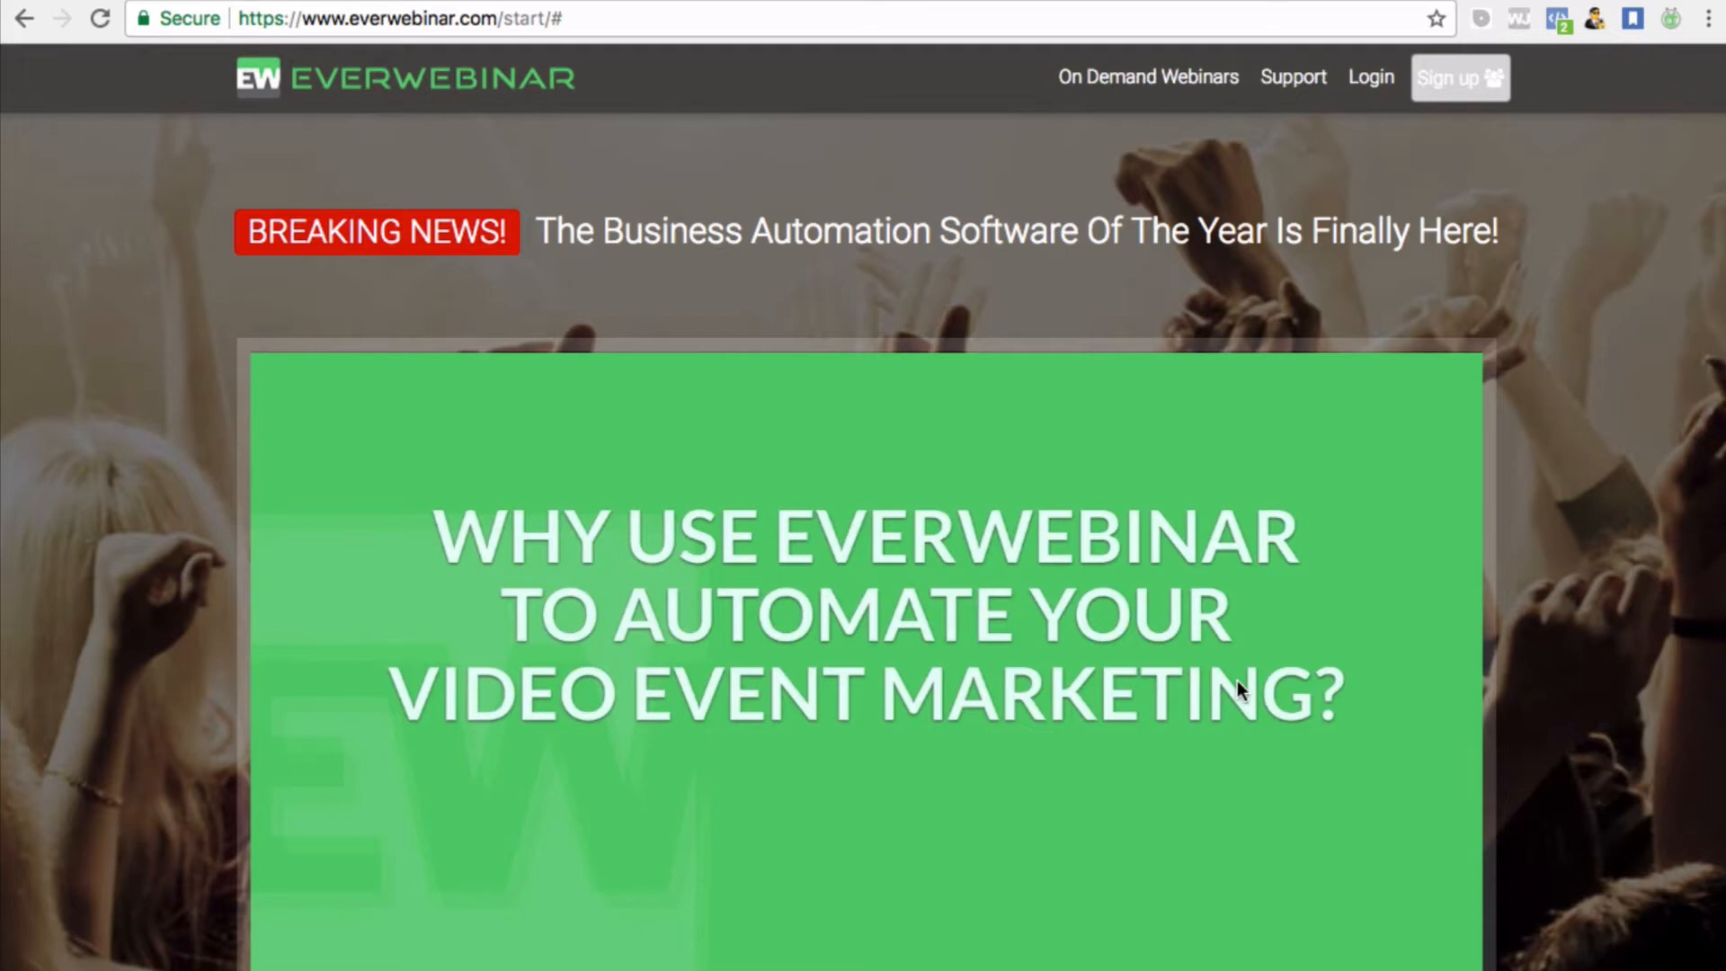
Switch to the EverWebinar members dashboard tab and look through it to begin a new webinar
{"action": "scroll", "coordinate": [1272, 648], "scroll_direction": "down", "scroll_amount": 5}
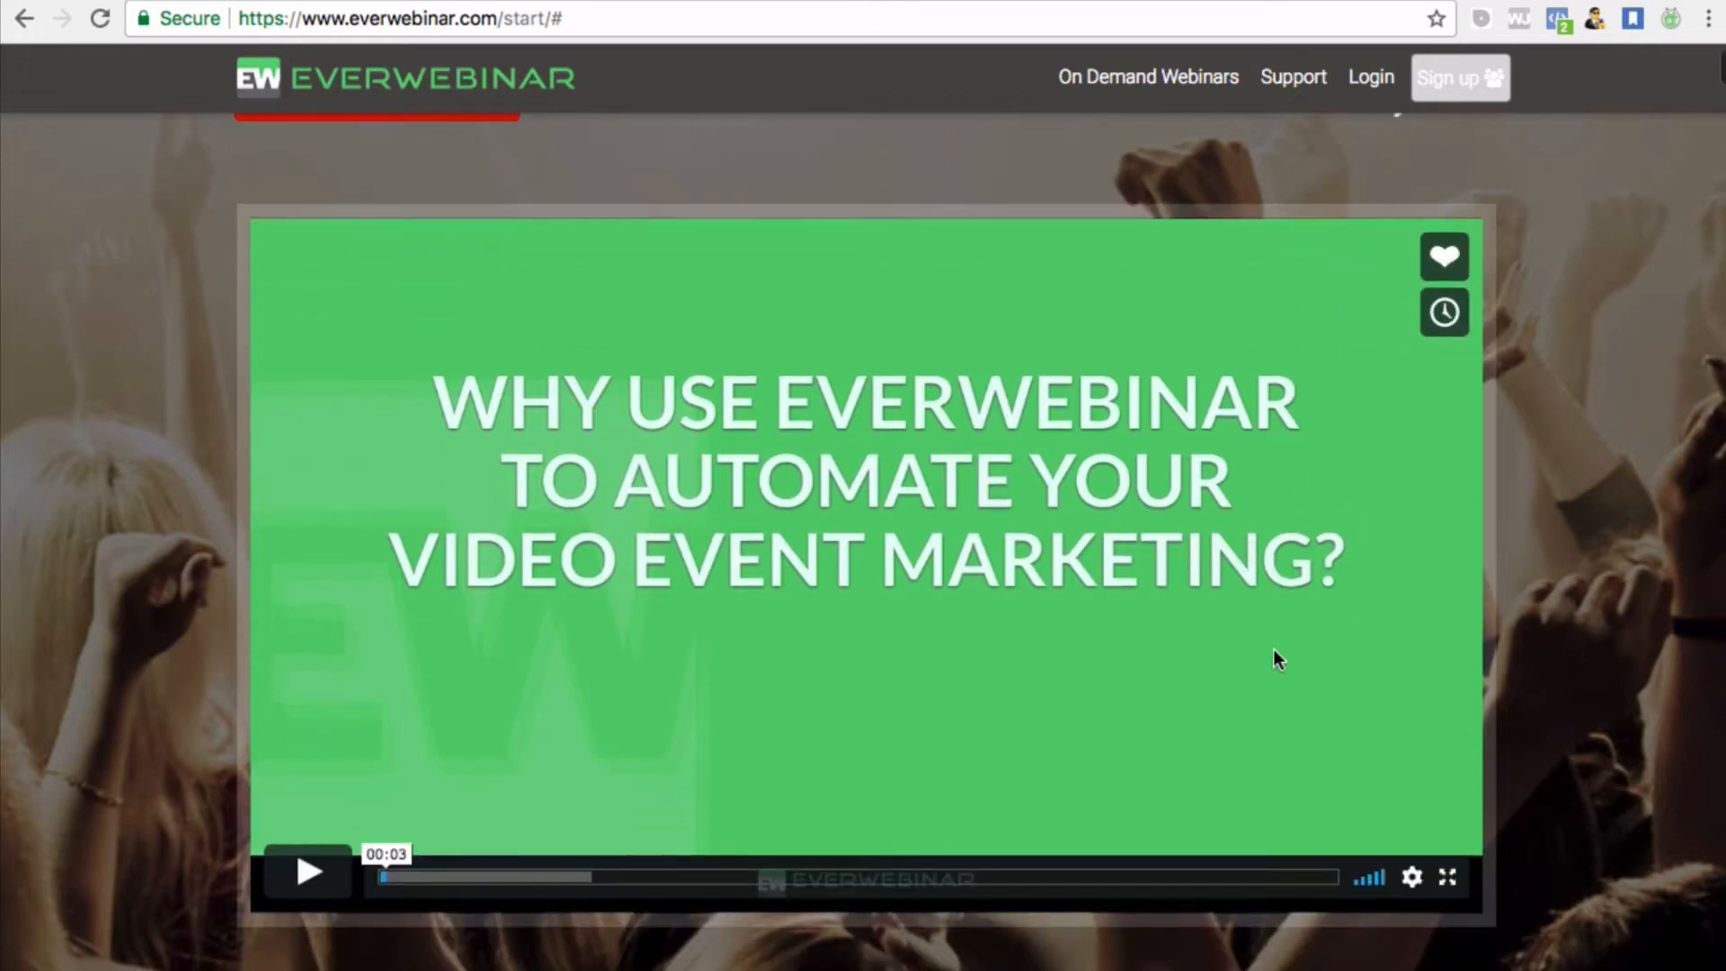
{"action": "scroll", "coordinate": [1275, 649], "scroll_direction": "down", "scroll_amount": 3}
{"action": "scroll", "coordinate": [1274, 649], "scroll_direction": "up", "scroll_amount": 6}
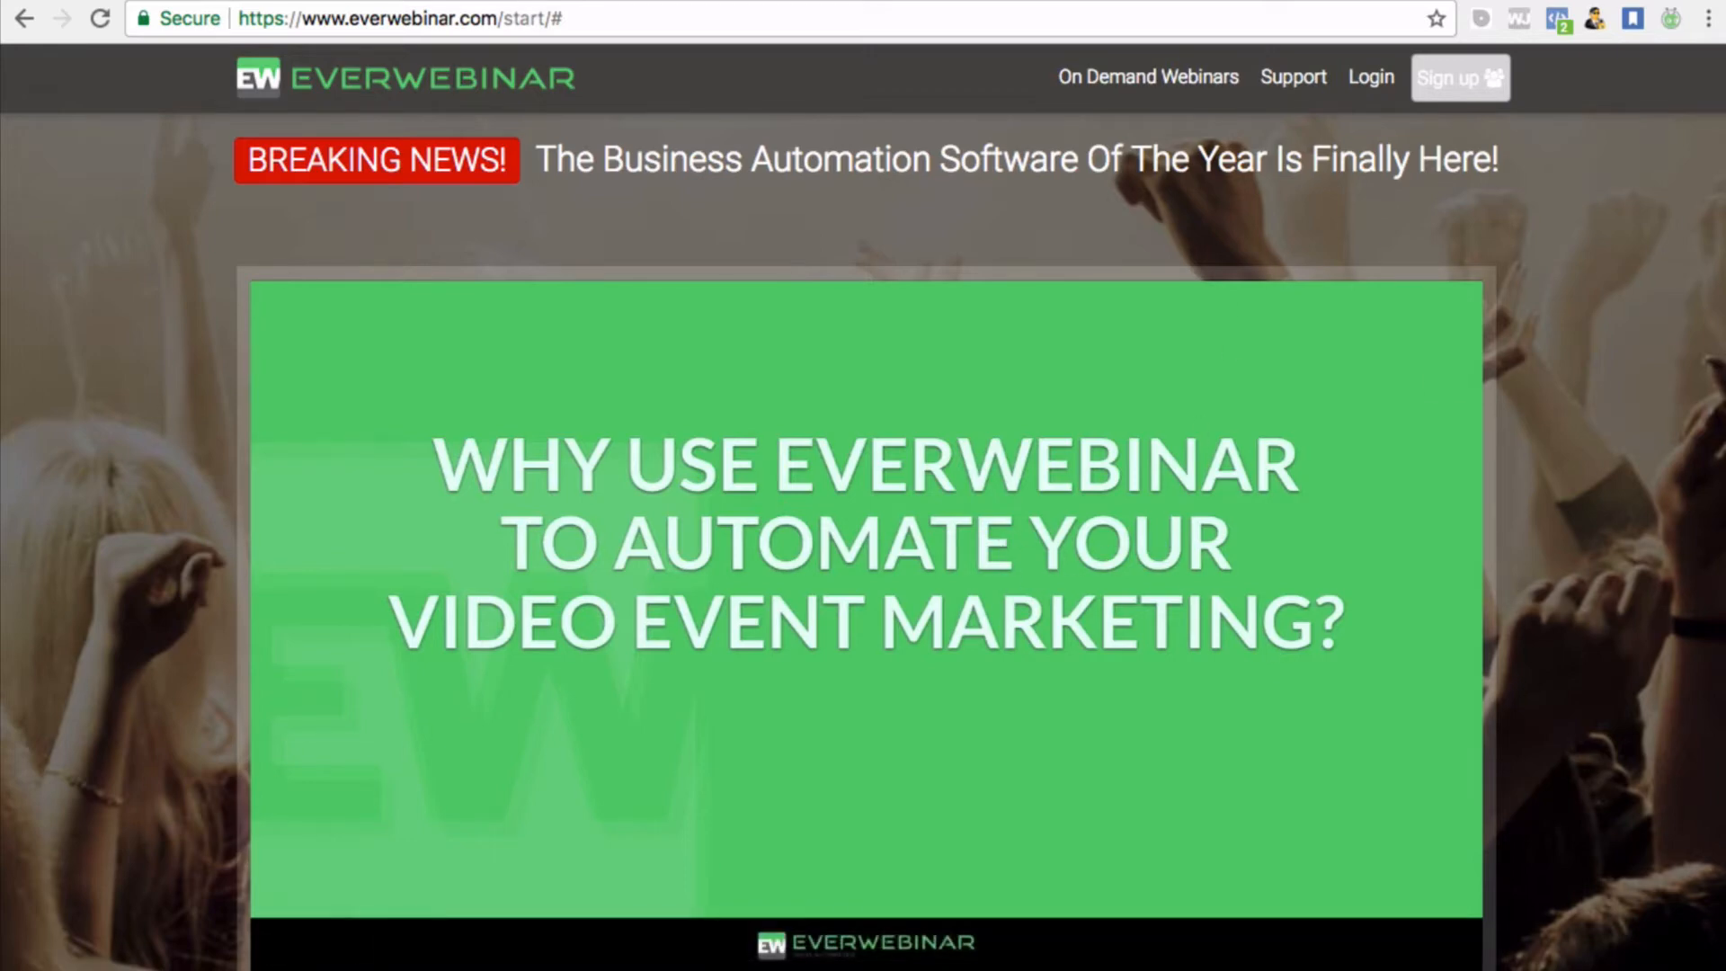
{"action": "left_click", "coordinate": [1325, 1]}
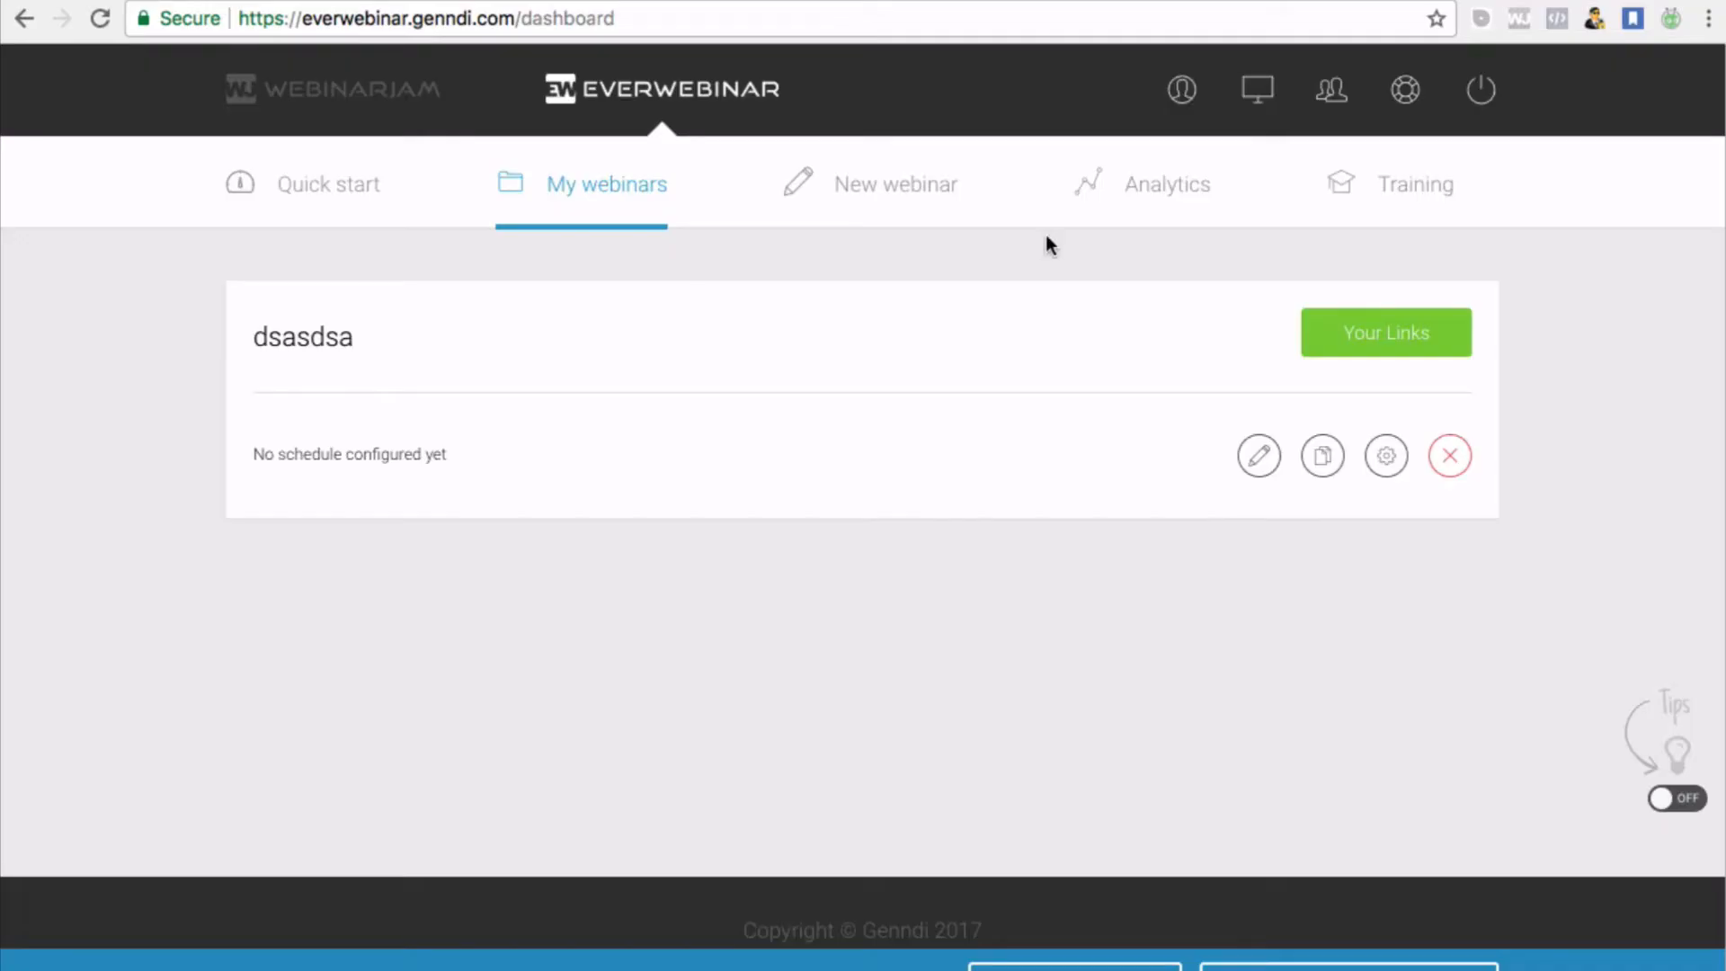
{"action": "scroll", "coordinate": [1044, 235], "scroll_direction": "down", "scroll_amount": 1}
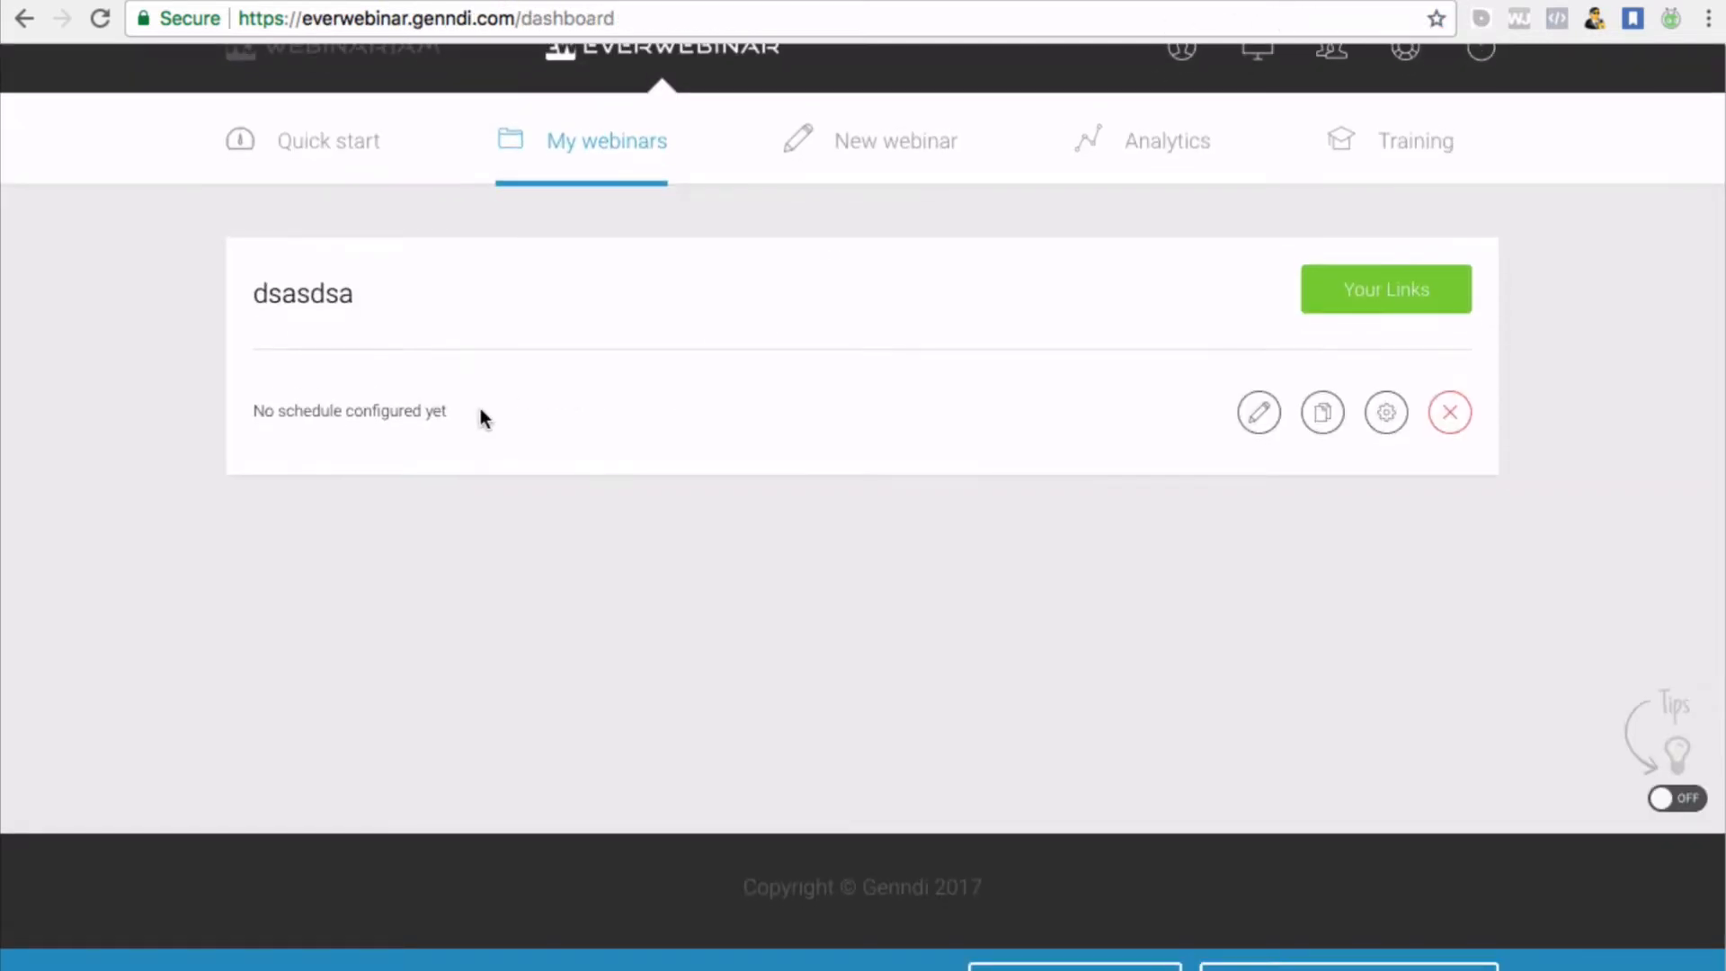
{"action": "scroll", "coordinate": [558, 408], "scroll_direction": "up", "scroll_amount": 1}
{"action": "scroll", "coordinate": [558, 412], "scroll_direction": "down", "scroll_amount": 1}
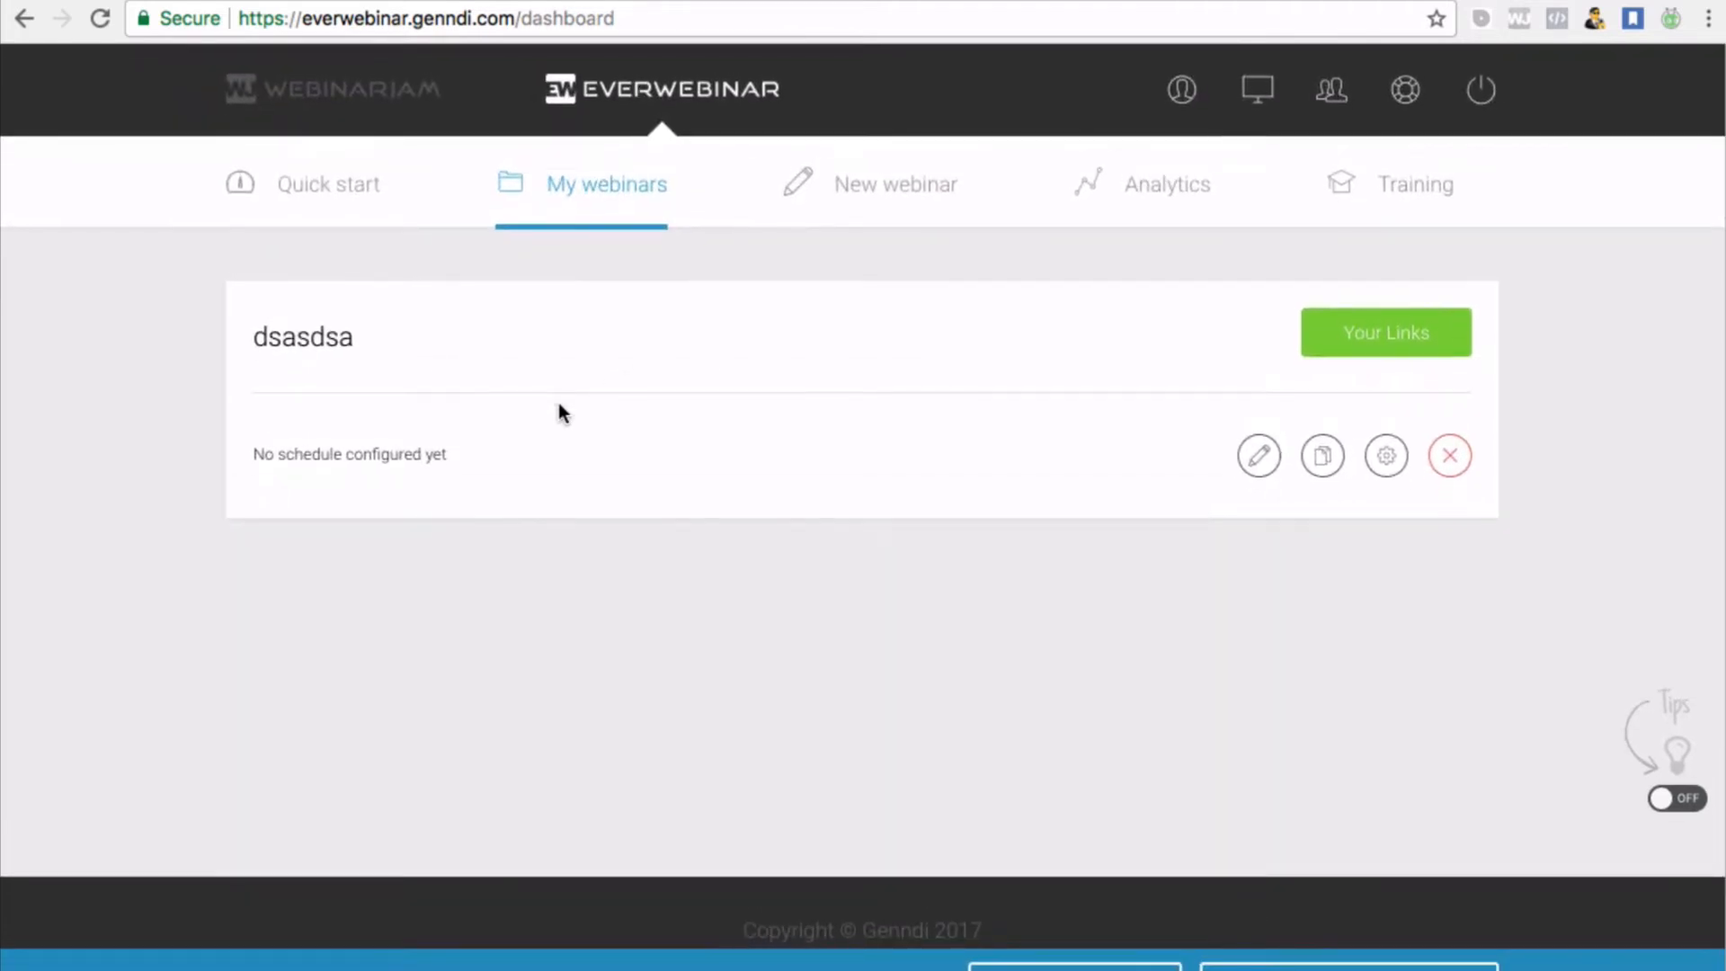
{"action": "scroll", "coordinate": [923, 396], "scroll_direction": "down", "scroll_amount": 1}
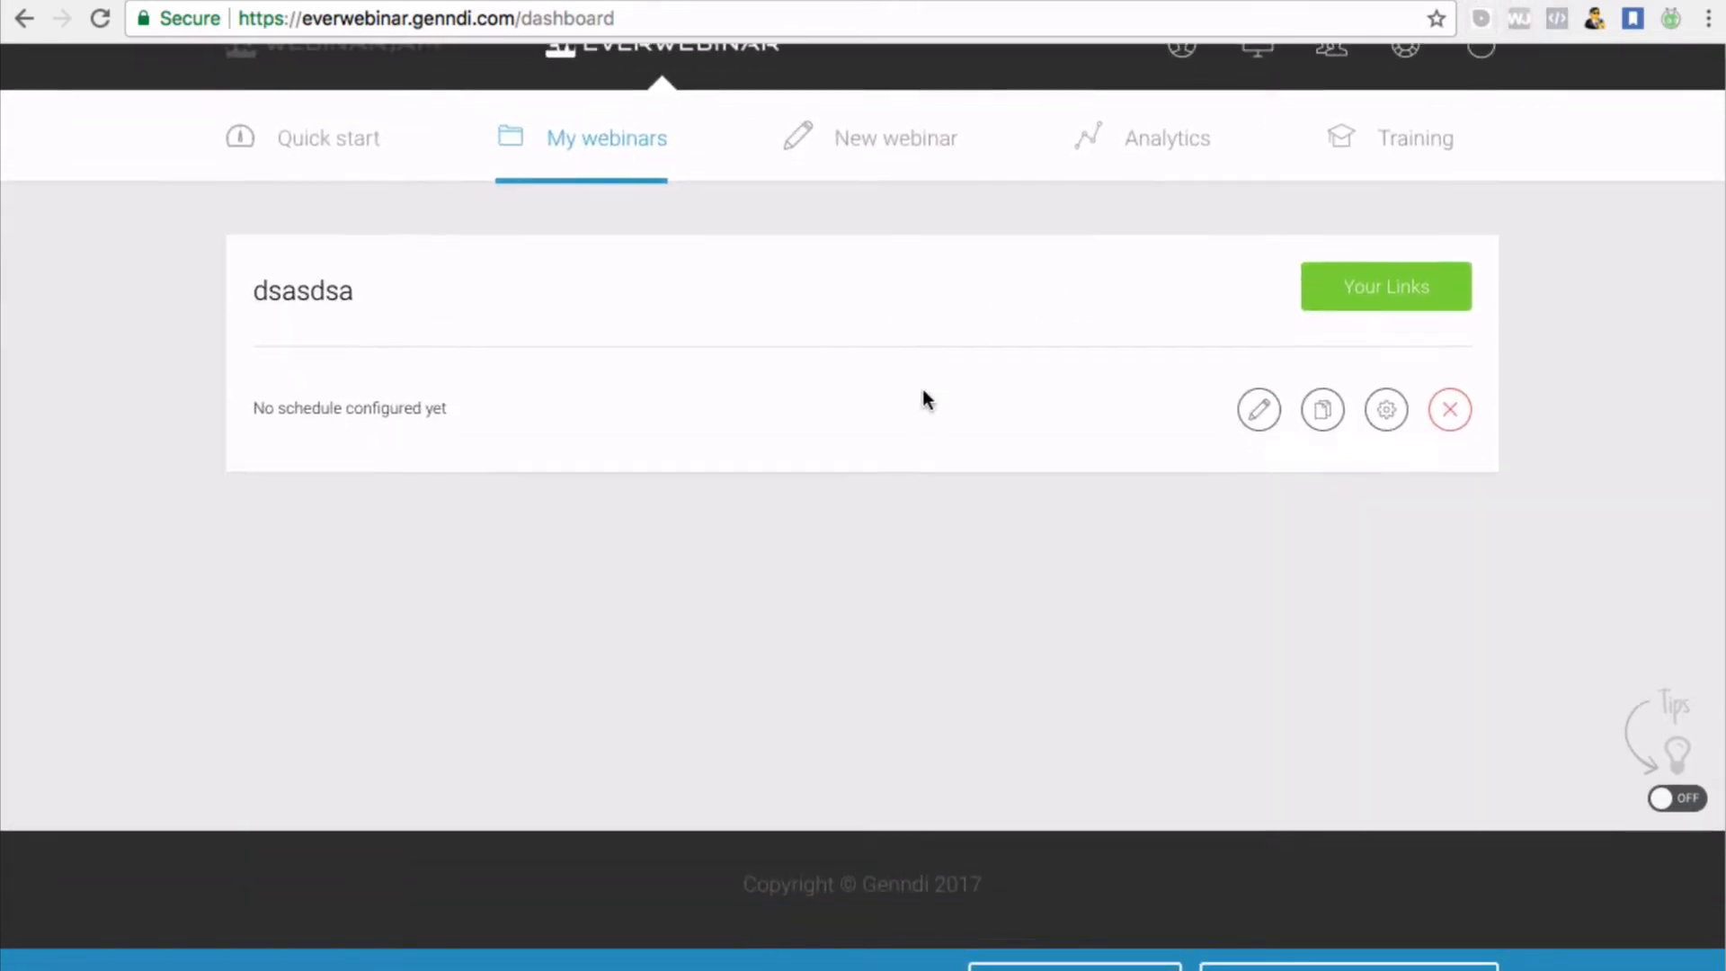
{"action": "scroll", "coordinate": [923, 395], "scroll_direction": "up", "scroll_amount": 1}
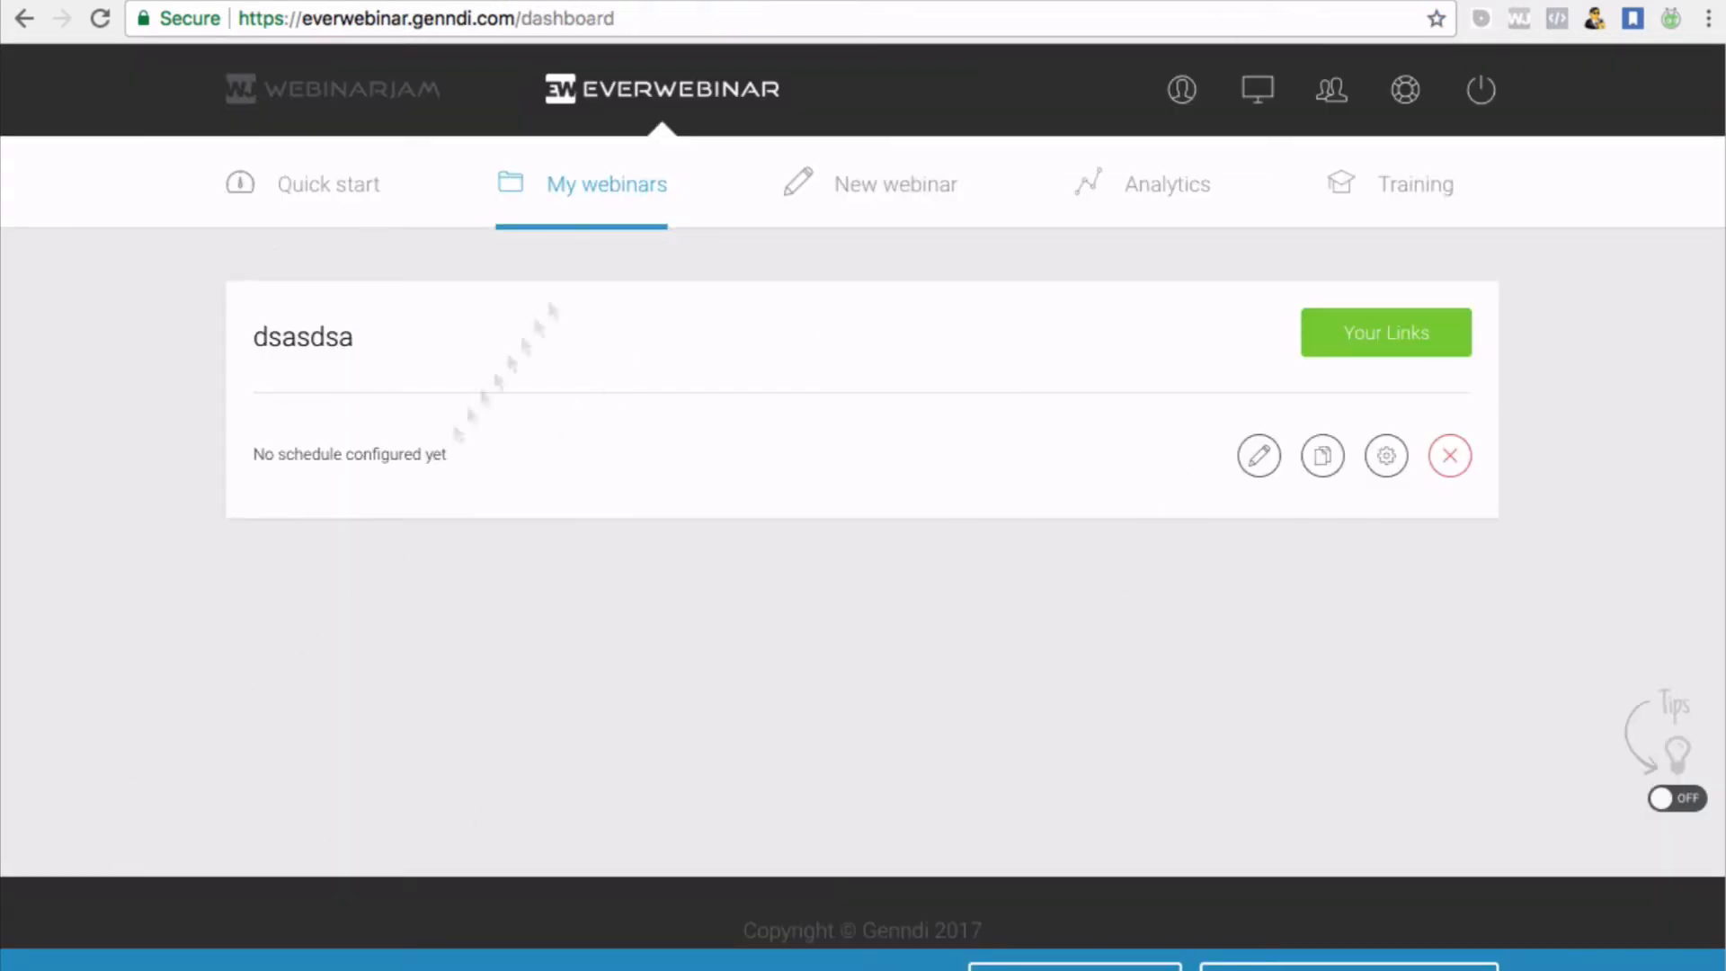
{"action": "scroll", "coordinate": [758, 489], "scroll_direction": "down", "scroll_amount": 1}
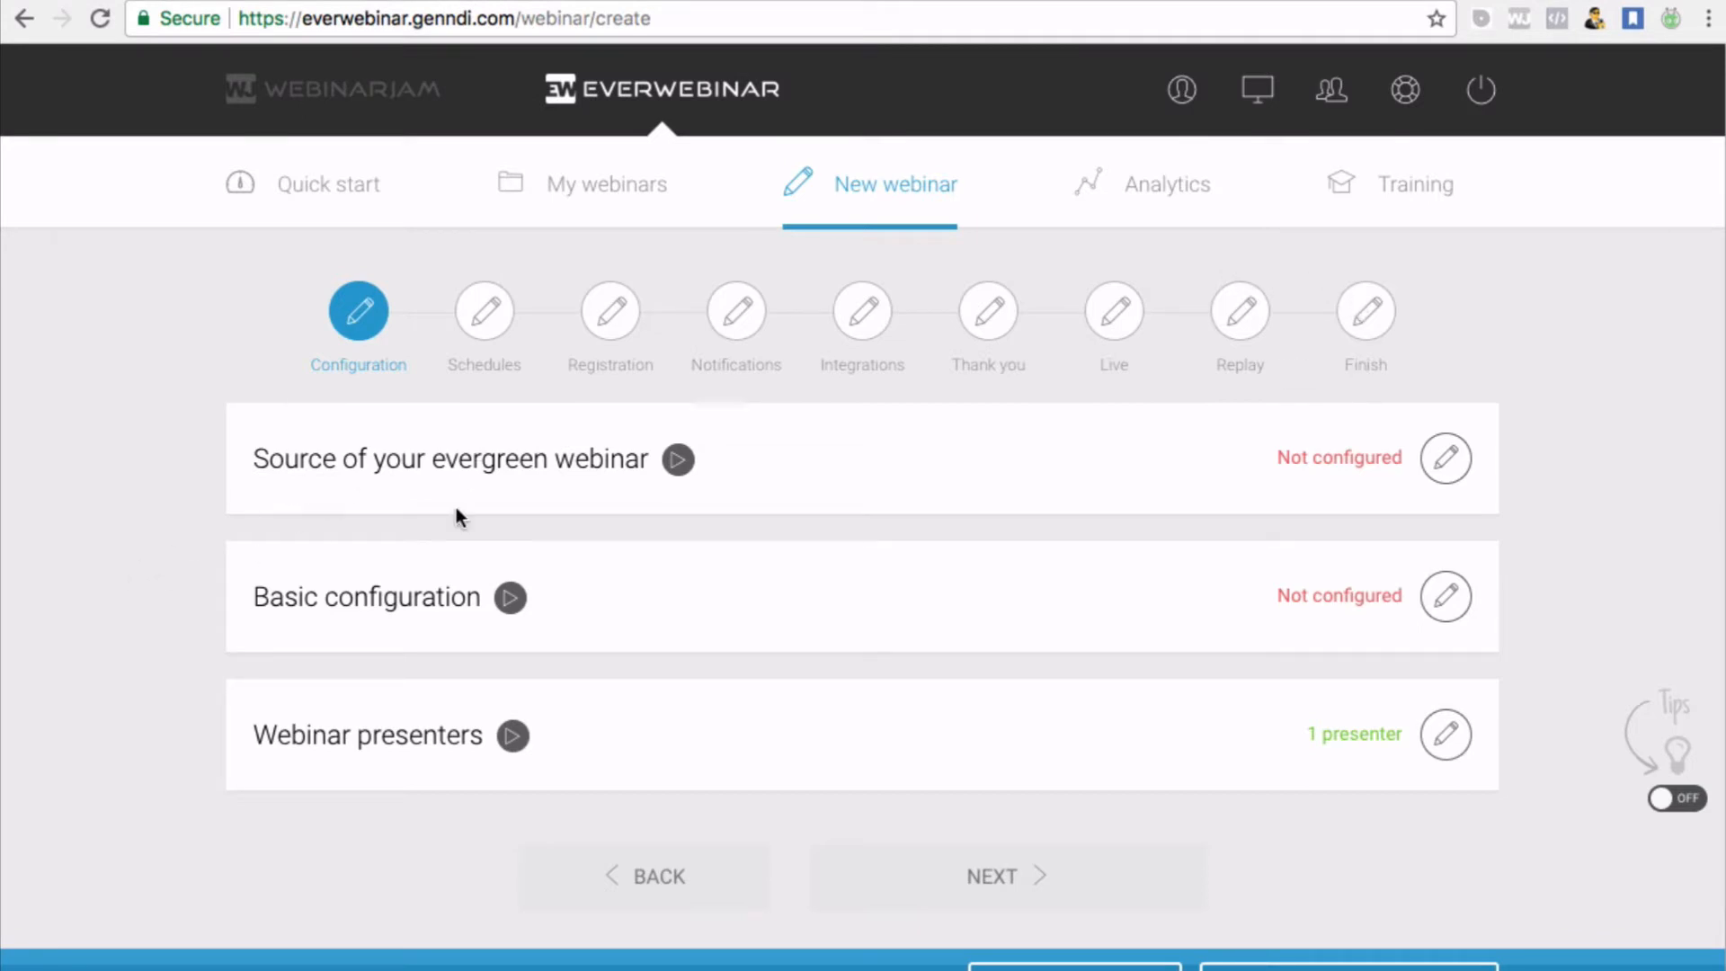
Set the webinar source to An external video file with the pasted Amazon S3 .mp4 link
{"action": "left_click", "coordinate": [1449, 465]}
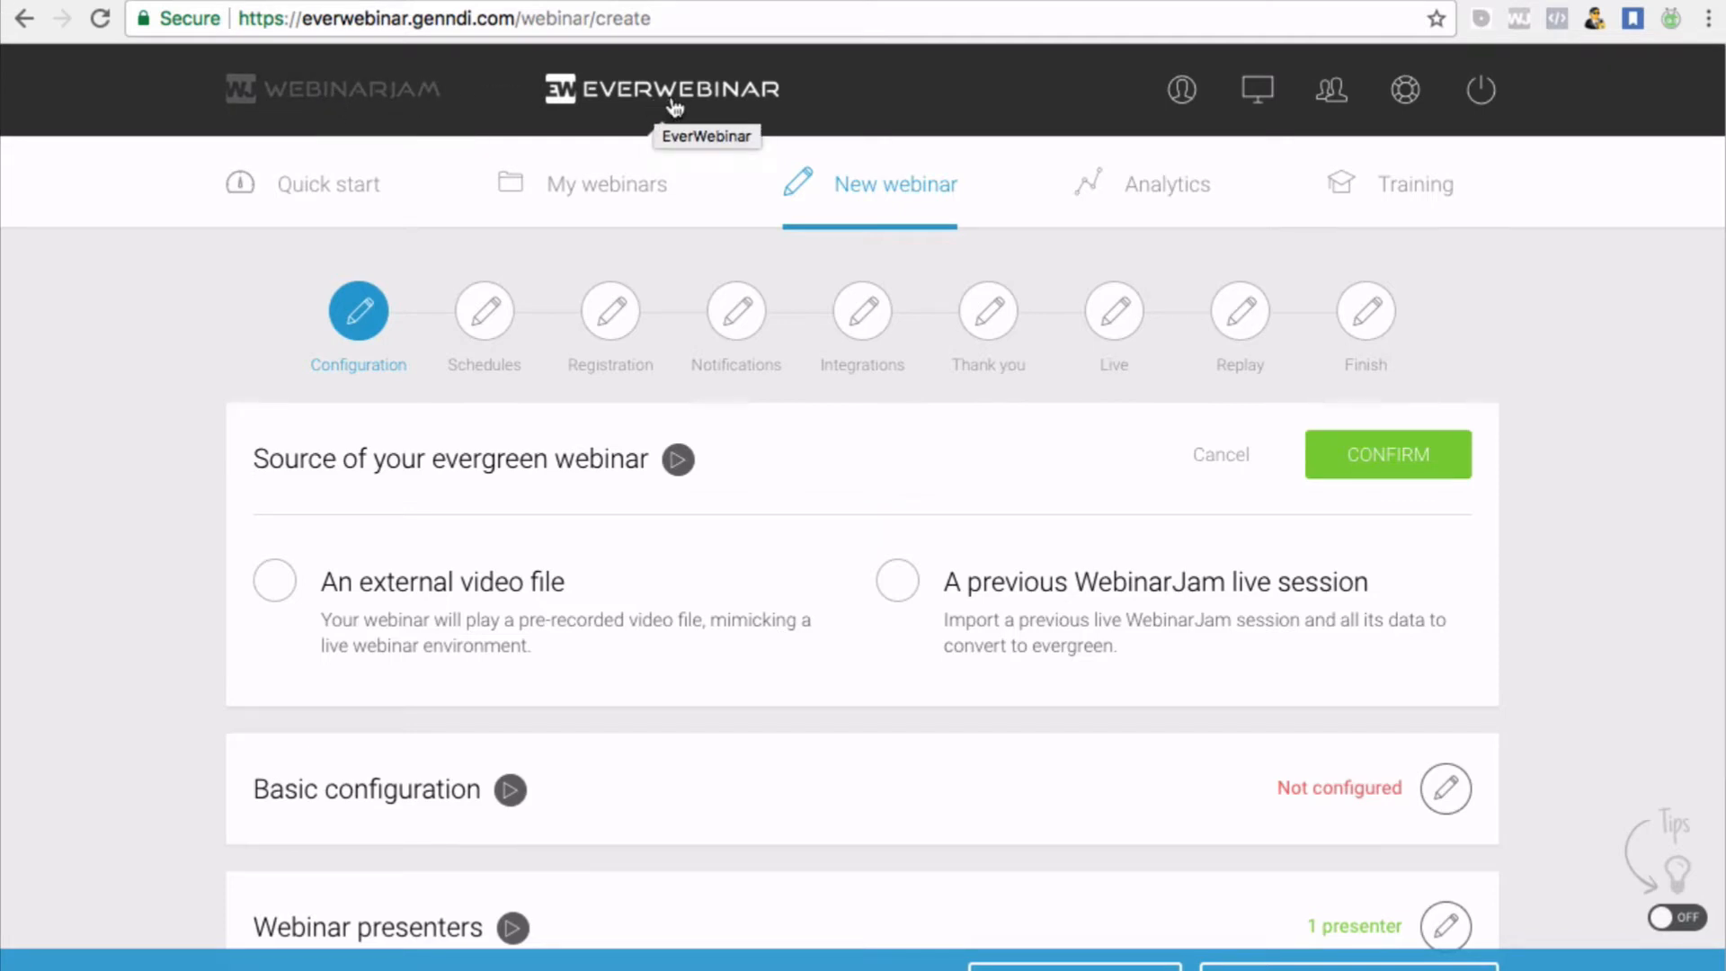
{"action": "left_click", "coordinate": [275, 583]}
{"action": "scroll", "coordinate": [493, 766], "scroll_direction": "down", "scroll_amount": 1}
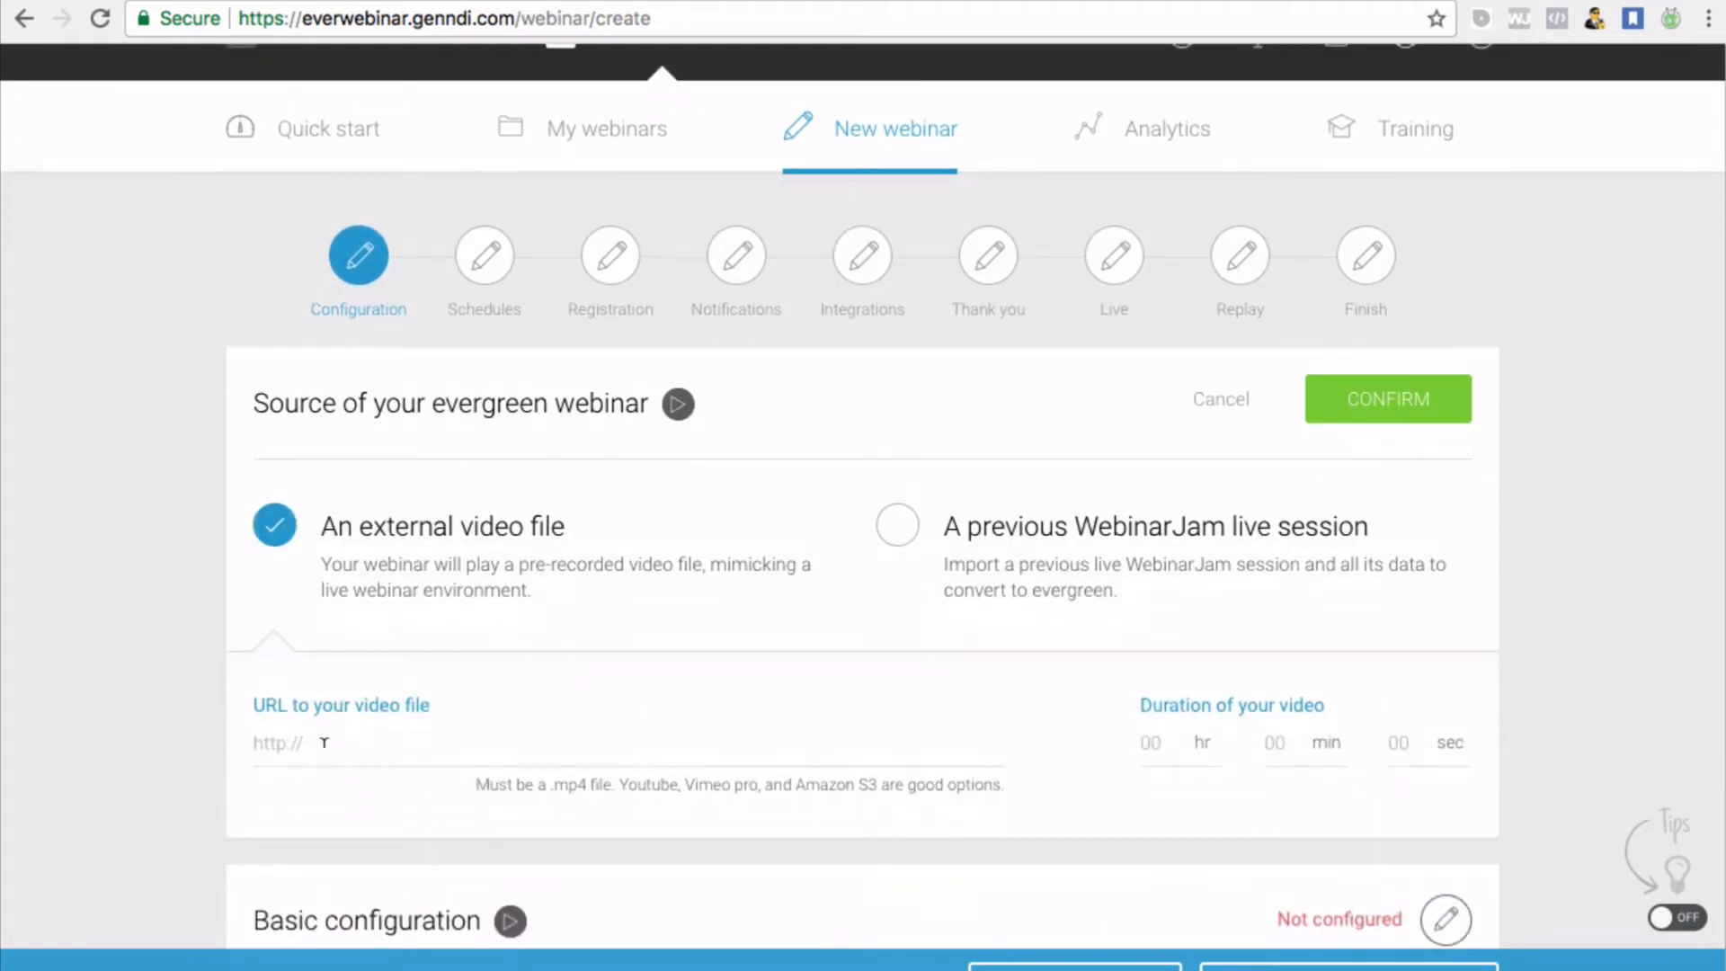
{"action": "left_click", "coordinate": [324, 742]}
{"action": "right_click", "coordinate": [325, 742]}
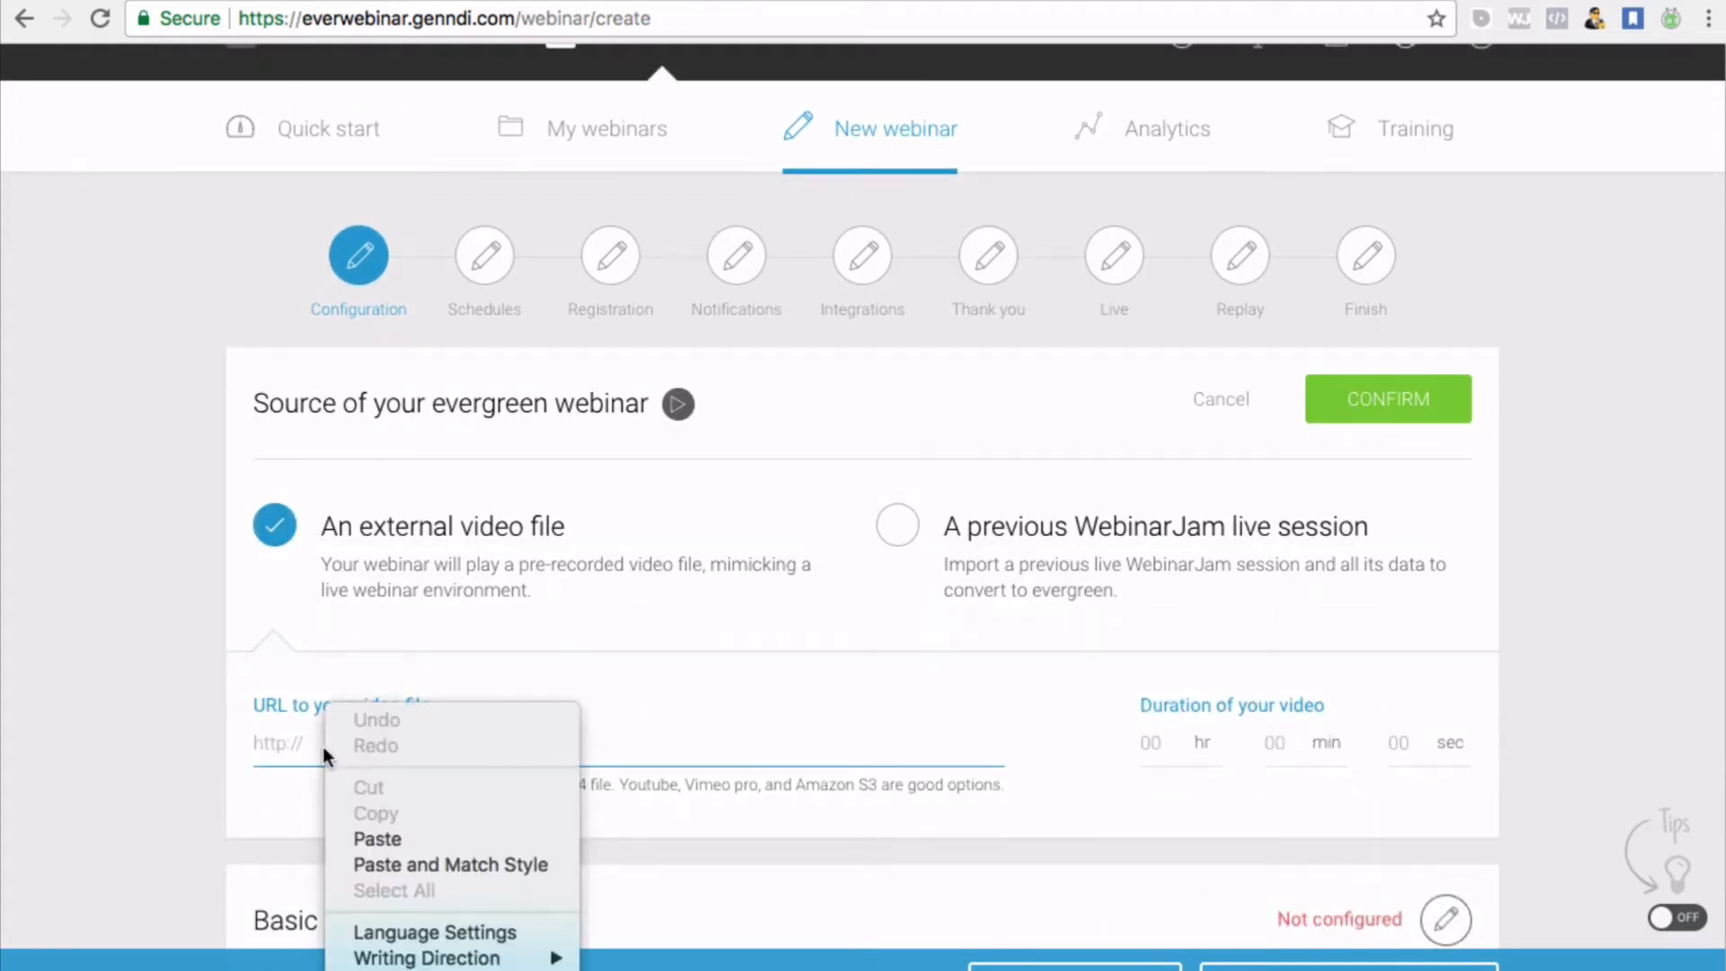
{"action": "left_click", "coordinate": [365, 831]}
{"action": "left_click", "coordinate": [531, 783]}
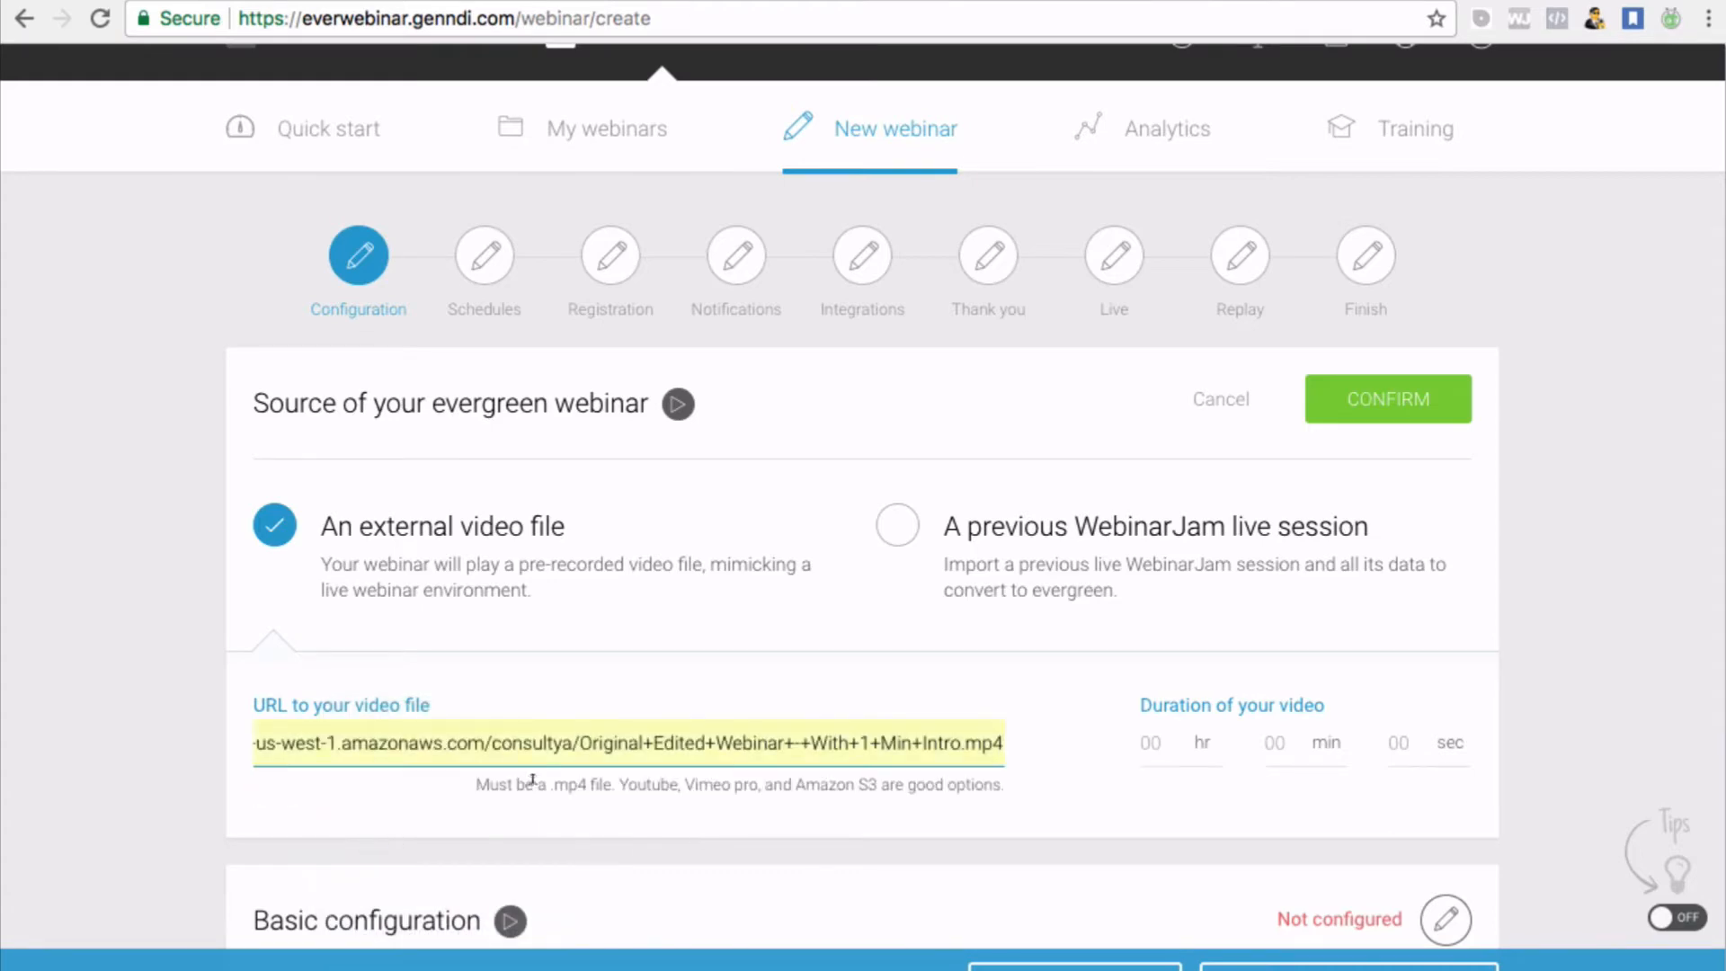
{"action": "scroll", "coordinate": [1025, 755], "scroll_direction": "down", "scroll_amount": 2}
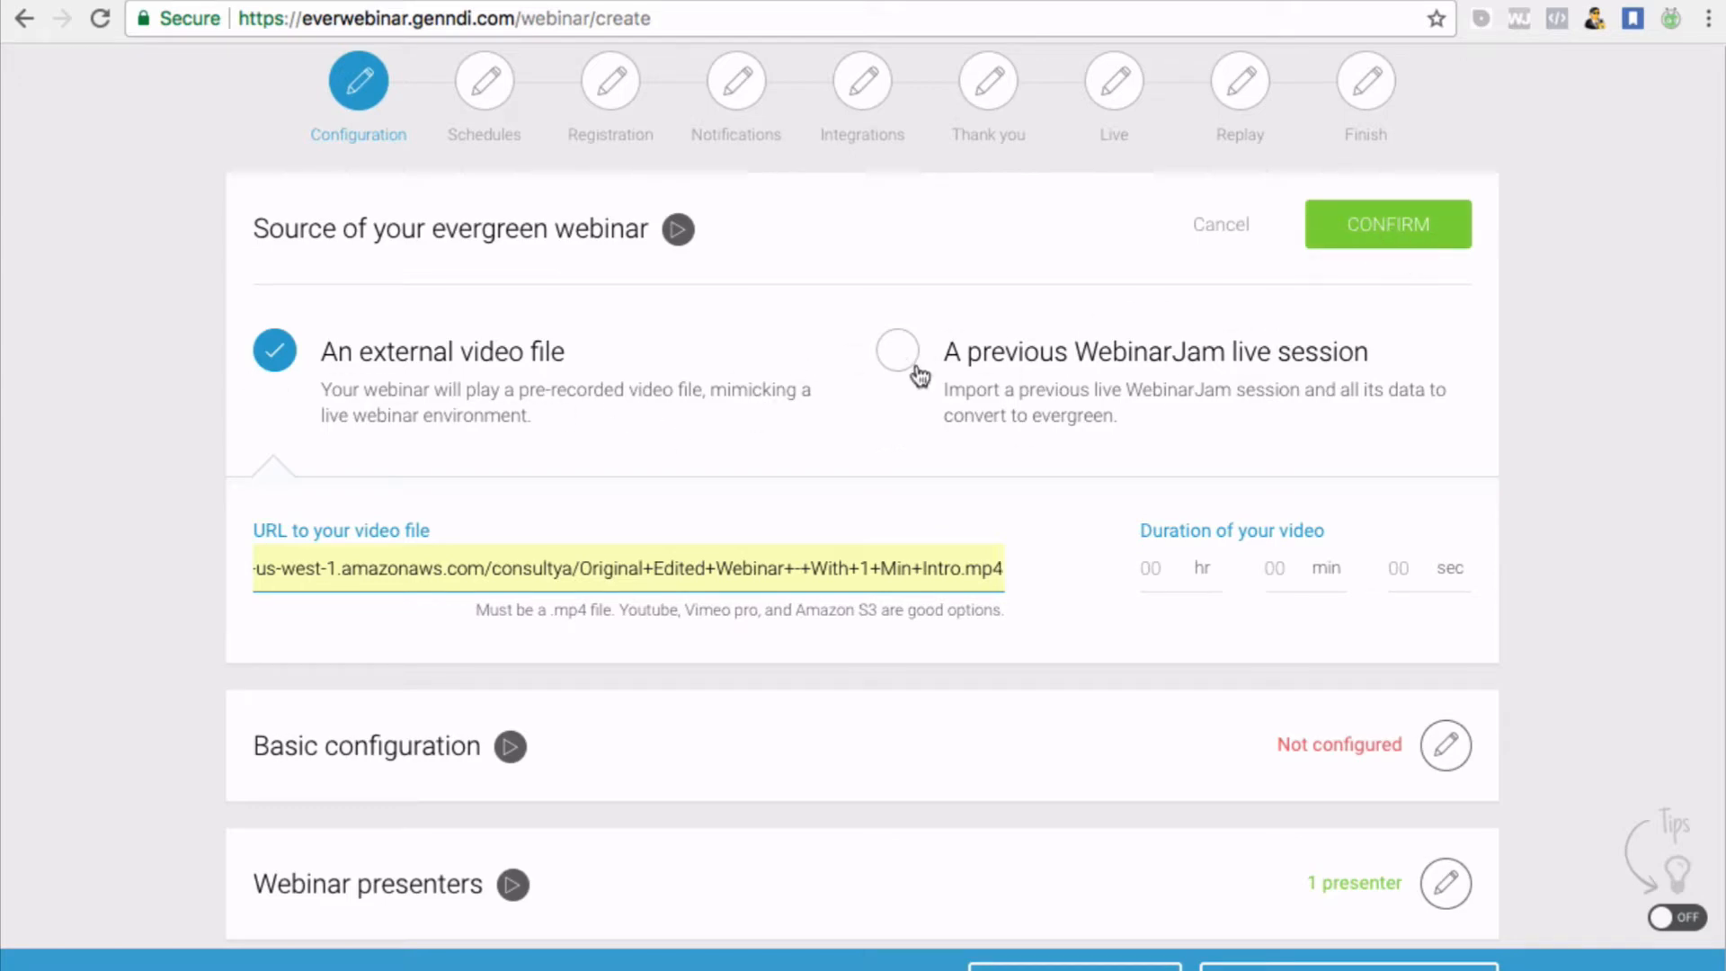
{"action": "scroll", "coordinate": [570, 389], "scroll_direction": "up", "scroll_amount": 3}
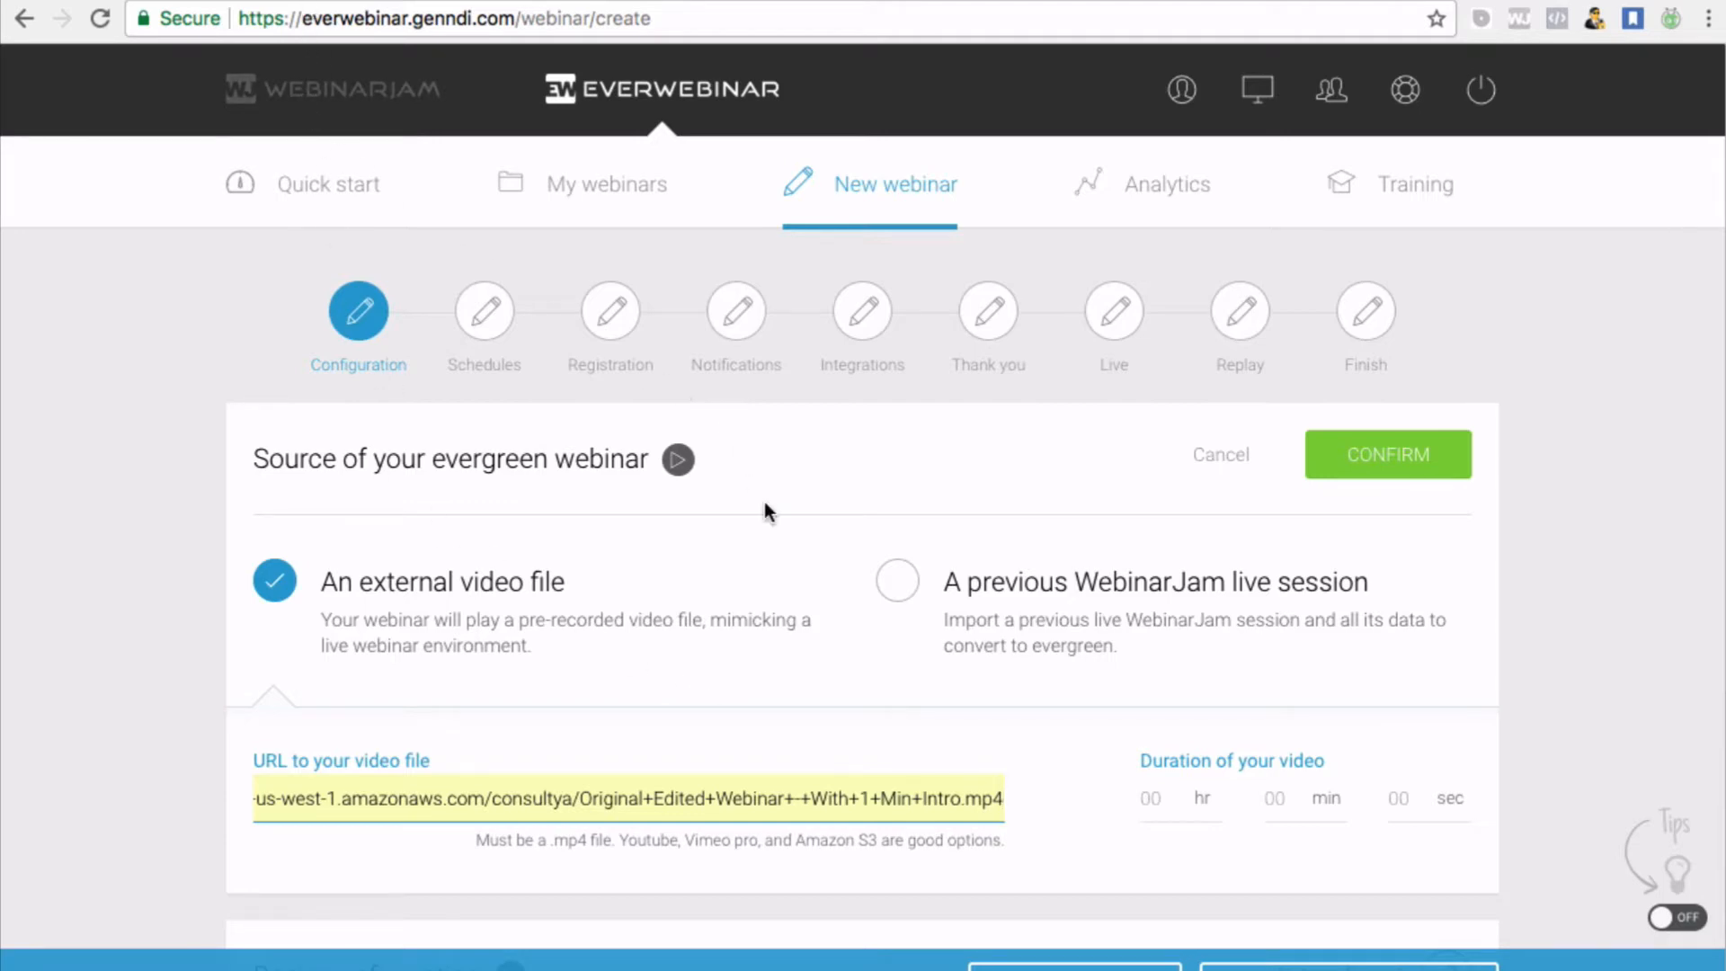
{"action": "scroll", "coordinate": [764, 503], "scroll_direction": "down", "scroll_amount": 2}
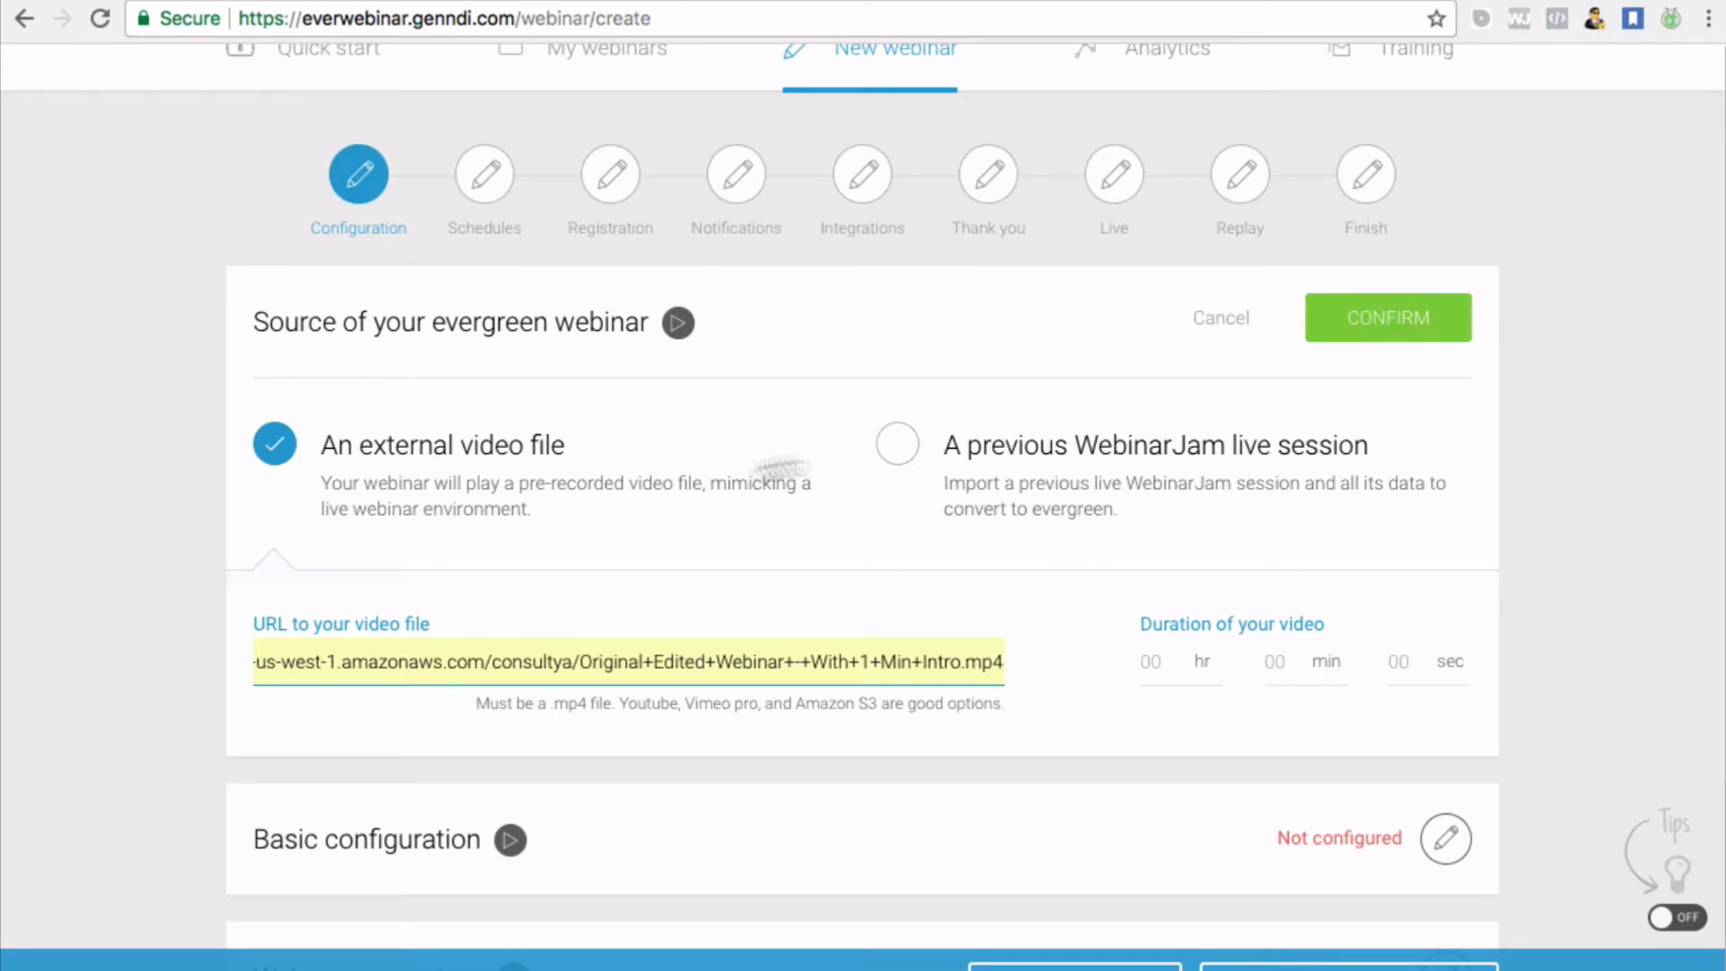
{"action": "left_click", "coordinate": [1391, 326]}
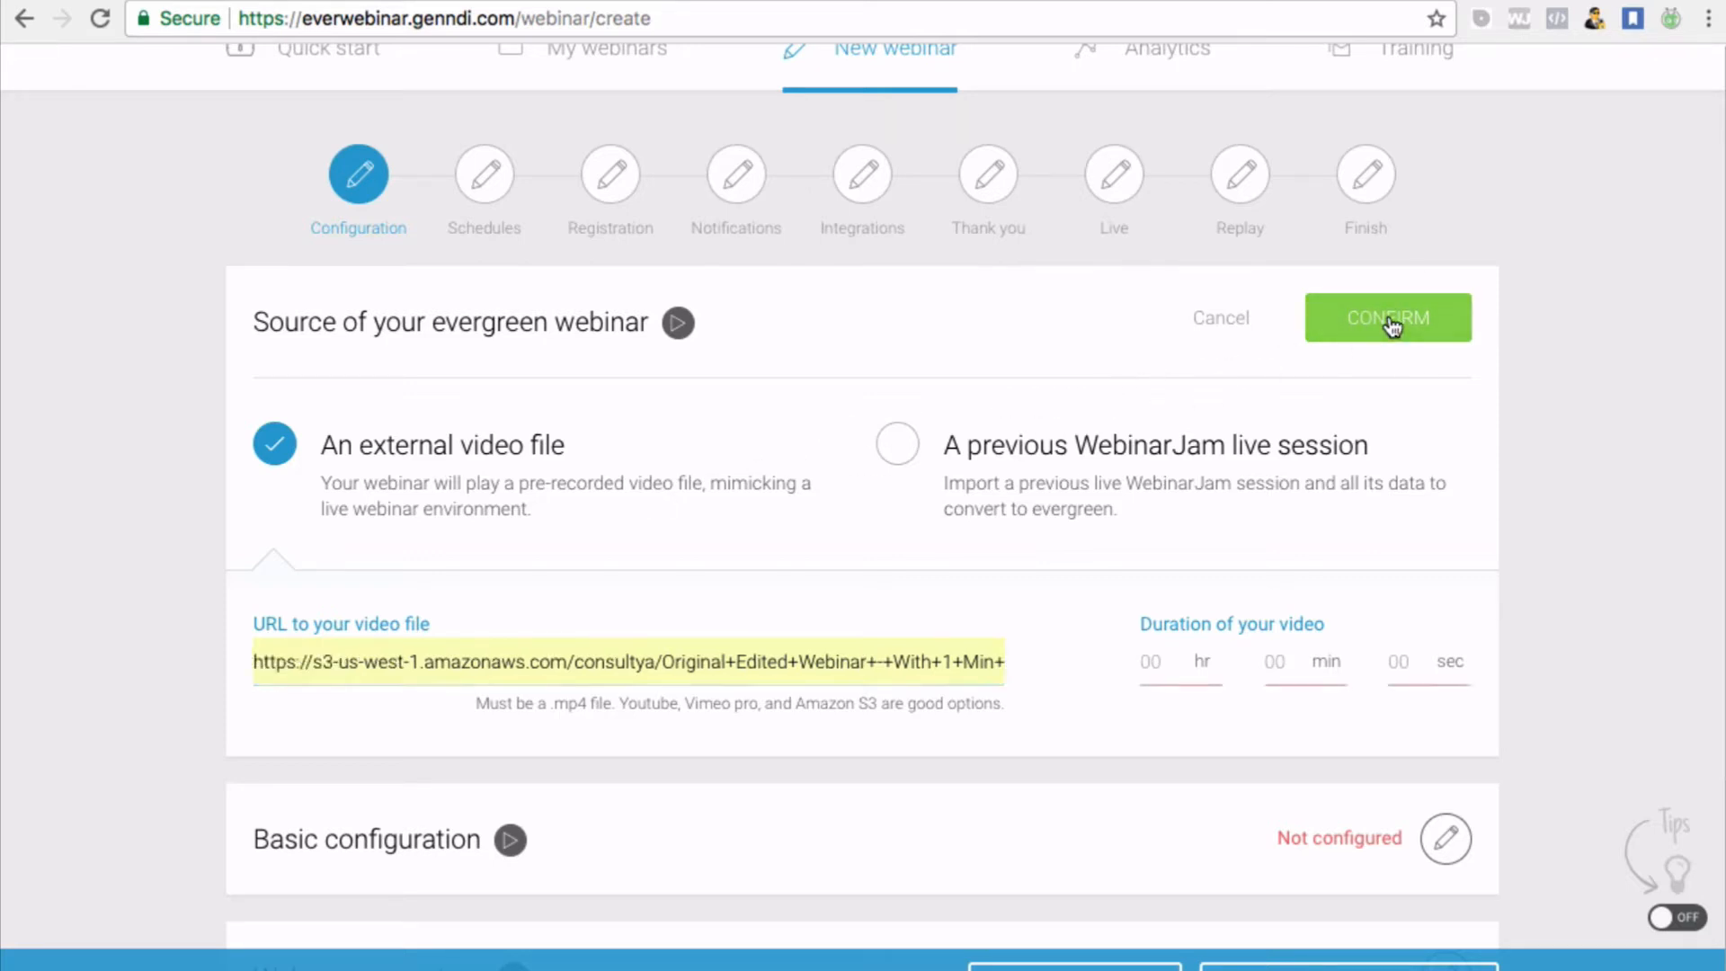
{"action": "left_click", "coordinate": [1160, 661]}
{"action": "left_click", "coordinate": [1518, 1]}
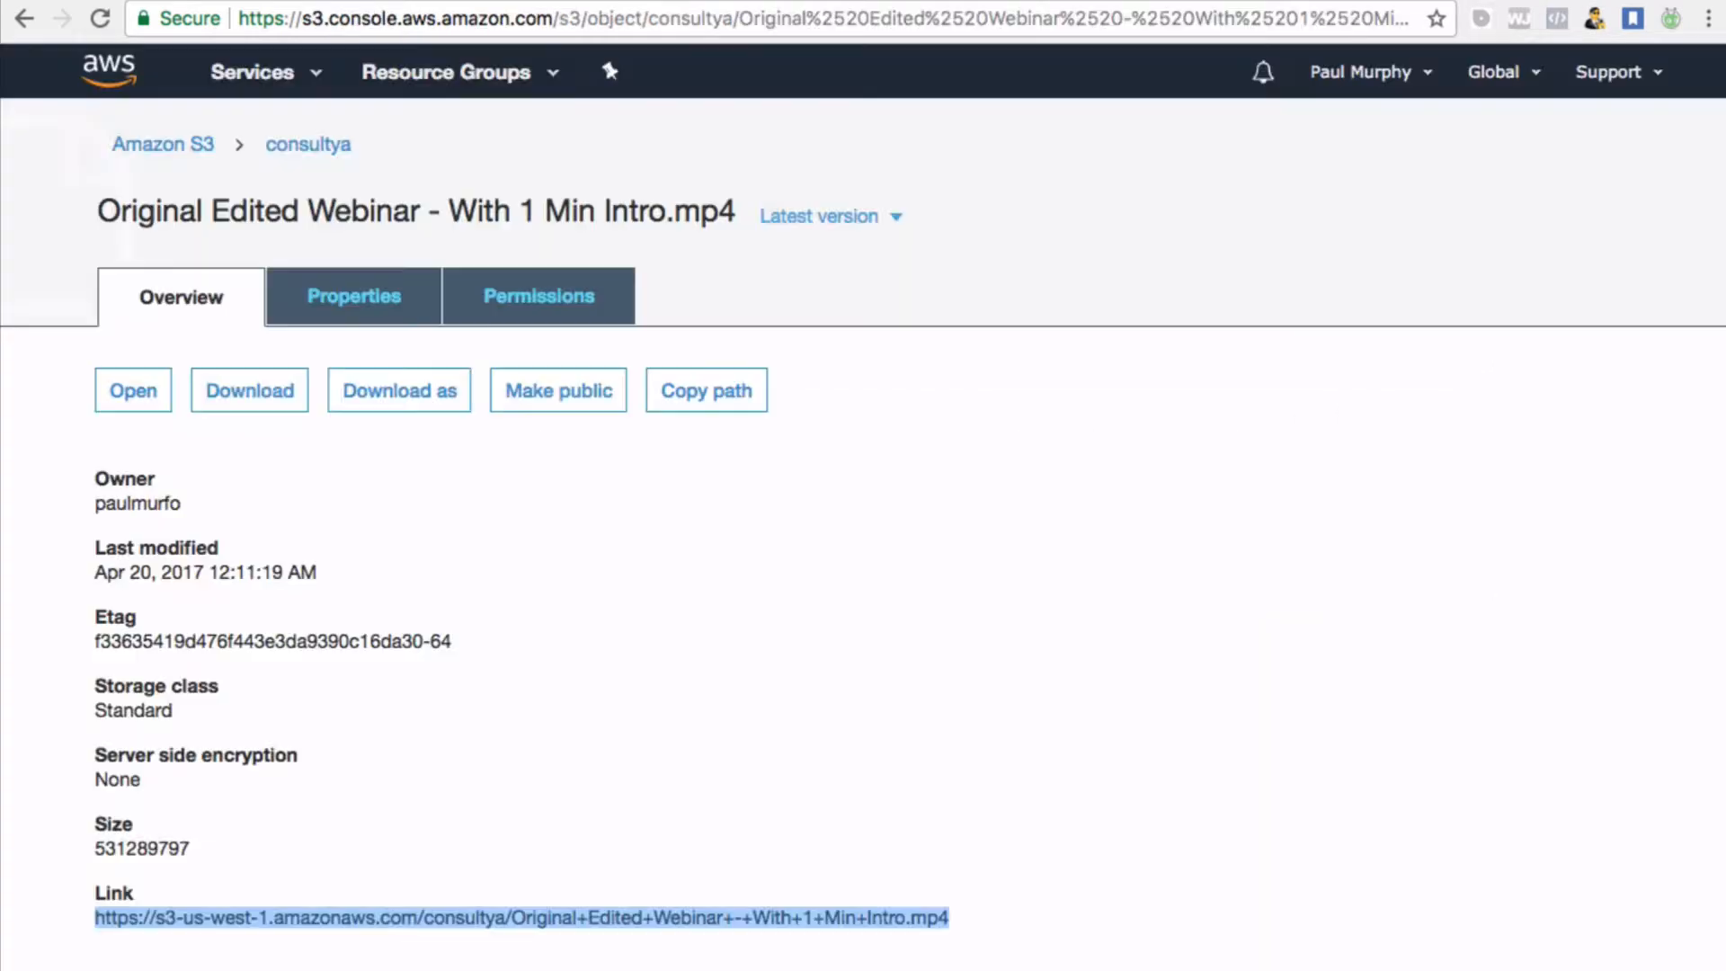
{"action": "scroll", "coordinate": [662, 530], "scroll_direction": "down", "scroll_amount": 2}
{"action": "scroll", "coordinate": [660, 537], "scroll_direction": "up", "scroll_amount": 1}
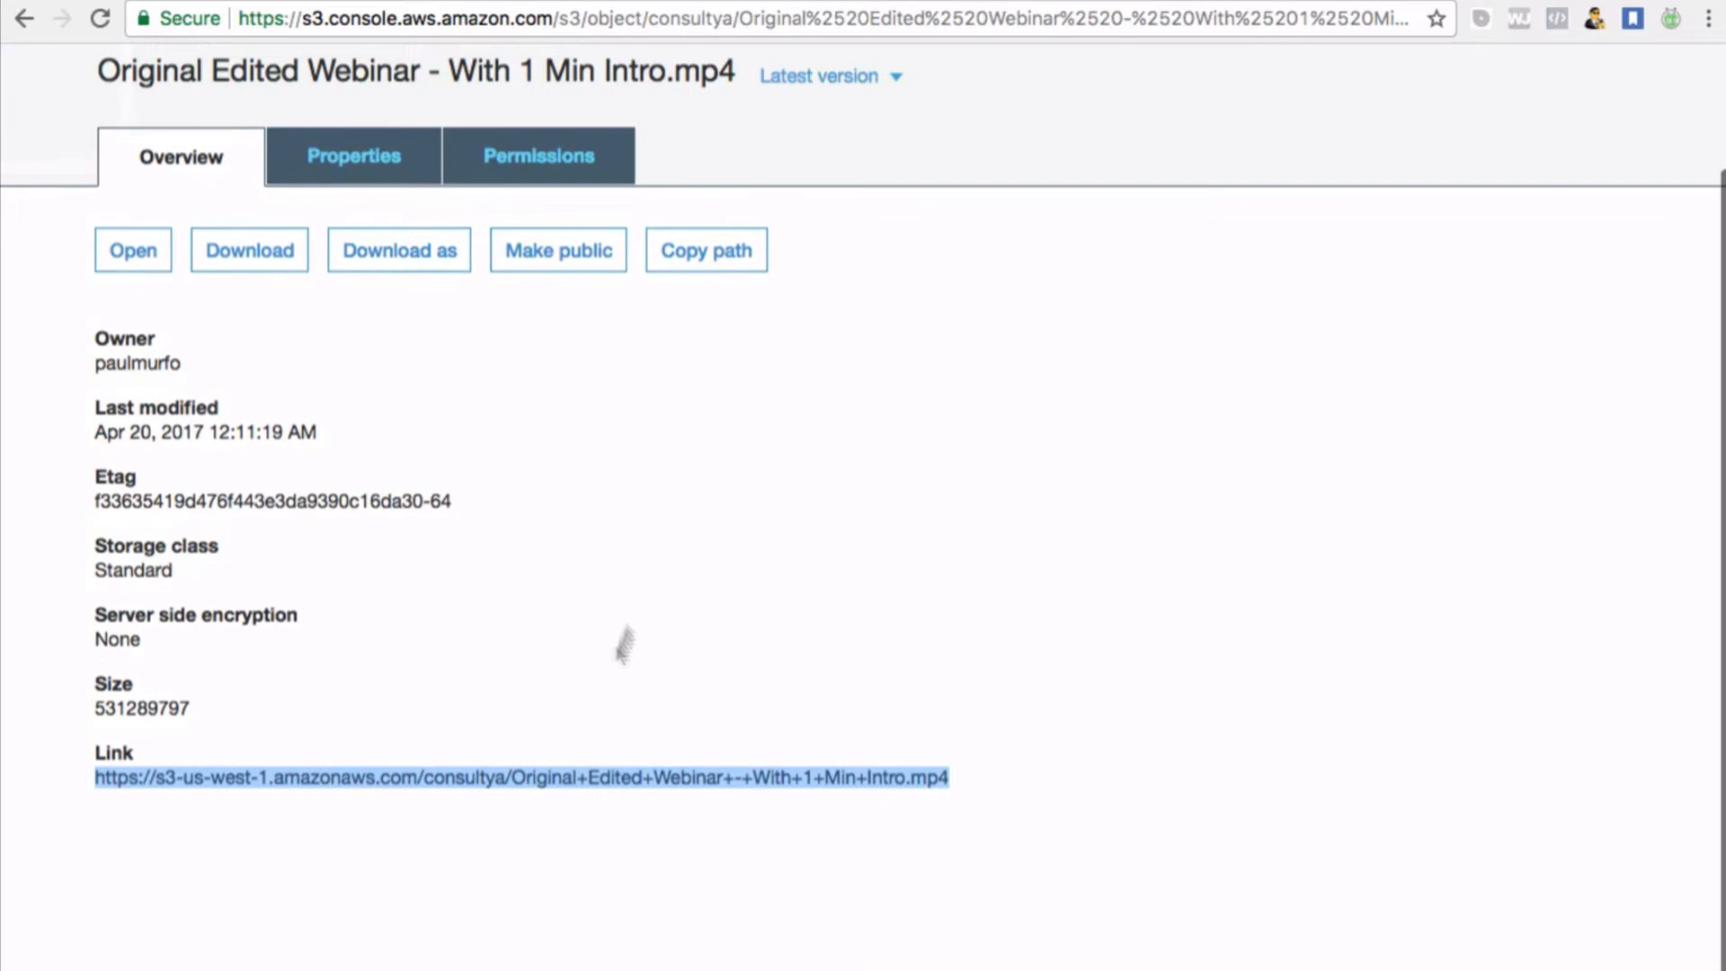
{"action": "left_click", "coordinate": [534, 789]}
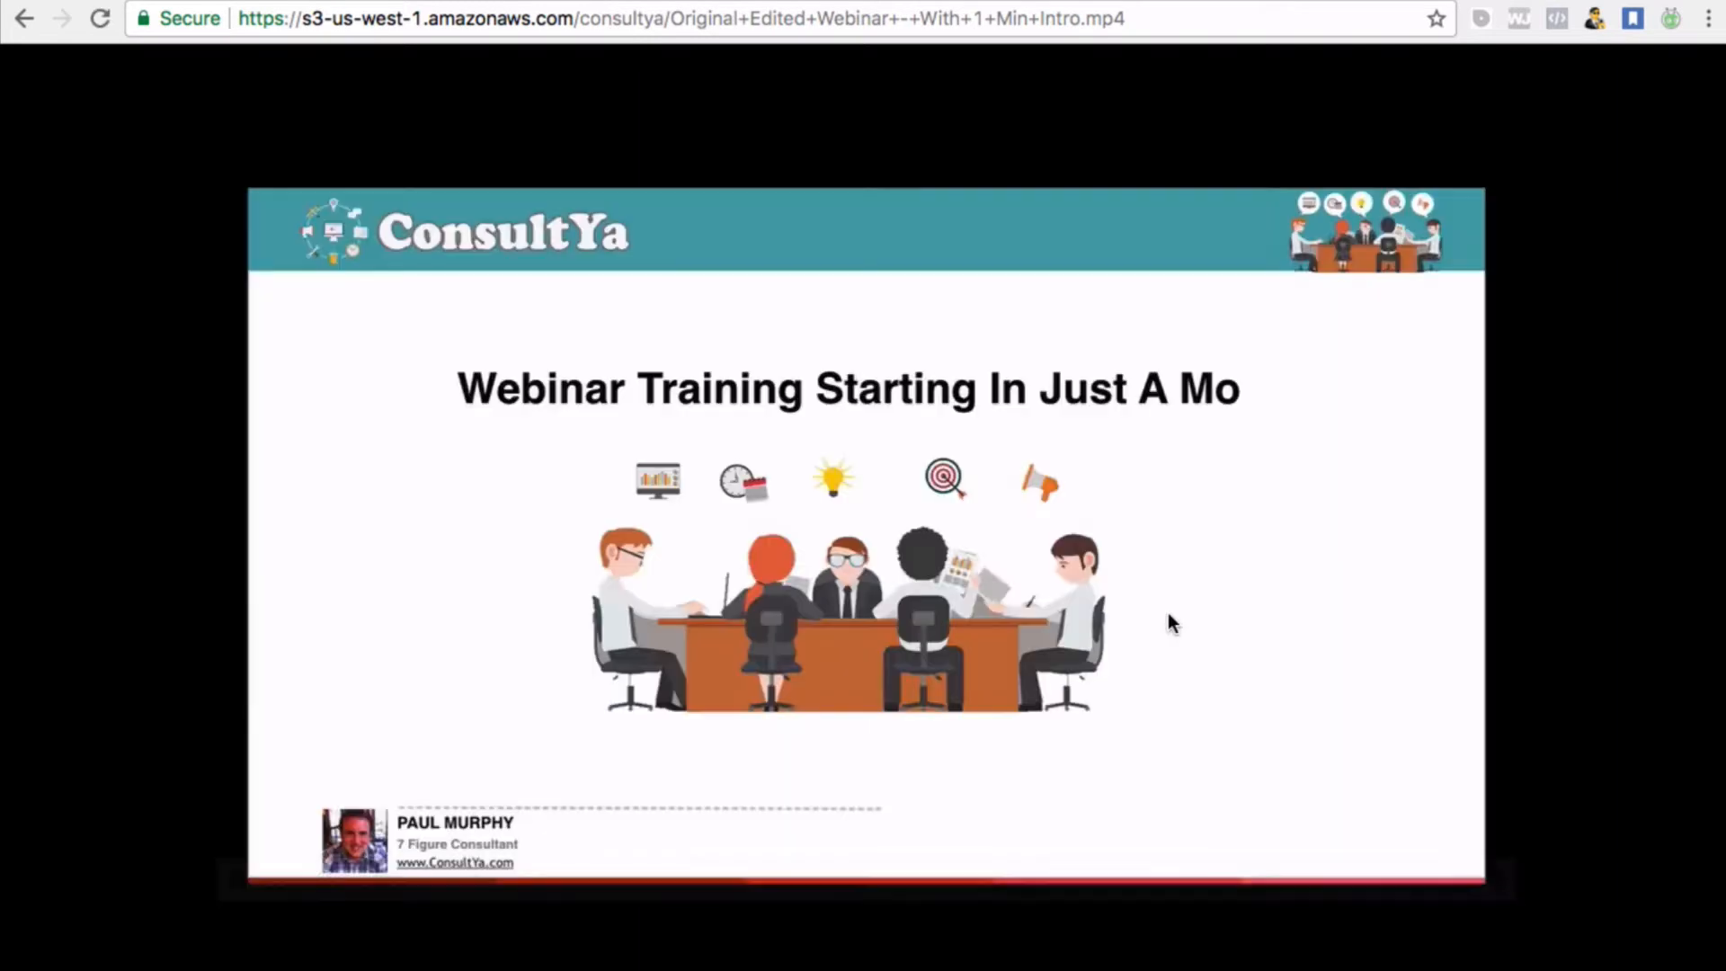
{"action": "left_click", "coordinate": [229, 881]}
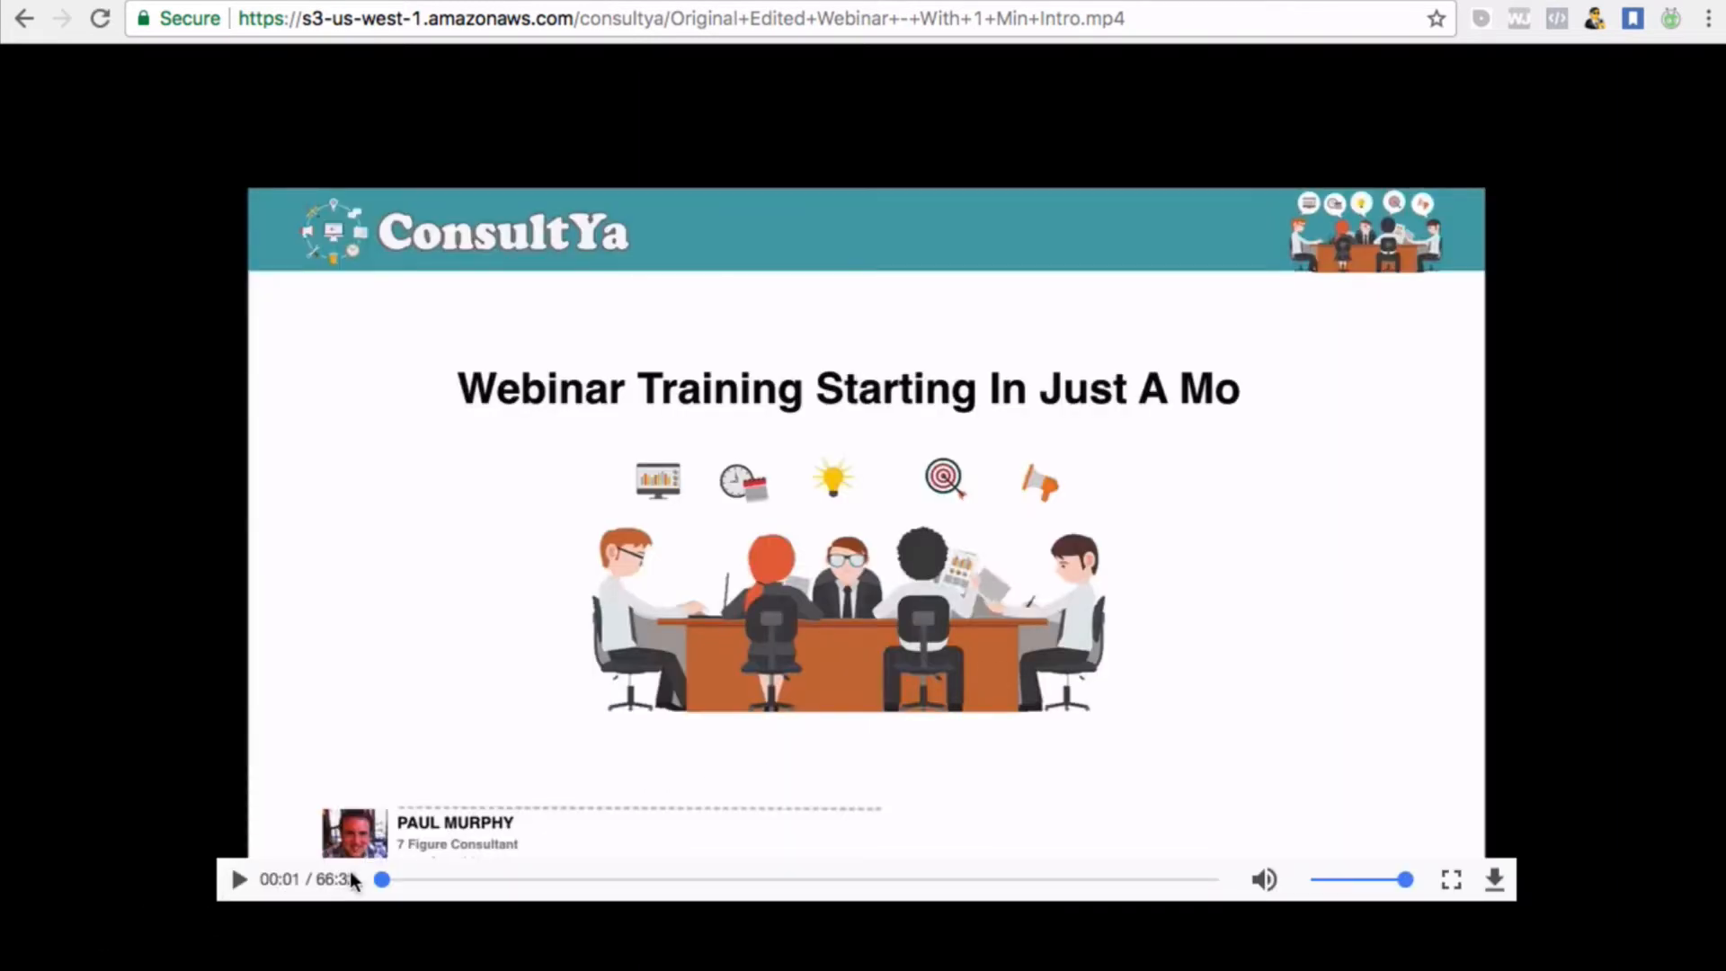
{"action": "left_click", "coordinate": [375, 880]}
{"action": "left_click", "coordinate": [1343, 0]}
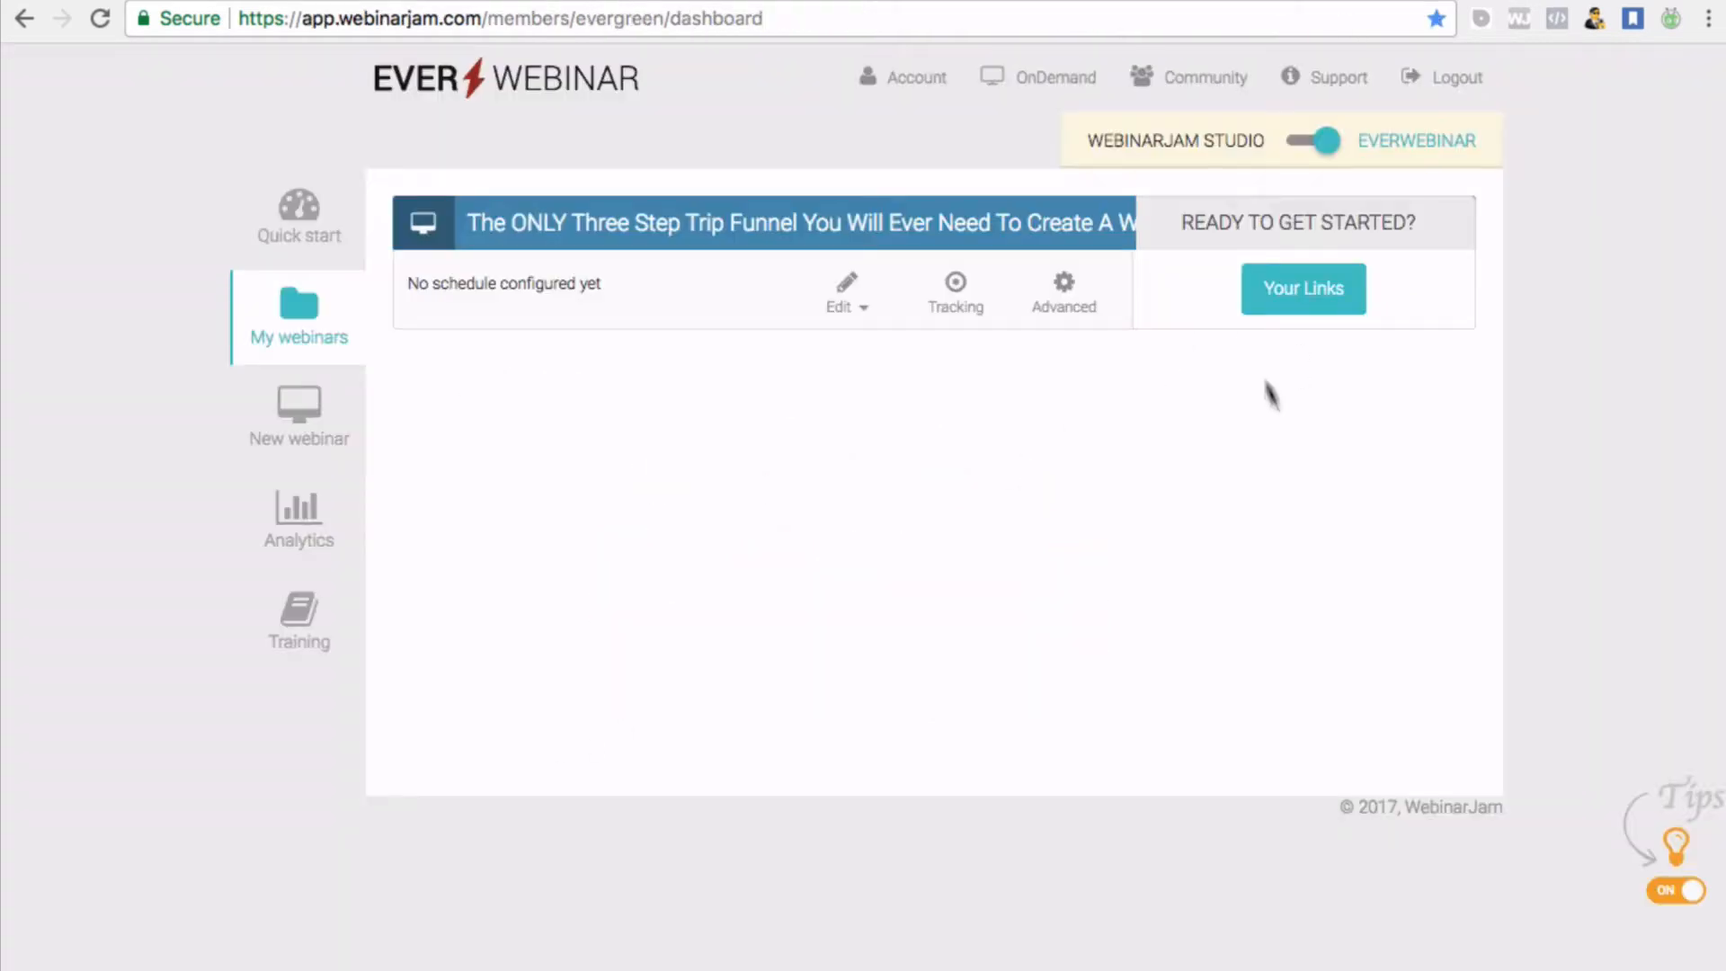
{"action": "left_click", "coordinate": [1168, 4]}
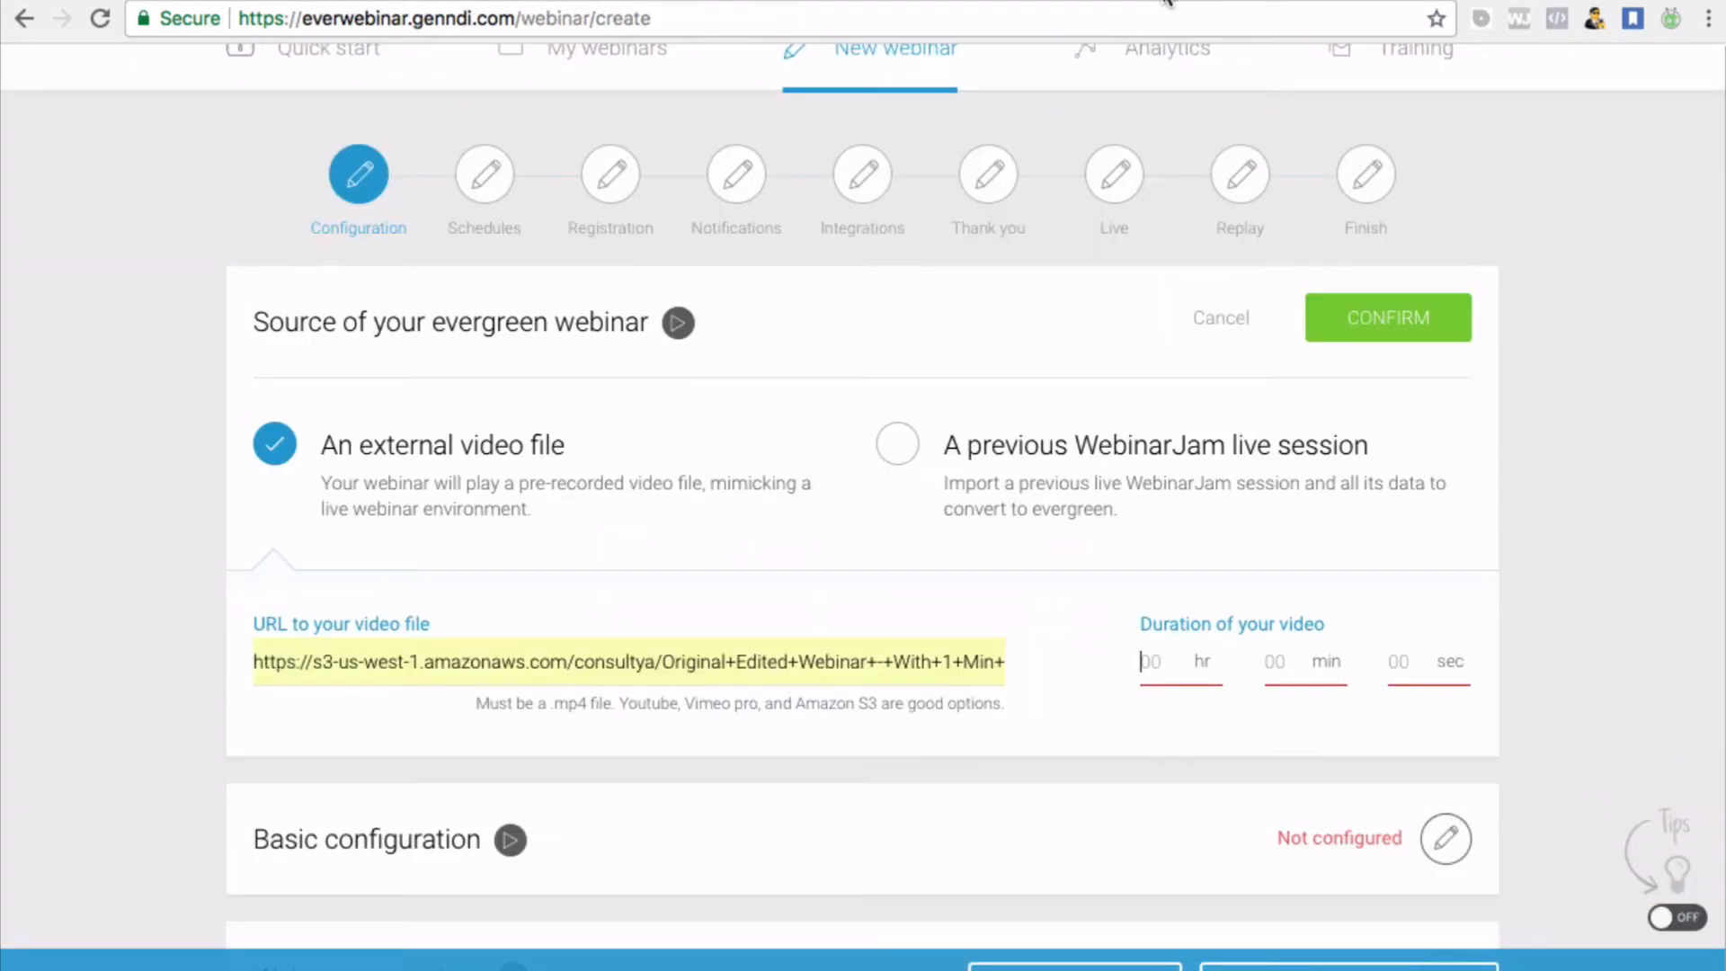
Enter a video duration of 1 hour 06 minutes 32 seconds and confirm the video source
{"action": "left_click", "coordinate": [1189, 669]}
{"action": "type", "text": "1"}
{"action": "left_click", "coordinate": [1281, 662]}
{"action": "type", "text": "06"}
{"action": "left_click", "coordinate": [1412, 657]}
{"action": "type", "text": "32"}
{"action": "left_click", "coordinate": [1412, 330]}
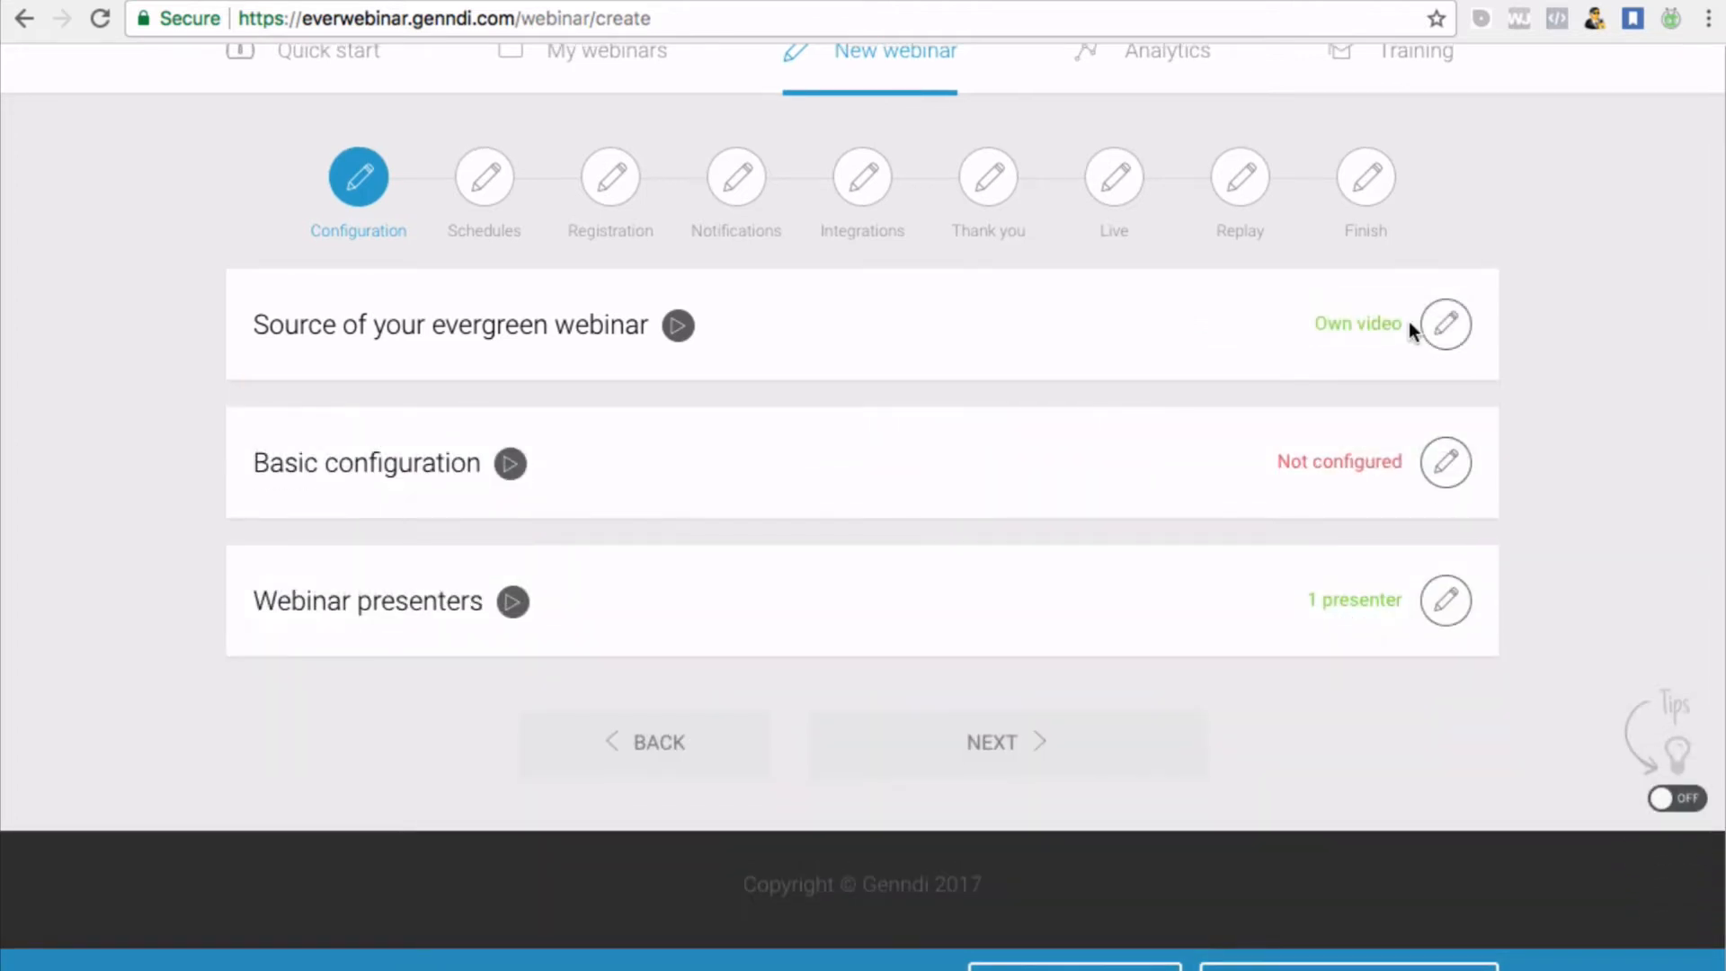
Name the webinar 'Passive Income Ladder Test' in the basic configuration
{"action": "left_click", "coordinate": [1445, 468]}
{"action": "scroll", "coordinate": [737, 652], "scroll_direction": "down", "scroll_amount": 1}
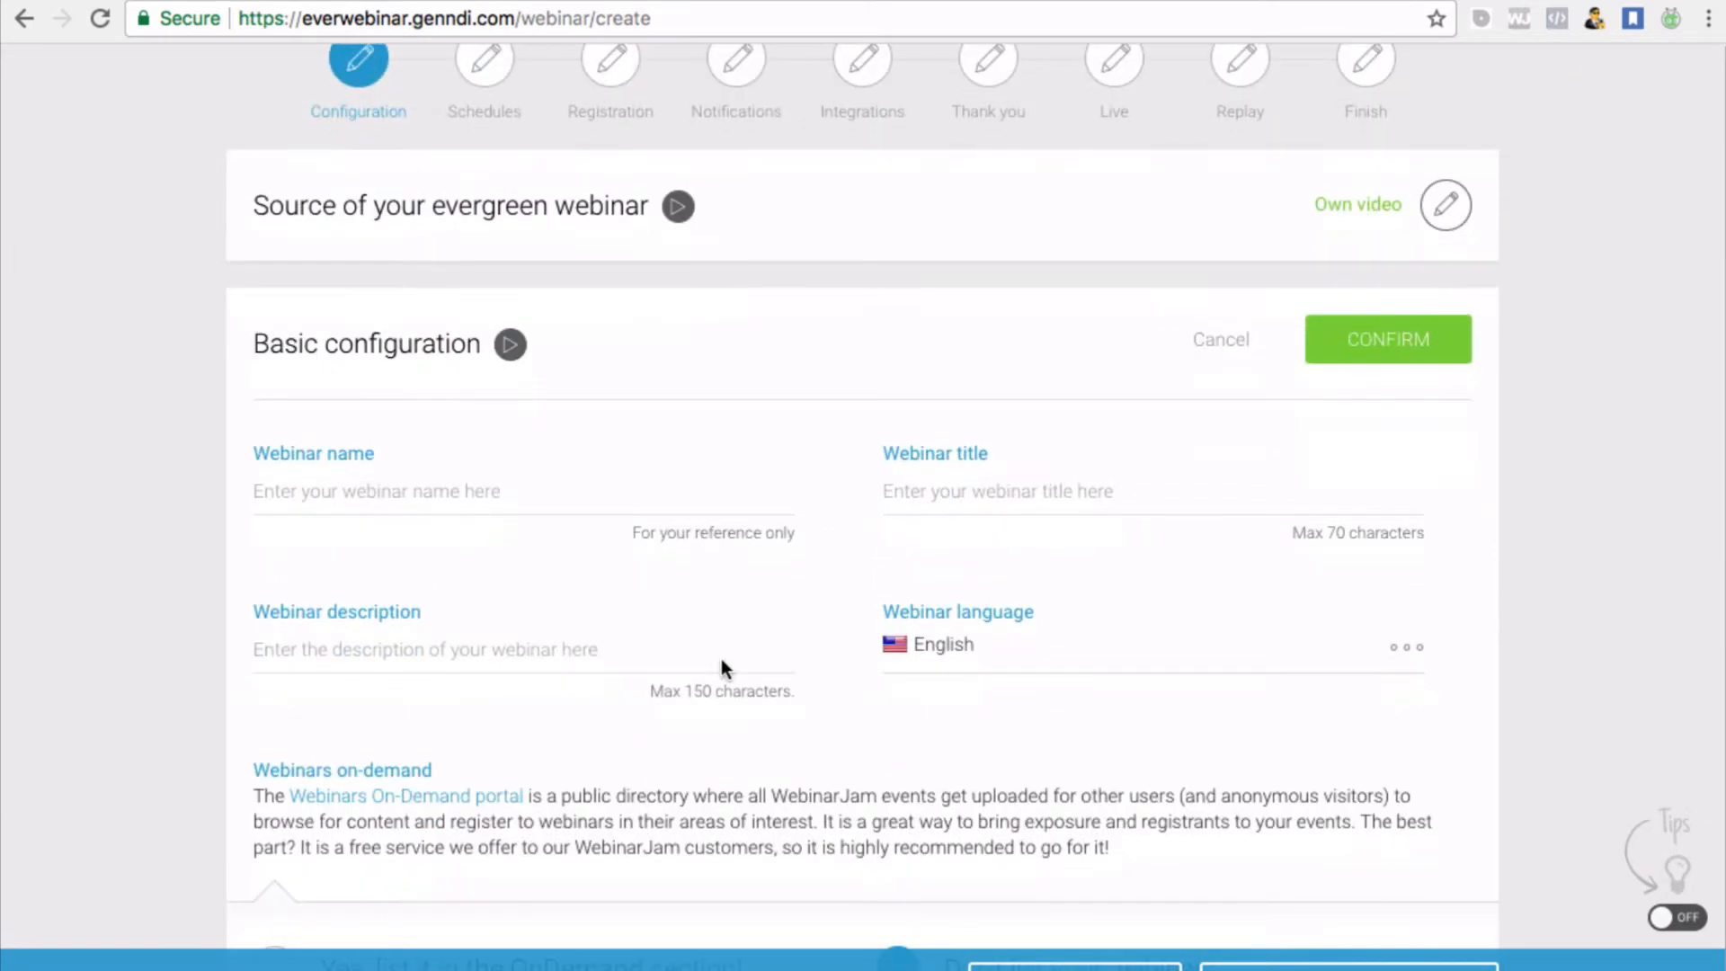
{"action": "left_click", "coordinate": [334, 485]}
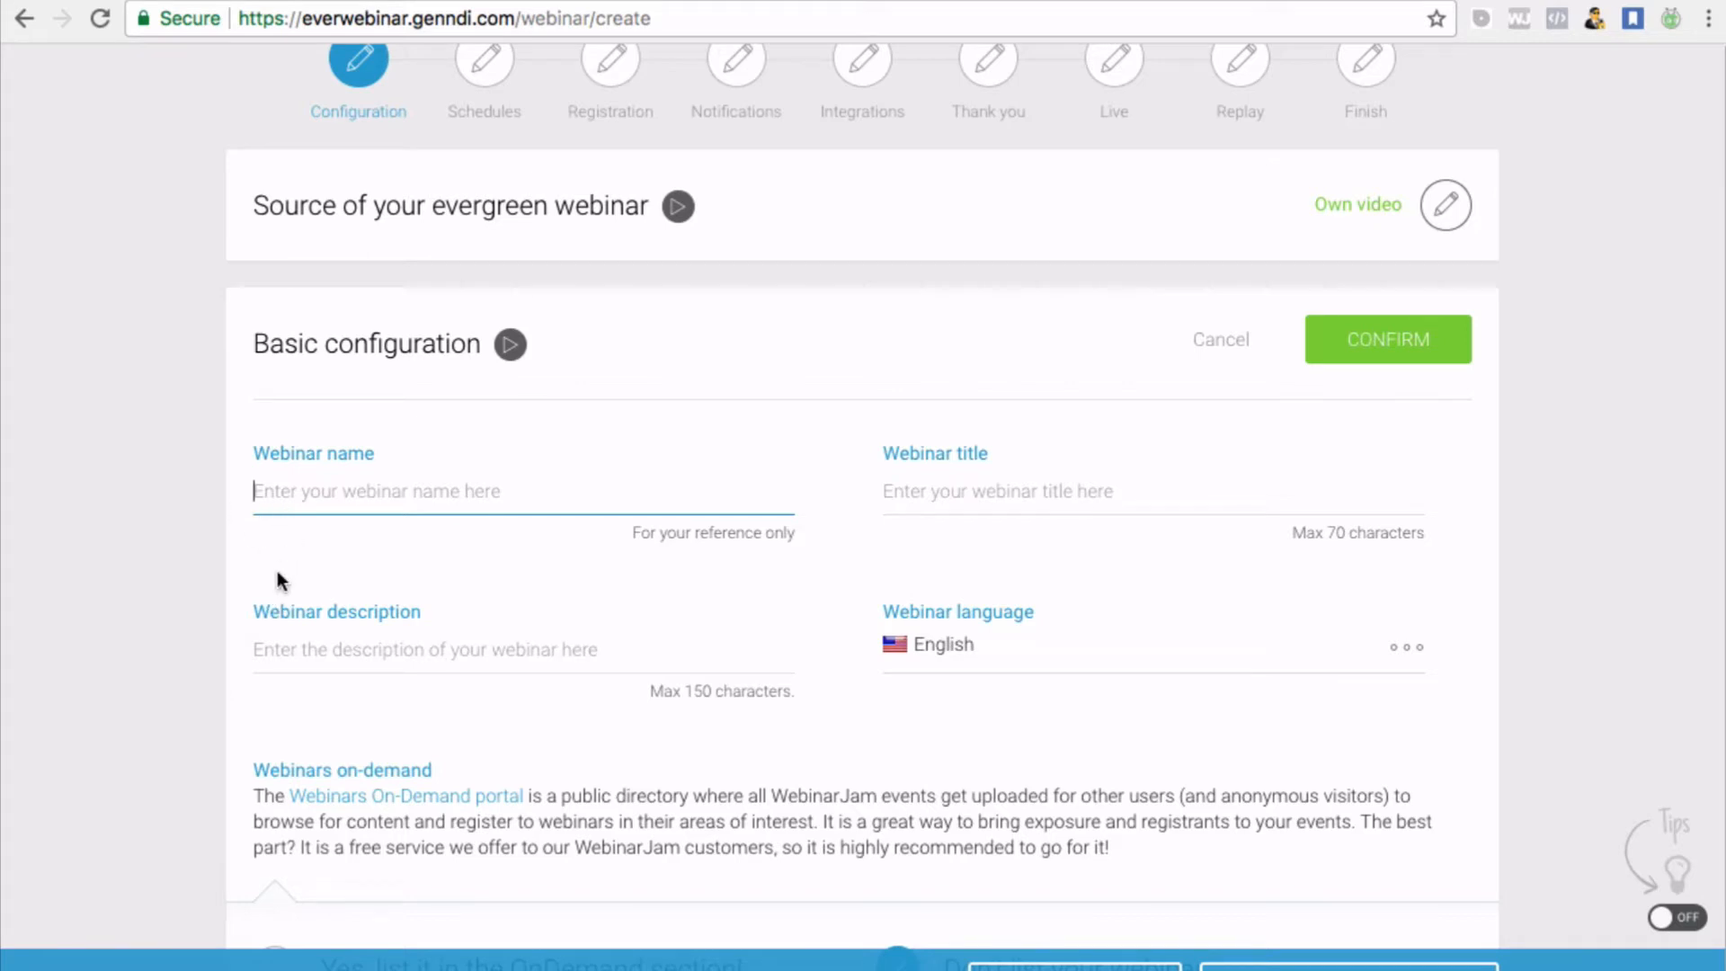
{"action": "type", "text": "Webinar Jam"}
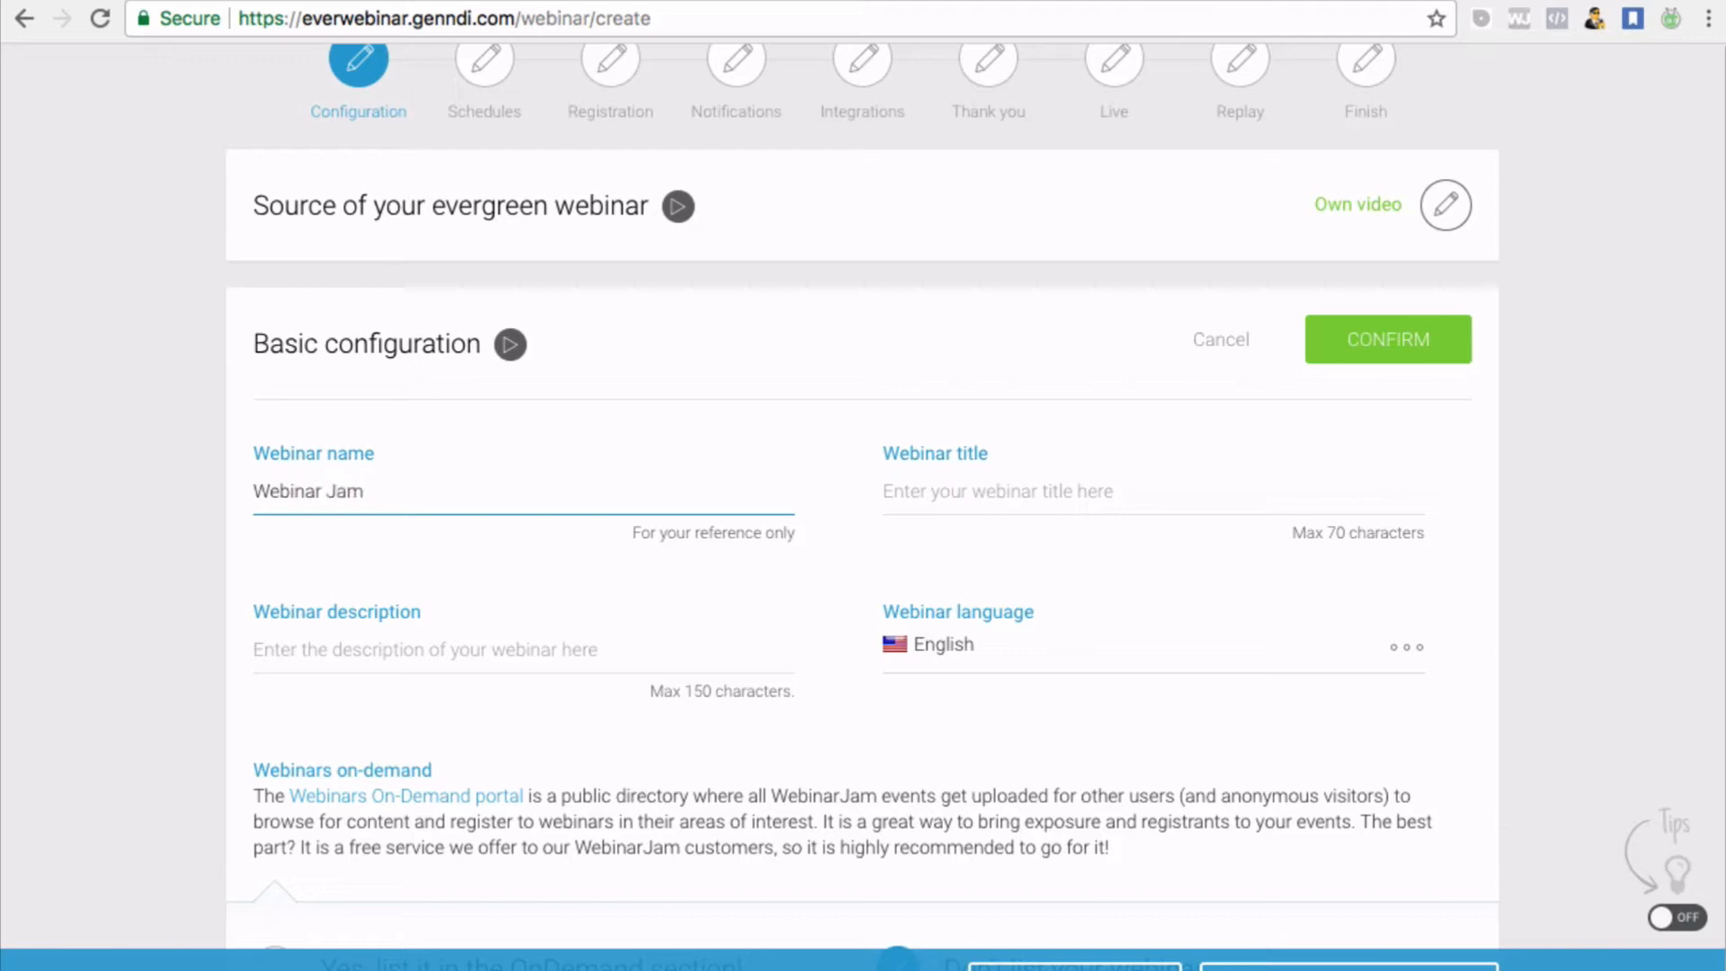
{"action": "key", "text": "BackSpace"}
{"action": "key", "text": "BackSpace"}
{"action": "key", "text": "BackSpace"}
{"action": "key", "text": "BackSpace"}
{"action": "key", "text": "BackSpace"}
{"action": "type", "text": "OP"}
{"action": "key", "text": "BackSpace"}
{"action": "type", "text": "Passive Income Ladder"}
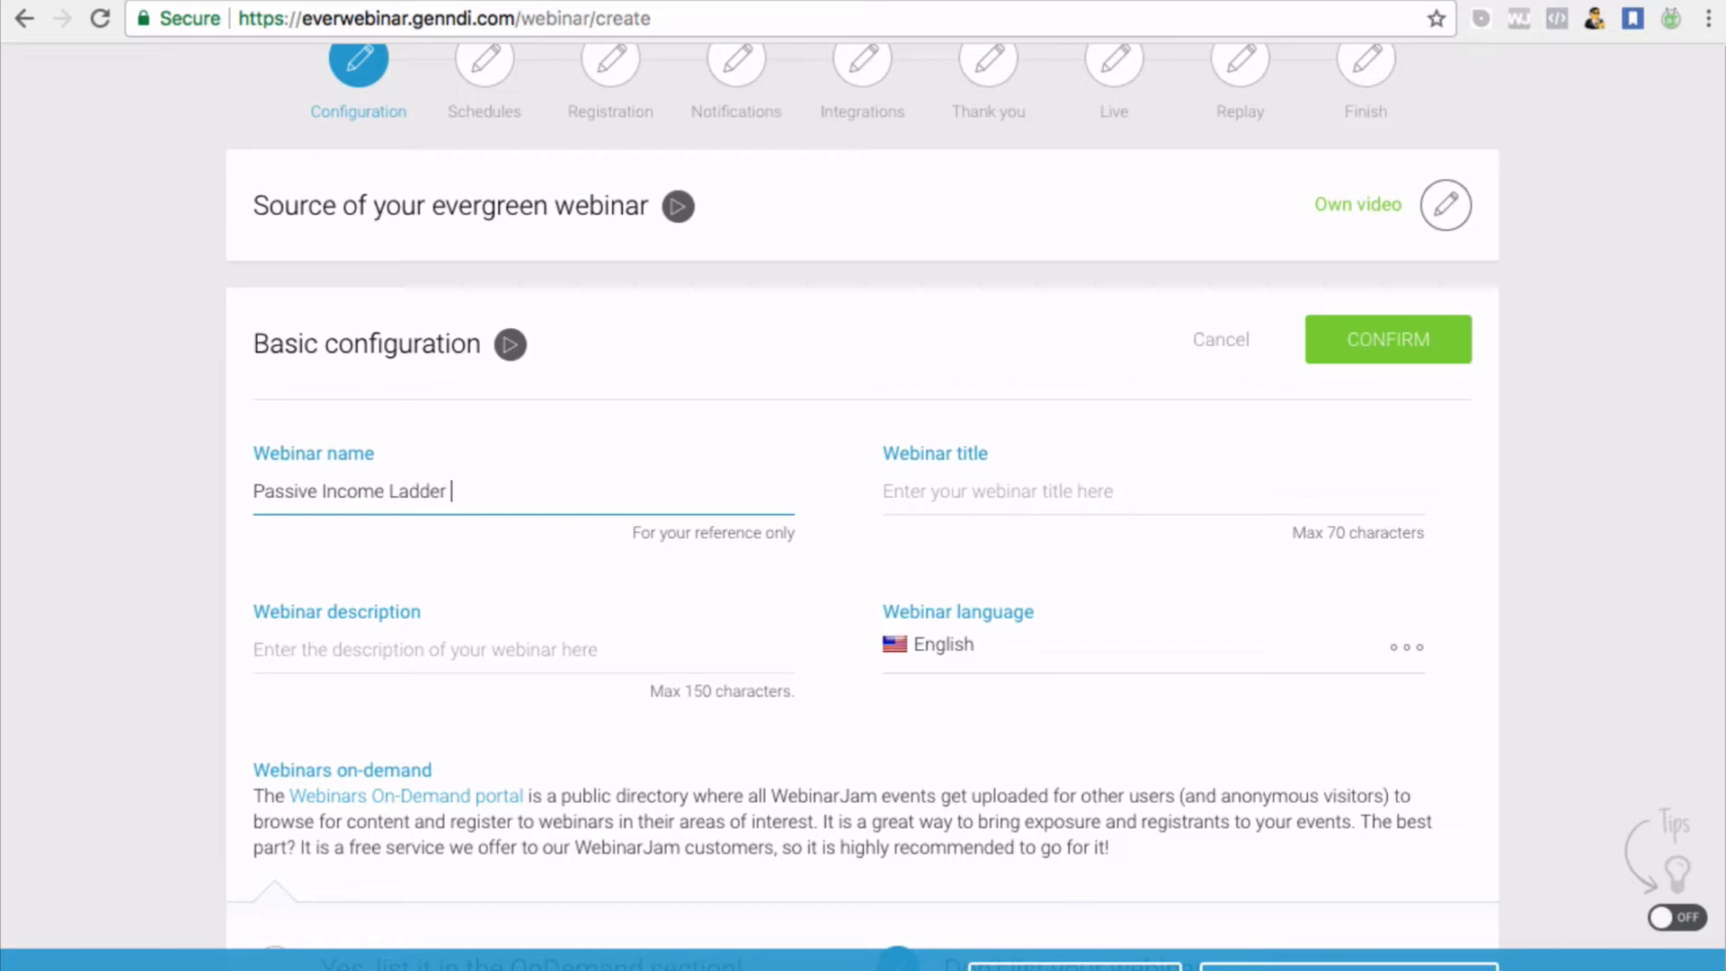
{"action": "type", "text": " Test"}
{"action": "left_click", "coordinate": [905, 521]}
Copy the webinar name into the Webinar title field
{"action": "left_click_drag", "start_coordinate": [516, 496], "coordinate": [200, 473]}
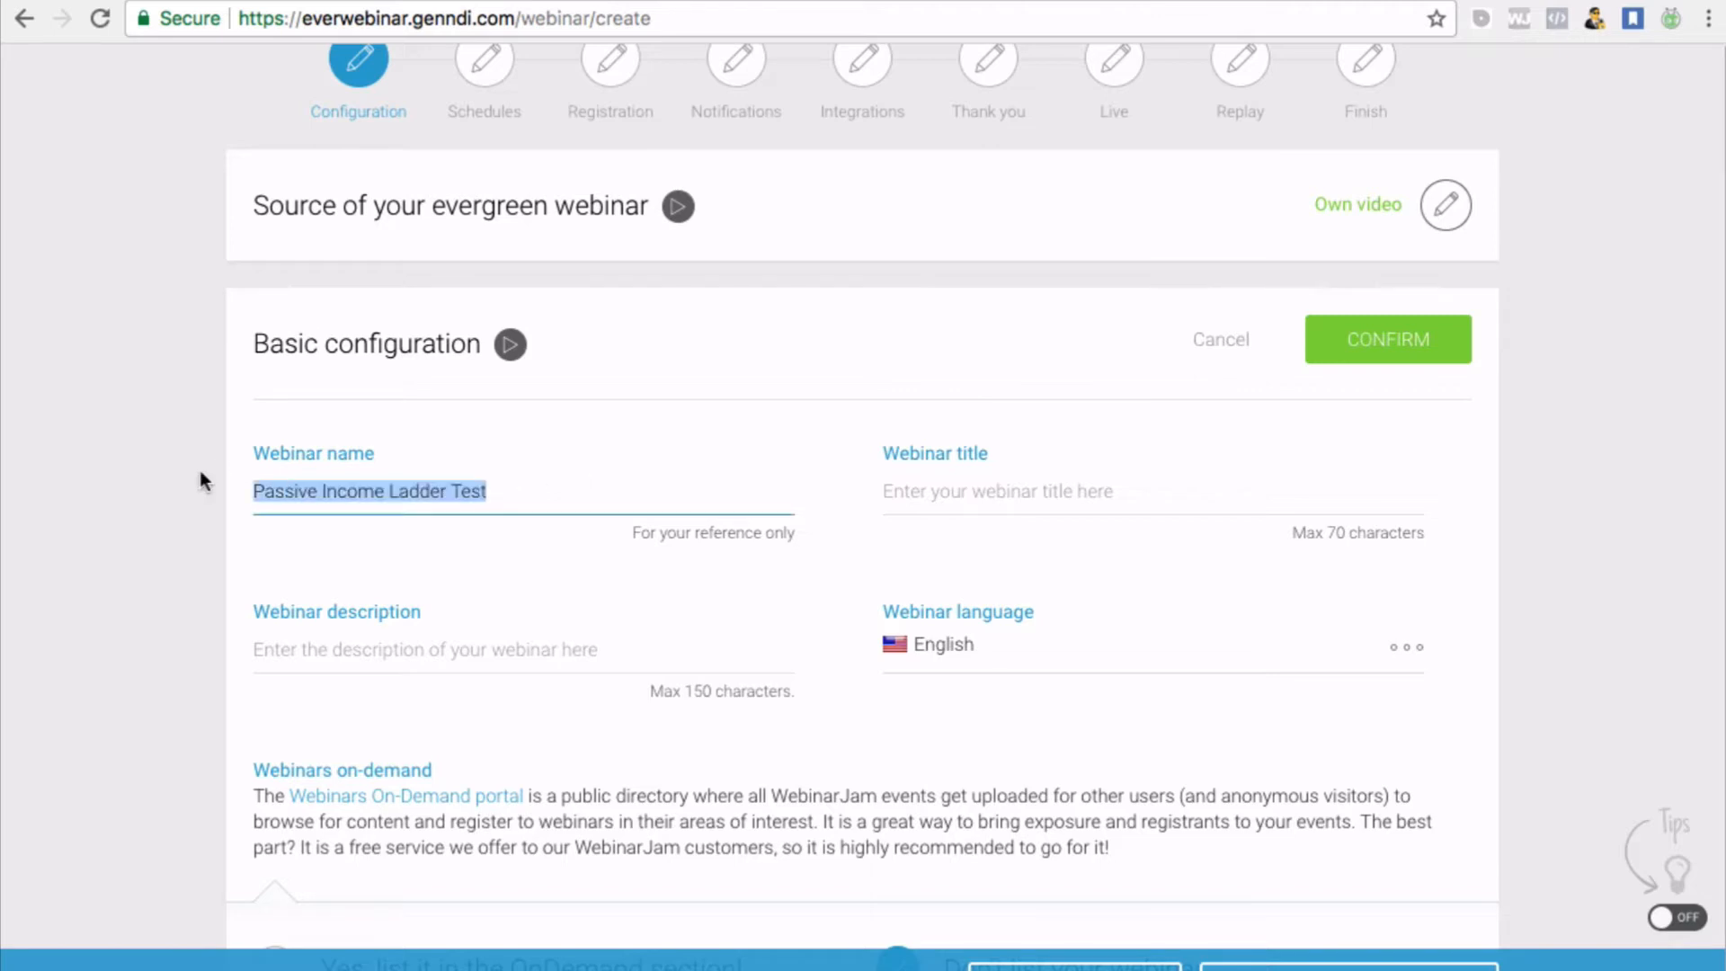
{"action": "left_click", "coordinate": [298, 467]}
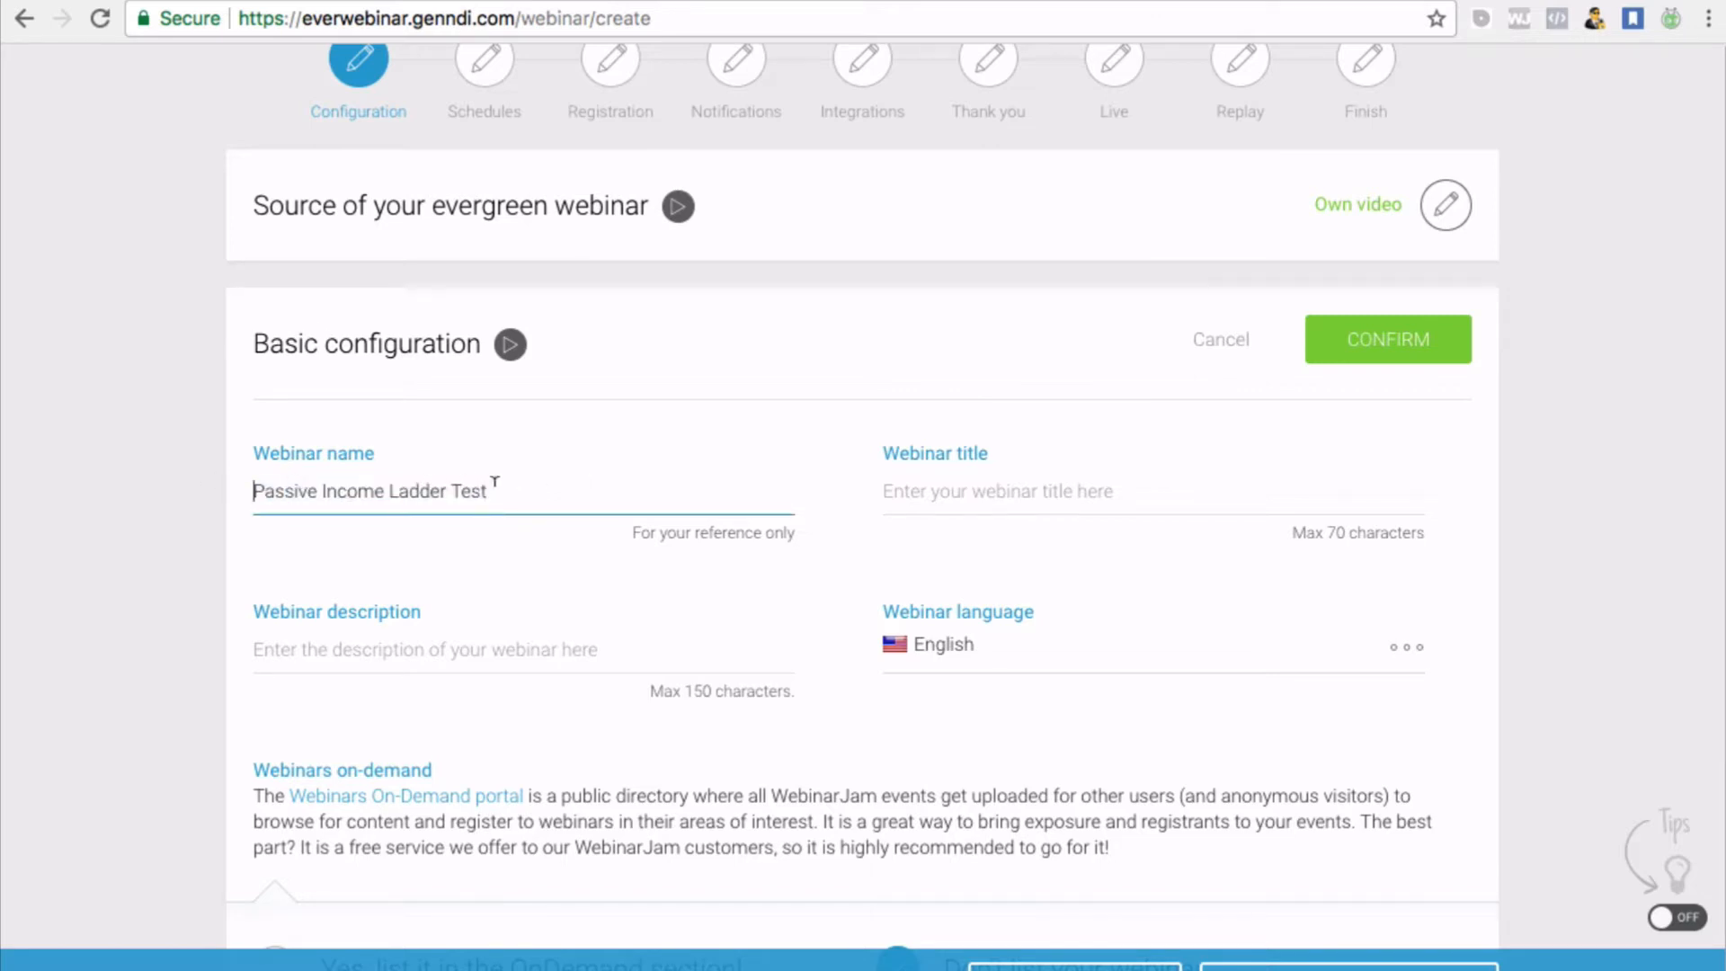
{"action": "left_click_drag", "start_coordinate": [495, 486], "coordinate": [223, 422]}
{"action": "key", "text": "ctrl+c"}
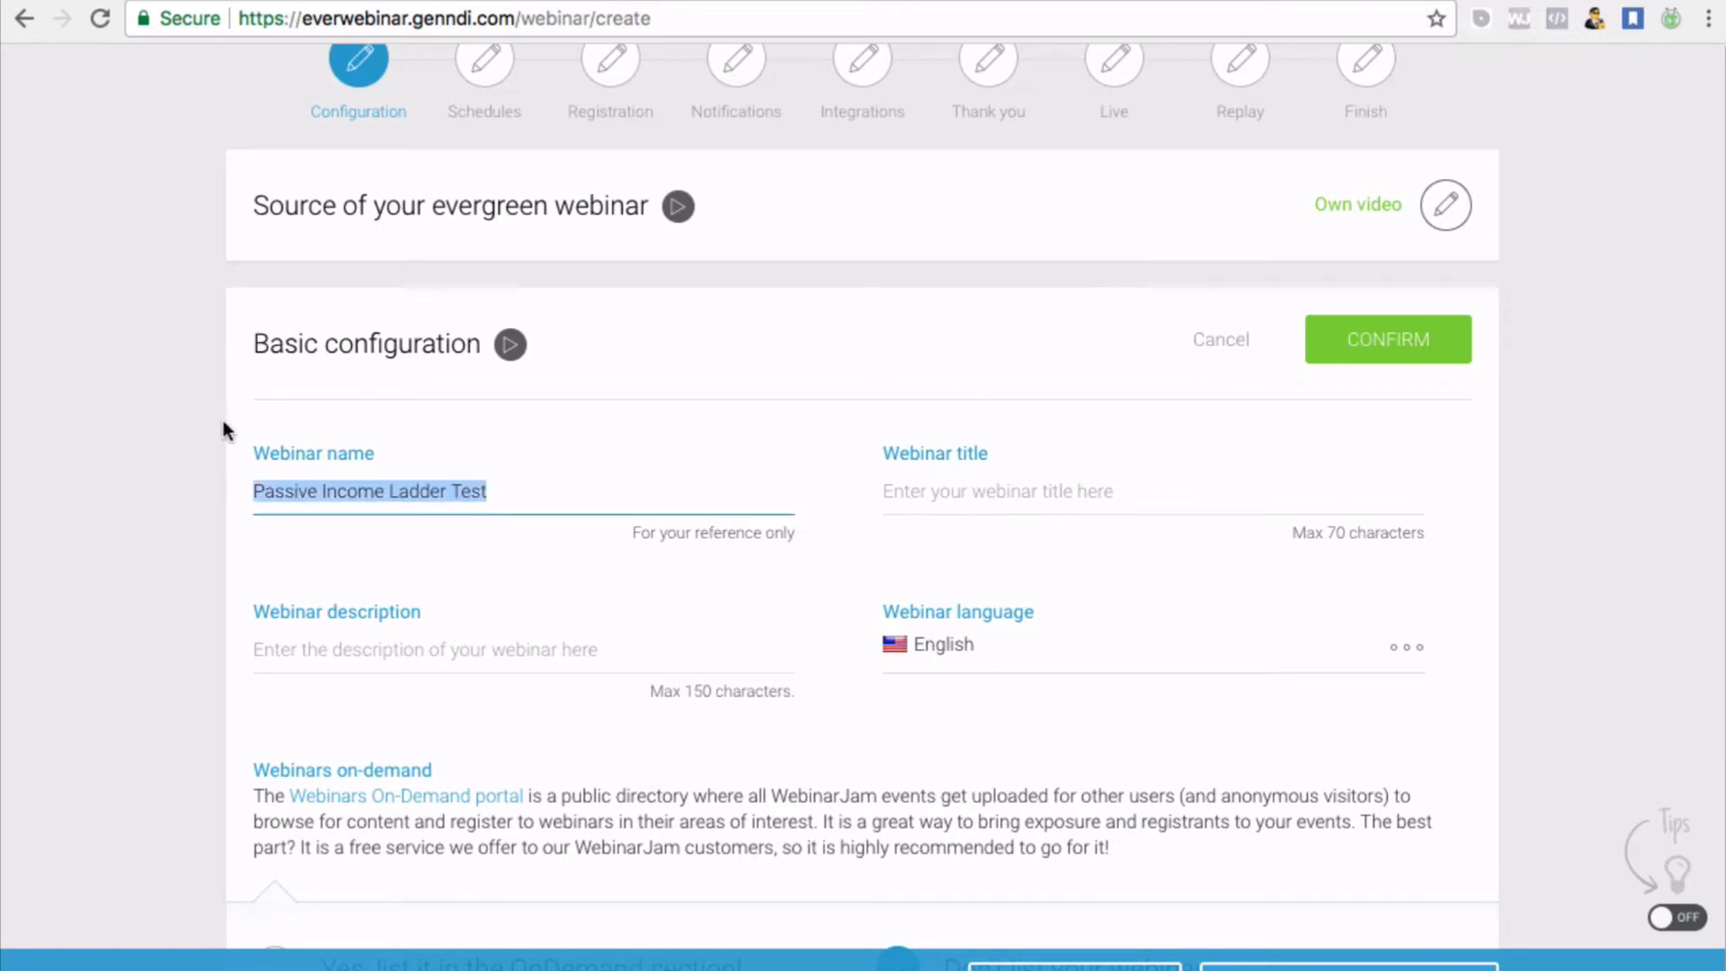
{"action": "left_click", "coordinate": [965, 472]}
{"action": "key", "text": "ctrl+v"}
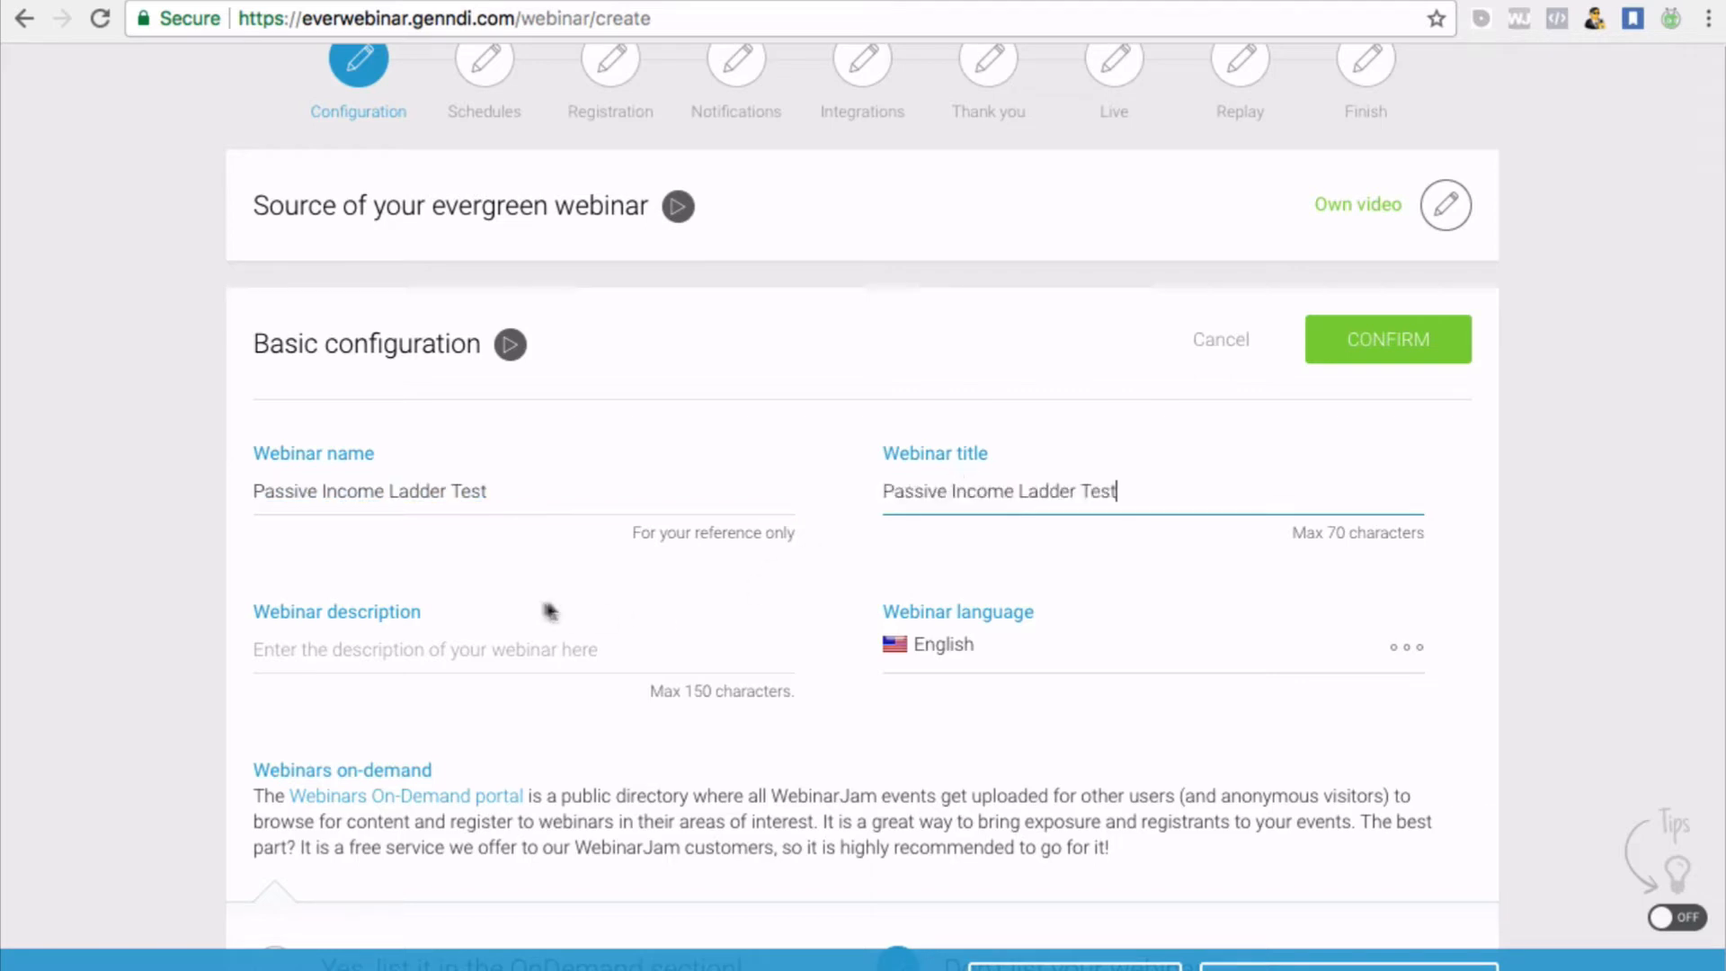
Enter the description 'This is a previous webinar used for testing and a review.', fixing the 'previus' typo
{"action": "left_click", "coordinate": [357, 650]}
{"action": "type", "text": "This is a pre"}
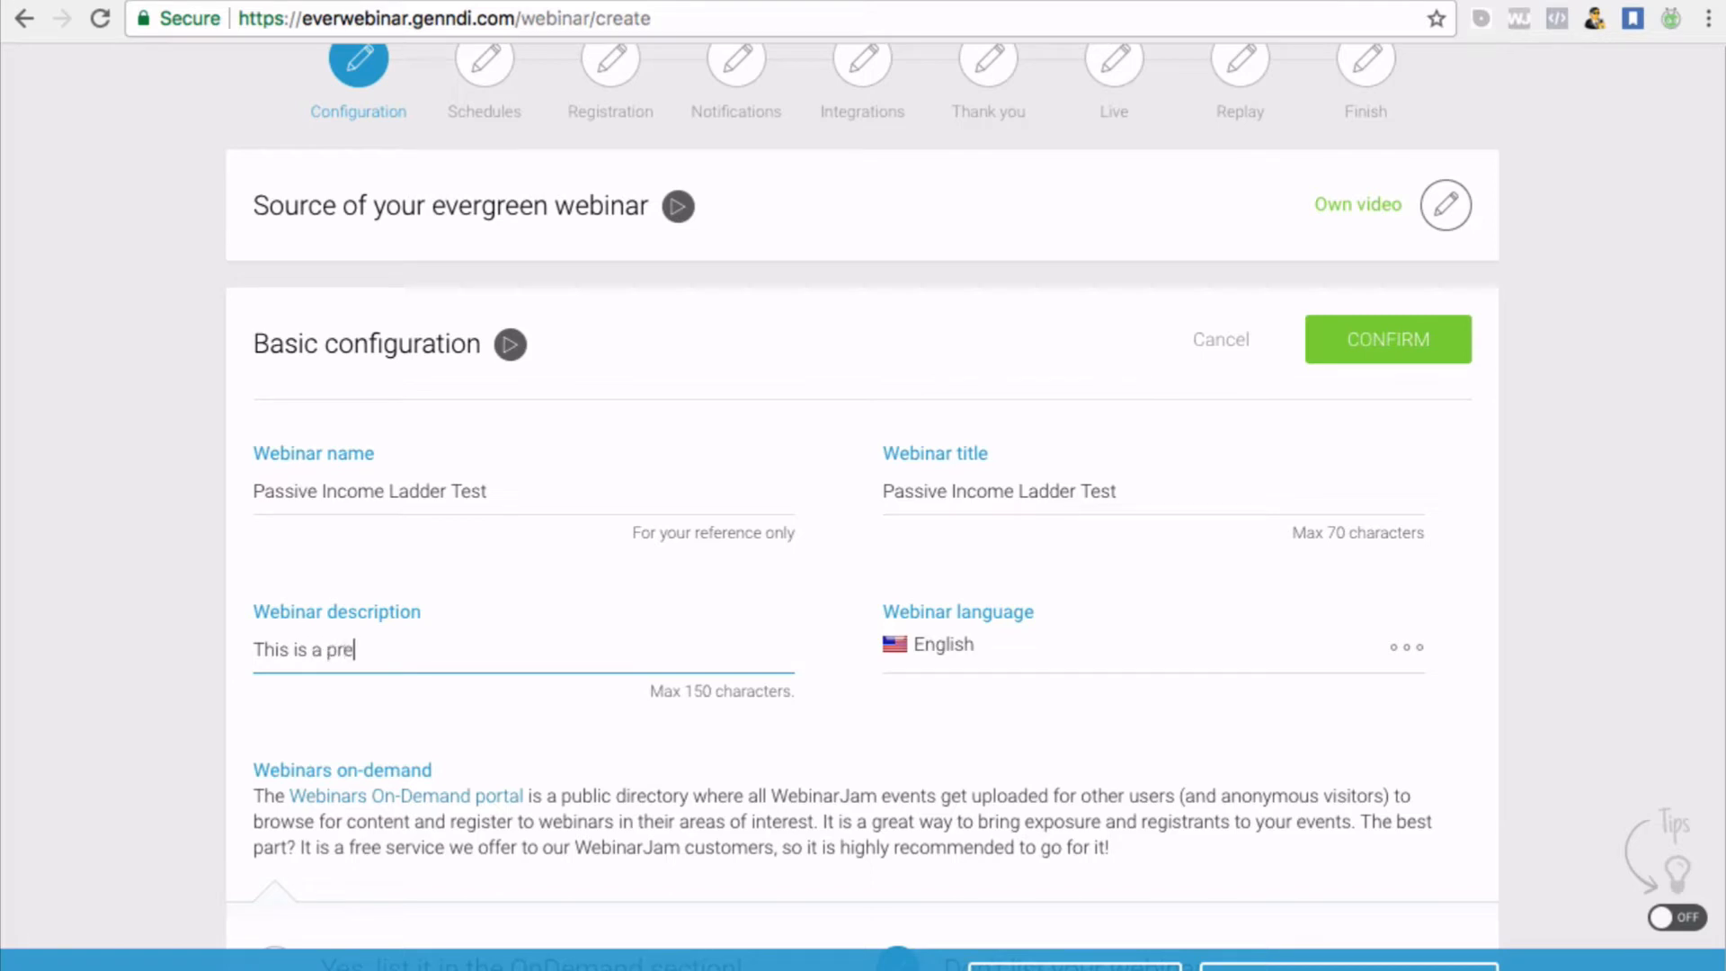
{"action": "type", "text": "vius webinar used f"}
{"action": "type", "text": "or "}
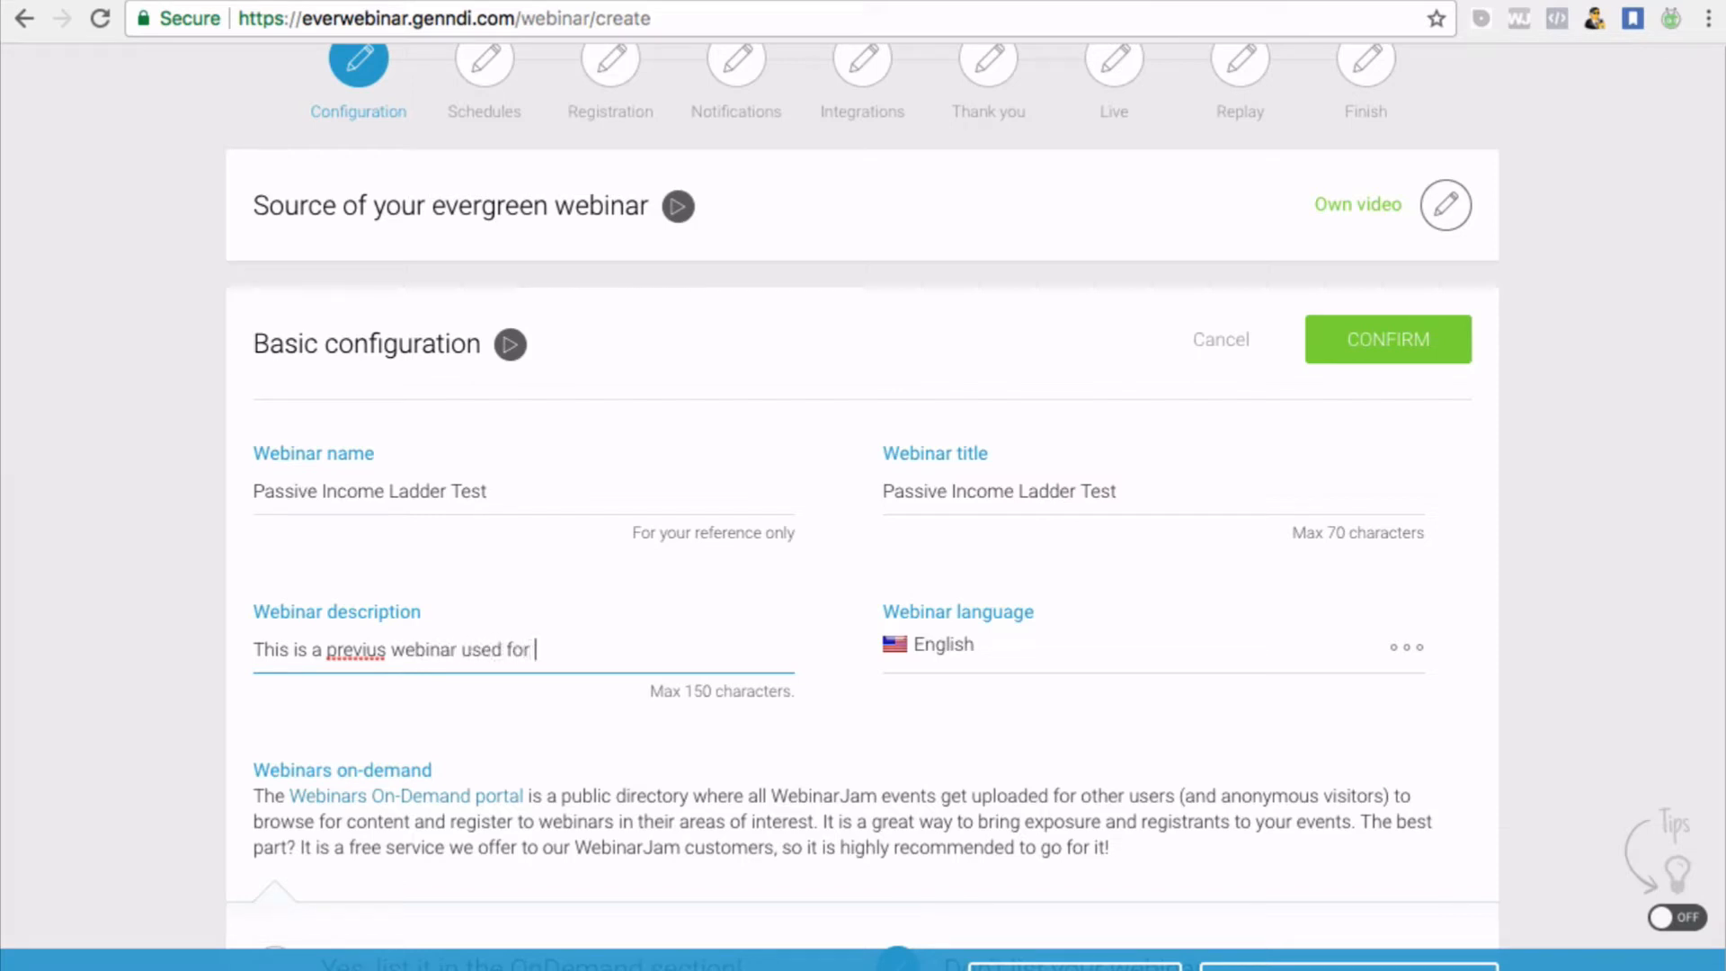
{"action": "type", "text": "testing and a review."}
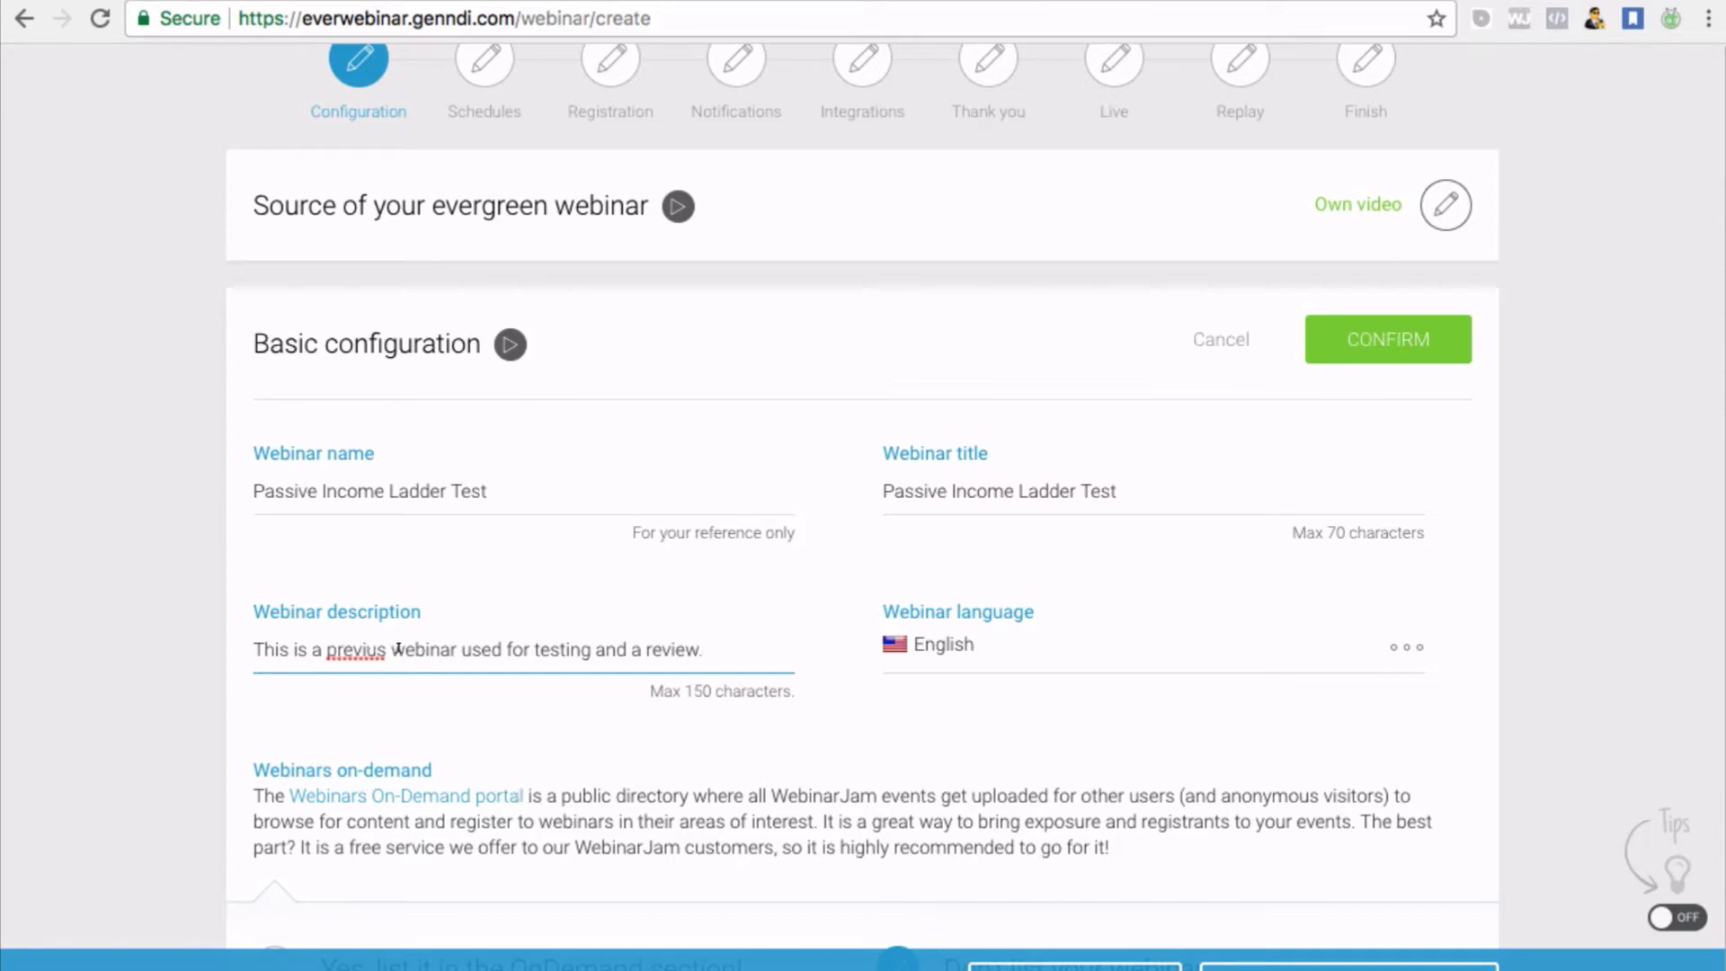
{"action": "left_click", "coordinate": [377, 649]}
{"action": "type", "text": "o"}
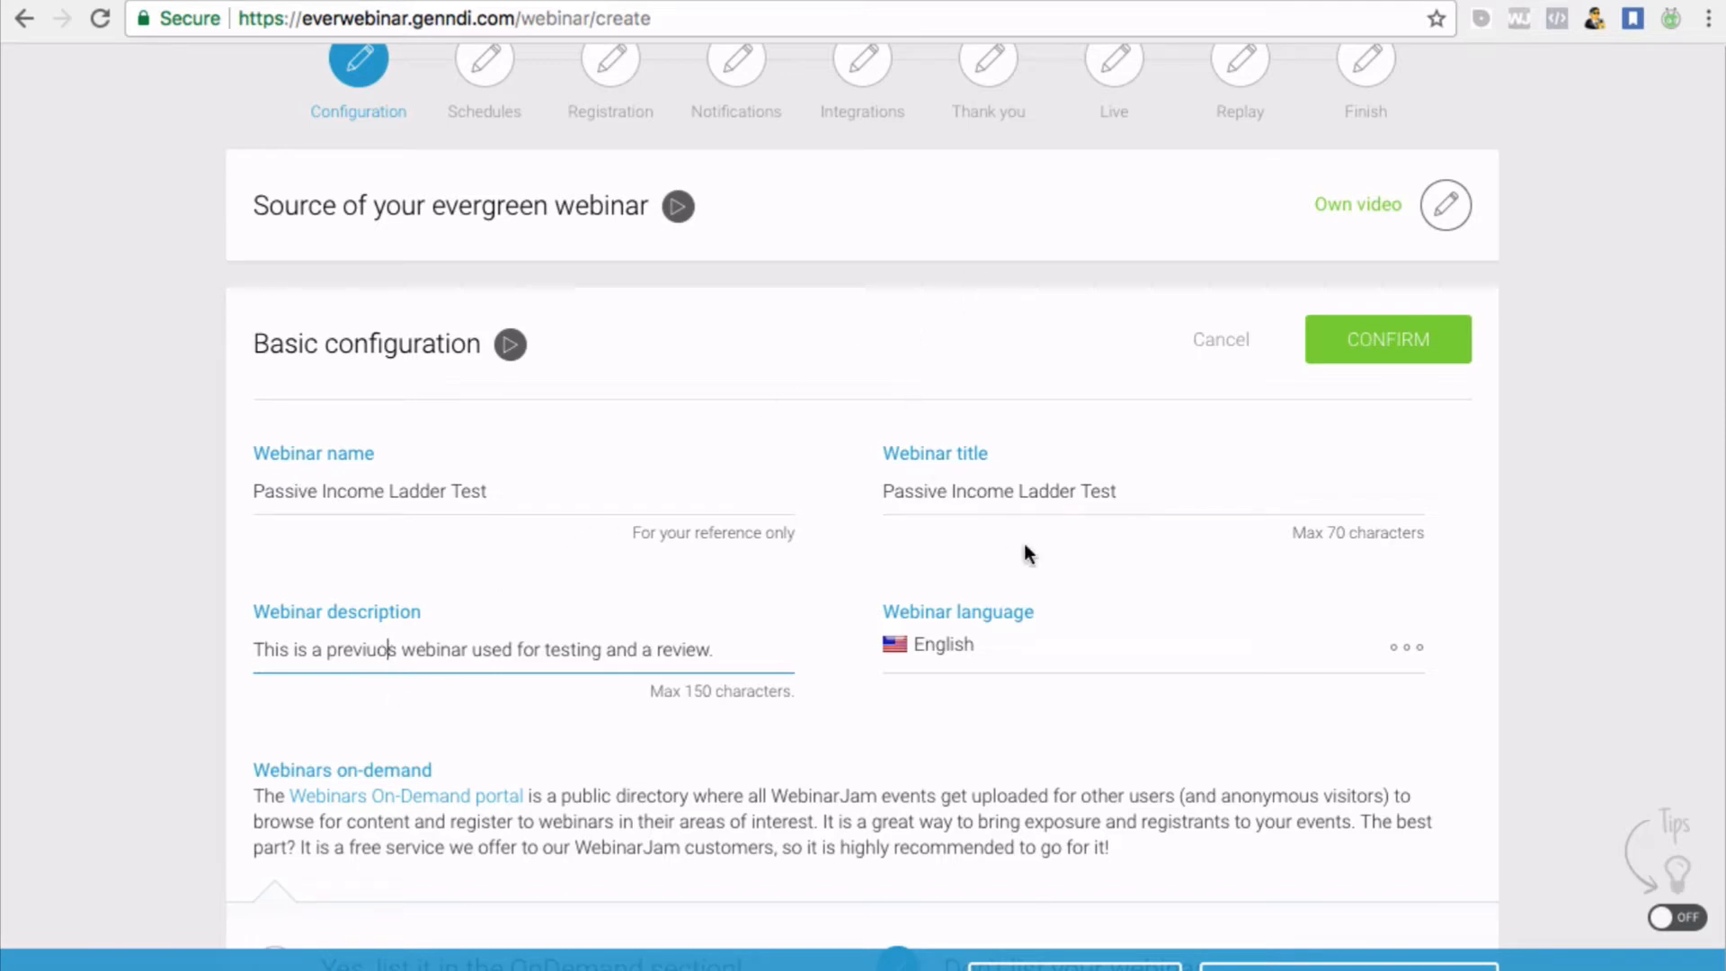
{"action": "scroll", "coordinate": [957, 581], "scroll_direction": "down", "scroll_amount": 1}
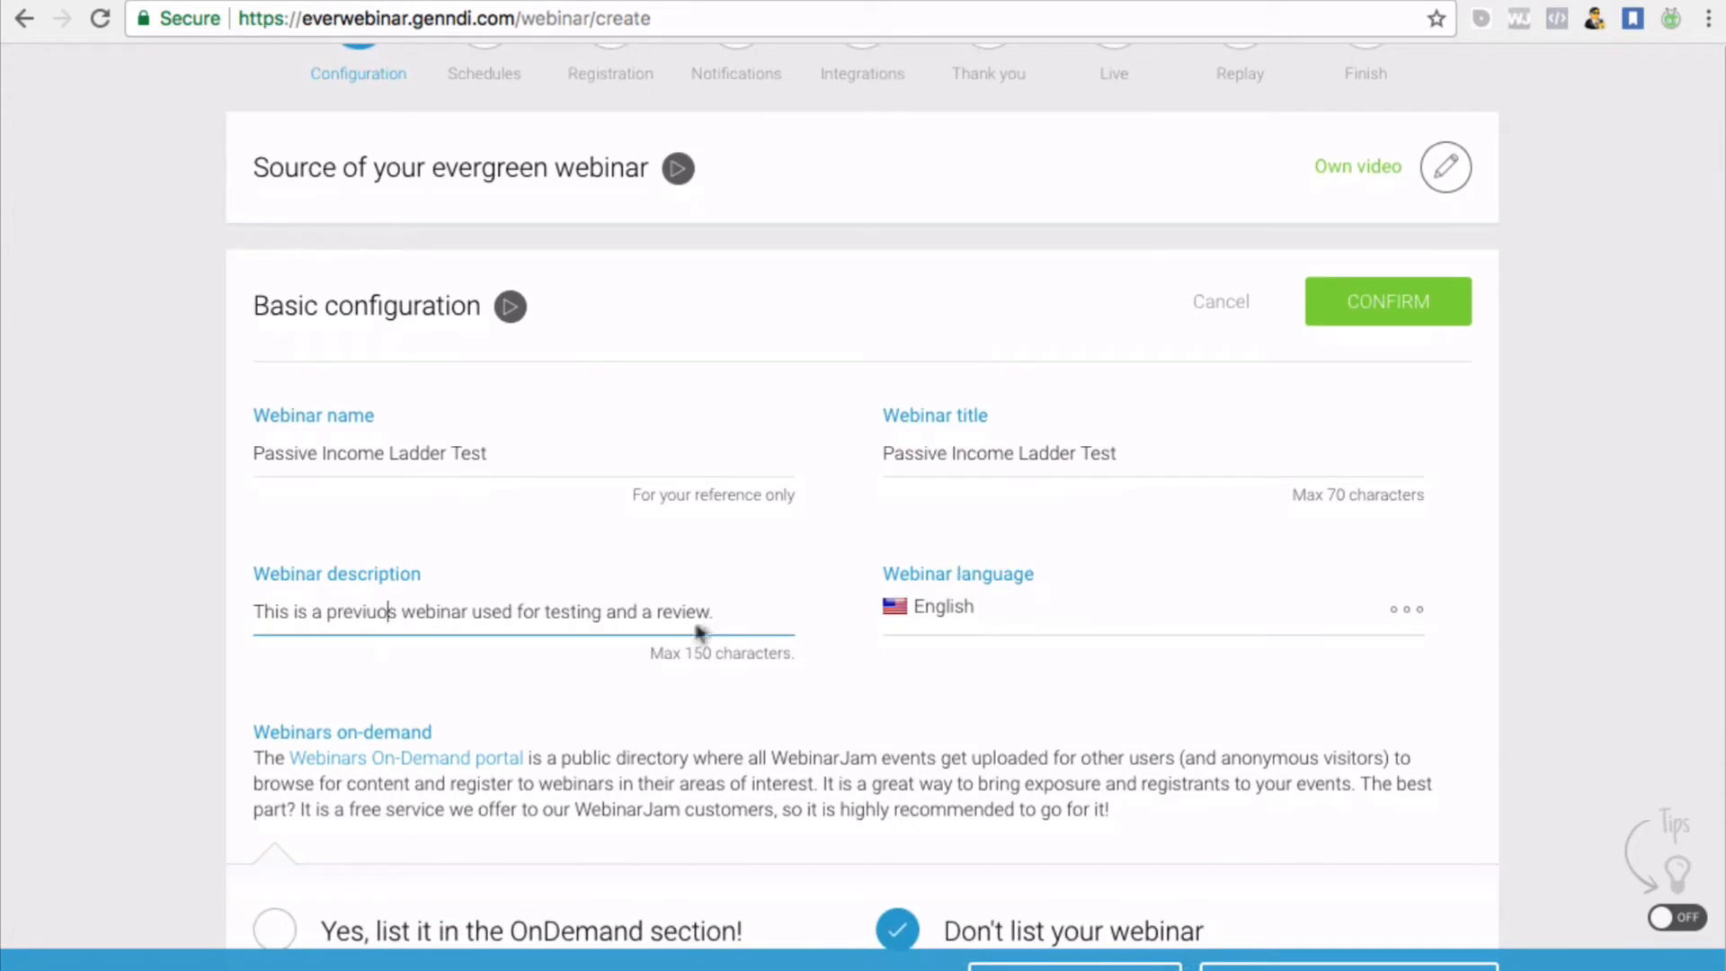
{"action": "left_click", "coordinate": [367, 612]}
{"action": "key", "text": "Delete"}
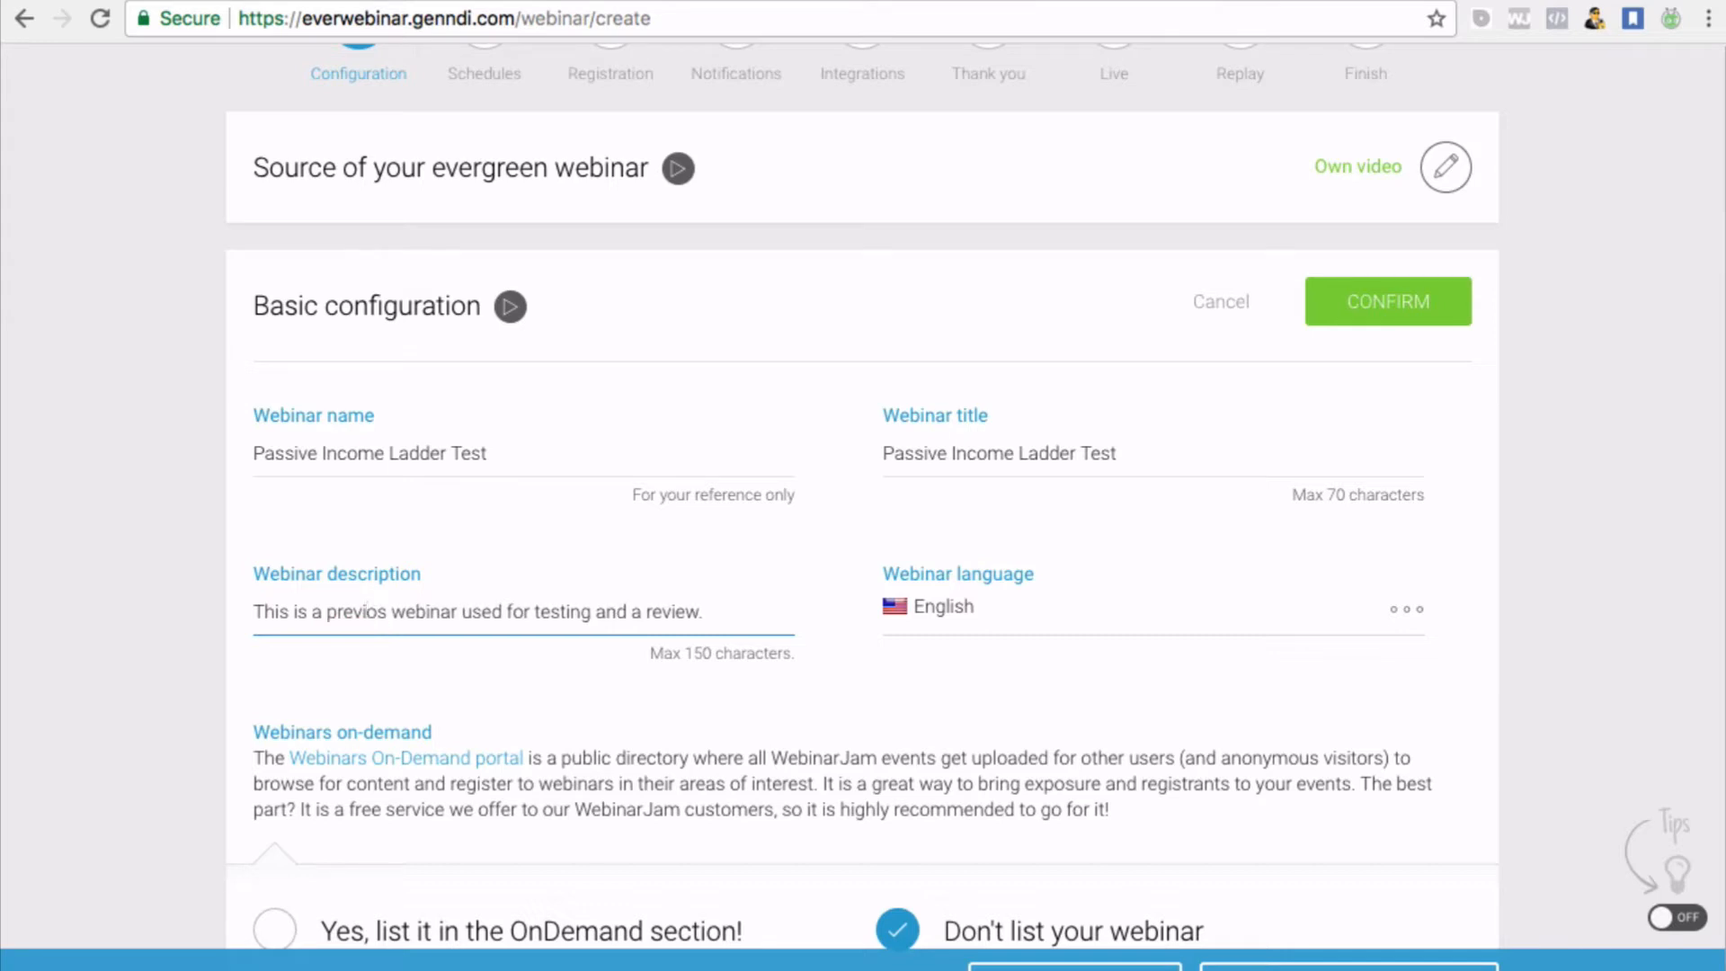
{"action": "key", "text": "Right"}
{"action": "type", "text": "u"}
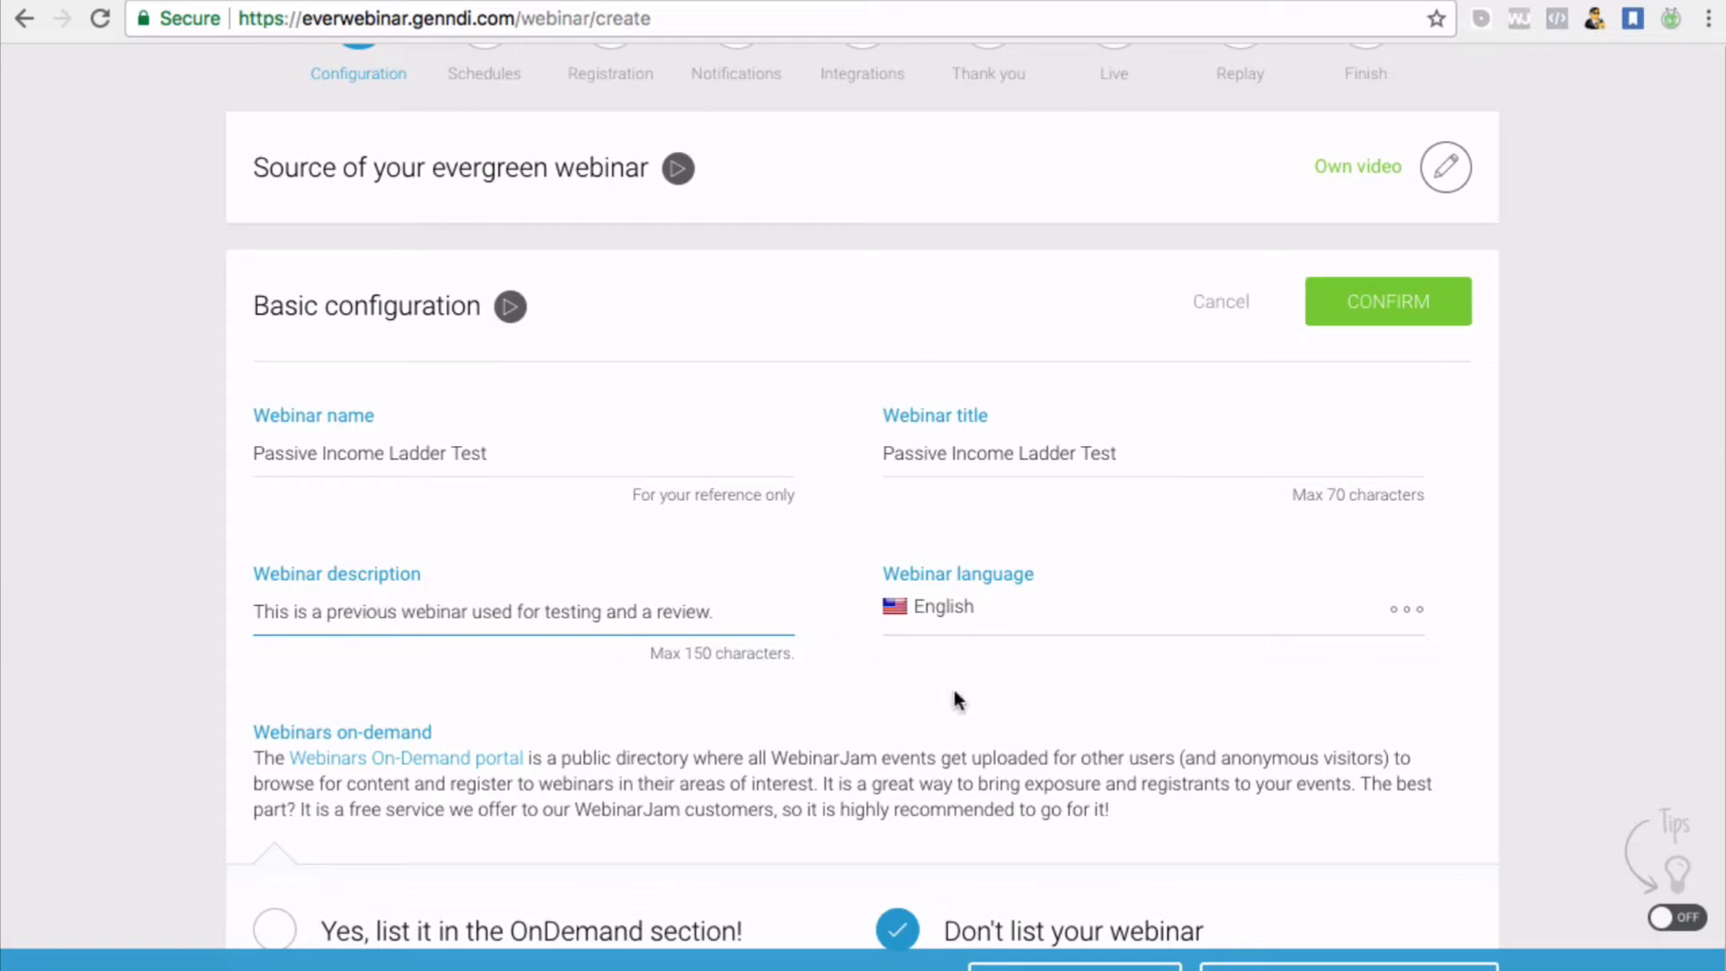
Confirm the basic configuration settings
{"action": "scroll", "coordinate": [719, 730], "scroll_direction": "down", "scroll_amount": 3}
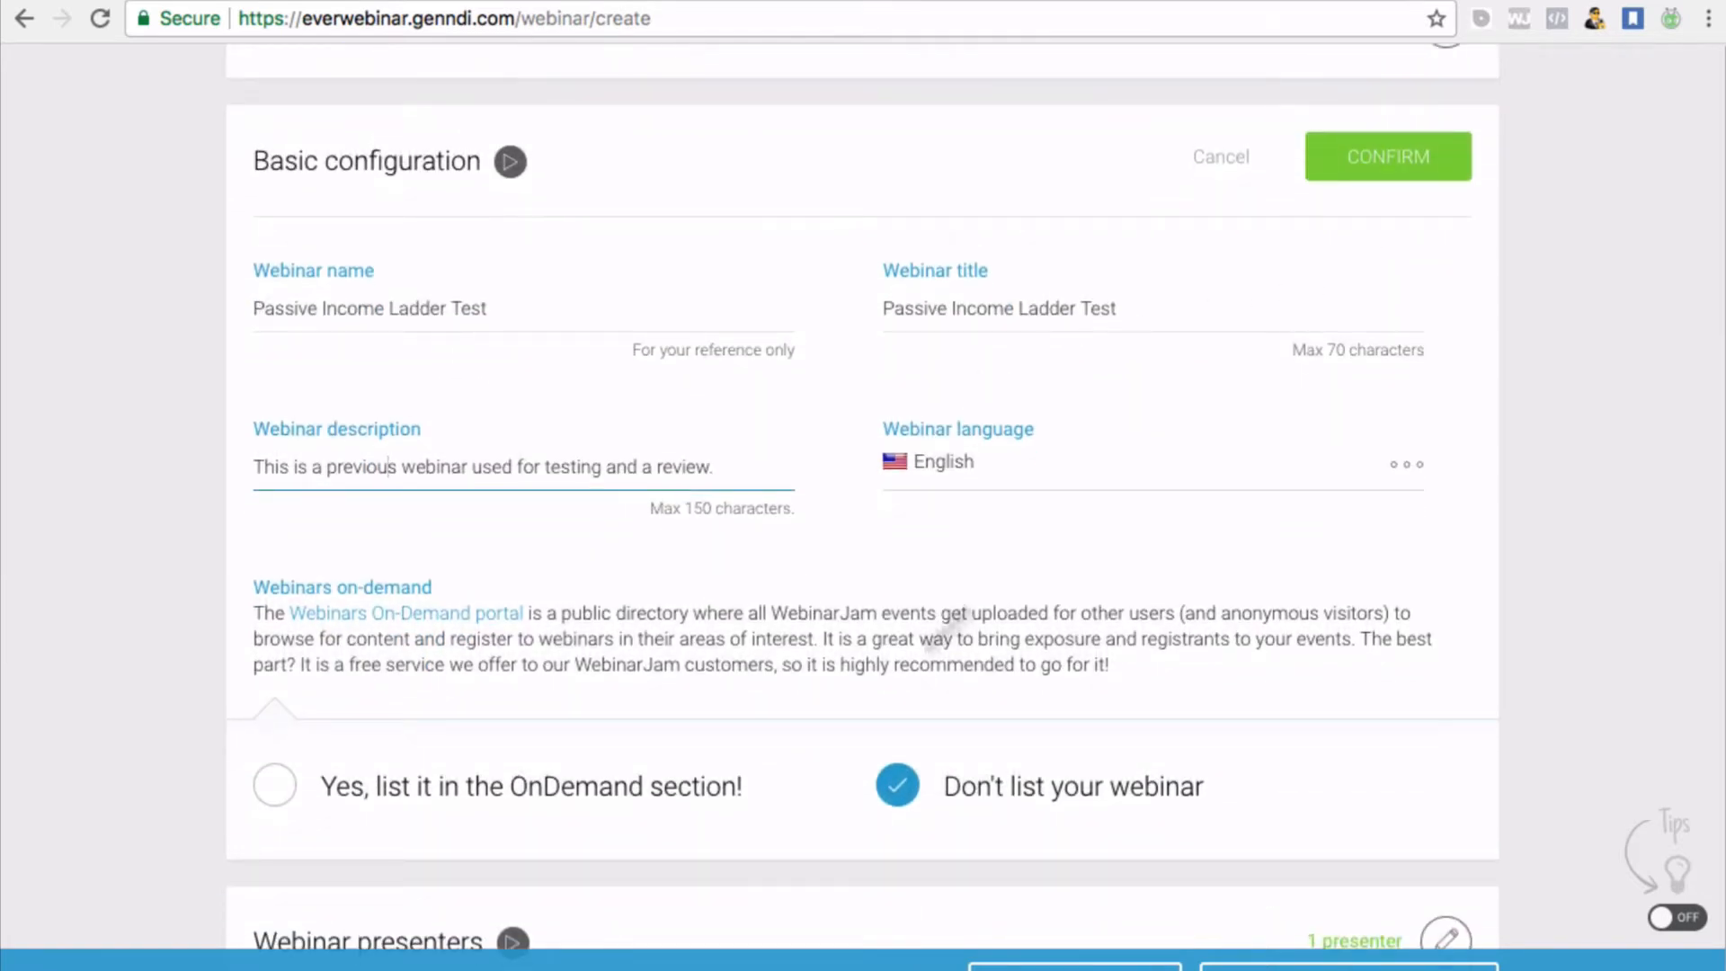
{"action": "scroll", "coordinate": [620, 594], "scroll_direction": "down", "scroll_amount": 2}
{"action": "scroll", "coordinate": [746, 557], "scroll_direction": "up", "scroll_amount": 1}
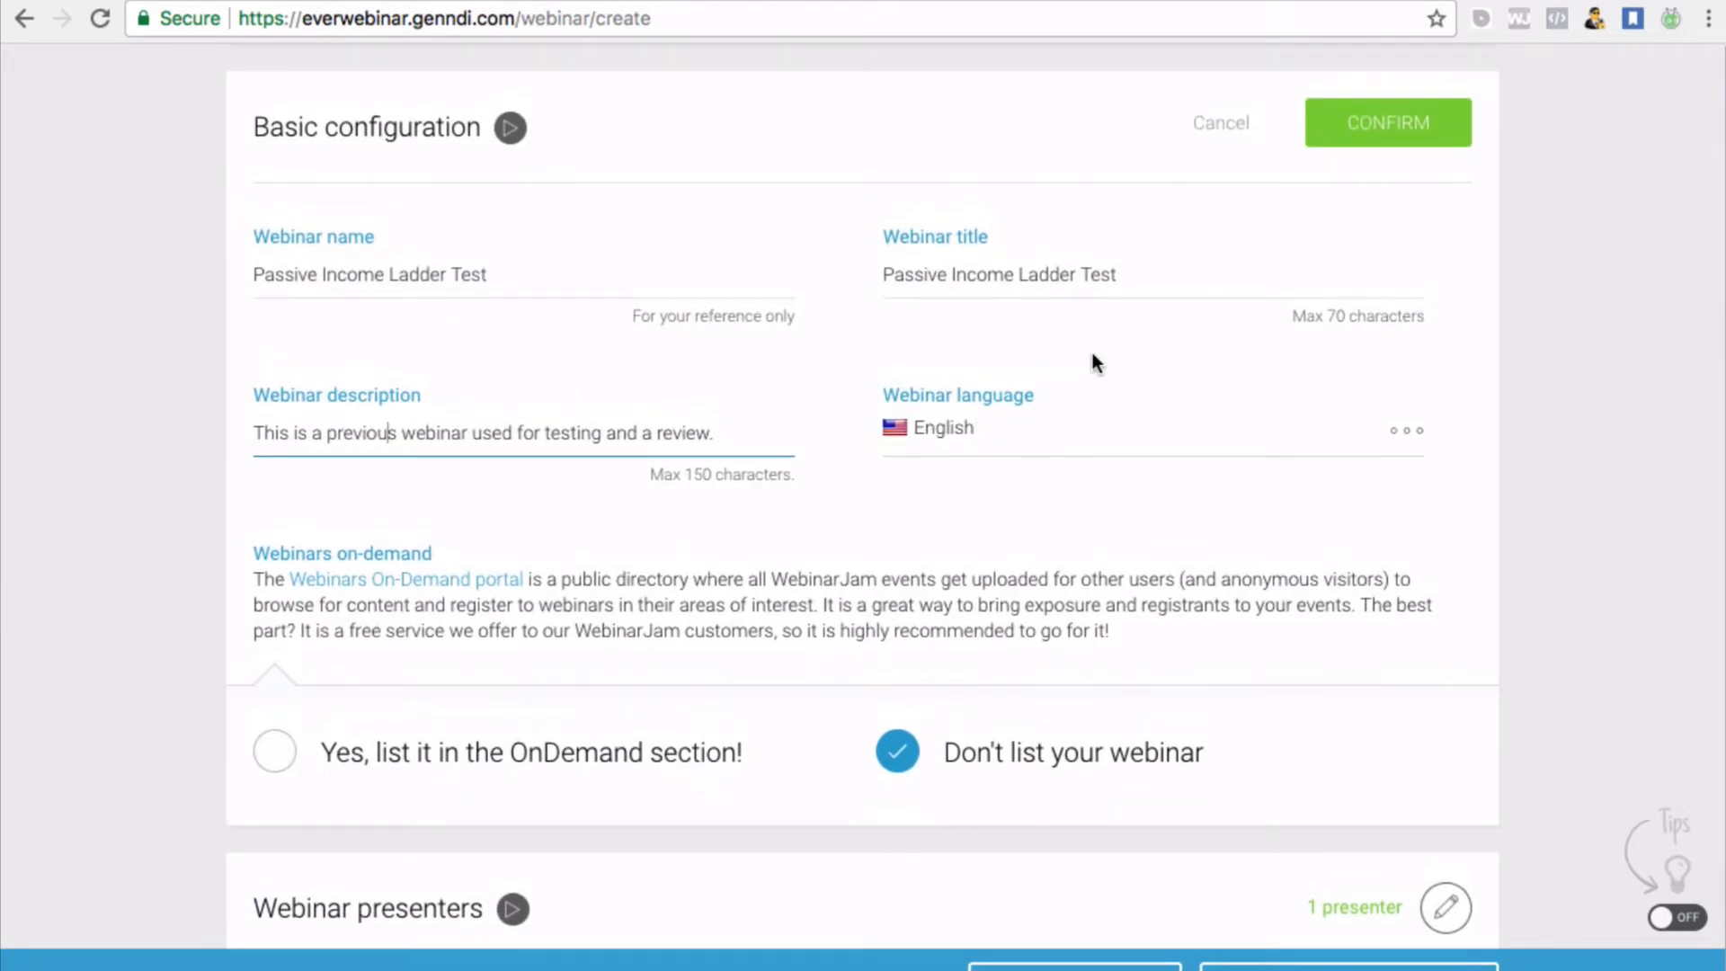
{"action": "scroll", "coordinate": [1092, 352], "scroll_direction": "up", "scroll_amount": 3}
{"action": "scroll", "coordinate": [1092, 352], "scroll_direction": "down", "scroll_amount": 1}
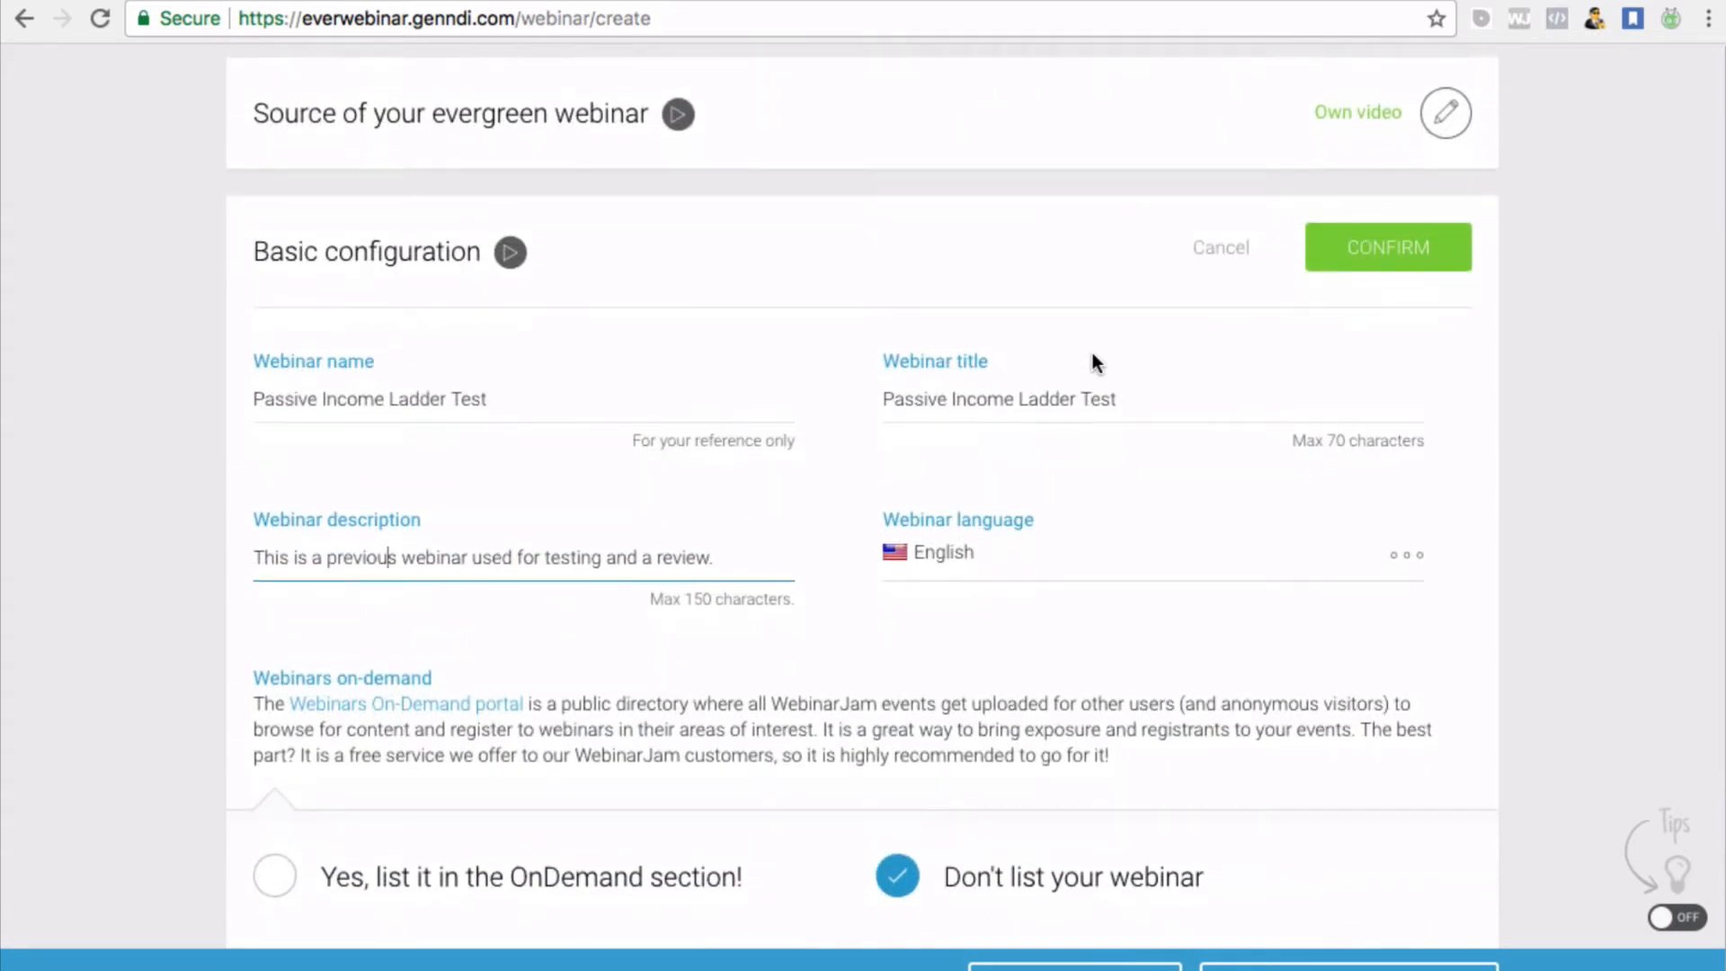
{"action": "left_click", "coordinate": [1394, 254]}
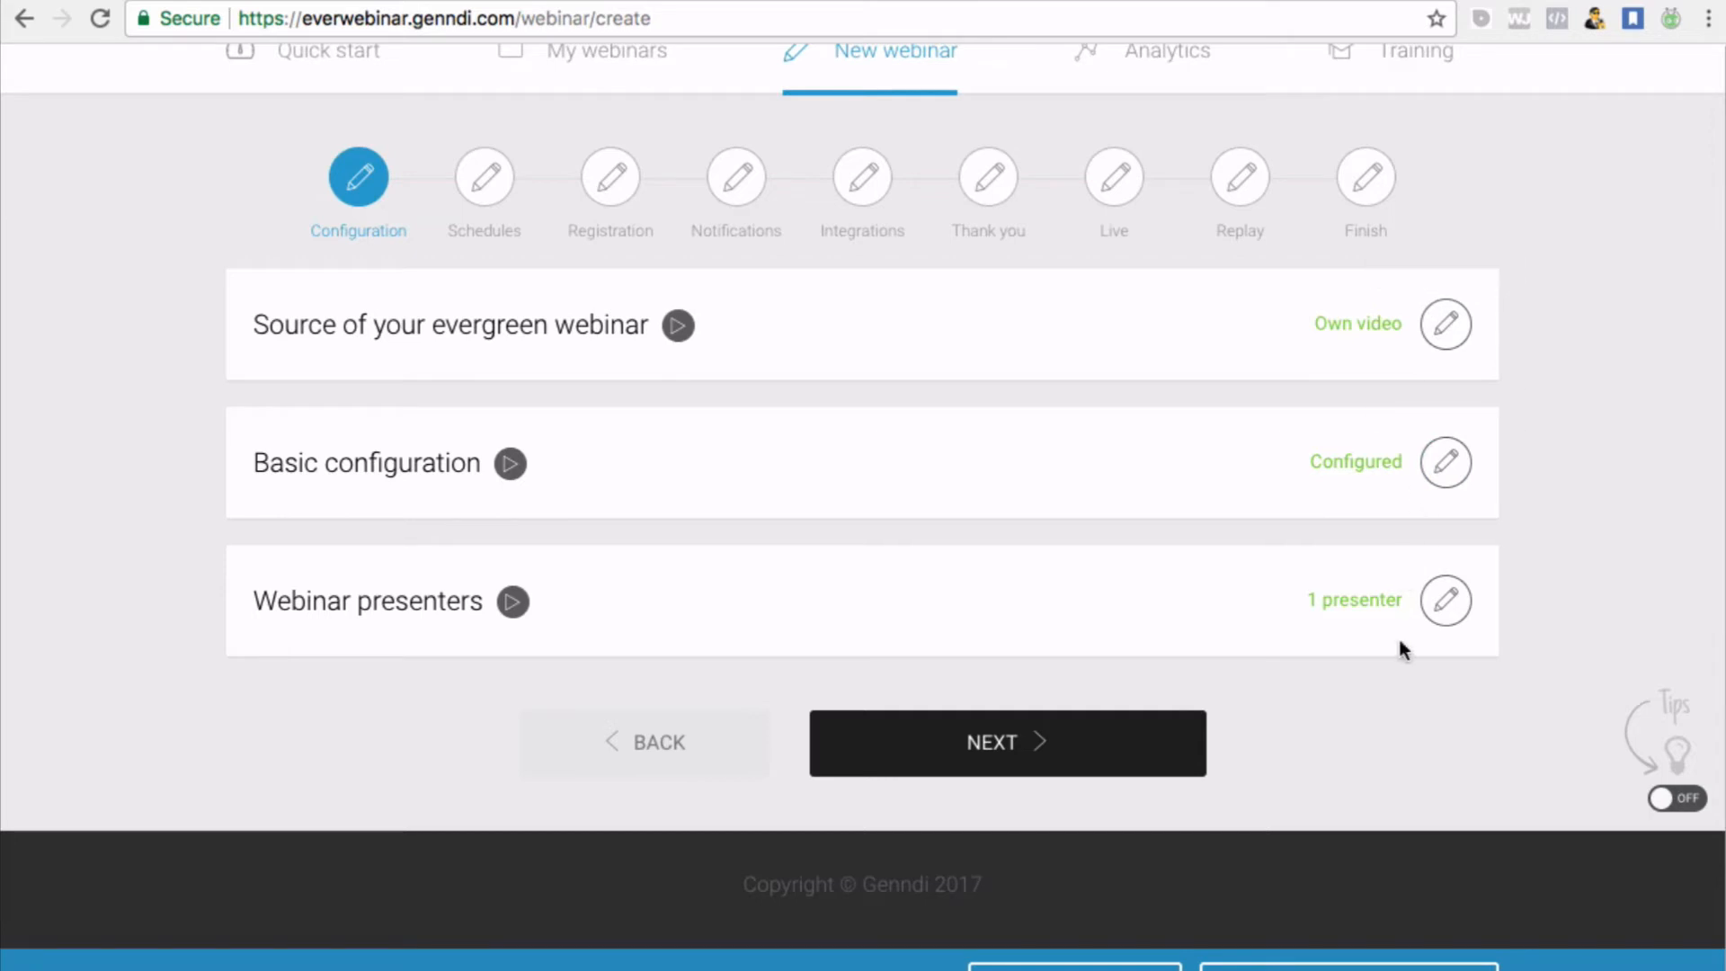
Save the existing presenter unchanged, confirm the presenters section and advance to Schedules
{"action": "left_click", "coordinate": [1444, 600]}
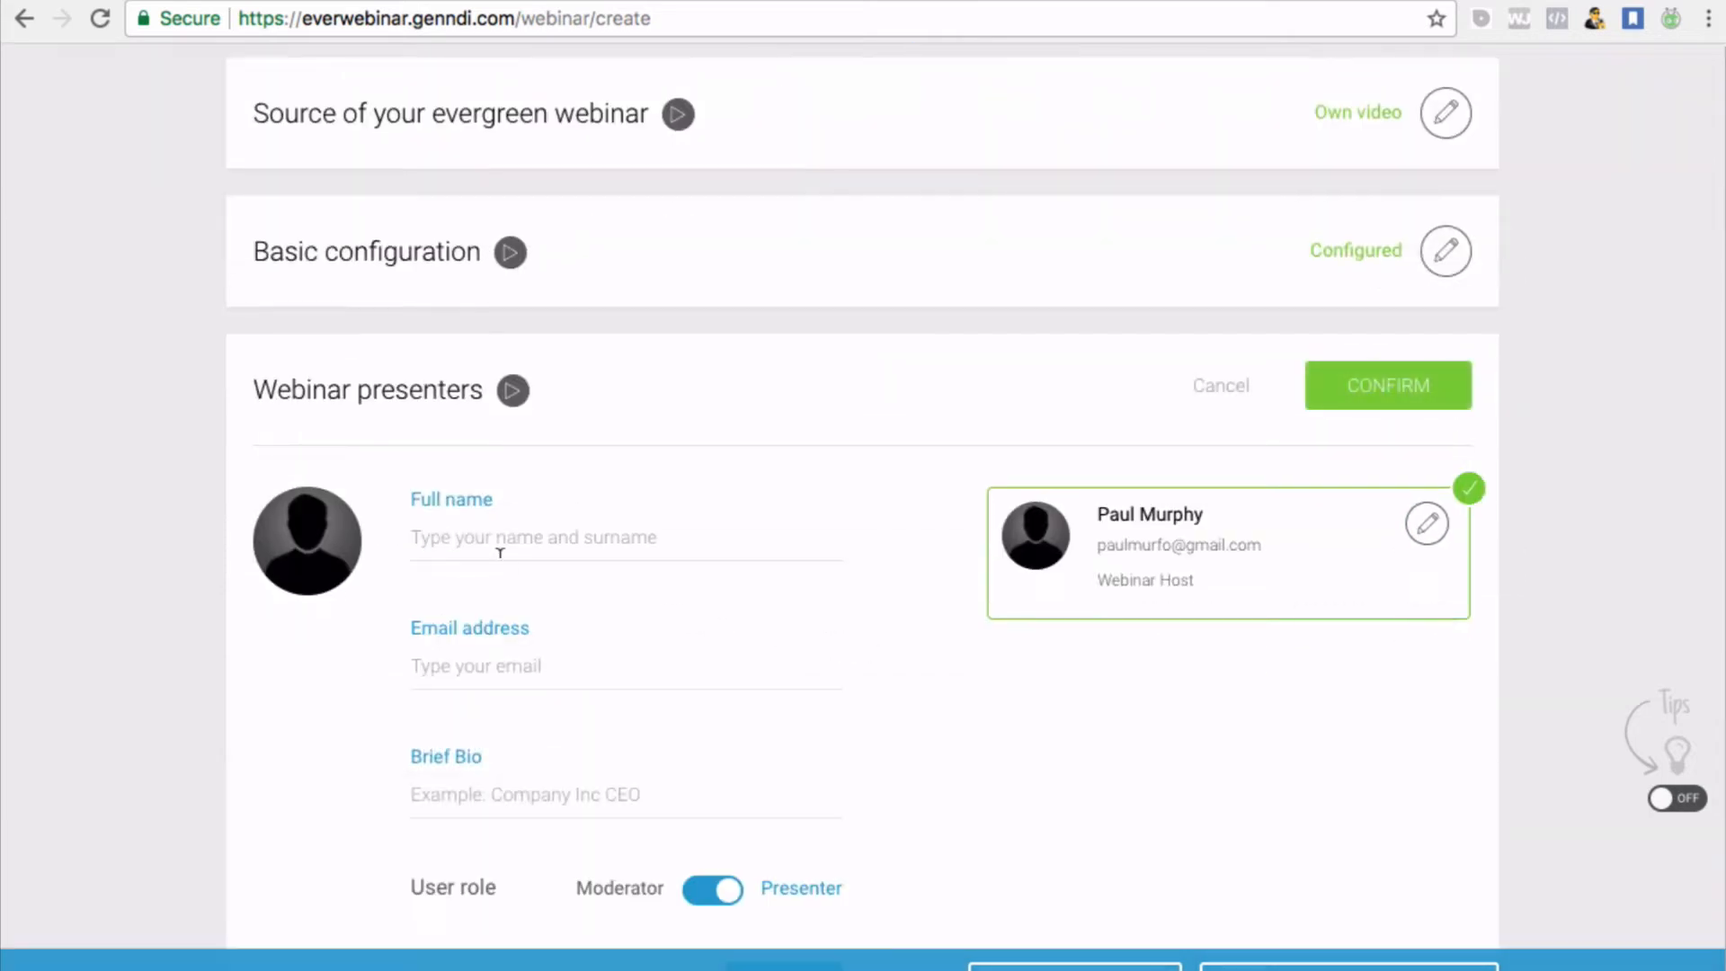
{"action": "left_click", "coordinate": [1427, 523]}
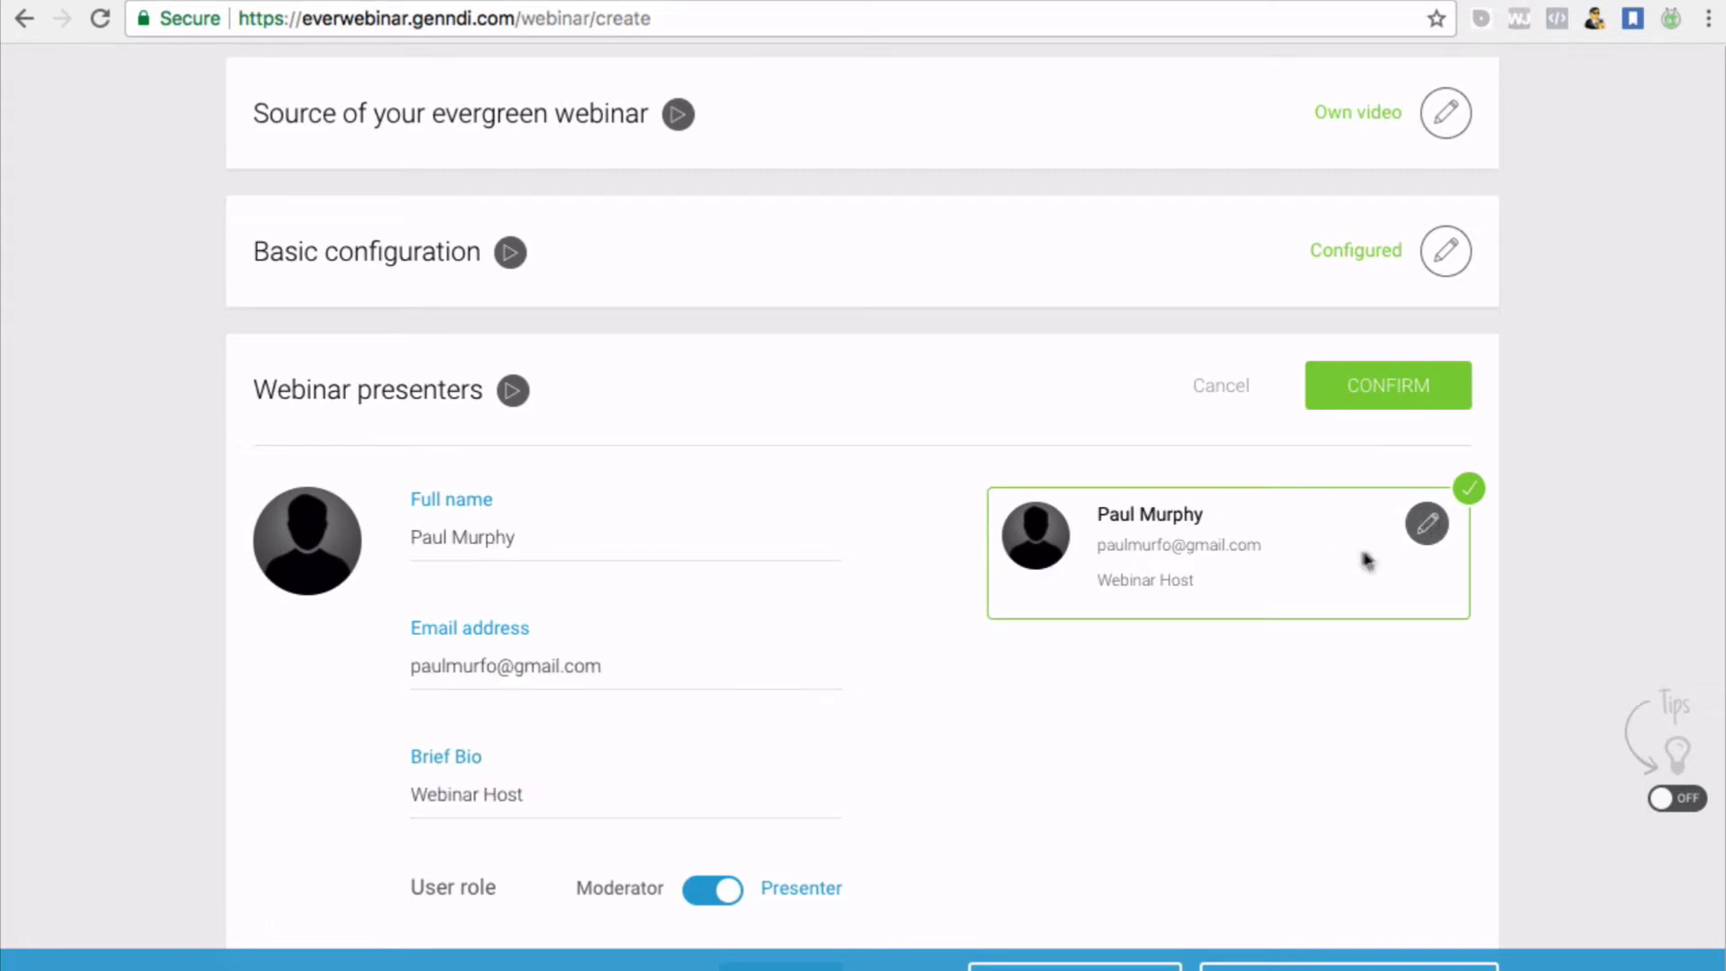
{"action": "scroll", "coordinate": [1364, 562], "scroll_direction": "down", "scroll_amount": 3}
{"action": "left_click", "coordinate": [786, 763]}
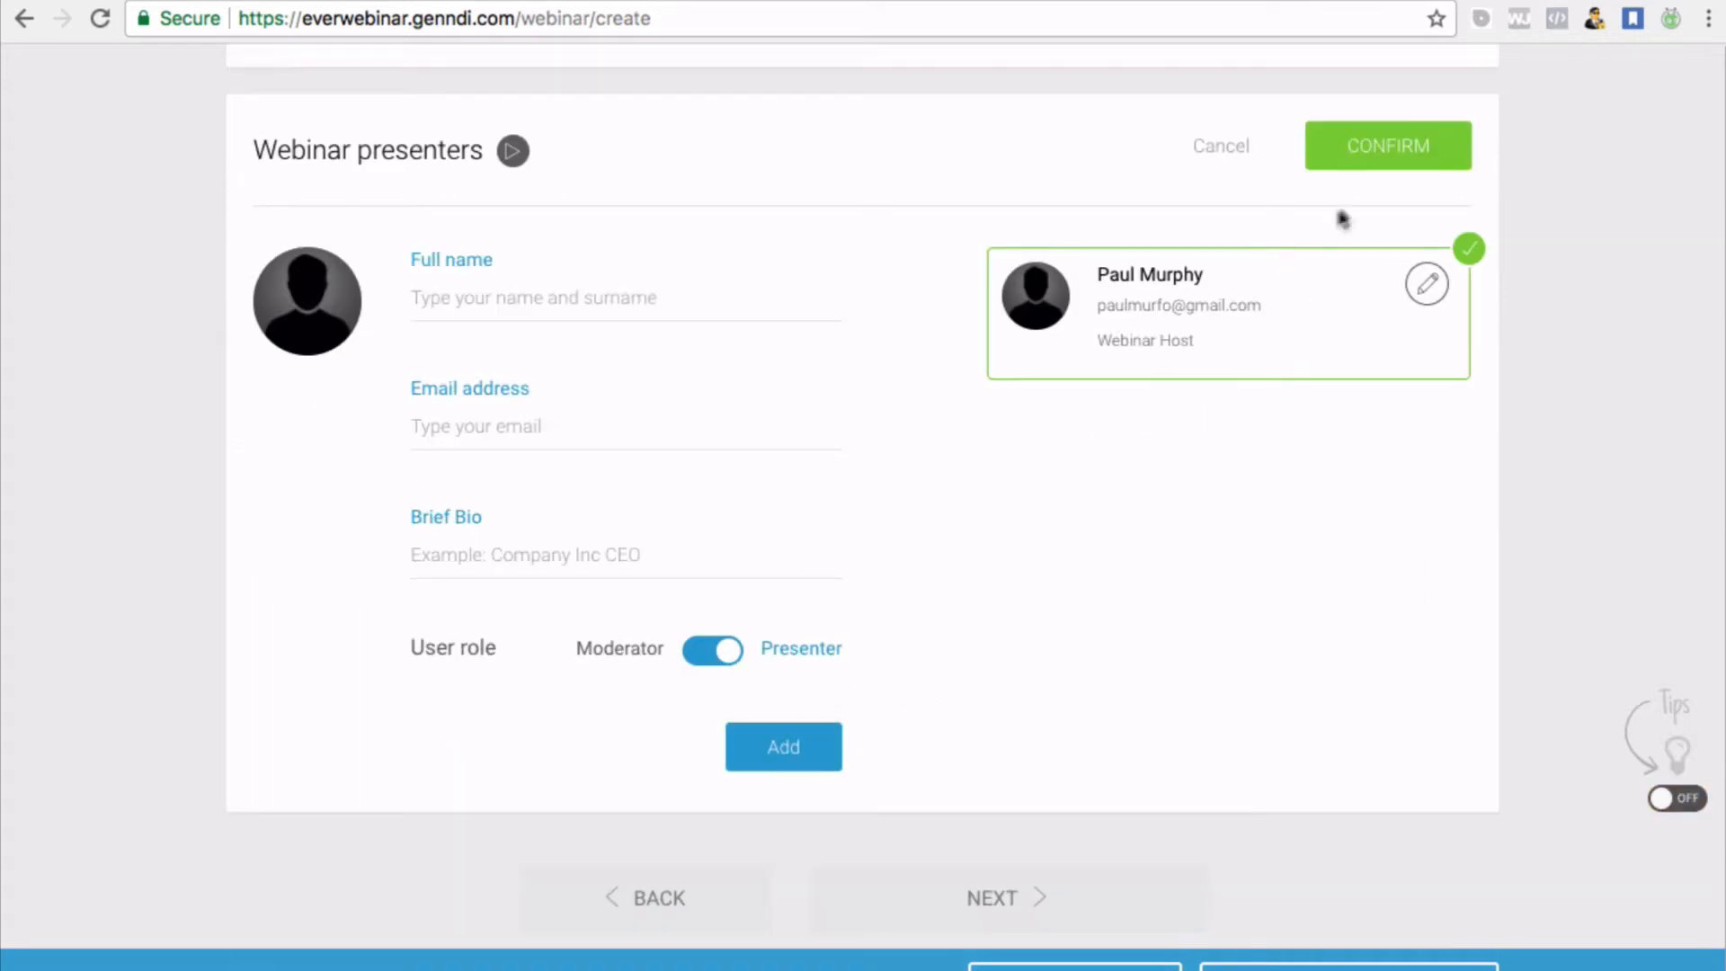
{"action": "left_click", "coordinate": [1411, 162]}
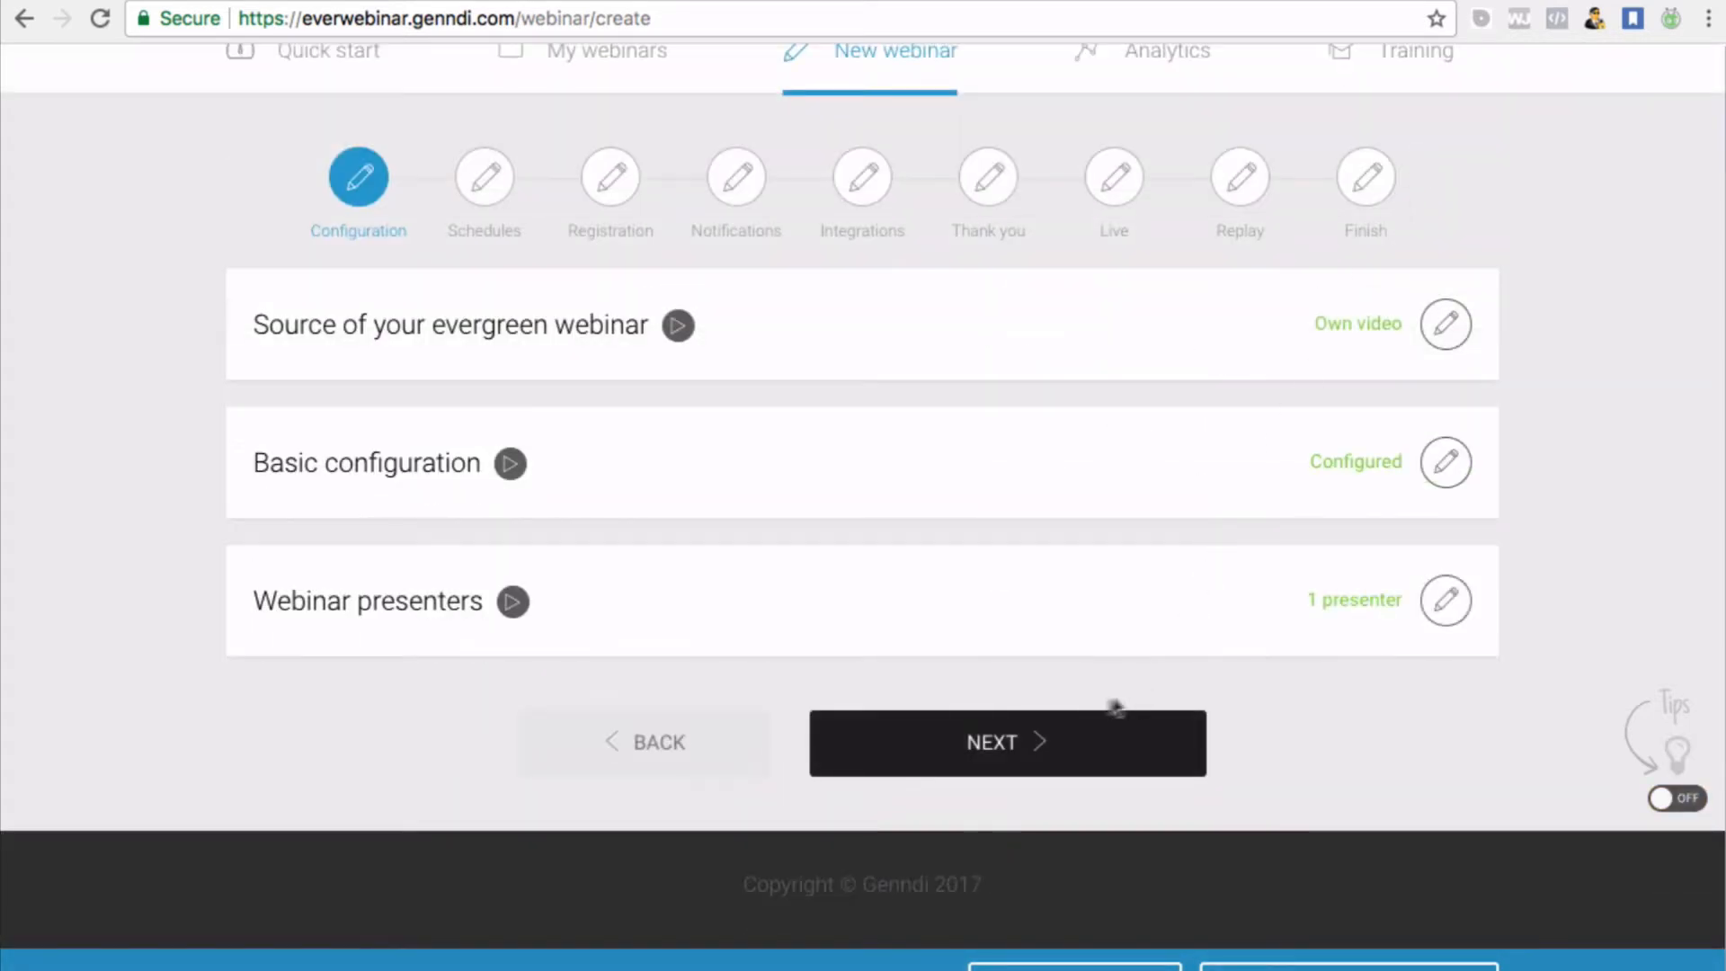
{"action": "left_click", "coordinate": [954, 743]}
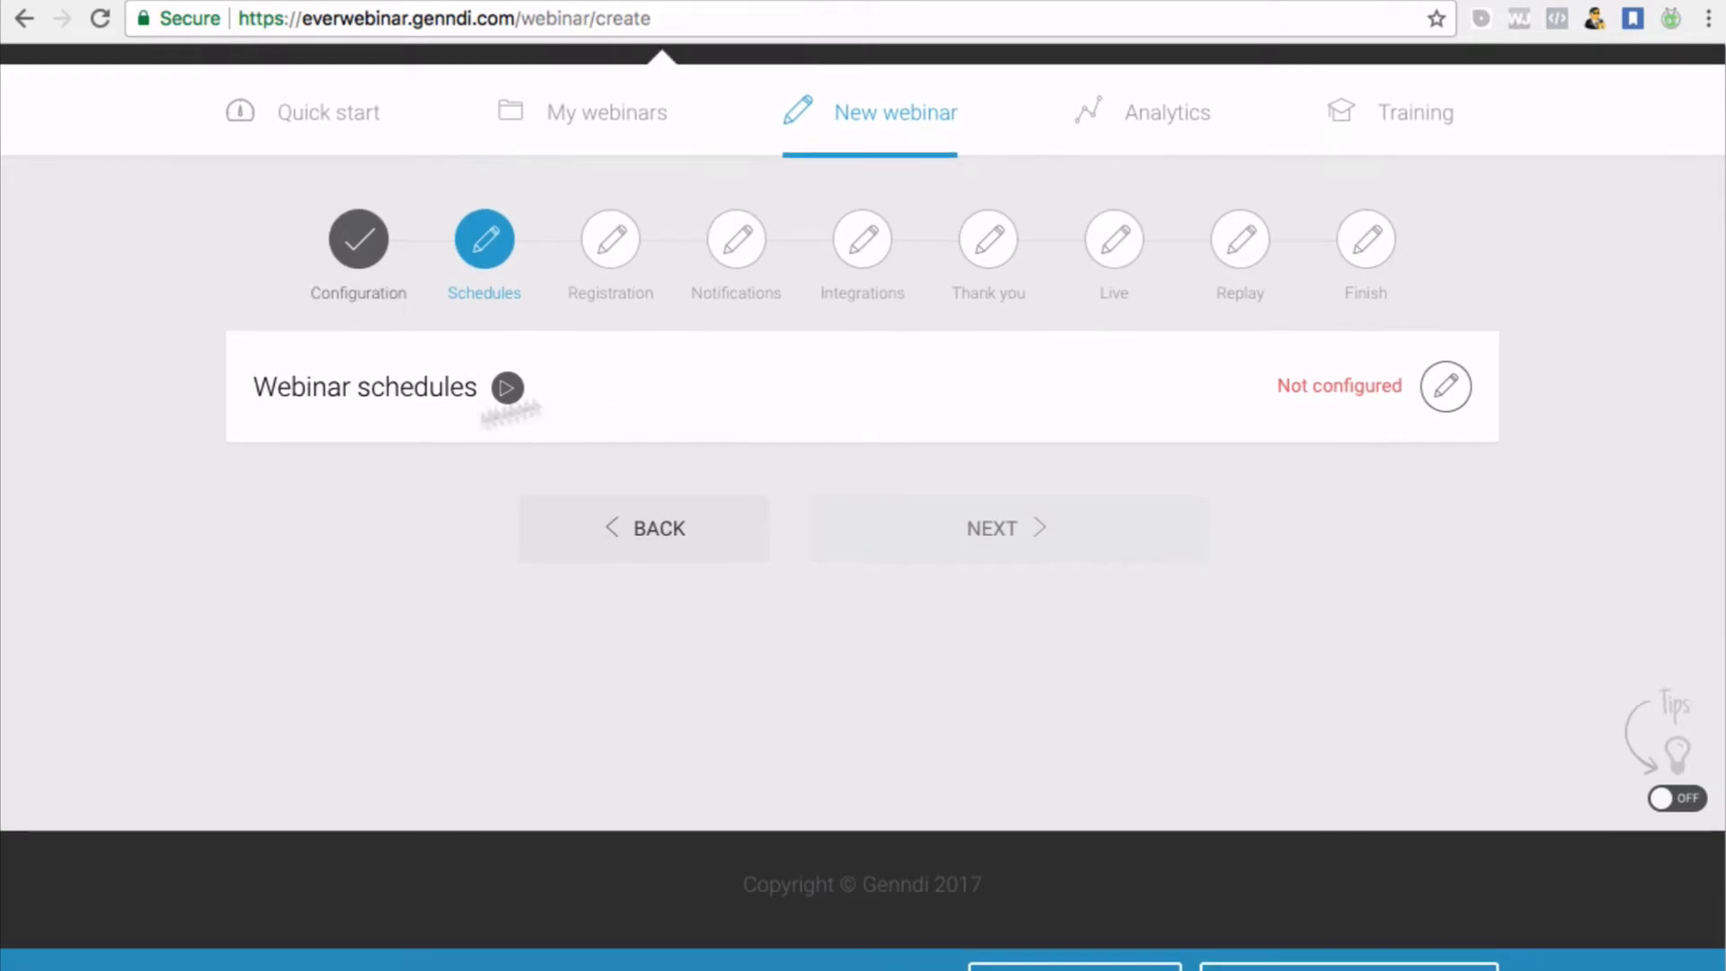
Expand the Webinar schedules form and scroll through its replay, just-in-time and night-hours options
{"action": "left_click", "coordinate": [1442, 388]}
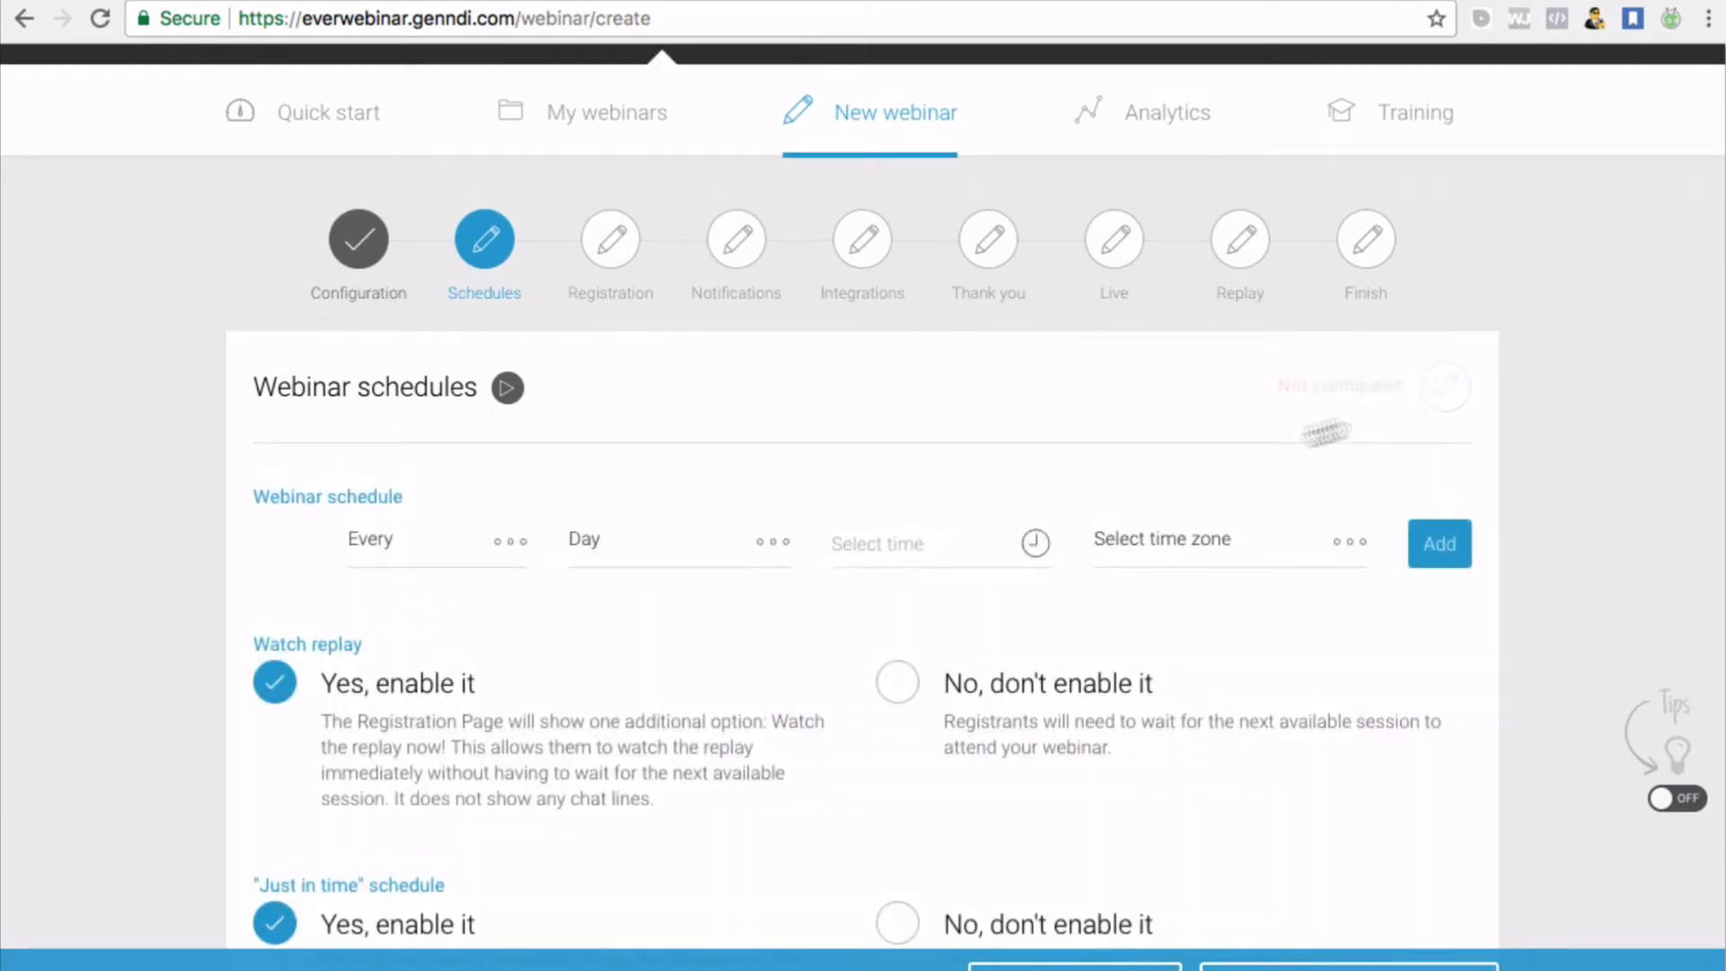
{"action": "scroll", "coordinate": [956, 577], "scroll_direction": "down", "scroll_amount": 3}
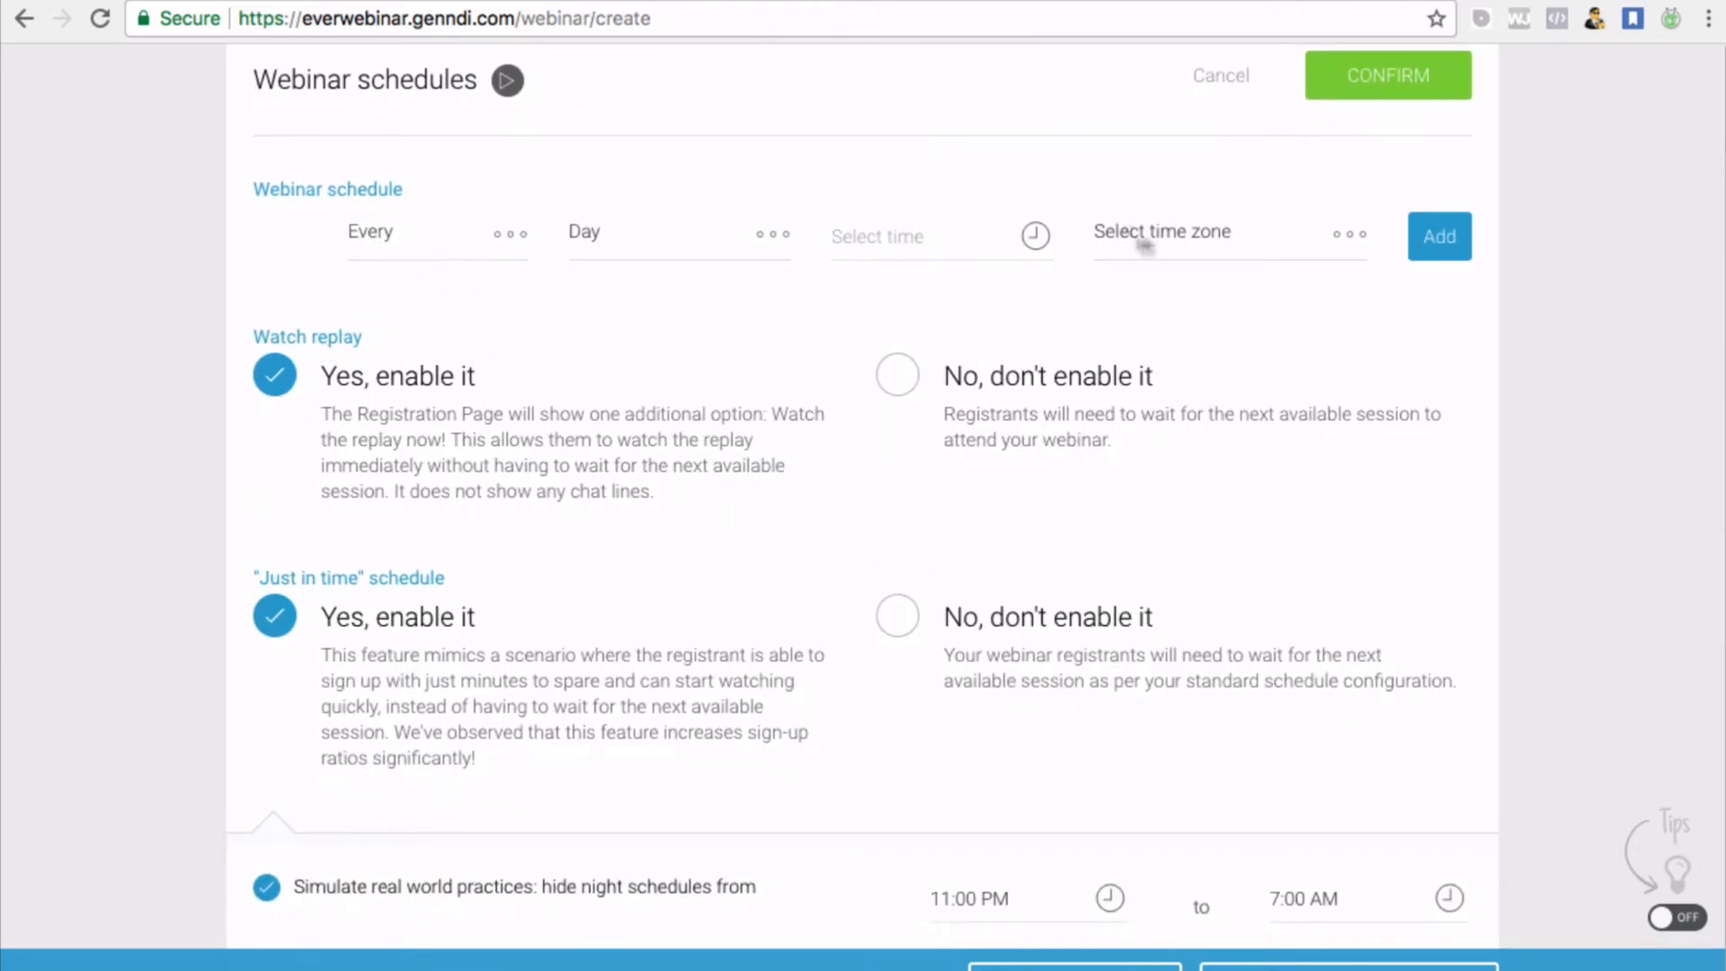
{"action": "scroll", "coordinate": [1178, 243], "scroll_direction": "down", "scroll_amount": 1}
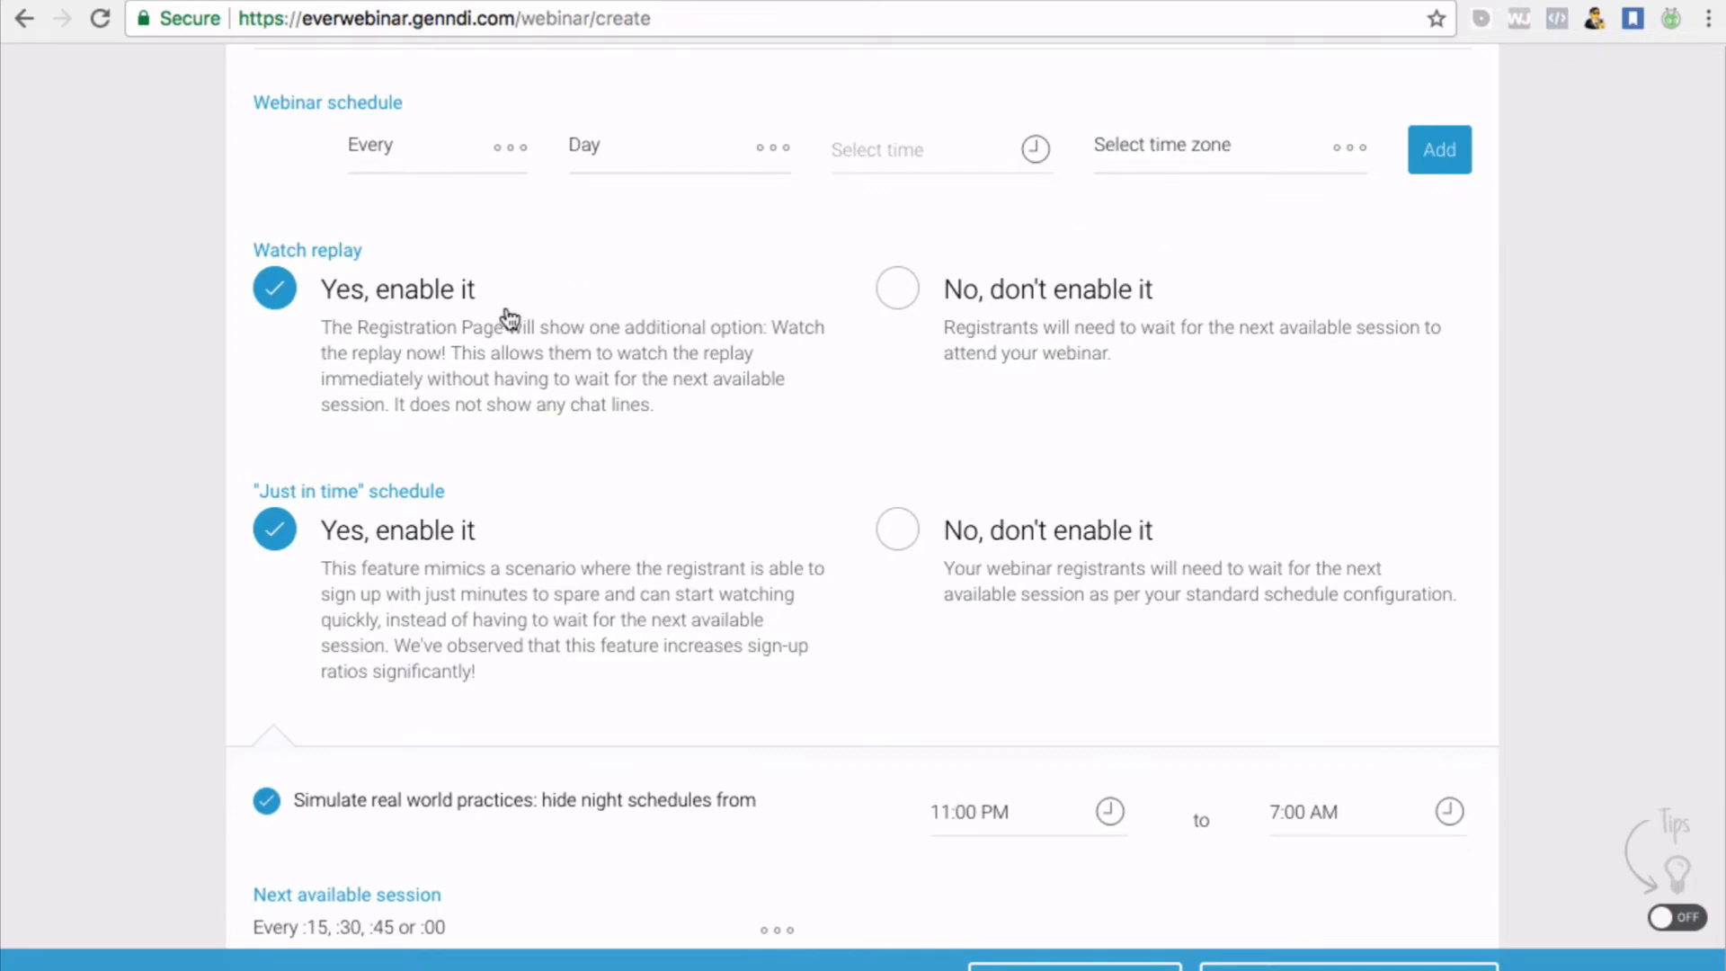
{"action": "scroll", "coordinate": [463, 378], "scroll_direction": "up", "scroll_amount": 1}
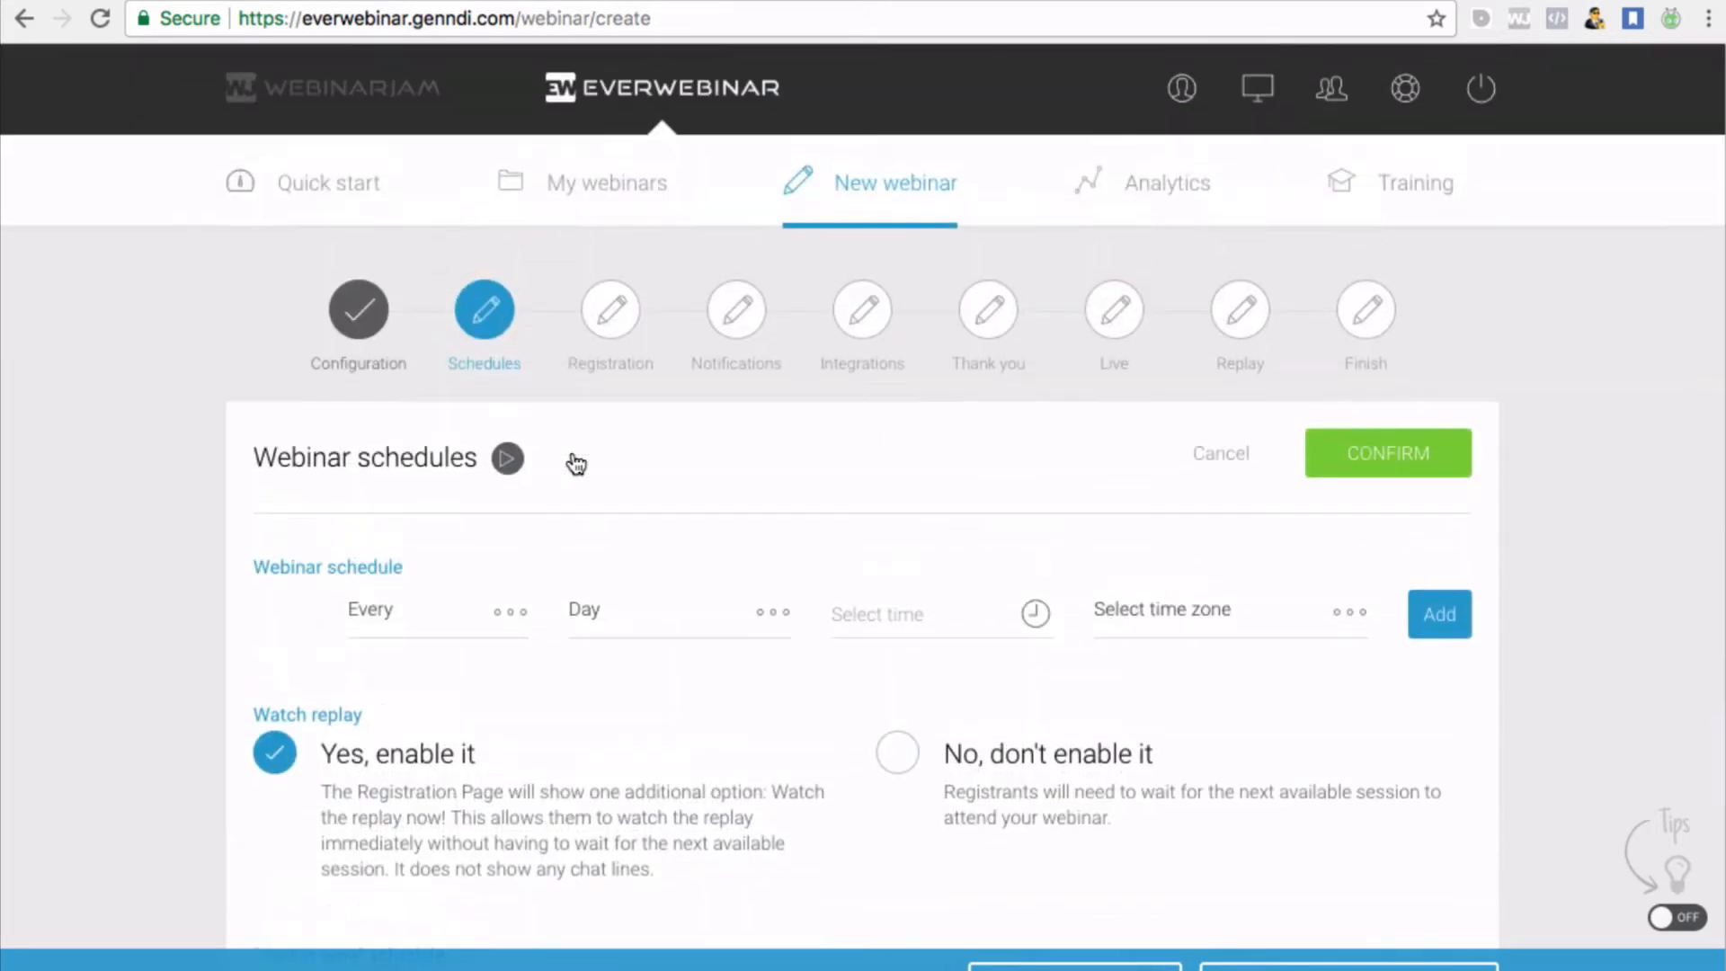
{"action": "scroll", "coordinate": [571, 452], "scroll_direction": "down", "scroll_amount": 5}
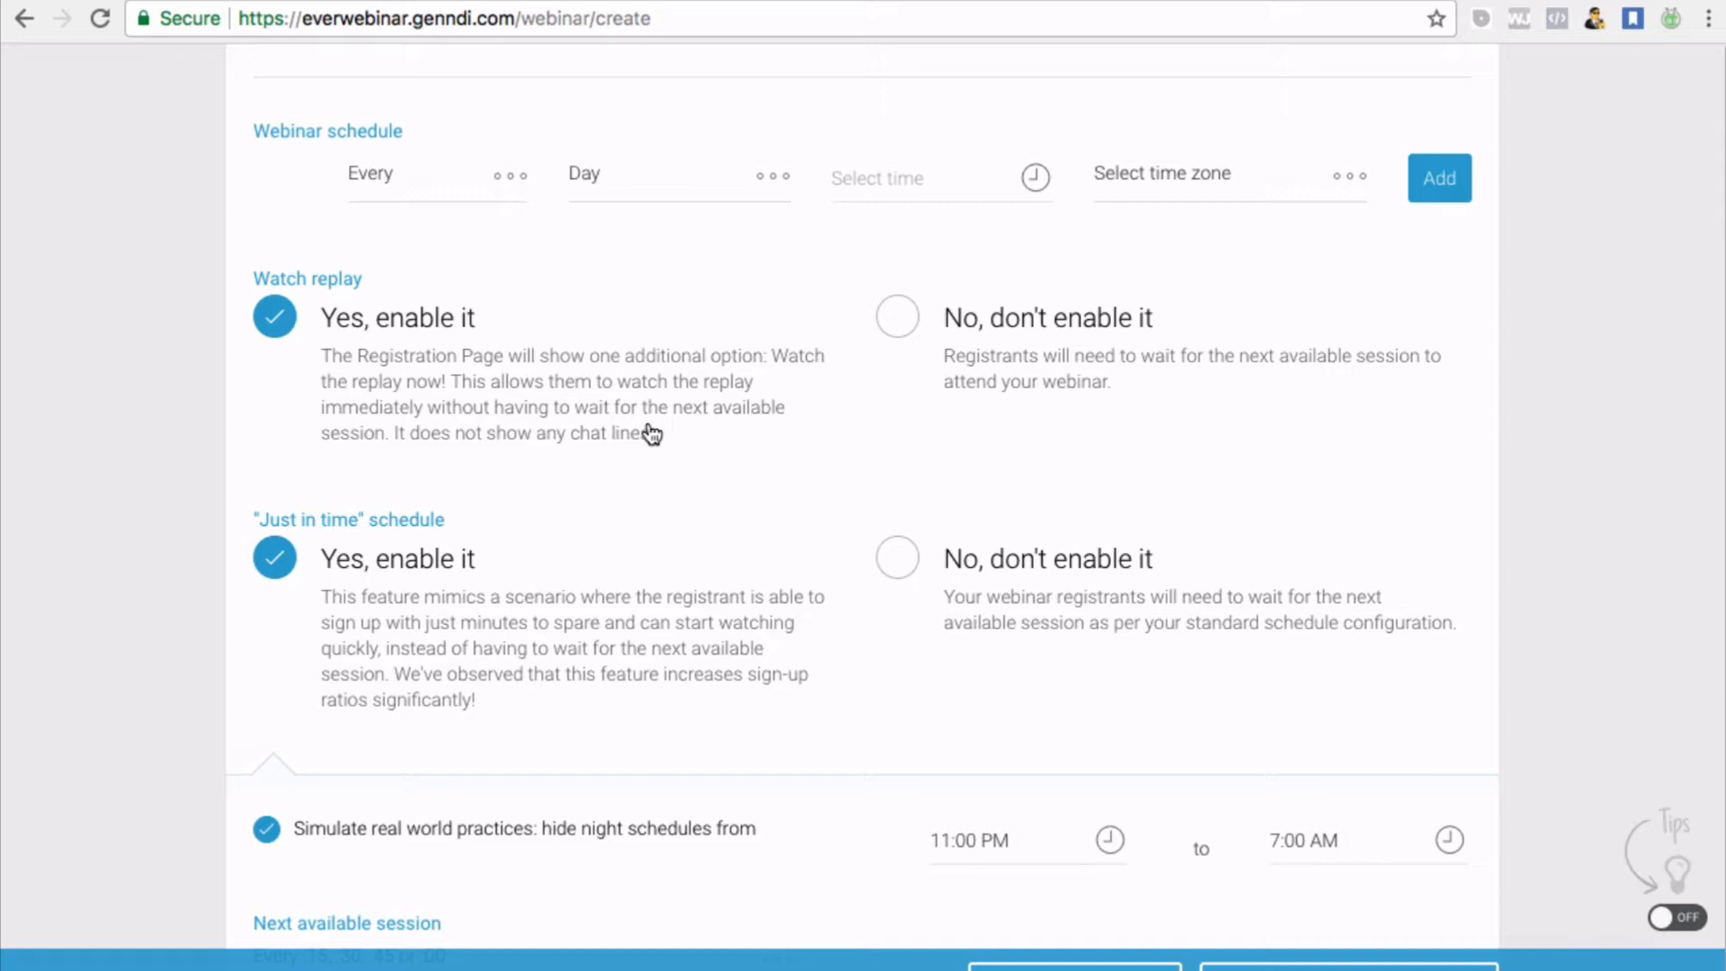
{"action": "scroll", "coordinate": [651, 433], "scroll_direction": "up", "scroll_amount": 5}
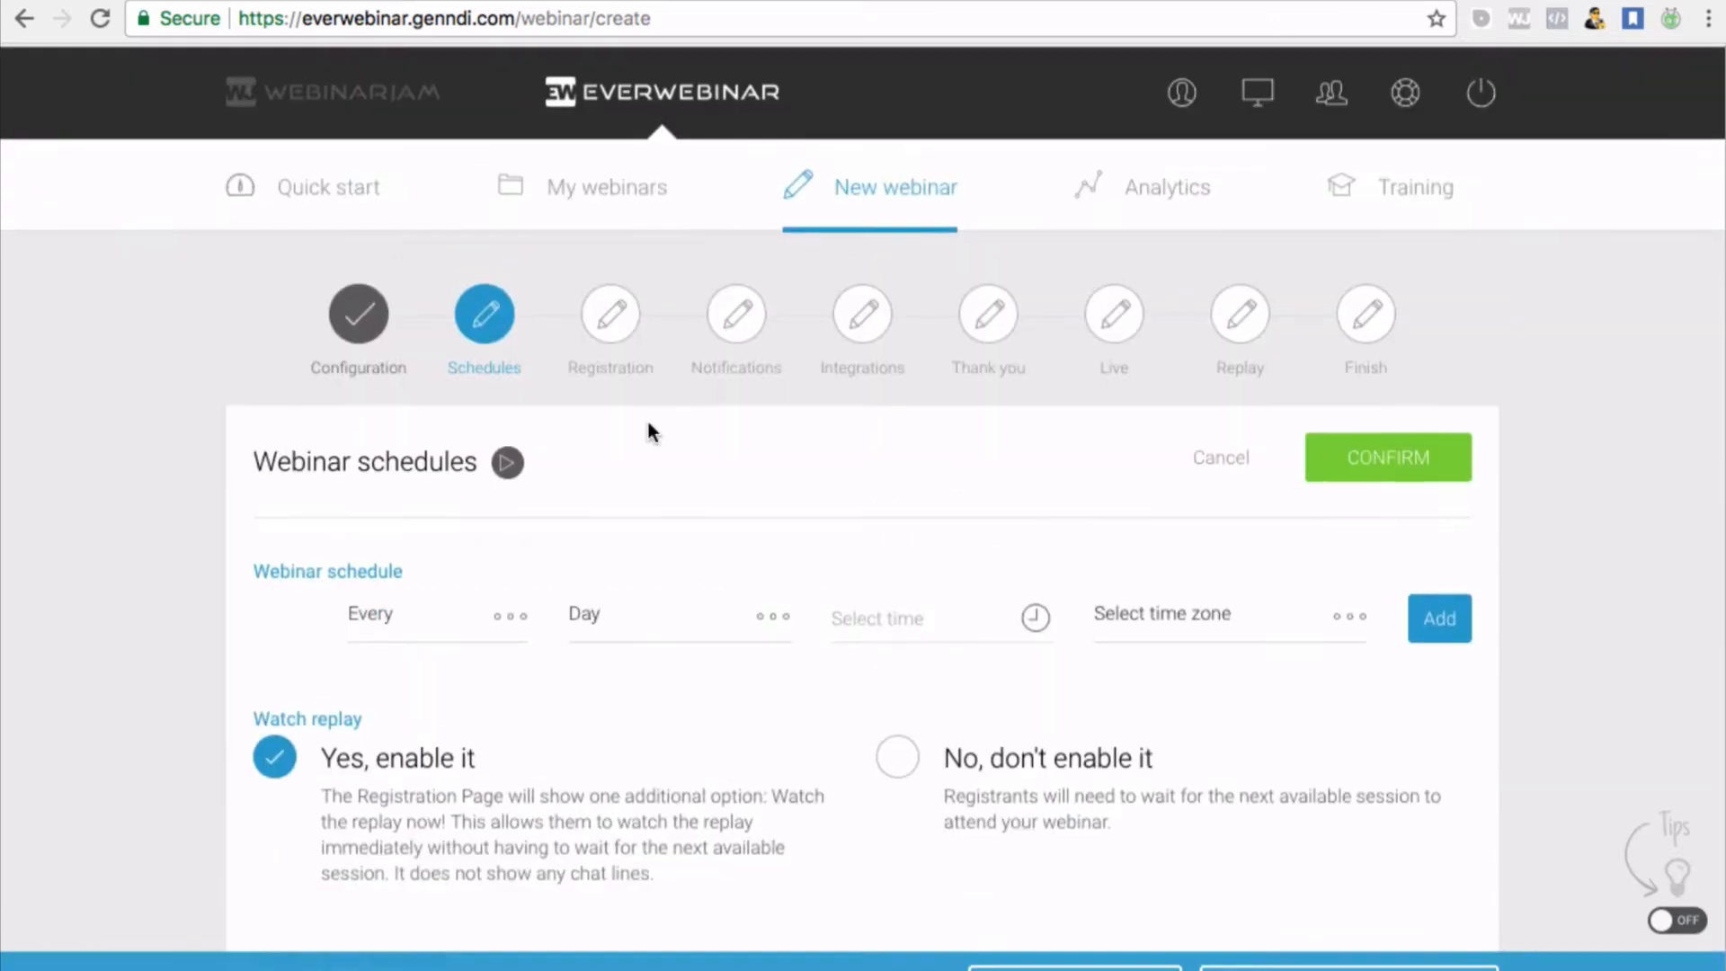
{"action": "scroll", "coordinate": [625, 879], "scroll_direction": "down", "scroll_amount": 5}
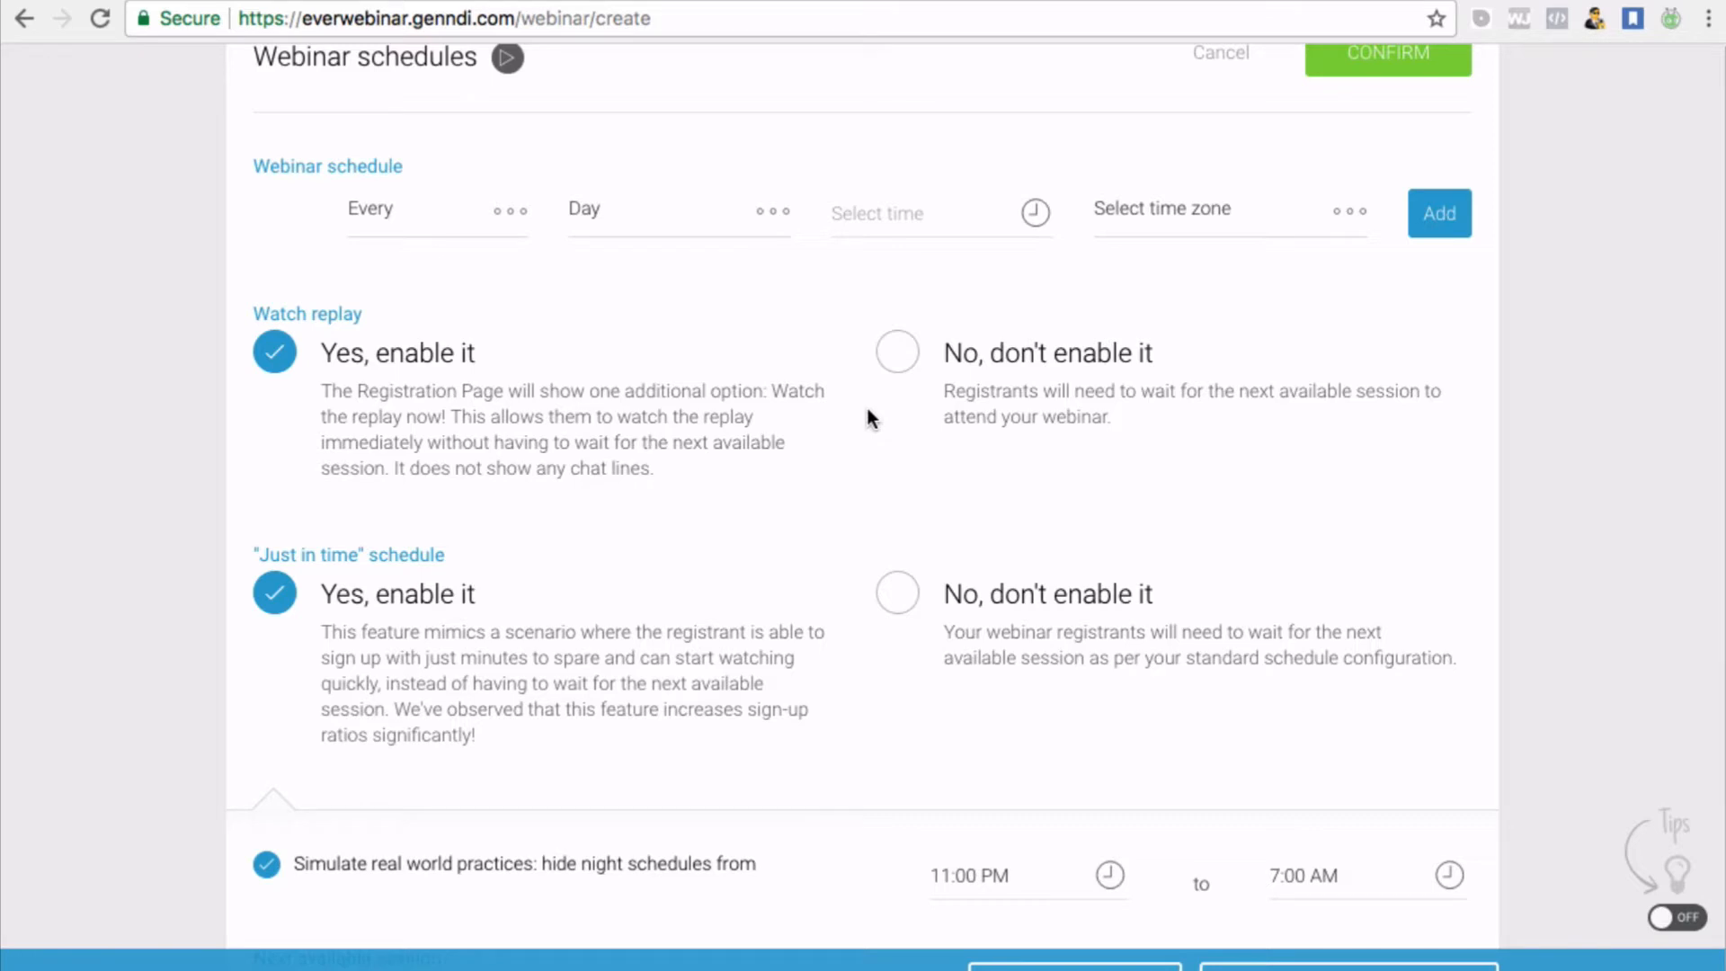
{"action": "scroll", "coordinate": [597, 474], "scroll_direction": "down", "scroll_amount": 1}
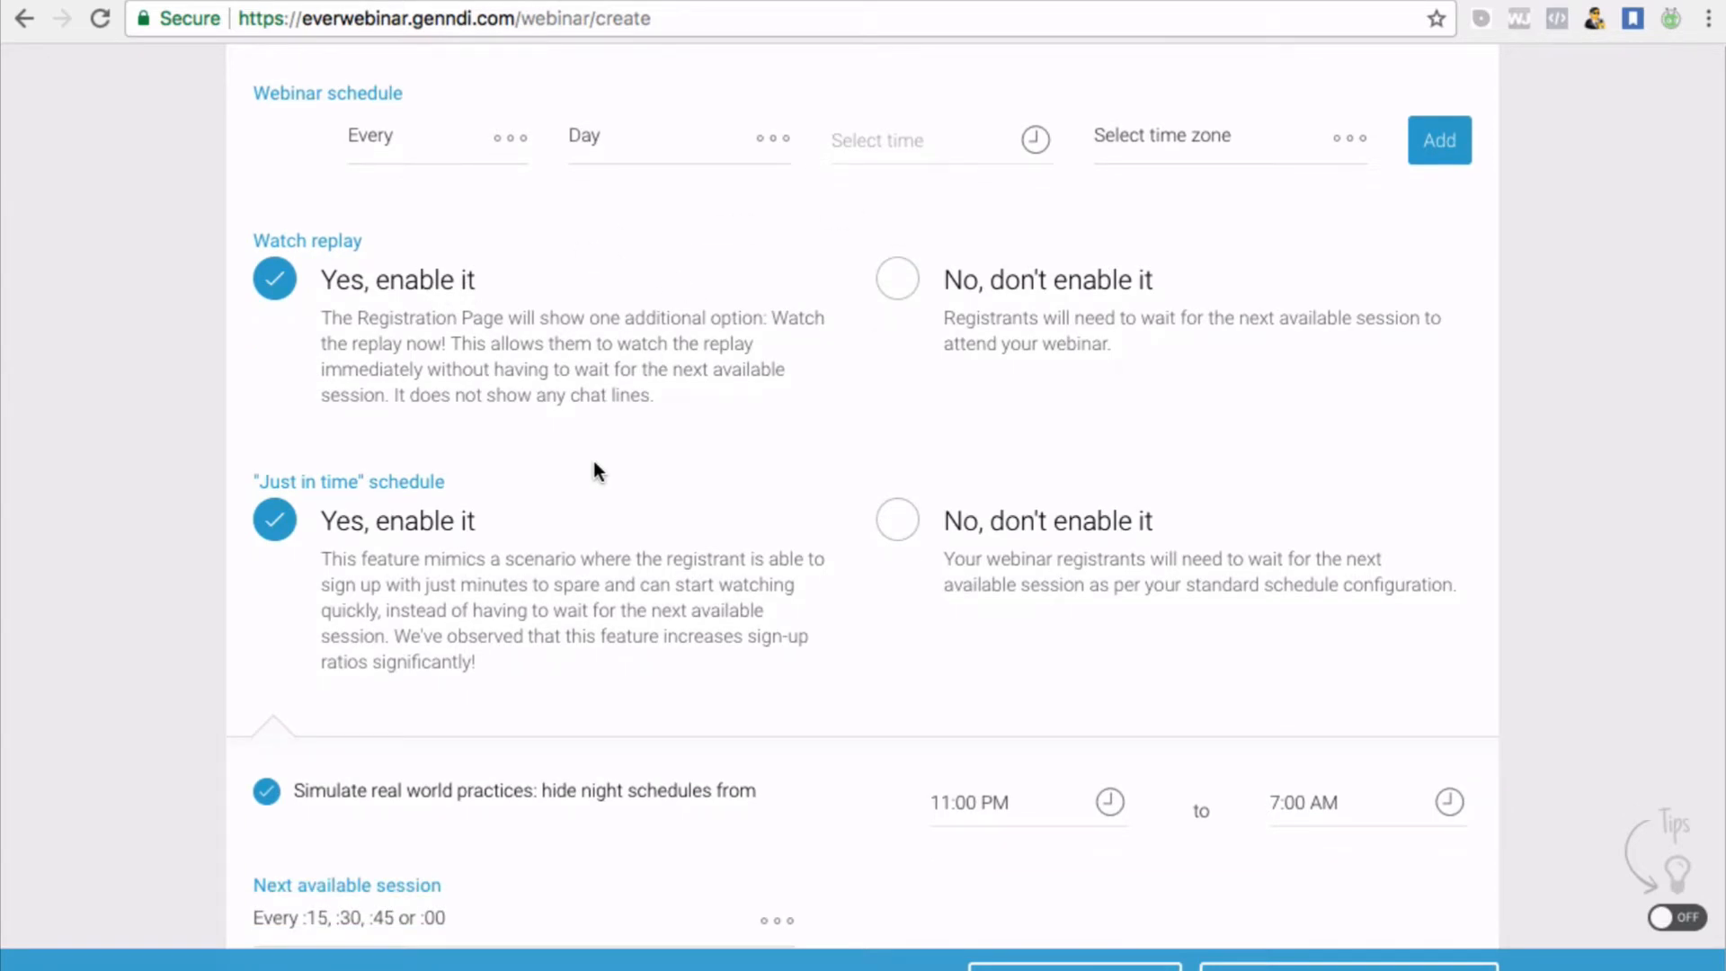
{"action": "scroll", "coordinate": [609, 374], "scroll_direction": "down", "scroll_amount": 1}
{"action": "scroll", "coordinate": [609, 378], "scroll_direction": "up", "scroll_amount": 1}
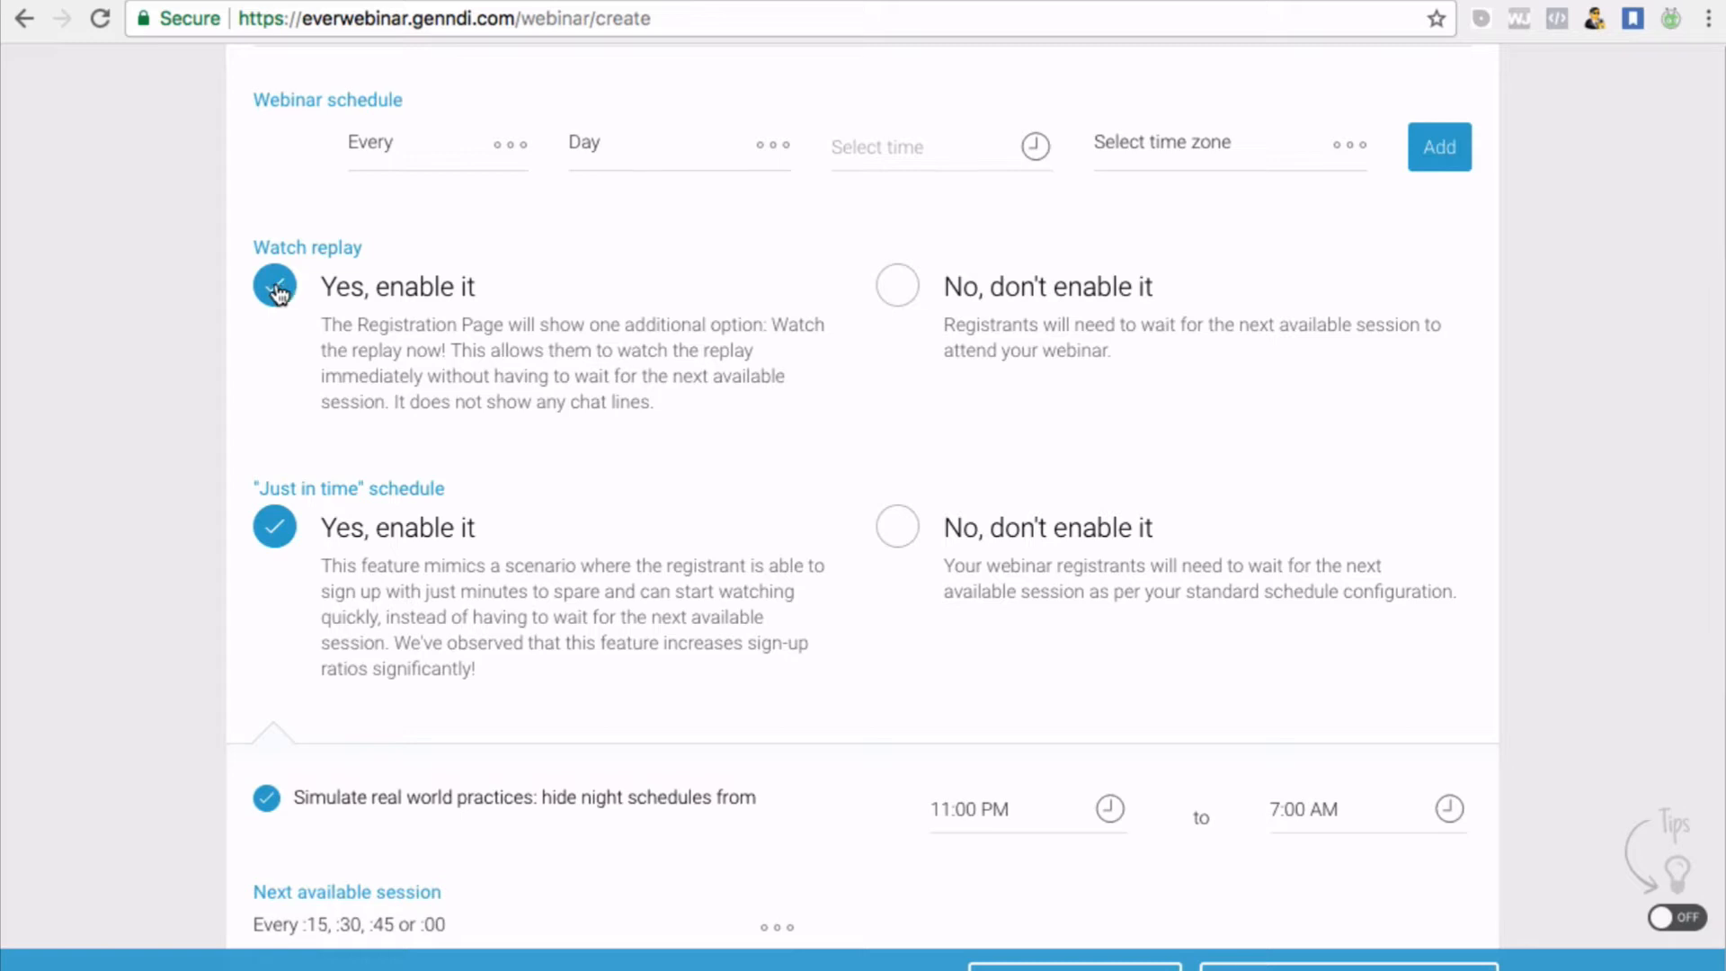
{"action": "left_click", "coordinate": [901, 309]}
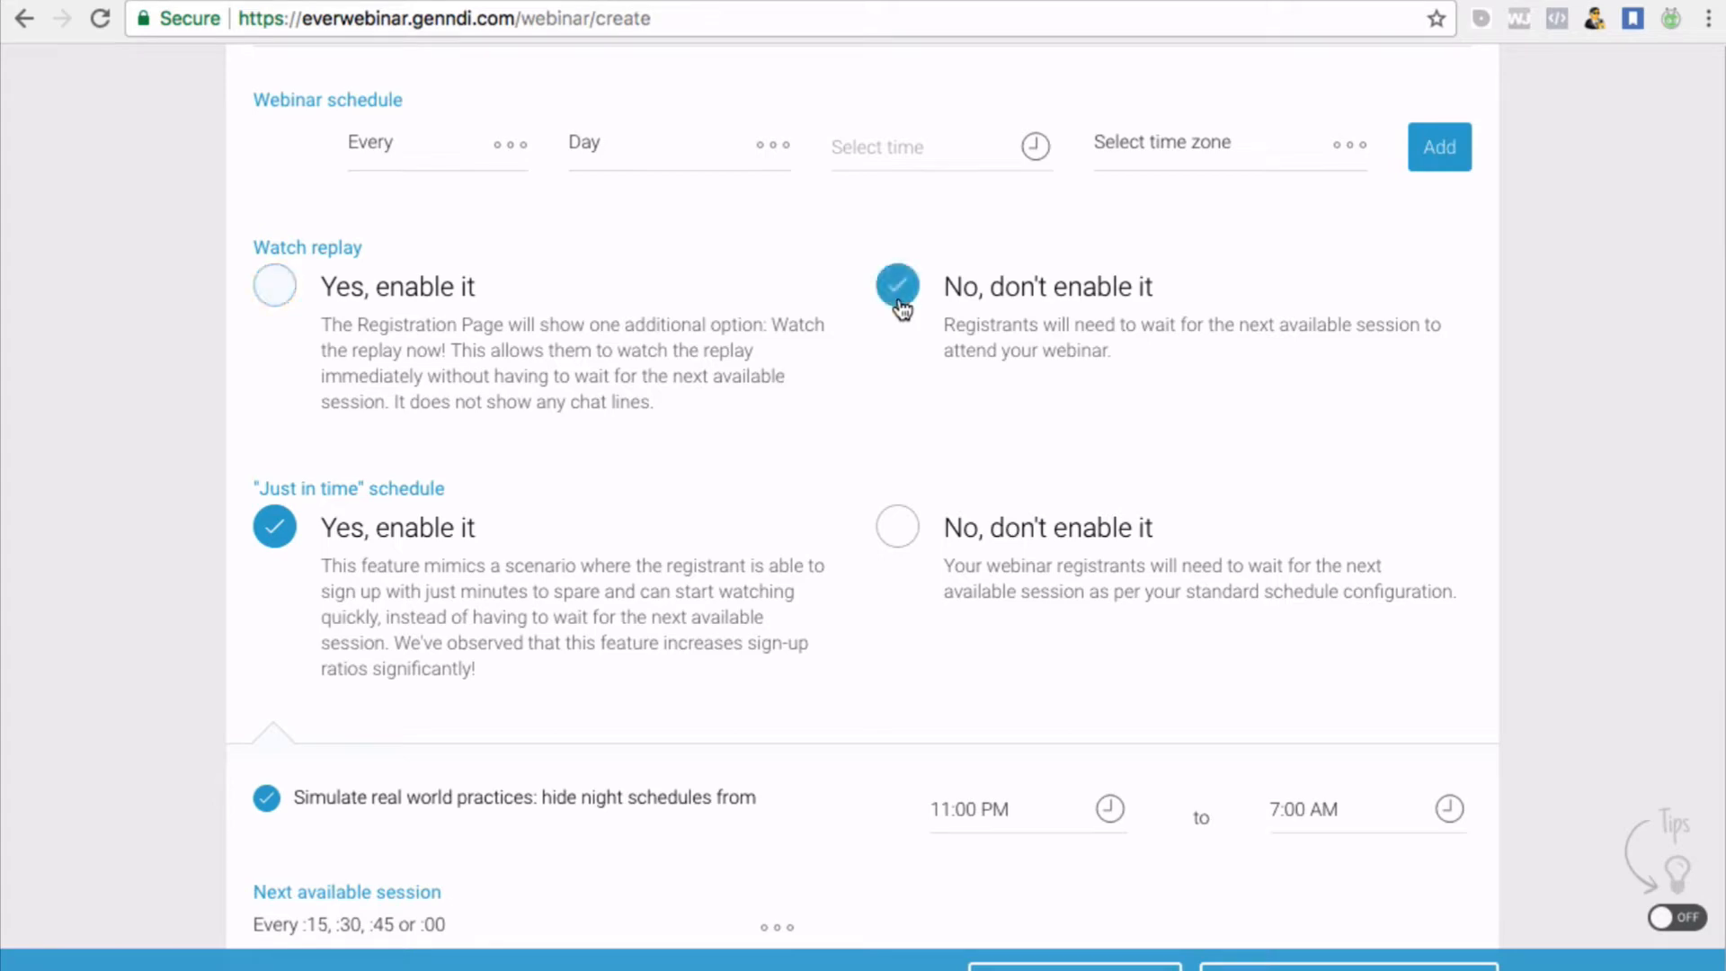
{"action": "scroll", "coordinate": [635, 486], "scroll_direction": "down", "scroll_amount": 1}
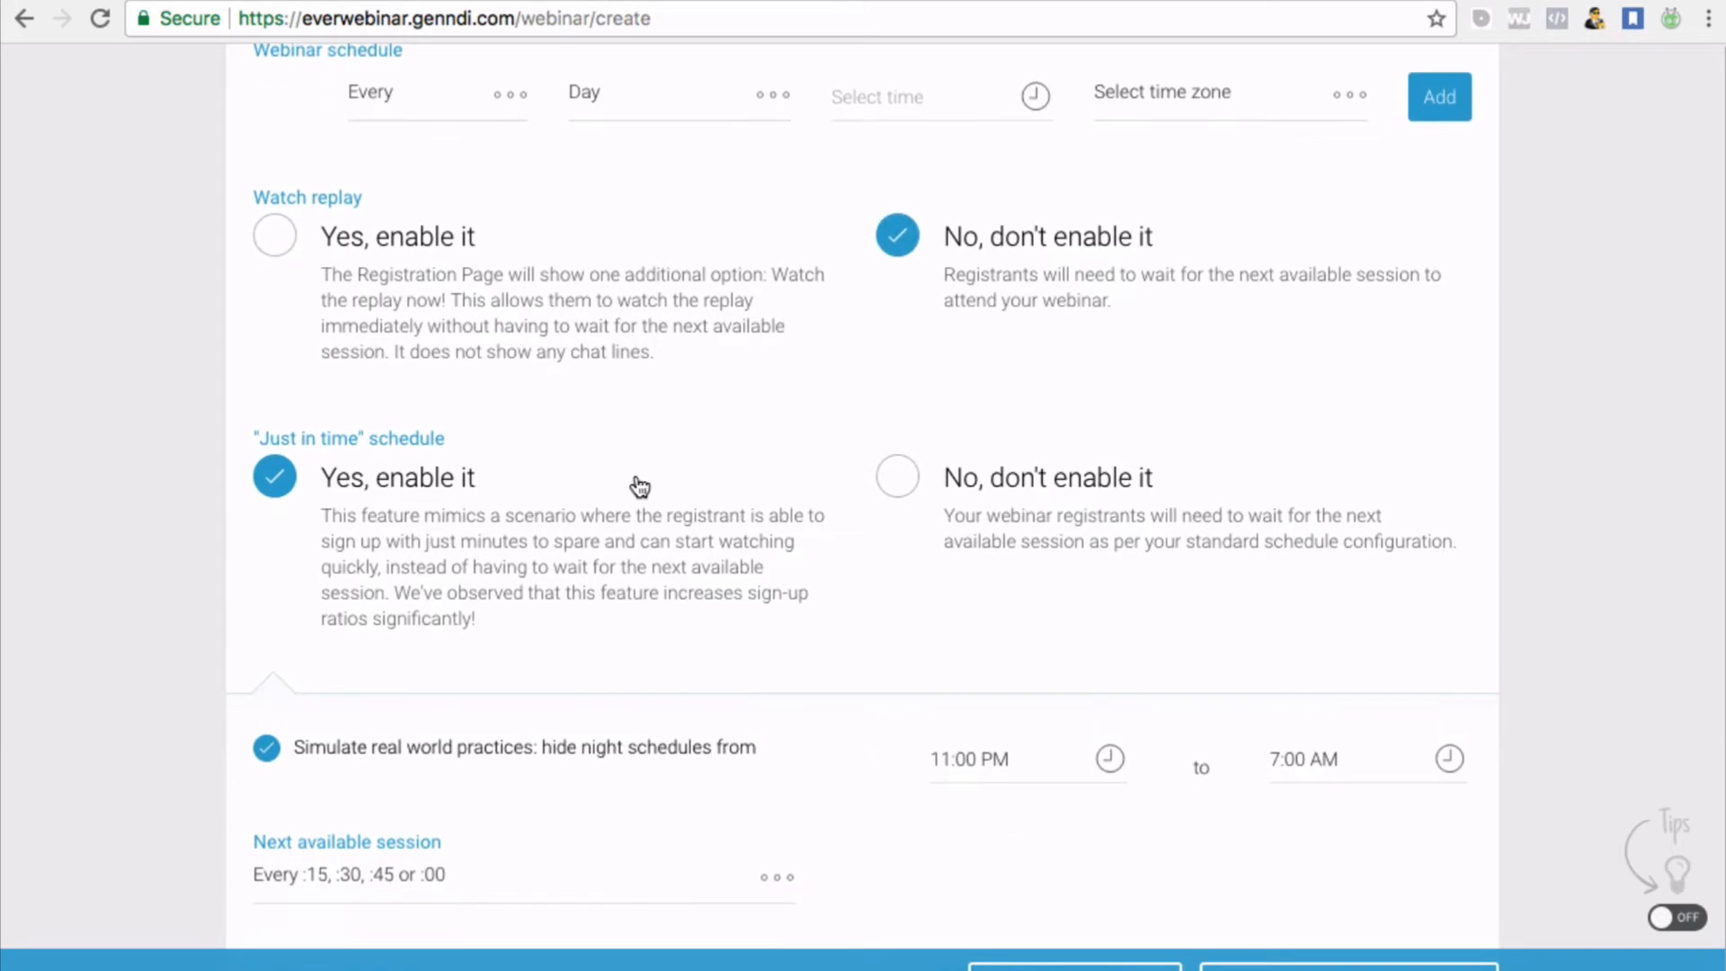
{"action": "scroll", "coordinate": [773, 359], "scroll_direction": "down", "scroll_amount": 1}
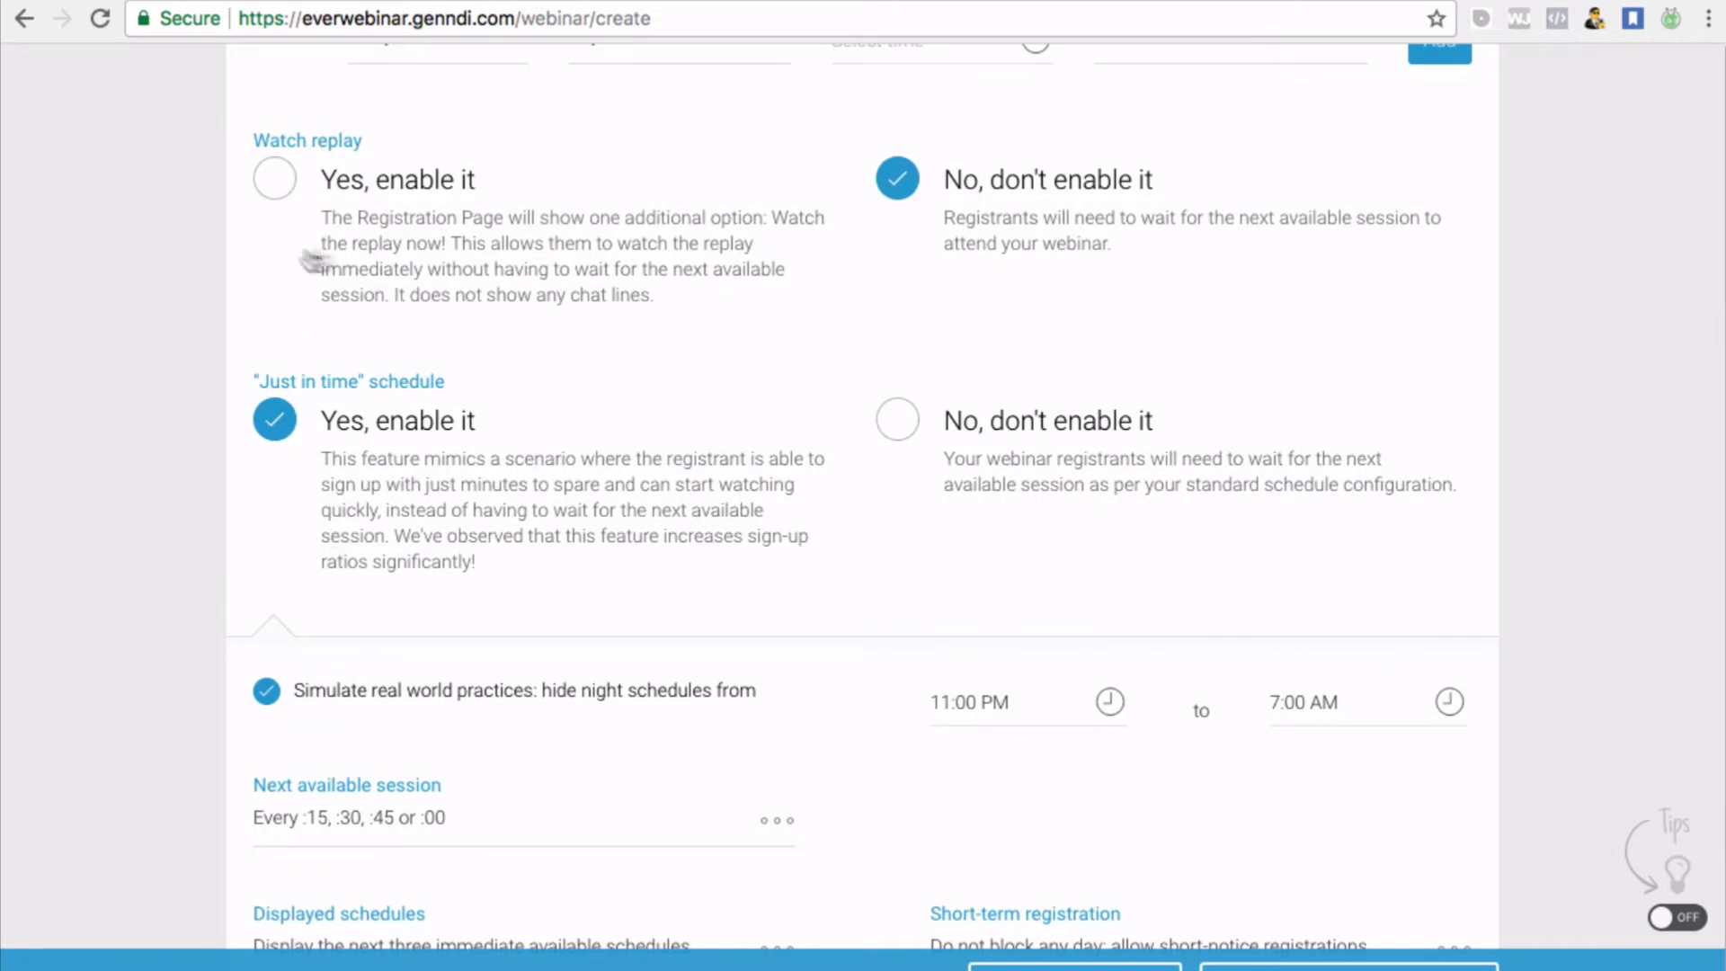
{"action": "scroll", "coordinate": [423, 340], "scroll_direction": "down", "scroll_amount": 1}
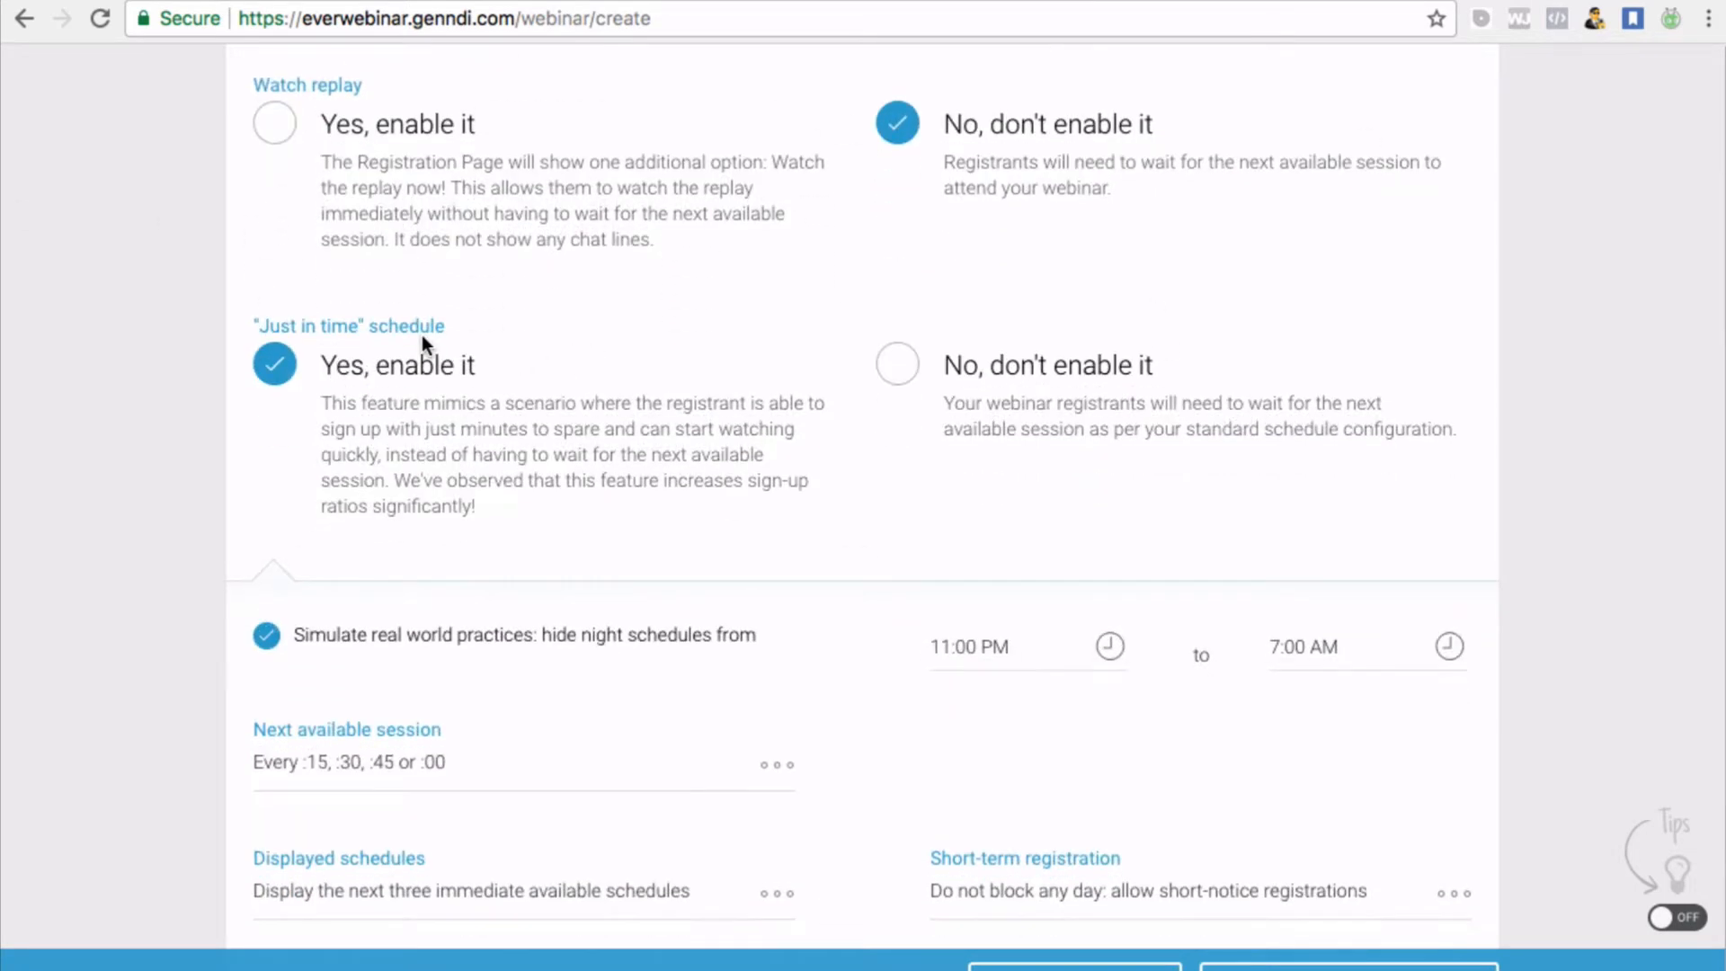
{"action": "scroll", "coordinate": [719, 395], "scroll_direction": "down", "scroll_amount": 1}
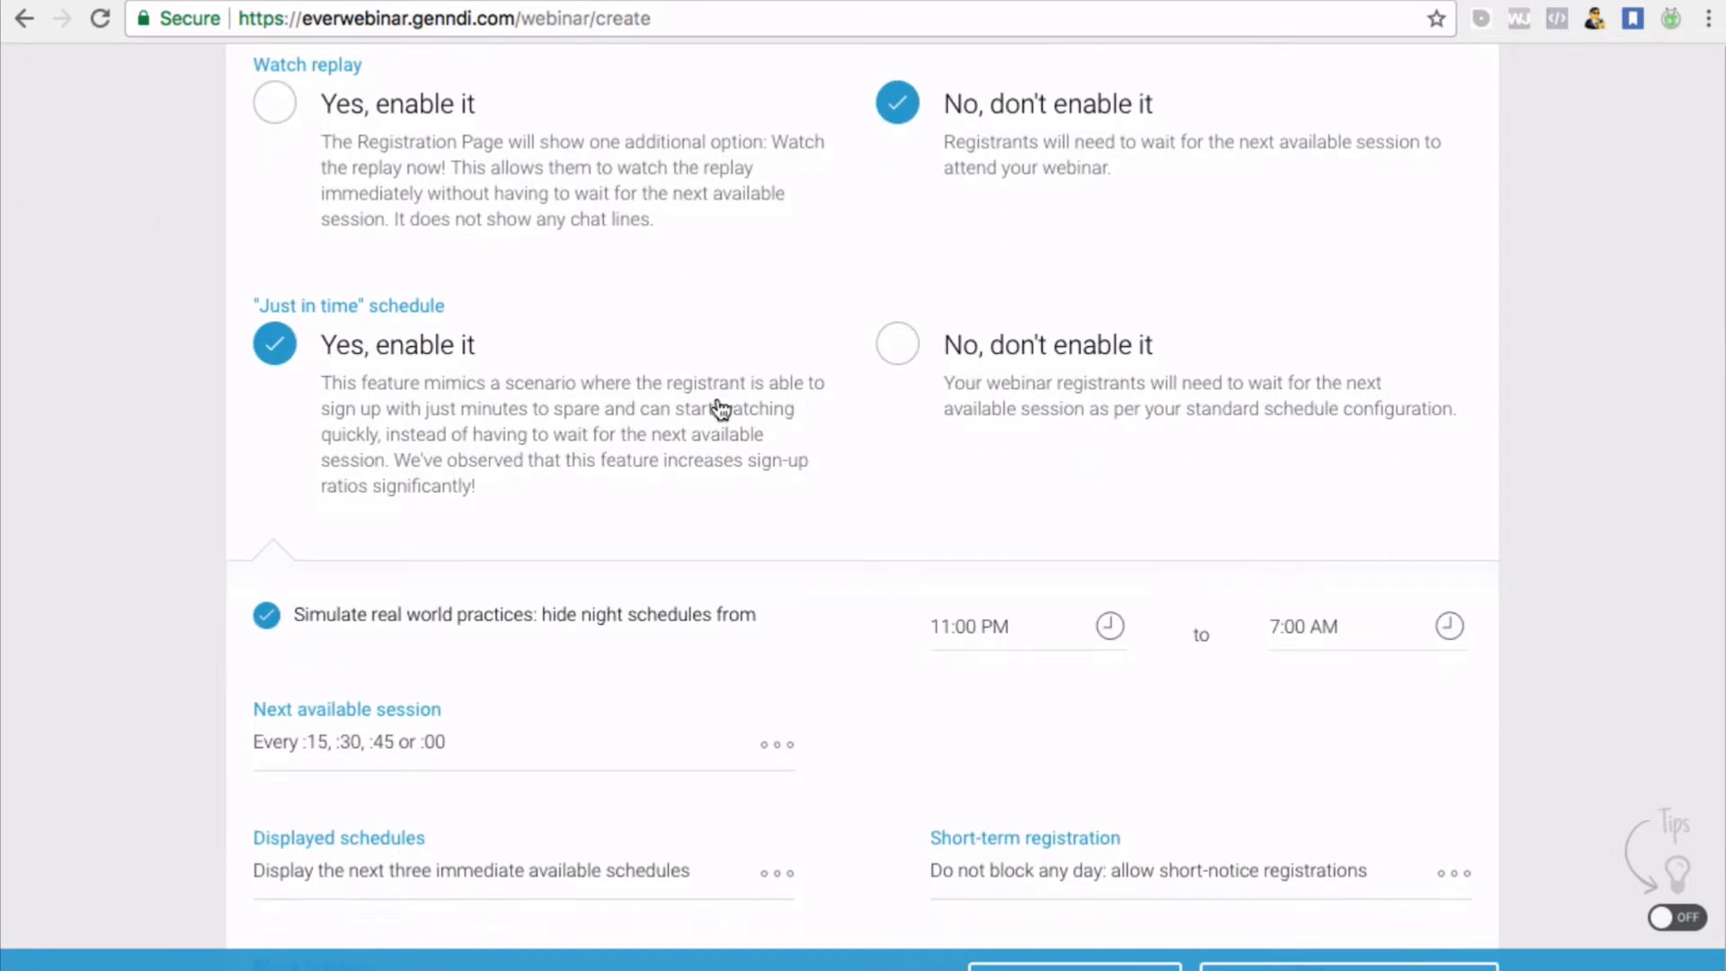
{"action": "scroll", "coordinate": [377, 427], "scroll_direction": "down", "scroll_amount": 1}
{"action": "right_click", "coordinate": [374, 417]}
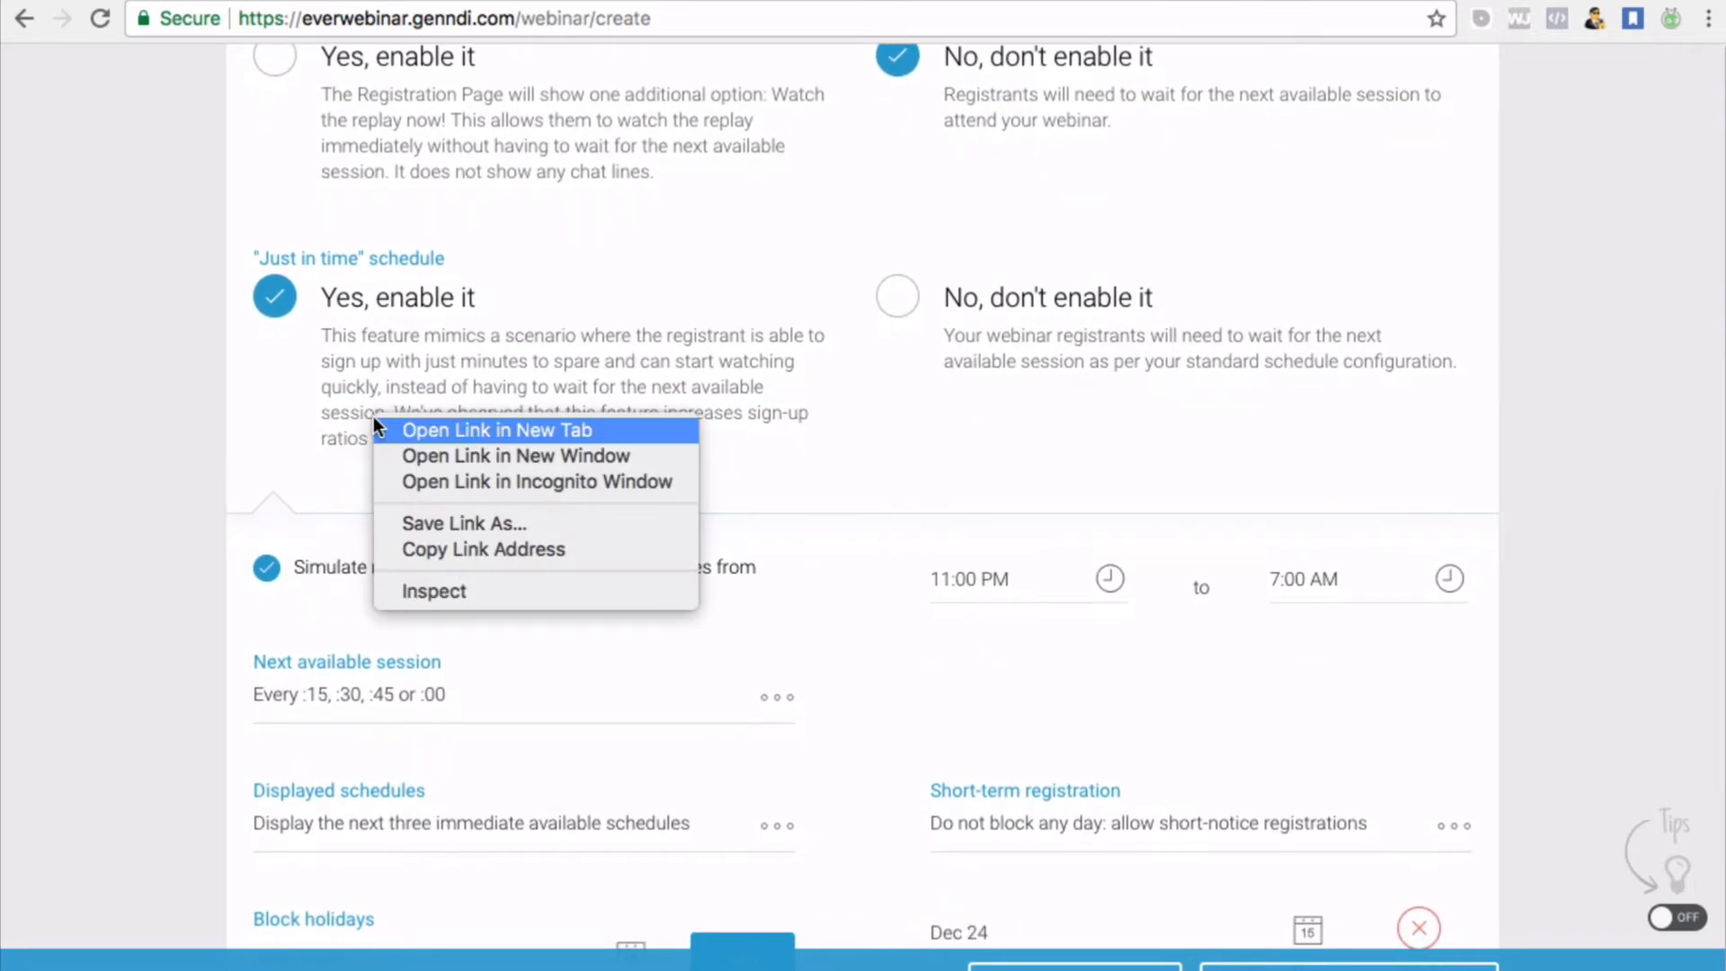
{"action": "left_click", "coordinate": [424, 364]}
{"action": "scroll", "coordinate": [598, 368], "scroll_direction": "down", "scroll_amount": 1}
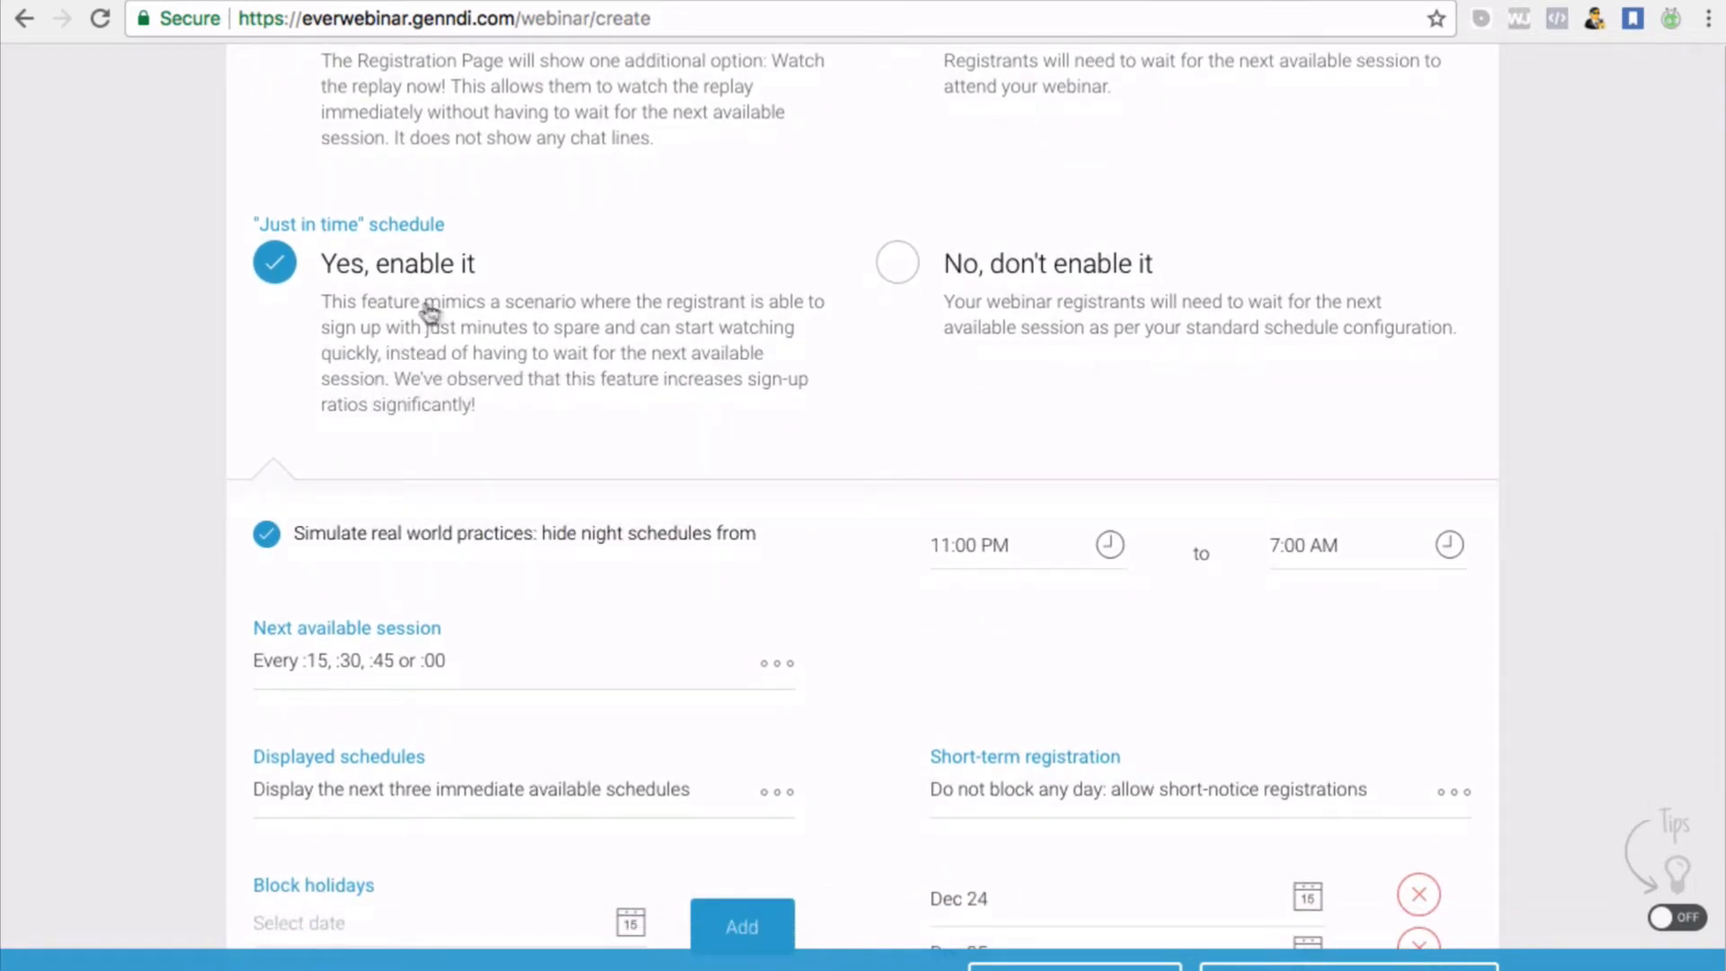
{"action": "scroll", "coordinate": [520, 332], "scroll_direction": "down", "scroll_amount": 1}
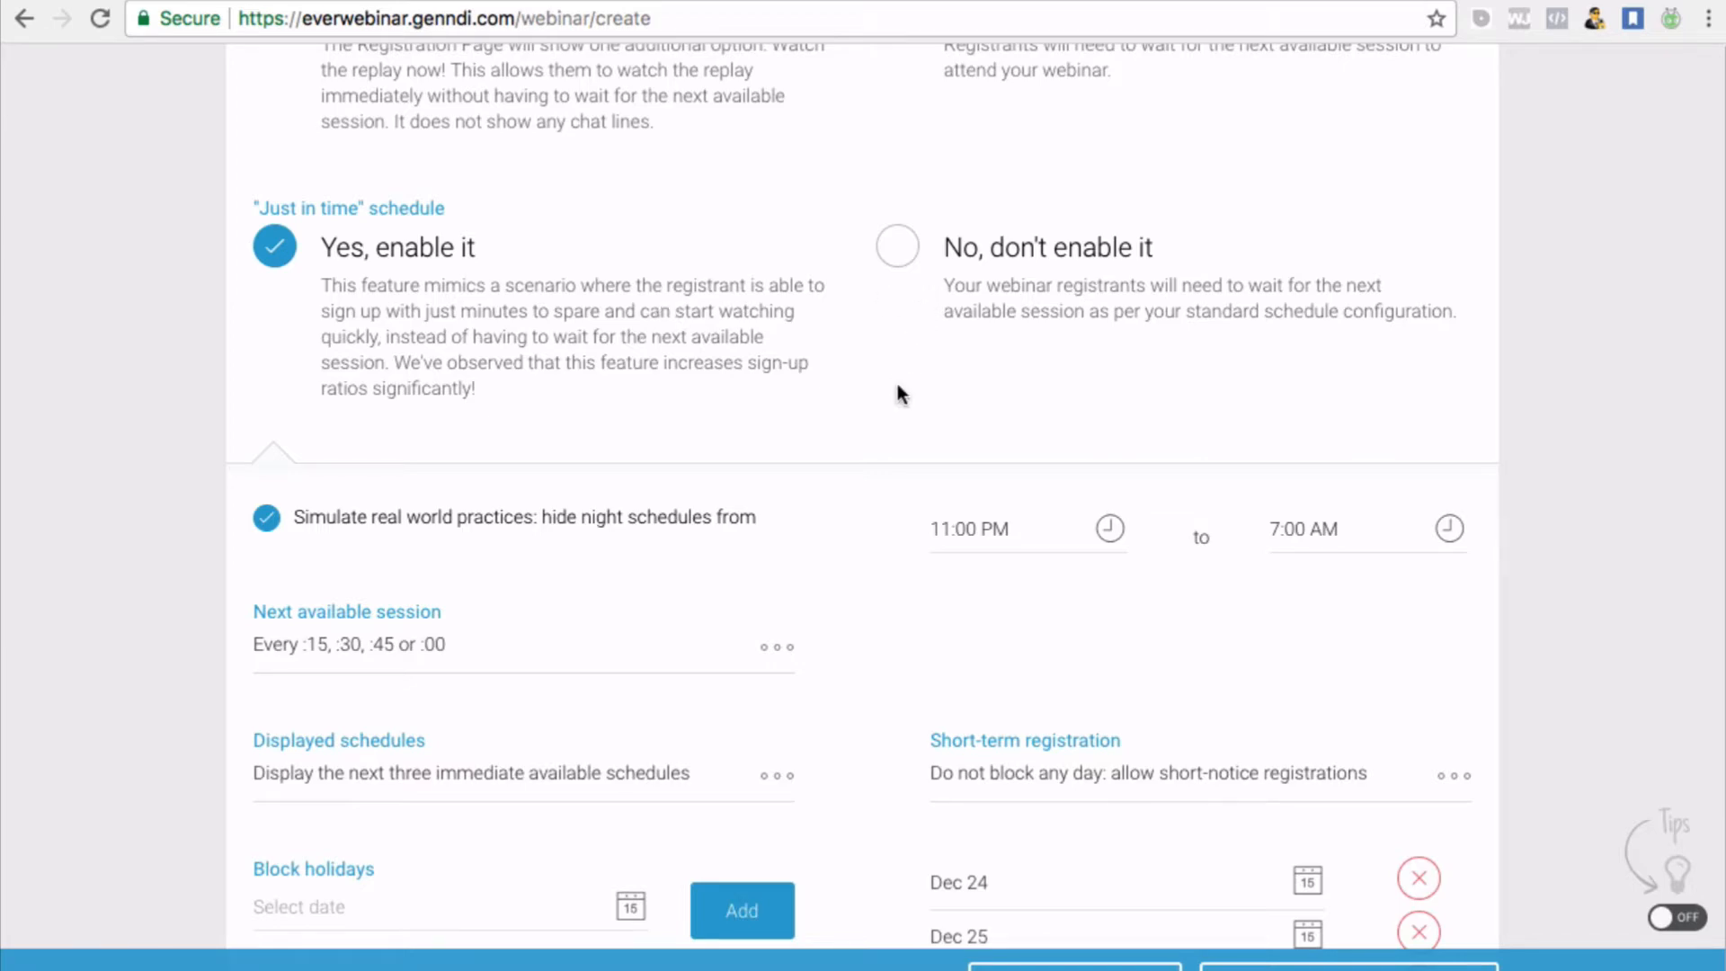
{"action": "scroll", "coordinate": [897, 385], "scroll_direction": "down", "scroll_amount": 1}
{"action": "scroll", "coordinate": [897, 386], "scroll_direction": "down", "scroll_amount": 3}
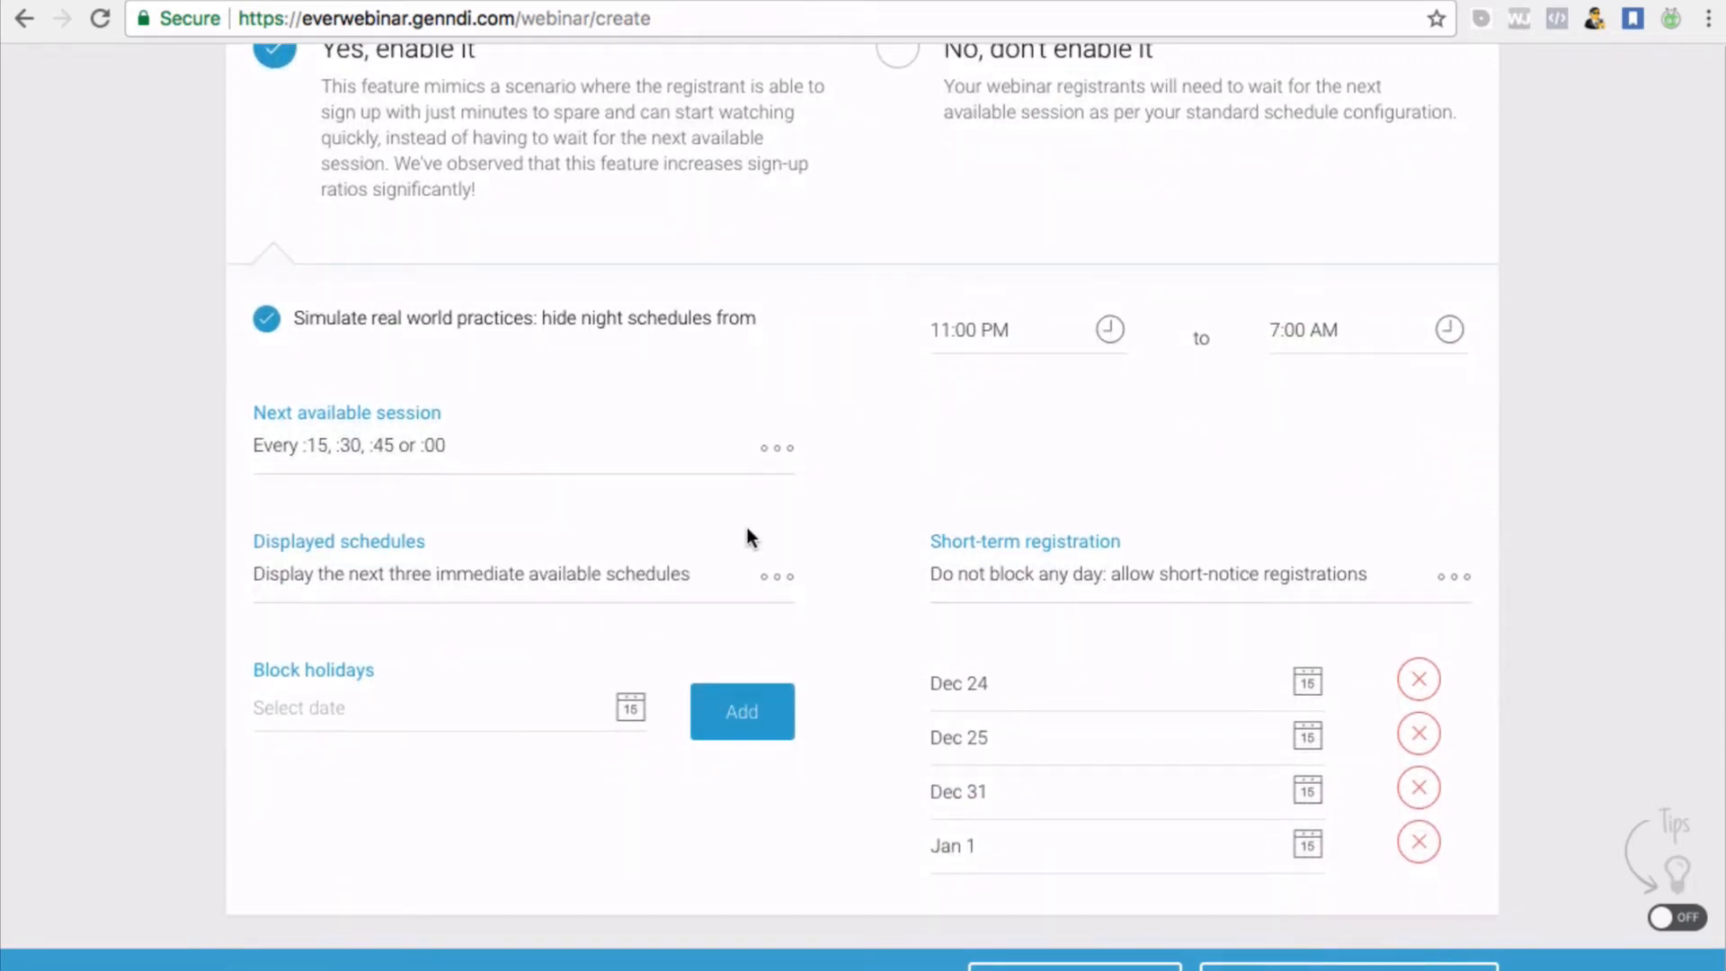
{"action": "scroll", "coordinate": [746, 535], "scroll_direction": "up", "scroll_amount": 4}
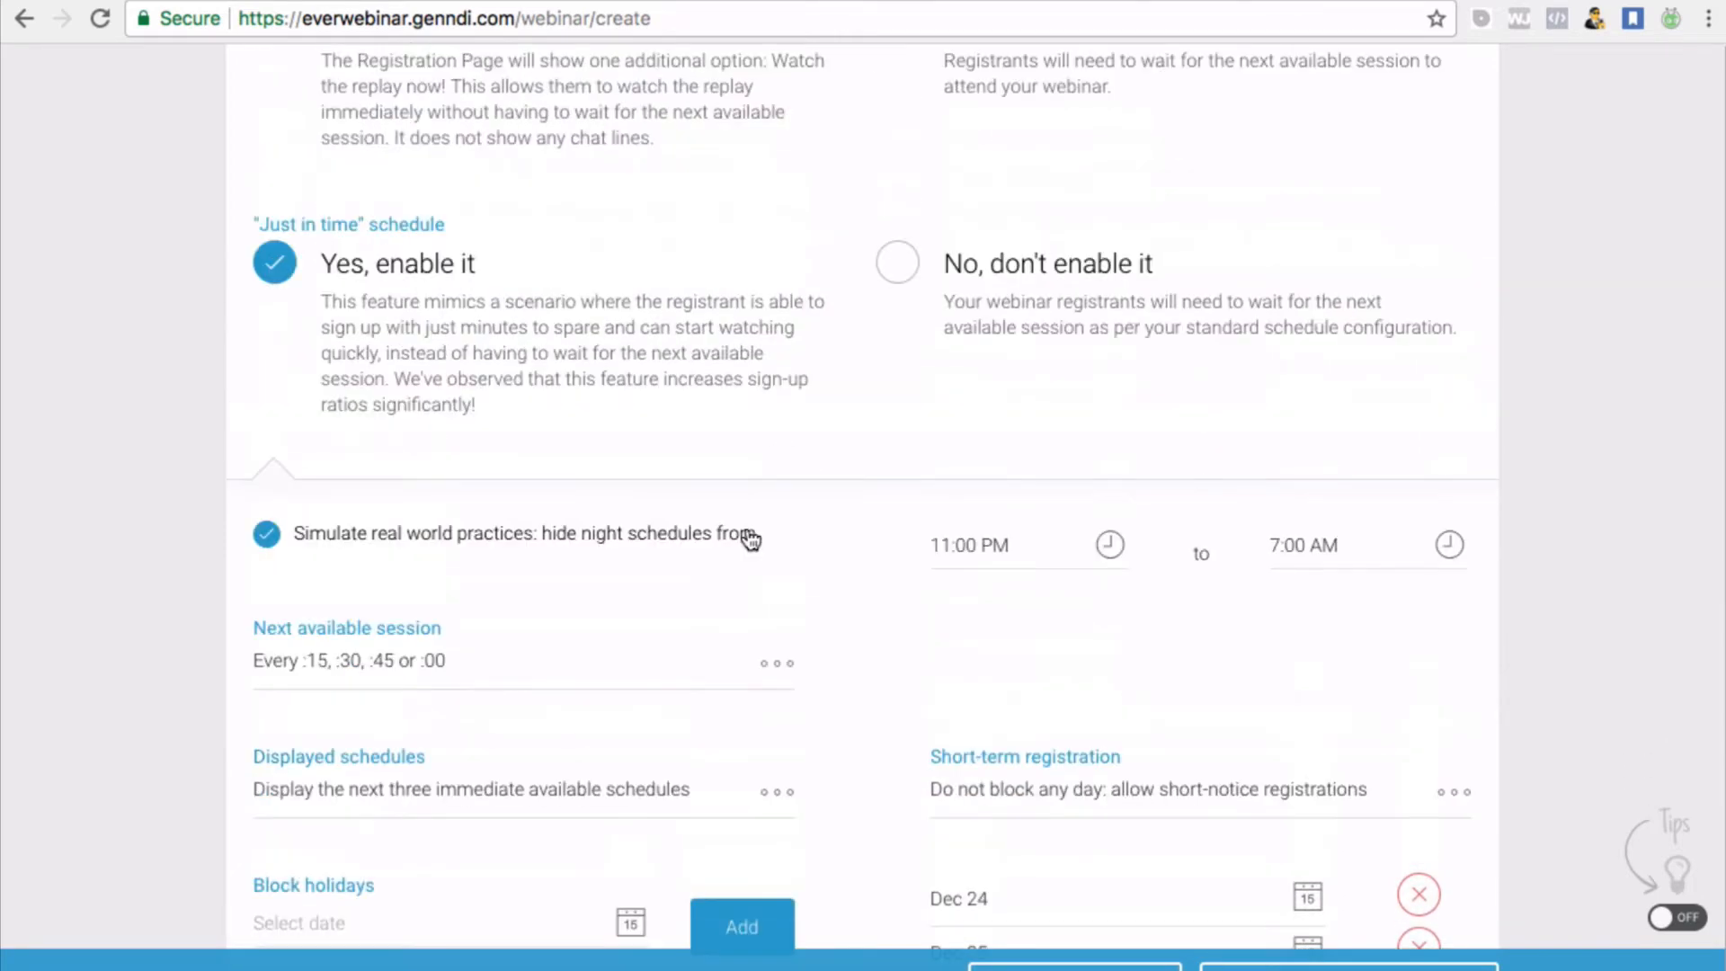
{"action": "left_click", "coordinate": [900, 267]}
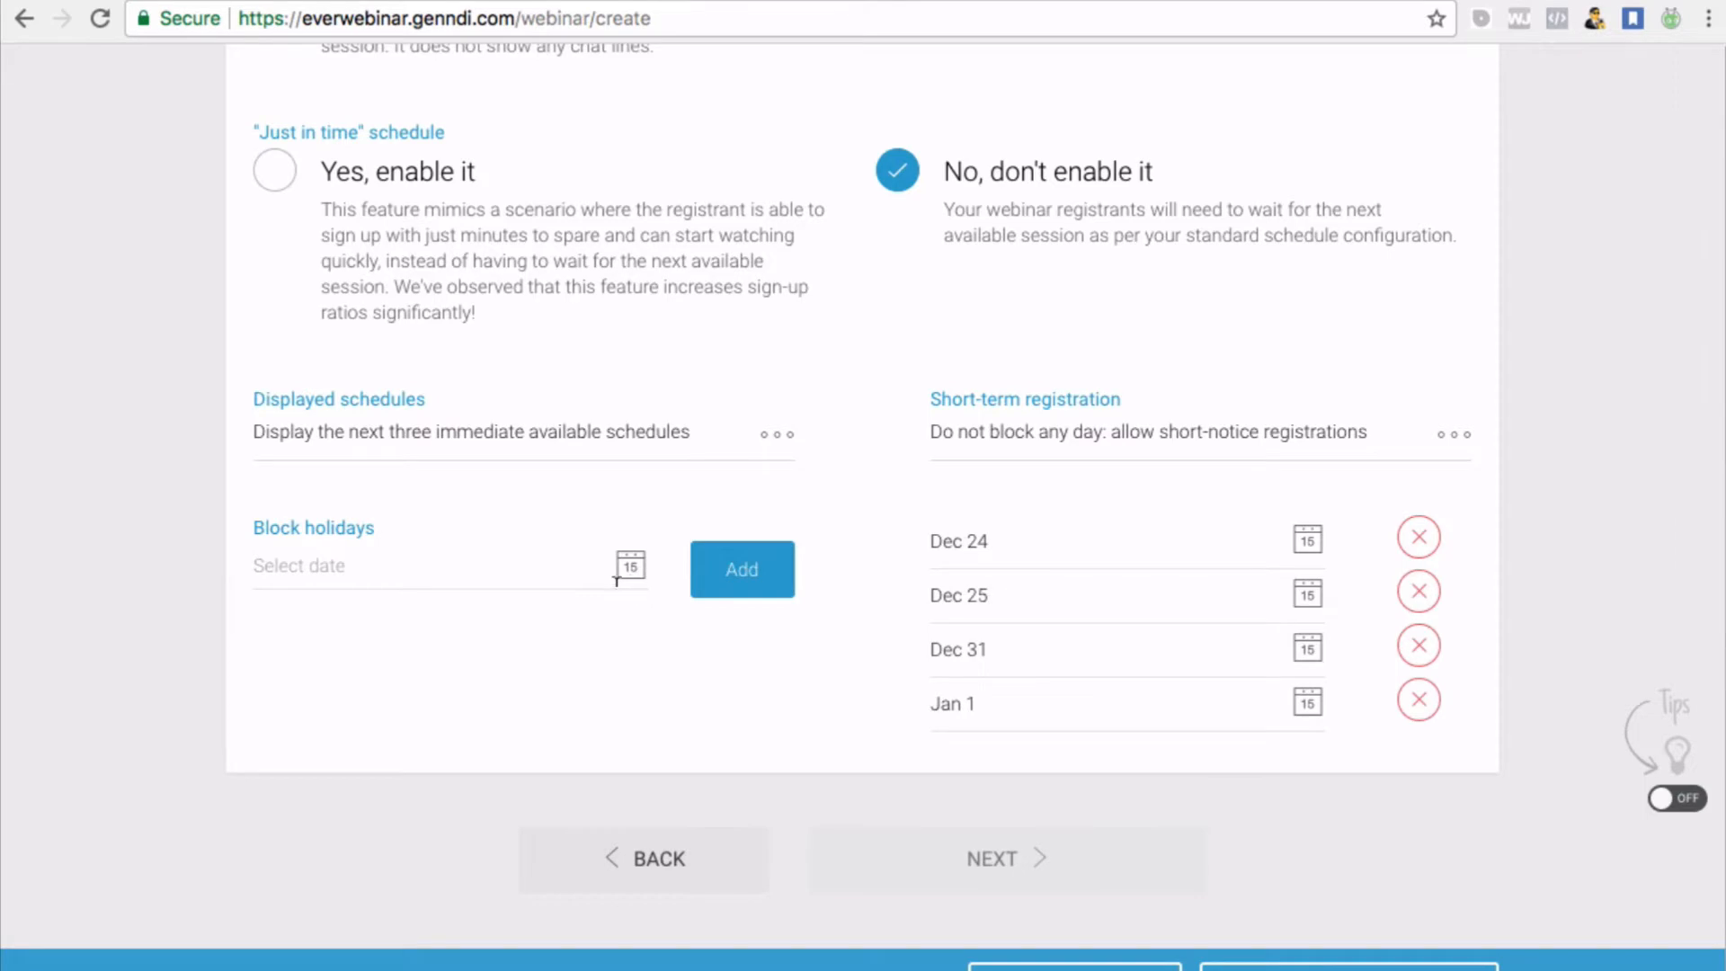
{"action": "scroll", "coordinate": [613, 580], "scroll_direction": "up", "scroll_amount": 1}
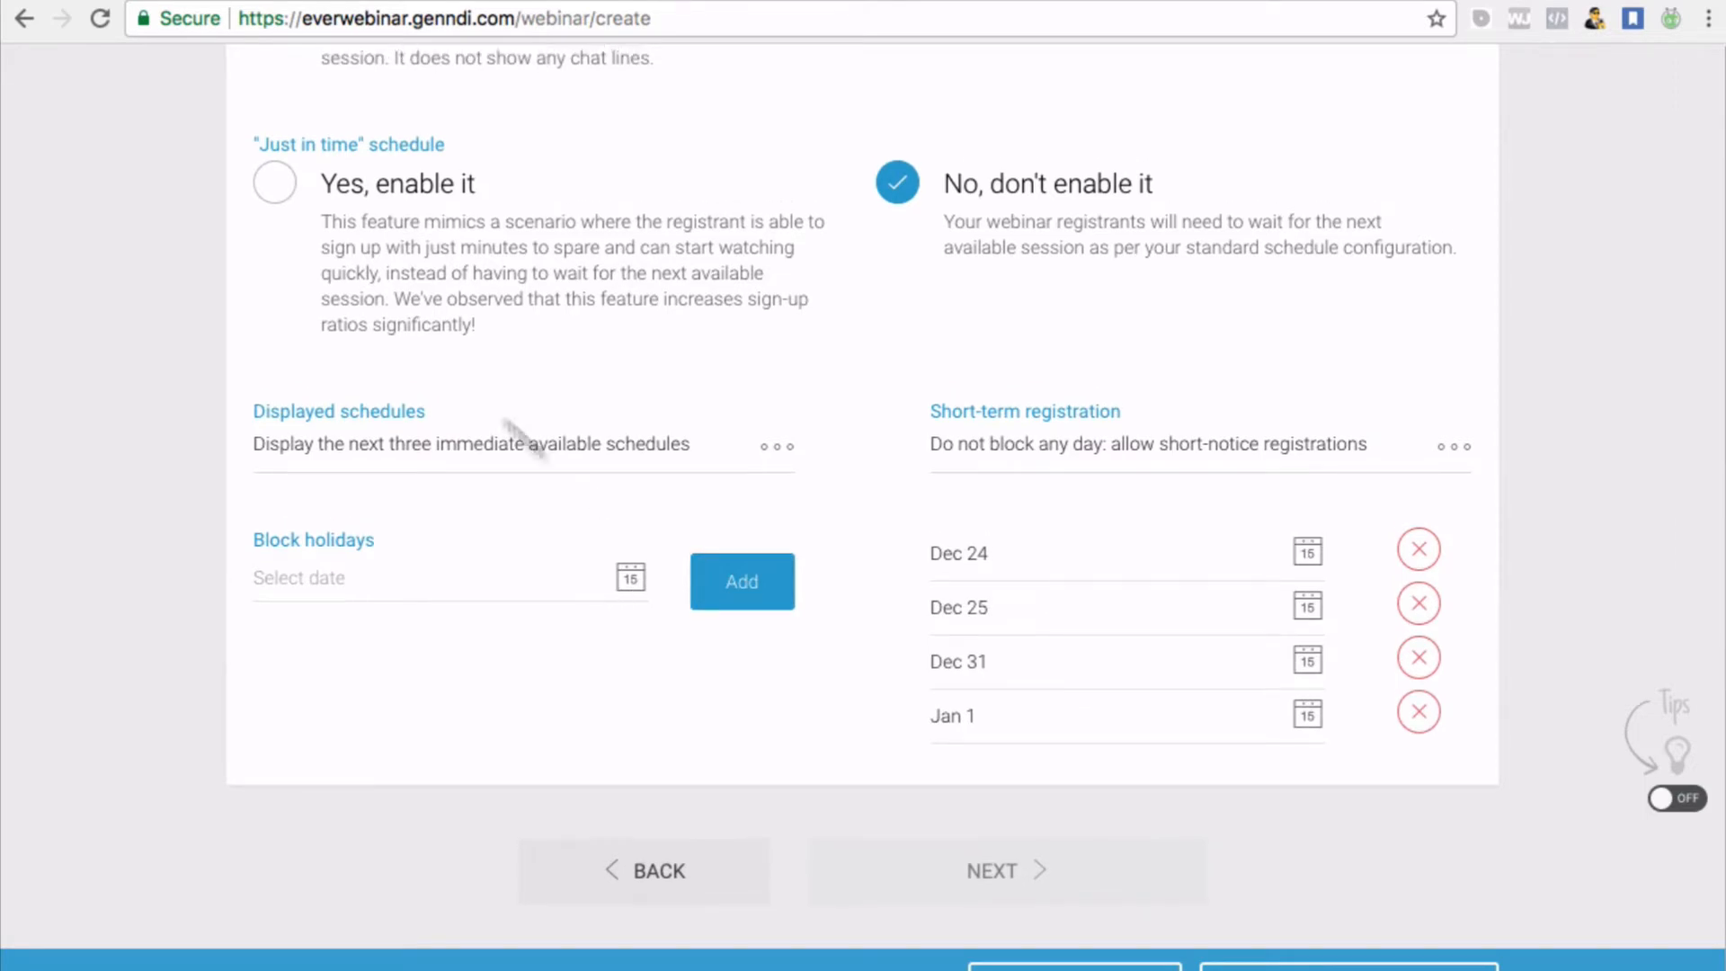
{"action": "left_click", "coordinate": [276, 184]}
{"action": "scroll", "coordinate": [742, 458], "scroll_direction": "down", "scroll_amount": 1}
{"action": "scroll", "coordinate": [740, 463], "scroll_direction": "down", "scroll_amount": 3}
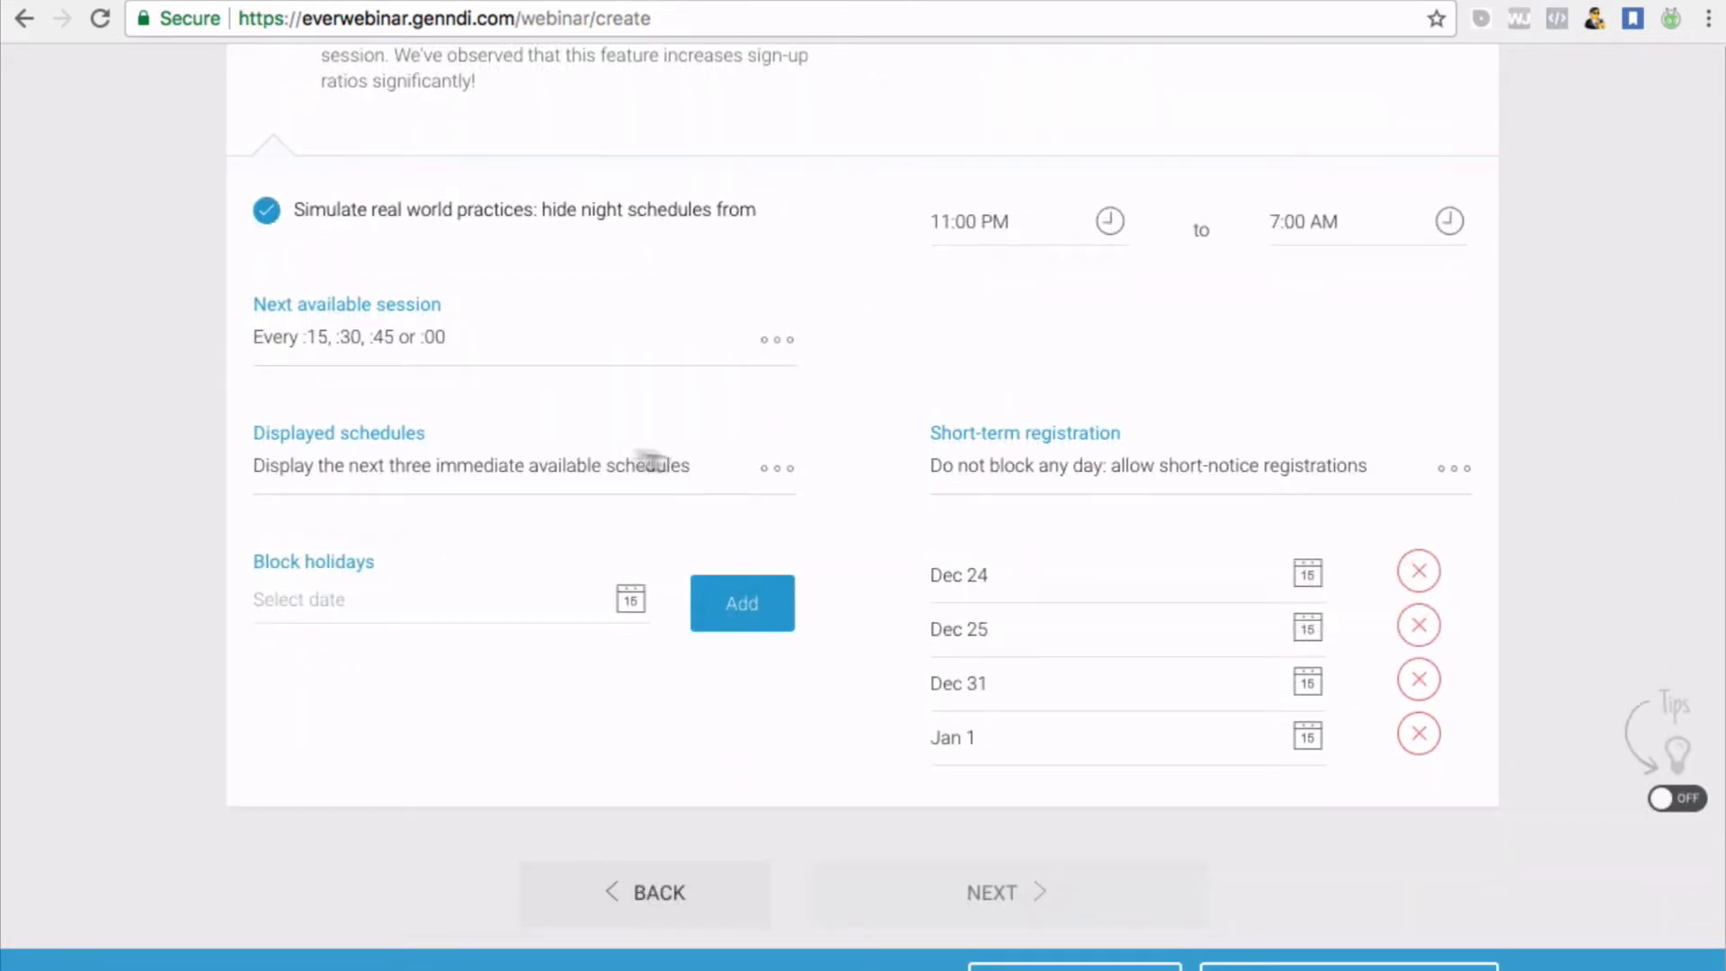
Set Next available session to Every :00 so sessions start only on the hour
{"action": "left_click", "coordinate": [785, 349]}
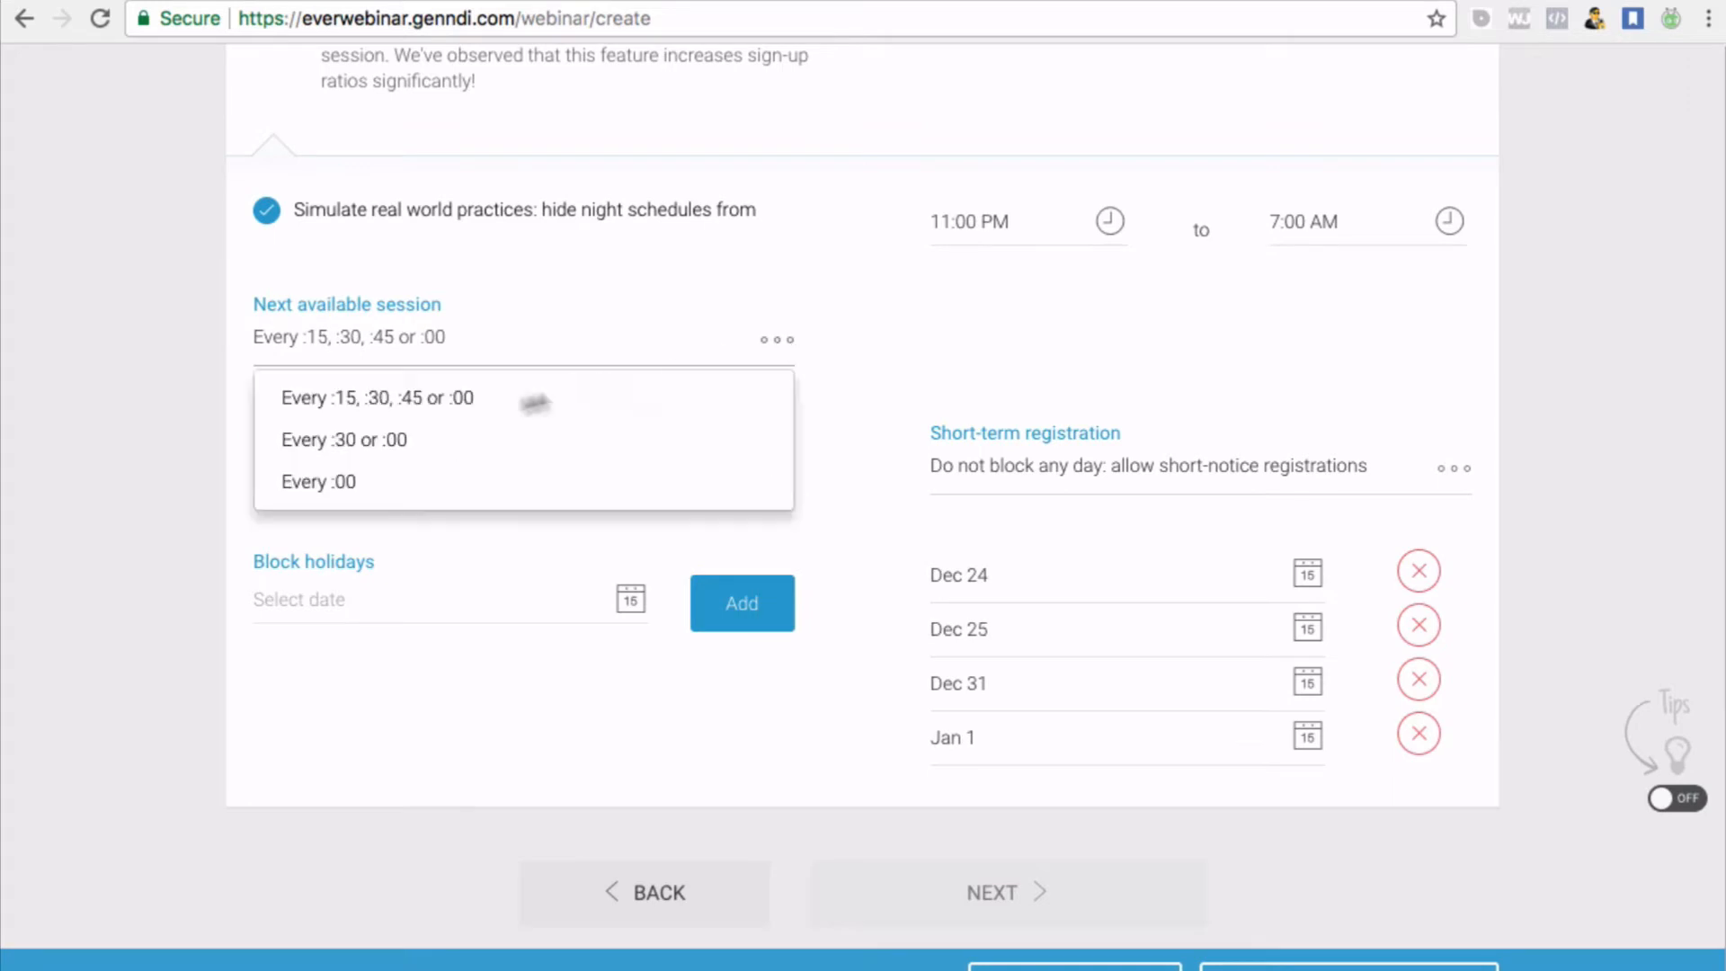
{"action": "left_click", "coordinate": [371, 482]}
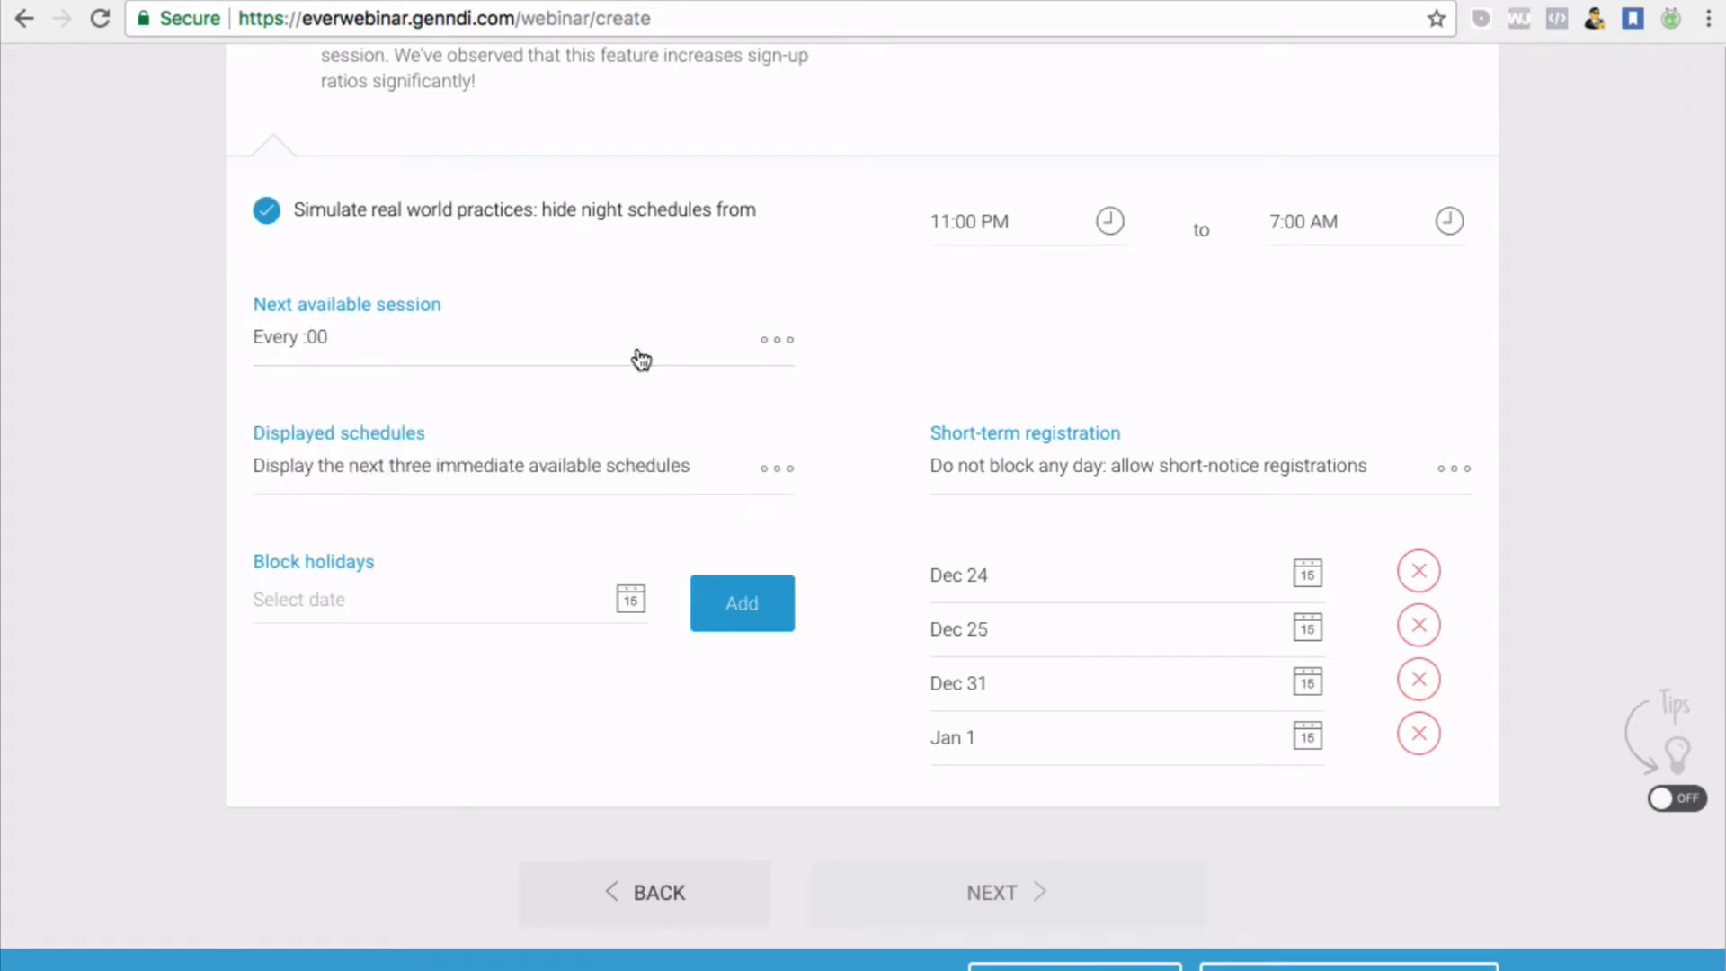
{"action": "scroll", "coordinate": [789, 385], "scroll_direction": "up", "scroll_amount": 1}
{"action": "left_click", "coordinate": [786, 366]}
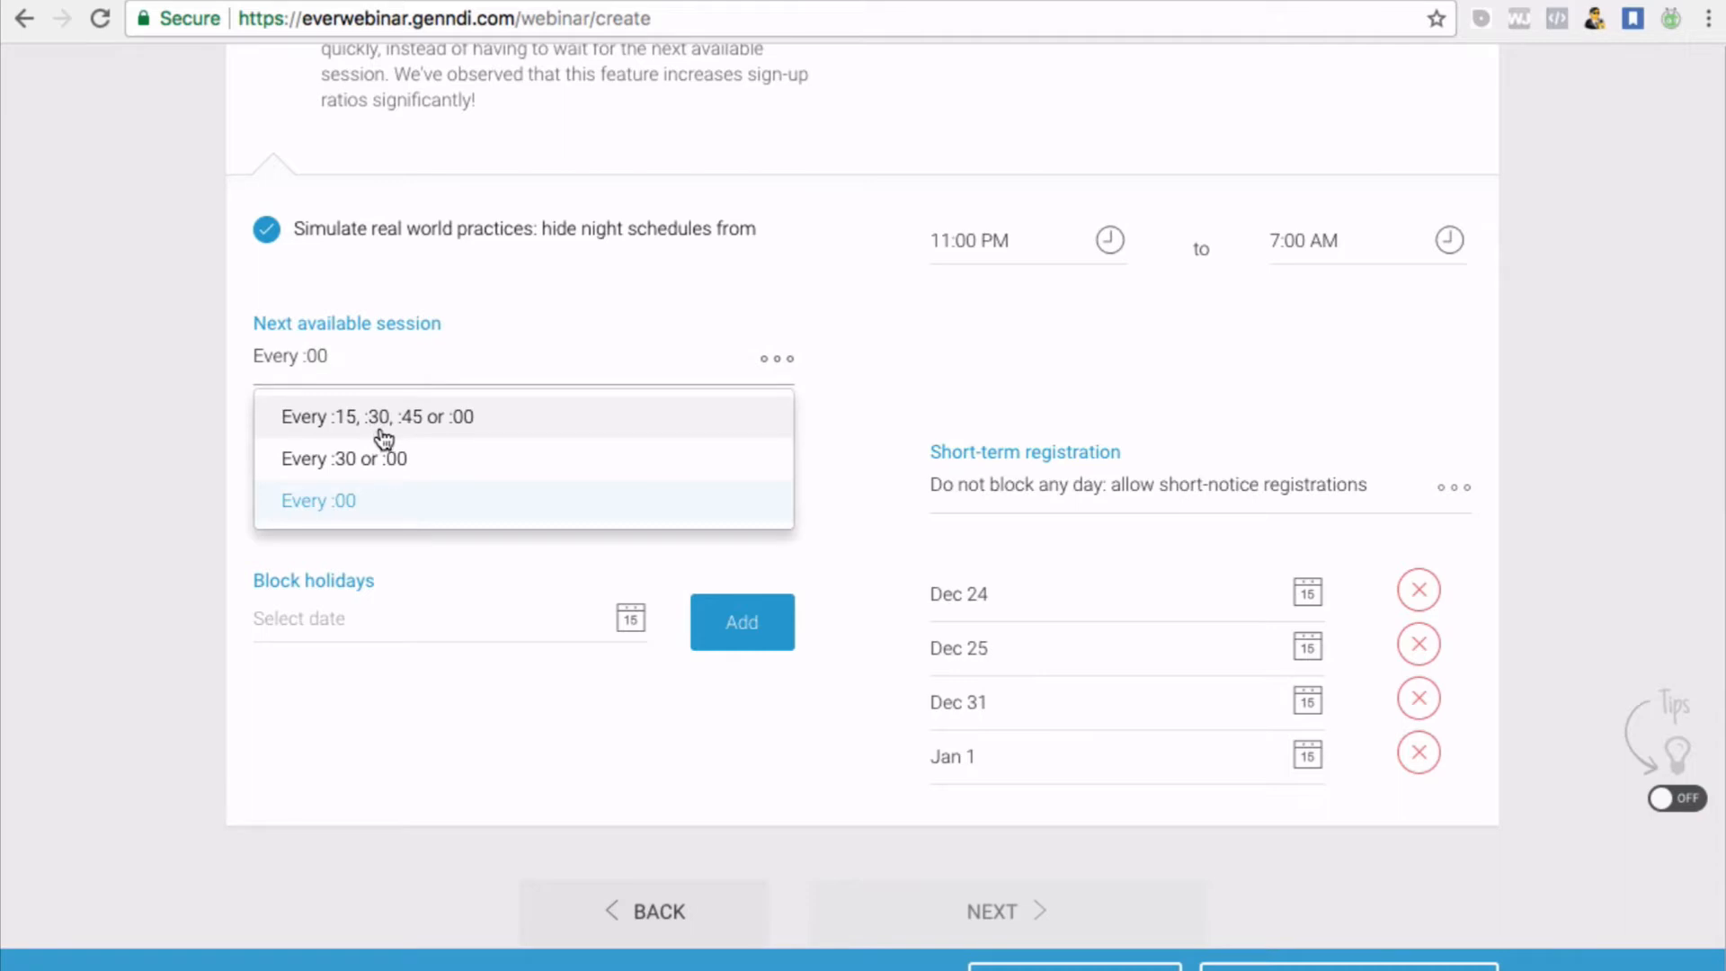
{"action": "left_click", "coordinate": [401, 522]}
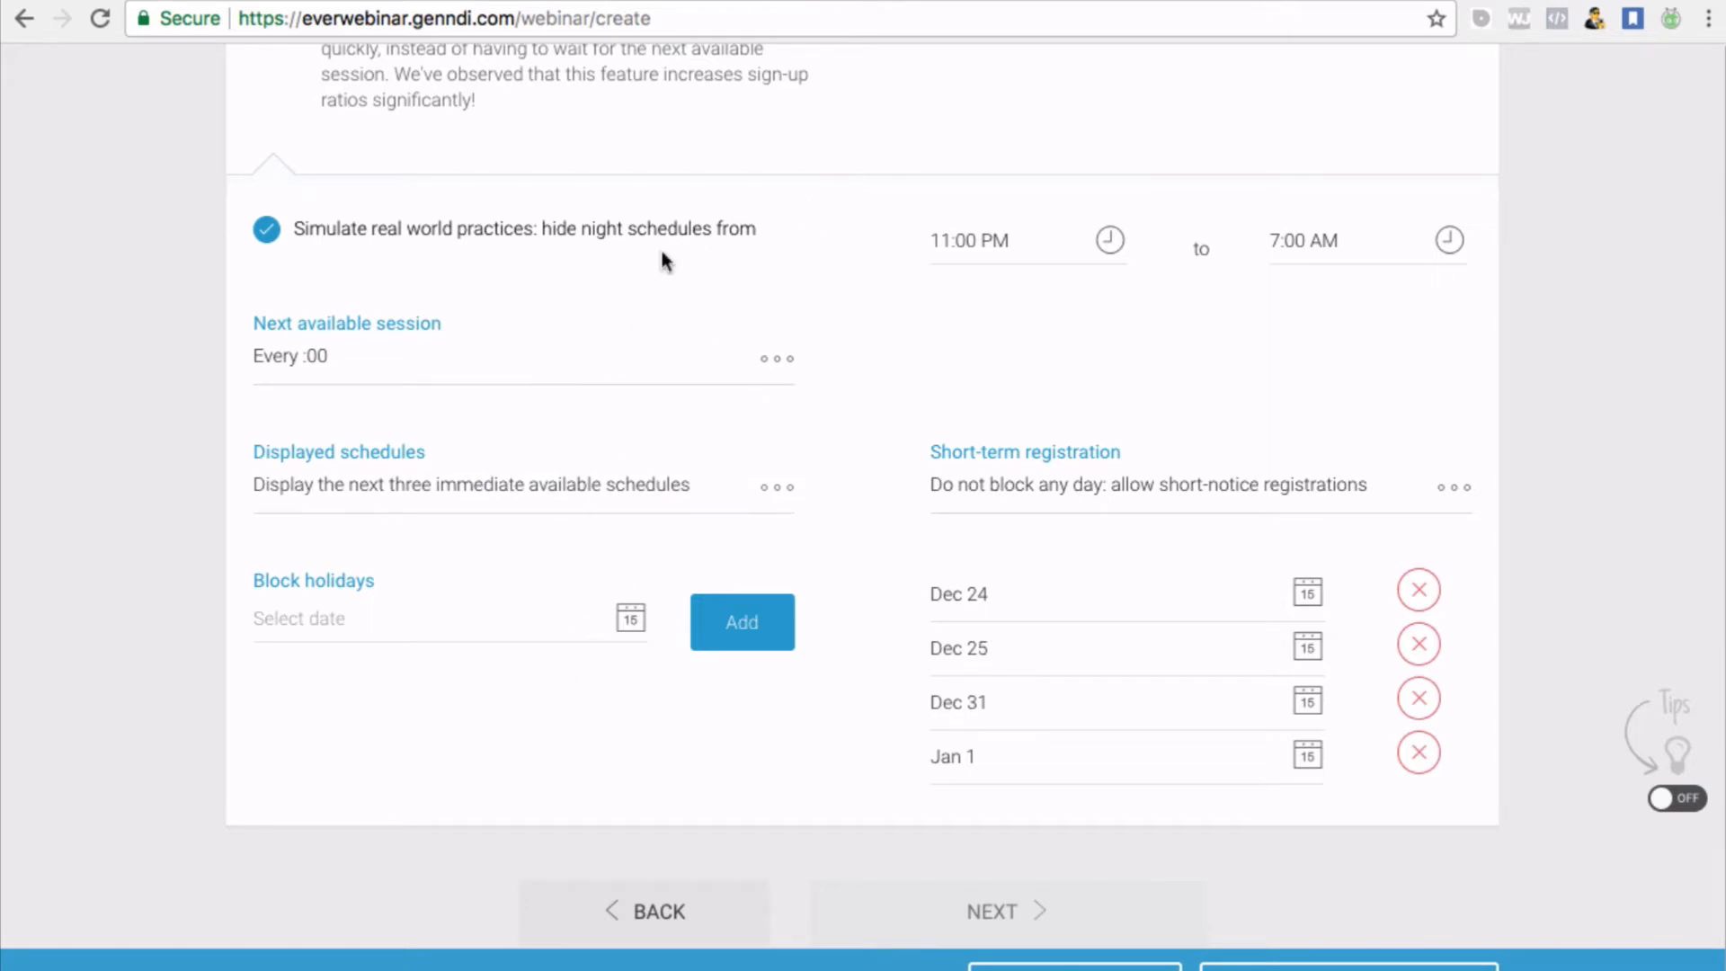
{"action": "scroll", "coordinate": [673, 365], "scroll_direction": "up", "scroll_amount": 1}
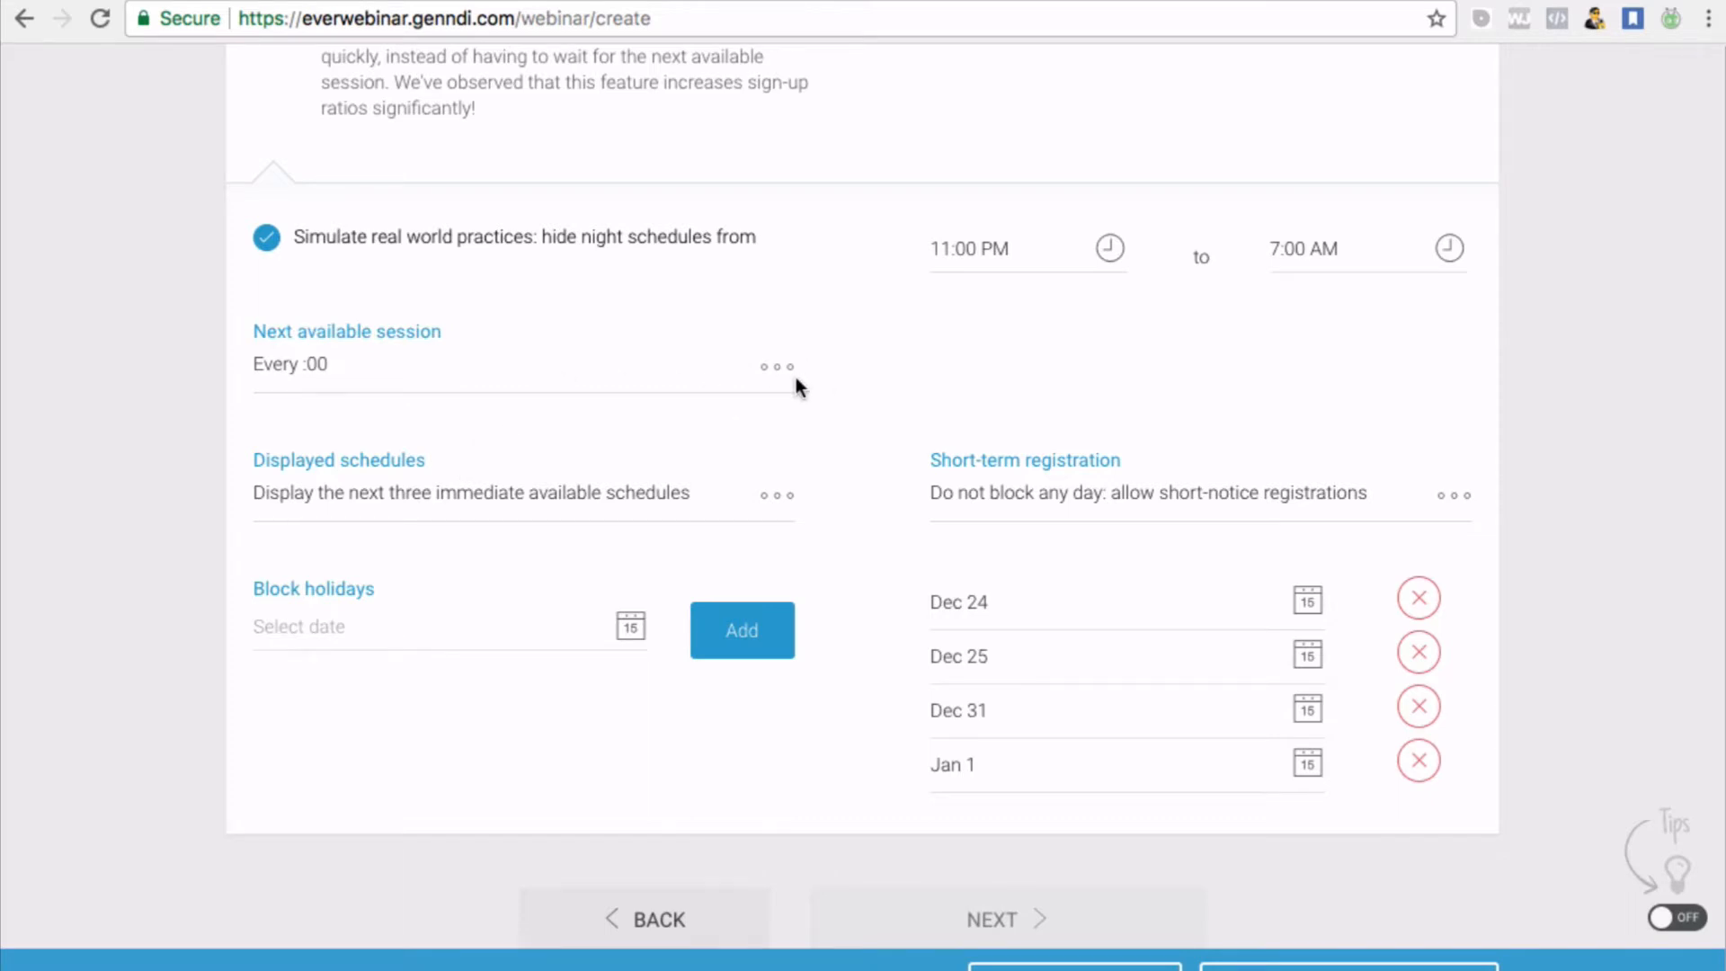
{"action": "scroll", "coordinate": [719, 389], "scroll_direction": "down", "scroll_amount": 3}
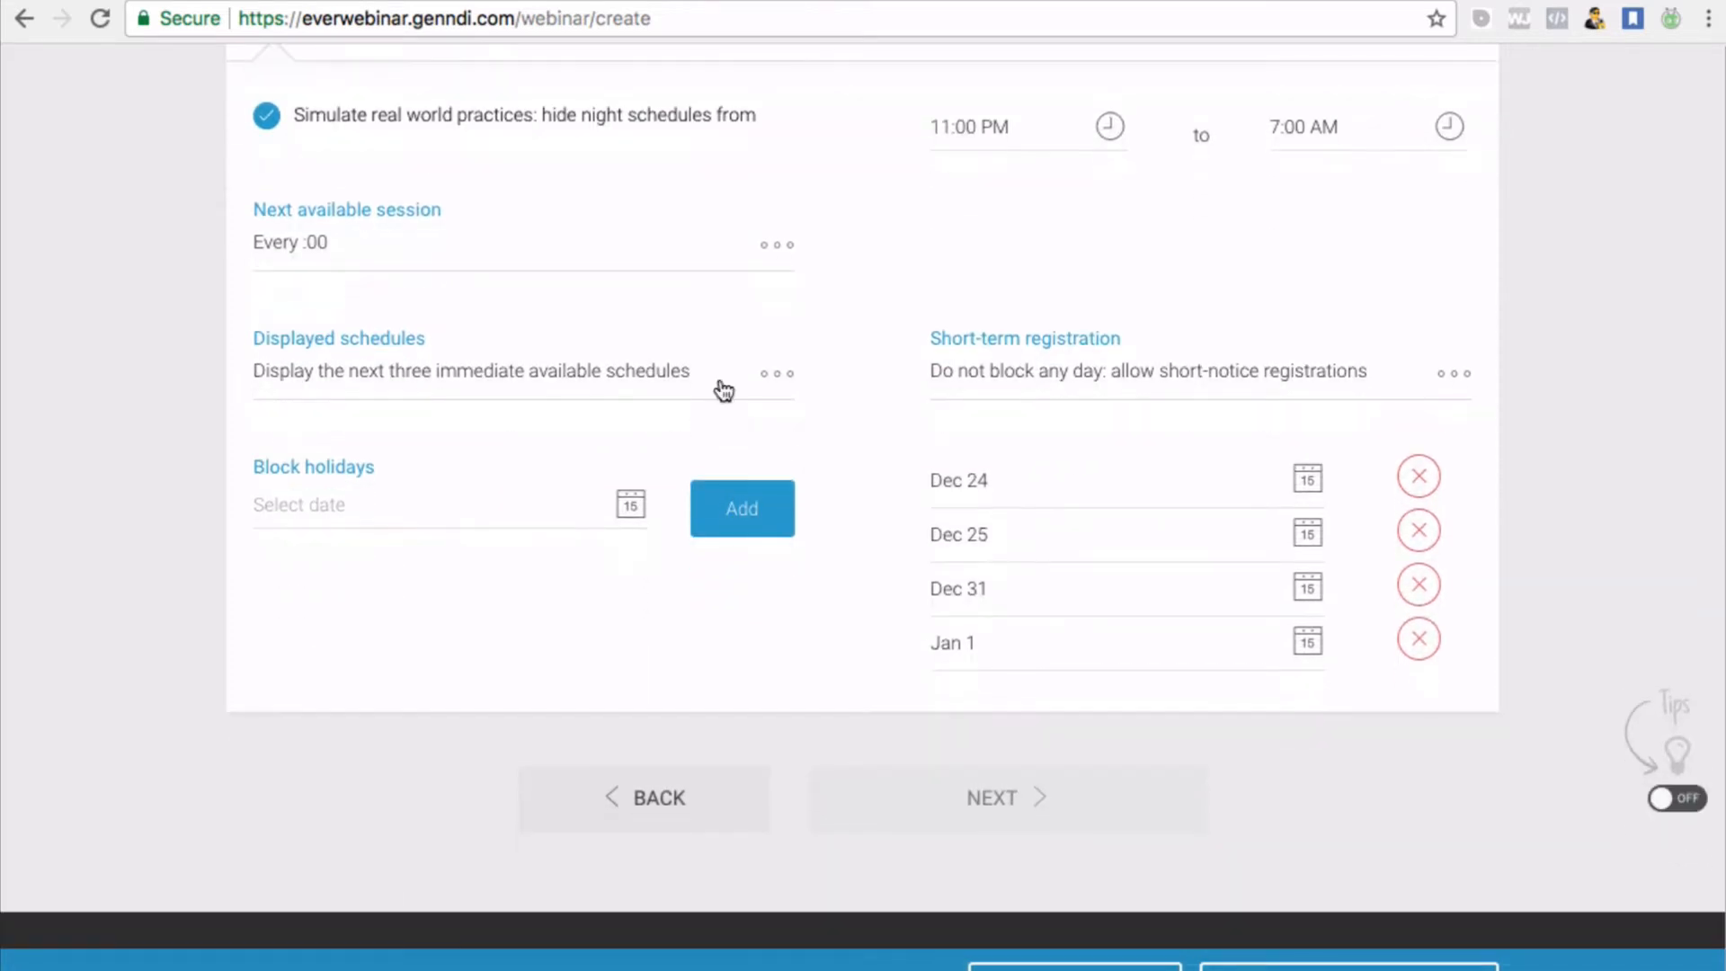
{"action": "scroll", "coordinate": [604, 359], "scroll_direction": "down", "scroll_amount": 1}
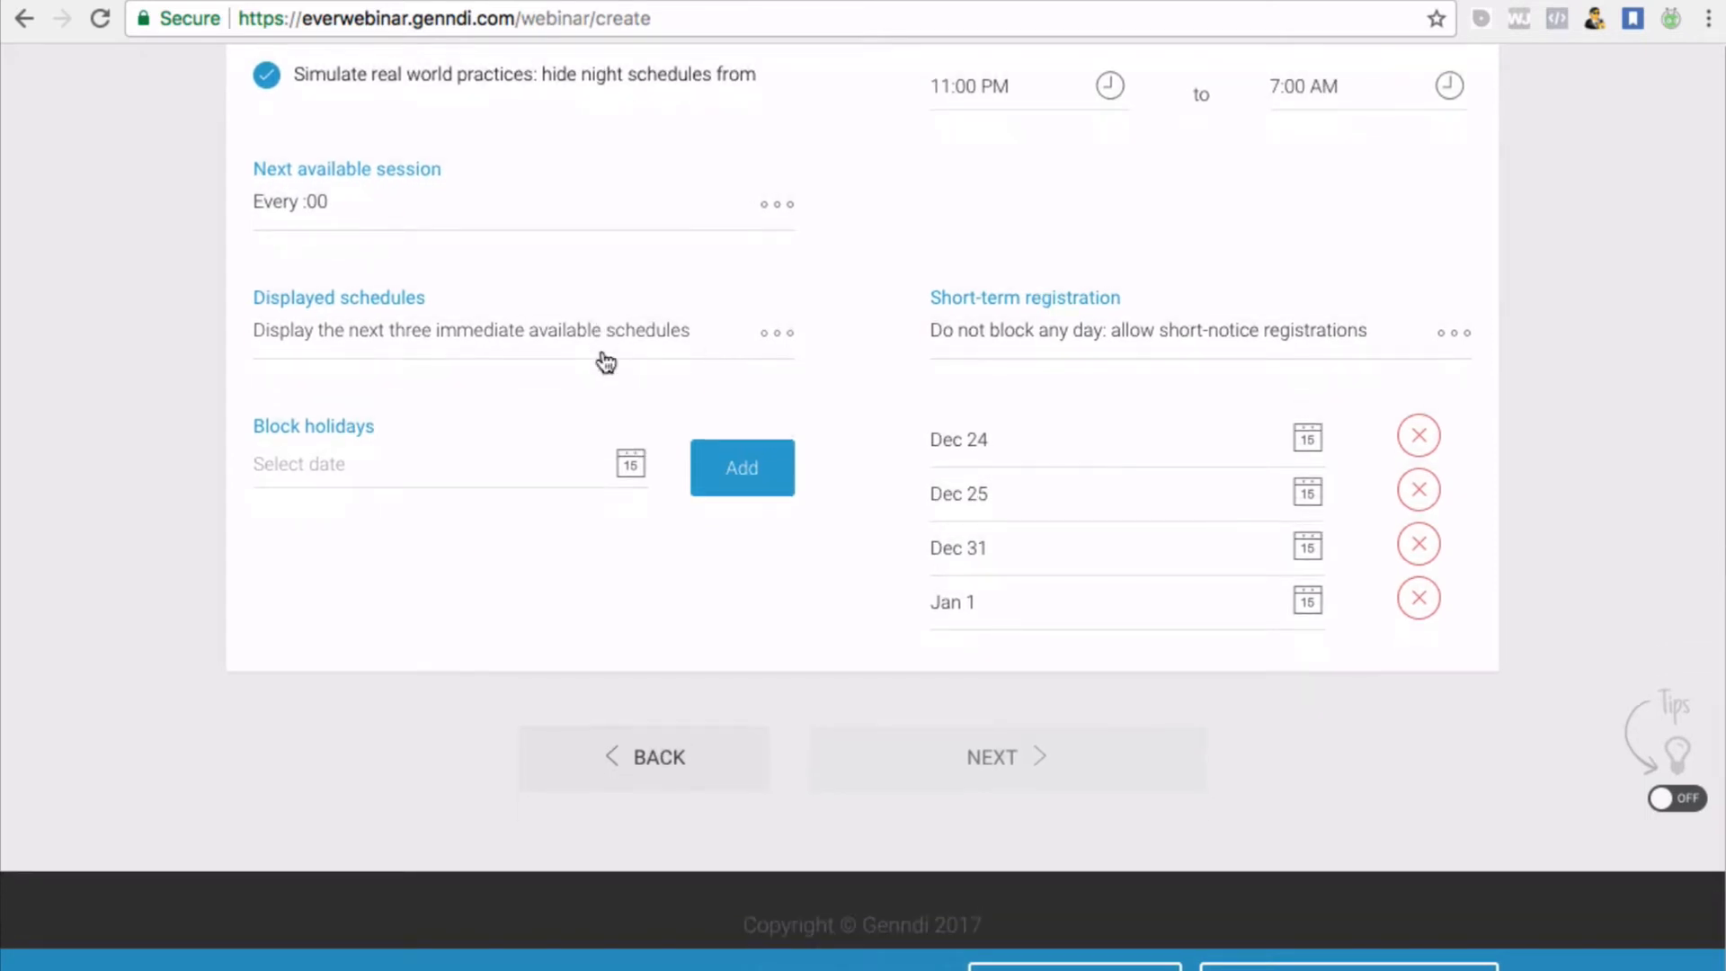
{"action": "scroll", "coordinate": [605, 361], "scroll_direction": "up", "scroll_amount": 1}
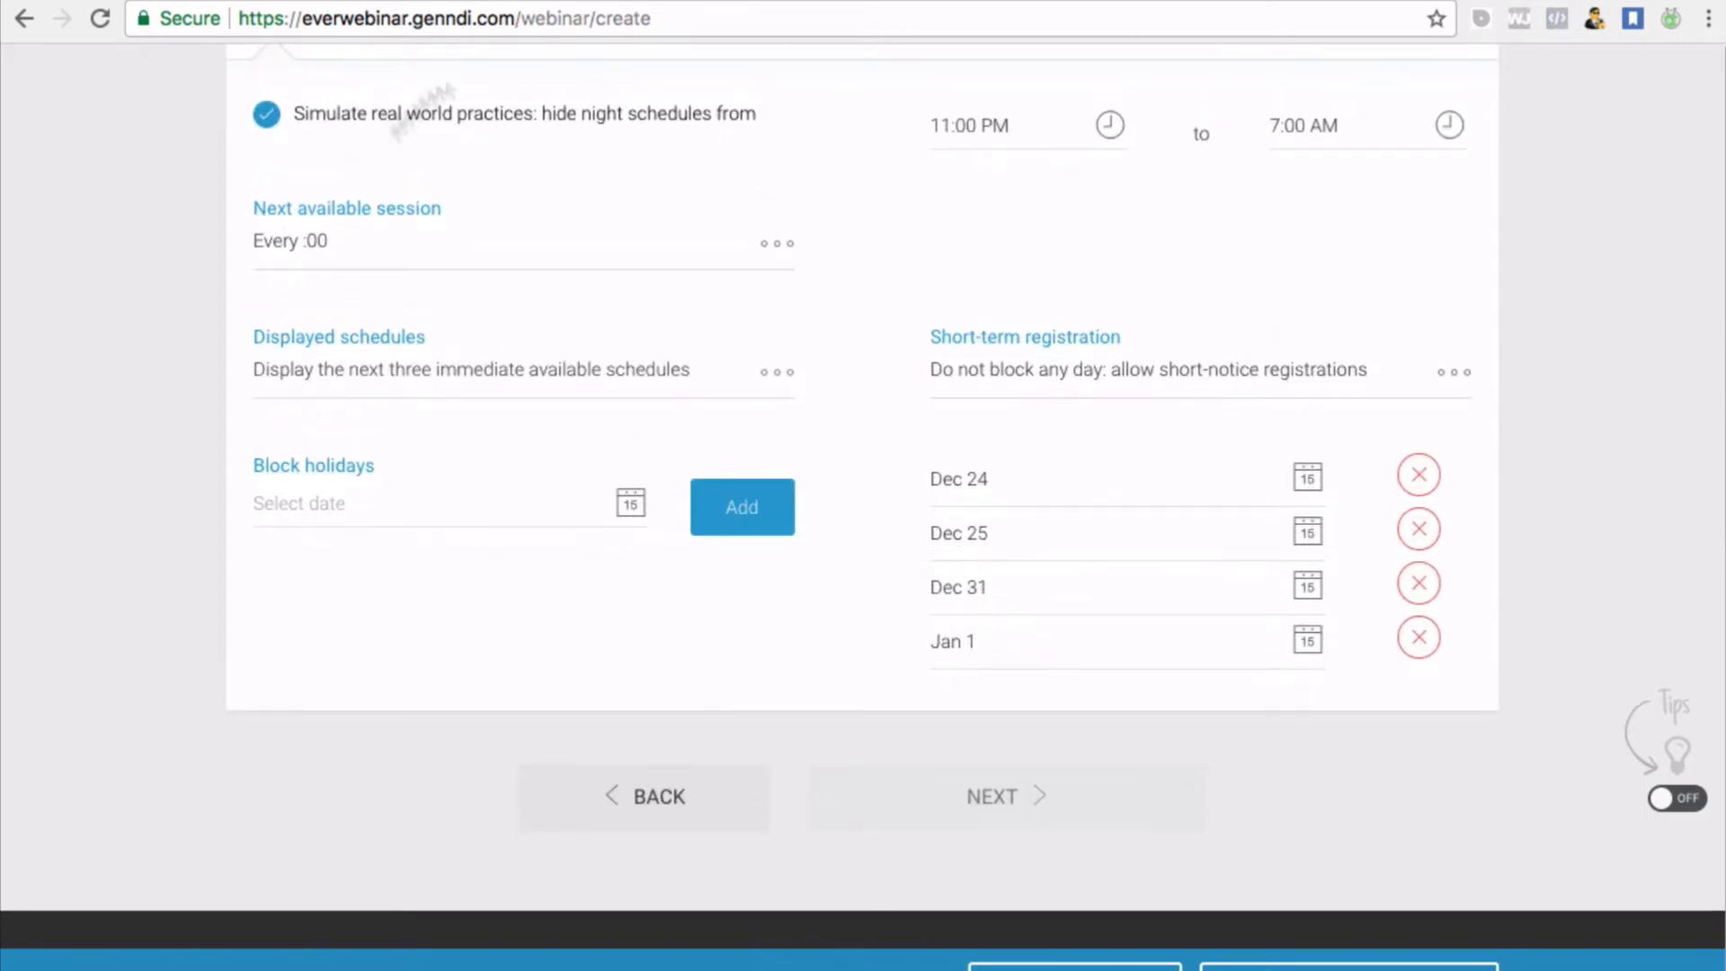
{"action": "scroll", "coordinate": [706, 193], "scroll_direction": "up", "scroll_amount": 6}
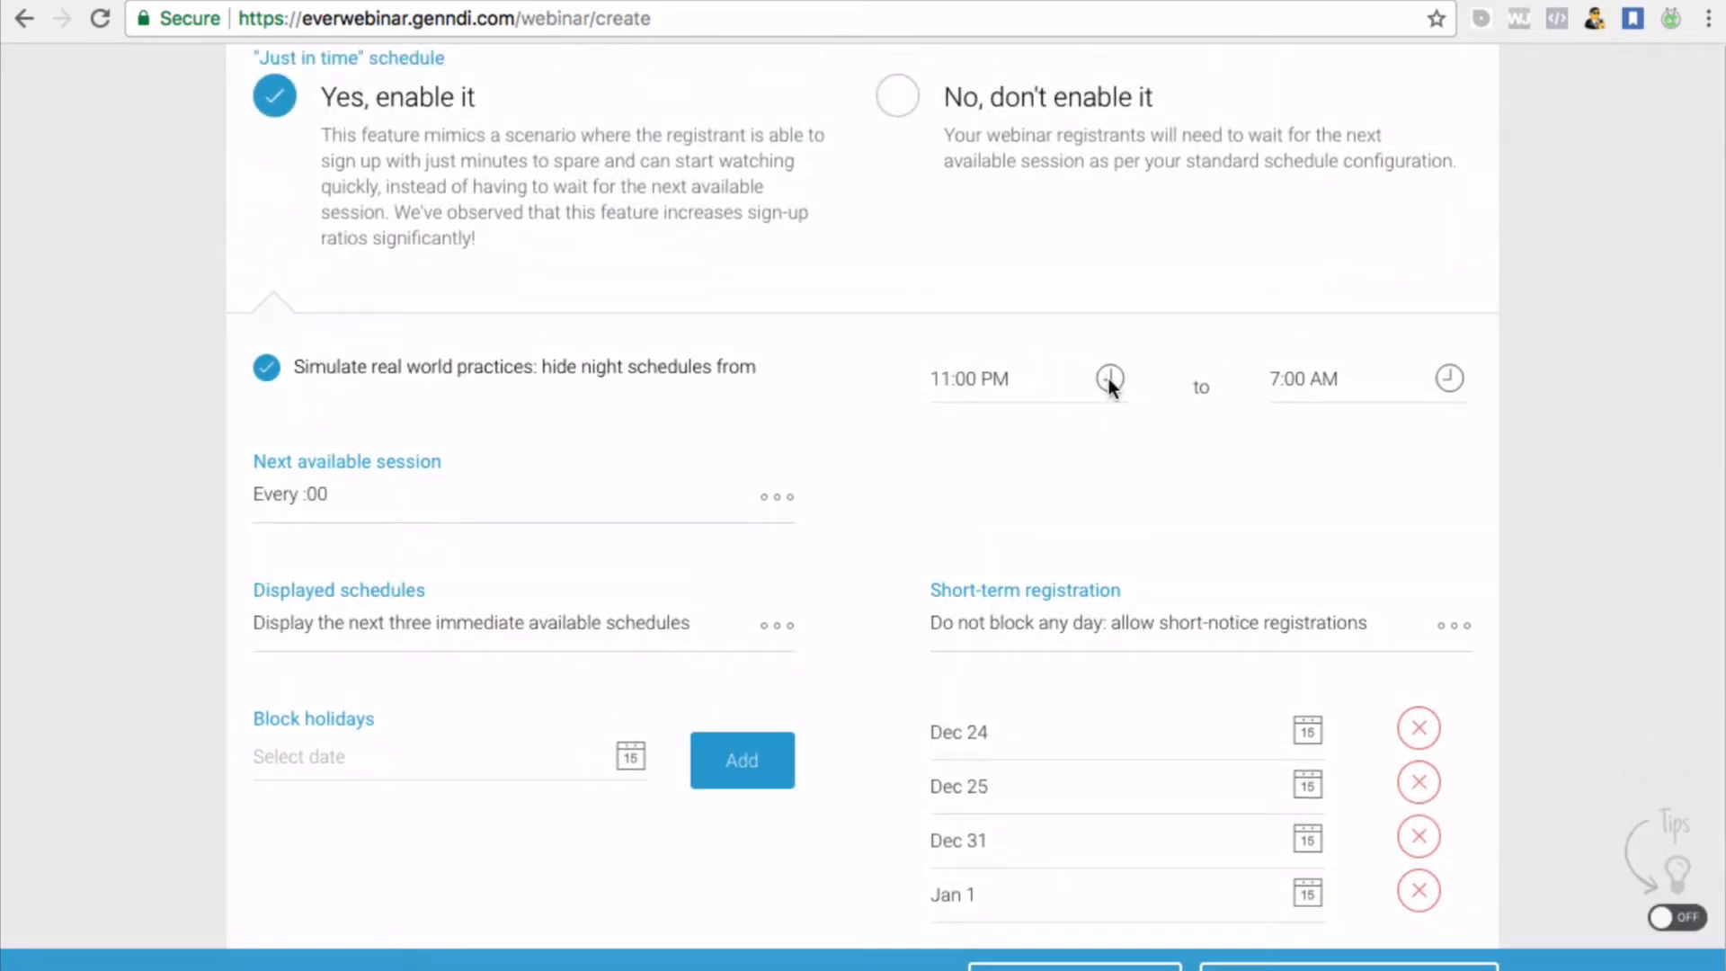
{"action": "scroll", "coordinate": [1109, 380], "scroll_direction": "down", "scroll_amount": 1}
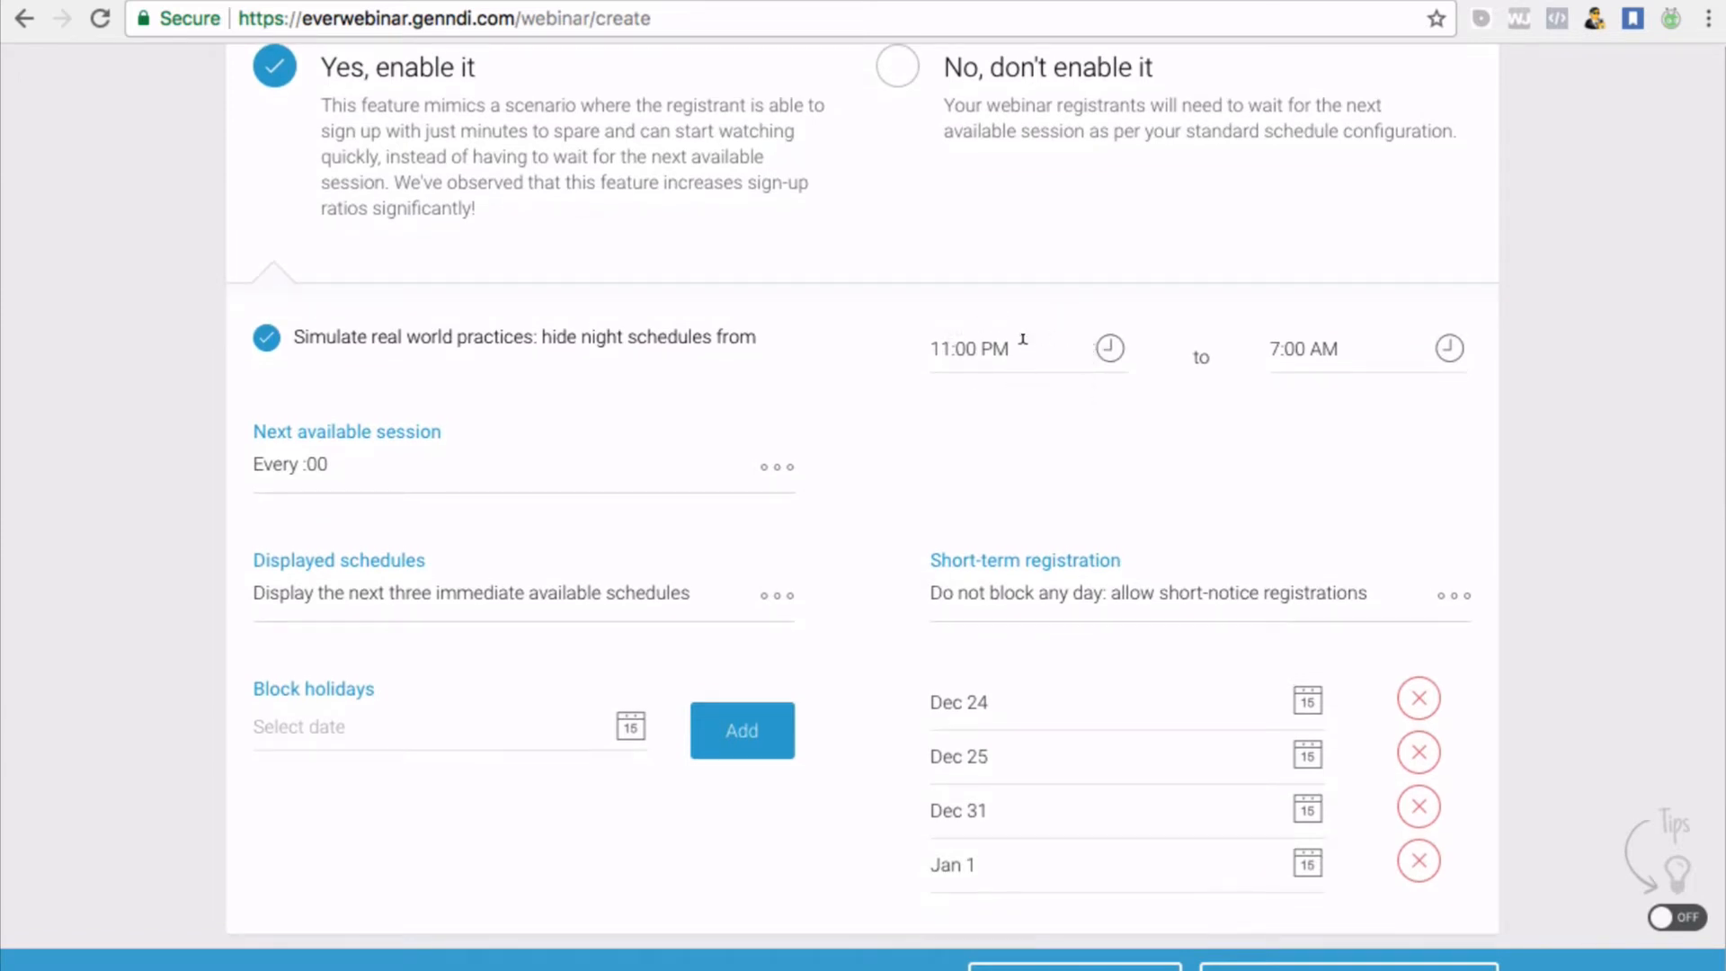
Adjust the night-hiding end time to 11:15 PM
{"action": "left_click", "coordinate": [1039, 346]}
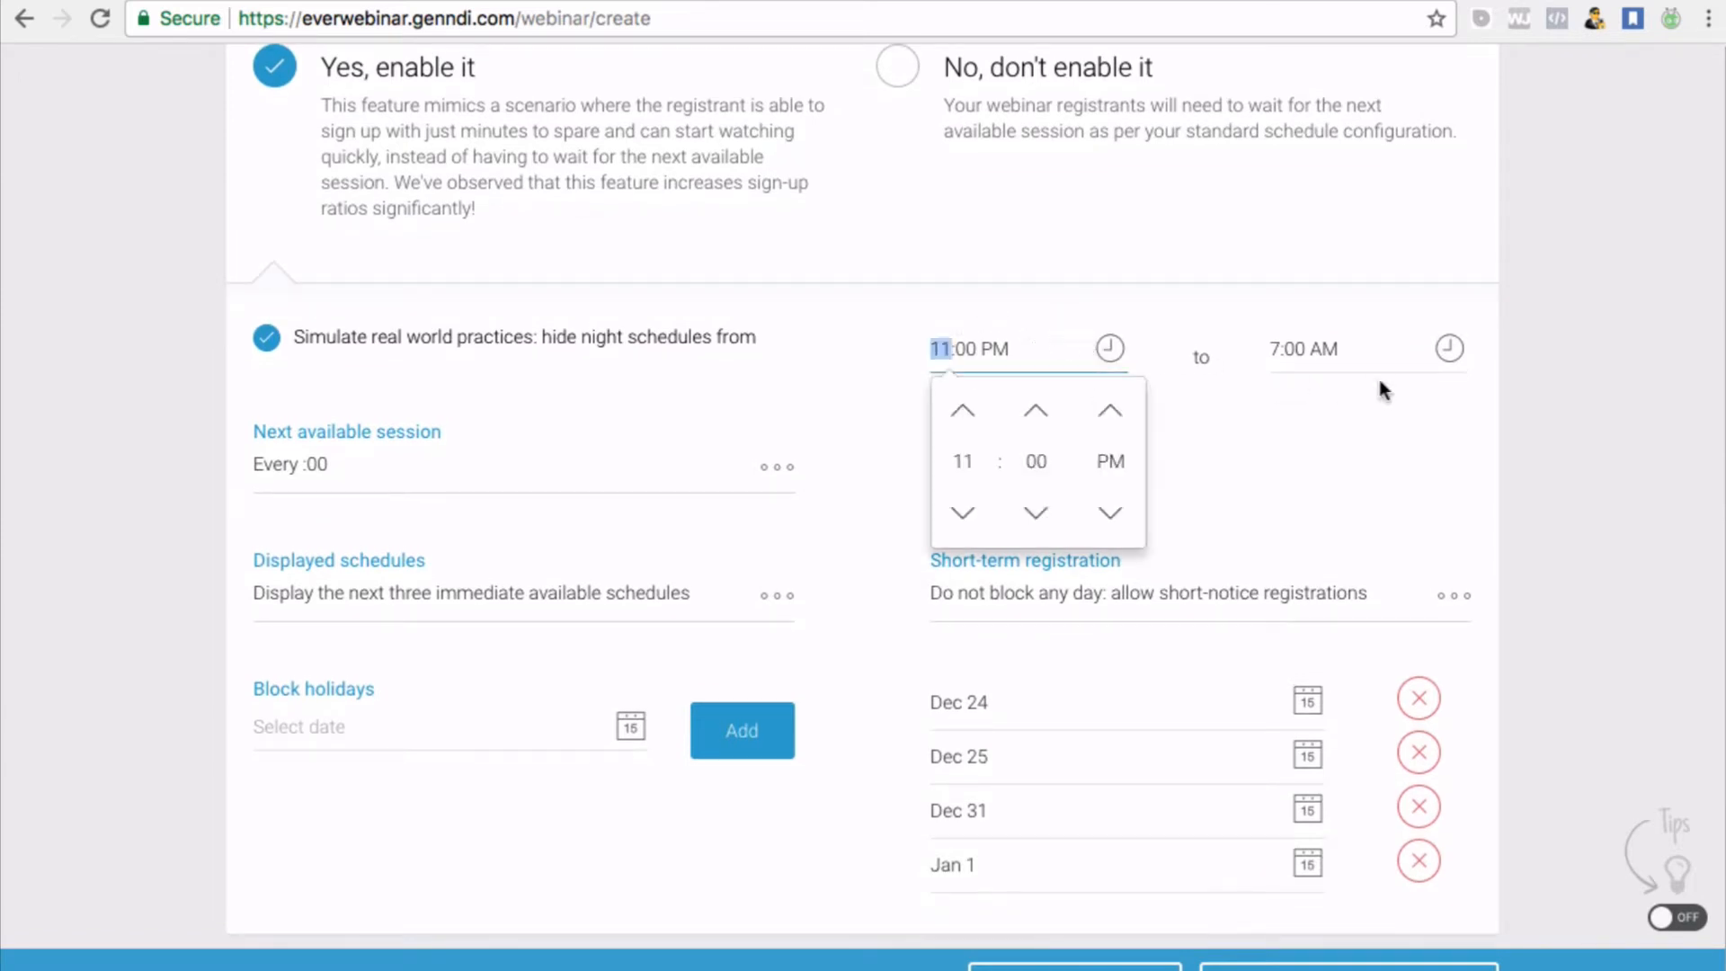
{"action": "left_click", "coordinate": [1311, 346]}
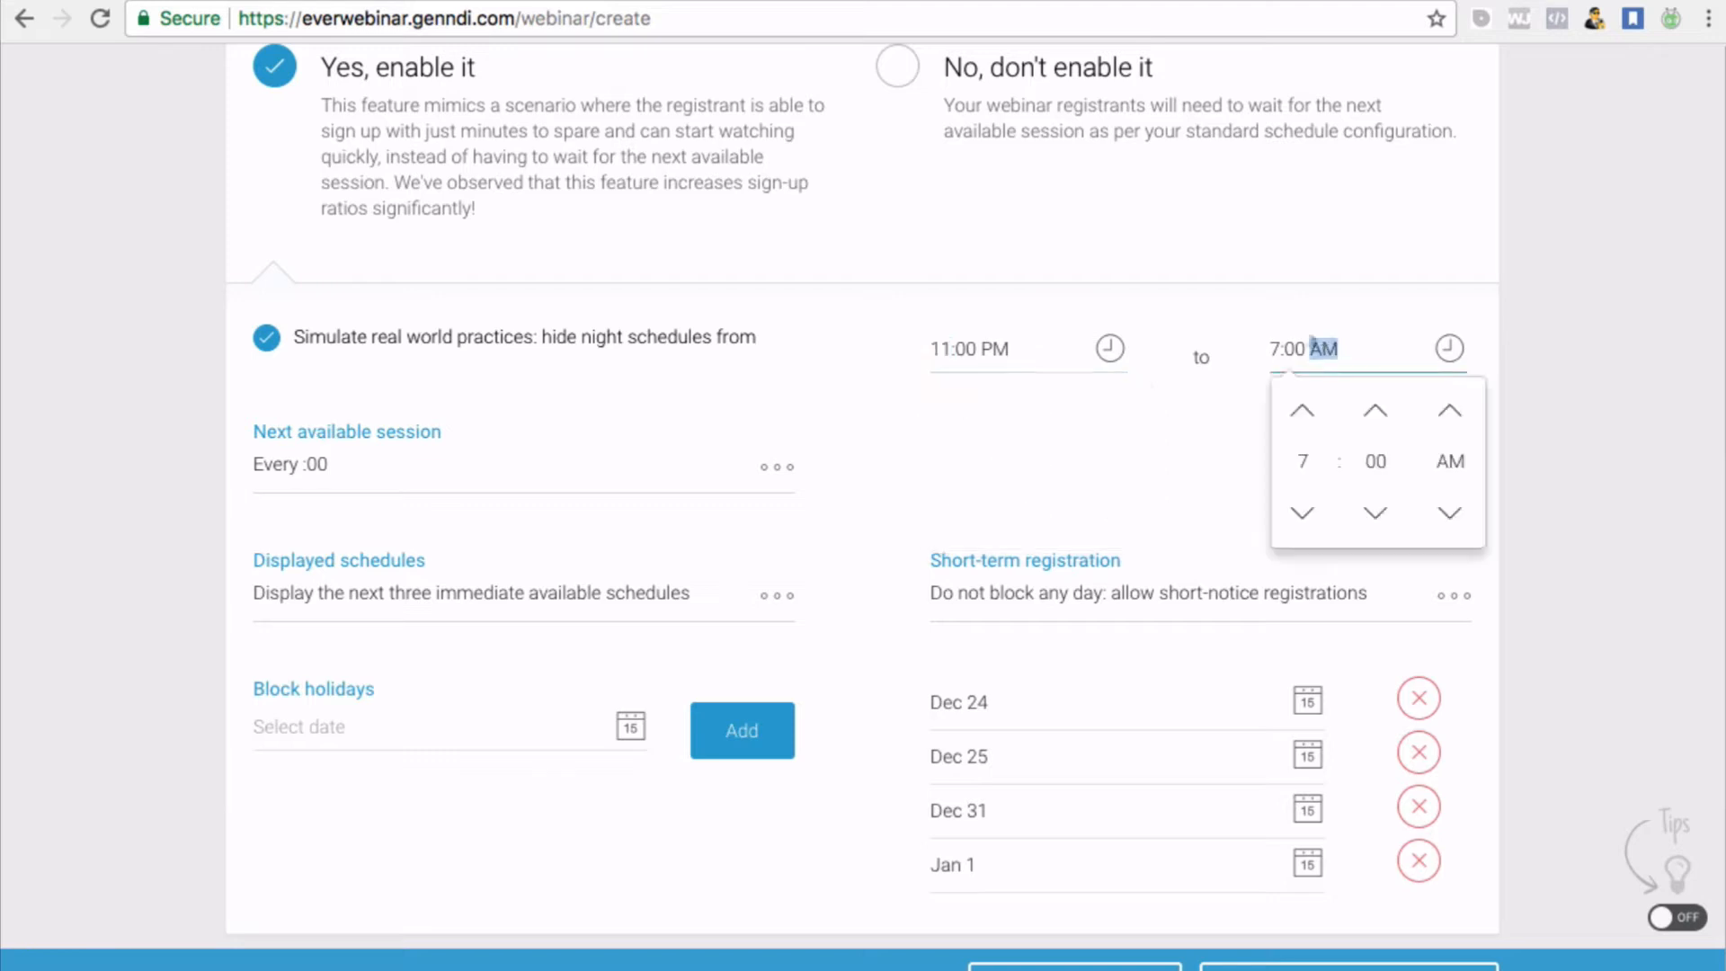
{"action": "left_click", "coordinate": [1304, 411]}
{"action": "left_click", "coordinate": [1304, 411]}
{"action": "left_click", "coordinate": [1304, 410]}
{"action": "left_click", "coordinate": [1304, 411]}
{"action": "left_click", "coordinate": [1304, 411]}
{"action": "left_click", "coordinate": [1304, 410]}
{"action": "left_click", "coordinate": [1304, 411]}
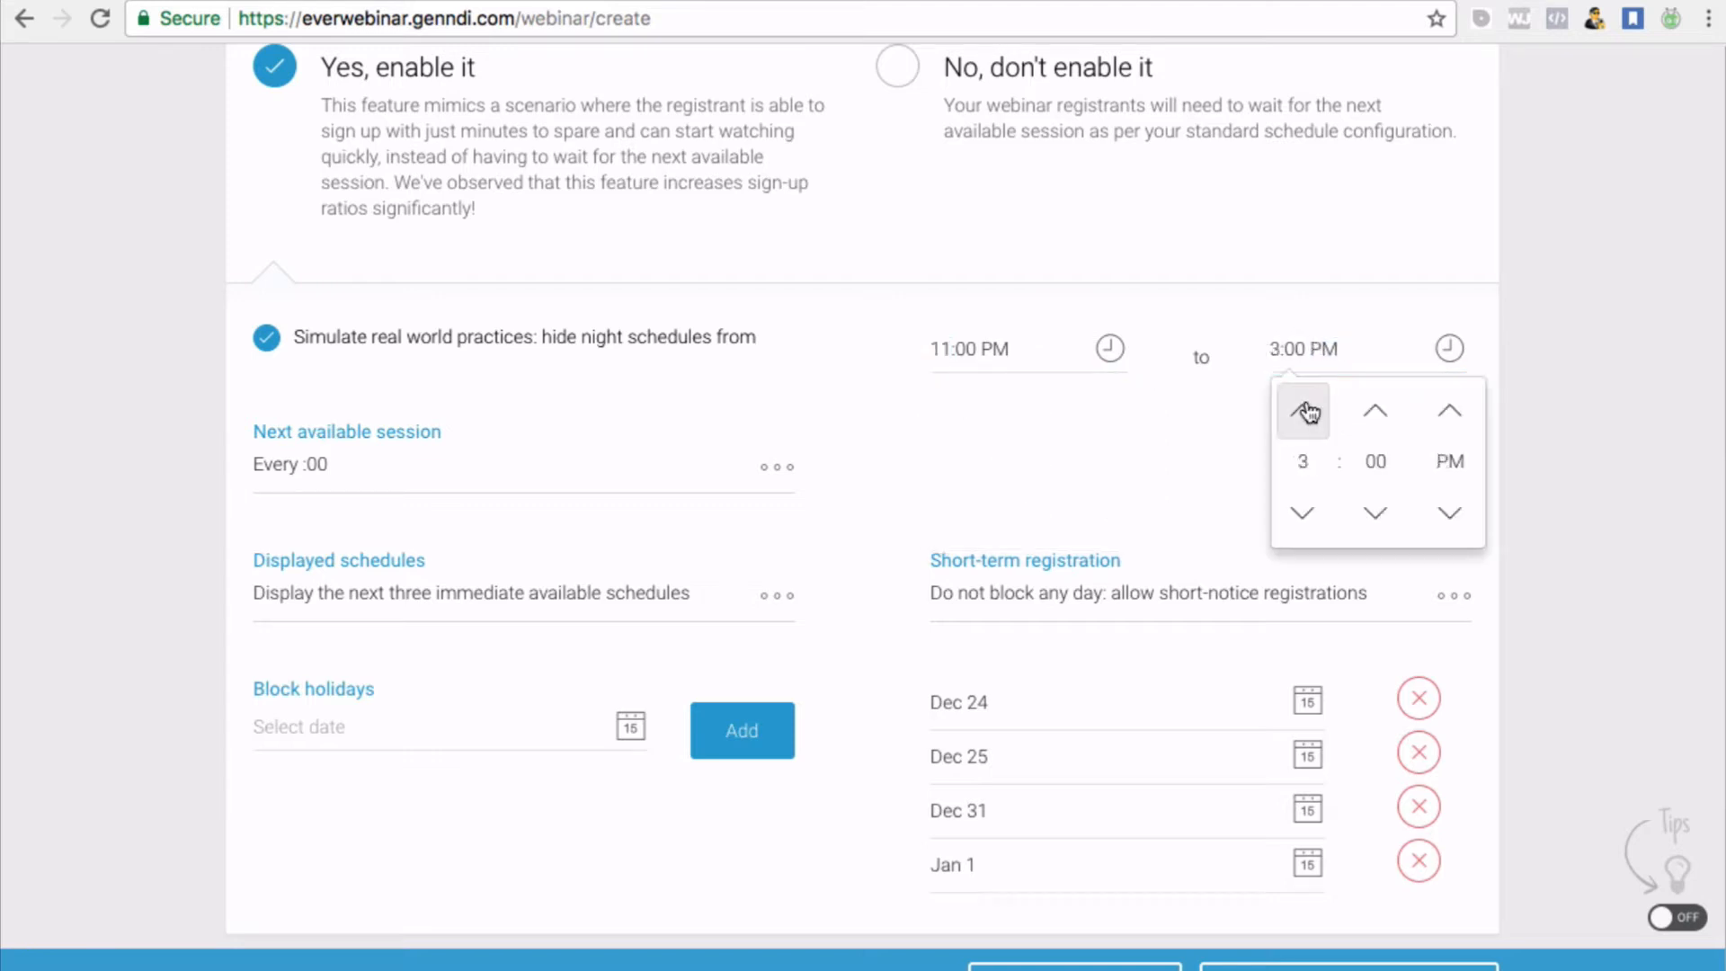
{"action": "left_click", "coordinate": [1306, 410]}
{"action": "left_click", "coordinate": [1306, 410]}
{"action": "left_click", "coordinate": [1306, 411]}
{"action": "left_click", "coordinate": [1302, 518]}
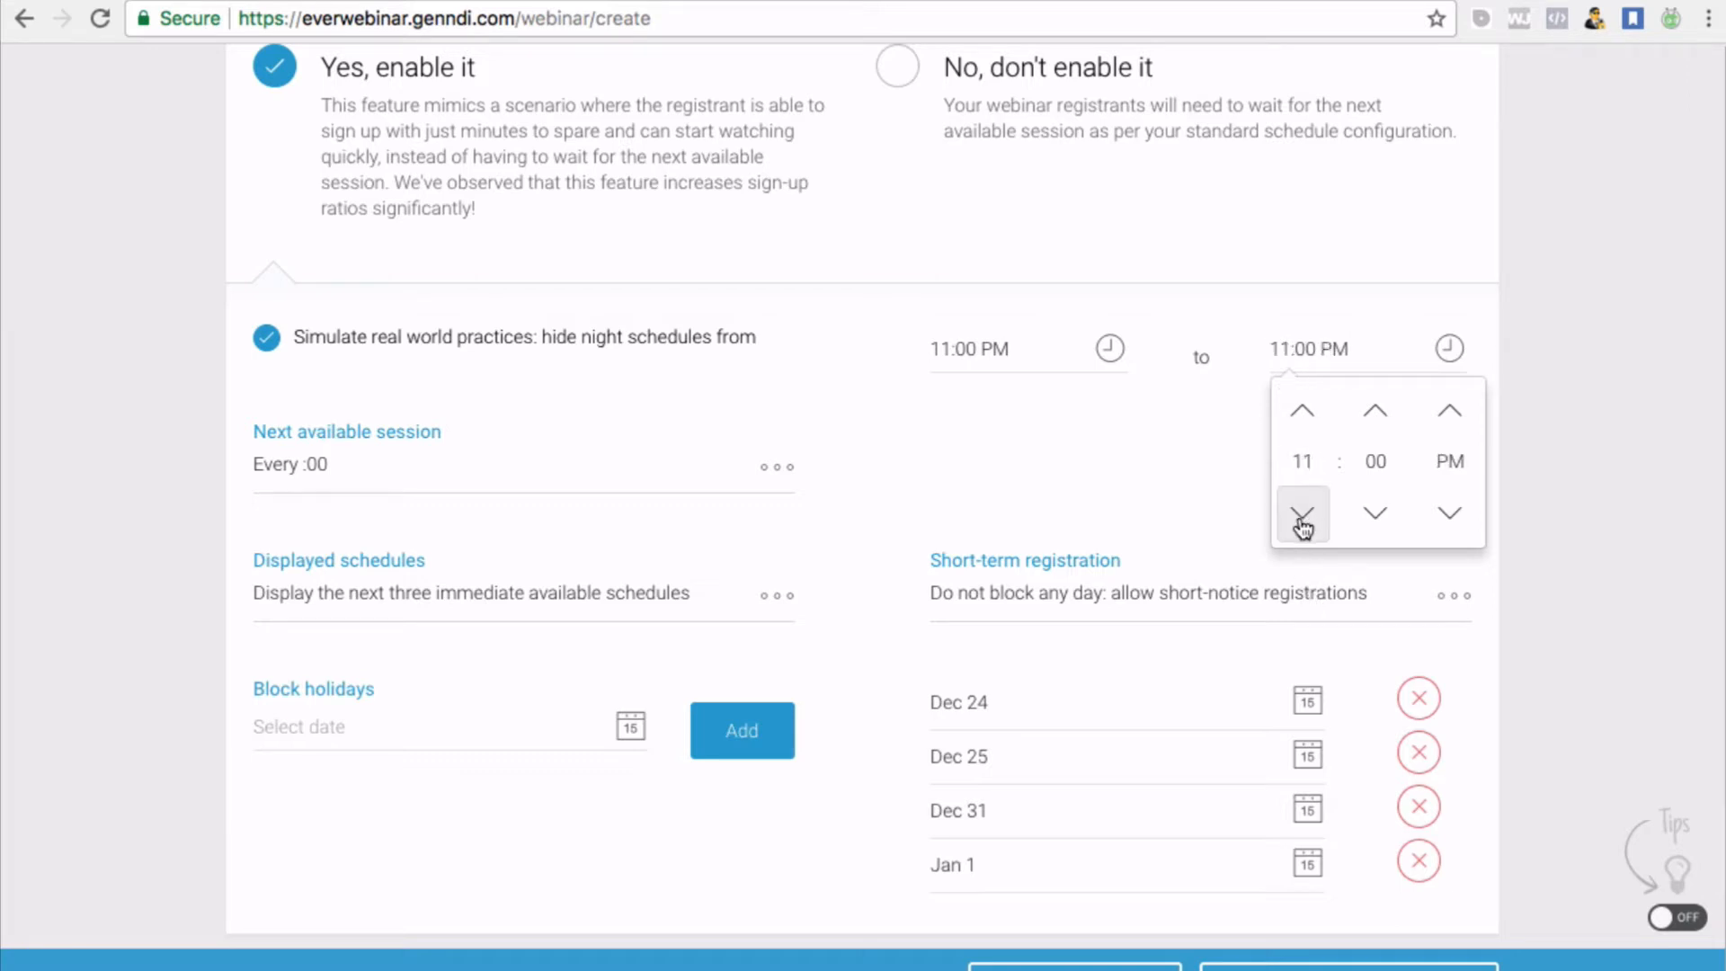
{"action": "left_click", "coordinate": [1321, 347]}
{"action": "left_click", "coordinate": [1334, 348]}
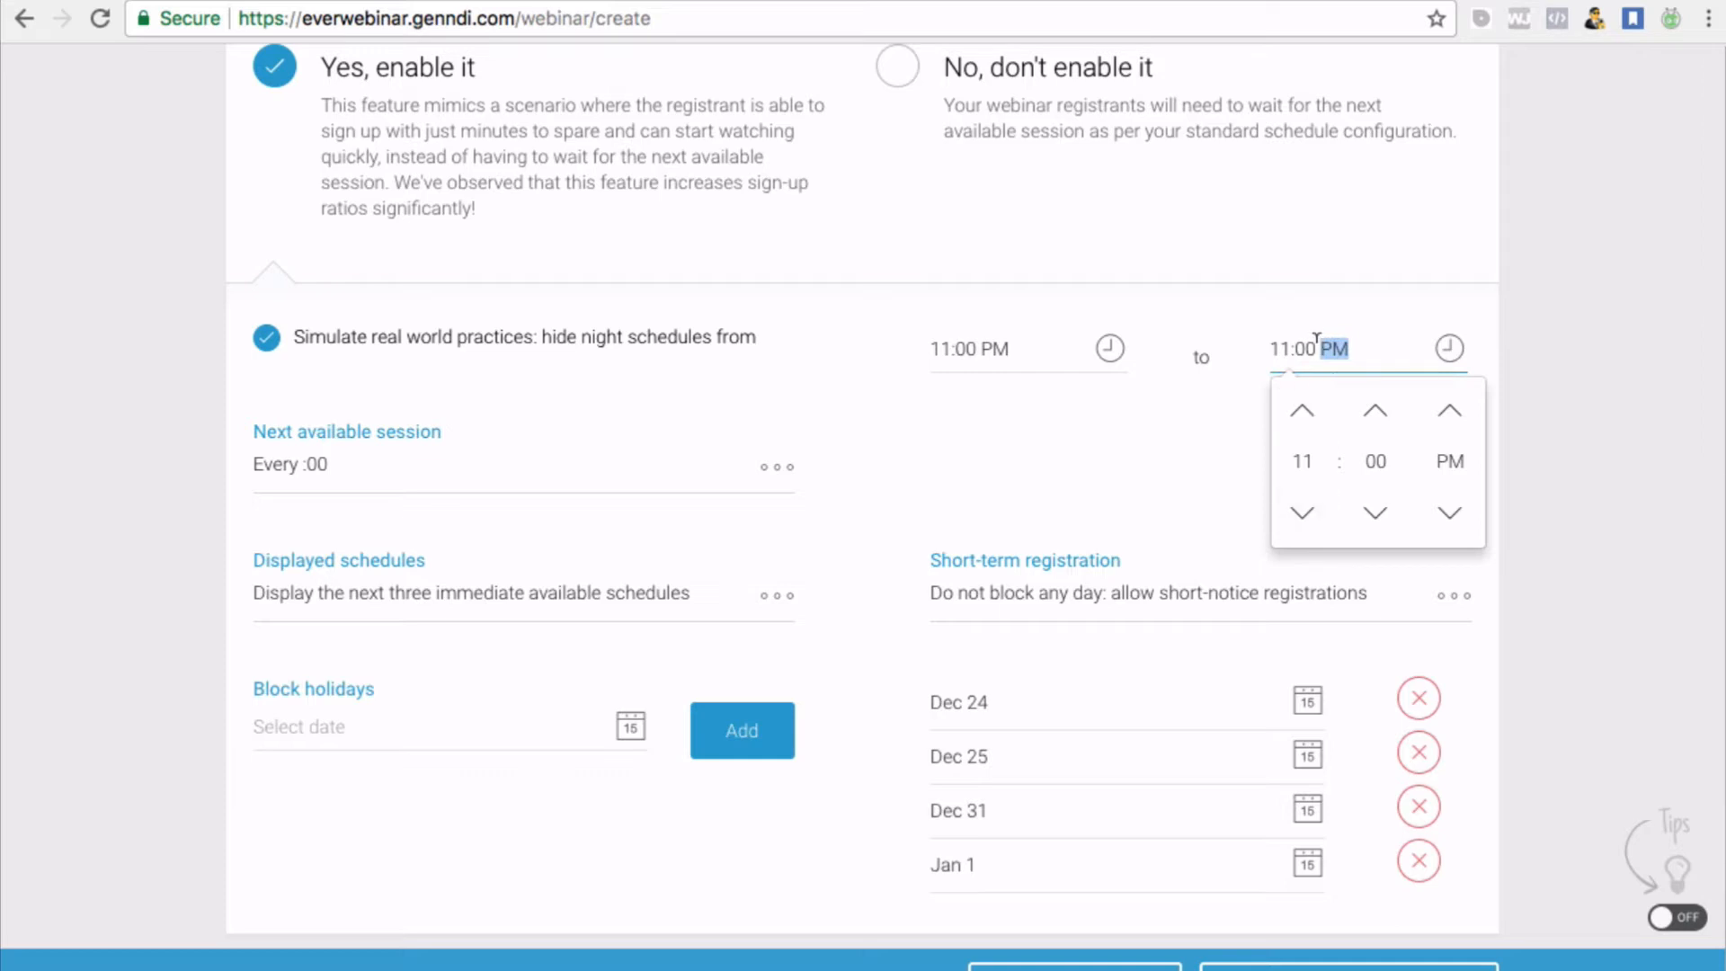
{"action": "left_click", "coordinate": [1314, 347]}
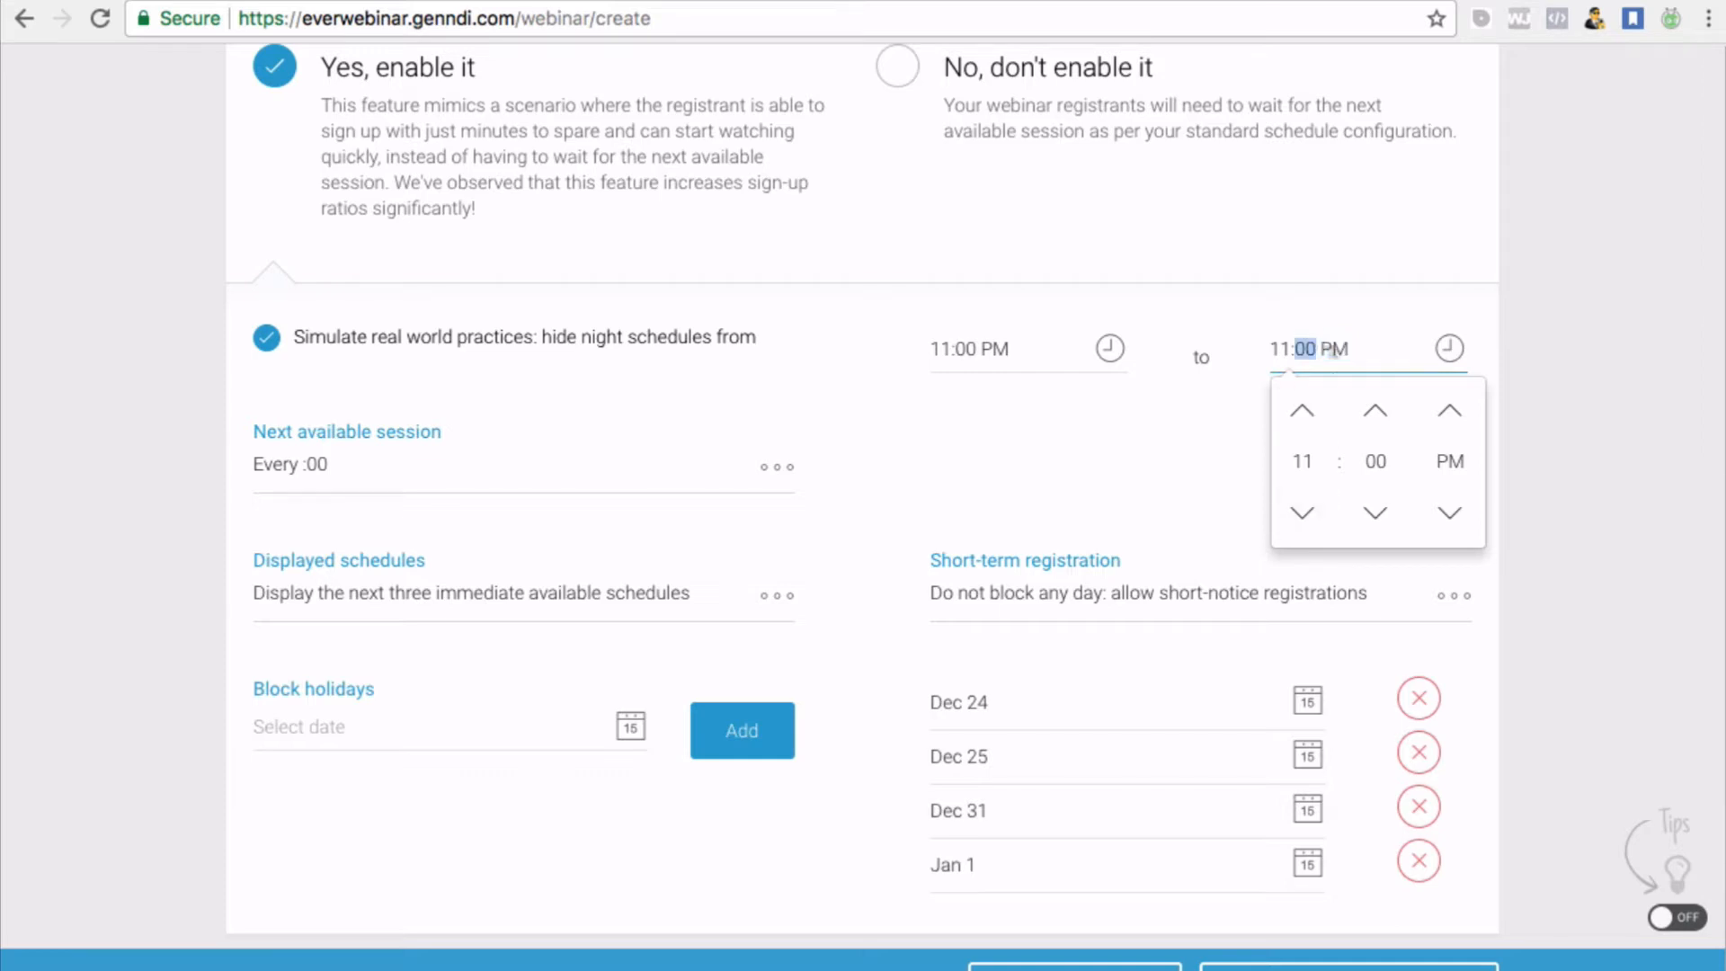
{"action": "left_click", "coordinate": [1375, 411]}
{"action": "left_click", "coordinate": [1479, 289]}
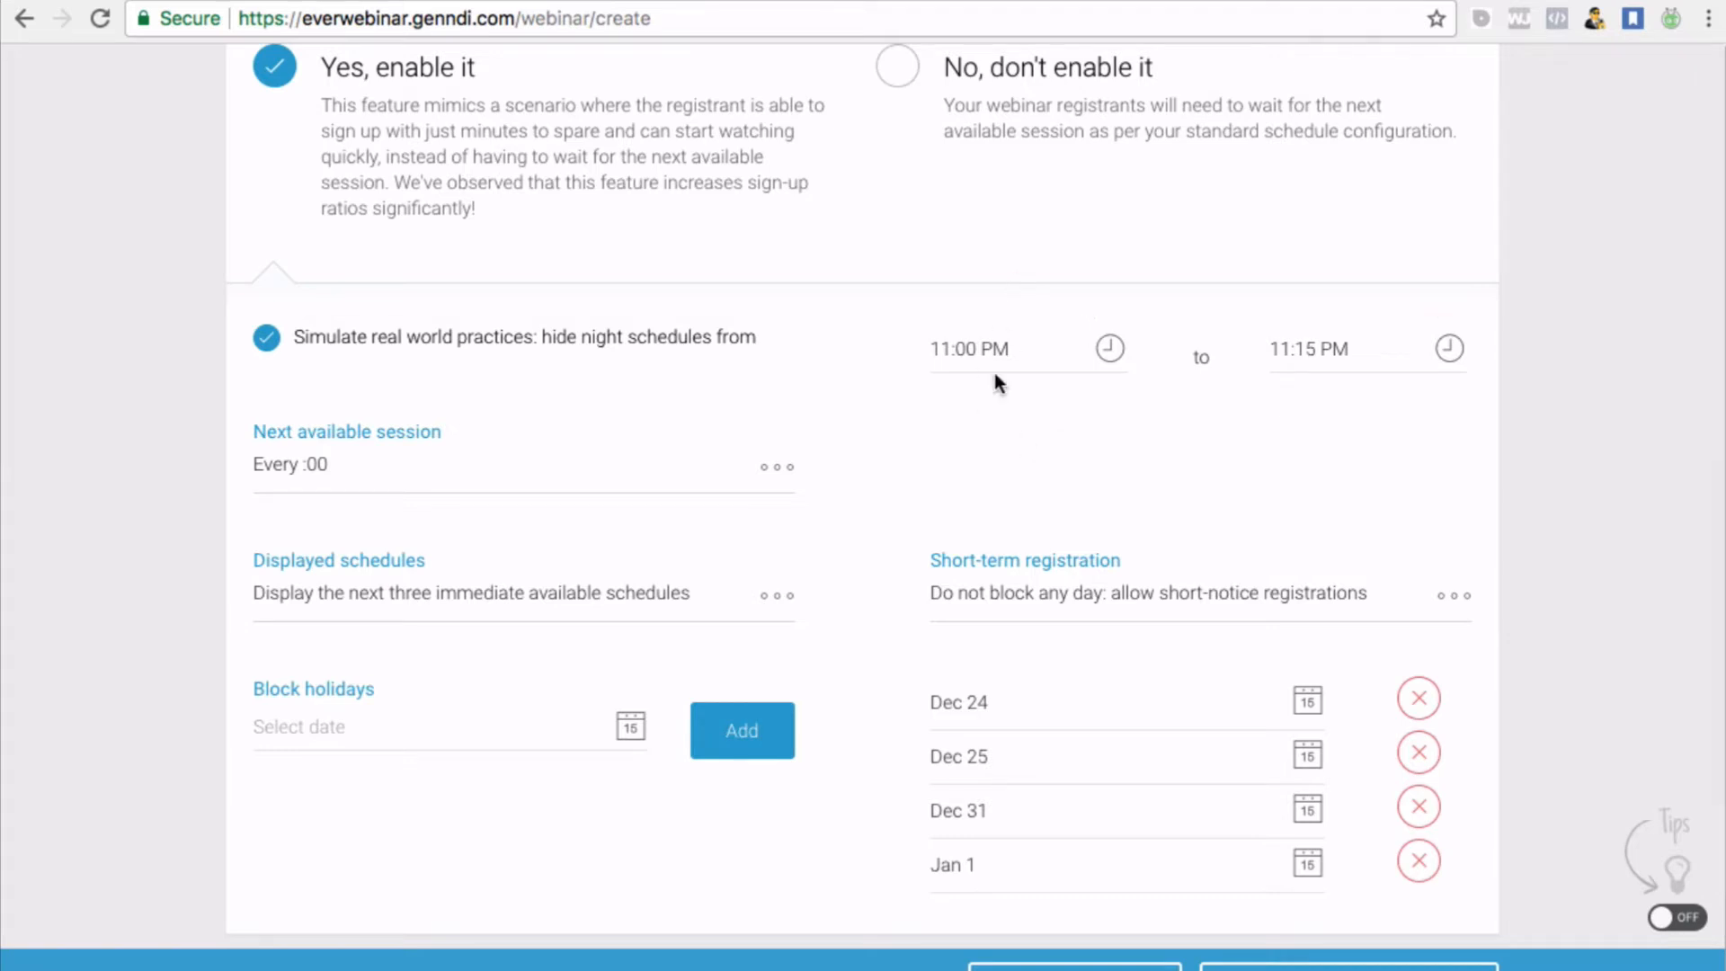
Set the night-hiding start to 11:15 PM and the end time to 11:30 PM
{"action": "left_click", "coordinate": [970, 346]}
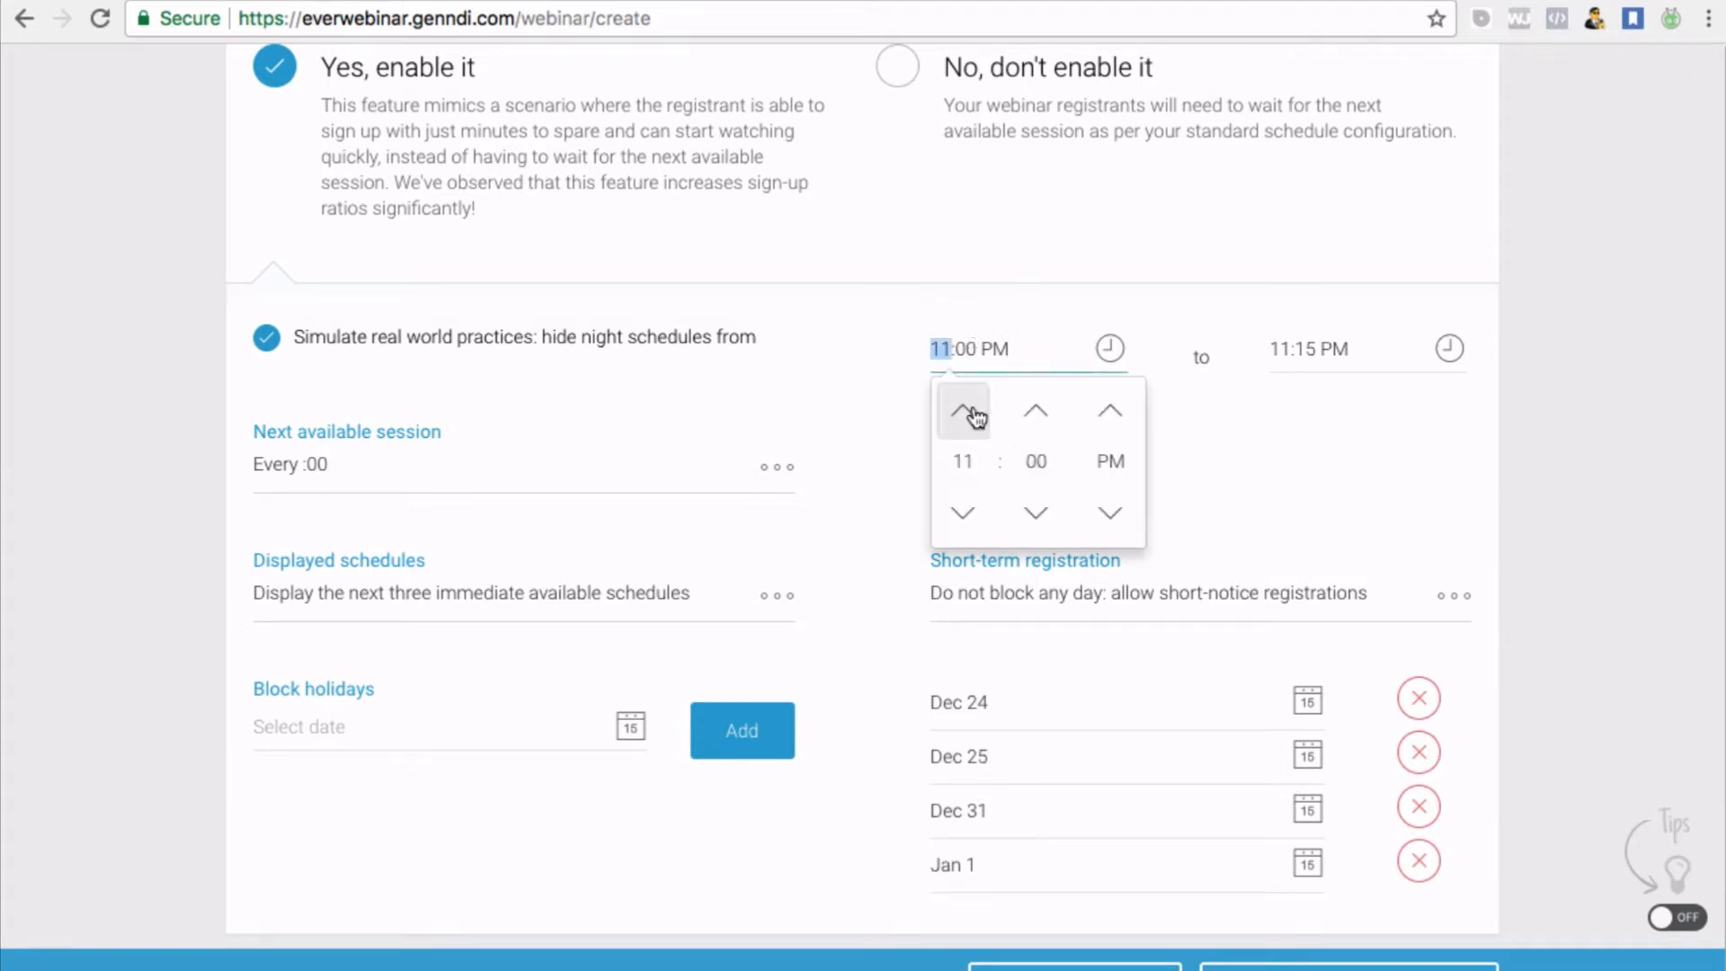
{"action": "left_click", "coordinate": [1035, 410]}
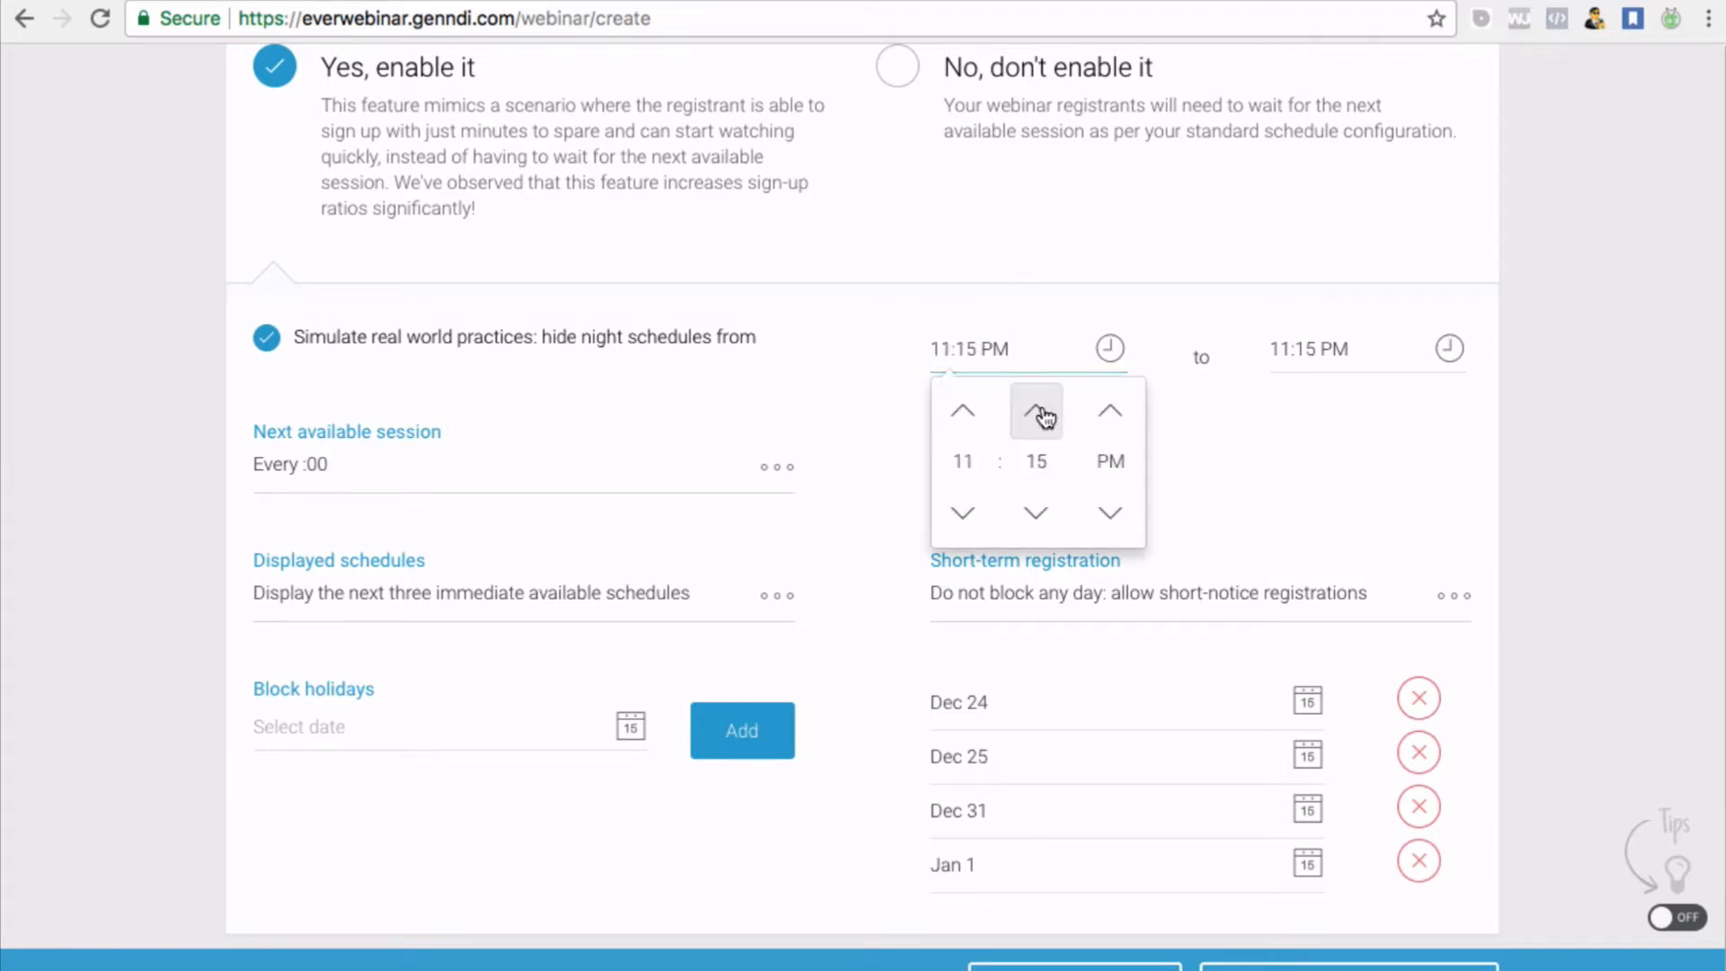
{"action": "left_click", "coordinate": [1322, 345]}
{"action": "left_click", "coordinate": [1375, 412]}
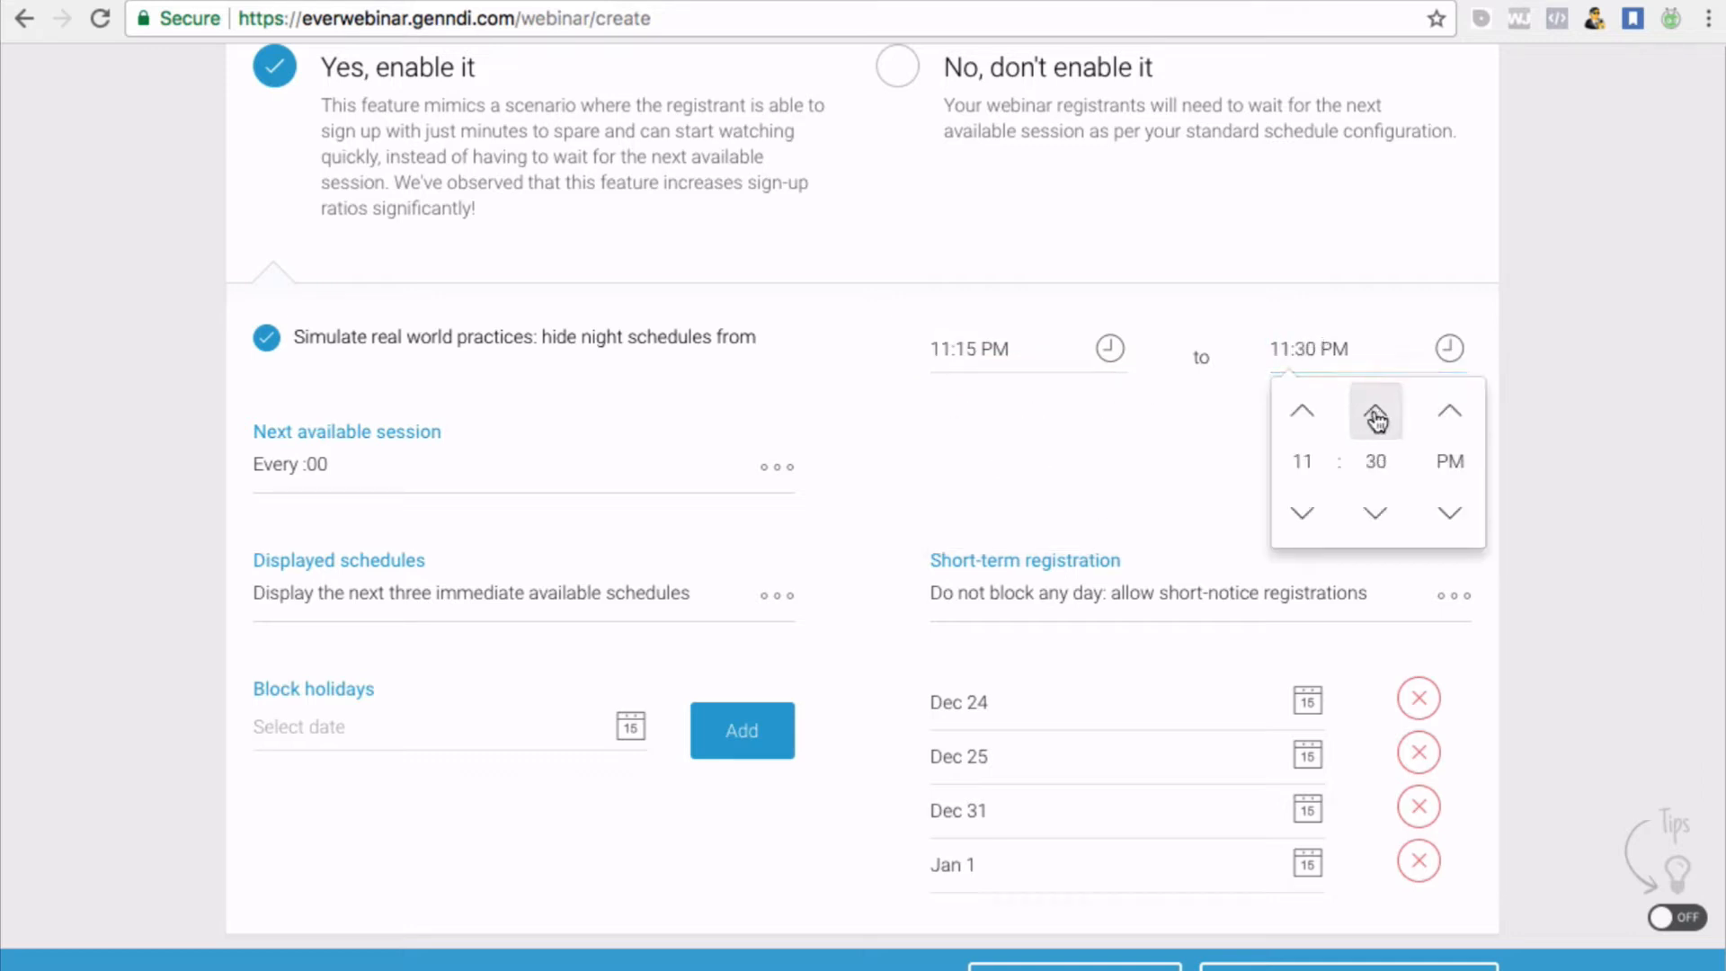
{"action": "left_click", "coordinate": [1173, 454]}
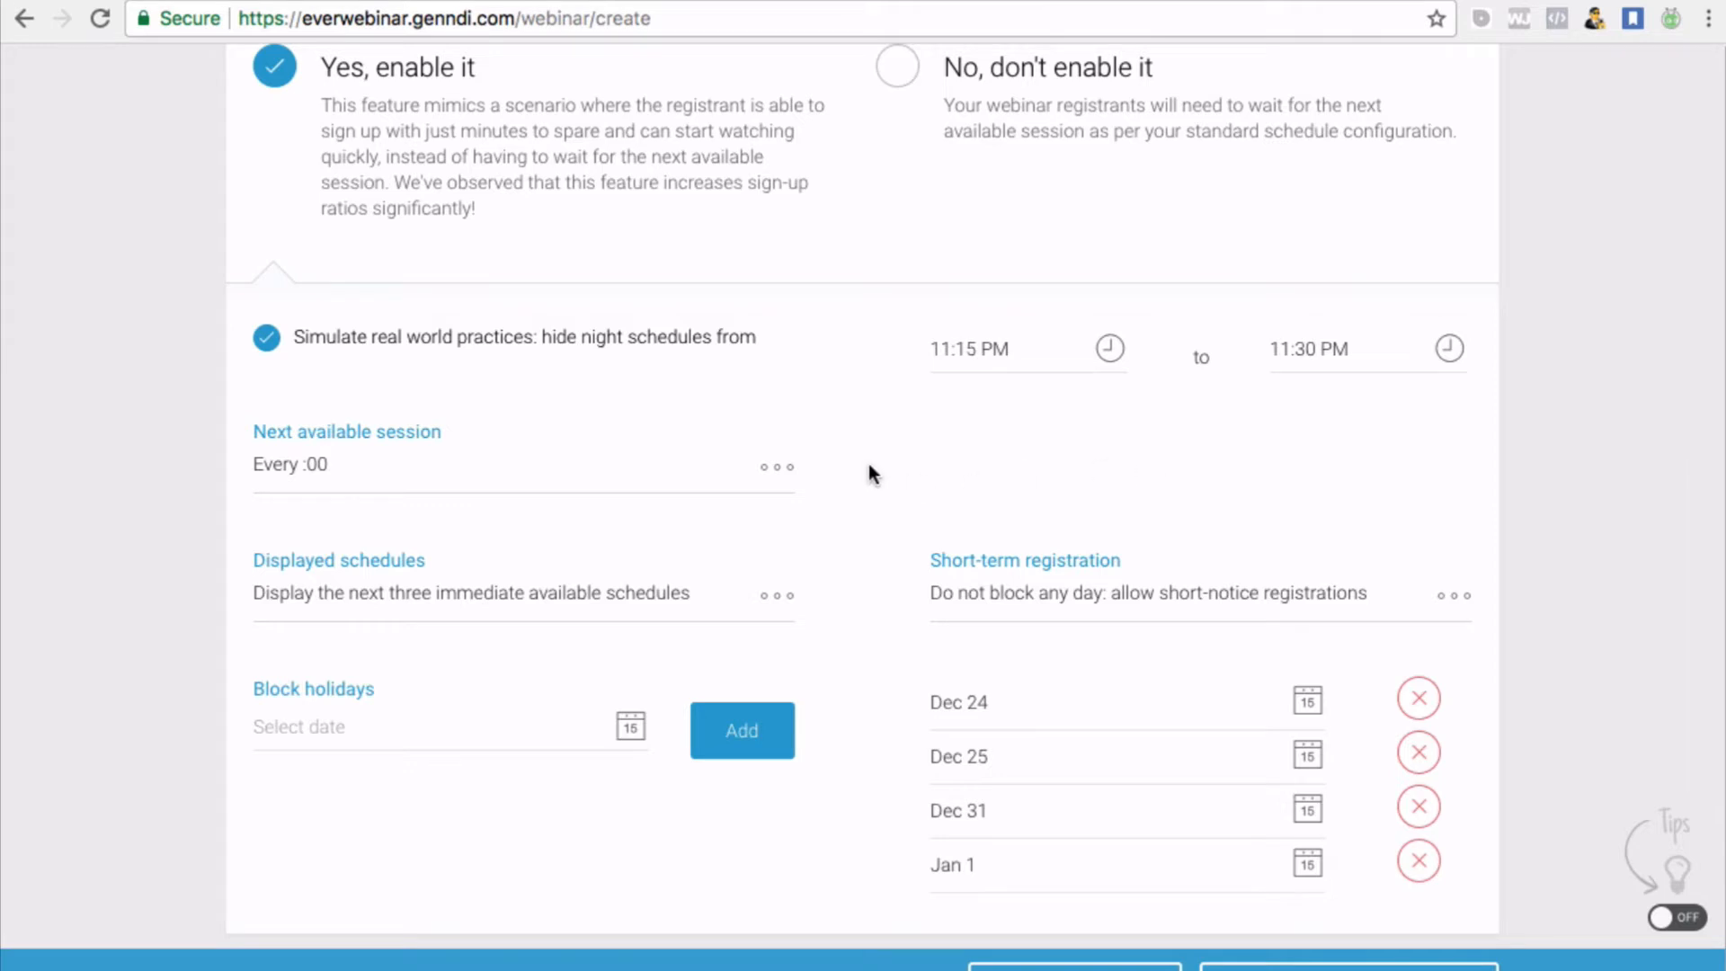
{"action": "scroll", "coordinate": [870, 474], "scroll_direction": "down", "scroll_amount": 2}
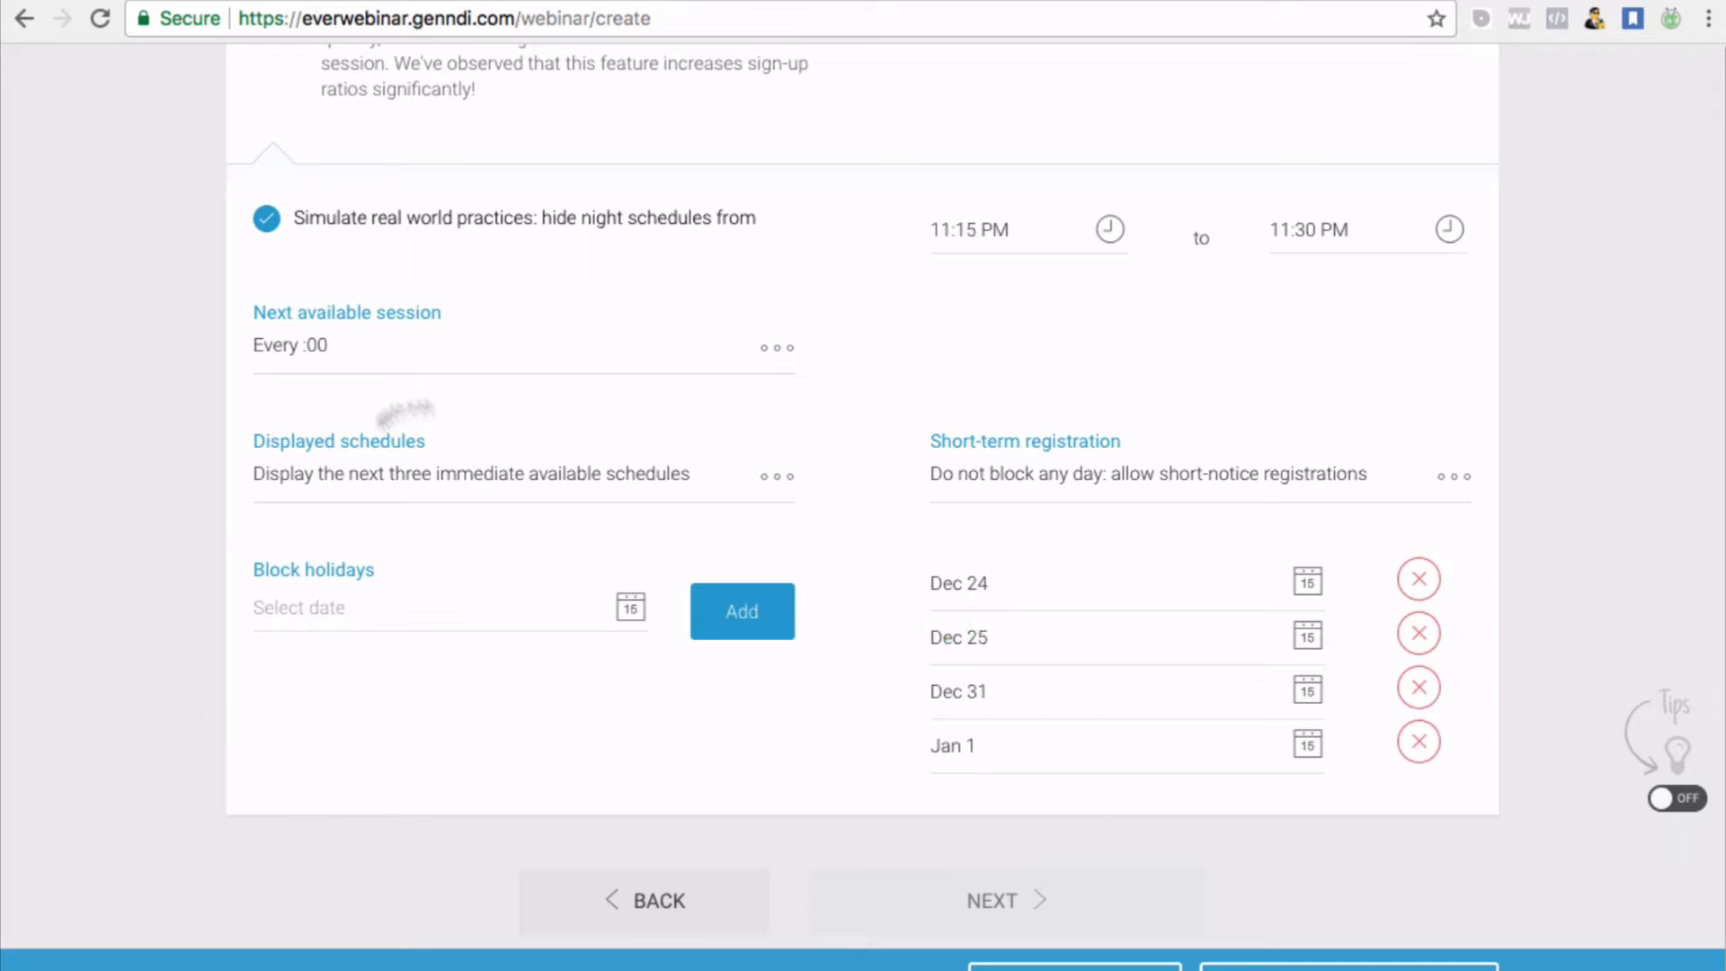
{"action": "scroll", "coordinate": [967, 428], "scroll_direction": "down", "scroll_amount": 1}
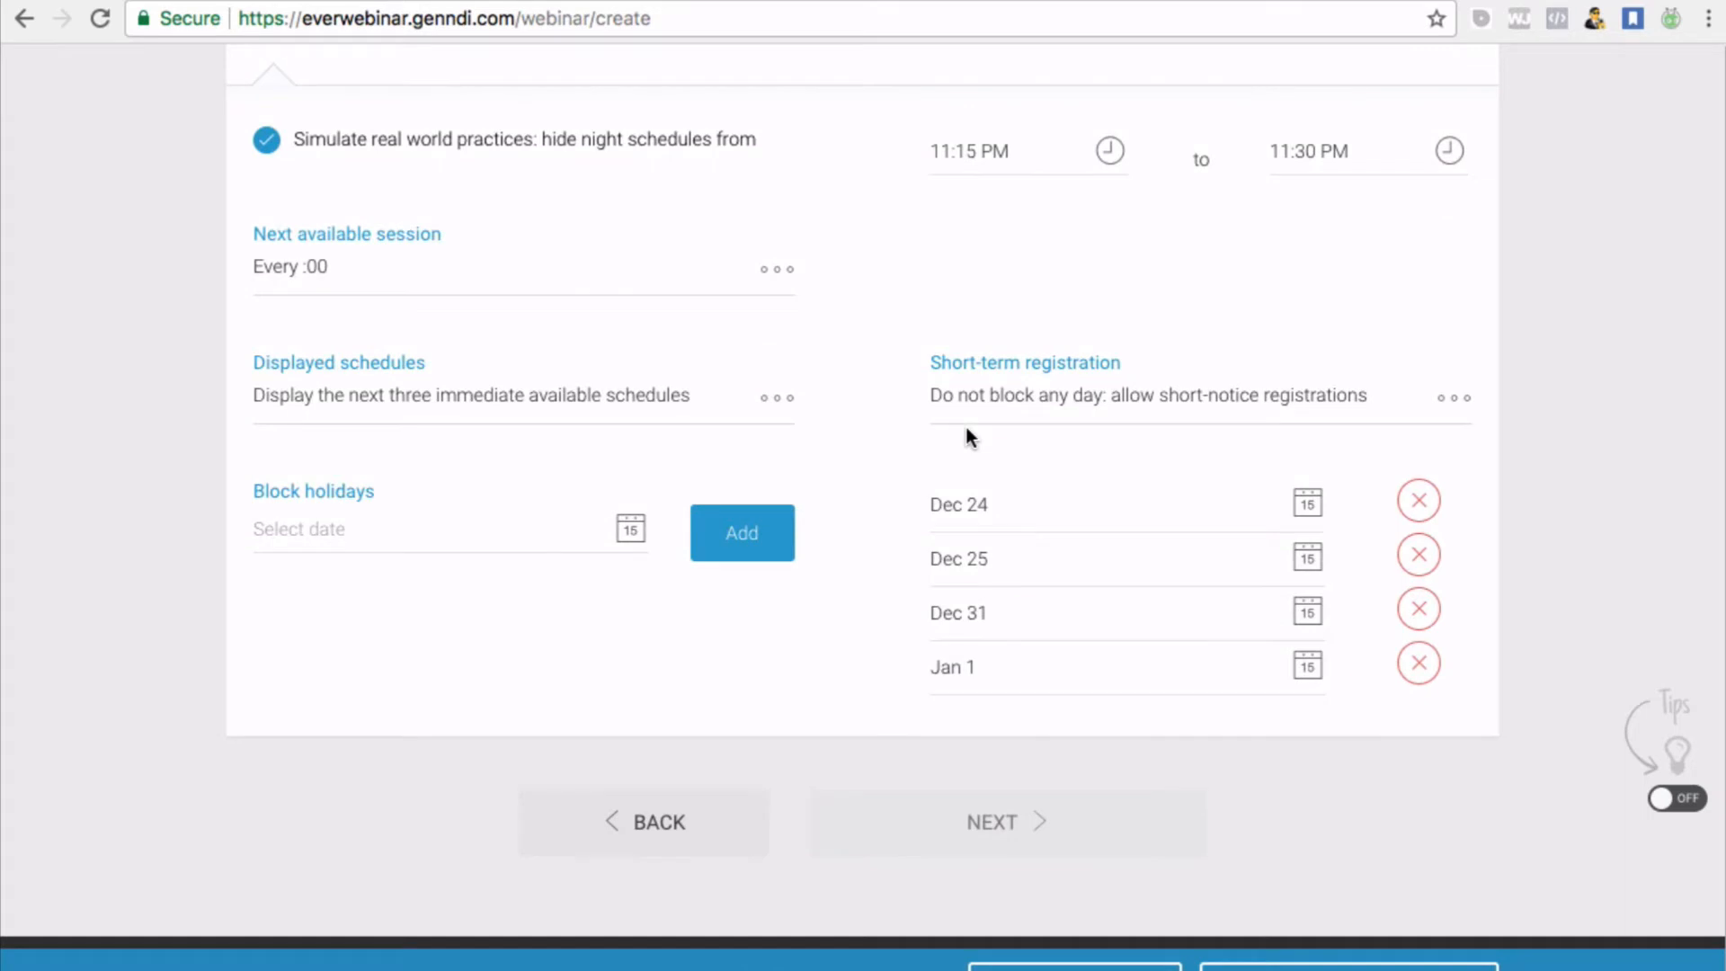
{"action": "scroll", "coordinate": [967, 427], "scroll_direction": "down", "scroll_amount": 1}
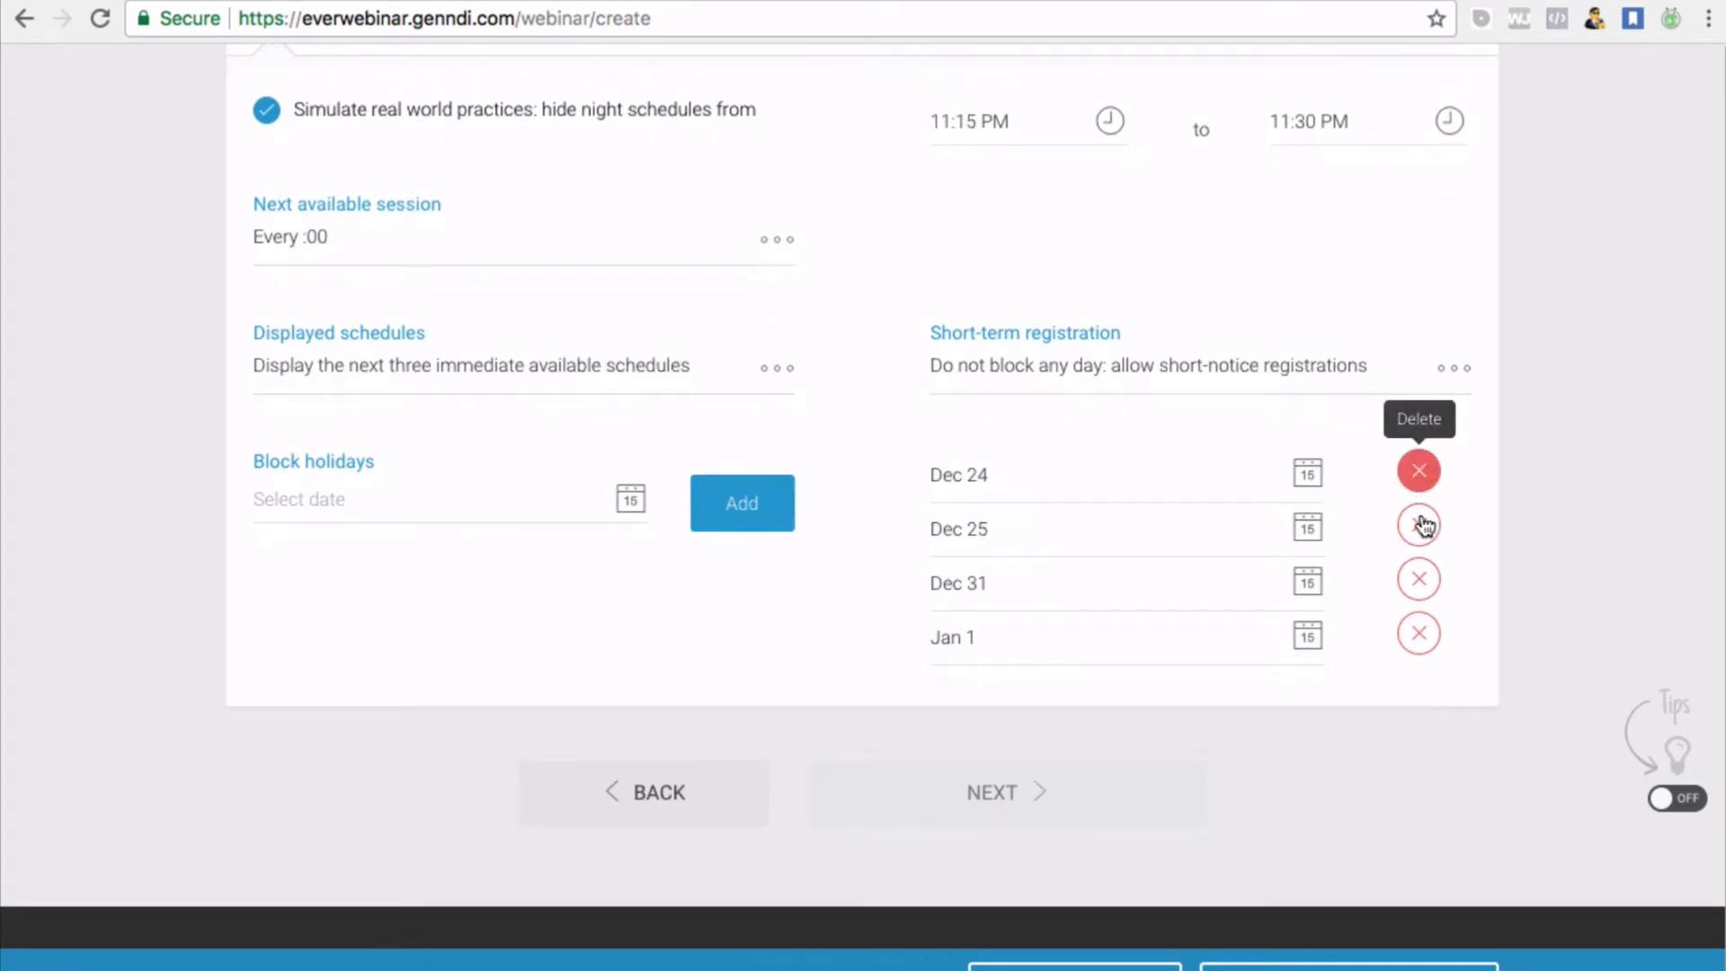
Delete the Dec 31 and Dec 24 entries under Block holidays
{"action": "left_click", "coordinate": [1420, 581]}
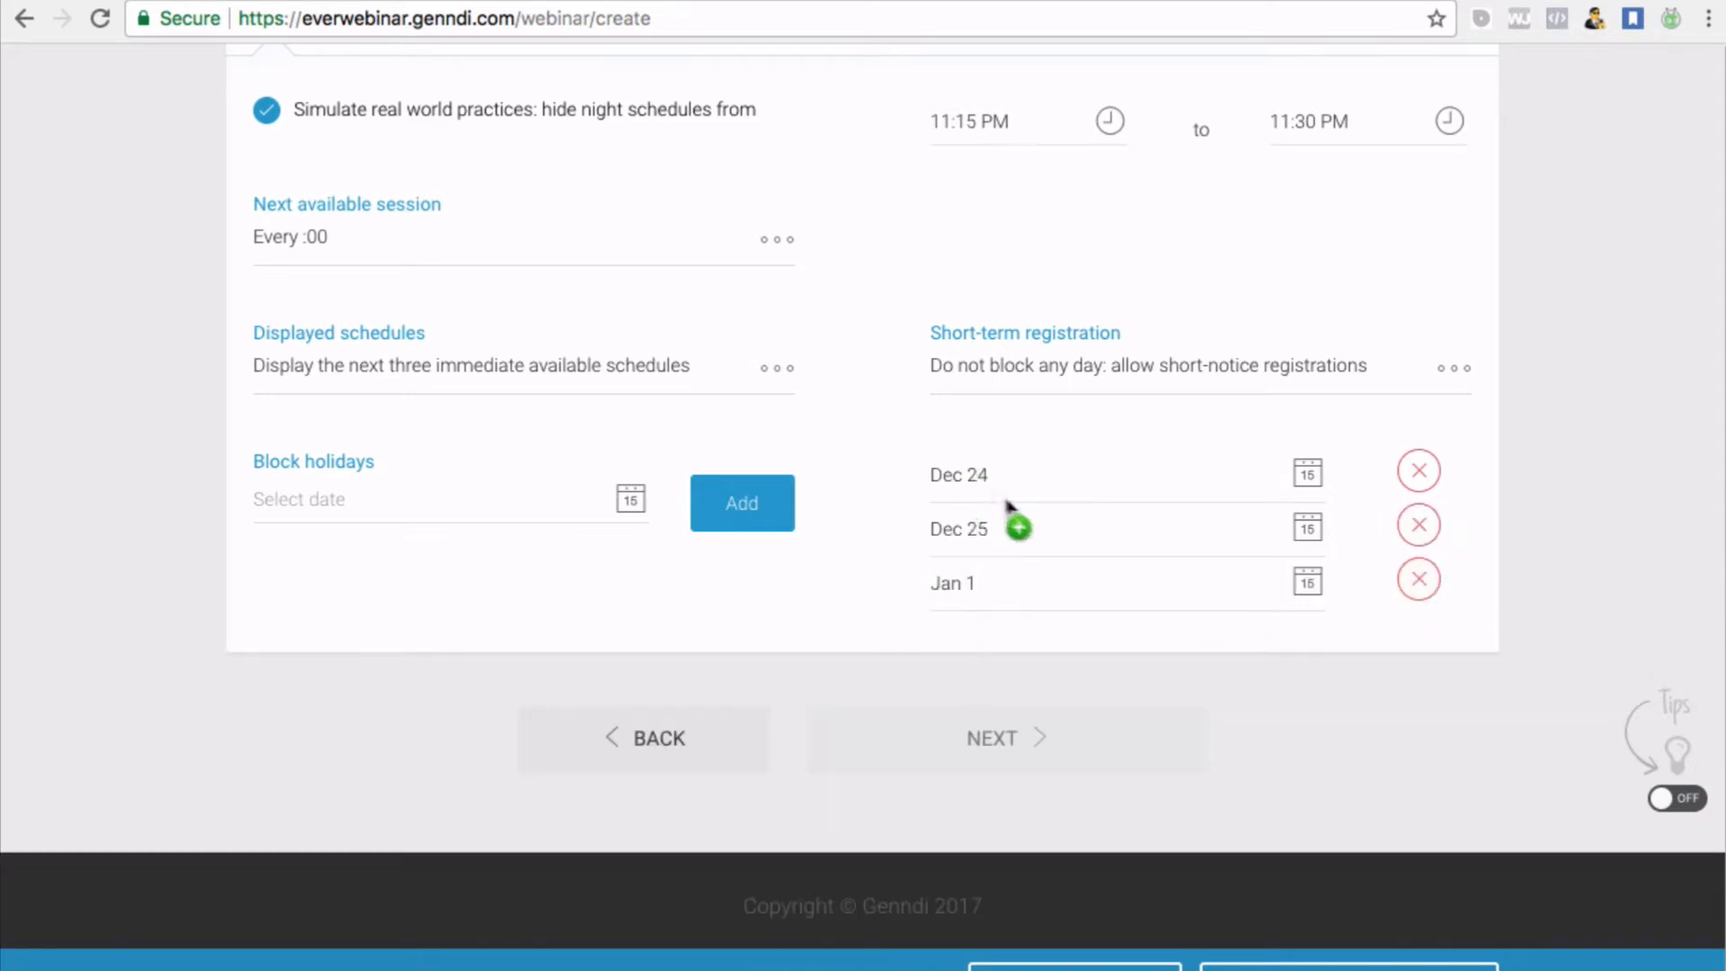
{"action": "left_click", "coordinate": [1415, 475]}
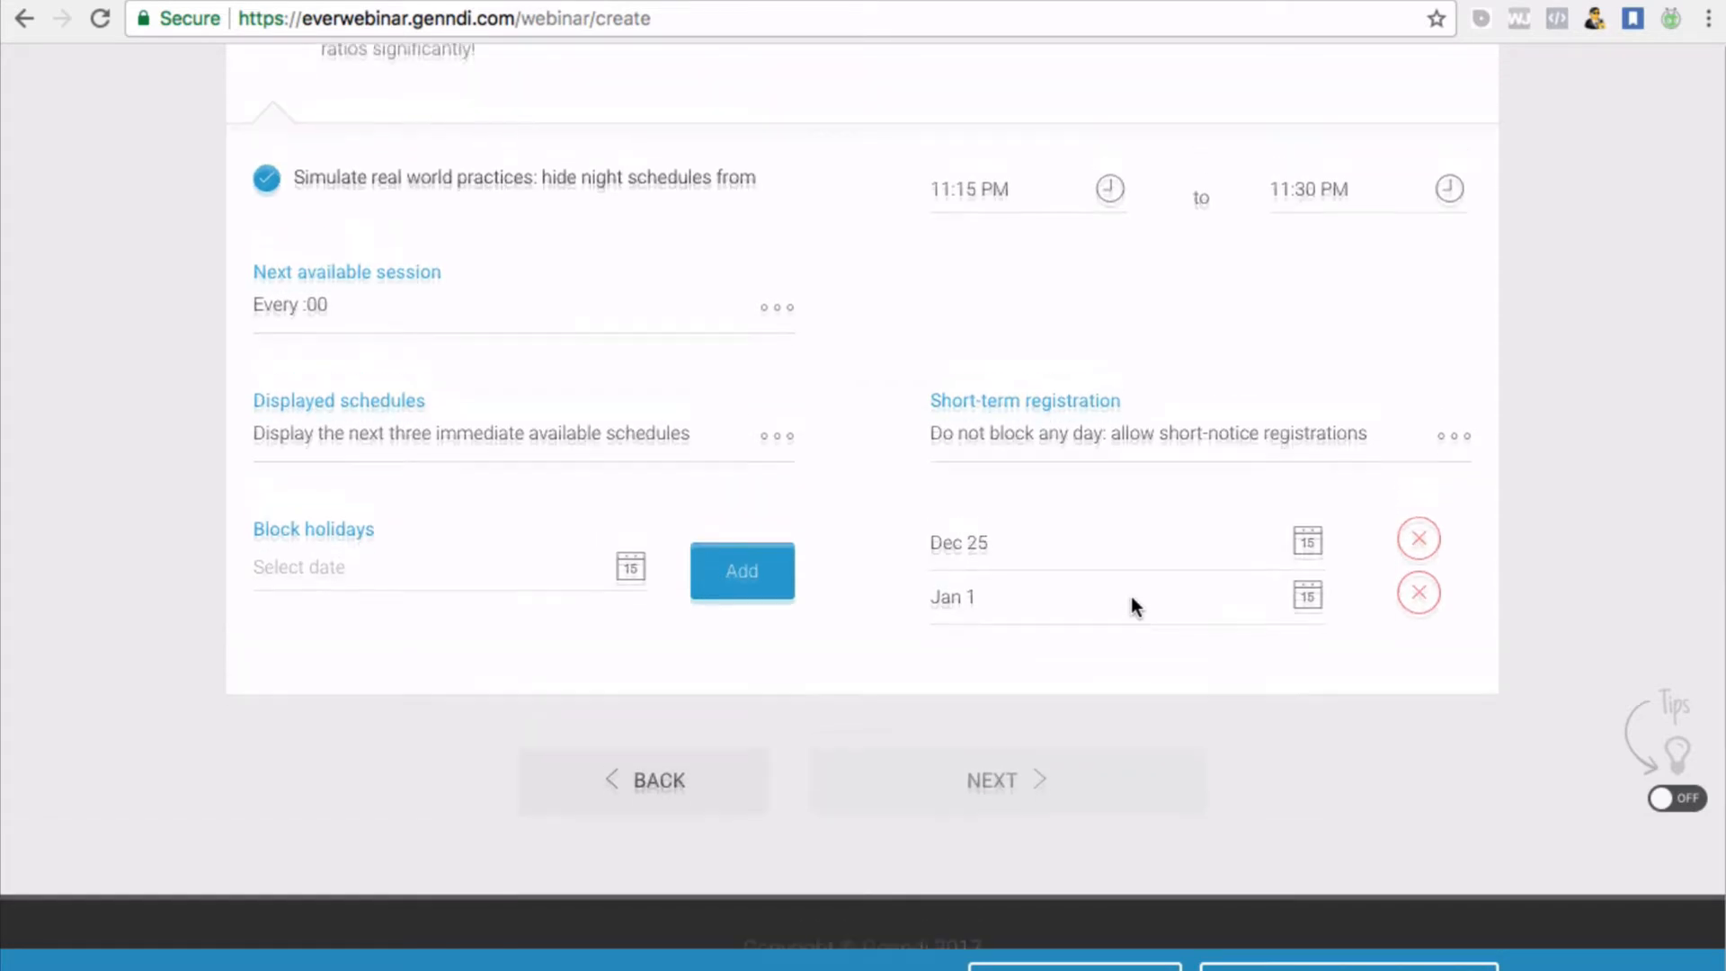
{"action": "scroll", "coordinate": [1131, 605], "scroll_direction": "up", "scroll_amount": 1}
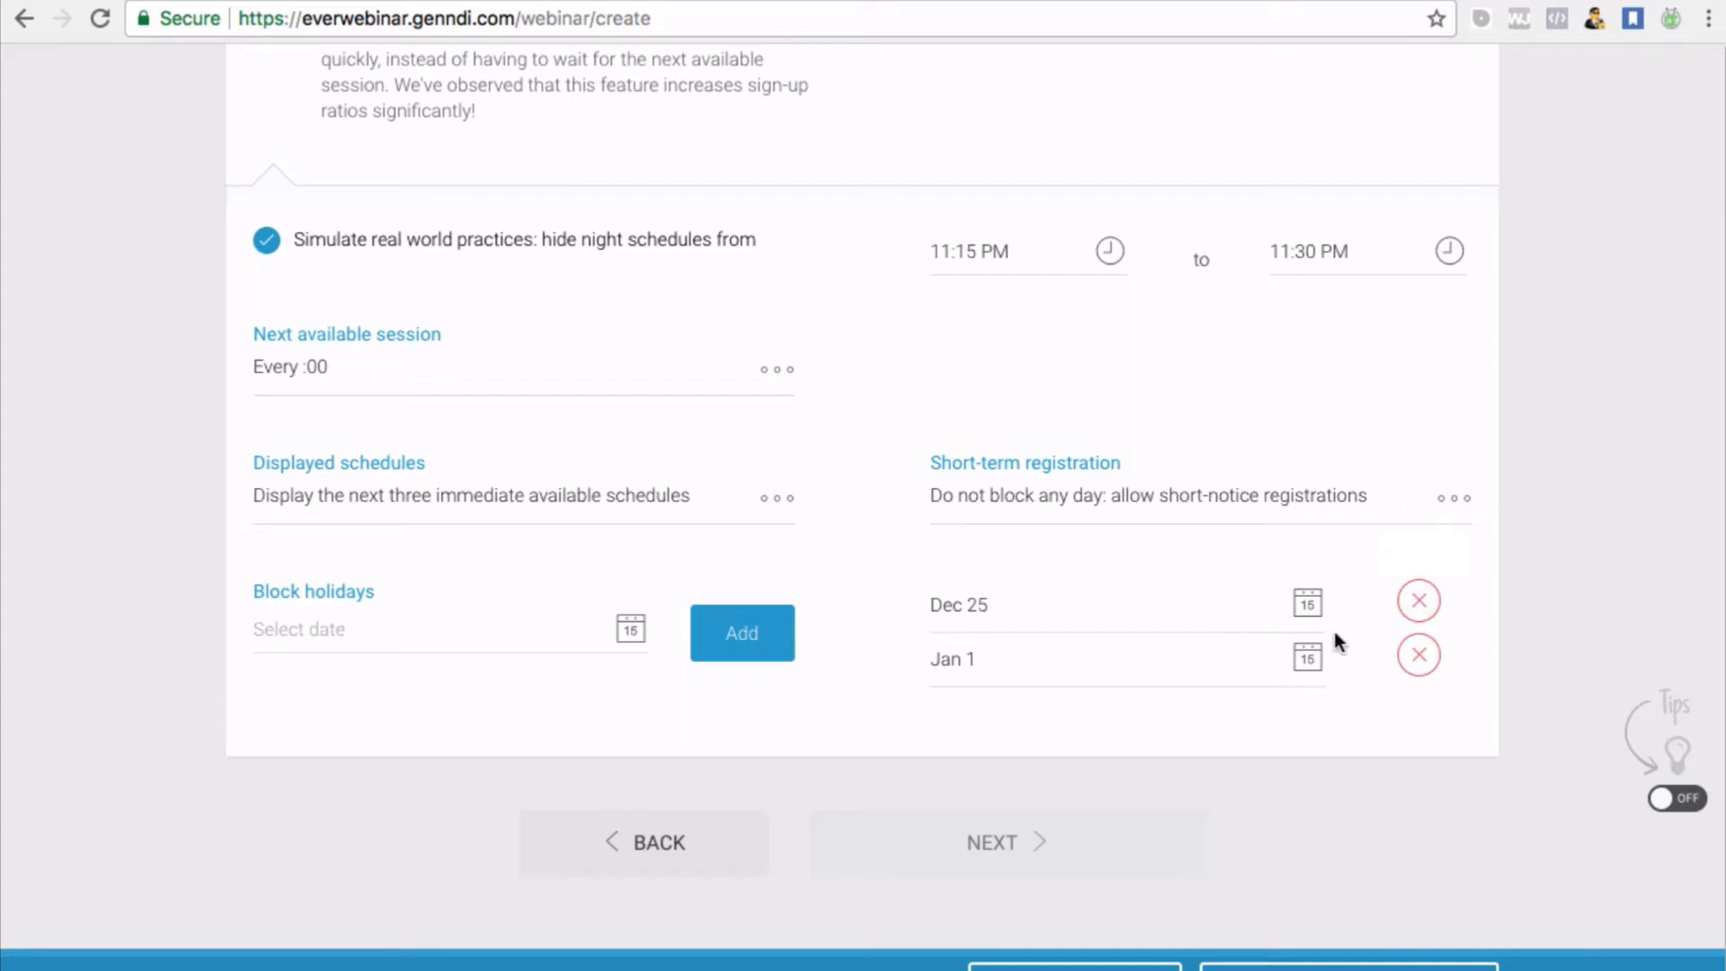
{"action": "scroll", "coordinate": [1075, 699], "scroll_direction": "down", "scroll_amount": 2}
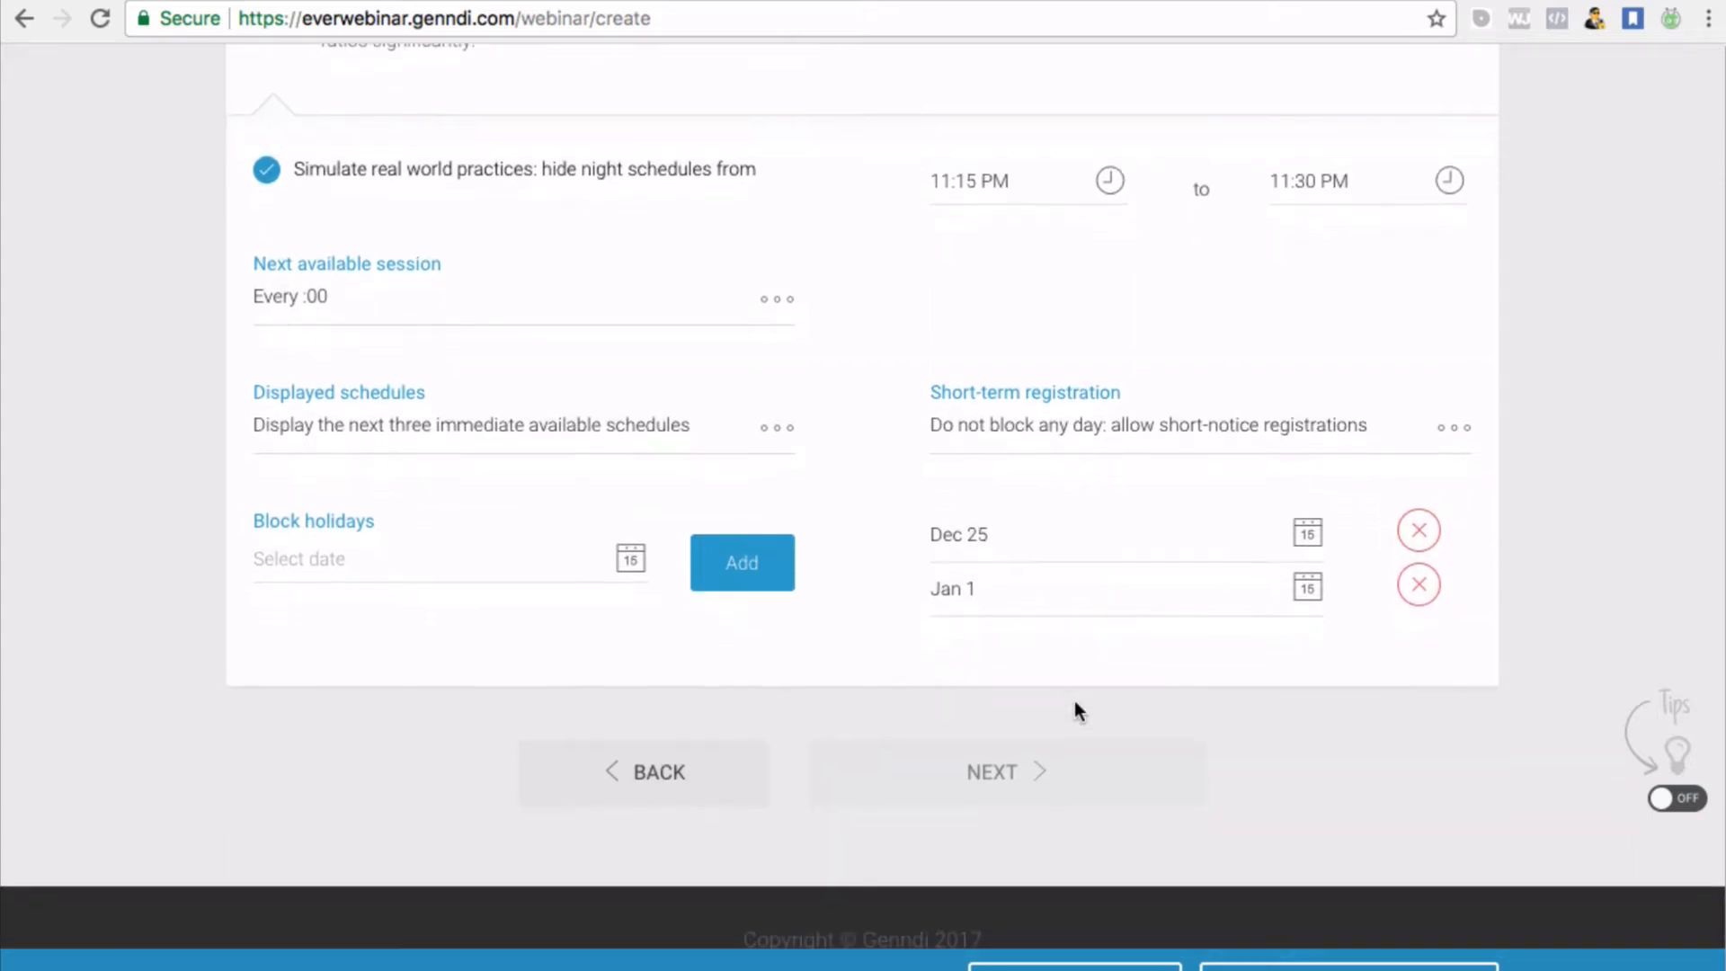
{"action": "scroll", "coordinate": [1074, 699], "scroll_direction": "down", "scroll_amount": 2}
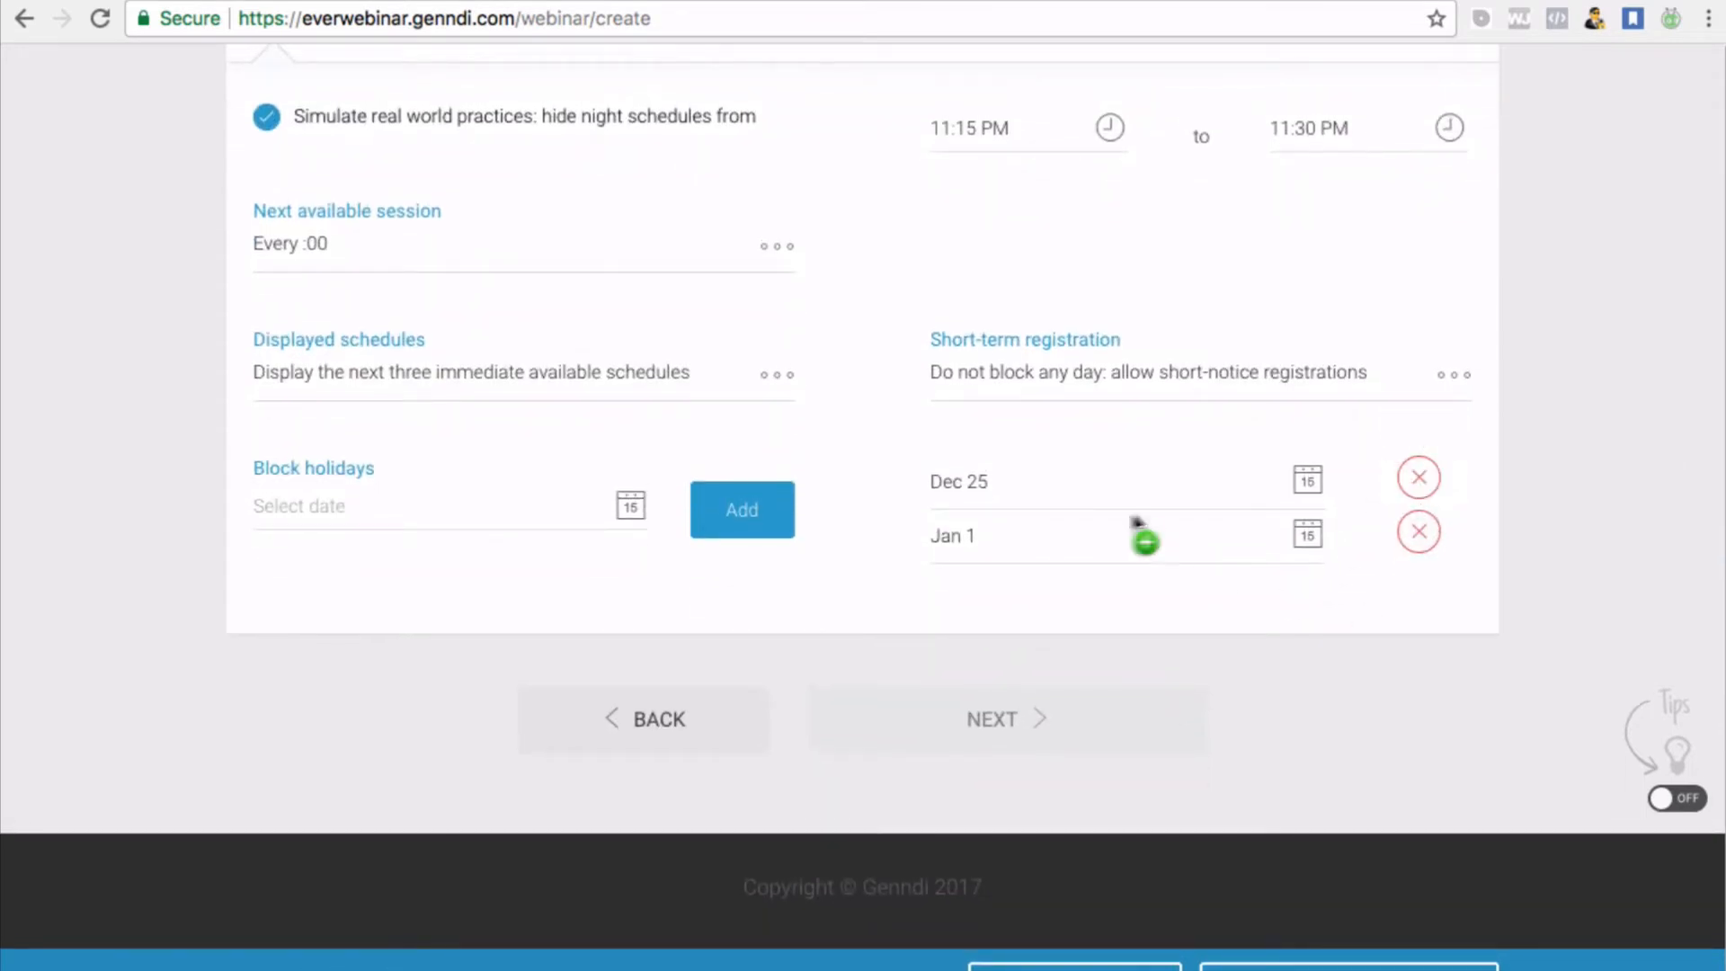
{"action": "scroll", "coordinate": [1115, 528], "scroll_direction": "up", "scroll_amount": 1}
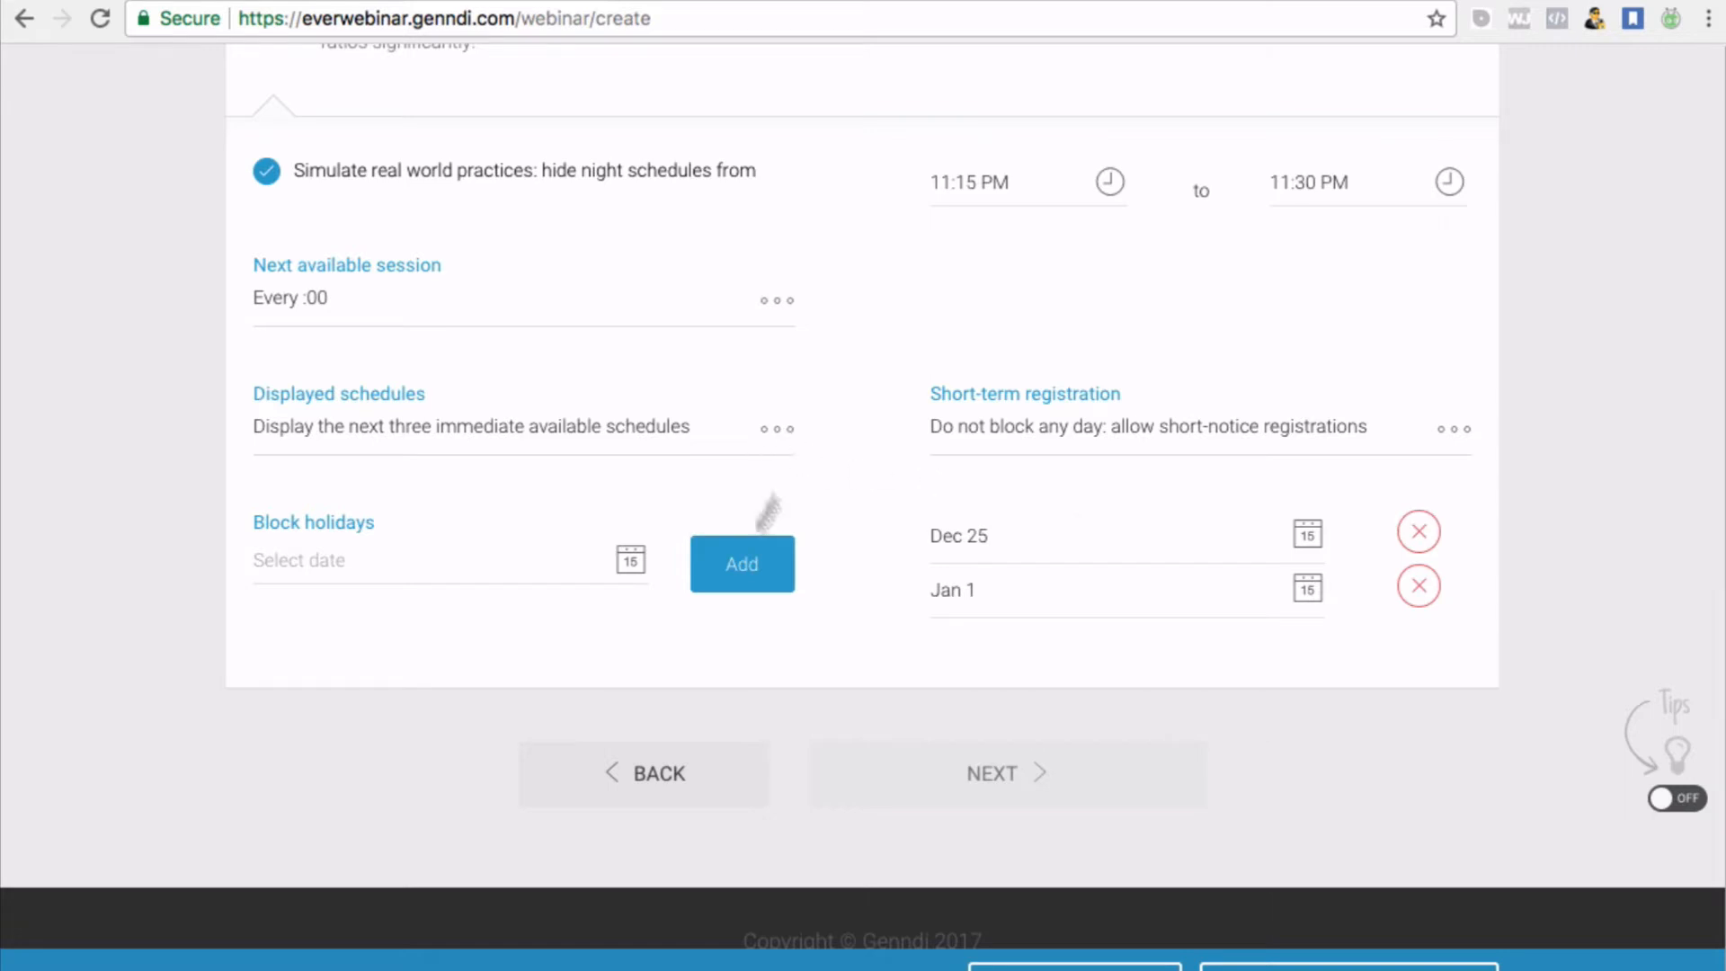
{"action": "scroll", "coordinate": [927, 595], "scroll_direction": "up", "scroll_amount": 1}
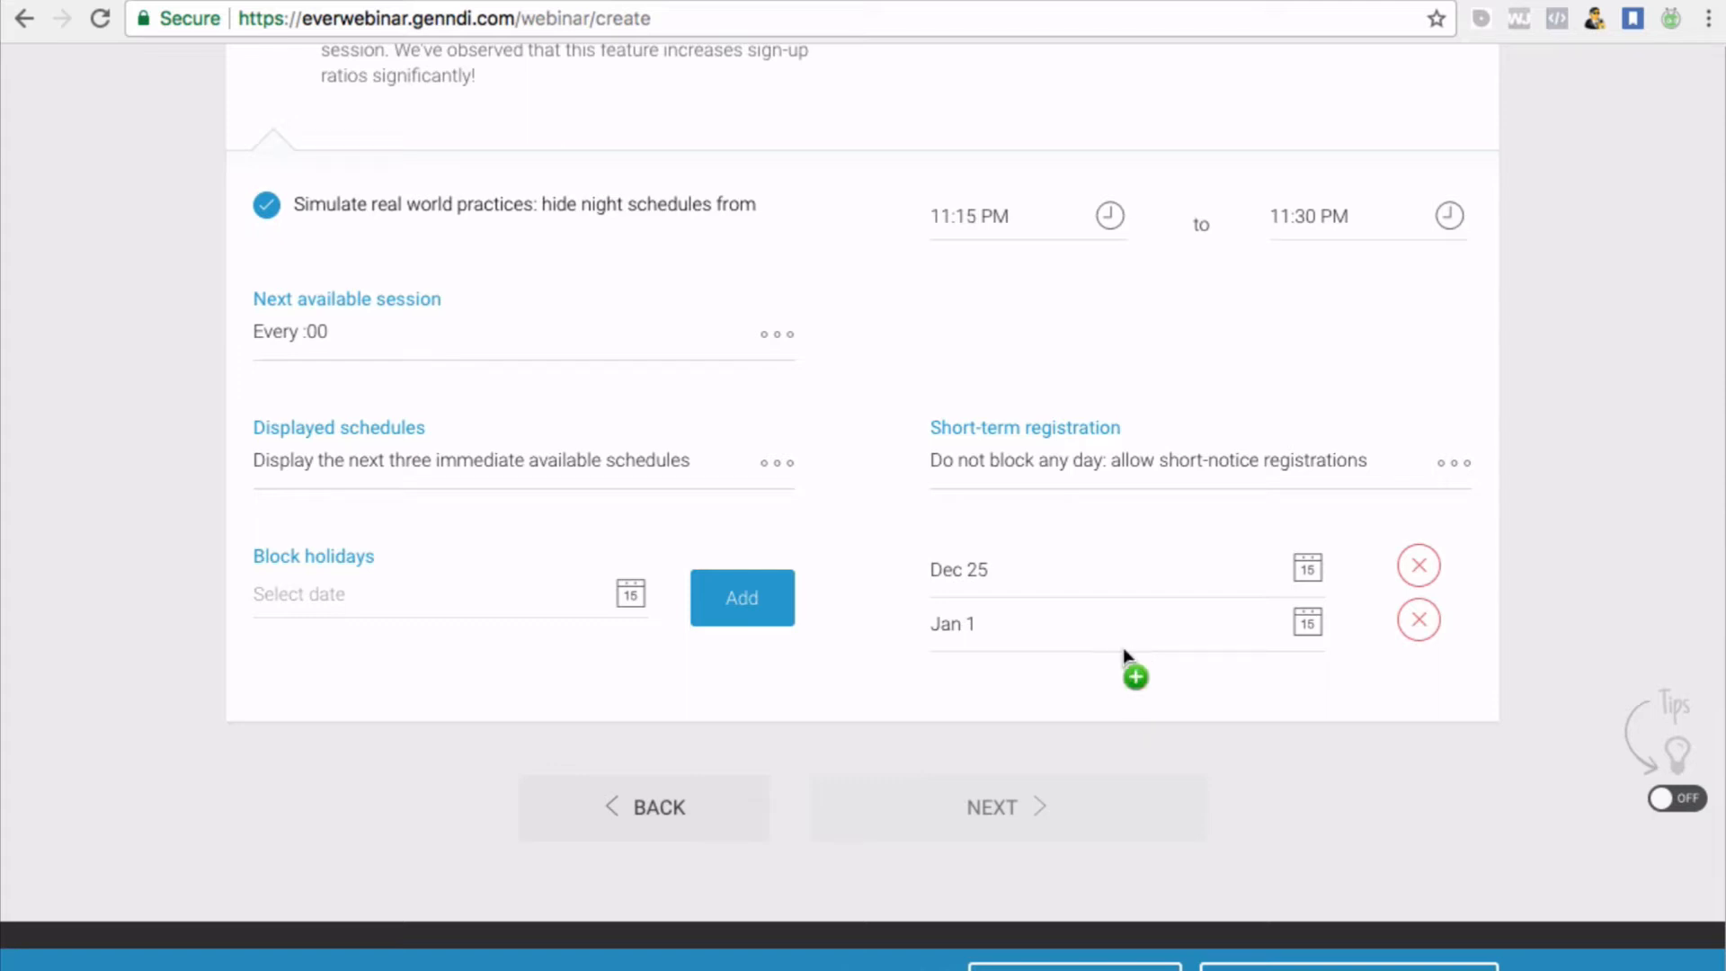
{"action": "scroll", "coordinate": [1123, 649], "scroll_direction": "down", "scroll_amount": 1}
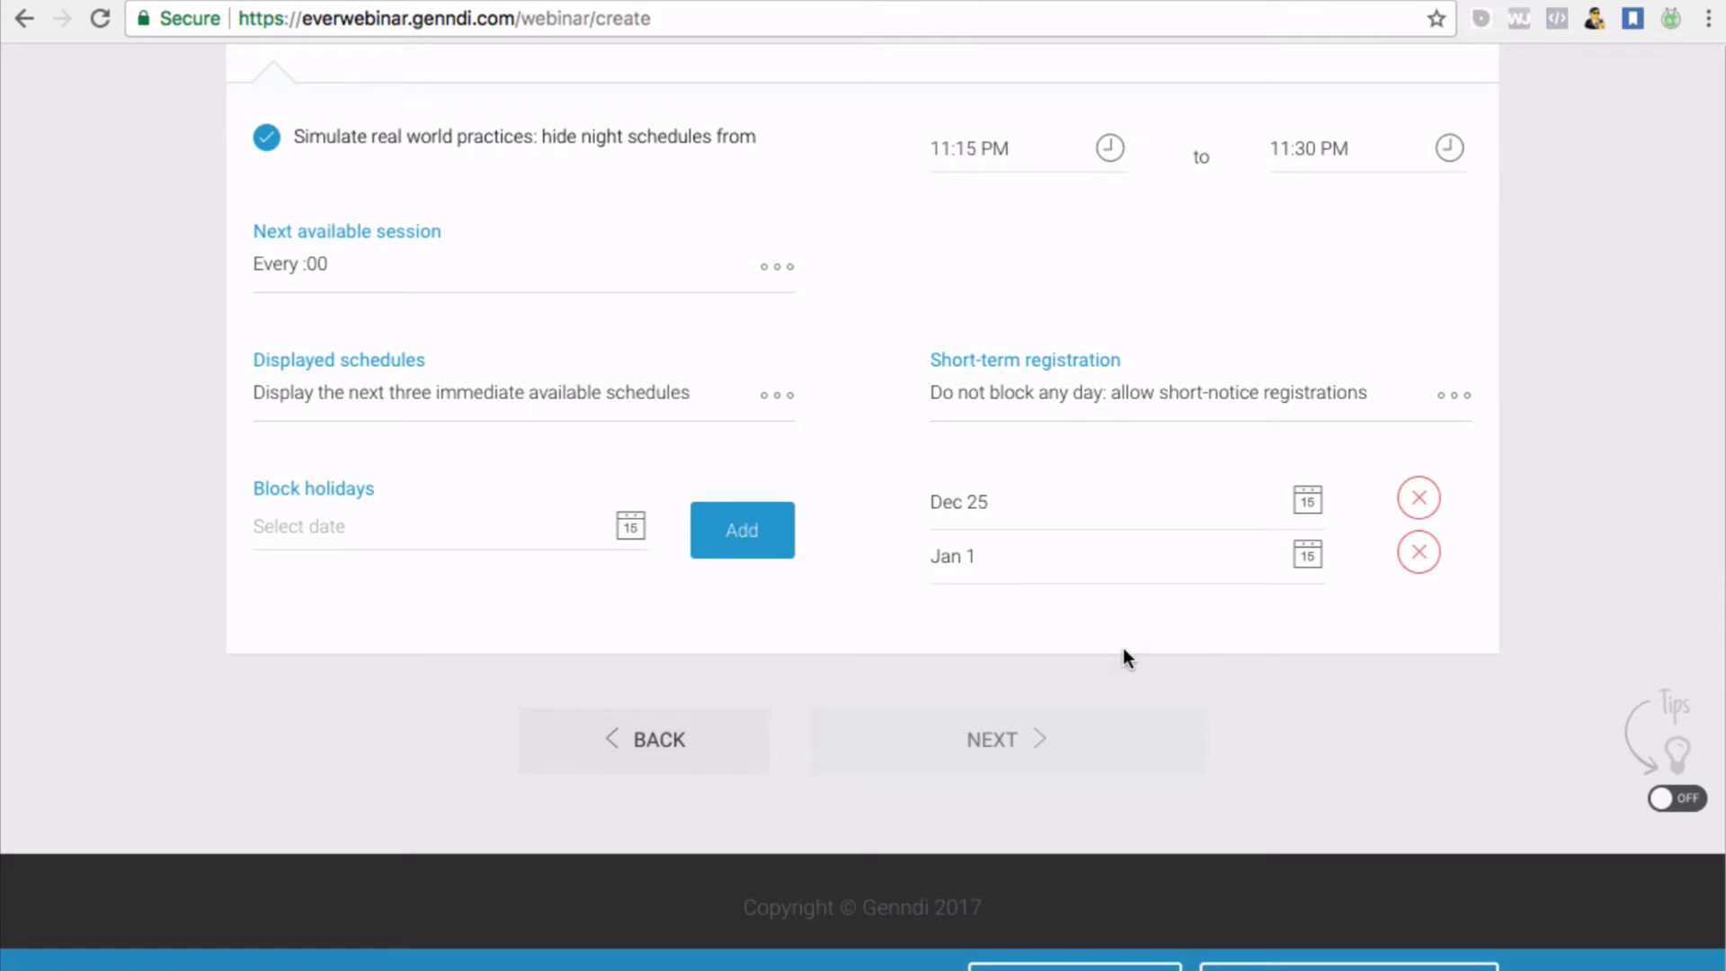
{"action": "scroll", "coordinate": [1123, 649], "scroll_direction": "up", "scroll_amount": 2}
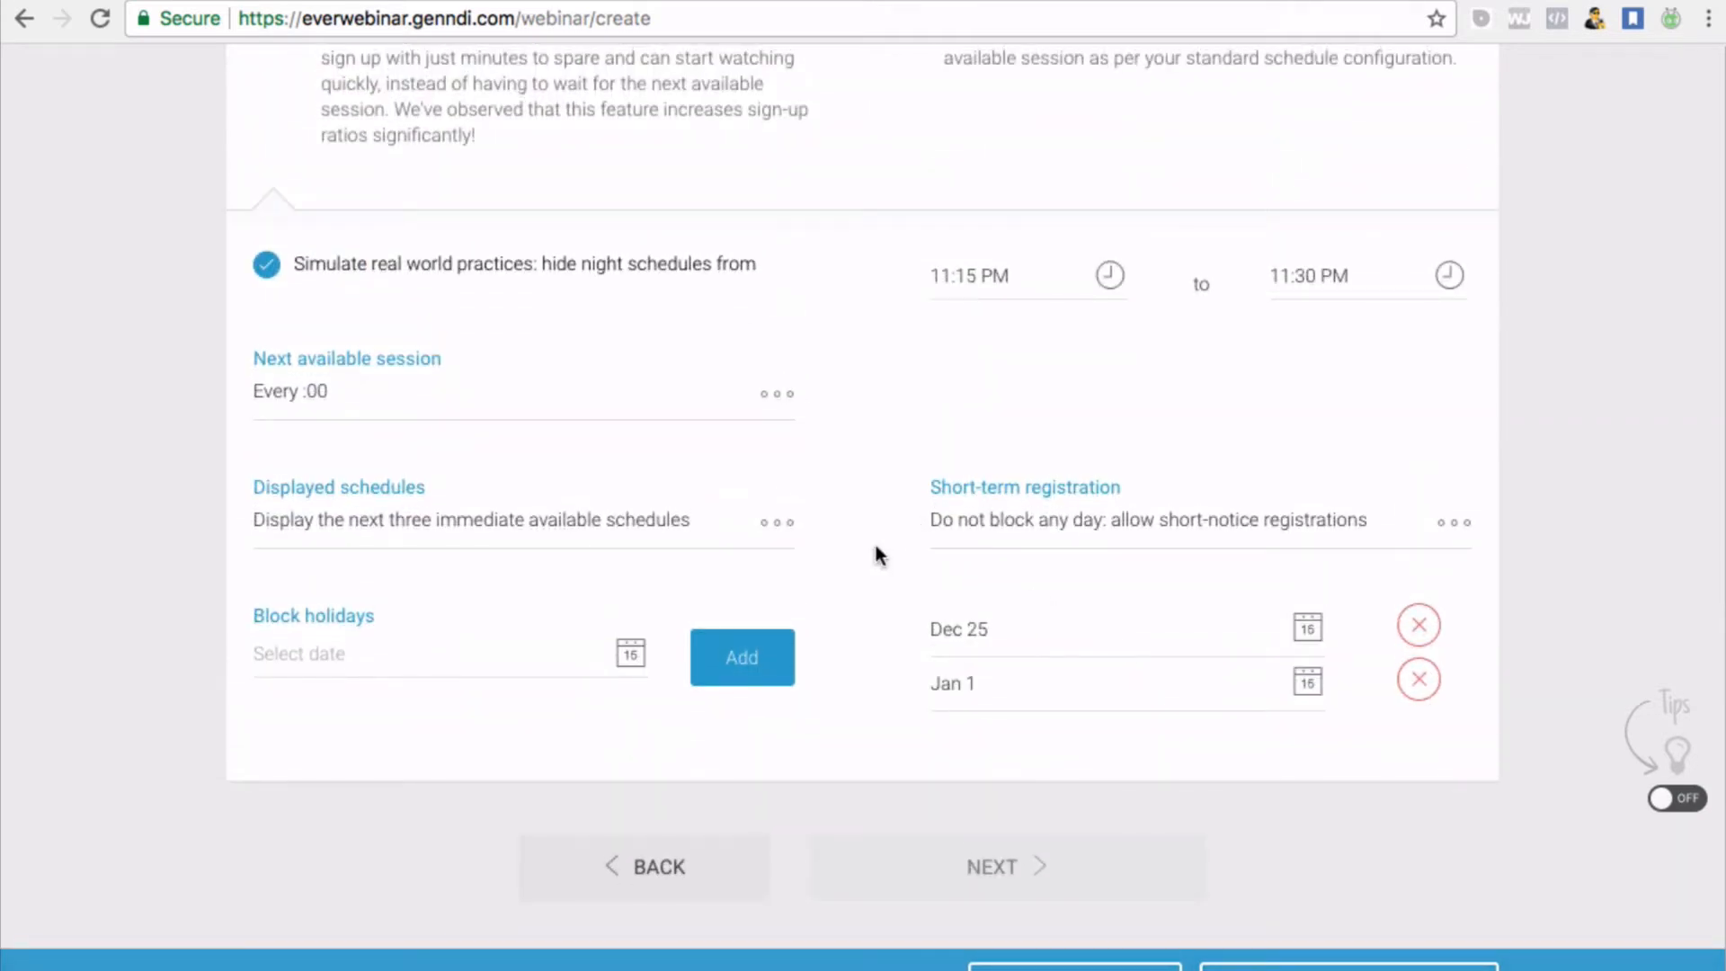
{"action": "scroll", "coordinate": [875, 550], "scroll_direction": "down", "scroll_amount": 2}
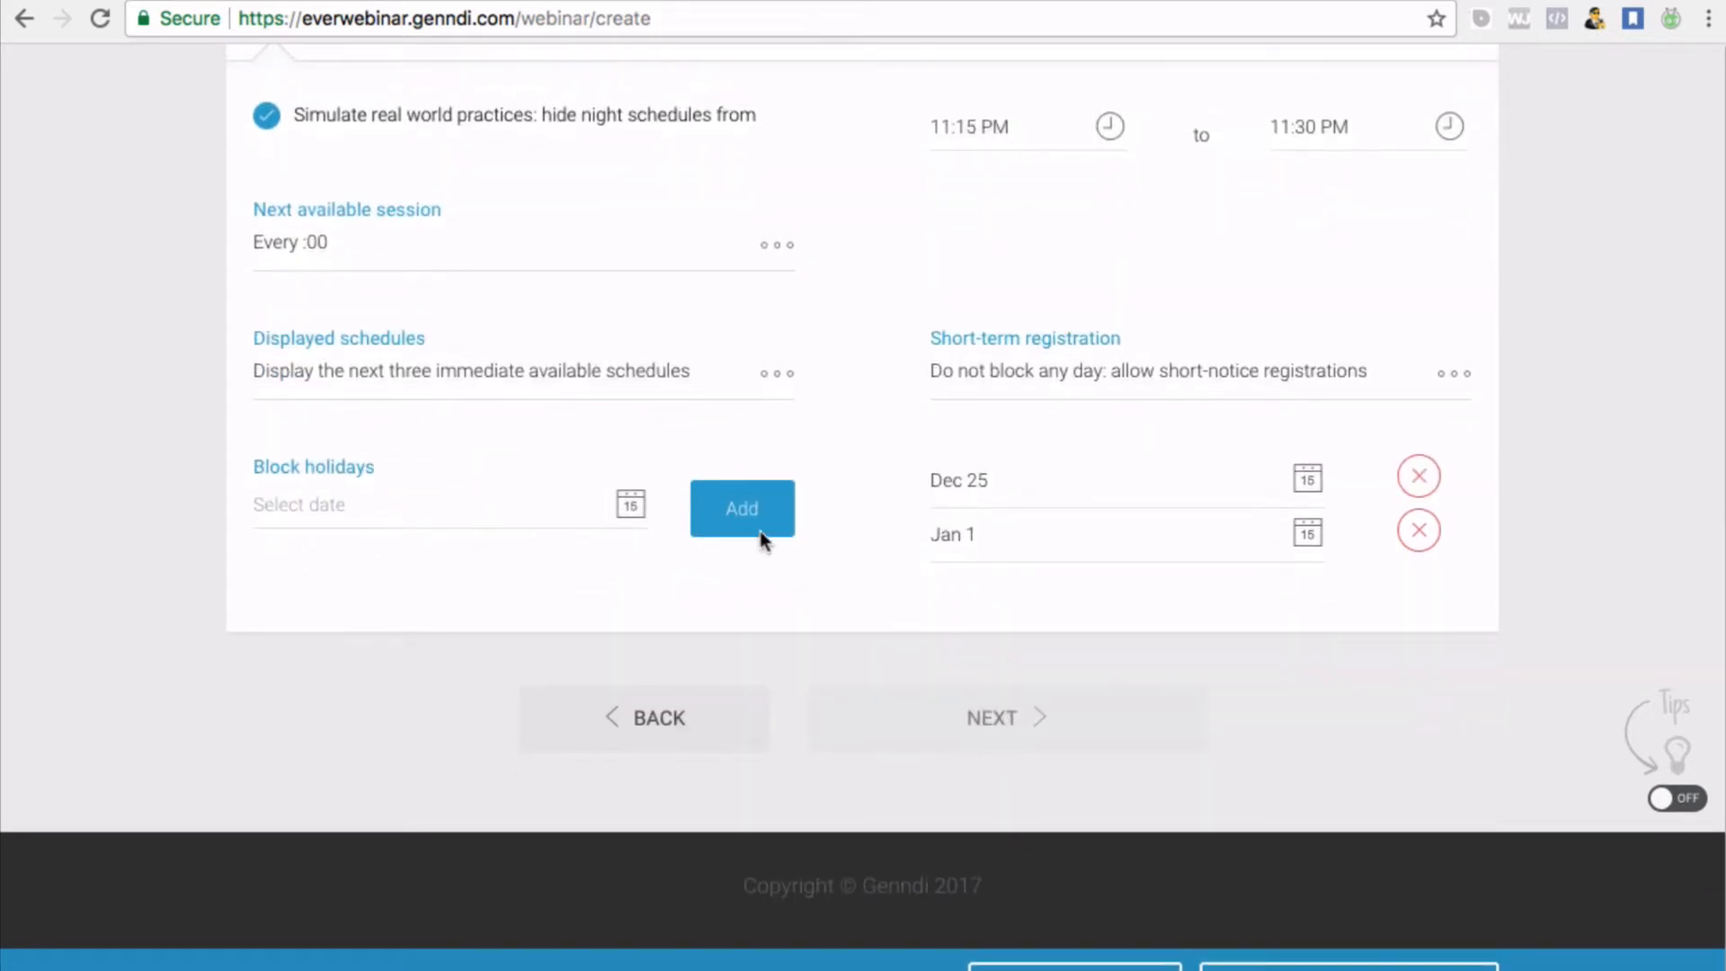
{"action": "scroll", "coordinate": [522, 475], "scroll_direction": "up", "scroll_amount": 1}
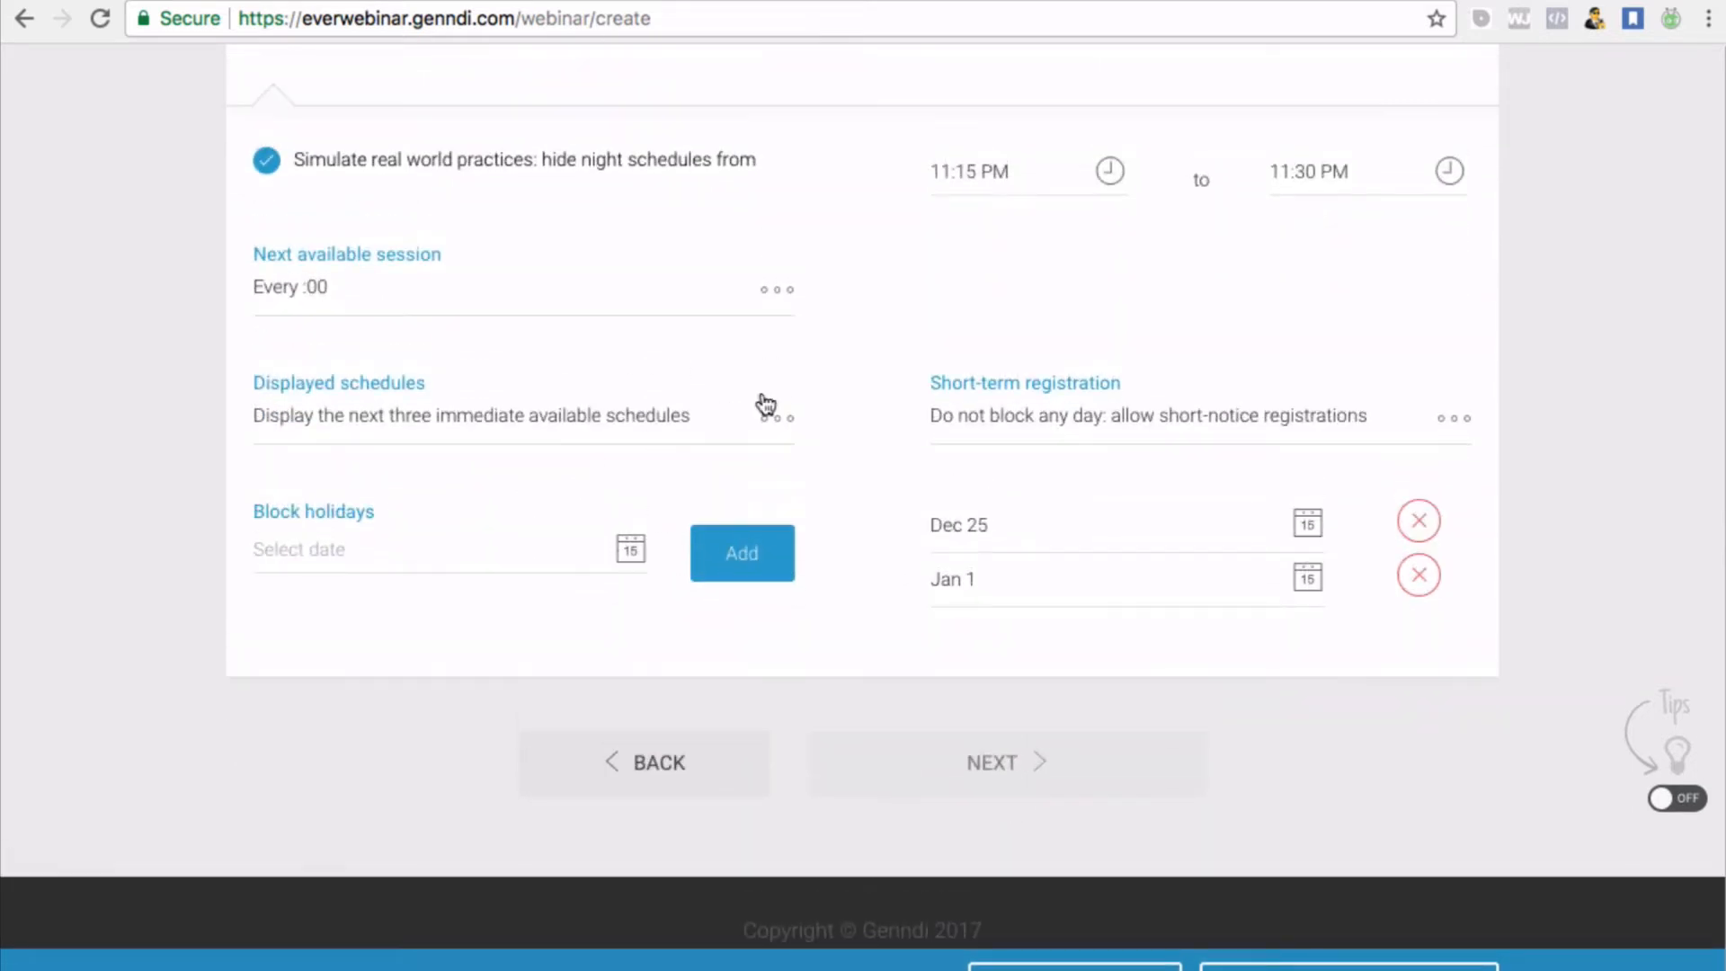
Change Displayed schedules to 'Don't display any schedule other than Just in Time and/or Yesterday's replay'
{"action": "left_click", "coordinate": [762, 417]}
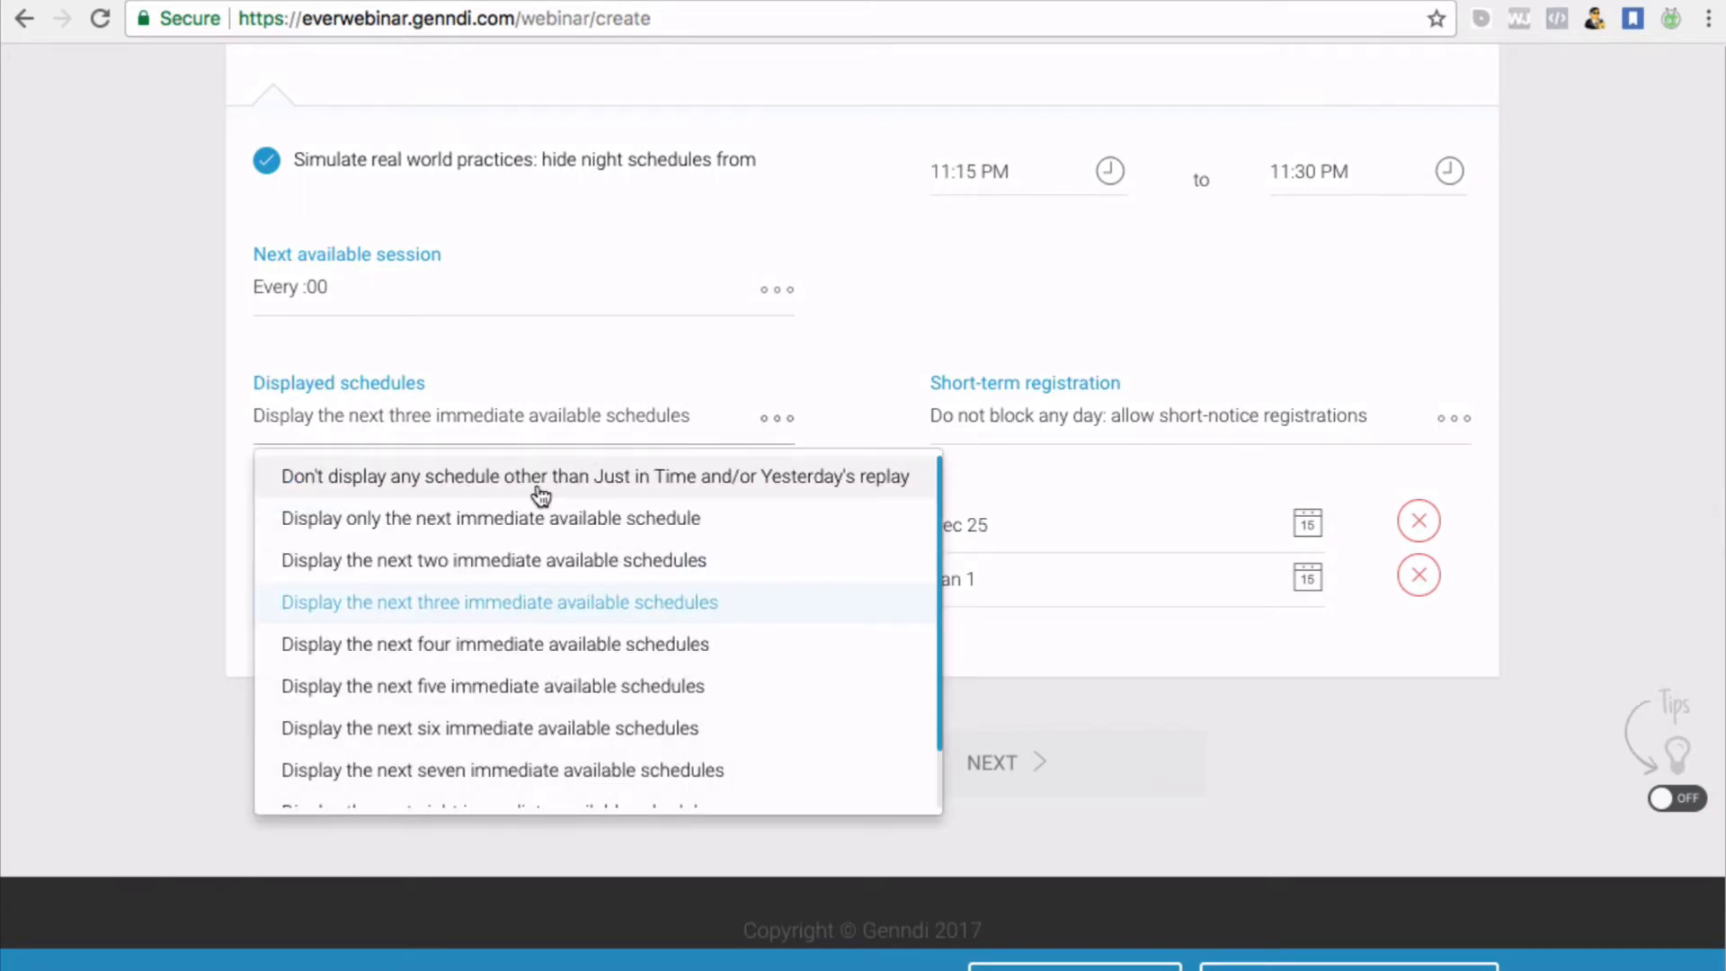
{"action": "left_click", "coordinate": [521, 535]}
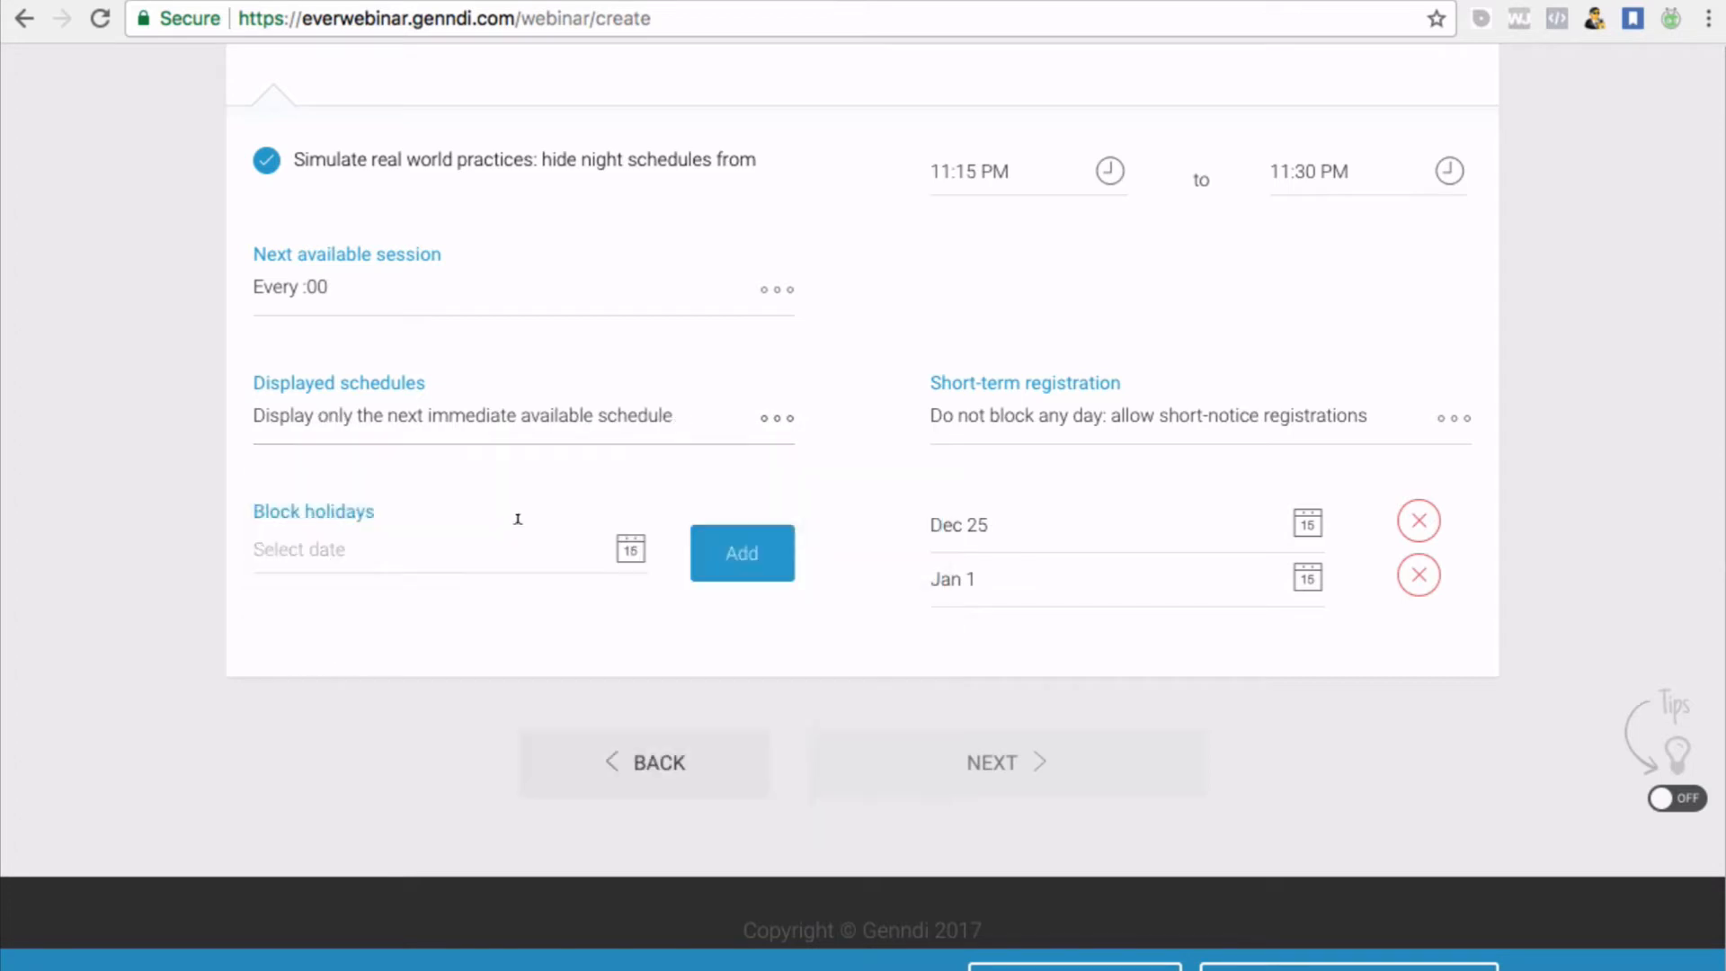
{"action": "left_click", "coordinate": [775, 418]}
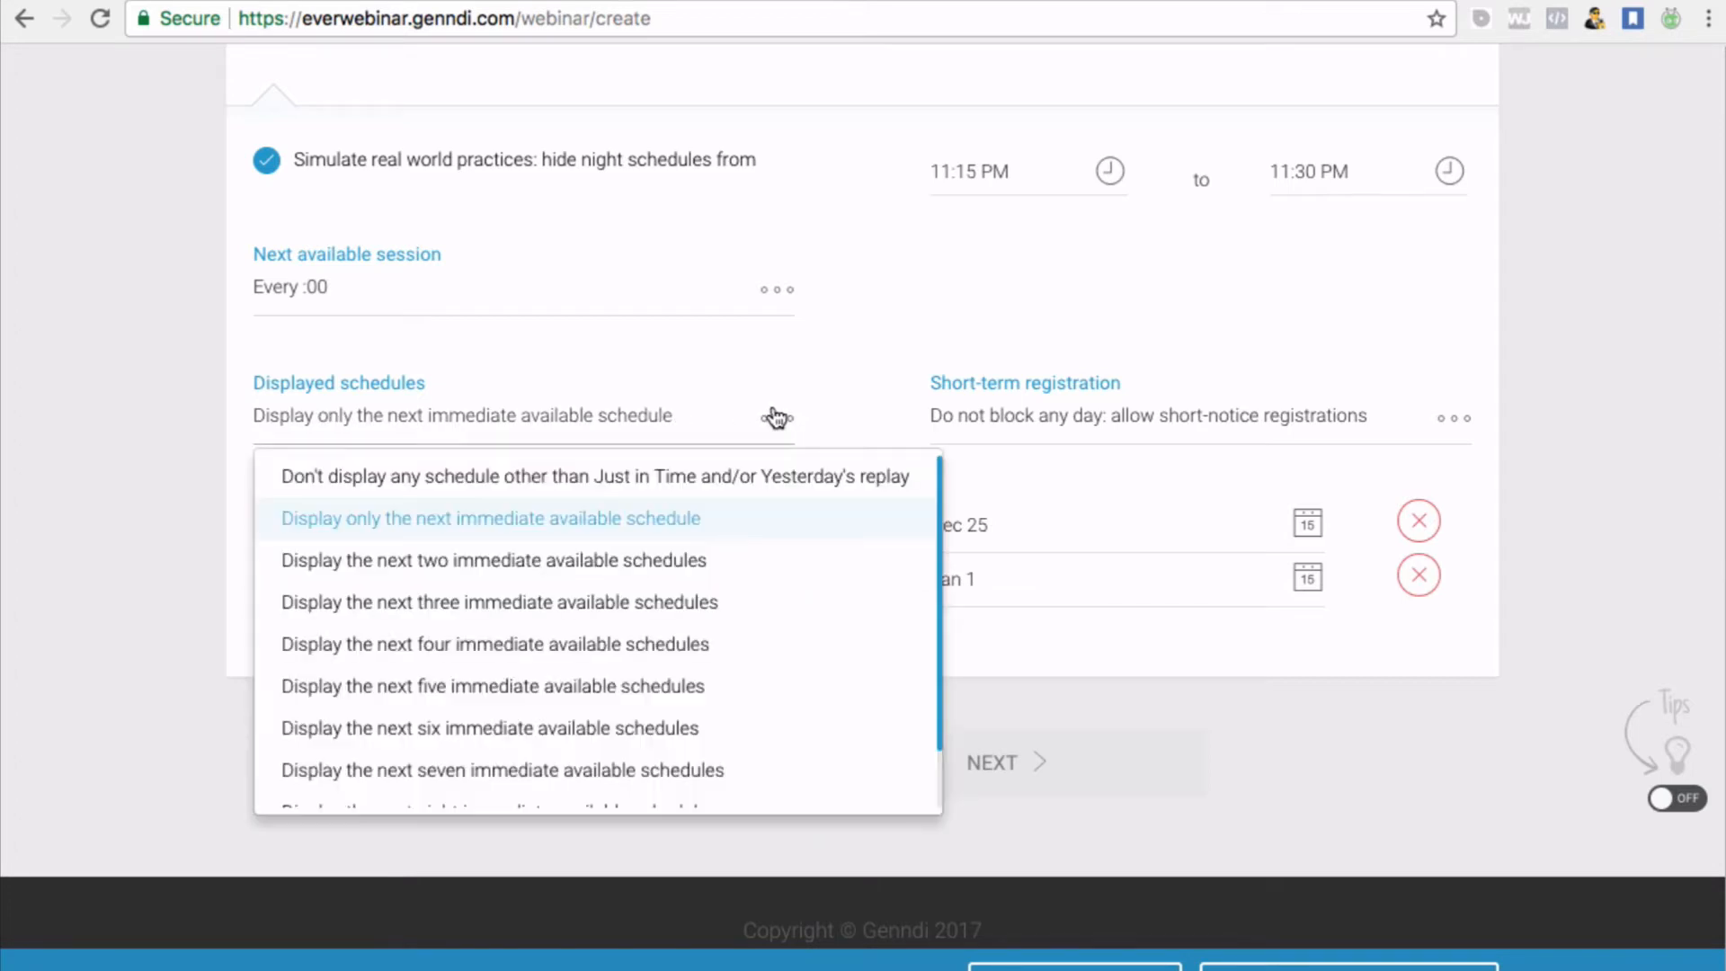
{"action": "left_click", "coordinate": [683, 478]}
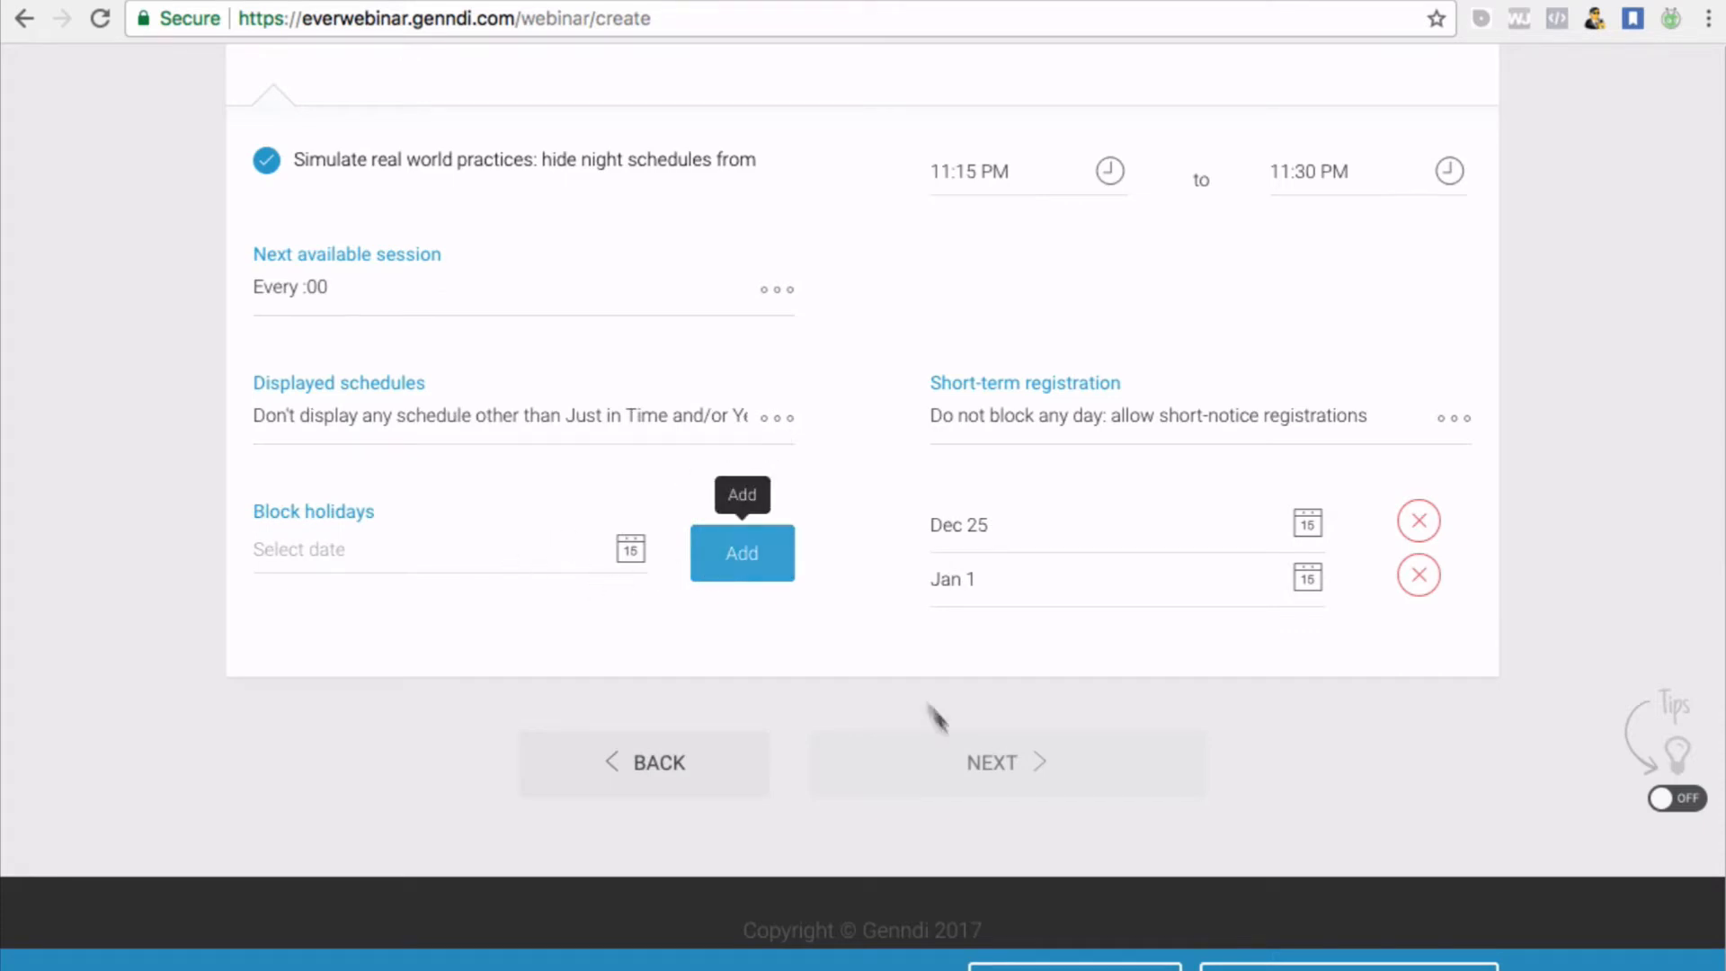
{"action": "scroll", "coordinate": [1030, 764], "scroll_direction": "up", "scroll_amount": 3}
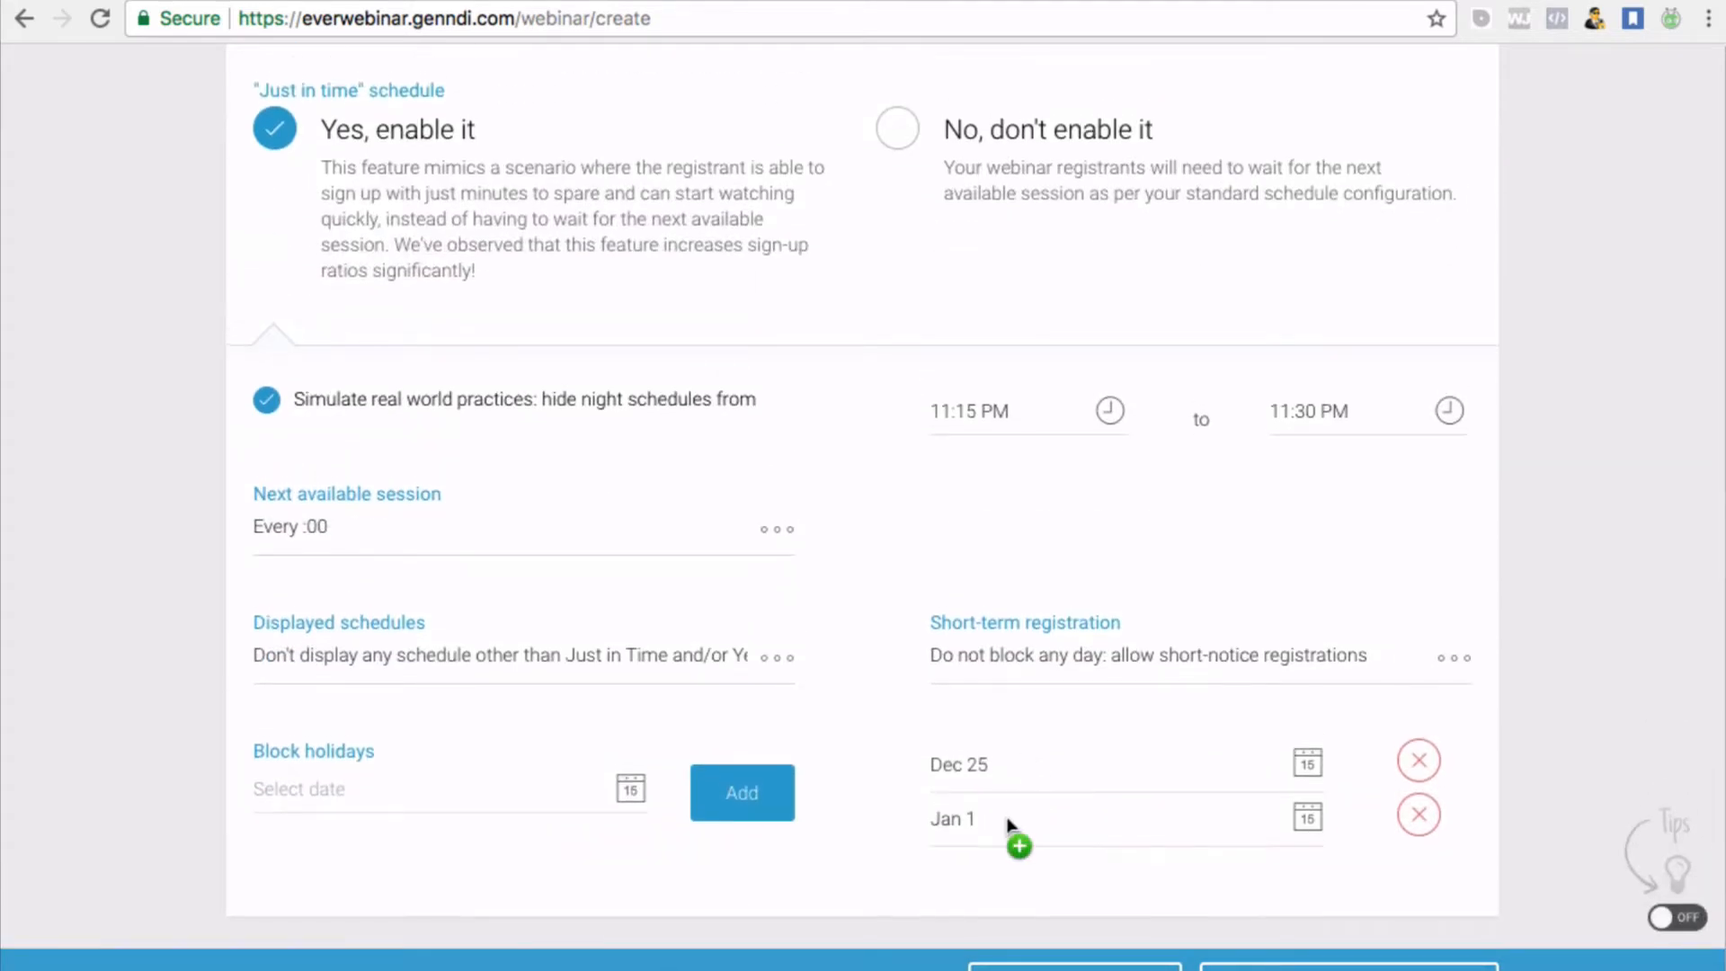
{"action": "scroll", "coordinate": [847, 680], "scroll_direction": "up", "scroll_amount": 2}
{"action": "scroll", "coordinate": [847, 671], "scroll_direction": "up", "scroll_amount": 5}
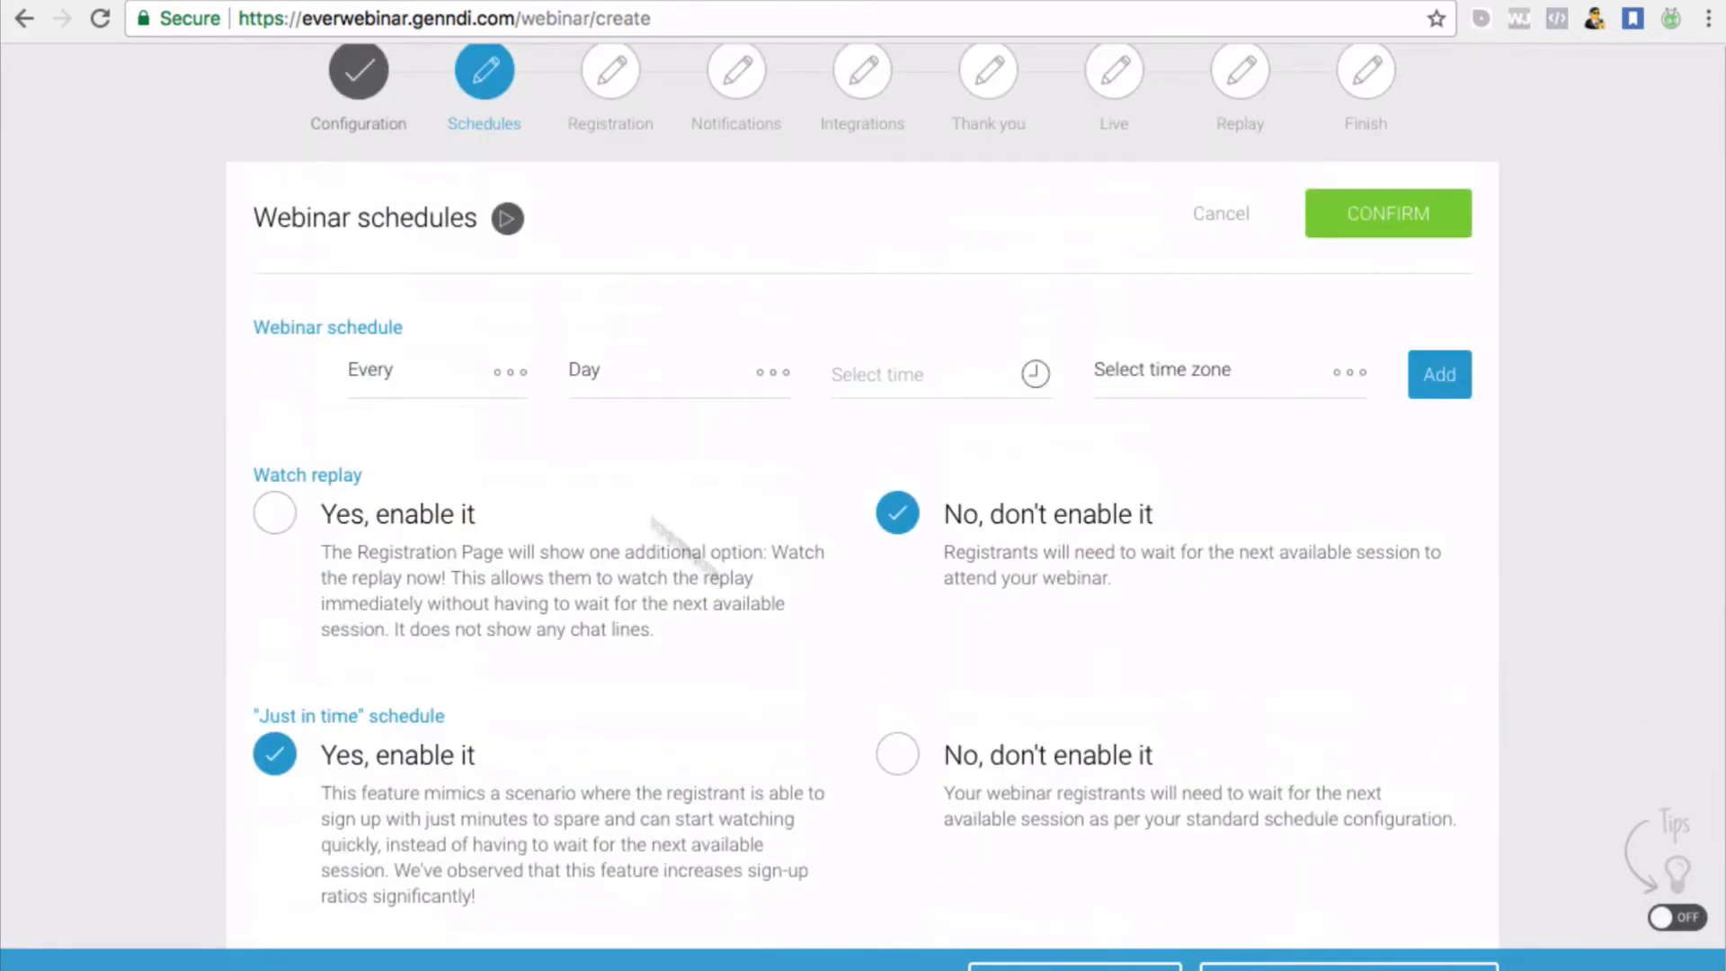
Set the webinar to run Every Day at 8:00 PM
{"action": "left_click", "coordinate": [371, 372]}
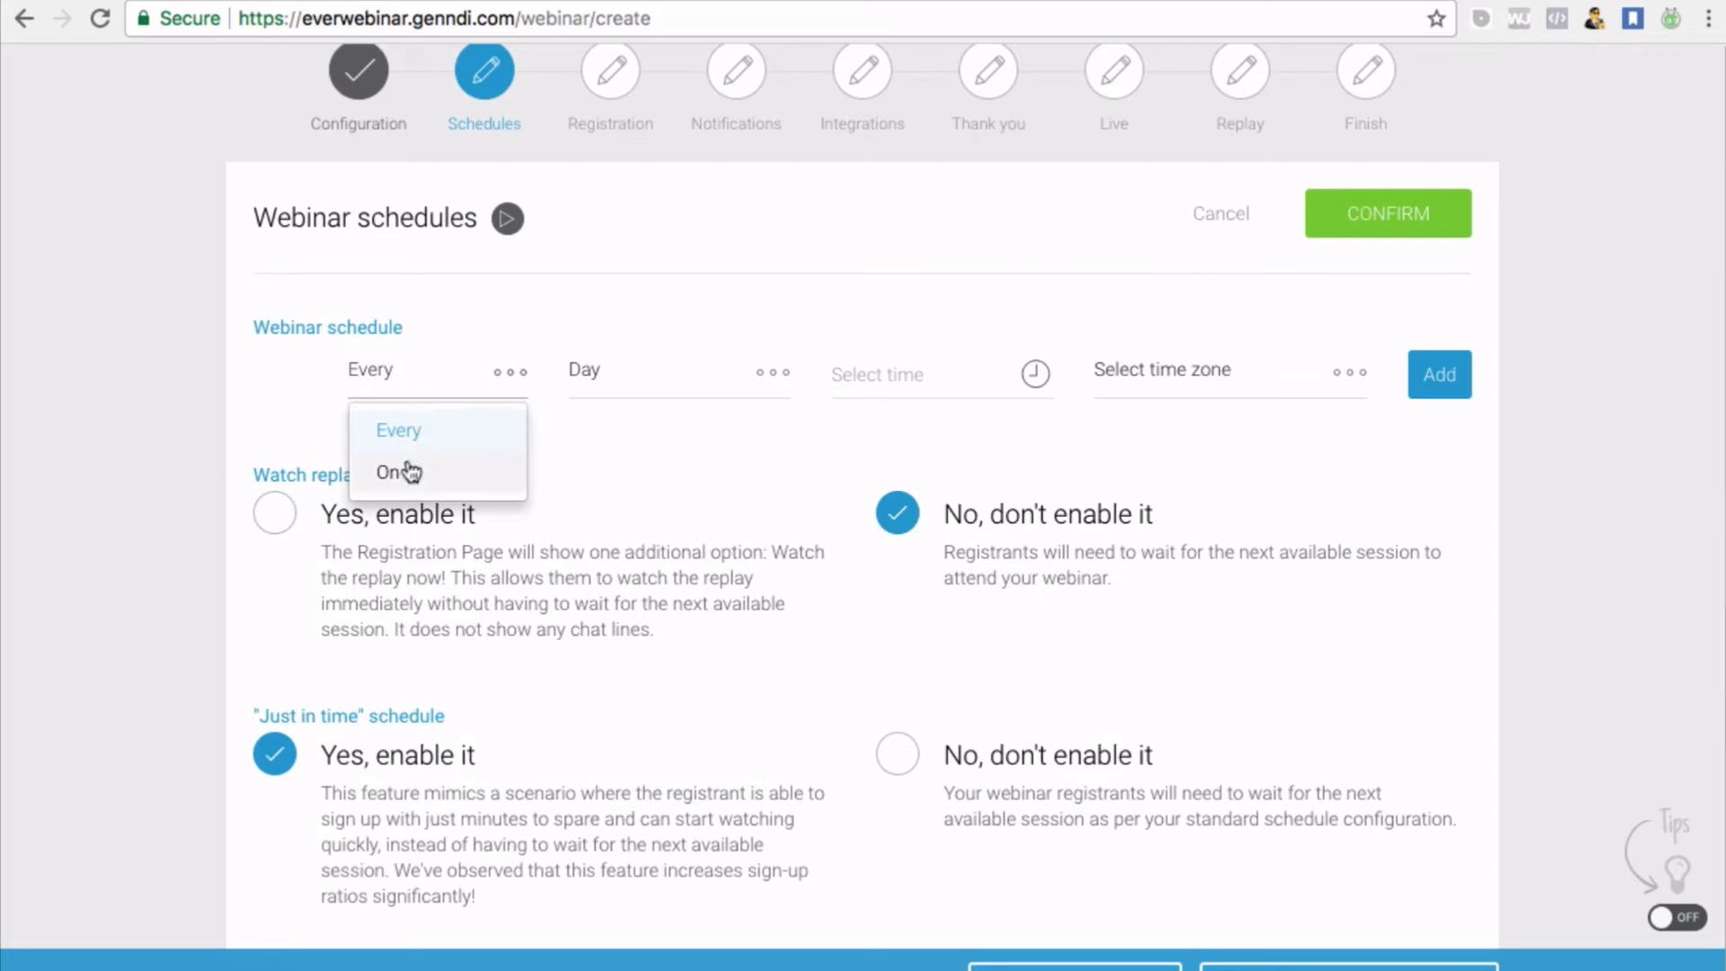
{"action": "left_click", "coordinate": [686, 373]}
{"action": "left_click", "coordinate": [976, 365]}
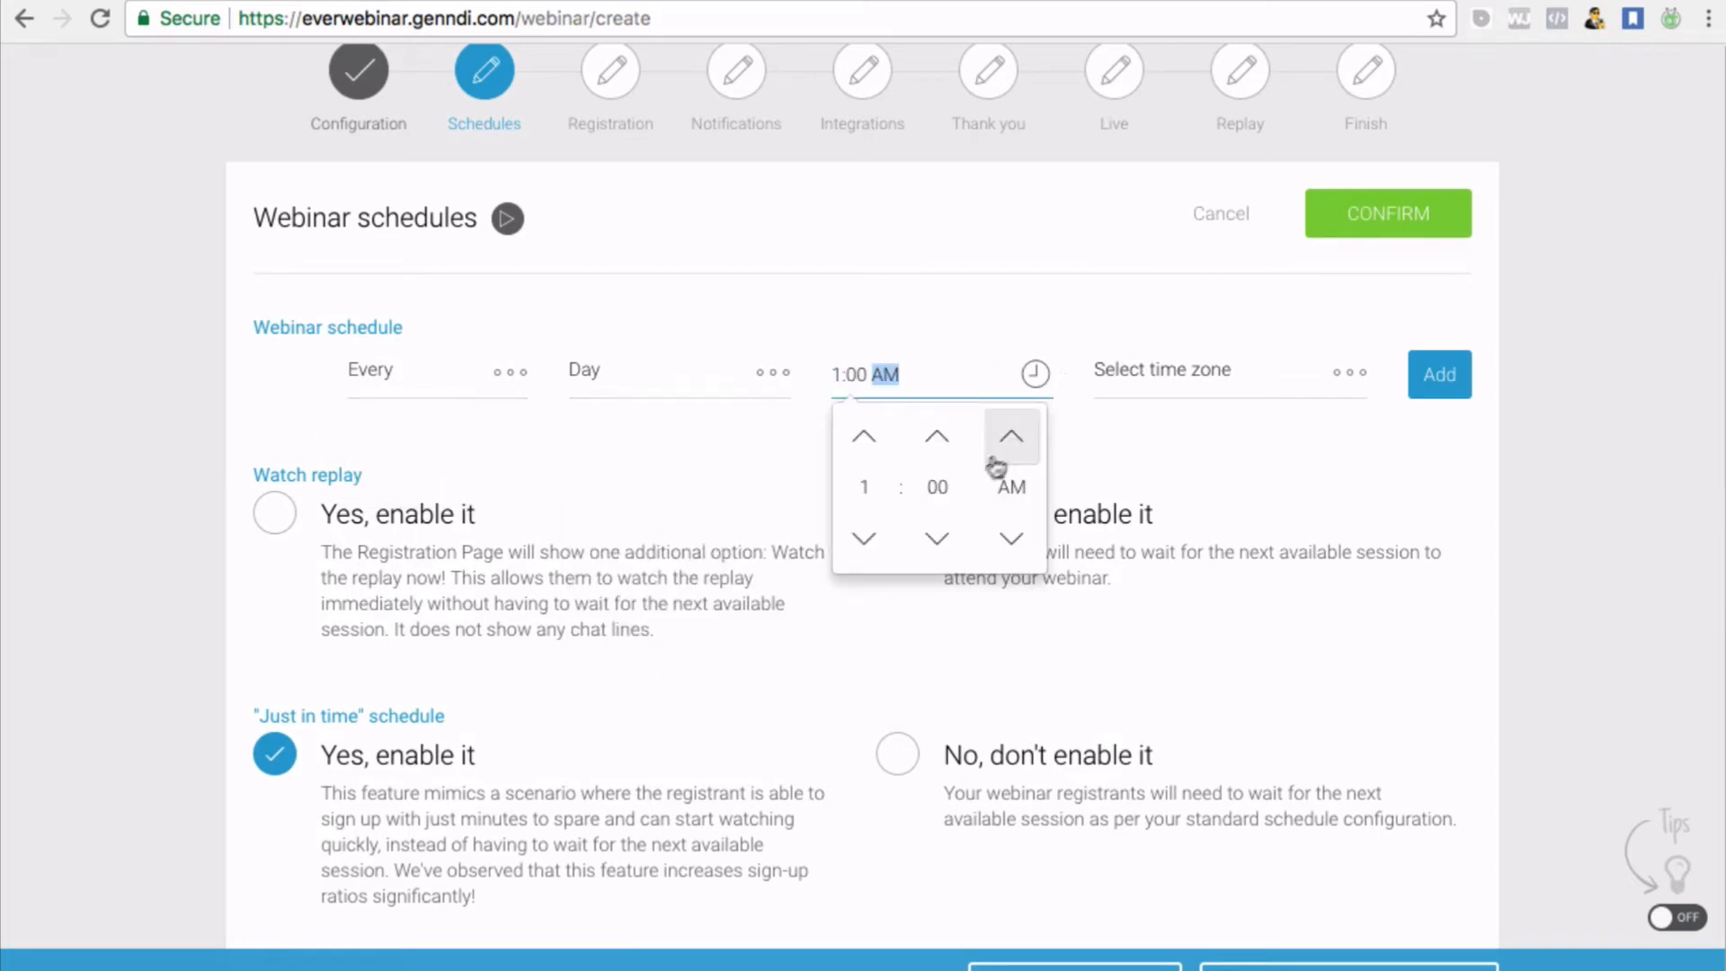
{"action": "left_click", "coordinate": [867, 440]}
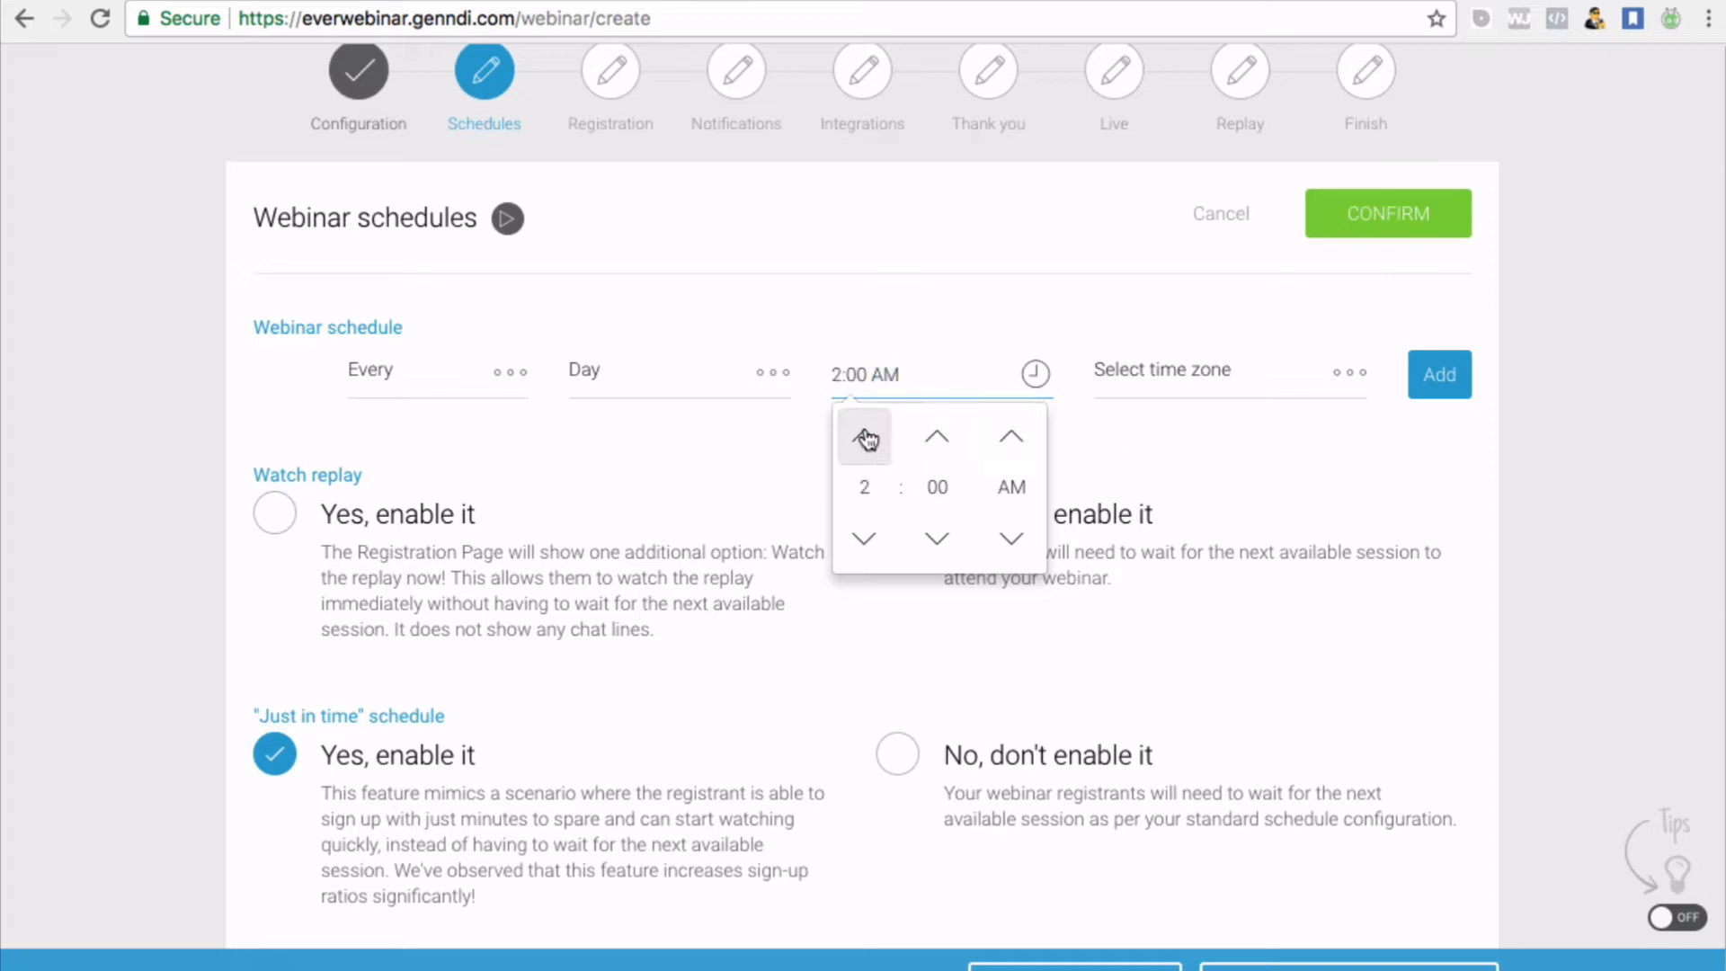
{"action": "left_click", "coordinate": [867, 440]}
{"action": "left_click", "coordinate": [867, 441]}
{"action": "left_click", "coordinate": [860, 548]}
{"action": "left_click", "coordinate": [857, 562]}
{"action": "left_click", "coordinate": [858, 562]}
{"action": "left_click", "coordinate": [857, 562]}
{"action": "left_click", "coordinate": [858, 562]}
{"action": "left_click", "coordinate": [858, 562]}
{"action": "left_click", "coordinate": [858, 562]}
{"action": "left_click", "coordinate": [858, 561]}
Choose the user's own auto-detected time zone and confirm the schedule
{"action": "left_click", "coordinate": [1291, 385]}
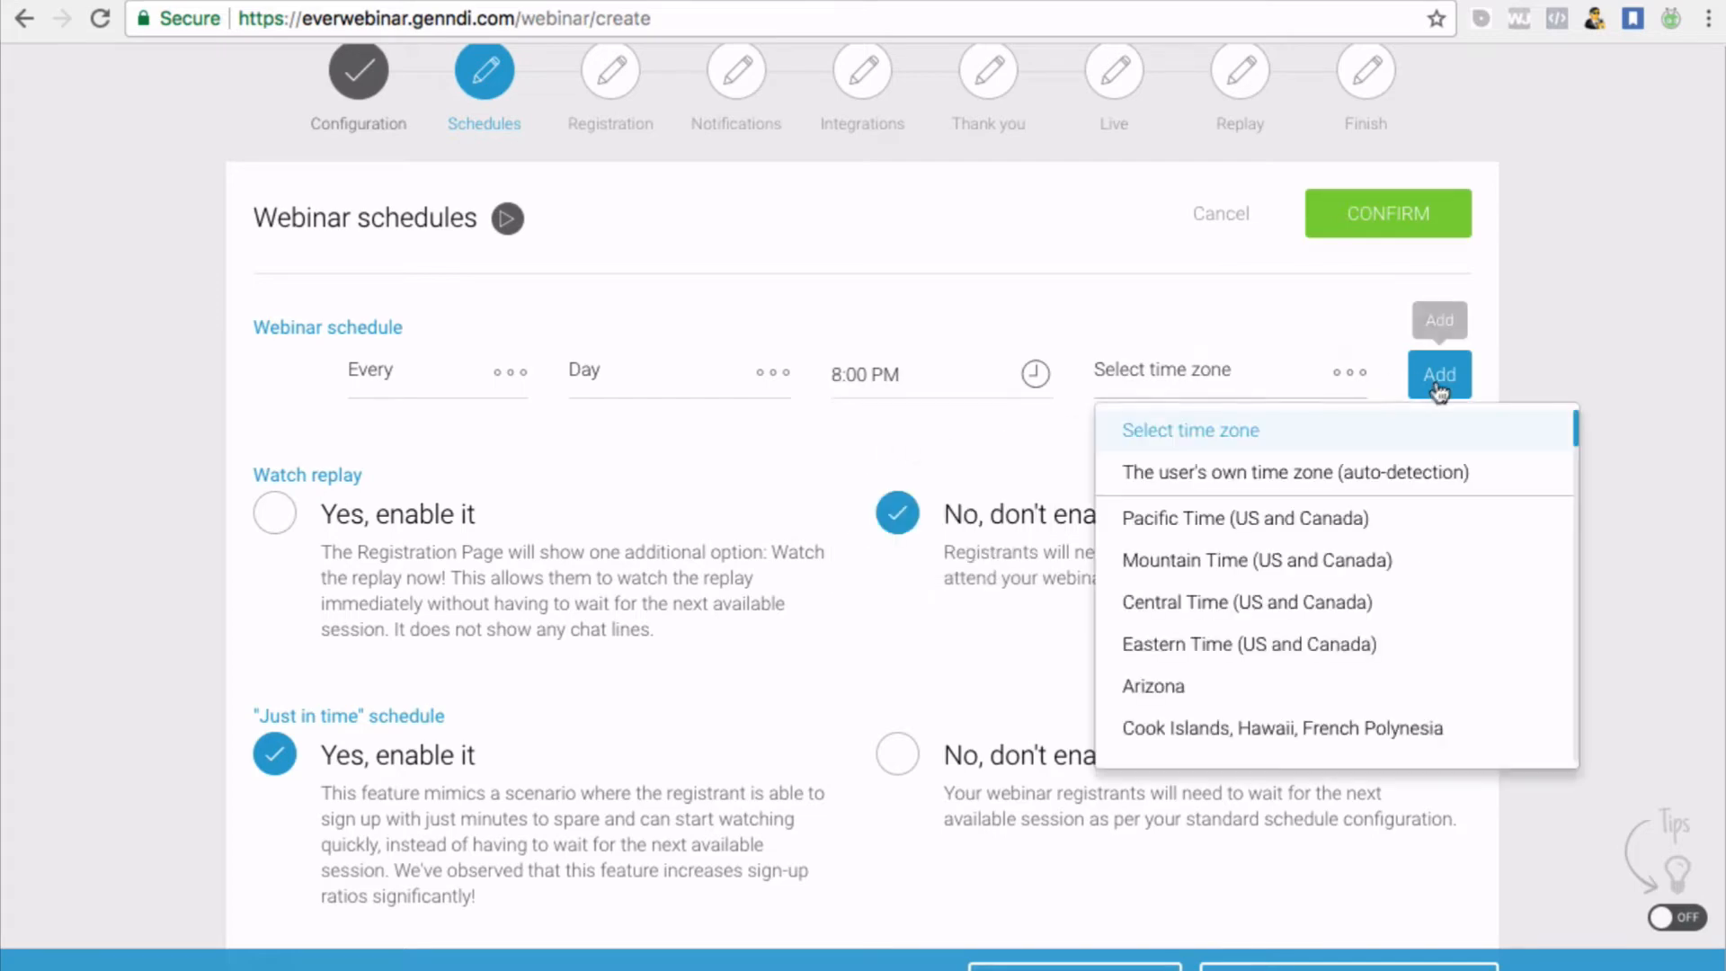
{"action": "left_click", "coordinate": [1358, 470]}
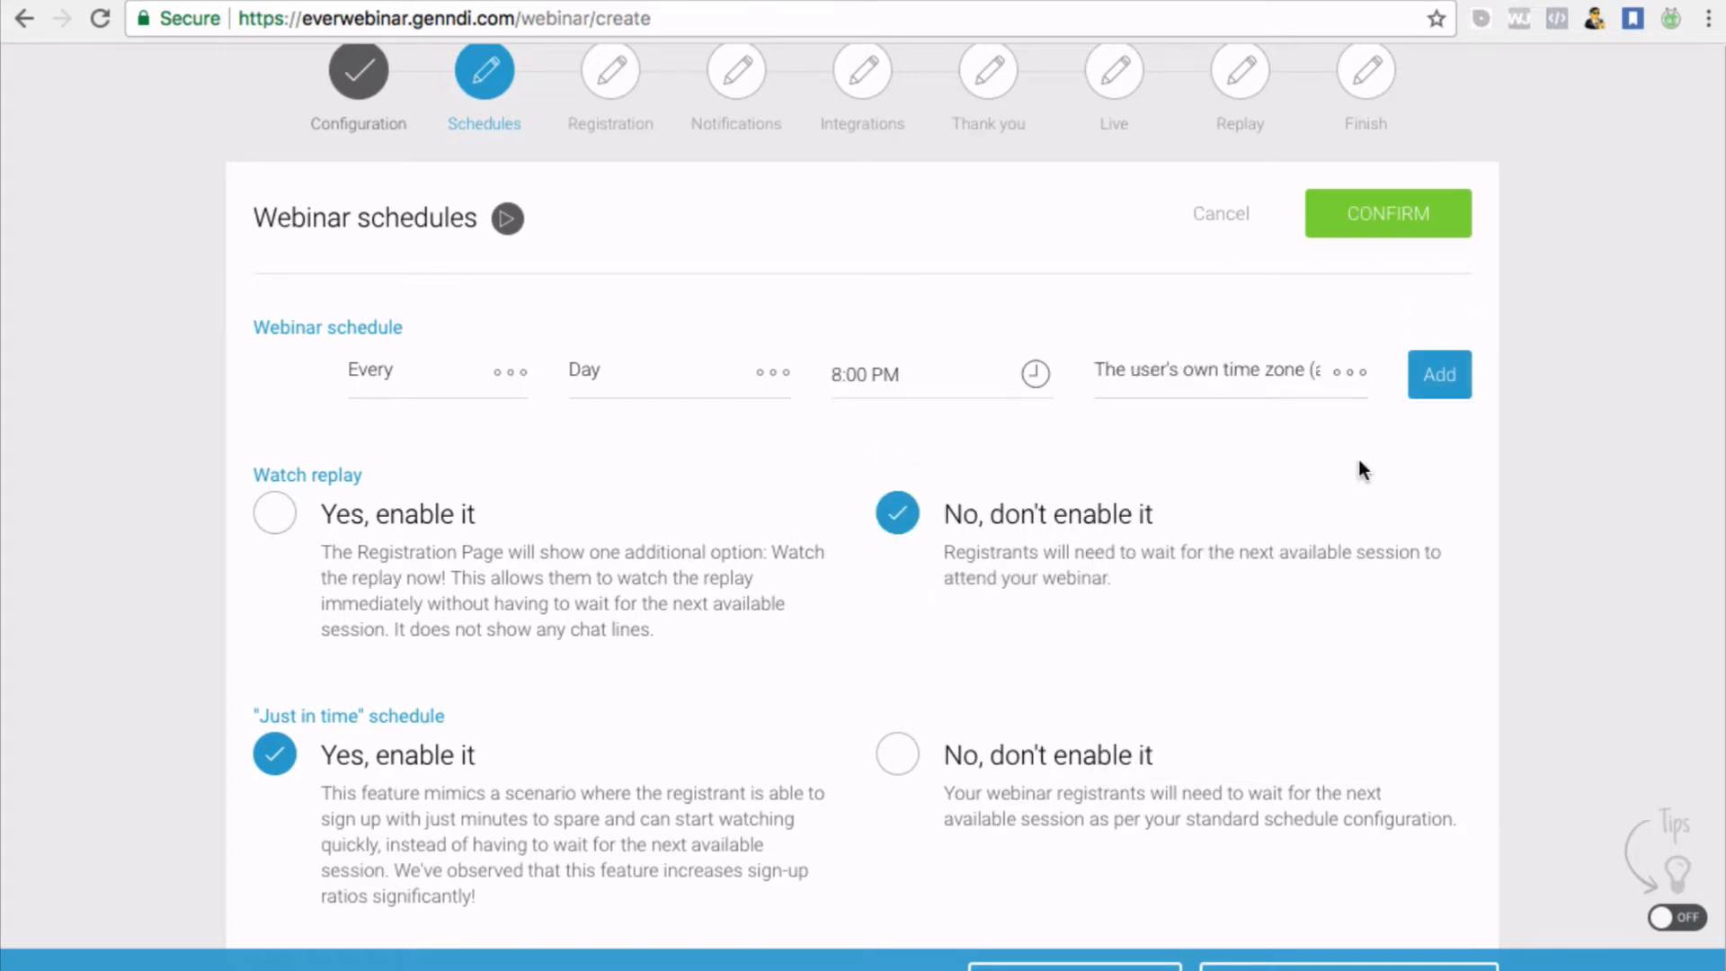
{"action": "scroll", "coordinate": [798, 566], "scroll_direction": "down", "scroll_amount": 10}
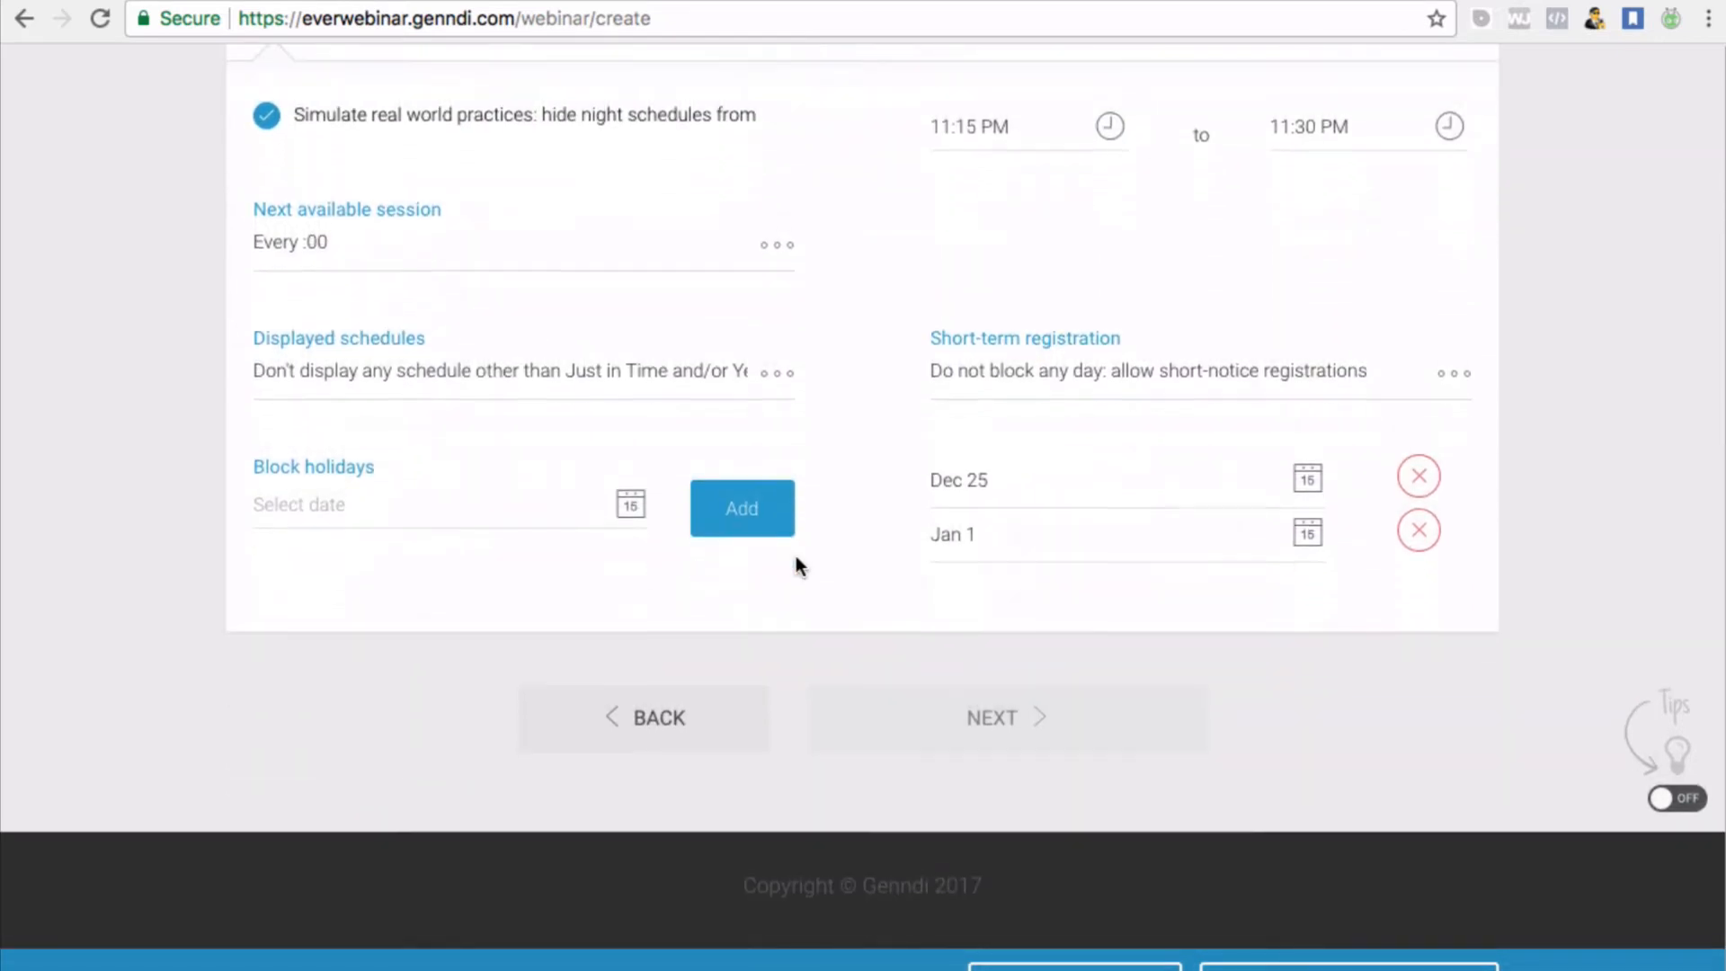
{"action": "scroll", "coordinate": [791, 735], "scroll_direction": "up", "scroll_amount": 10}
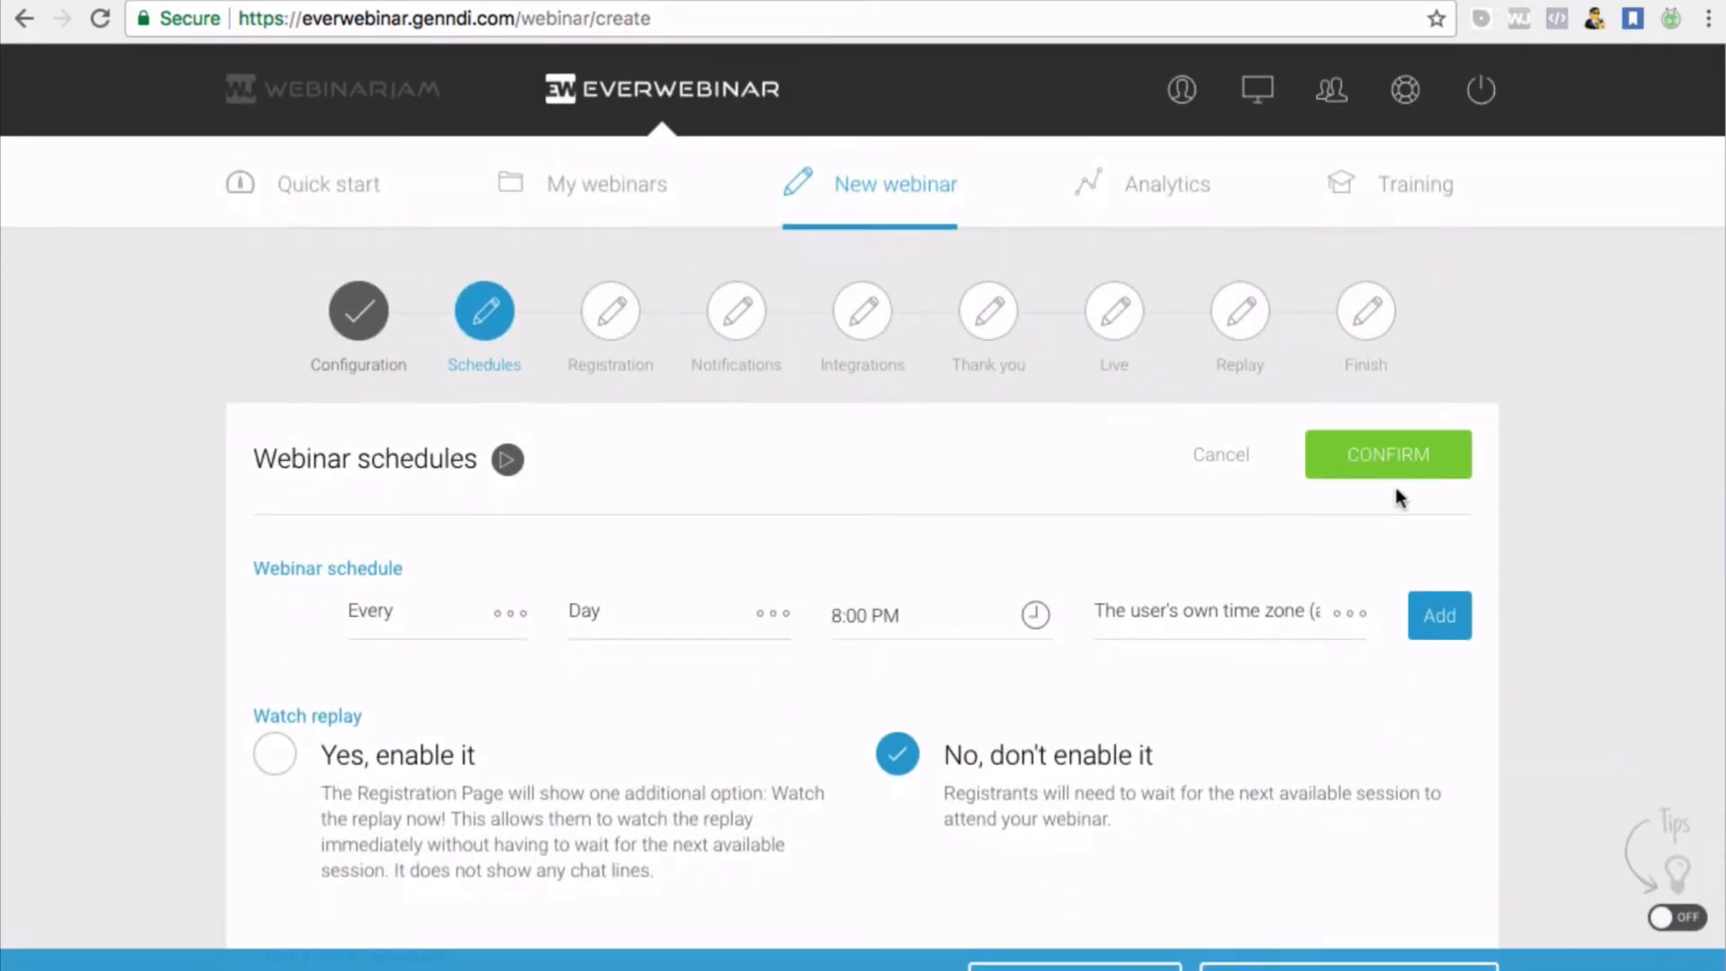
{"action": "left_click", "coordinate": [1413, 476]}
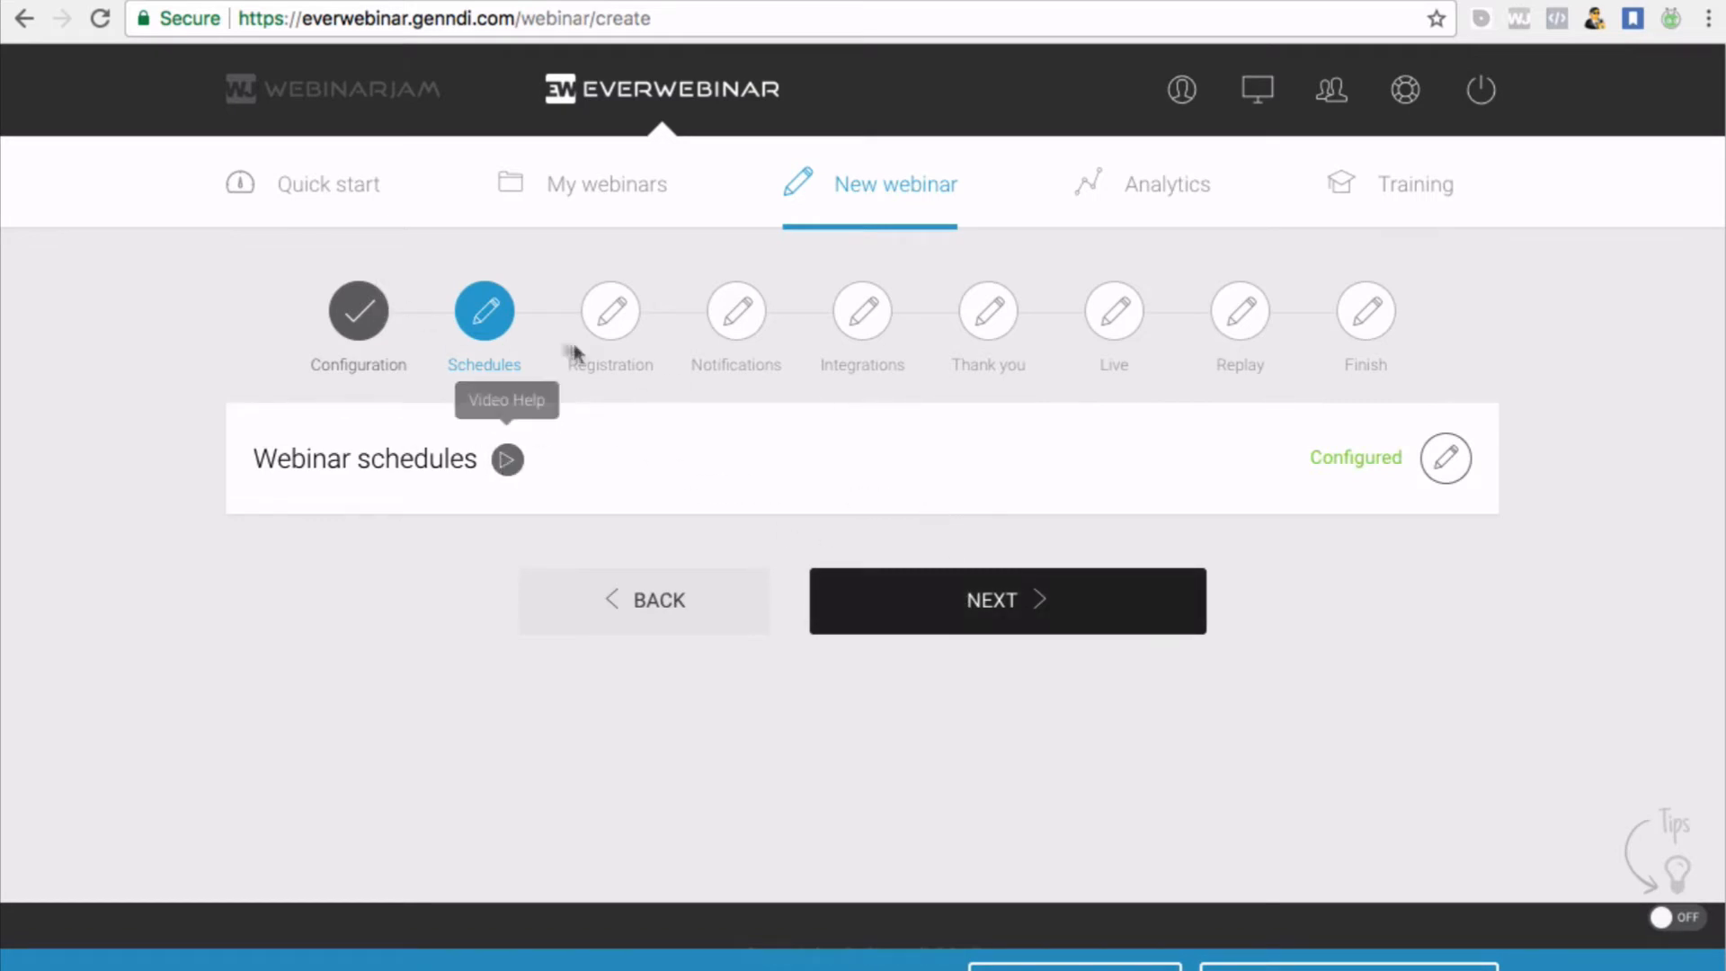
Advance the webinar setup to the Registration step
{"action": "left_click", "coordinate": [992, 597]}
{"action": "scroll", "coordinate": [401, 712], "scroll_direction": "down", "scroll_amount": 4}
{"action": "scroll", "coordinate": [423, 665], "scroll_direction": "up", "scroll_amount": 3}
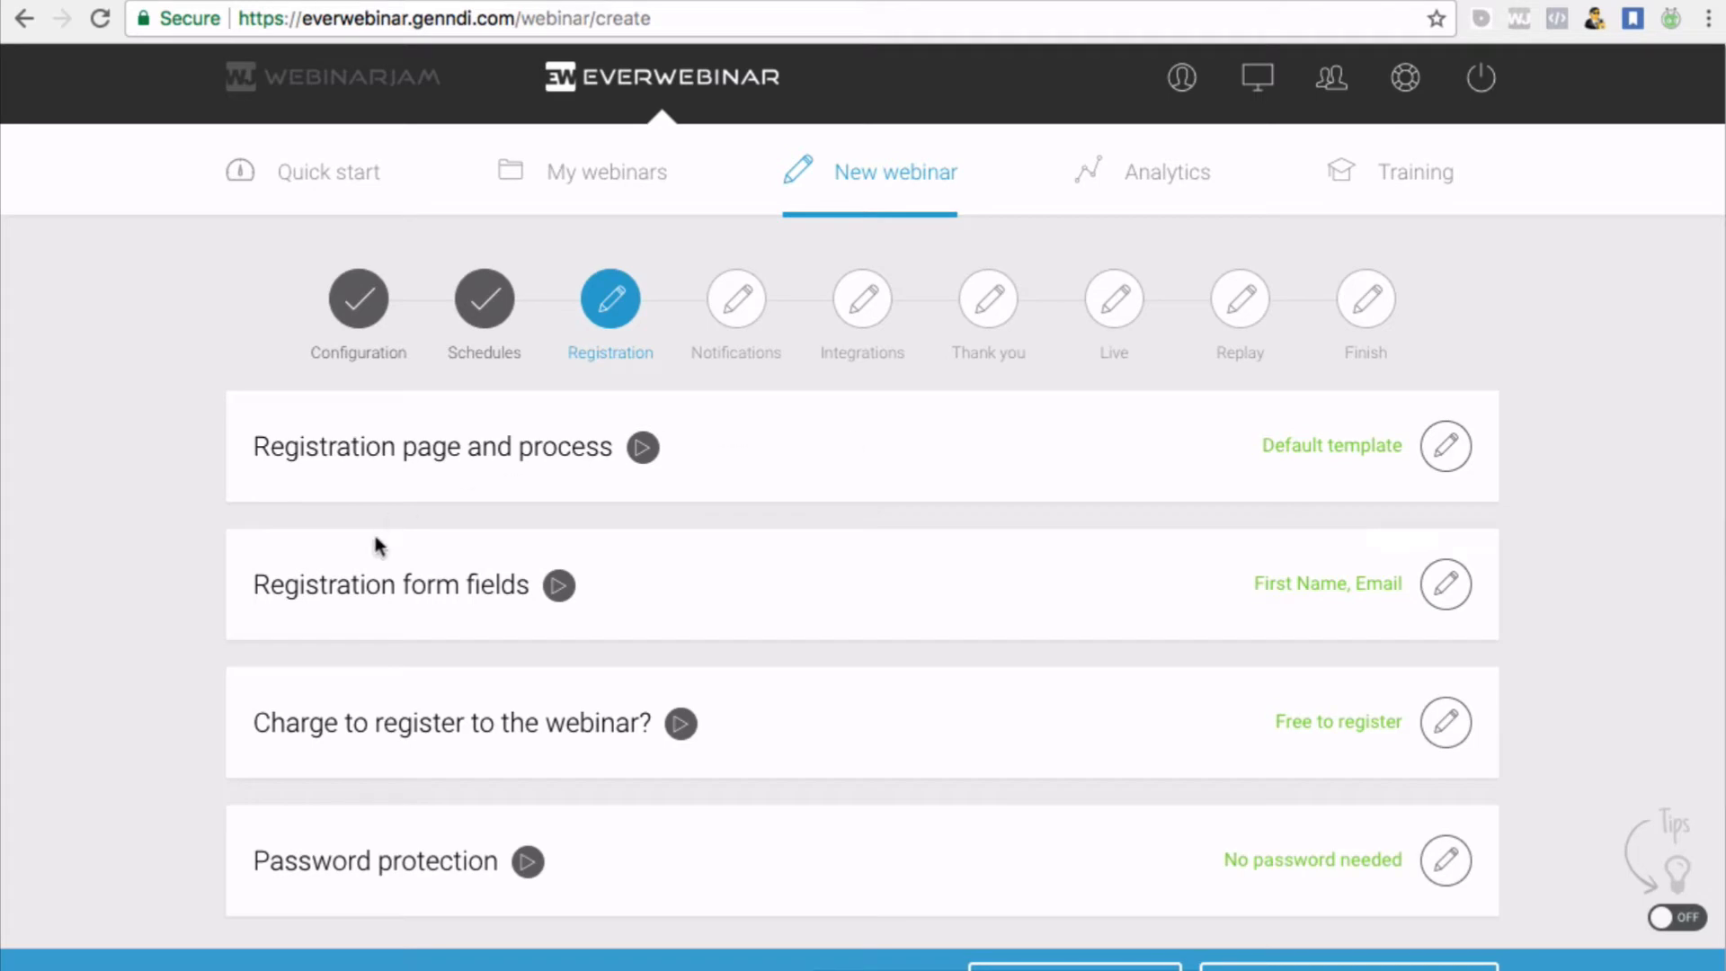
Open the registration page template choices and browse the template grid
{"action": "left_click", "coordinate": [1462, 469]}
{"action": "scroll", "coordinate": [1143, 567], "scroll_direction": "down", "scroll_amount": 3}
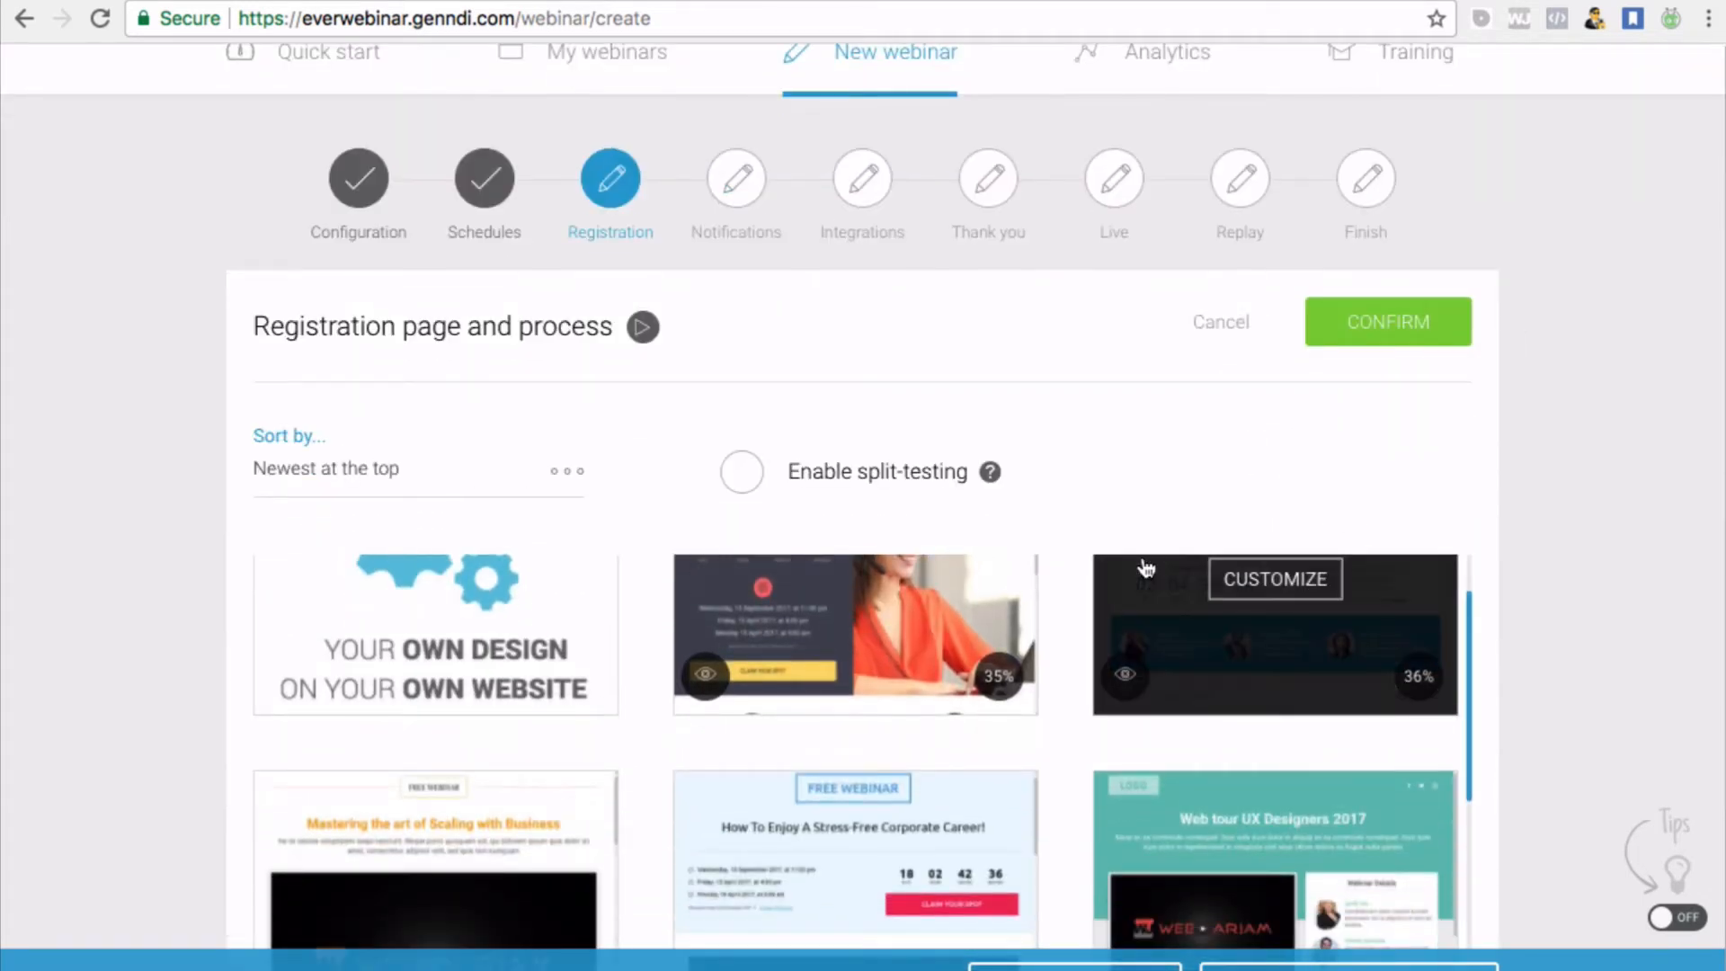
{"action": "scroll", "coordinate": [1037, 534], "scroll_direction": "down", "scroll_amount": 2}
{"action": "scroll", "coordinate": [1038, 534], "scroll_direction": "up", "scroll_amount": 3}
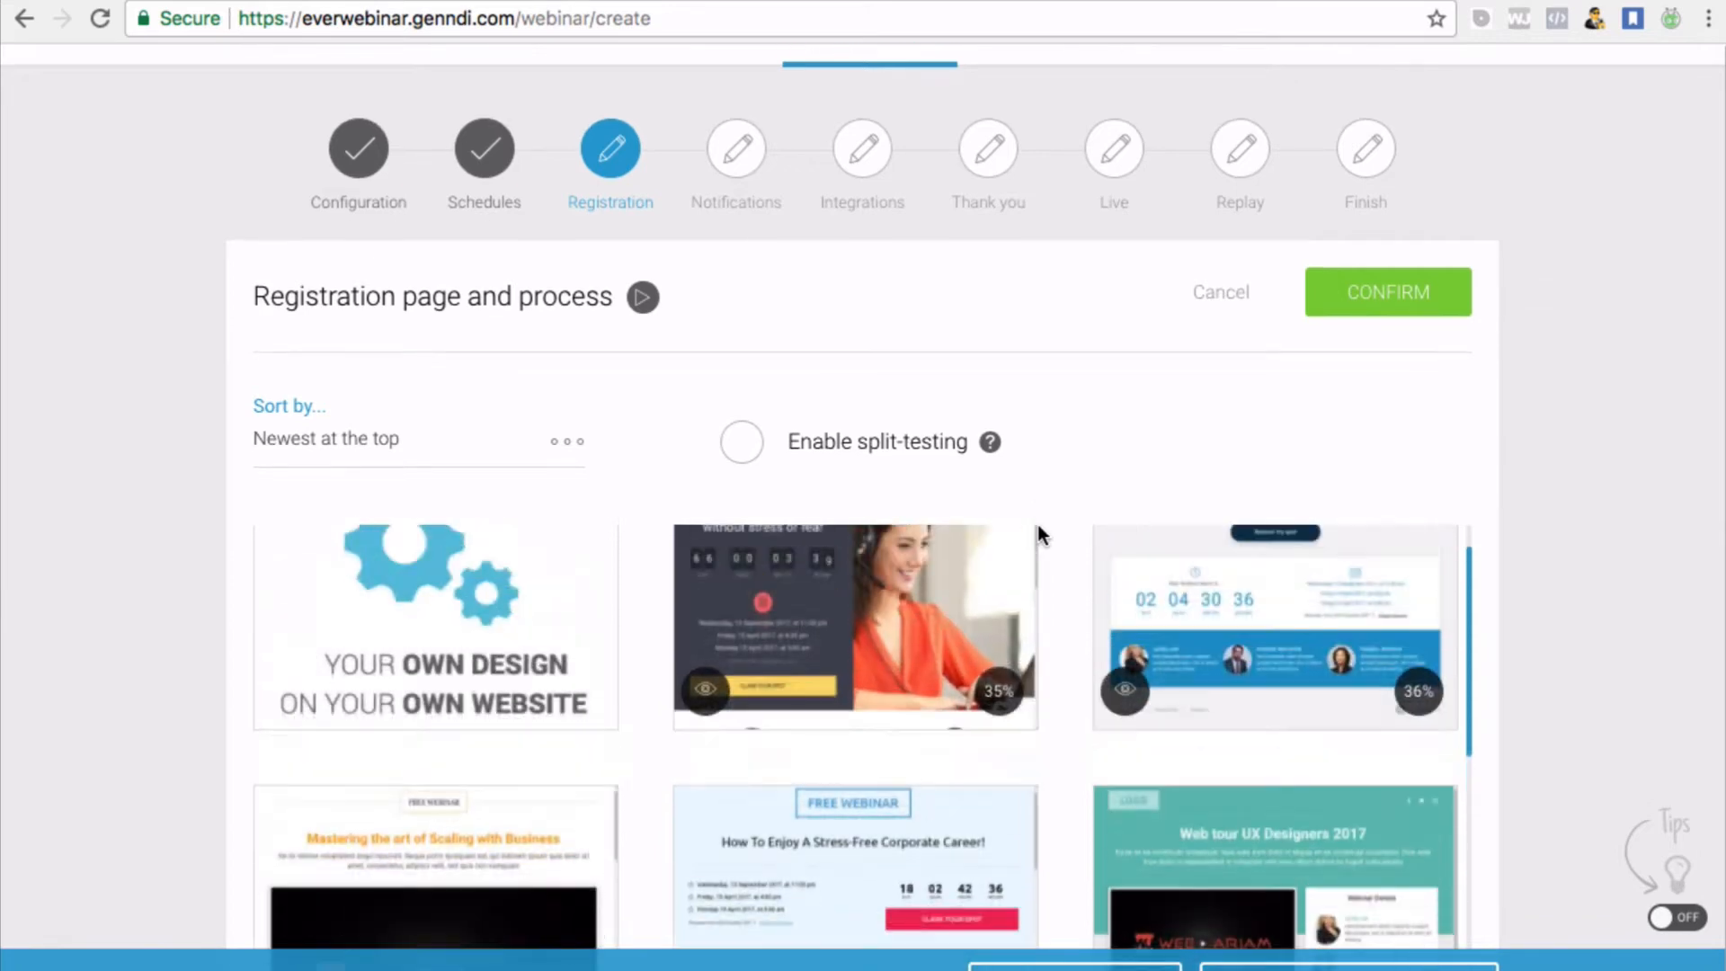
{"action": "scroll", "coordinate": [953, 862], "scroll_direction": "down", "scroll_amount": 5}
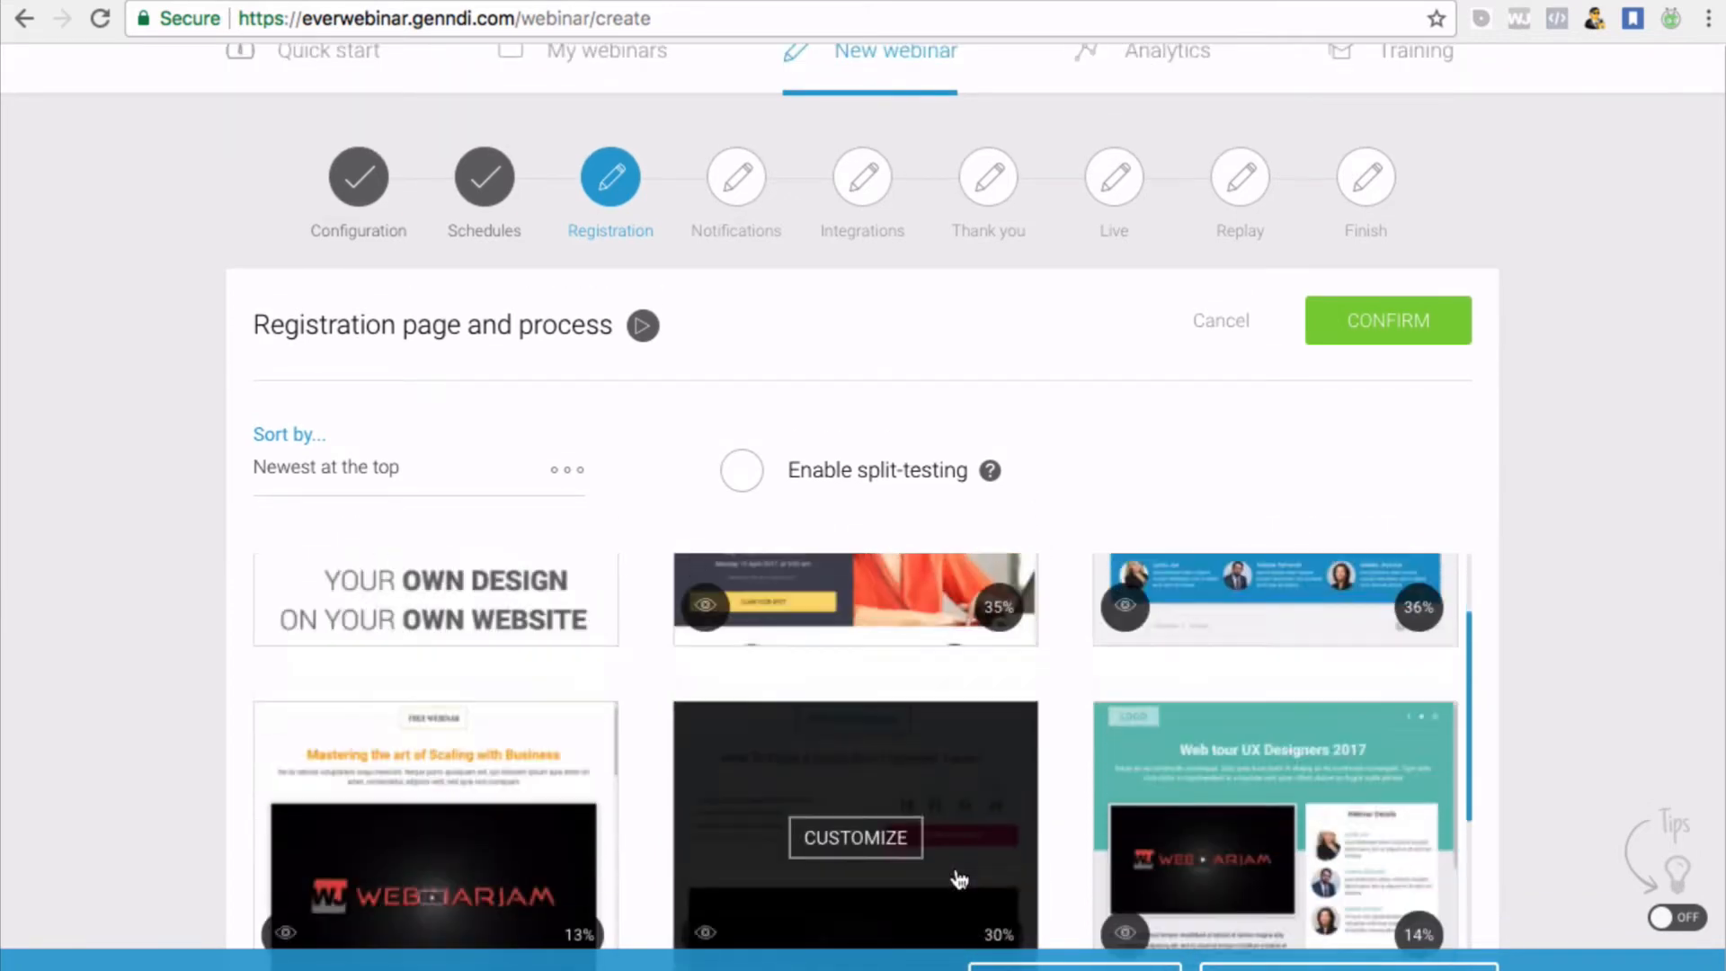
{"action": "scroll", "coordinate": [959, 879], "scroll_direction": "down", "scroll_amount": 6}
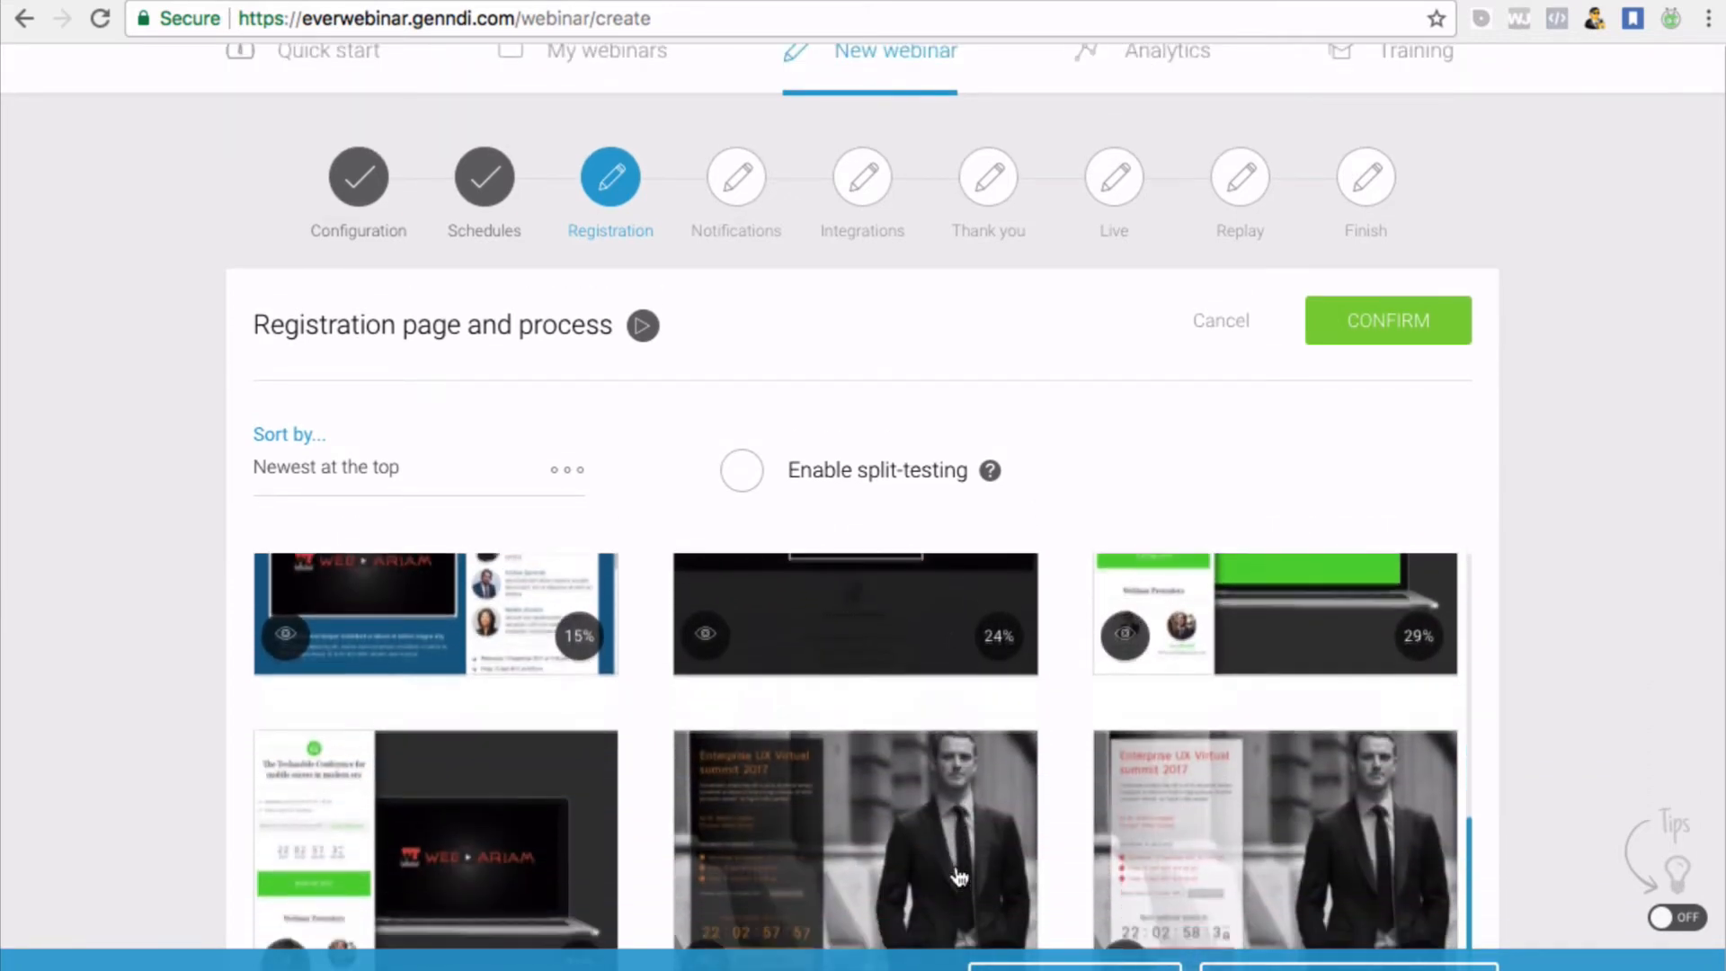
{"action": "scroll", "coordinate": [959, 876], "scroll_direction": "up", "scroll_amount": 1}
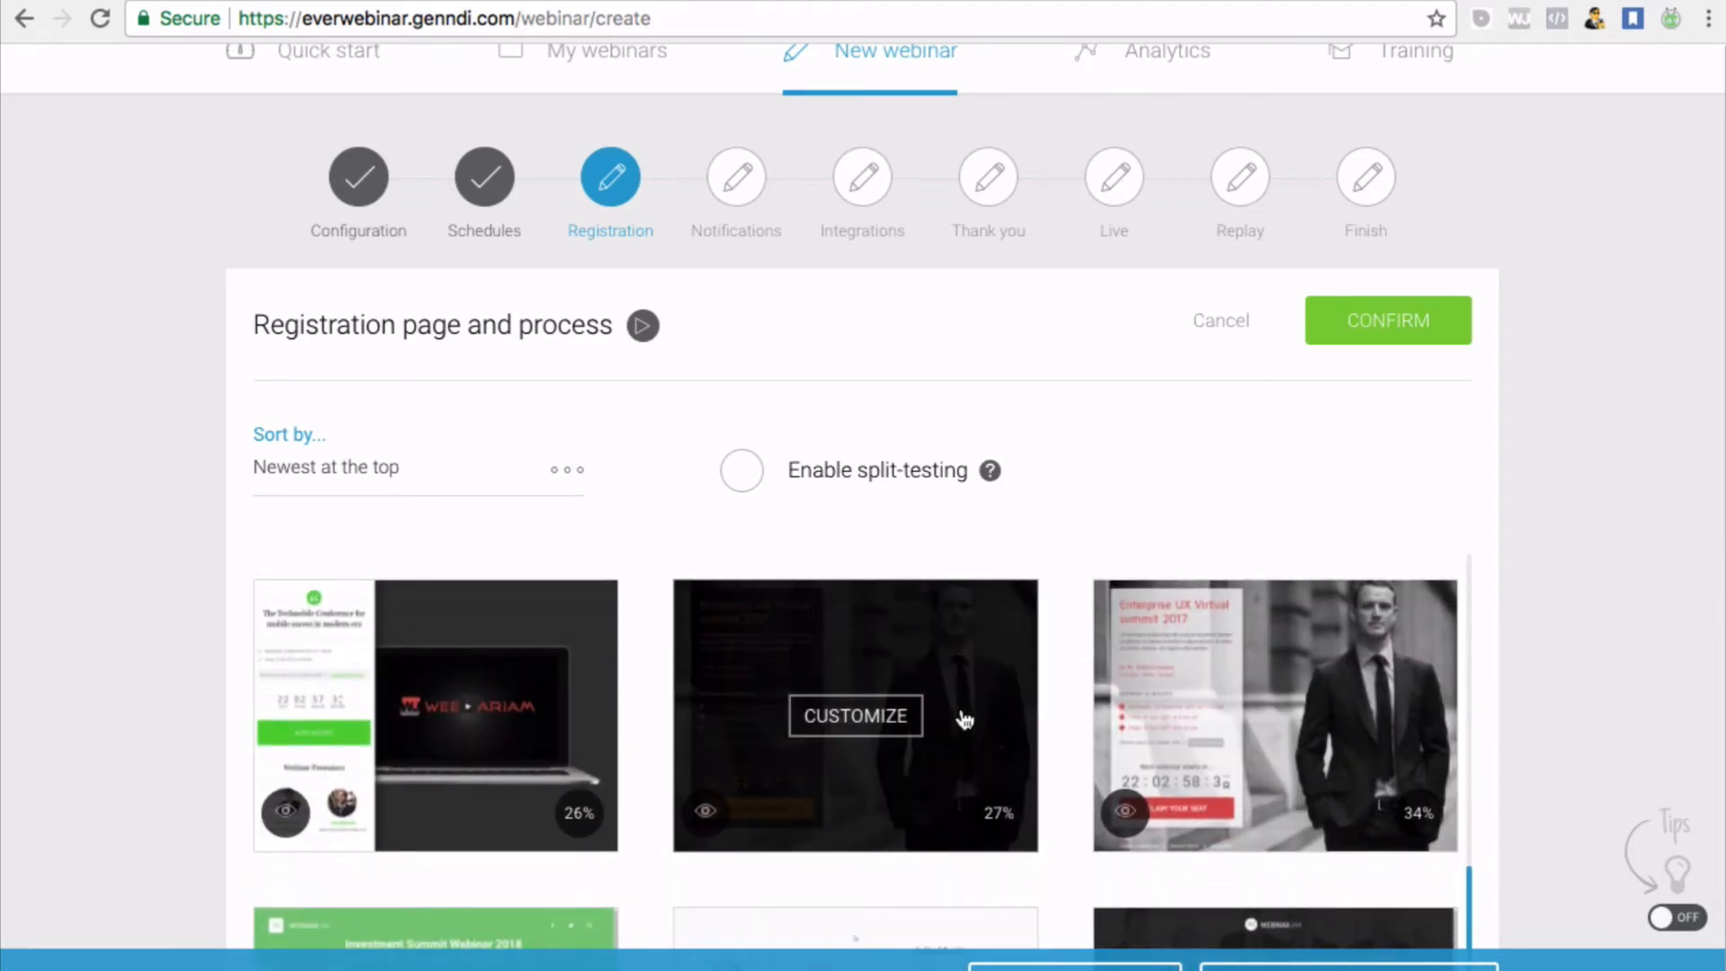
{"action": "scroll", "coordinate": [1599, 401], "scroll_direction": "down", "scroll_amount": 5}
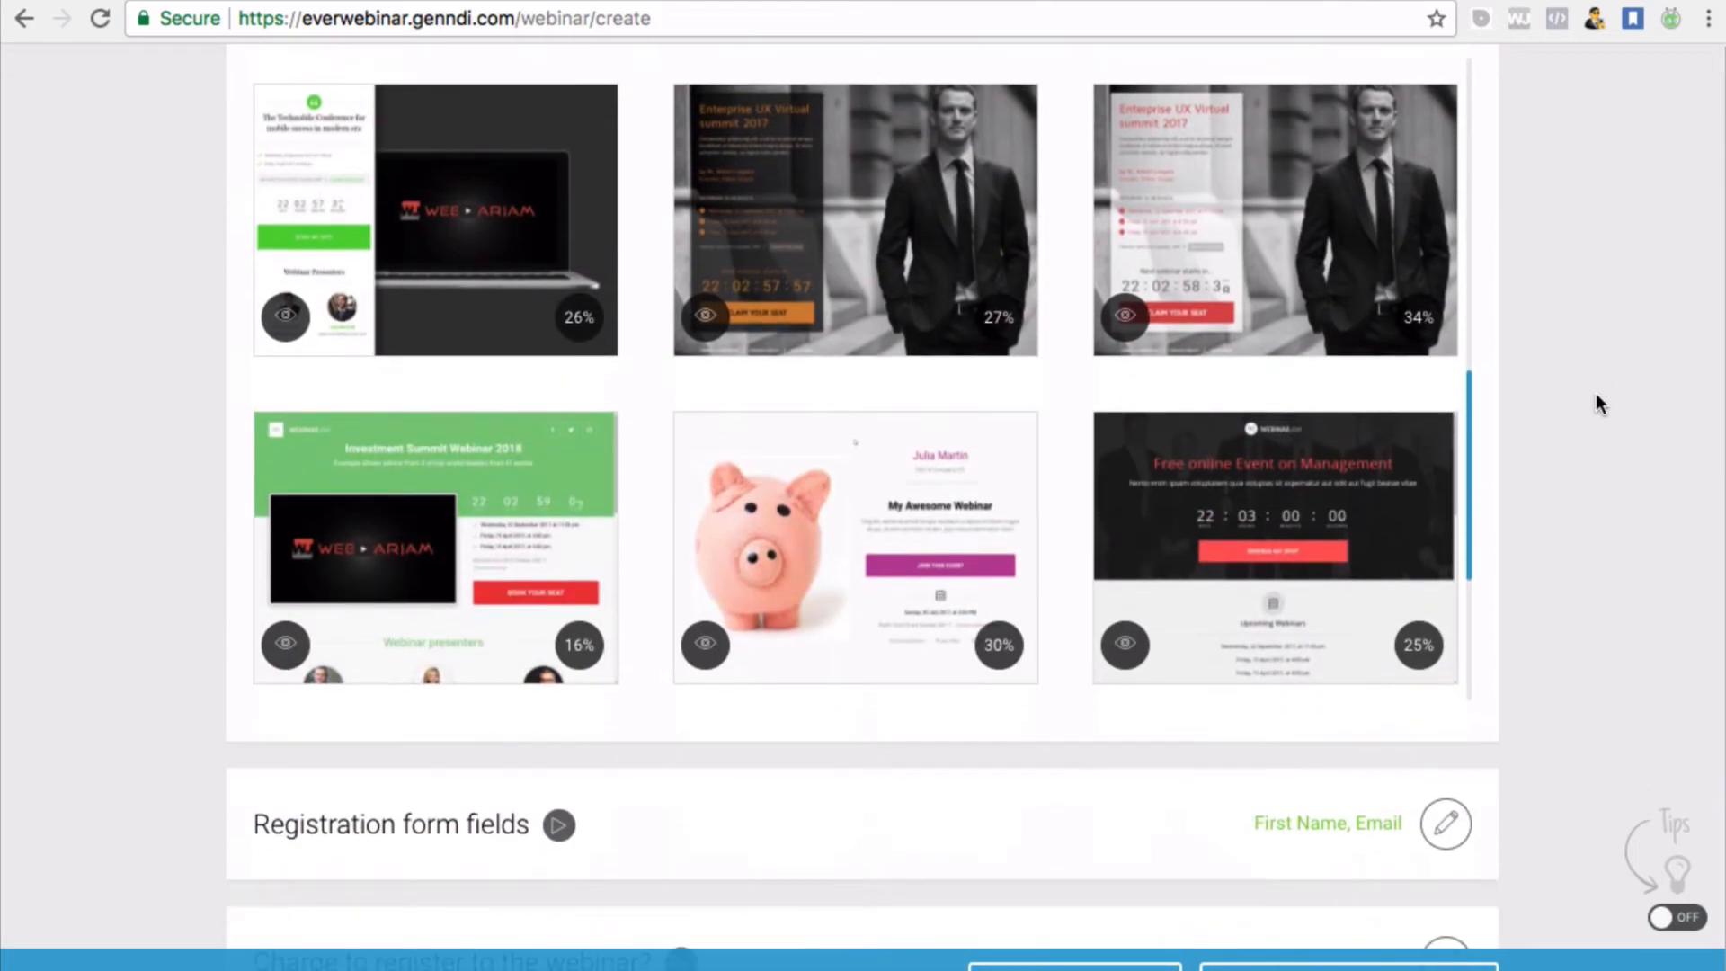
{"action": "scroll", "coordinate": [1032, 308], "scroll_direction": "up", "scroll_amount": 10}
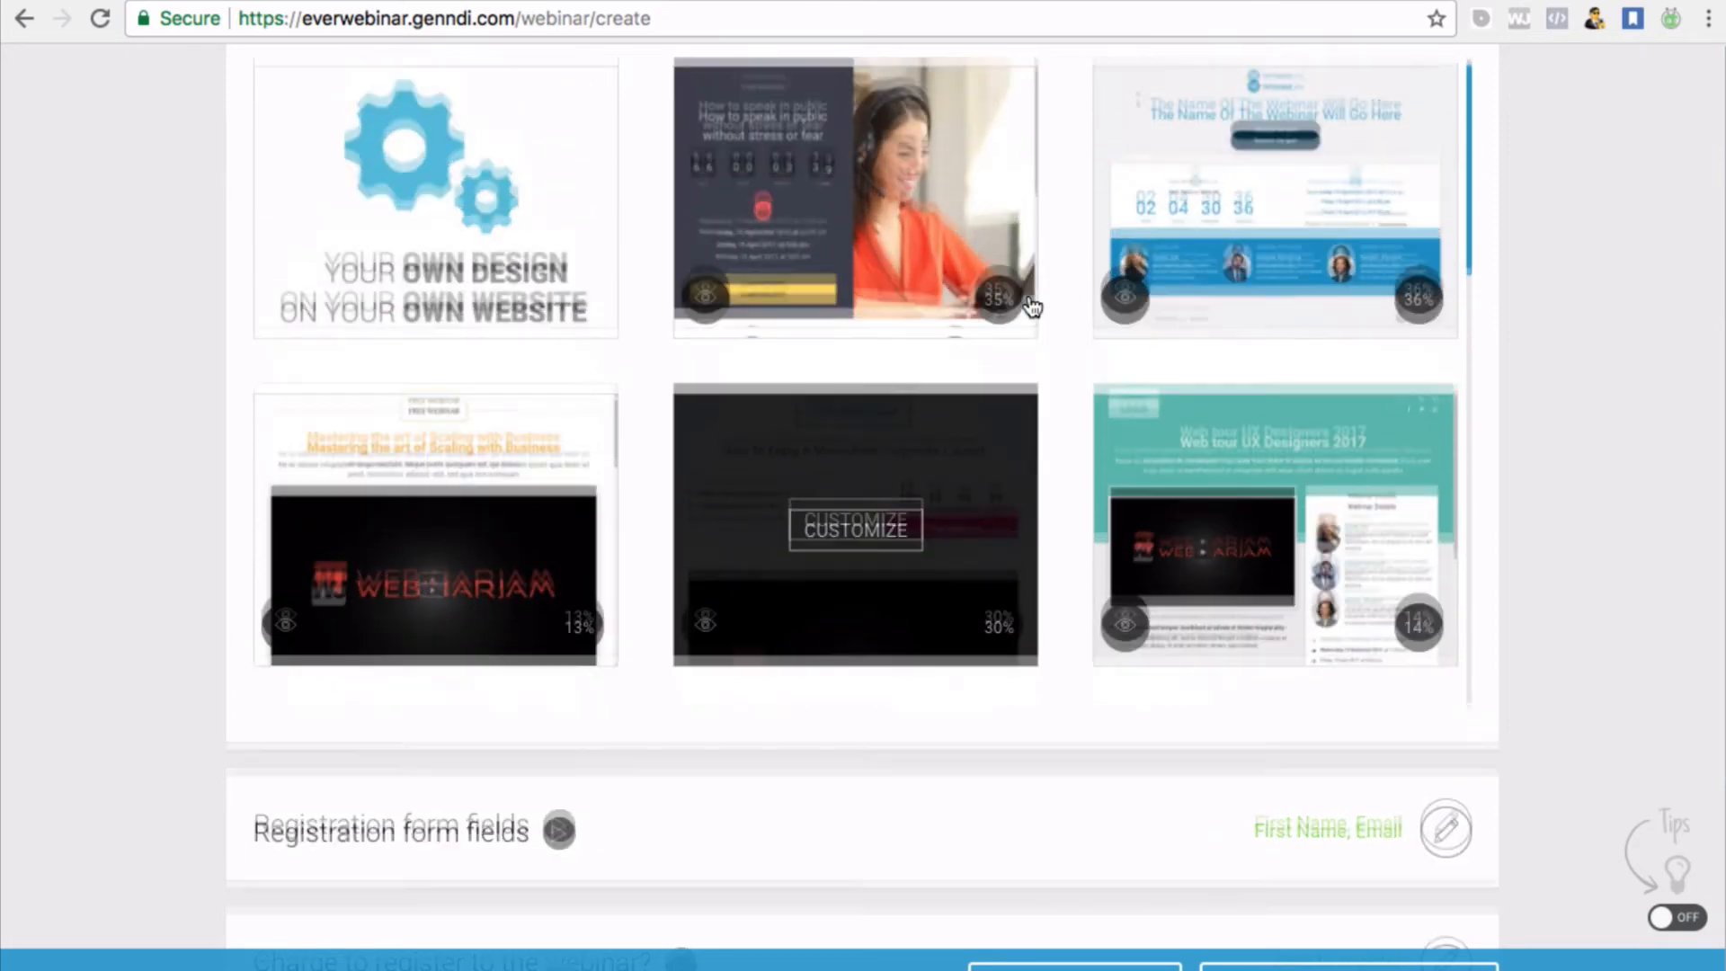
{"action": "scroll", "coordinate": [1032, 307], "scroll_direction": "up", "scroll_amount": 1}
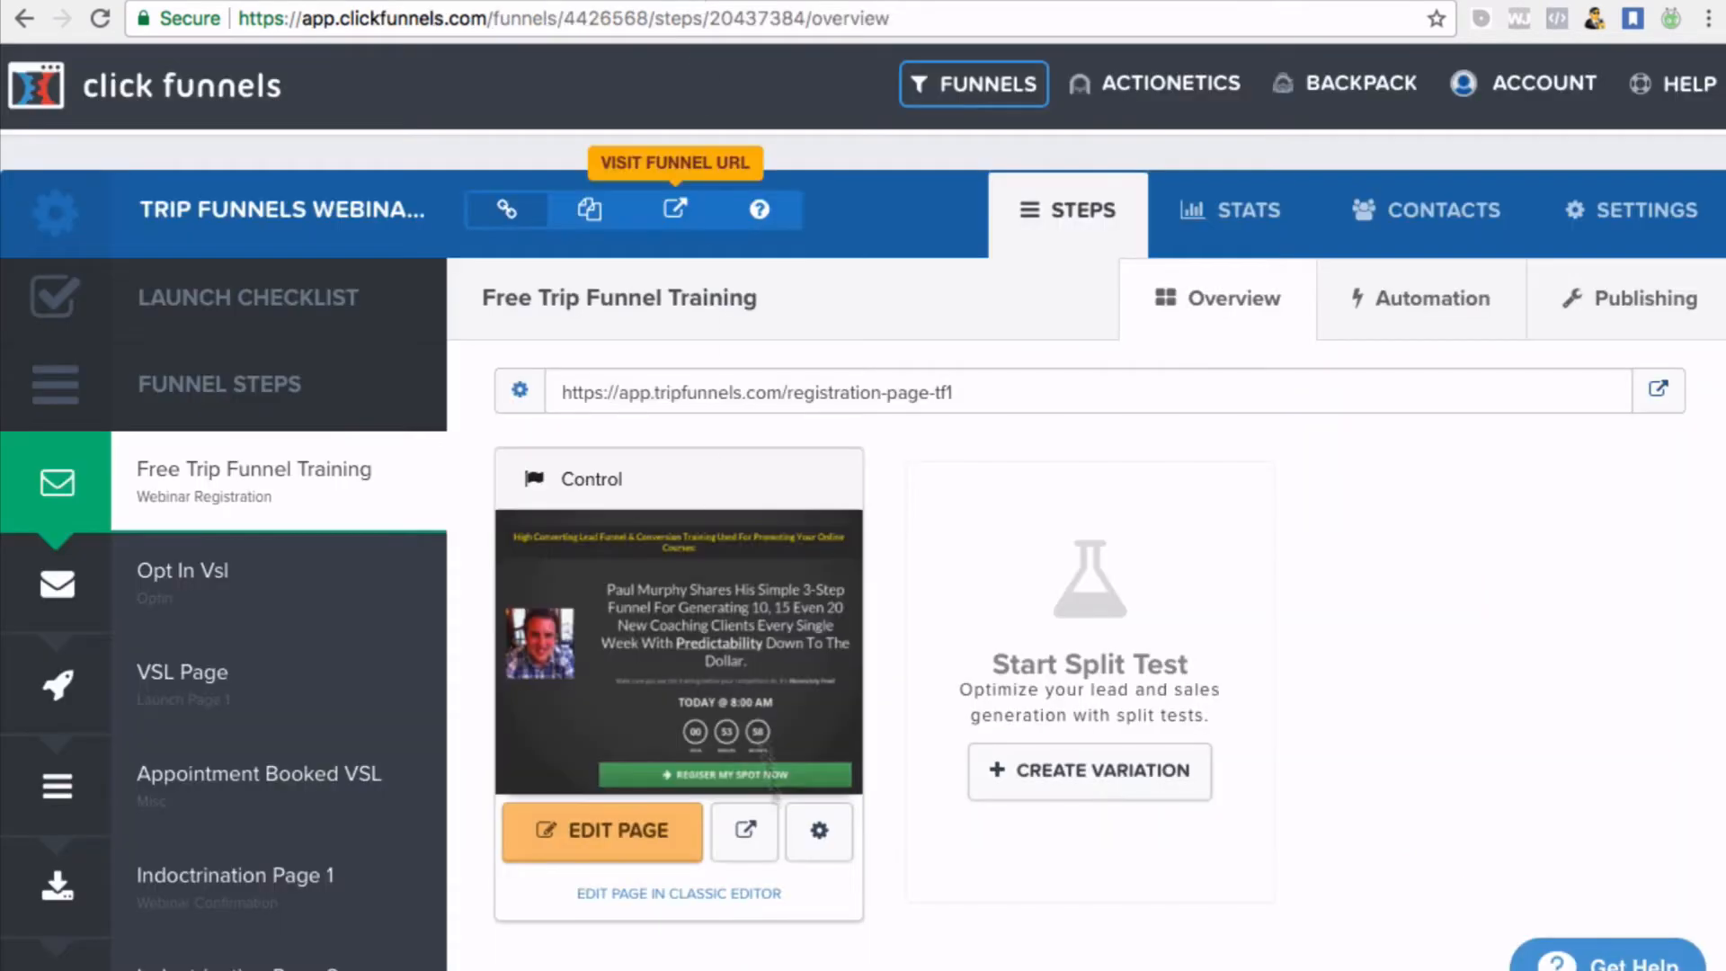
Preview the live registration-page-tf1 page counting down to the TODAY @ 11:00 AM webinar
{"action": "left_click", "coordinate": [1660, 400]}
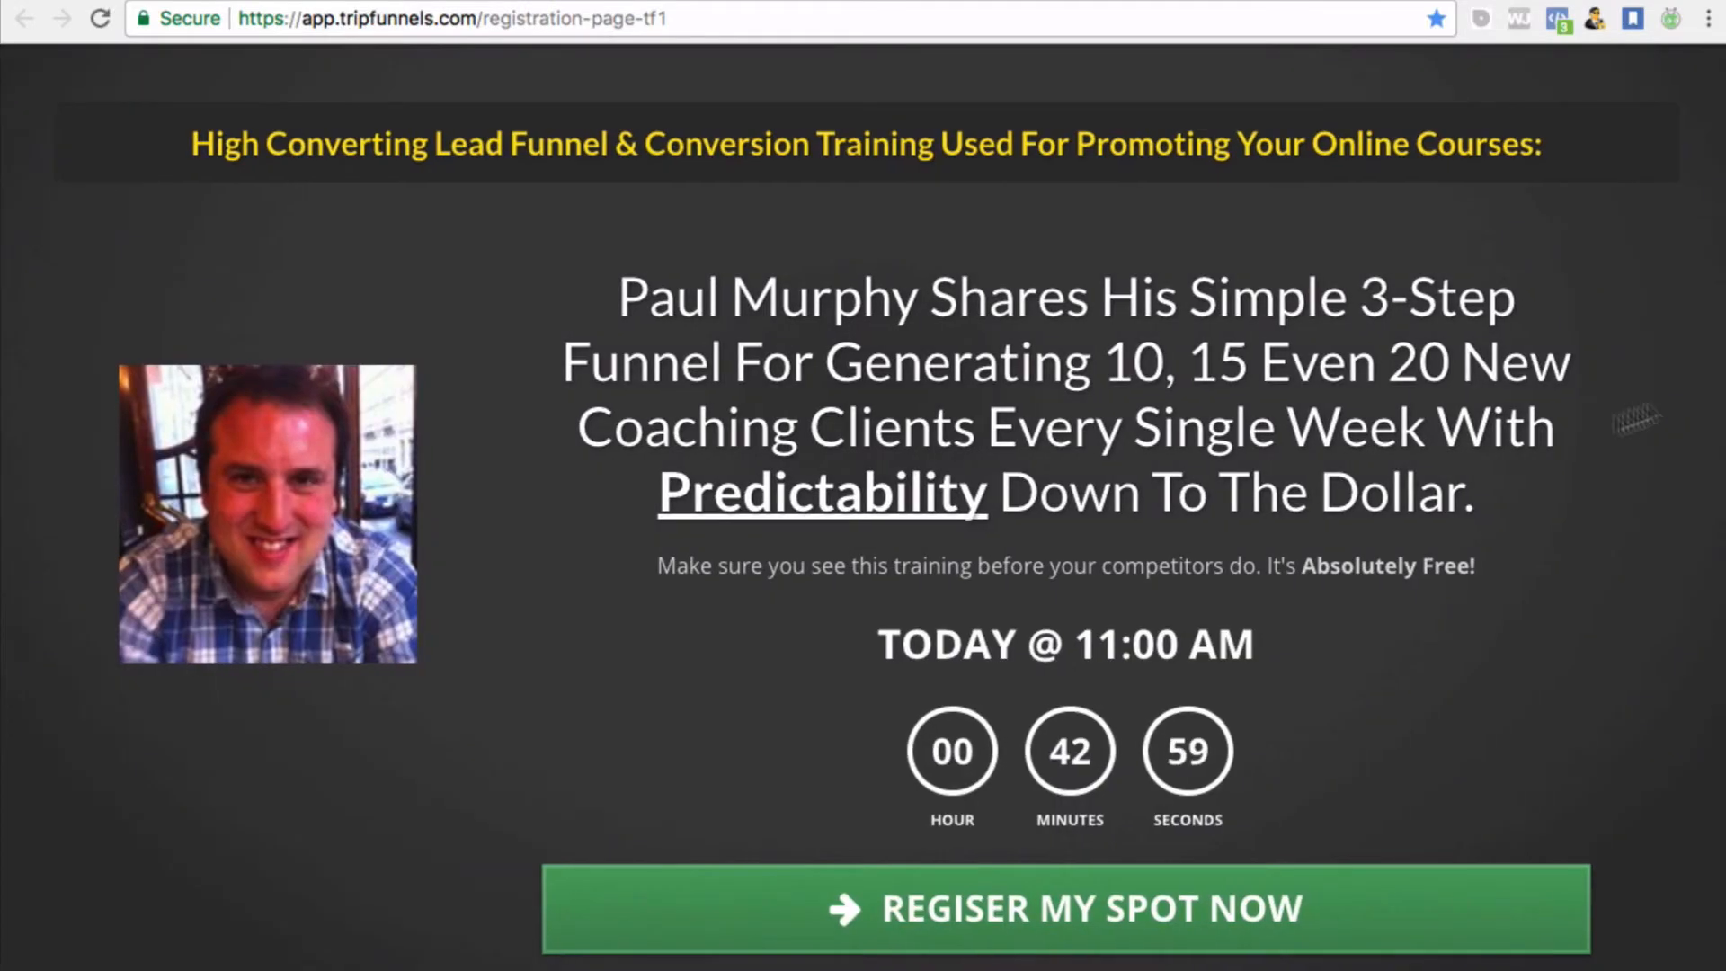
{"action": "scroll", "coordinate": [1015, 592], "scroll_direction": "down", "scroll_amount": 2}
{"action": "scroll", "coordinate": [1015, 591], "scroll_direction": "up", "scroll_amount": 2}
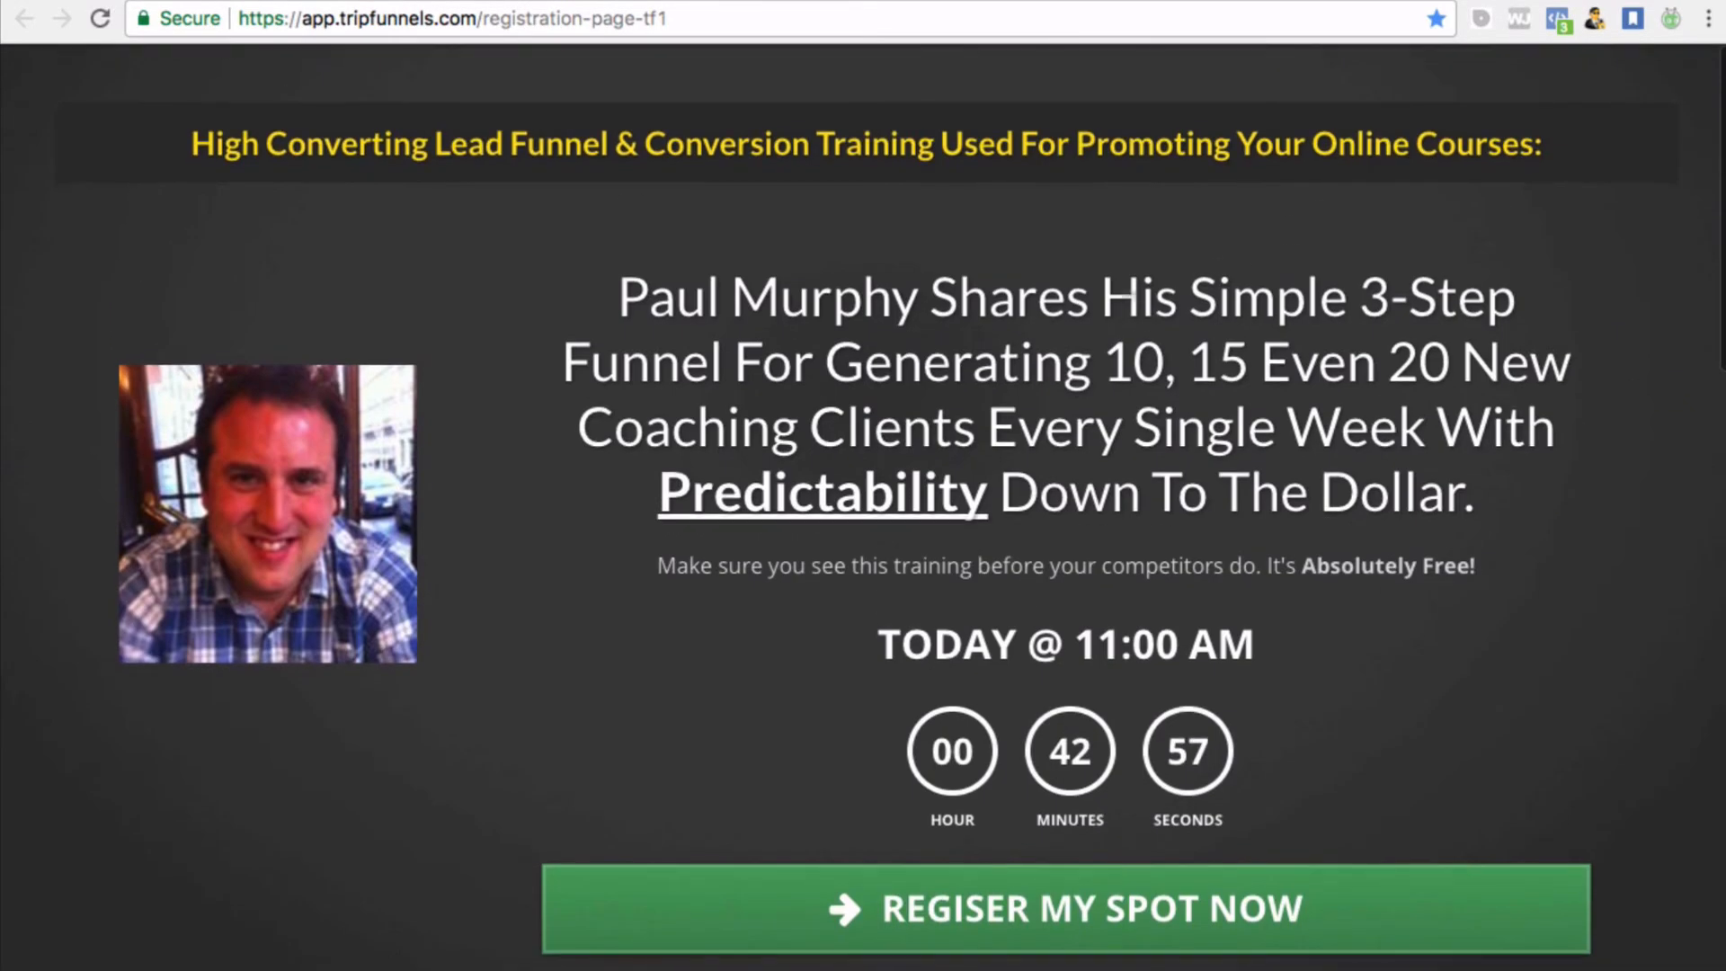
{"action": "scroll", "coordinate": [1240, 399], "scroll_direction": "down", "scroll_amount": 3}
{"action": "scroll", "coordinate": [1240, 399], "scroll_direction": "up", "scroll_amount": 1}
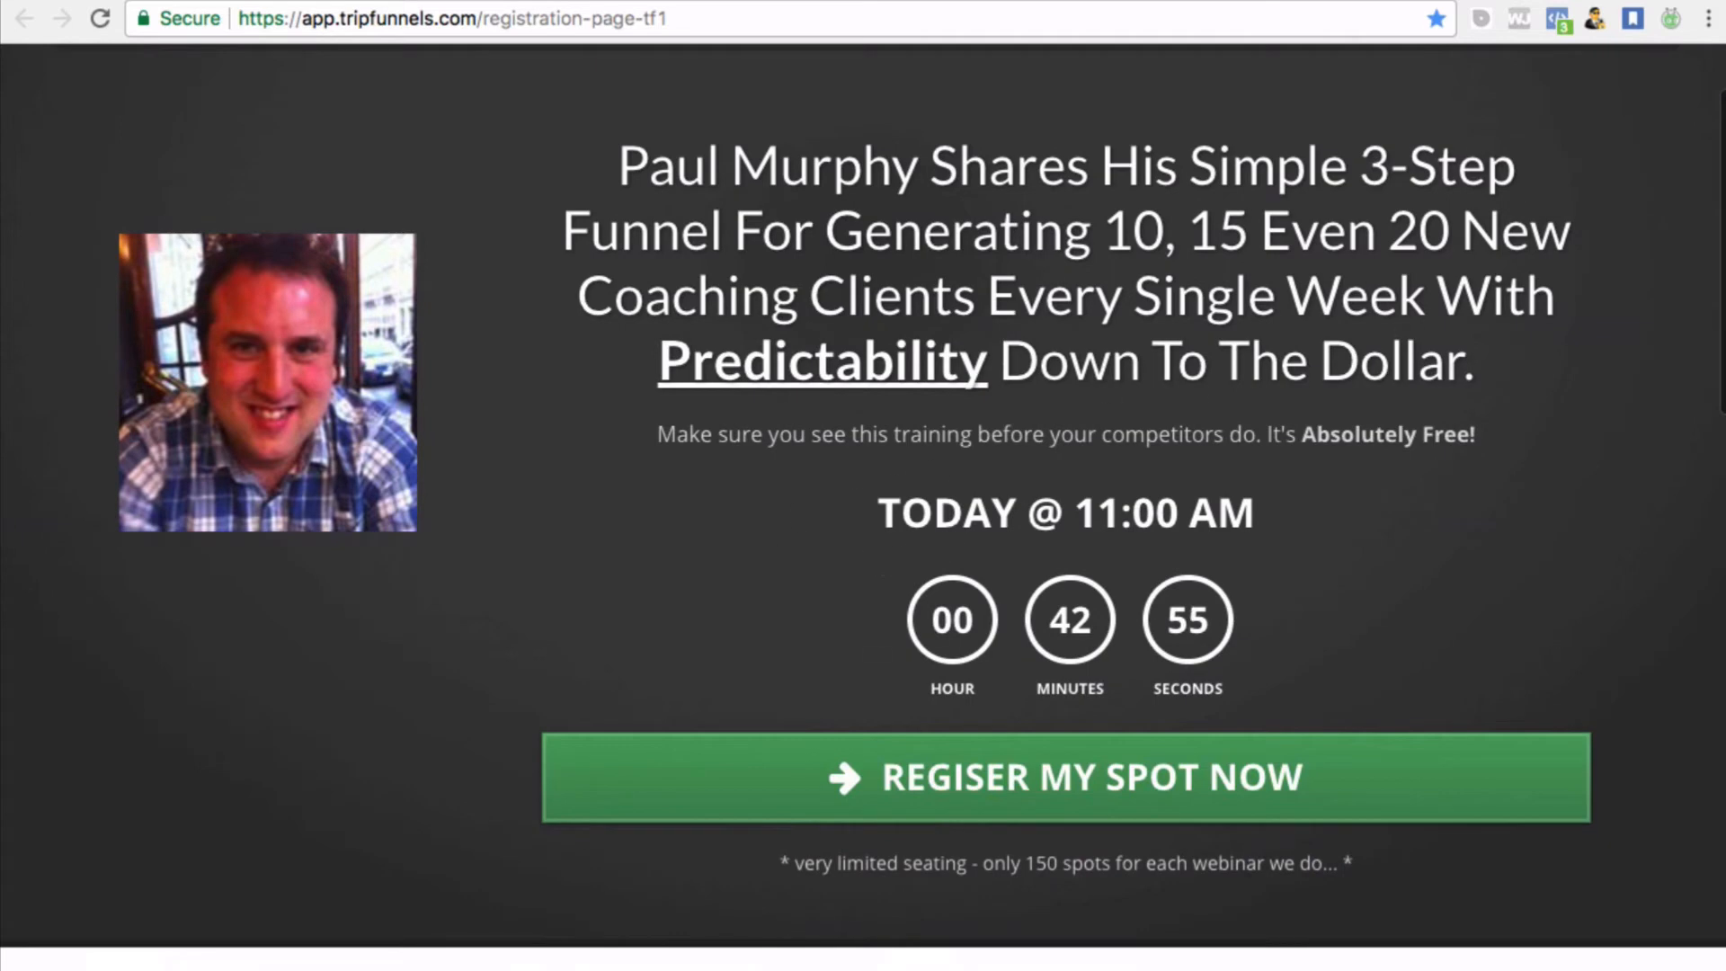
{"action": "scroll", "coordinate": [1096, 399], "scroll_direction": "down", "scroll_amount": 3}
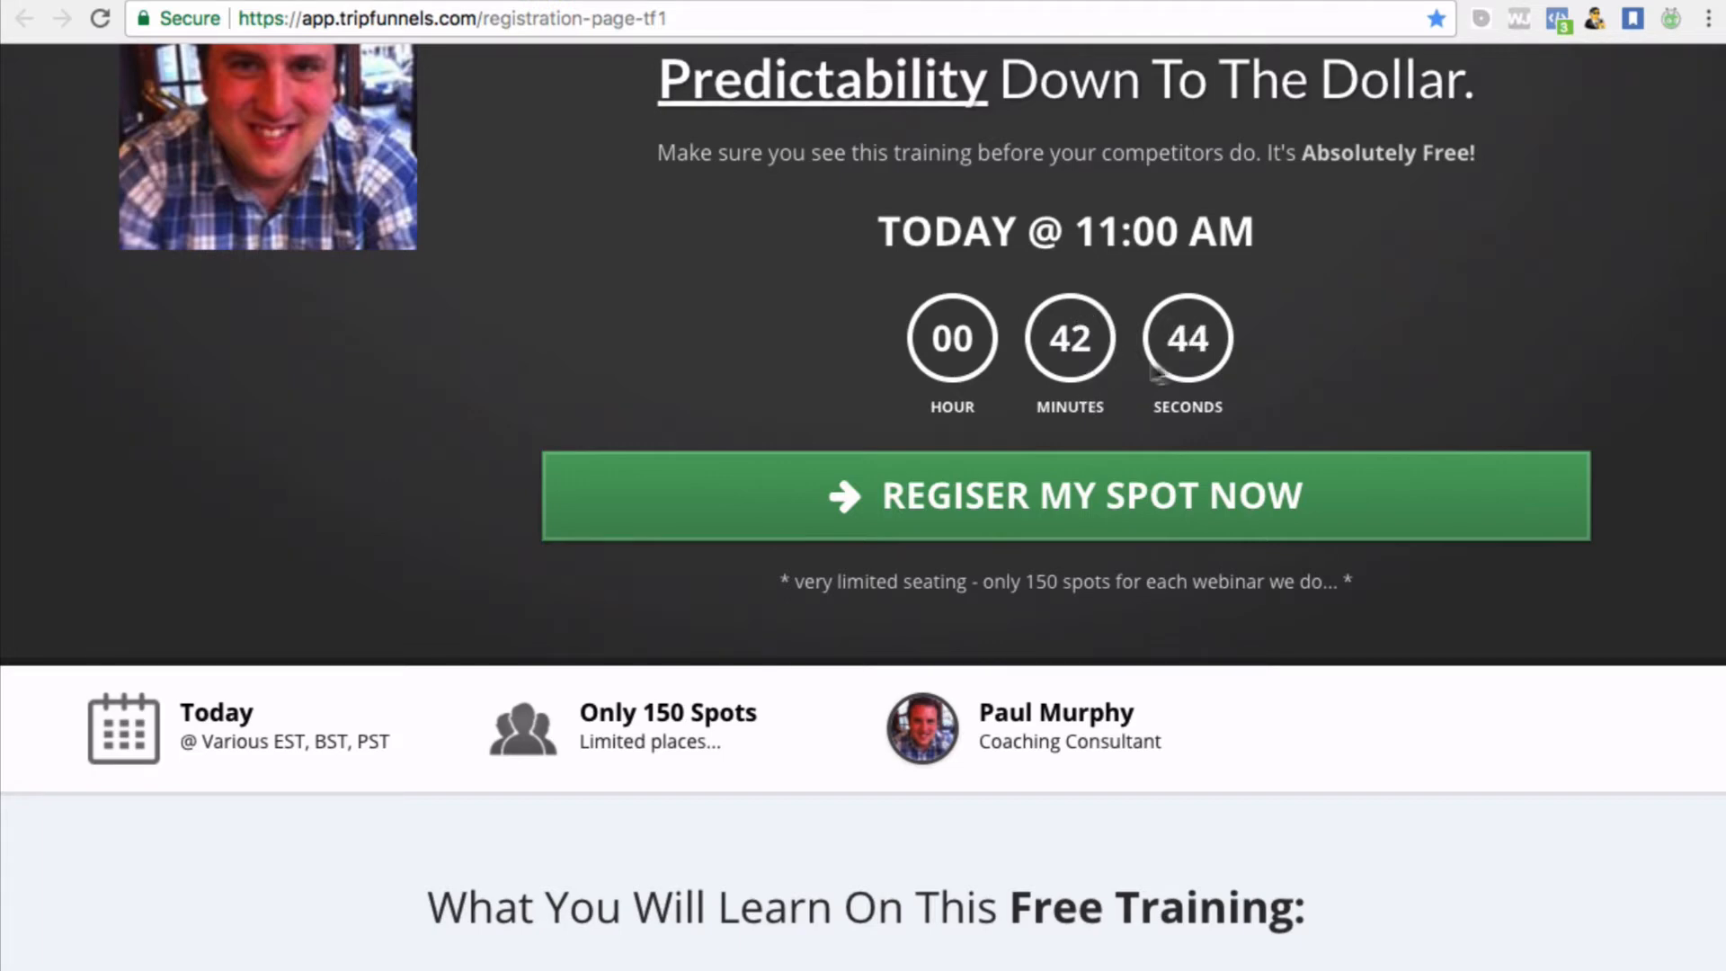
{"action": "scroll", "coordinate": [1214, 354], "scroll_direction": "down", "scroll_amount": 1}
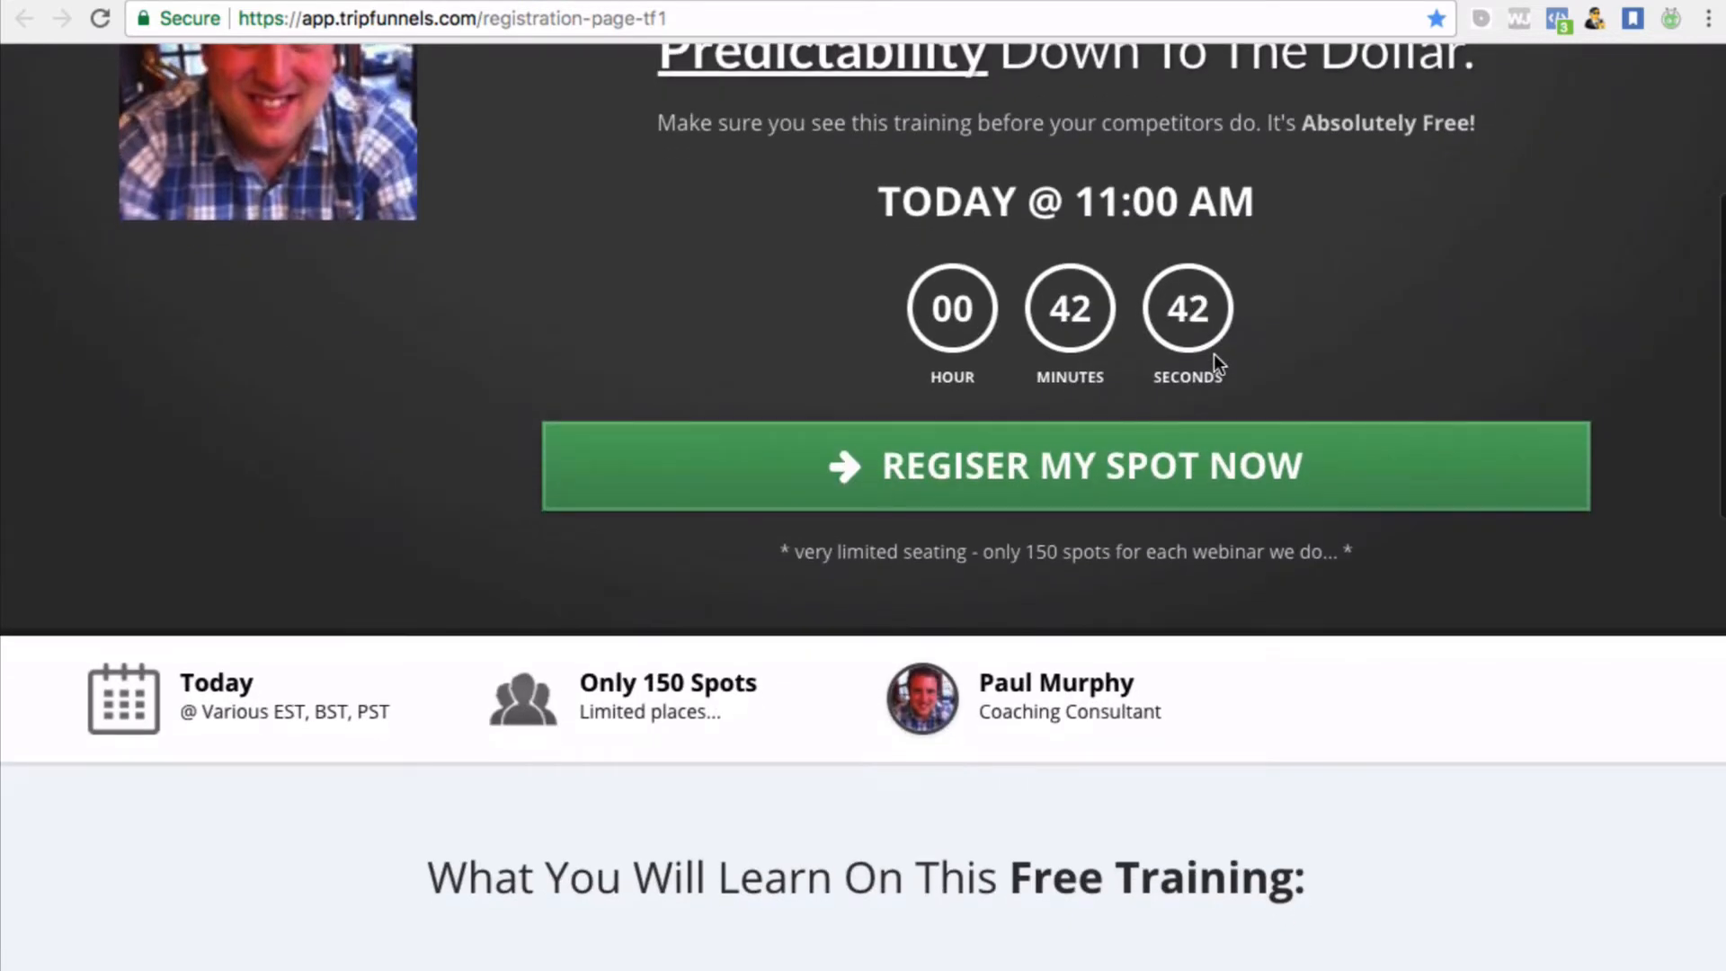
Try the Register My Spot Now popup, then close it and the Before You Leave offer
{"action": "left_click", "coordinate": [969, 460]}
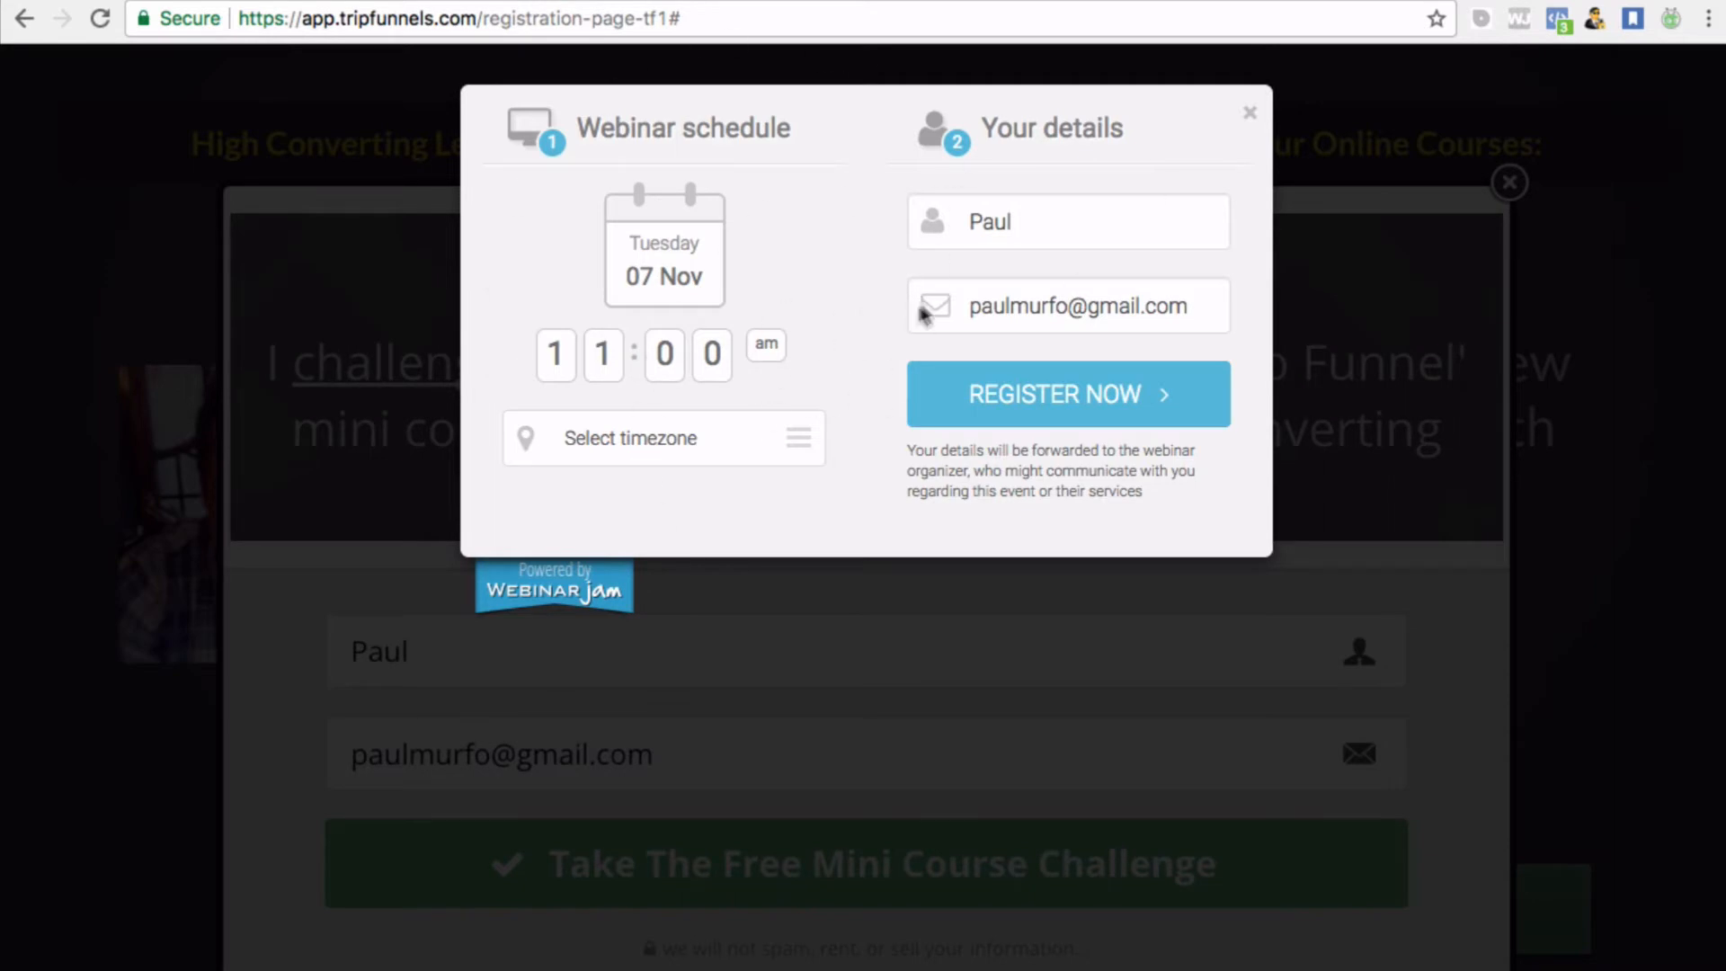
{"action": "left_click", "coordinate": [1249, 119]}
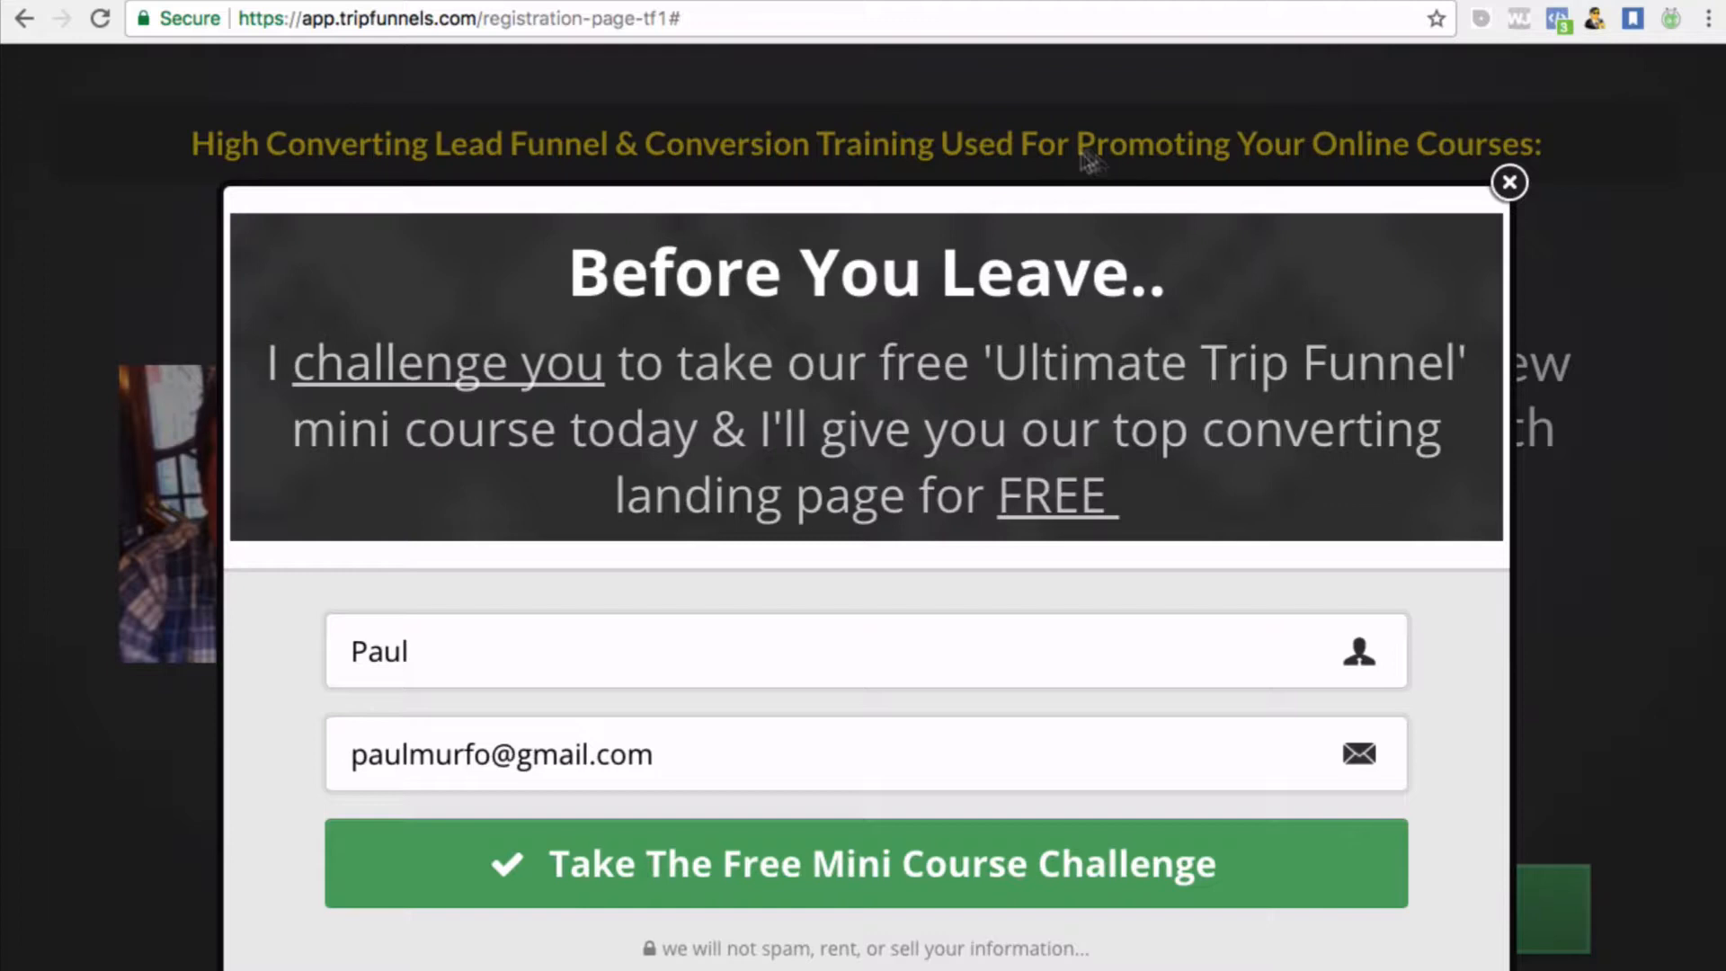
{"action": "left_click", "coordinate": [1497, 181]}
Scroll through the landing page, then return to the EverWebinar registration templates
{"action": "scroll", "coordinate": [952, 440], "scroll_direction": "down", "scroll_amount": 10}
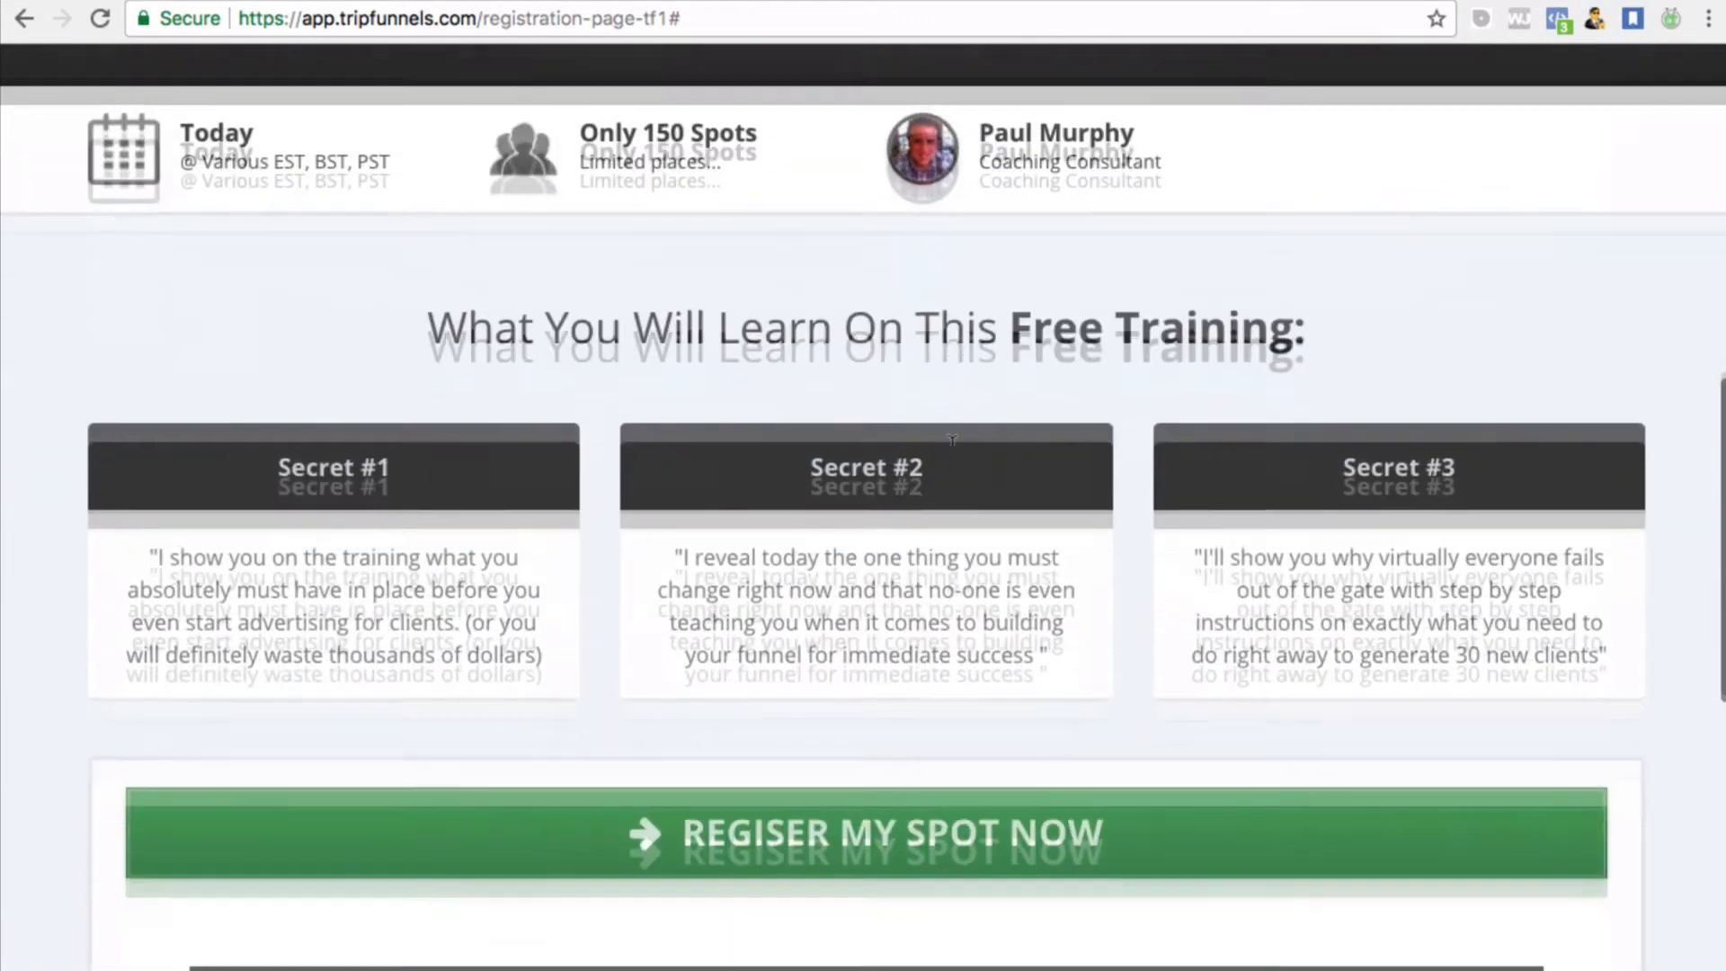
{"action": "scroll", "coordinate": [951, 439], "scroll_direction": "down", "scroll_amount": 10}
{"action": "scroll", "coordinate": [962, 444], "scroll_direction": "up", "scroll_amount": 12}
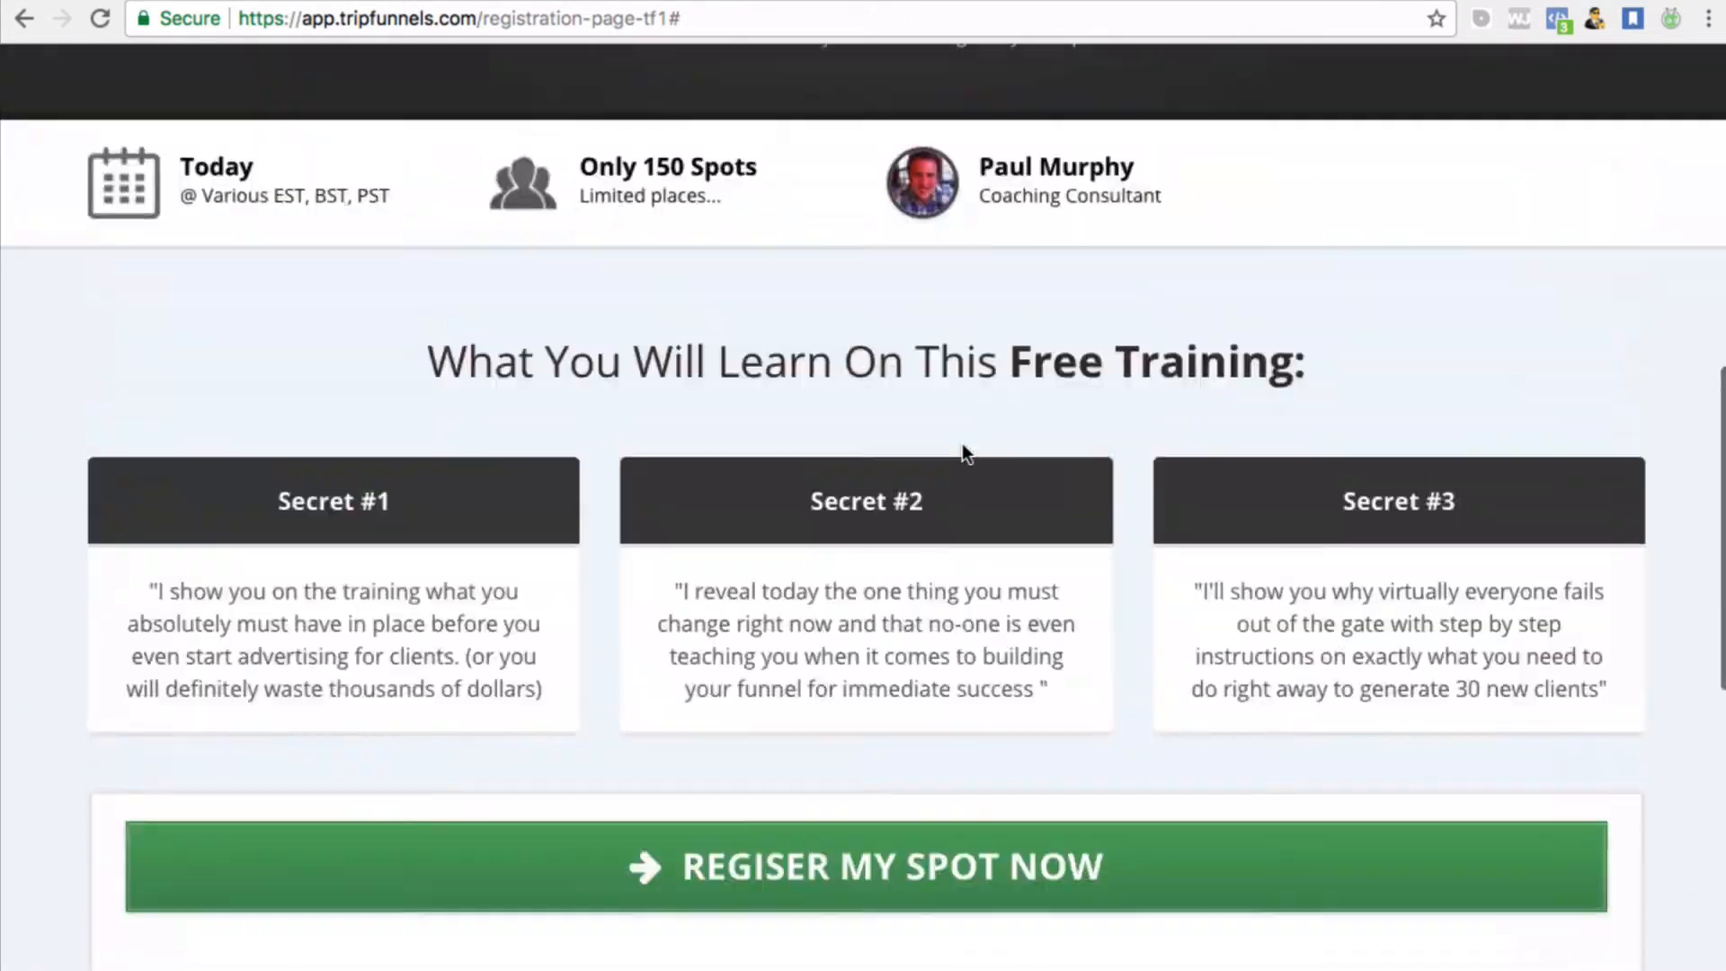
{"action": "scroll", "coordinate": [962, 444], "scroll_direction": "up", "scroll_amount": 10}
{"action": "scroll", "coordinate": [962, 444], "scroll_direction": "down", "scroll_amount": 12}
{"action": "scroll", "coordinate": [961, 444], "scroll_direction": "up", "scroll_amount": 12}
{"action": "scroll", "coordinate": [962, 436], "scroll_direction": "down", "scroll_amount": 1}
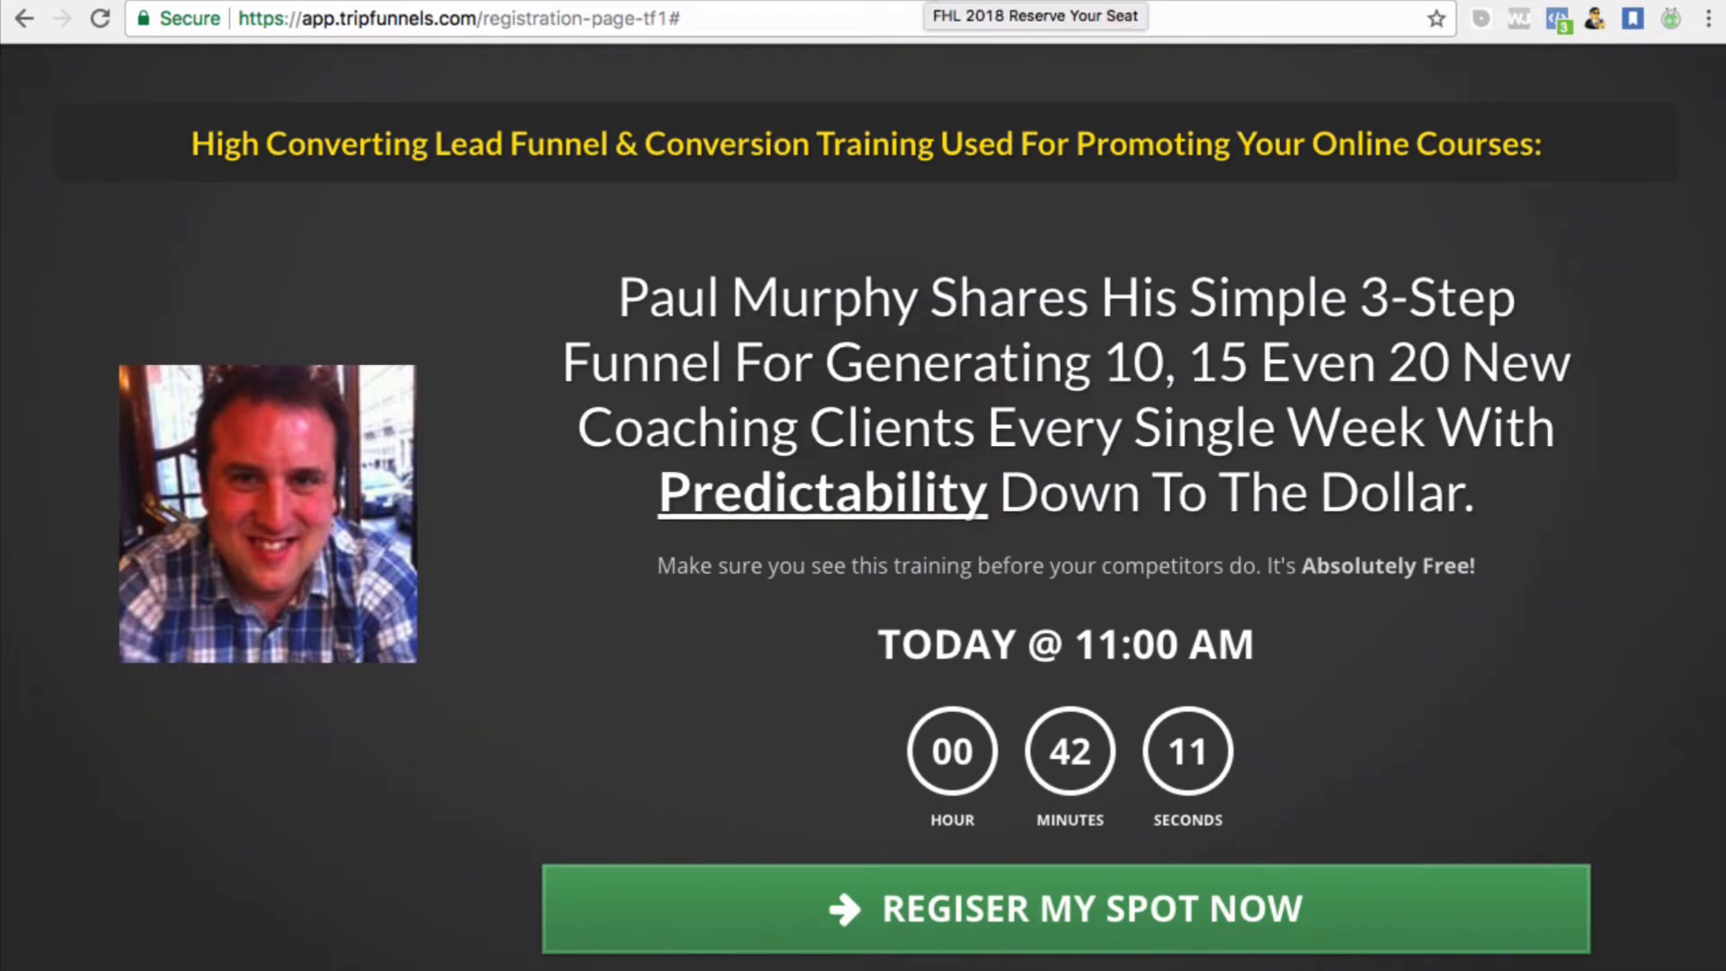
{"action": "scroll", "coordinate": [863, 486], "scroll_direction": "down", "scroll_amount": 3}
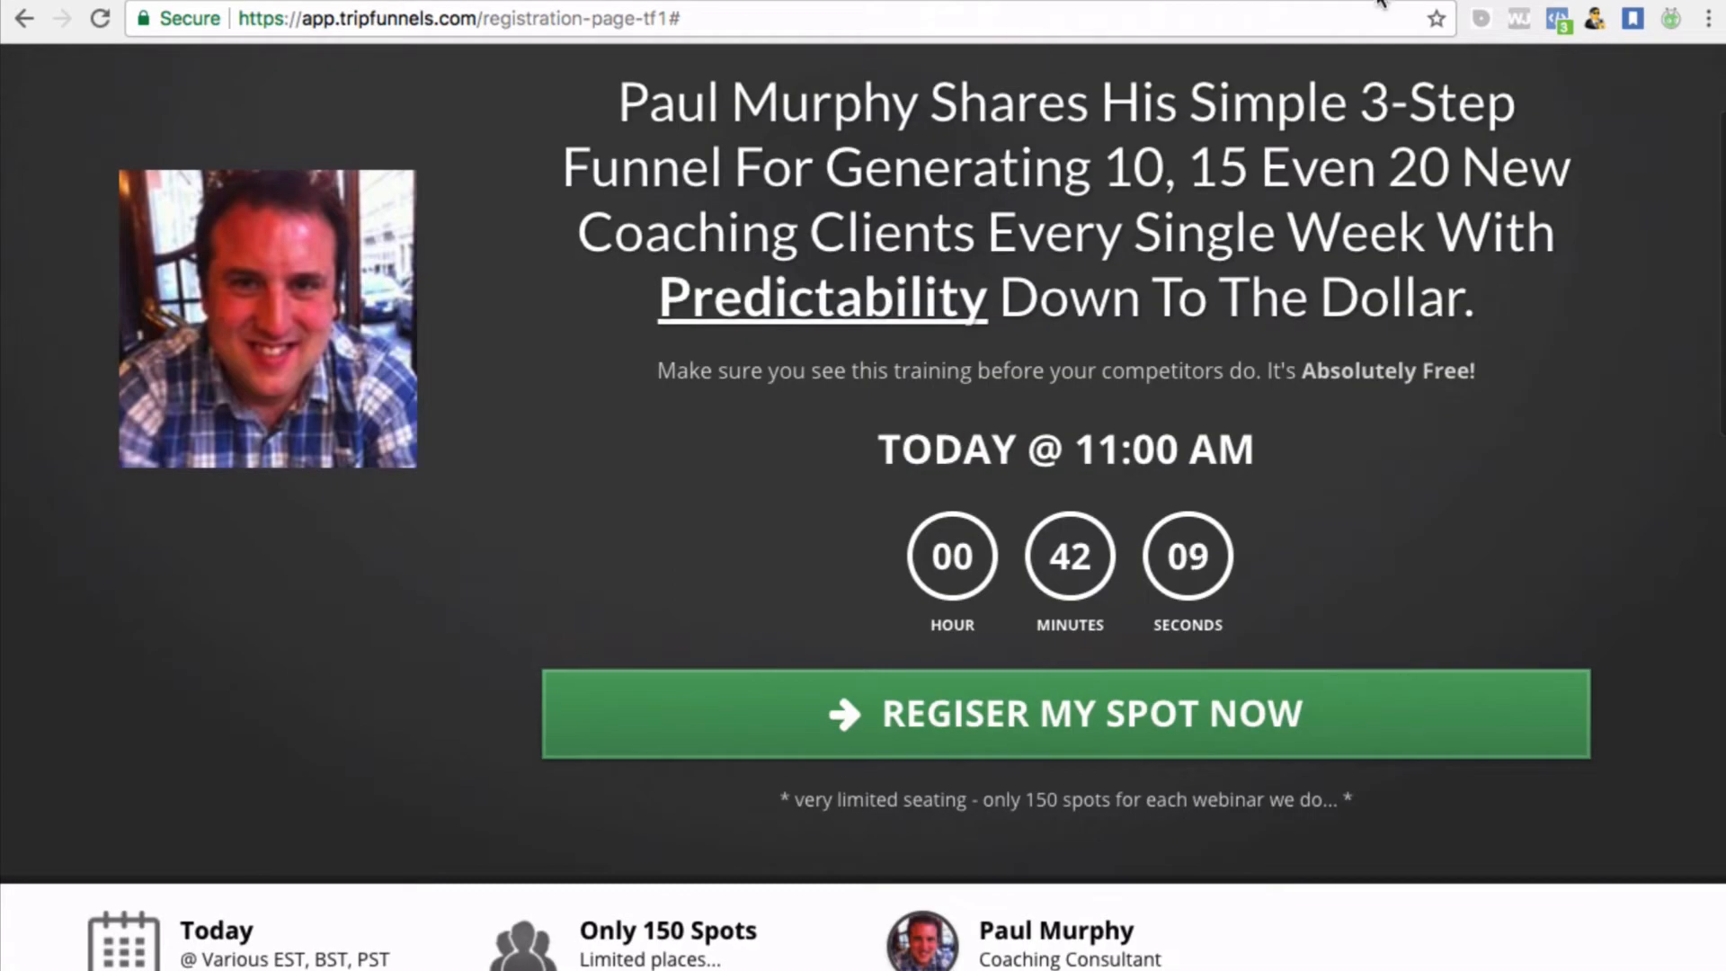
{"action": "left_click", "coordinate": [1378, 0]}
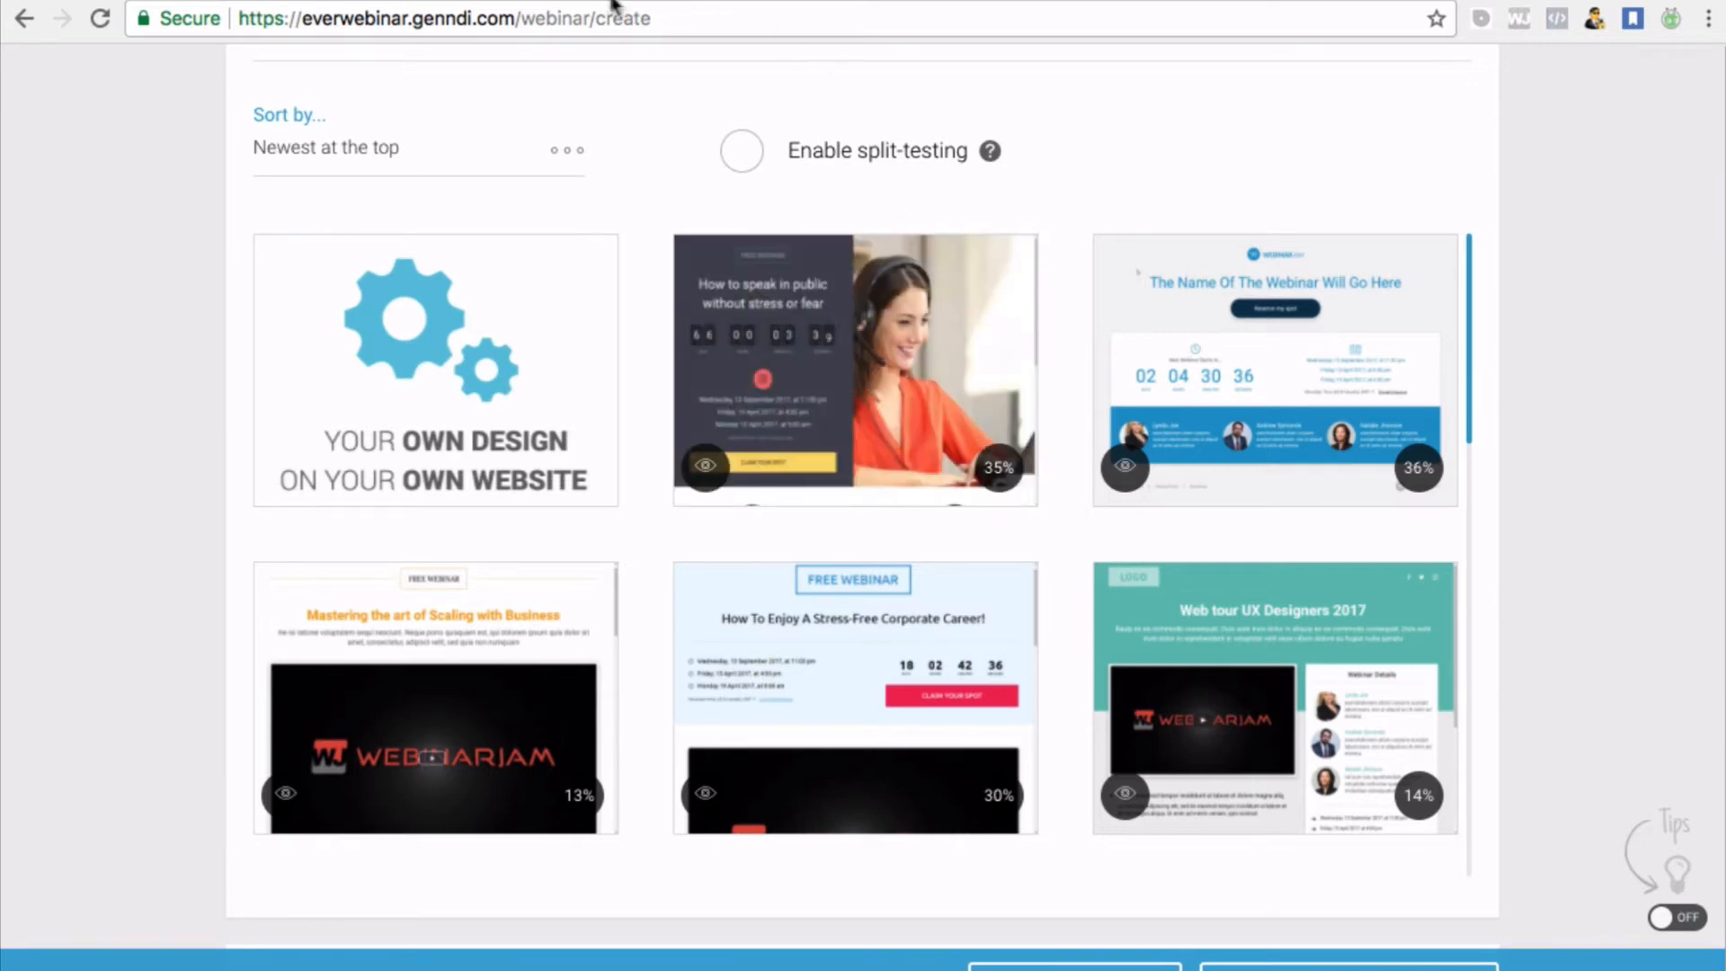
Switch between the ClickFunnels and EverWebinar tabs, browse the templates, and return to the My webinars dashboard
{"action": "left_click", "coordinate": [1229, 3]}
{"action": "left_click", "coordinate": [1378, 2]}
{"action": "scroll", "coordinate": [744, 373], "scroll_direction": "up", "scroll_amount": 5}
{"action": "scroll", "coordinate": [745, 373], "scroll_direction": "down", "scroll_amount": 5}
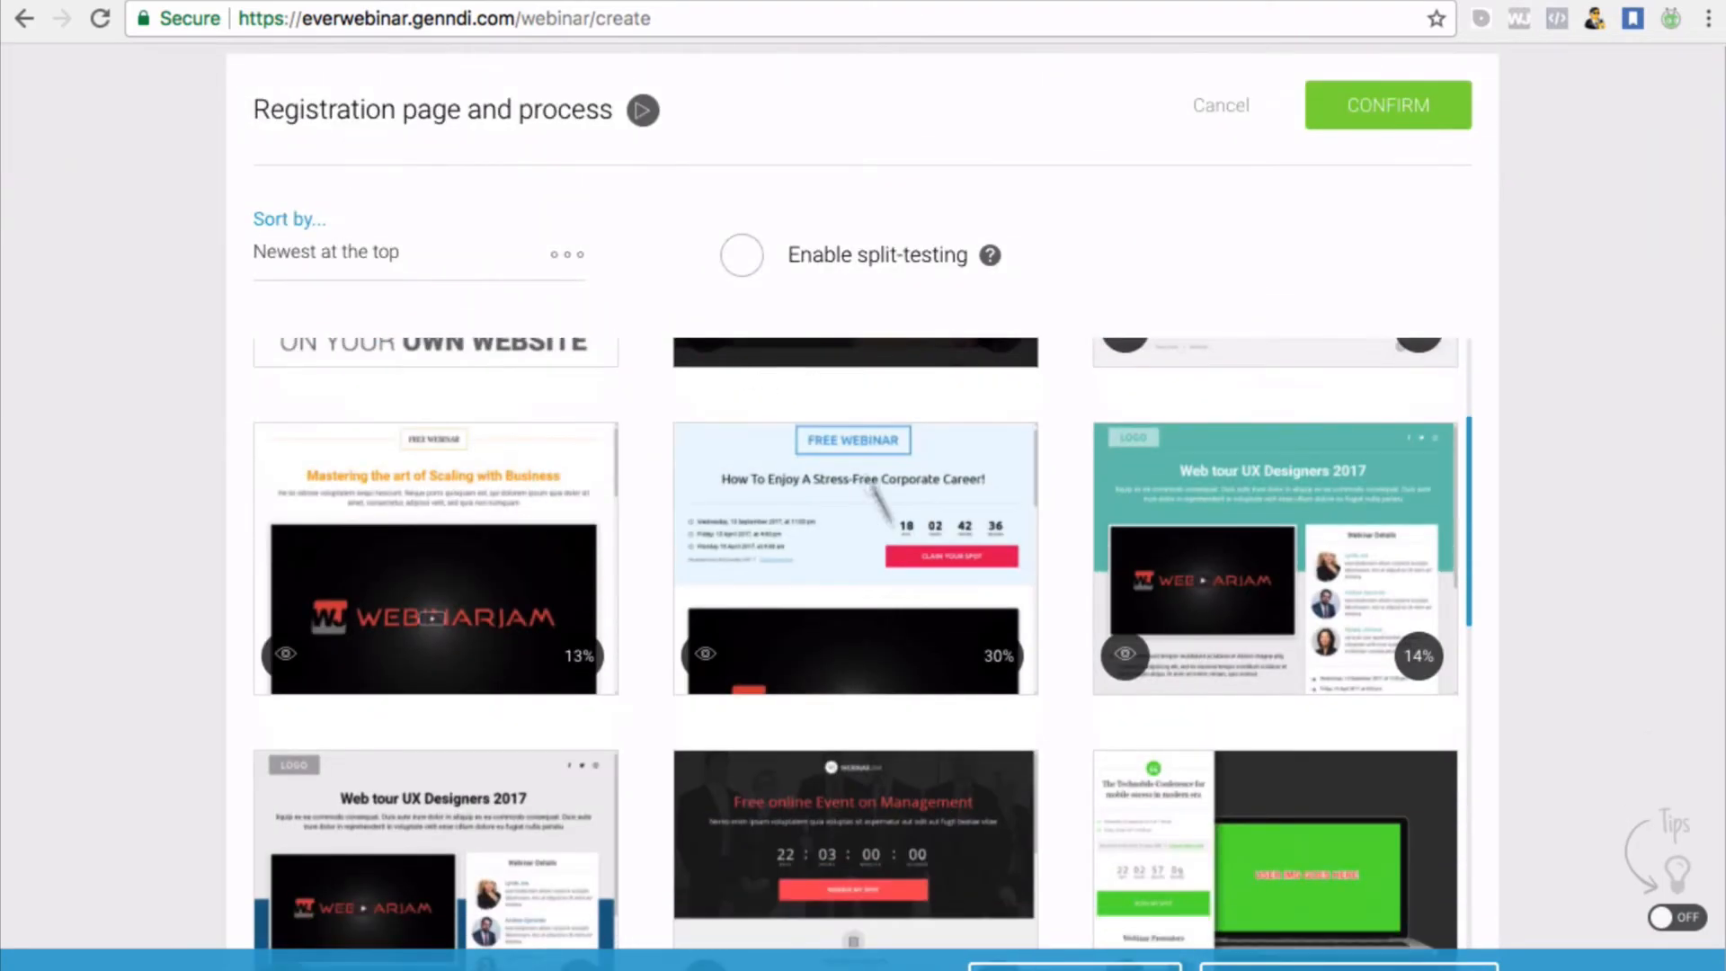
{"action": "scroll", "coordinate": [1188, 662], "scroll_direction": "down", "scroll_amount": 3}
{"action": "scroll", "coordinate": [1191, 663], "scroll_direction": "down", "scroll_amount": 10}
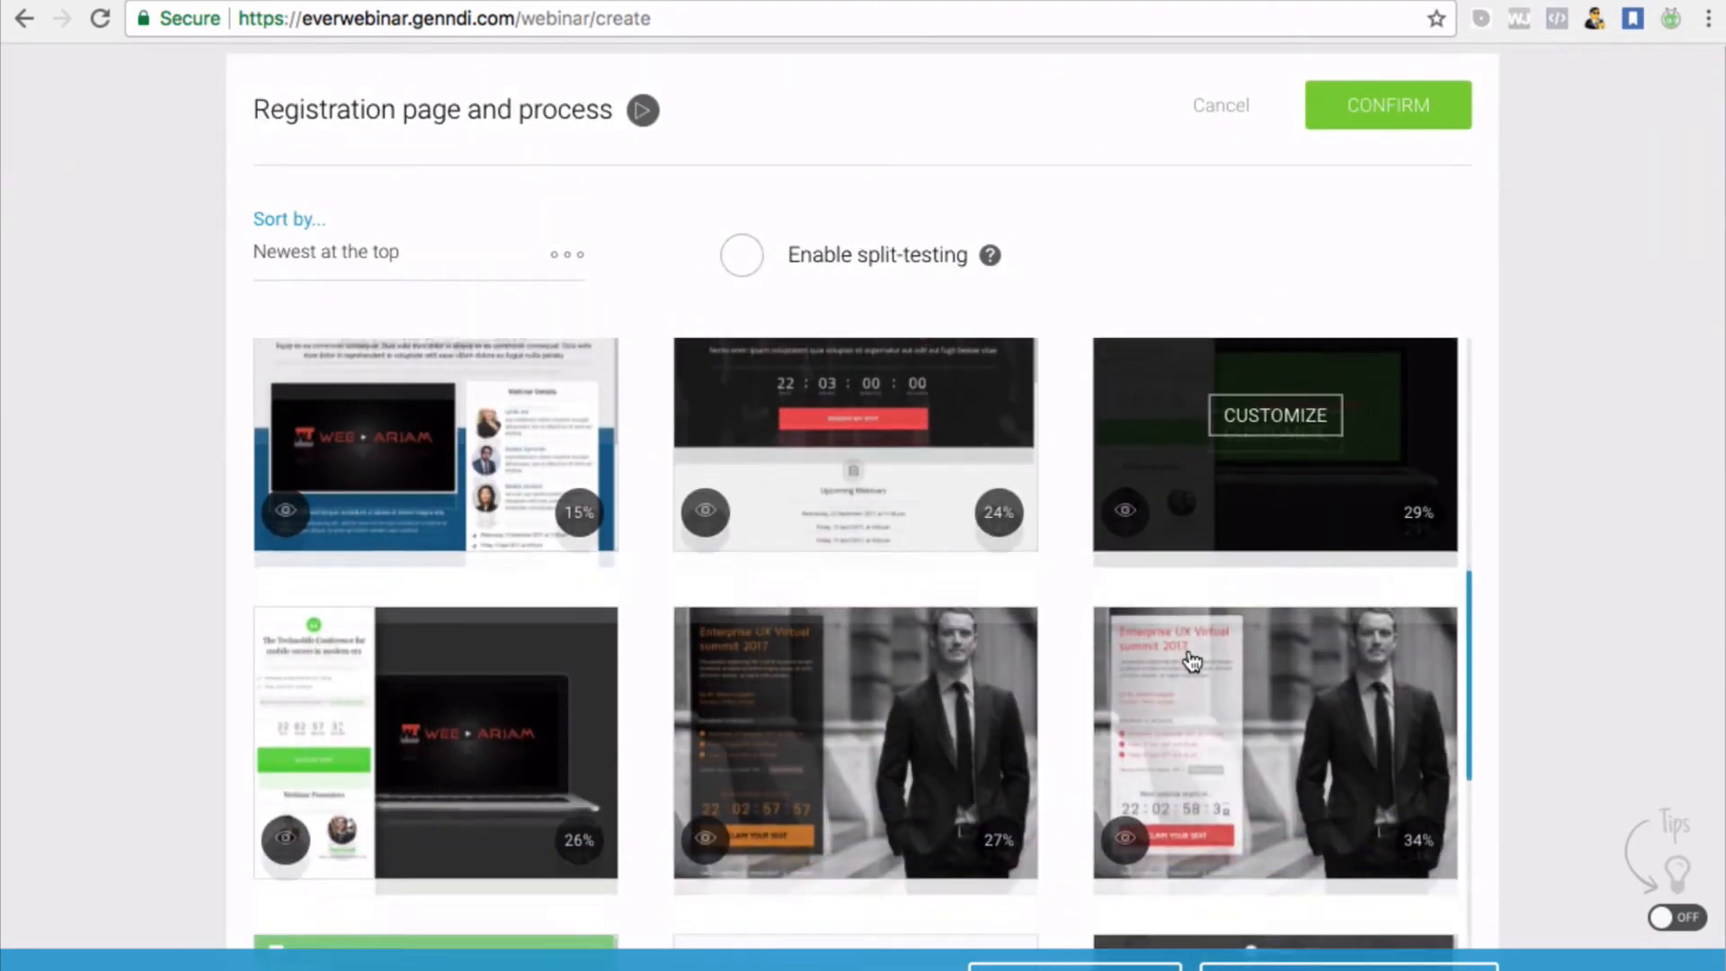
{"action": "scroll", "coordinate": [1190, 663], "scroll_direction": "down", "scroll_amount": 3}
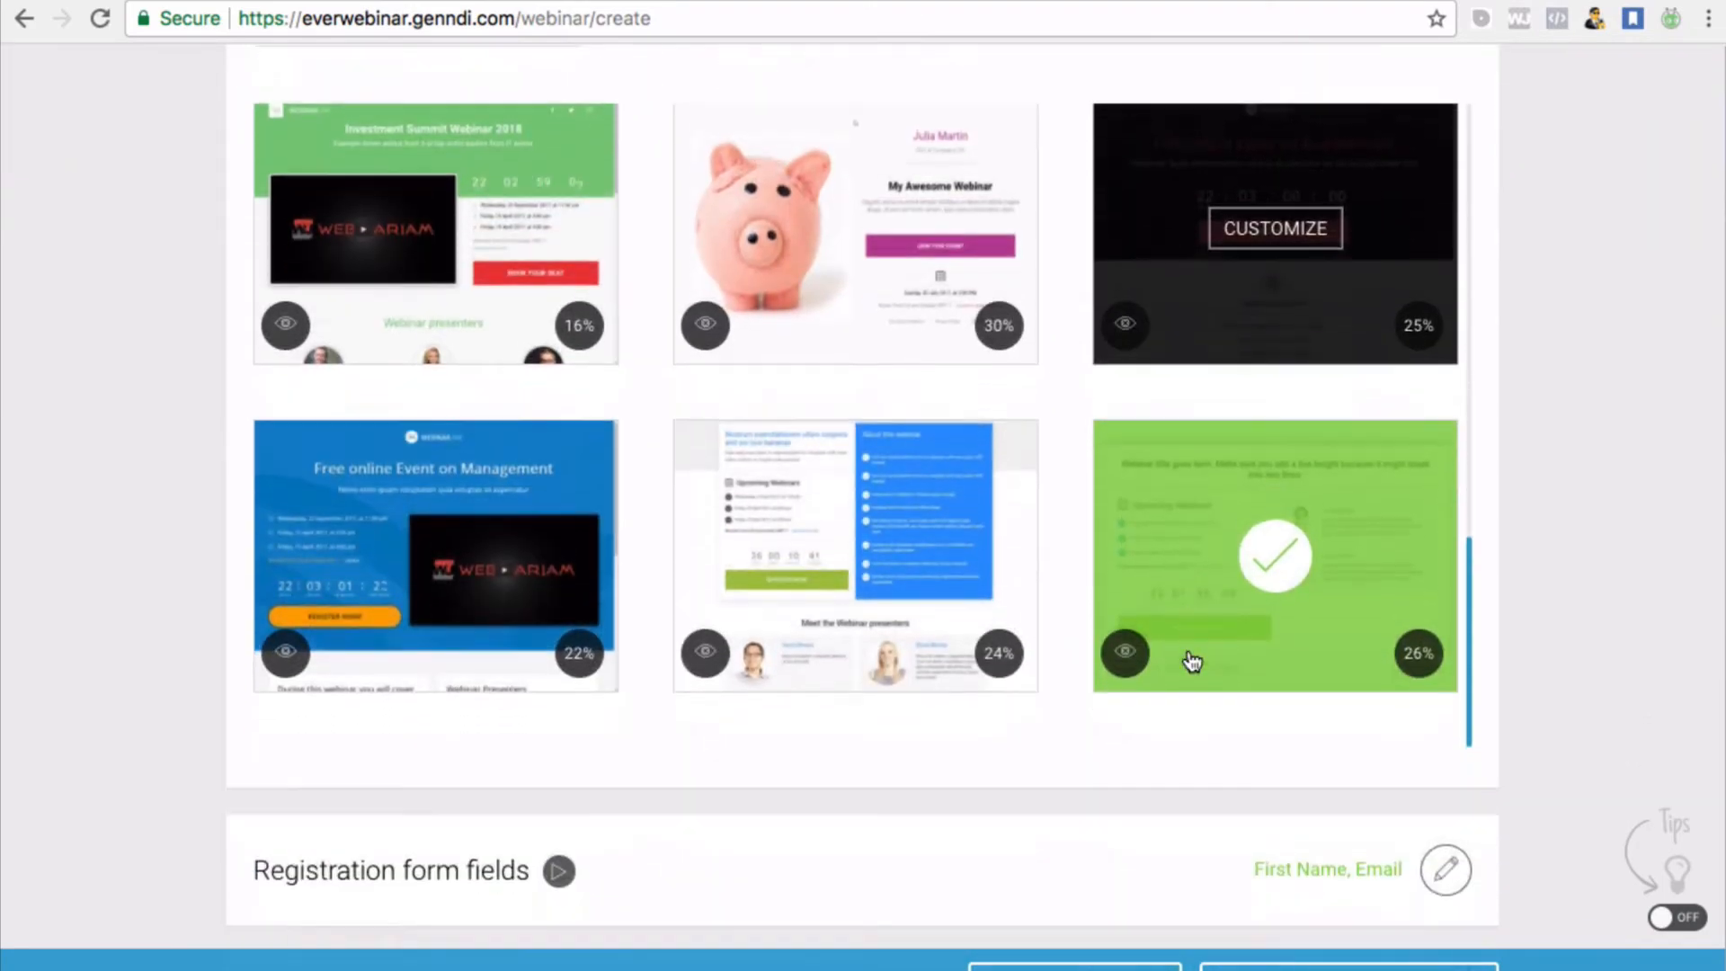
{"action": "scroll", "coordinate": [1095, 548], "scroll_direction": "left", "scroll_amount": 5}
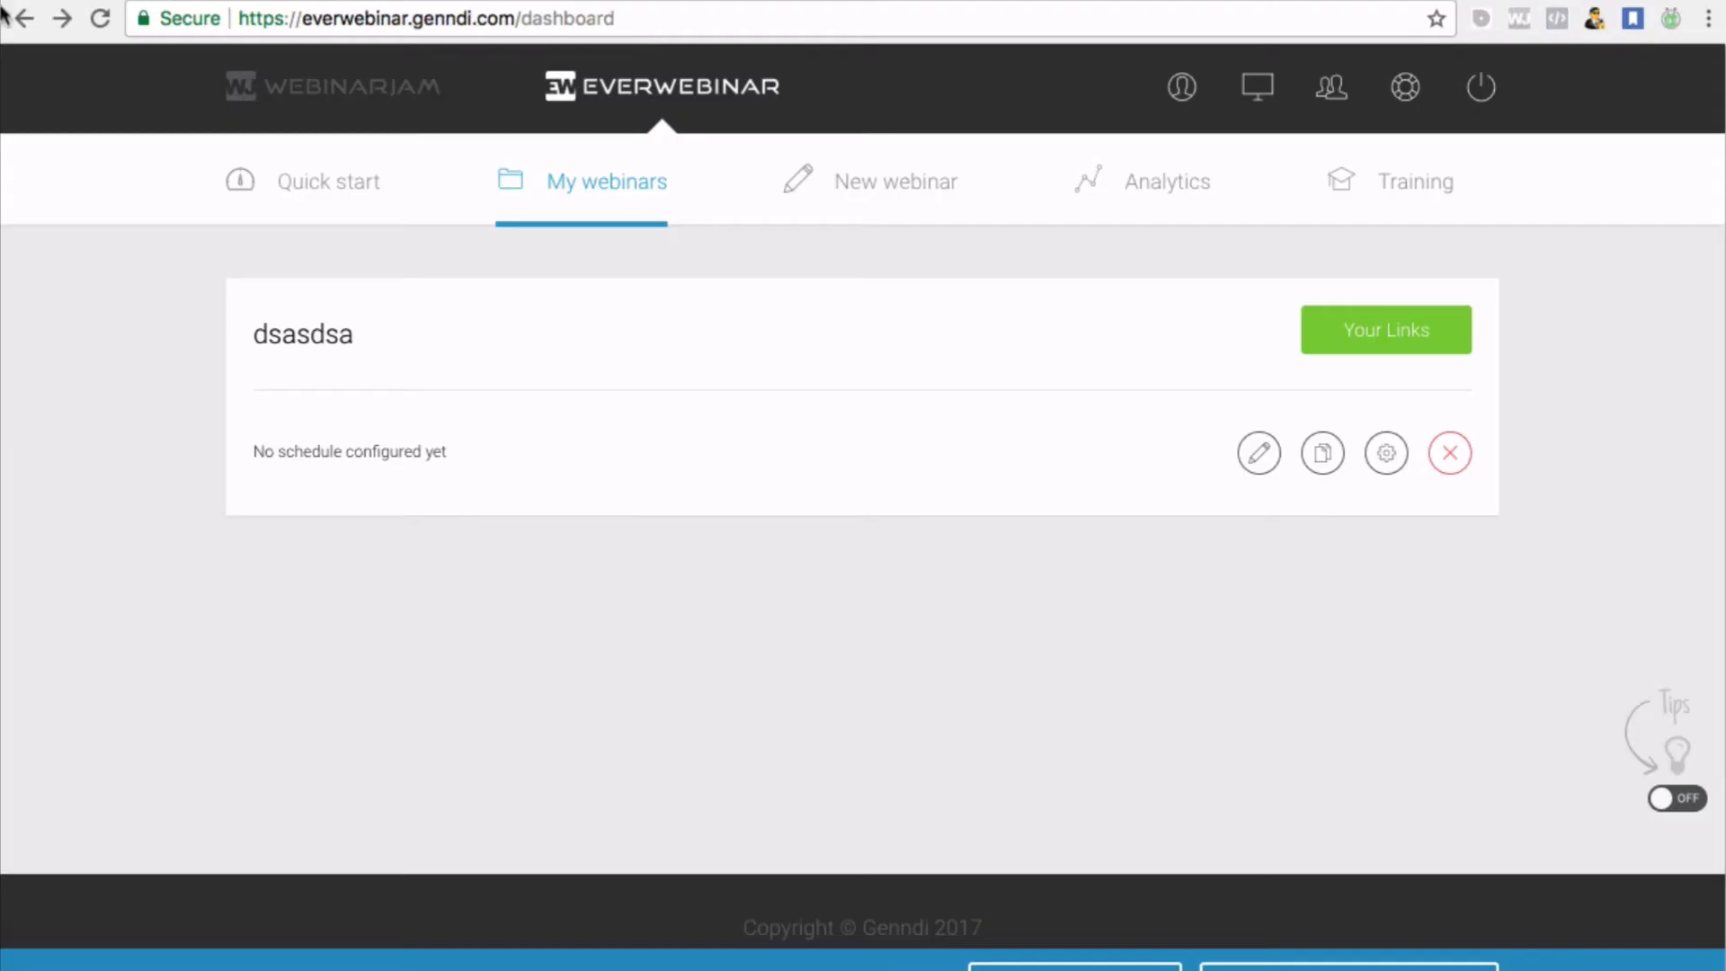
Go back to My webinars and open the Passive Income Ladder Test webinar for editing
{"action": "left_click", "coordinate": [23, 18]}
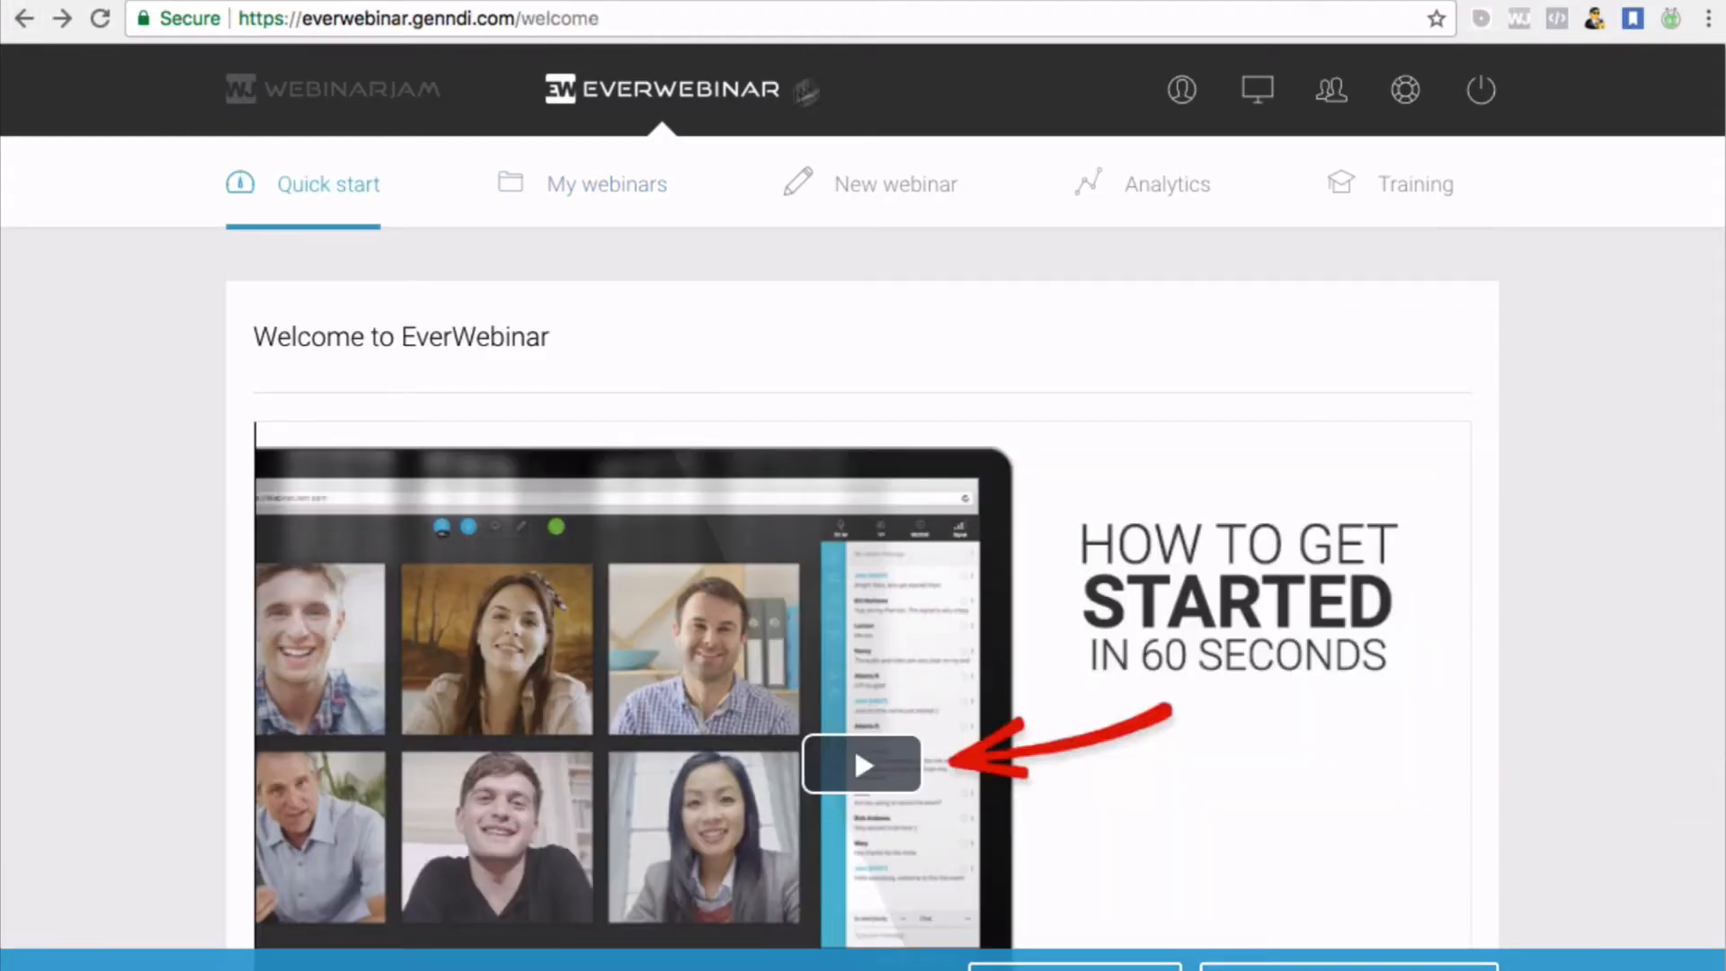
{"action": "left_click", "coordinate": [579, 200]}
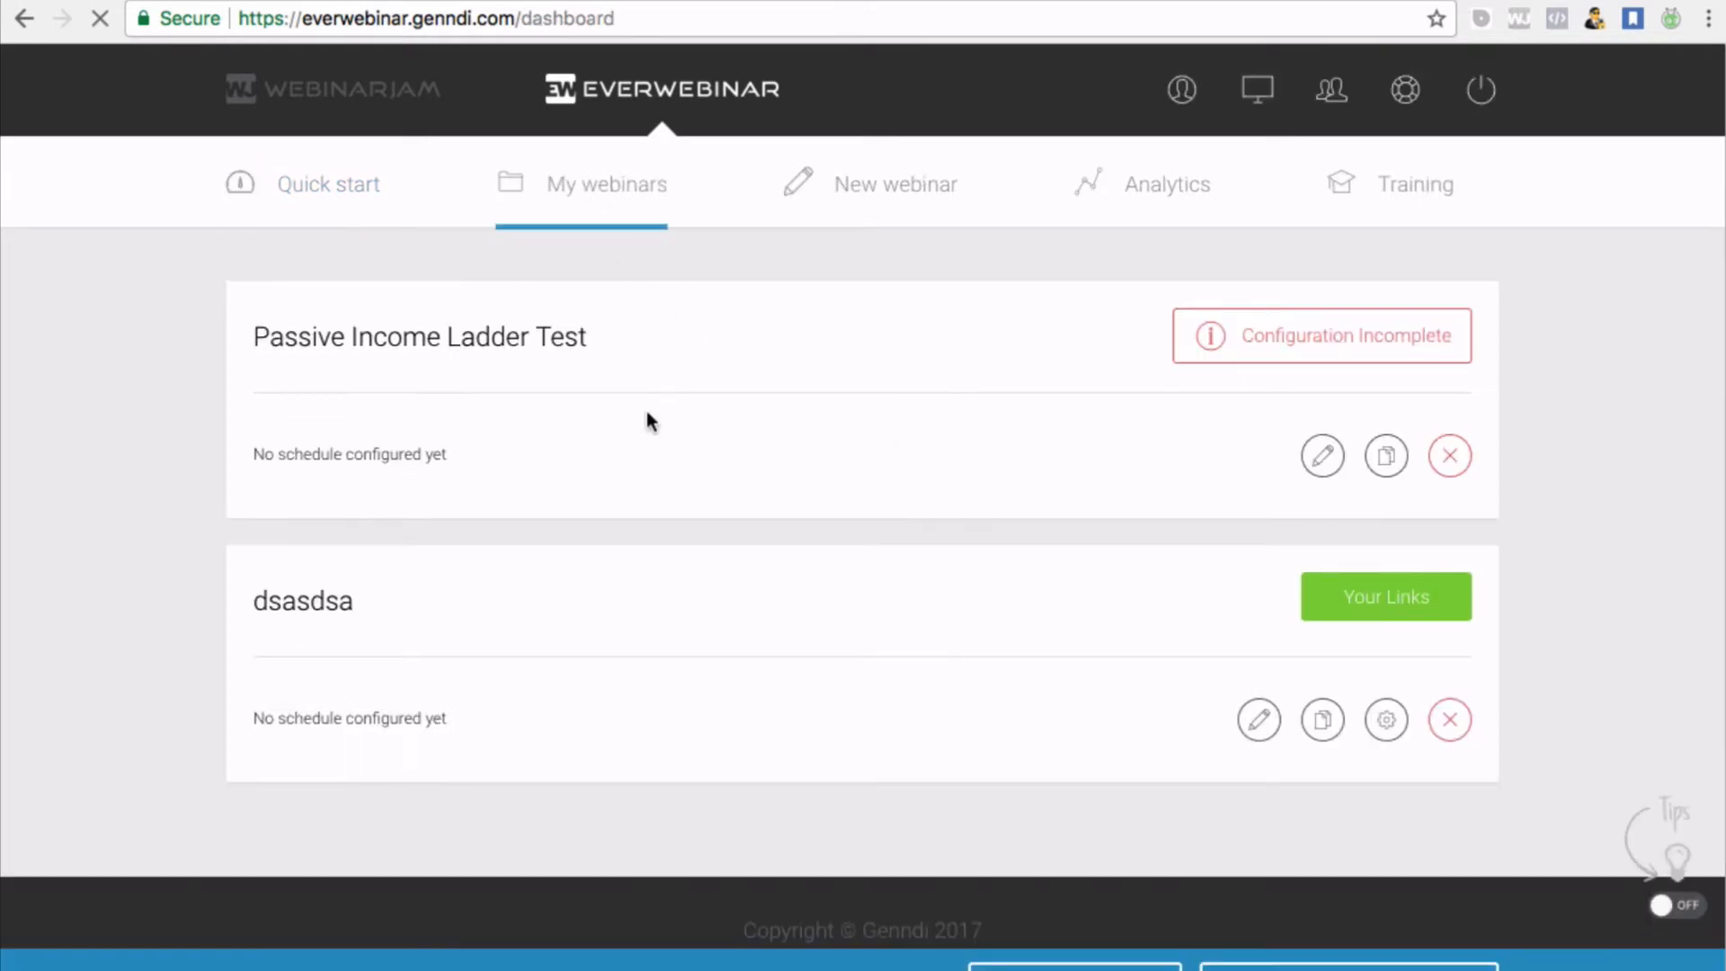
{"action": "left_click", "coordinate": [1322, 455]}
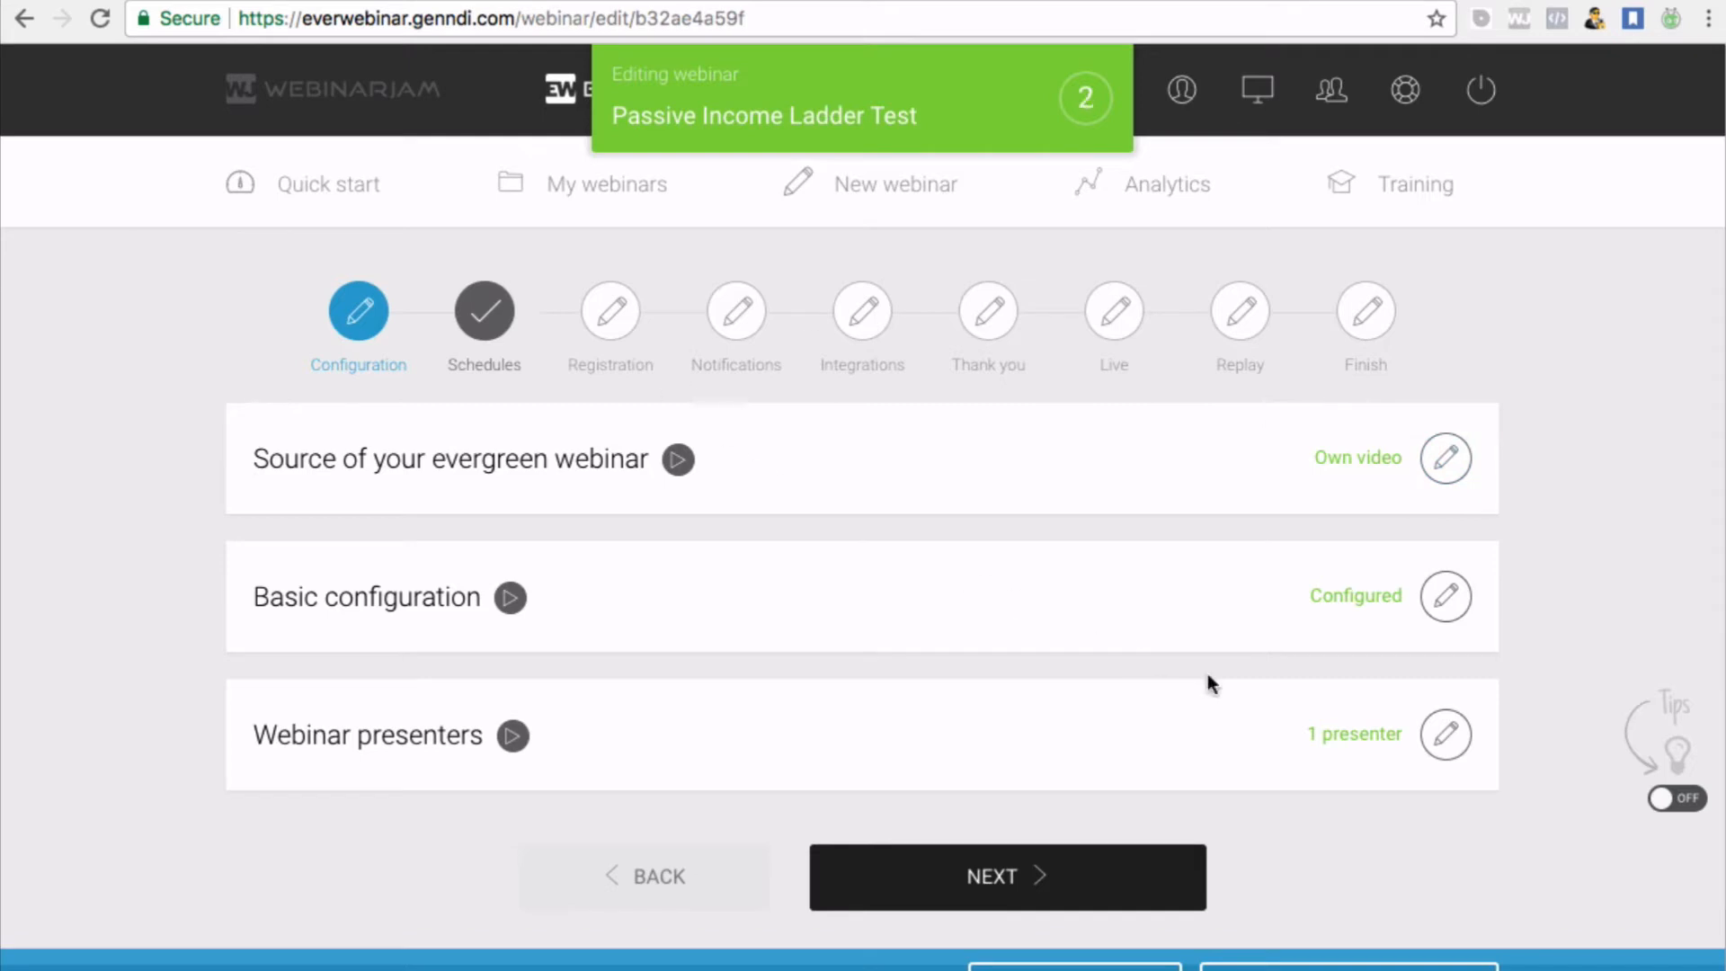
Advance to Registration and customize the business-suit registration template in the page builder
{"action": "left_click", "coordinate": [977, 872]}
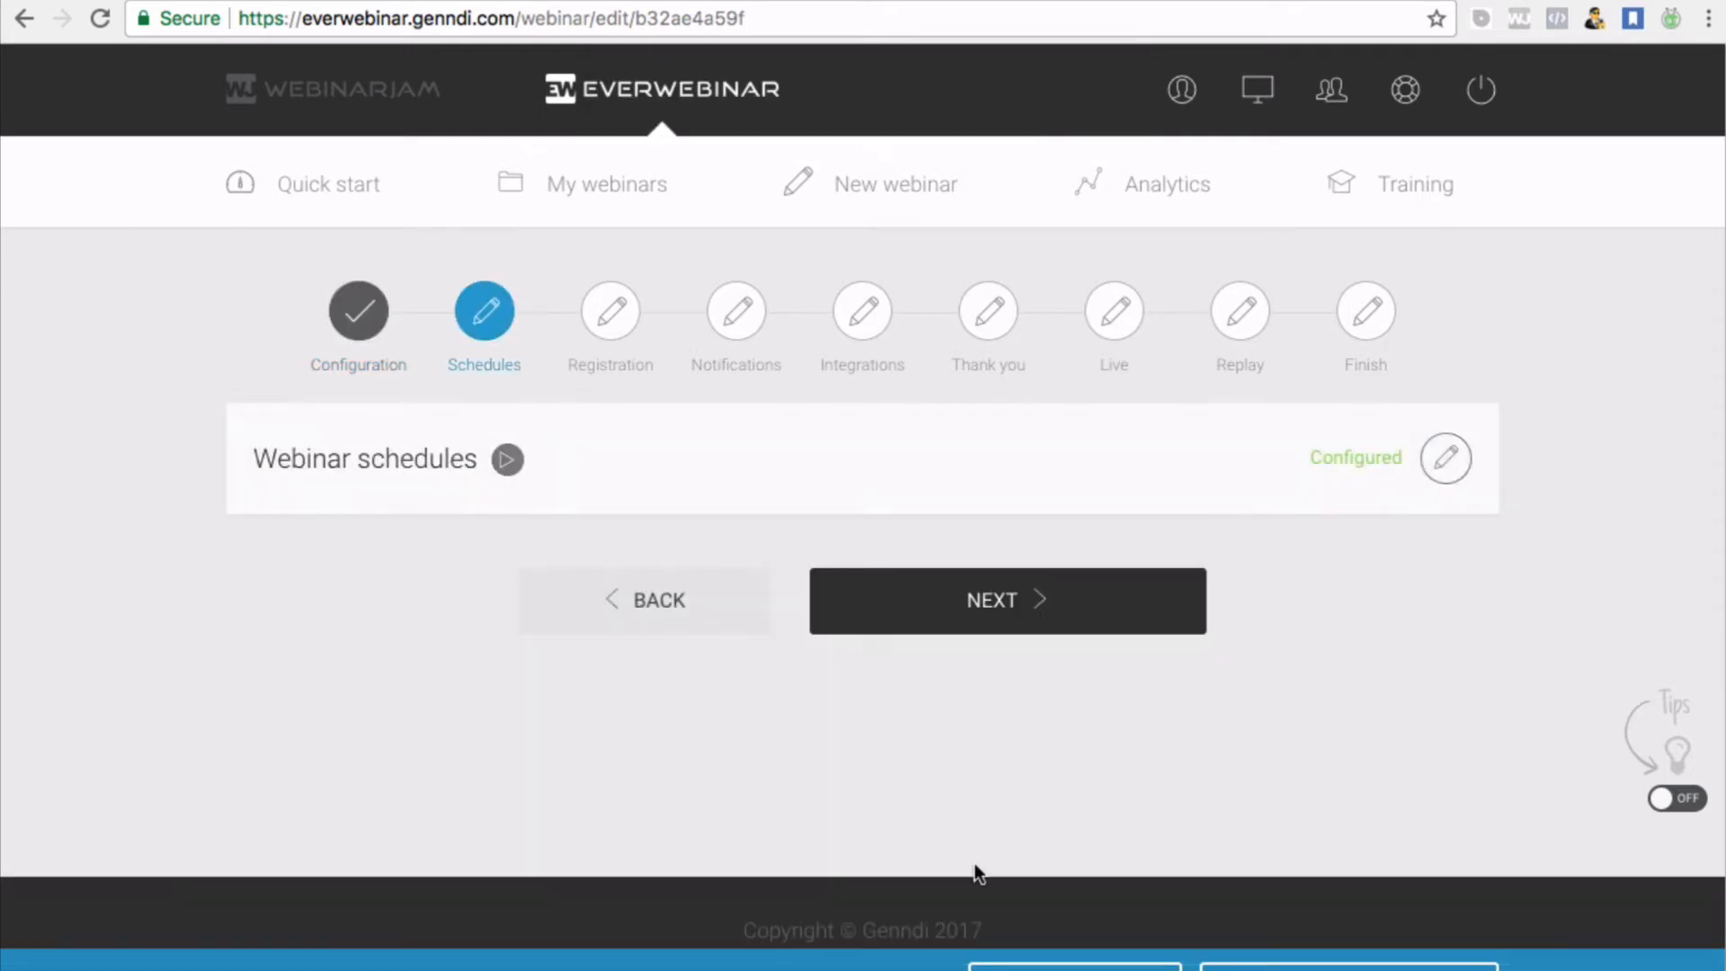
{"action": "left_click", "coordinate": [1019, 625]}
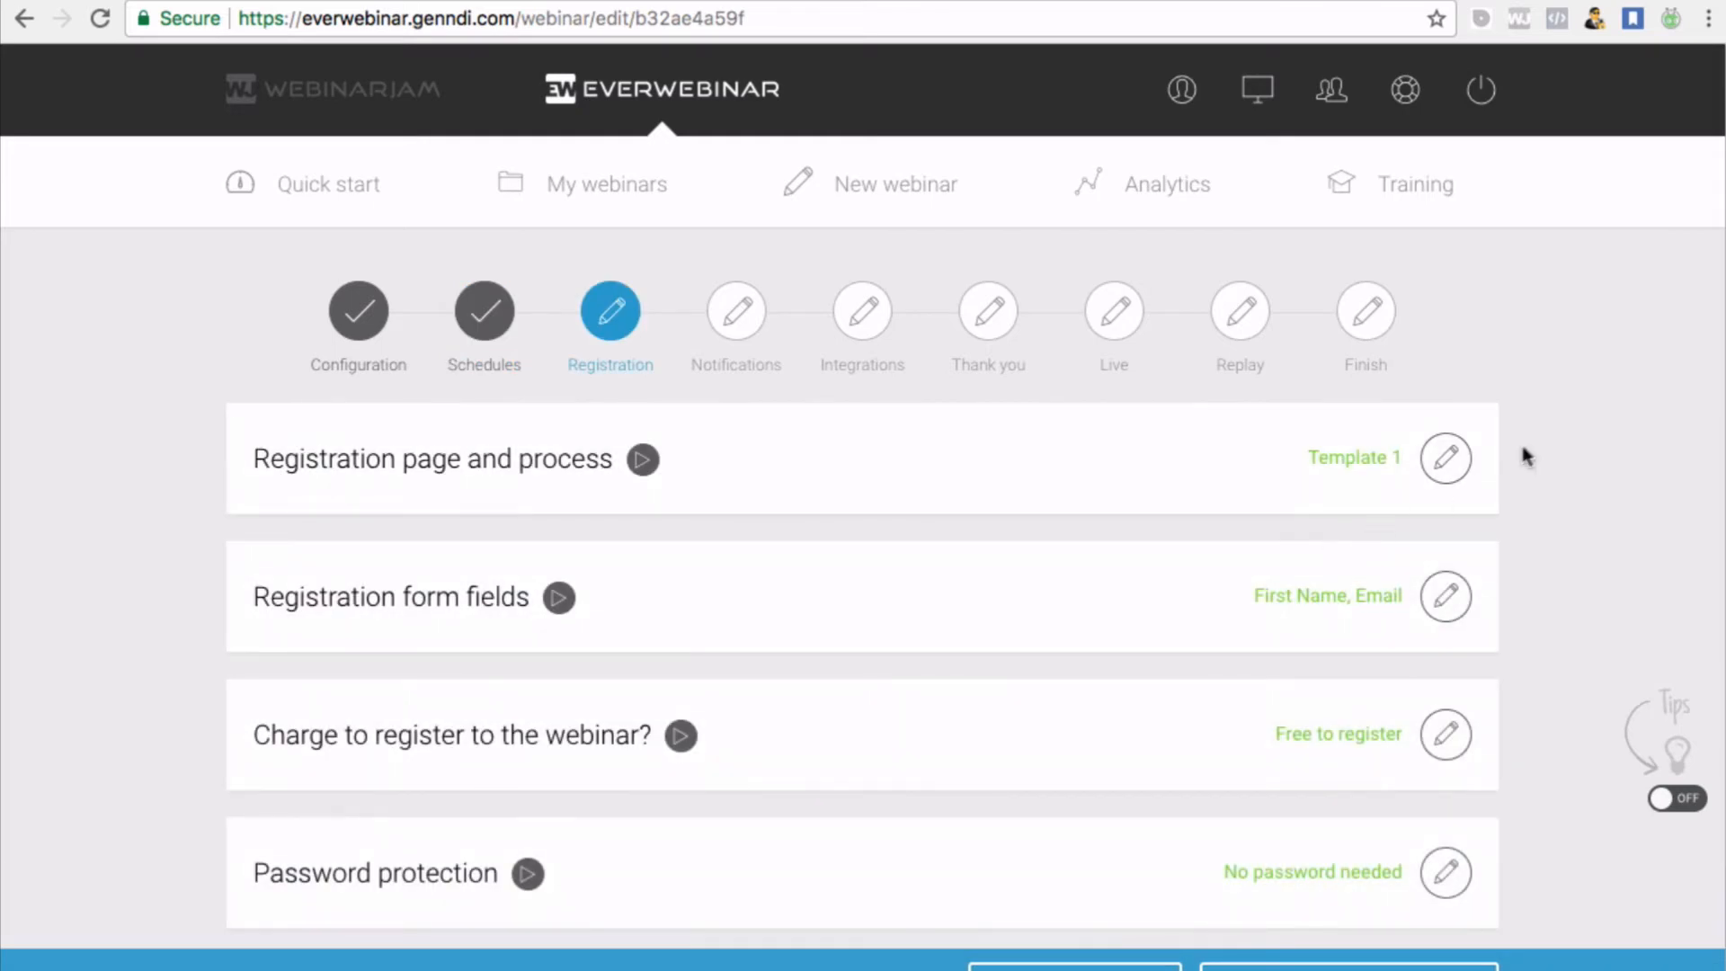
{"action": "left_click", "coordinate": [1447, 458]}
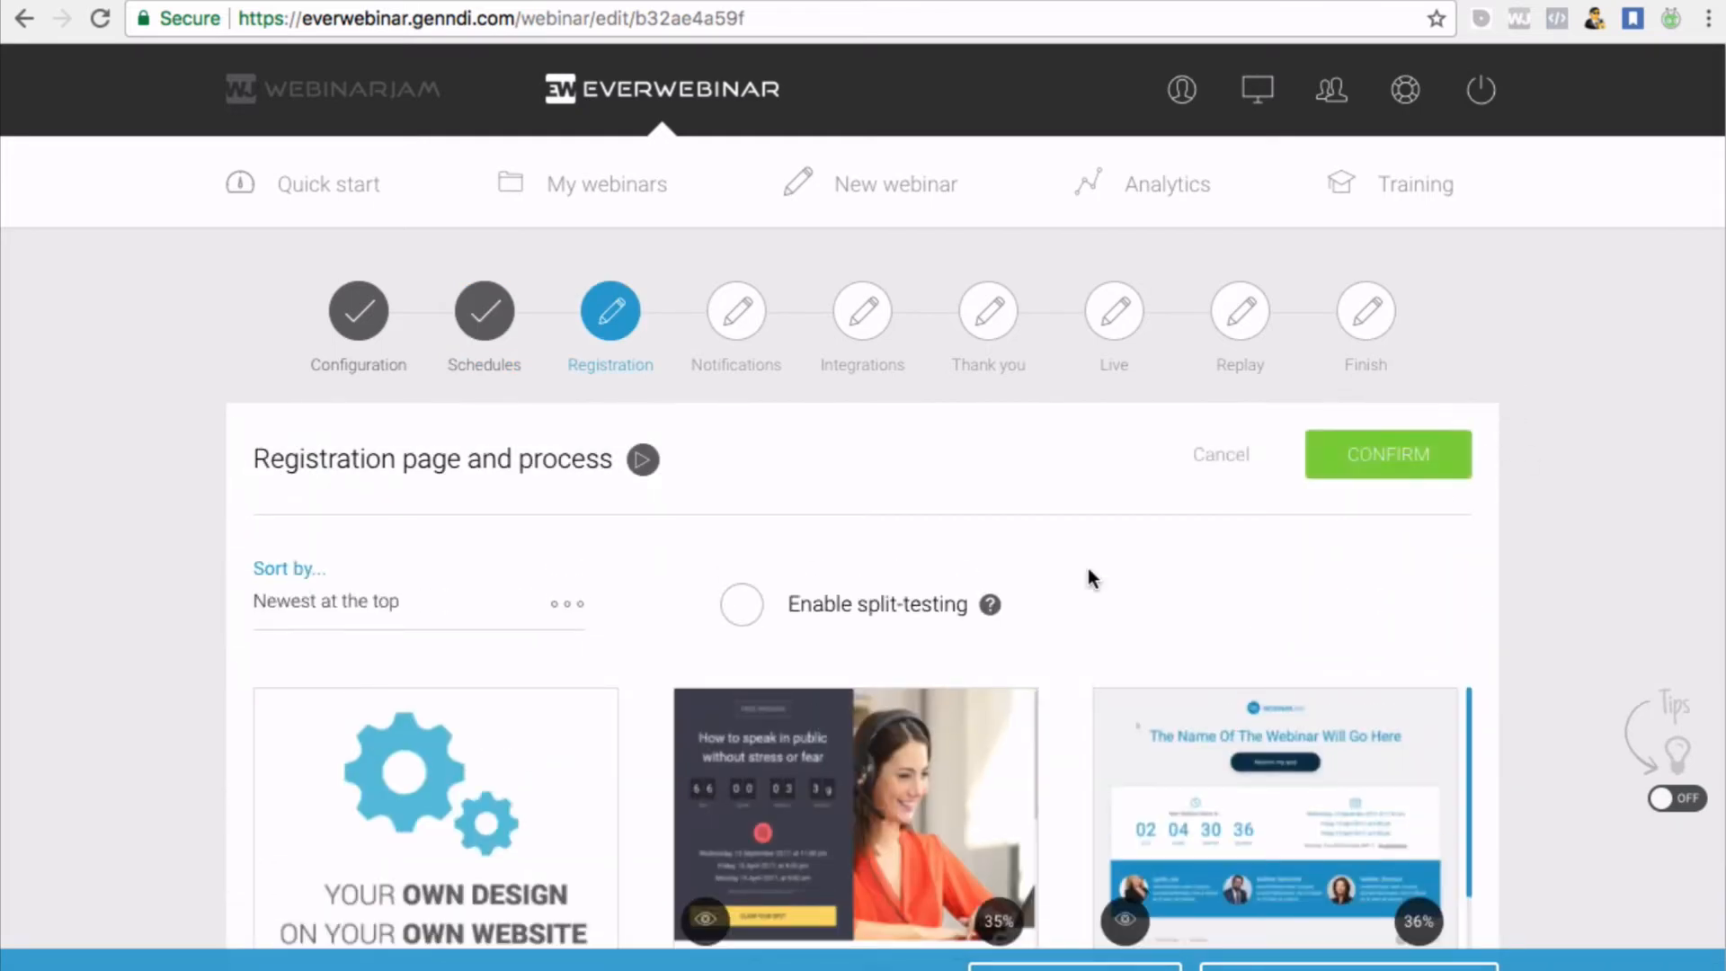
{"action": "scroll", "coordinate": [1088, 568], "scroll_direction": "down", "scroll_amount": 2}
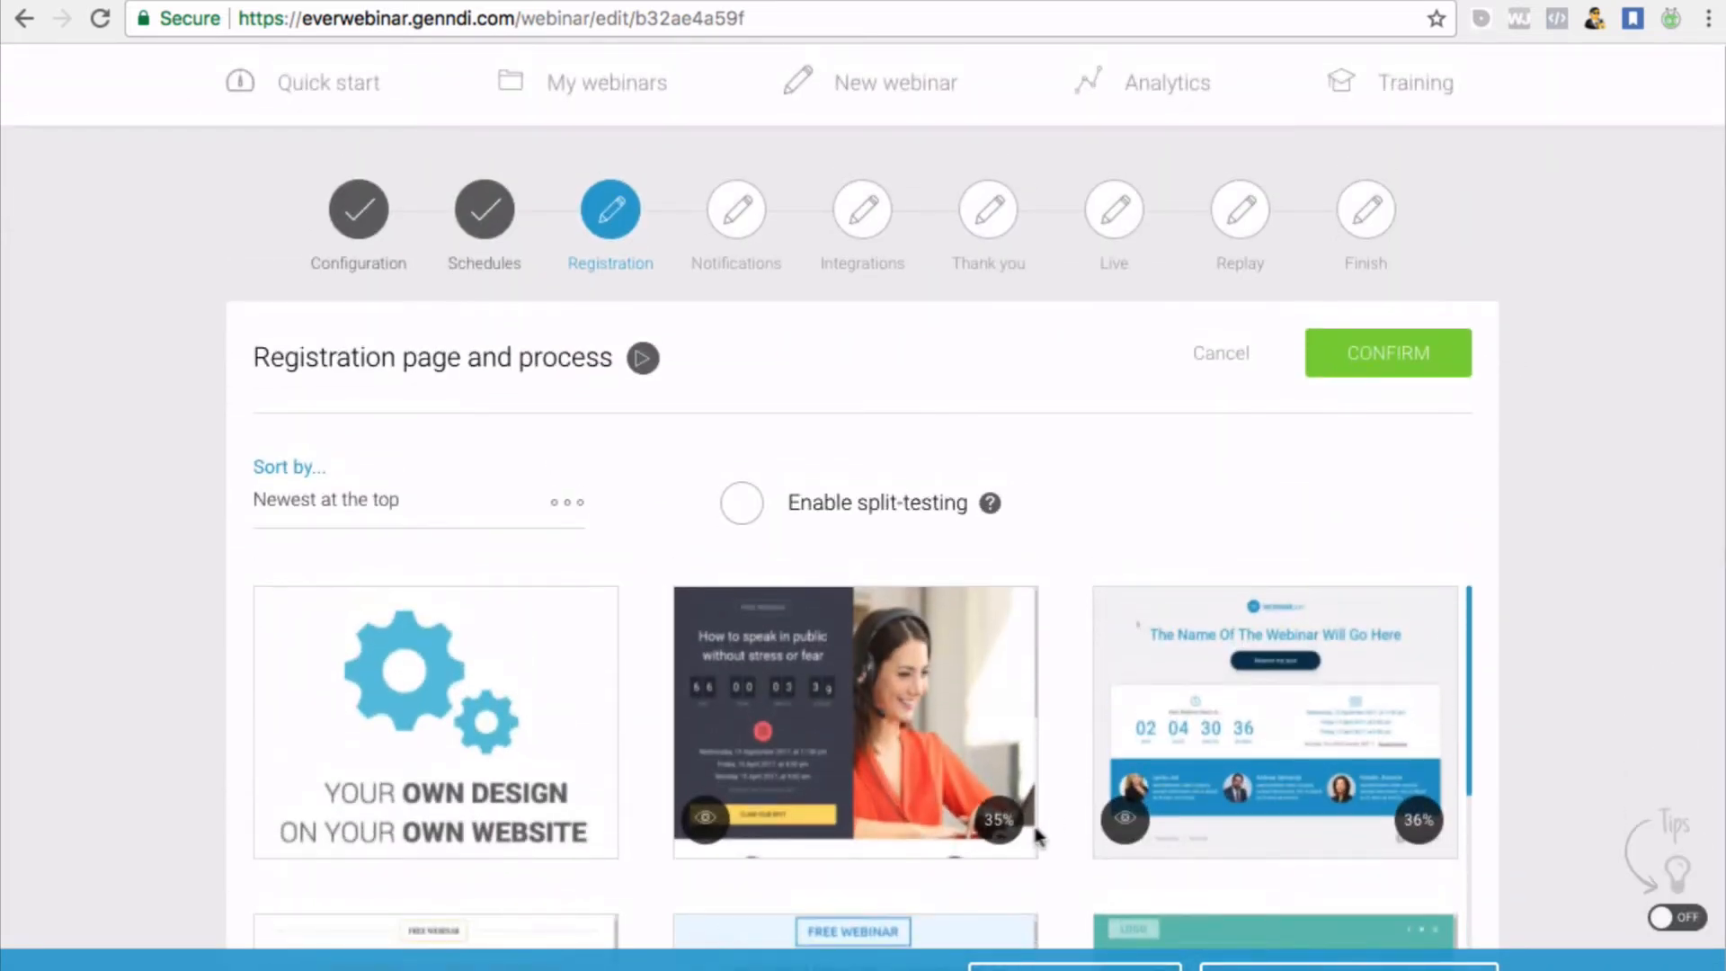
{"action": "scroll", "coordinate": [1030, 828], "scroll_direction": "down", "scroll_amount": 5}
{"action": "scroll", "coordinate": [1031, 839], "scroll_direction": "down", "scroll_amount": 10}
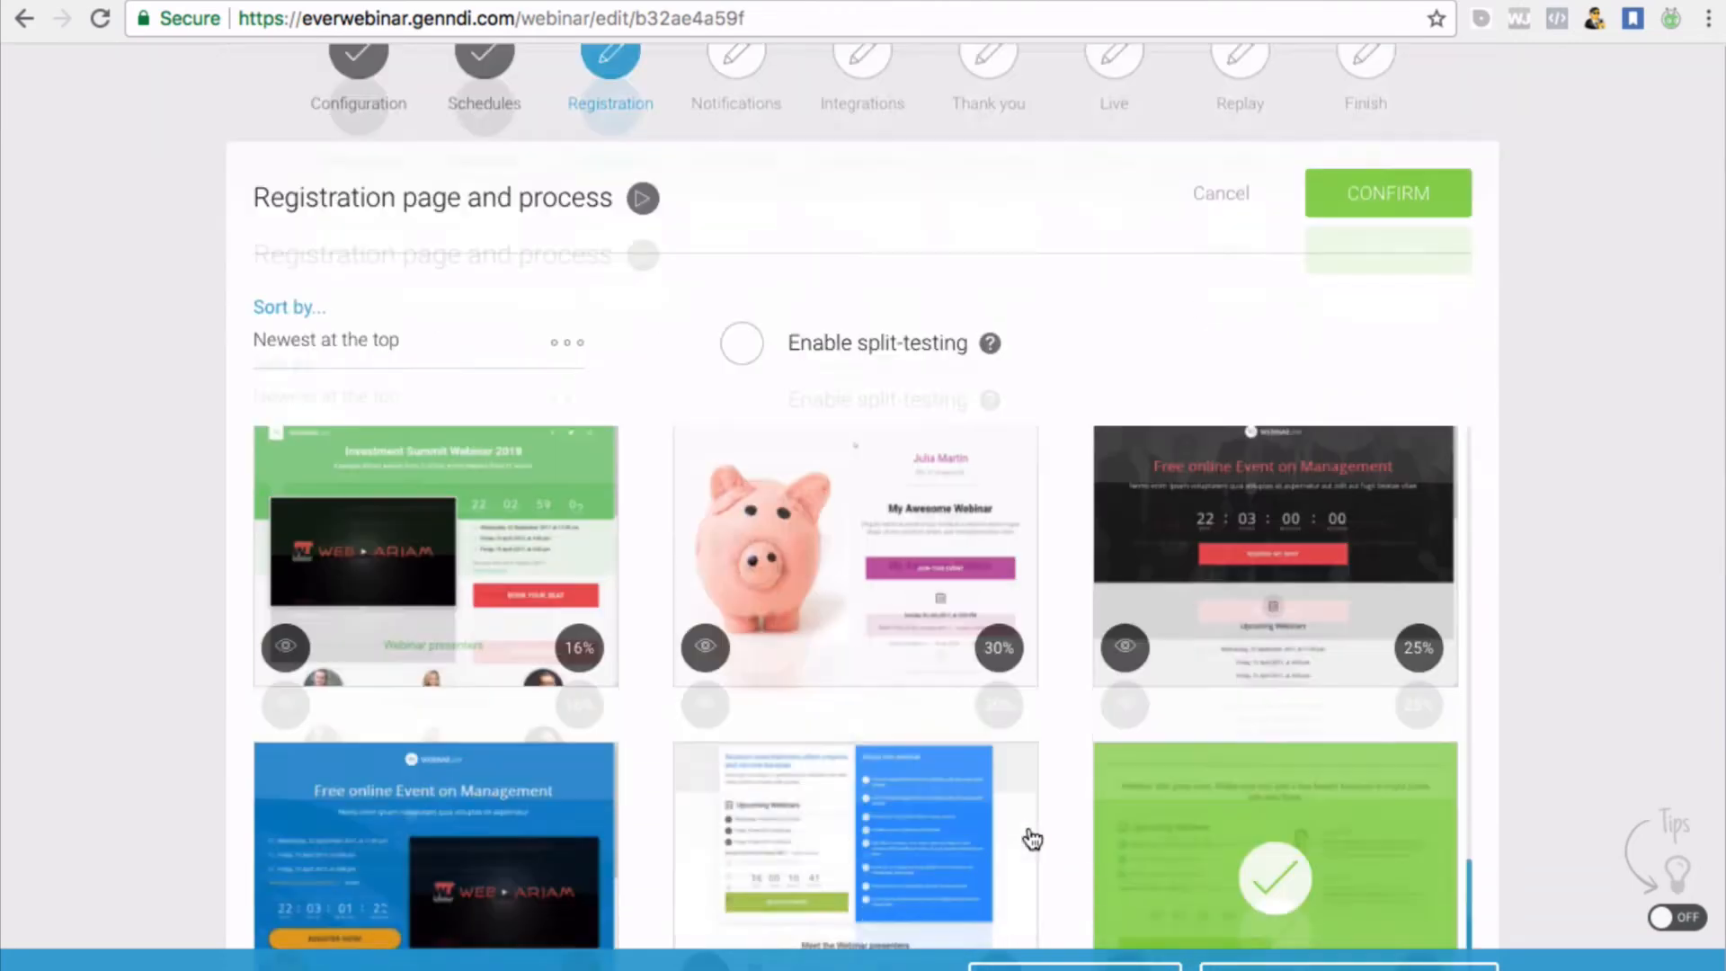
{"action": "scroll", "coordinate": [1031, 836], "scroll_direction": "up", "scroll_amount": 3}
{"action": "scroll", "coordinate": [1060, 485], "scroll_direction": "up", "scroll_amount": 6}
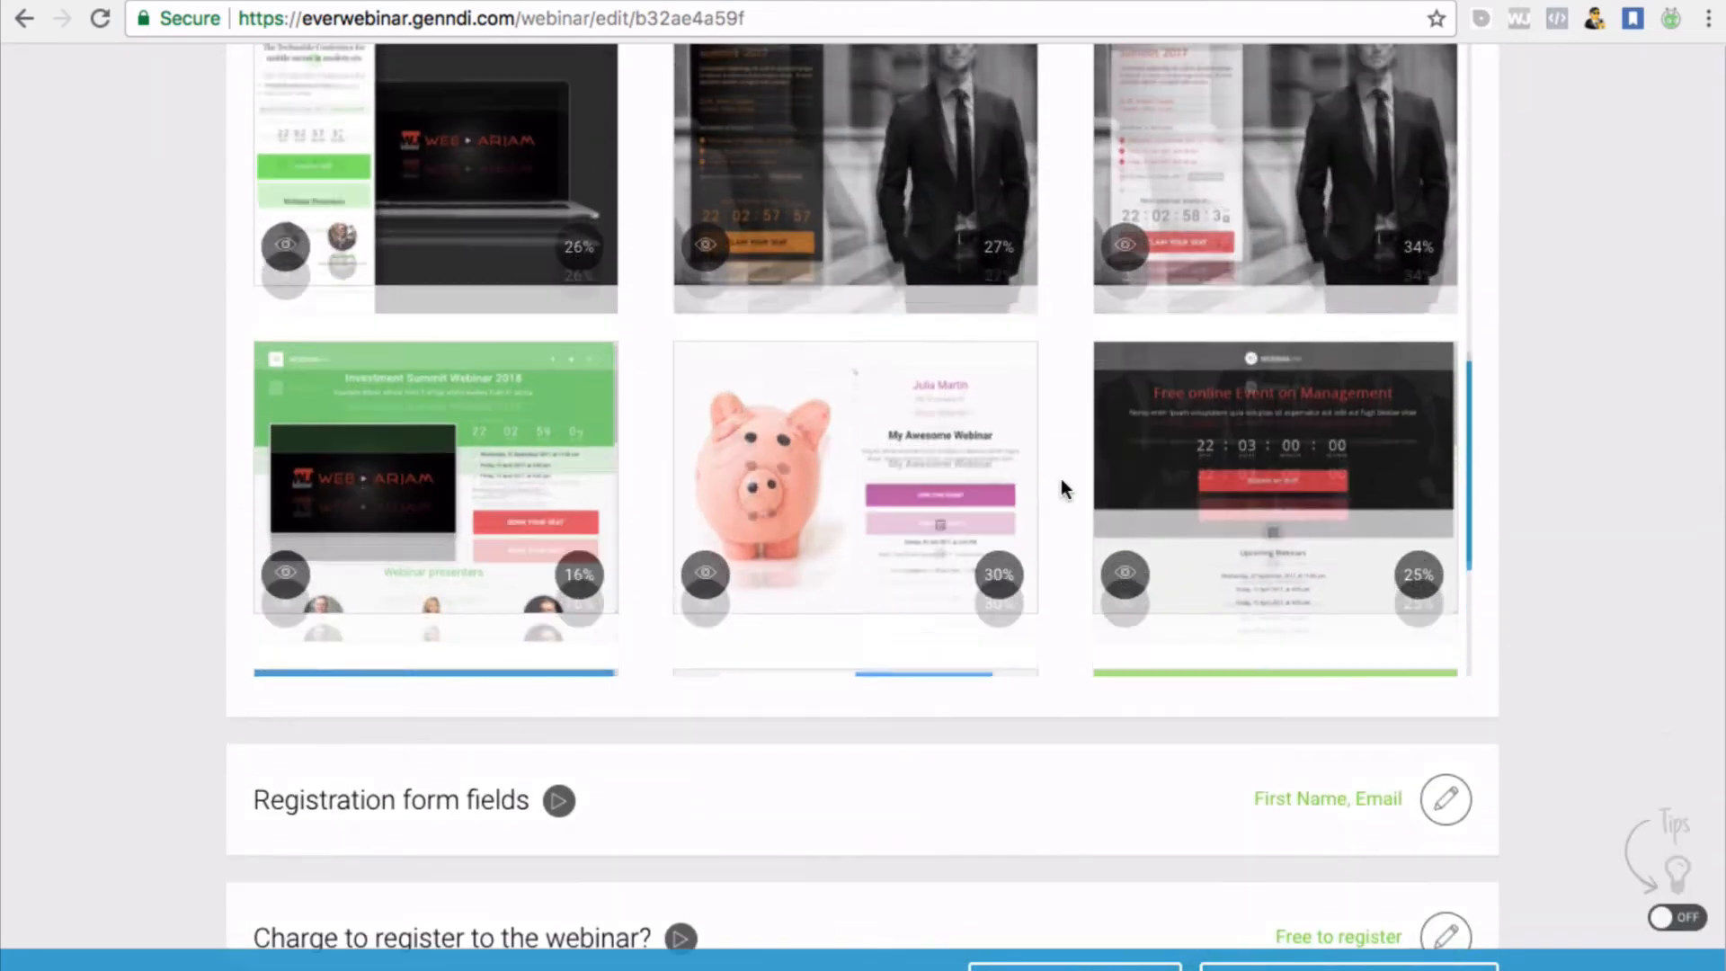
{"action": "mouse_move", "coordinate": [854, 431]}
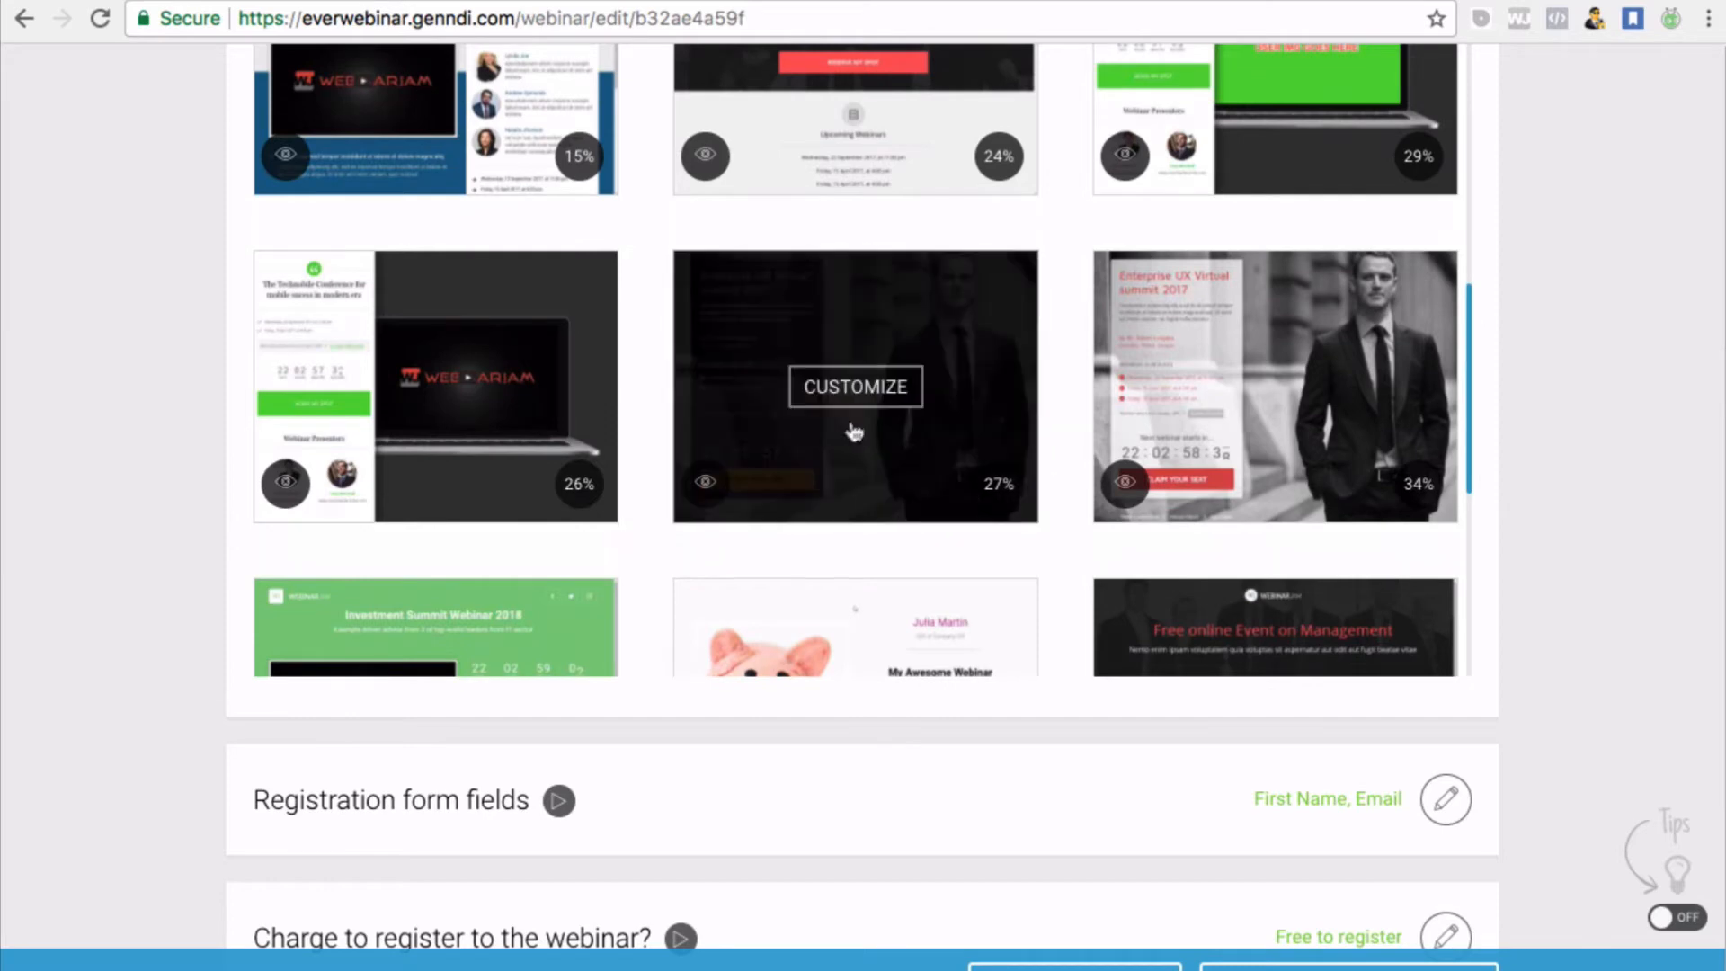
{"action": "left_click", "coordinate": [866, 390]}
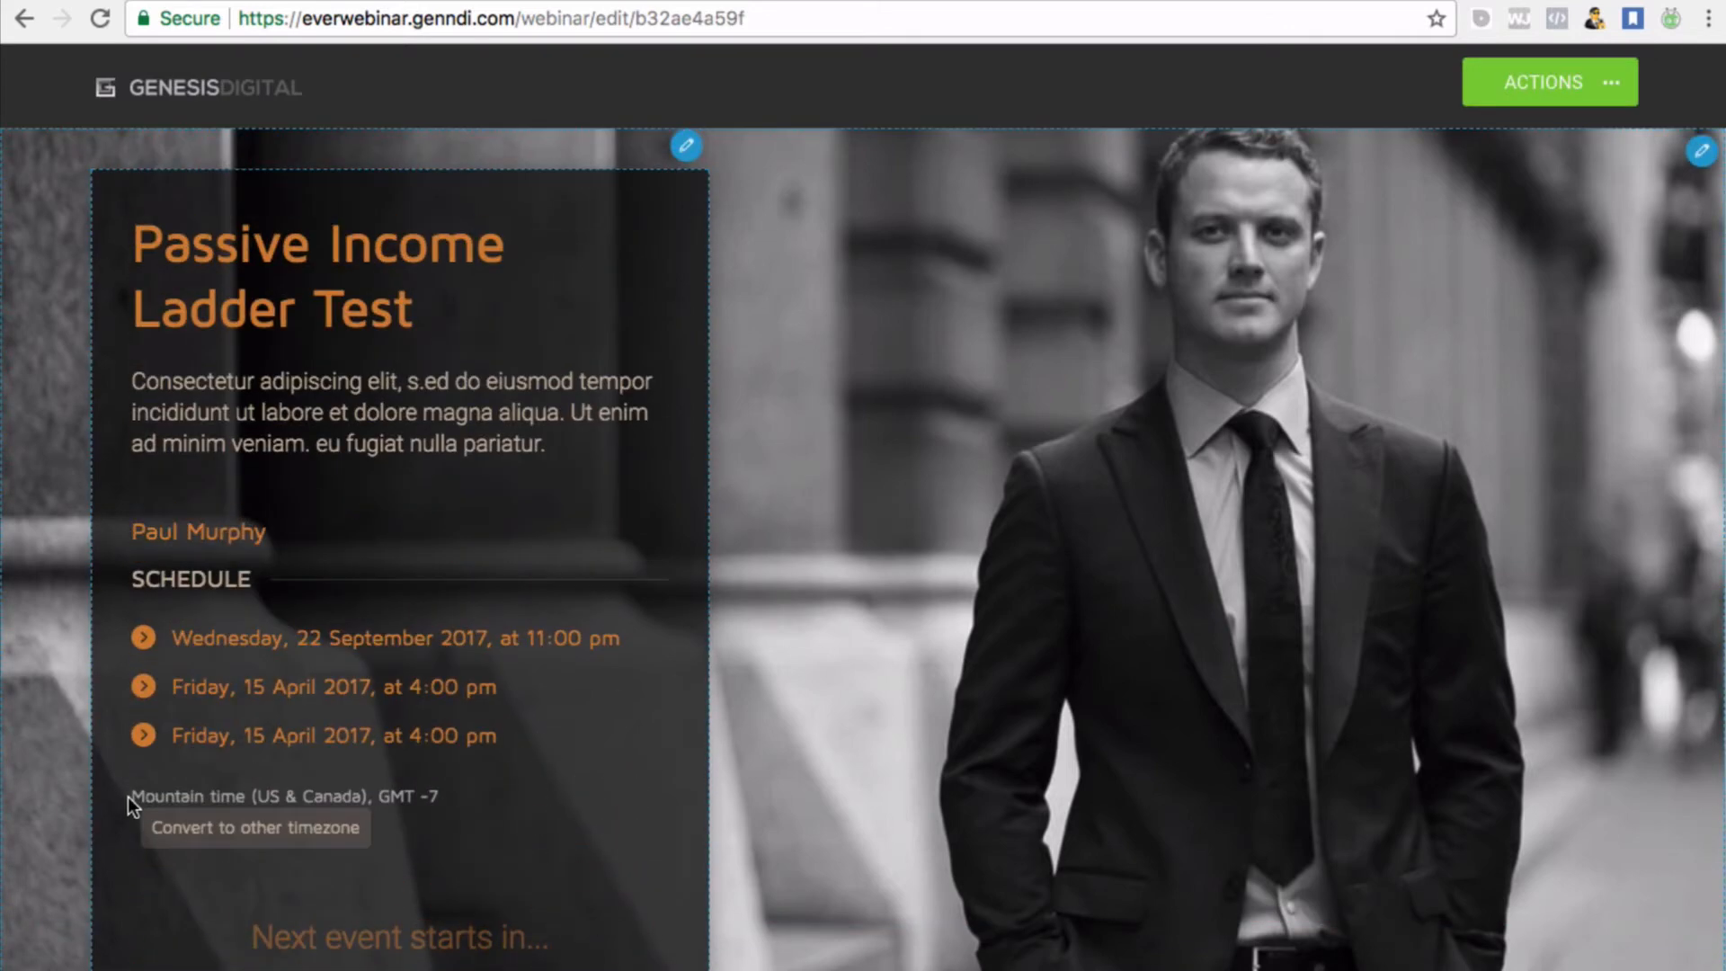
Check that the page title and the paragraph below it can be edited
{"action": "scroll", "coordinate": [128, 796], "scroll_direction": "down", "scroll_amount": 3}
{"action": "scroll", "coordinate": [1335, 288], "scroll_direction": "up", "scroll_amount": 3}
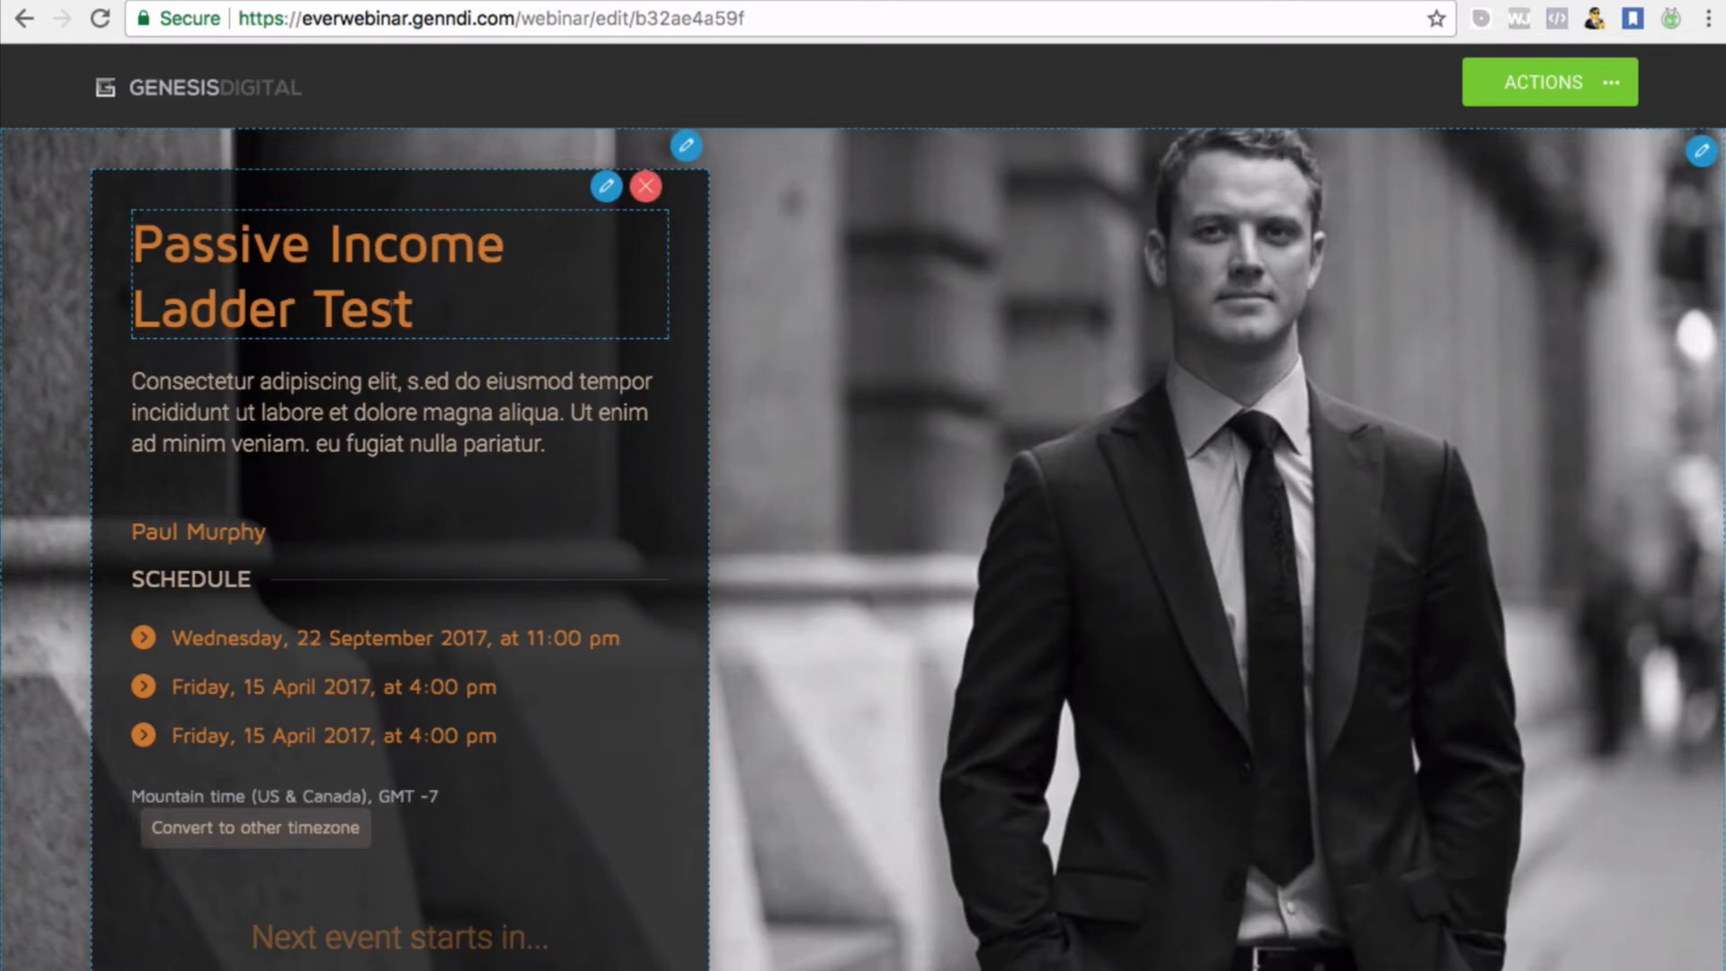
{"action": "double_click", "coordinate": [399, 307]}
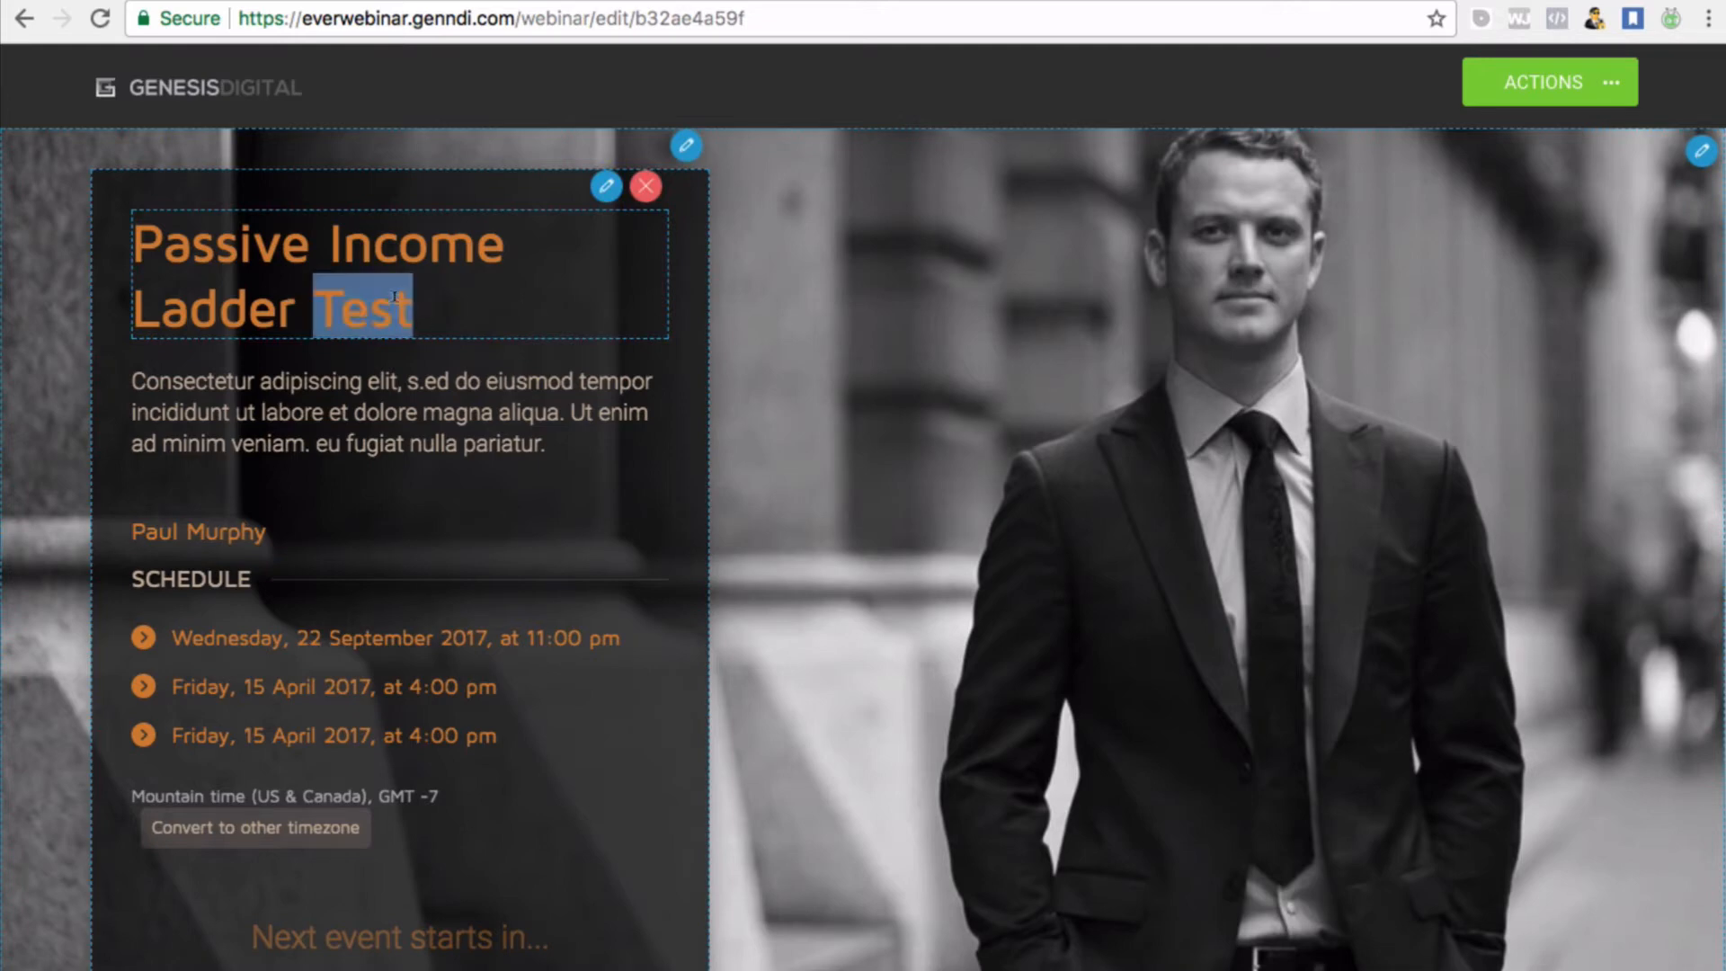
{"action": "left_click", "coordinate": [393, 297]}
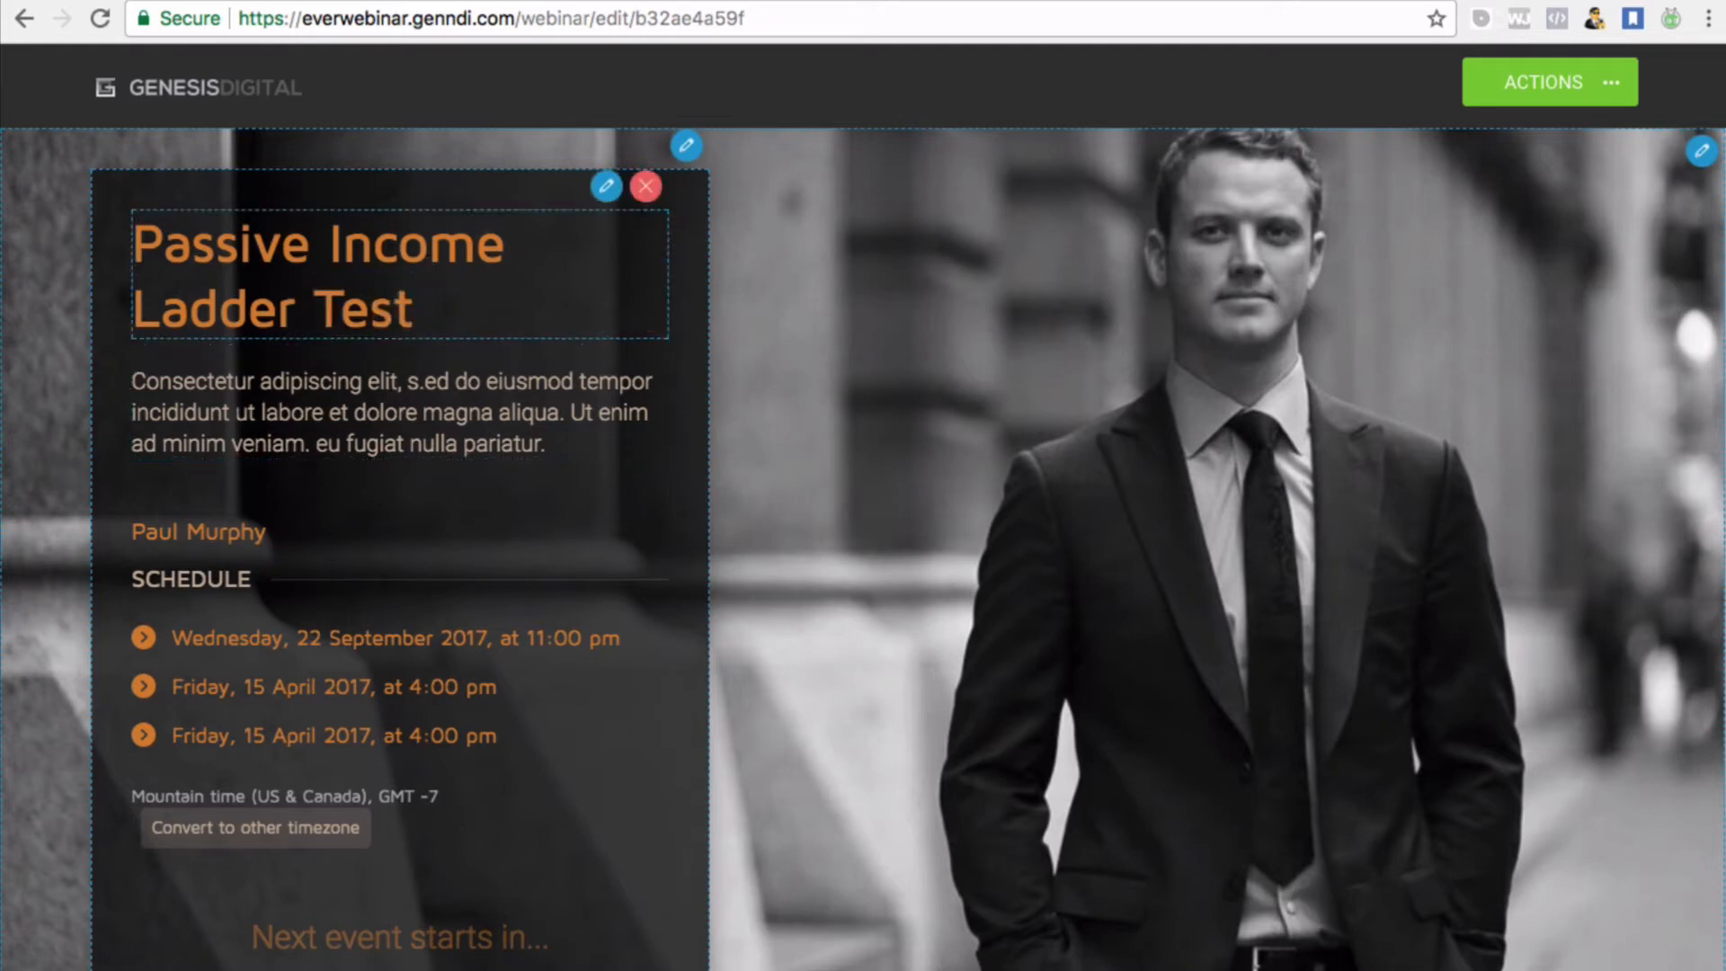
{"action": "left_click", "coordinate": [570, 221]}
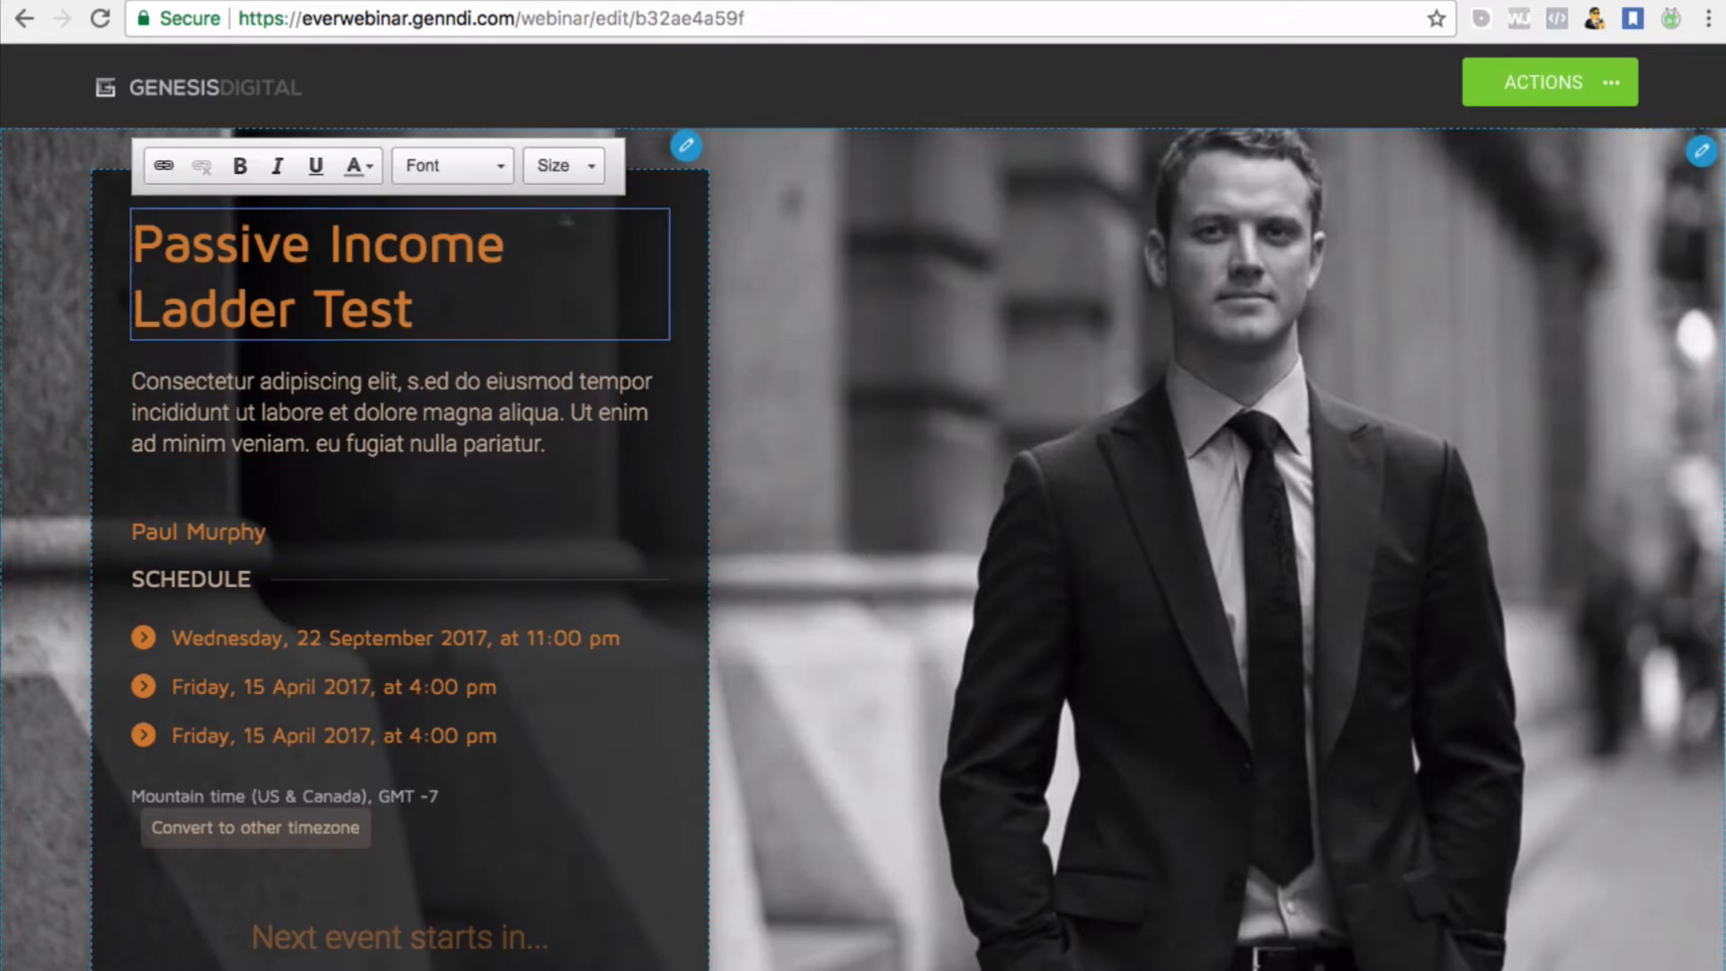
{"action": "left_click", "coordinate": [572, 435]}
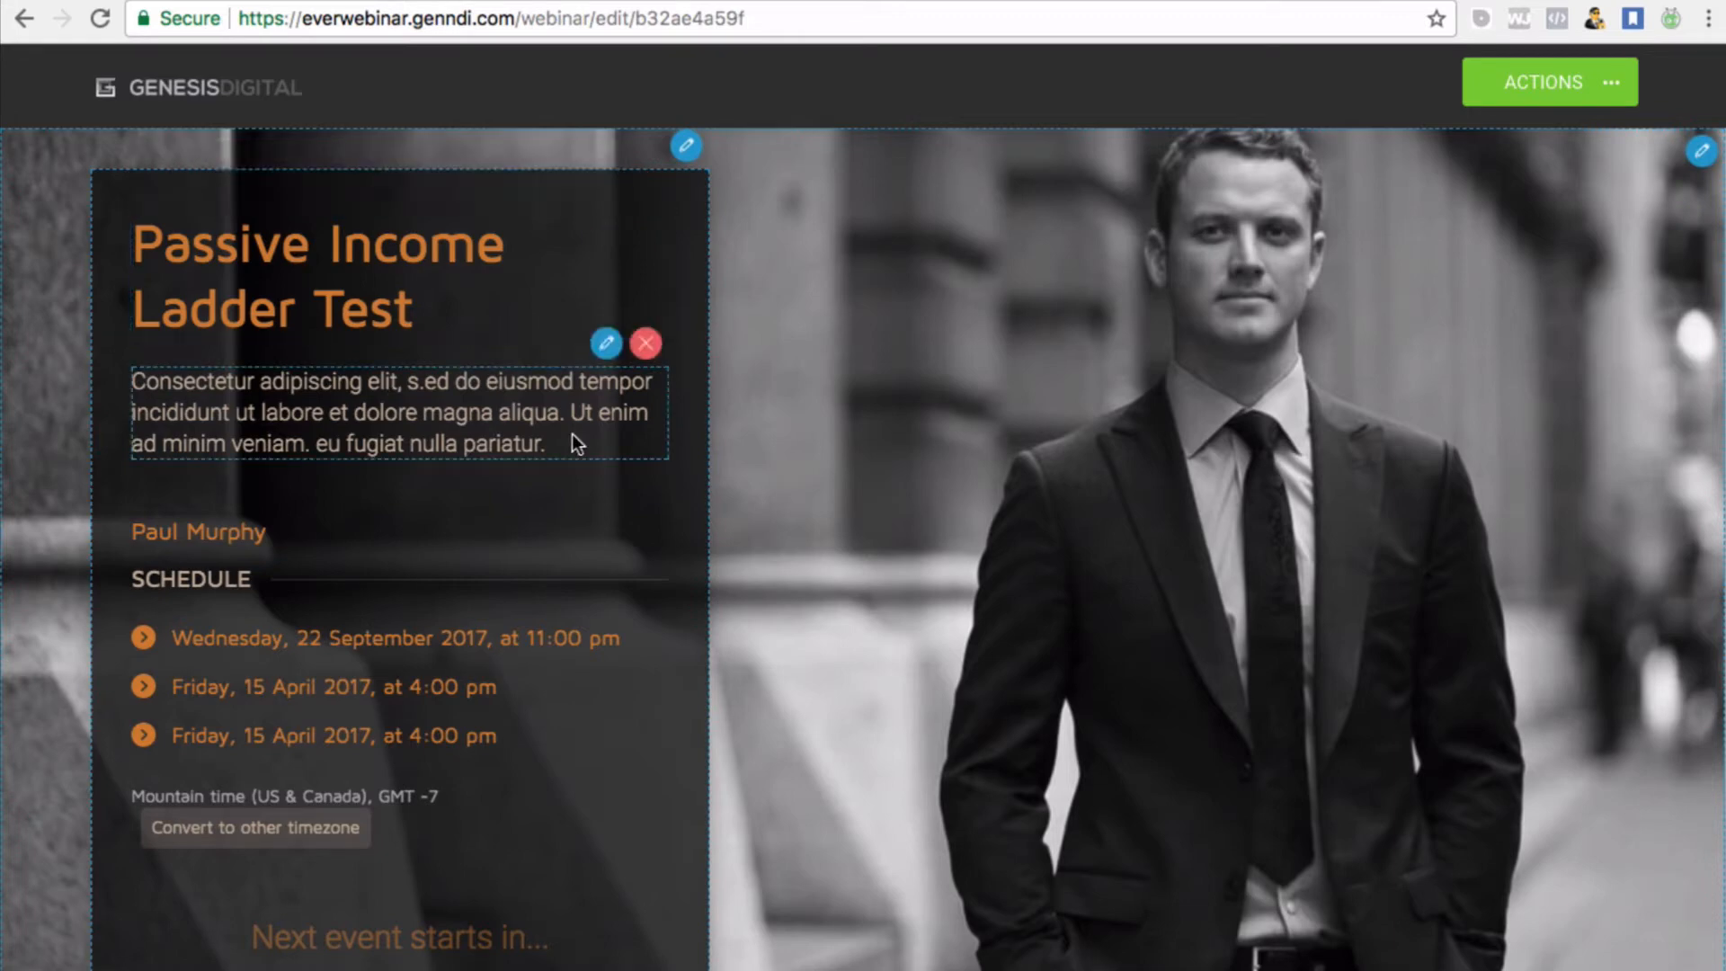
Scroll down to the REGISTER NOW button, then Save and Exit from the ACTIONS menu
{"action": "scroll", "coordinate": [572, 443], "scroll_direction": "down", "scroll_amount": 3}
{"action": "scroll", "coordinate": [571, 433], "scroll_direction": "up", "scroll_amount": 3}
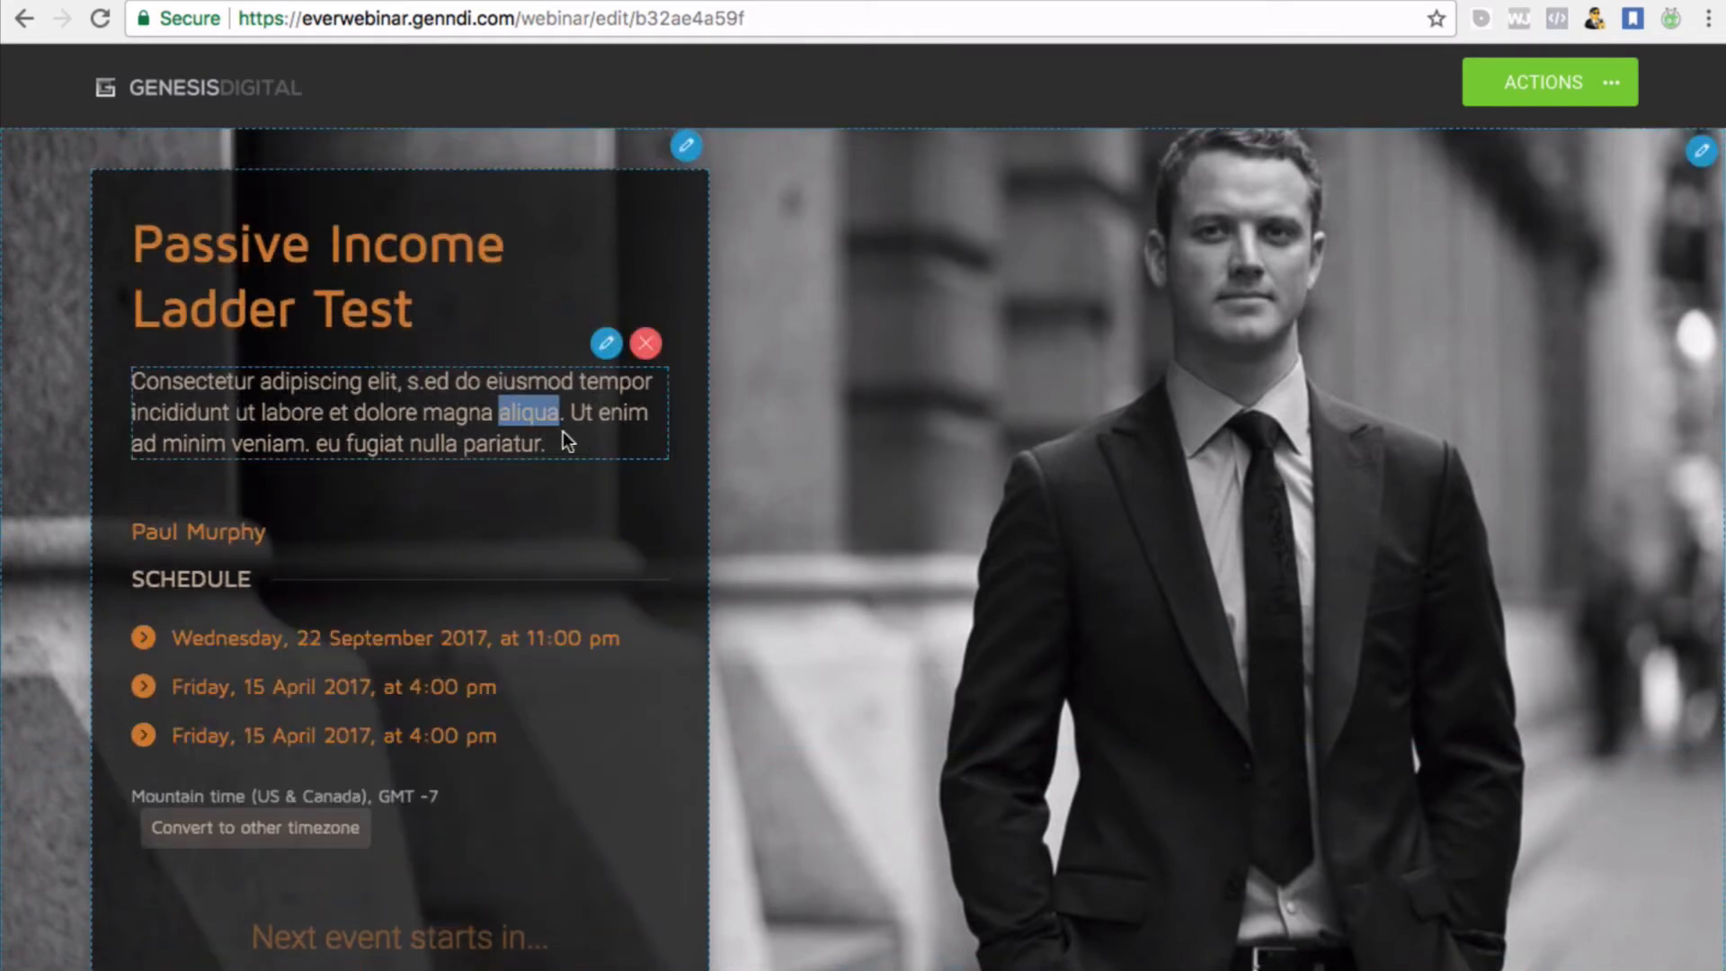
{"action": "scroll", "coordinate": [434, 559], "scroll_direction": "down", "scroll_amount": 2}
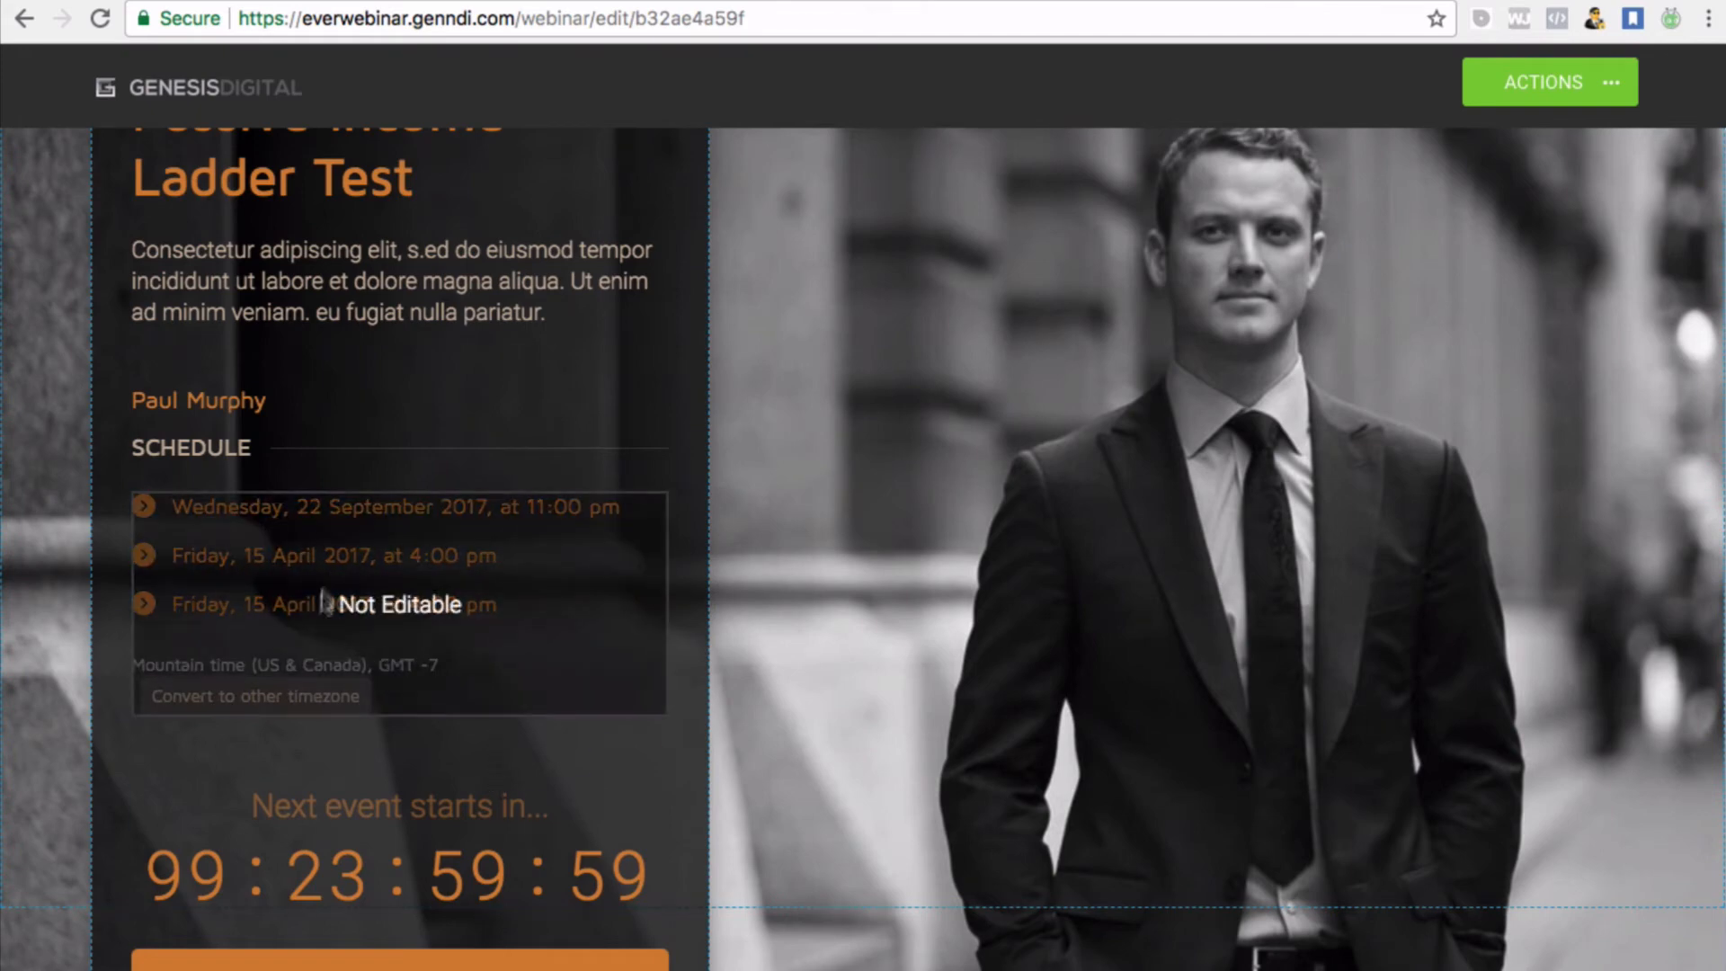
{"action": "scroll", "coordinate": [336, 581], "scroll_direction": "down", "scroll_amount": 2}
{"action": "scroll", "coordinate": [336, 591], "scroll_direction": "up", "scroll_amount": 2}
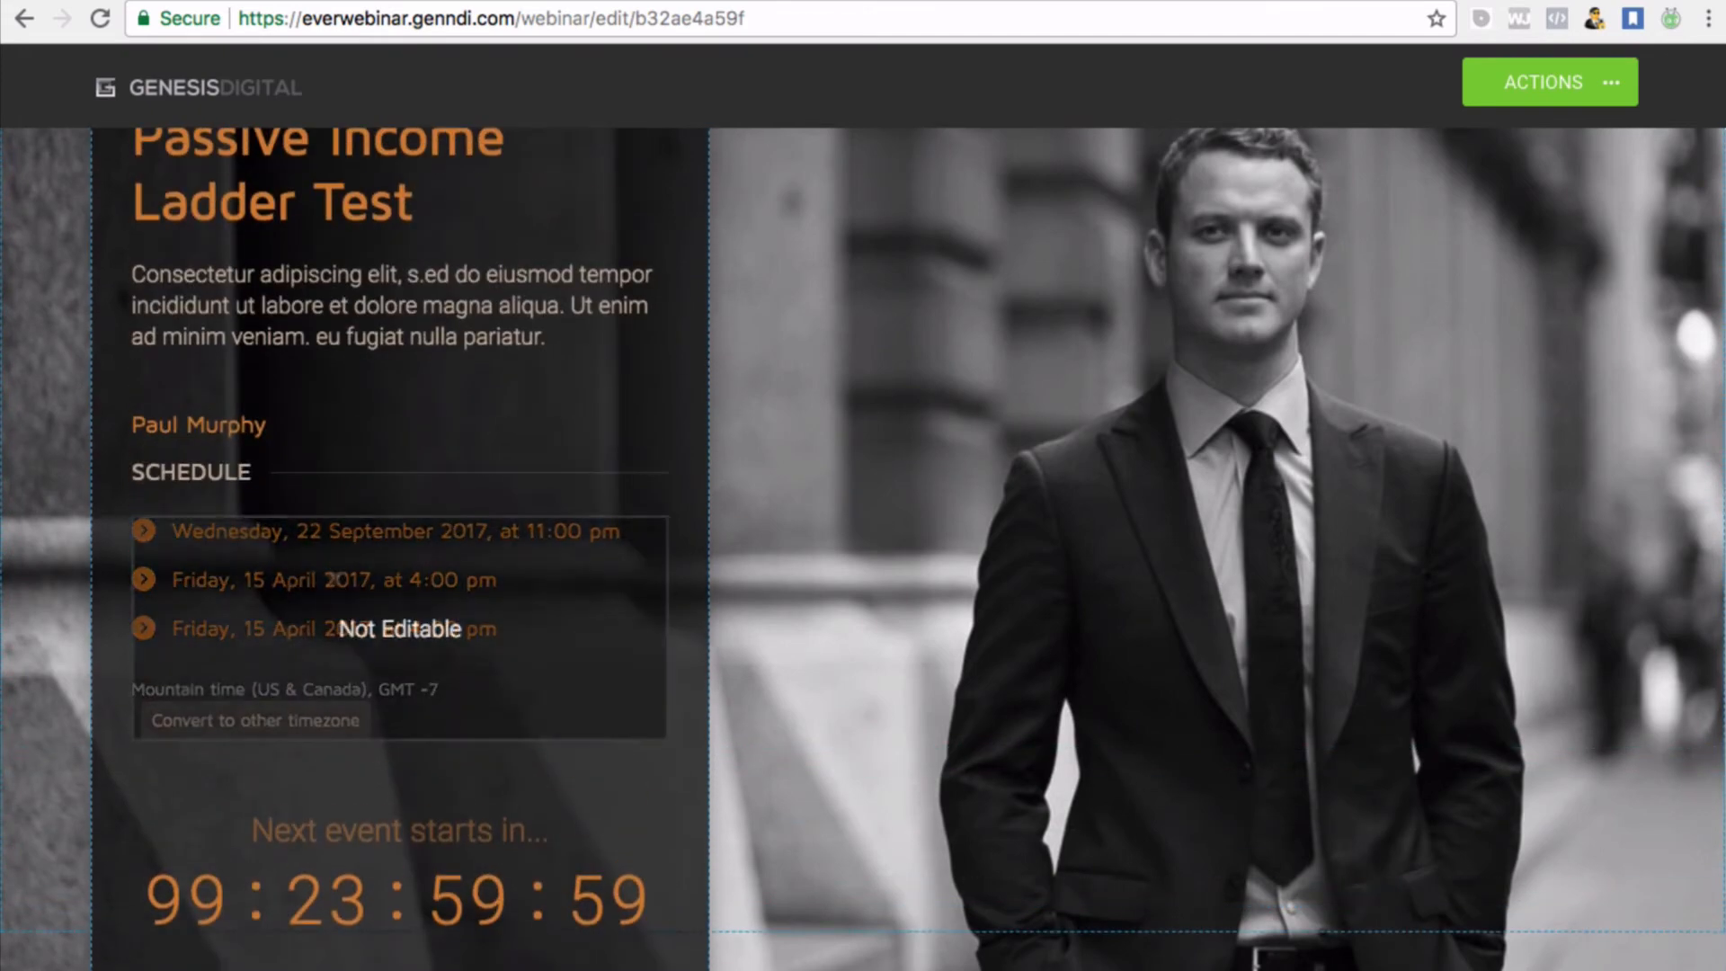
{"action": "scroll", "coordinate": [309, 623], "scroll_direction": "down", "scroll_amount": 2}
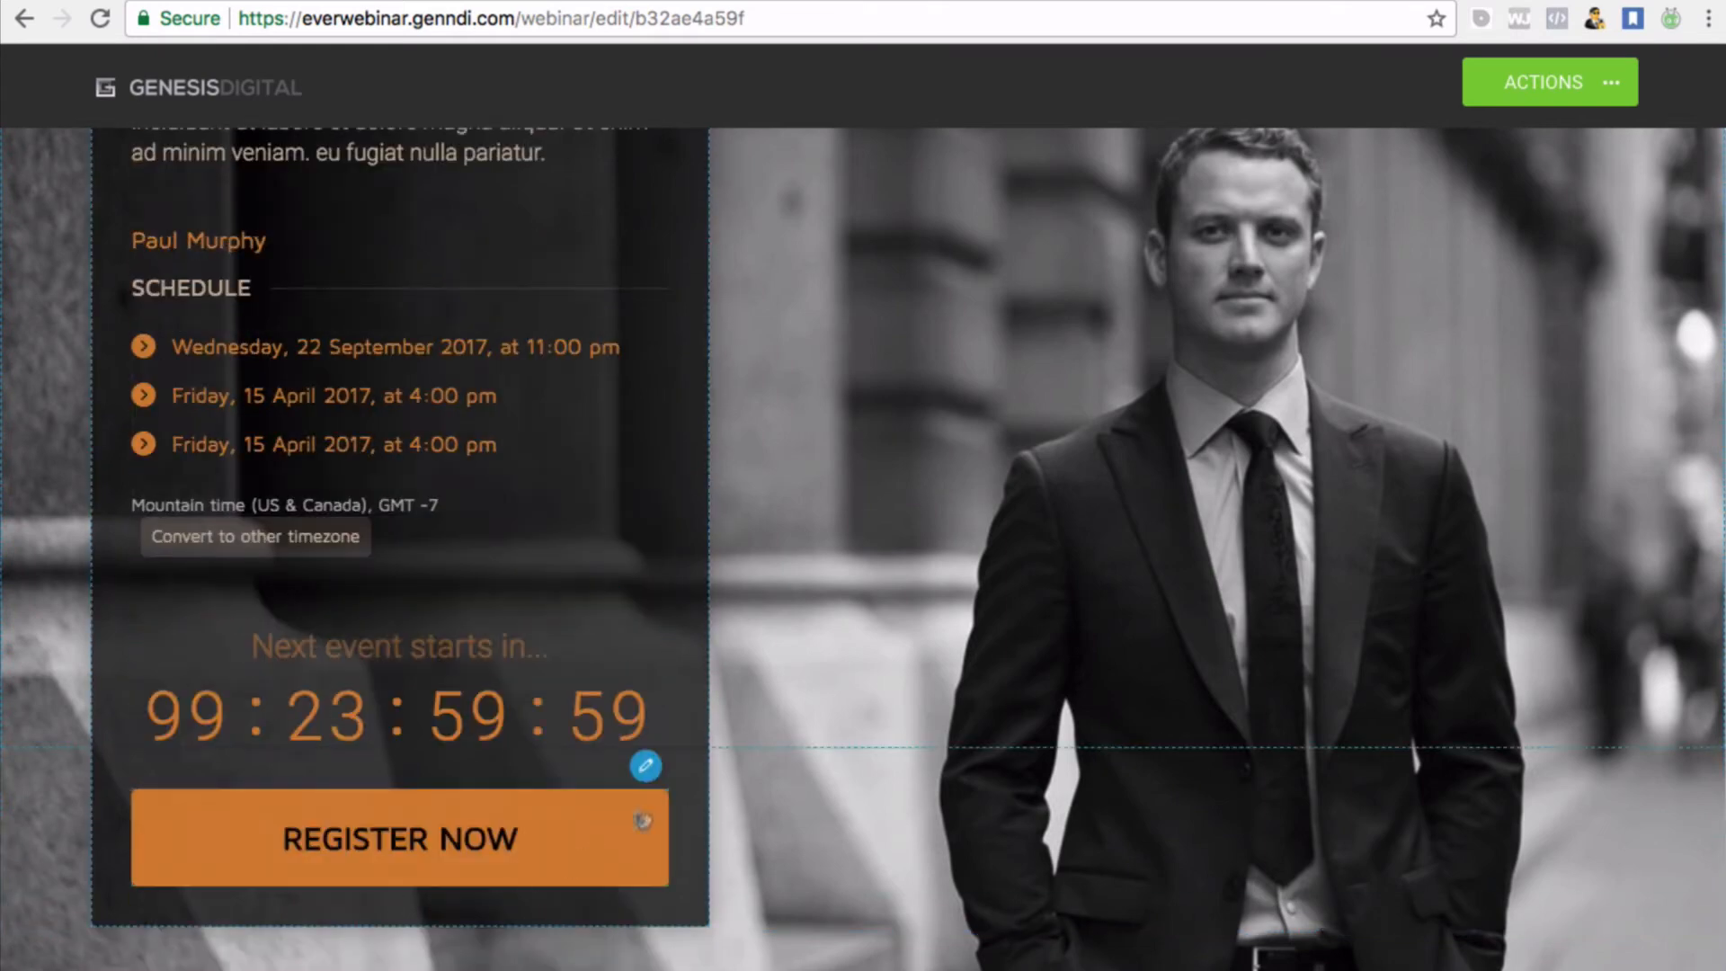
{"action": "left_click", "coordinate": [1610, 82]}
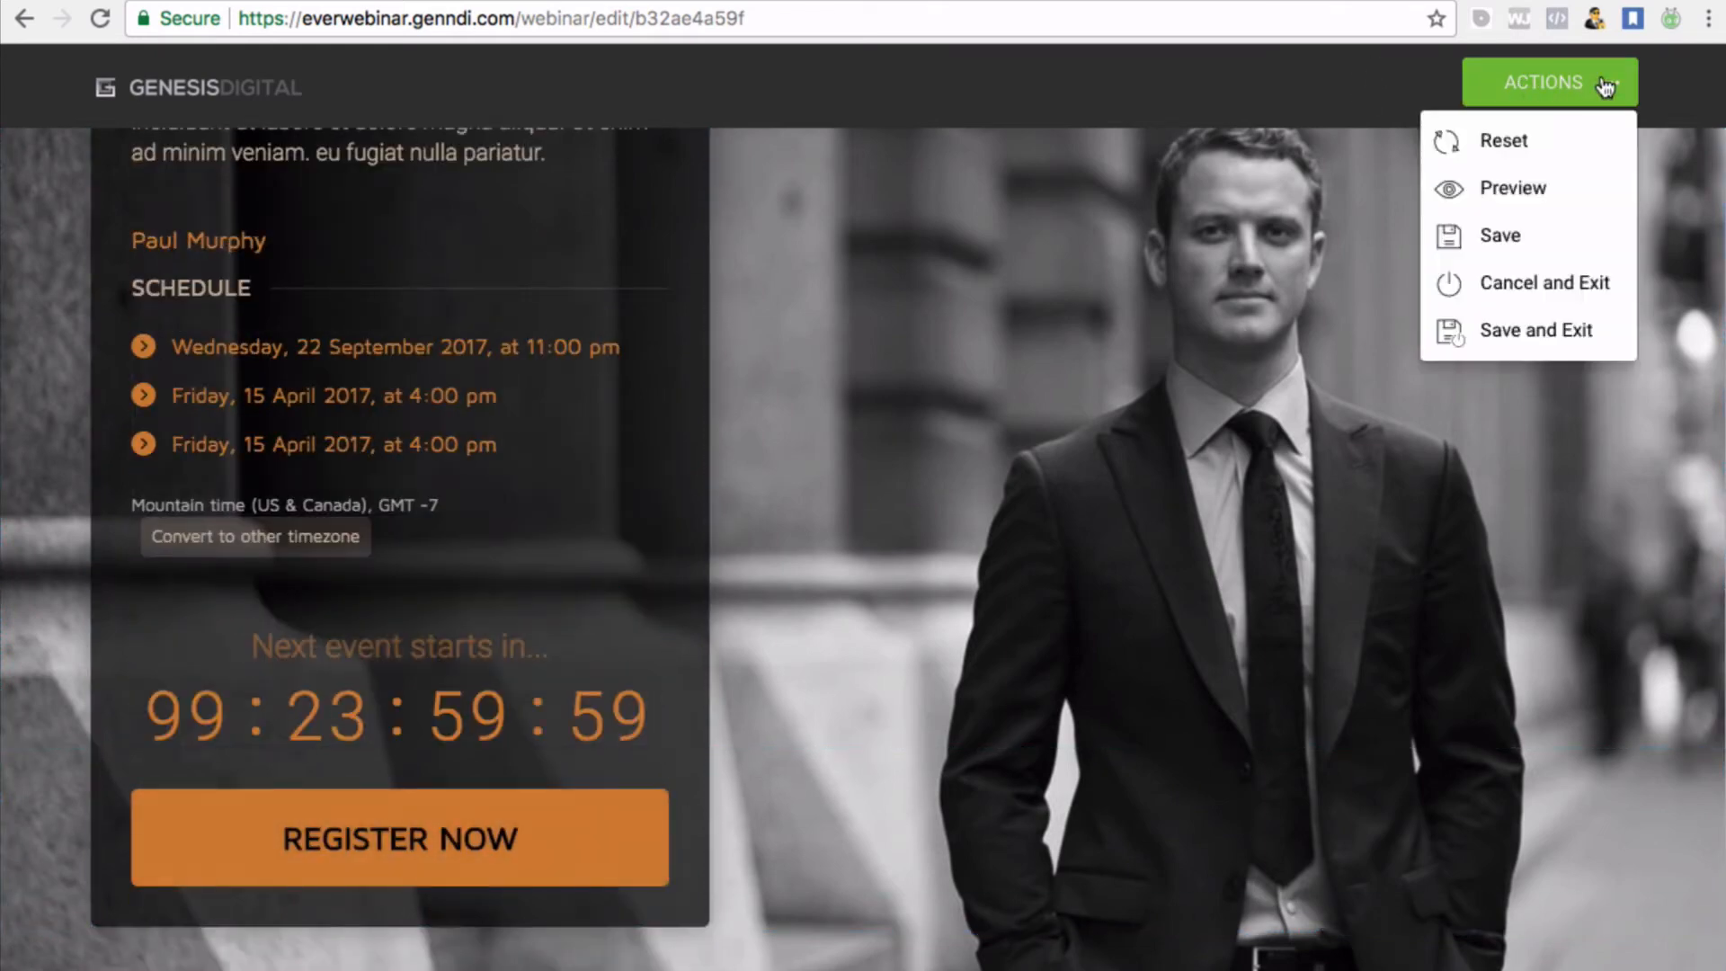
{"action": "left_click", "coordinate": [1522, 329]}
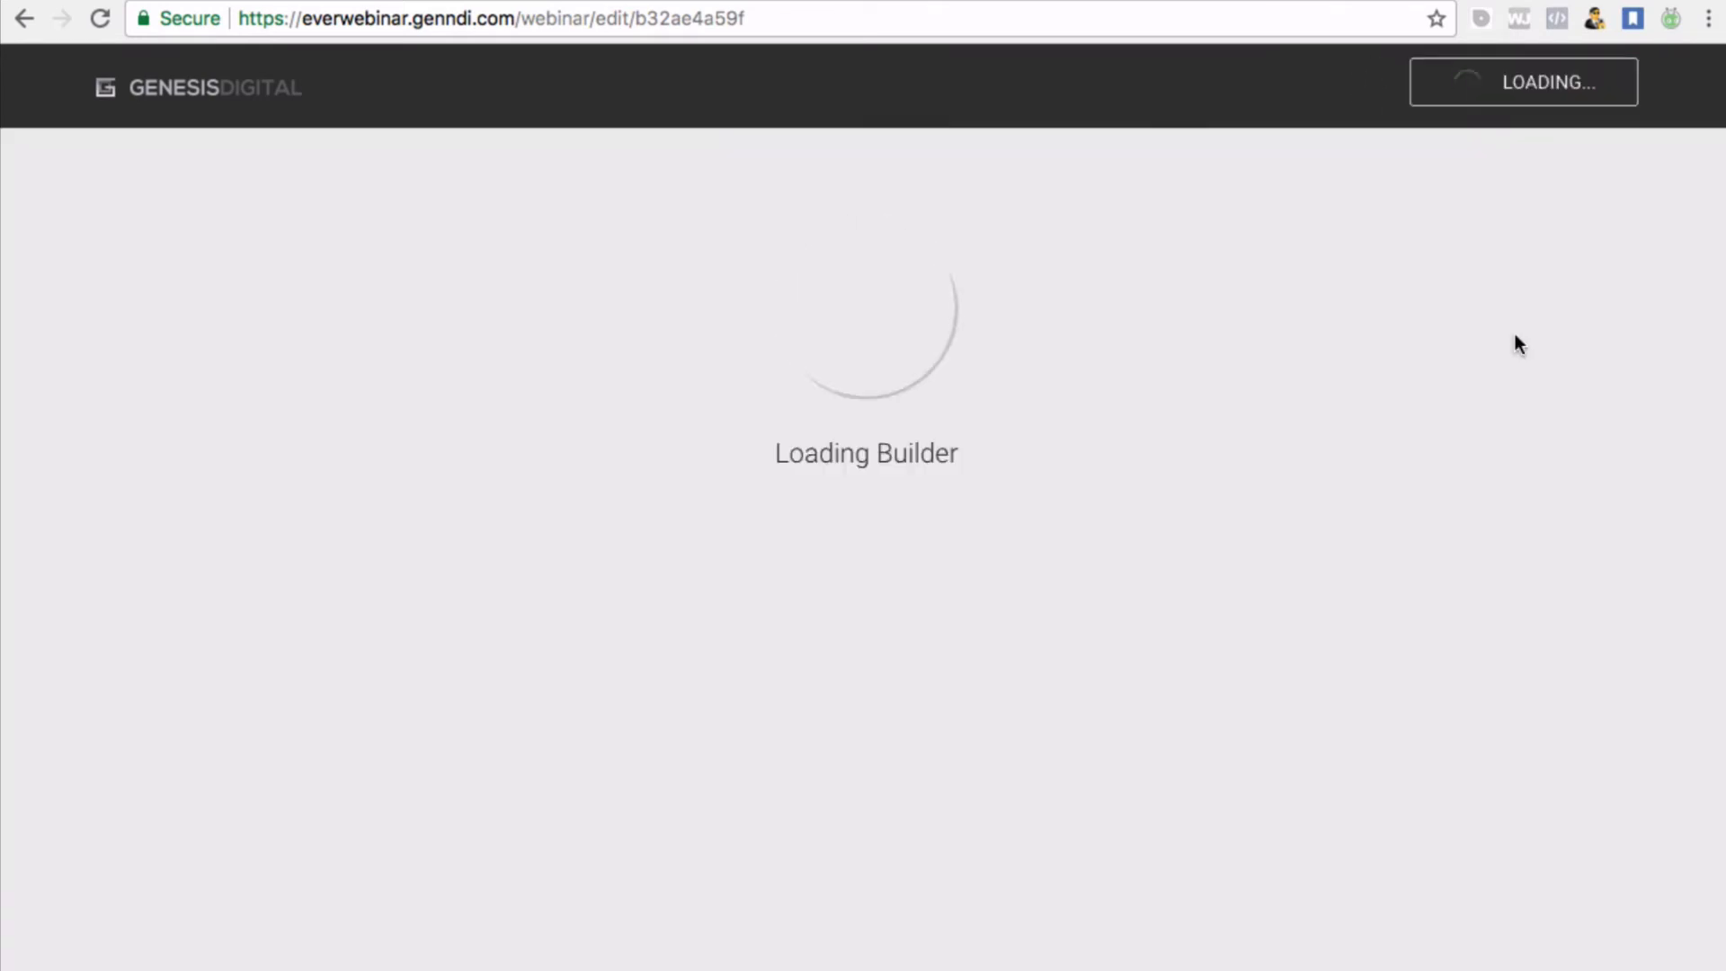
Look over the registration templates and confirm Template 8 for the registration page and process
{"action": "scroll", "coordinate": [1366, 636], "scroll_direction": "down", "scroll_amount": 1}
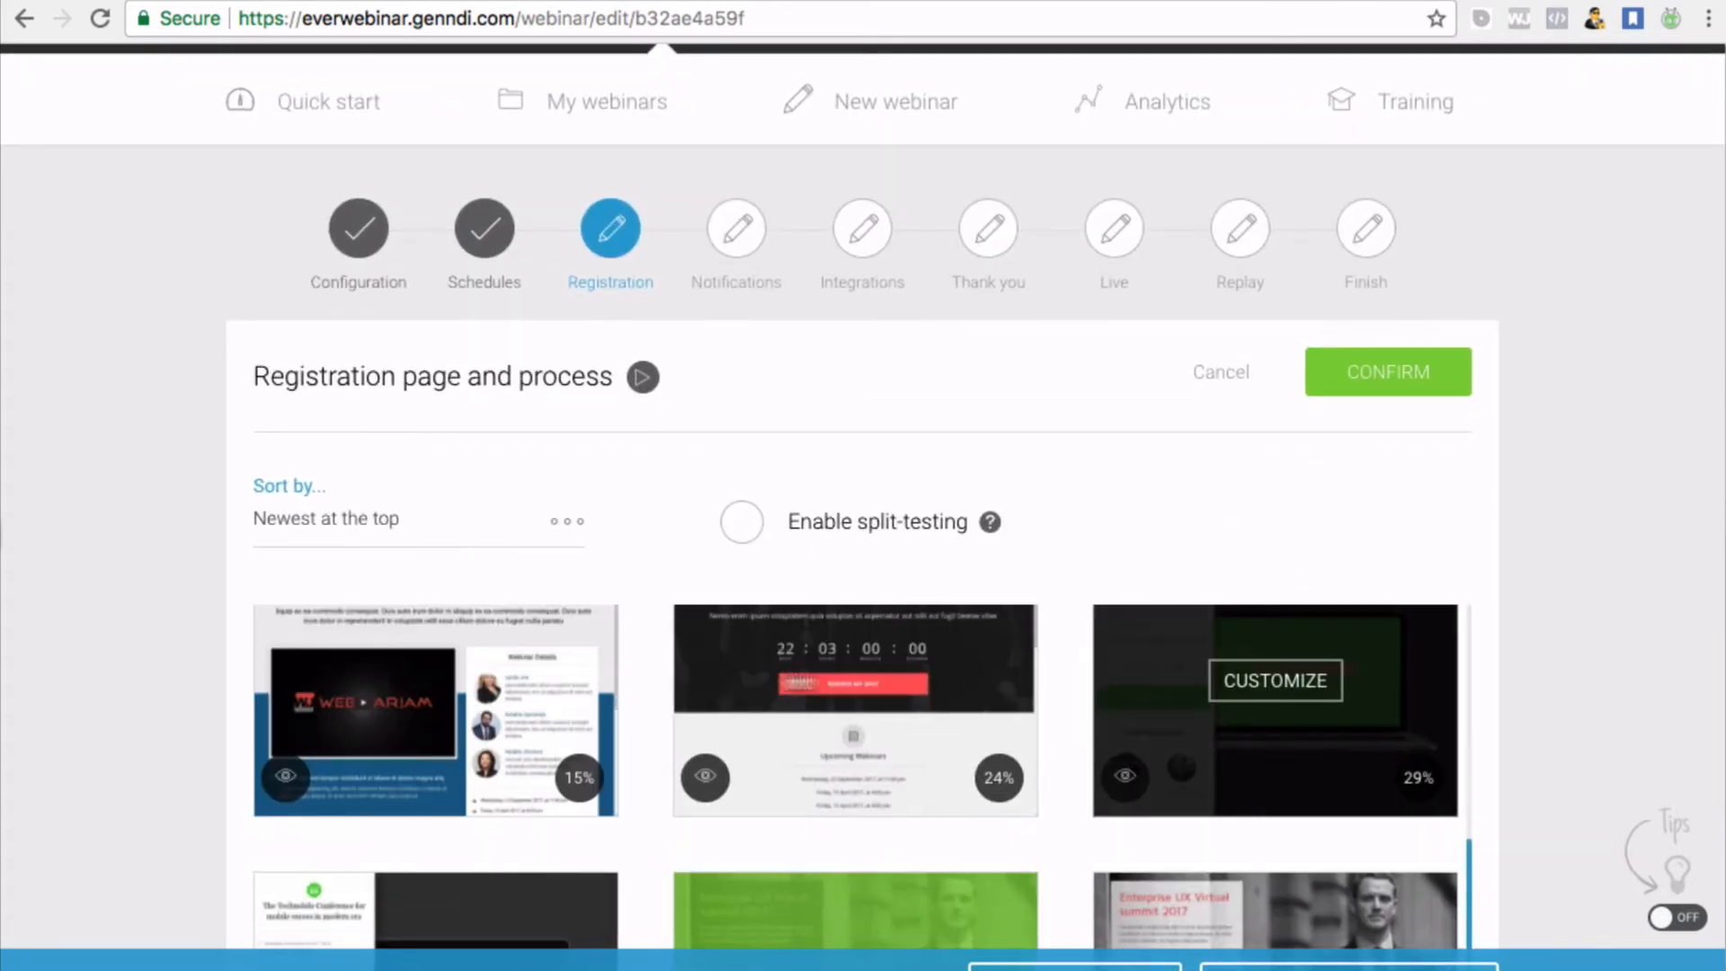
{"action": "scroll", "coordinate": [958, 499], "scroll_direction": "up", "scroll_amount": 1}
{"action": "scroll", "coordinate": [958, 505], "scroll_direction": "down", "scroll_amount": 2}
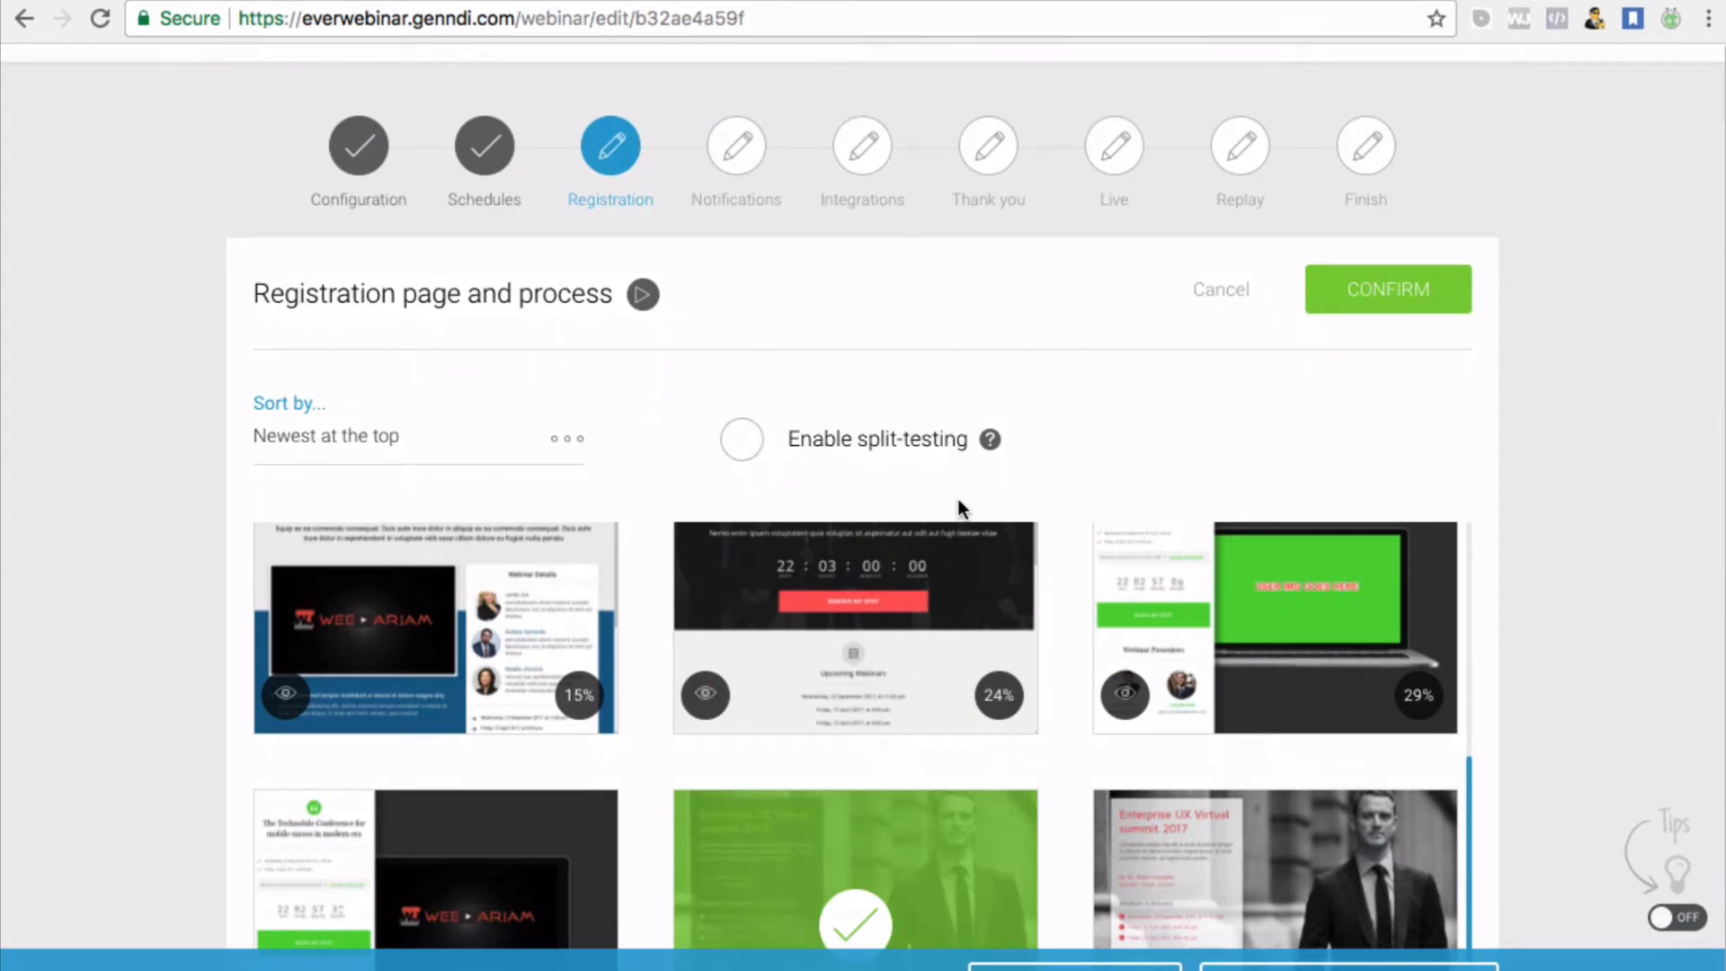
{"action": "scroll", "coordinate": [817, 552], "scroll_direction": "down", "scroll_amount": 2}
{"action": "scroll", "coordinate": [817, 551], "scroll_direction": "up", "scroll_amount": 1}
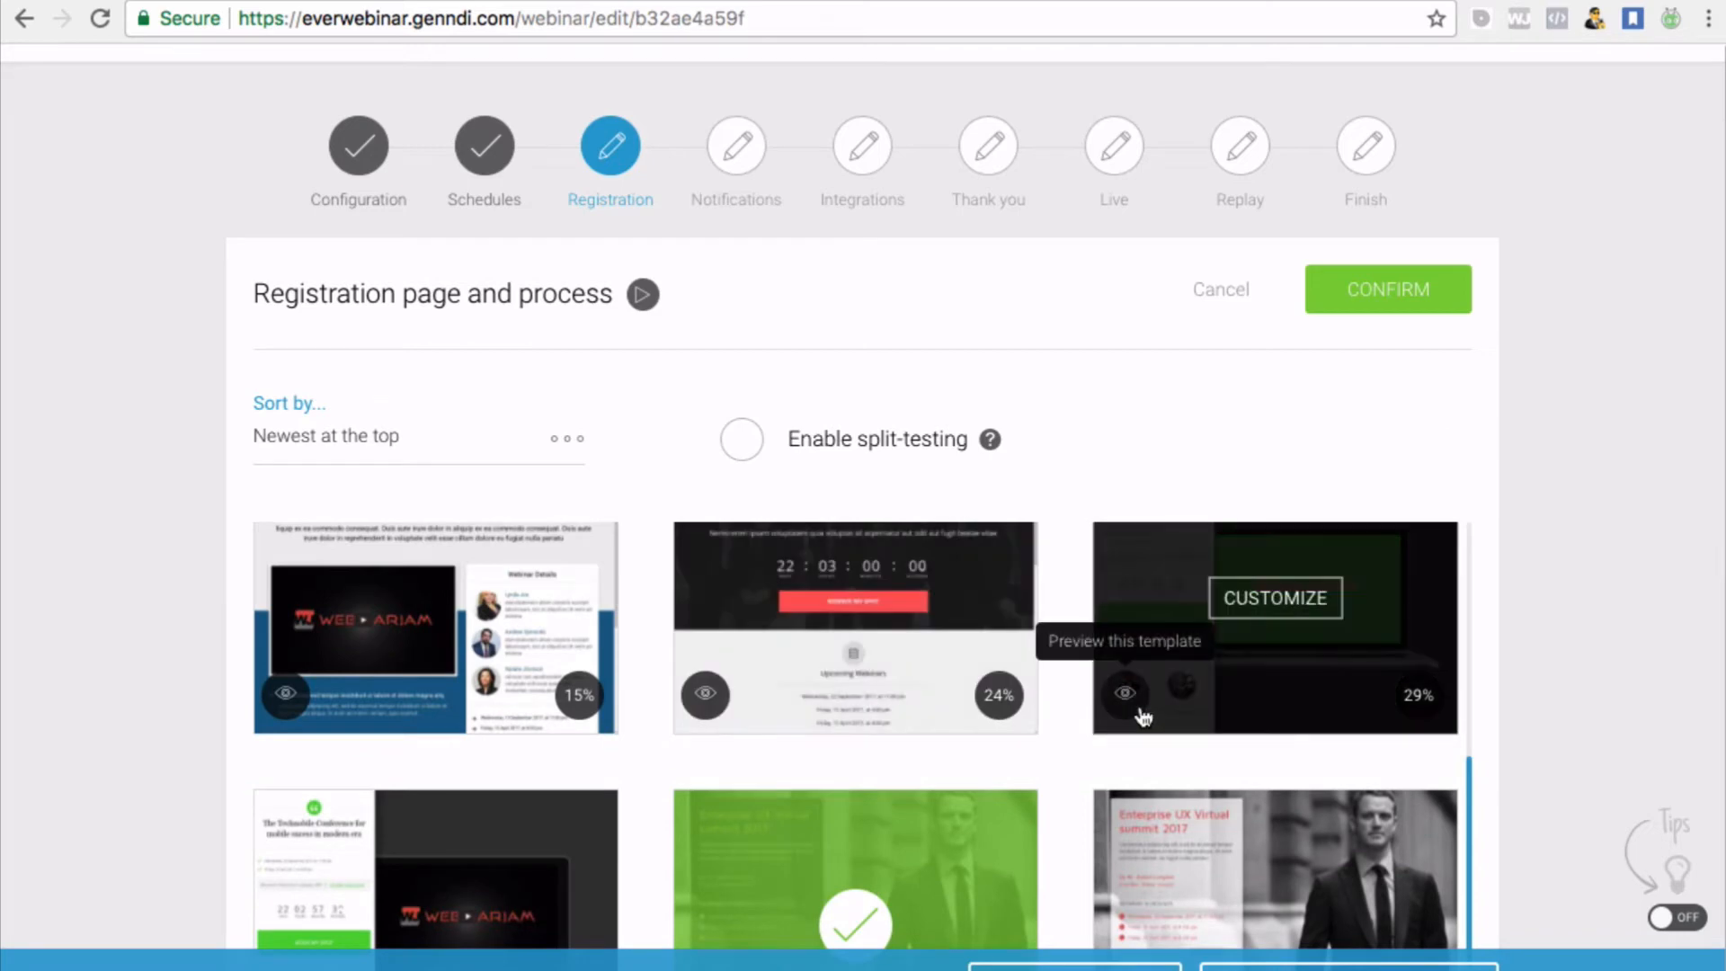
{"action": "scroll", "coordinate": [948, 669], "scroll_direction": "down", "scroll_amount": 1}
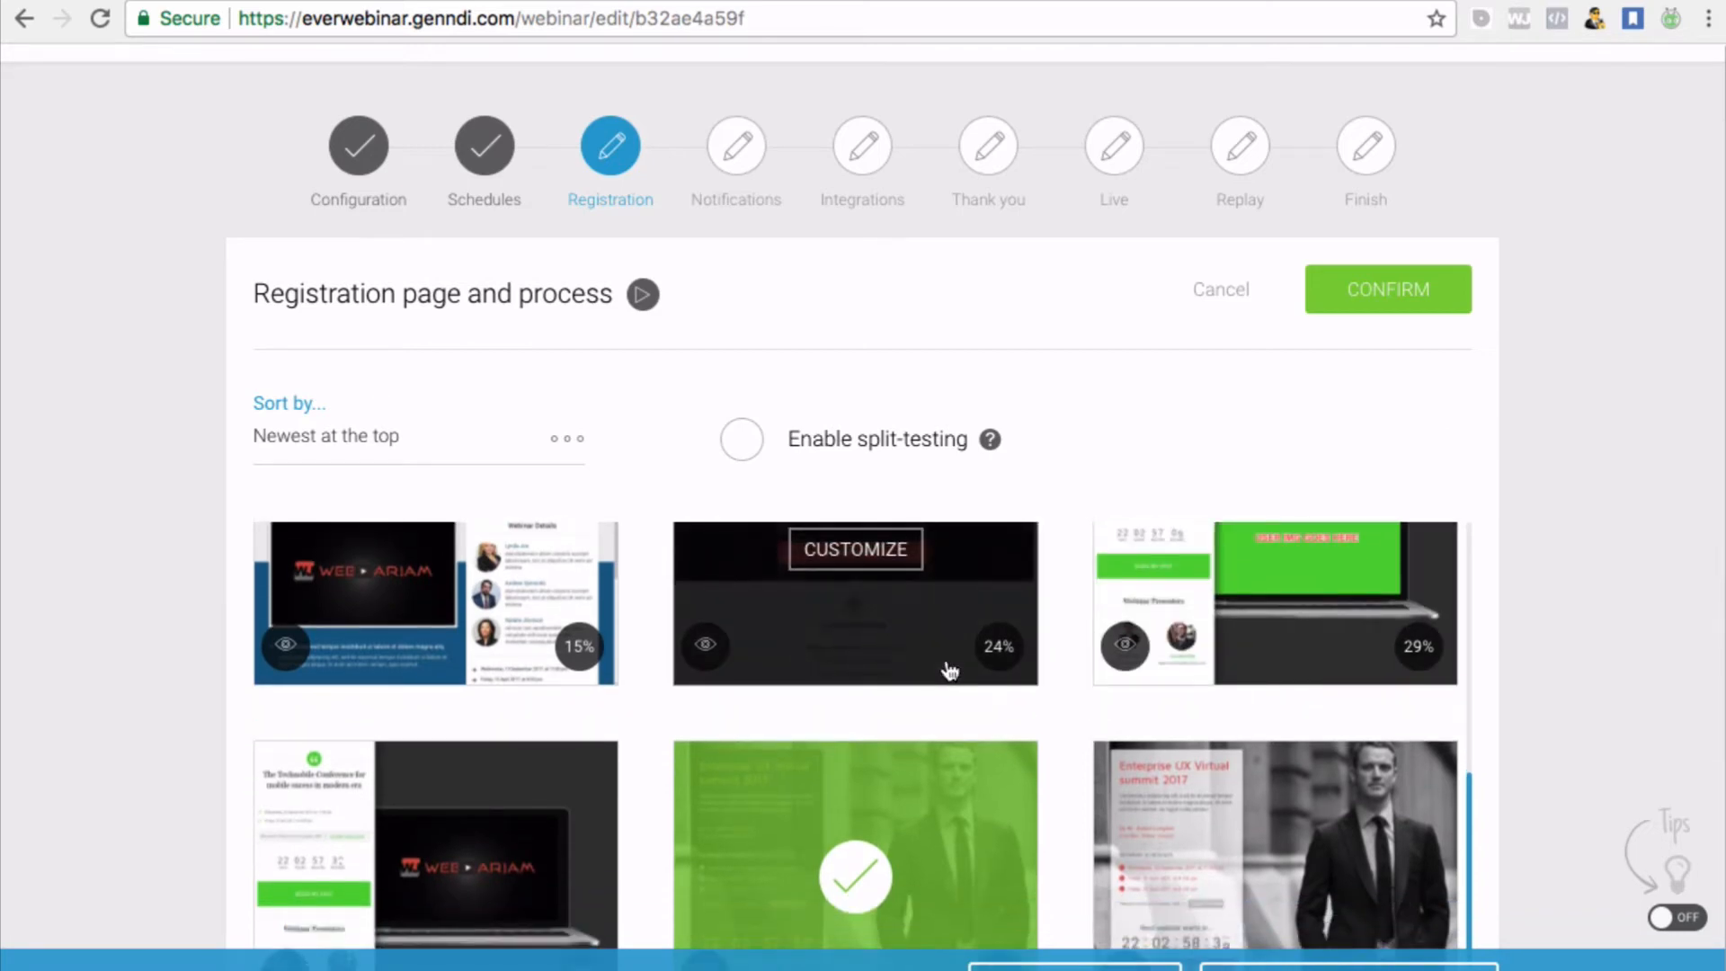
{"action": "scroll", "coordinate": [948, 669], "scroll_direction": "down", "scroll_amount": 1}
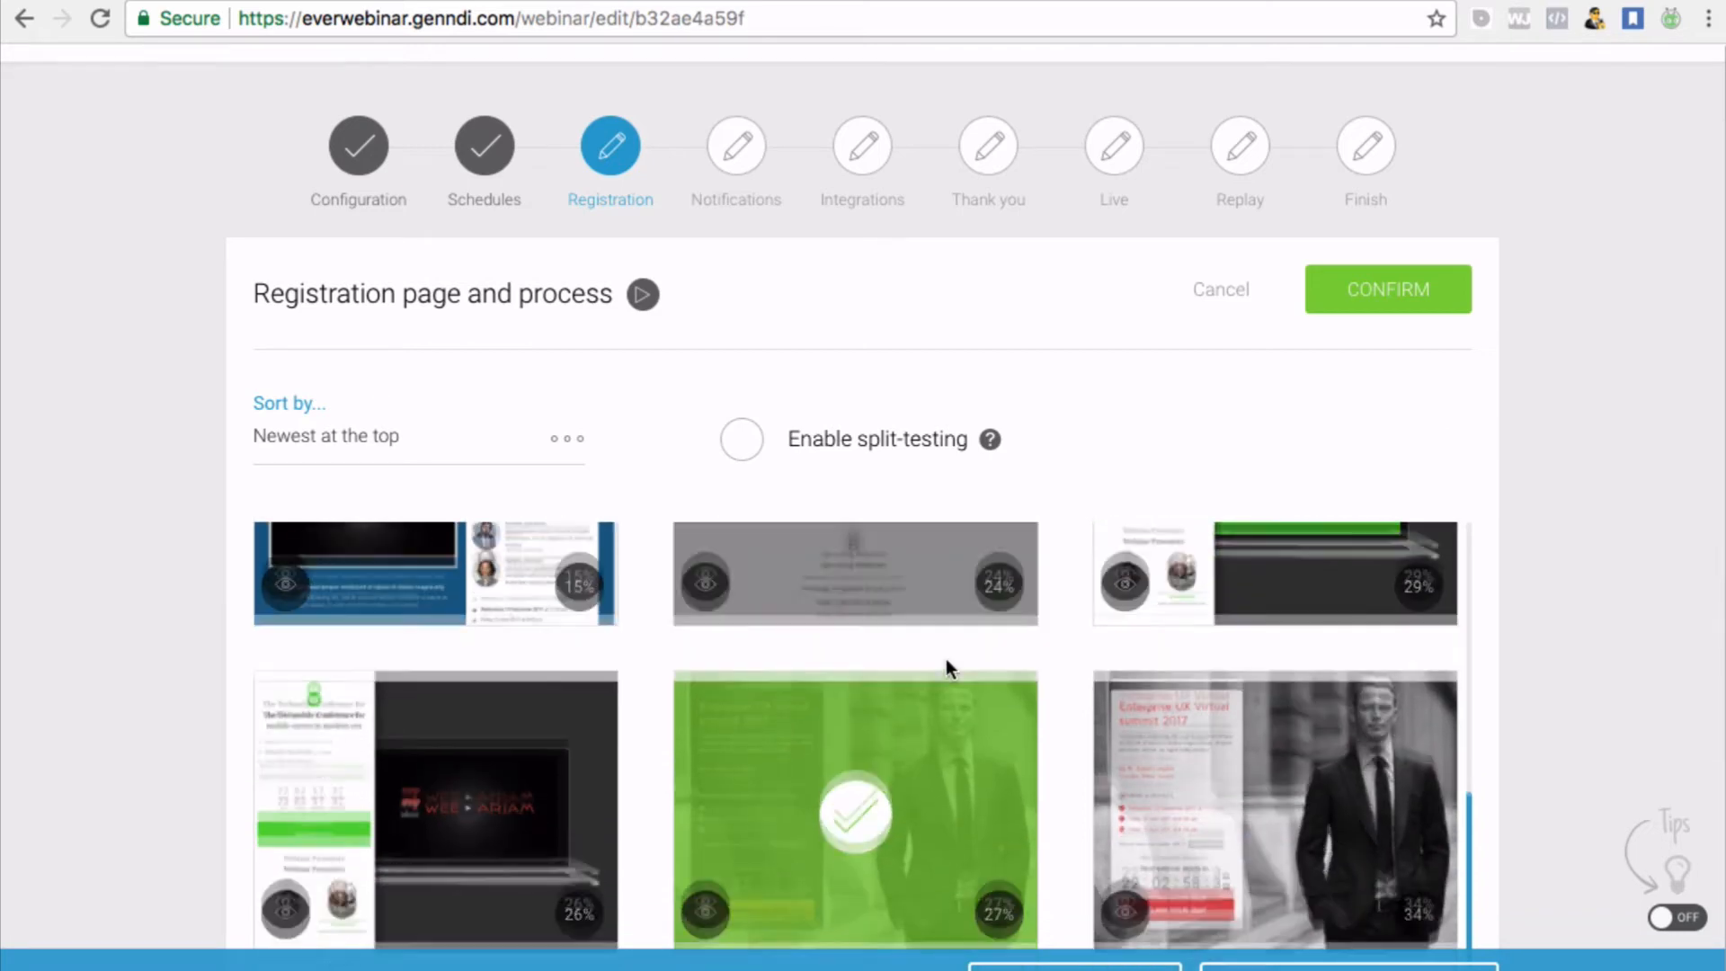
{"action": "scroll", "coordinate": [948, 669], "scroll_direction": "up", "scroll_amount": 3}
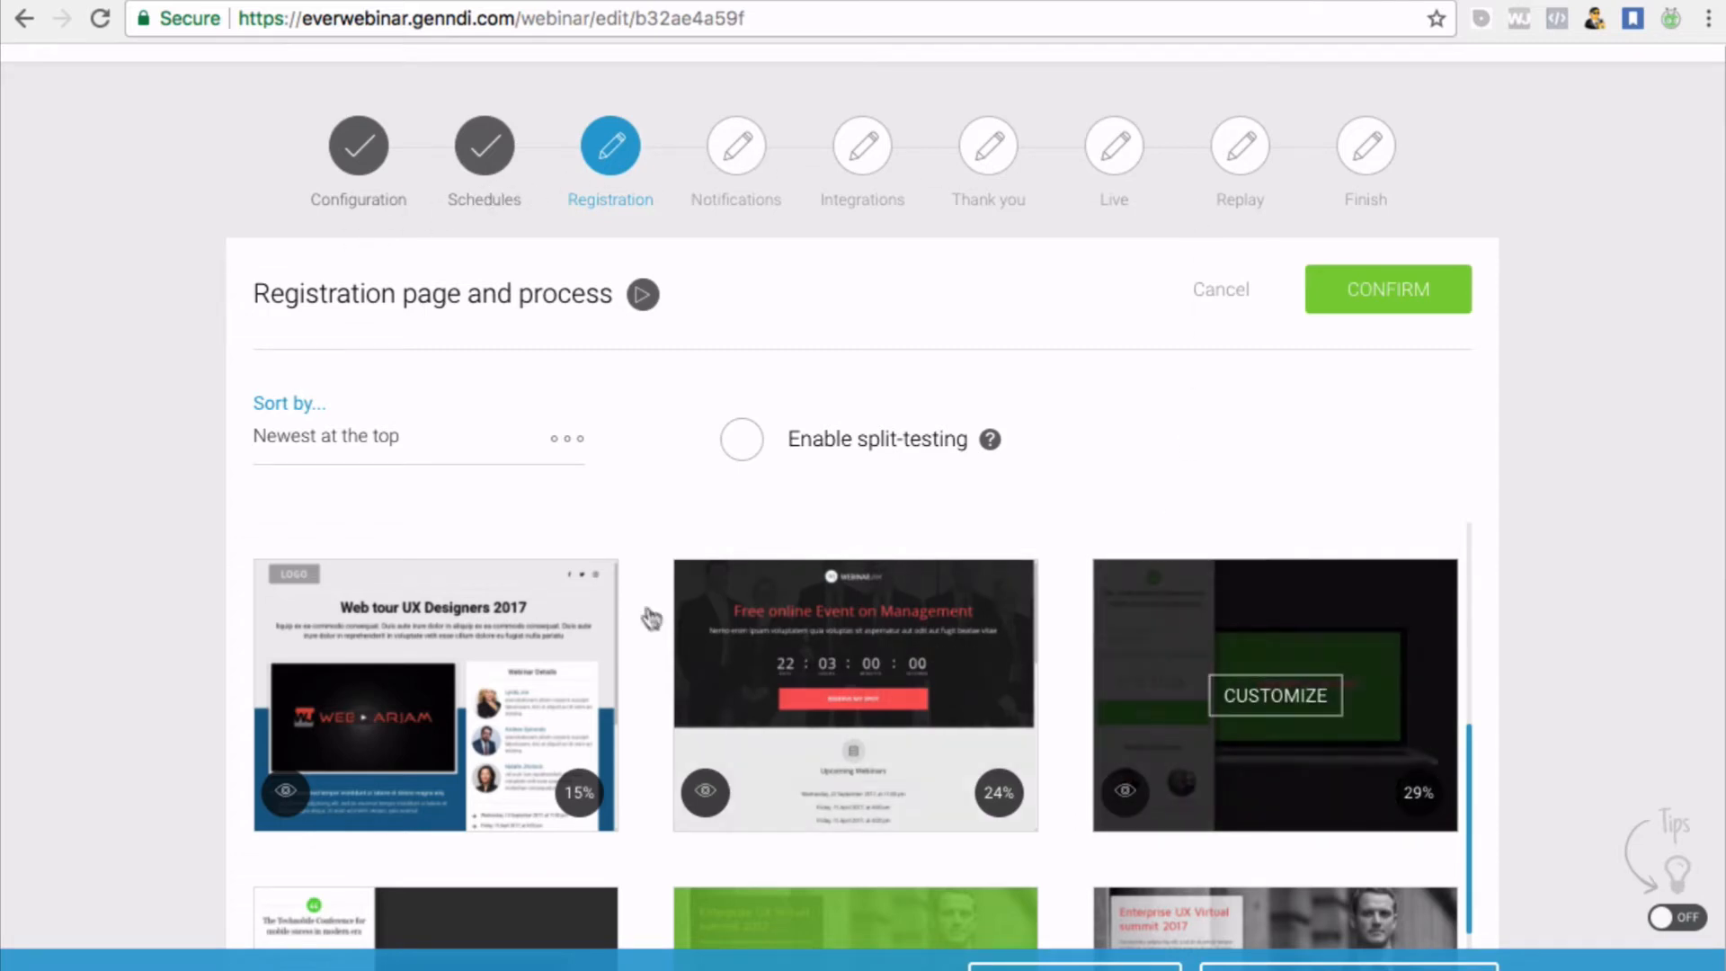
{"action": "scroll", "coordinate": [760, 497], "scroll_direction": "down", "scroll_amount": 3}
{"action": "scroll", "coordinate": [760, 496], "scroll_direction": "up", "scroll_amount": 4}
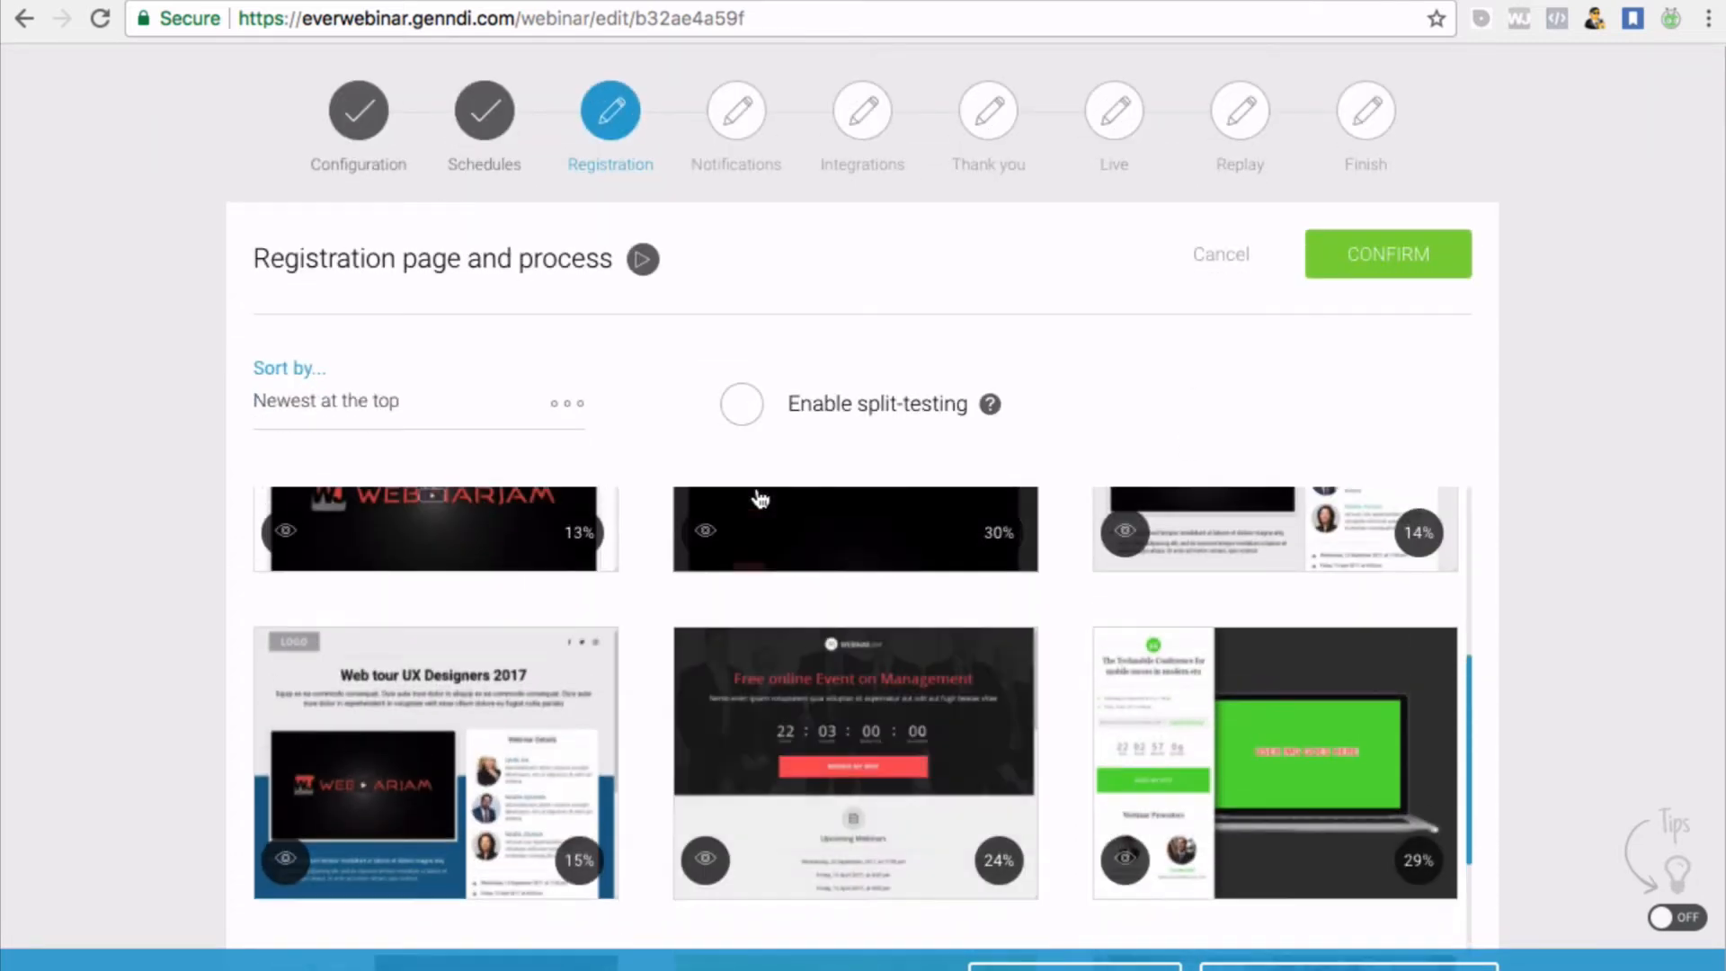
{"action": "scroll", "coordinate": [827, 746], "scroll_direction": "up", "scroll_amount": 2}
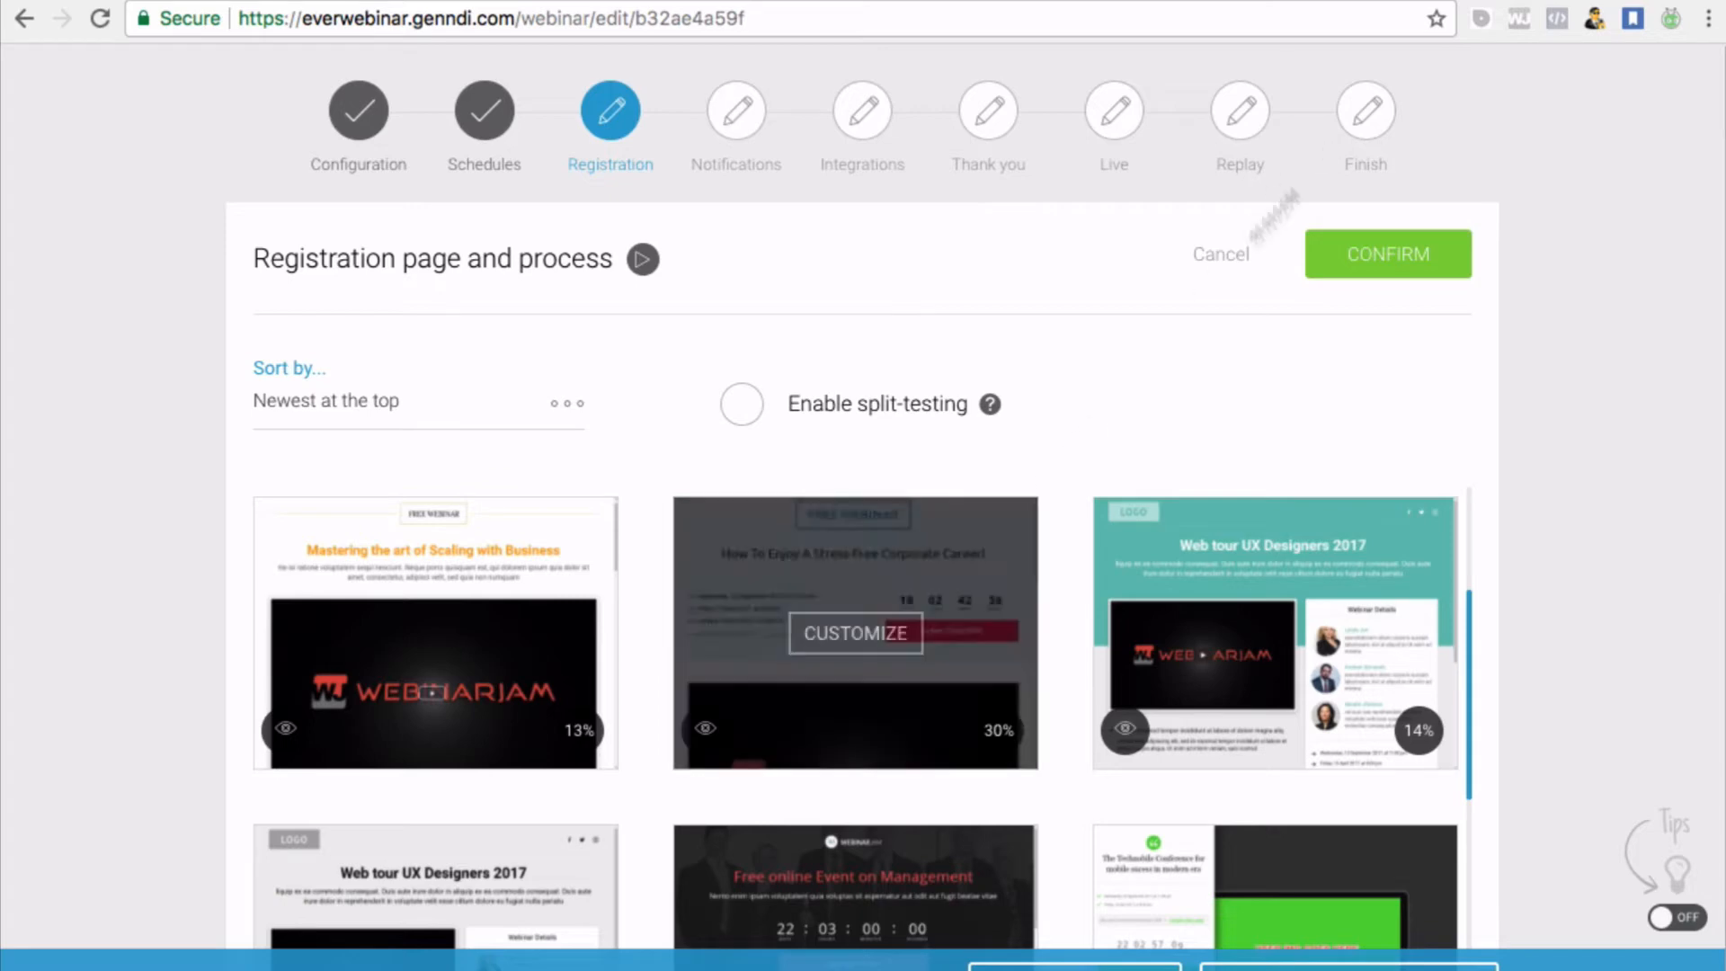
{"action": "scroll", "coordinate": [918, 746], "scroll_direction": "down", "scroll_amount": 1}
{"action": "scroll", "coordinate": [928, 714], "scroll_direction": "down", "scroll_amount": 2}
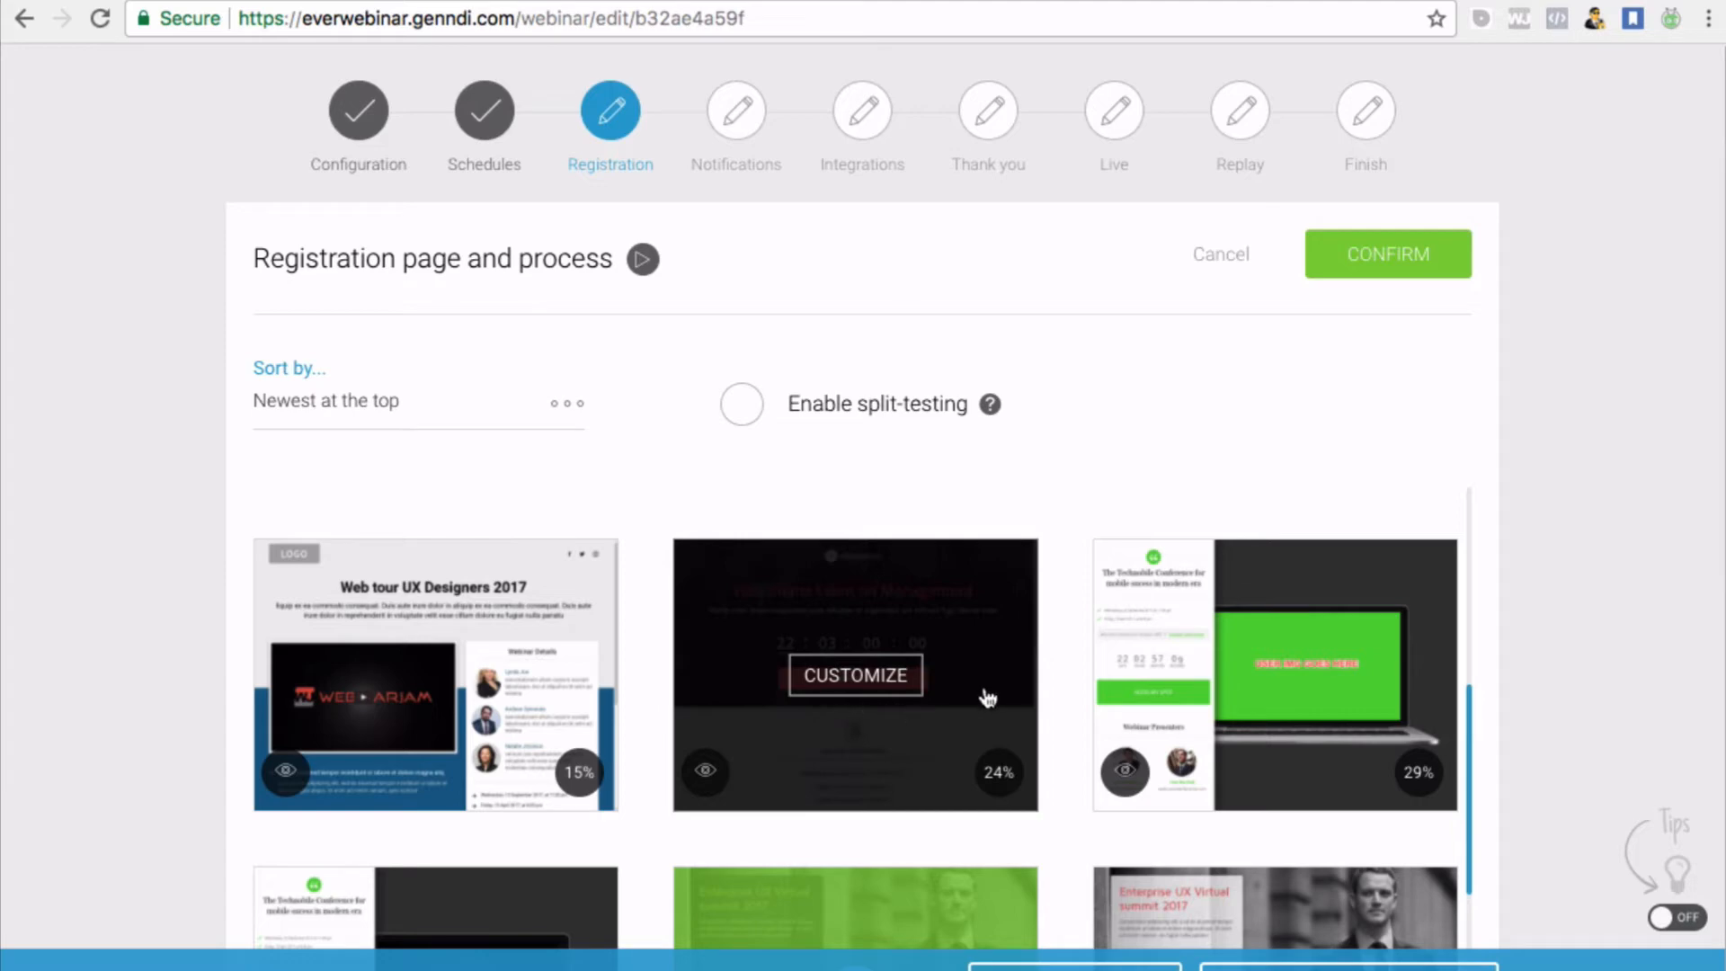
{"action": "scroll", "coordinate": [988, 698], "scroll_direction": "down", "scroll_amount": 1}
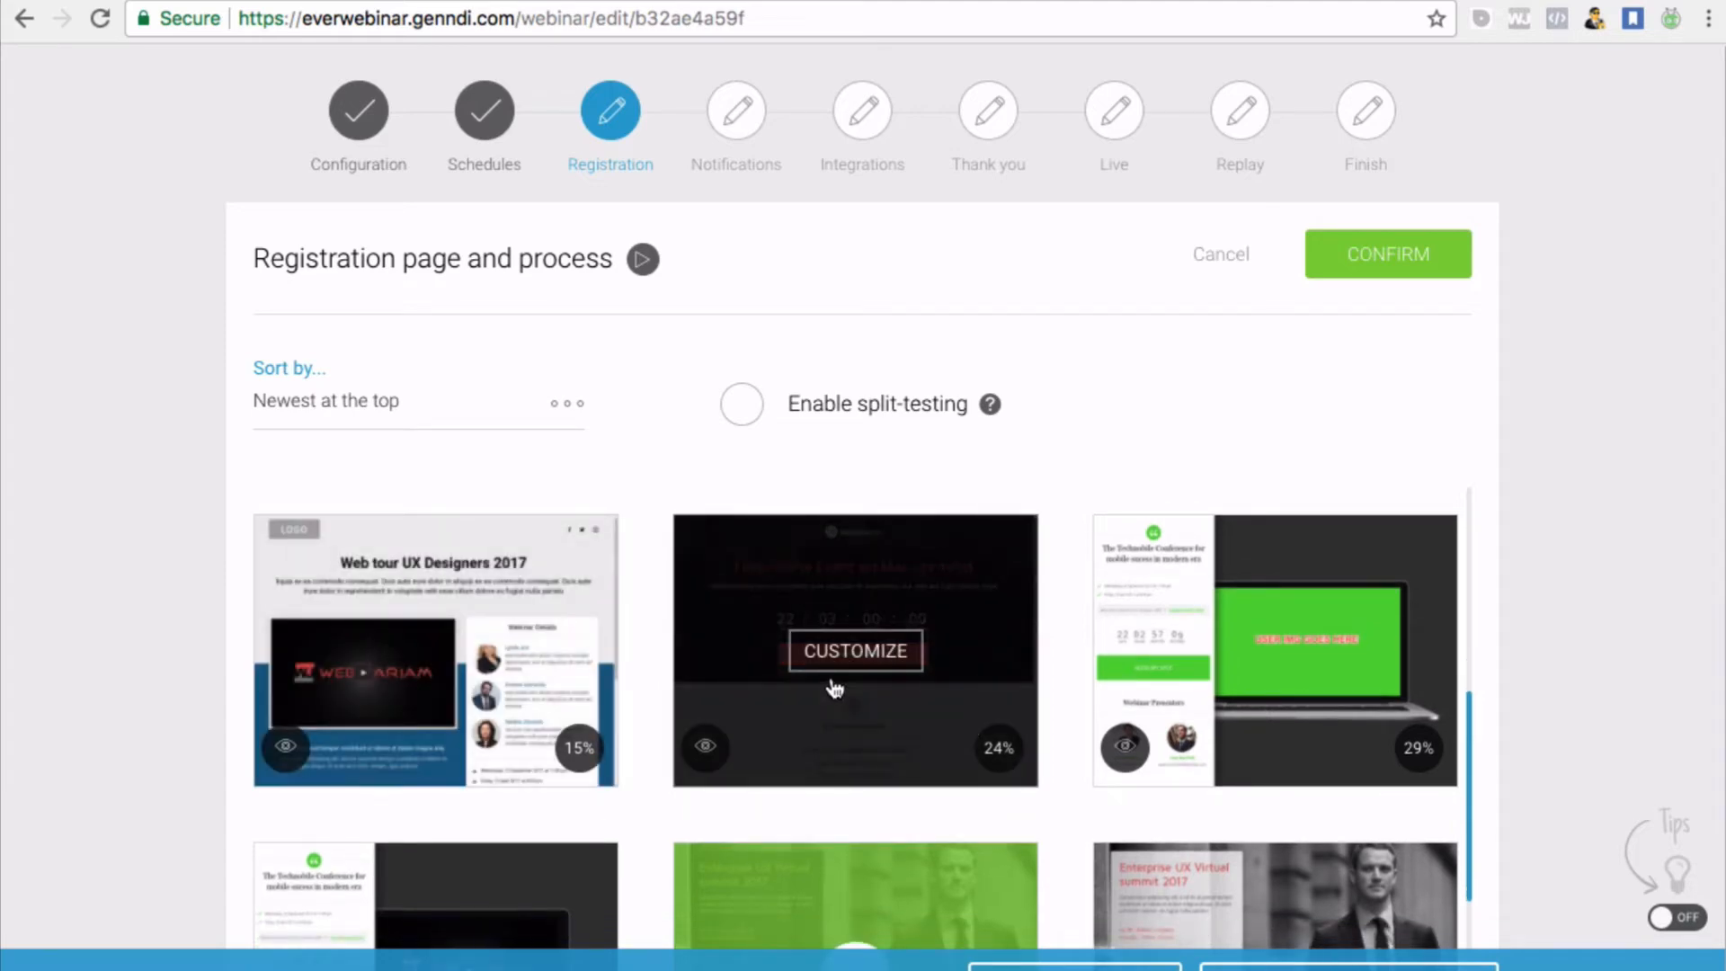
{"action": "scroll", "coordinate": [834, 688], "scroll_direction": "down", "scroll_amount": 1}
{"action": "scroll", "coordinate": [834, 688], "scroll_direction": "up", "scroll_amount": 2}
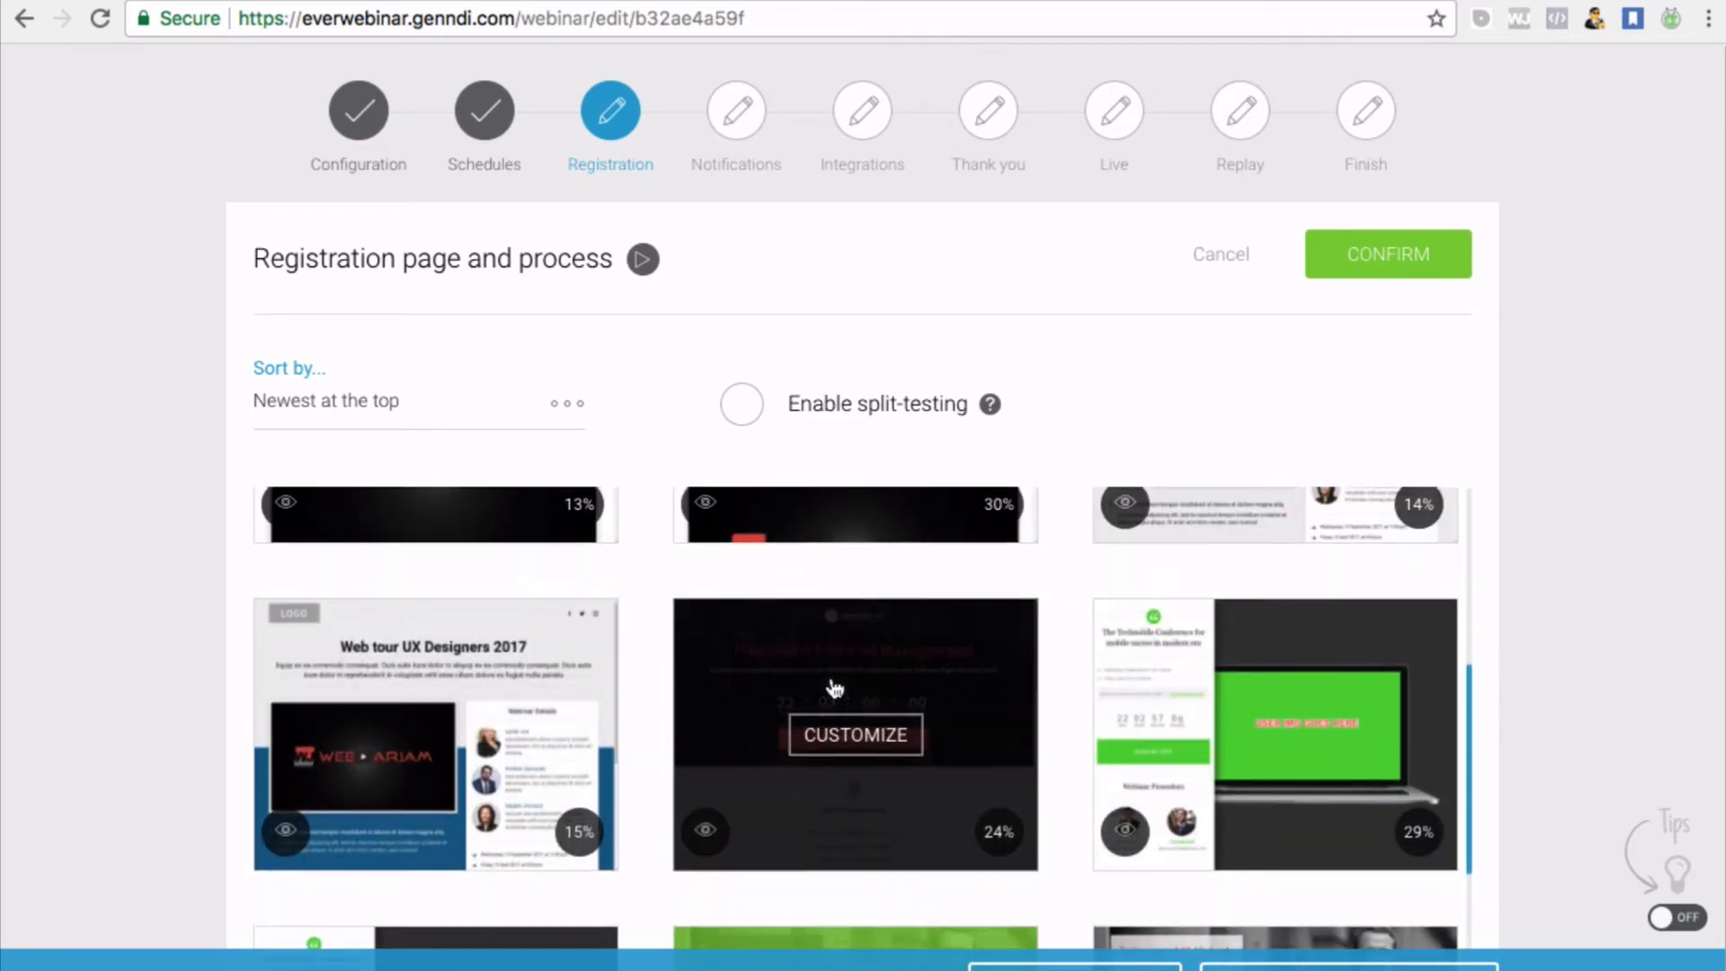
{"action": "scroll", "coordinate": [834, 687], "scroll_direction": "up", "scroll_amount": 2}
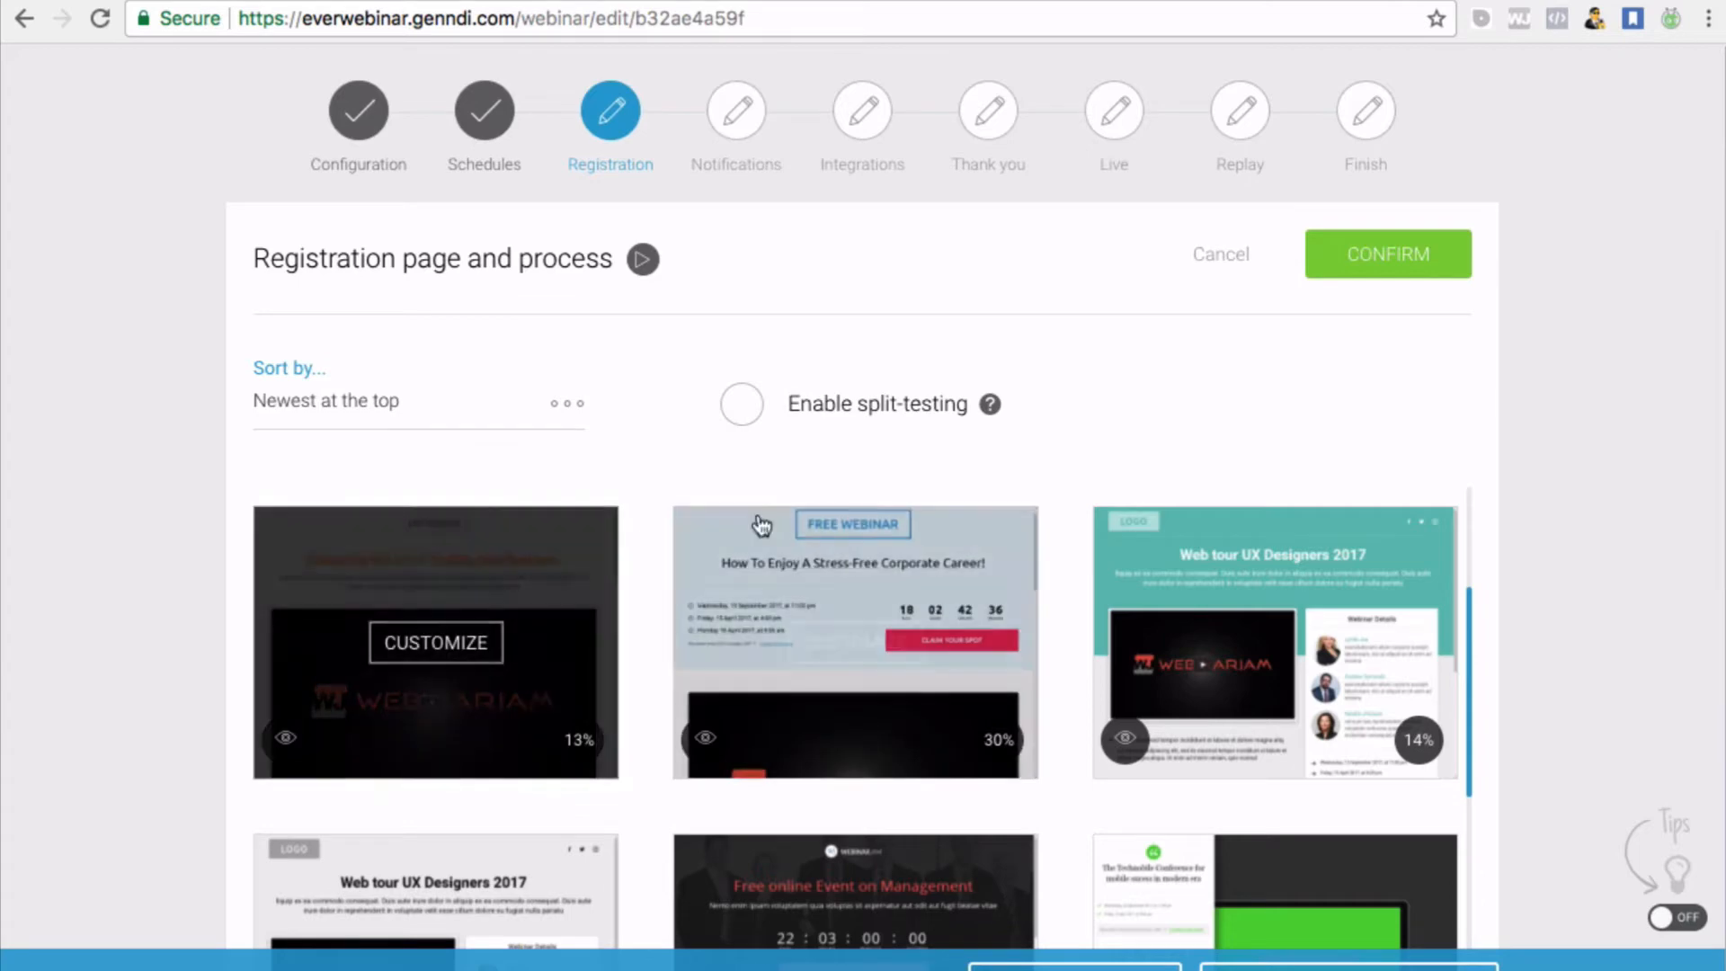
{"action": "scroll", "coordinate": [762, 571], "scroll_direction": "down", "scroll_amount": 2}
{"action": "scroll", "coordinate": [762, 572], "scroll_direction": "down", "scroll_amount": 2}
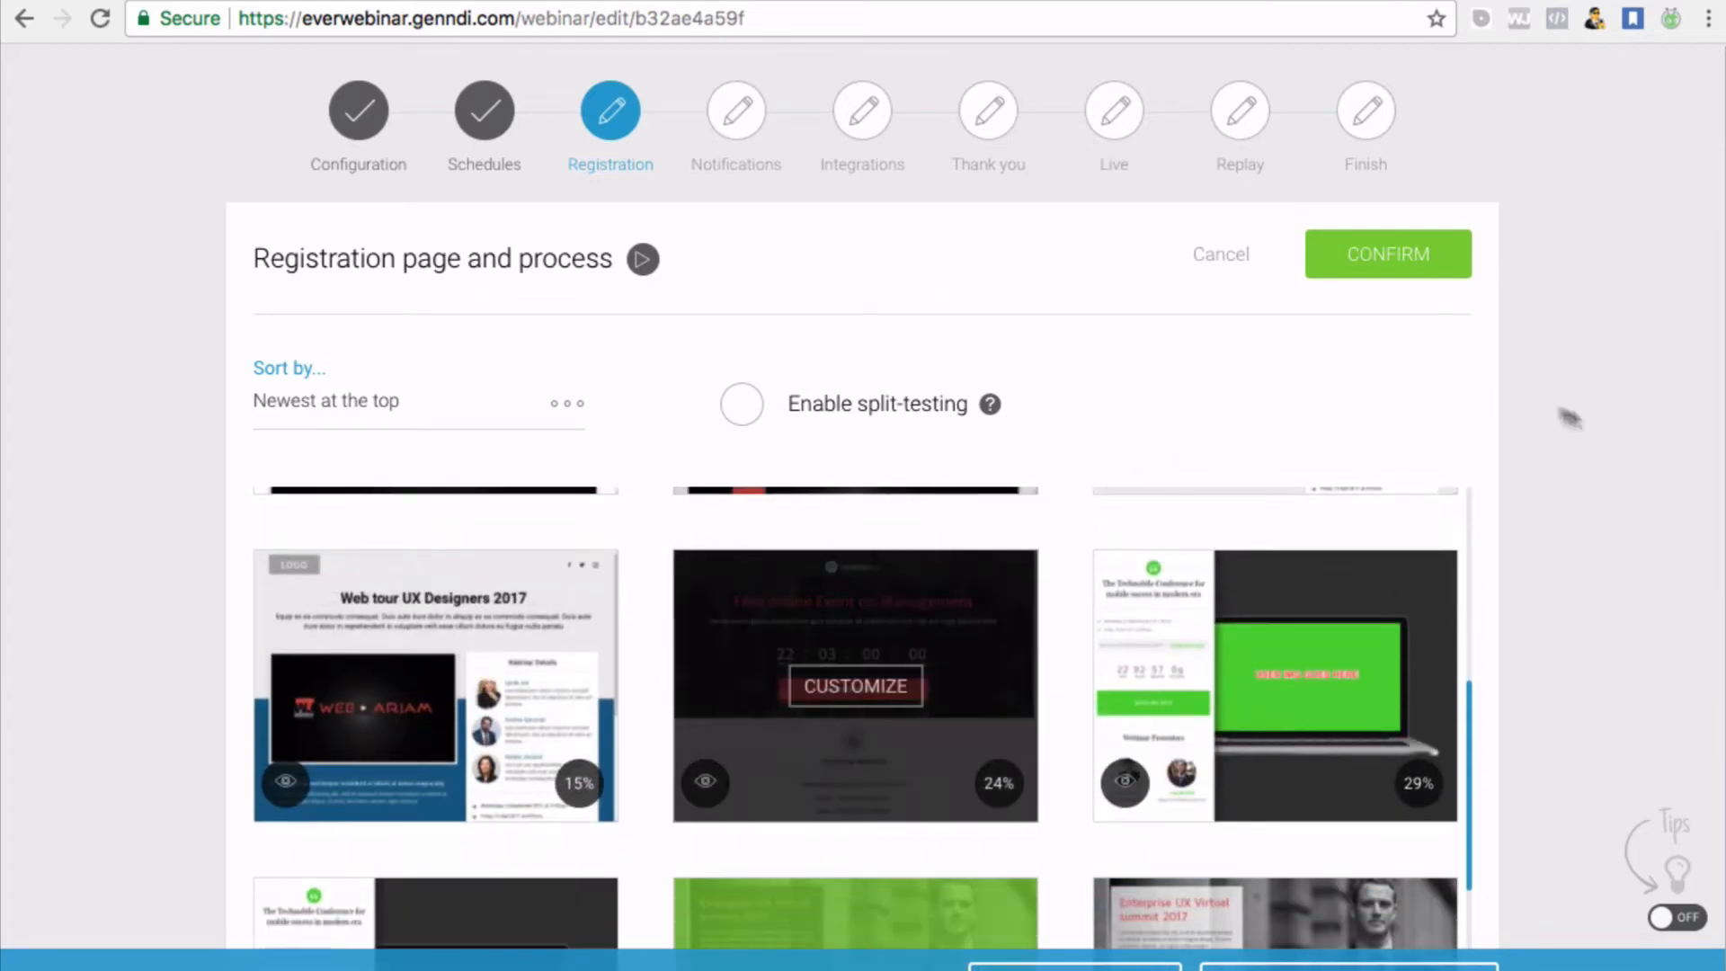
{"action": "scroll", "coordinate": [863, 503], "scroll_direction": "up", "scroll_amount": 2}
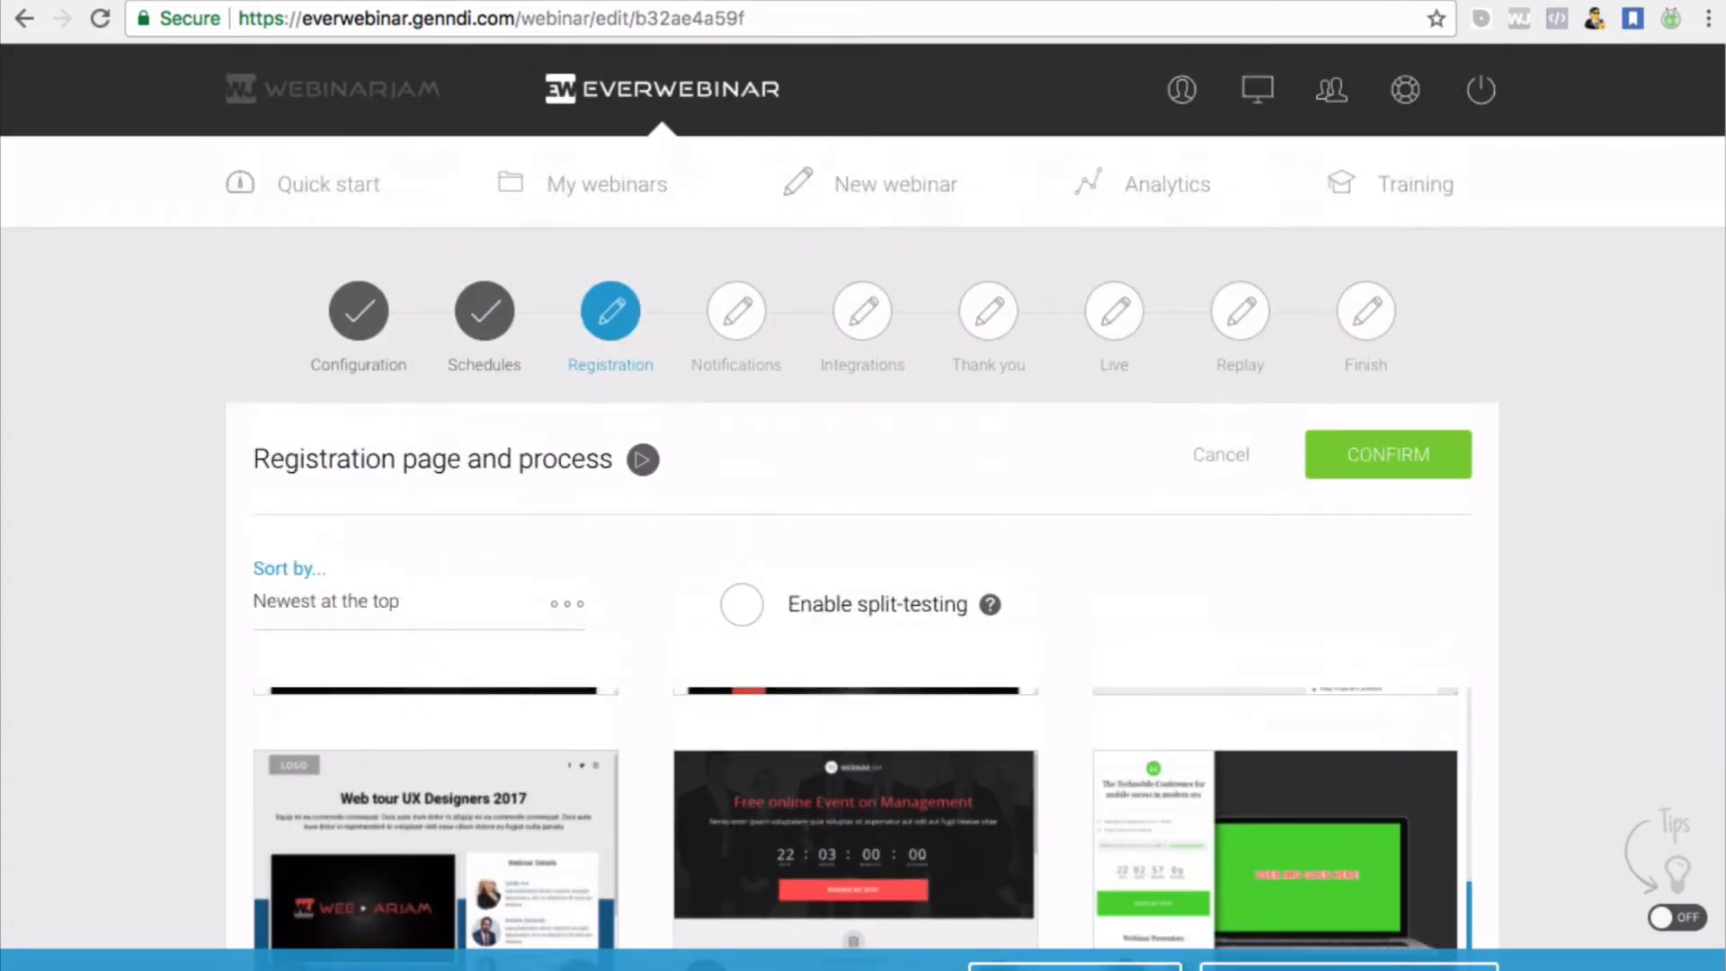
{"action": "scroll", "coordinate": [1665, 401], "scroll_direction": "down", "scroll_amount": 8}
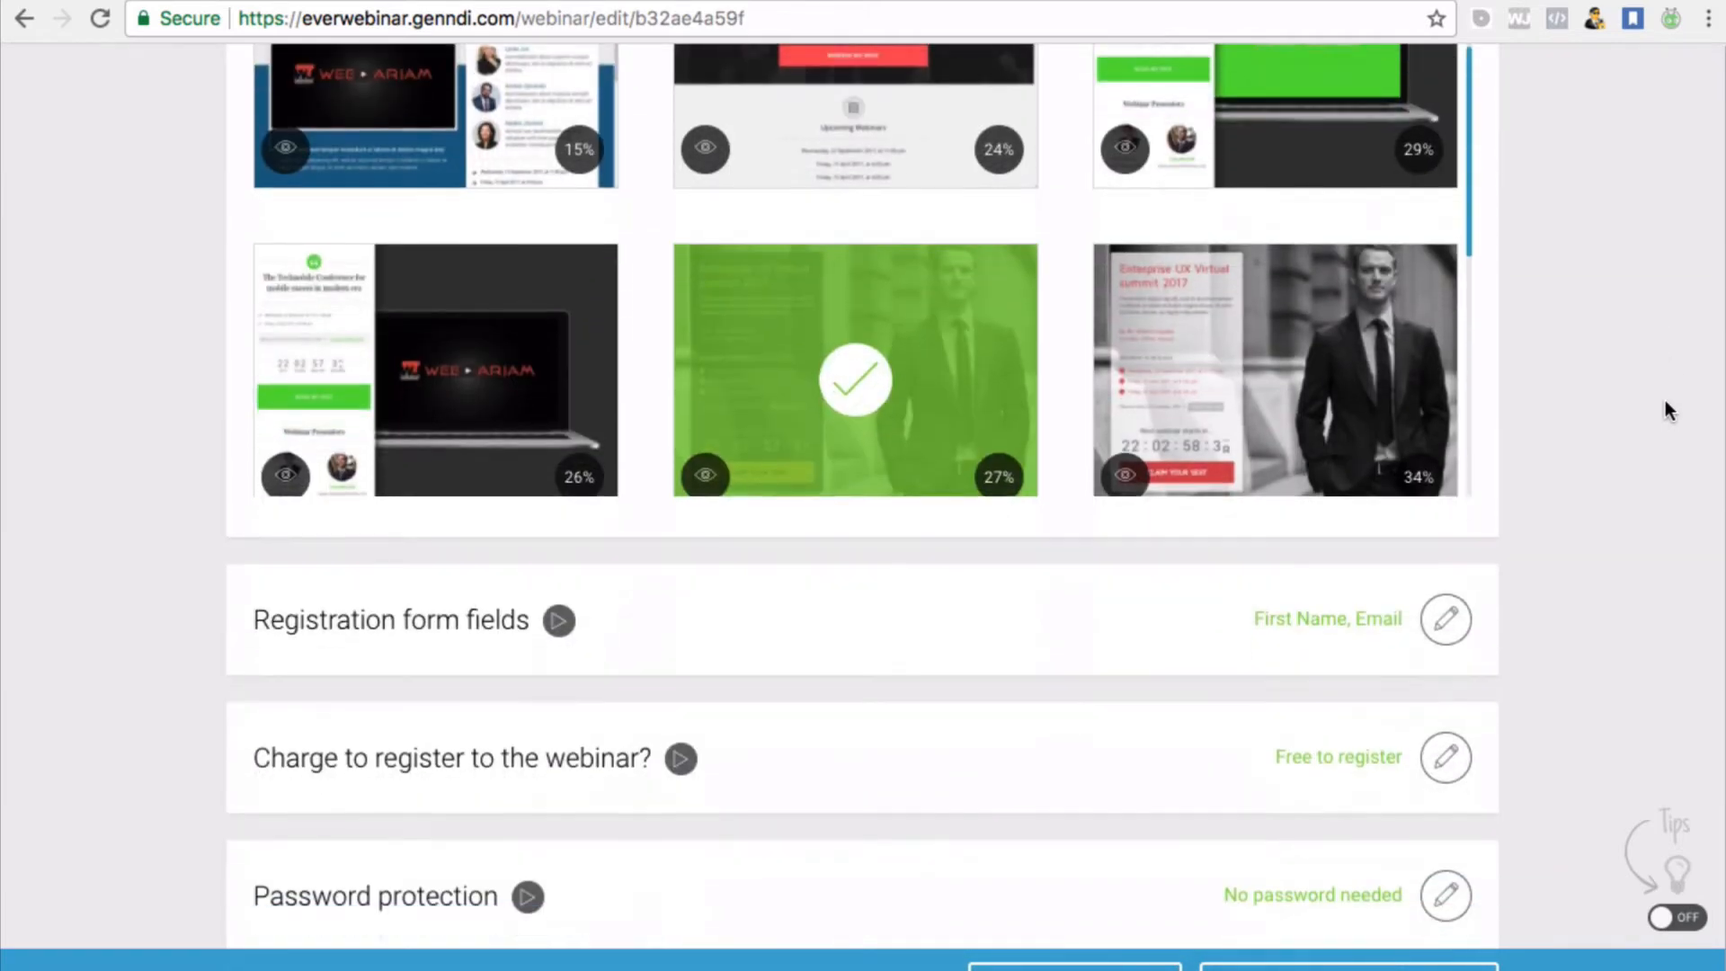
{"action": "scroll", "coordinate": [1665, 401], "scroll_direction": "up", "scroll_amount": 5}
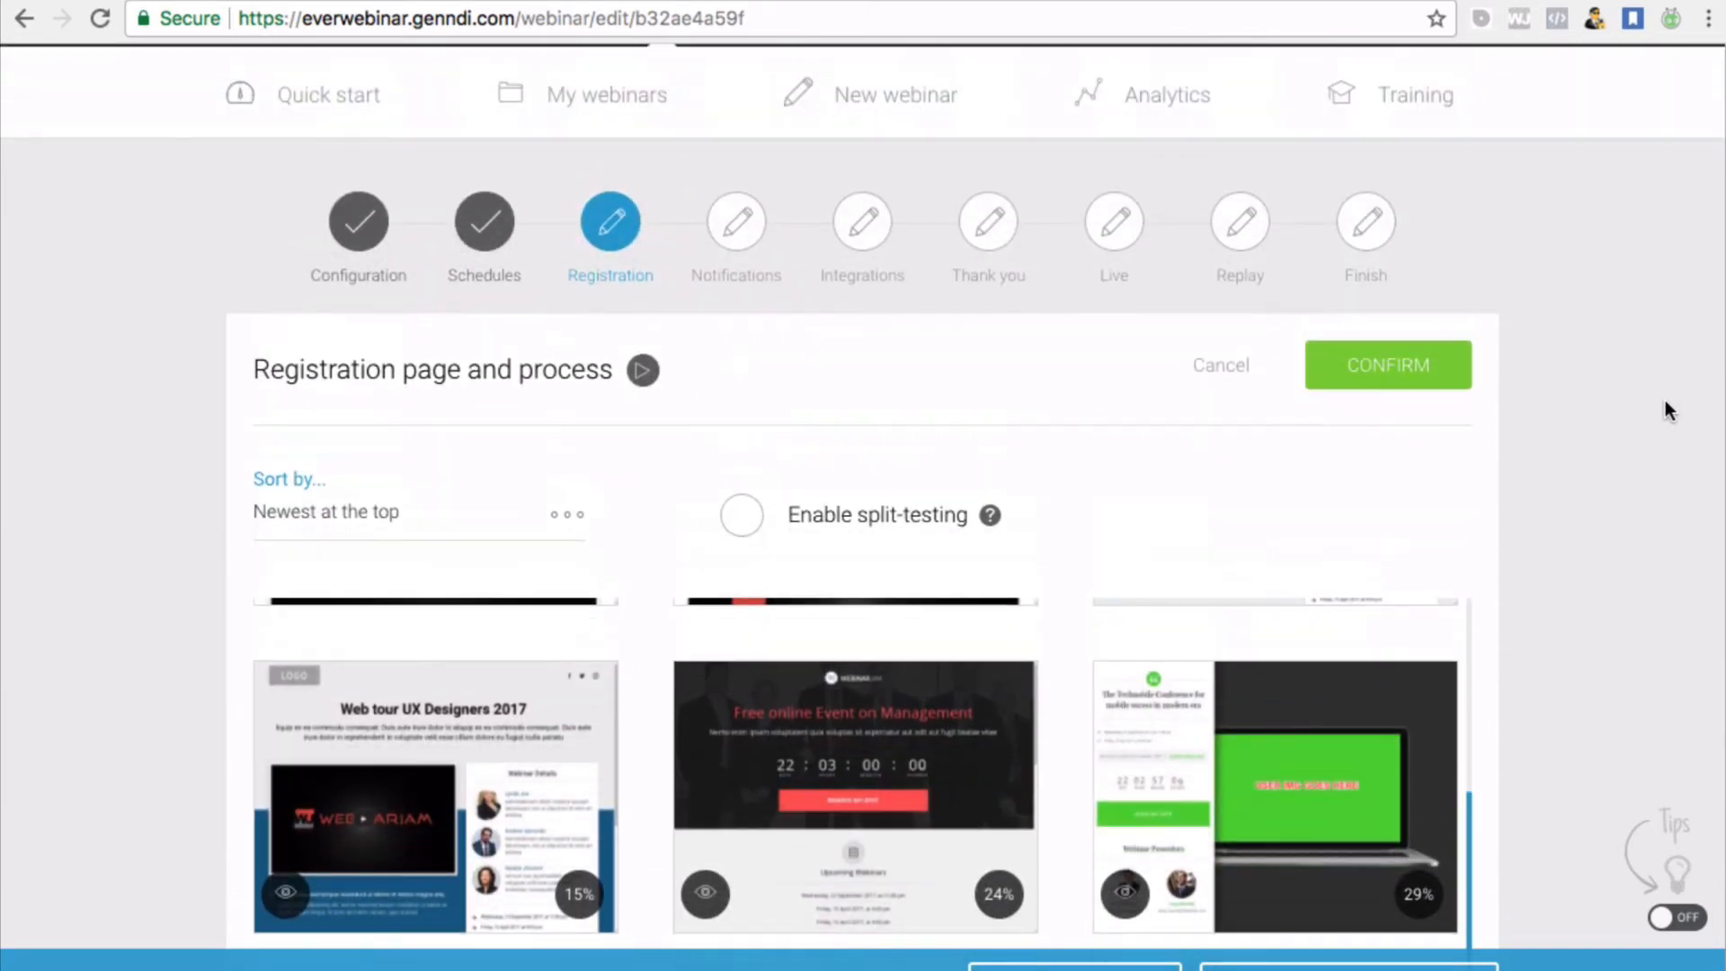
{"action": "scroll", "coordinate": [1664, 401], "scroll_direction": "down", "scroll_amount": 2}
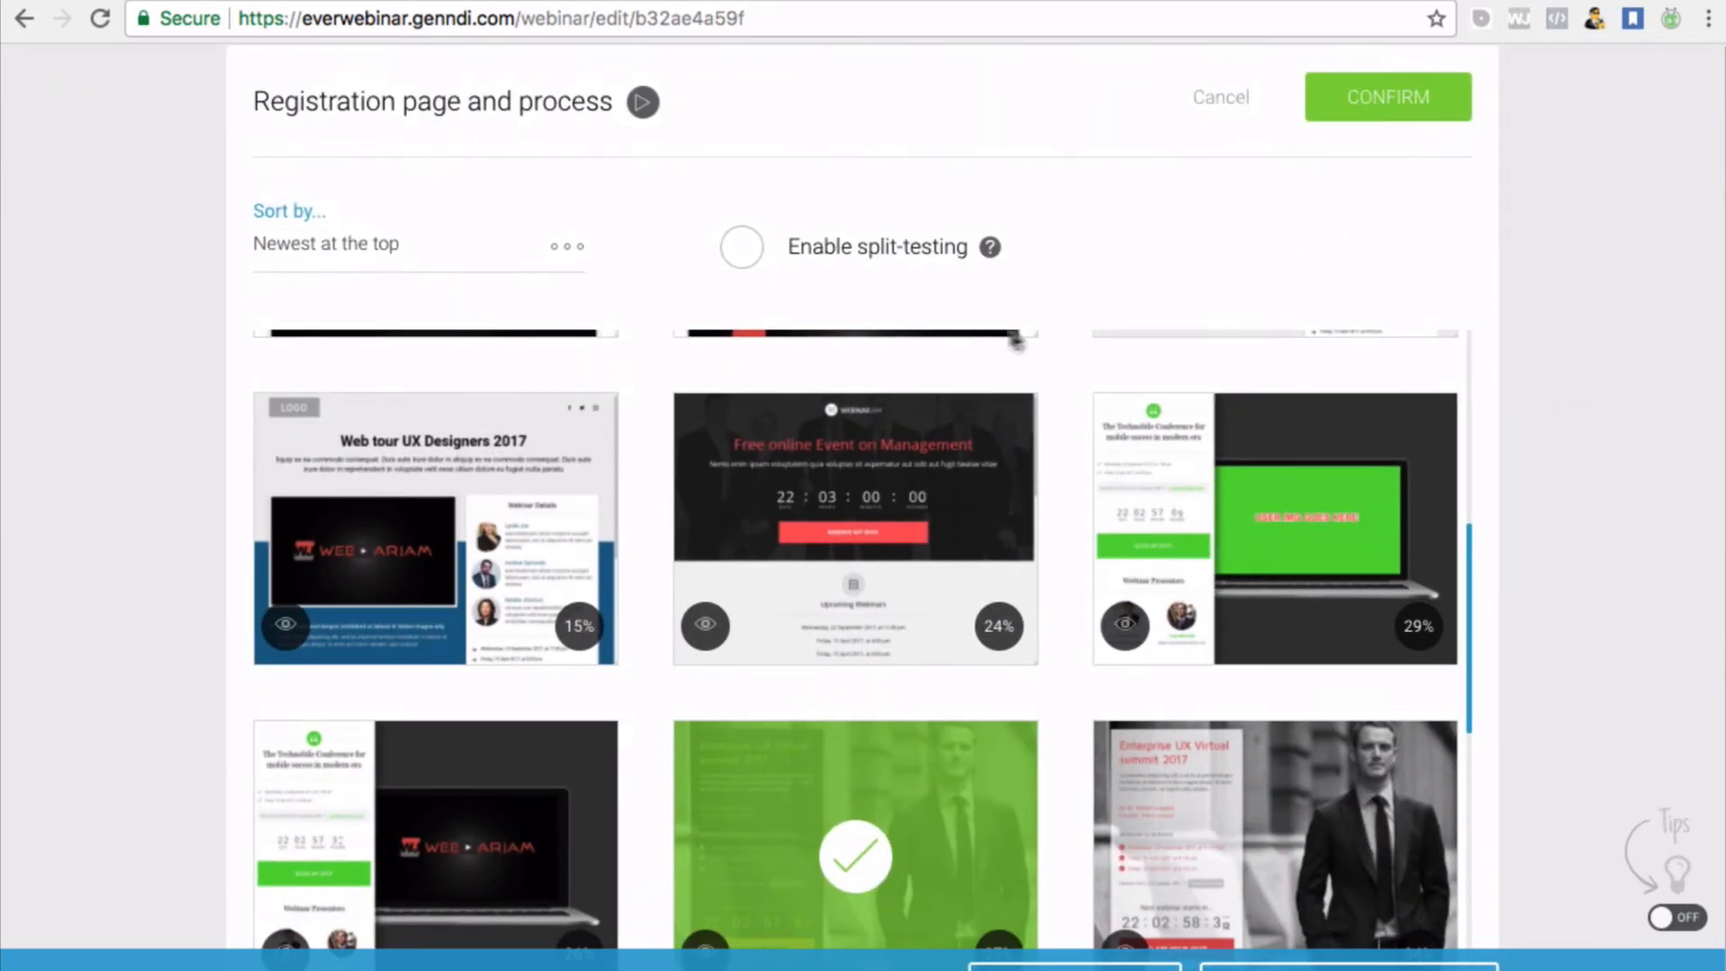
{"action": "scroll", "coordinate": [1259, 270], "scroll_direction": "up", "scroll_amount": 2}
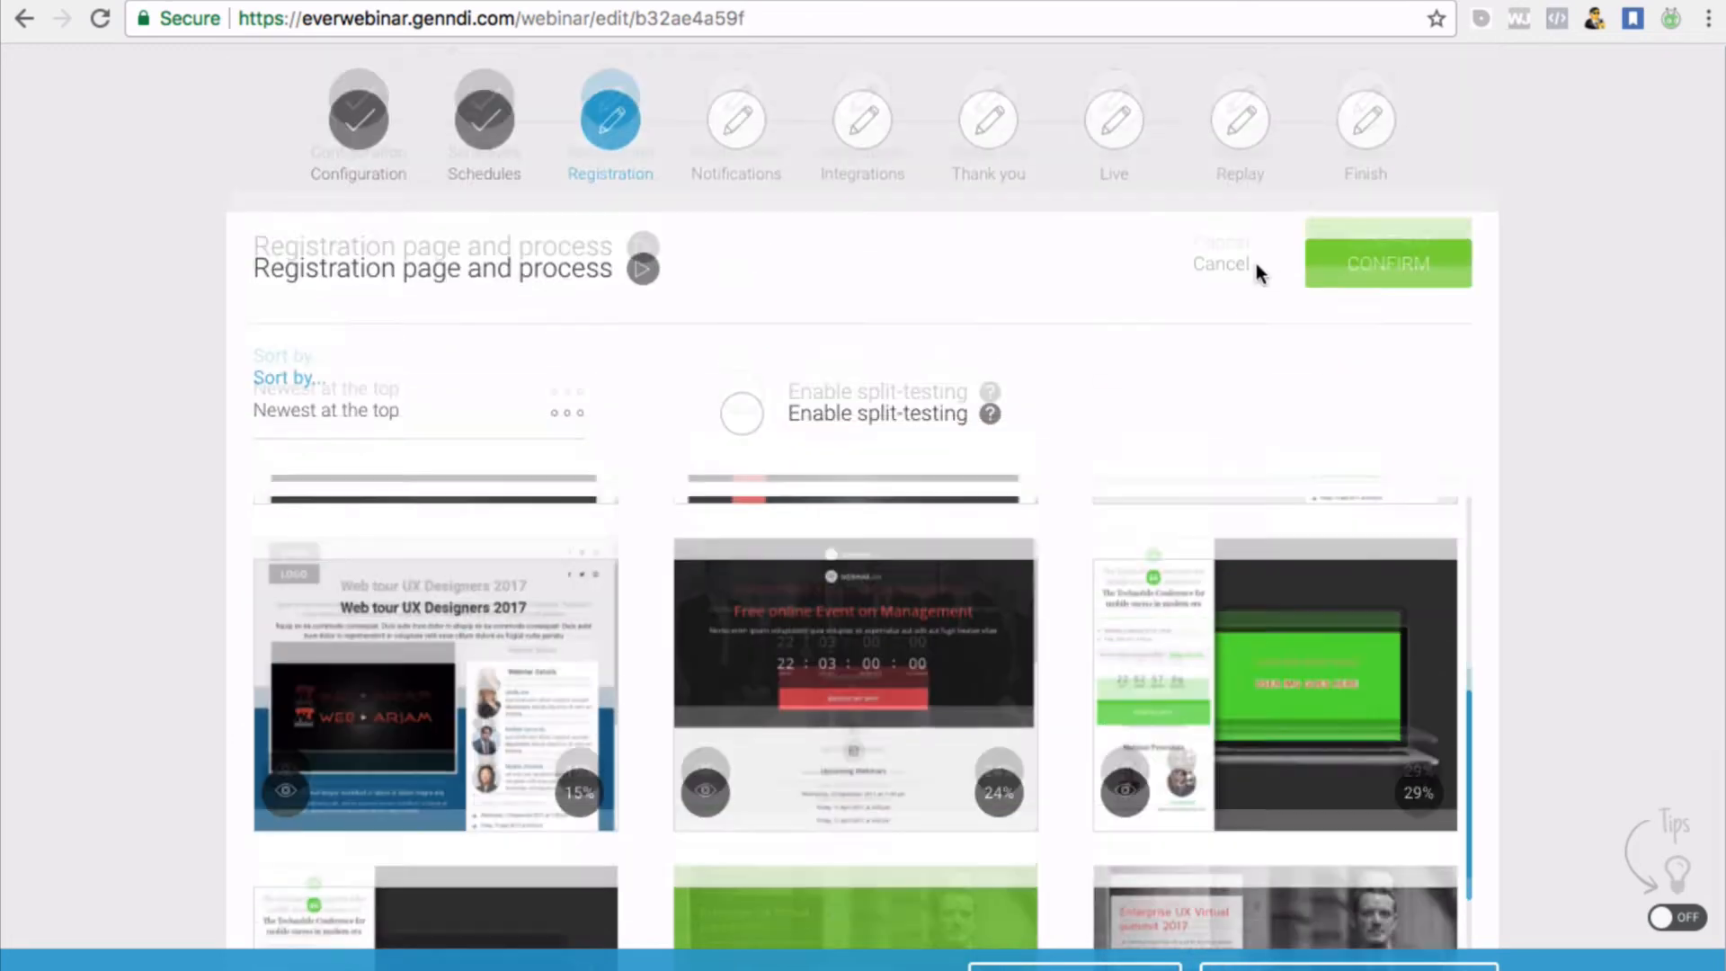
{"action": "left_click", "coordinate": [1368, 294]}
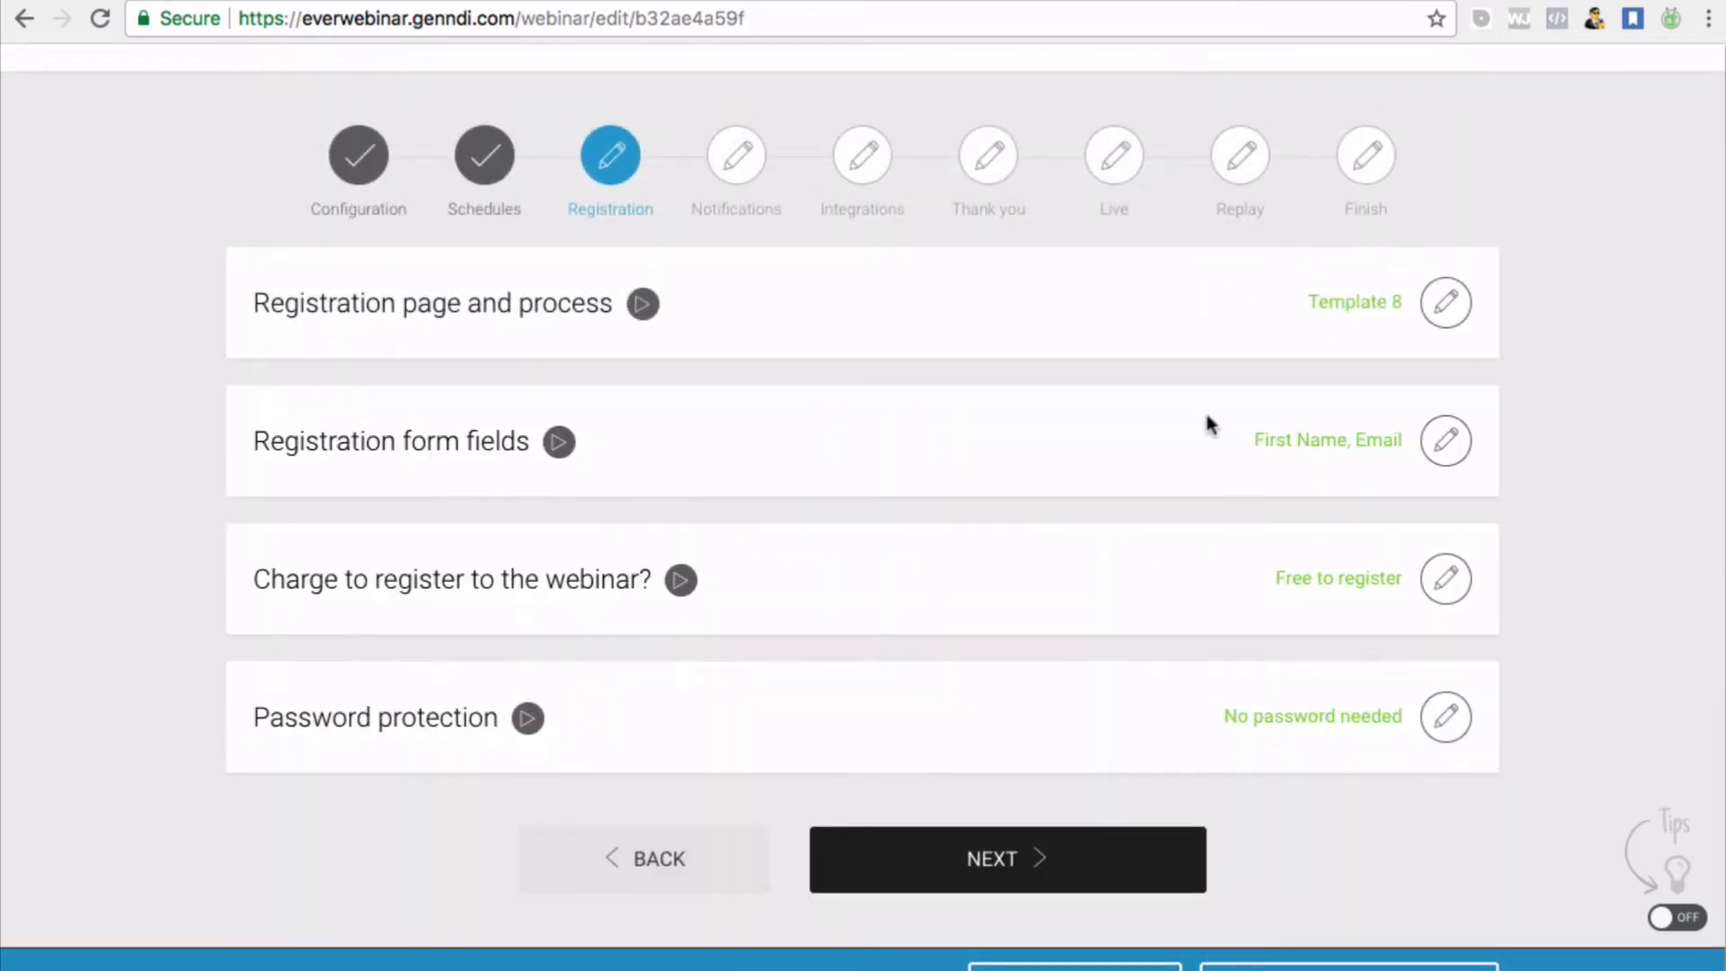
Review the registration form fields and confirm only First Name and Email
{"action": "left_click", "coordinate": [1446, 441]}
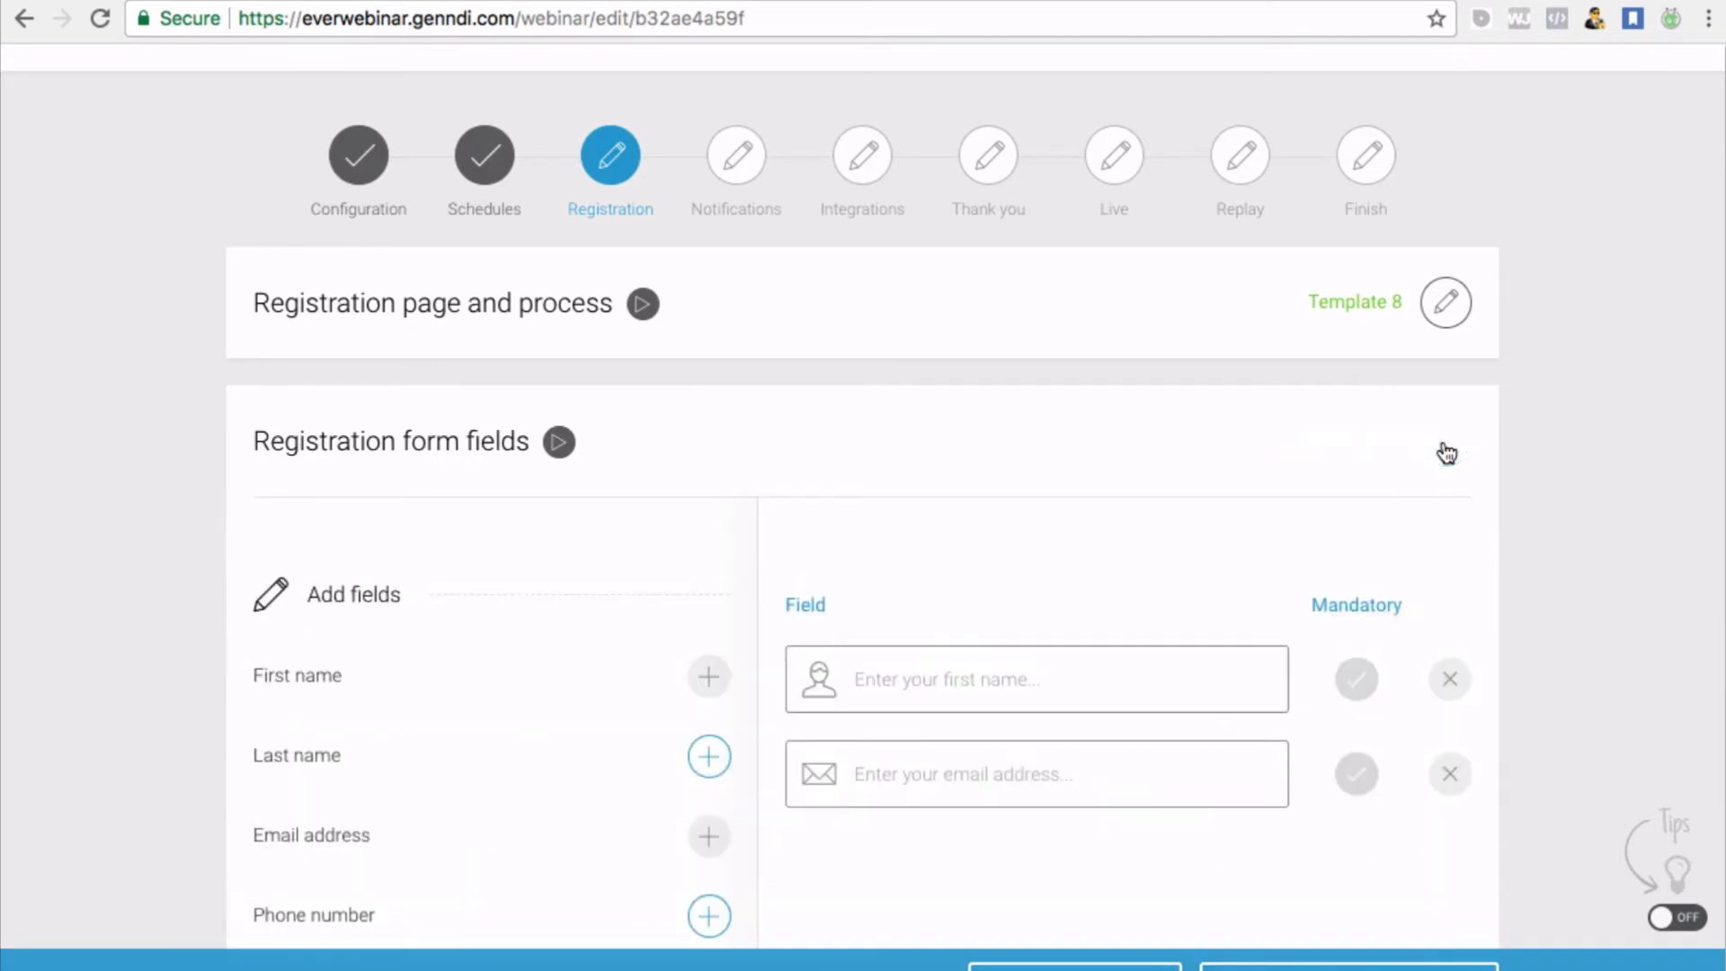
{"action": "scroll", "coordinate": [1179, 569], "scroll_direction": "down", "scroll_amount": 2}
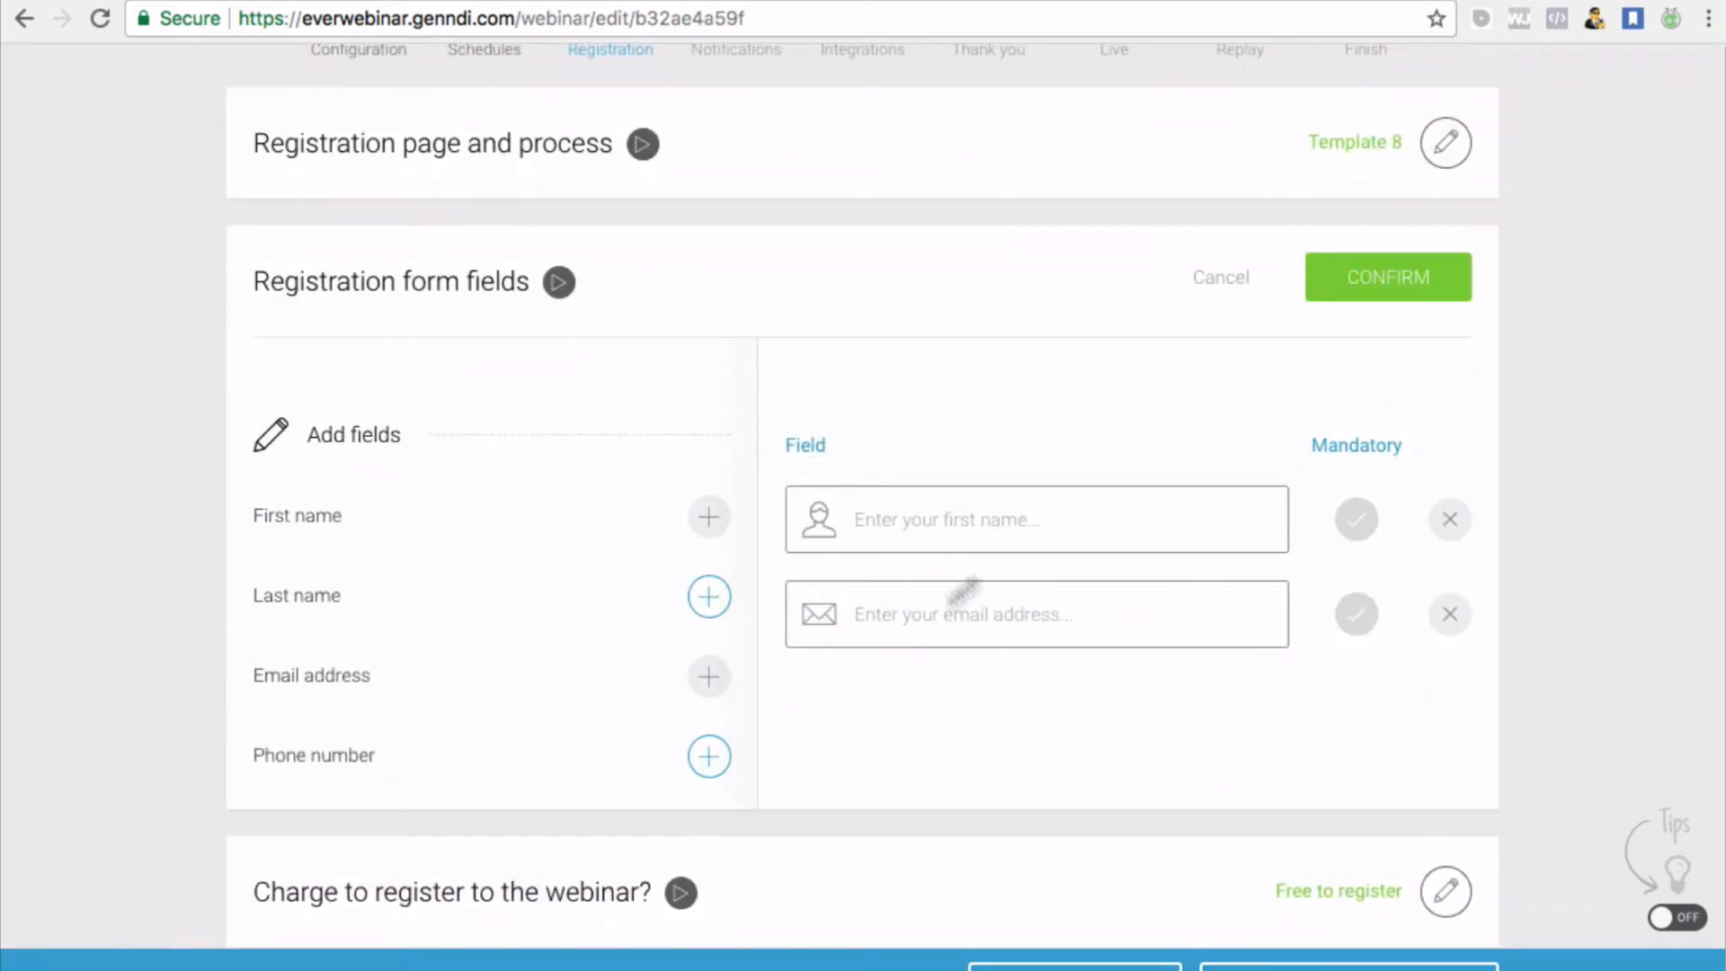
{"action": "scroll", "coordinate": [977, 597], "scroll_direction": "down", "scroll_amount": 1}
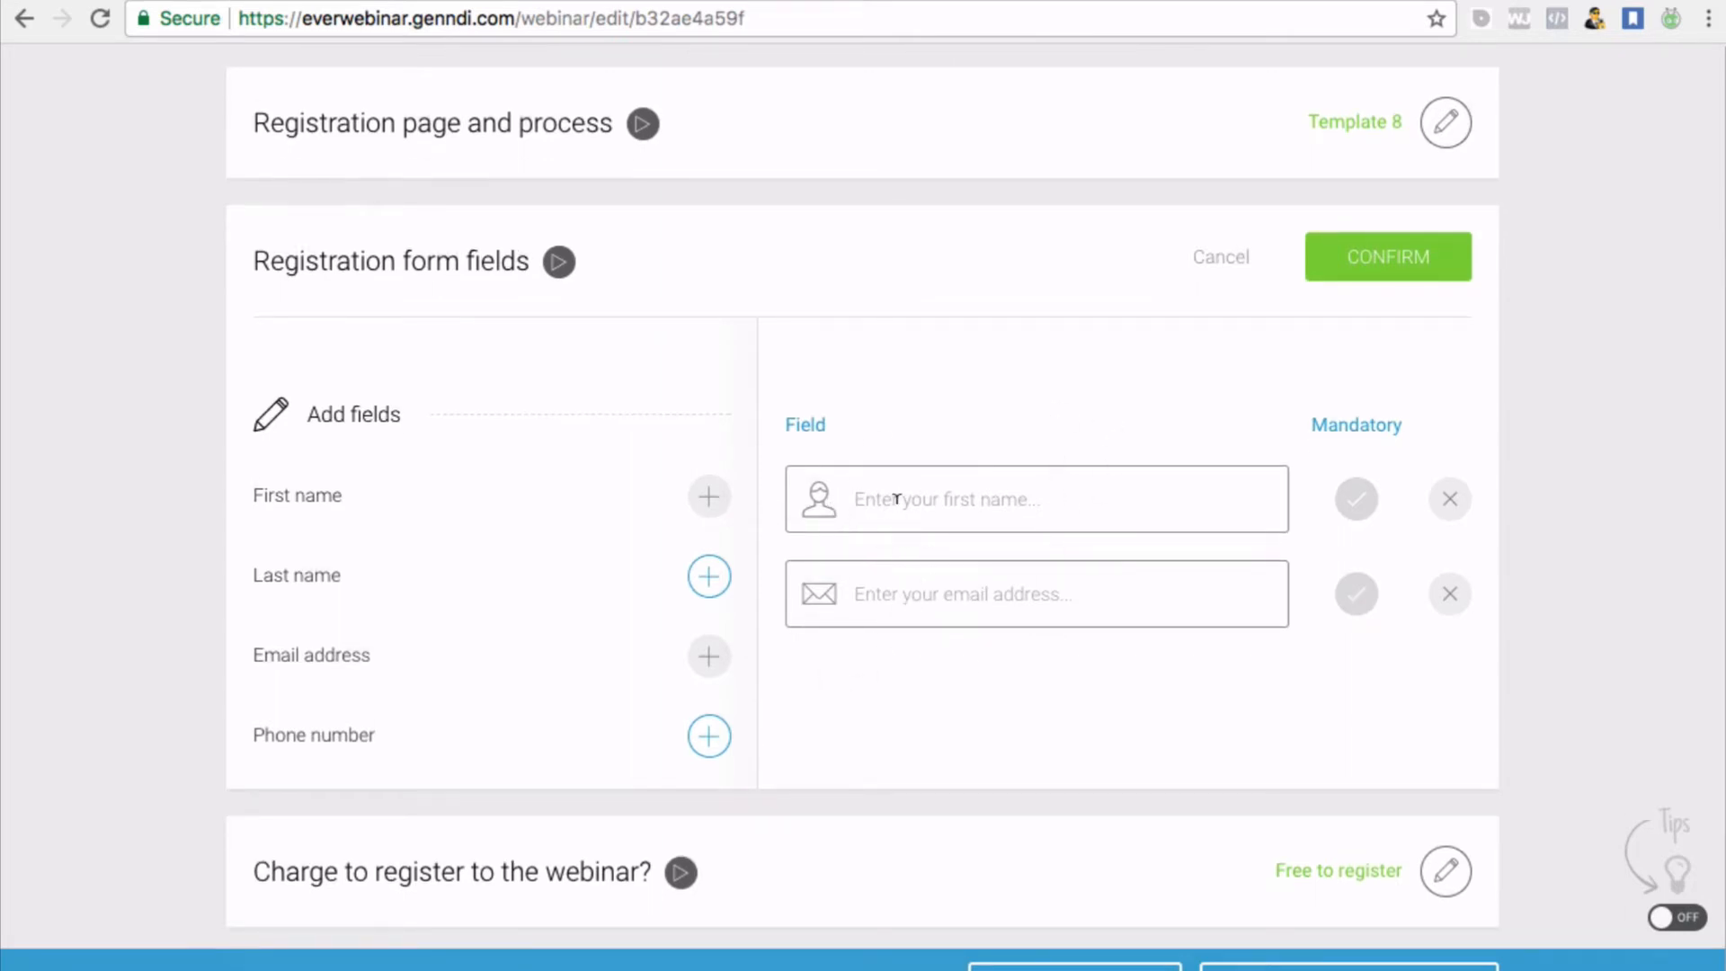
{"action": "scroll", "coordinate": [896, 499], "scroll_direction": "down", "scroll_amount": 5}
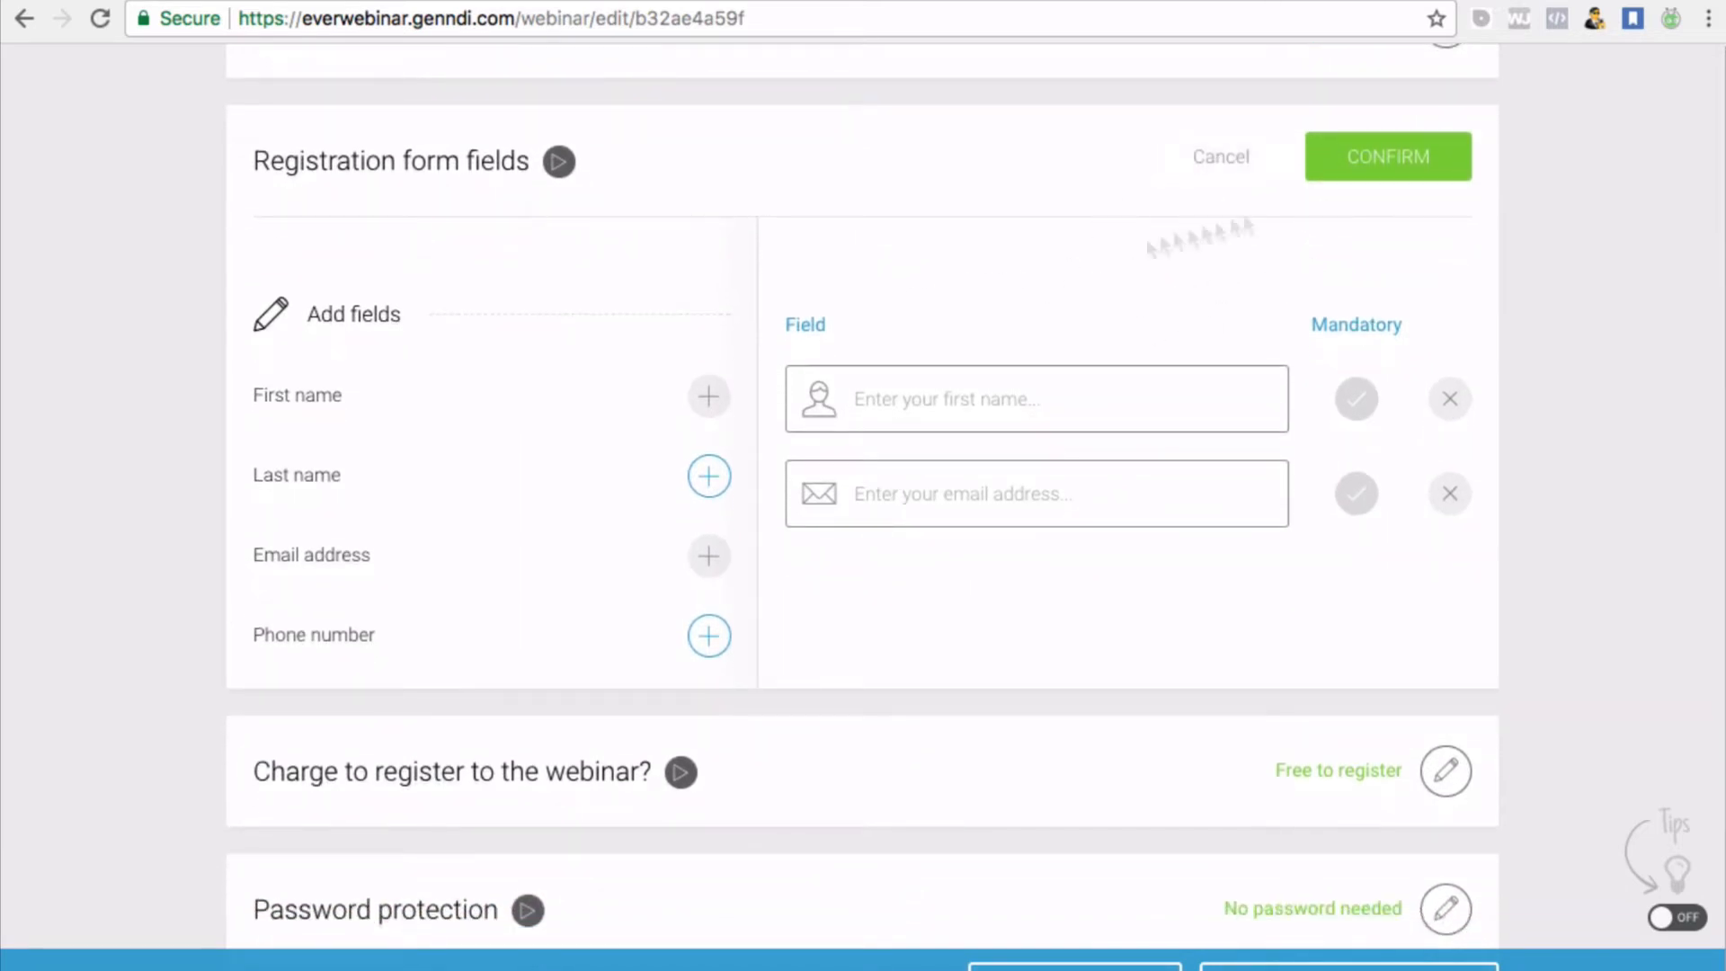
{"action": "left_click", "coordinate": [1388, 160]}
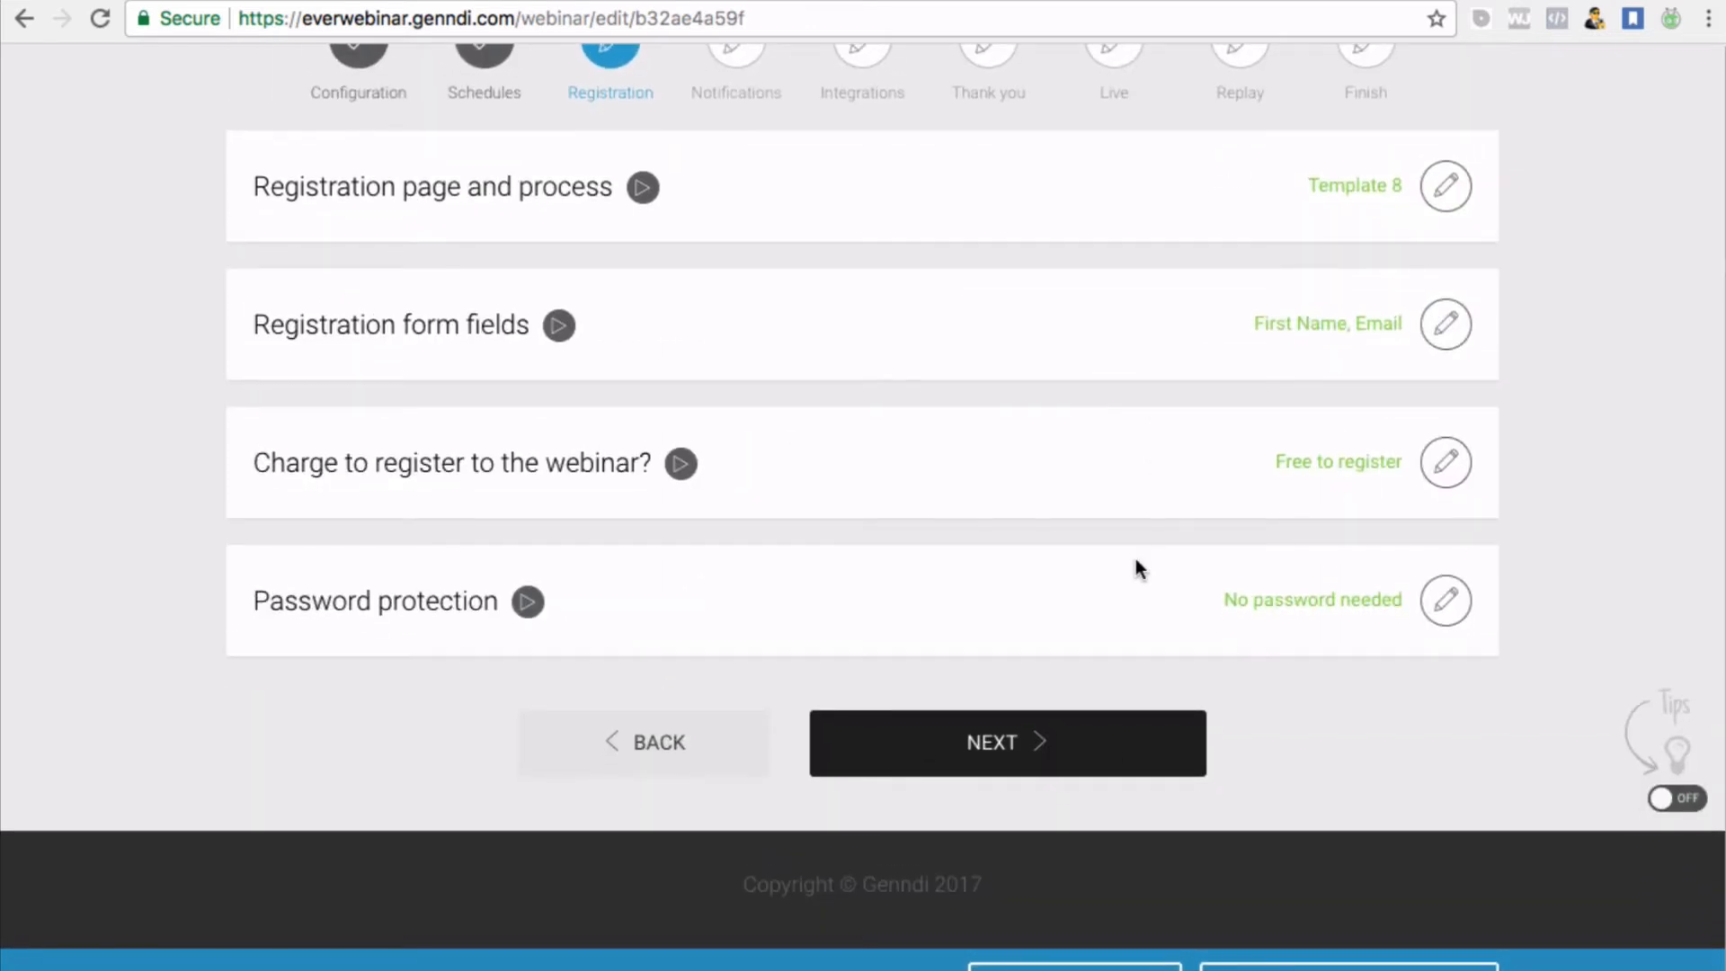
Open the 'Charge to register to the webinar?' setting, which shows It's free to register
{"action": "scroll", "coordinate": [1136, 558], "scroll_direction": "up", "scroll_amount": 2}
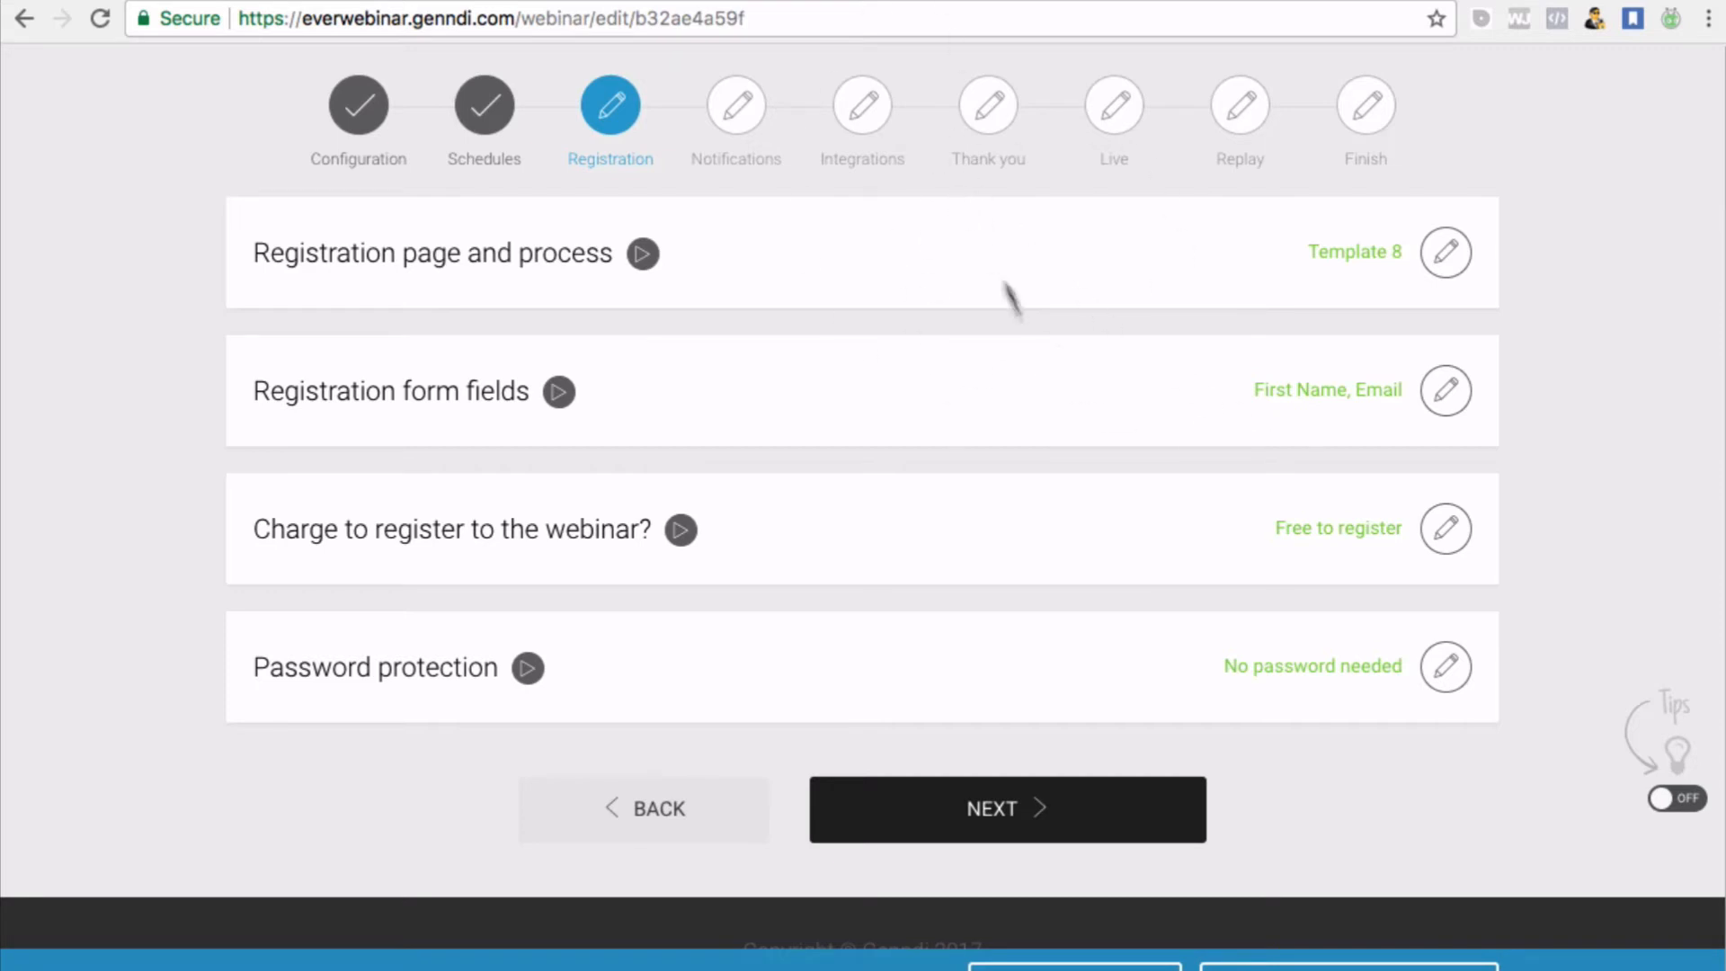
{"action": "scroll", "coordinate": [1059, 471], "scroll_direction": "down", "scroll_amount": 1}
{"action": "scroll", "coordinate": [1058, 470], "scroll_direction": "down", "scroll_amount": 1}
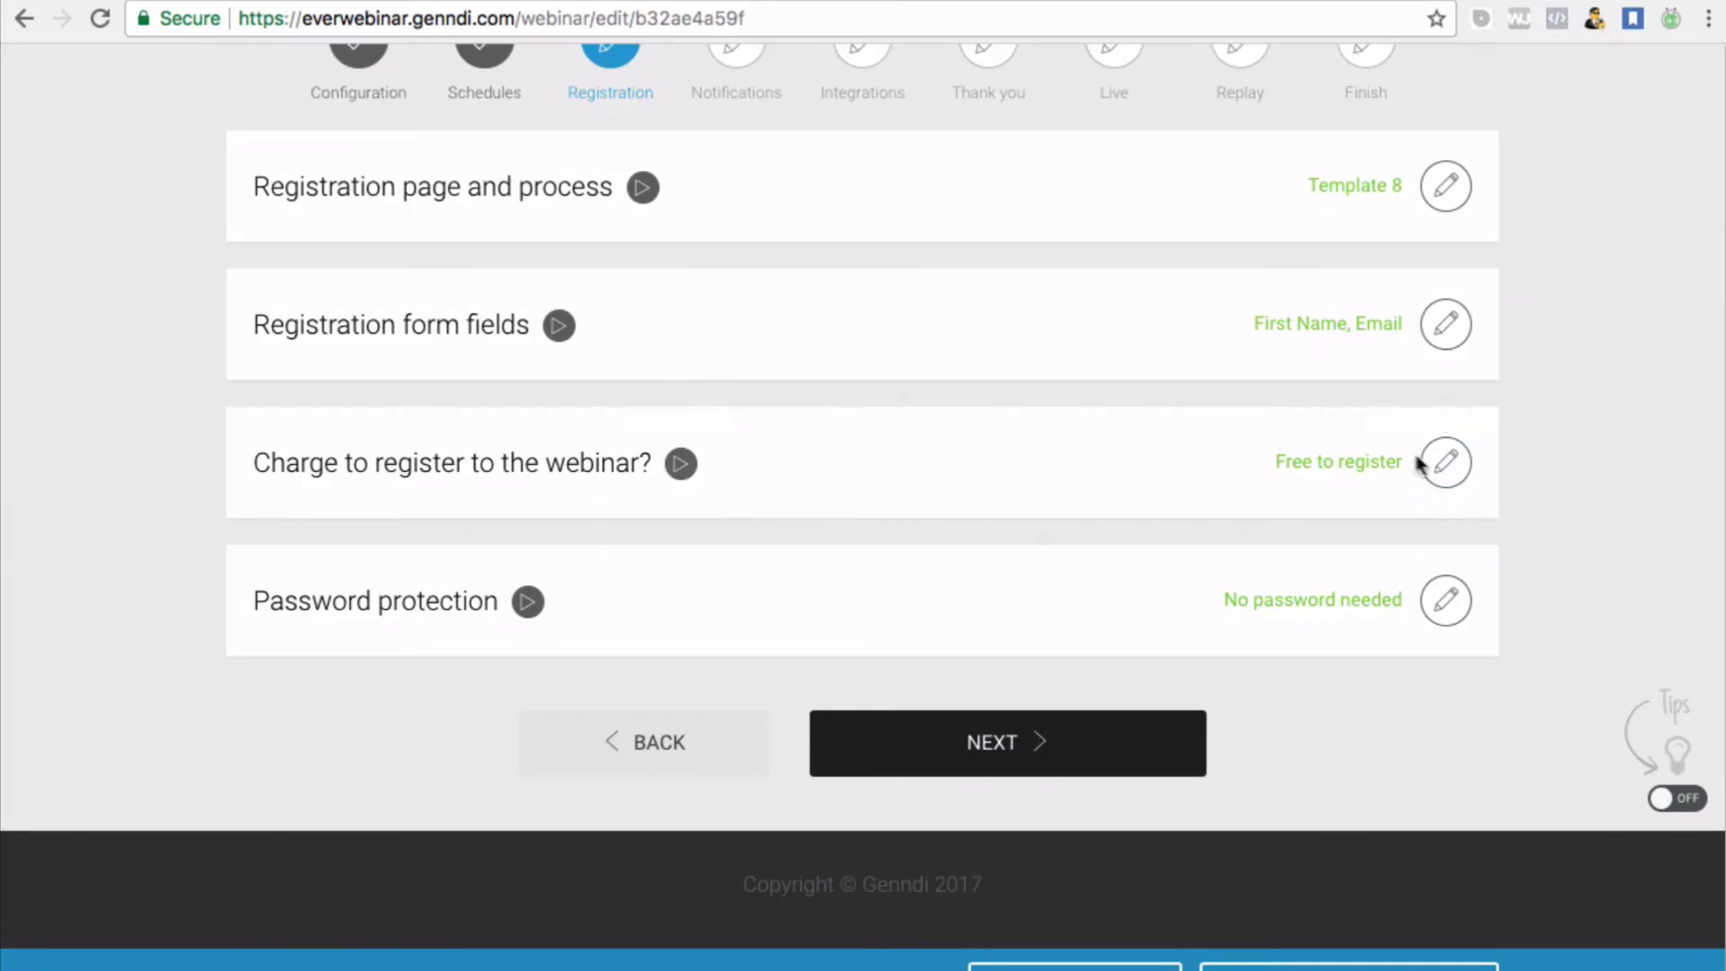
{"action": "left_click", "coordinate": [1439, 476]}
Preview the 'Charge a registration fee' option, then confirm 'It's free to register' instead
{"action": "scroll", "coordinate": [1437, 482], "scroll_direction": "down", "scroll_amount": 3}
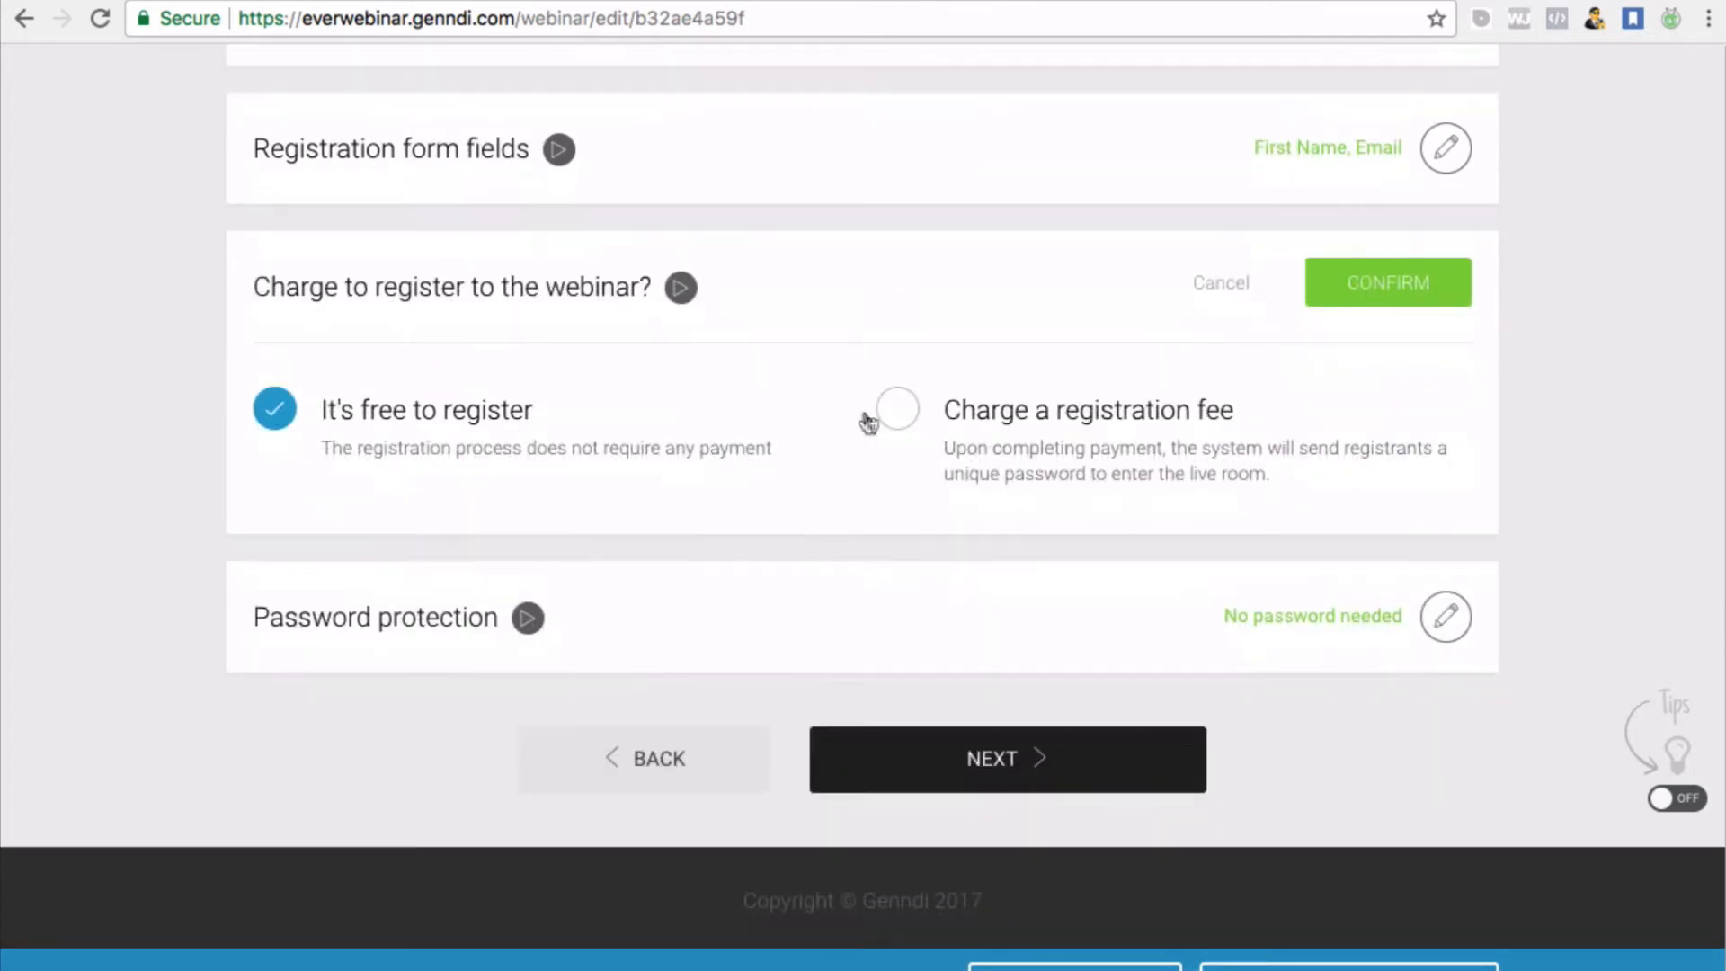
{"action": "left_click", "coordinate": [904, 418]}
{"action": "scroll", "coordinate": [907, 420], "scroll_direction": "down", "scroll_amount": 4}
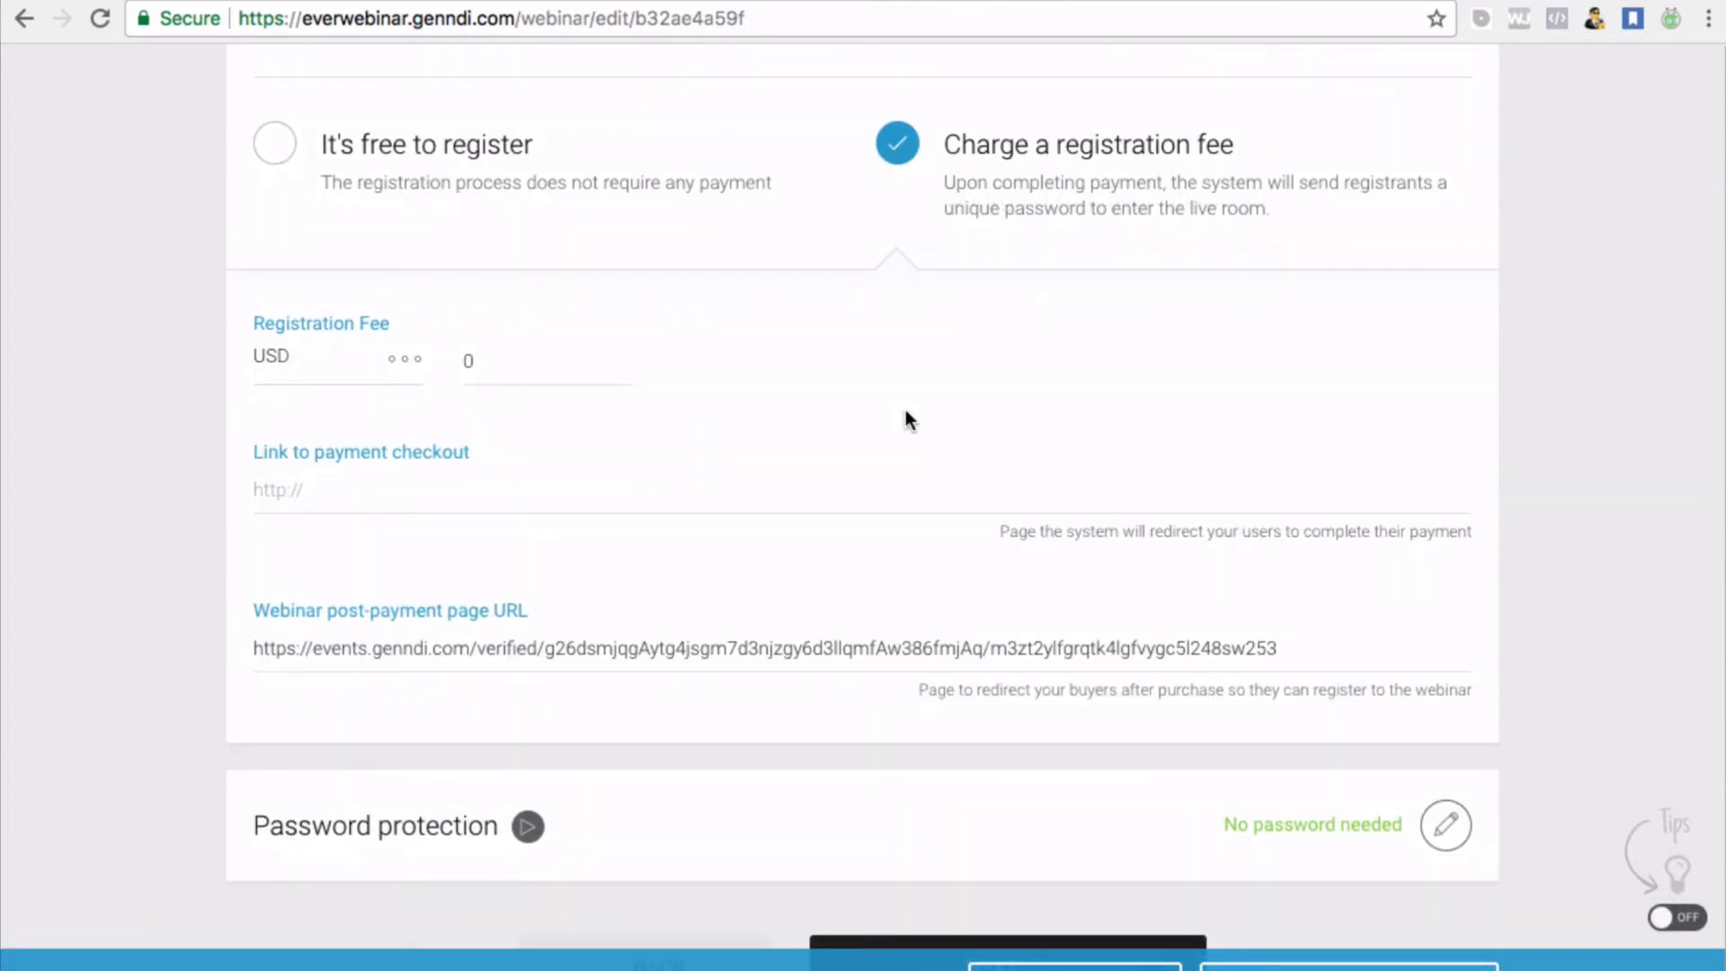
{"action": "left_click", "coordinate": [278, 145]}
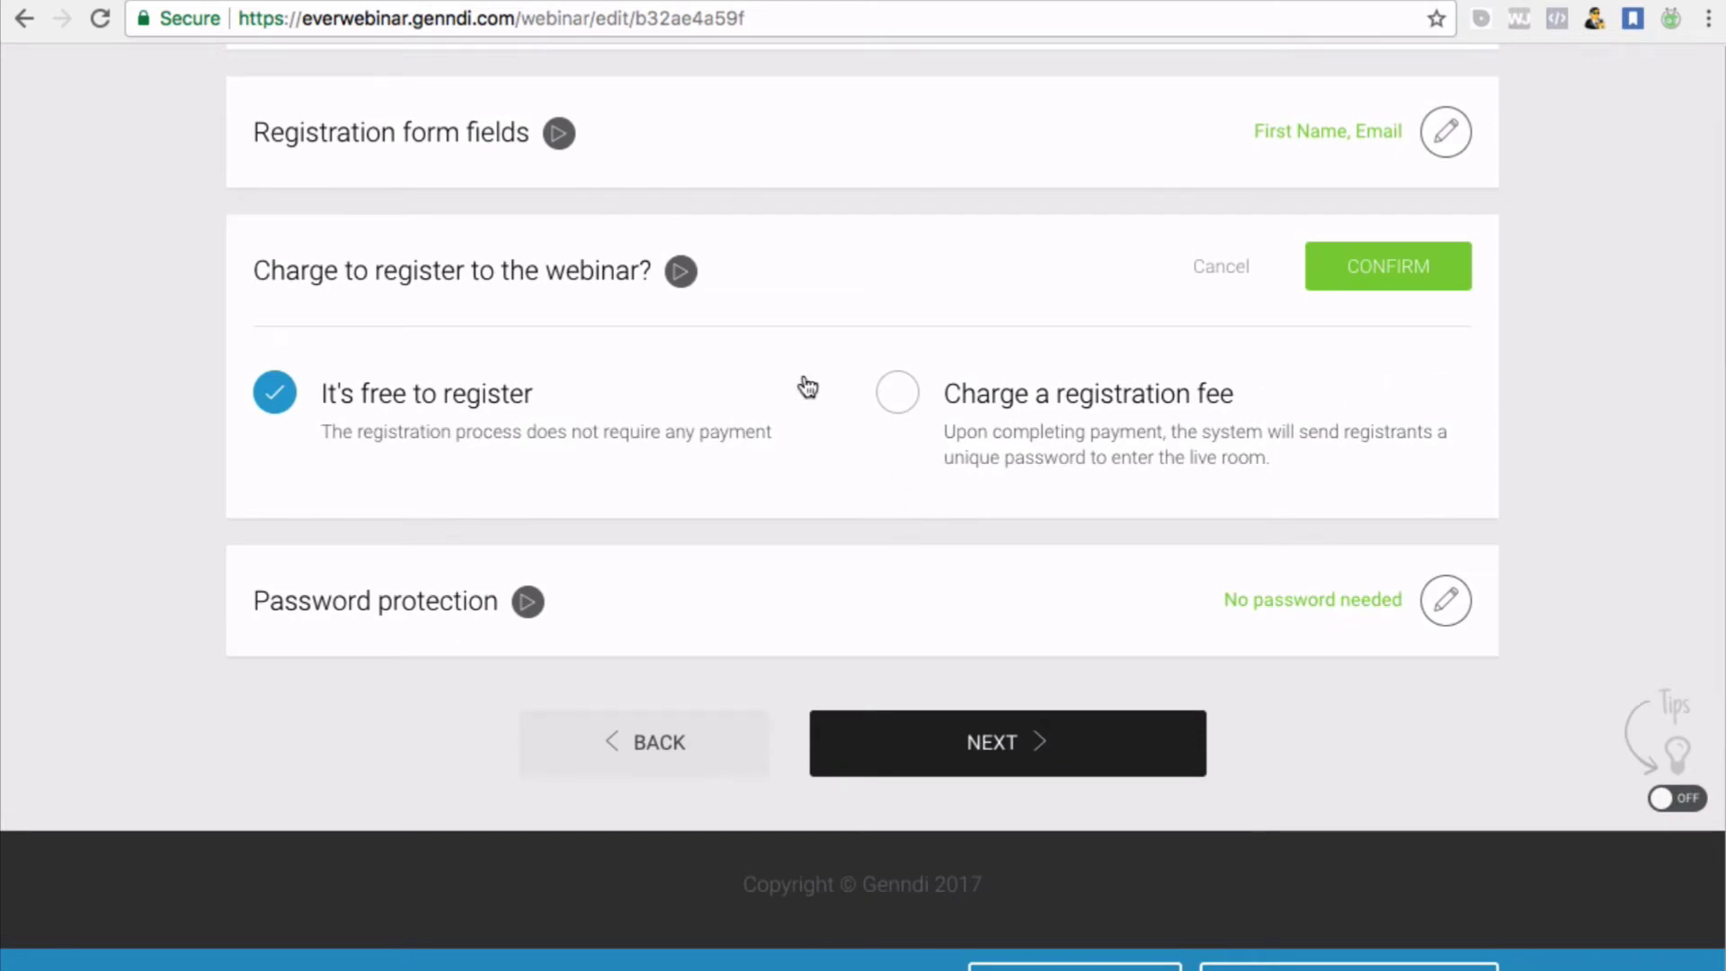
{"action": "left_click", "coordinate": [1420, 284]}
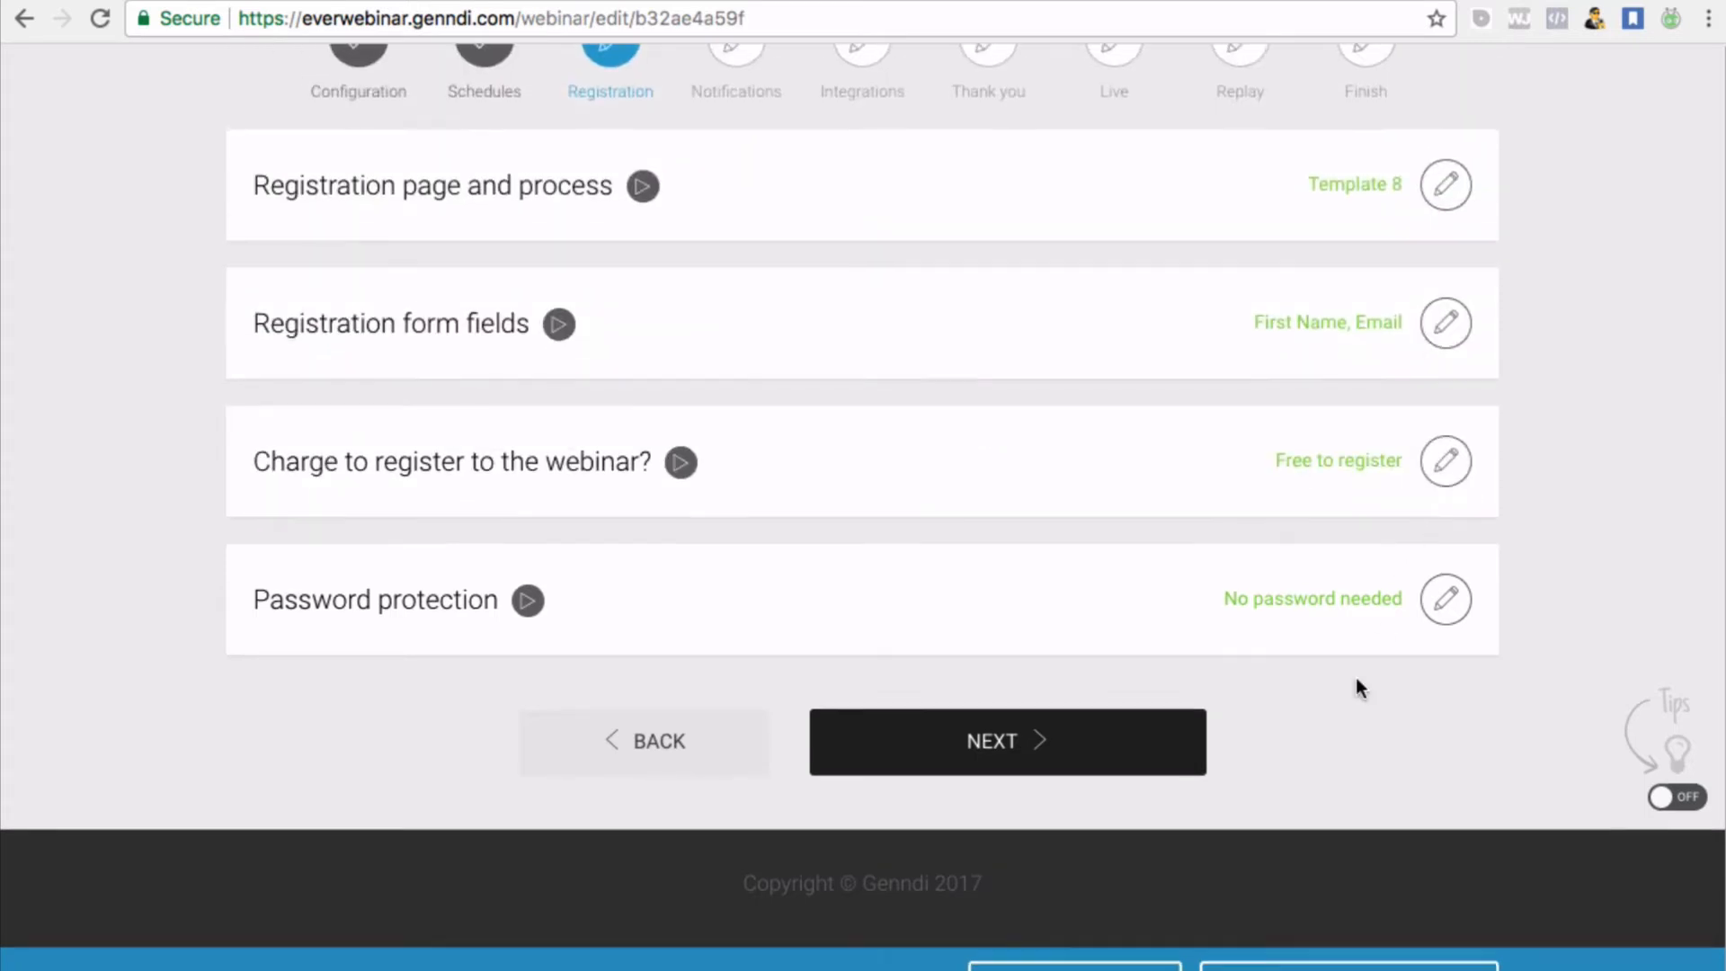
Confirm 'No password needed', then go to the Notifications step's Call or SMS settings
{"action": "left_click", "coordinate": [1451, 601]}
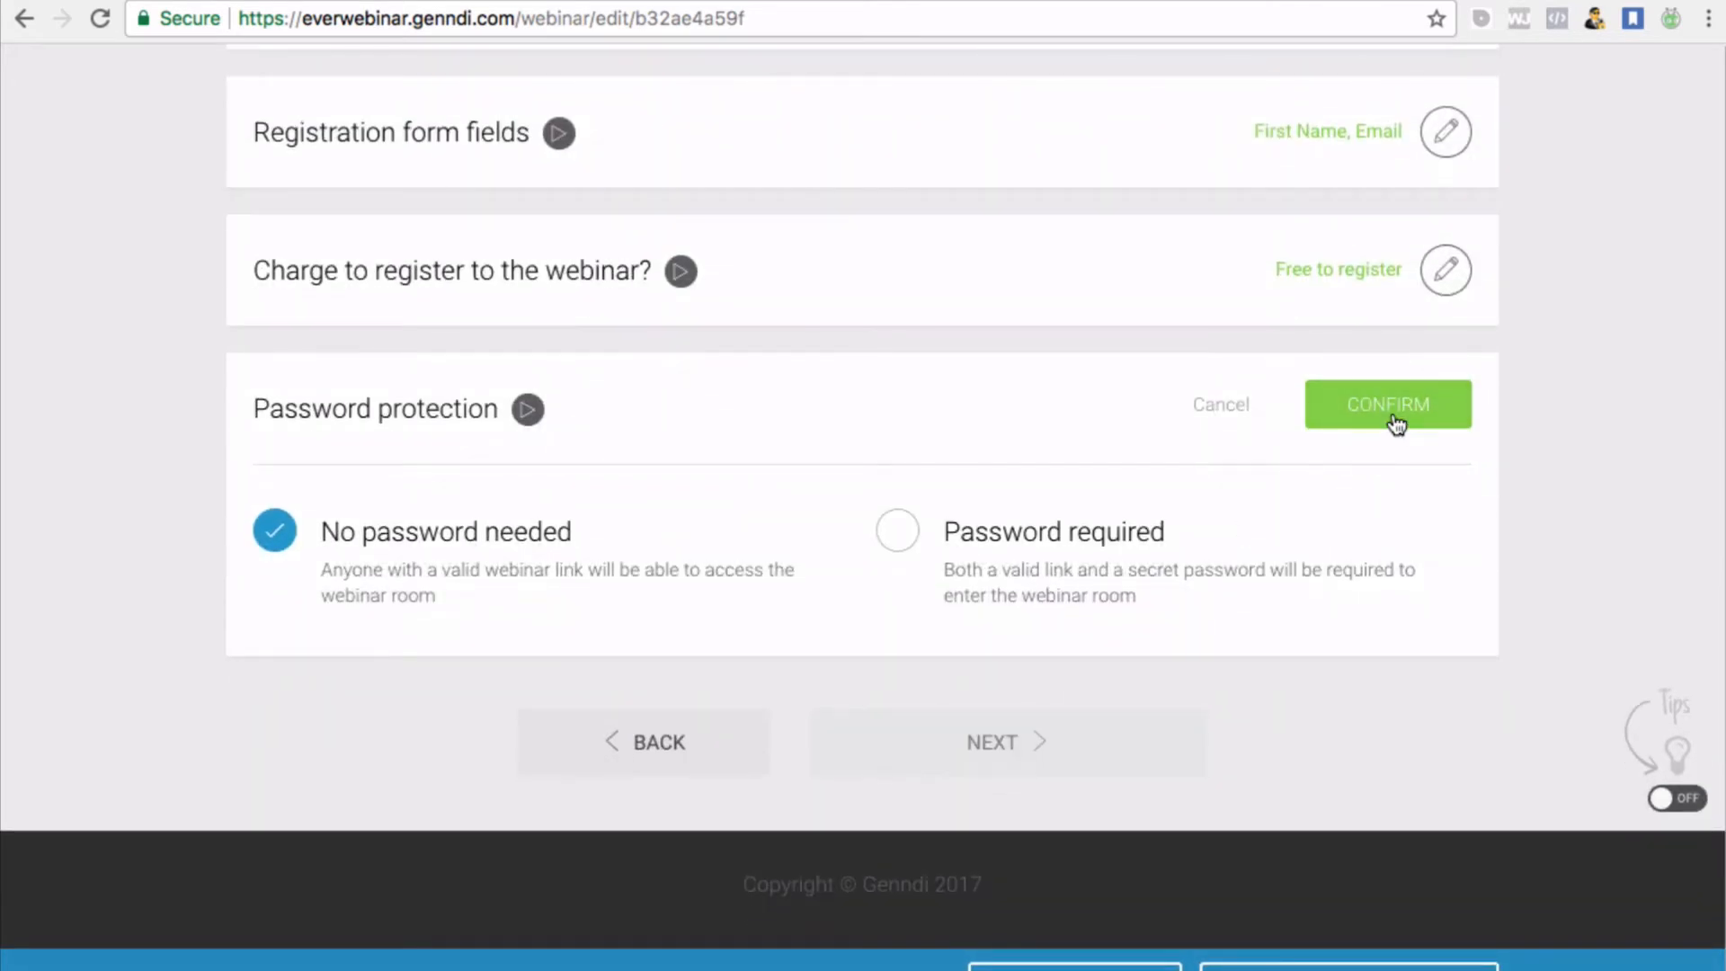
{"action": "left_click", "coordinate": [1396, 422]}
{"action": "left_click", "coordinate": [1039, 751]}
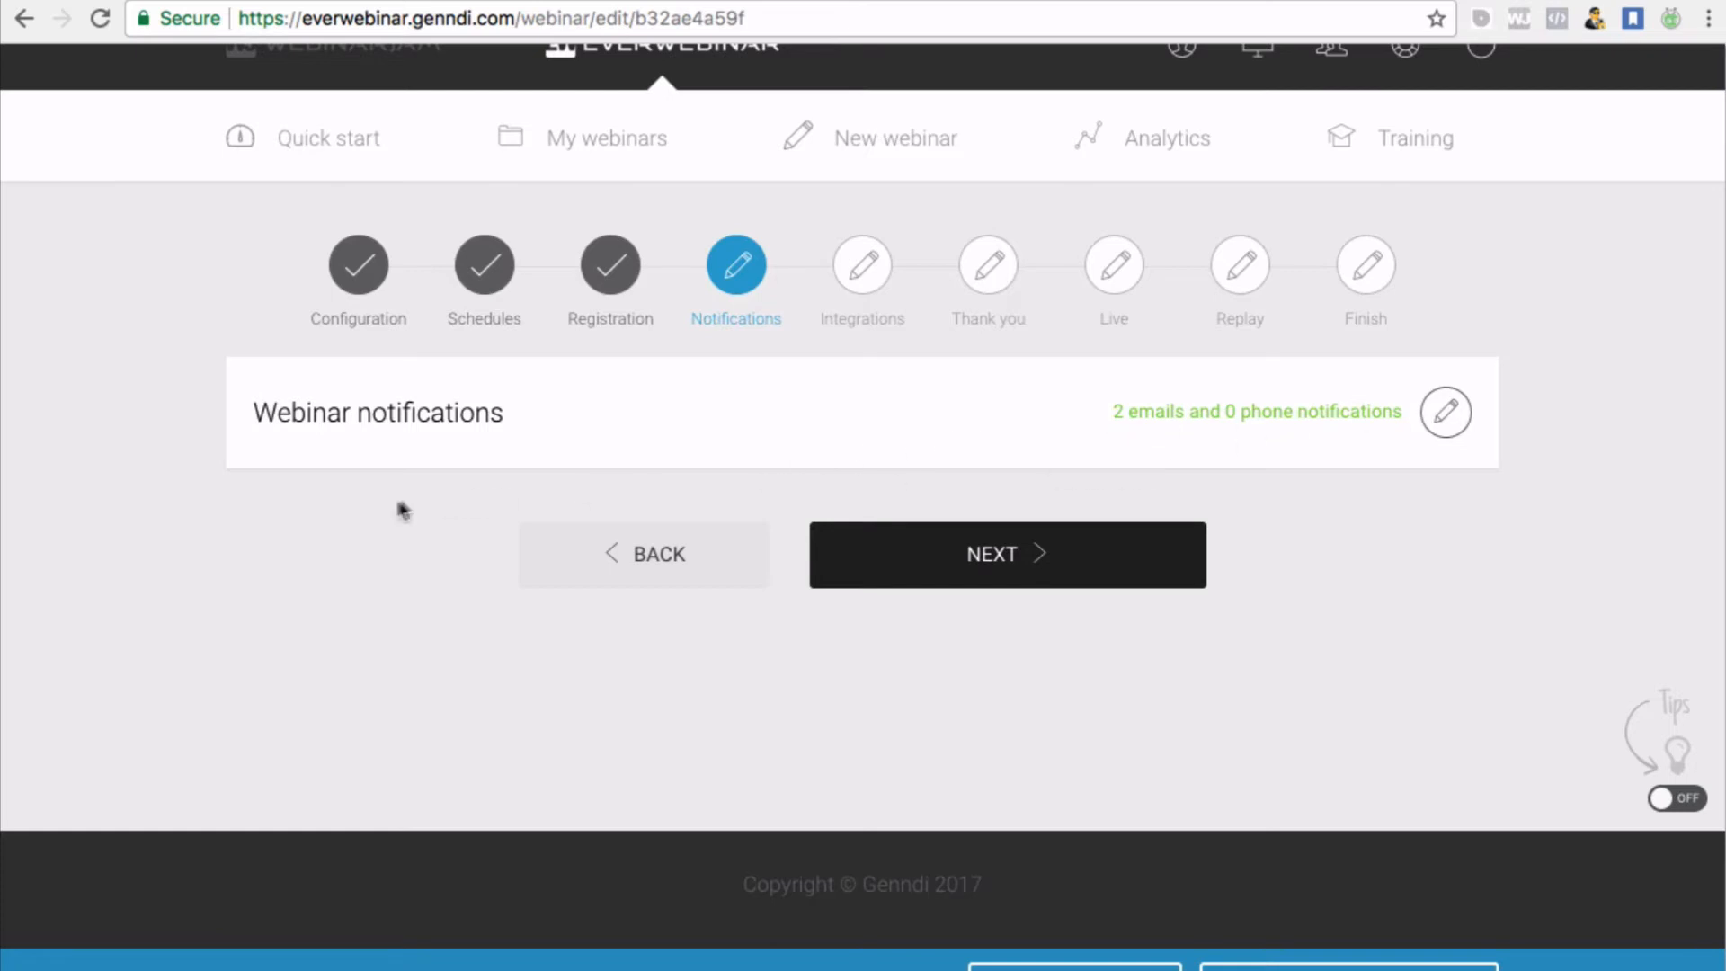
{"action": "left_click", "coordinate": [1444, 415]}
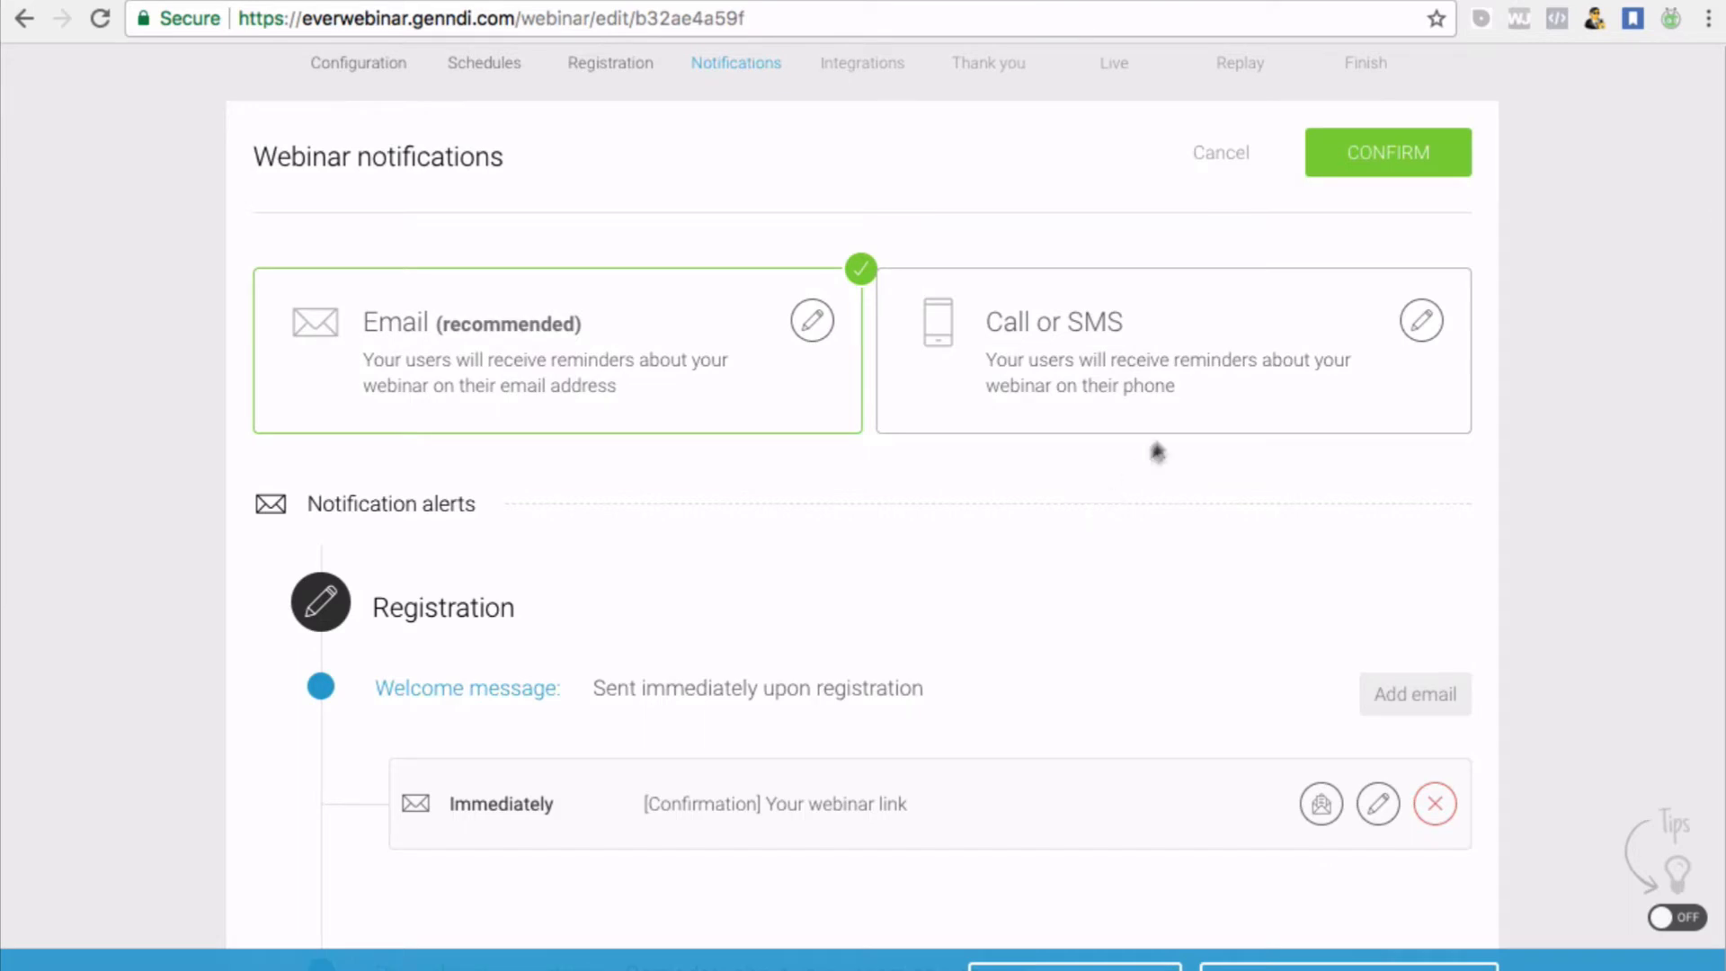
{"action": "left_click", "coordinate": [1420, 321]}
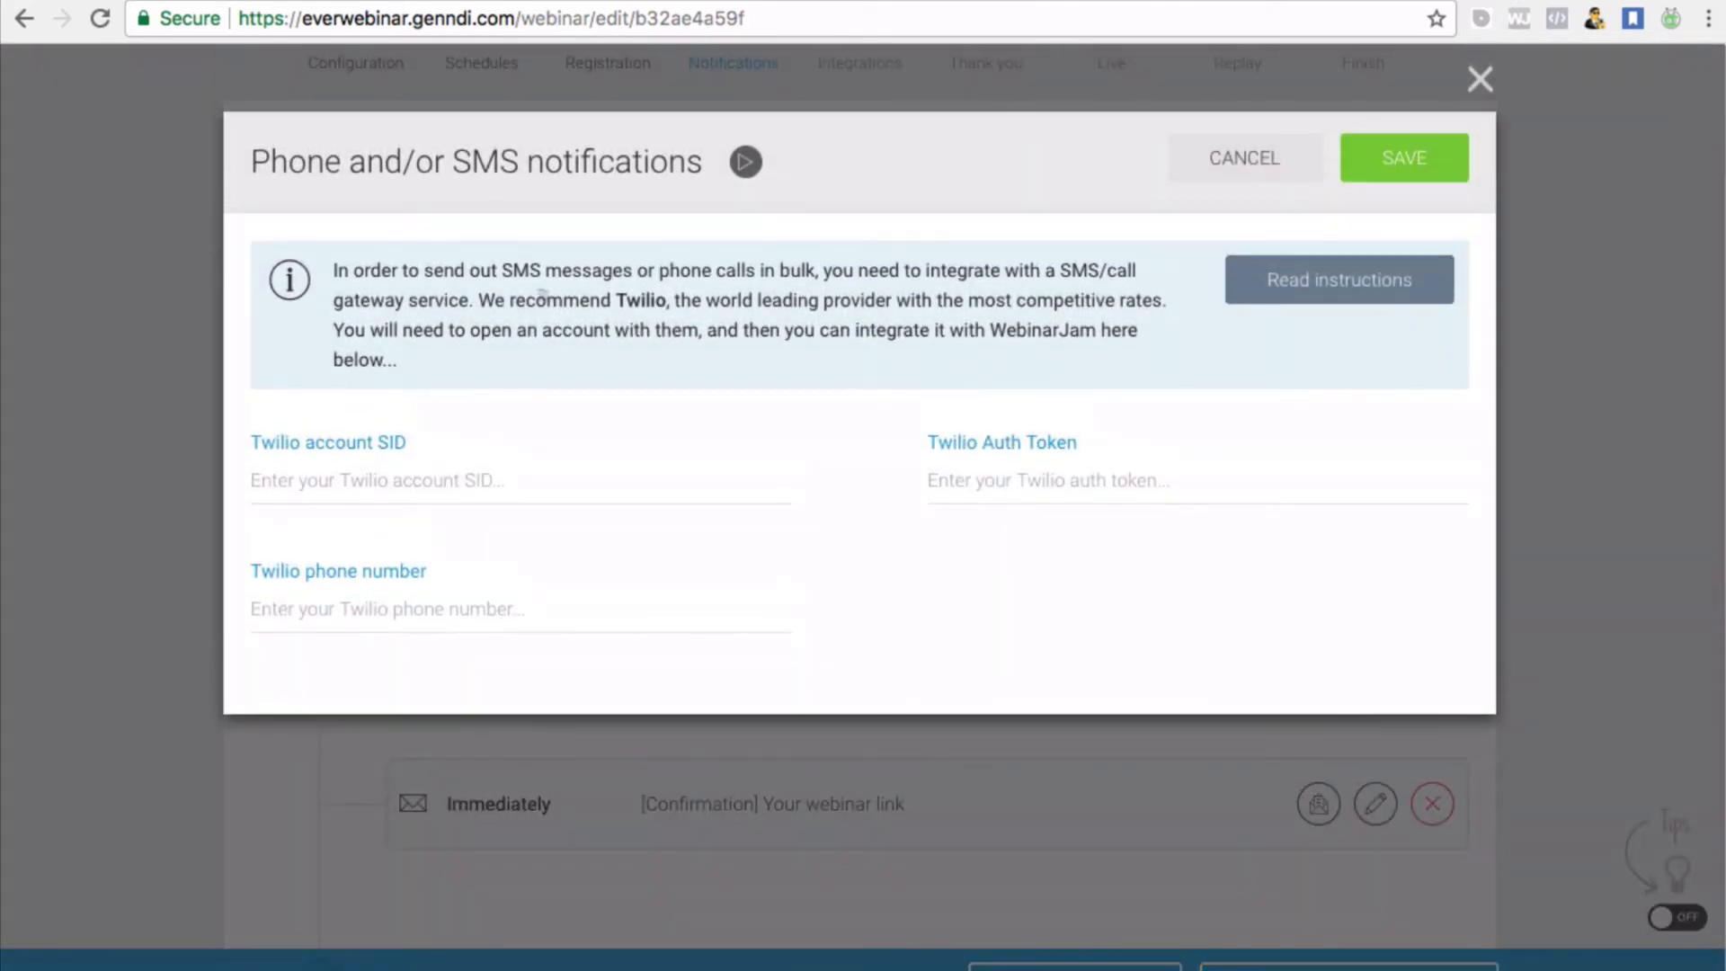
Read the SMS gateway note, then close the Phone and/or SMS notifications form without entering Twilio details
{"action": "left_click_drag", "start_coordinate": [493, 271], "coordinate": [497, 330]}
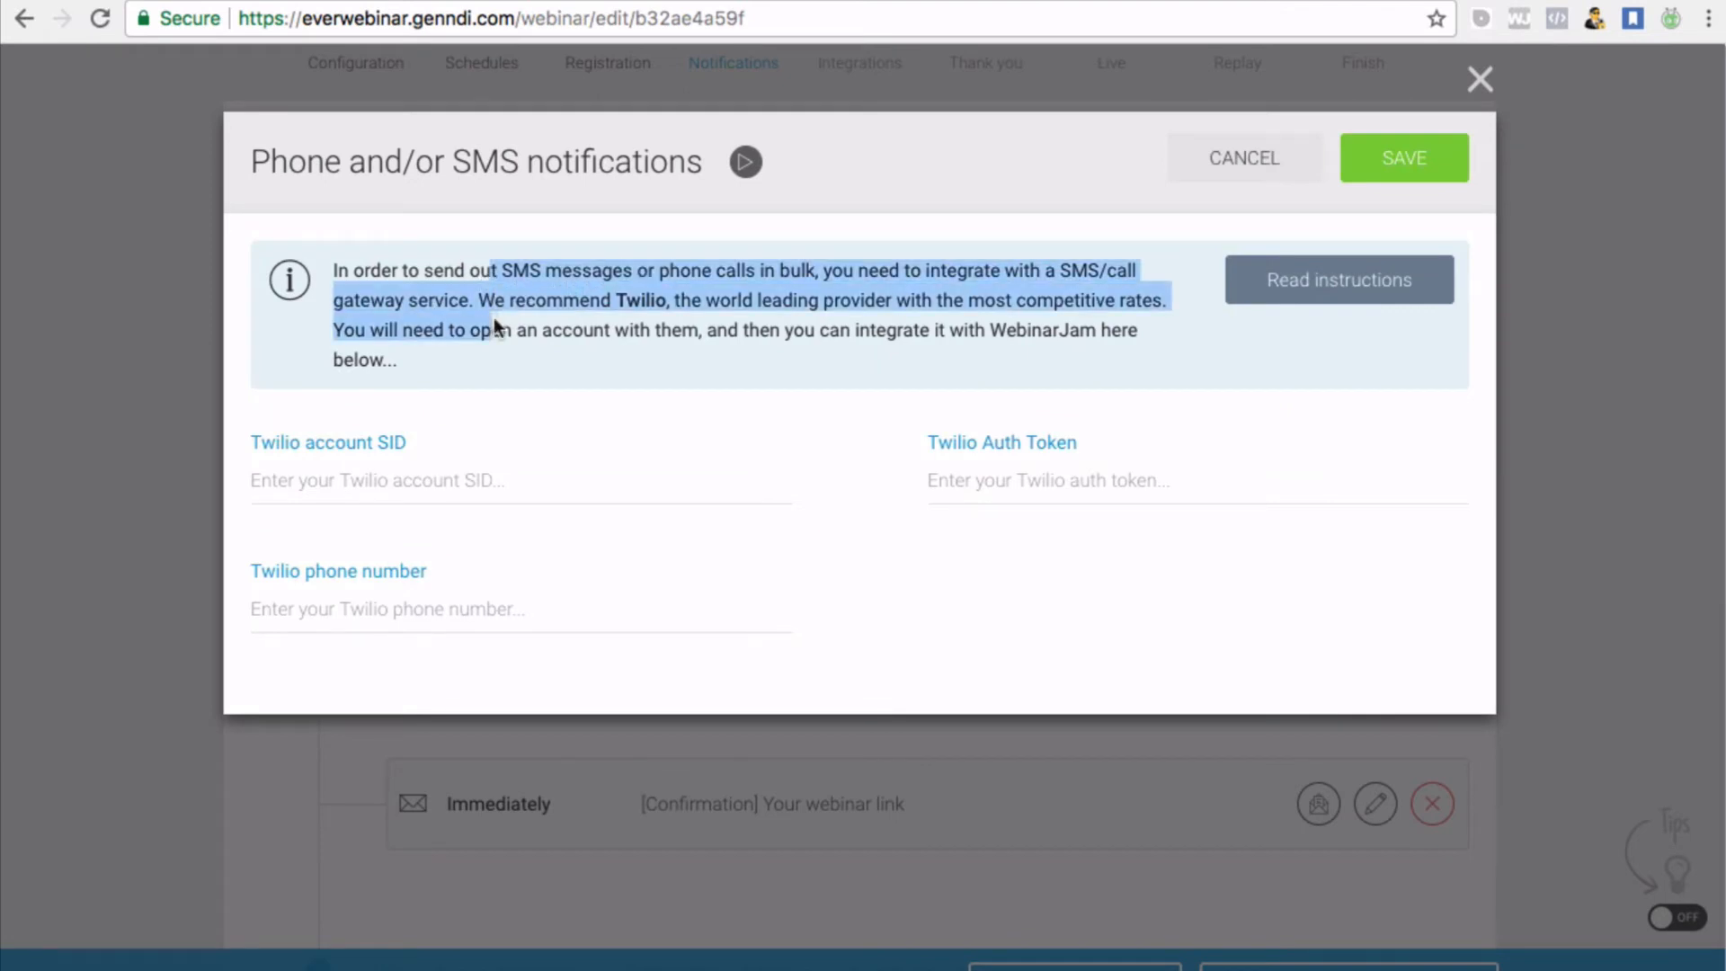
{"action": "left_click", "coordinate": [496, 312]}
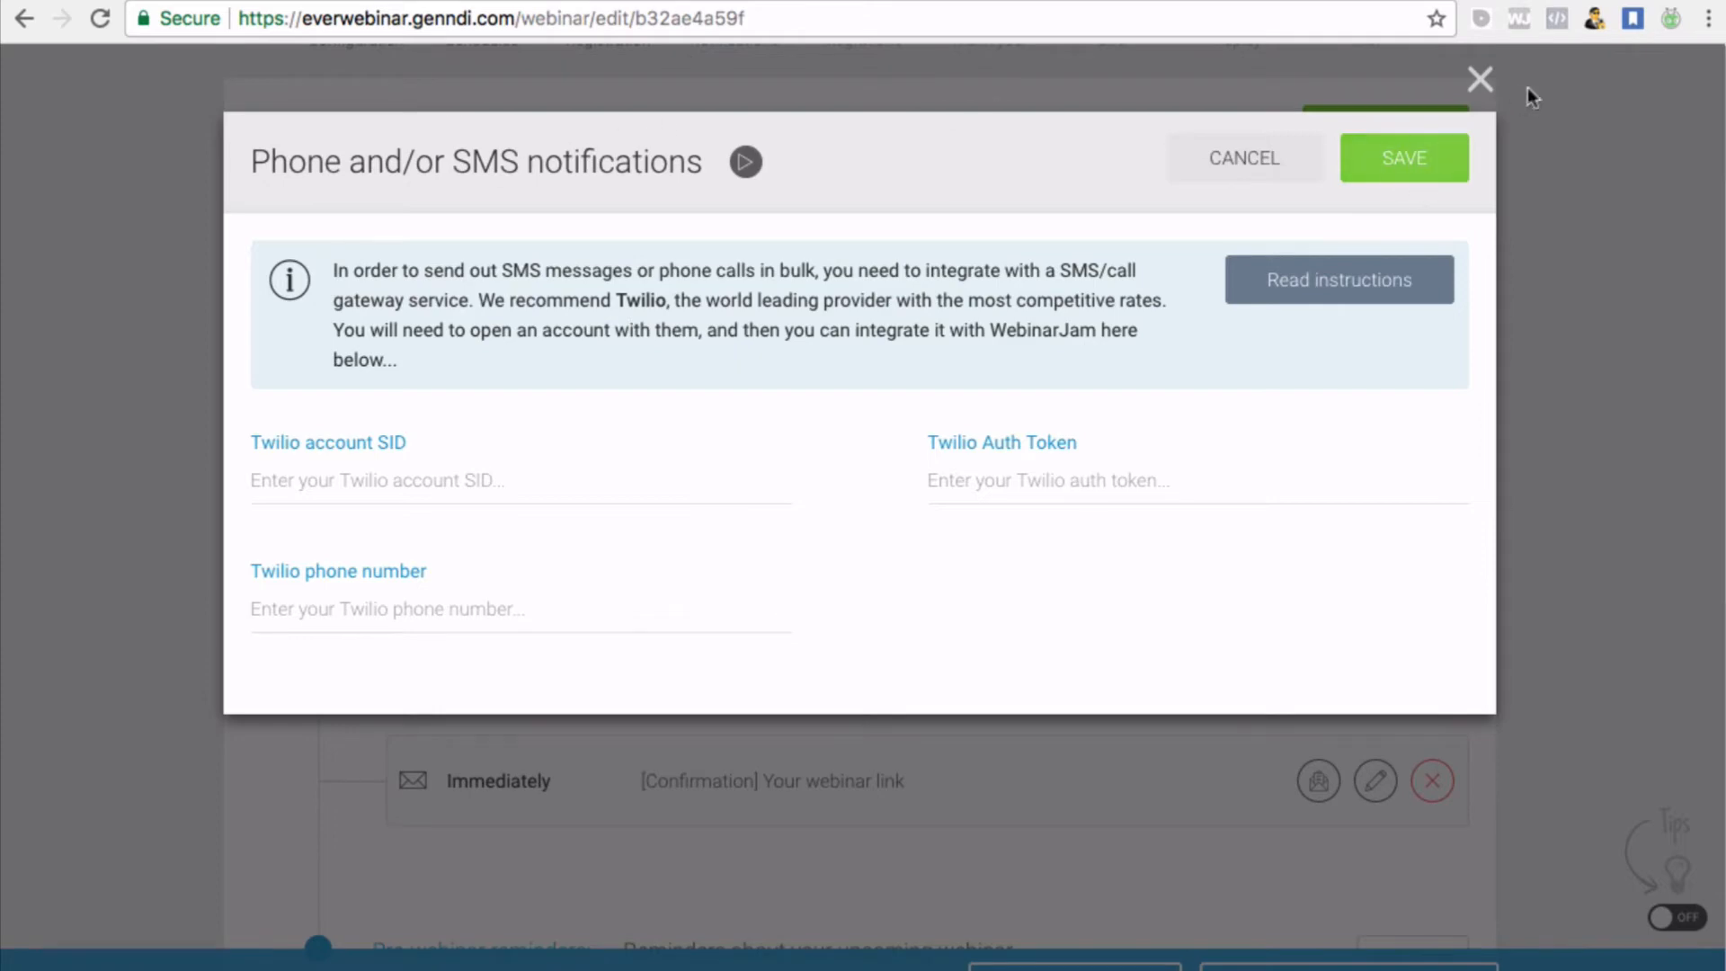
{"action": "left_click", "coordinate": [1479, 80]}
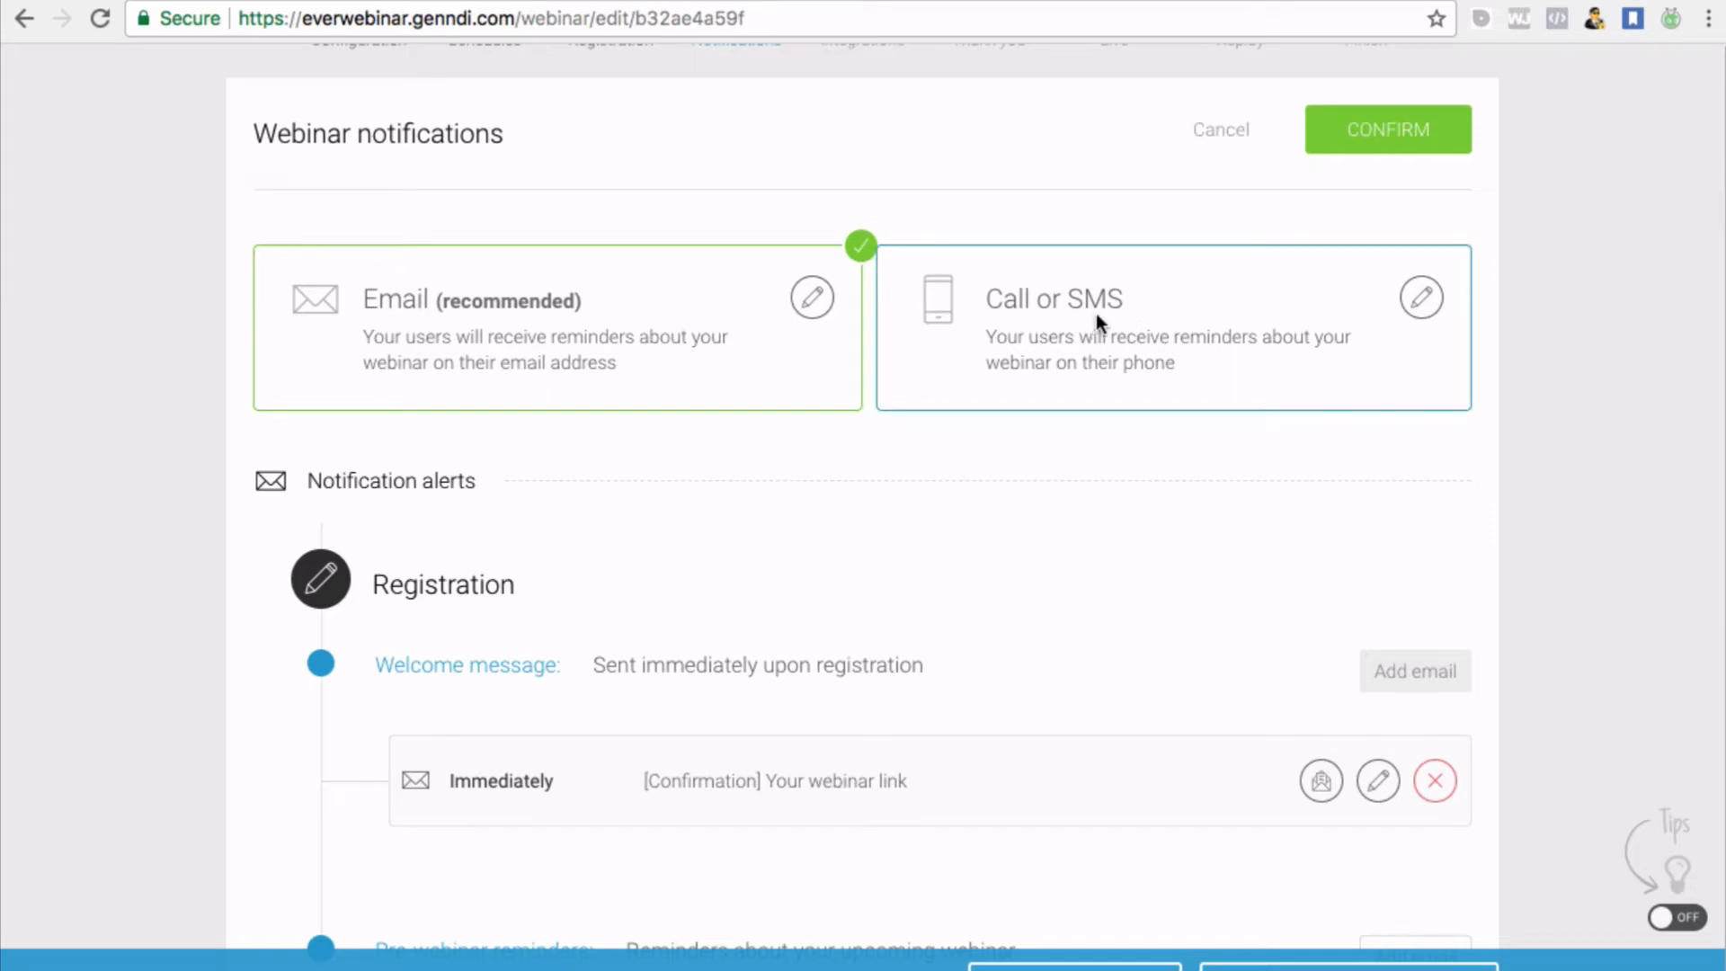
{"action": "scroll", "coordinate": [775, 326], "scroll_direction": "down", "scroll_amount": 2}
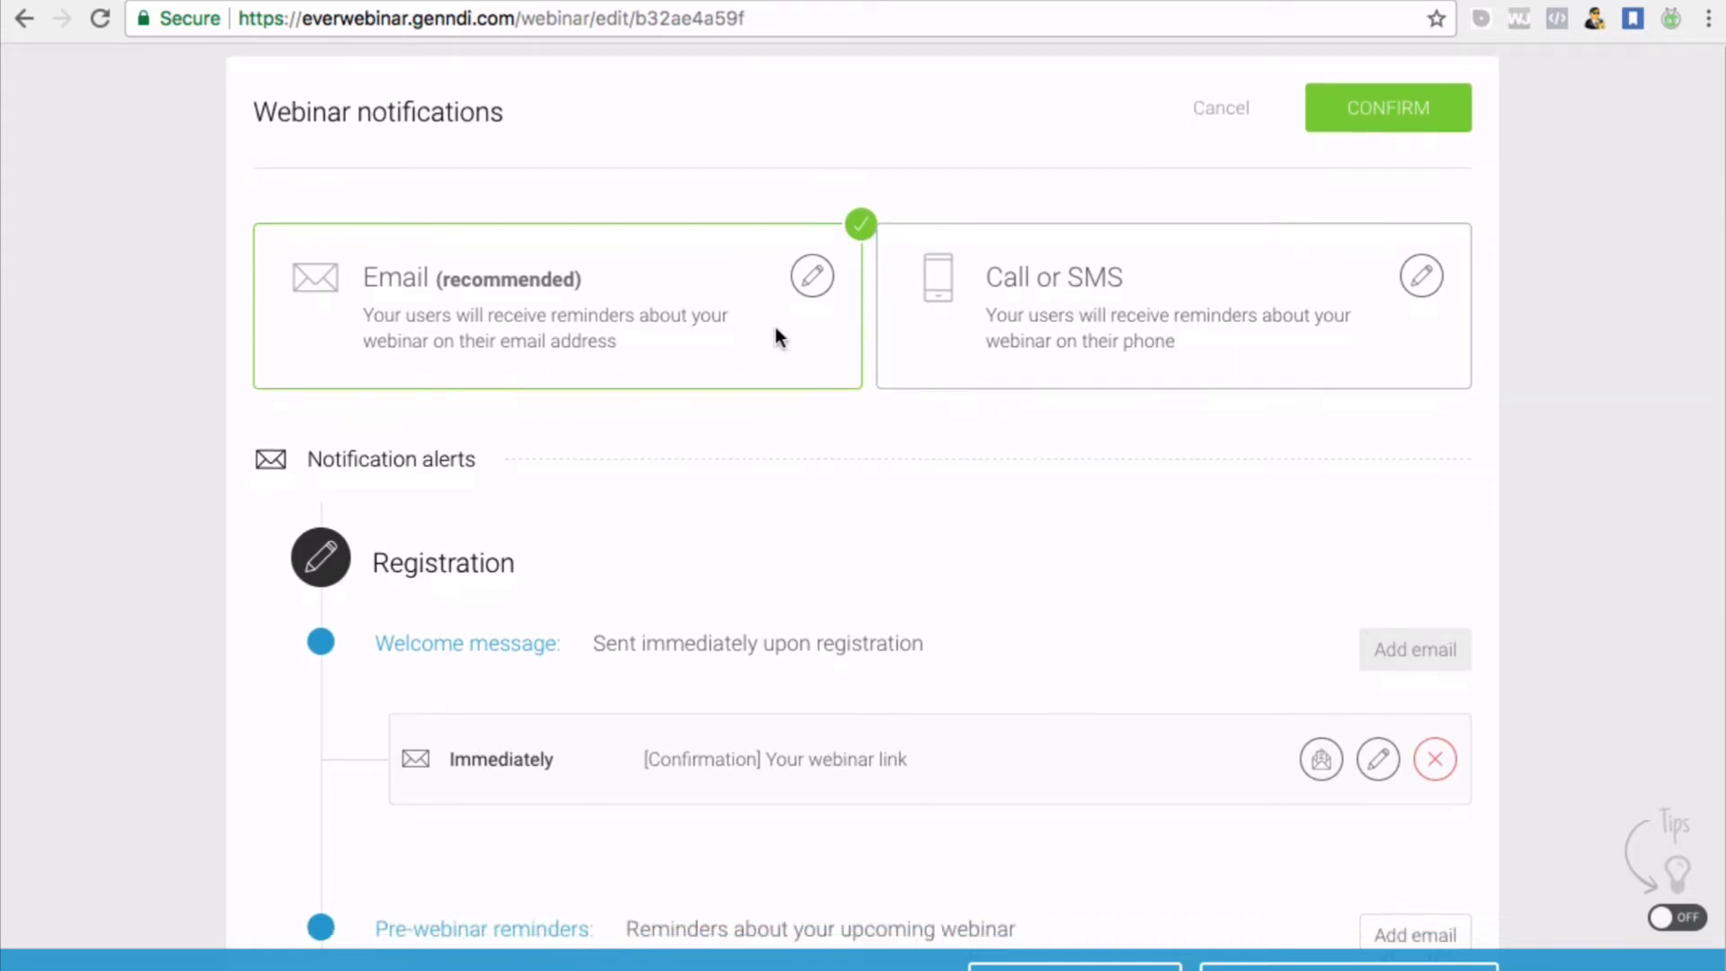
{"action": "scroll", "coordinate": [775, 329], "scroll_direction": "down", "scroll_amount": 6}
{"action": "scroll", "coordinate": [775, 329], "scroll_direction": "up", "scroll_amount": 7}
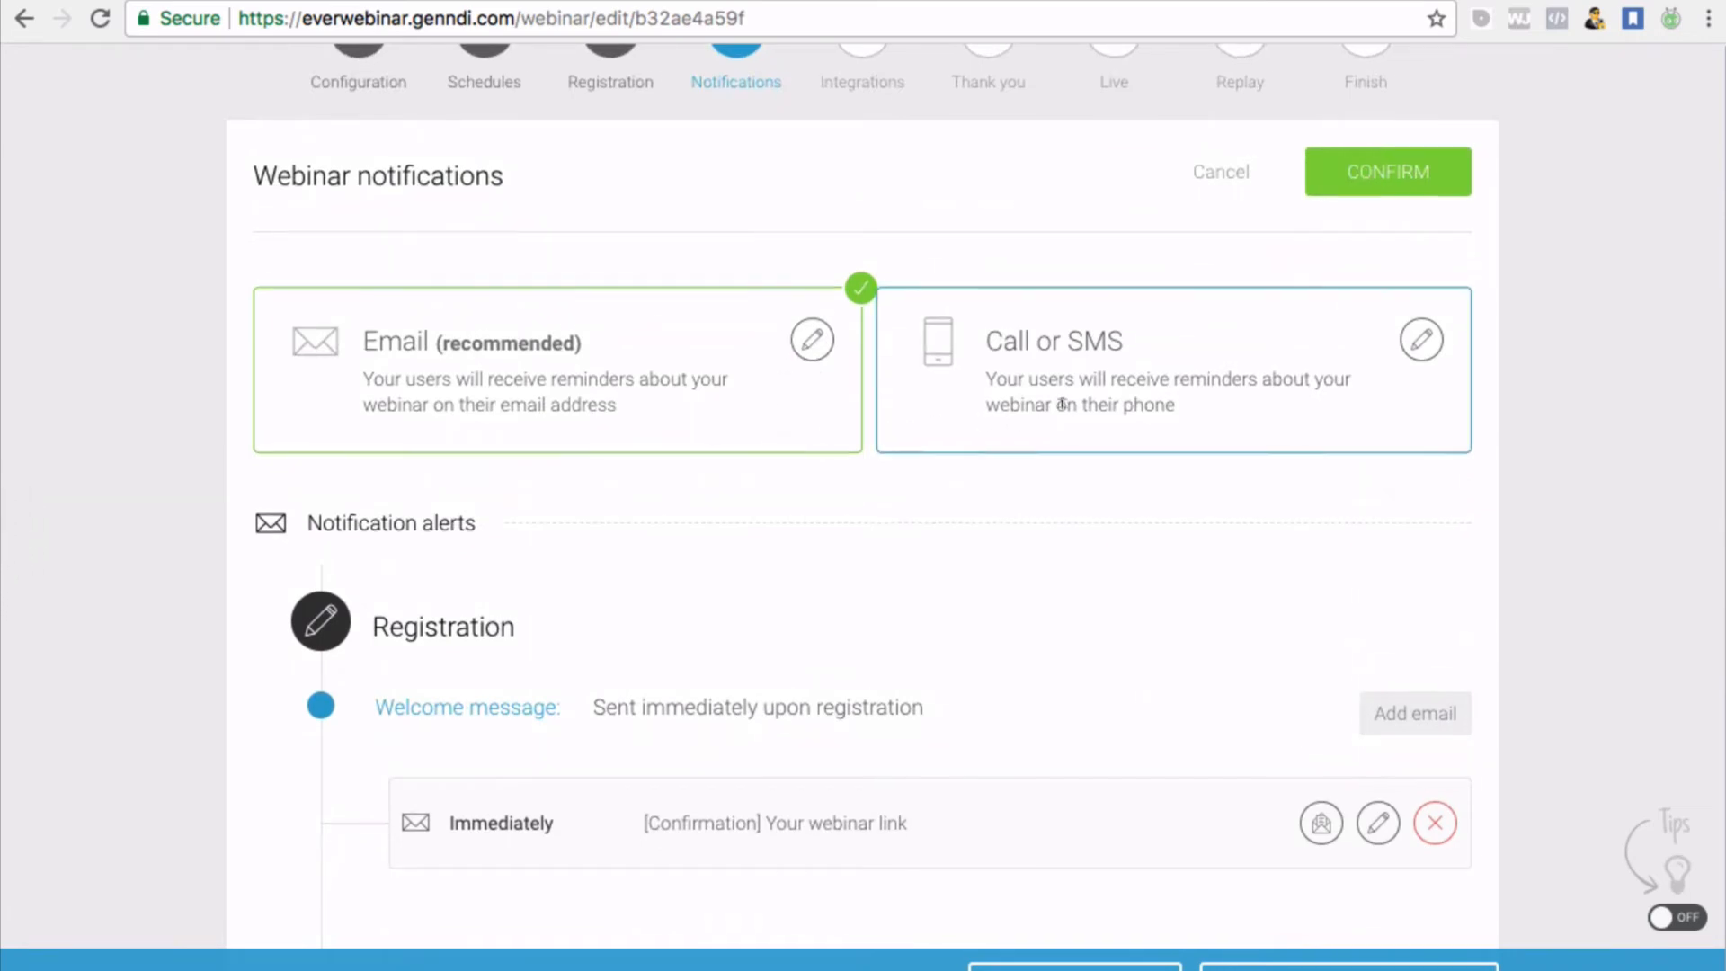
{"action": "scroll", "coordinate": [1060, 406], "scroll_direction": "down", "scroll_amount": 5}
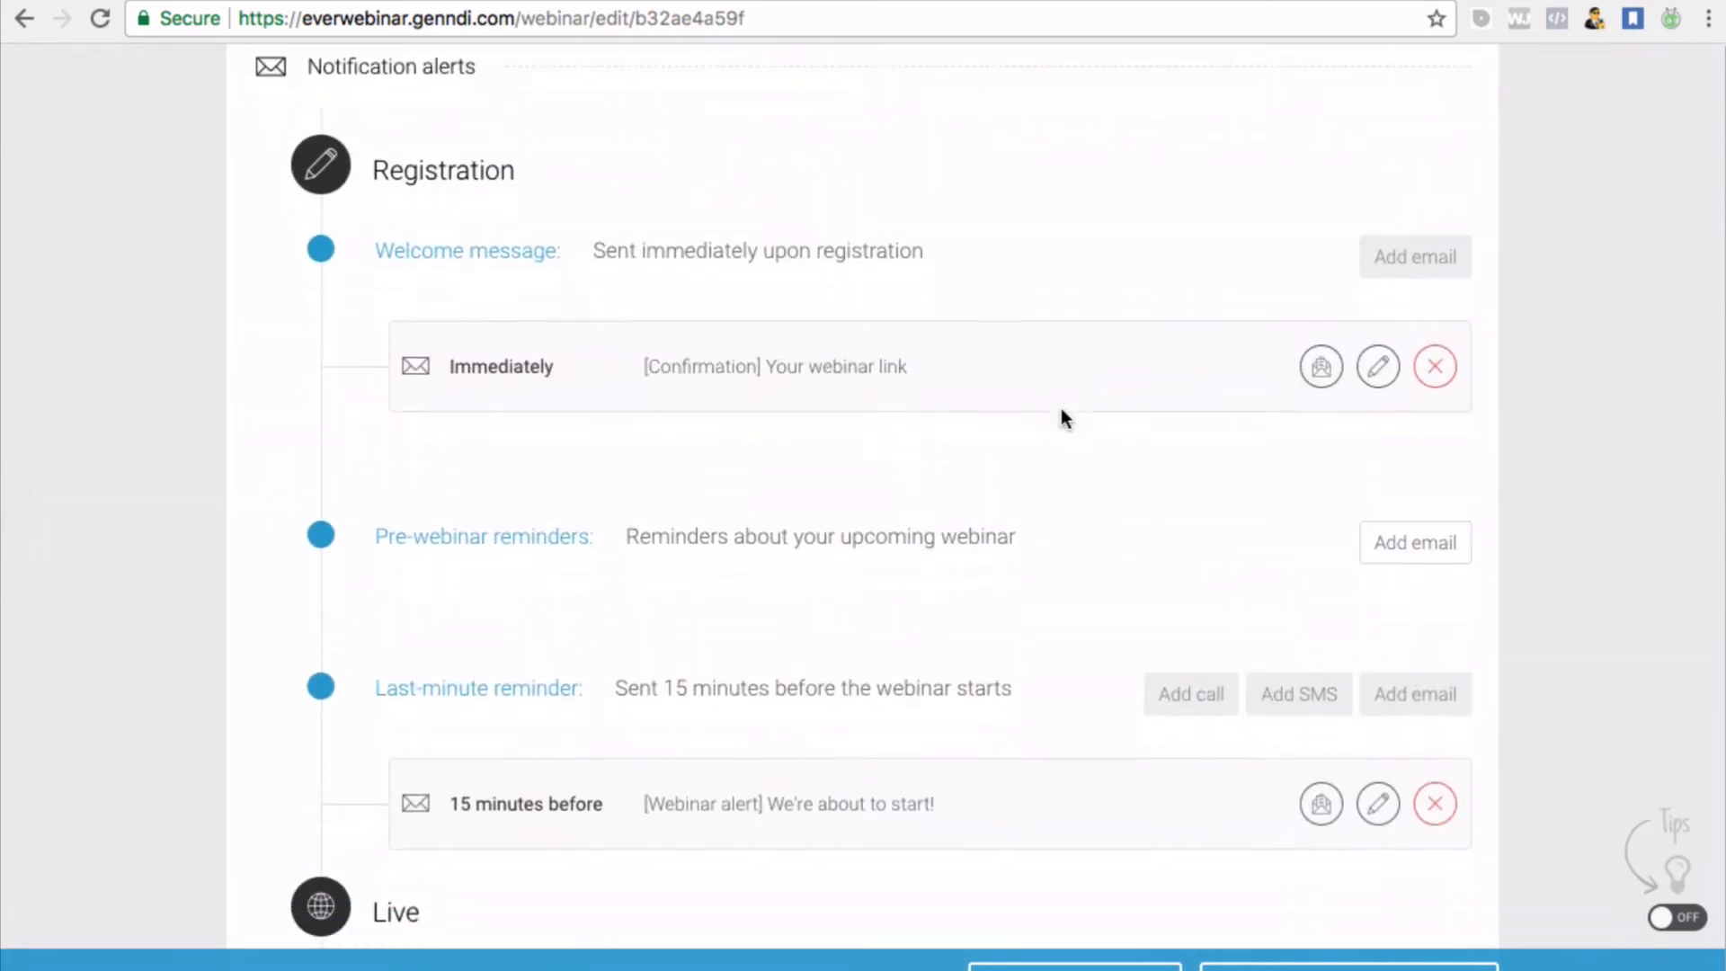
{"action": "scroll", "coordinate": [1060, 408], "scroll_direction": "up", "scroll_amount": 3}
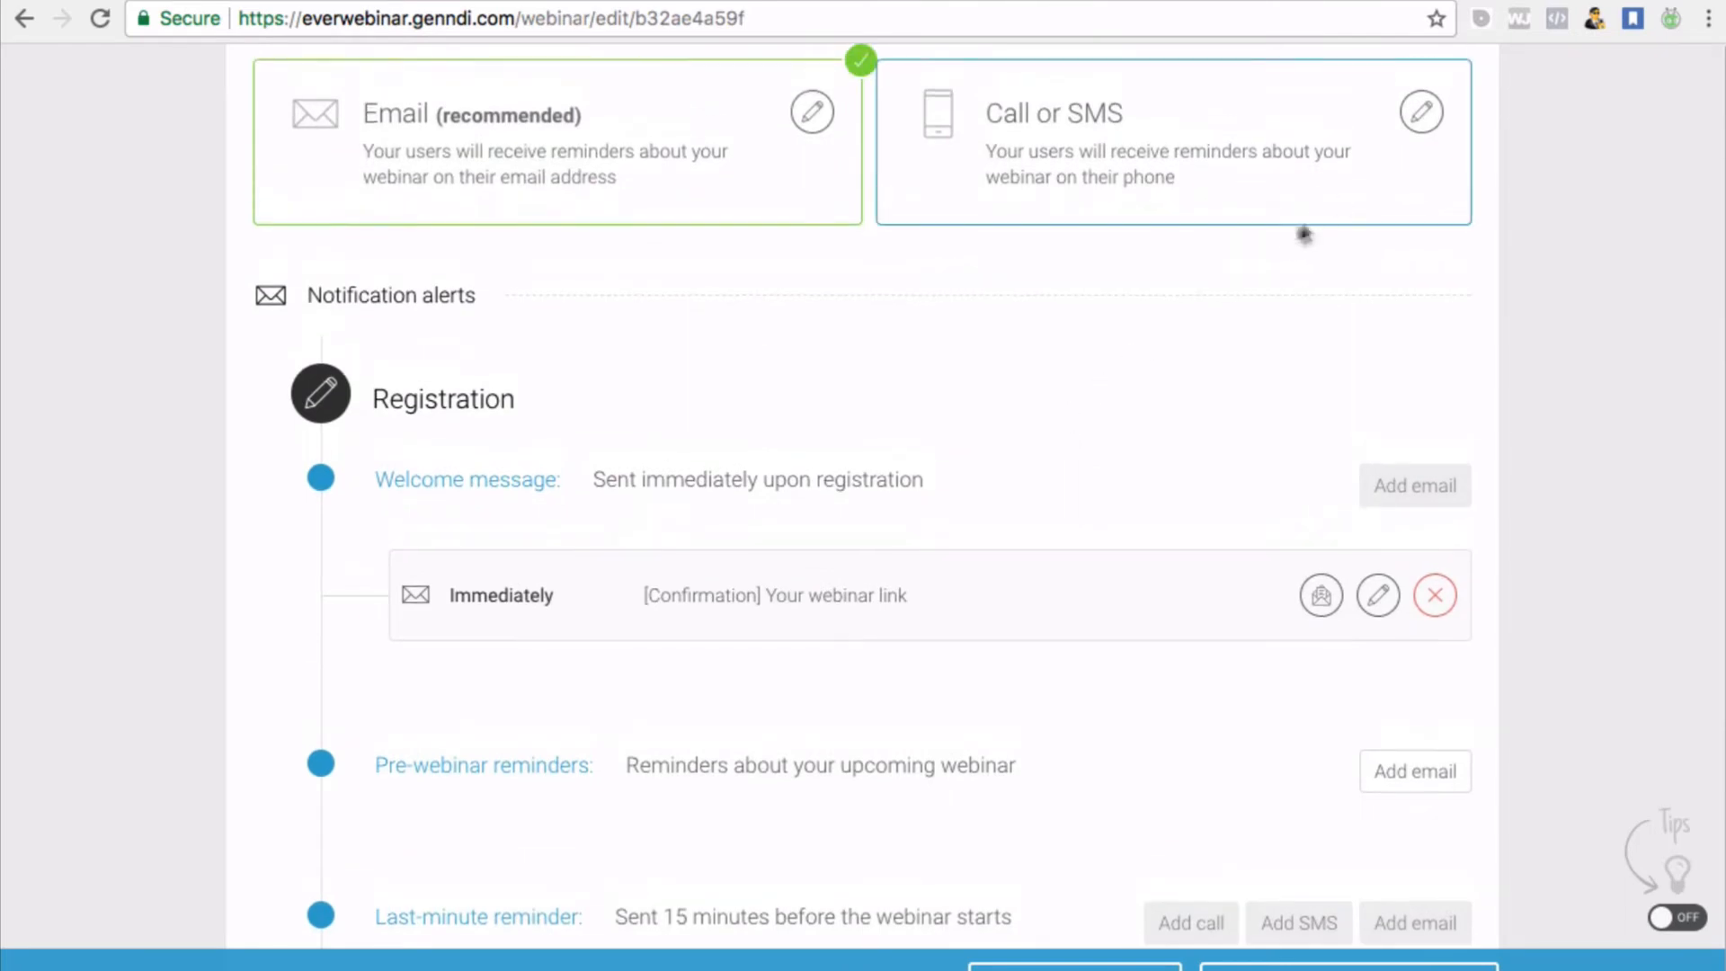
{"action": "scroll", "coordinate": [1303, 233], "scroll_direction": "down", "scroll_amount": 2}
{"action": "scroll", "coordinate": [1287, 241], "scroll_direction": "down", "scroll_amount": 2}
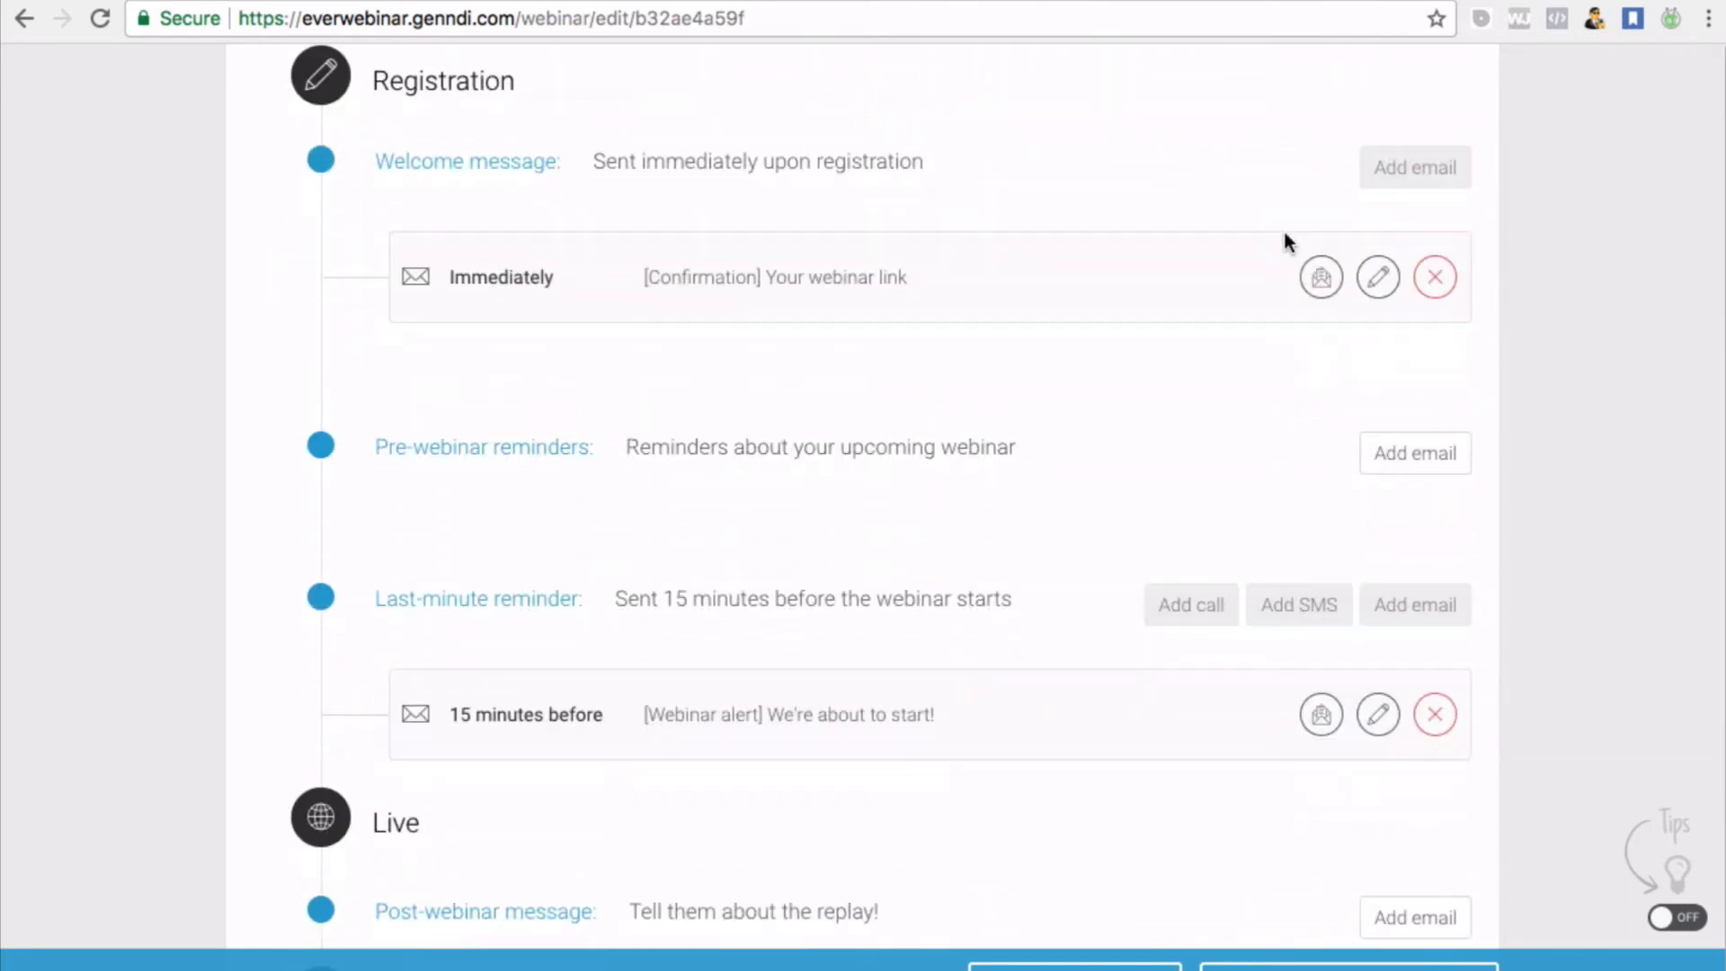
{"action": "scroll", "coordinate": [739, 548], "scroll_direction": "down", "scroll_amount": 5}
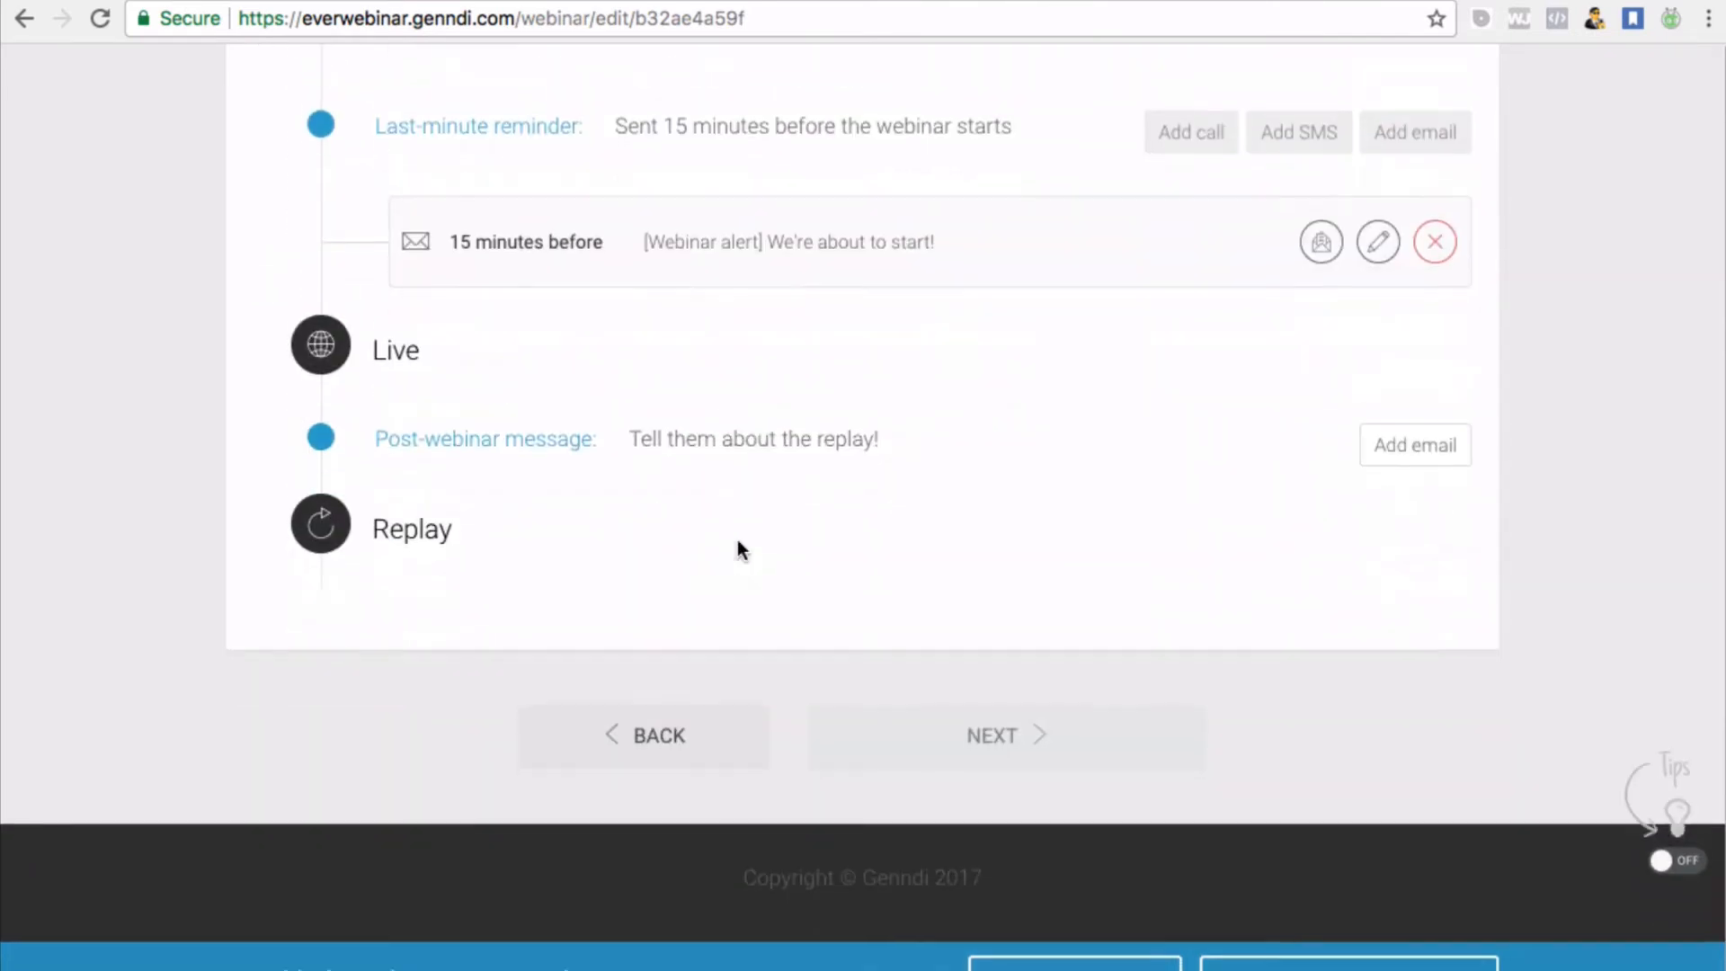
{"action": "scroll", "coordinate": [737, 539], "scroll_direction": "up", "scroll_amount": 10}
{"action": "scroll", "coordinate": [737, 539], "scroll_direction": "down", "scroll_amount": 5}
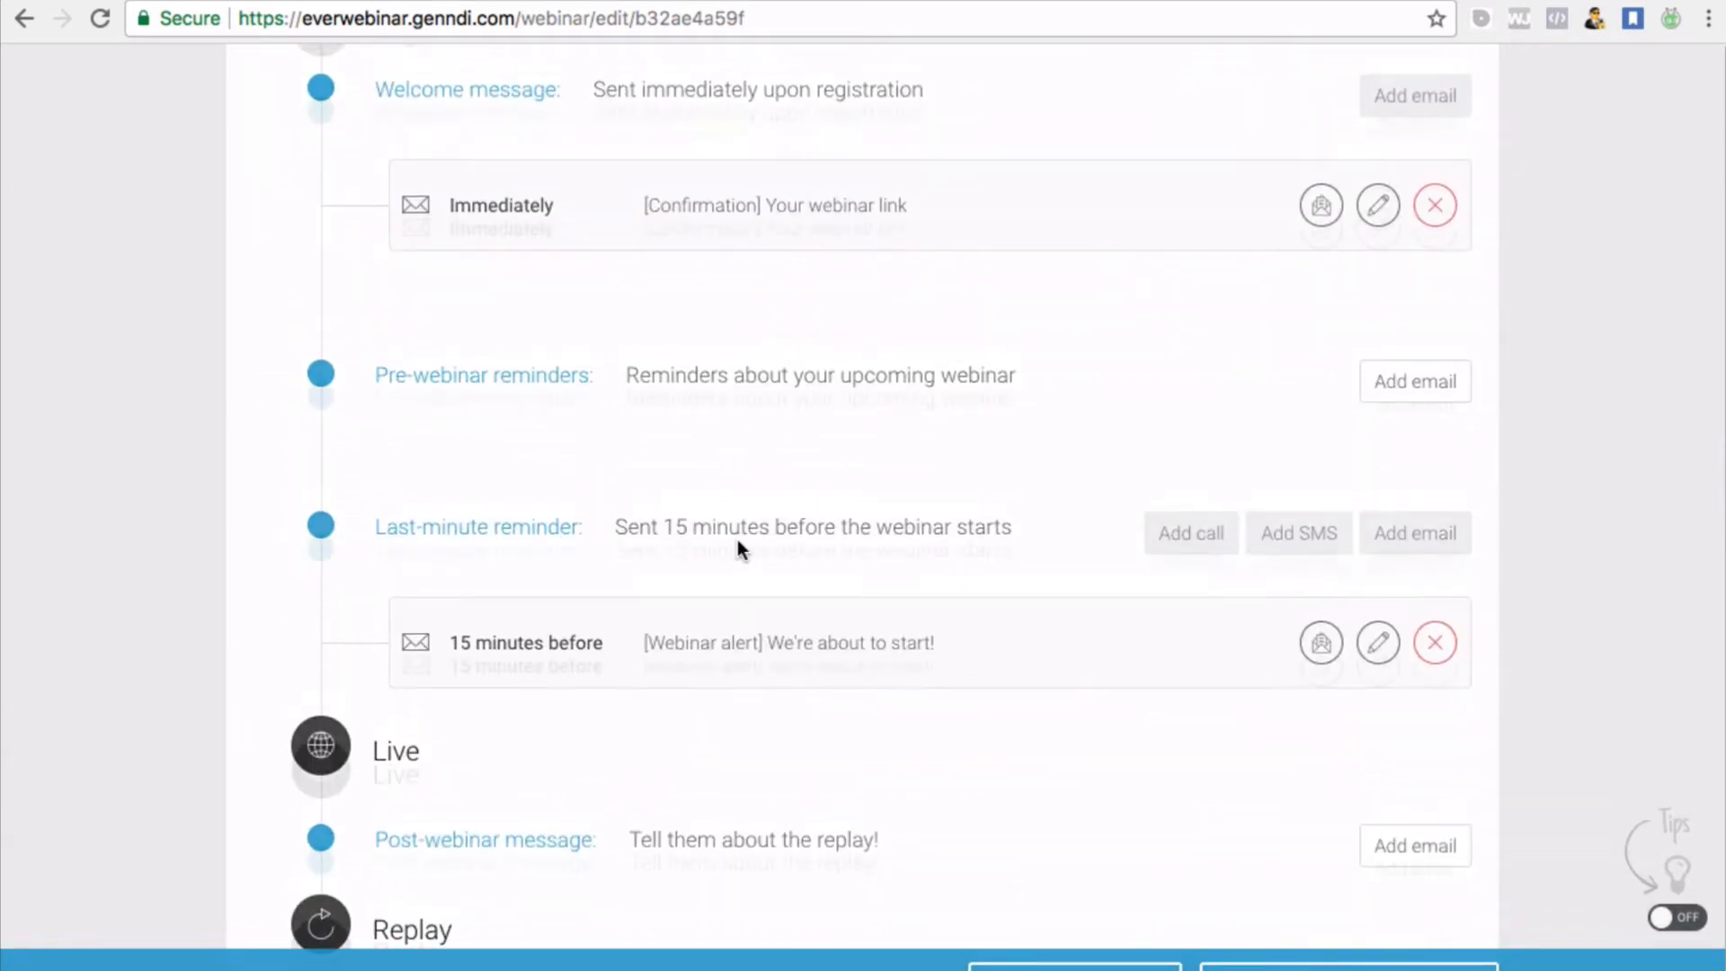
{"action": "scroll", "coordinate": [736, 539], "scroll_direction": "up", "scroll_amount": 2}
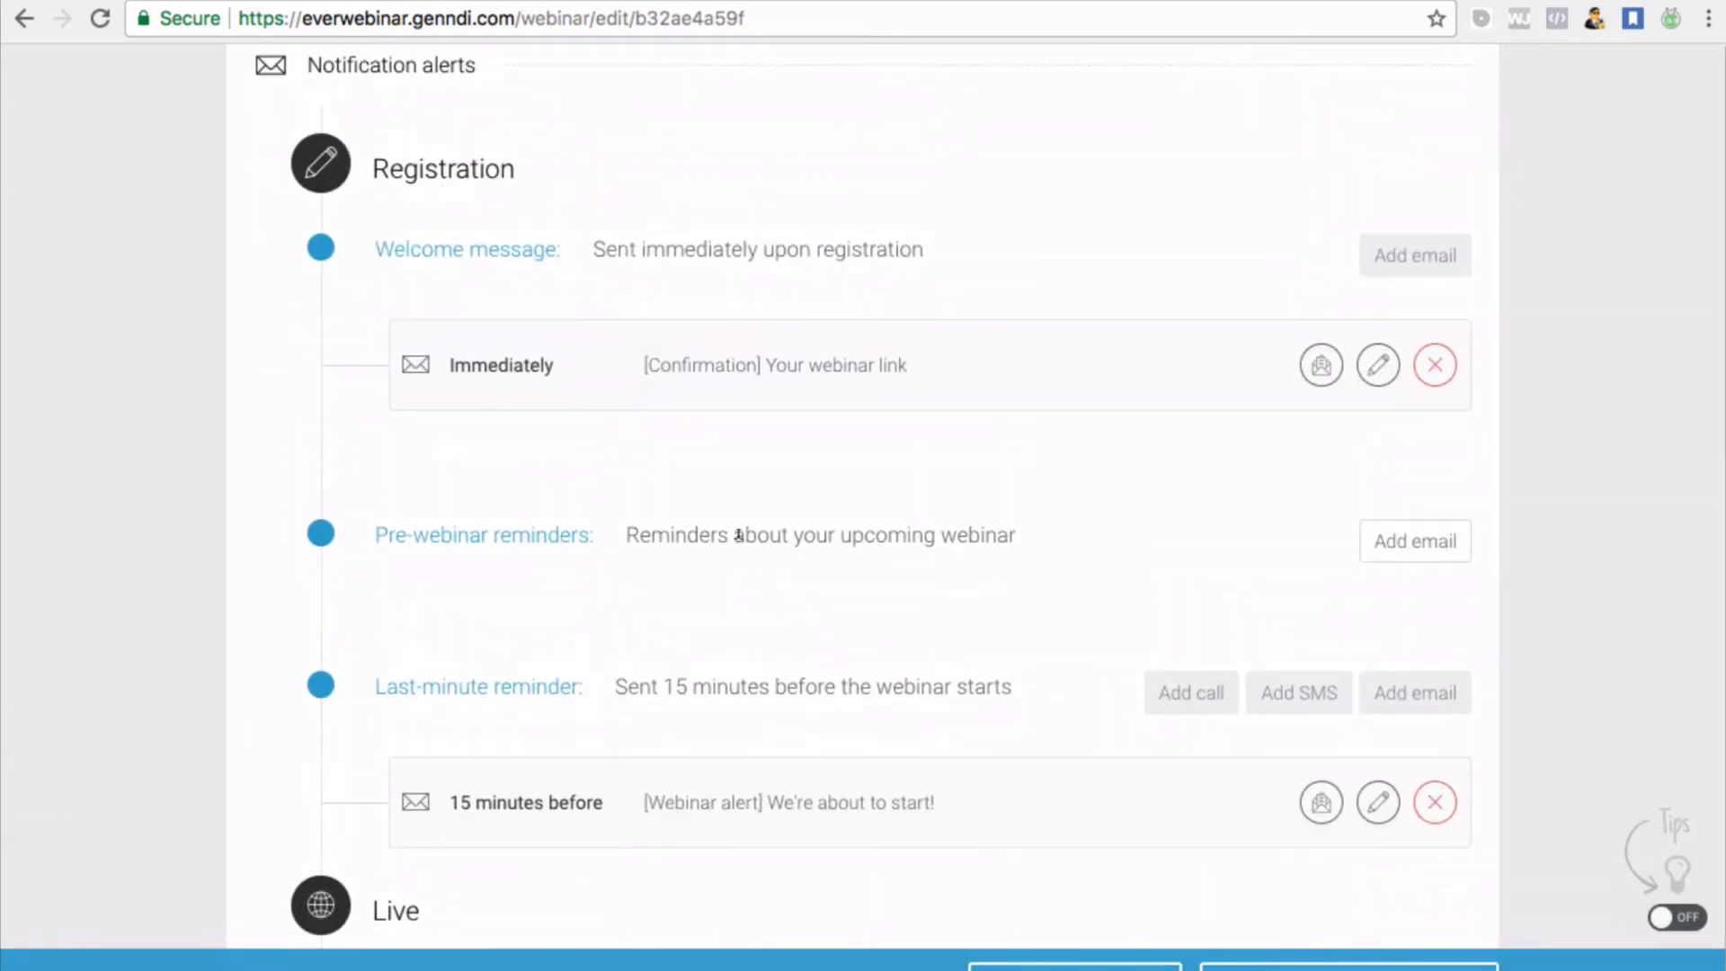
{"action": "scroll", "coordinate": [887, 487], "scroll_direction": "down", "scroll_amount": 4}
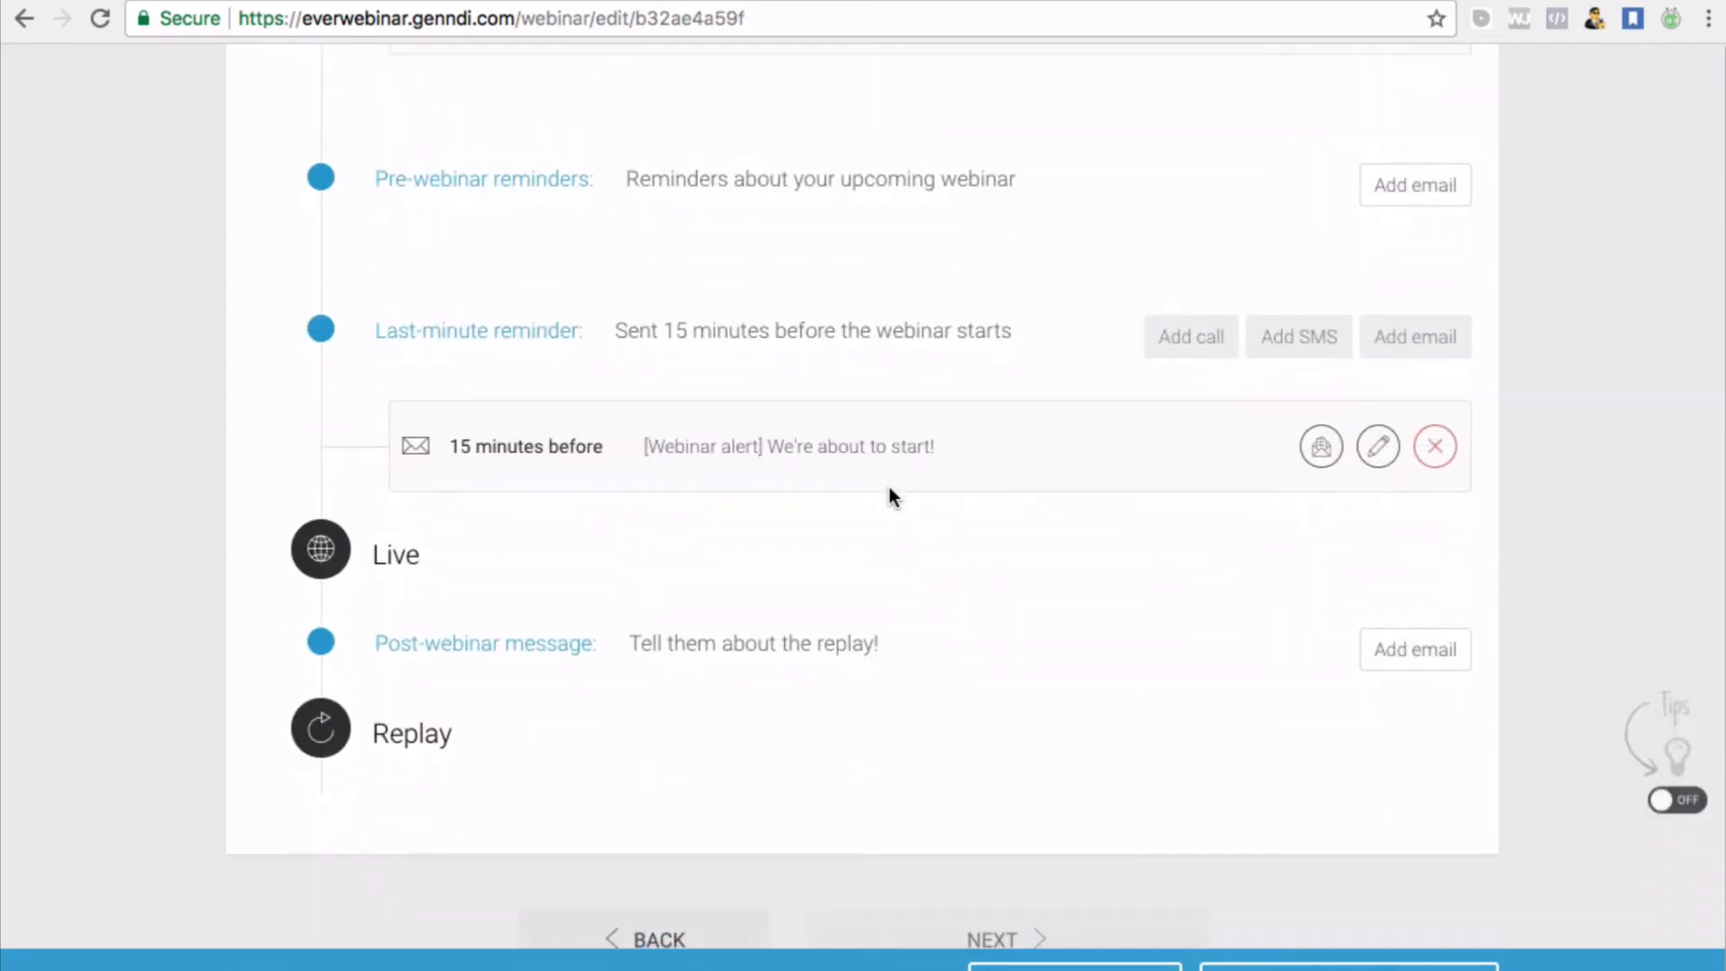
{"action": "scroll", "coordinate": [888, 487], "scroll_direction": "up", "scroll_amount": 2}
{"action": "scroll", "coordinate": [888, 487], "scroll_direction": "up", "scroll_amount": 2}
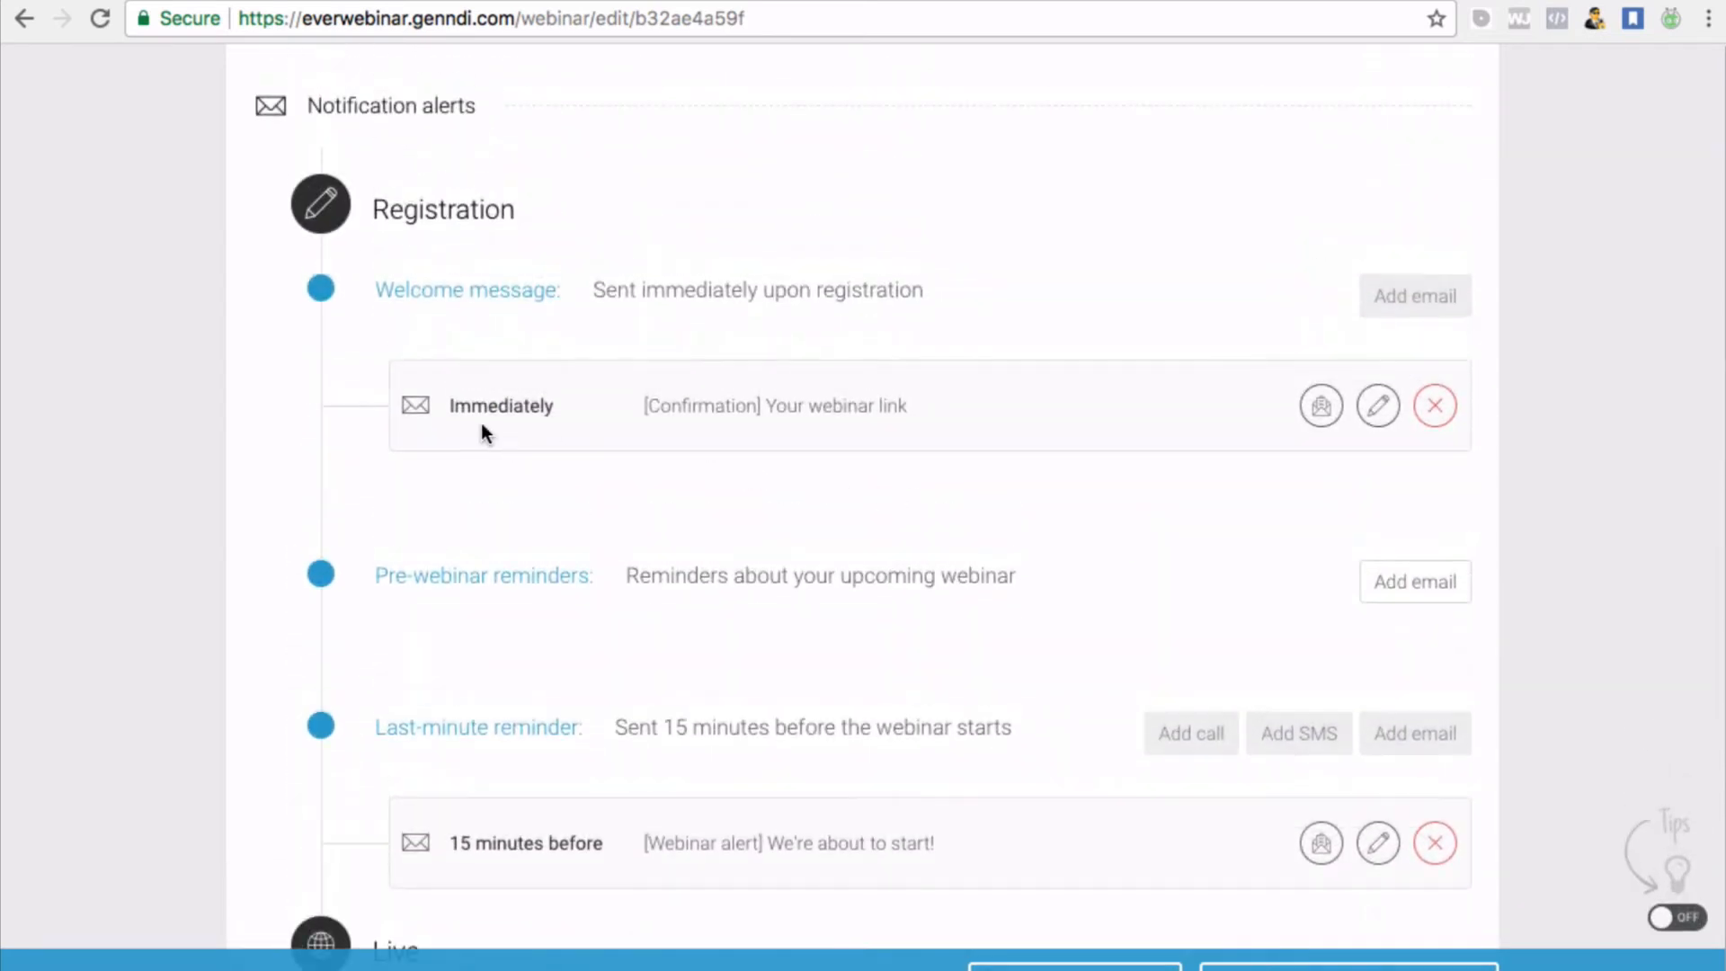
{"action": "scroll", "coordinate": [483, 430], "scroll_direction": "down", "scroll_amount": 1}
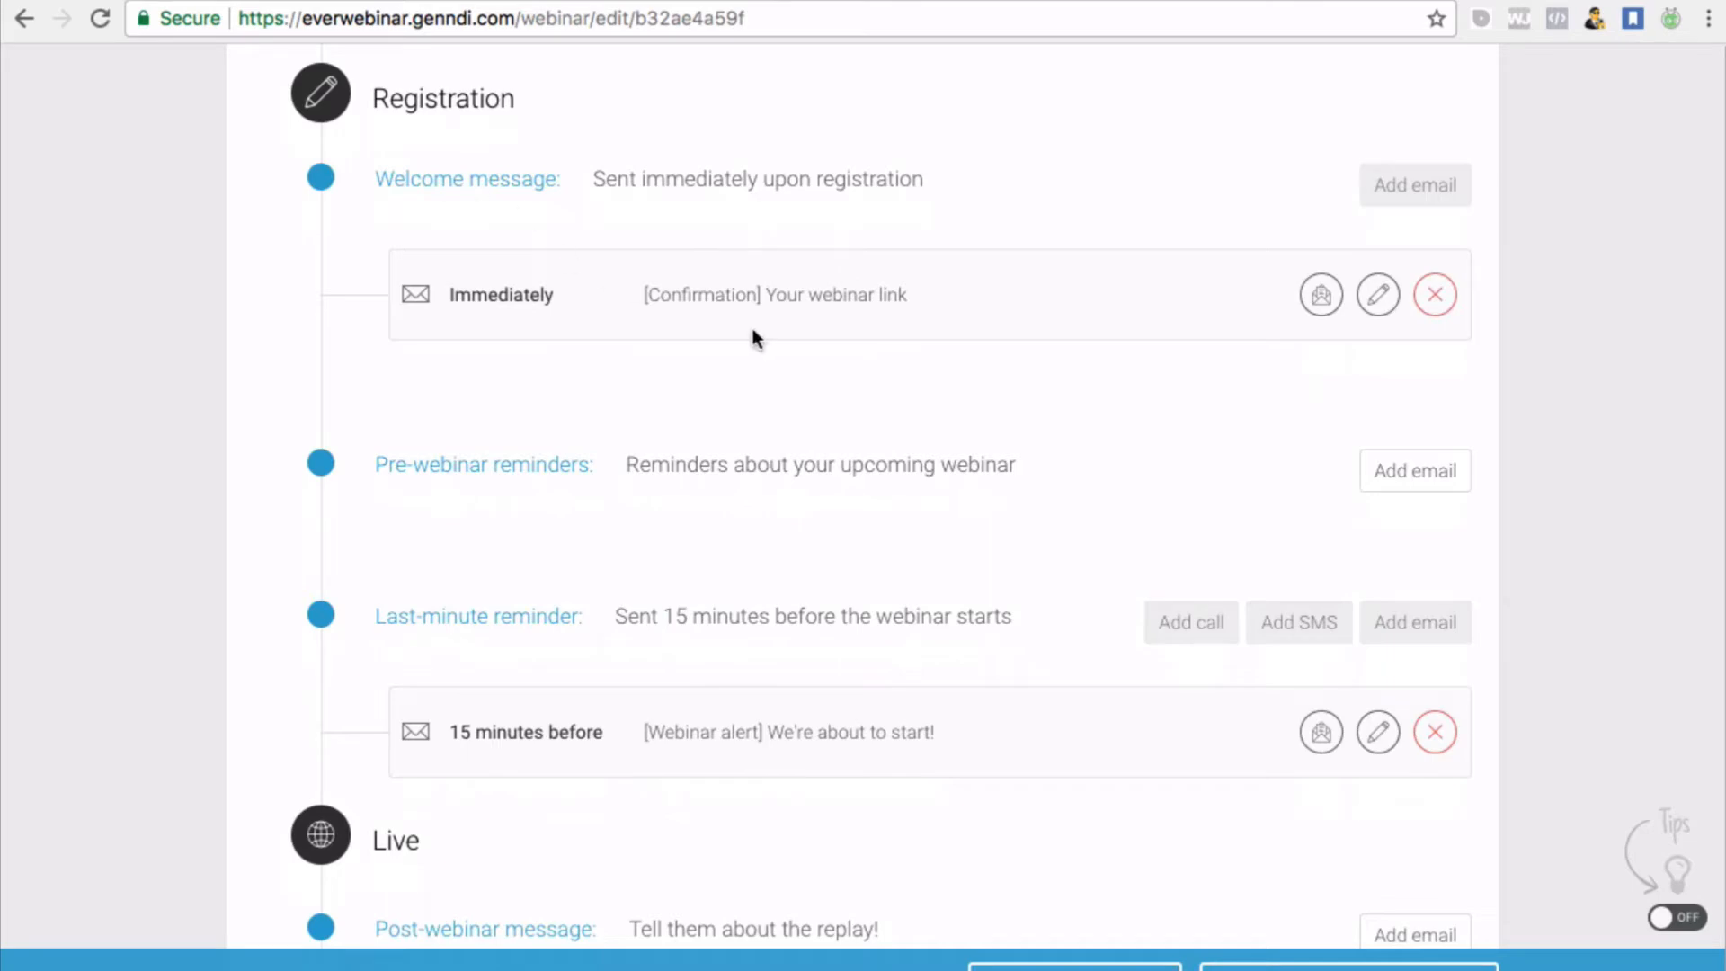
{"action": "left_click", "coordinate": [1378, 294]}
{"action": "scroll", "coordinate": [950, 367], "scroll_direction": "down", "scroll_amount": 4}
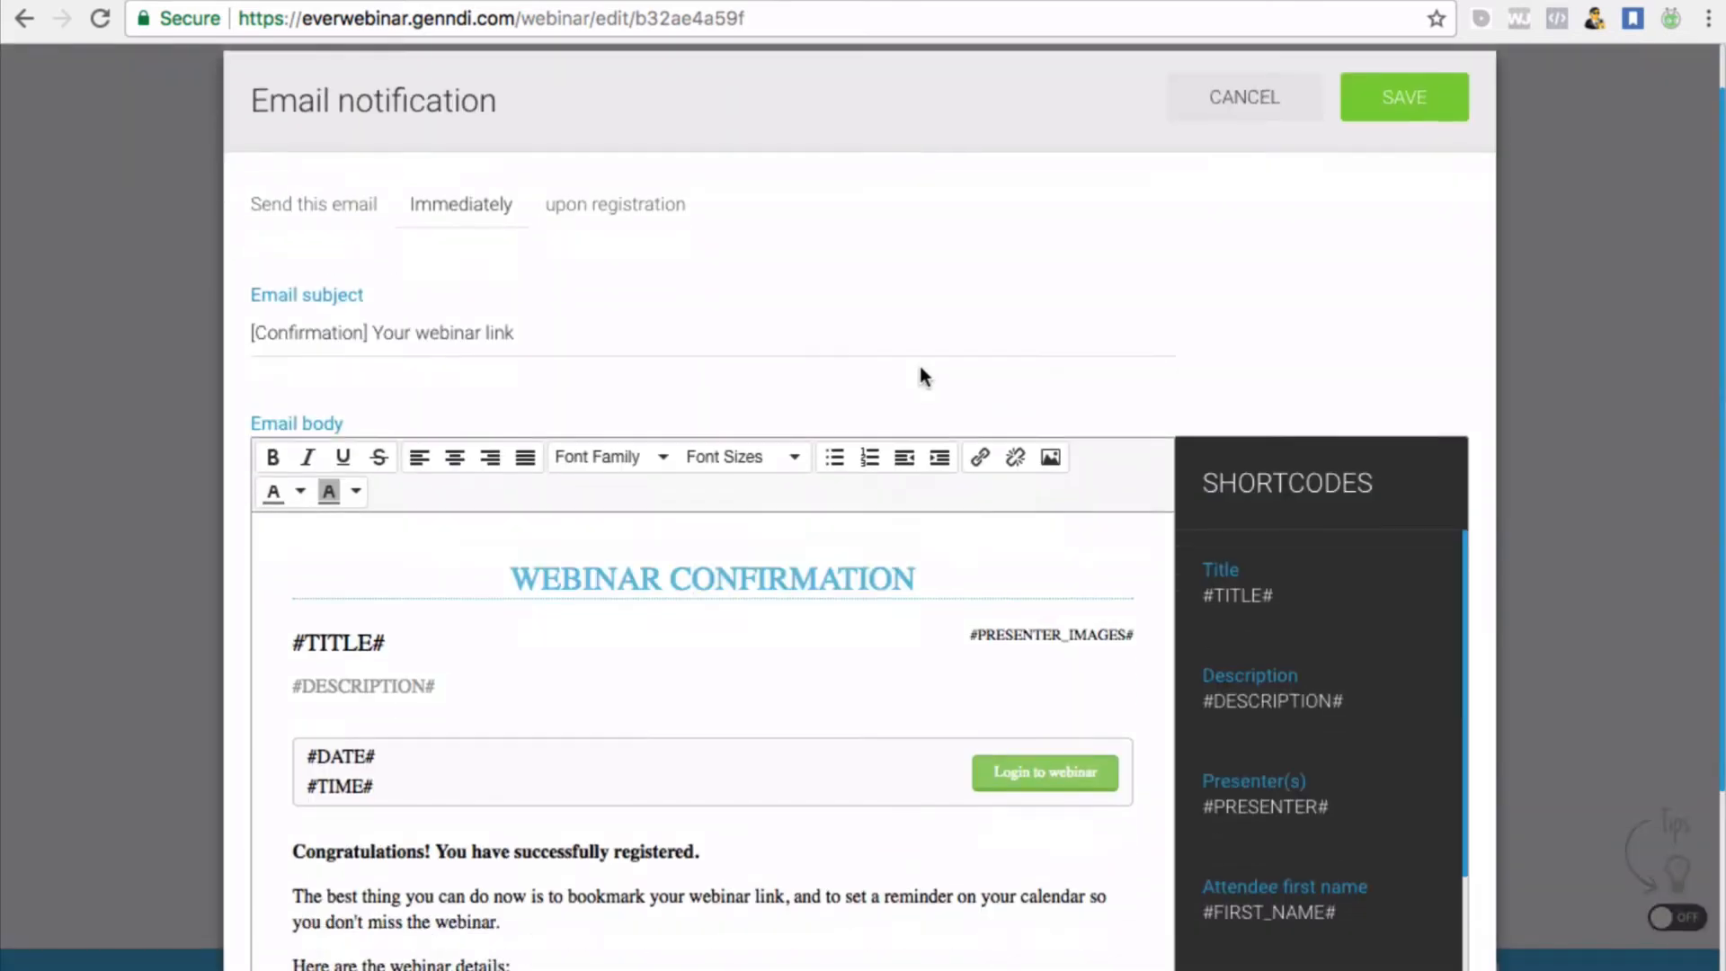
{"action": "scroll", "coordinate": [645, 639], "scroll_direction": "down", "scroll_amount": 5}
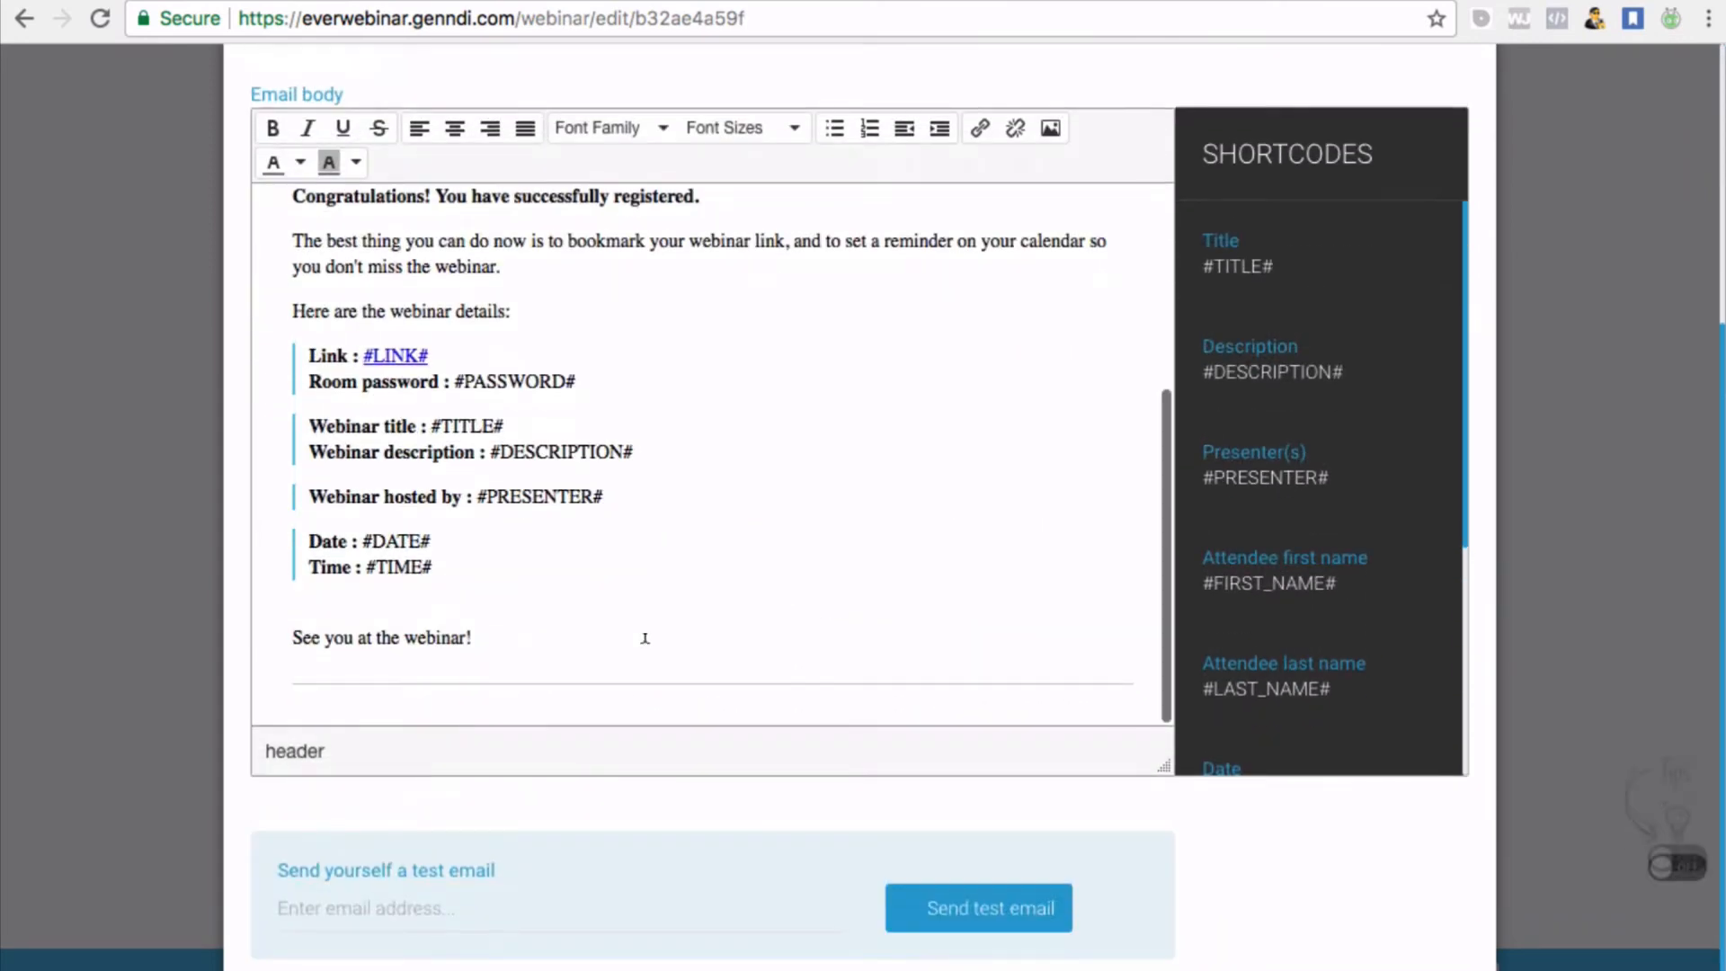
{"action": "scroll", "coordinate": [644, 638], "scroll_direction": "up", "scroll_amount": 6}
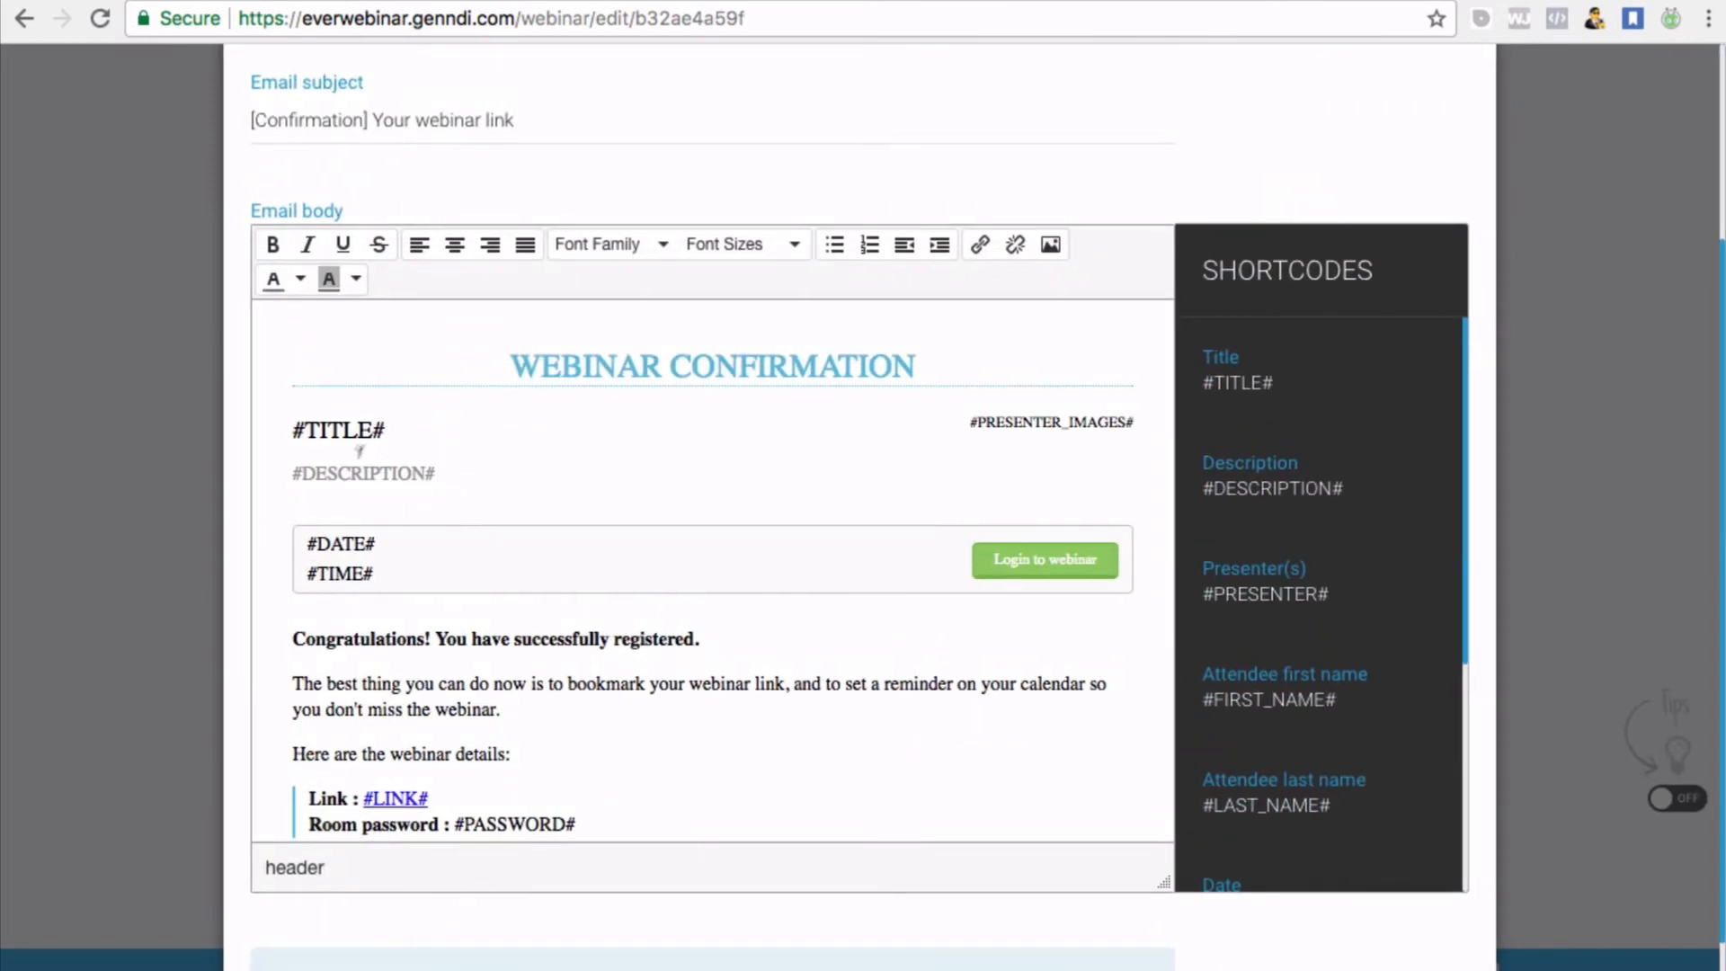
{"action": "scroll", "coordinate": [424, 586], "scroll_direction": "down", "scroll_amount": 1}
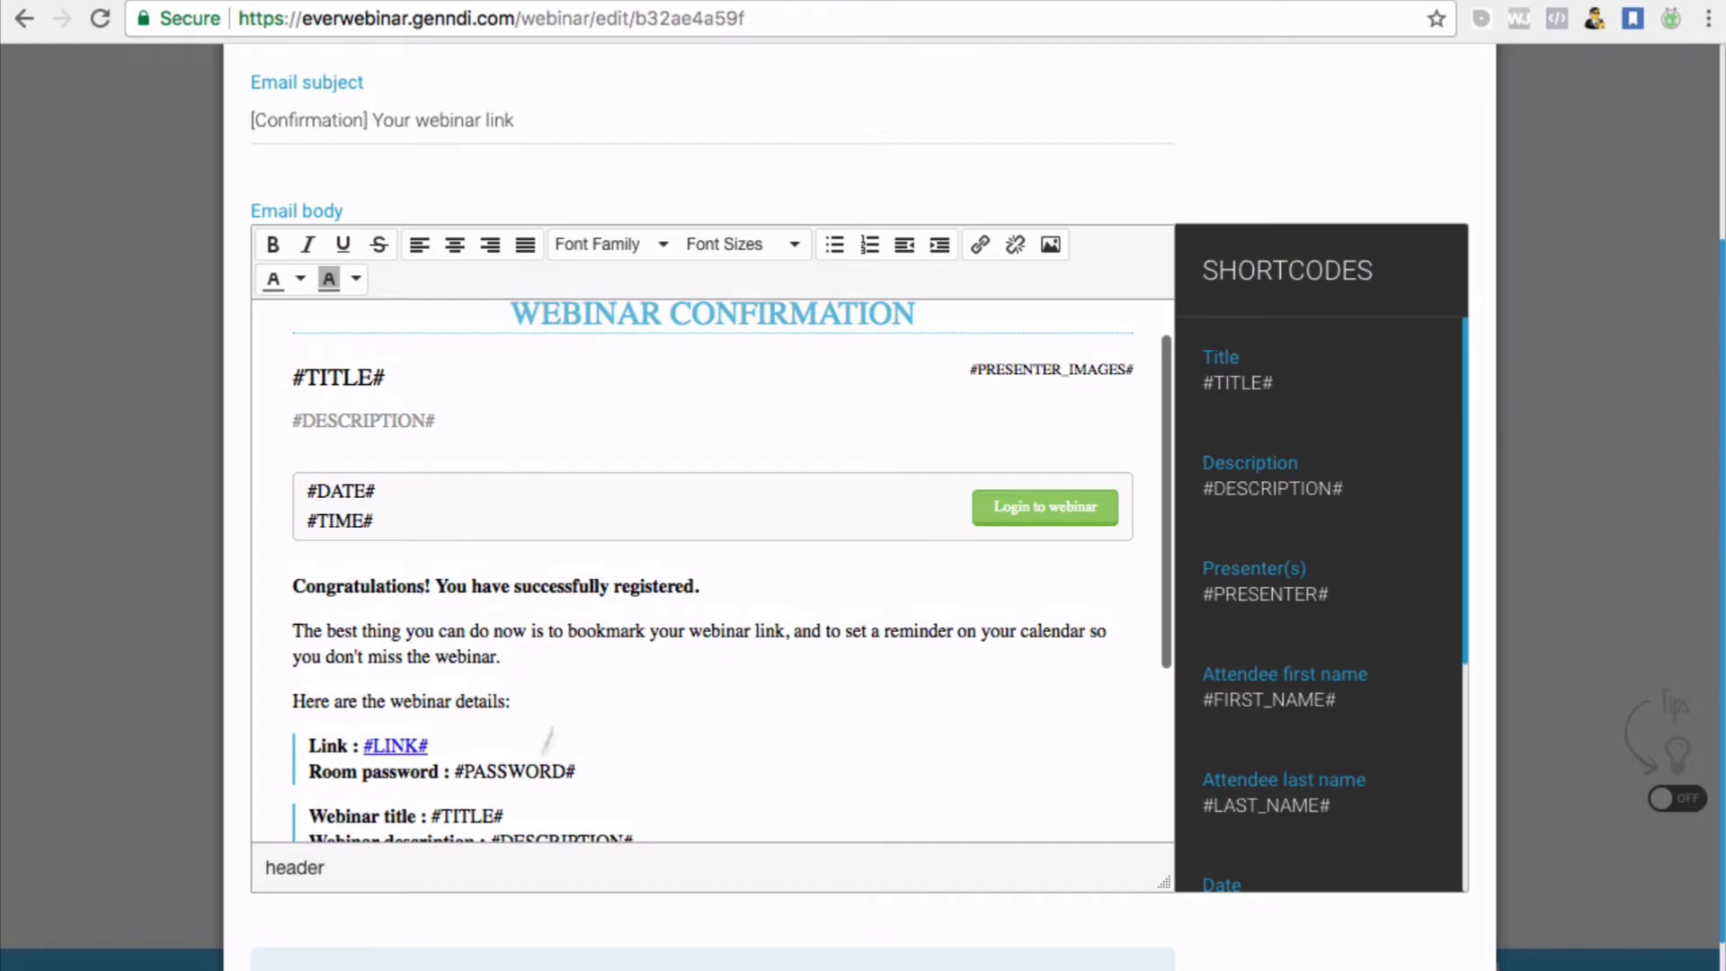
{"action": "scroll", "coordinate": [401, 551], "scroll_direction": "down", "scroll_amount": 3}
{"action": "scroll", "coordinate": [402, 552], "scroll_direction": "up", "scroll_amount": 2}
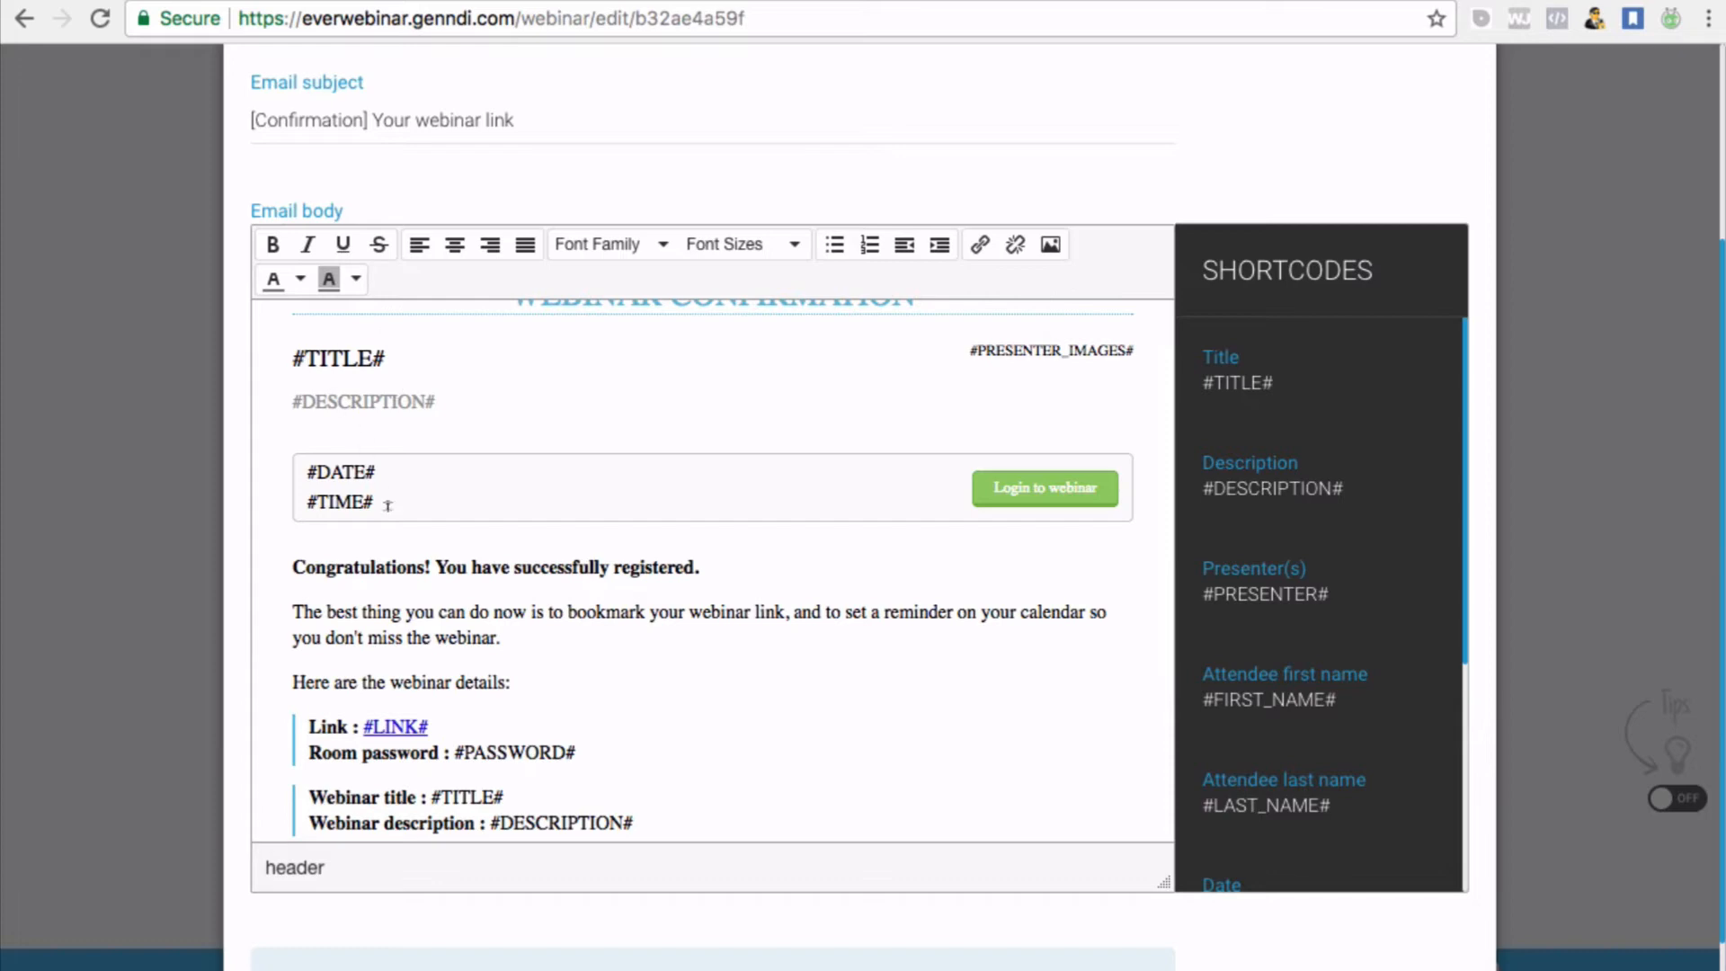
{"action": "scroll", "coordinate": [446, 573], "scroll_direction": "down", "scroll_amount": 1}
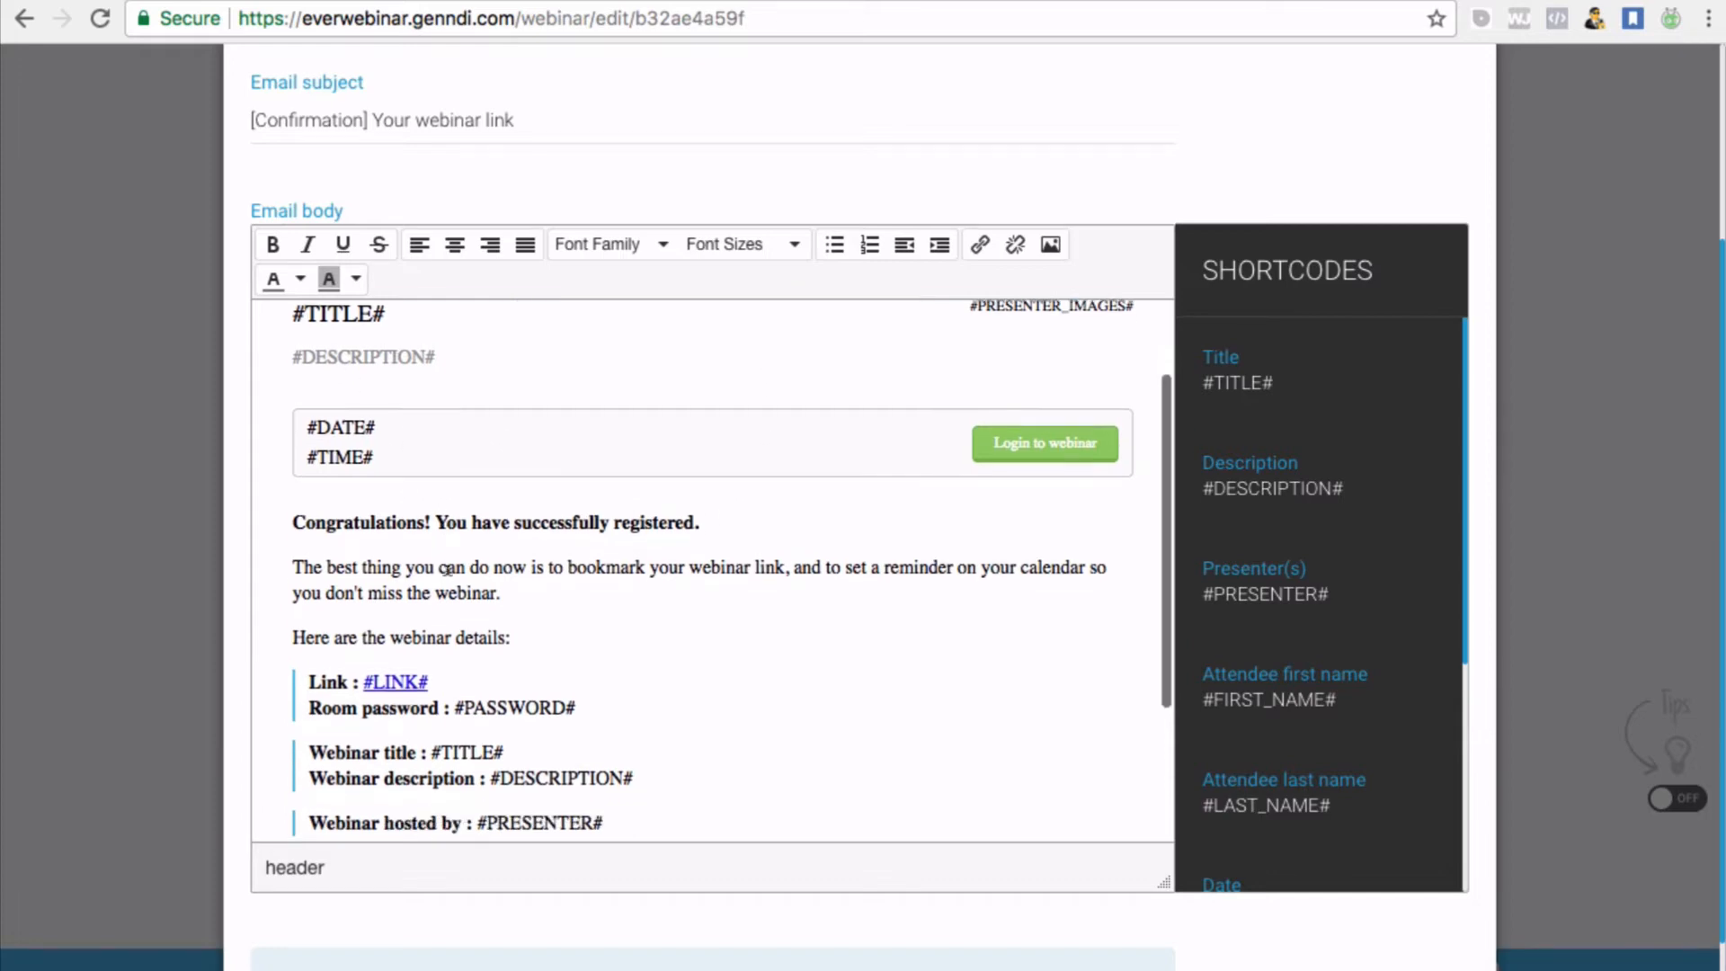
{"action": "scroll", "coordinate": [447, 572], "scroll_direction": "down", "scroll_amount": 4}
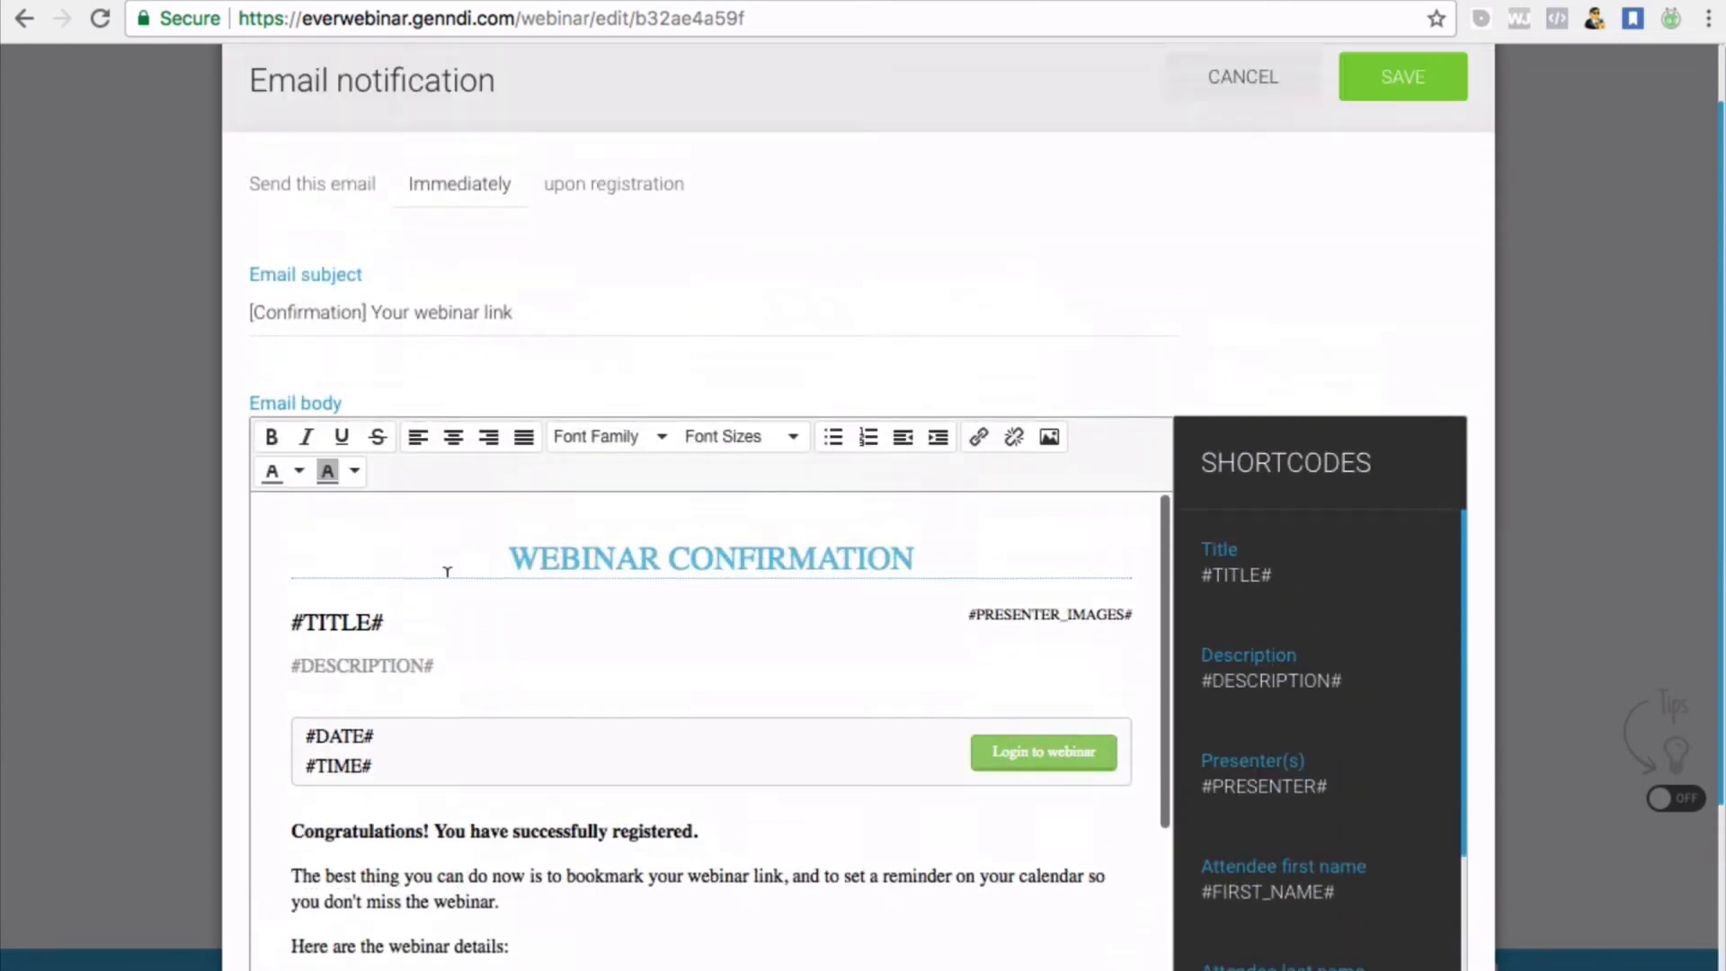
{"action": "scroll", "coordinate": [447, 572], "scroll_direction": "up", "scroll_amount": 1}
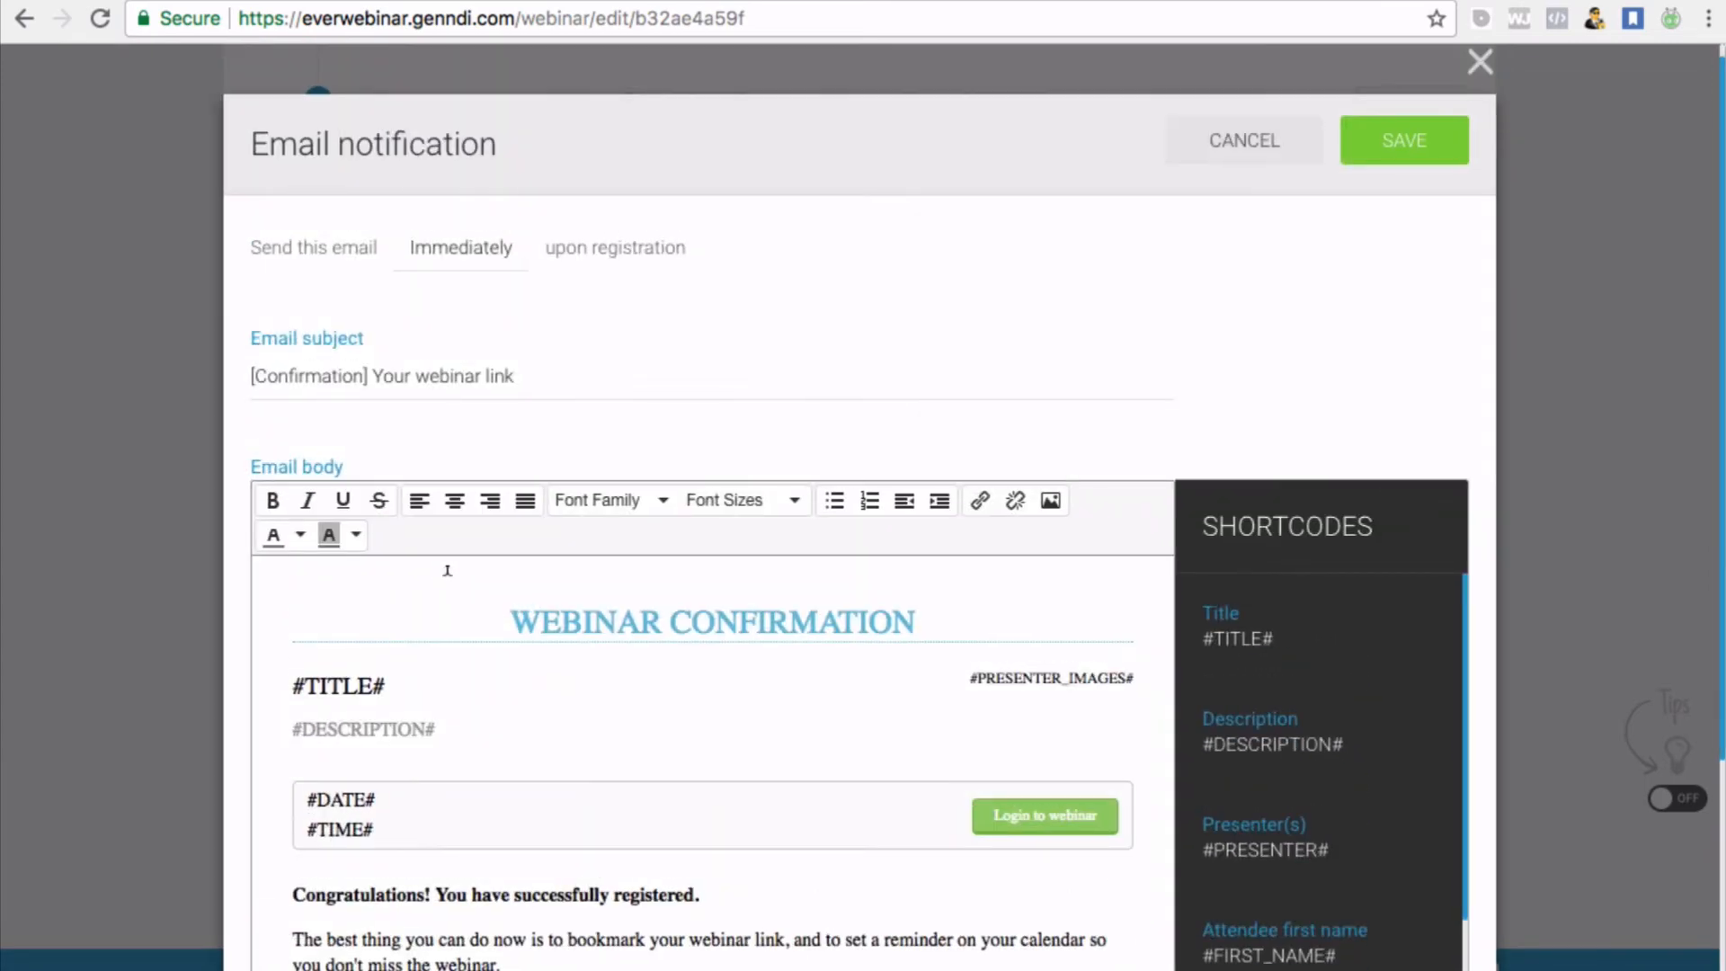
{"action": "scroll", "coordinate": [434, 697], "scroll_direction": "down", "scroll_amount": 2}
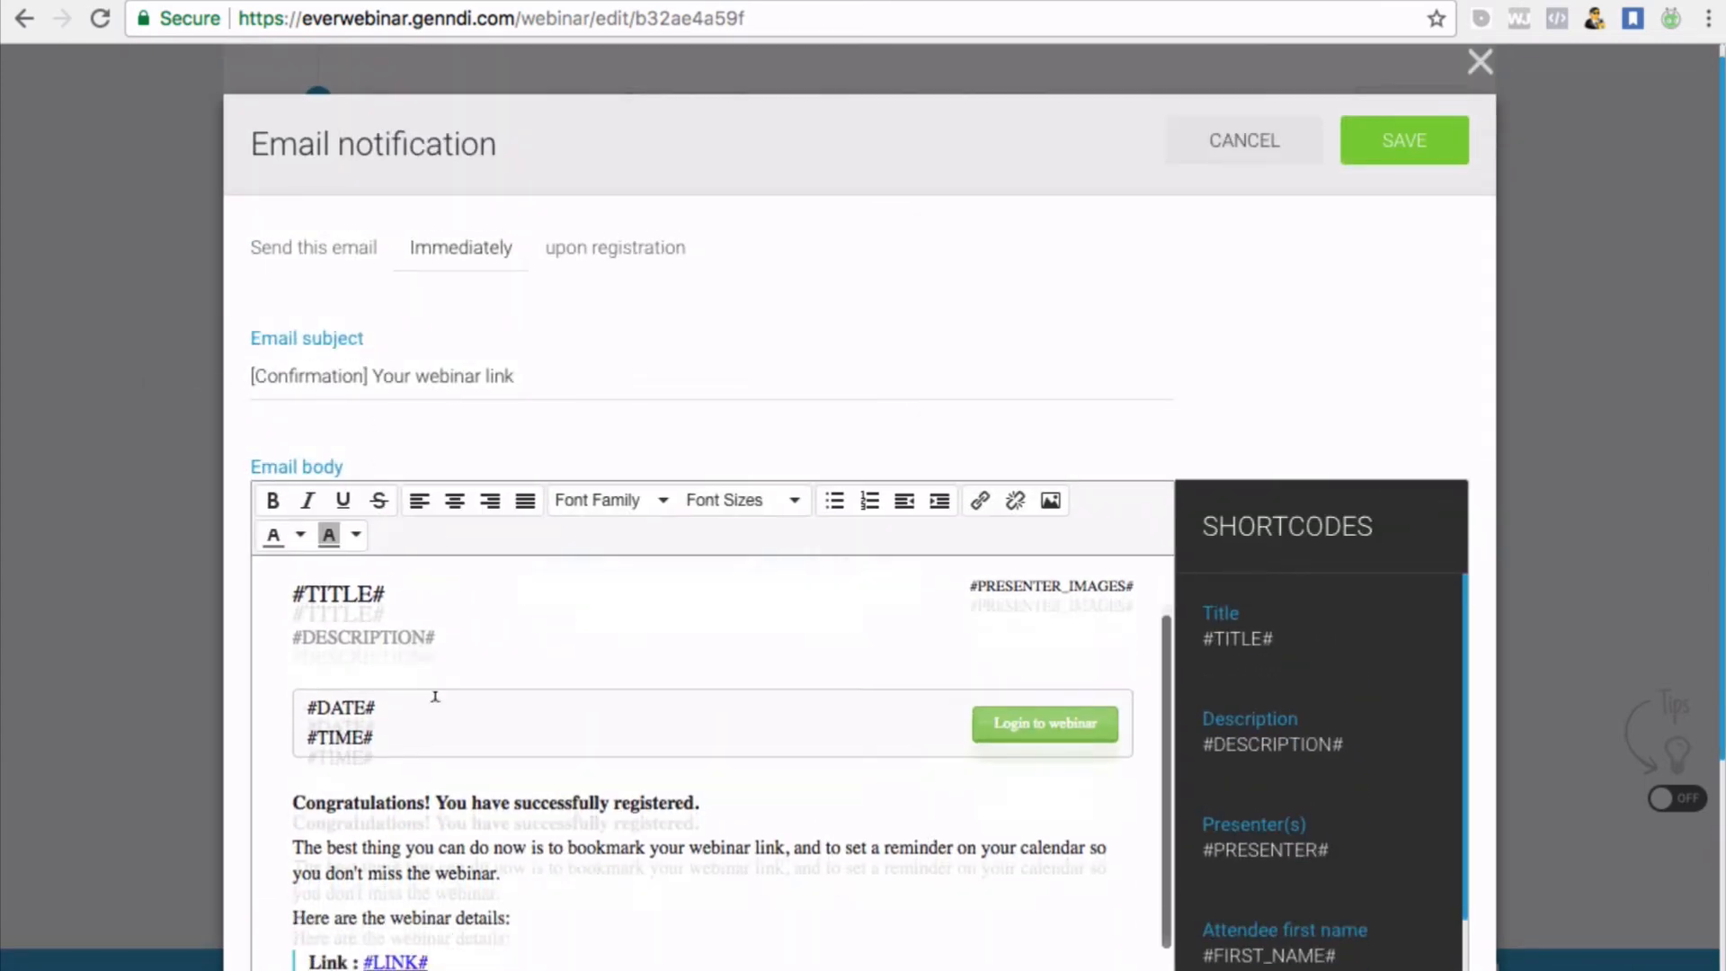
{"action": "scroll", "coordinate": [435, 697], "scroll_direction": "up", "scroll_amount": 3}
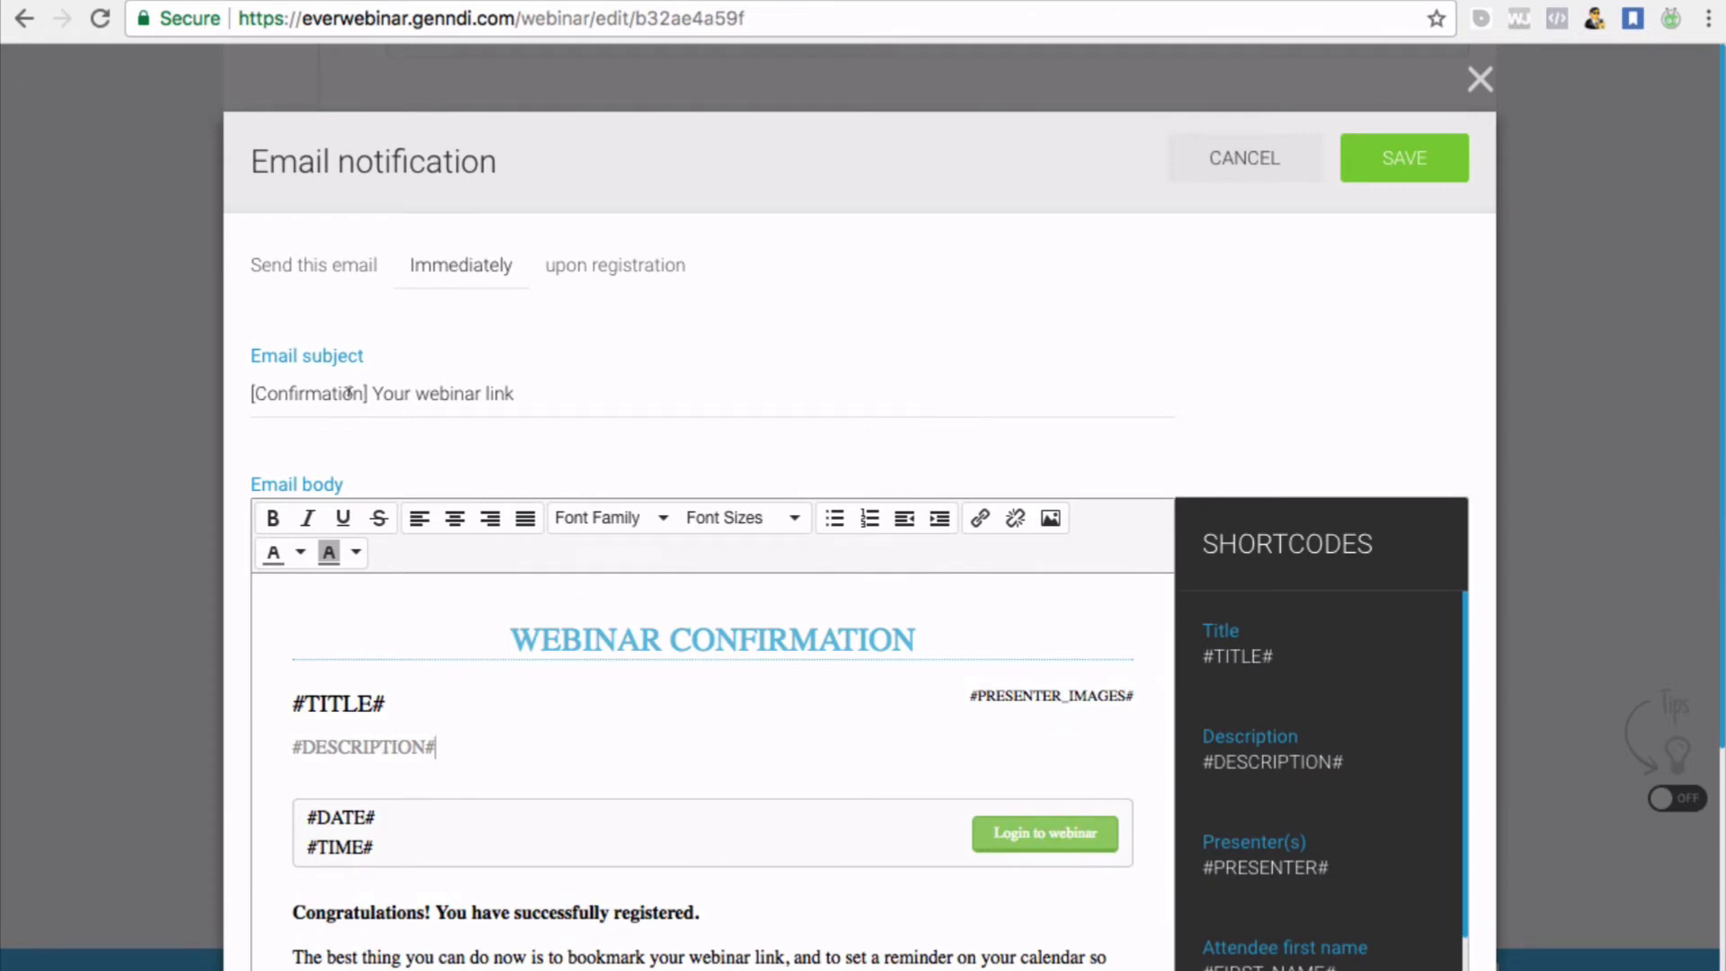
{"action": "left_click", "coordinate": [1480, 79]}
{"action": "scroll", "coordinate": [1262, 446], "scroll_direction": "up", "scroll_amount": 3}
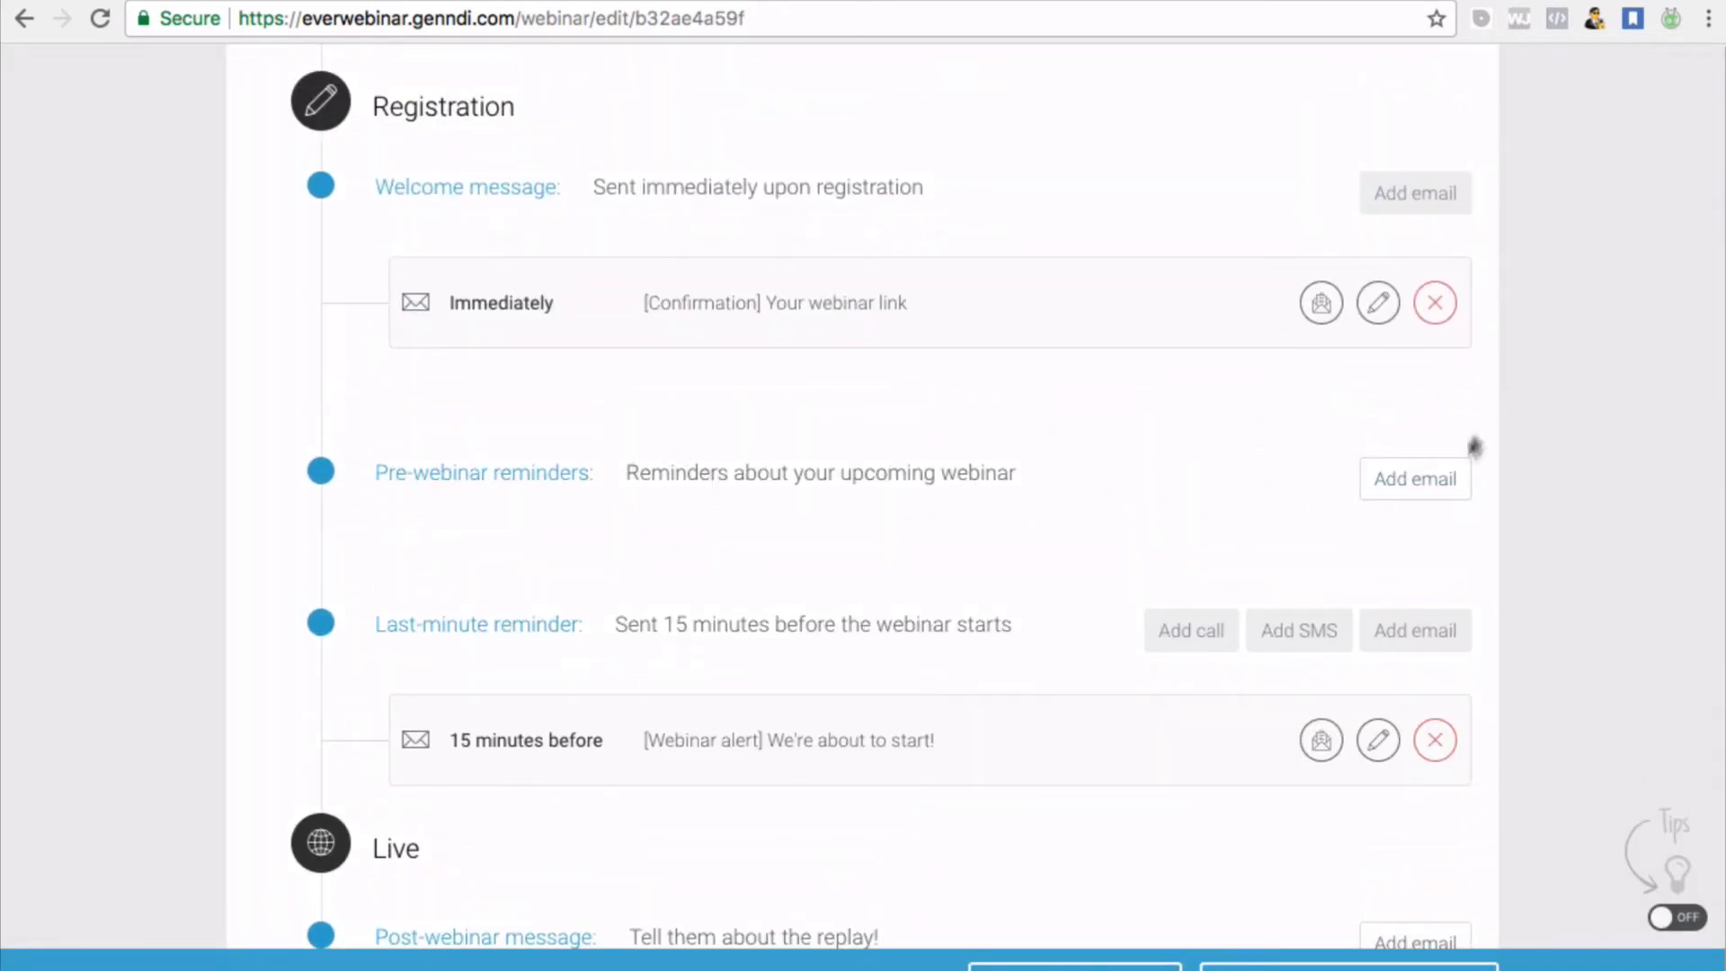
Add a '[Reminder] Your upcoming webinar' pre-webinar email and edit its 24 hours-before field
{"action": "left_click", "coordinate": [1429, 476]}
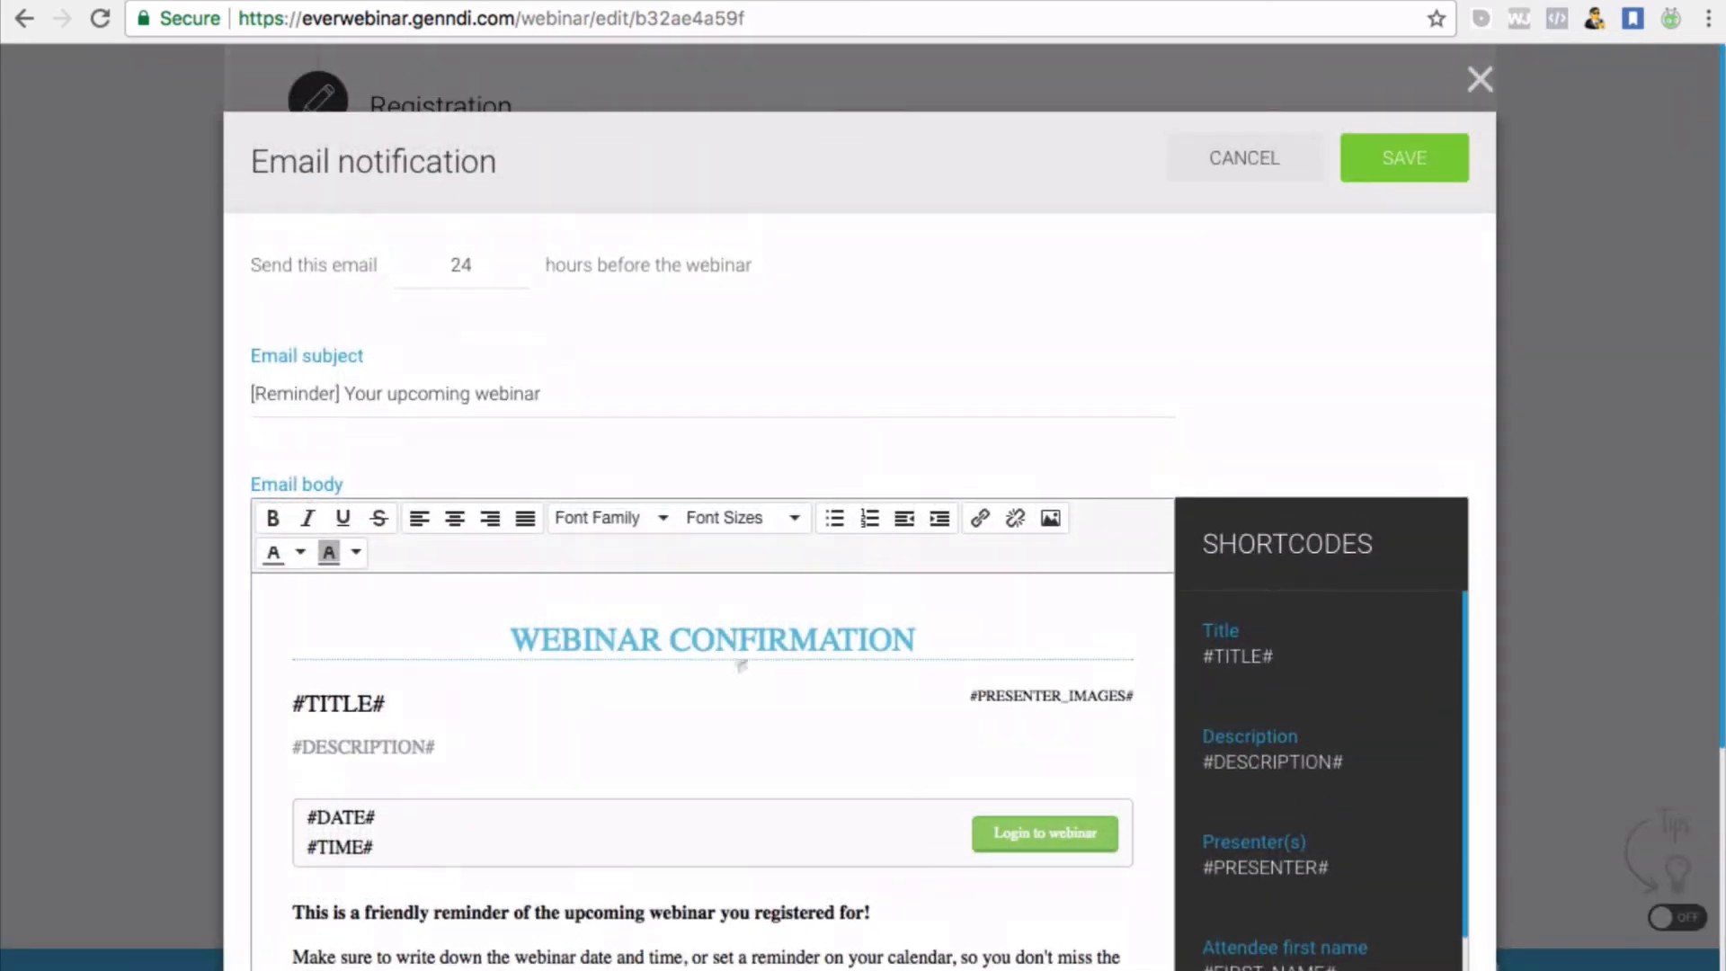
{"action": "scroll", "coordinate": [738, 666], "scroll_direction": "down", "scroll_amount": 1}
{"action": "scroll", "coordinate": [738, 666], "scroll_direction": "down", "scroll_amount": 5}
{"action": "scroll", "coordinate": [733, 670], "scroll_direction": "up", "scroll_amount": 4}
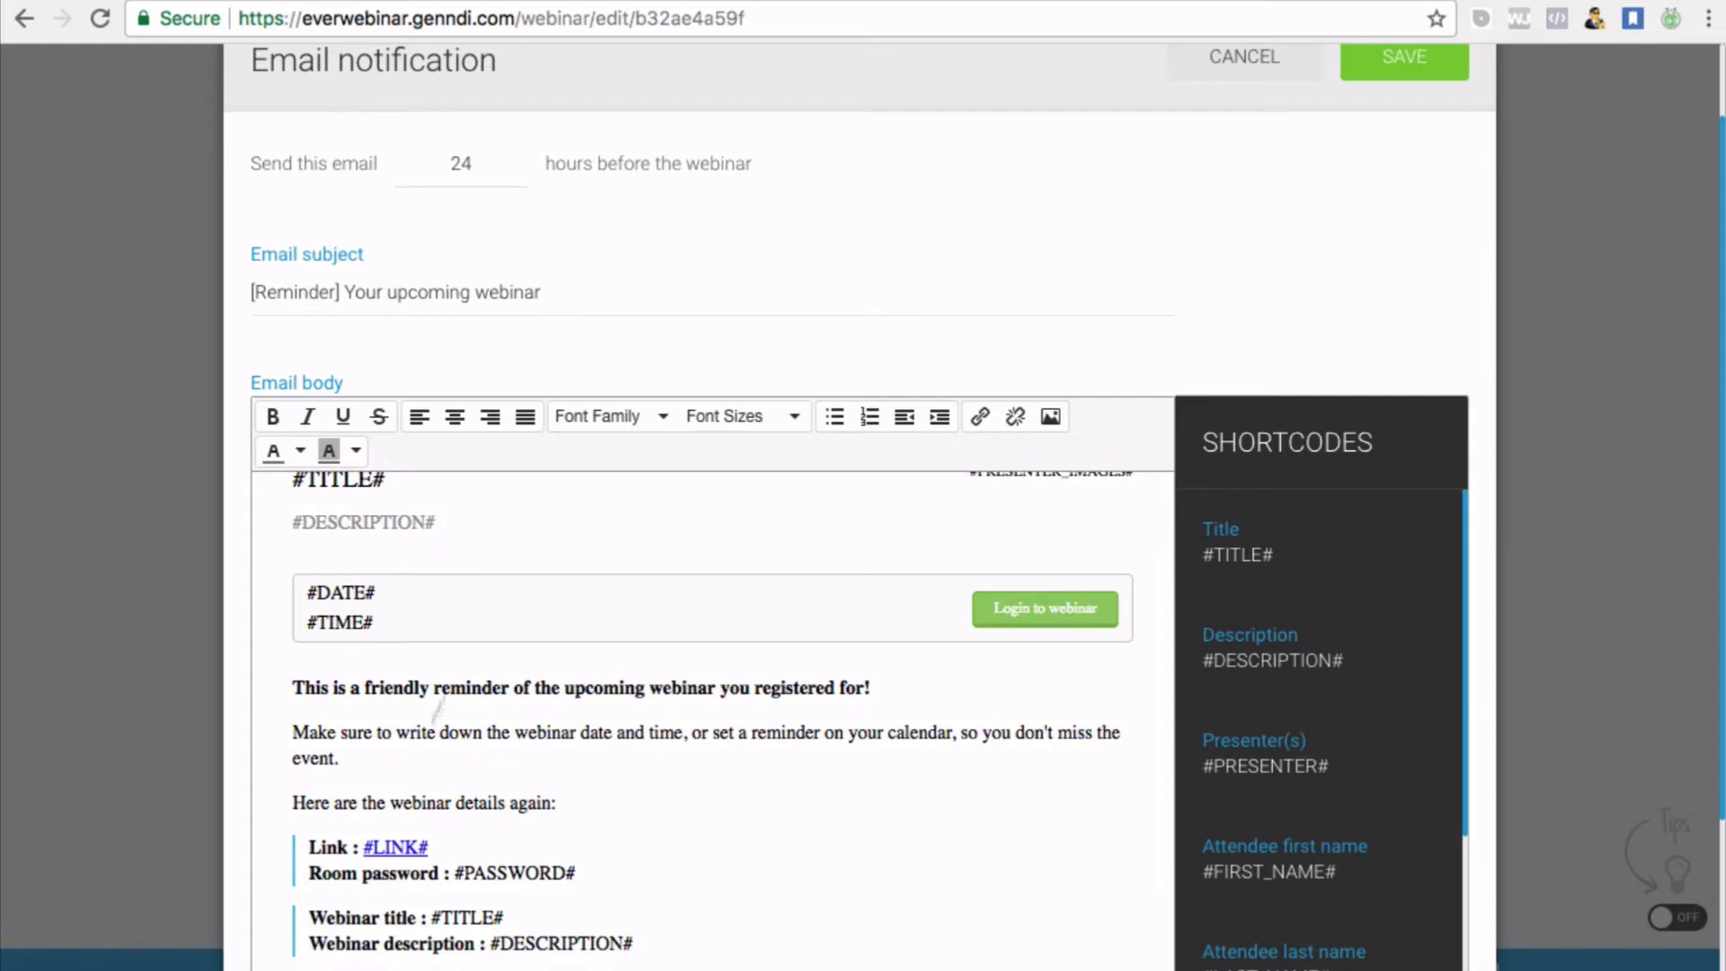
{"action": "scroll", "coordinate": [569, 338], "scroll_direction": "up", "scroll_amount": 2}
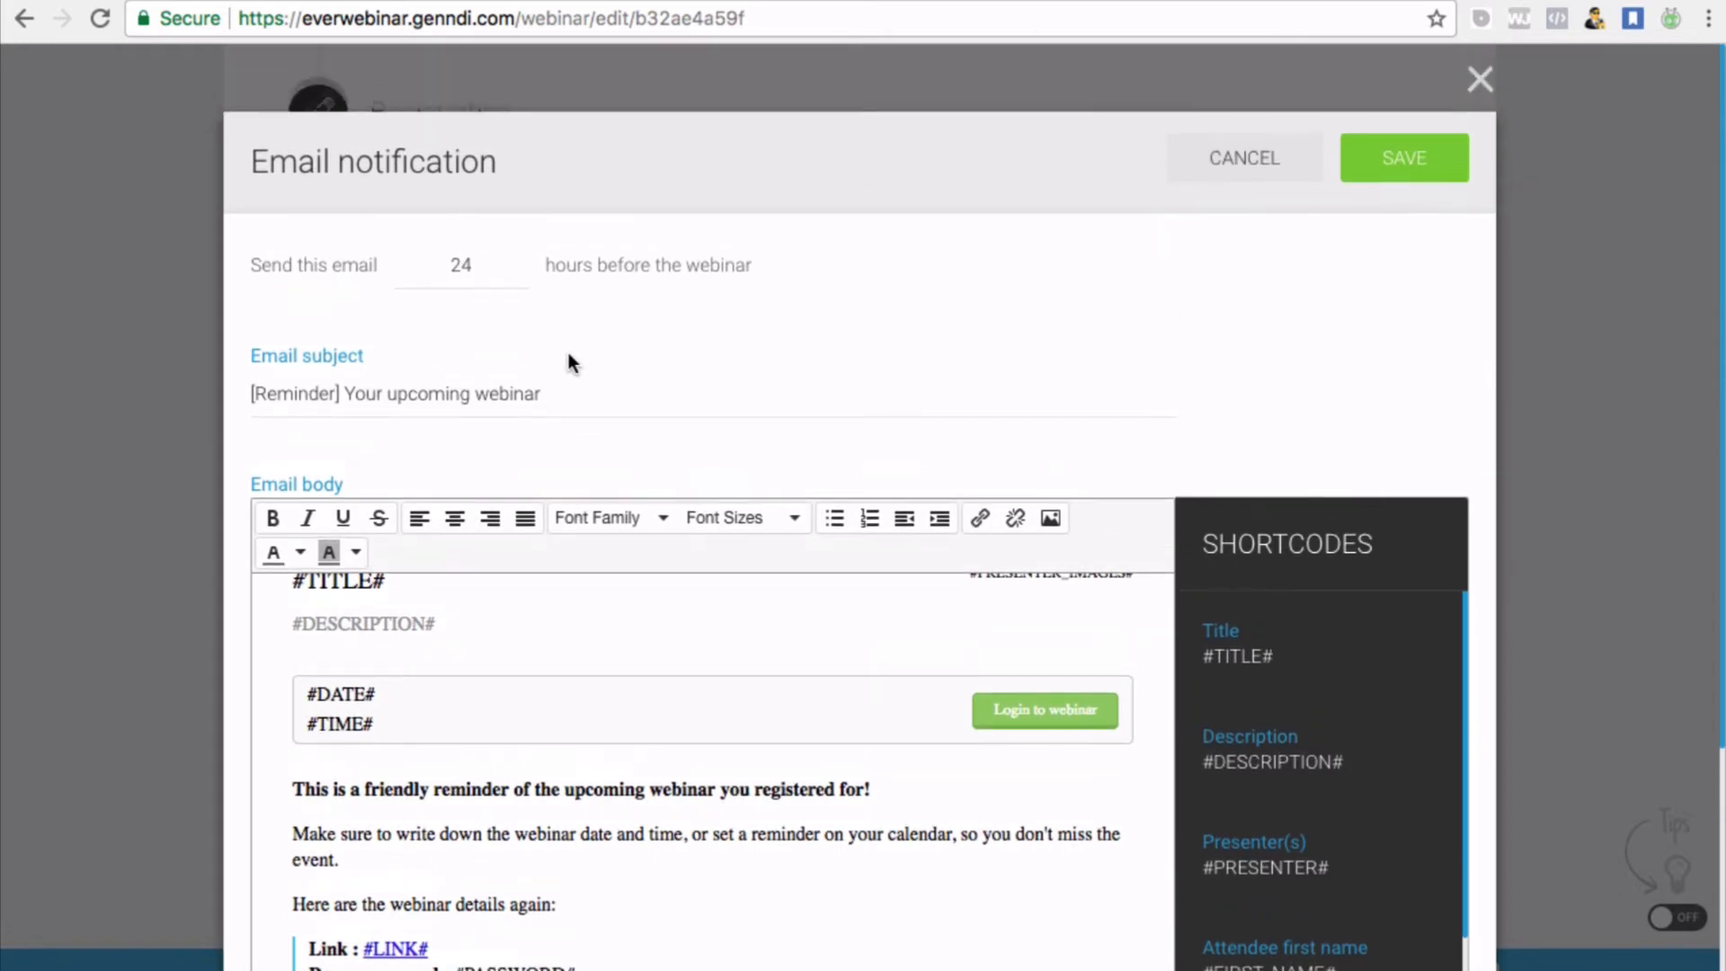
{"action": "left_click", "coordinate": [473, 261]}
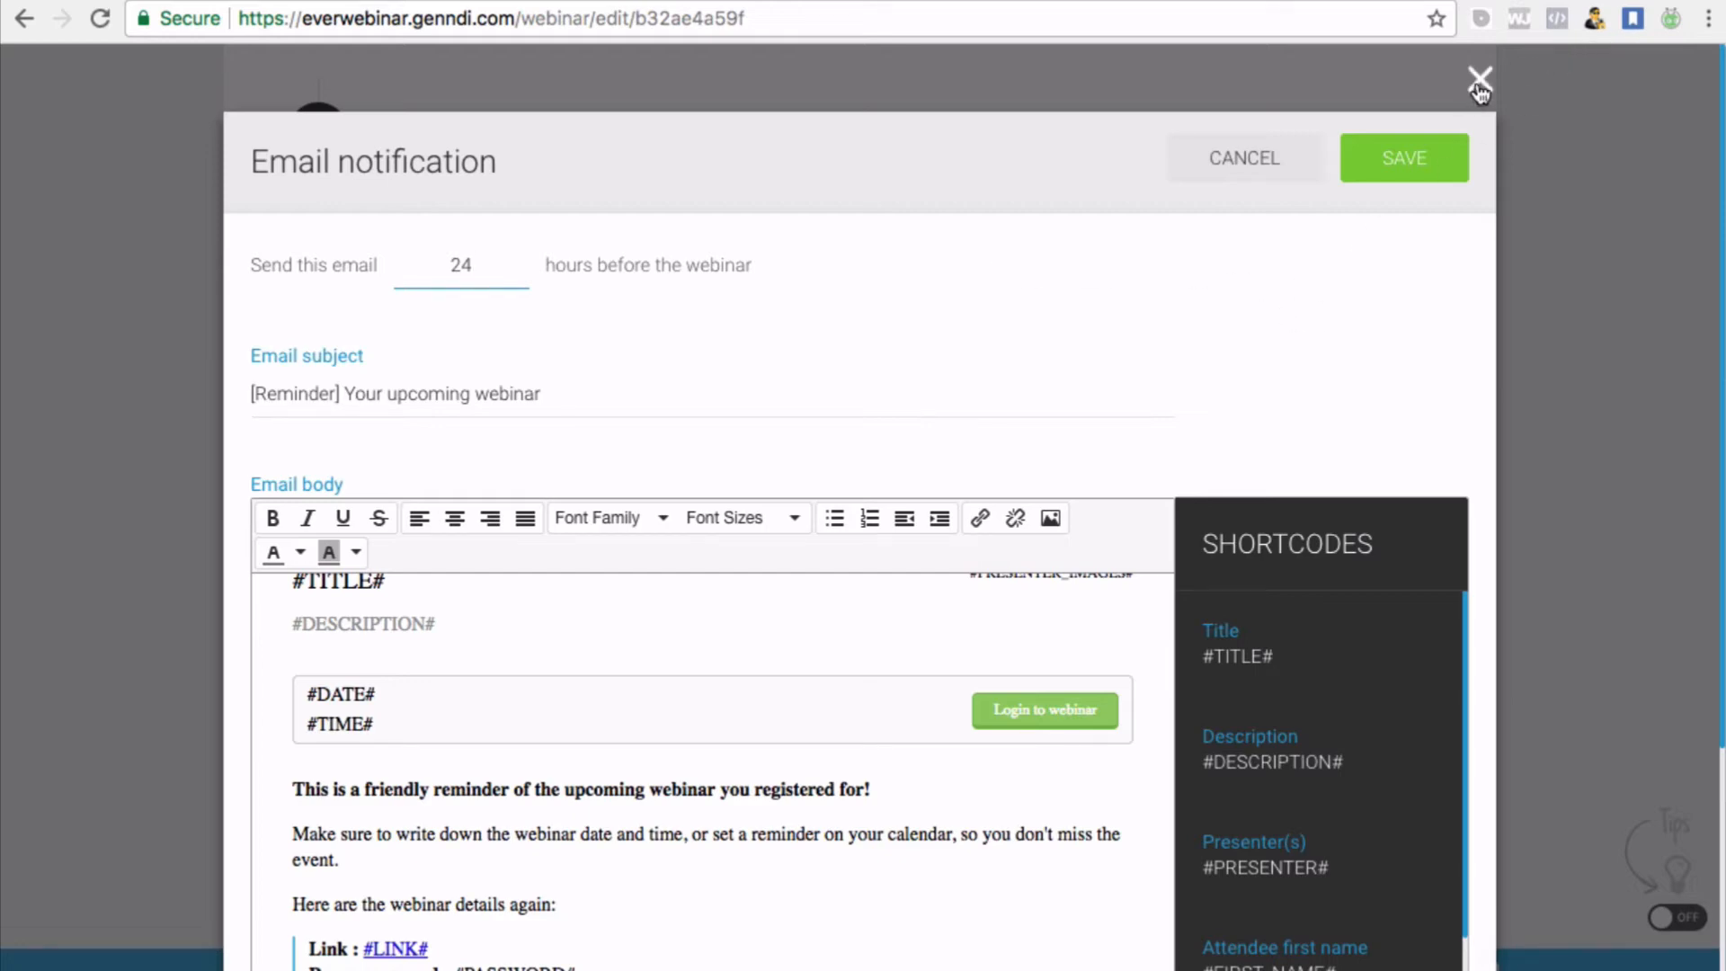
Save the '[Reminder] Your upcoming webinar' email that goes out 24 hours before the webinar
{"action": "left_click", "coordinate": [1390, 162]}
{"action": "scroll", "coordinate": [878, 501], "scroll_direction": "down", "scroll_amount": 4}
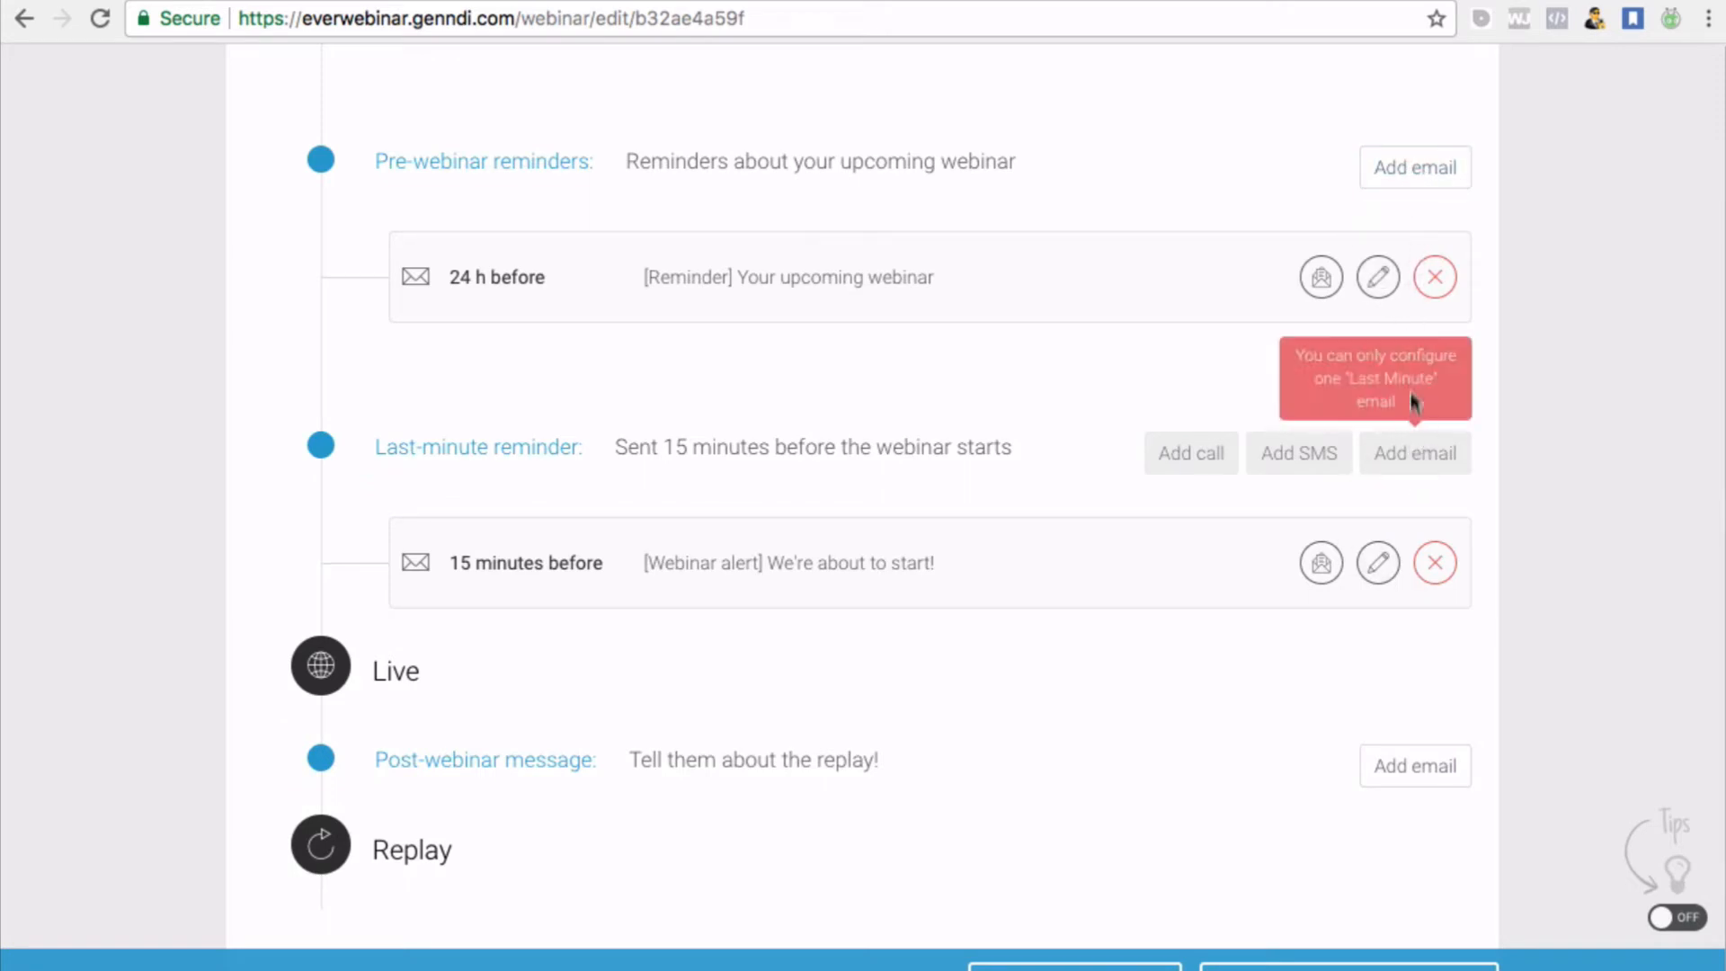
Add a second '[Reminder] Your upcoming webinar' email sent 2 hours before the webinar
{"action": "left_click", "coordinate": [1414, 168]}
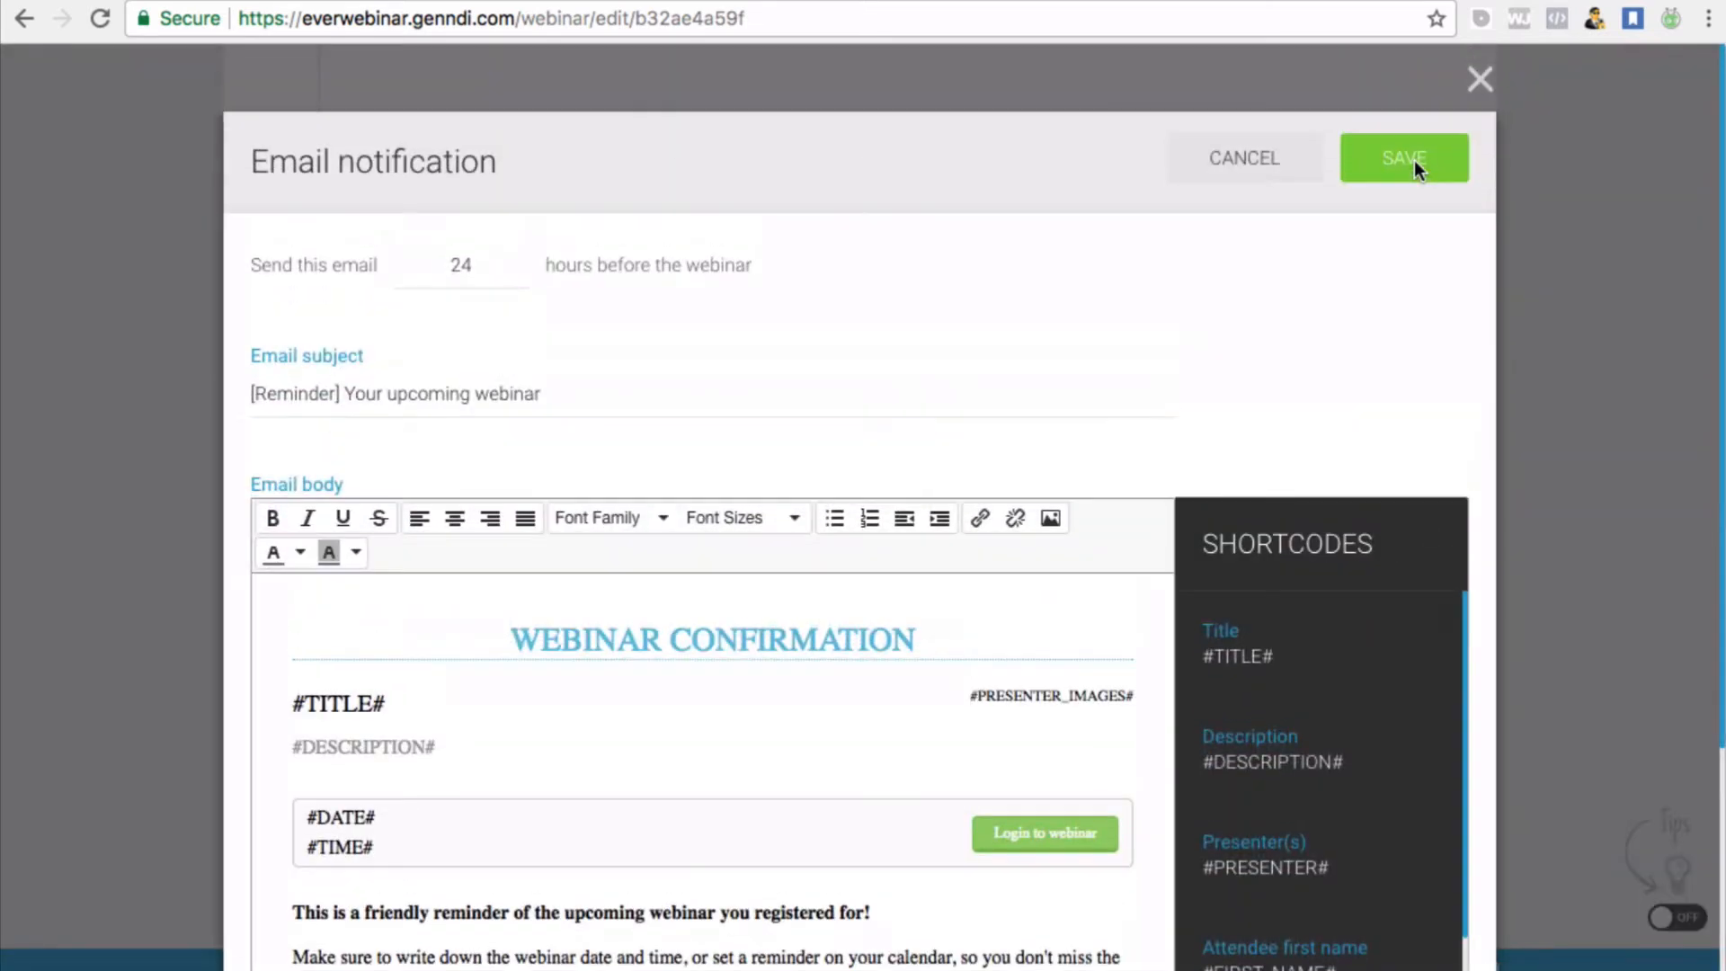
{"action": "left_click", "coordinate": [477, 263]}
{"action": "key", "text": "super+a"}
{"action": "key", "text": "BackSpace"}
{"action": "type", "text": "2"}
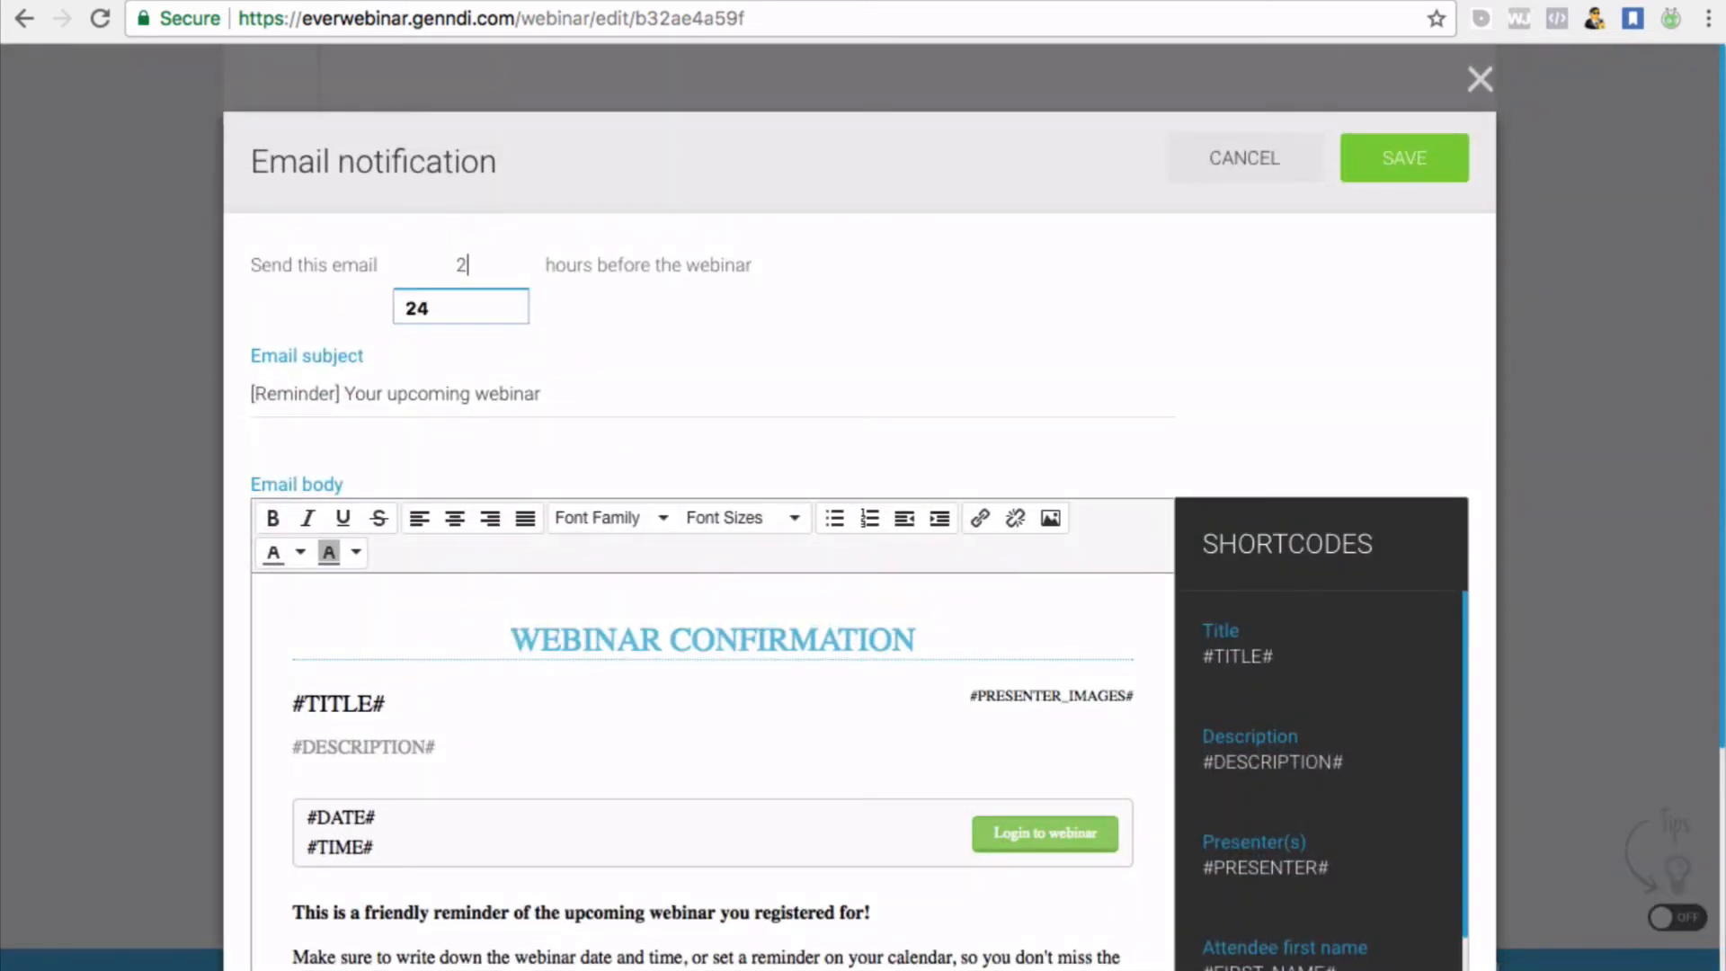
{"action": "left_click", "coordinate": [1448, 153]}
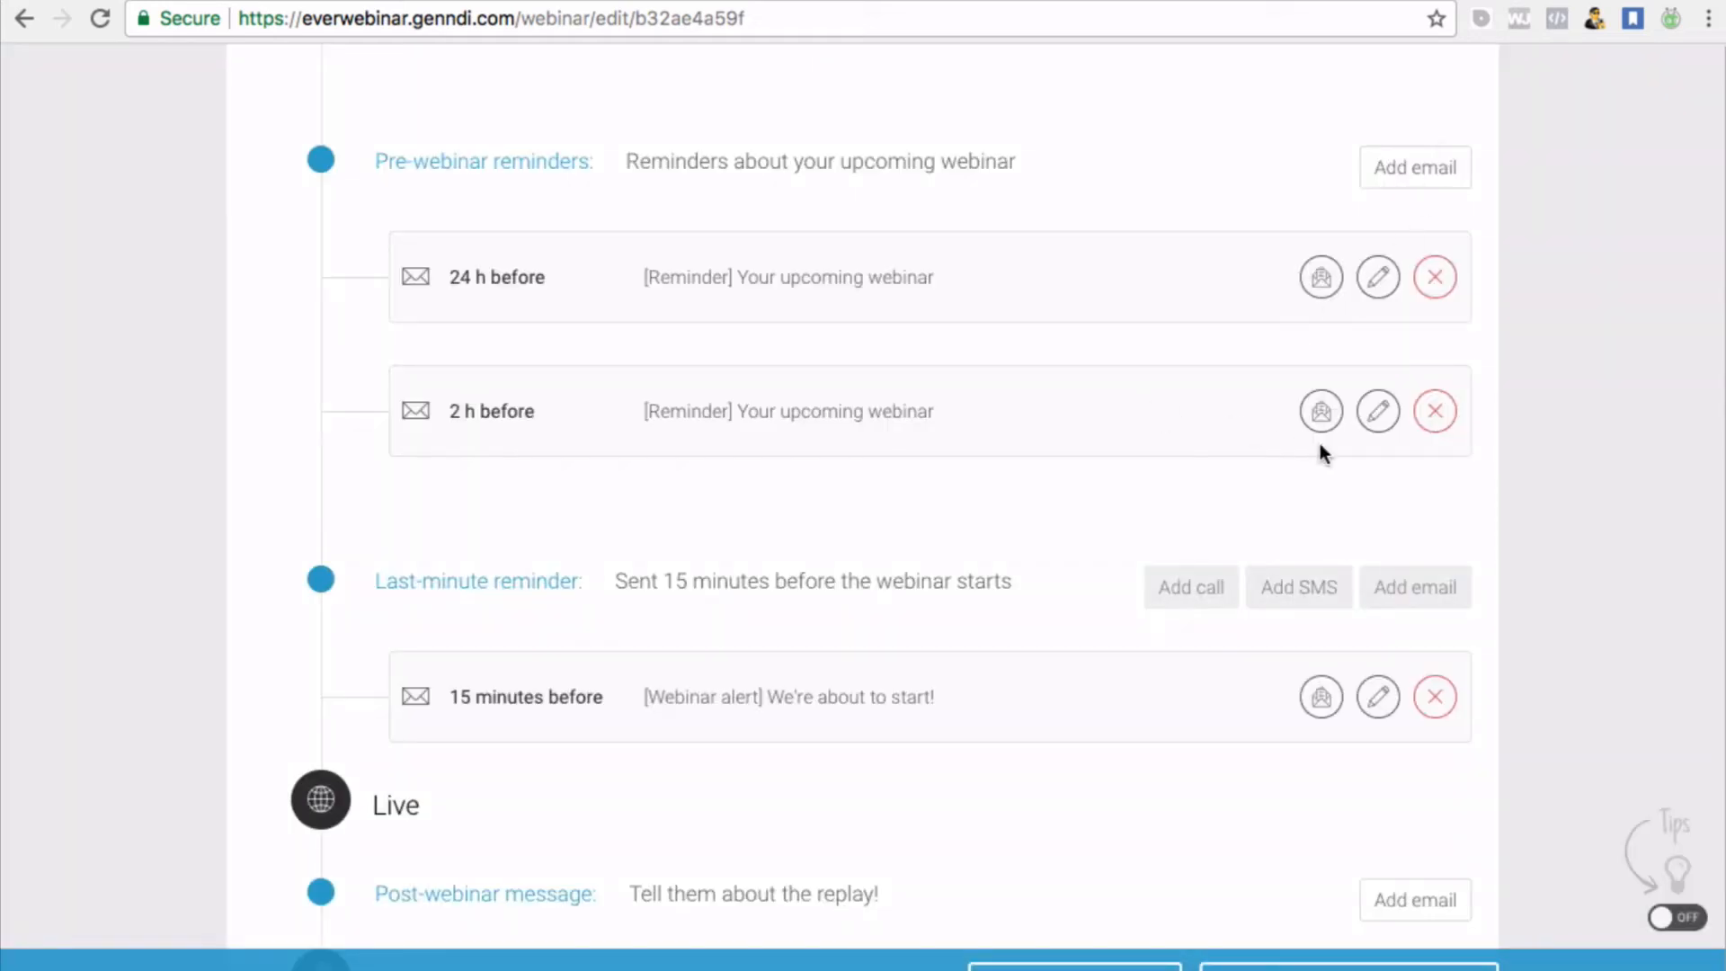
{"action": "scroll", "coordinate": [882, 729], "scroll_direction": "down", "scroll_amount": 5}
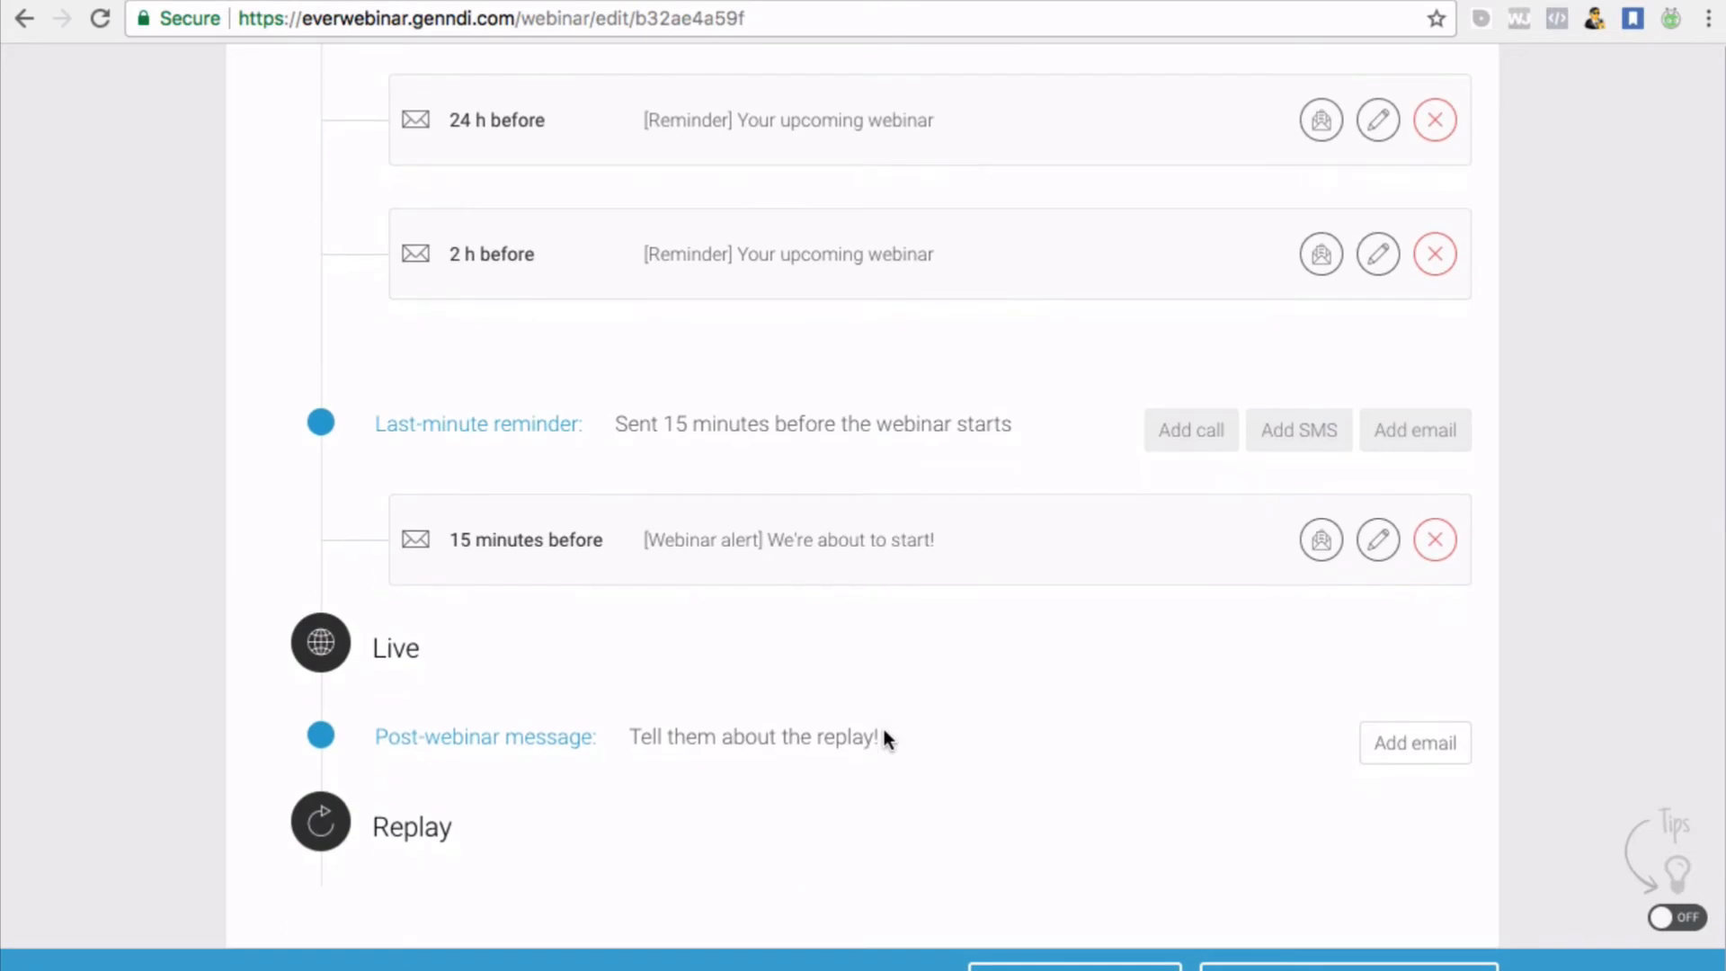
{"action": "scroll", "coordinate": [882, 730], "scroll_direction": "up", "scroll_amount": 5}
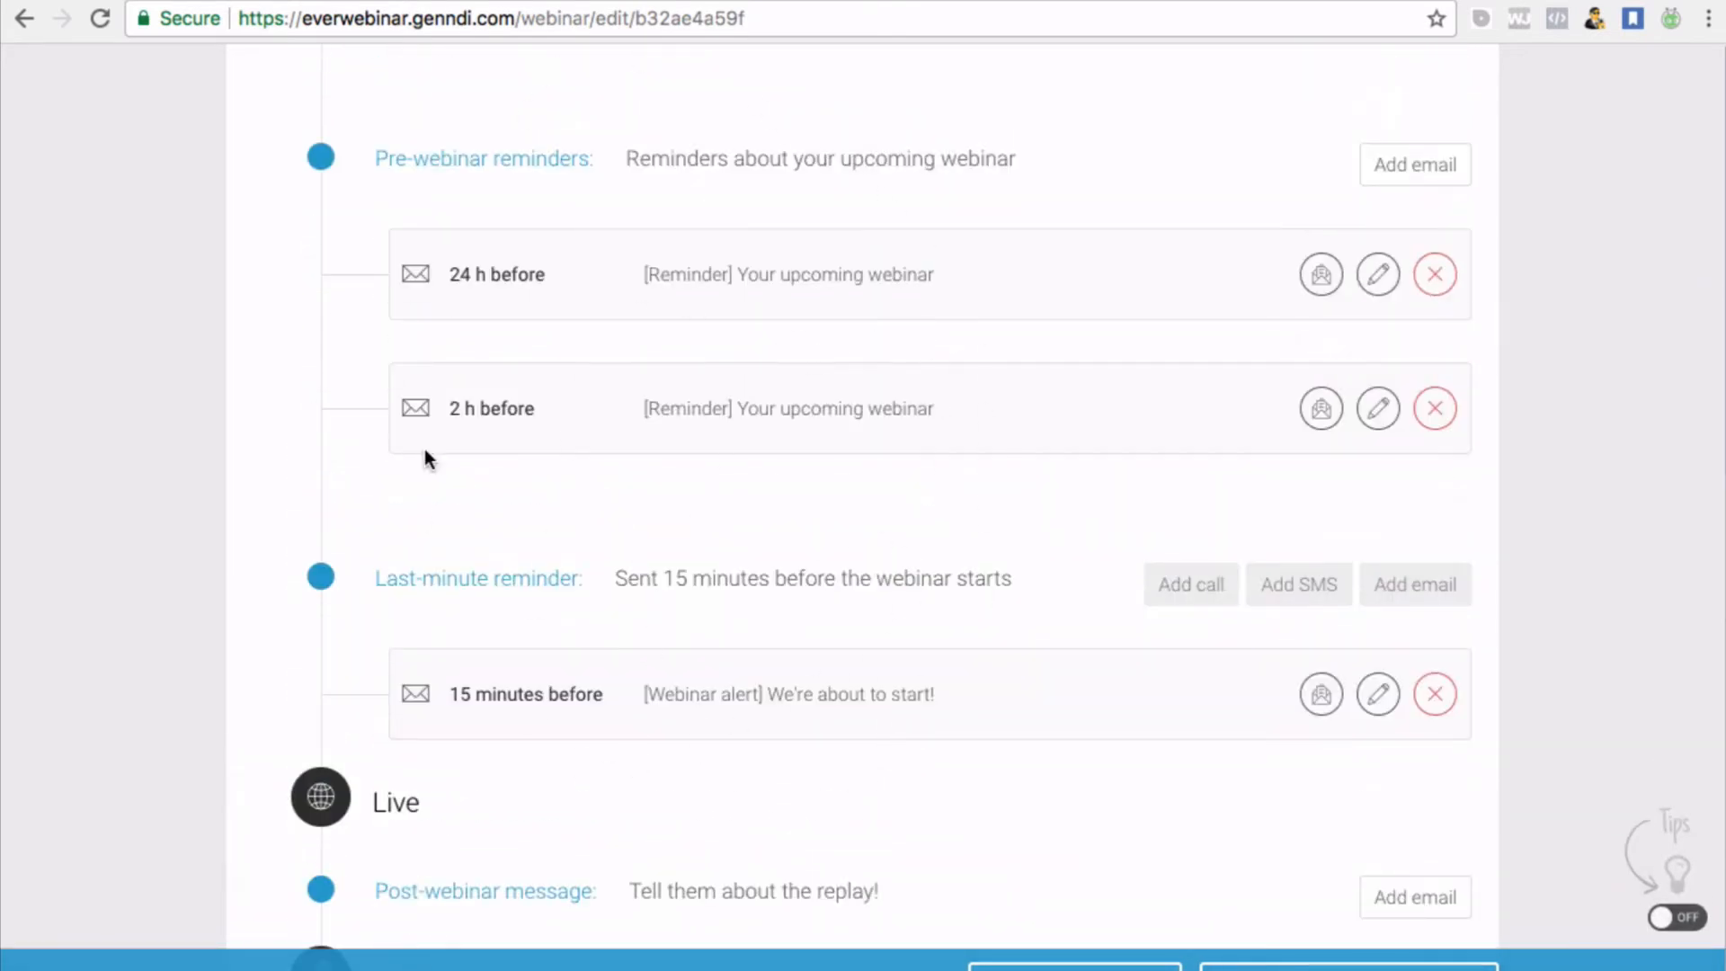
{"action": "scroll", "coordinate": [424, 449], "scroll_direction": "down", "scroll_amount": 1}
{"action": "scroll", "coordinate": [424, 449], "scroll_direction": "up", "scroll_amount": 1}
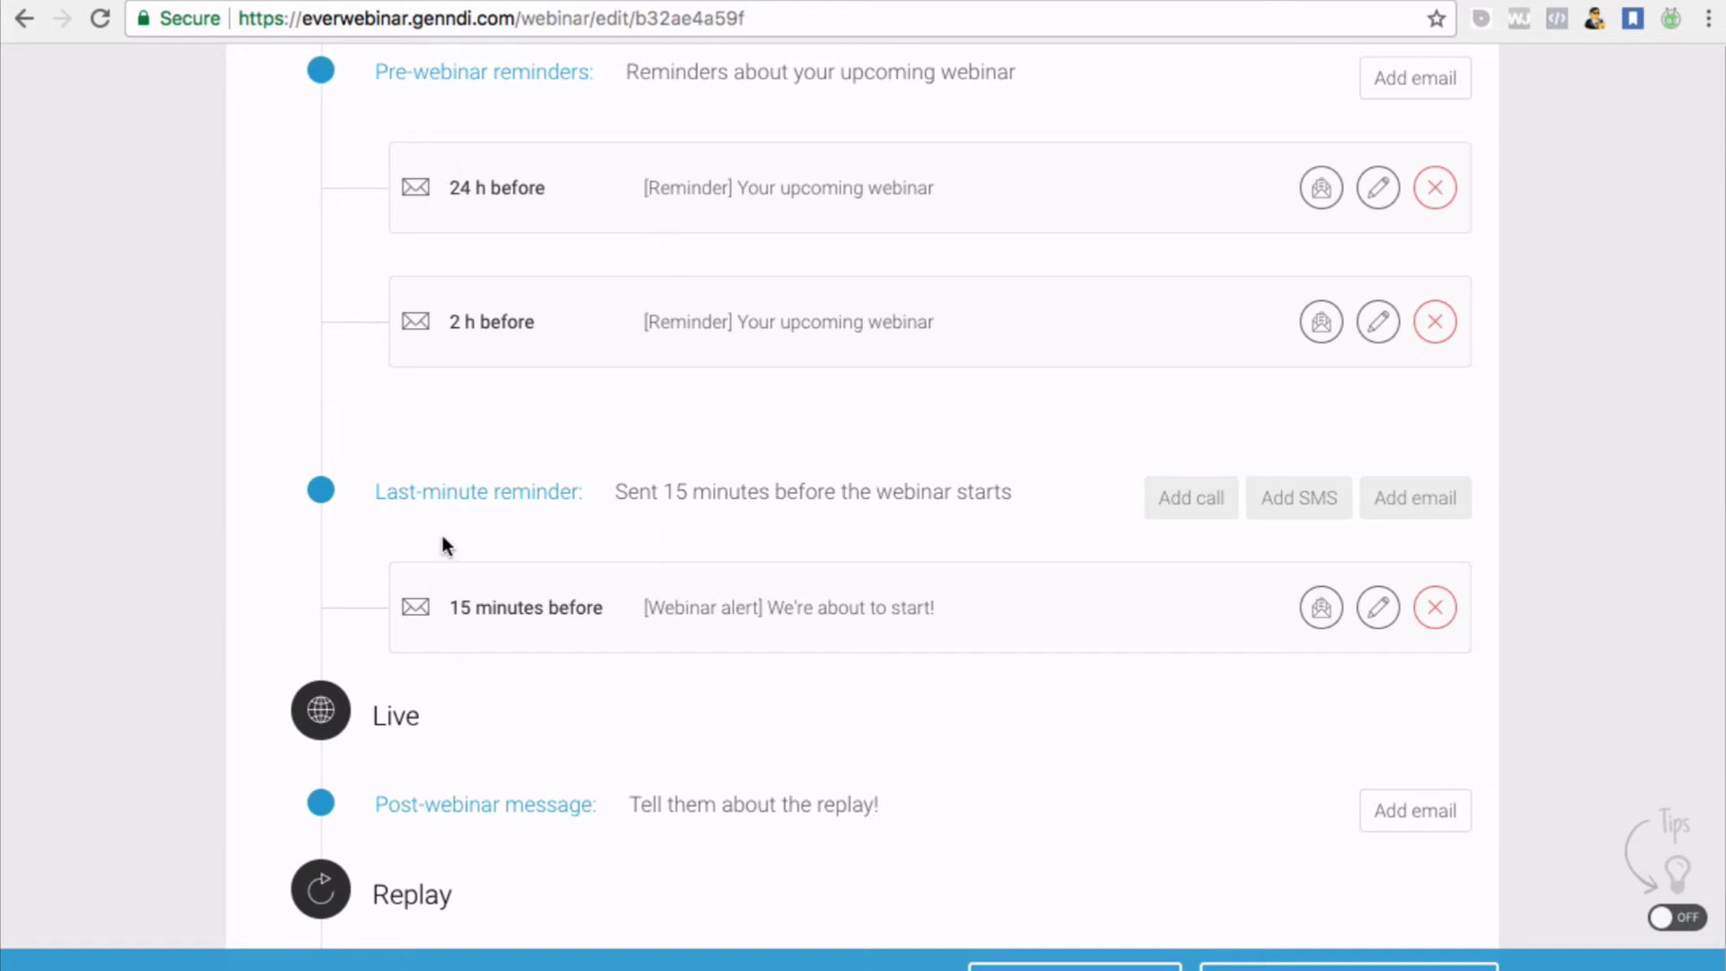
{"action": "scroll", "coordinate": [442, 544], "scroll_direction": "down", "scroll_amount": 2}
{"action": "scroll", "coordinate": [442, 543], "scroll_direction": "up", "scroll_amount": 3}
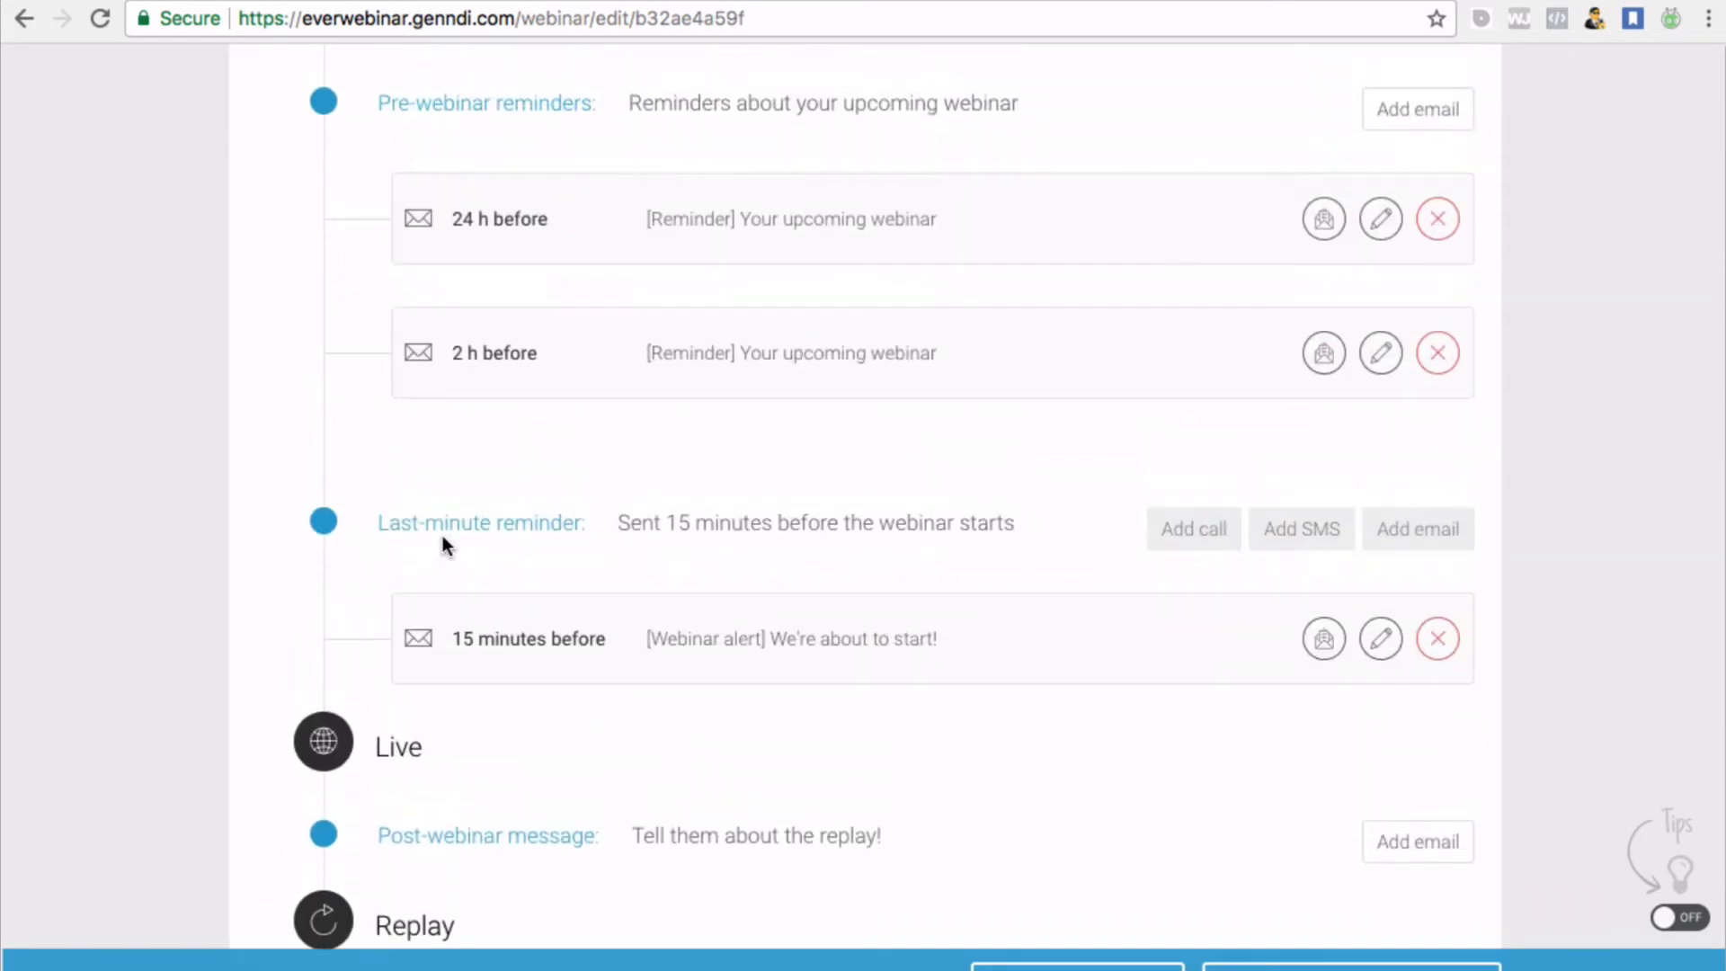
{"action": "scroll", "coordinate": [530, 508], "scroll_direction": "down", "scroll_amount": 1}
{"action": "scroll", "coordinate": [539, 519], "scroll_direction": "down", "scroll_amount": 3}
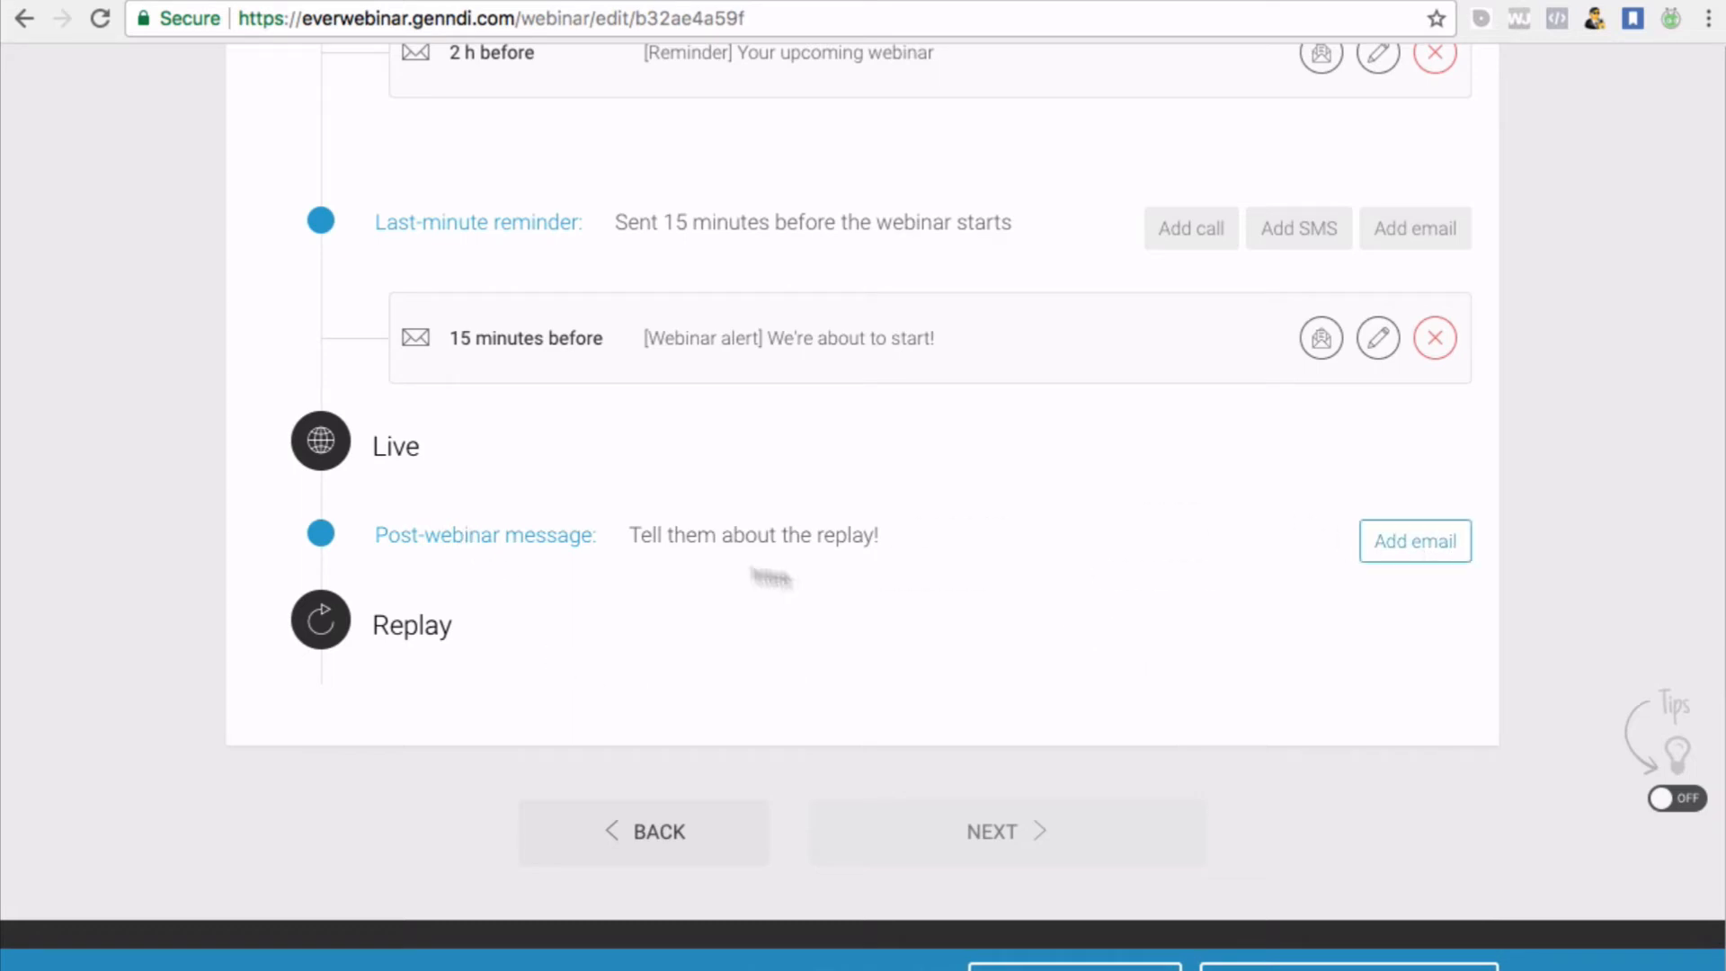
{"action": "left_click", "coordinate": [1413, 557]}
{"action": "scroll", "coordinate": [952, 420], "scroll_direction": "down", "scroll_amount": 2}
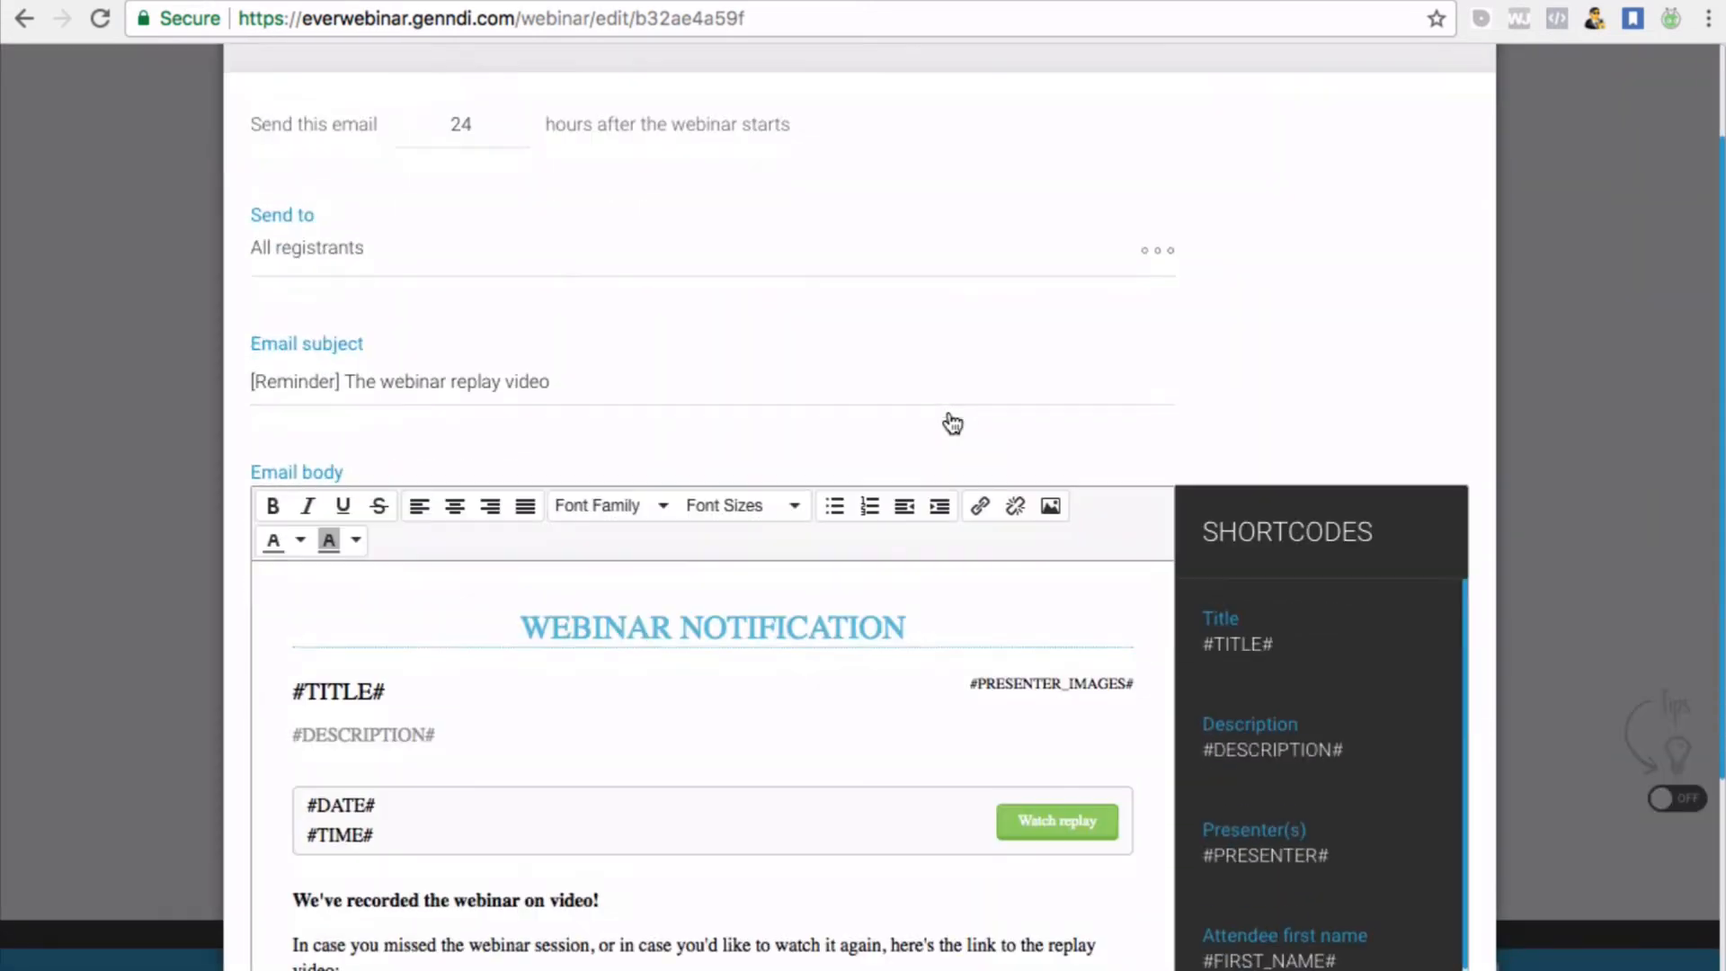
{"action": "scroll", "coordinate": [951, 424], "scroll_direction": "down", "scroll_amount": 5}
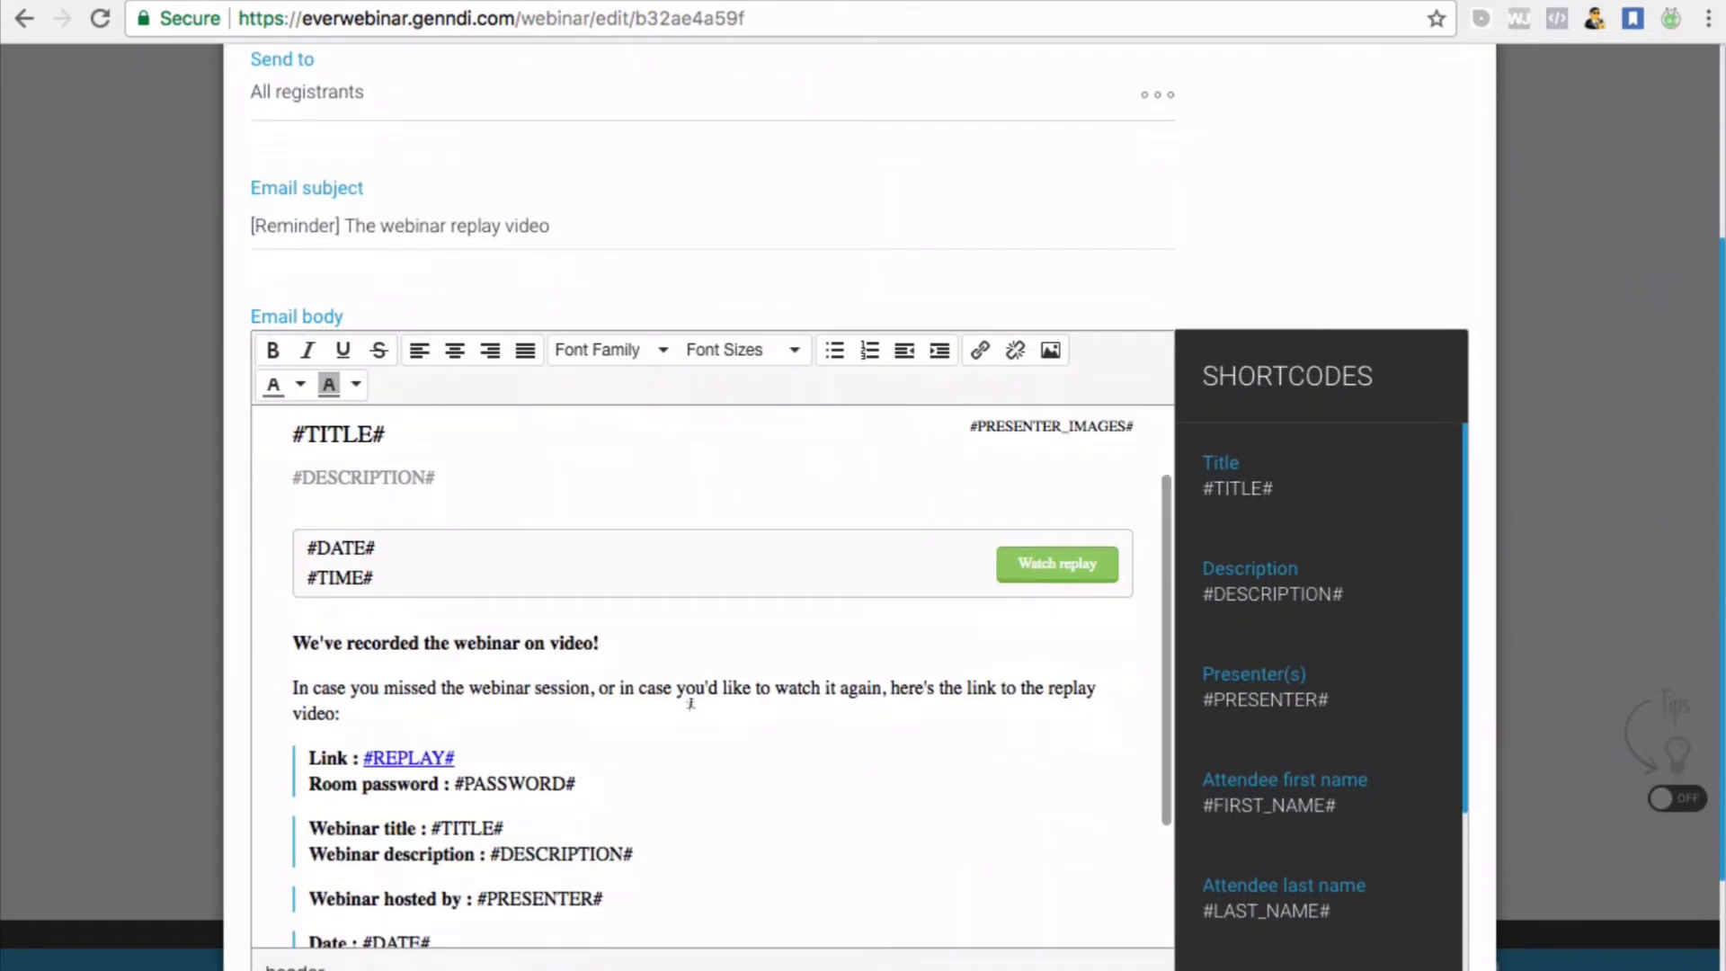
{"action": "scroll", "coordinate": [1454, 93], "scroll_direction": "up", "scroll_amount": 6}
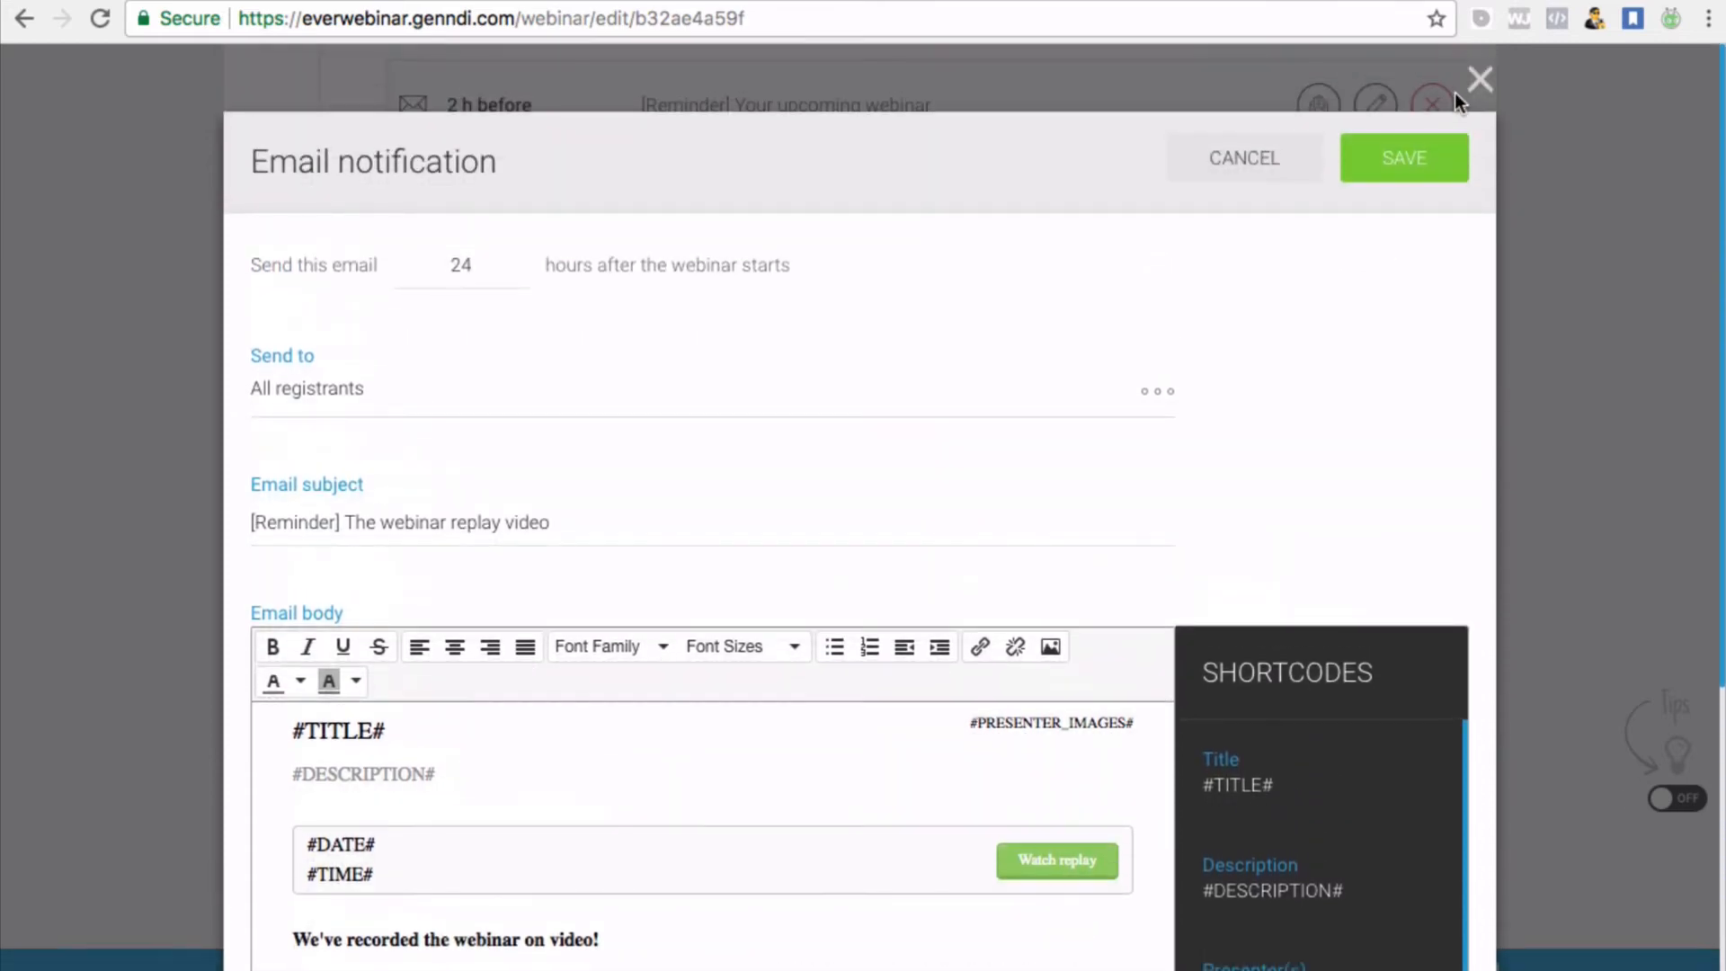
{"action": "scroll", "coordinate": [1035, 491], "scroll_direction": "down", "scroll_amount": 5}
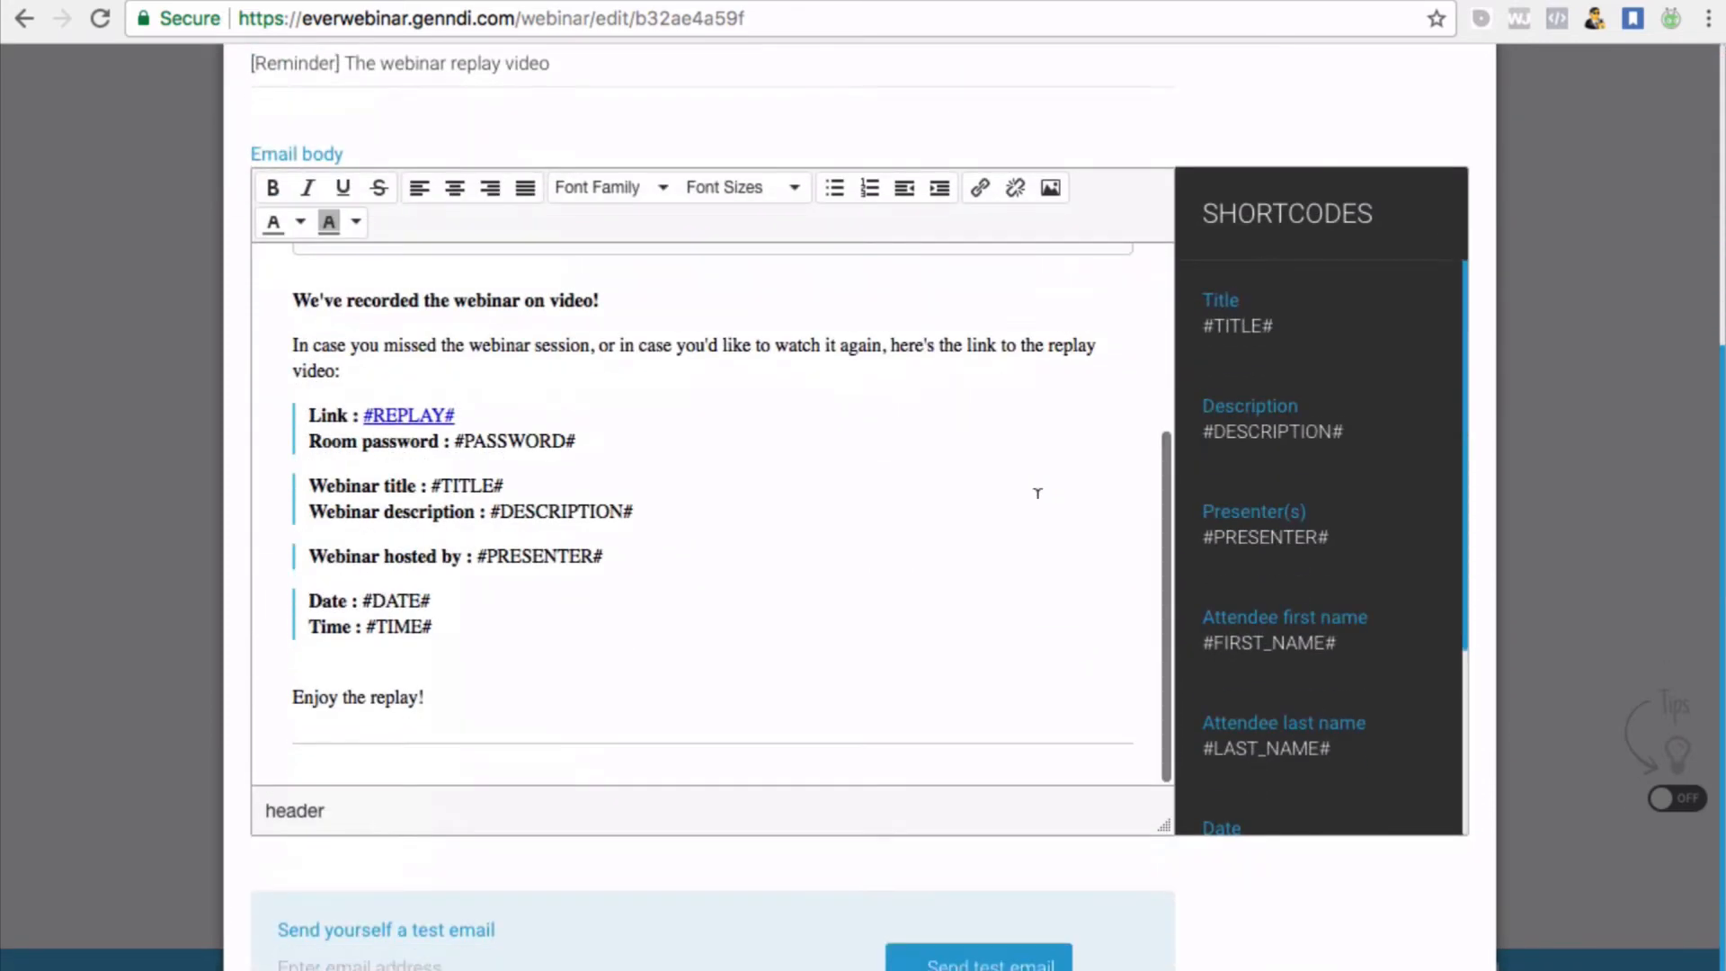
{"action": "scroll", "coordinate": [844, 531], "scroll_direction": "up", "scroll_amount": 4}
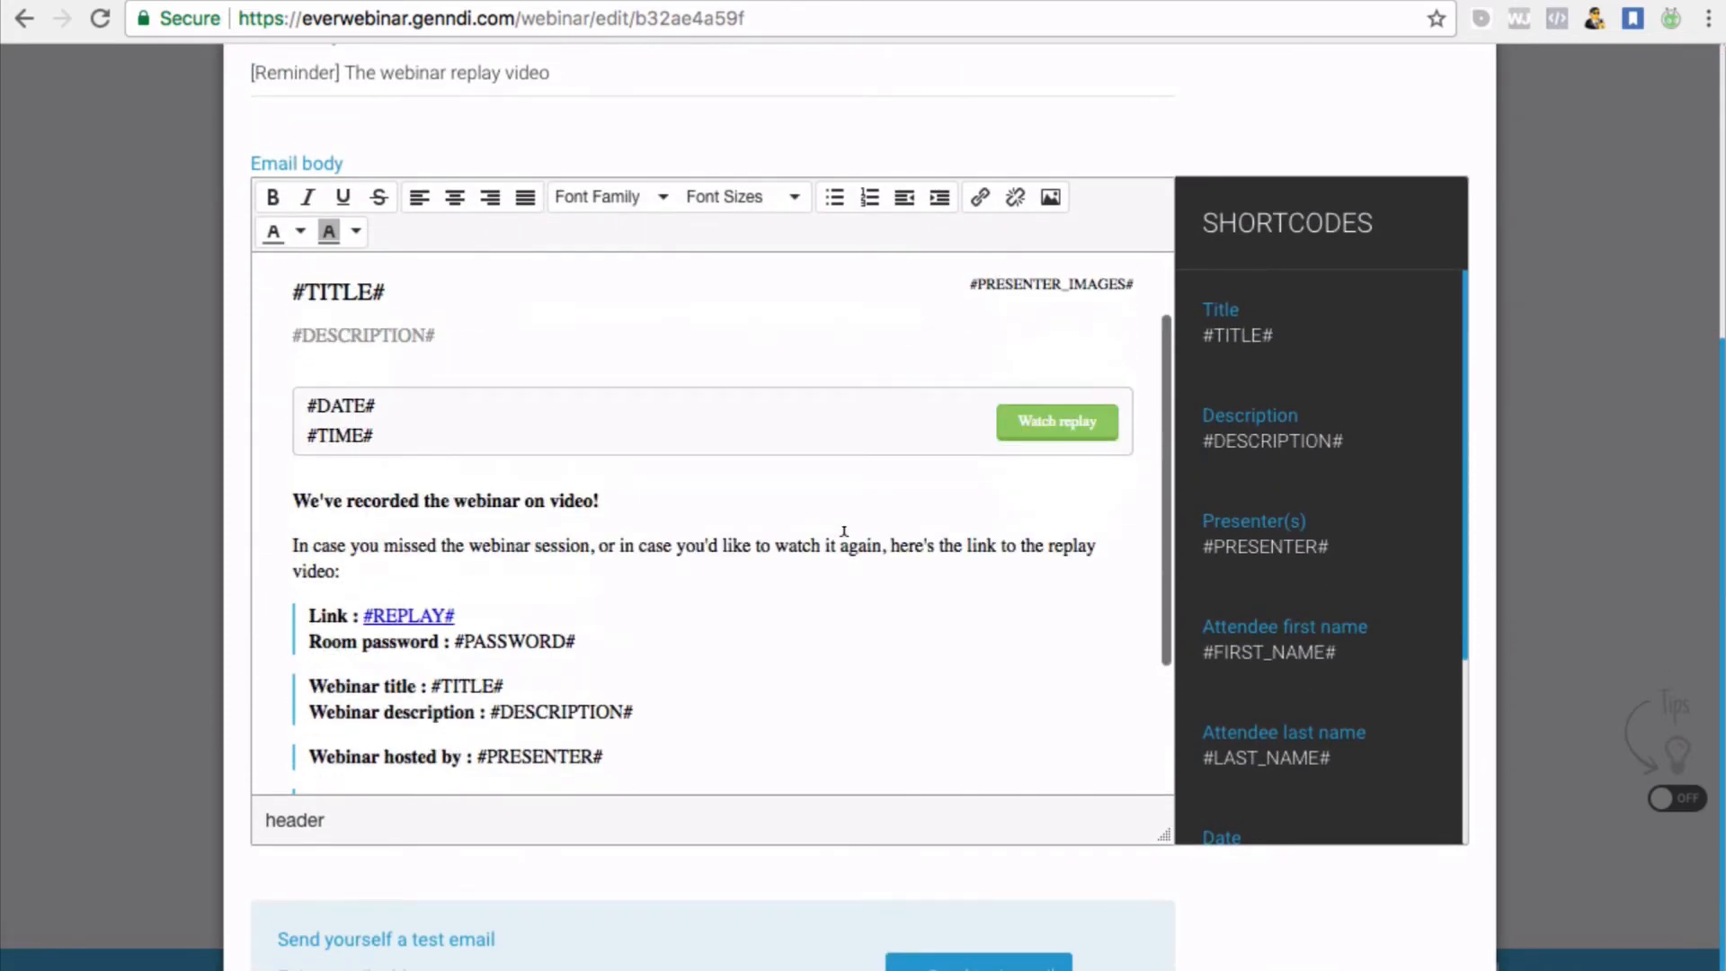
{"action": "scroll", "coordinate": [844, 531], "scroll_direction": "down", "scroll_amount": 1}
{"action": "scroll", "coordinate": [1281, 212], "scroll_direction": "up", "scroll_amount": 4}
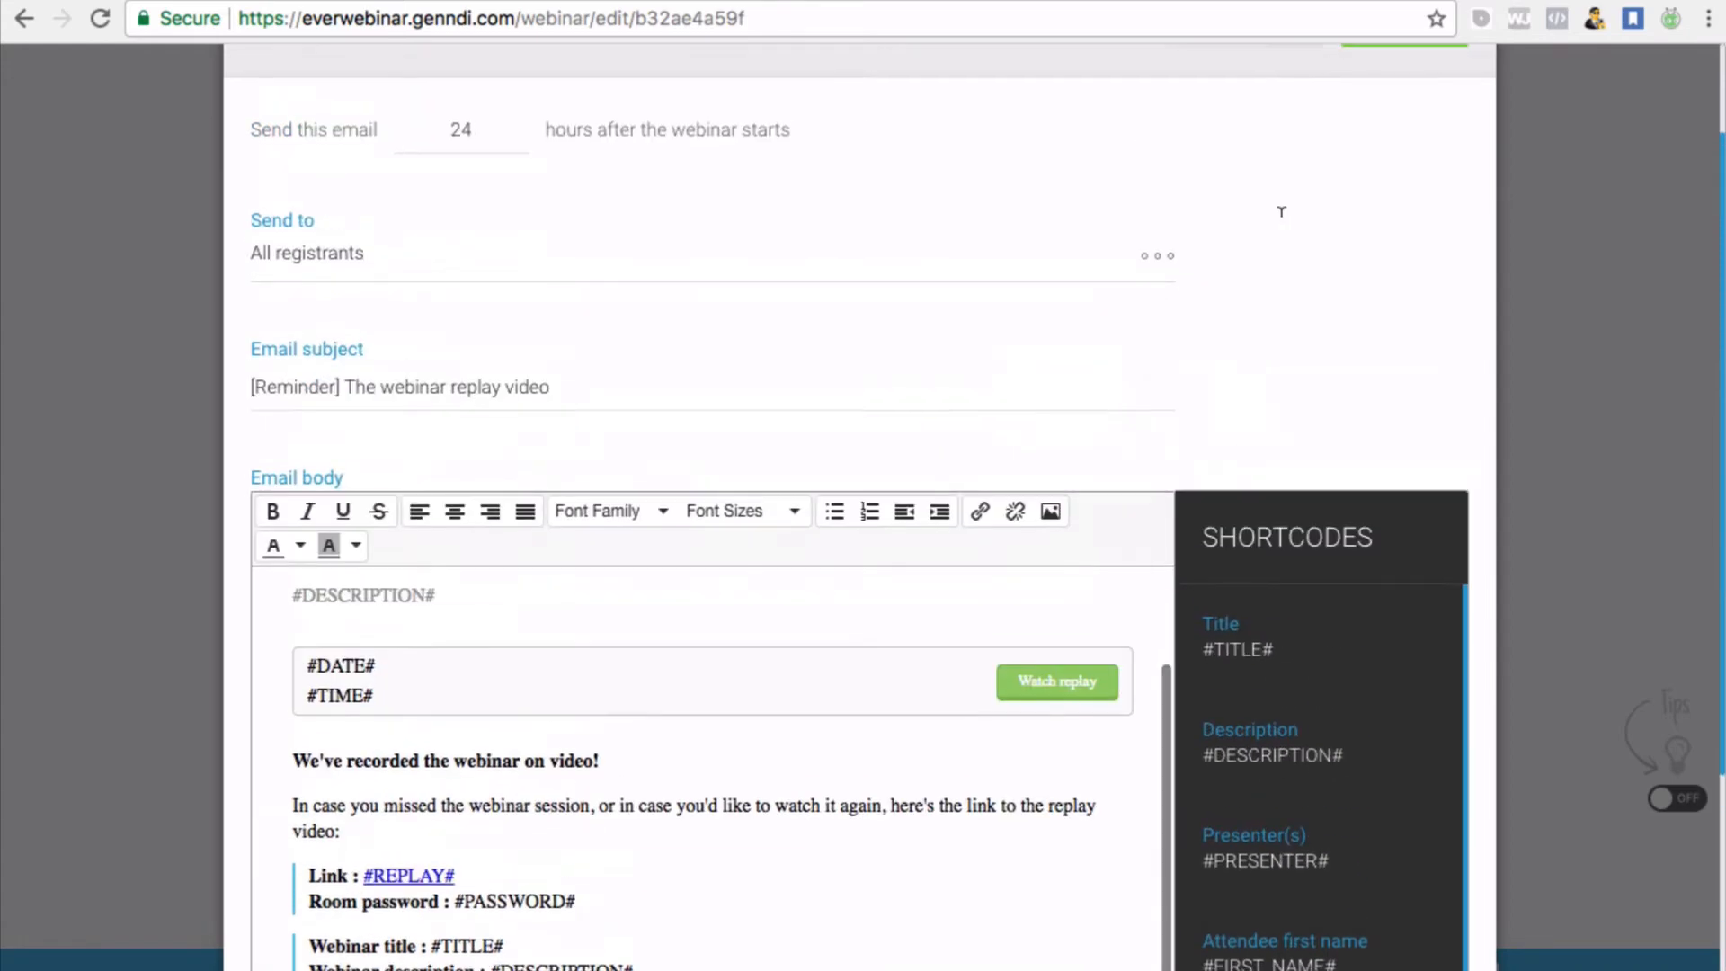
{"action": "scroll", "coordinate": [1325, 216], "scroll_direction": "up", "scroll_amount": 2}
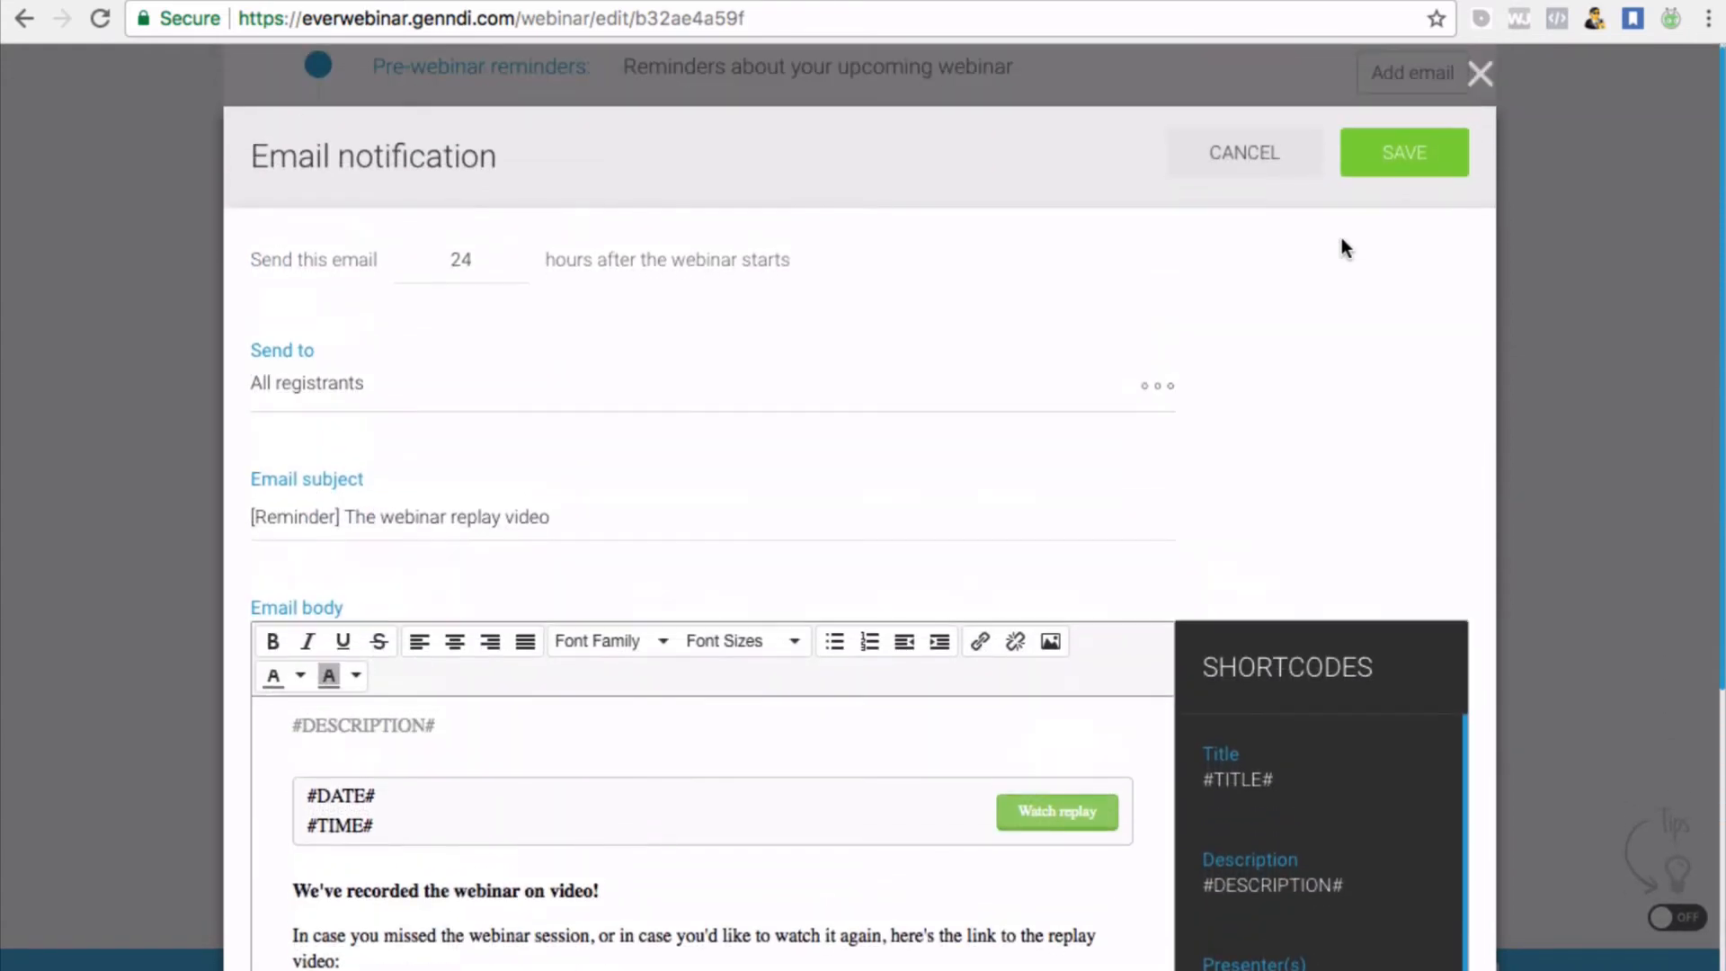
{"action": "left_click", "coordinate": [1479, 73]}
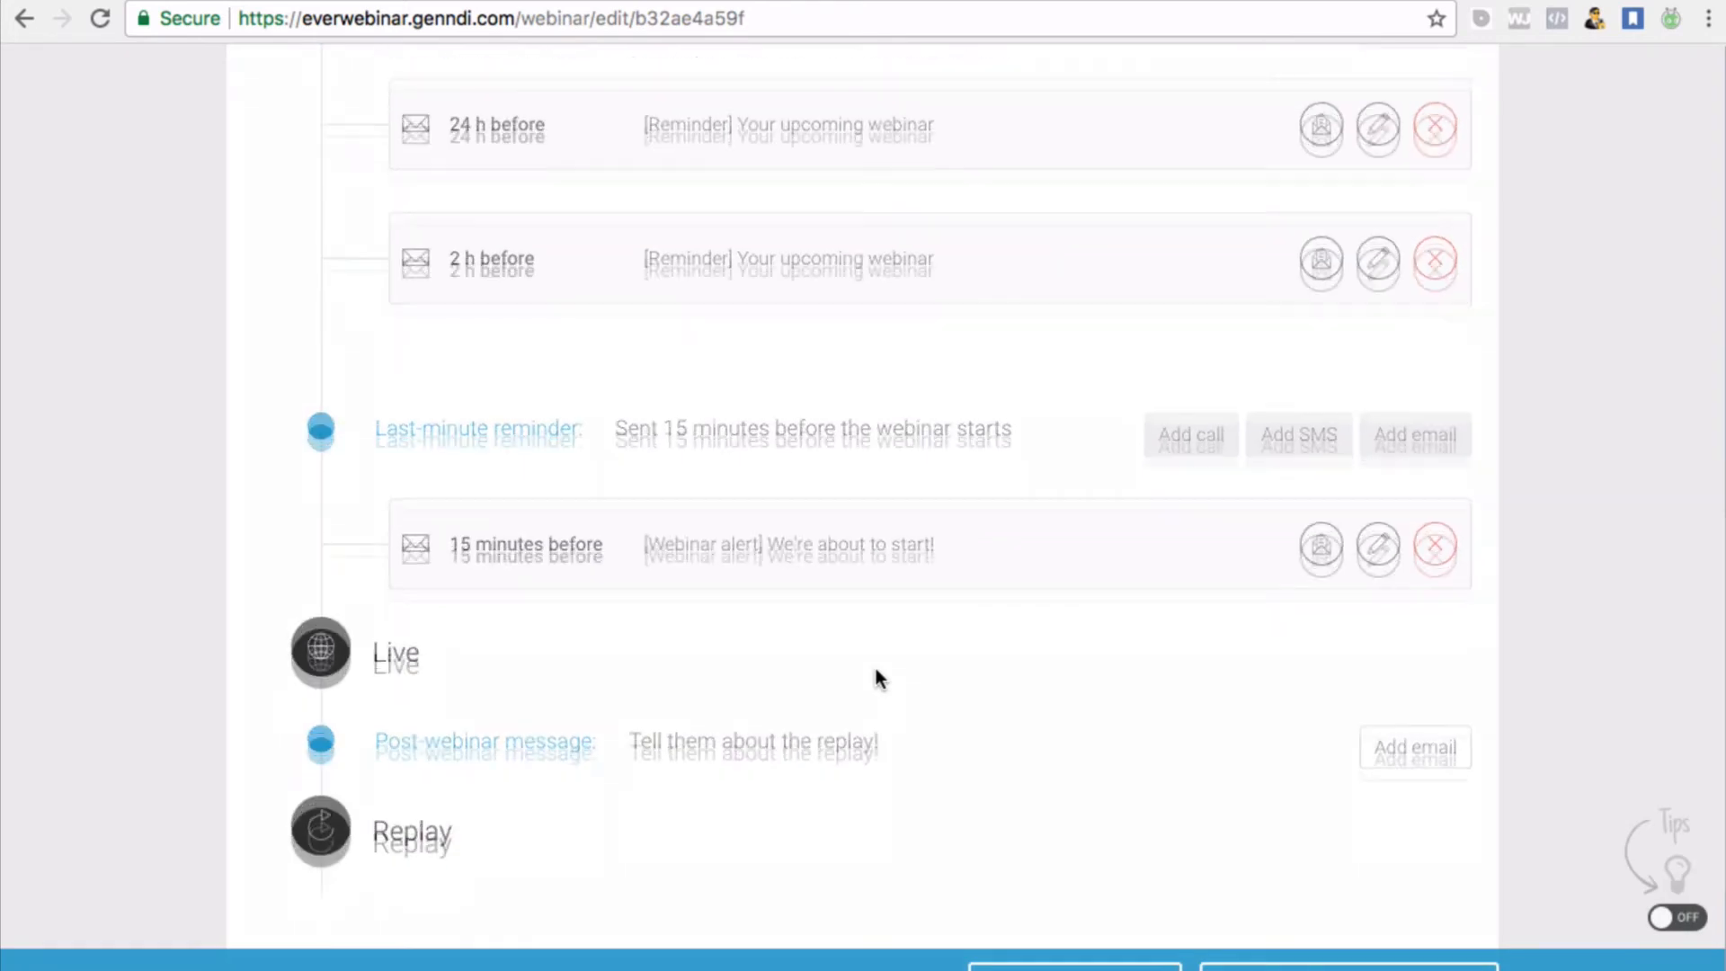
{"action": "scroll", "coordinate": [876, 672], "scroll_direction": "down", "scroll_amount": 3}
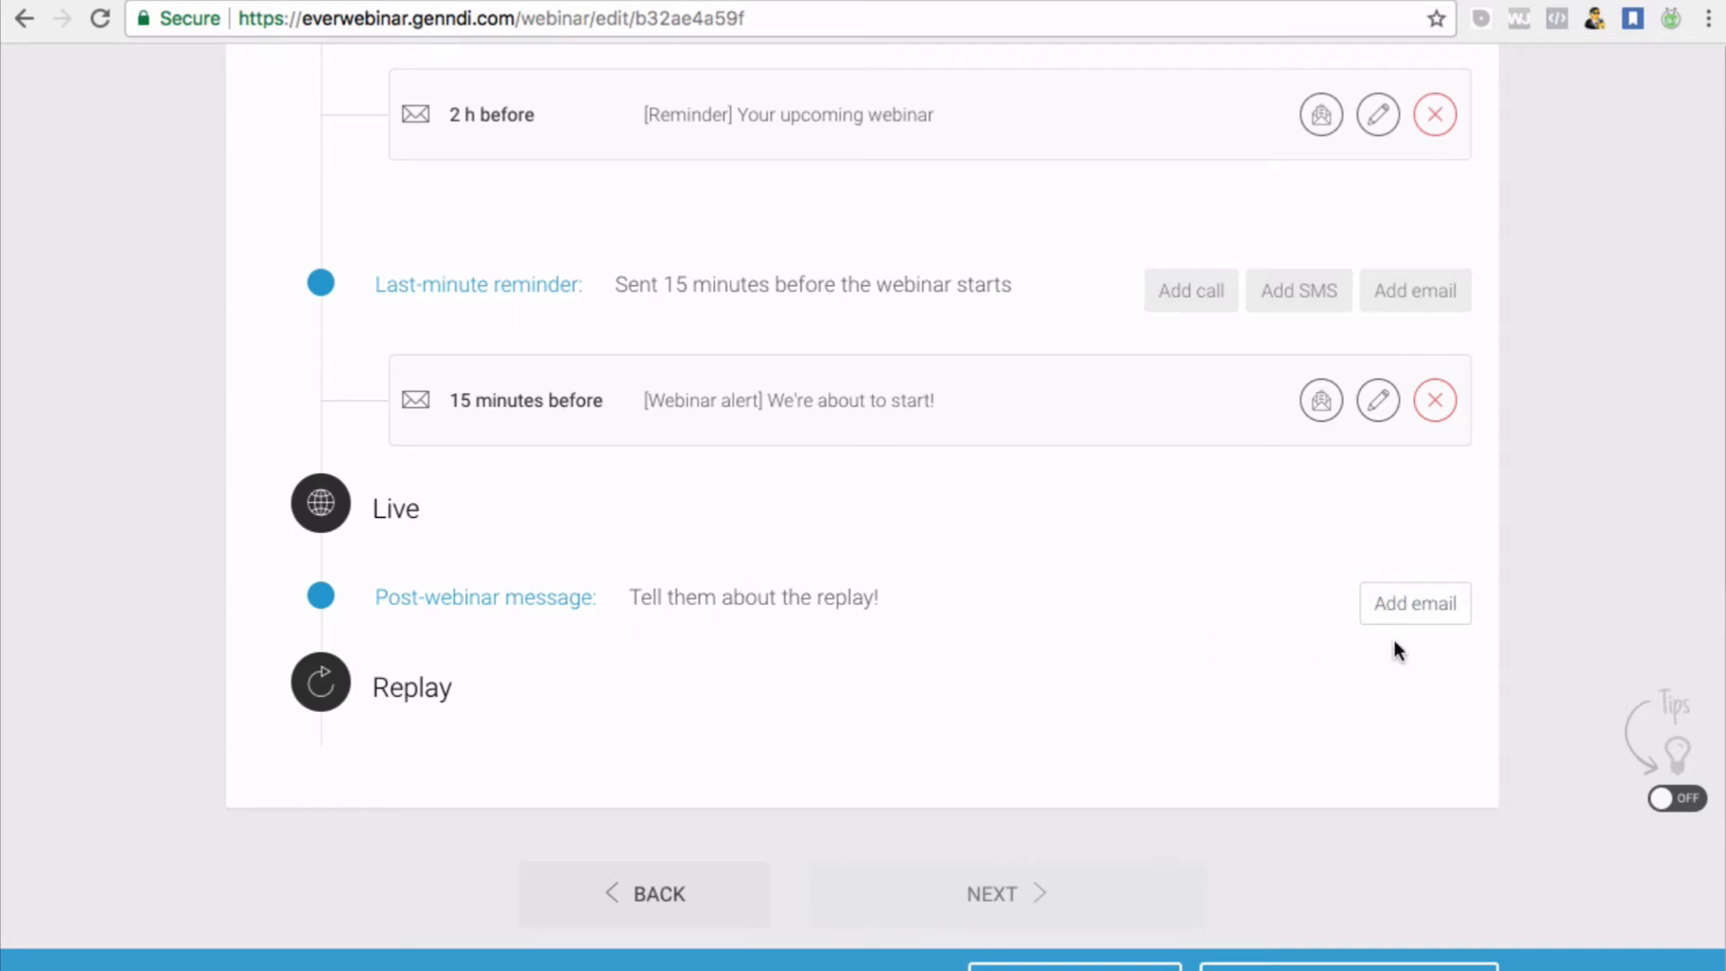
{"action": "scroll", "coordinate": [858, 661], "scroll_direction": "down", "scroll_amount": 1}
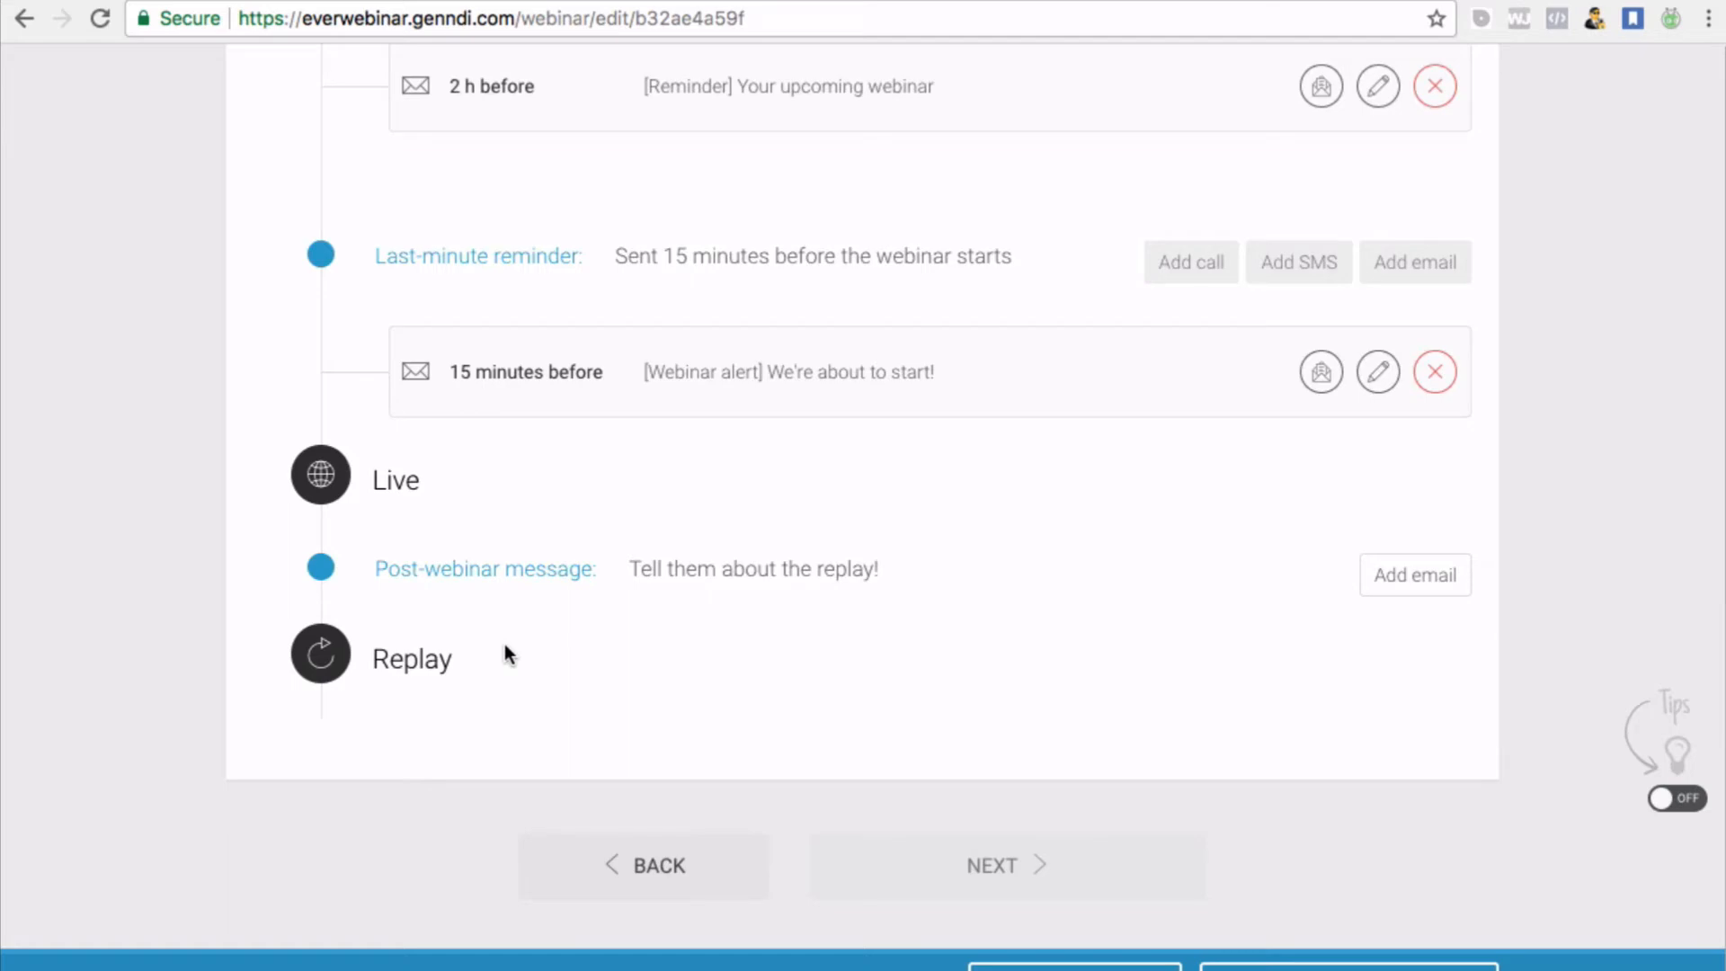
{"action": "scroll", "coordinate": [740, 633], "scroll_direction": "up", "scroll_amount": 10}
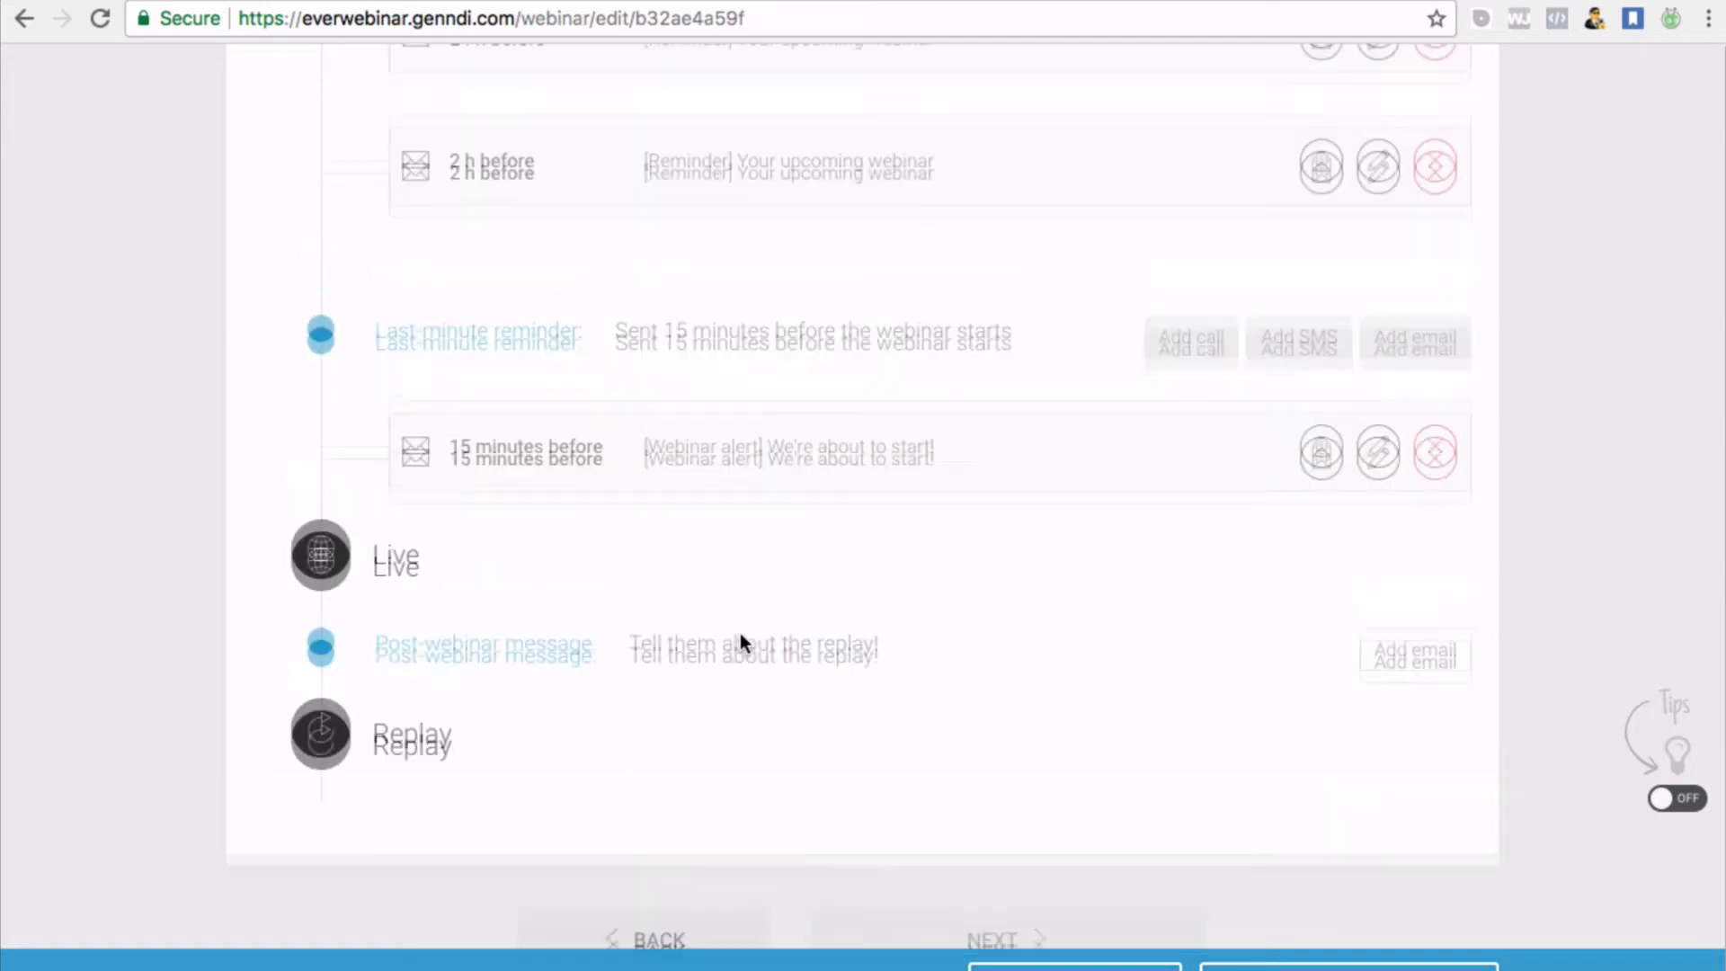
{"action": "scroll", "coordinate": [740, 633], "scroll_direction": "down", "scroll_amount": 6}
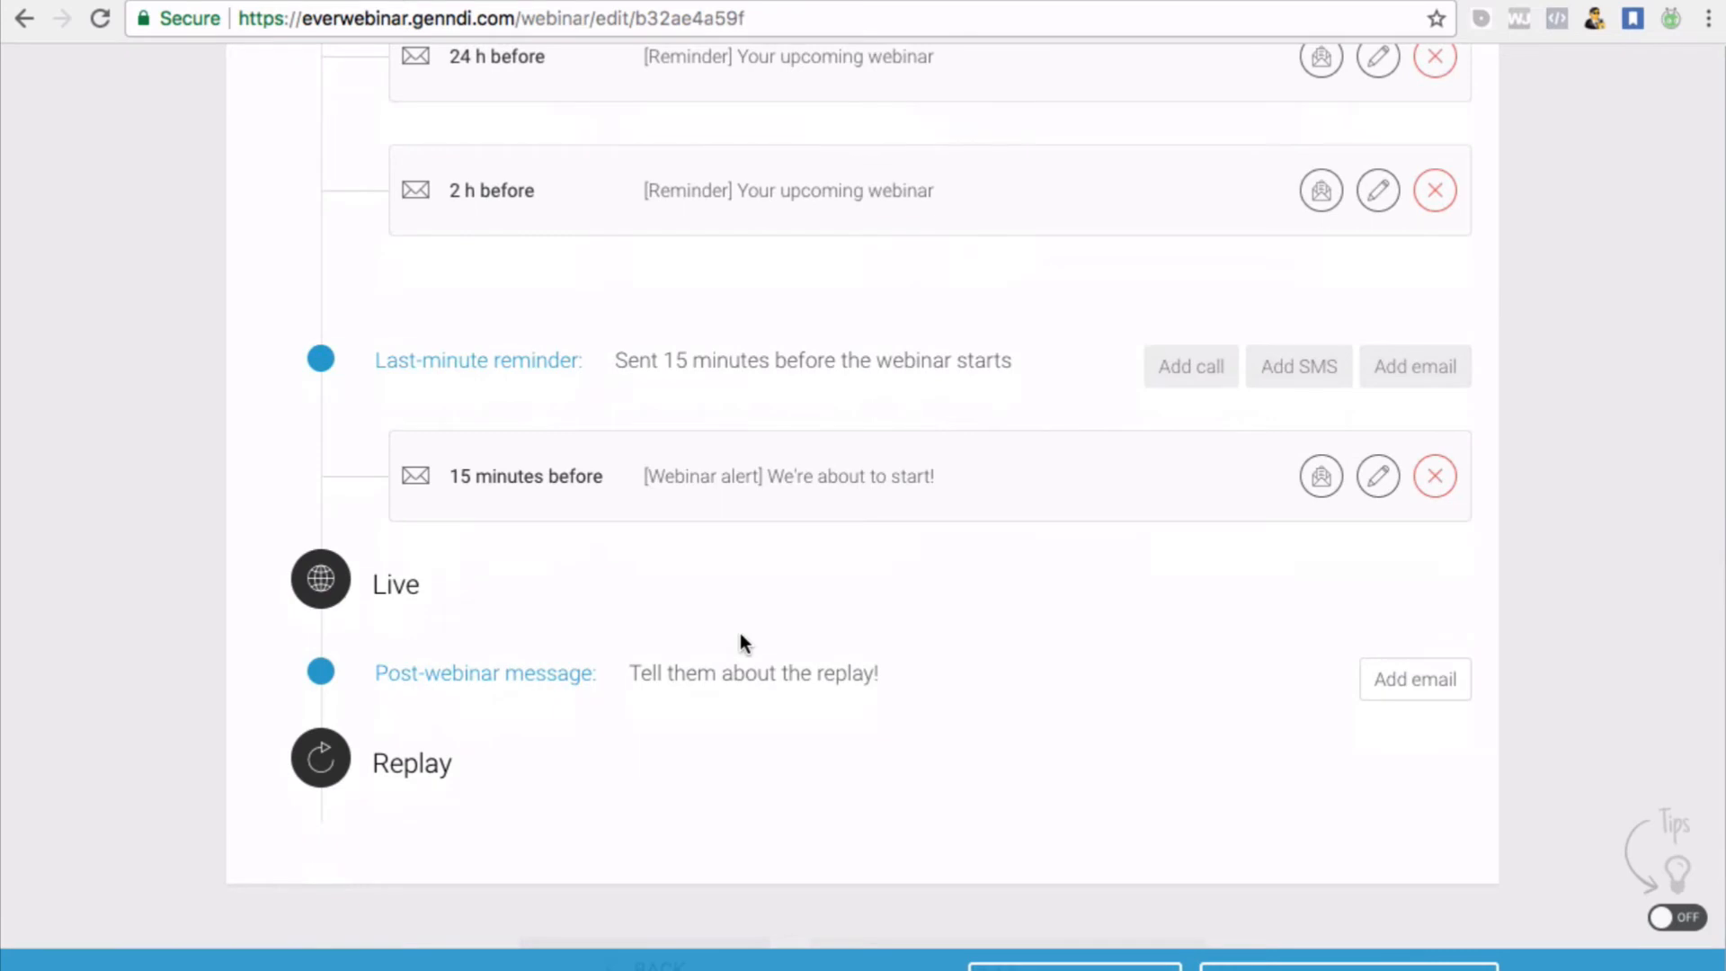
{"action": "scroll", "coordinate": [741, 633], "scroll_direction": "down", "scroll_amount": 2}
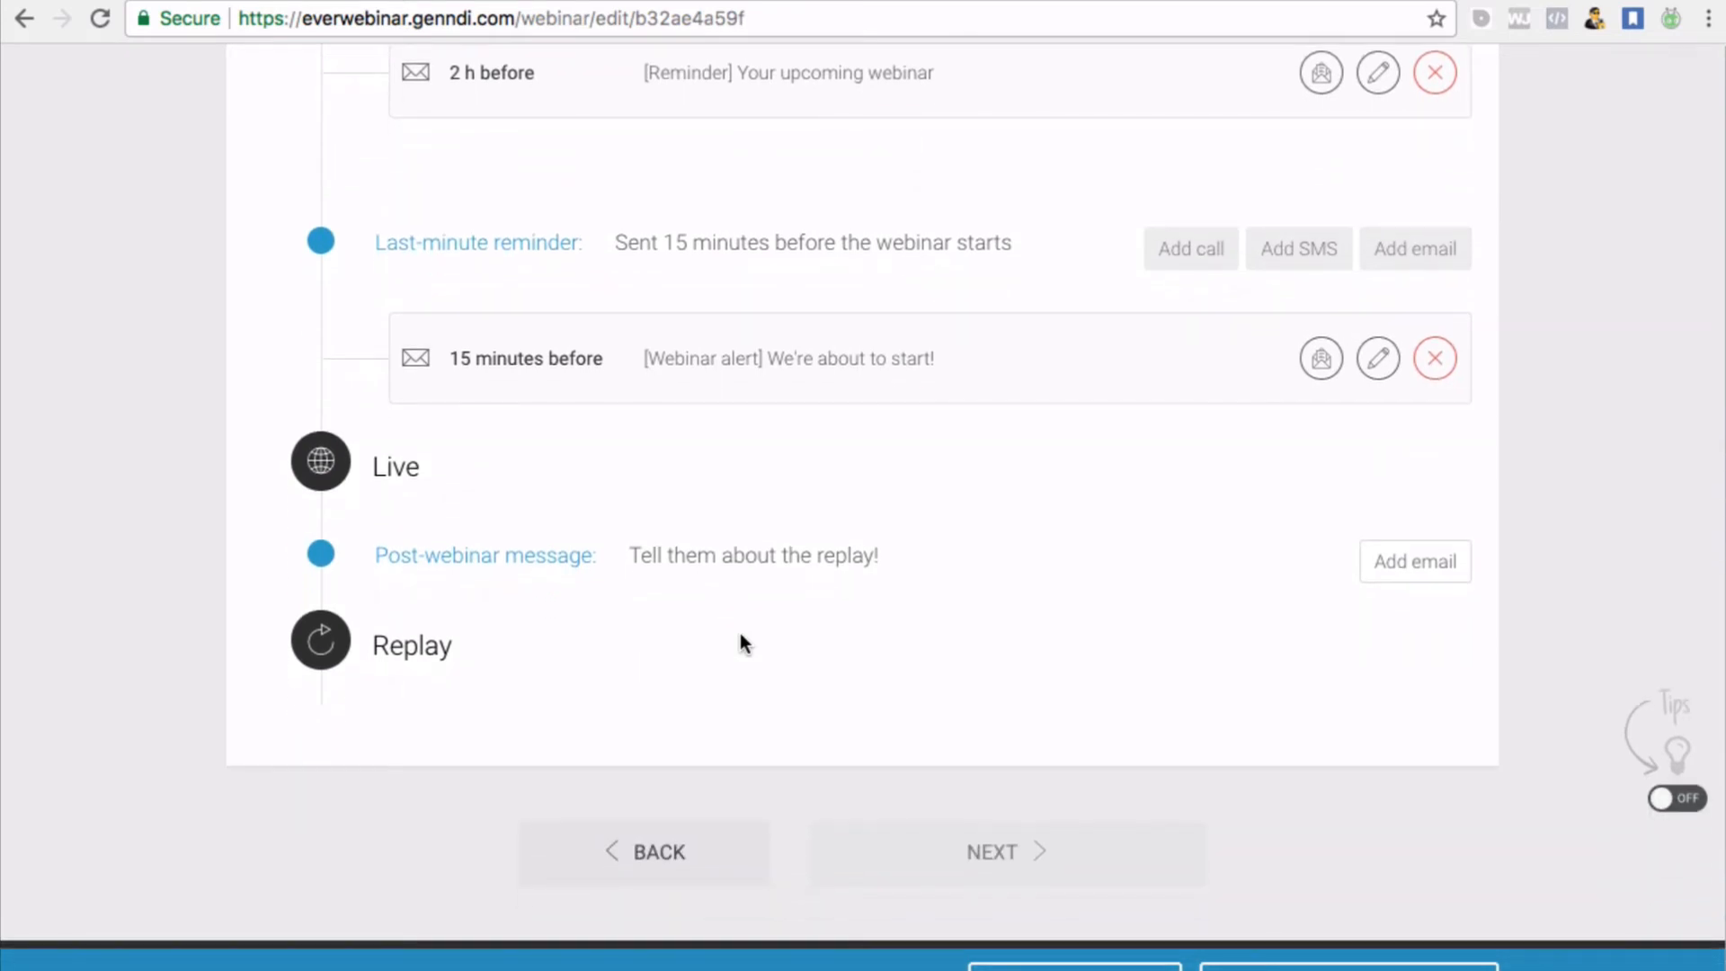
{"action": "scroll", "coordinate": [740, 632], "scroll_direction": "up", "scroll_amount": 2}
{"action": "scroll", "coordinate": [741, 633], "scroll_direction": "down", "scroll_amount": 3}
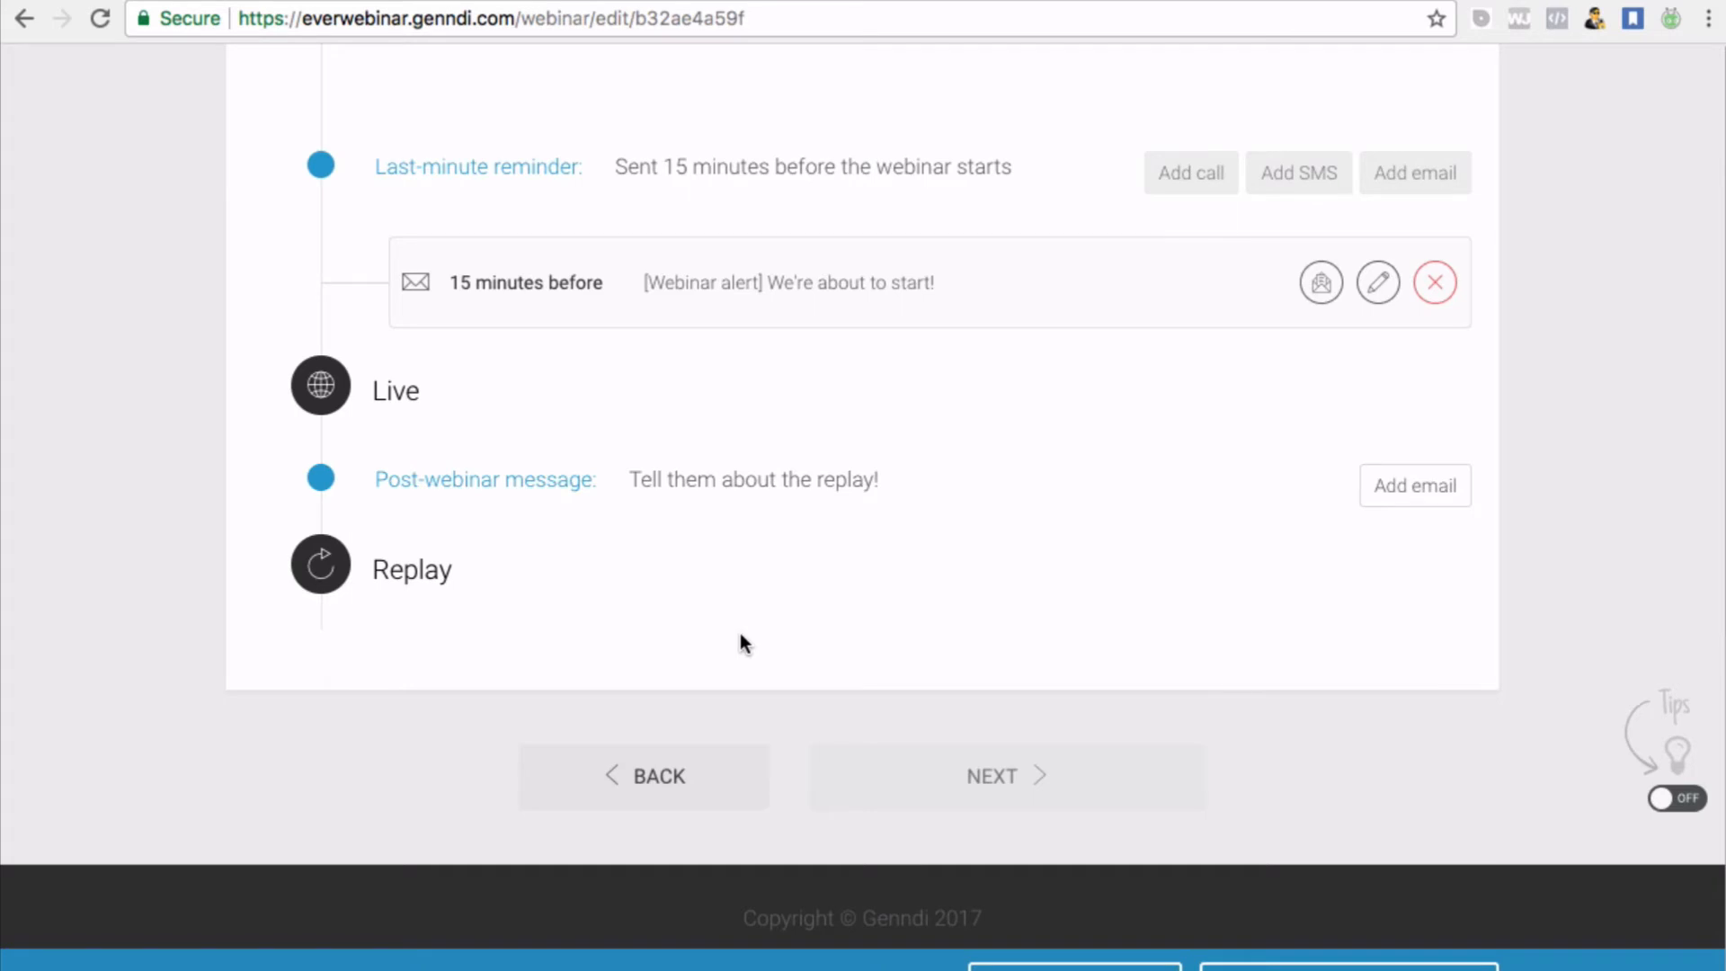
{"action": "scroll", "coordinate": [931, 335], "scroll_direction": "up", "scroll_amount": 10}
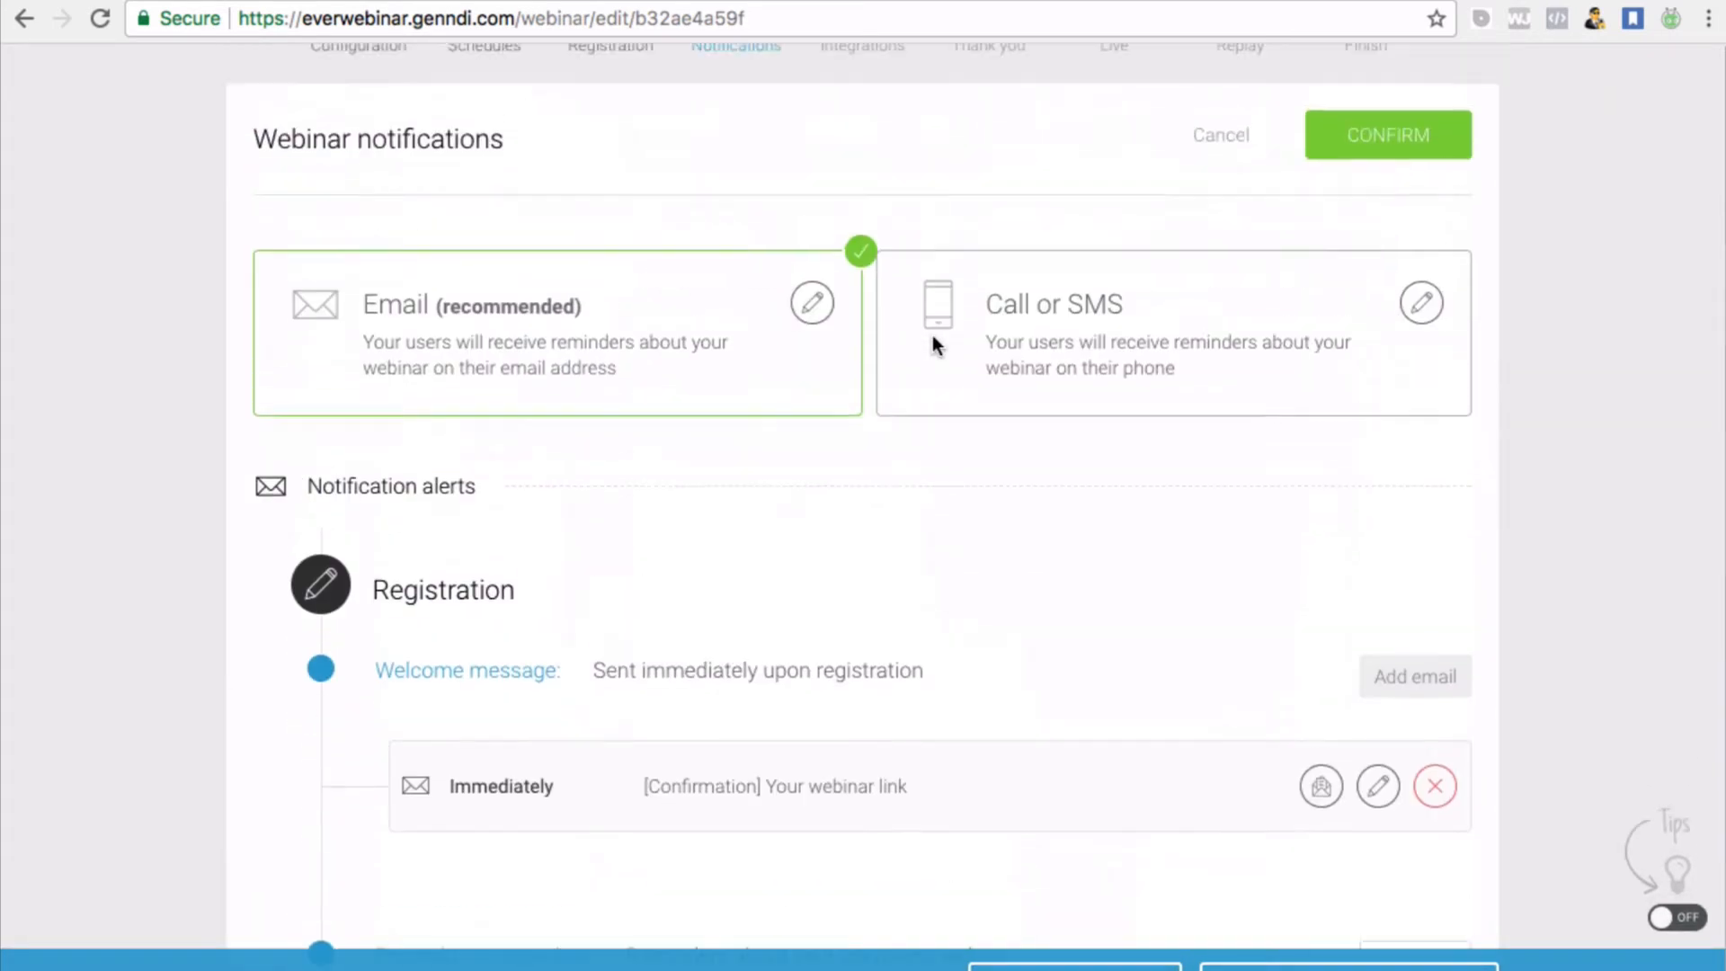
{"action": "scroll", "coordinate": [931, 337], "scroll_direction": "down", "scroll_amount": 7}
{"action": "scroll", "coordinate": [935, 344], "scroll_direction": "down", "scroll_amount": 3}
{"action": "scroll", "coordinate": [932, 343], "scroll_direction": "up", "scroll_amount": 12}
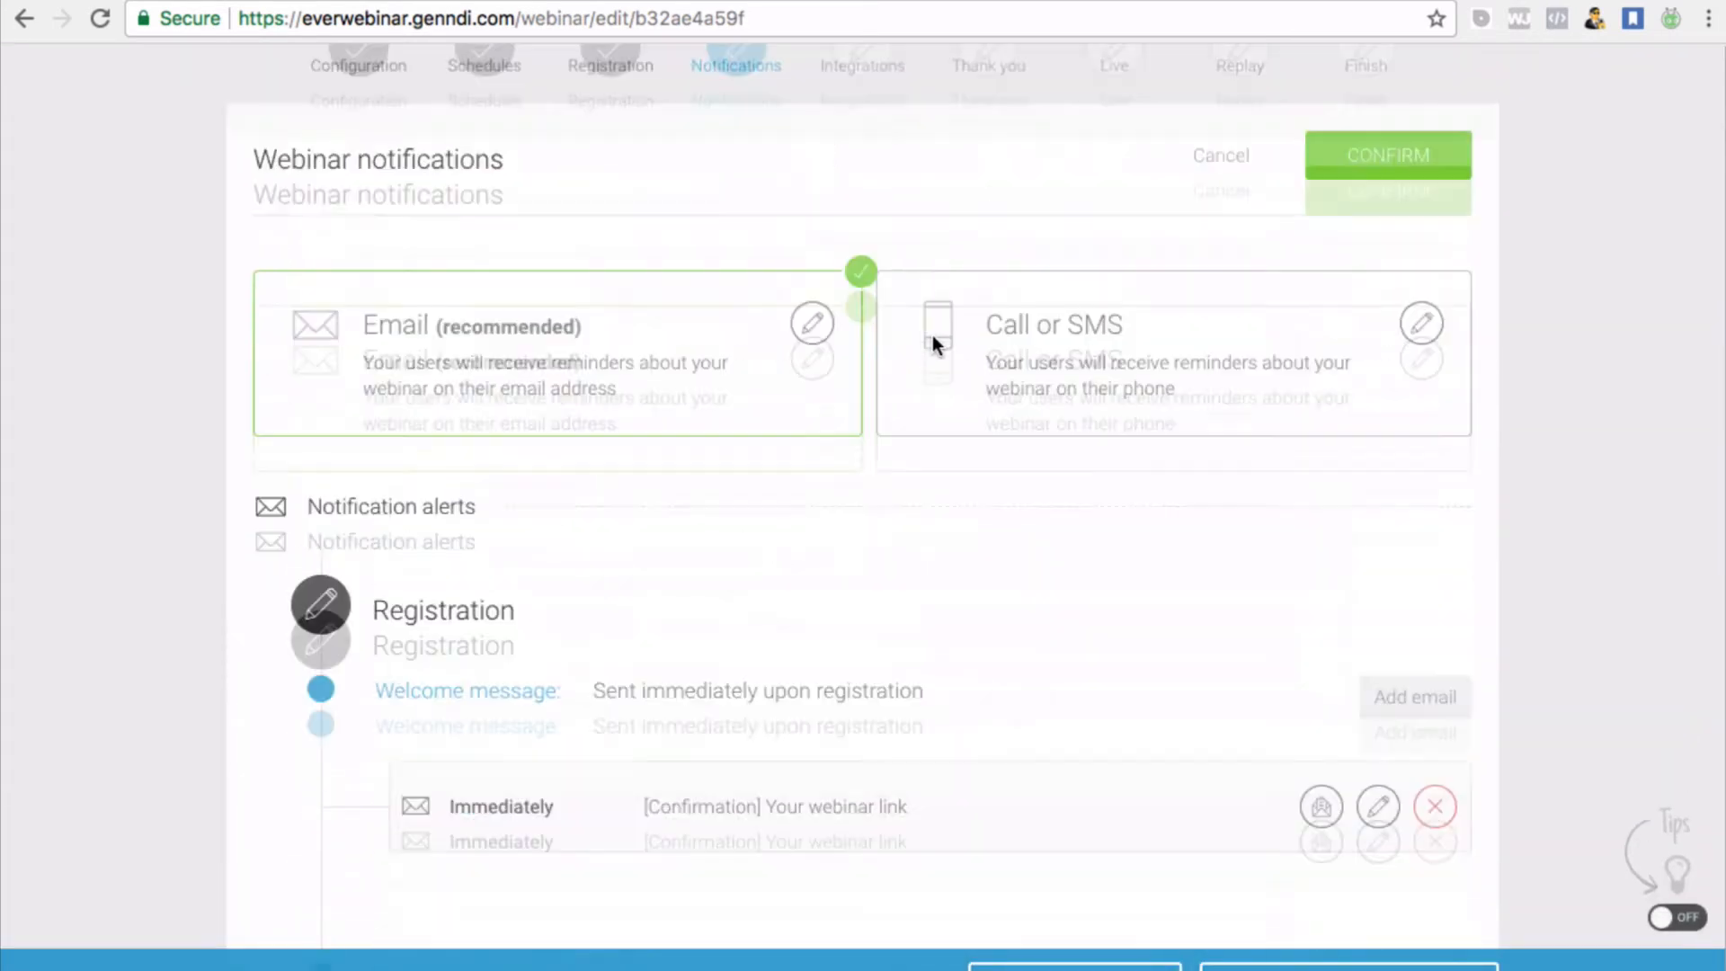
Confirm the notification settings, advance to Integrations and view the email autoresponder choices
{"action": "left_click", "coordinate": [1354, 265]}
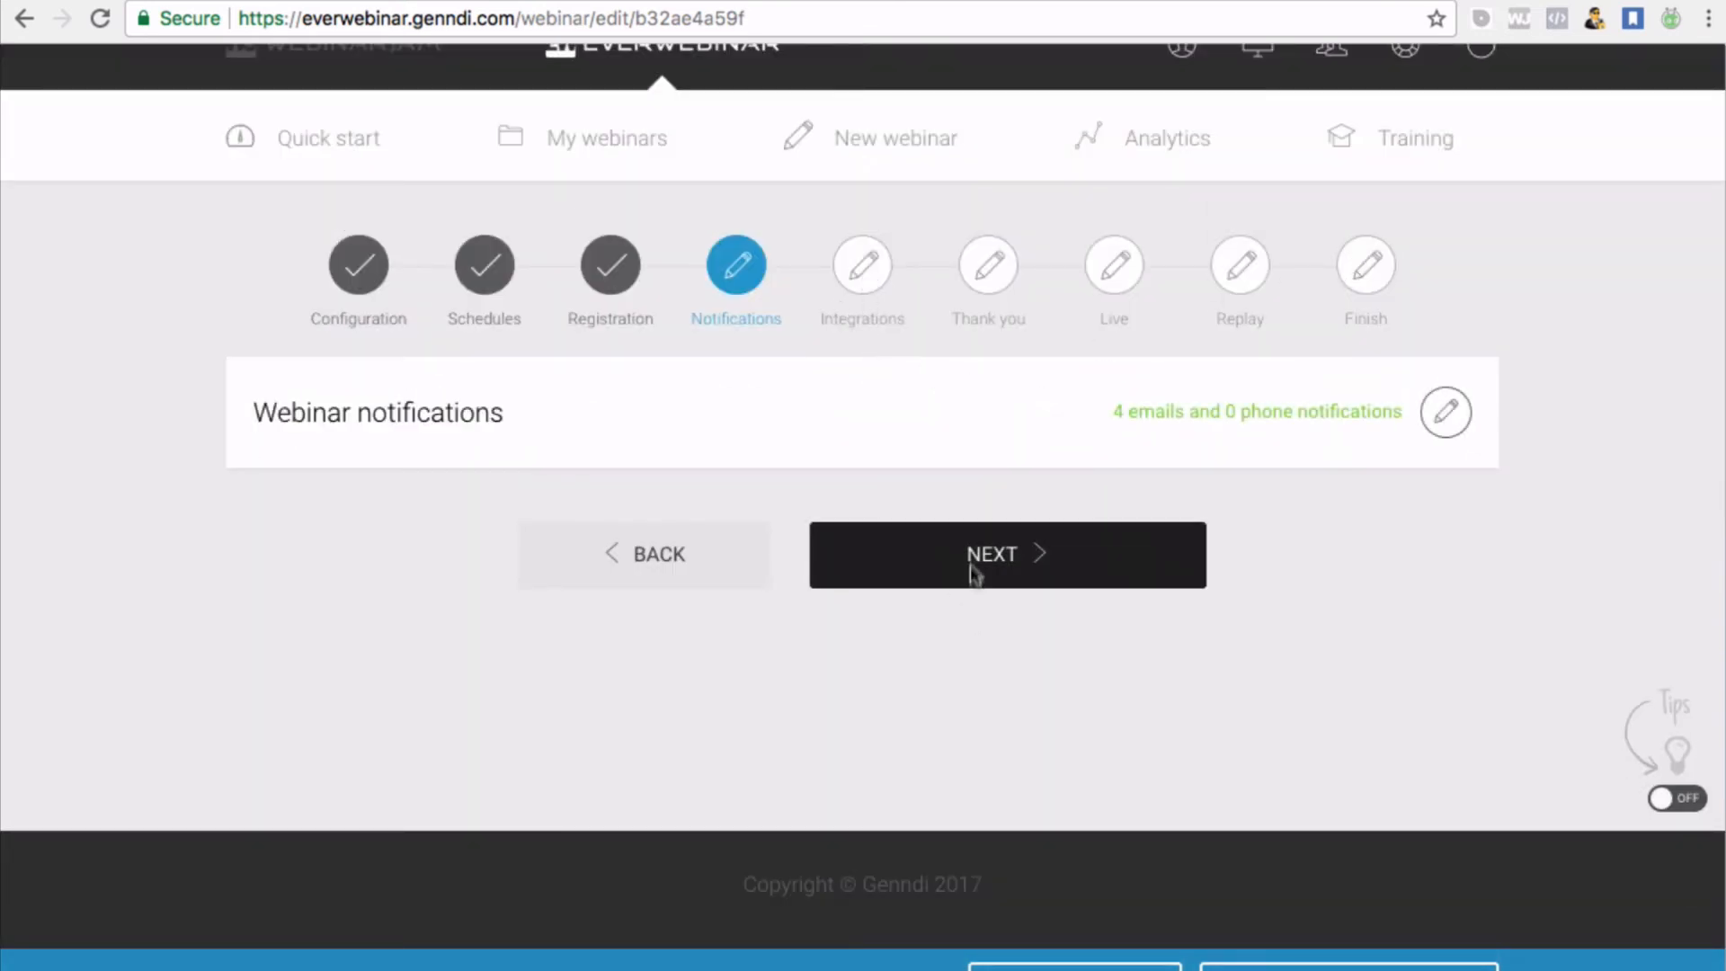
{"action": "left_click", "coordinate": [971, 555]}
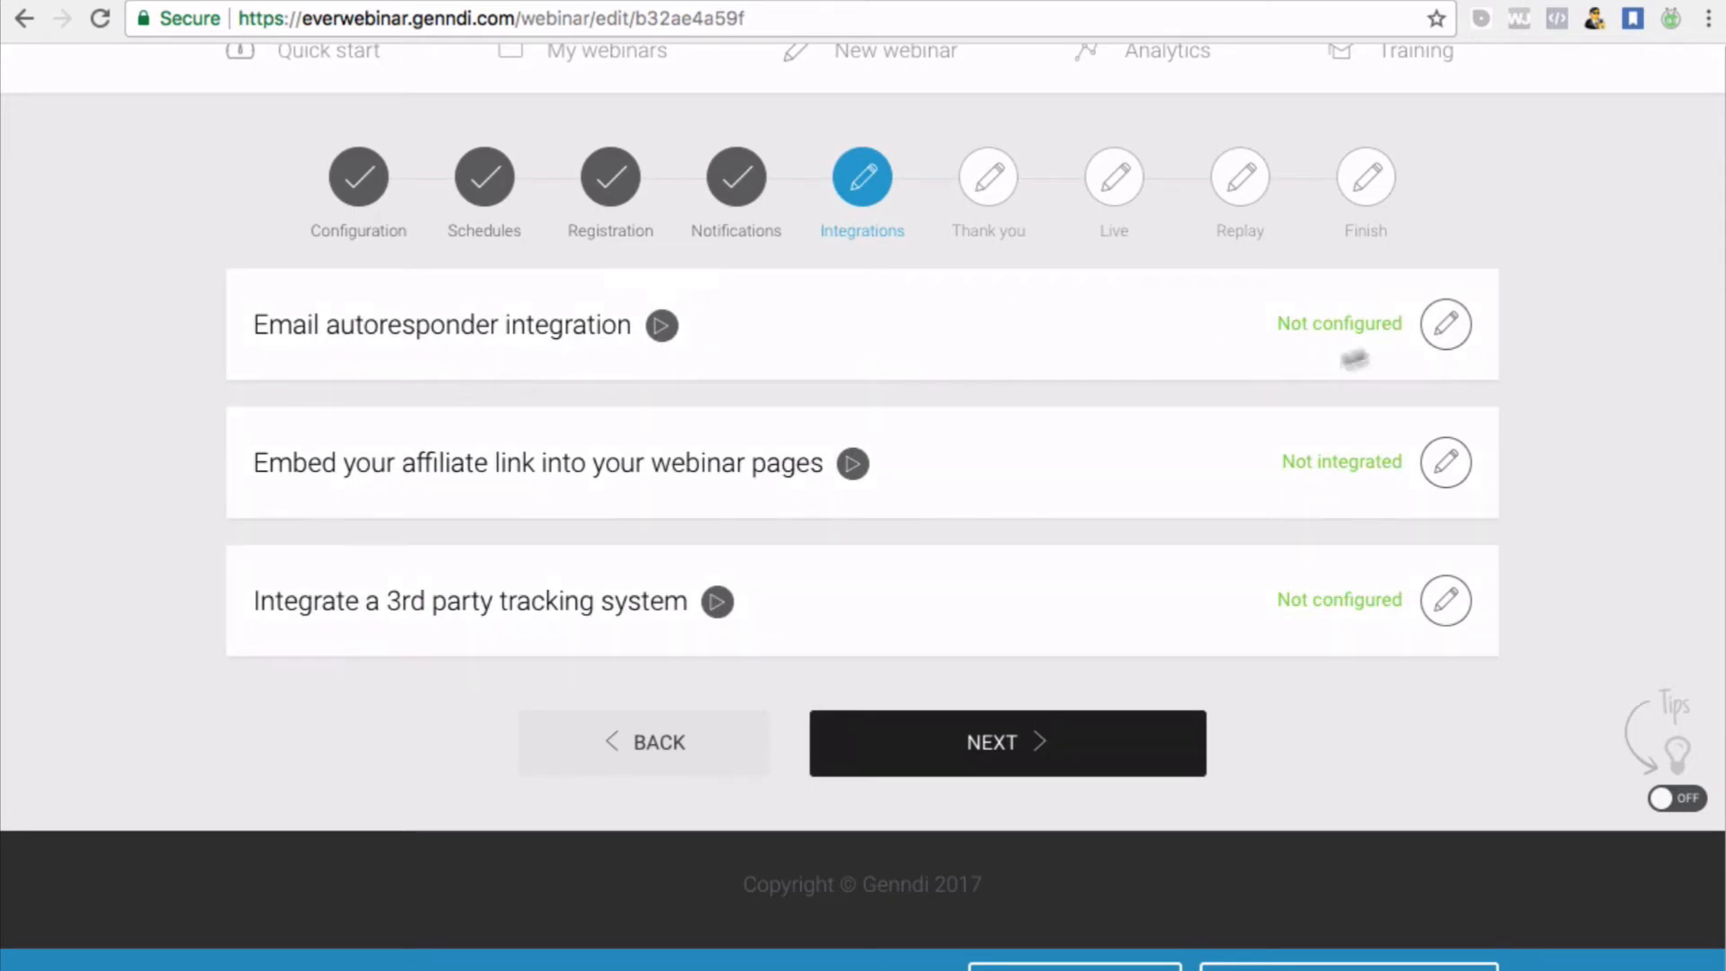
{"action": "left_click", "coordinate": [1444, 323]}
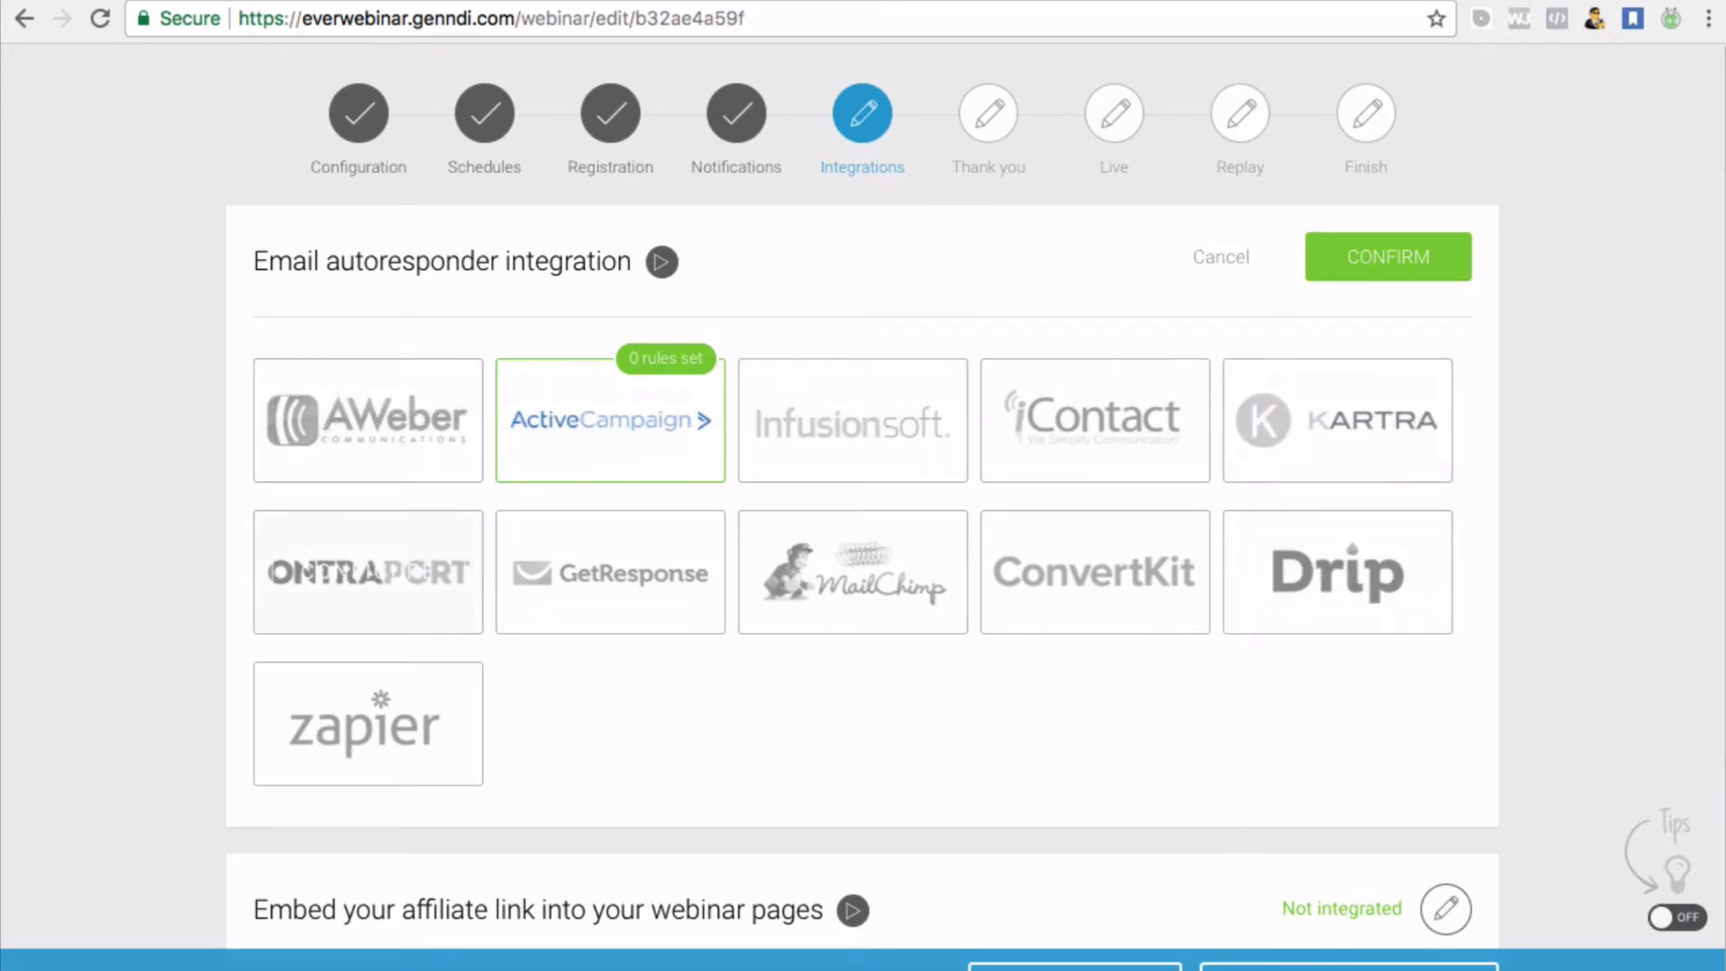
{"action": "scroll", "coordinate": [943, 572], "scroll_direction": "down", "scroll_amount": 3}
{"action": "scroll", "coordinate": [942, 572], "scroll_direction": "up", "scroll_amount": 1}
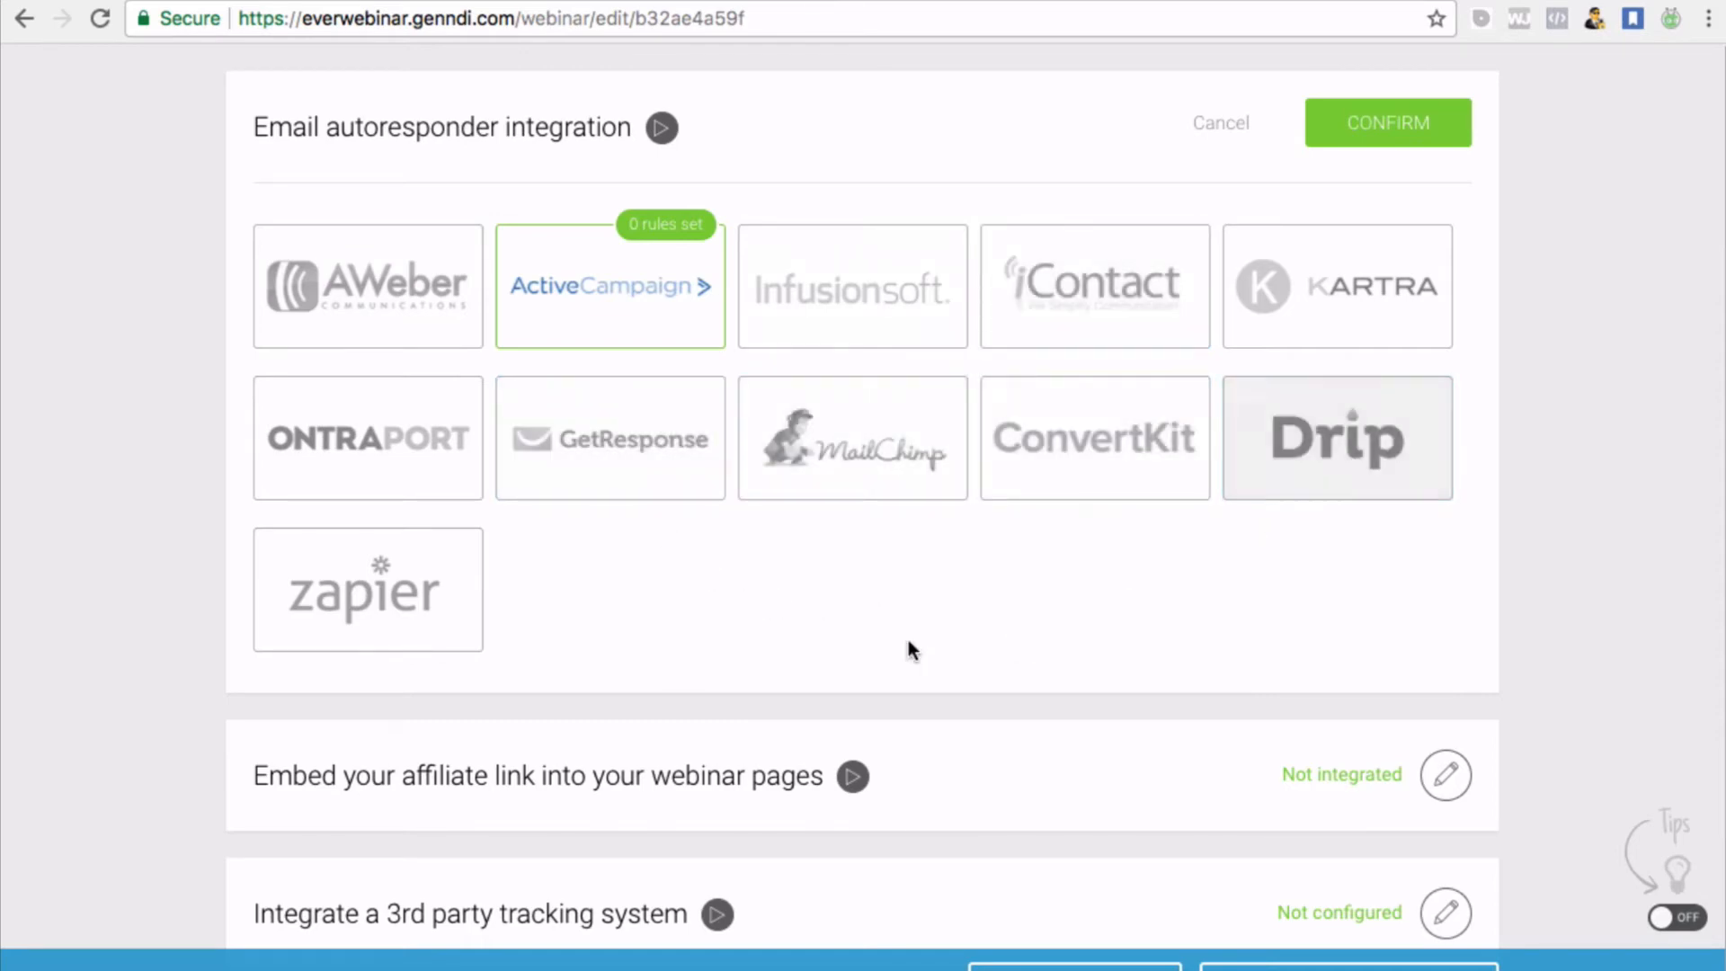
{"action": "scroll", "coordinate": [908, 646], "scroll_direction": "down", "scroll_amount": 2}
{"action": "scroll", "coordinate": [908, 639], "scroll_direction": "up", "scroll_amount": 3}
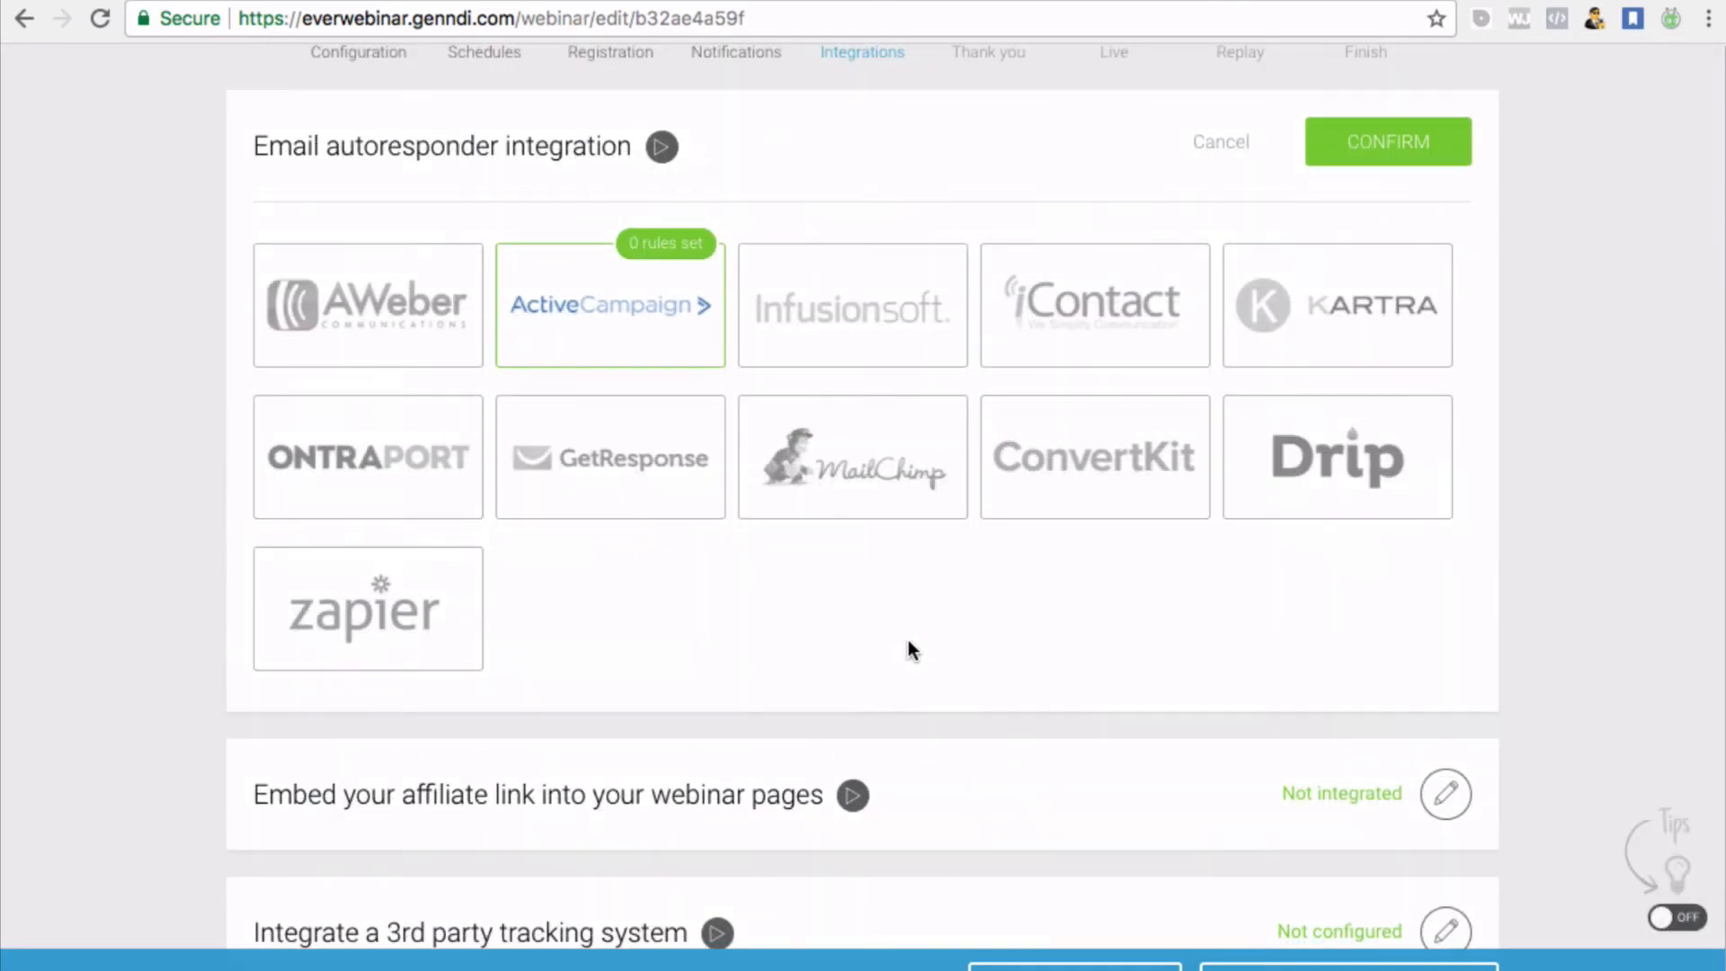
Close the email autoresponder integration without connecting any service, leaving it Not configured
{"action": "mouse_move", "coordinate": [1036, 297]}
{"action": "scroll", "coordinate": [818, 661], "scroll_direction": "down", "scroll_amount": 1}
{"action": "scroll", "coordinate": [817, 660], "scroll_direction": "down", "scroll_amount": 1}
{"action": "mouse_move", "coordinate": [397, 526]}
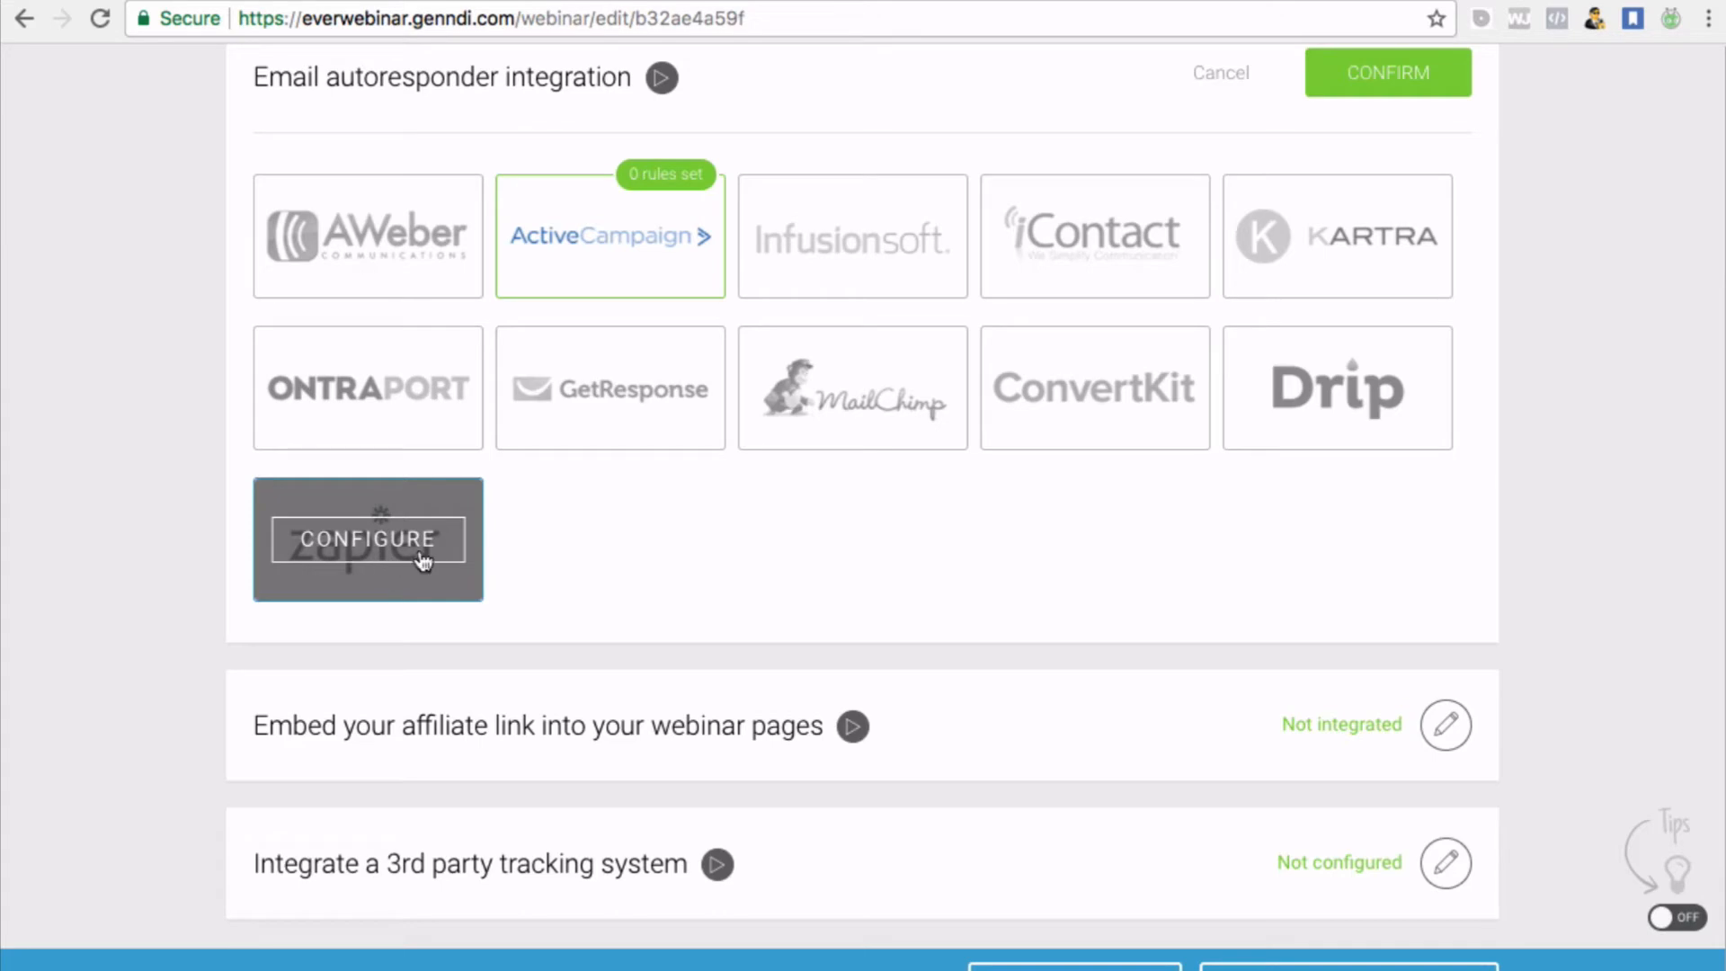
{"action": "scroll", "coordinate": [577, 533], "scroll_direction": "up", "scroll_amount": 4}
{"action": "scroll", "coordinate": [576, 533], "scroll_direction": "down", "scroll_amount": 4}
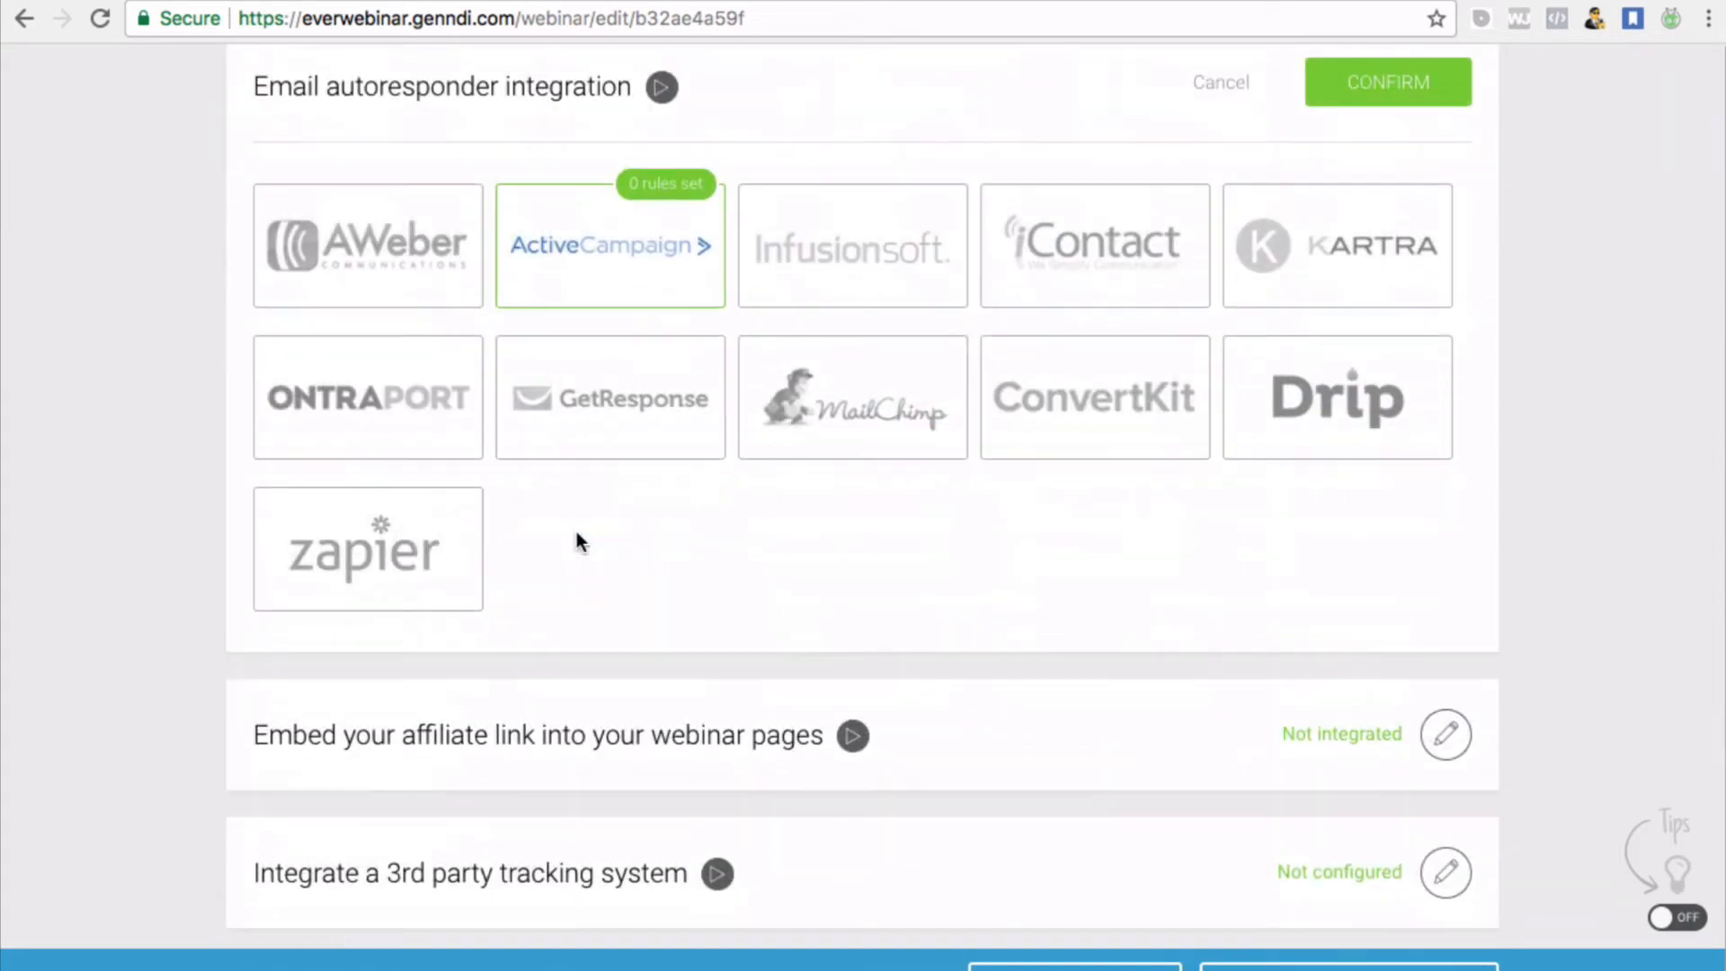
{"action": "mouse_move", "coordinate": [391, 573]}
{"action": "scroll", "coordinate": [391, 582], "scroll_direction": "up", "scroll_amount": 1}
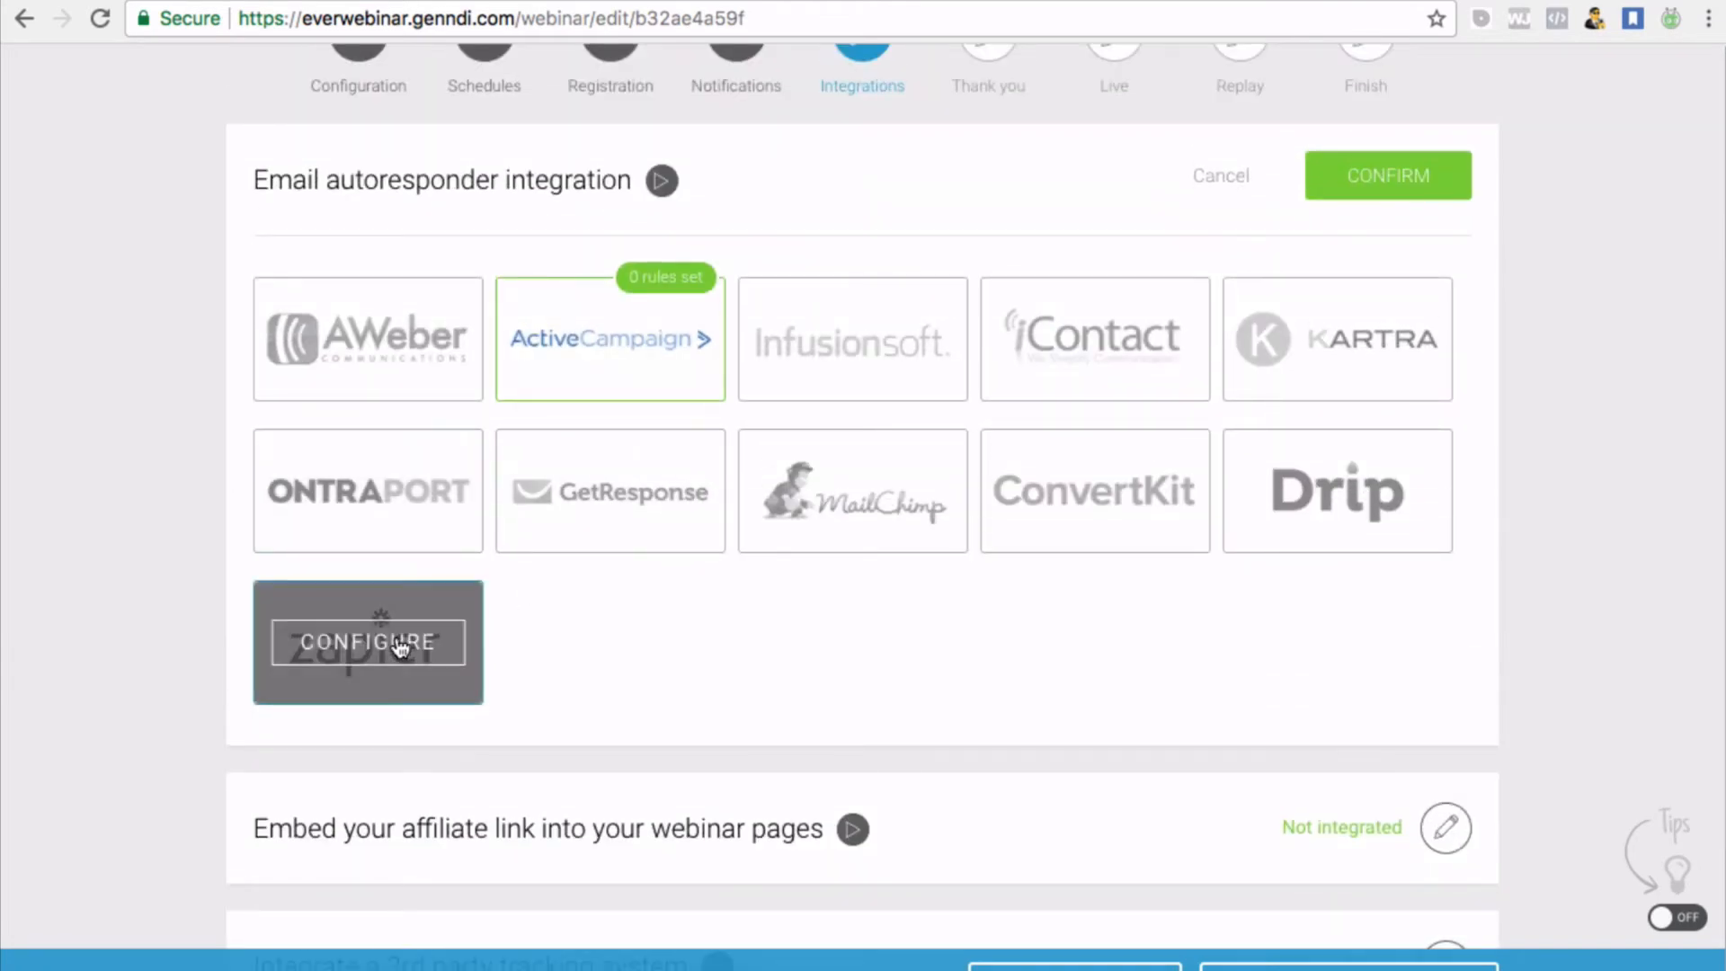
{"action": "scroll", "coordinate": [937, 552], "scroll_direction": "up", "scroll_amount": 2}
{"action": "scroll", "coordinate": [937, 562], "scroll_direction": "down", "scroll_amount": 4}
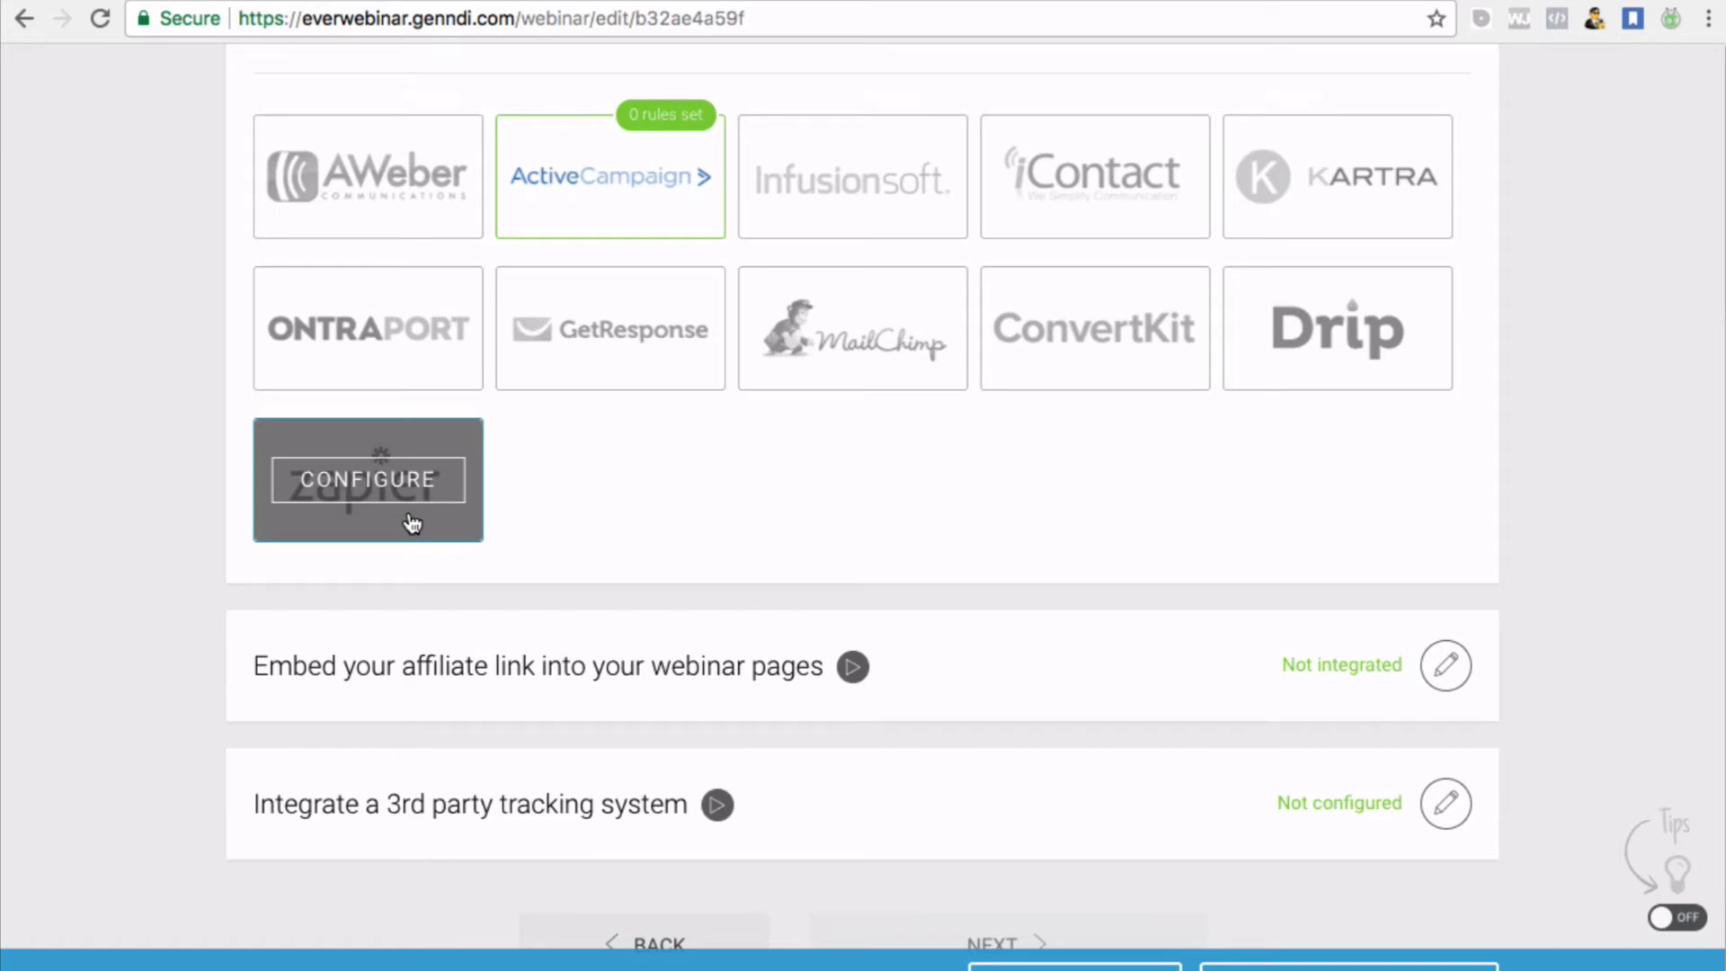
{"action": "scroll", "coordinate": [893, 428], "scroll_direction": "down", "scroll_amount": 1}
{"action": "scroll", "coordinate": [893, 428], "scroll_direction": "up", "scroll_amount": 3}
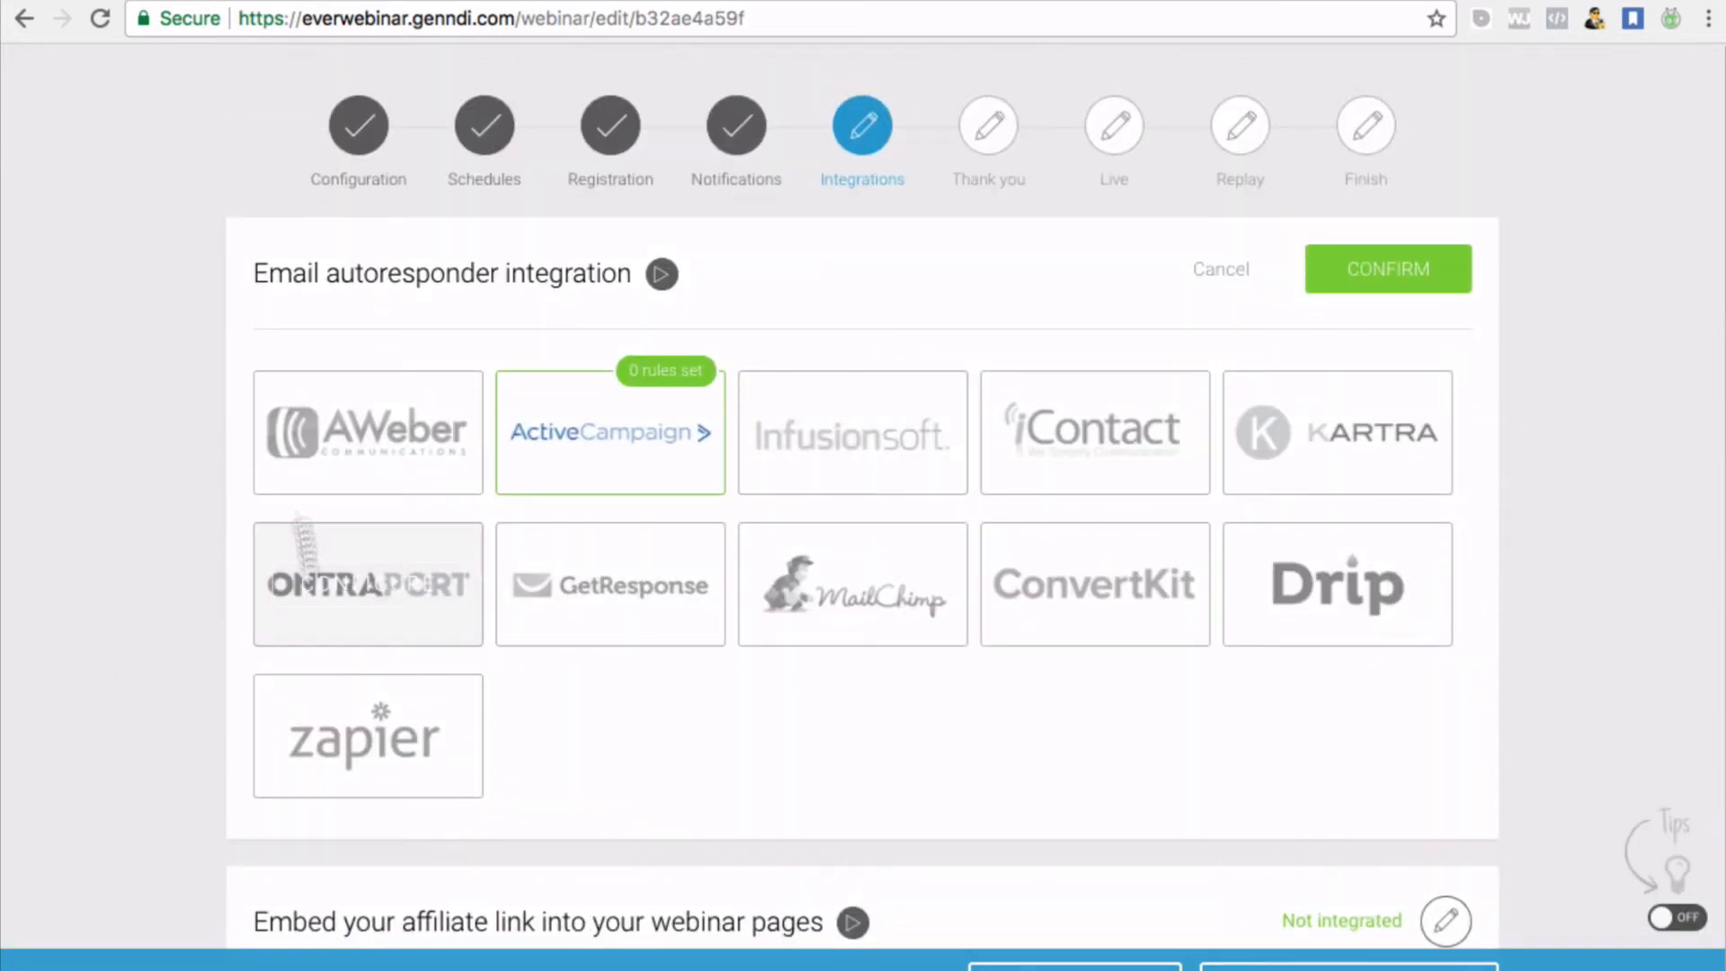
{"action": "scroll", "coordinate": [433, 494], "scroll_direction": "down", "scroll_amount": 2}
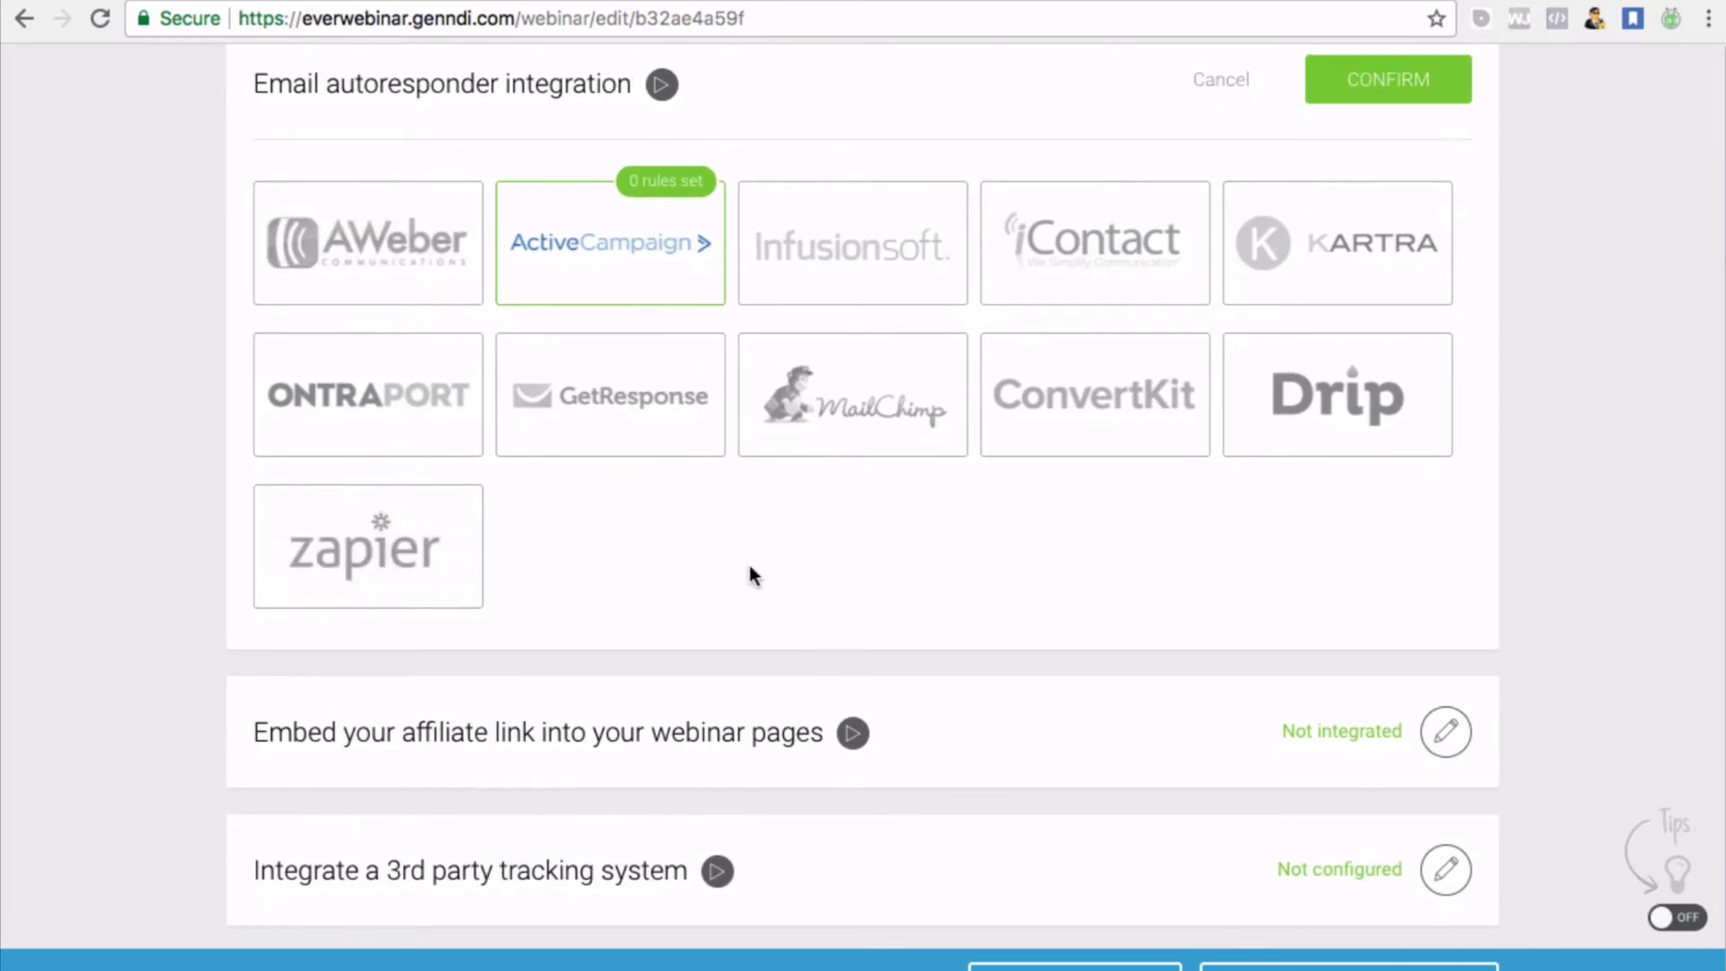
{"action": "scroll", "coordinate": [752, 566], "scroll_direction": "up", "scroll_amount": 1}
{"action": "scroll", "coordinate": [737, 604], "scroll_direction": "down", "scroll_amount": 2}
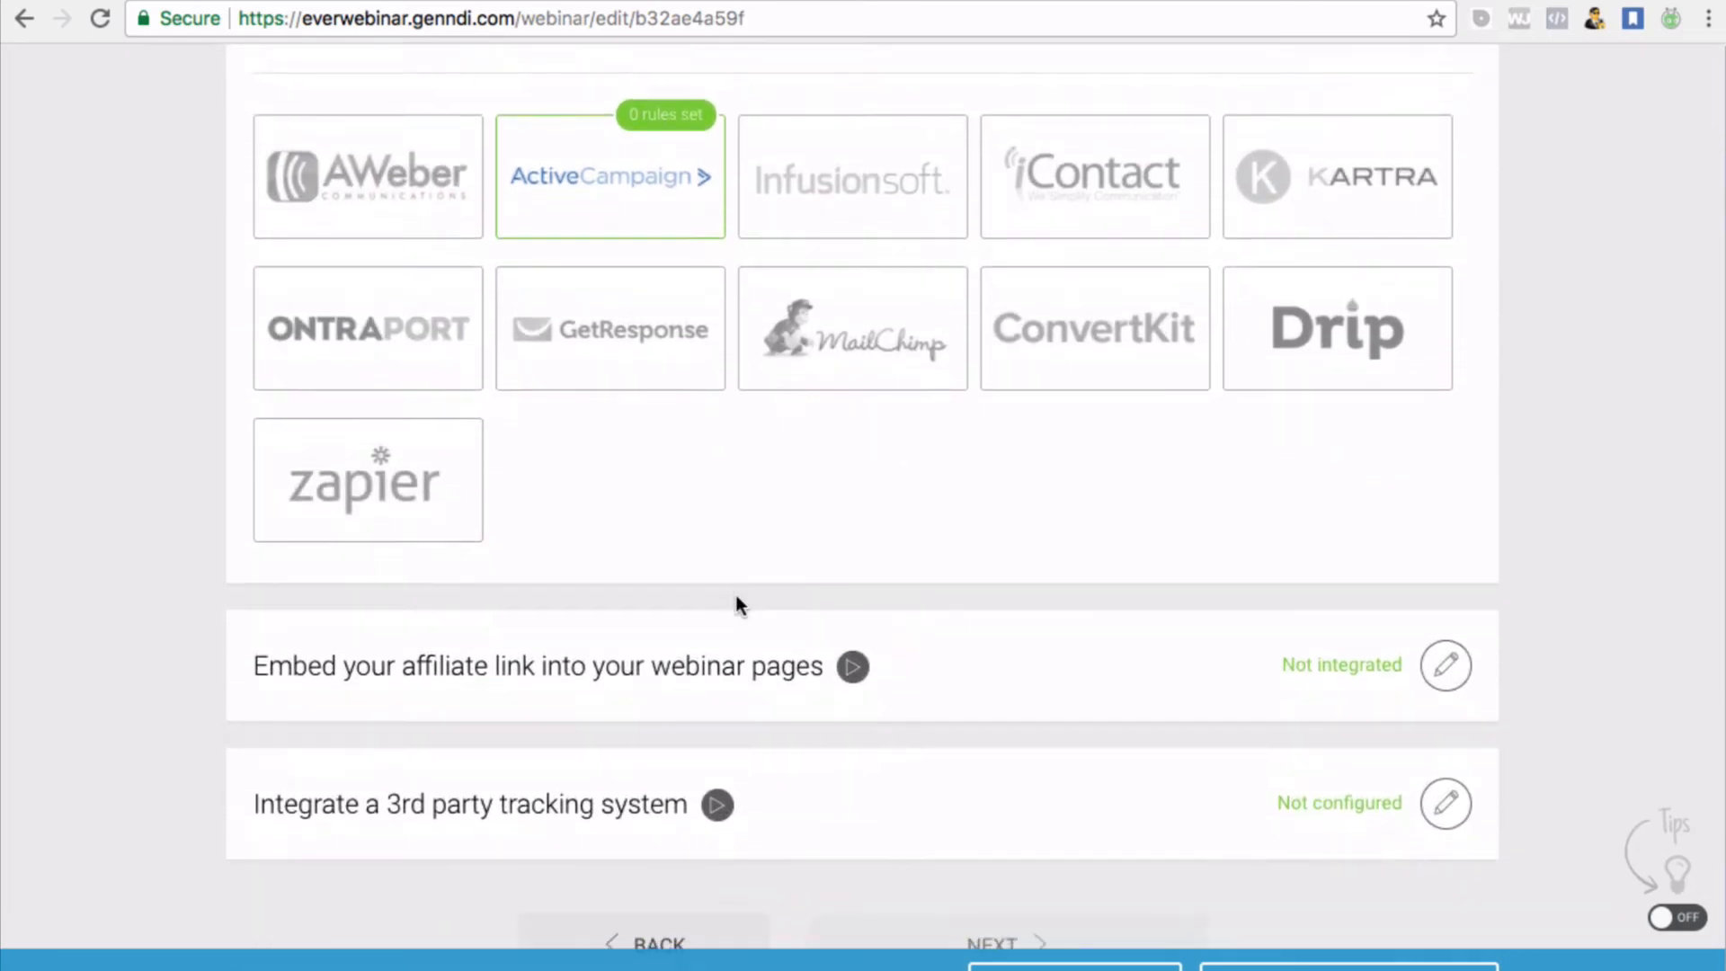
{"action": "scroll", "coordinate": [827, 460], "scroll_direction": "up", "scroll_amount": 2}
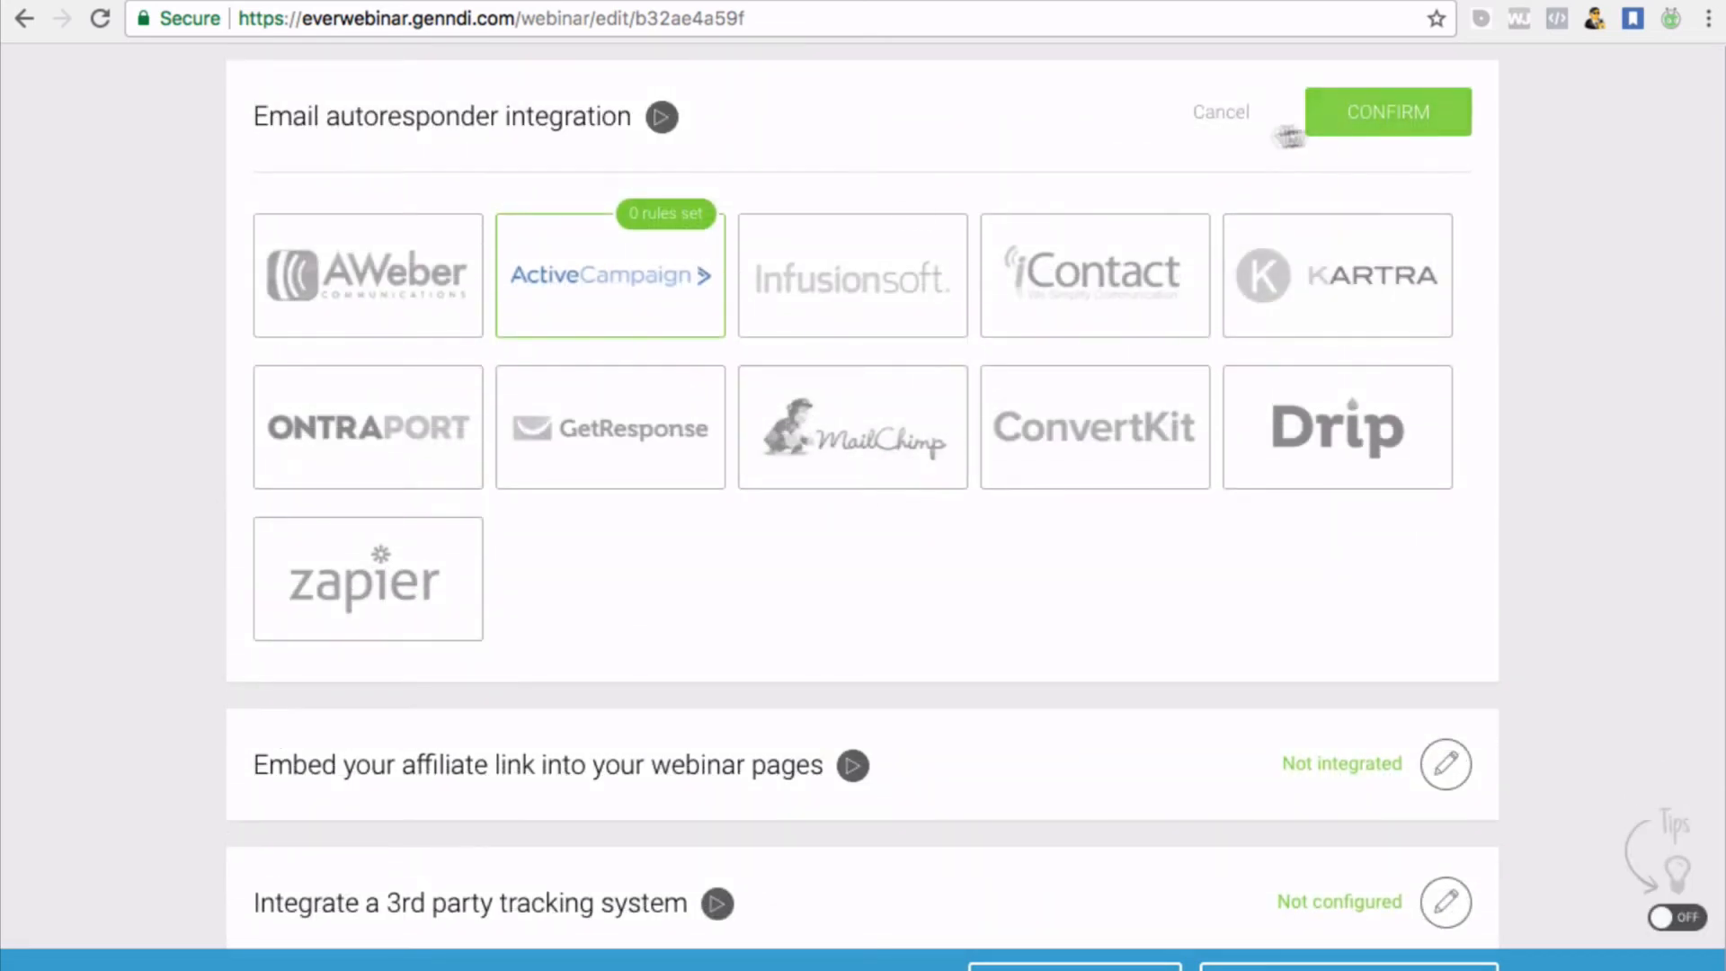
{"action": "left_click", "coordinate": [1388, 115]}
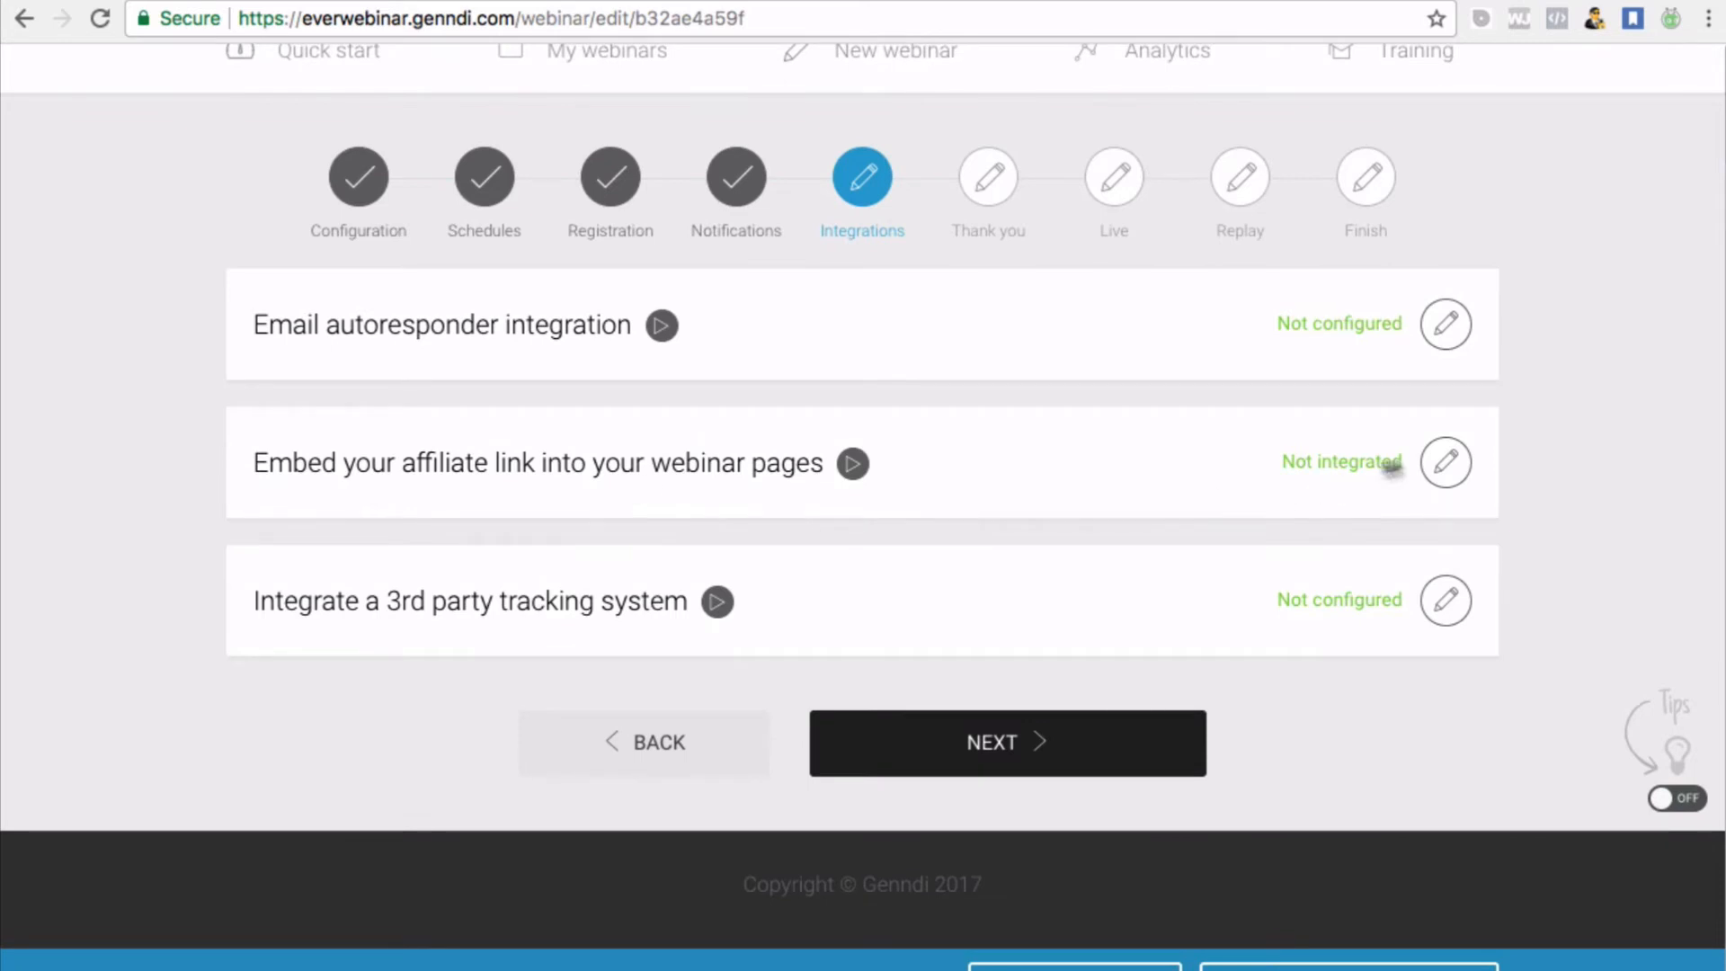
Leave the affiliate link URL empty and confirm, then open the 3rd party tracking settings
{"action": "left_click", "coordinate": [1445, 461]}
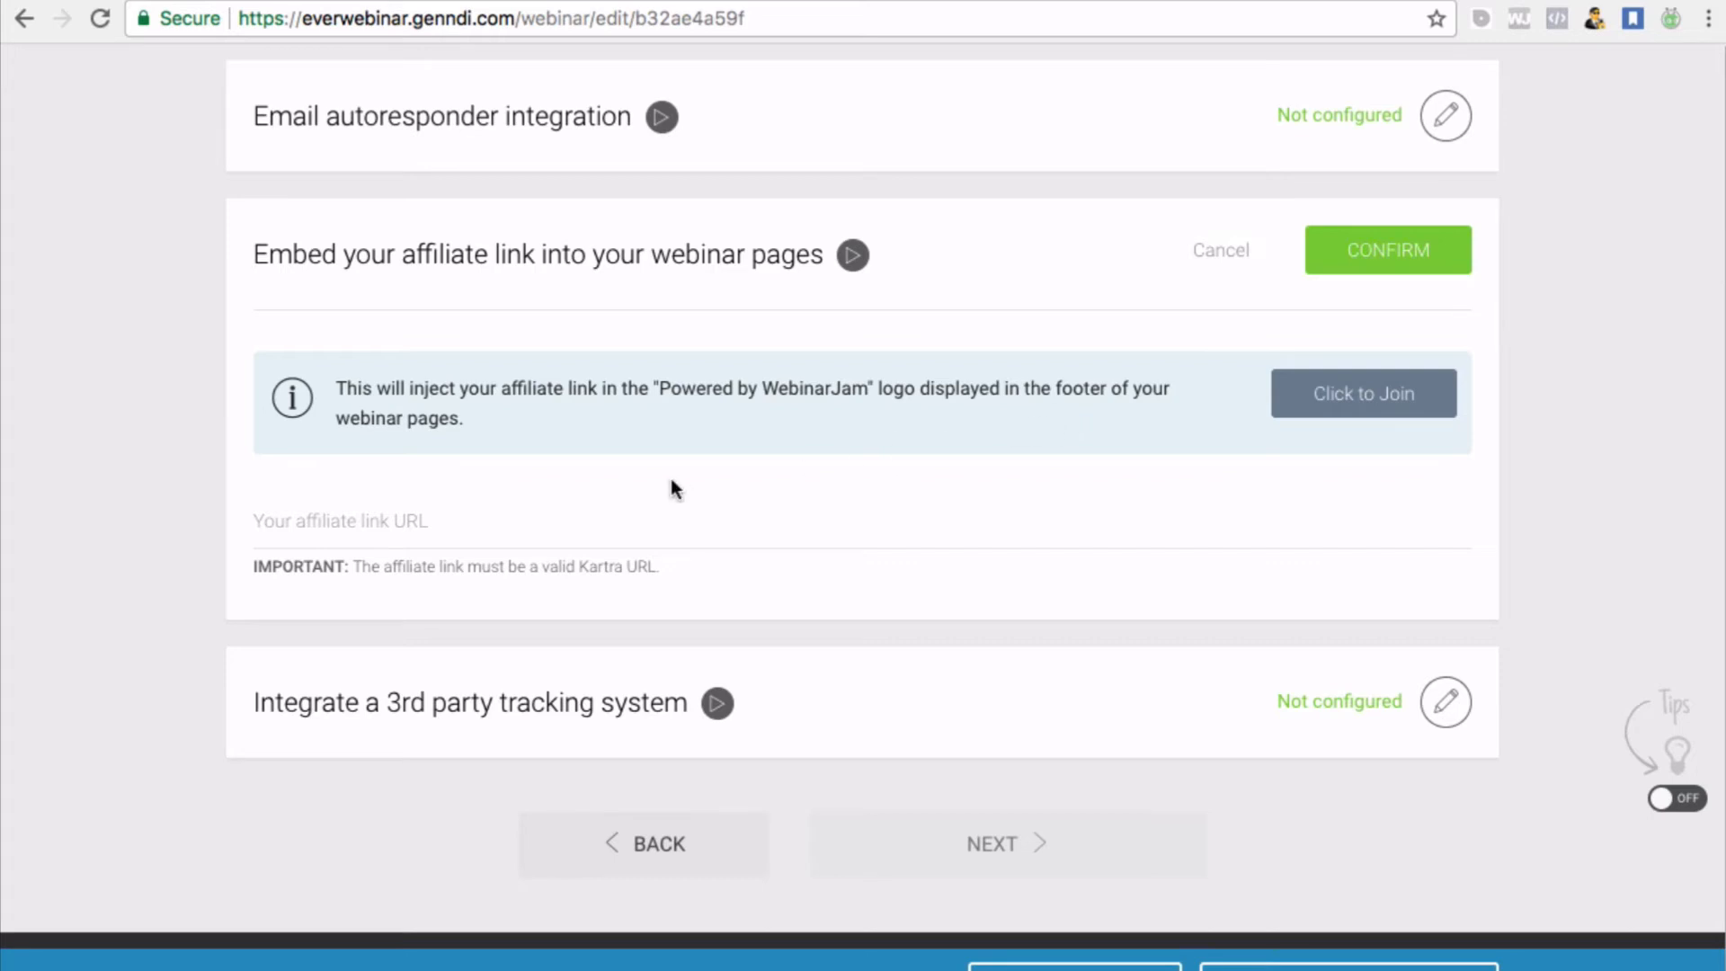
{"action": "left_click", "coordinate": [331, 516]}
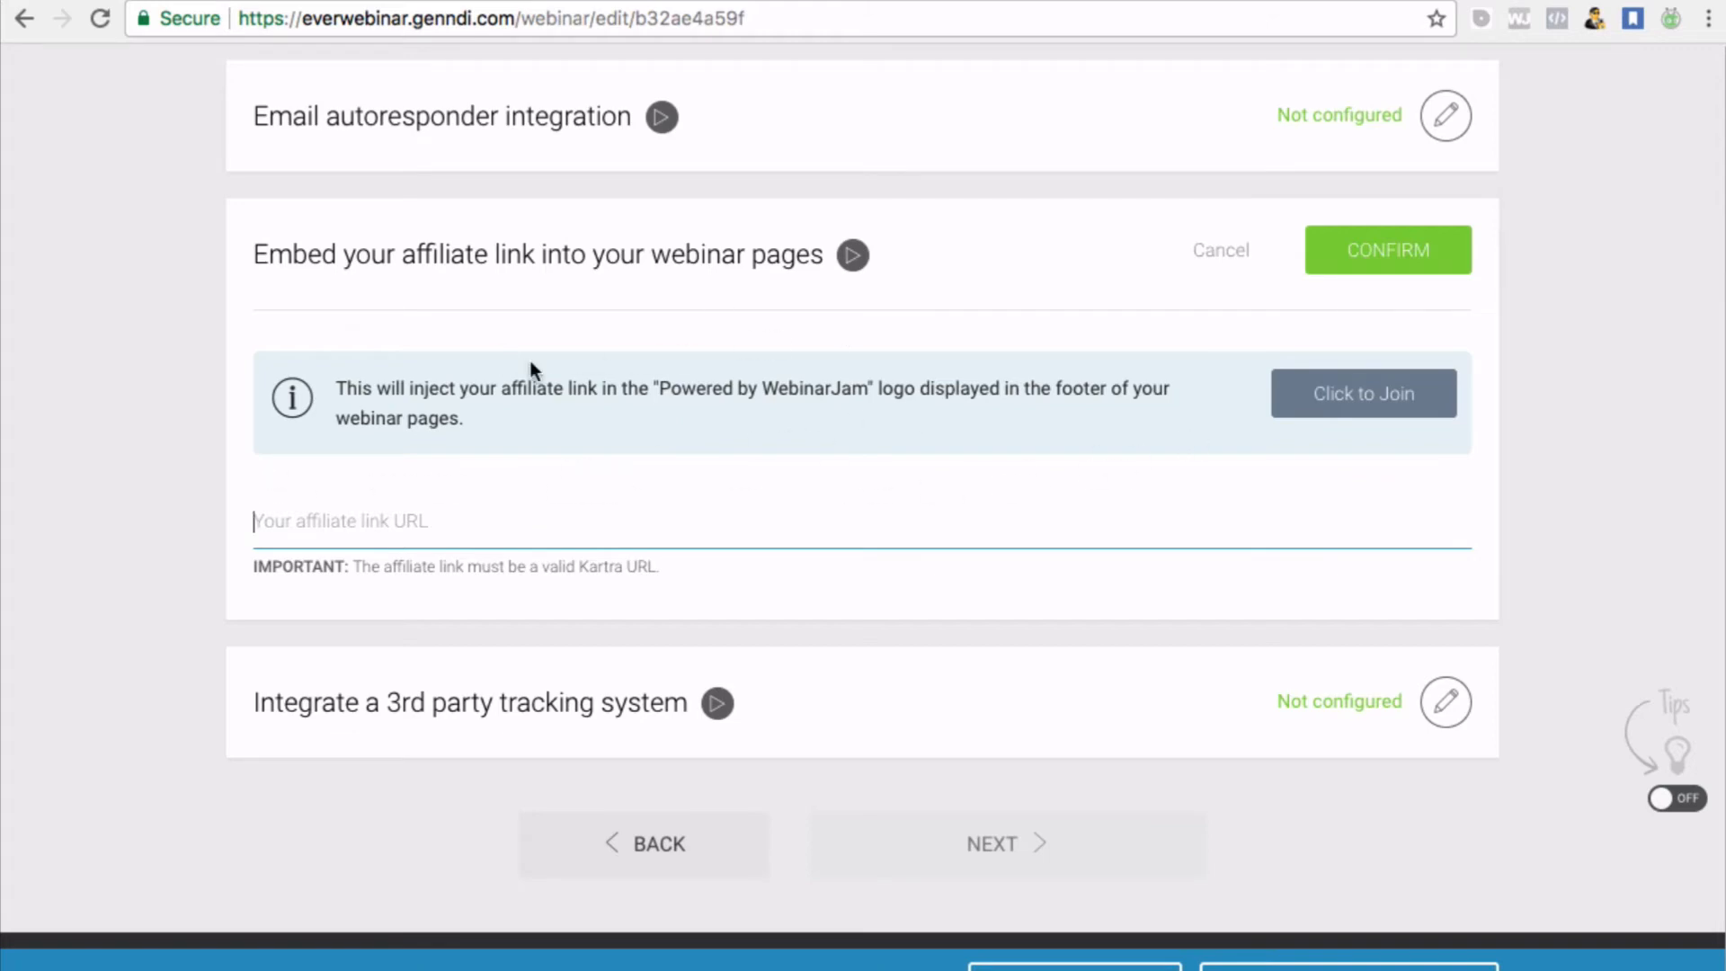
{"action": "scroll", "coordinate": [558, 381], "scroll_direction": "up", "scroll_amount": 3}
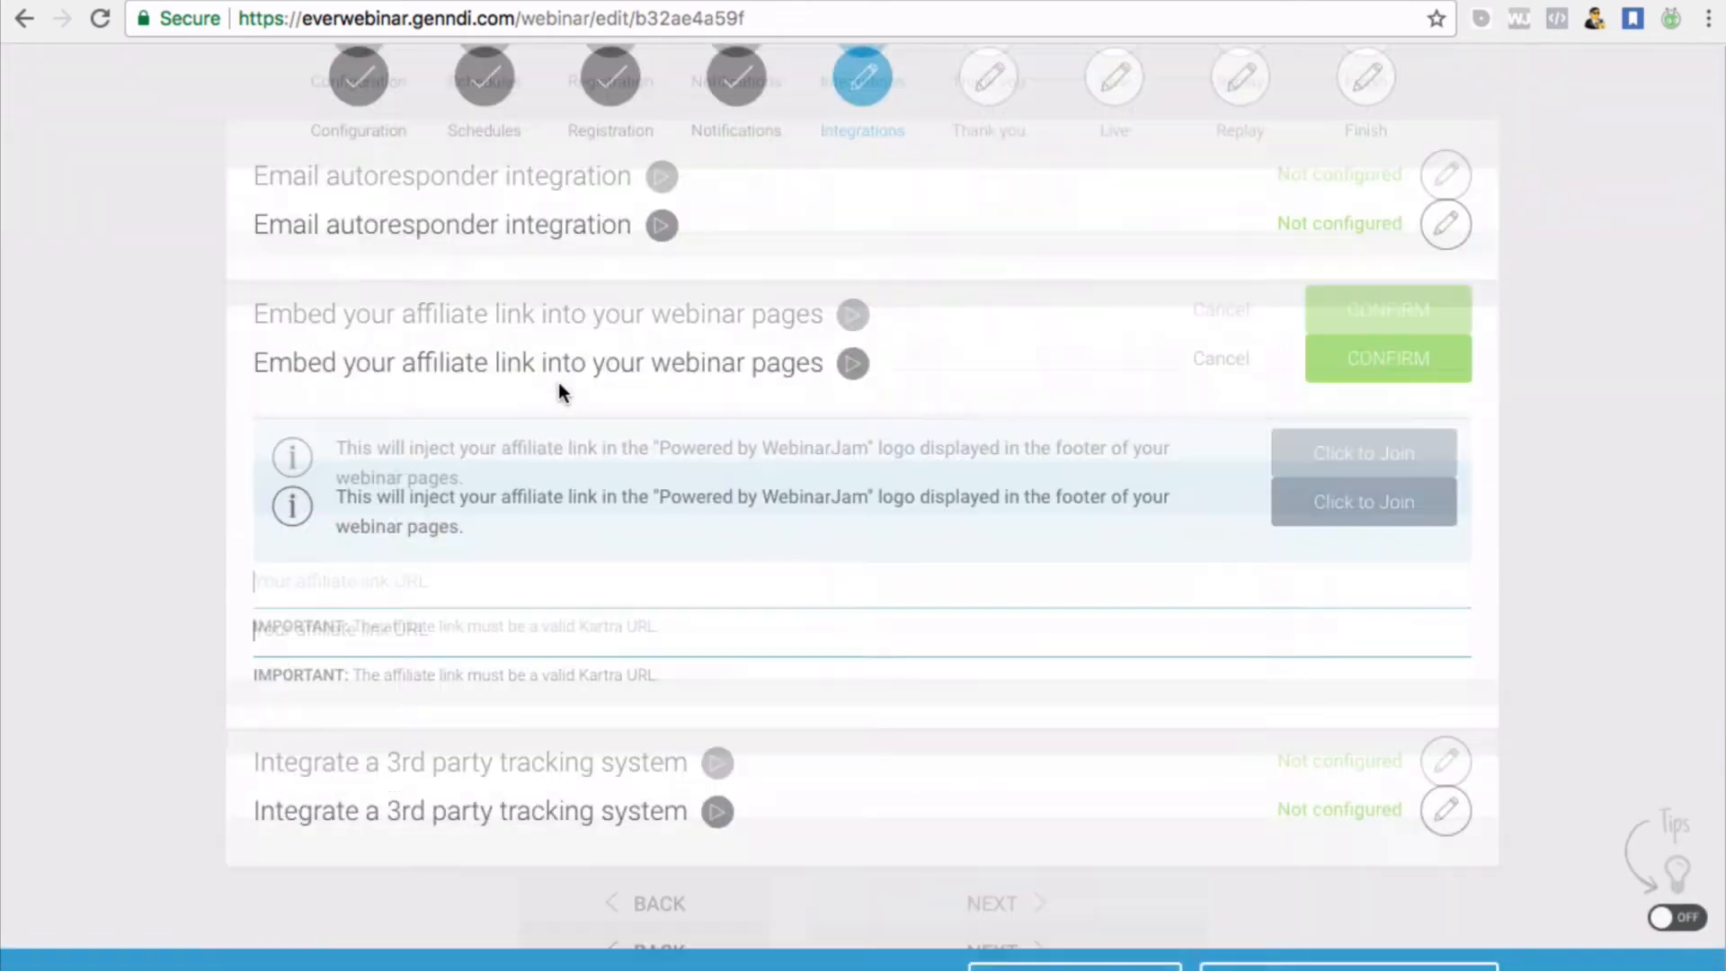
{"action": "scroll", "coordinate": [558, 381], "scroll_direction": "down", "scroll_amount": 3}
{"action": "scroll", "coordinate": [558, 381], "scroll_direction": "up", "scroll_amount": 5}
{"action": "scroll", "coordinate": [558, 381], "scroll_direction": "down", "scroll_amount": 2}
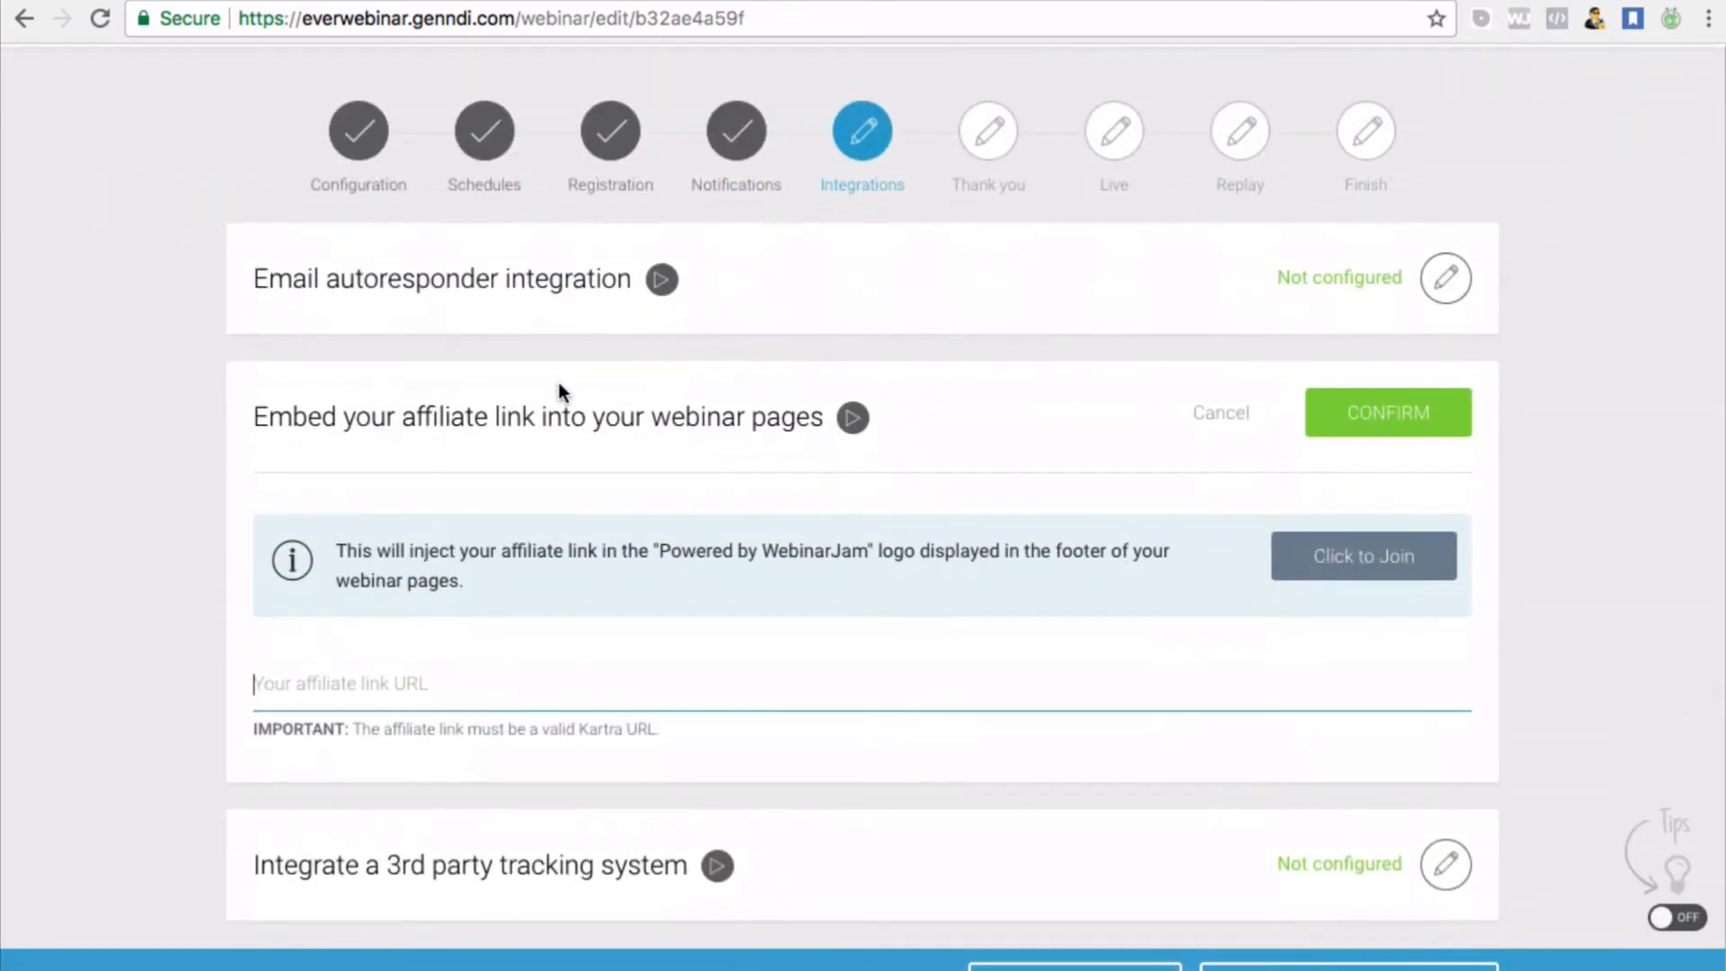
{"action": "scroll", "coordinate": [632, 492], "scroll_direction": "up", "scroll_amount": 3}
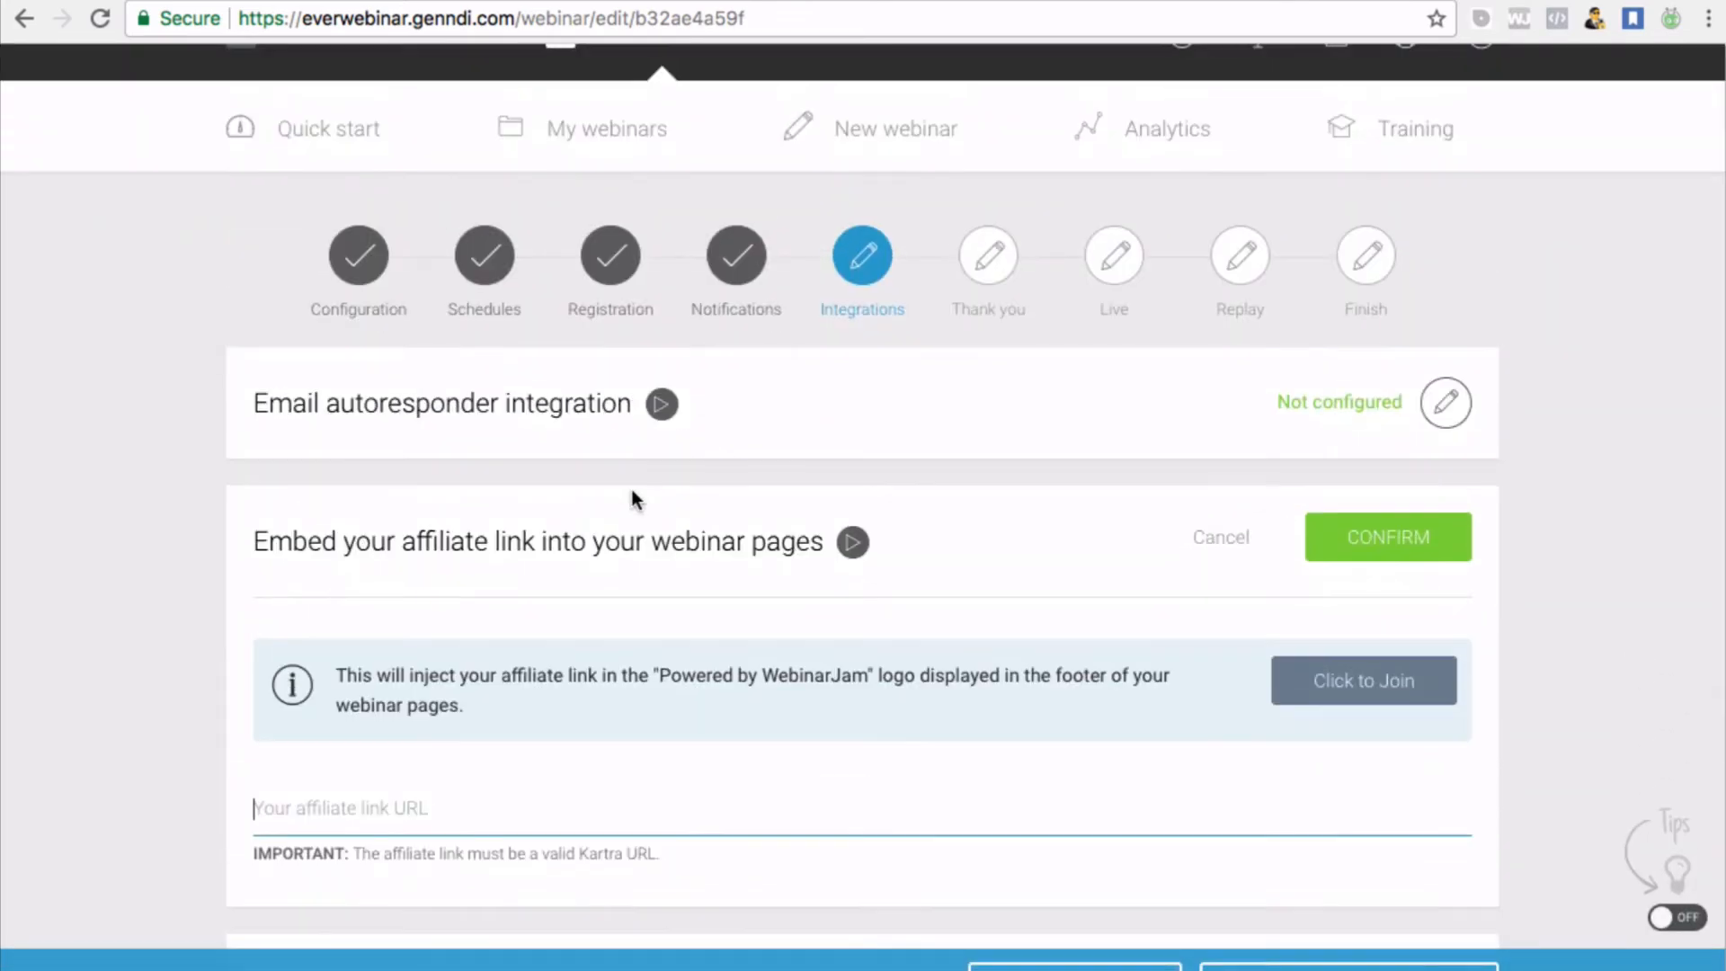
{"action": "scroll", "coordinate": [631, 497], "scroll_direction": "down", "scroll_amount": 4}
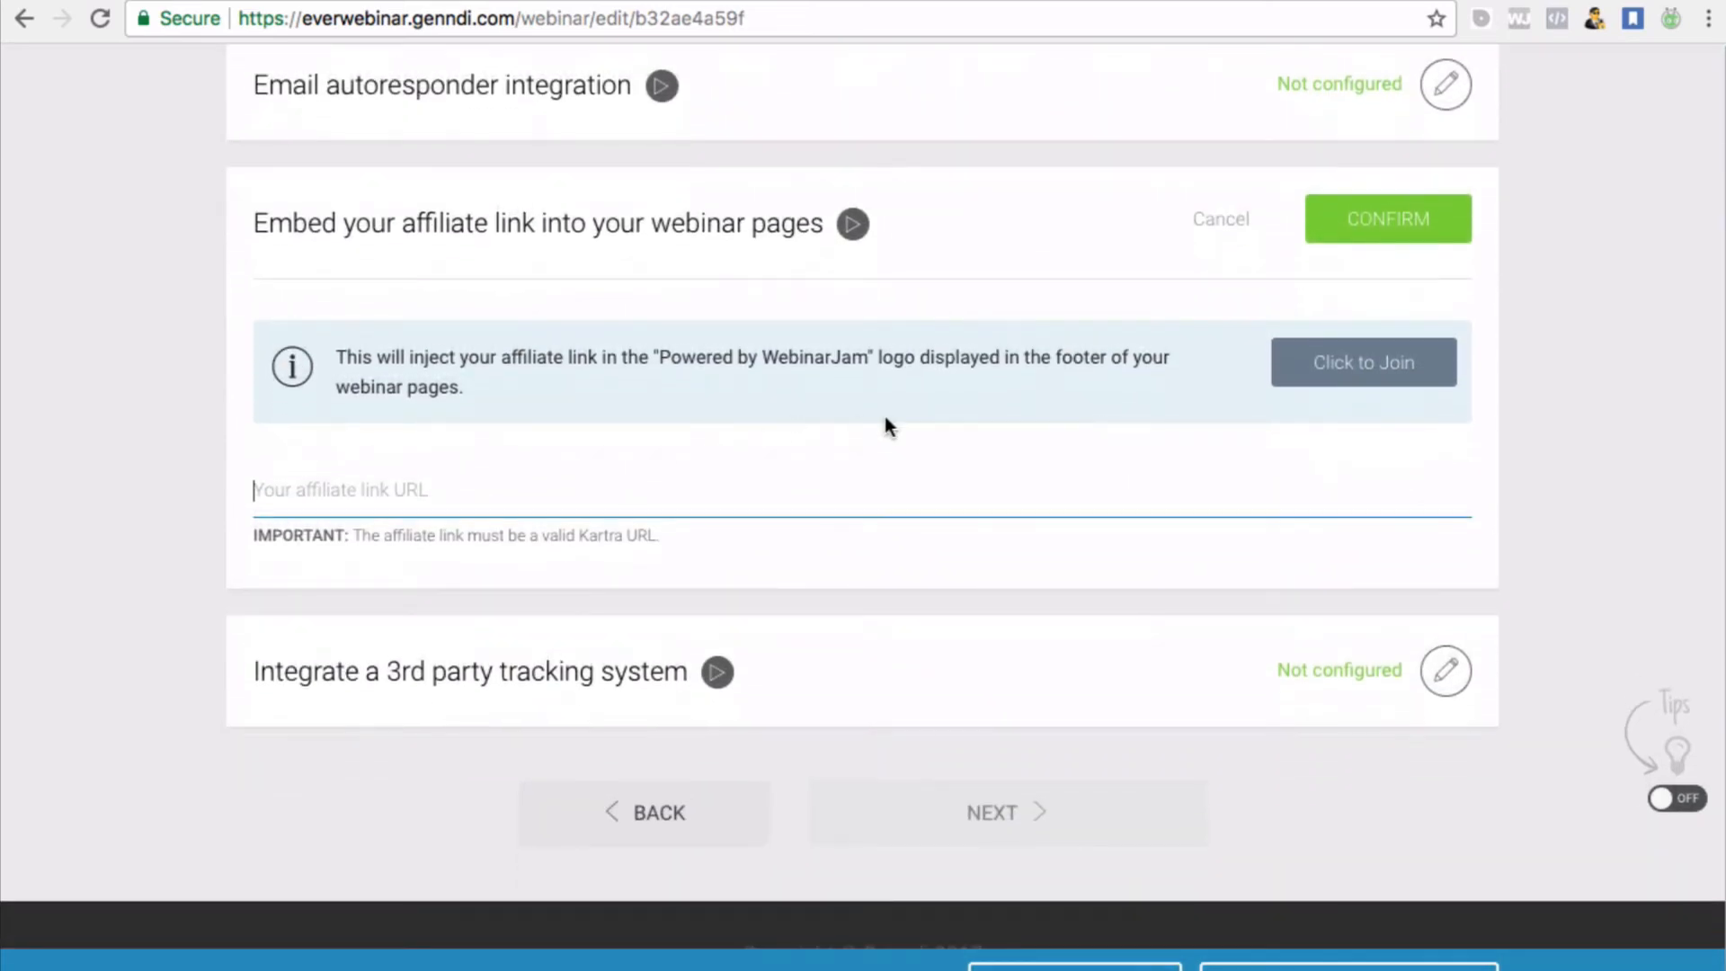
{"action": "scroll", "coordinate": [882, 428], "scroll_direction": "down", "scroll_amount": 1}
{"action": "scroll", "coordinate": [882, 428], "scroll_direction": "up", "scroll_amount": 2}
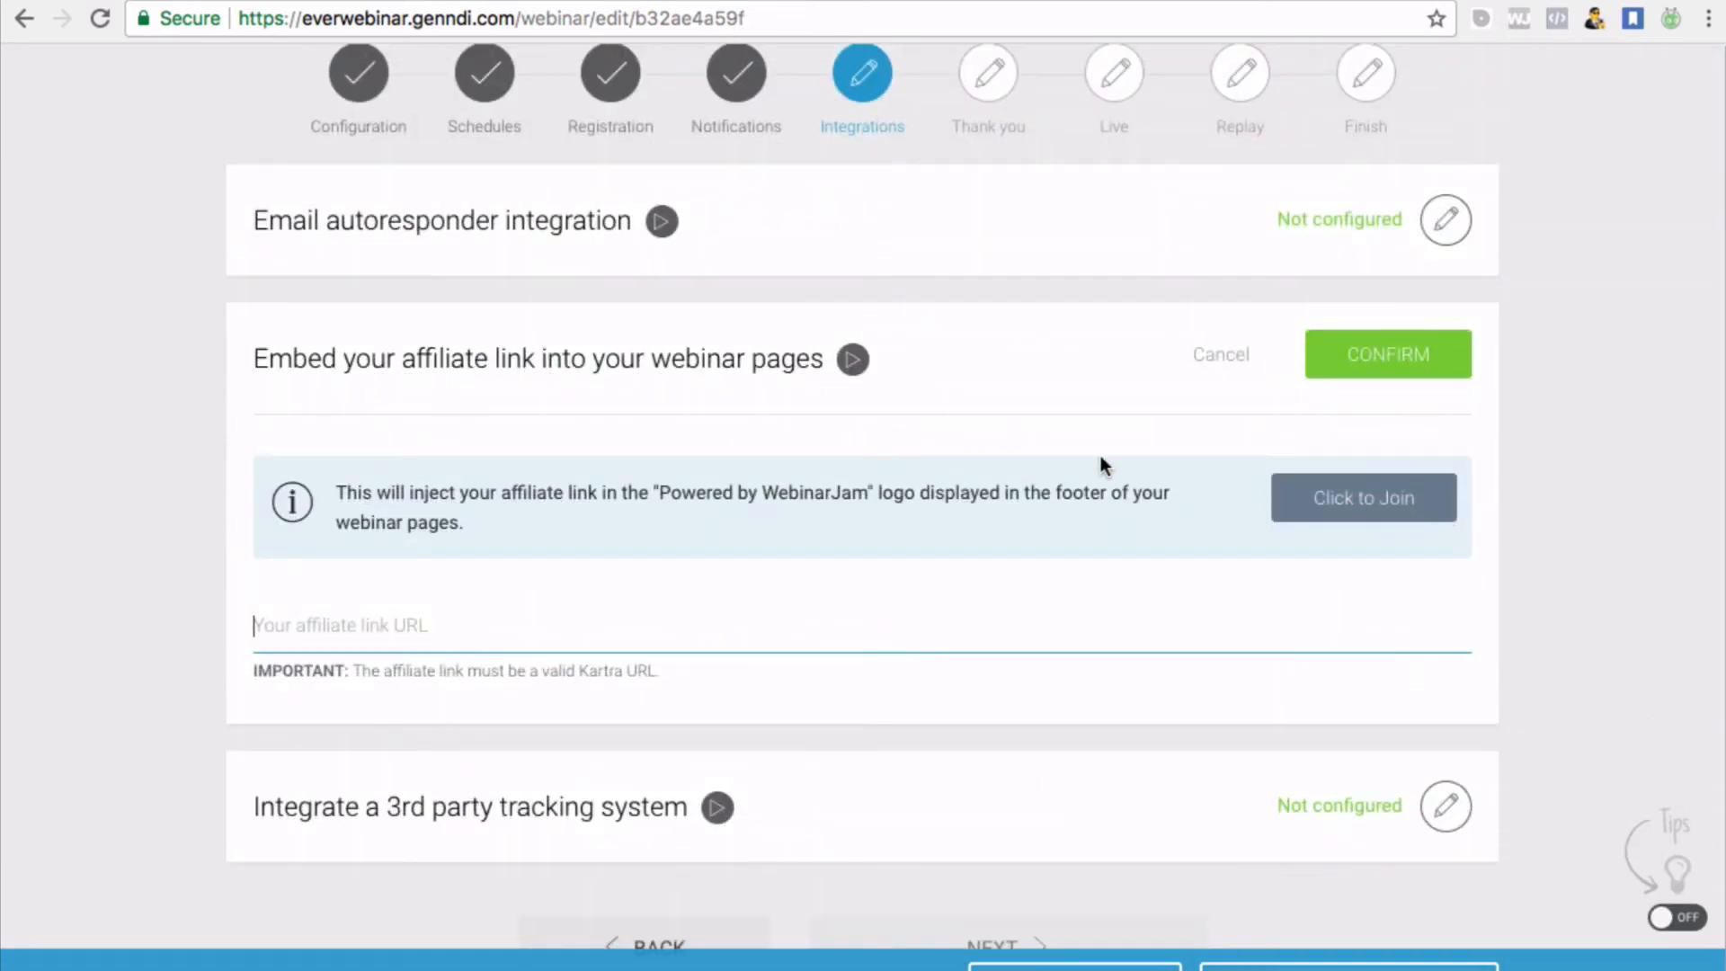
{"action": "left_click", "coordinate": [1402, 368]}
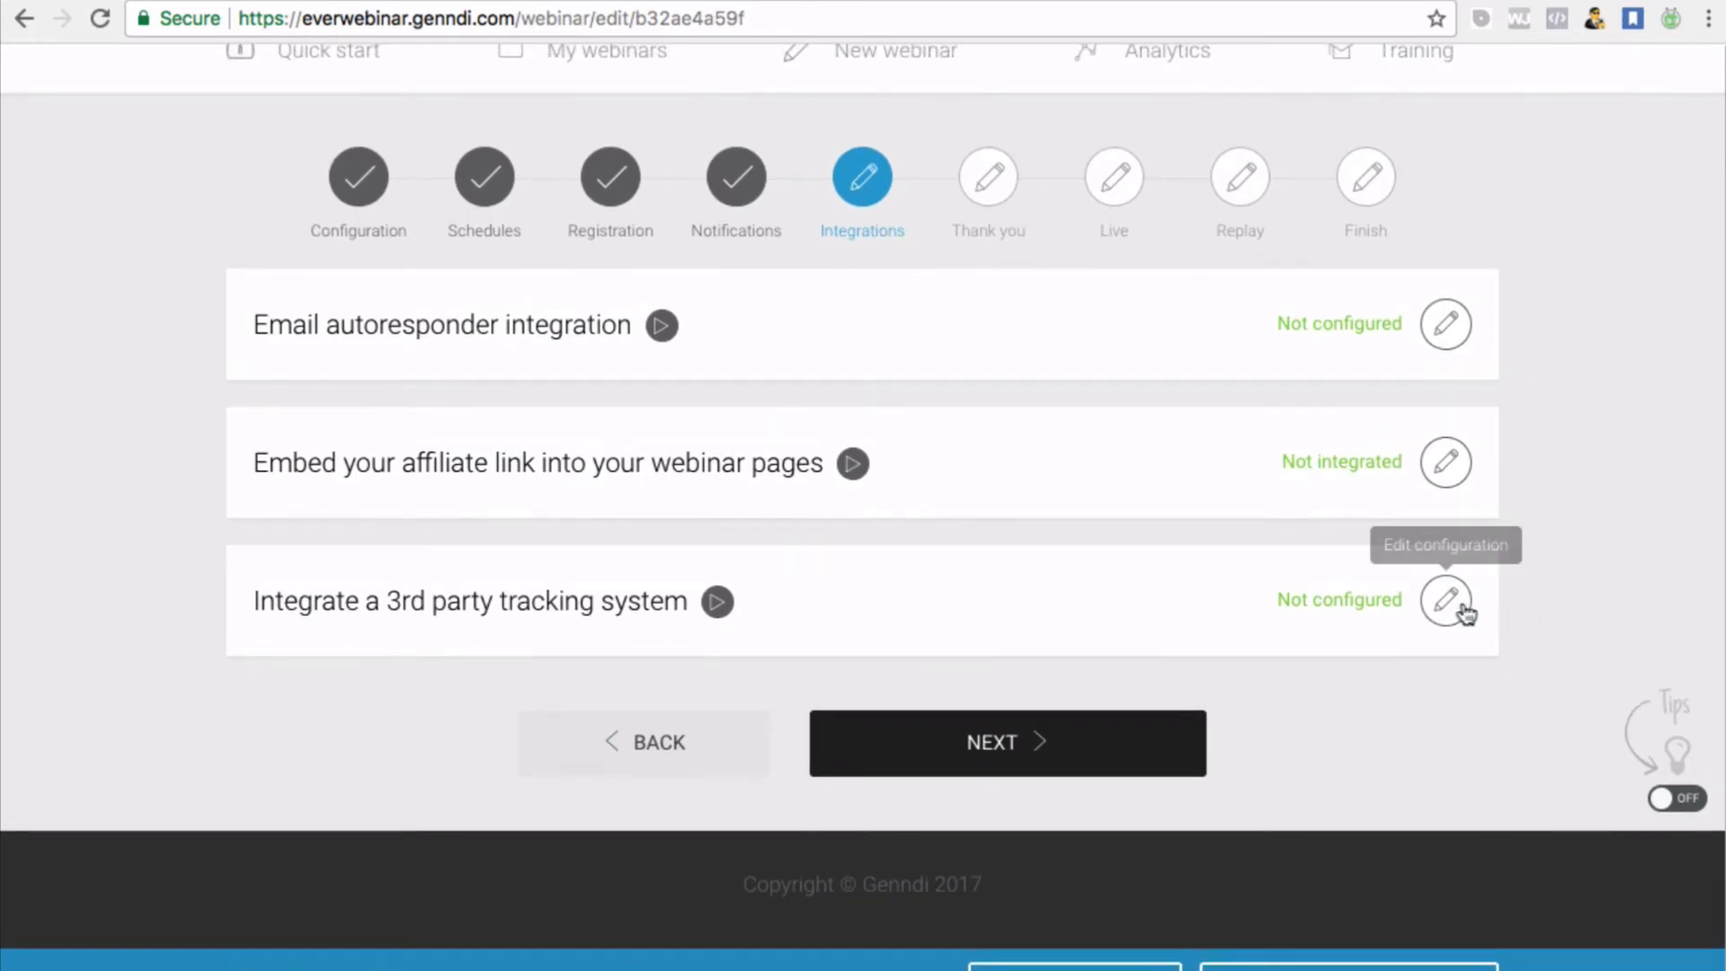
{"action": "left_click", "coordinate": [1446, 600]}
Confirm the registration, thank-you, live room and replay tracking-code fields with no codes entered
{"action": "scroll", "coordinate": [1186, 839], "scroll_direction": "down", "scroll_amount": 3}
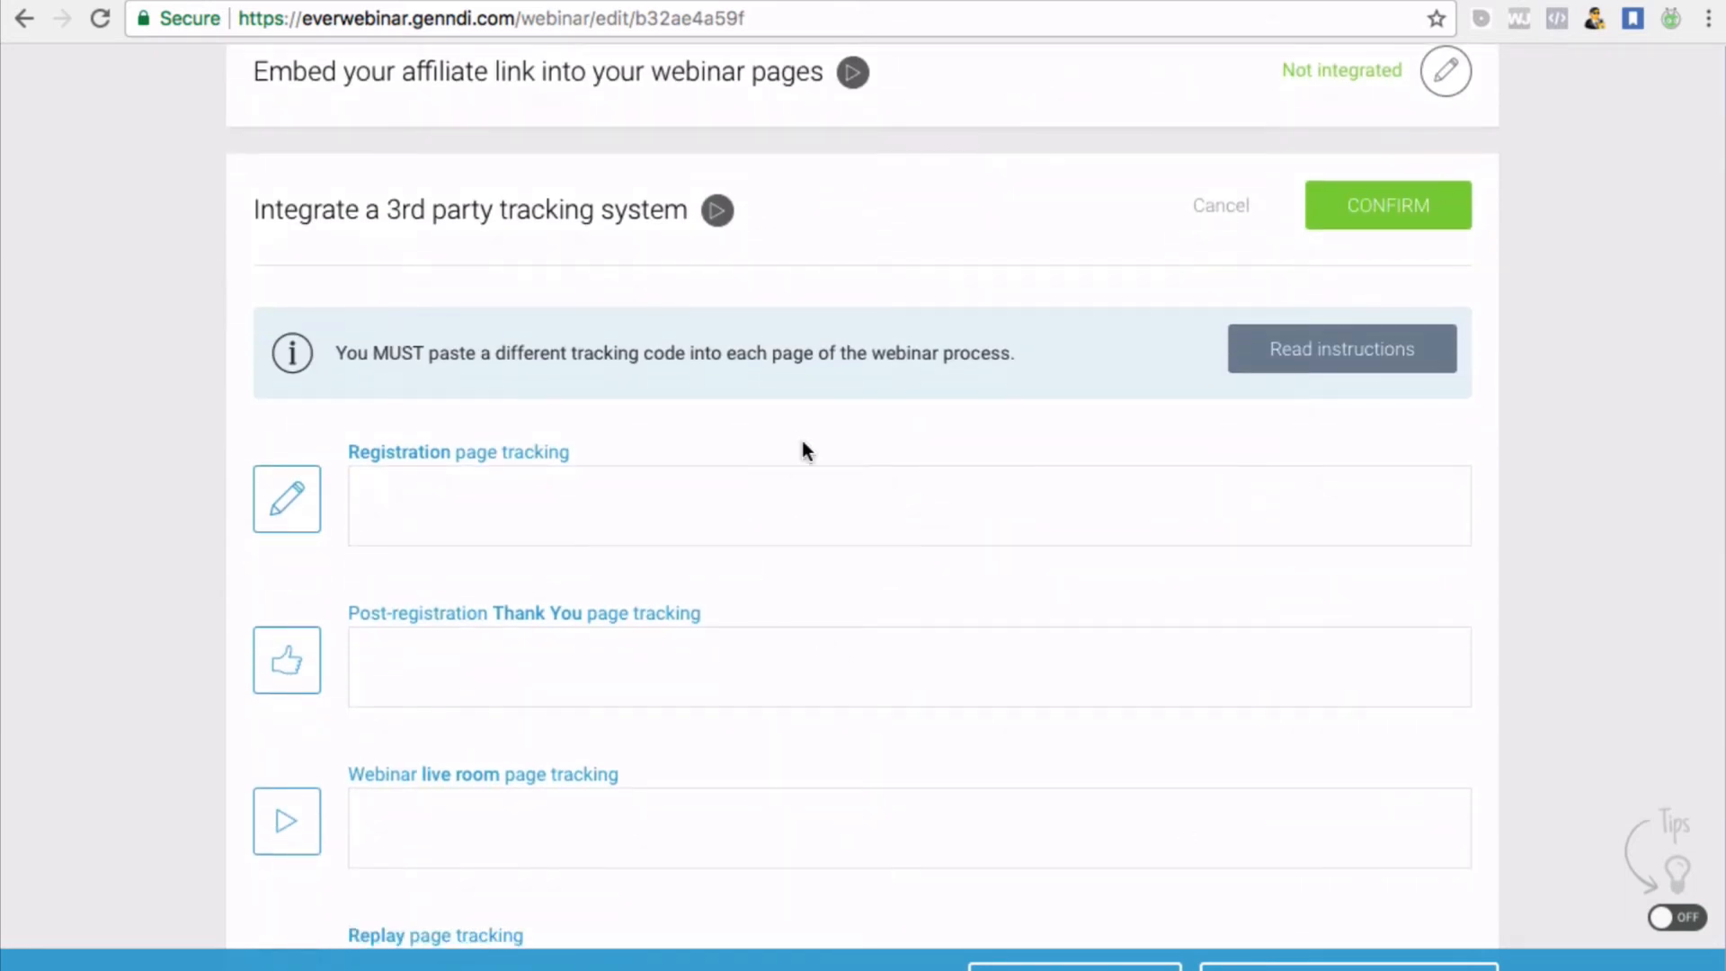
{"action": "scroll", "coordinate": [802, 441], "scroll_direction": "down", "scroll_amount": 1}
{"action": "scroll", "coordinate": [803, 435], "scroll_direction": "down", "scroll_amount": 3}
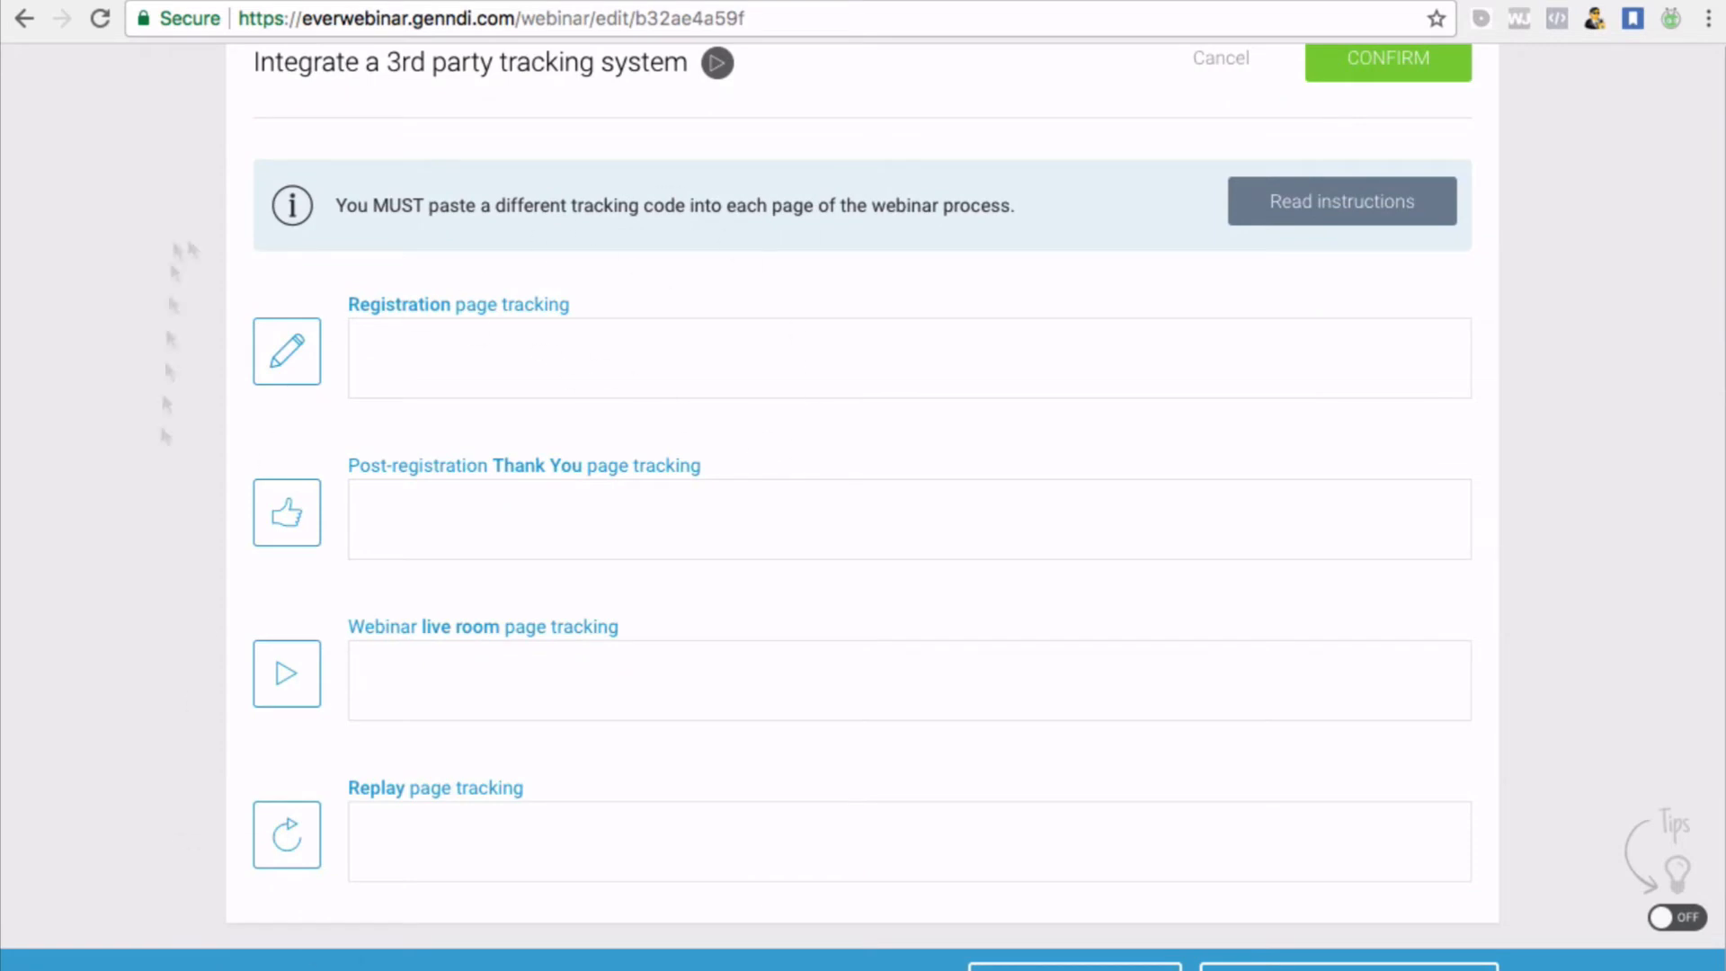
{"action": "scroll", "coordinate": [879, 582], "scroll_direction": "down", "scroll_amount": 2}
{"action": "scroll", "coordinate": [876, 583], "scroll_direction": "up", "scroll_amount": 4}
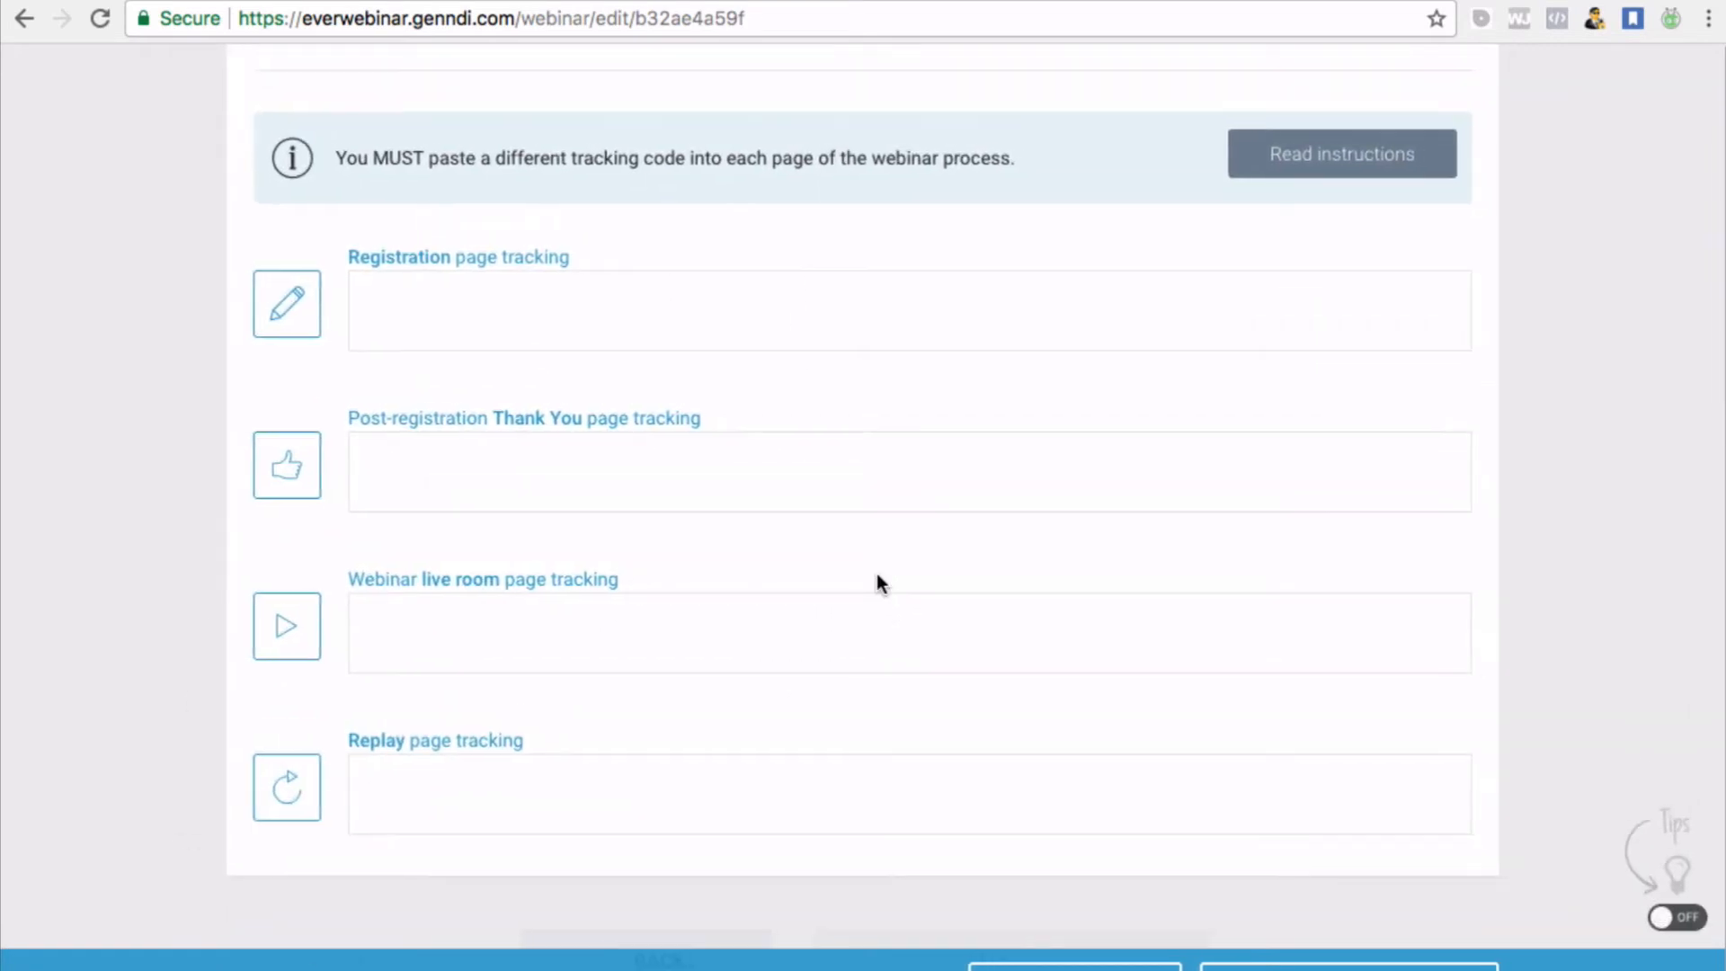
{"action": "scroll", "coordinate": [1114, 633], "scroll_direction": "down", "scroll_amount": 4}
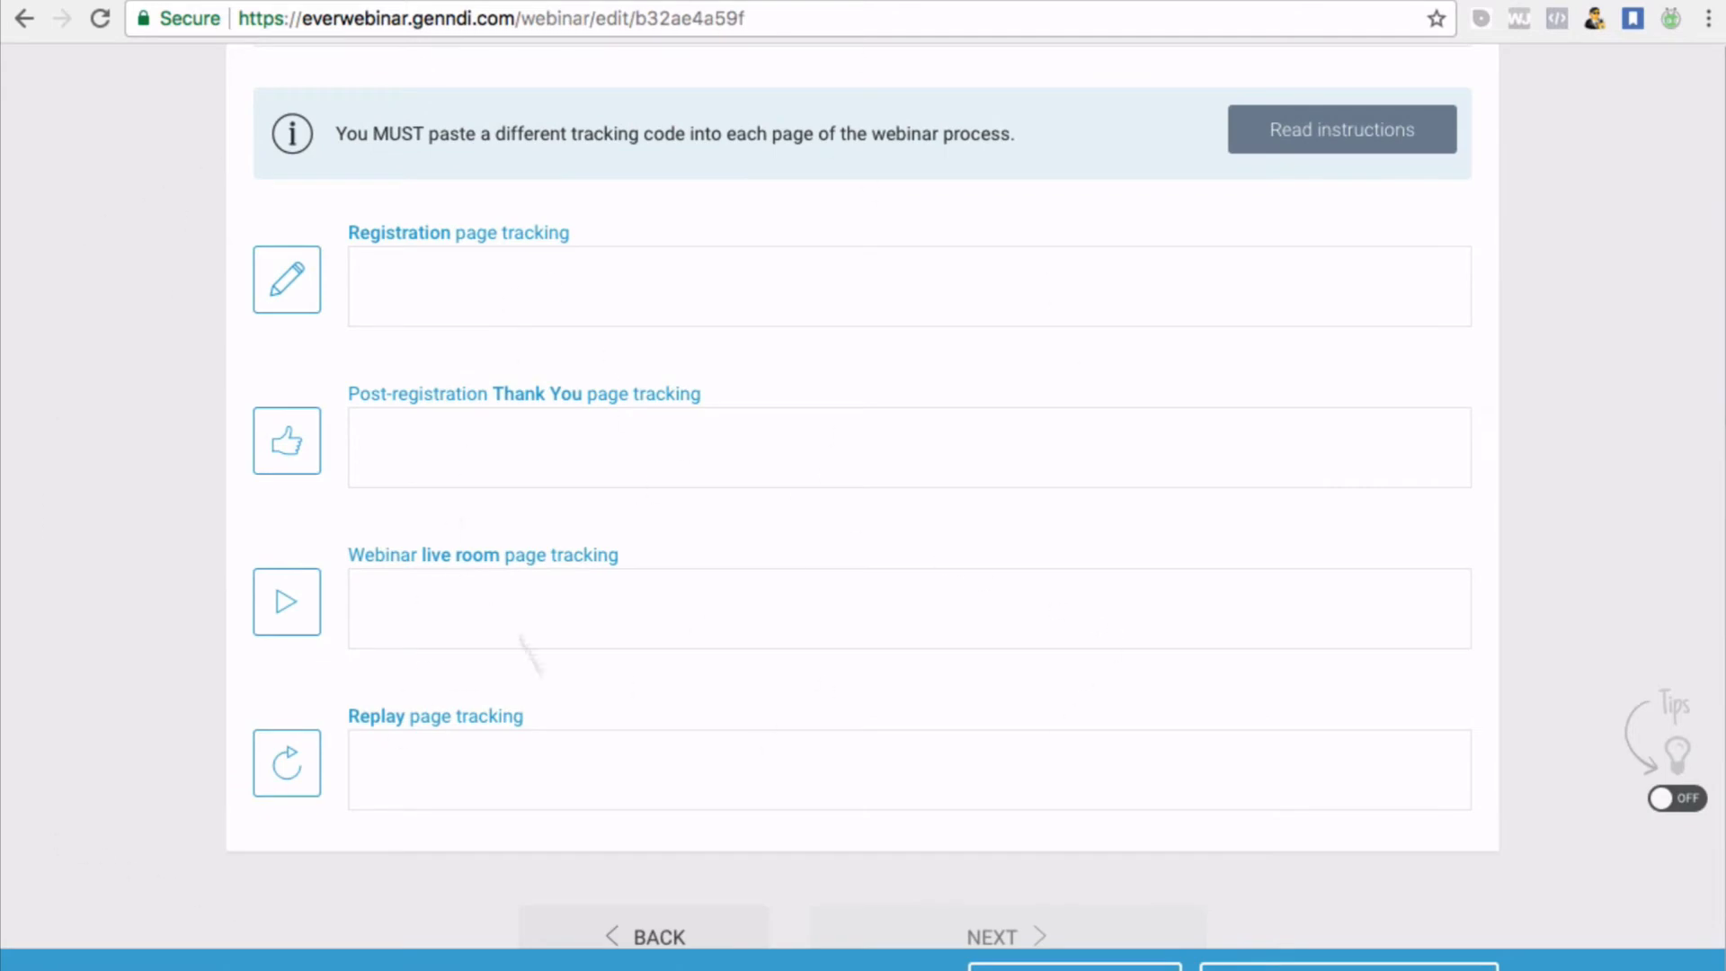
{"action": "scroll", "coordinate": [638, 476], "scroll_direction": "down", "scroll_amount": 4}
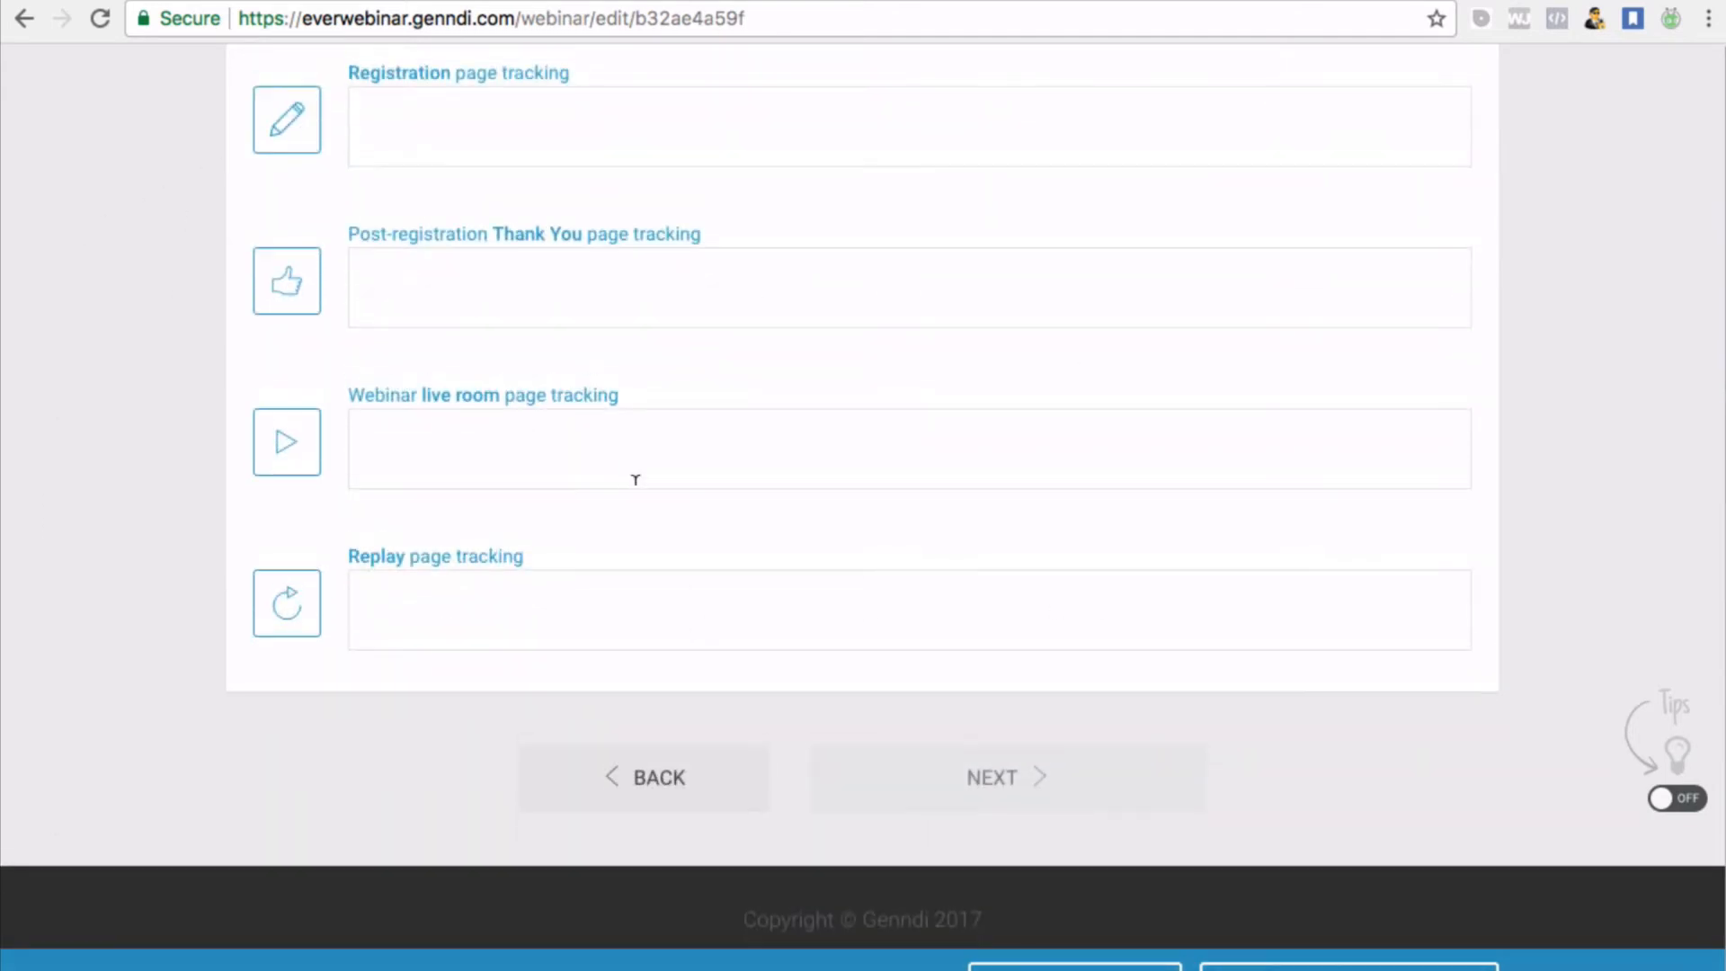
{"action": "scroll", "coordinate": [634, 481], "scroll_direction": "up", "scroll_amount": 10}
{"action": "scroll", "coordinate": [634, 484], "scroll_direction": "down", "scroll_amount": 5}
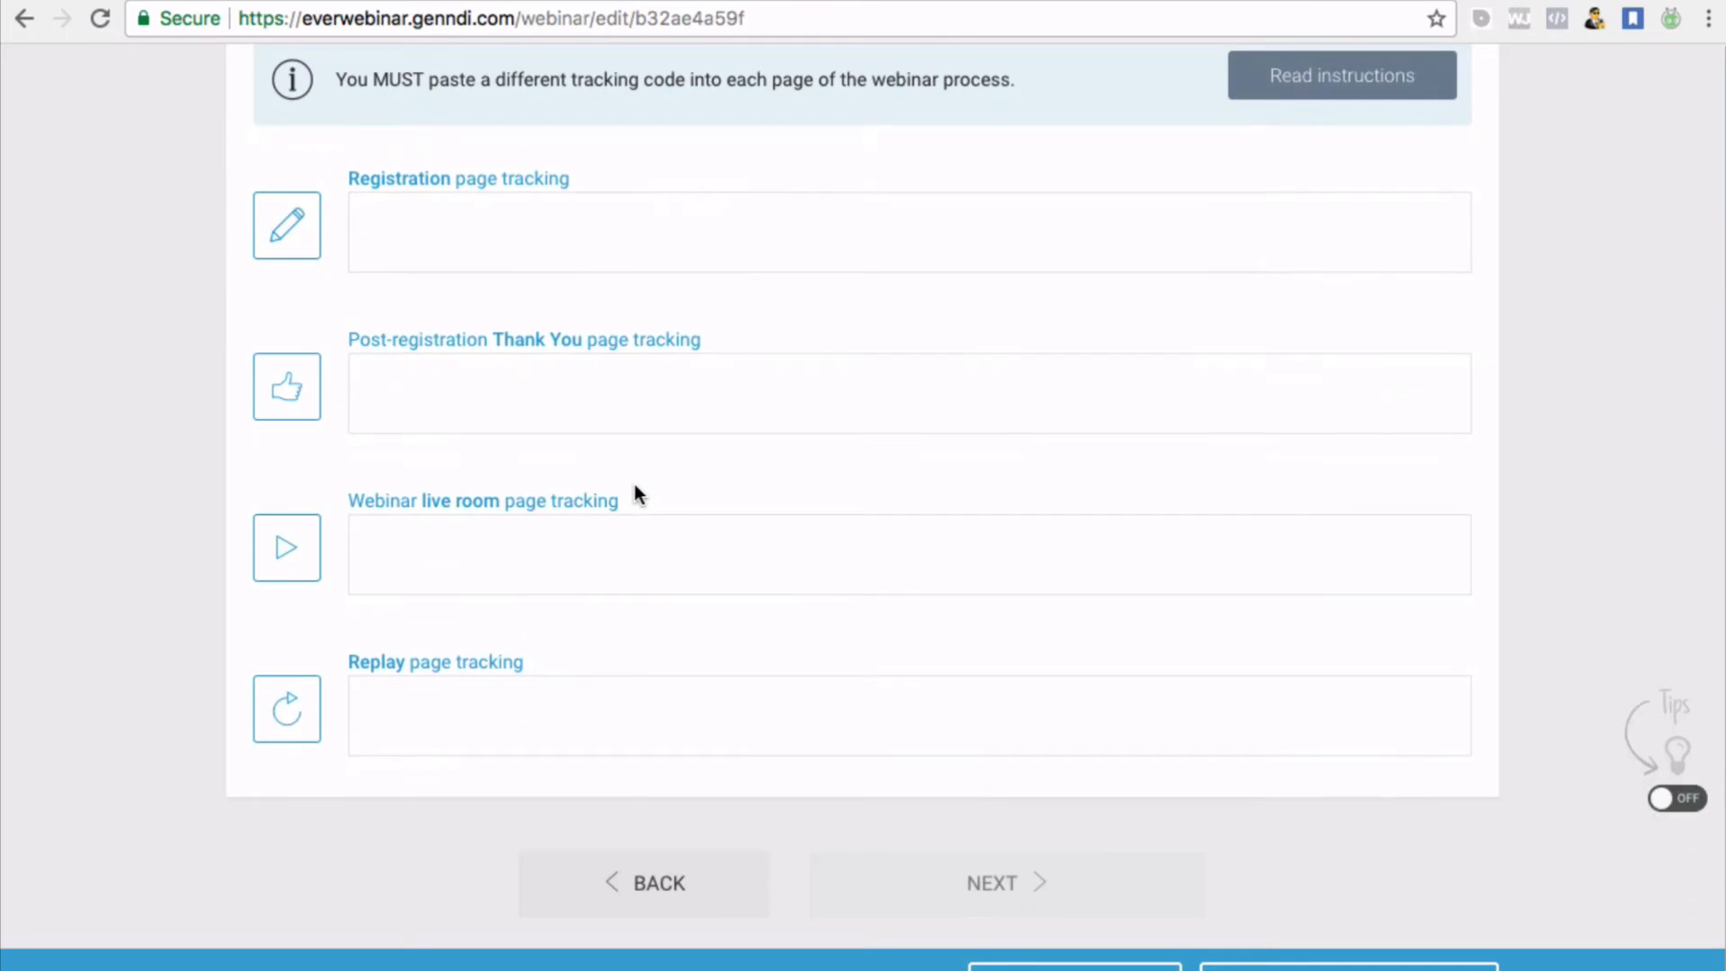
{"action": "scroll", "coordinate": [635, 483], "scroll_direction": "up", "scroll_amount": 1}
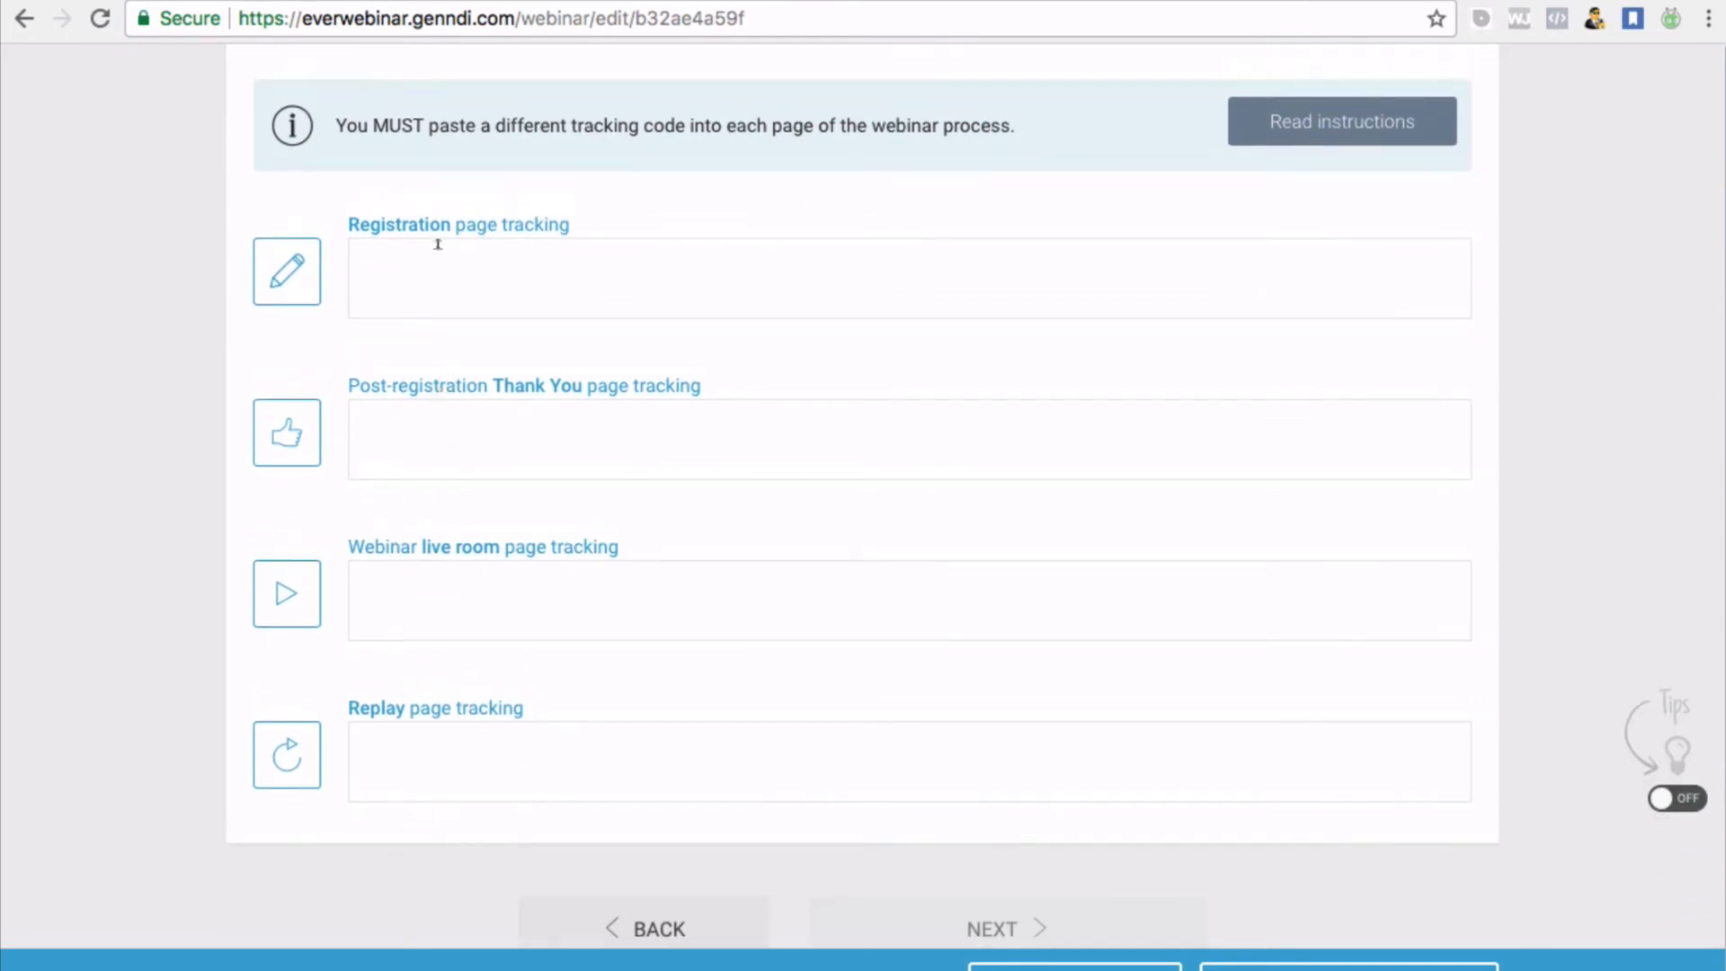
{"action": "scroll", "coordinate": [757, 383], "scroll_direction": "up", "scroll_amount": 8}
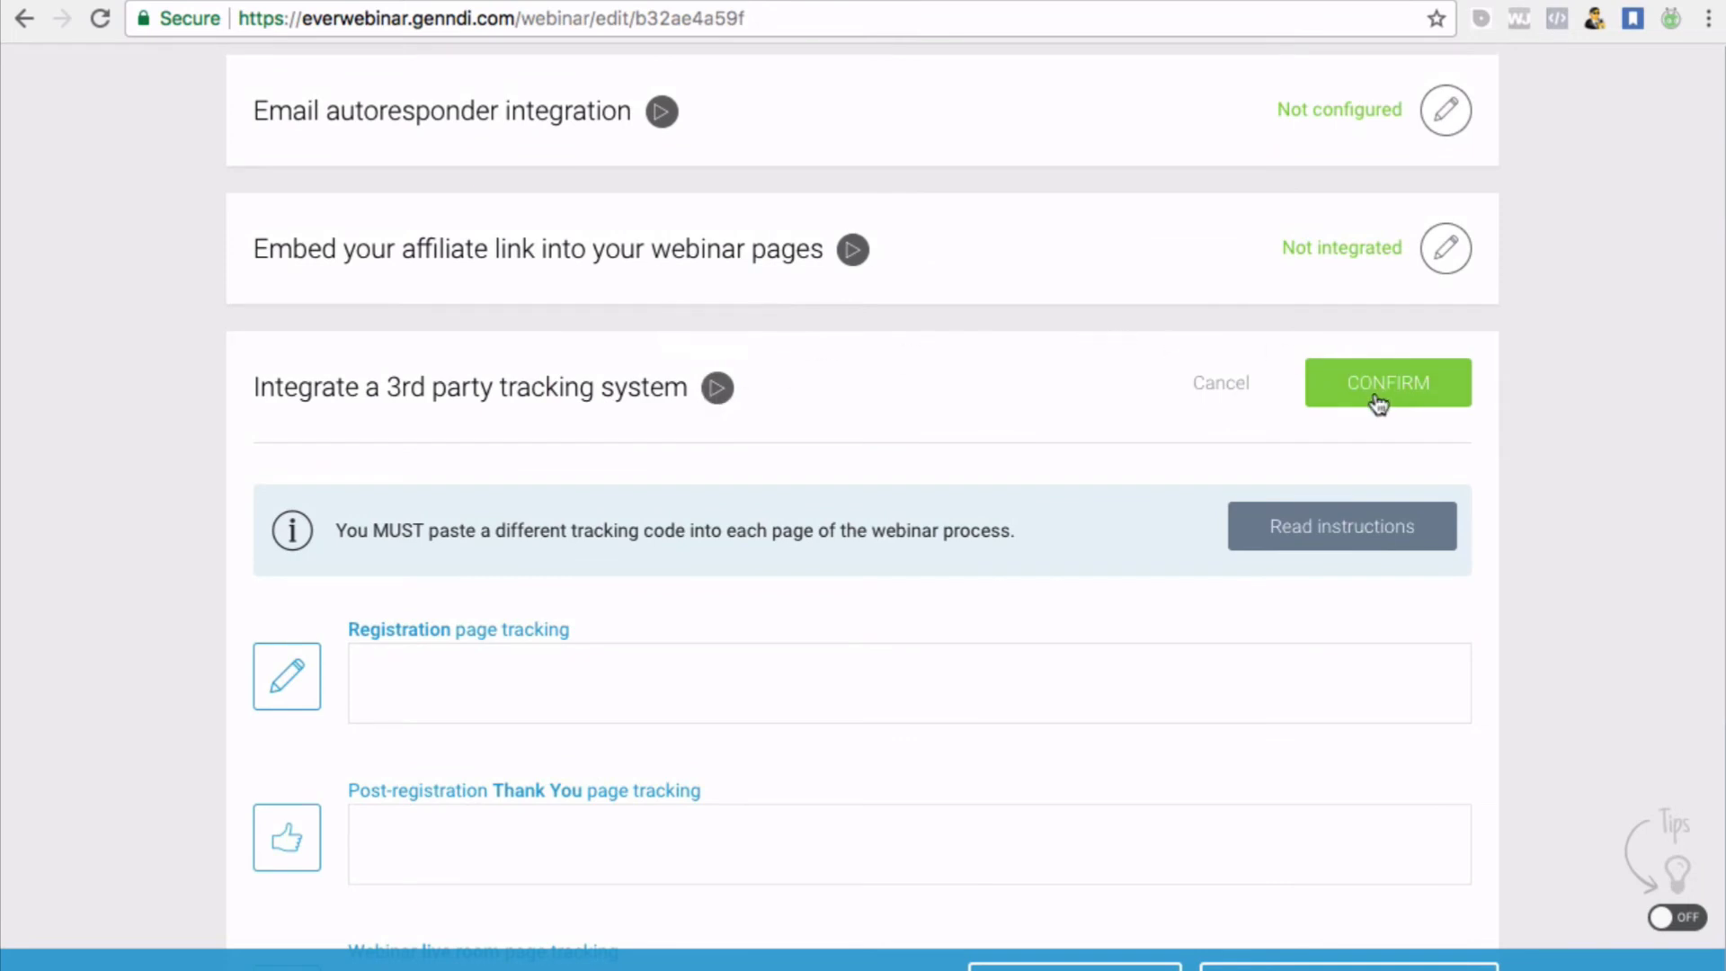
{"action": "left_click", "coordinate": [1379, 396]}
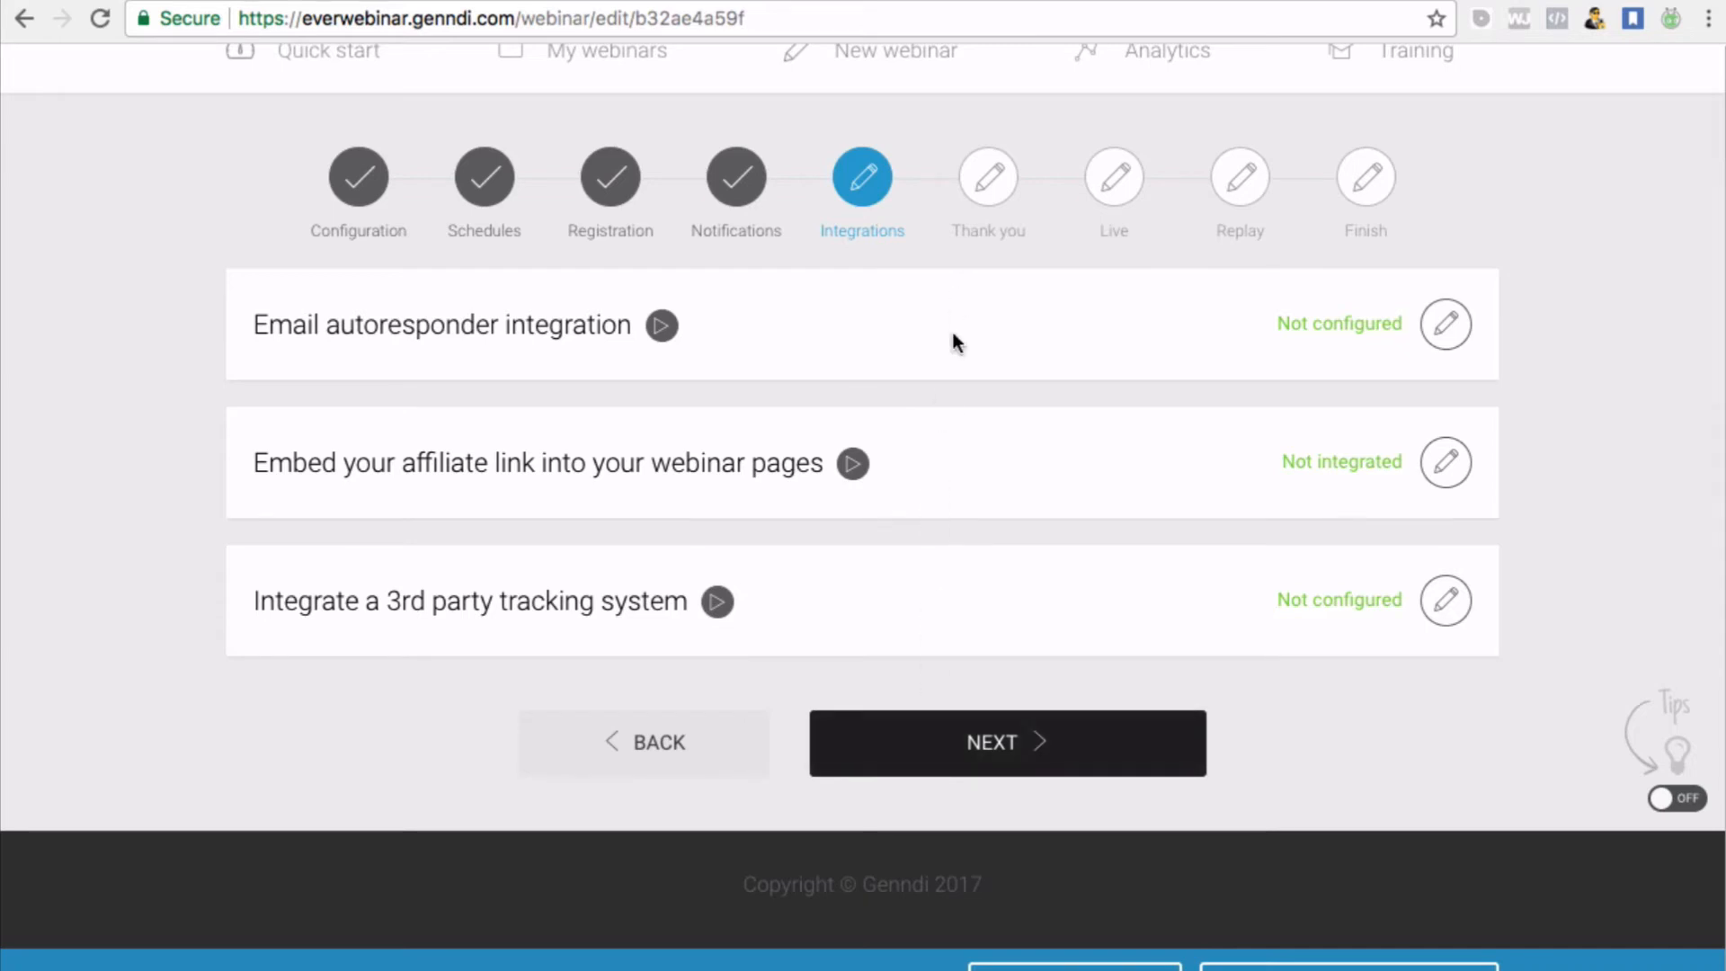
{"action": "scroll", "coordinate": [951, 328], "scroll_direction": "down", "scroll_amount": 1}
Advance to the Thank you step and open the middle thank-you page template in the builder
{"action": "left_click", "coordinate": [1033, 734]}
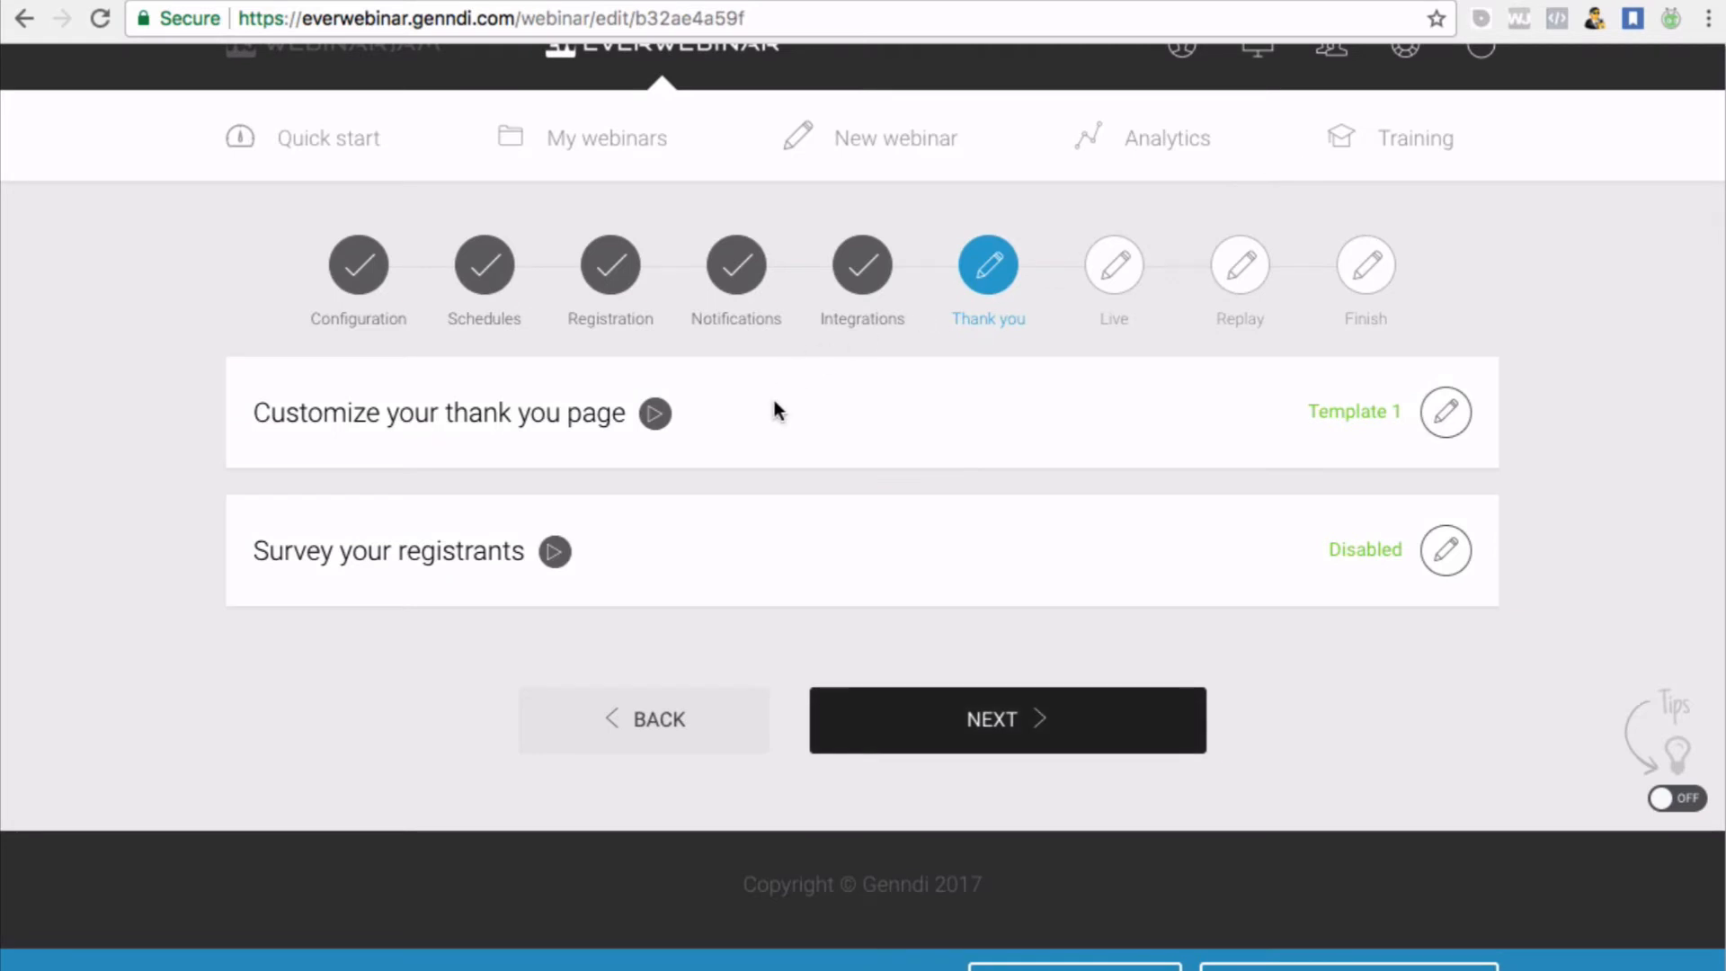
{"action": "left_click", "coordinate": [1446, 422]}
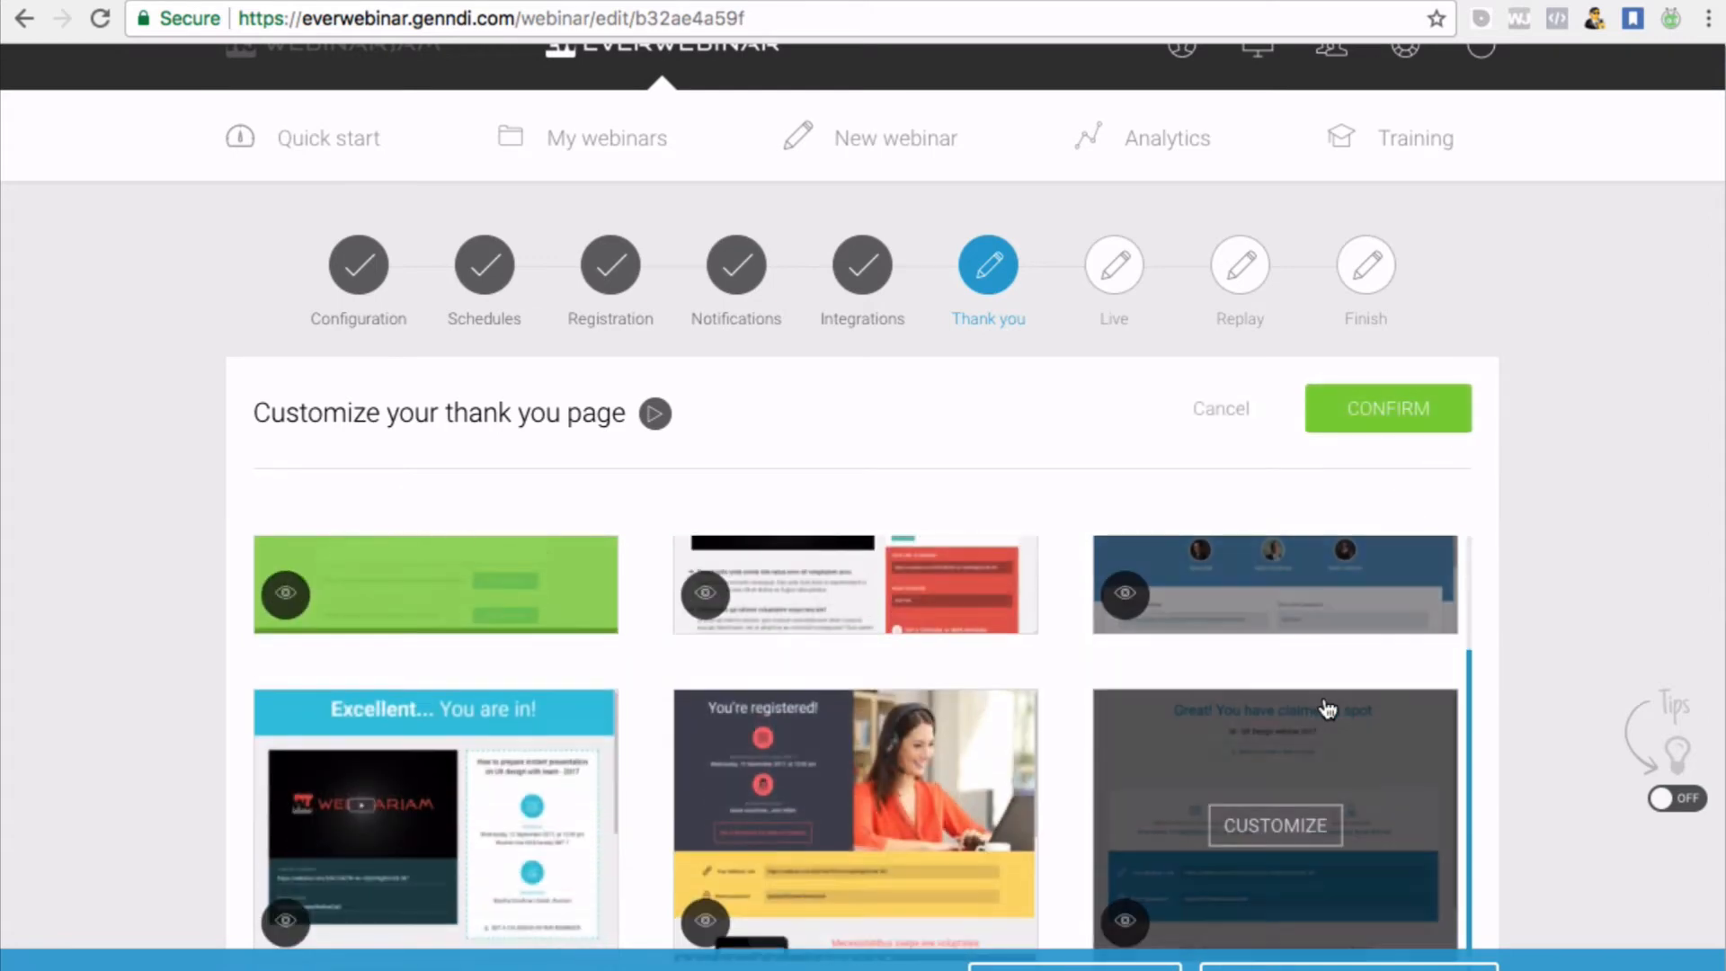
{"action": "scroll", "coordinate": [949, 733], "scroll_direction": "down", "scroll_amount": 4}
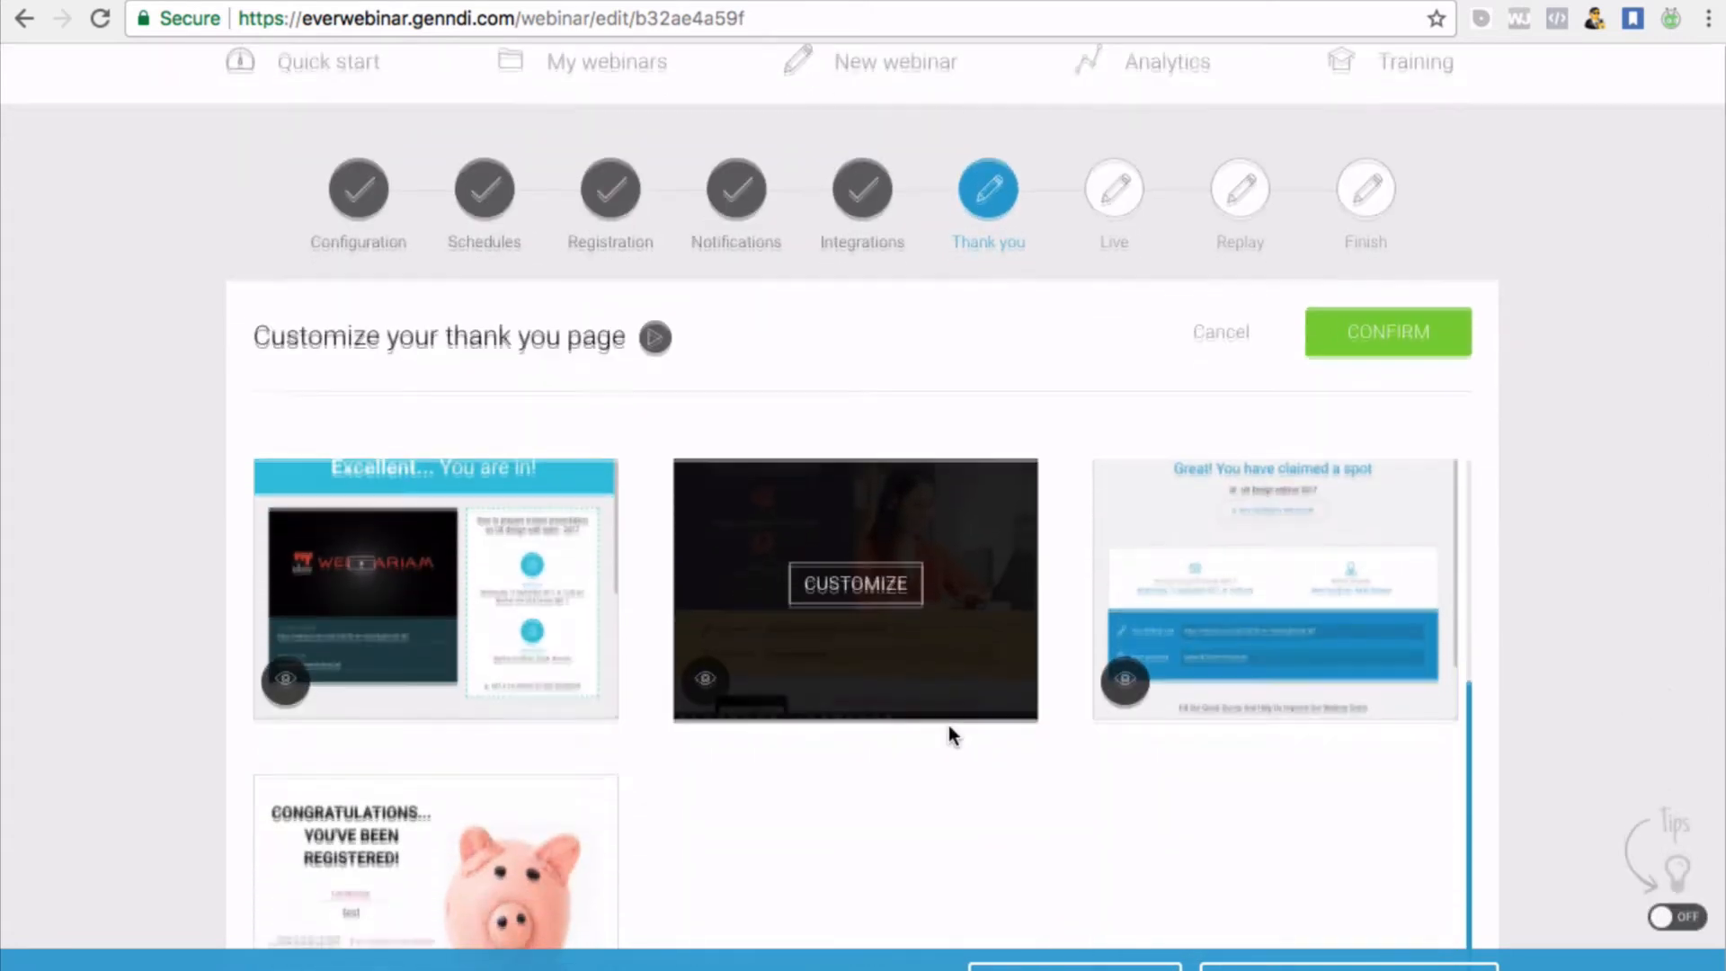
{"action": "scroll", "coordinate": [947, 724], "scroll_direction": "down", "scroll_amount": 4}
{"action": "scroll", "coordinate": [947, 725], "scroll_direction": "up", "scroll_amount": 10}
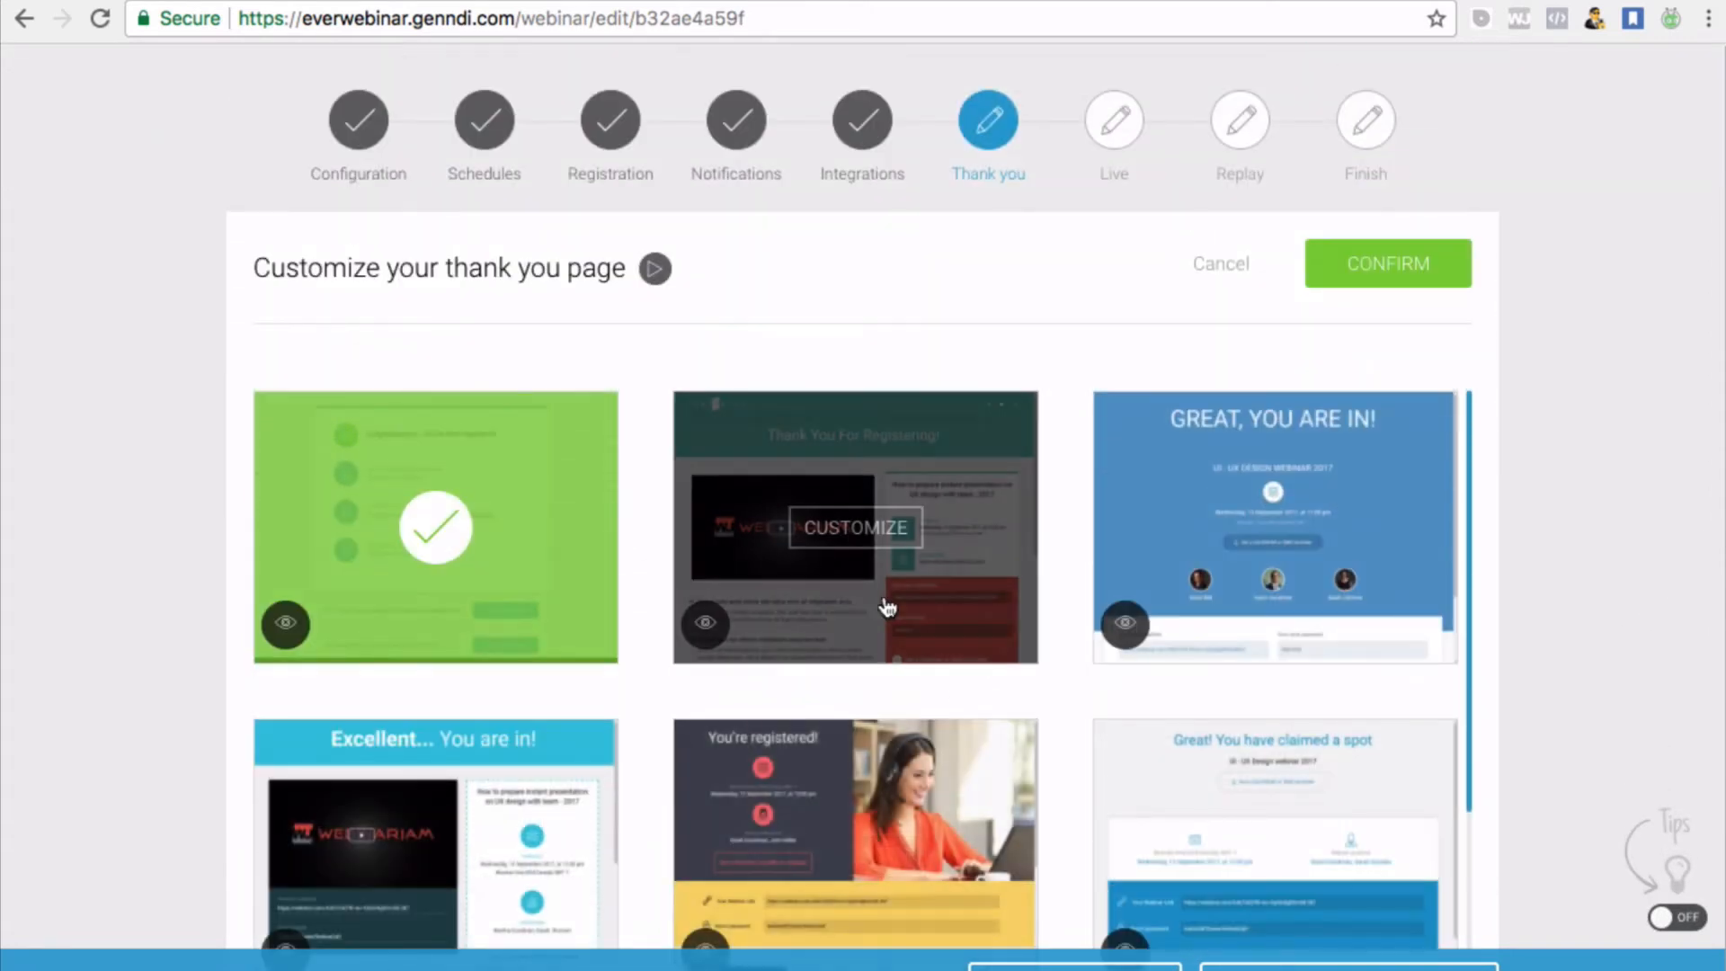
{"action": "scroll", "coordinate": [1189, 636], "scroll_direction": "down", "scroll_amount": 1}
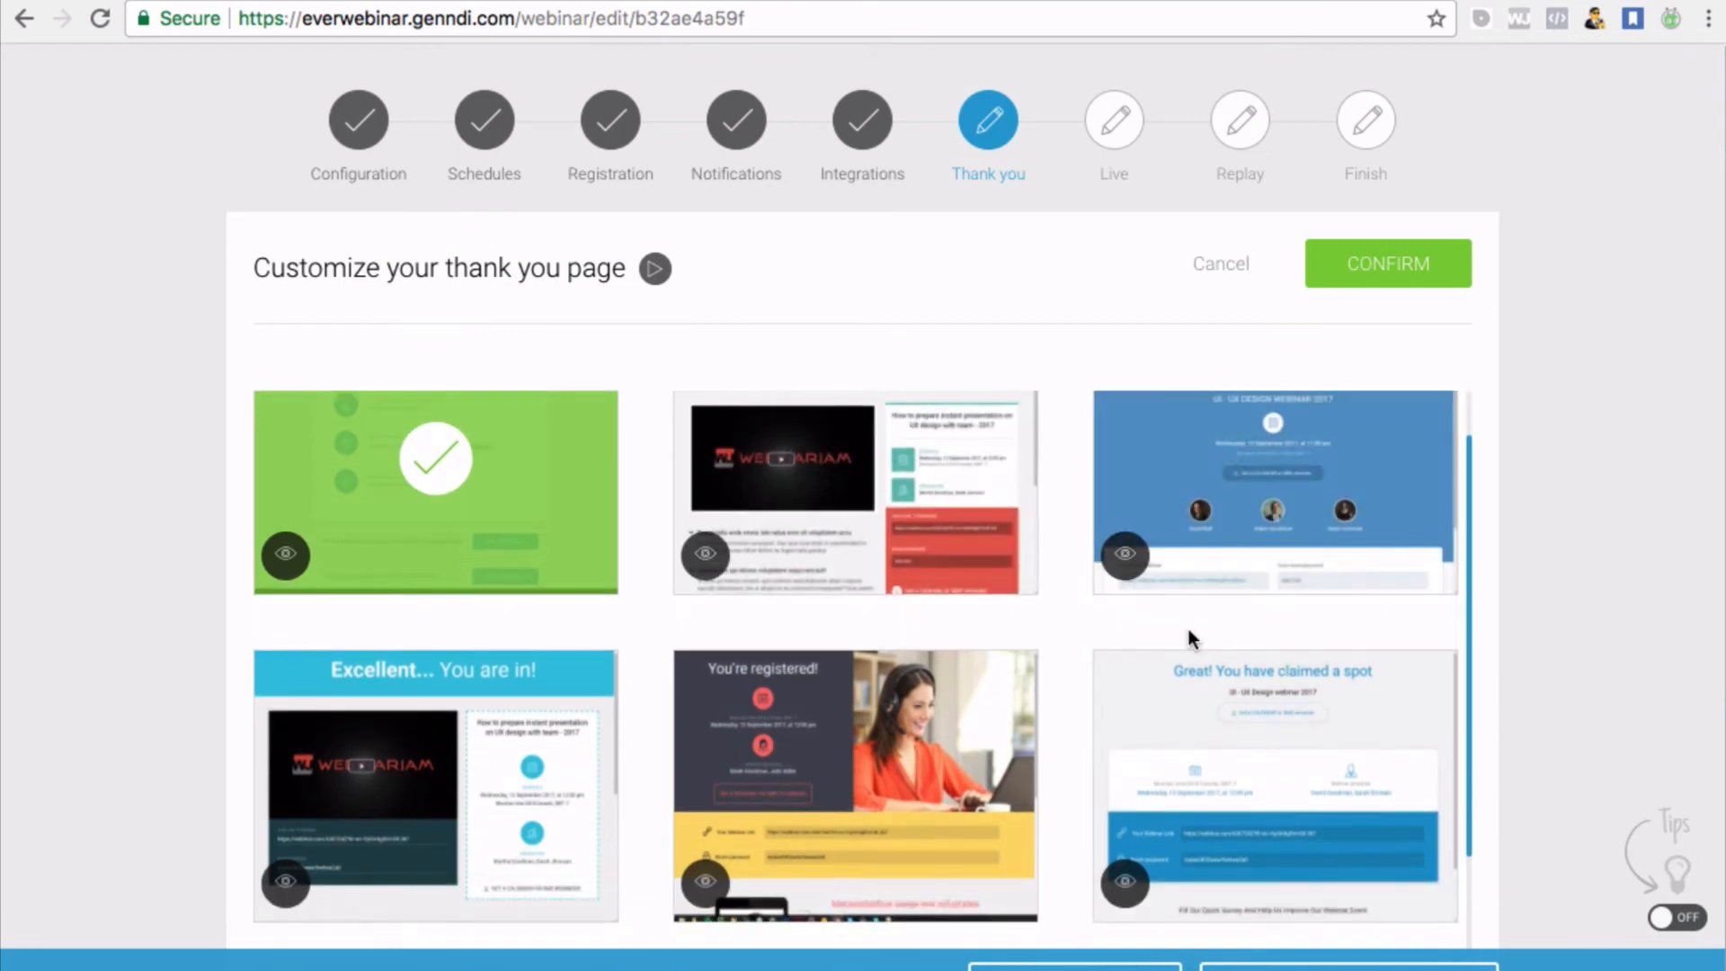
{"action": "scroll", "coordinate": [963, 679], "scroll_direction": "up", "scroll_amount": 2}
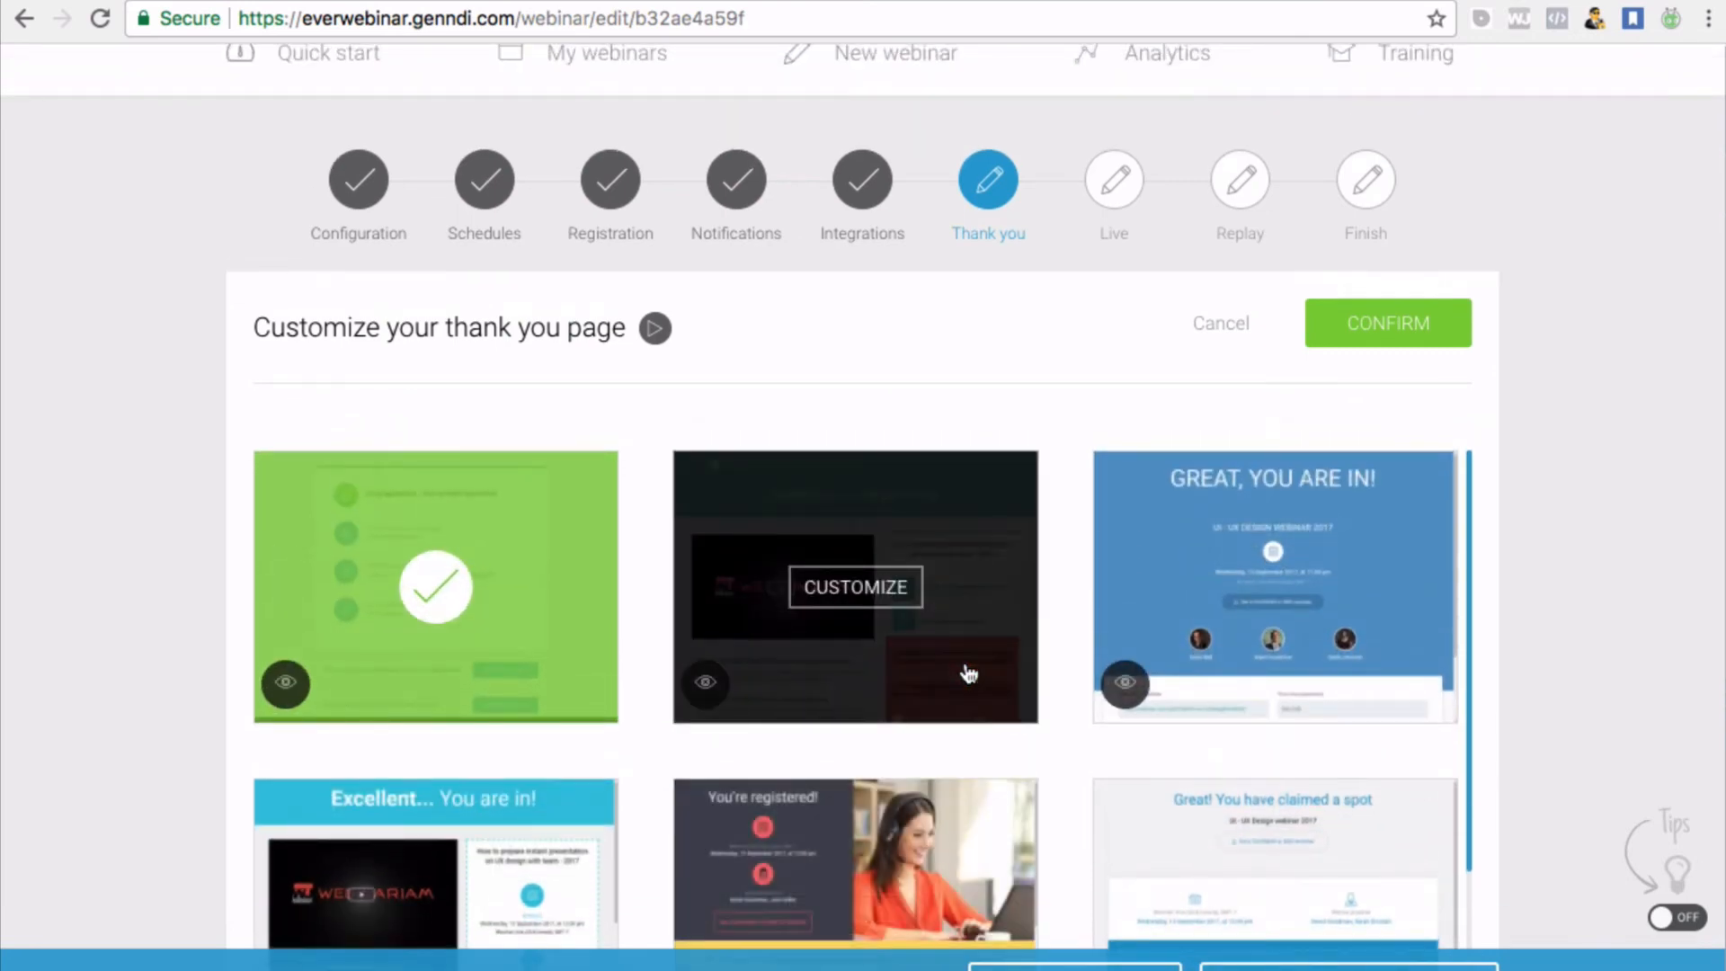
{"action": "scroll", "coordinate": [962, 629], "scroll_direction": "up", "scroll_amount": 2}
{"action": "left_click", "coordinate": [959, 628]}
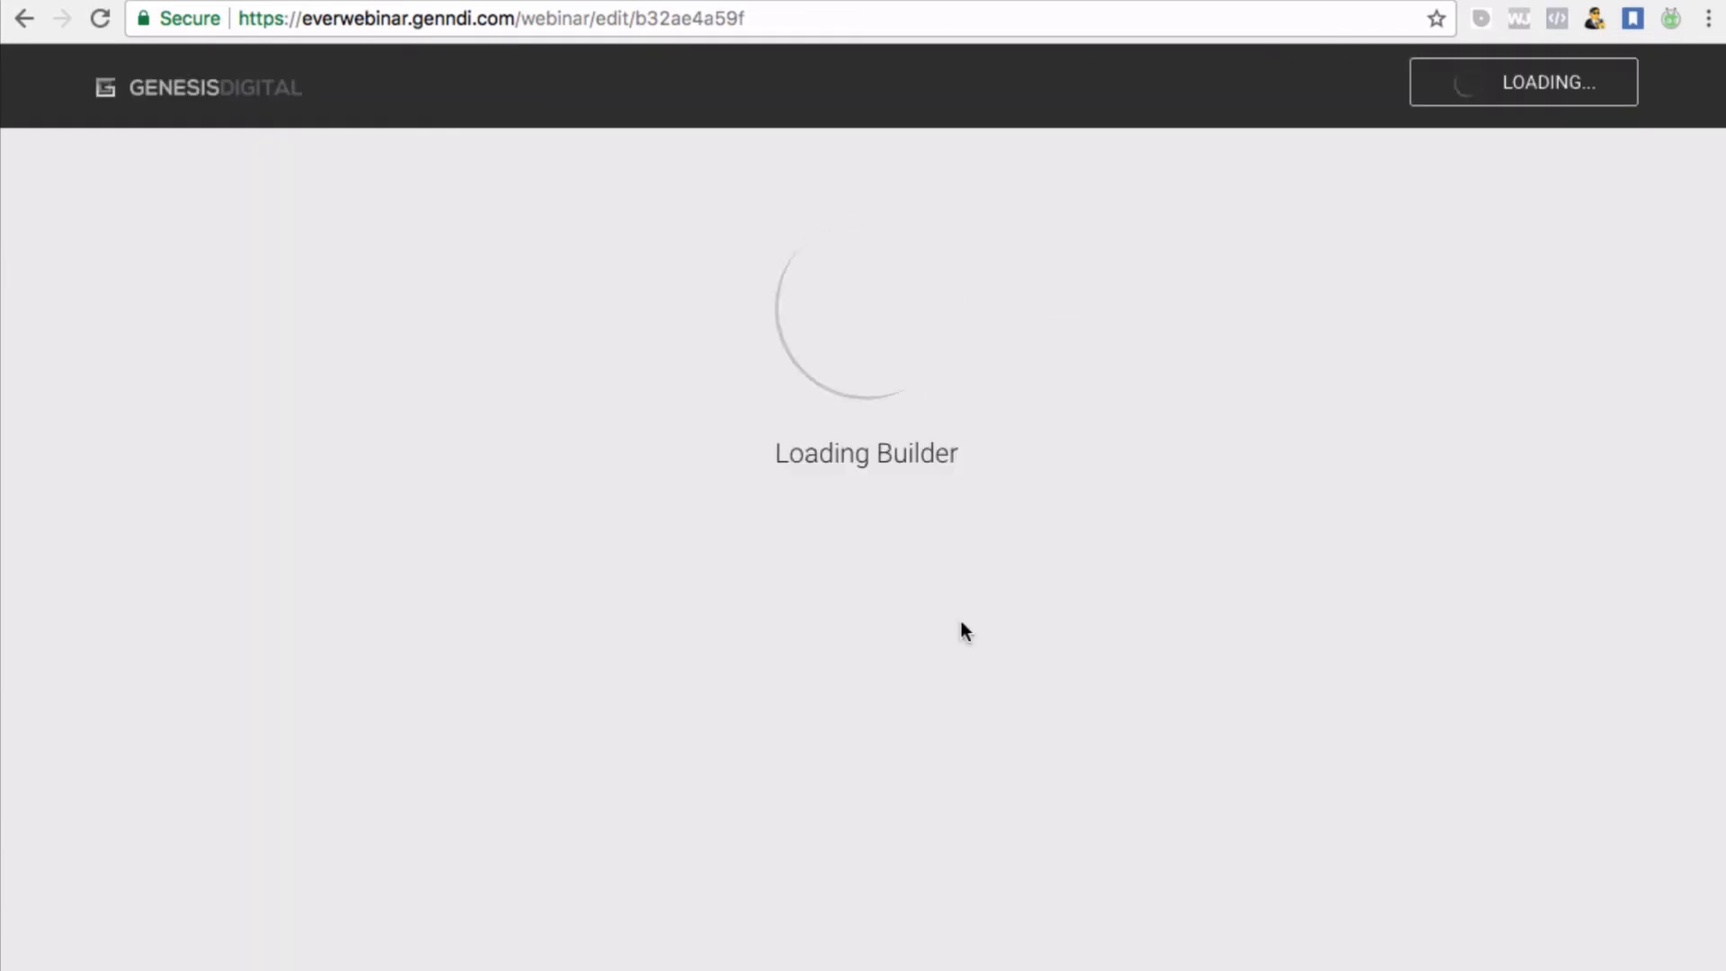
Return from the page builder to the My webinars dashboard listing 'Three Step Trip Funnel'
{"action": "scroll", "coordinate": [964, 629], "scroll_direction": "down", "scroll_amount": 10}
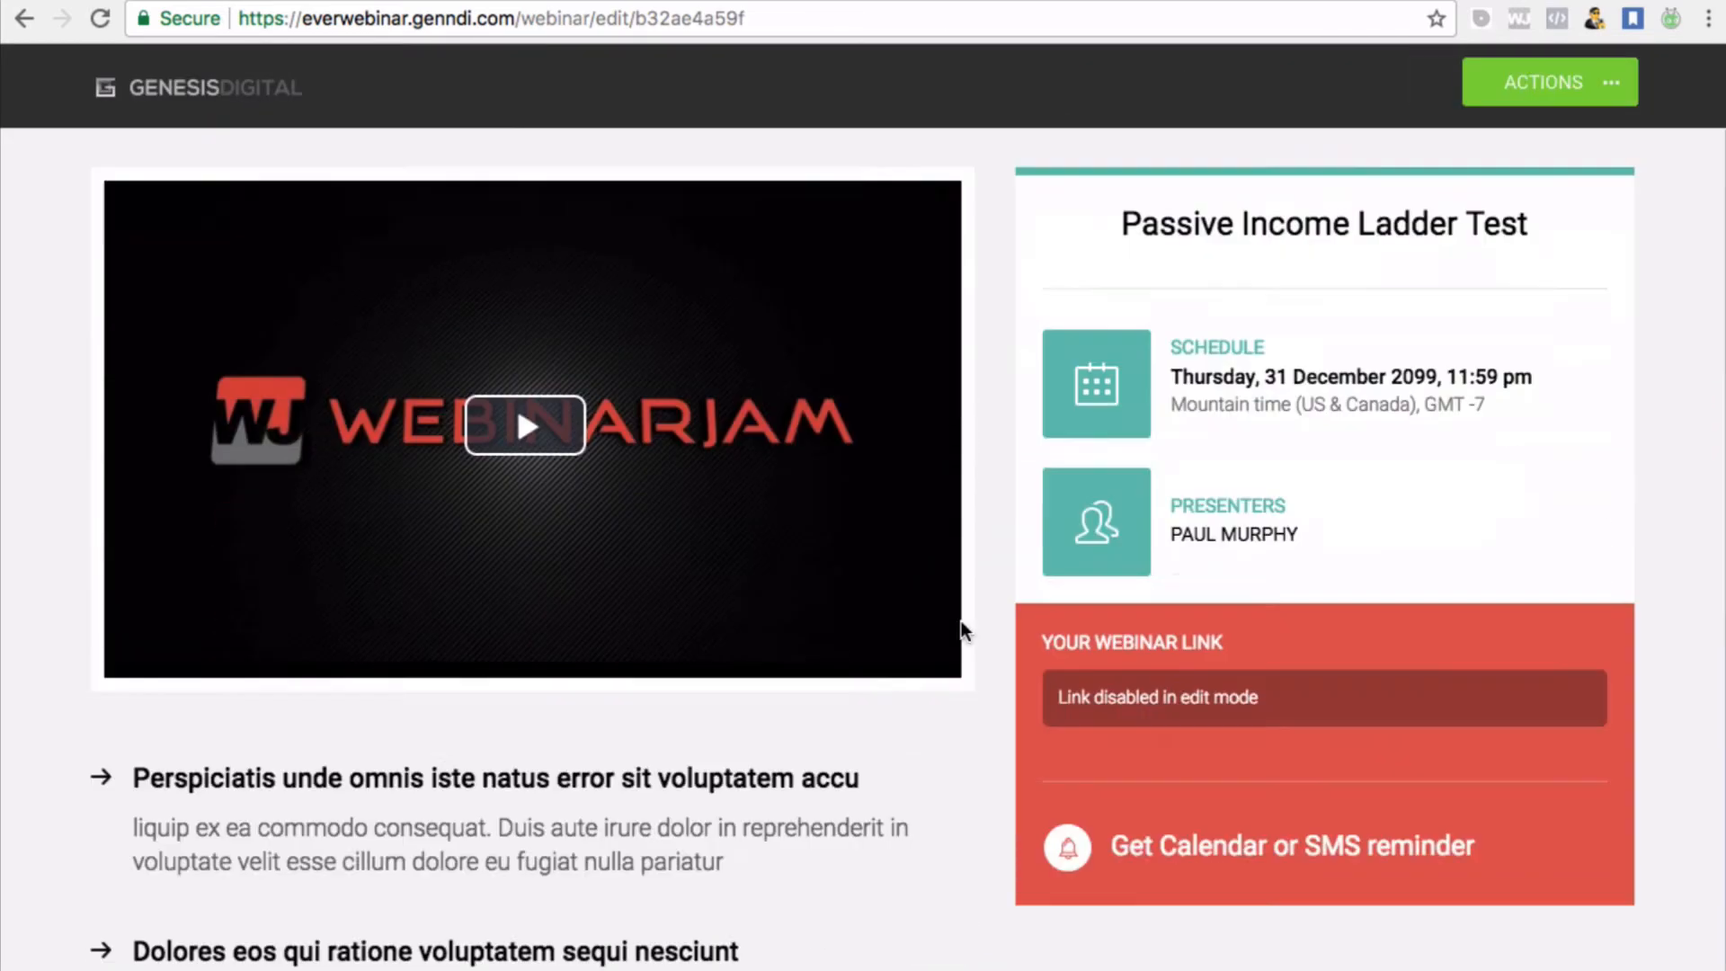
{"action": "scroll", "coordinate": [961, 629], "scroll_direction": "up", "scroll_amount": 10}
{"action": "scroll", "coordinate": [961, 629], "scroll_direction": "down", "scroll_amount": 2}
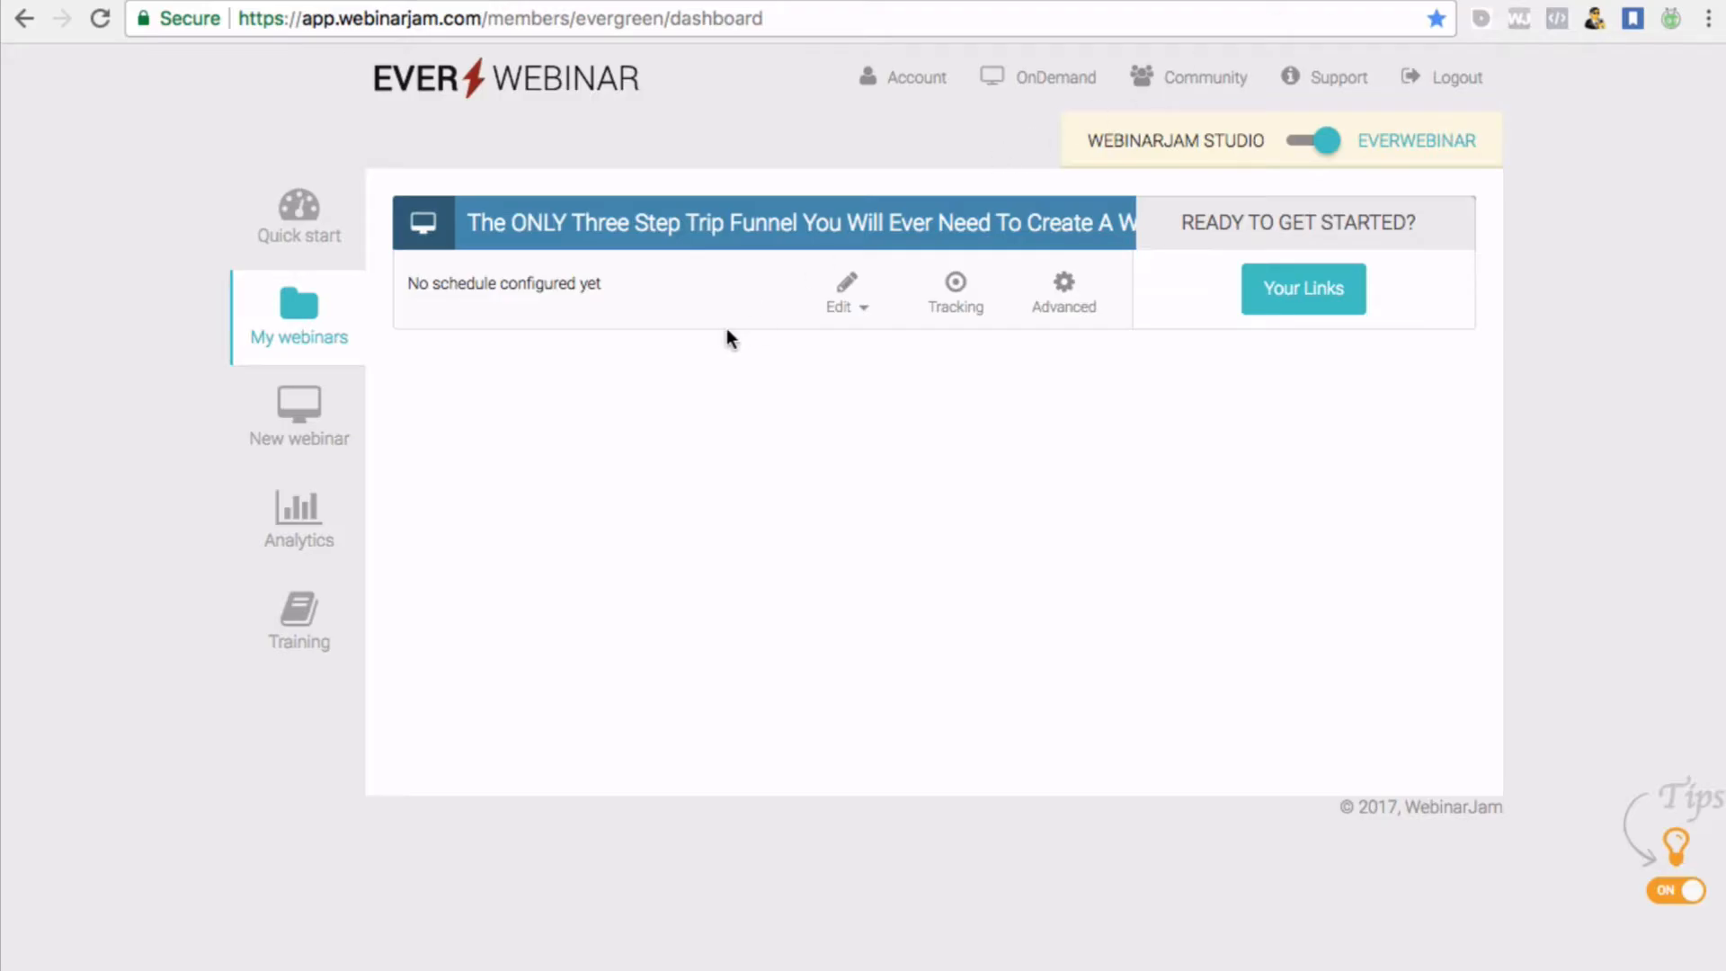
Reopen the funnel webinar in the editor at the Thank you step and preview its thank-you page
{"action": "left_click", "coordinate": [850, 294]}
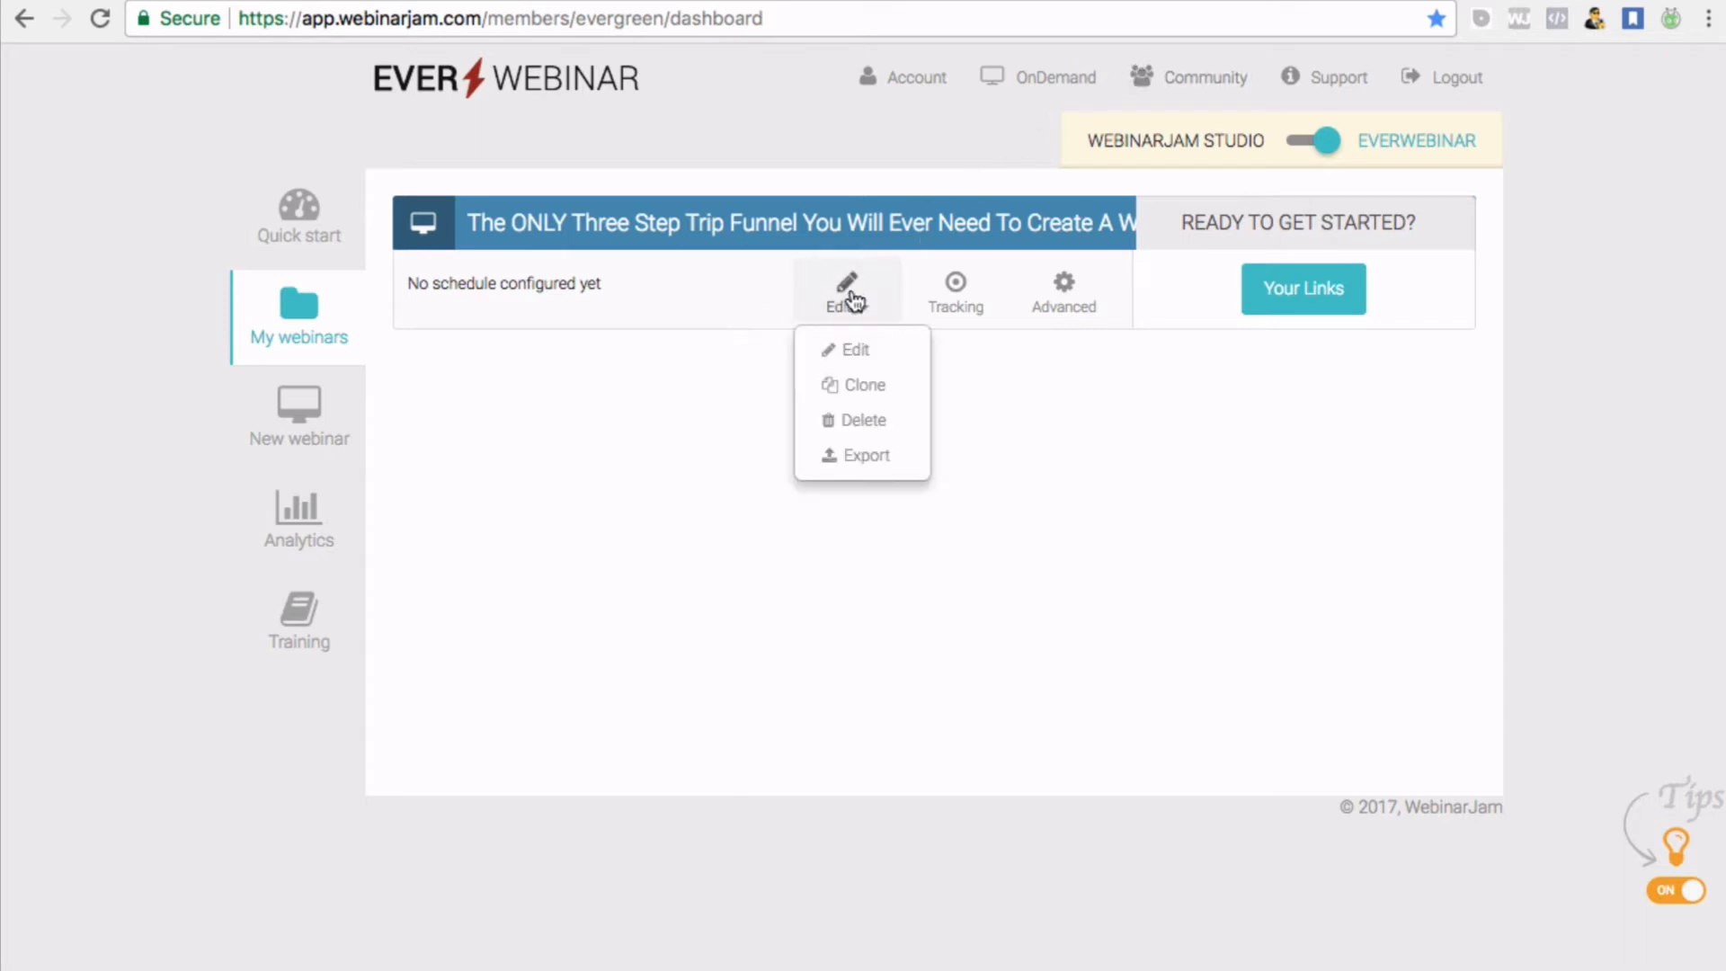
{"action": "left_click", "coordinate": [854, 349]}
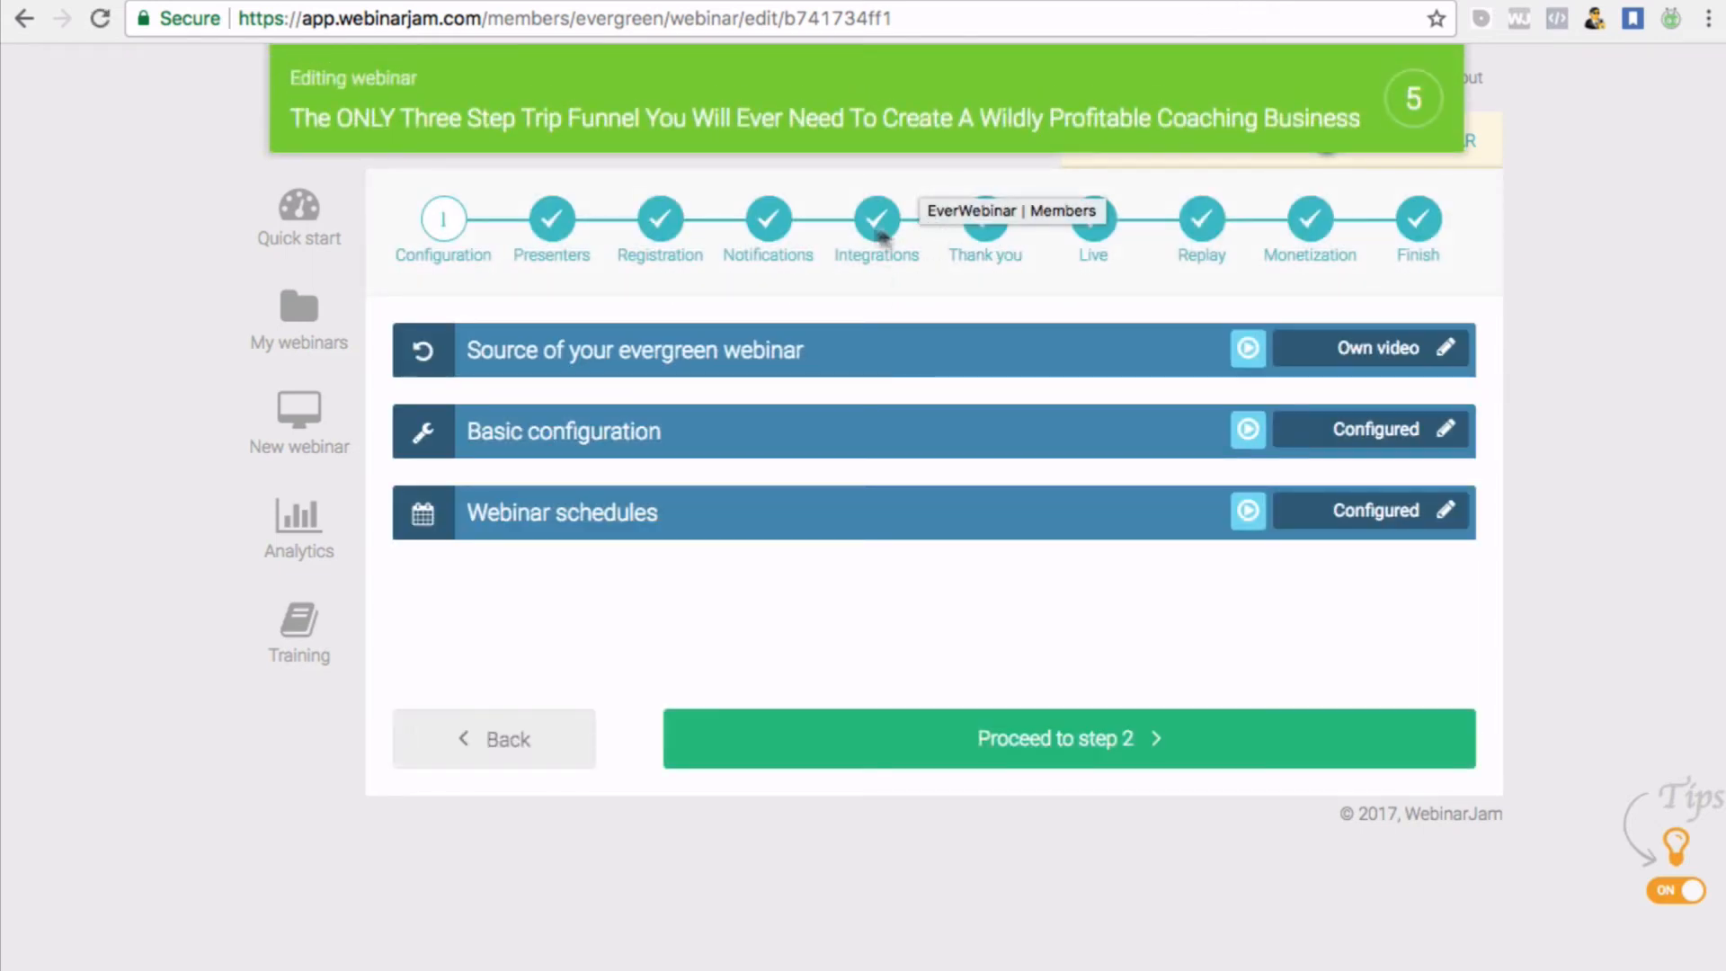
{"action": "left_click", "coordinate": [975, 232]}
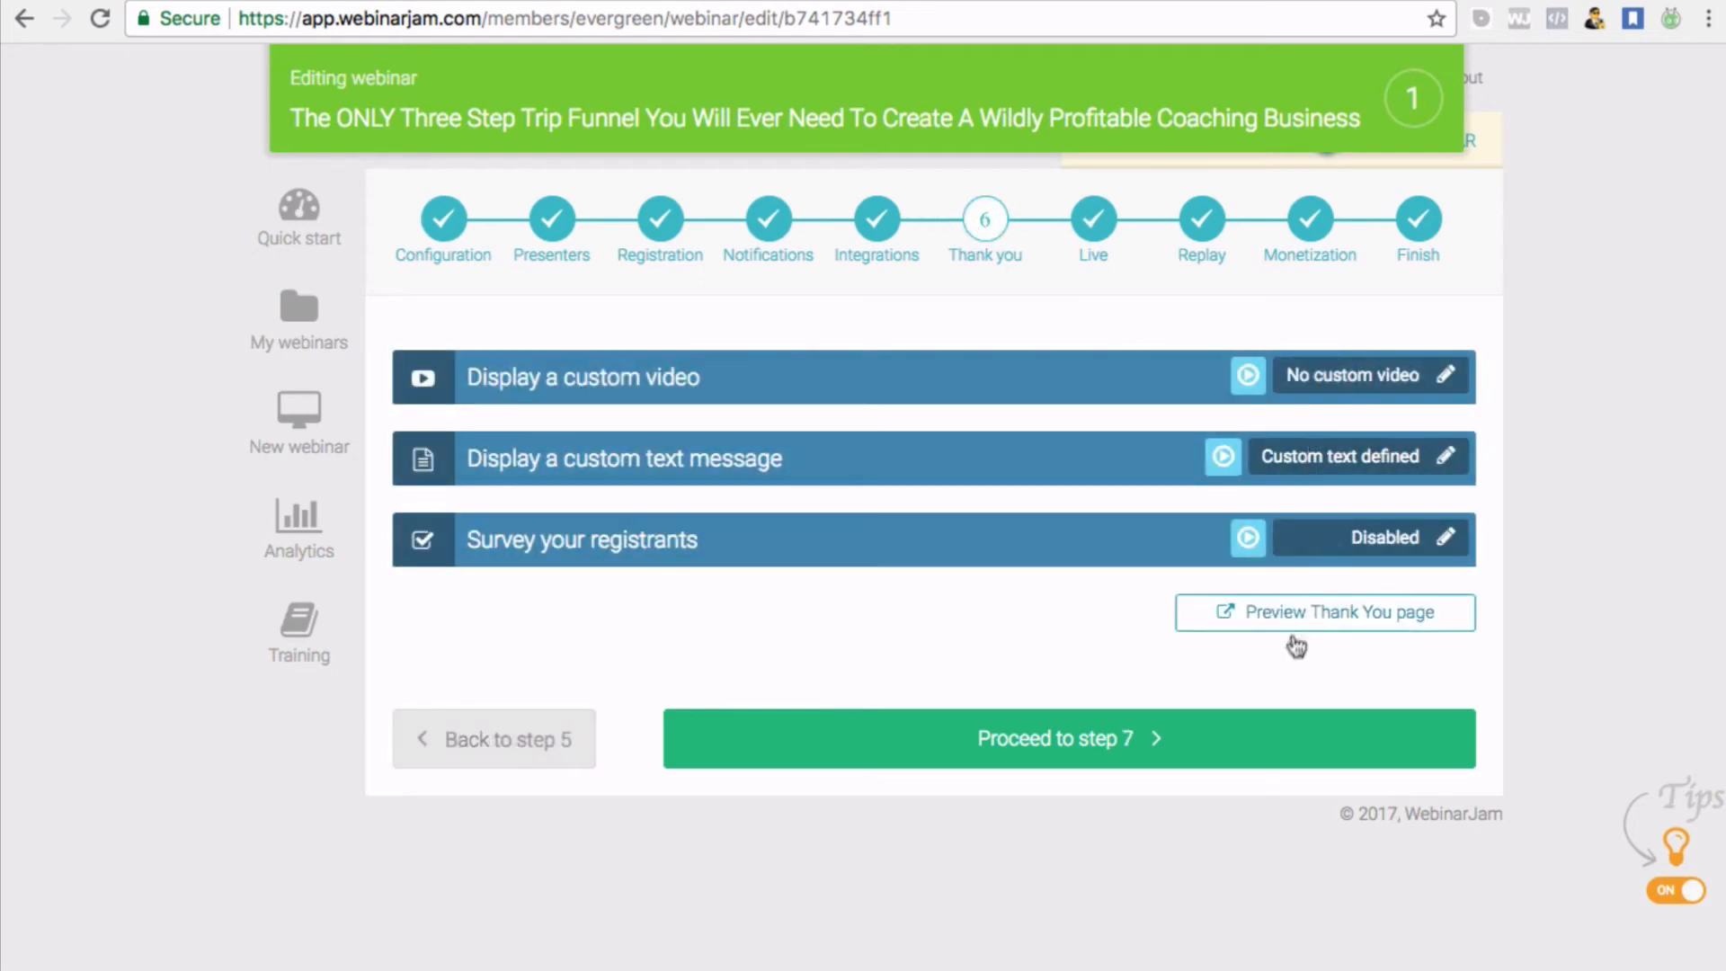
{"action": "left_click", "coordinate": [1294, 629]}
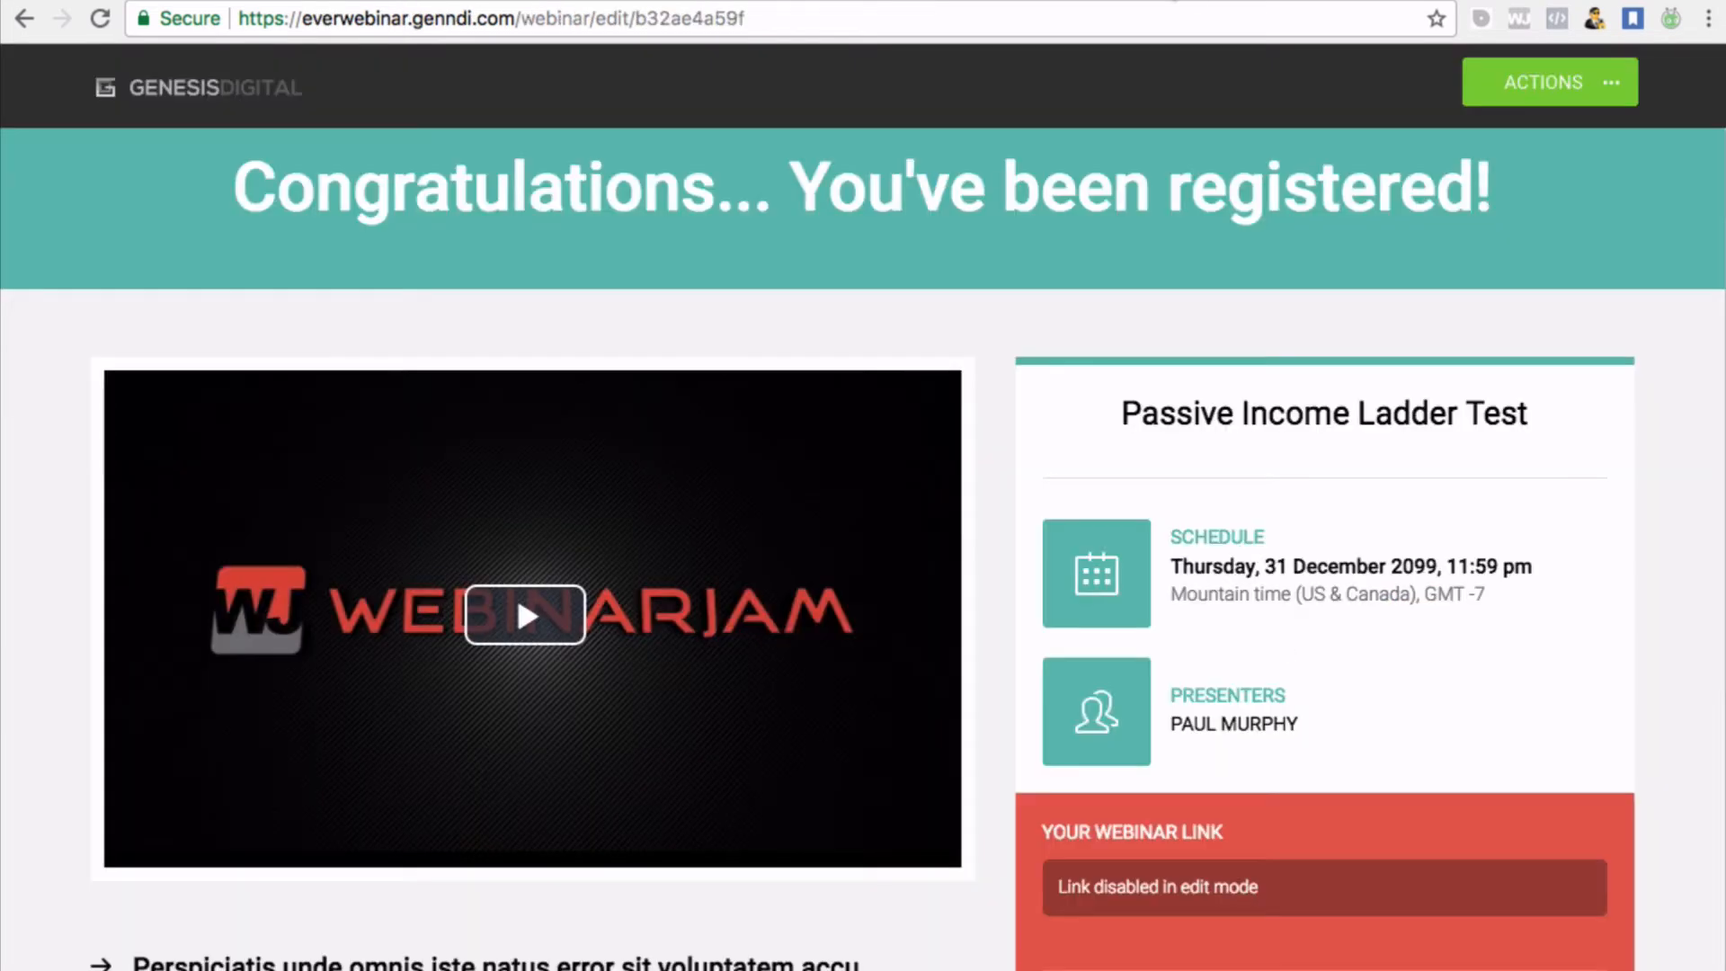
Save the 'Congratulations... You've been registered!' thank-you page design with Actions > Save and Exit
{"action": "scroll", "coordinate": [1310, 387], "scroll_direction": "down", "scroll_amount": 5}
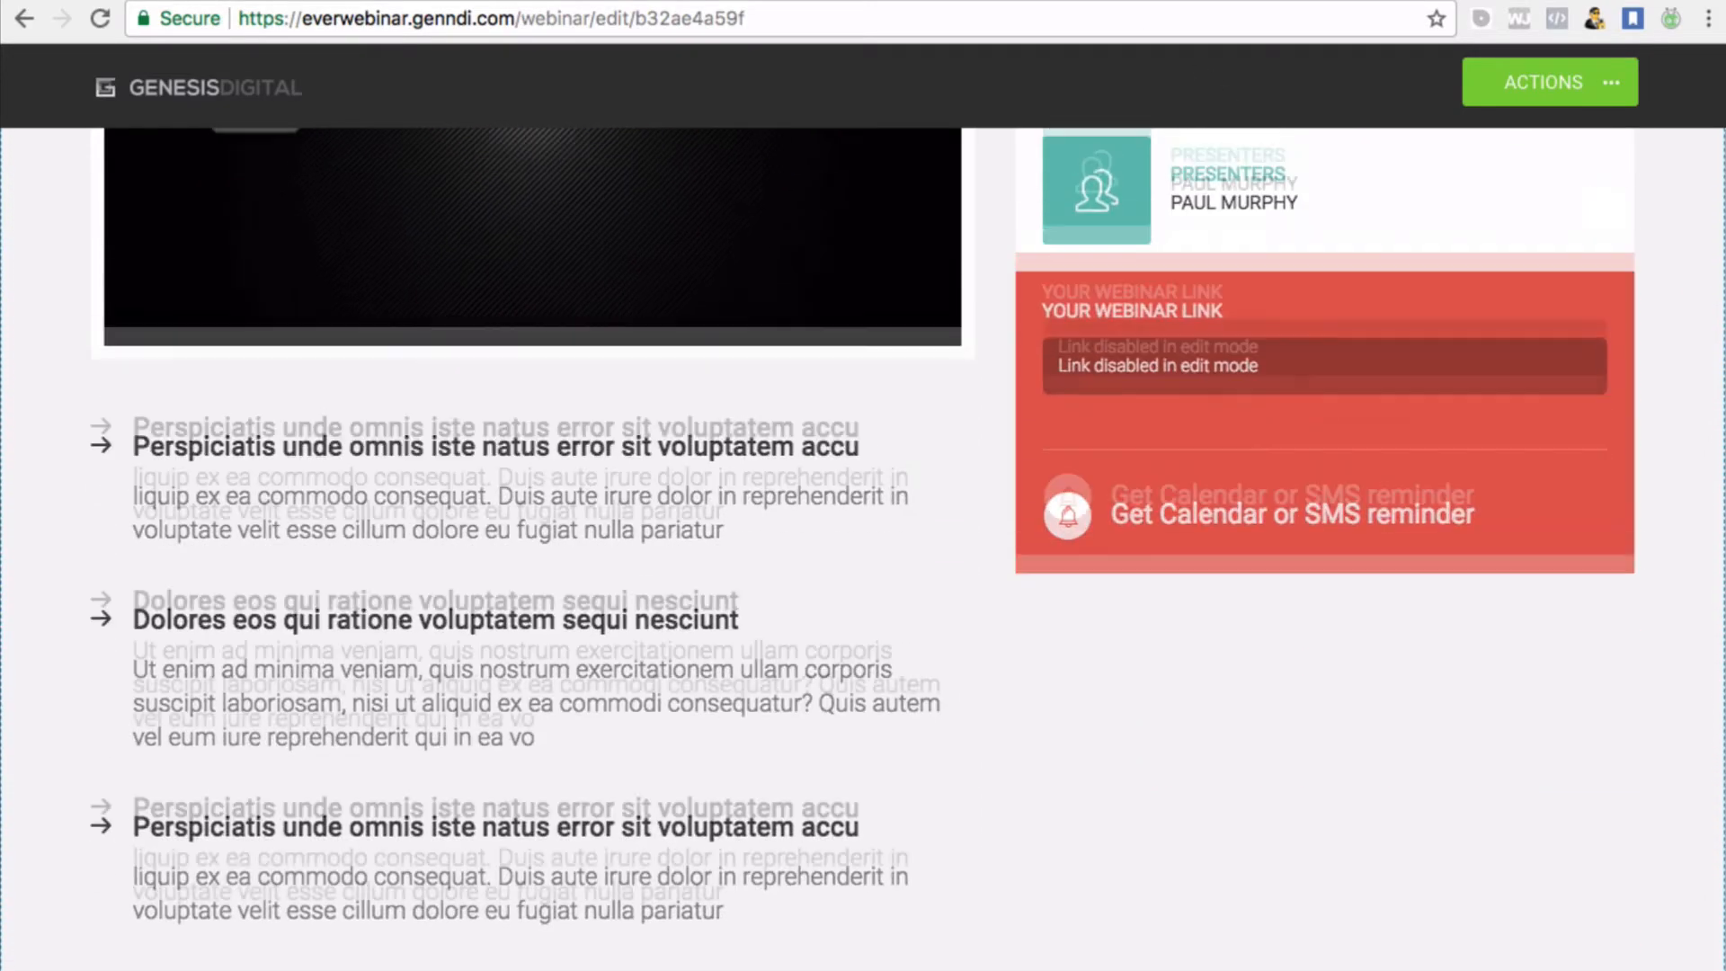
{"action": "scroll", "coordinate": [1309, 386], "scroll_direction": "up", "scroll_amount": 7}
{"action": "scroll", "coordinate": [1310, 455], "scroll_direction": "down", "scroll_amount": 4}
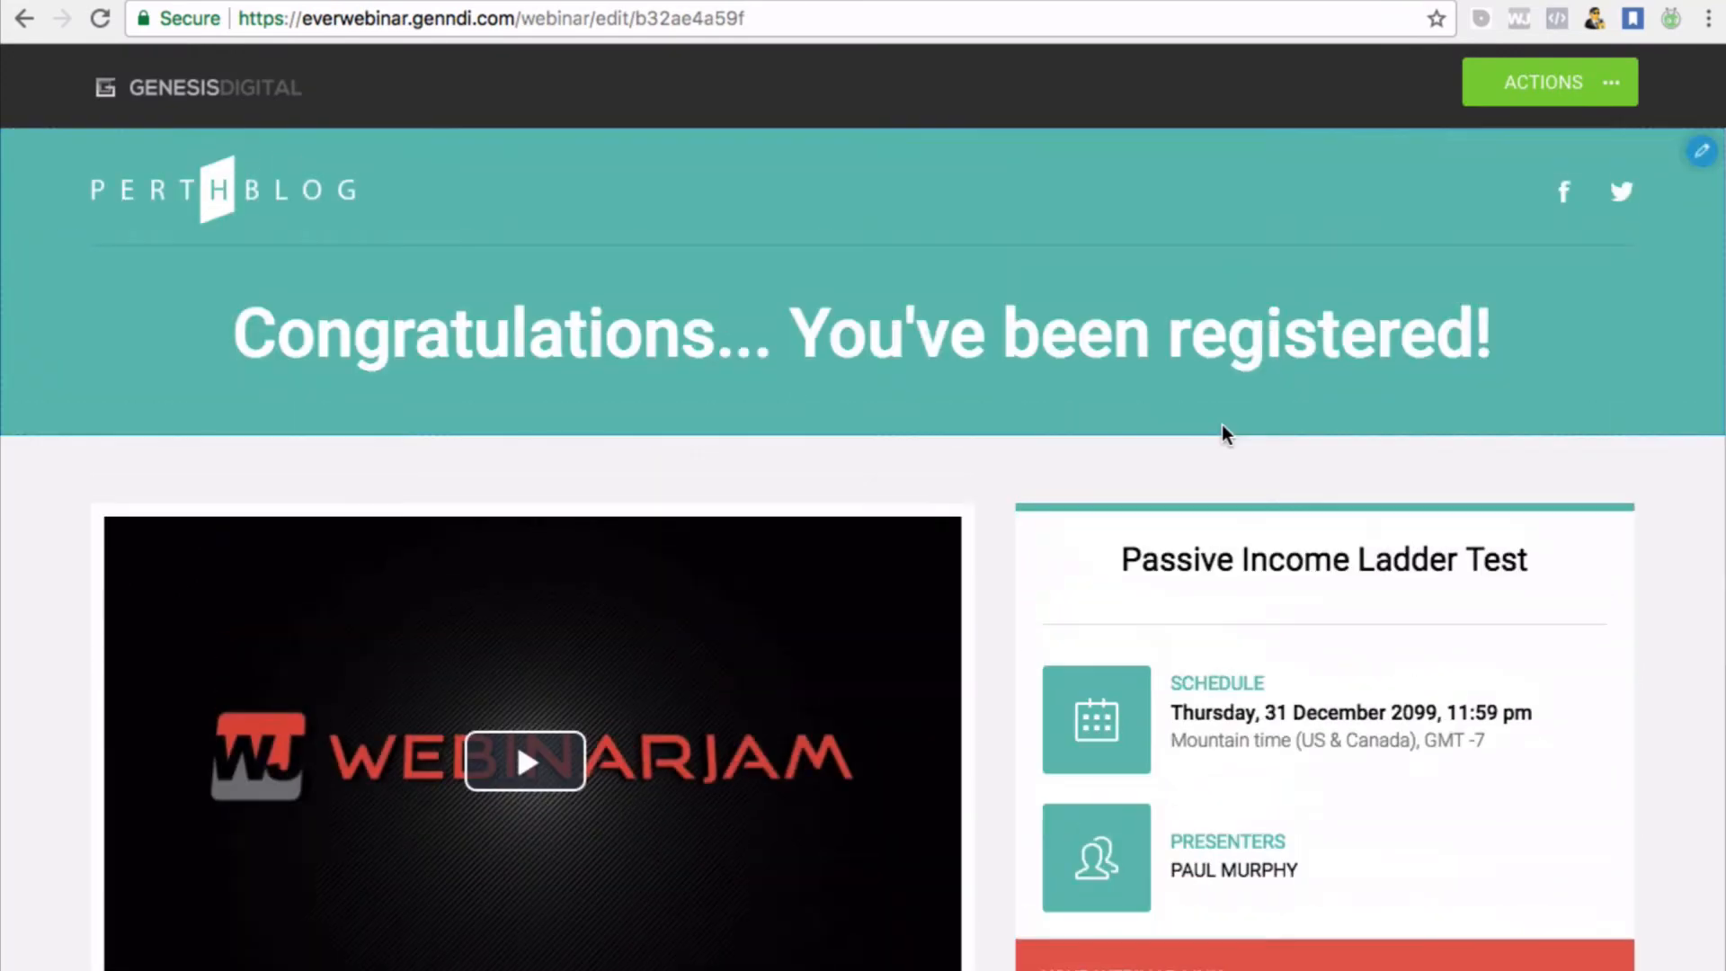
{"action": "scroll", "coordinate": [1221, 424], "scroll_direction": "down", "scroll_amount": 6}
{"action": "scroll", "coordinate": [1222, 424], "scroll_direction": "up", "scroll_amount": 6}
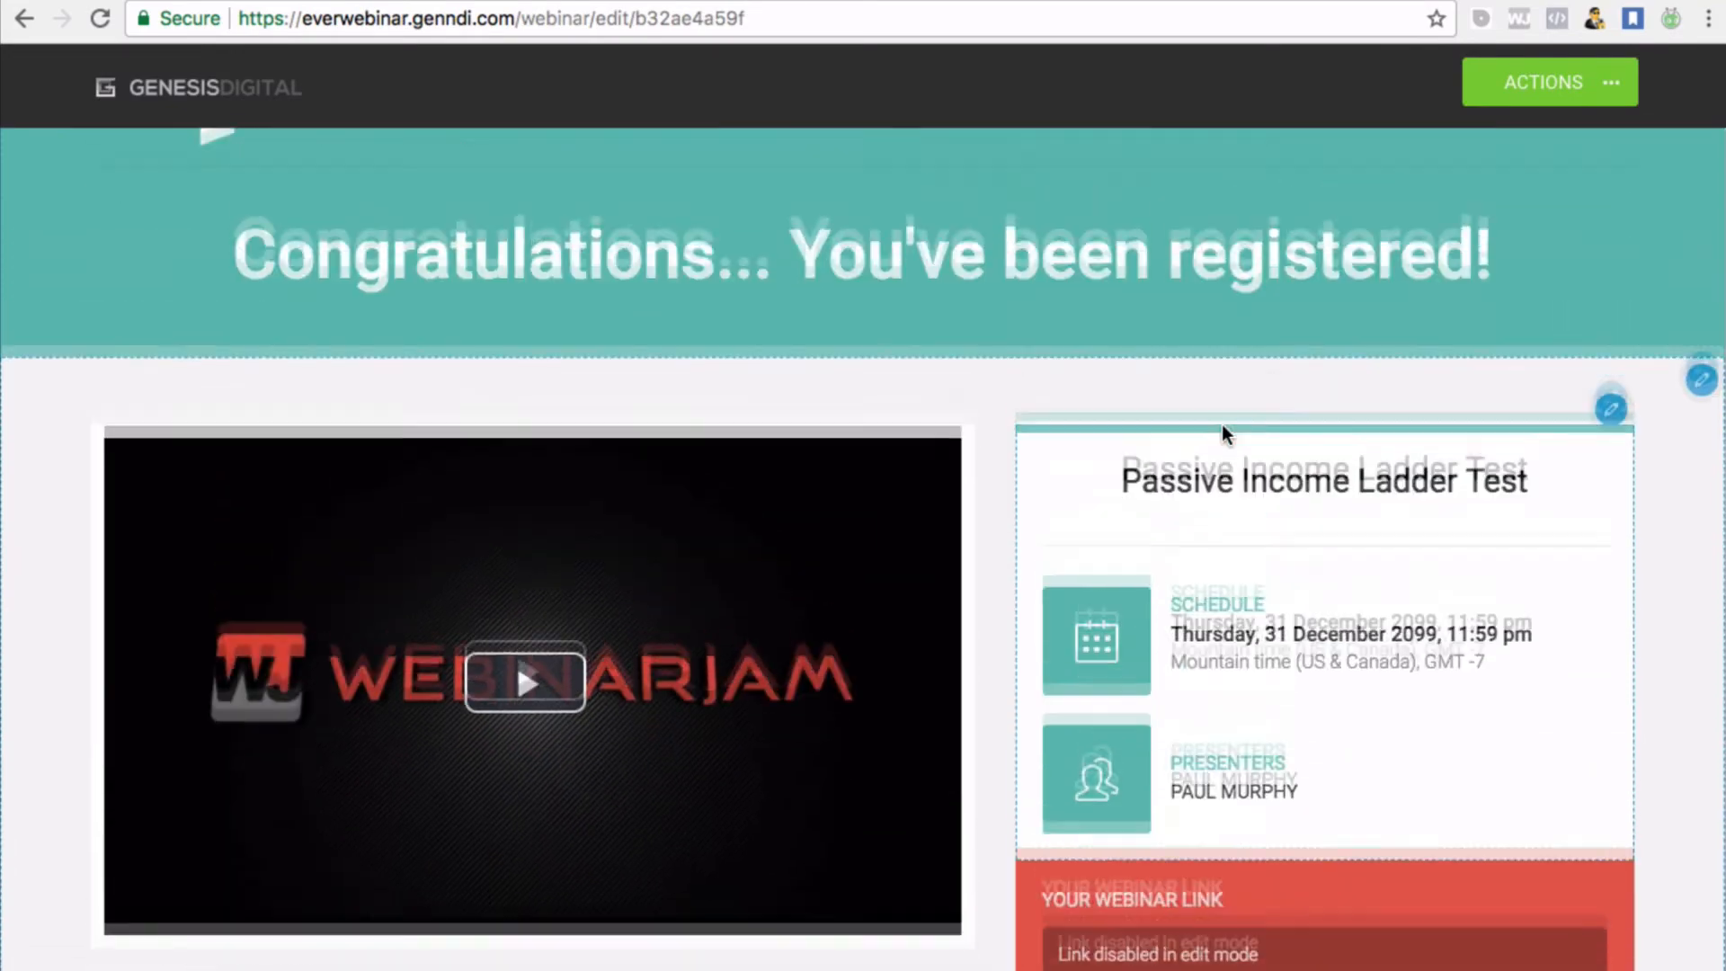
{"action": "scroll", "coordinate": [1221, 424], "scroll_direction": "down", "scroll_amount": 6}
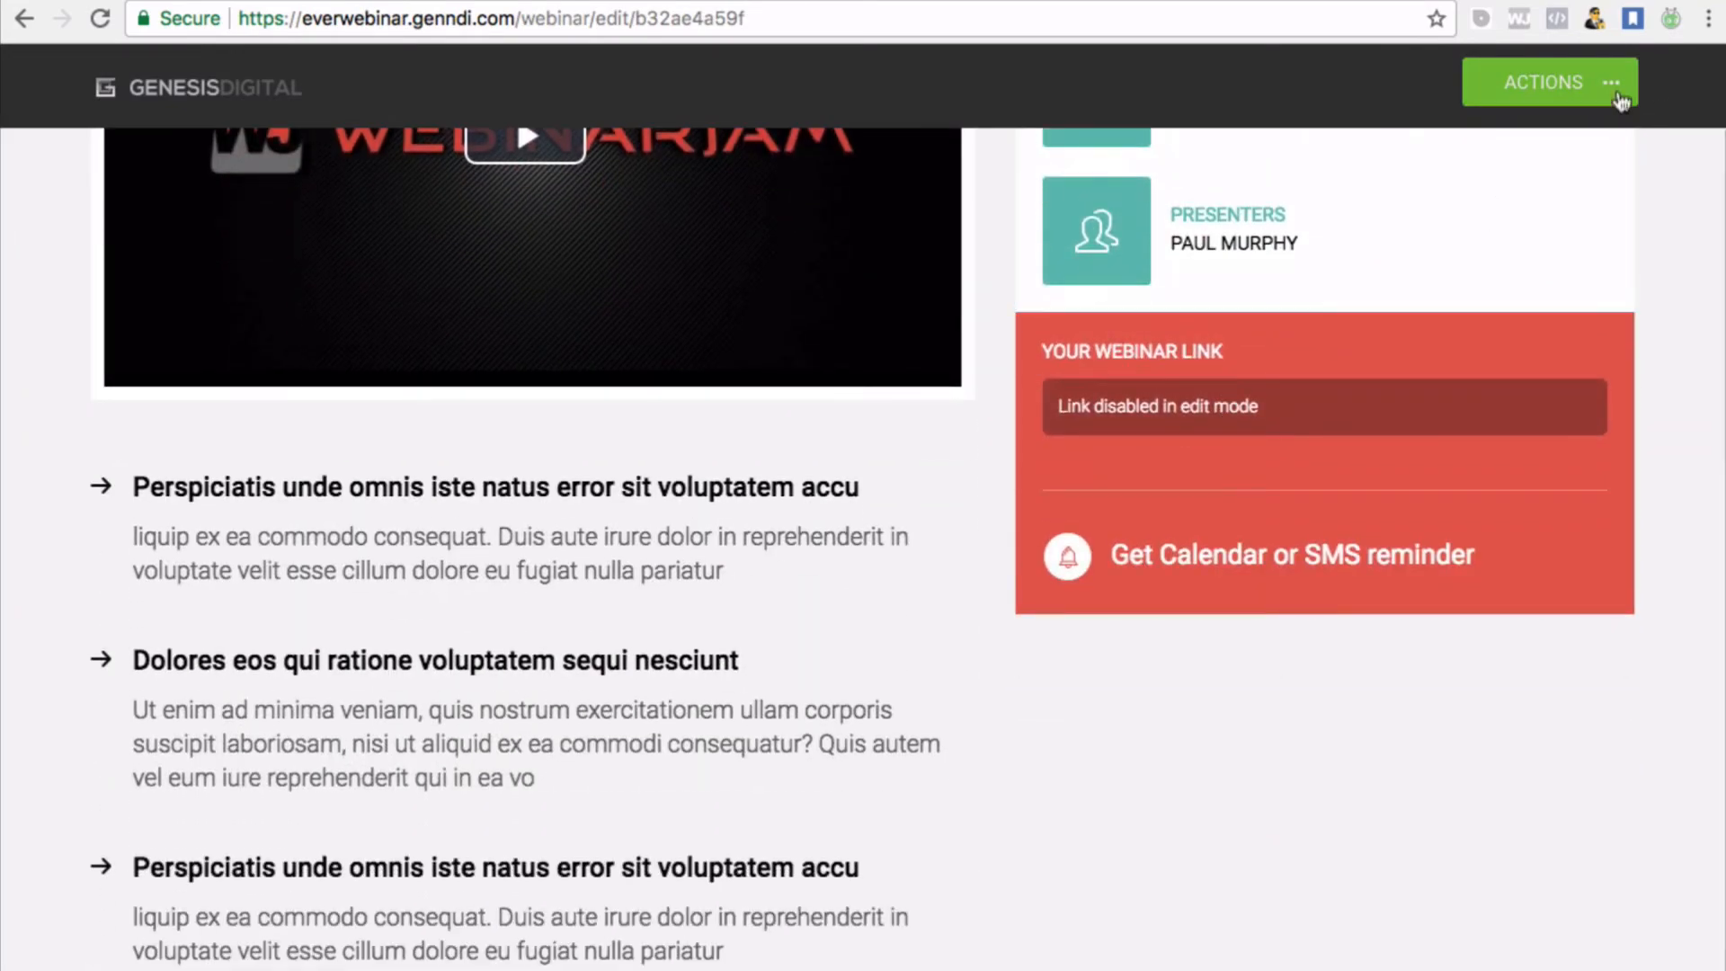
{"action": "left_click", "coordinate": [1615, 85]}
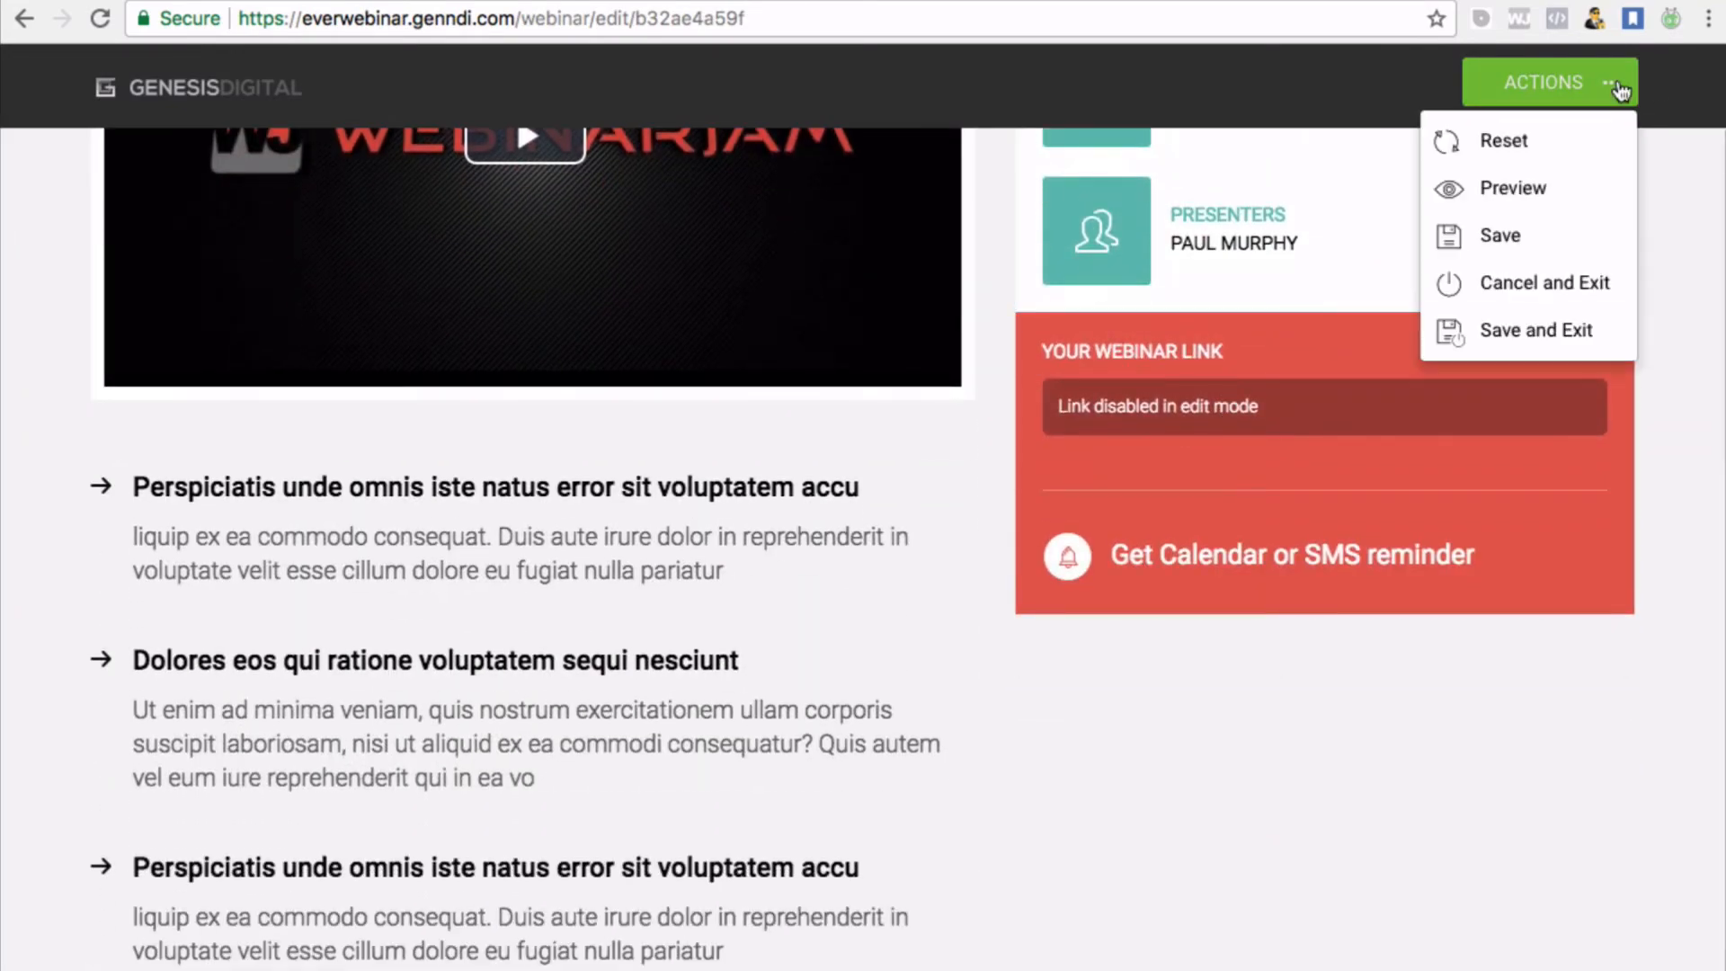
{"action": "left_click", "coordinate": [1519, 335]}
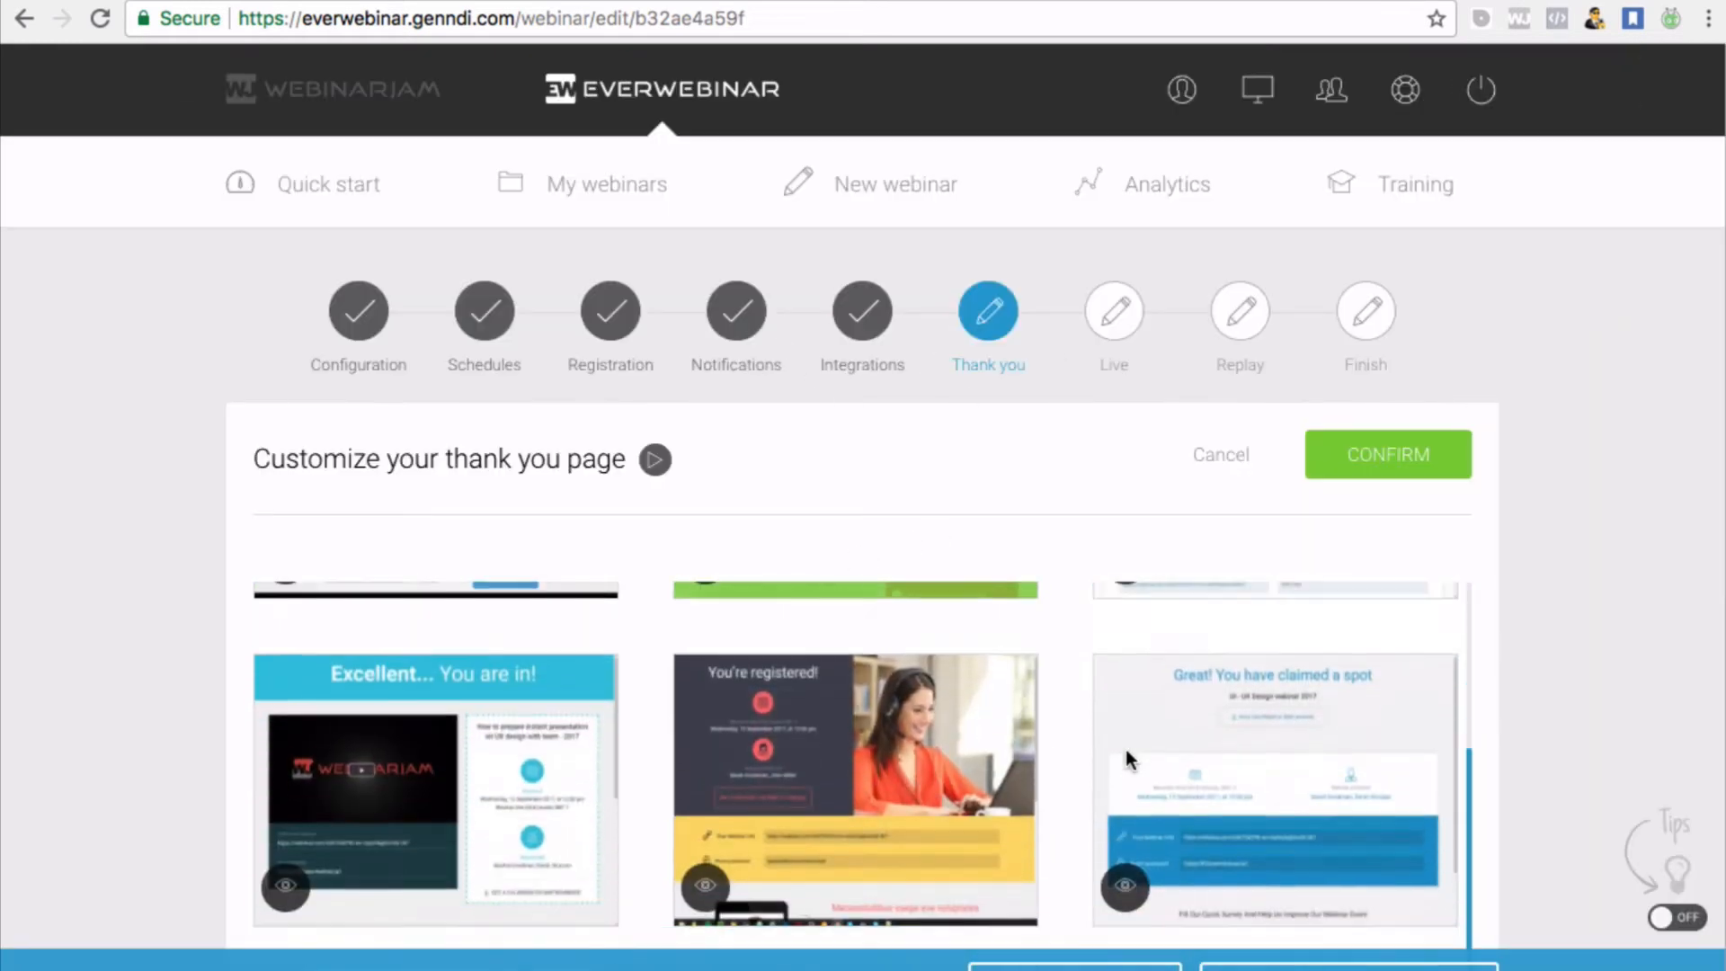
Confirm Template 2 as the thank-you page and set Survey your registrants to Yes
{"action": "scroll", "coordinate": [1016, 746], "scroll_direction": "down", "scroll_amount": 9}
{"action": "scroll", "coordinate": [1012, 726], "scroll_direction": "up", "scroll_amount": 8}
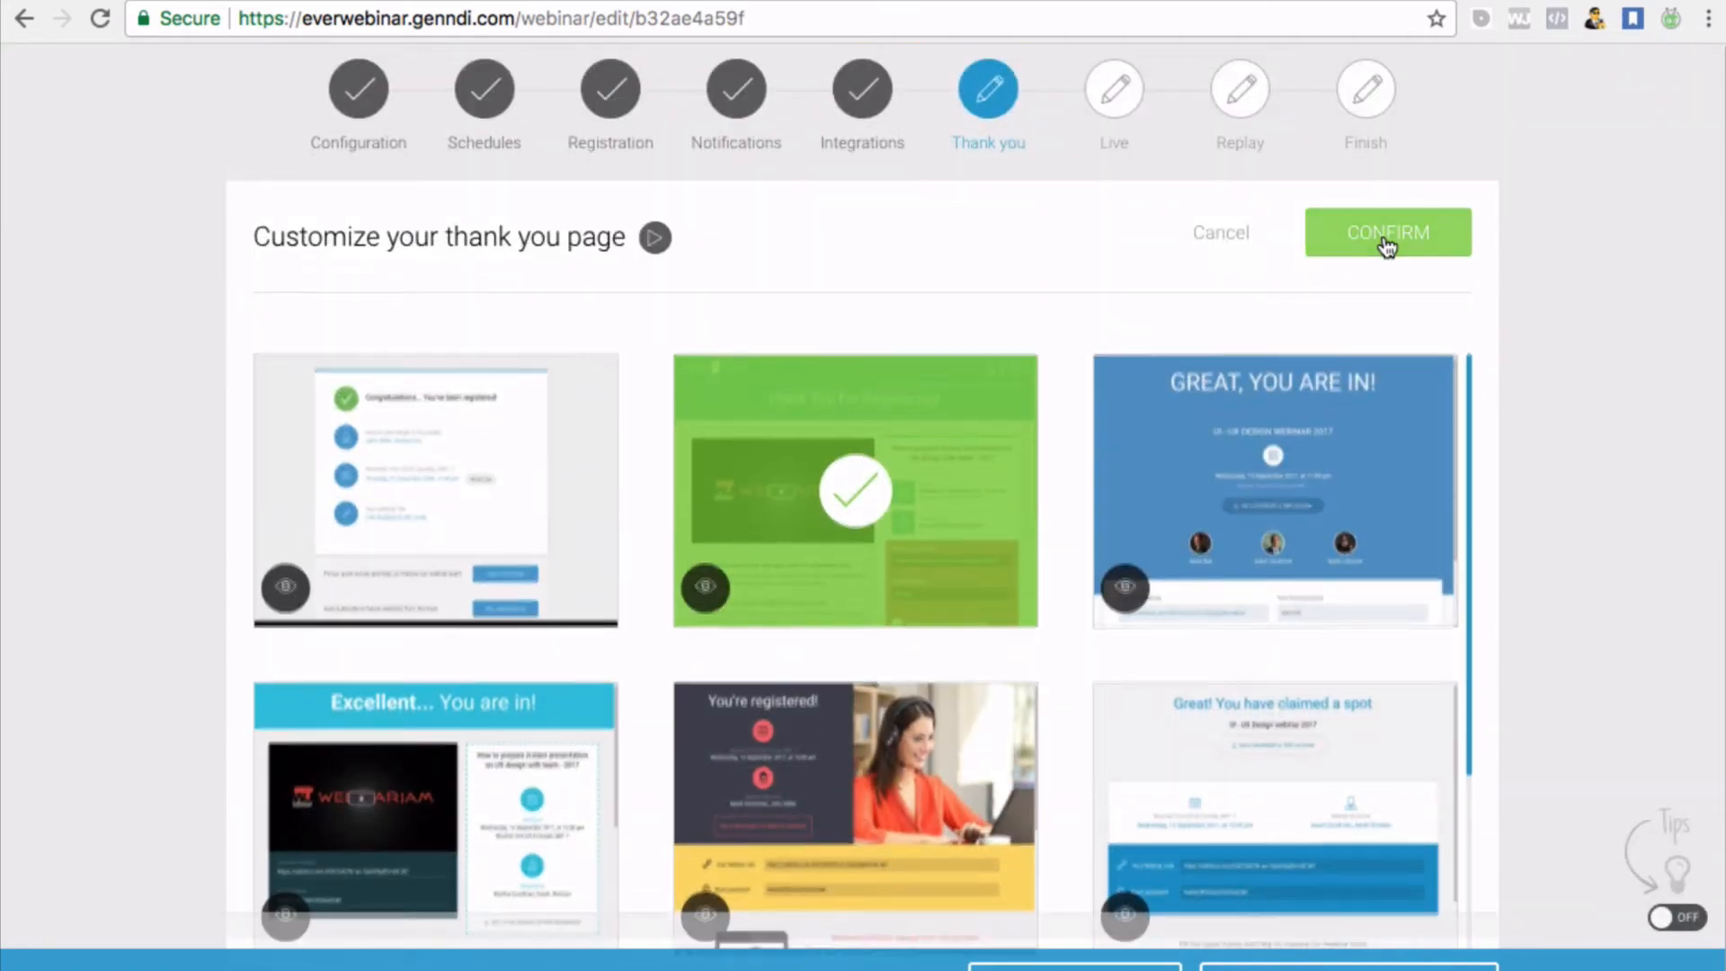
{"action": "left_click", "coordinate": [1385, 238]}
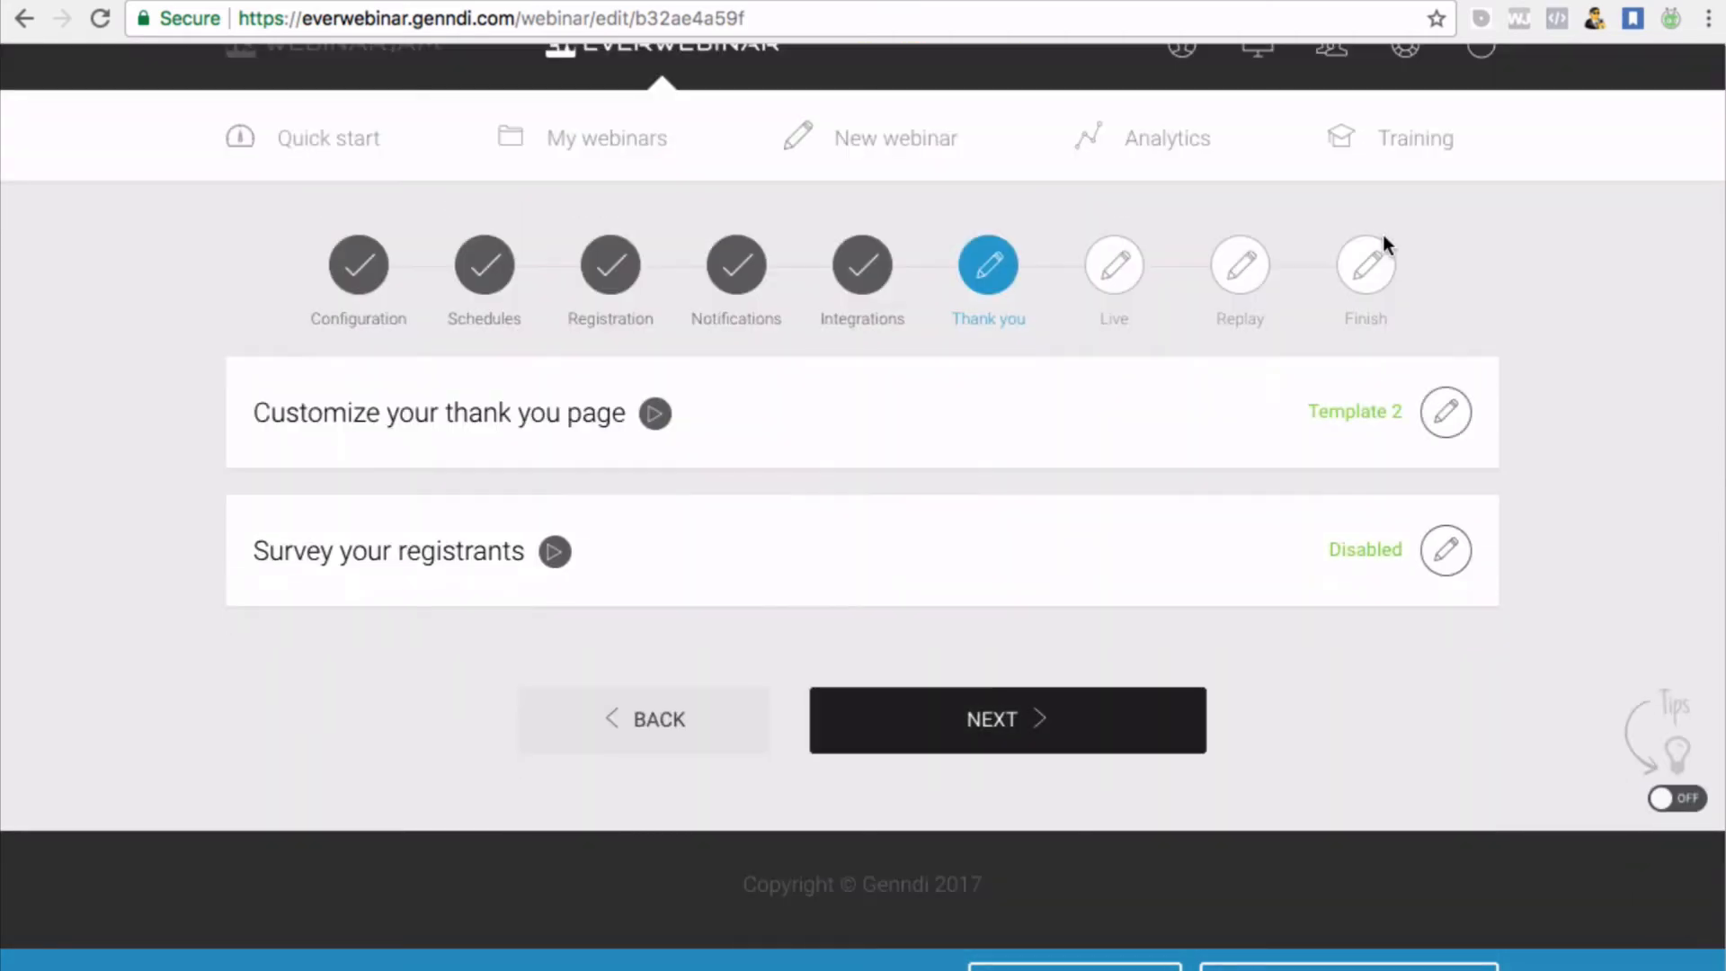
{"action": "left_click", "coordinate": [1459, 555]}
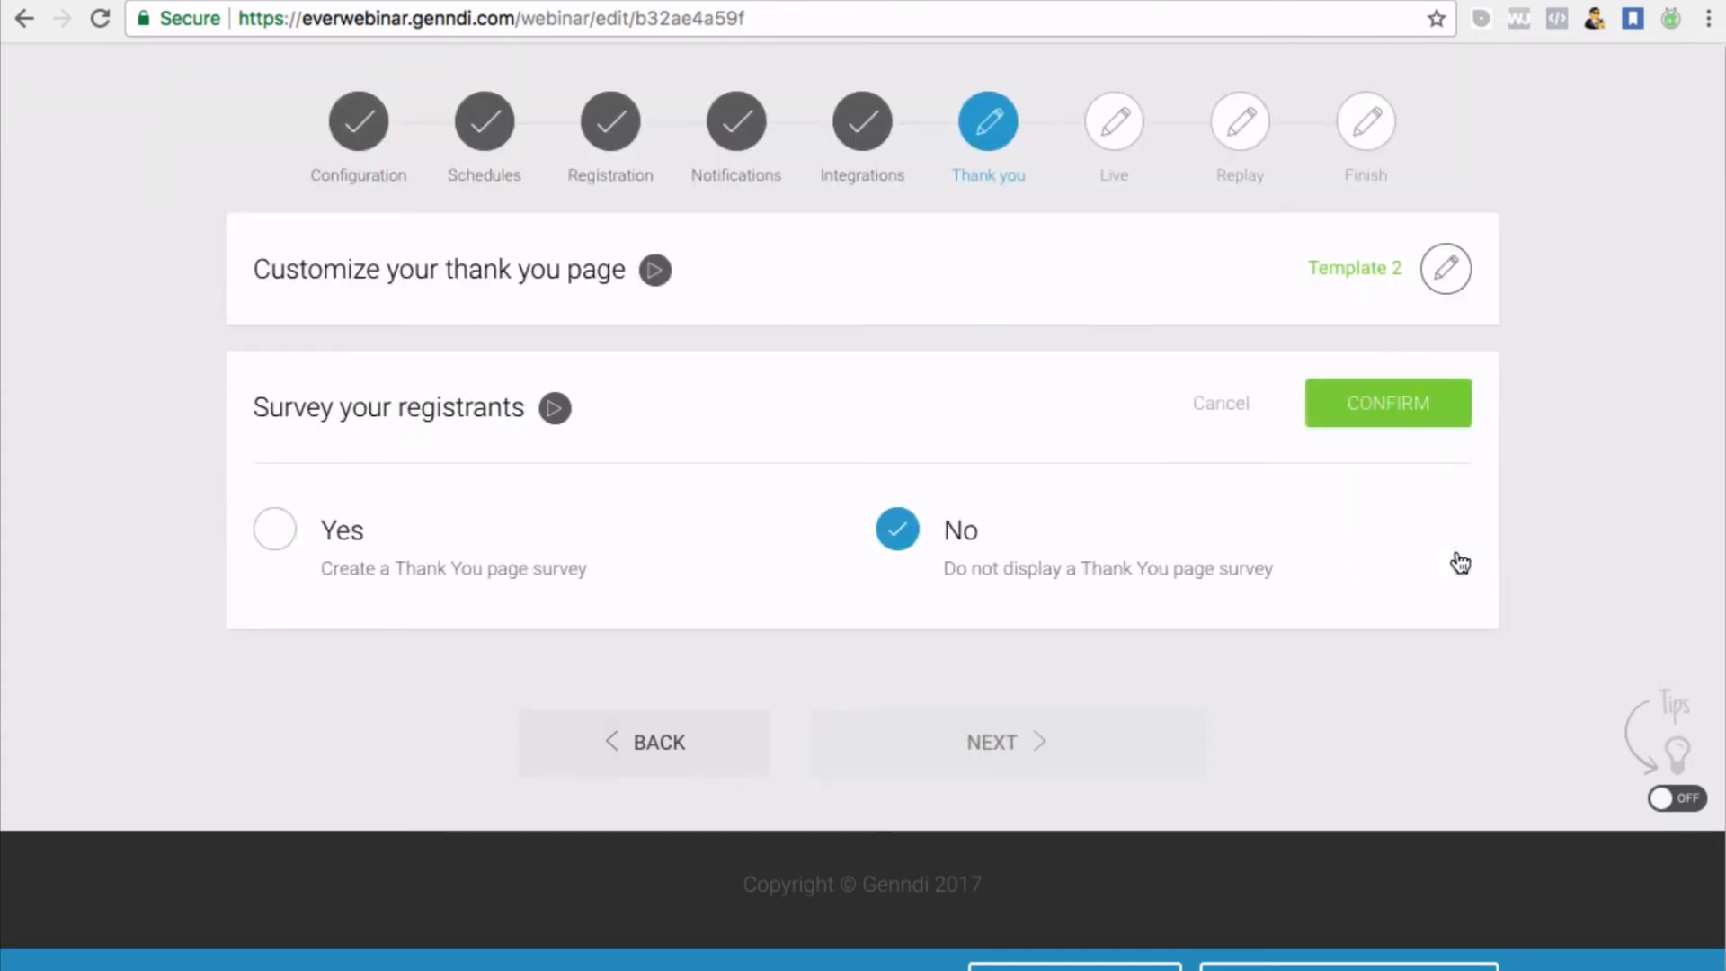
{"action": "left_click", "coordinate": [281, 534]}
Confirm the survey with no modules, leaving it disabled, and advance to the Live step
{"action": "scroll", "coordinate": [845, 592], "scroll_direction": "down", "scroll_amount": 5}
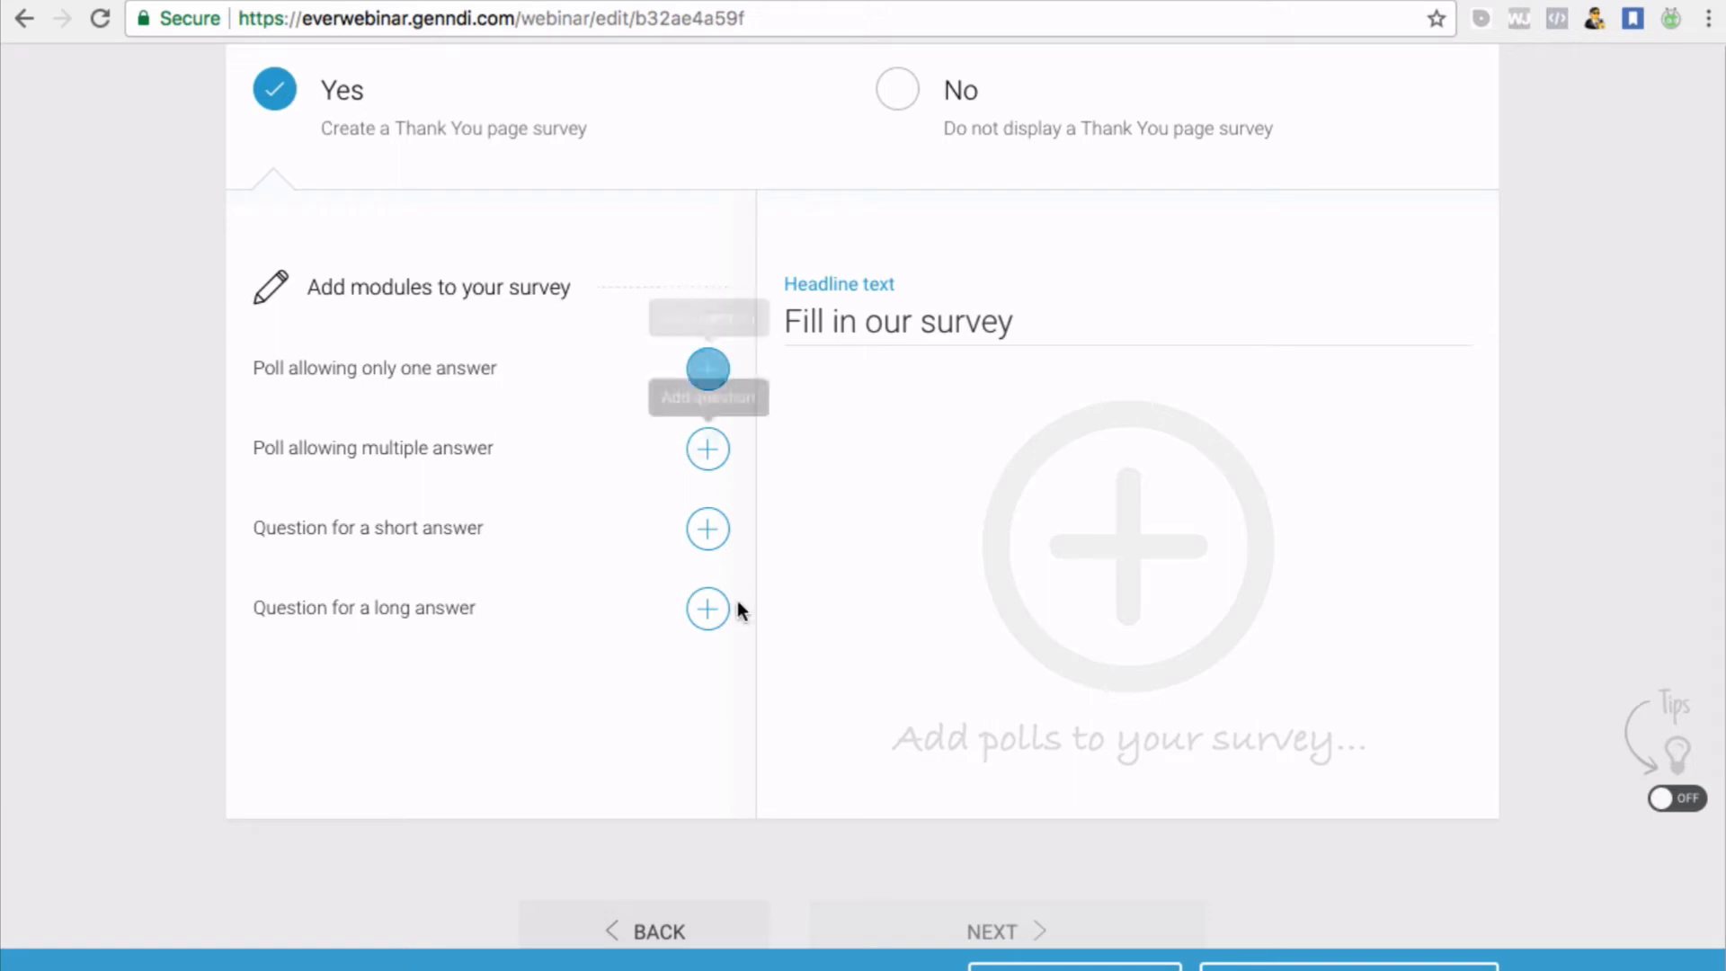
{"action": "scroll", "coordinate": [557, 416], "scroll_direction": "down", "scroll_amount": 1}
{"action": "scroll", "coordinate": [554, 413], "scroll_direction": "up", "scroll_amount": 3}
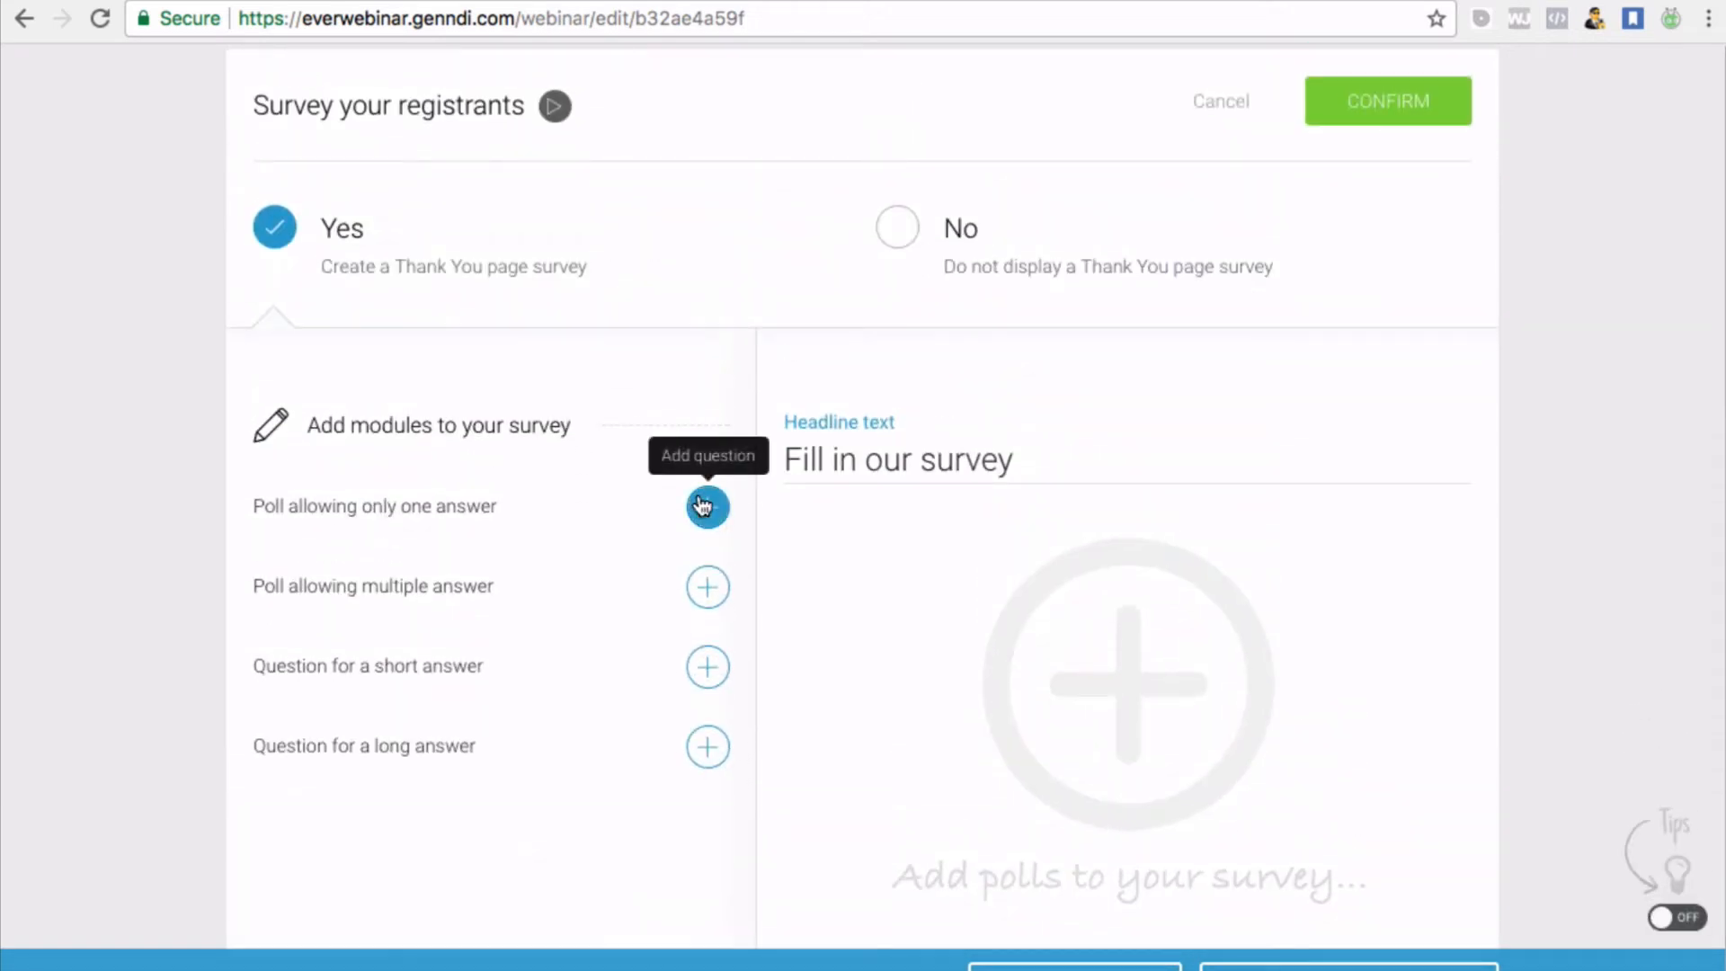
{"action": "scroll", "coordinate": [956, 674], "scroll_direction": "down", "scroll_amount": 1}
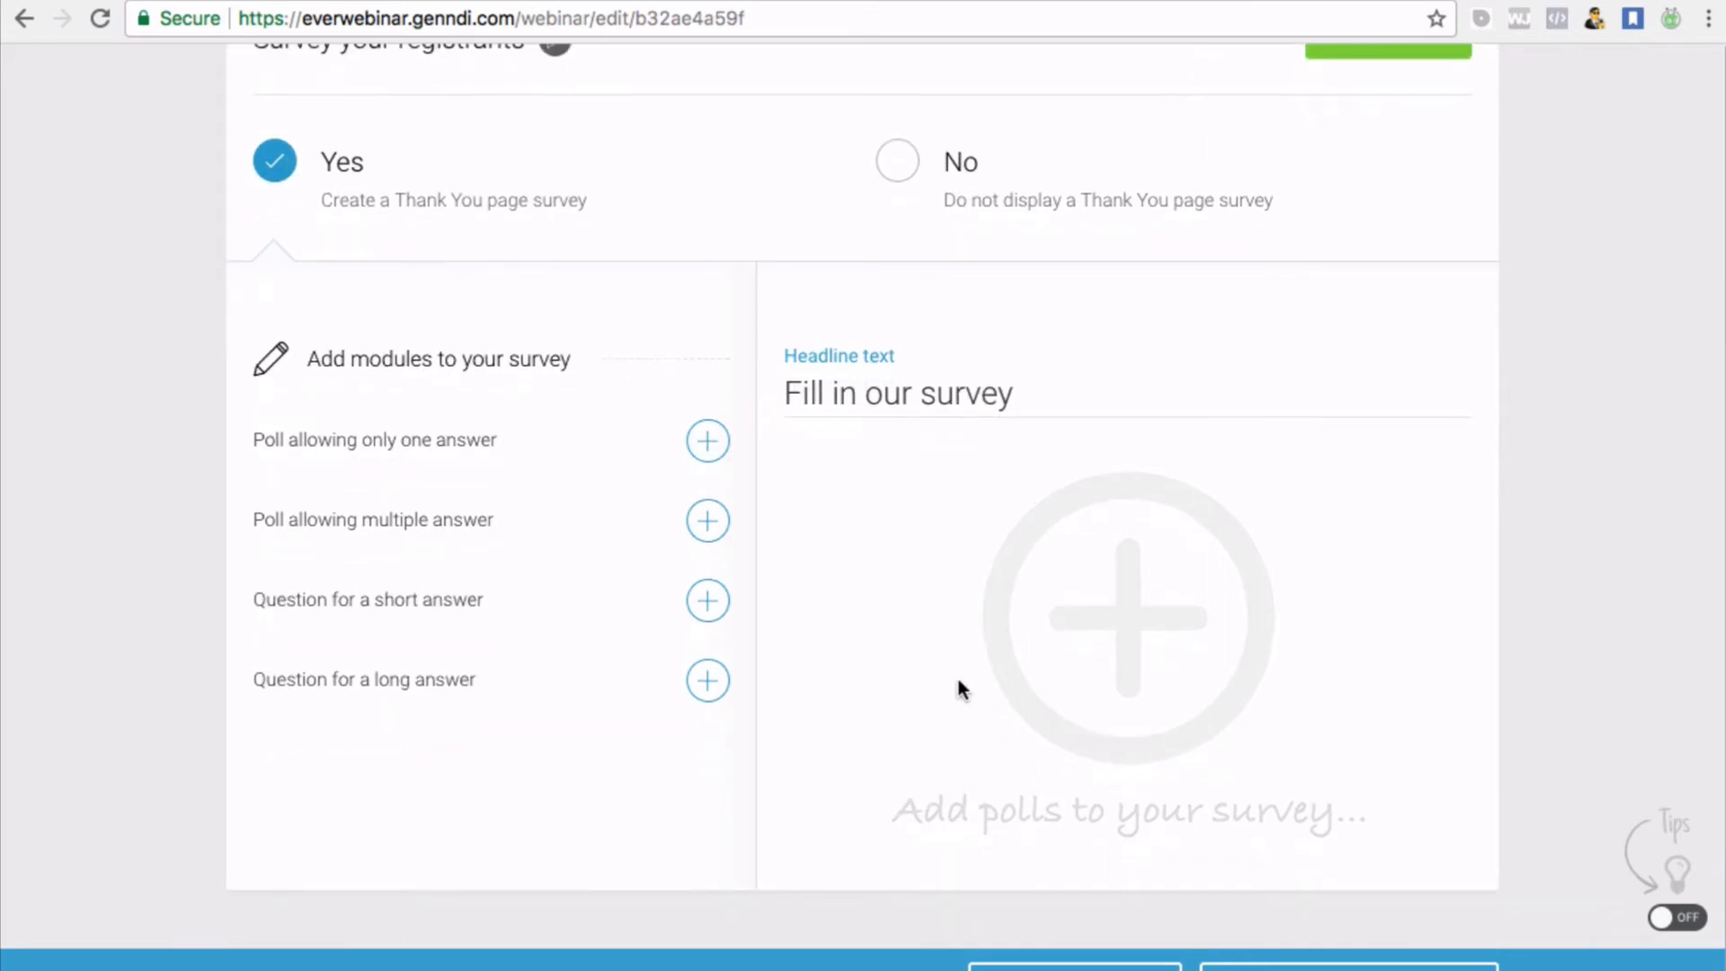
{"action": "scroll", "coordinate": [551, 477], "scroll_direction": "down", "scroll_amount": 3}
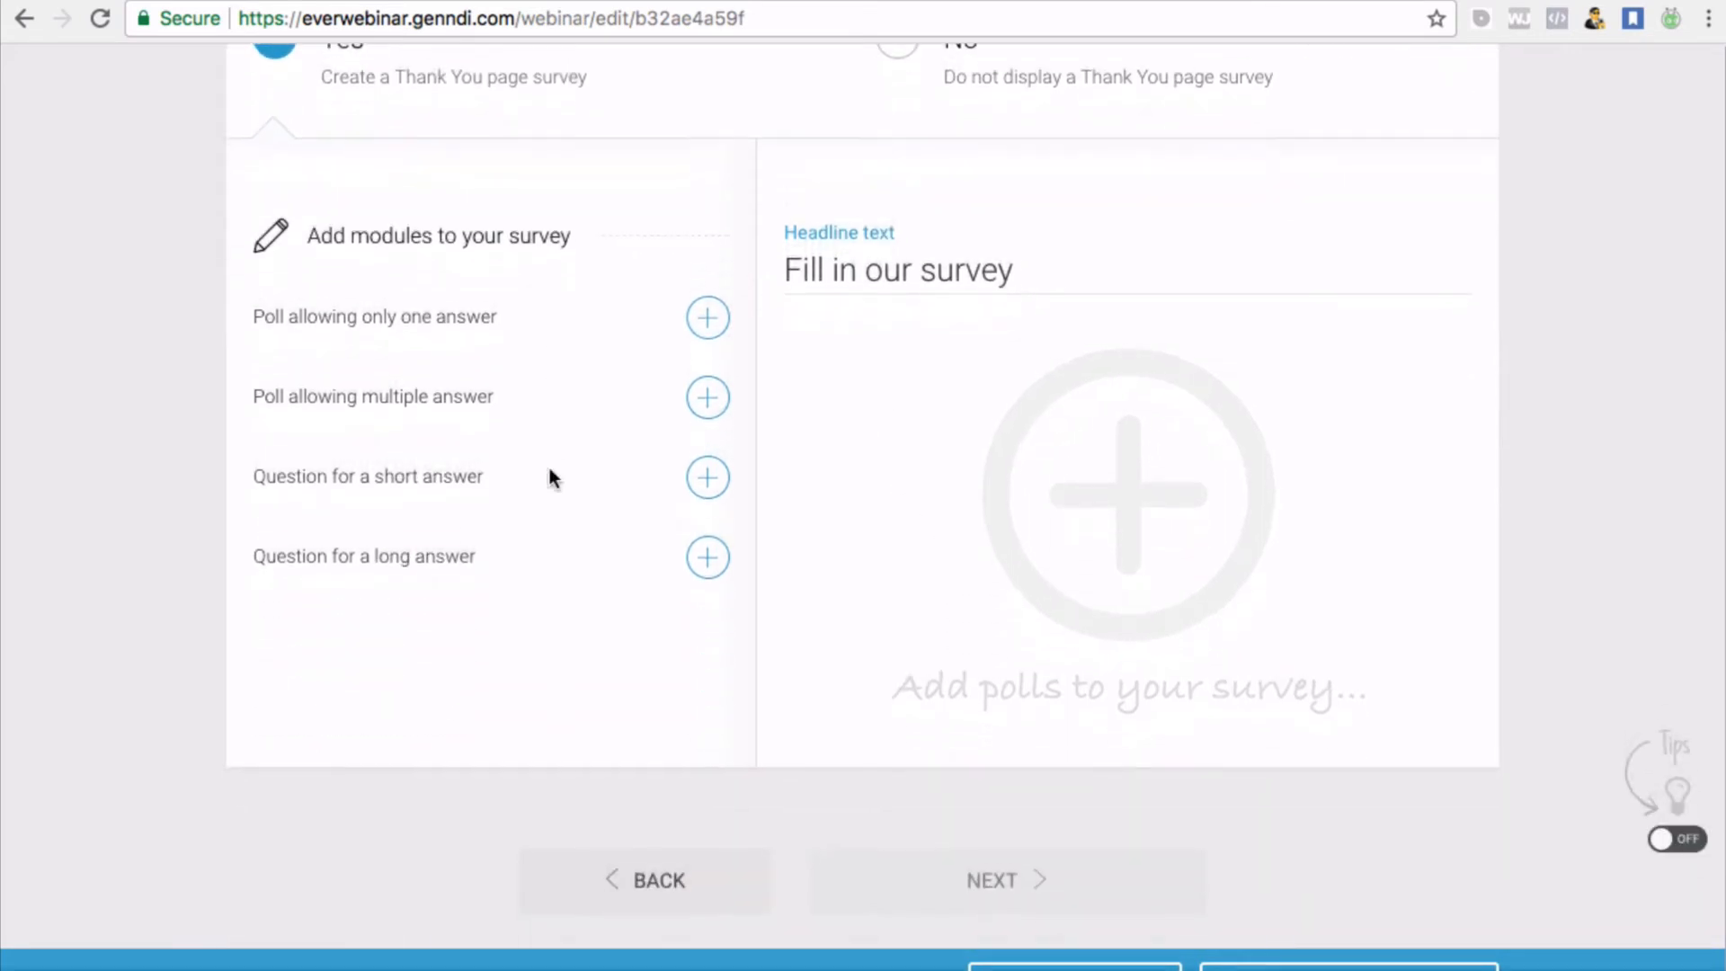
{"action": "scroll", "coordinate": [551, 477], "scroll_direction": "up", "scroll_amount": 3}
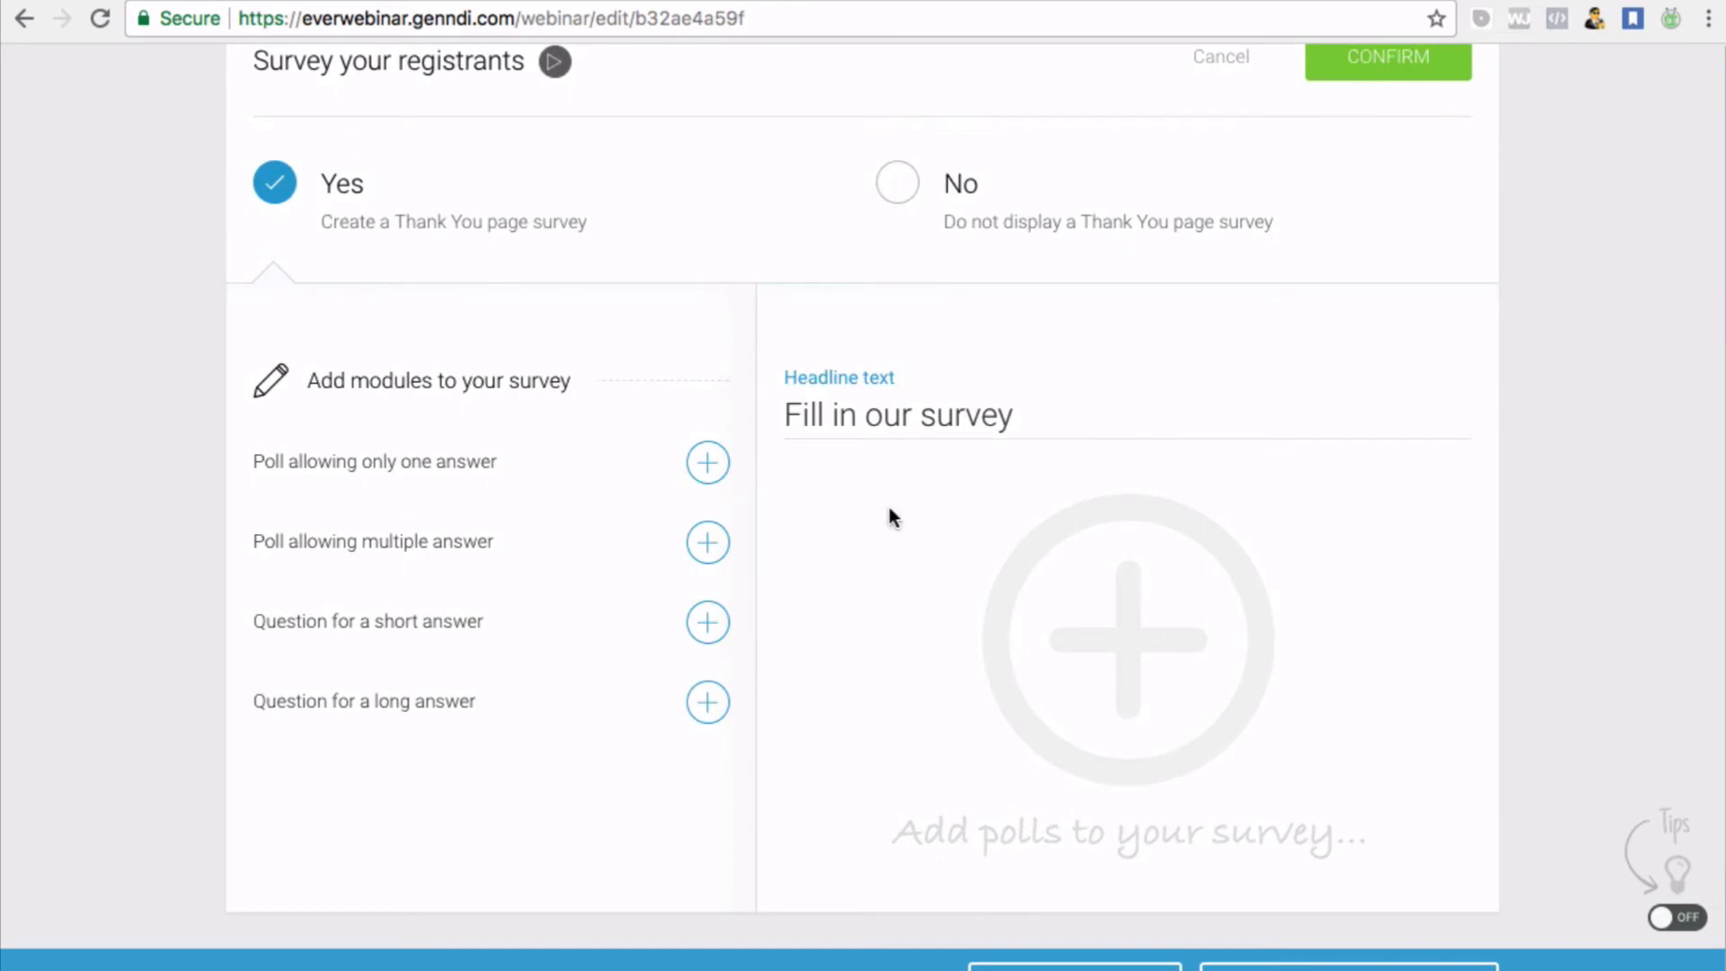
{"action": "scroll", "coordinate": [785, 475], "scroll_direction": "down", "scroll_amount": 2}
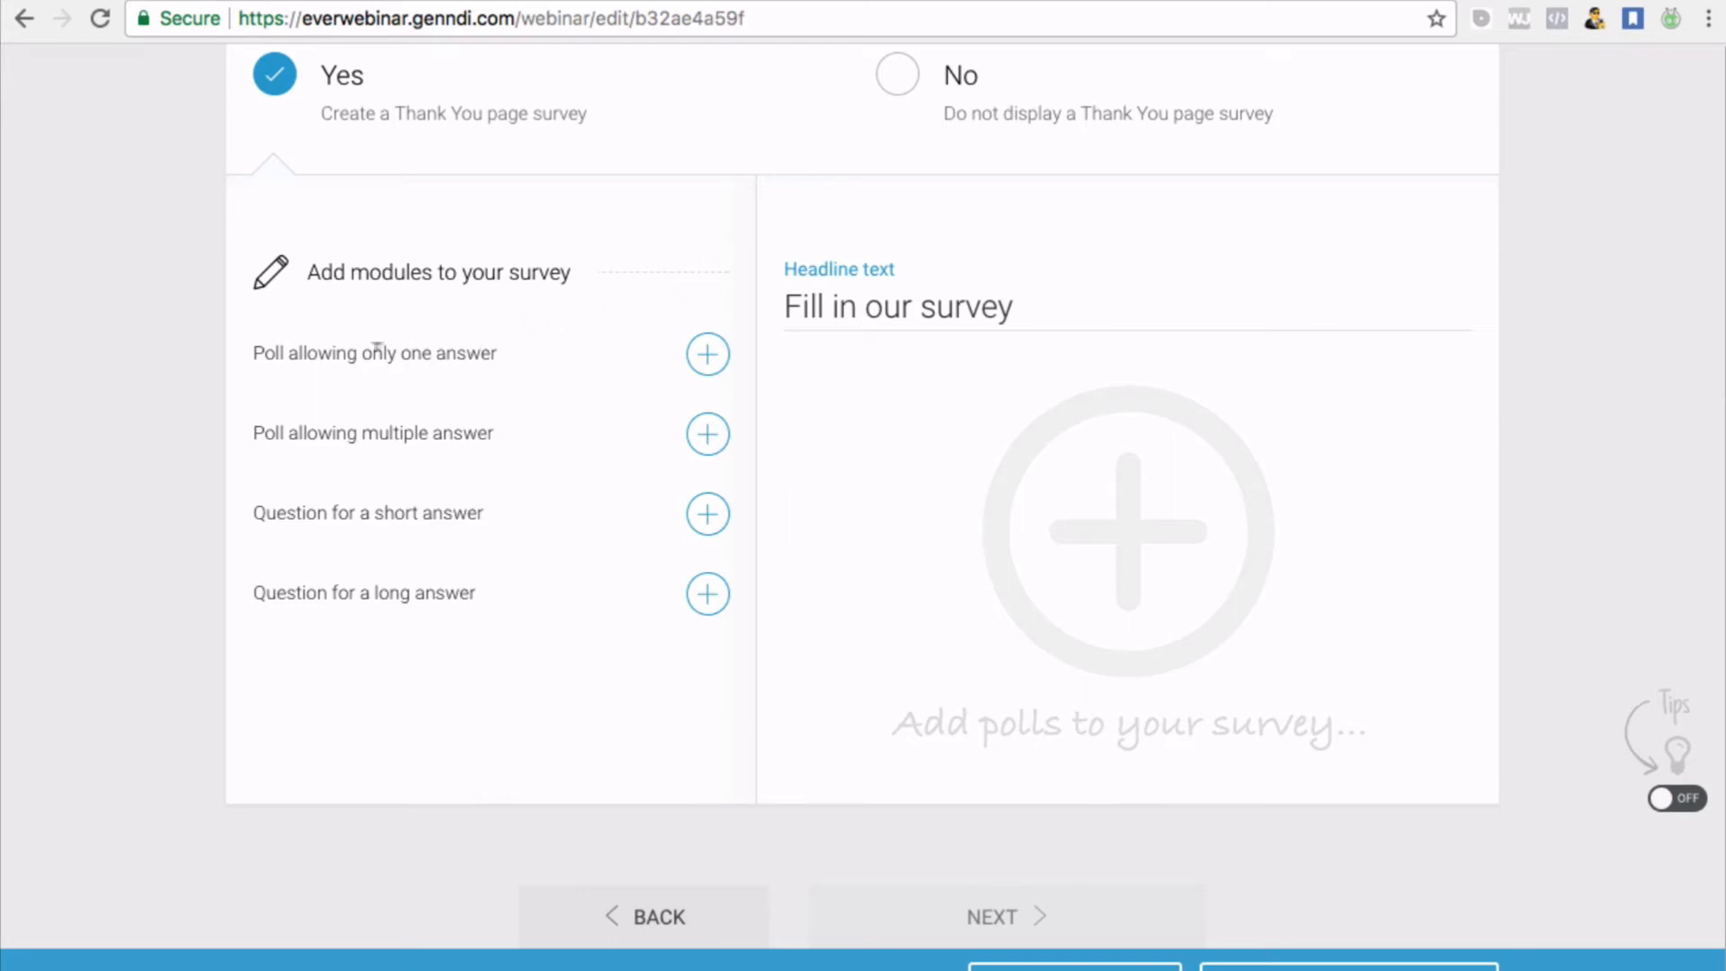
{"action": "scroll", "coordinate": [719, 649], "scroll_direction": "up", "scroll_amount": 5}
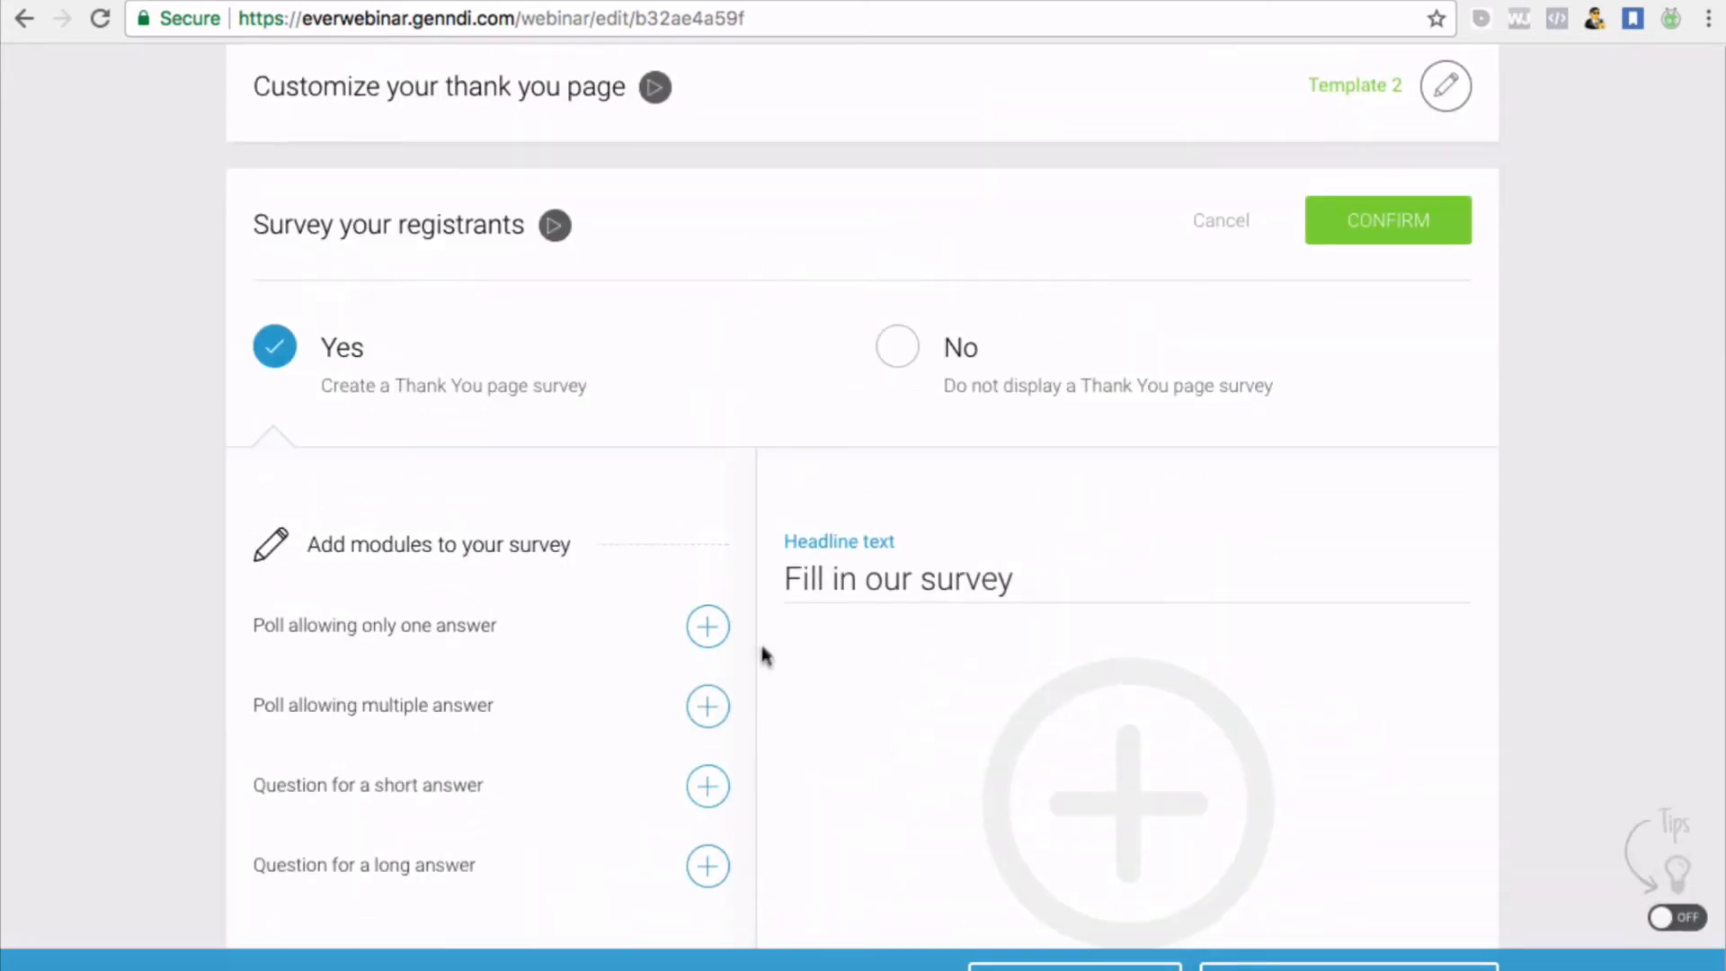
{"action": "scroll", "coordinate": [509, 626], "scroll_direction": "down", "scroll_amount": 4}
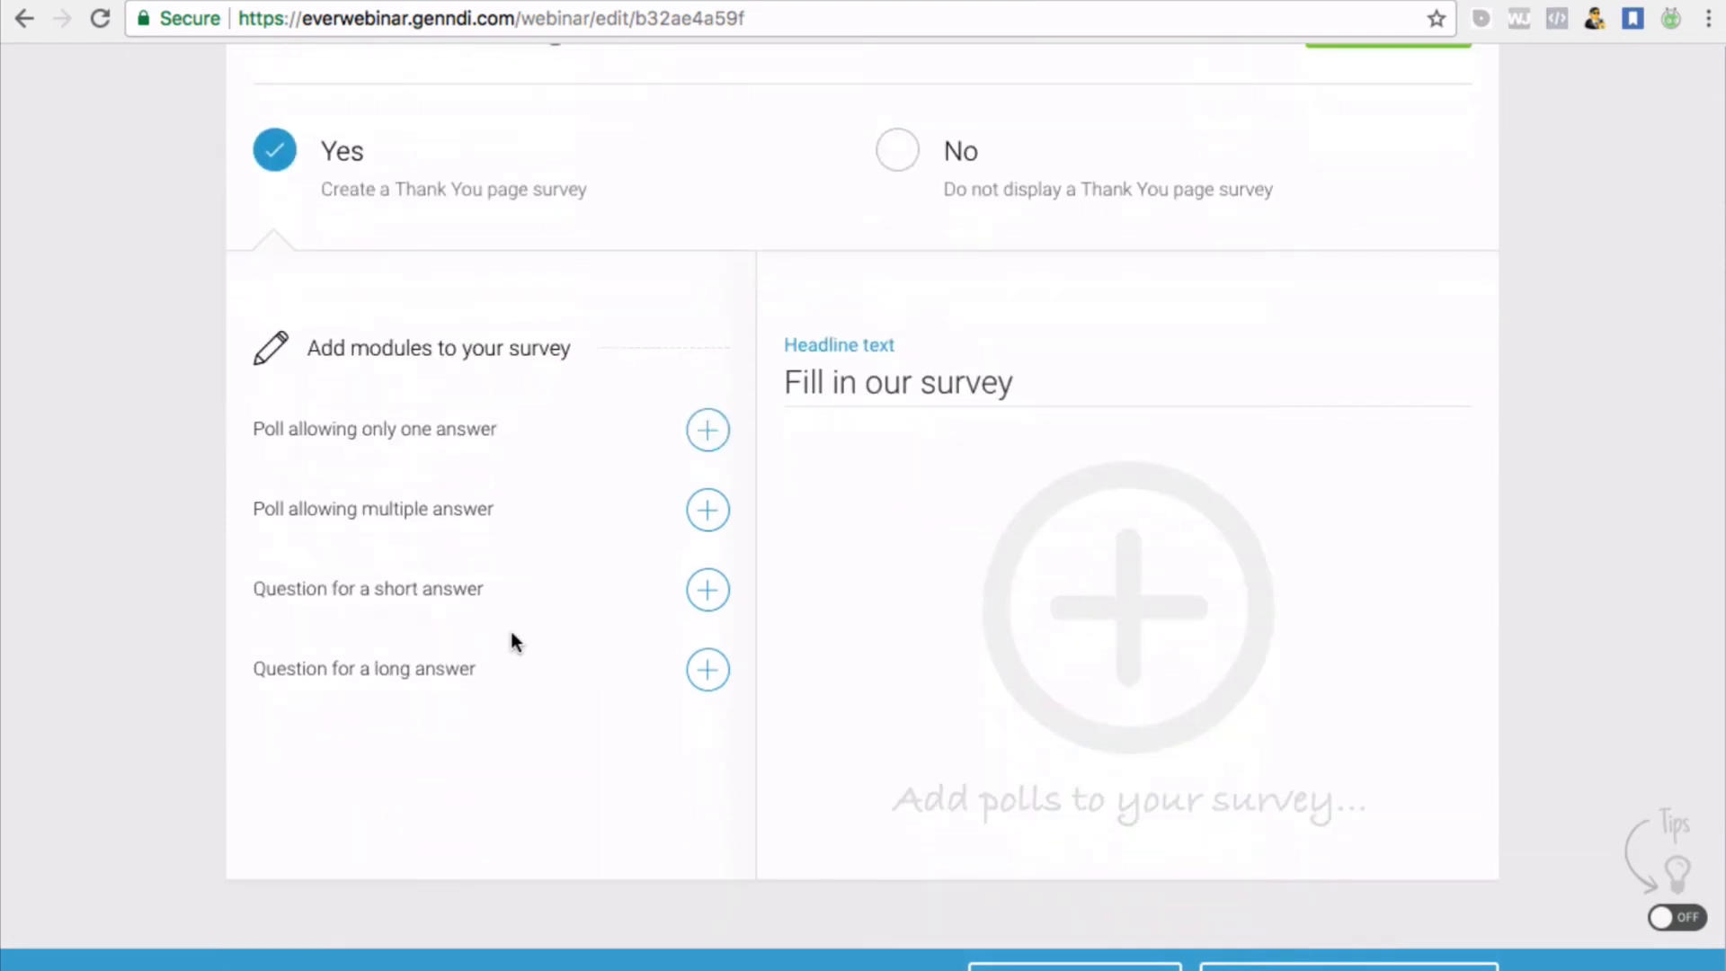
{"action": "left_click", "coordinate": [707, 430]}
{"action": "scroll", "coordinate": [1463, 63], "scroll_direction": "up", "scroll_amount": 3}
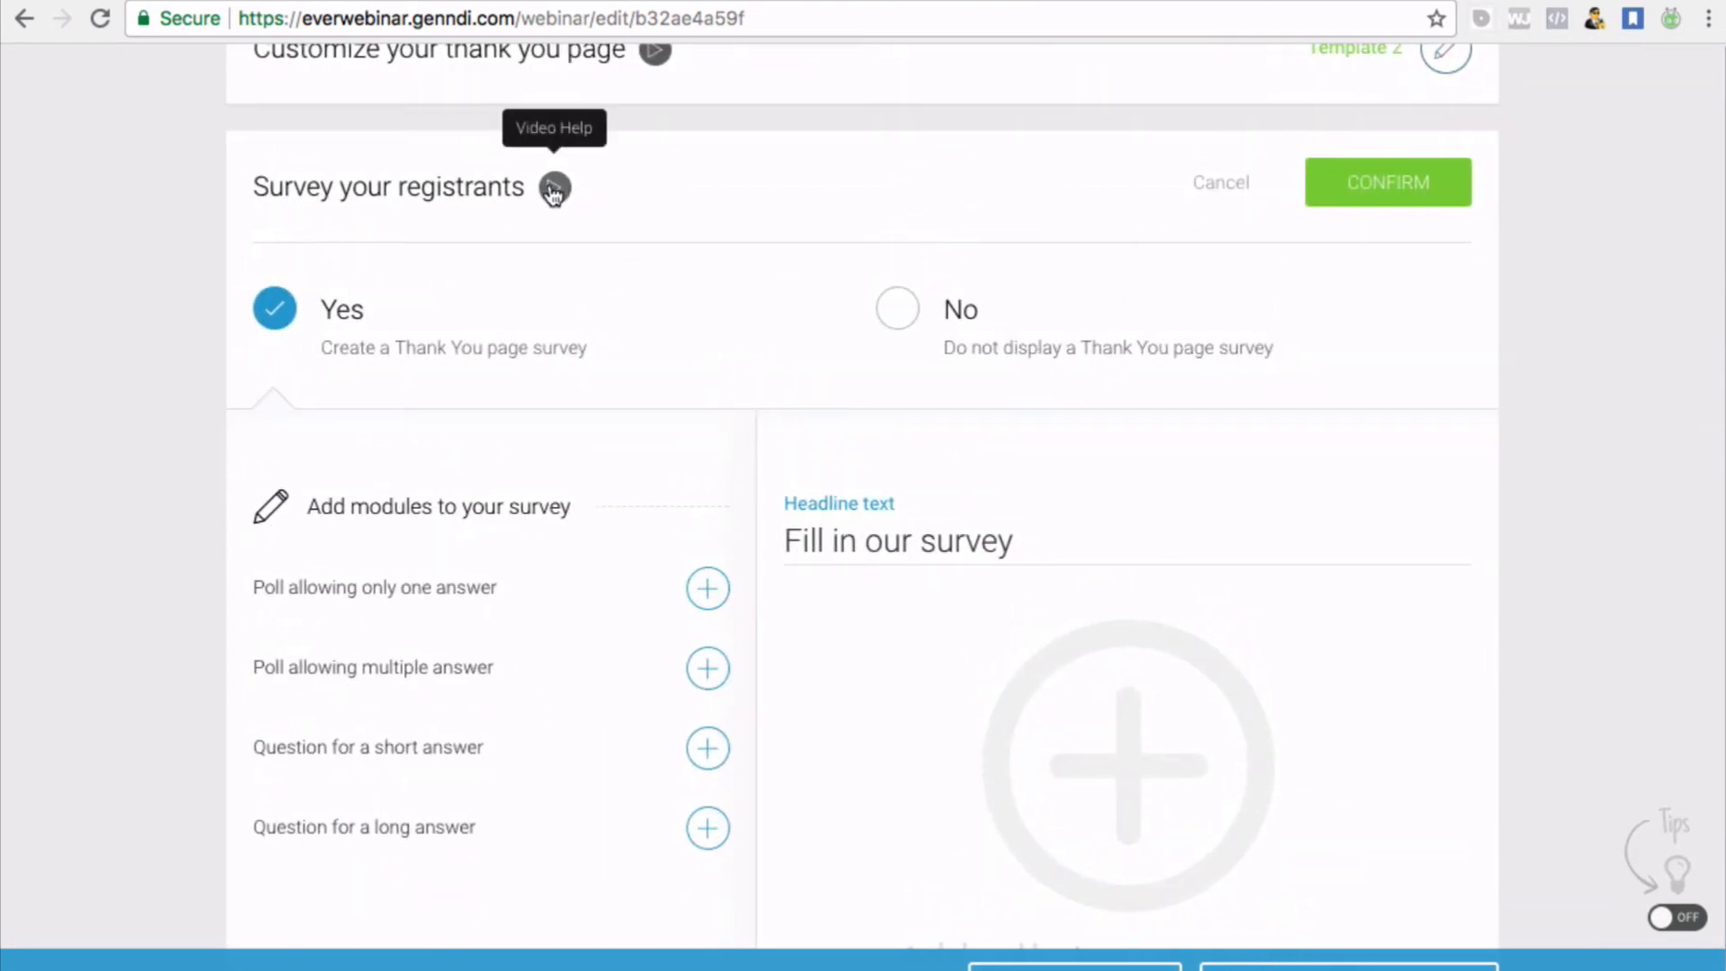
{"action": "left_click", "coordinate": [1404, 182]}
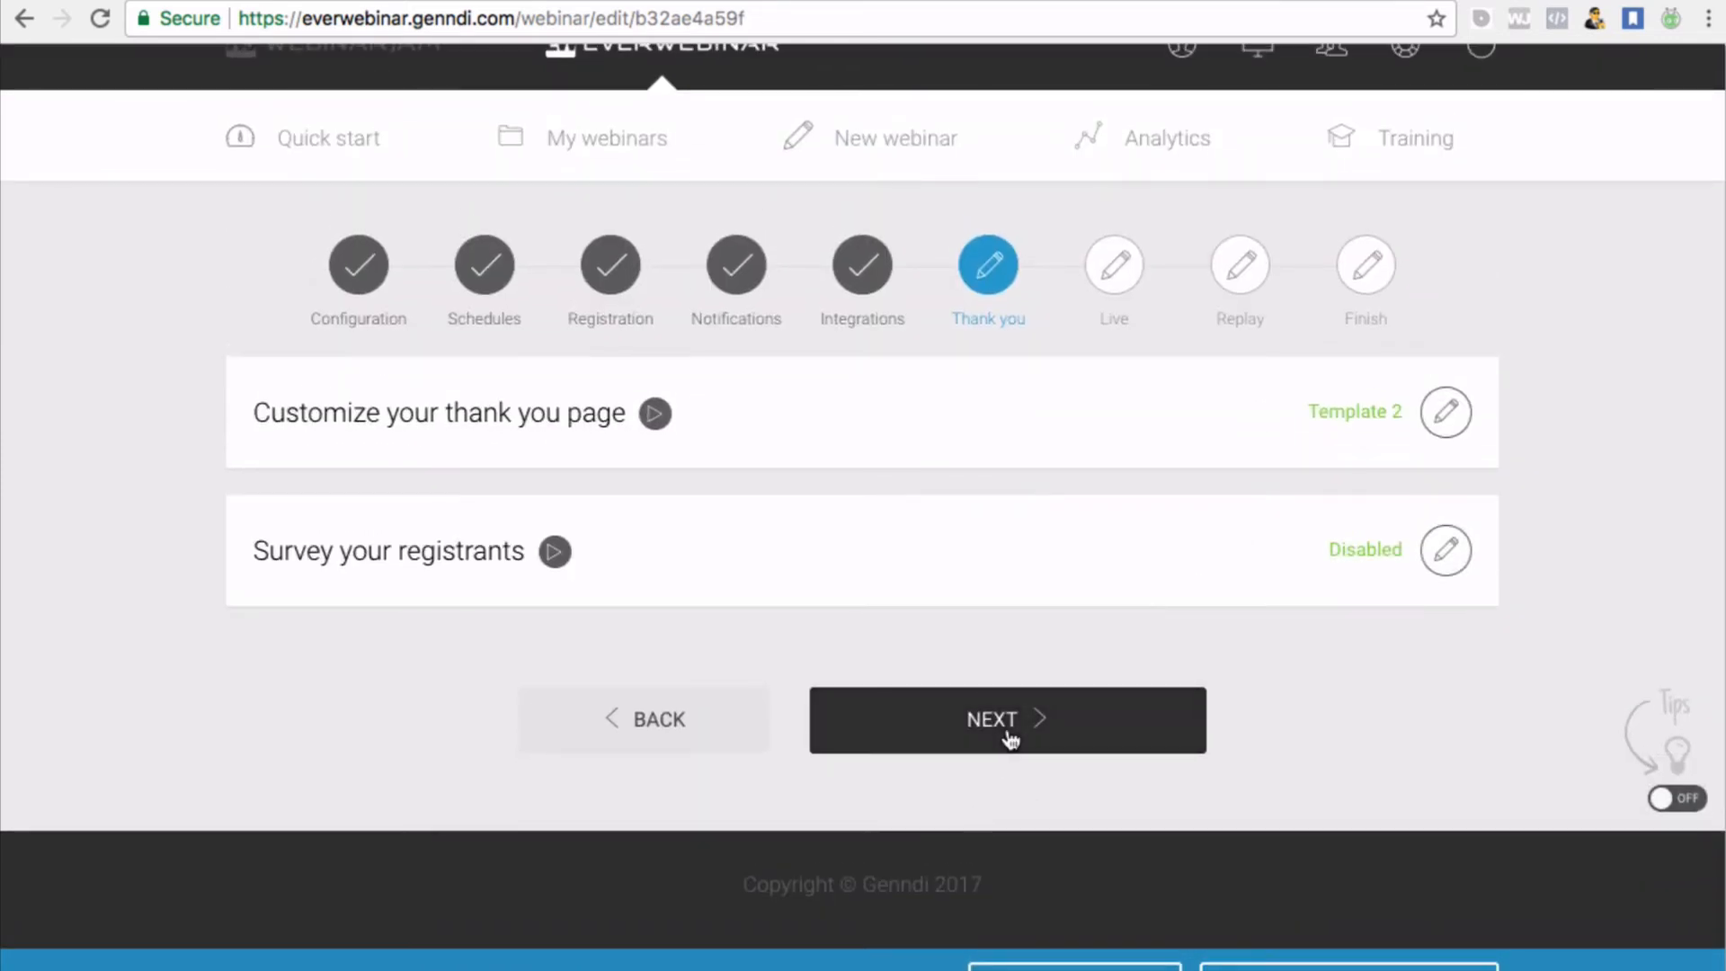
{"action": "left_click", "coordinate": [1008, 735]}
{"action": "scroll", "coordinate": [1006, 727], "scroll_direction": "down", "scroll_amount": 1}
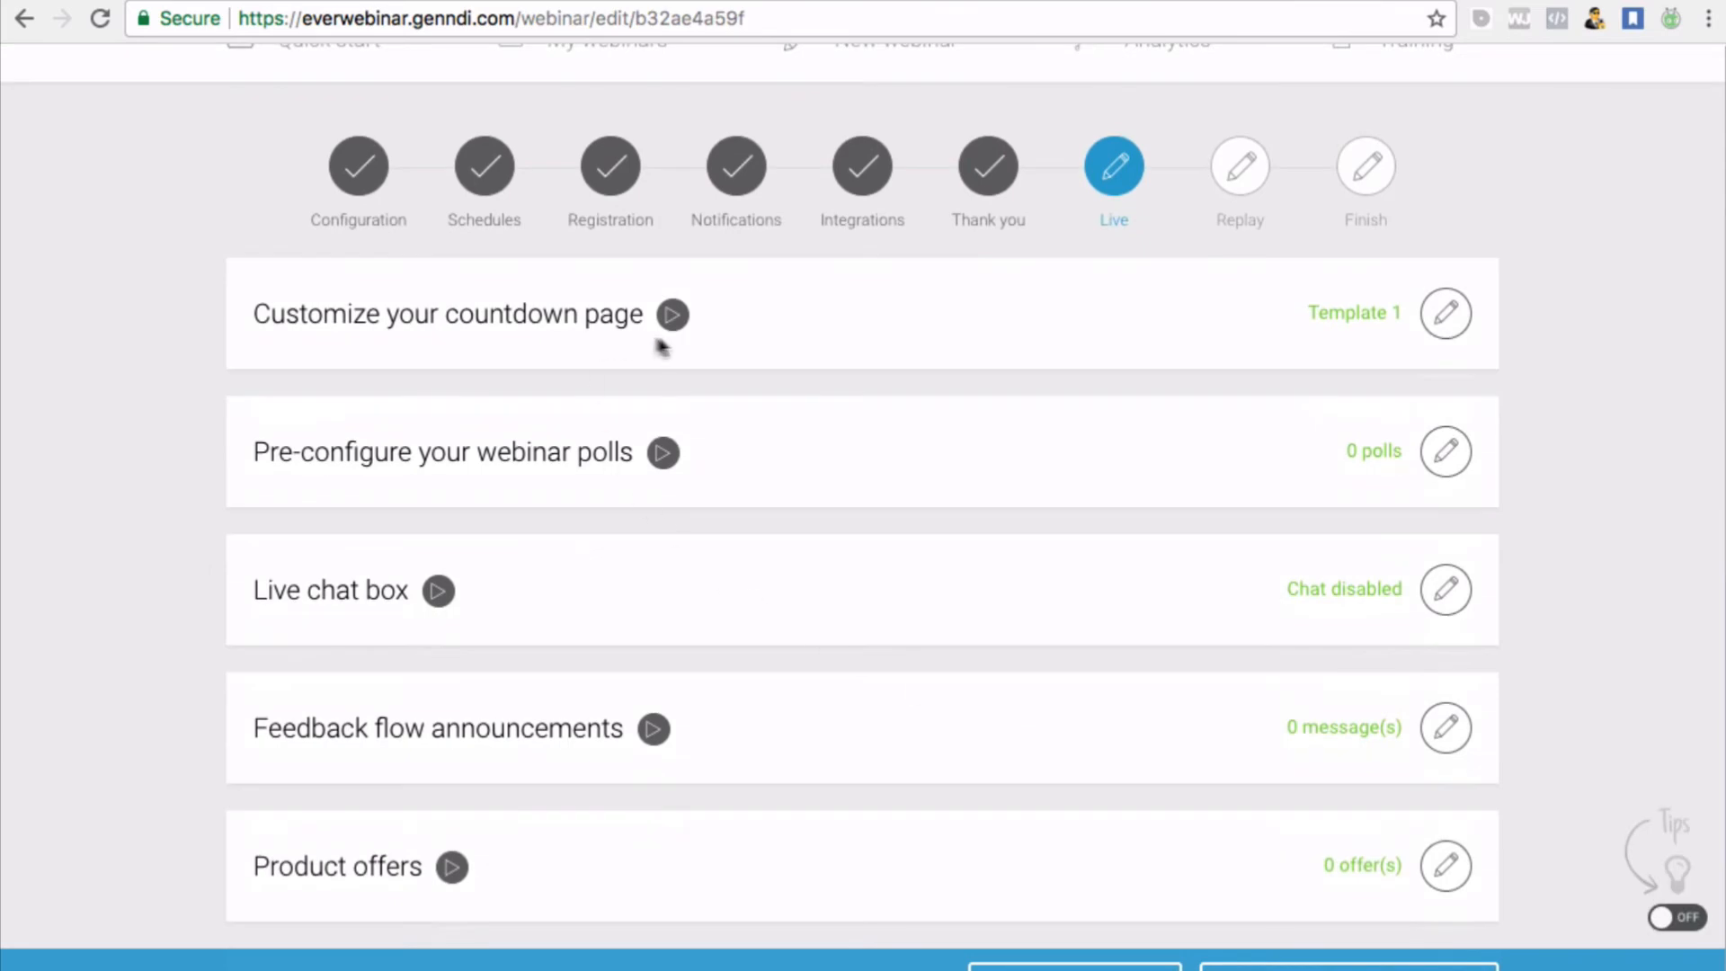
{"action": "left_click", "coordinate": [1449, 332]}
{"action": "scroll", "coordinate": [1204, 570], "scroll_direction": "down", "scroll_amount": 3}
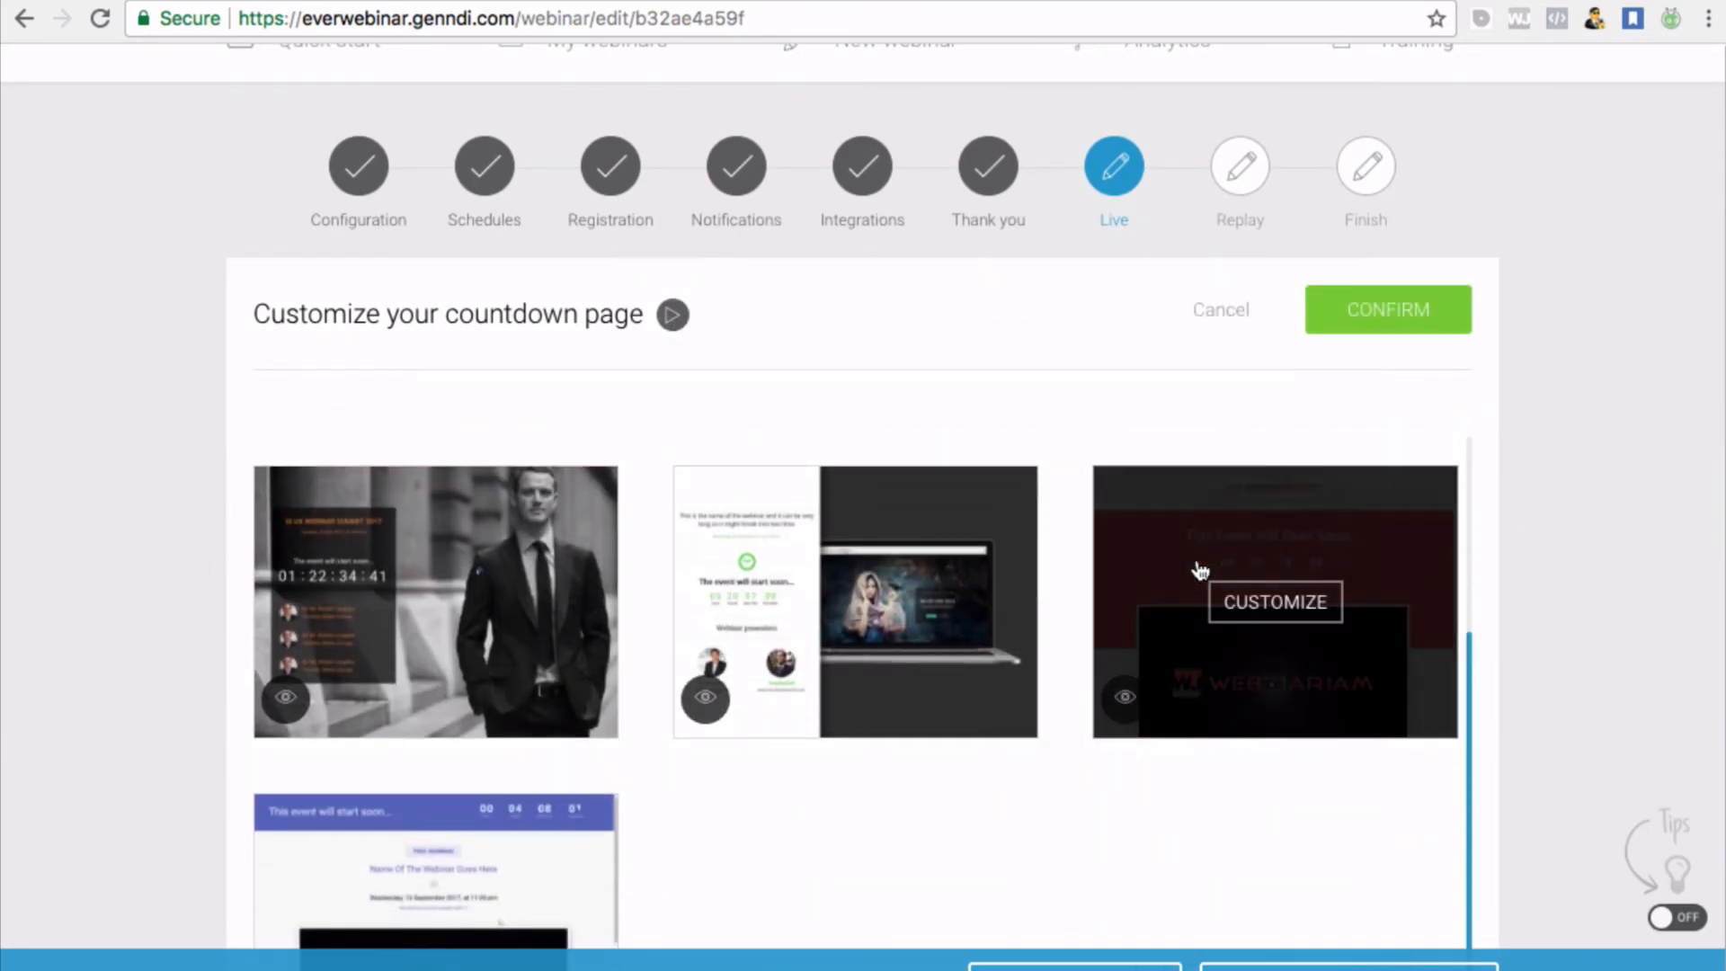
{"action": "scroll", "coordinate": [969, 602], "scroll_direction": "up", "scroll_amount": 4}
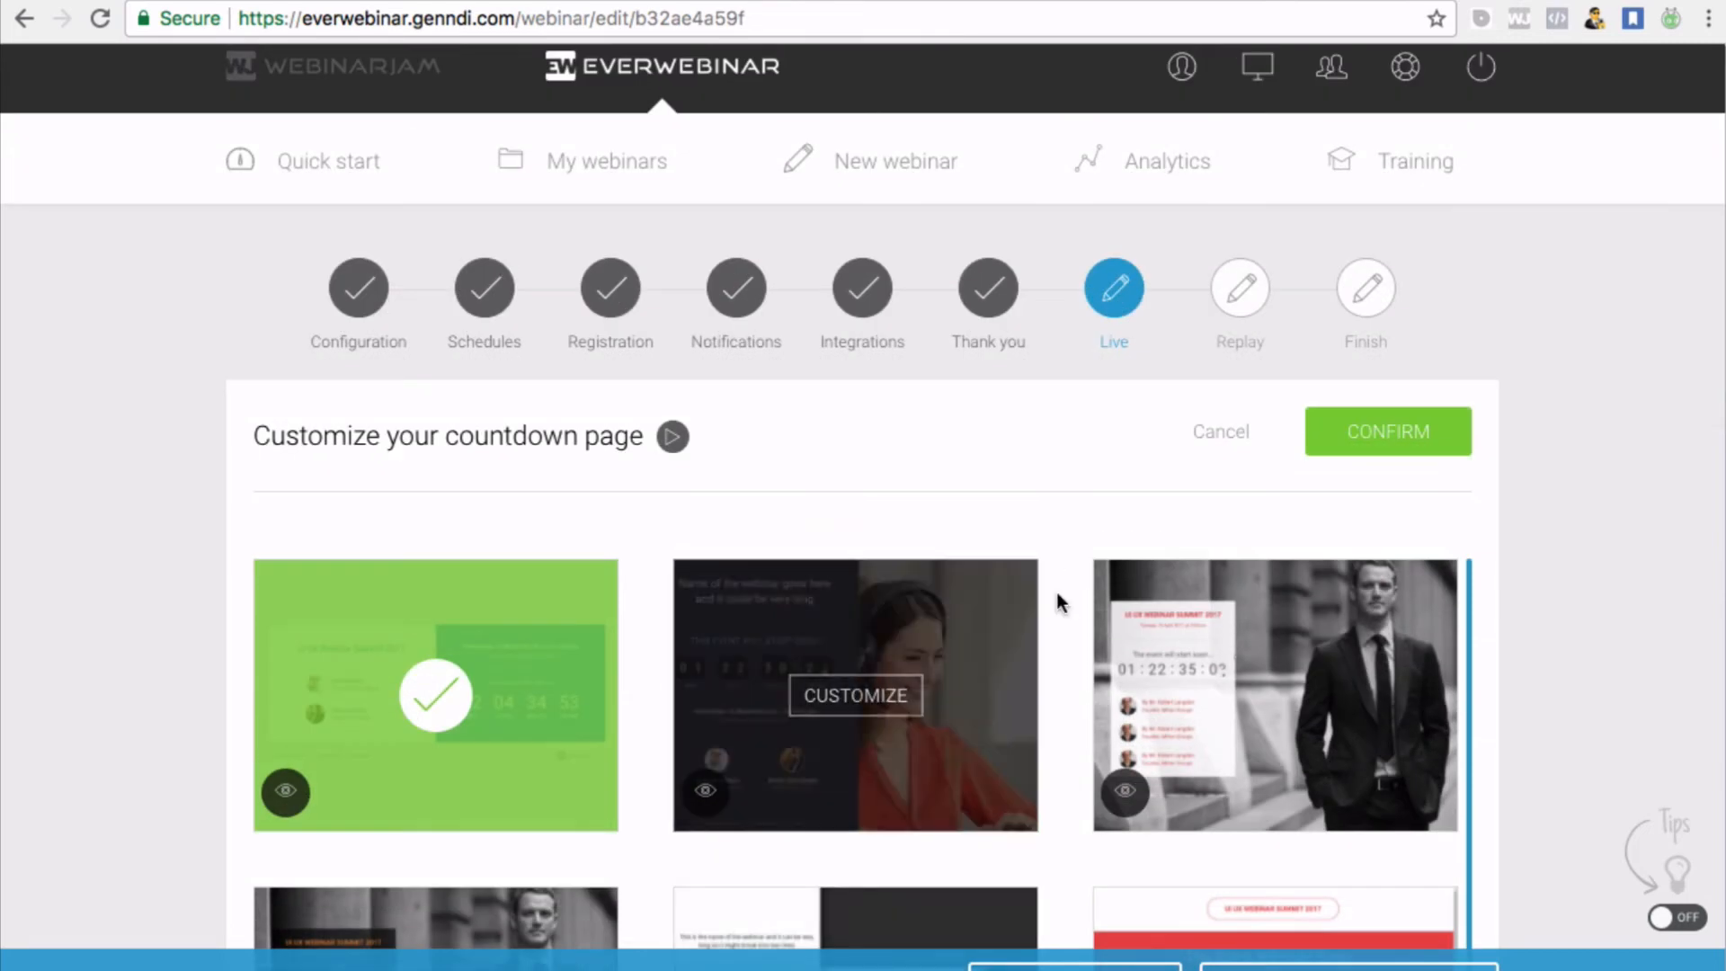
{"action": "scroll", "coordinate": [1059, 602], "scroll_direction": "up", "scroll_amount": 1}
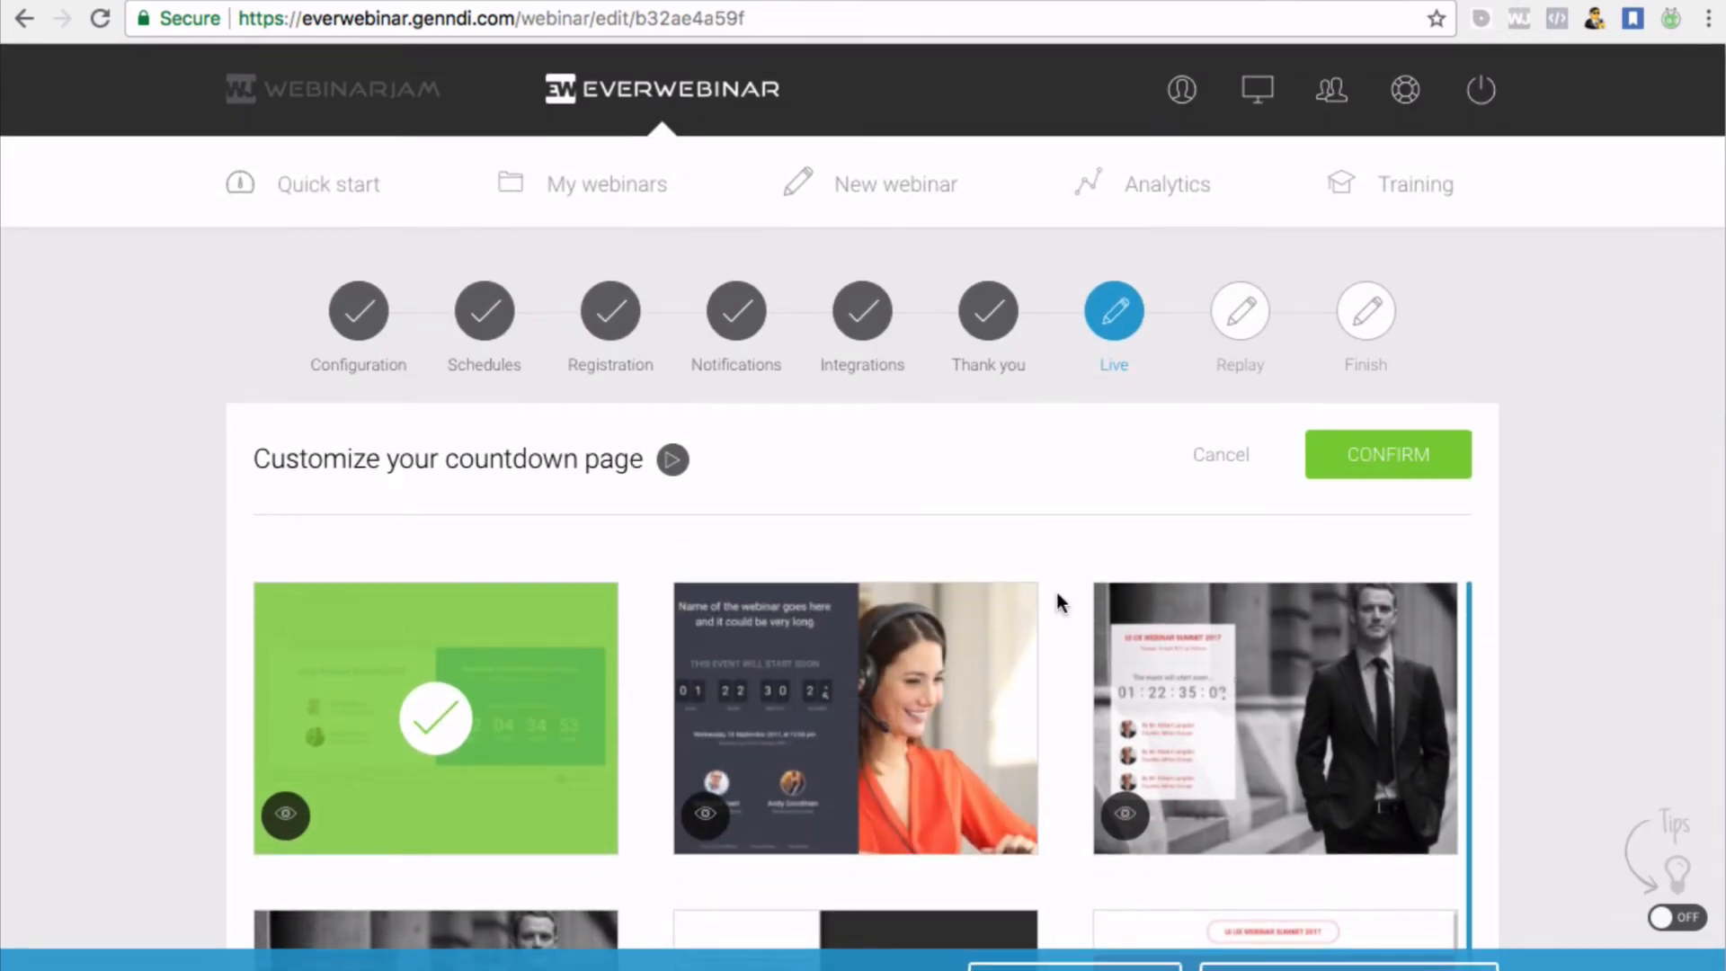
{"action": "scroll", "coordinate": [1053, 816], "scroll_direction": "down", "scroll_amount": 1}
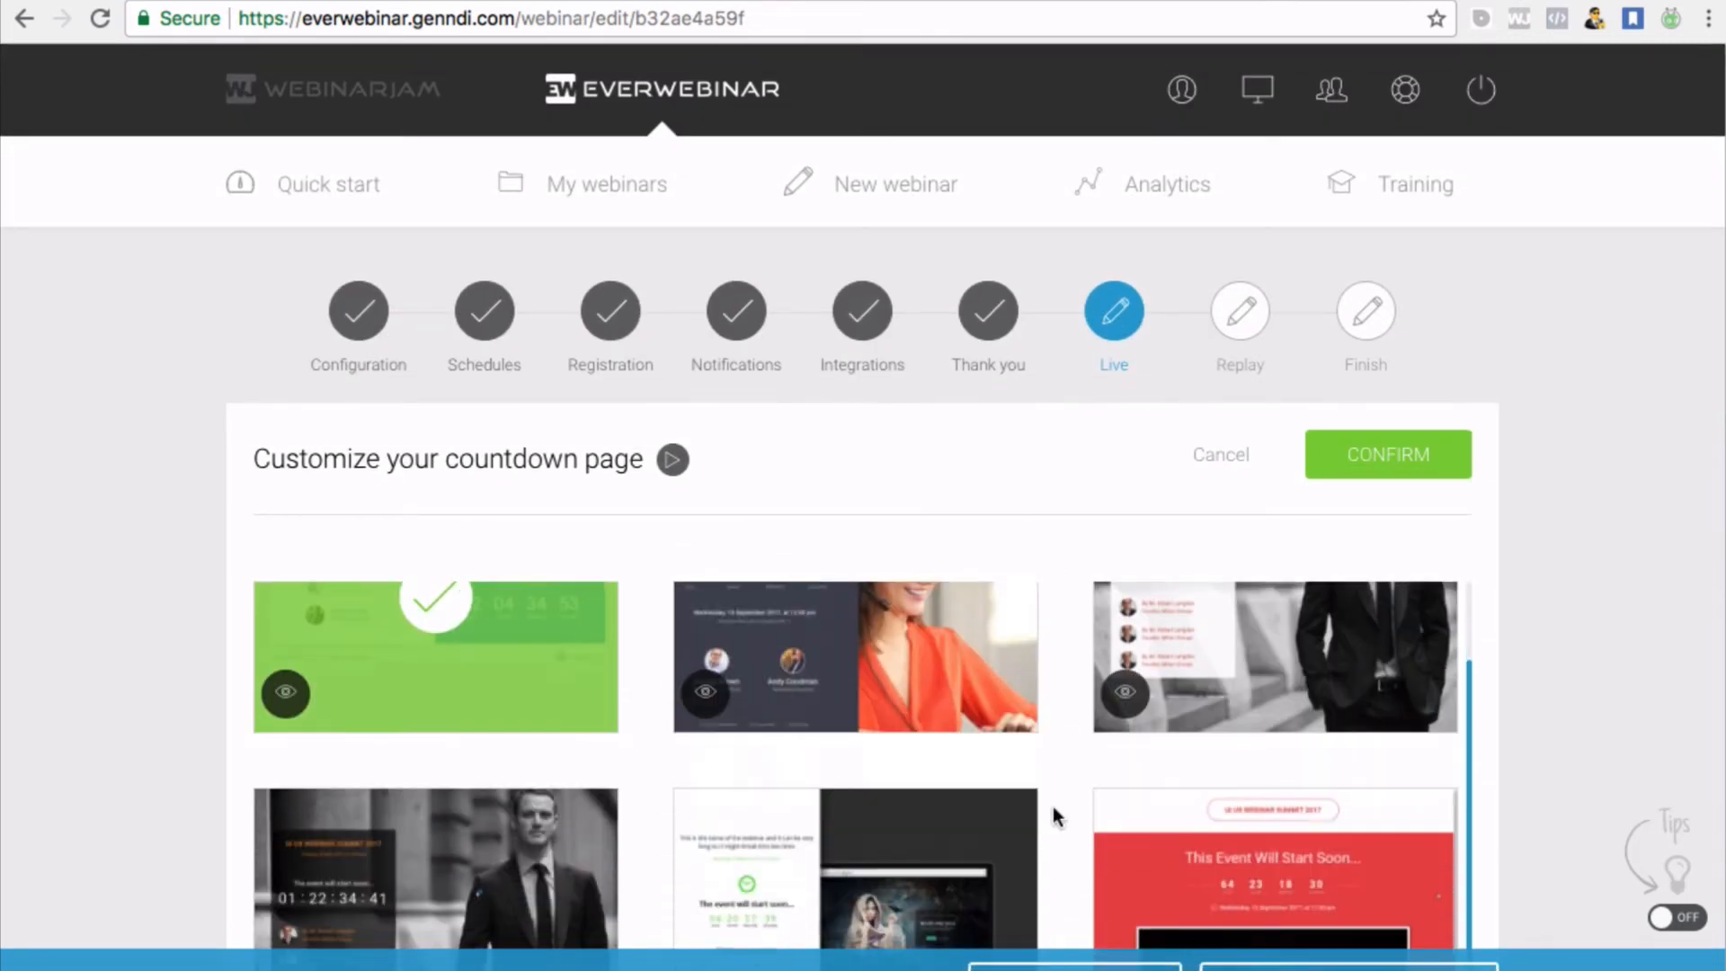
{"action": "scroll", "coordinate": [1054, 816], "scroll_direction": "down", "scroll_amount": 3}
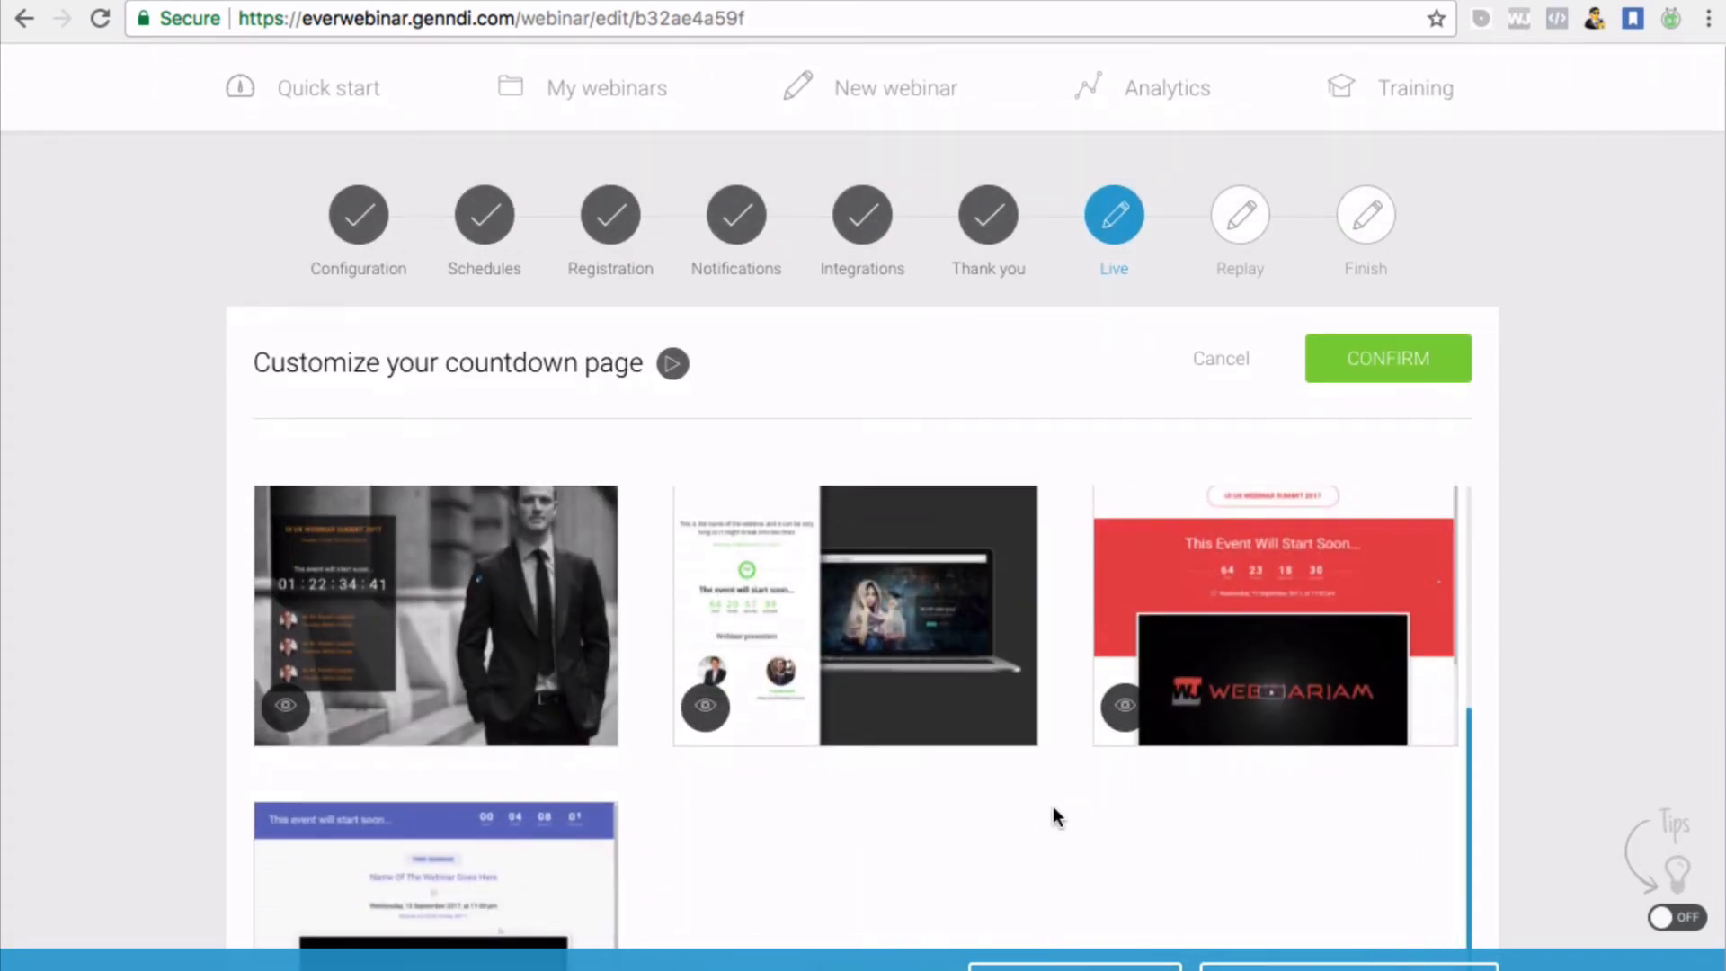
{"action": "mouse_move", "coordinate": [841, 686]}
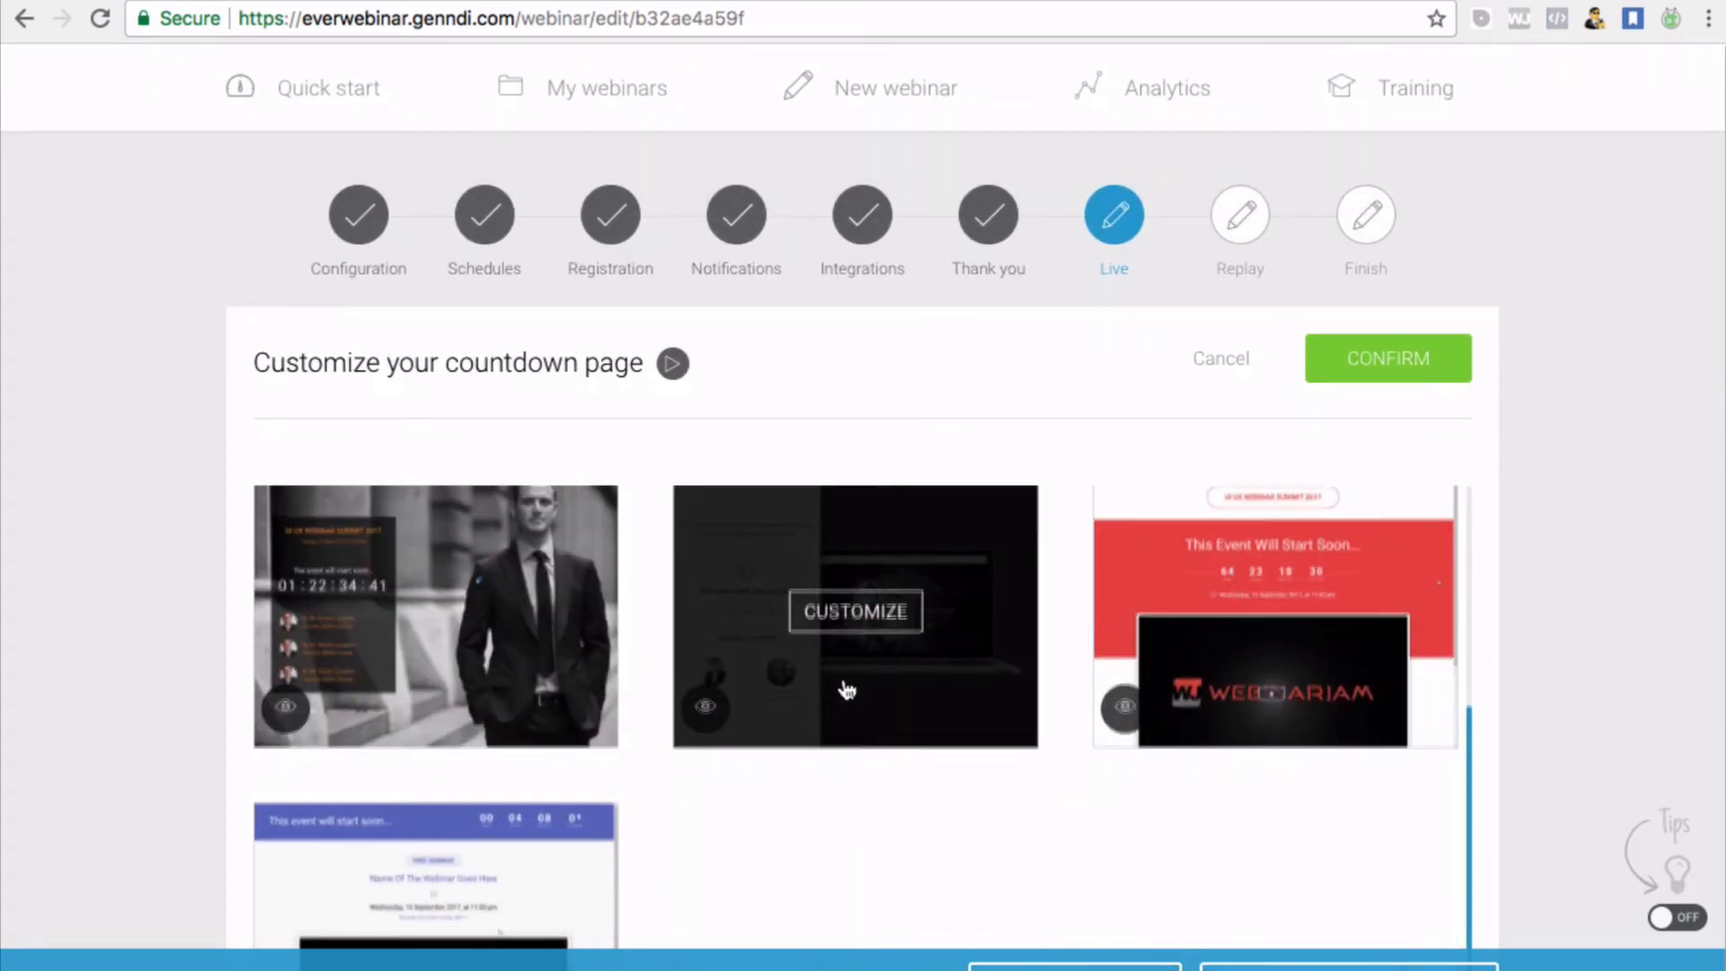
{"action": "scroll", "coordinate": [846, 689], "scroll_direction": "up", "scroll_amount": 5}
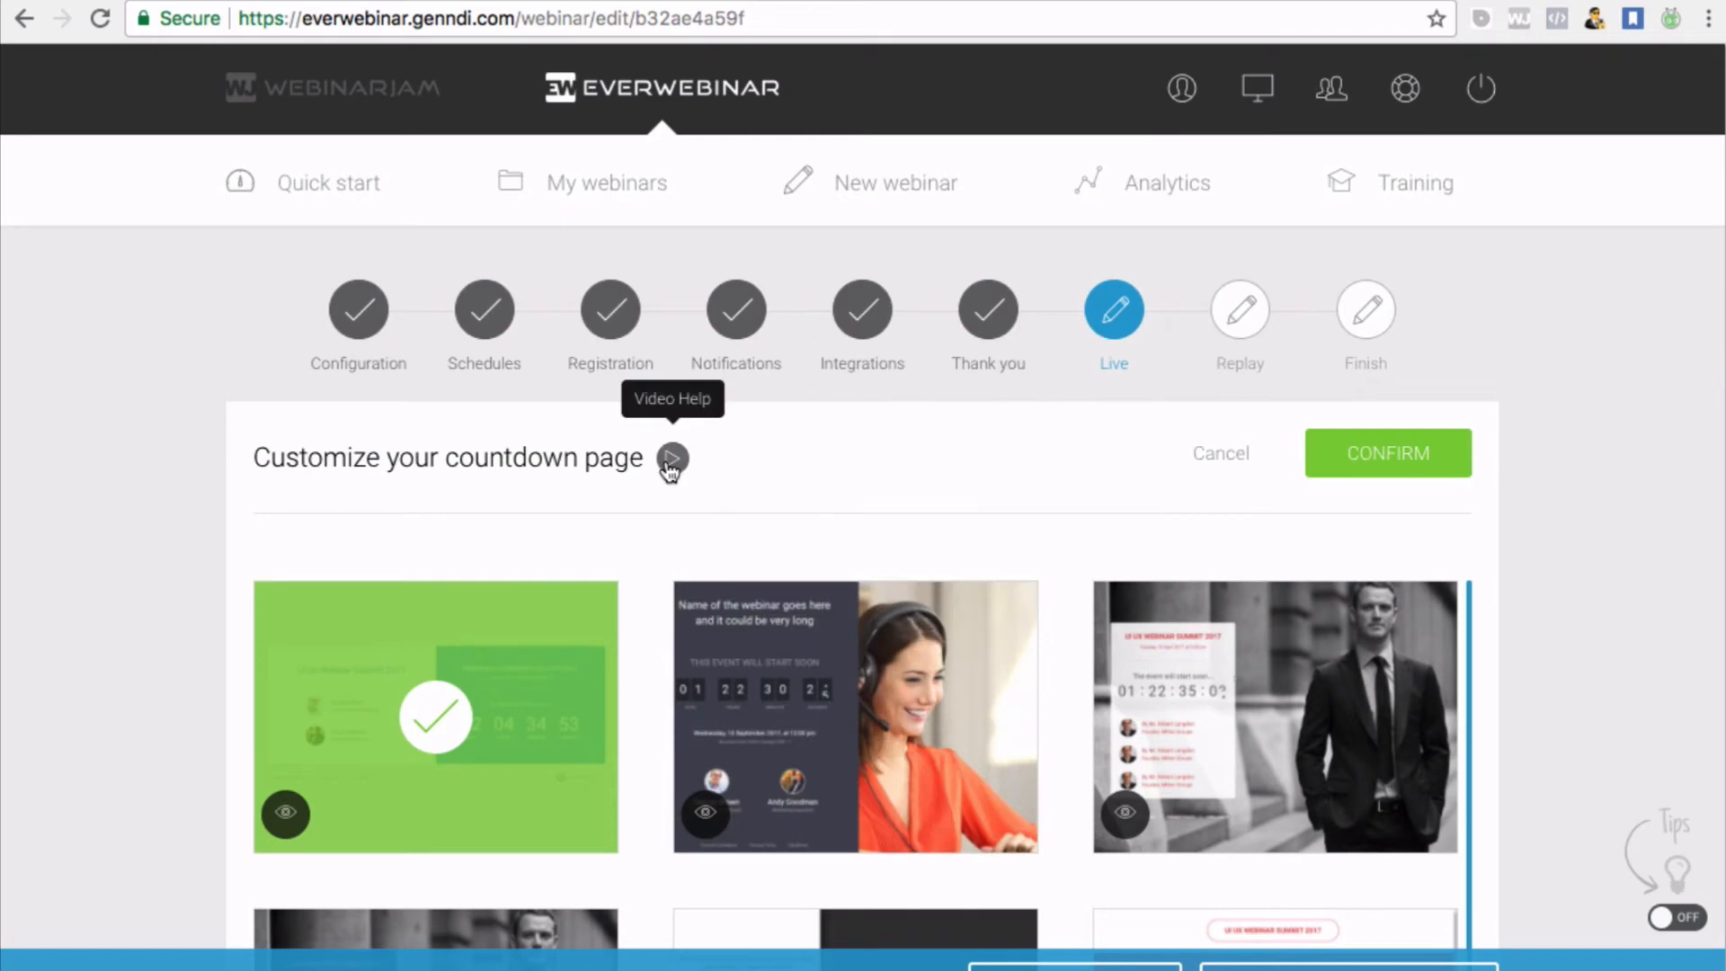
{"action": "mouse_move", "coordinate": [1330, 1]}
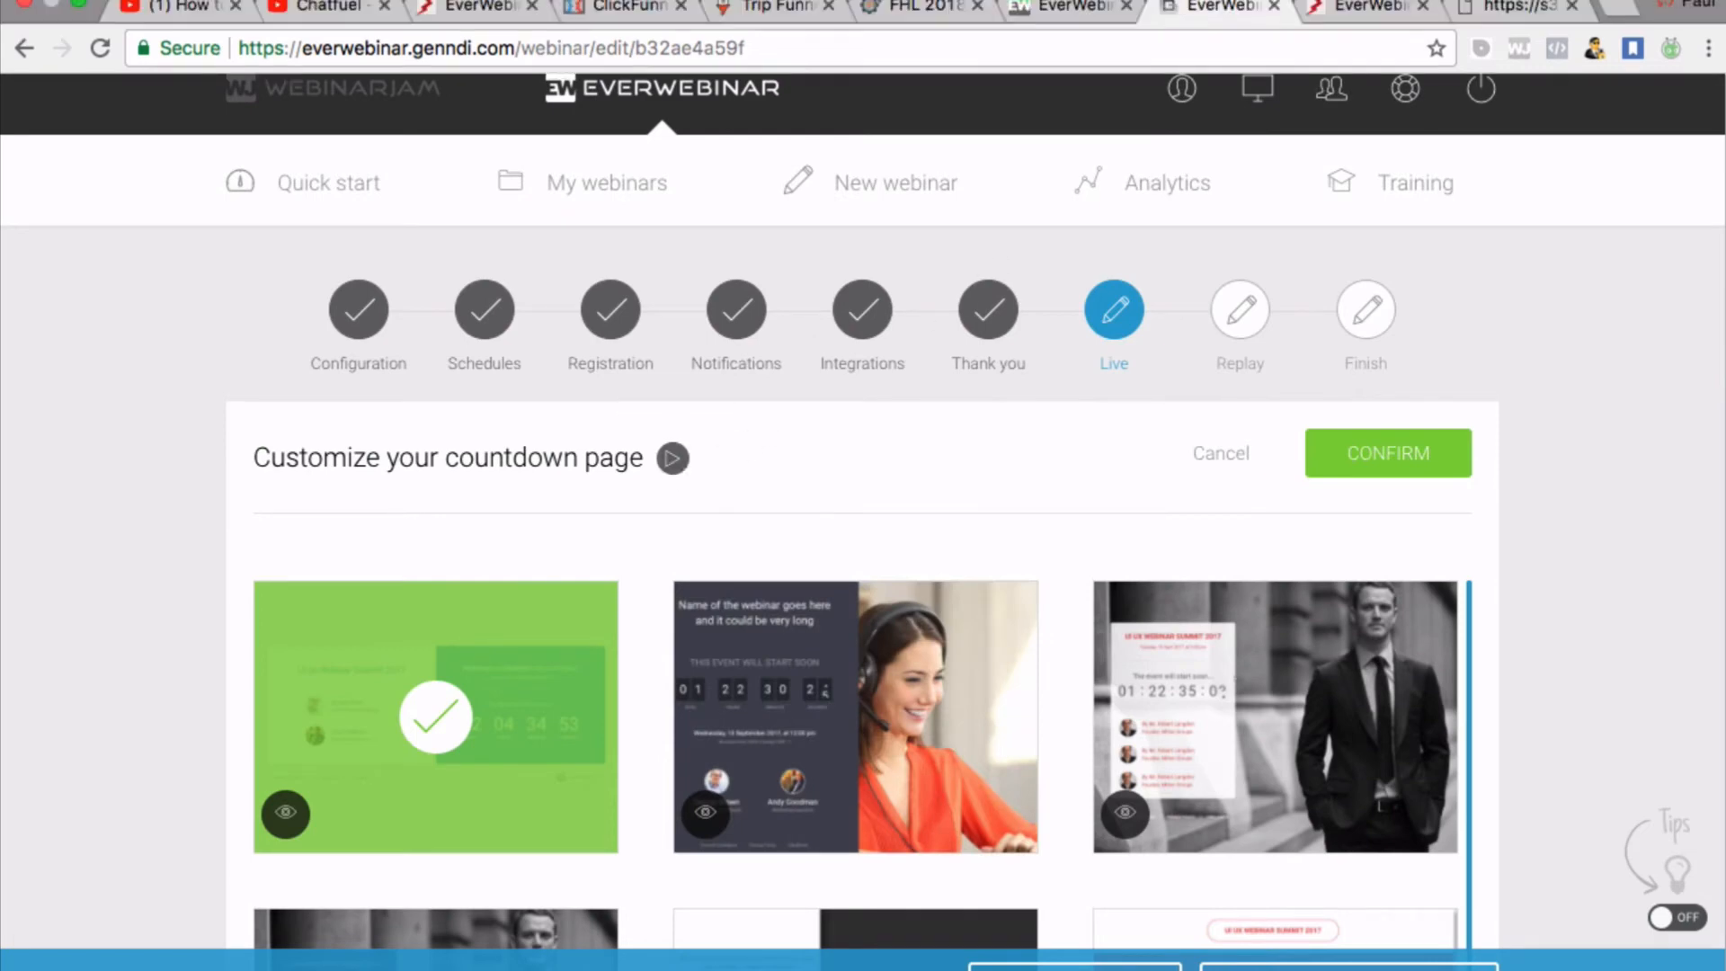
{"action": "left_click", "coordinate": [909, 1]}
{"action": "left_click", "coordinate": [924, 43]}
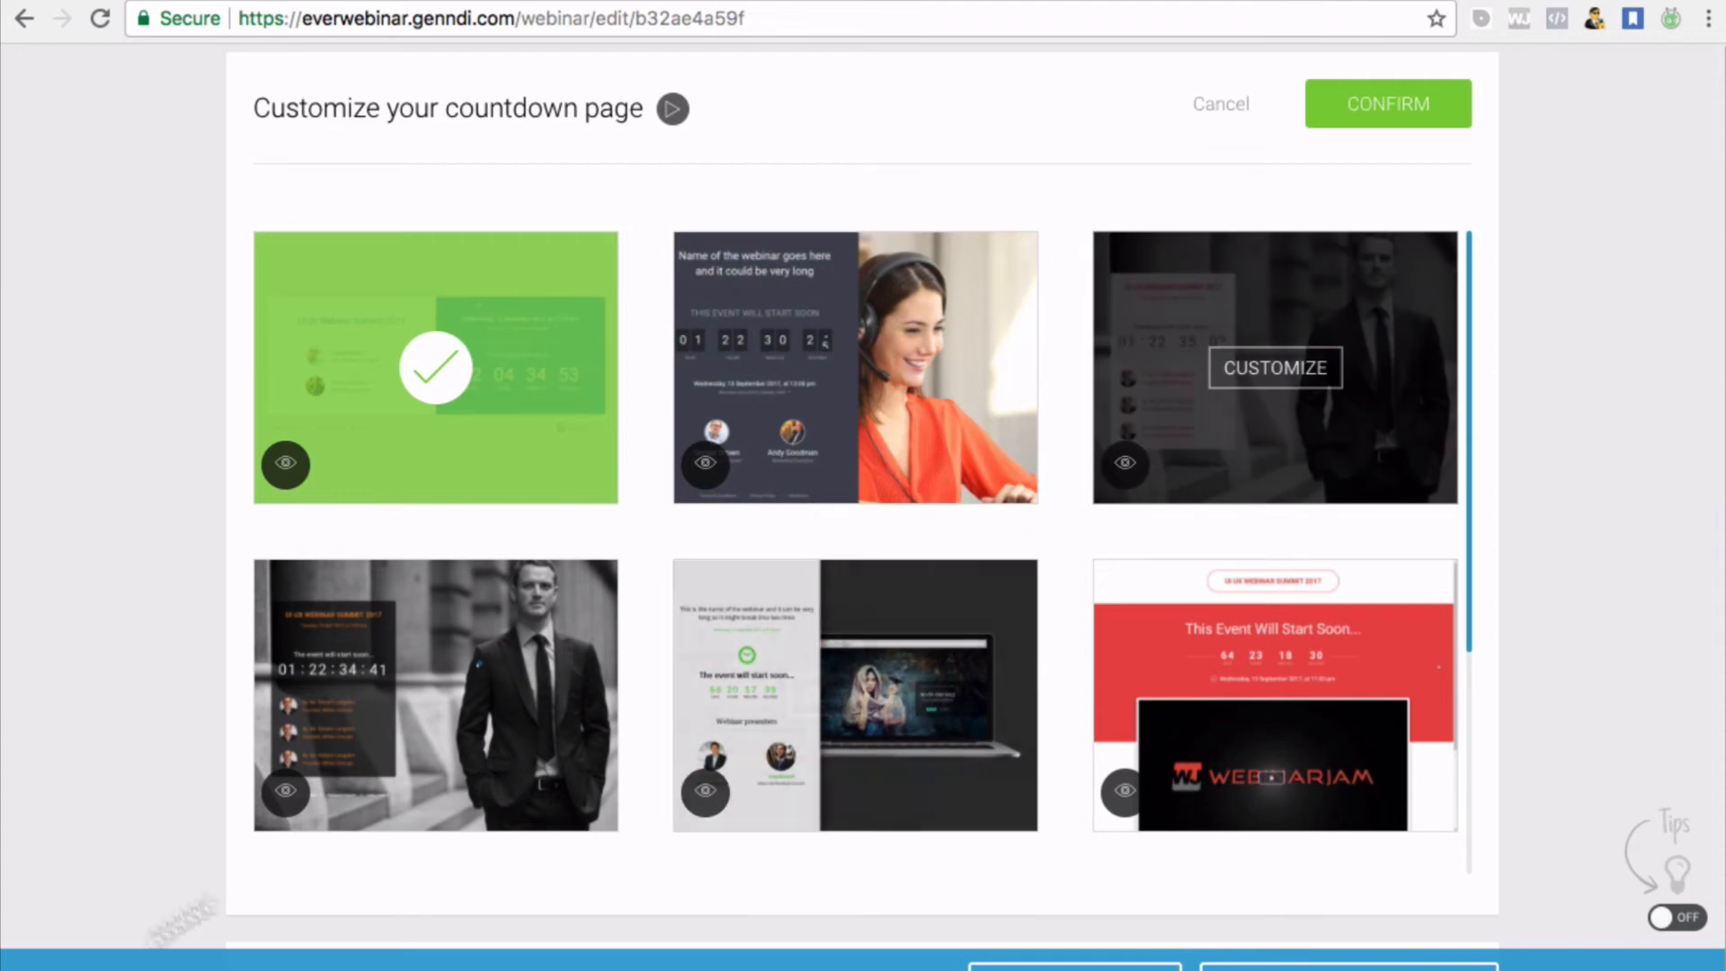
{"action": "scroll", "coordinate": [845, 604], "scroll_direction": "down", "scroll_amount": 3}
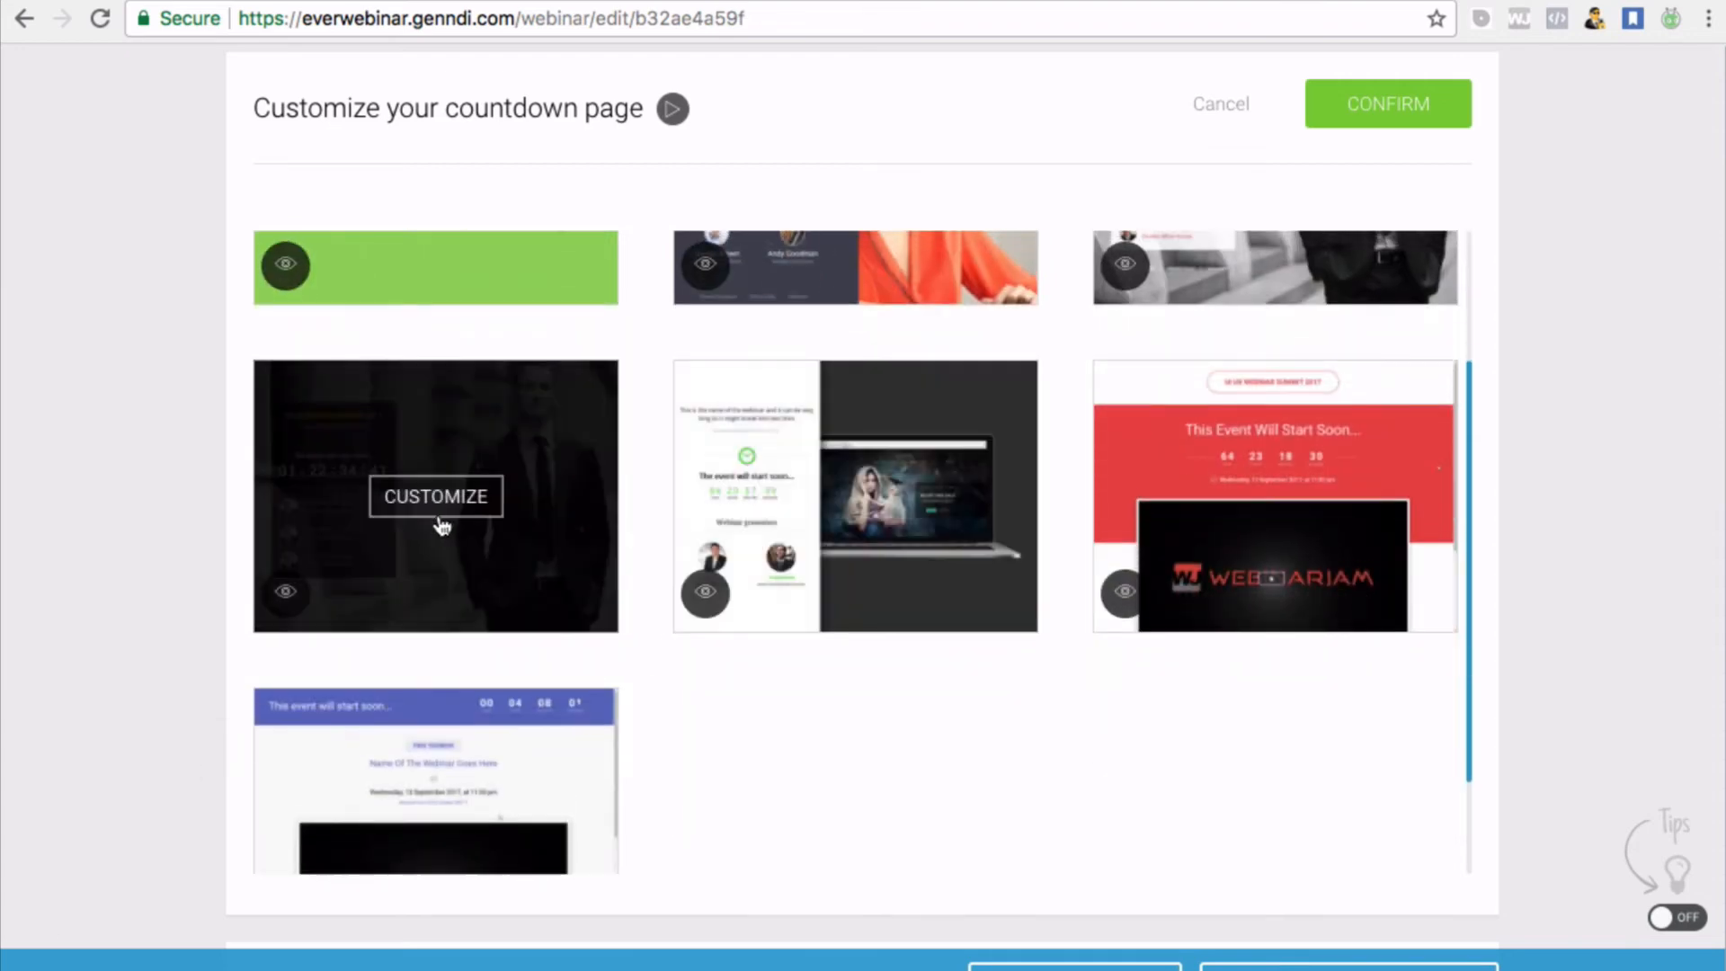
{"action": "scroll", "coordinate": [732, 674], "scroll_direction": "up", "scroll_amount": 4}
{"action": "scroll", "coordinate": [732, 674], "scroll_direction": "up", "scroll_amount": 1}
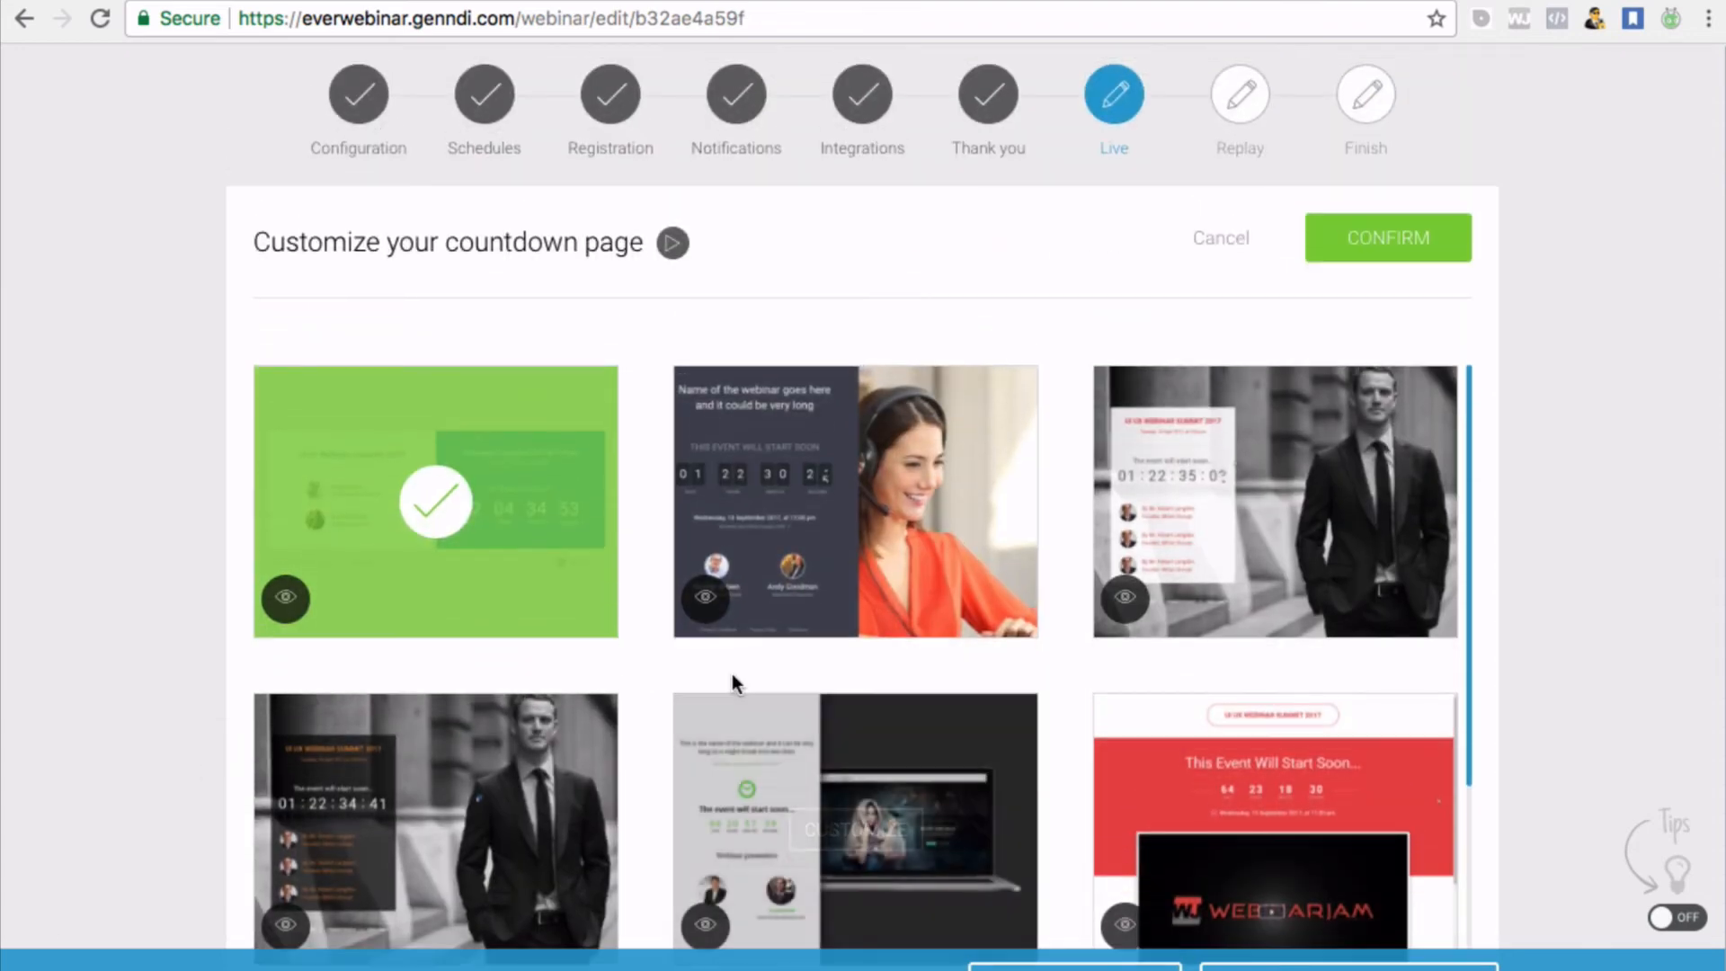
{"action": "scroll", "coordinate": [732, 674], "scroll_direction": "down", "scroll_amount": 2}
{"action": "scroll", "coordinate": [731, 674], "scroll_direction": "up", "scroll_amount": 3}
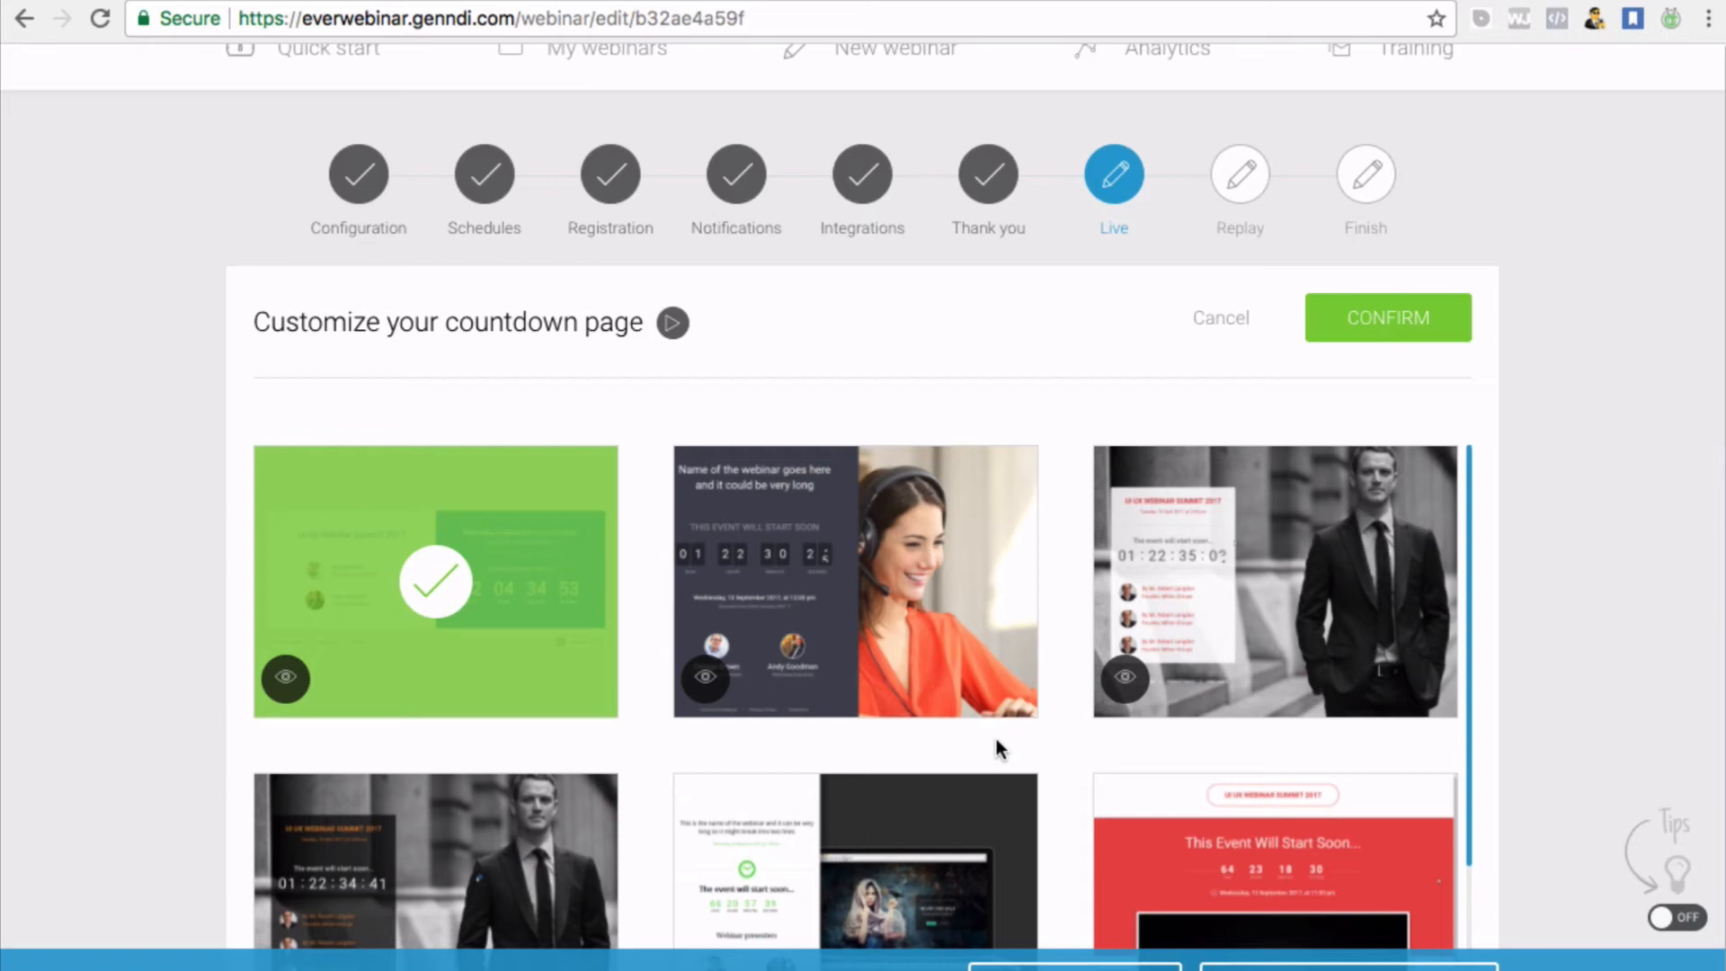
{"action": "scroll", "coordinate": [945, 474], "scroll_direction": "down", "scroll_amount": 2}
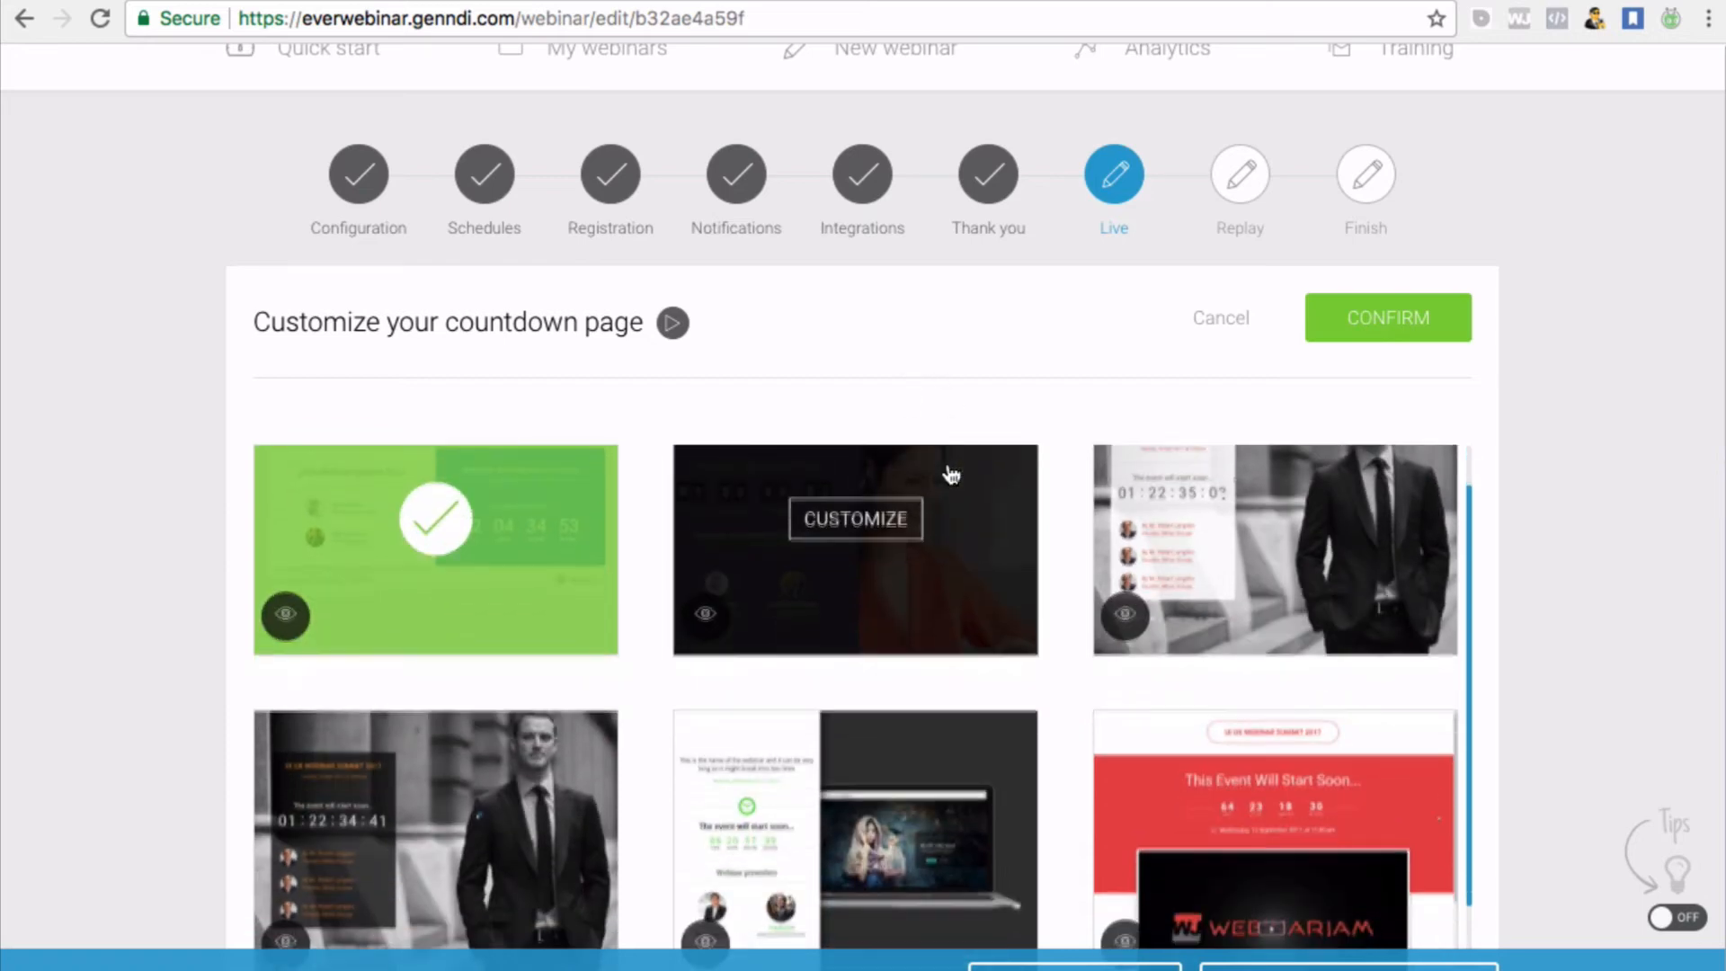
{"action": "scroll", "coordinate": [951, 473], "scroll_direction": "up", "scroll_amount": 2}
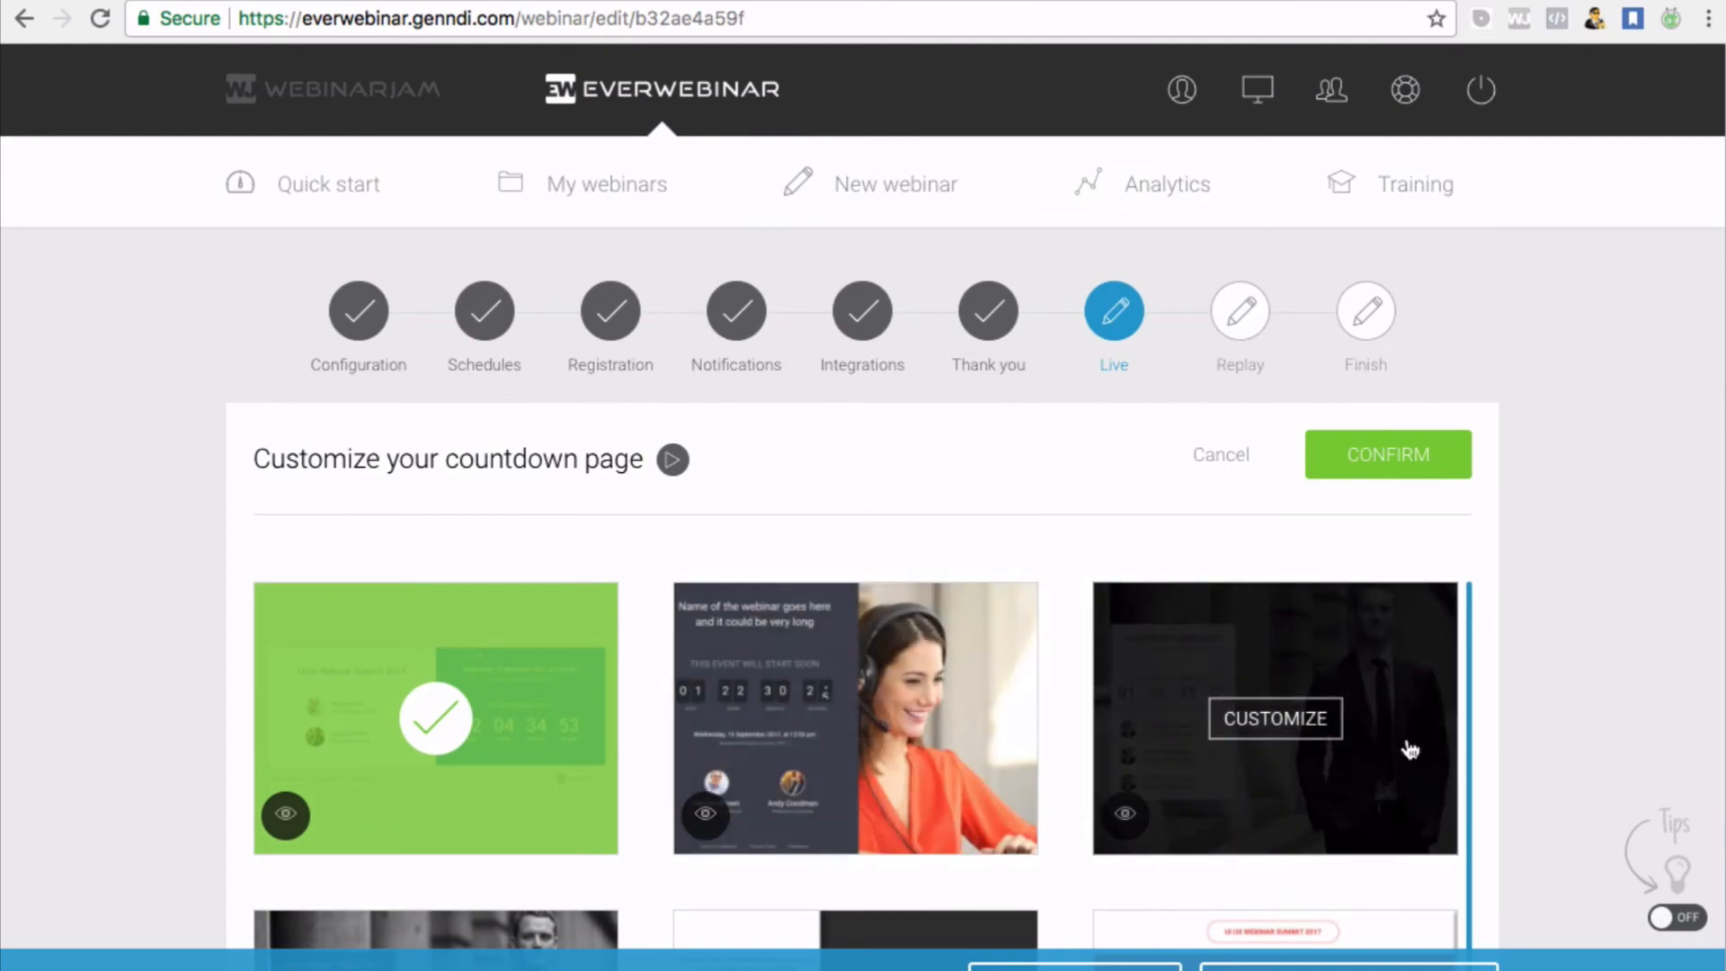
{"action": "scroll", "coordinate": [1405, 743], "scroll_direction": "down", "scroll_amount": 2}
{"action": "scroll", "coordinate": [1407, 753], "scroll_direction": "down", "scroll_amount": 5}
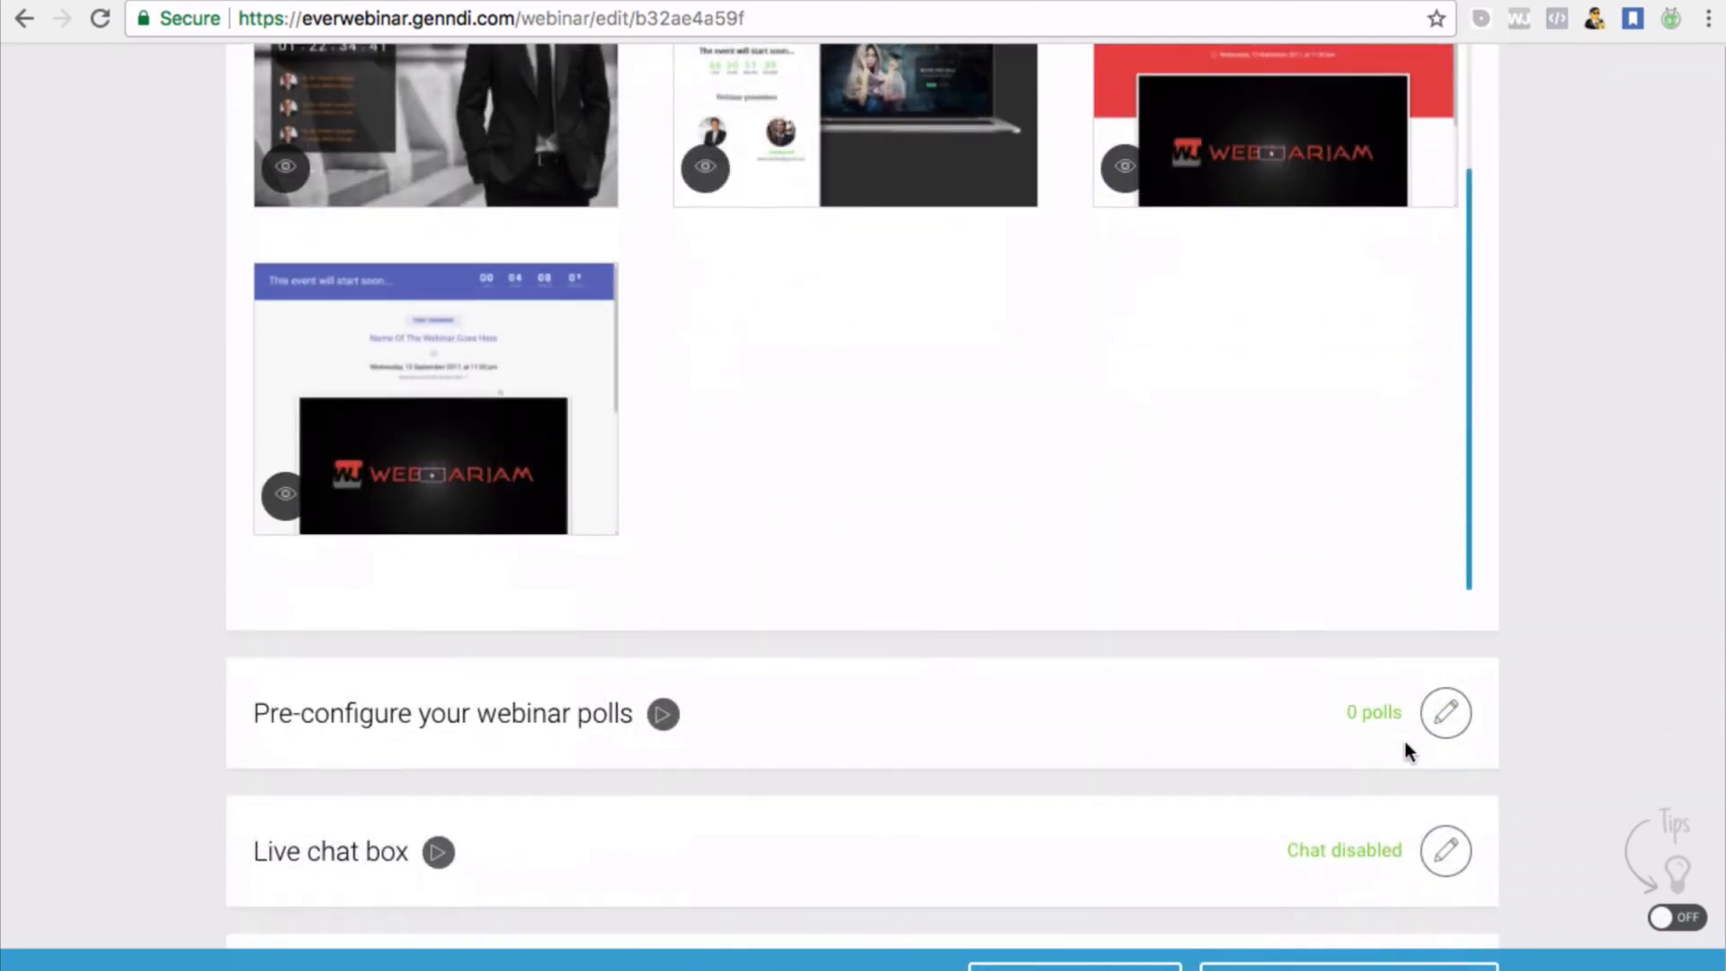
{"action": "scroll", "coordinate": [1407, 753], "scroll_direction": "up", "scroll_amount": 5}
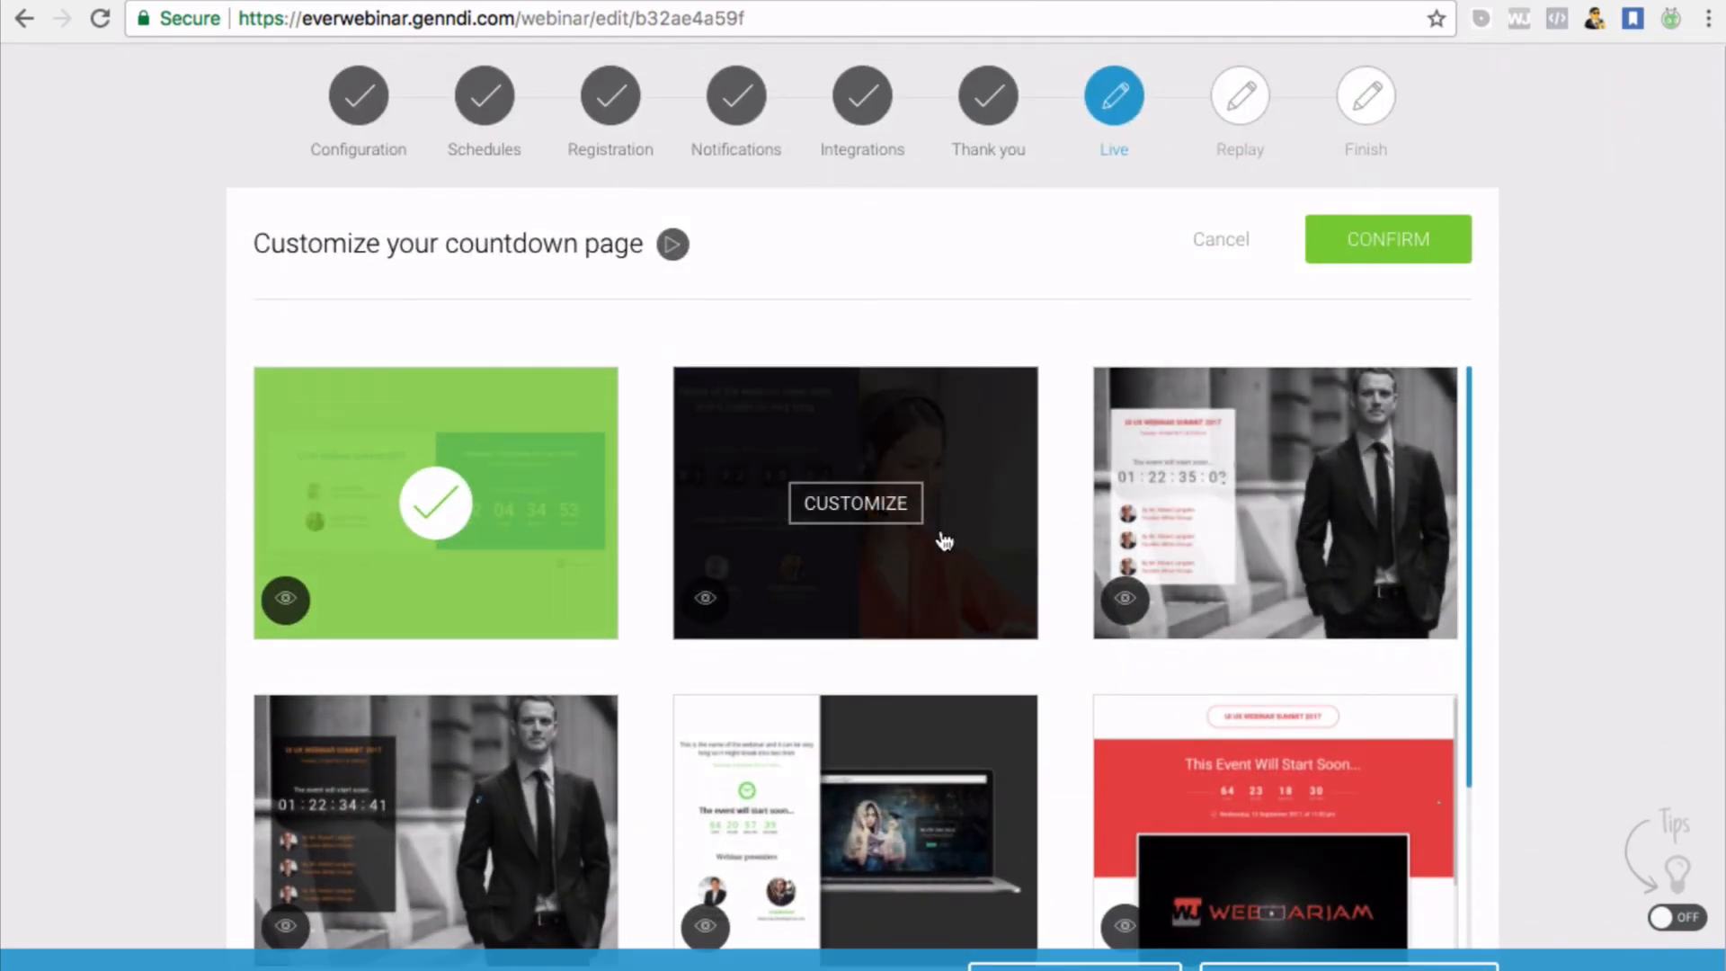
{"action": "scroll", "coordinate": [1119, 638], "scroll_direction": "down", "scroll_amount": 1}
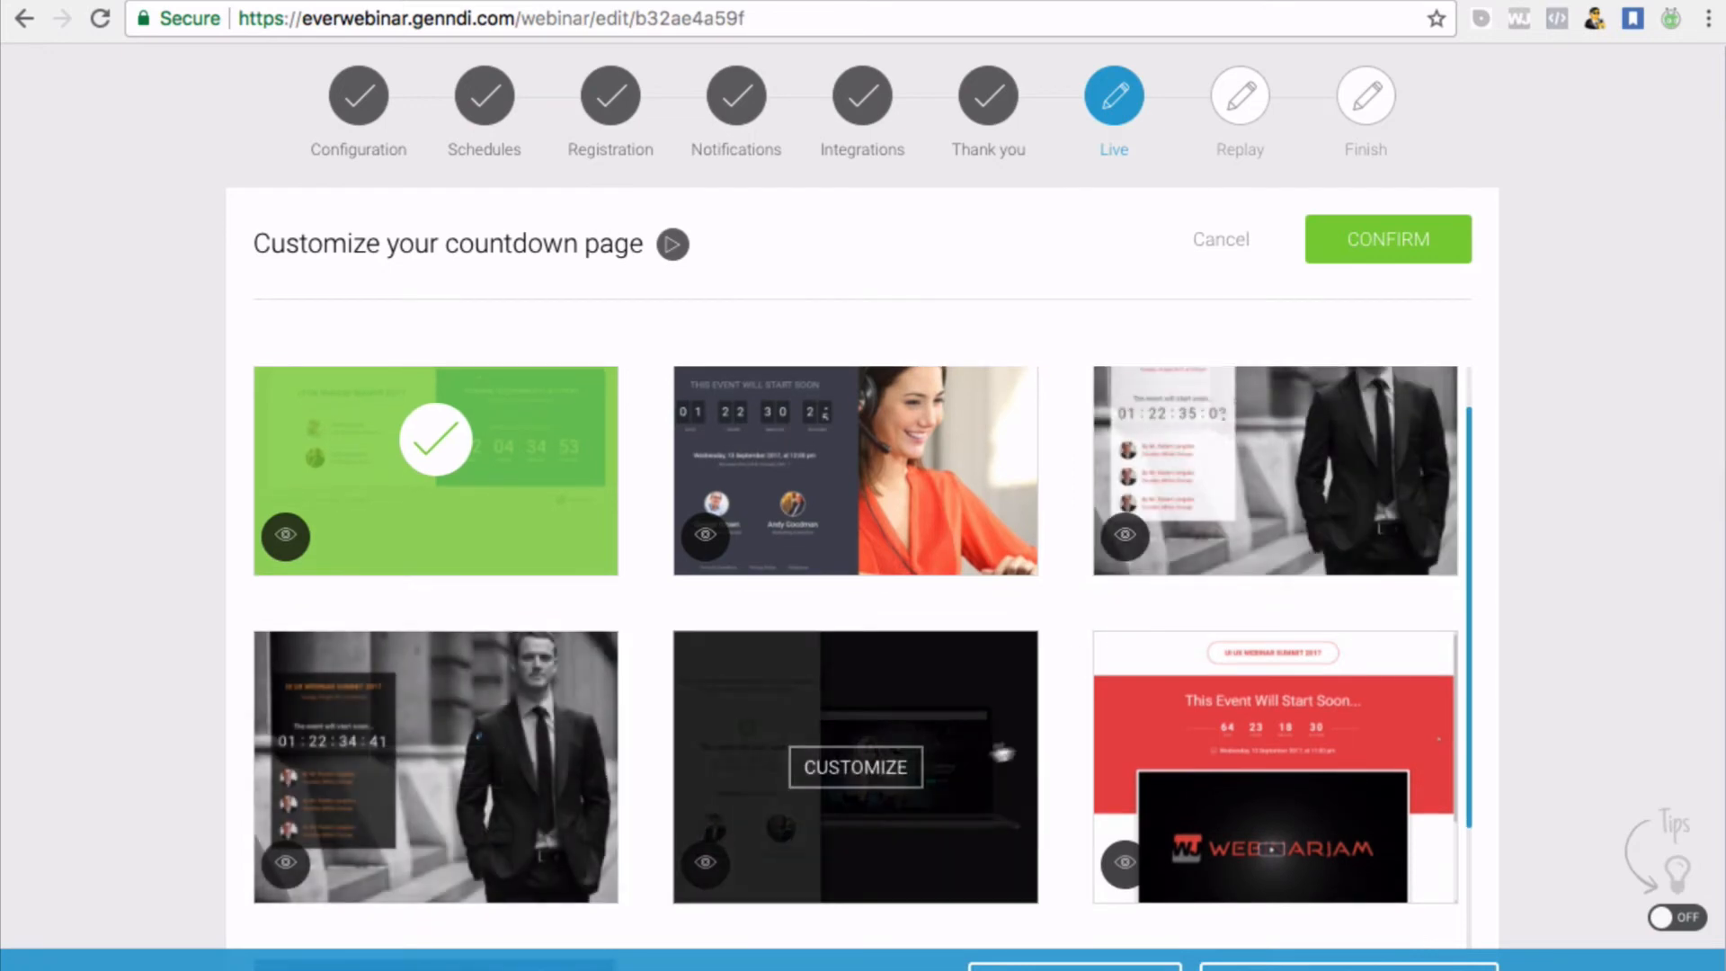
Apply countdown Template 5 through the builder's Save and Exit, then confirm it
{"action": "left_click", "coordinate": [916, 789]}
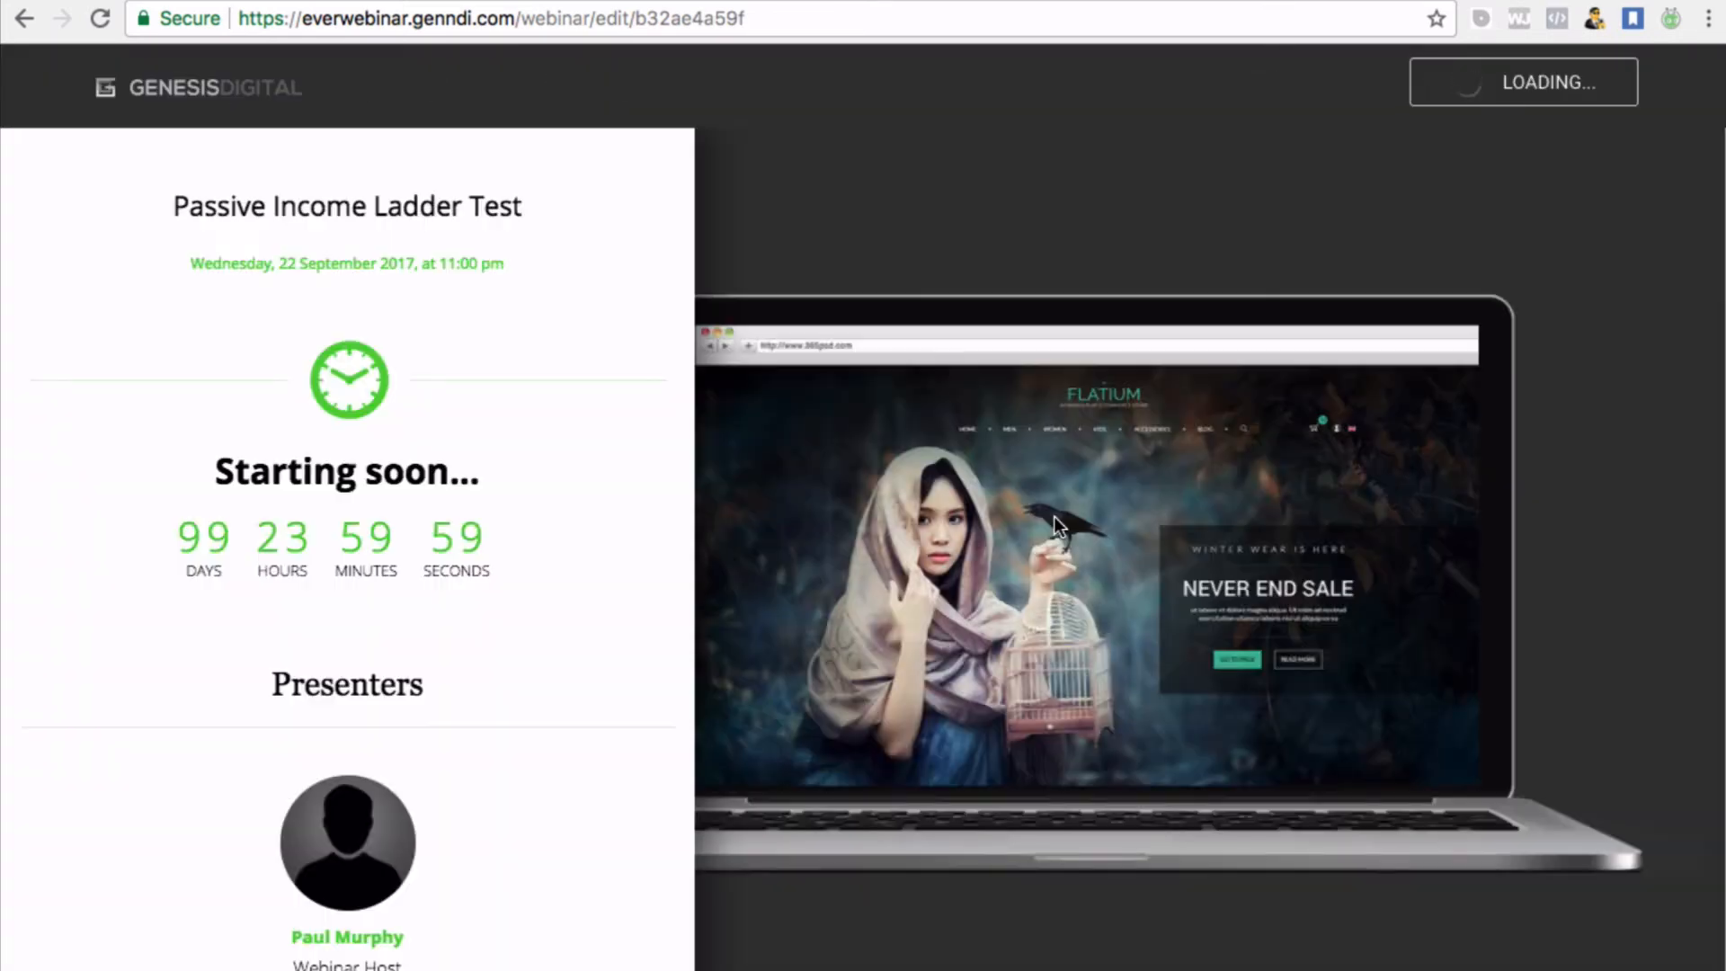
{"action": "scroll", "coordinate": [1053, 516], "scroll_direction": "up", "scroll_amount": 1}
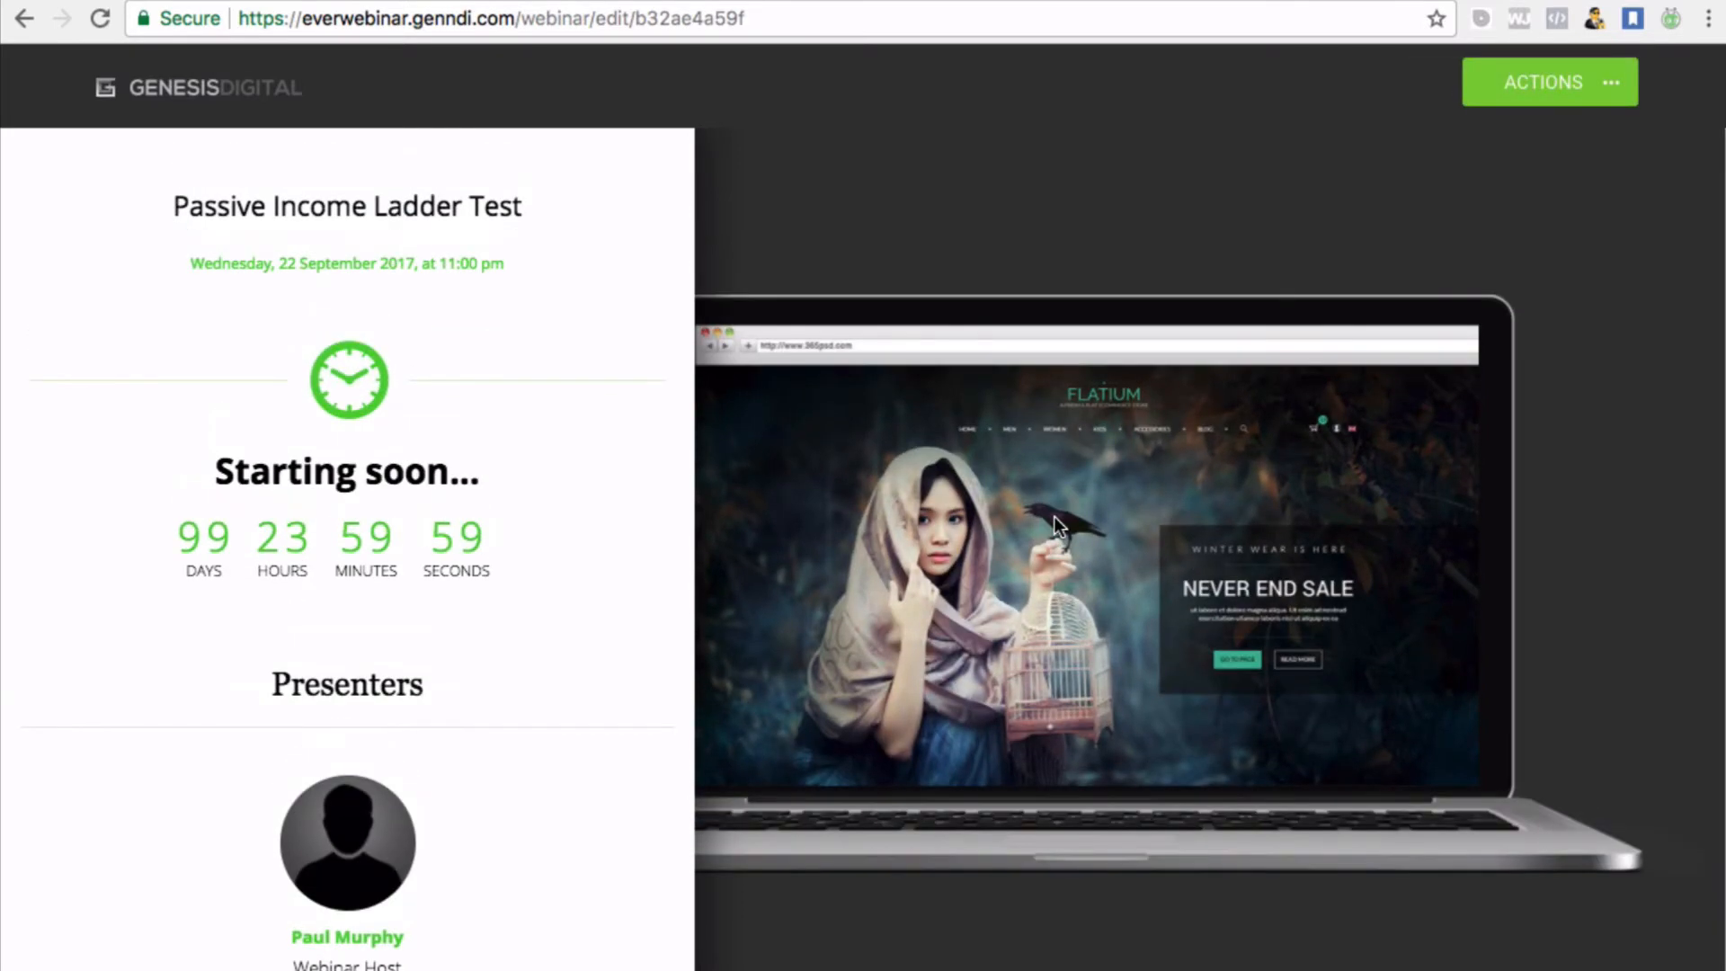
{"action": "left_click", "coordinate": [1615, 97]}
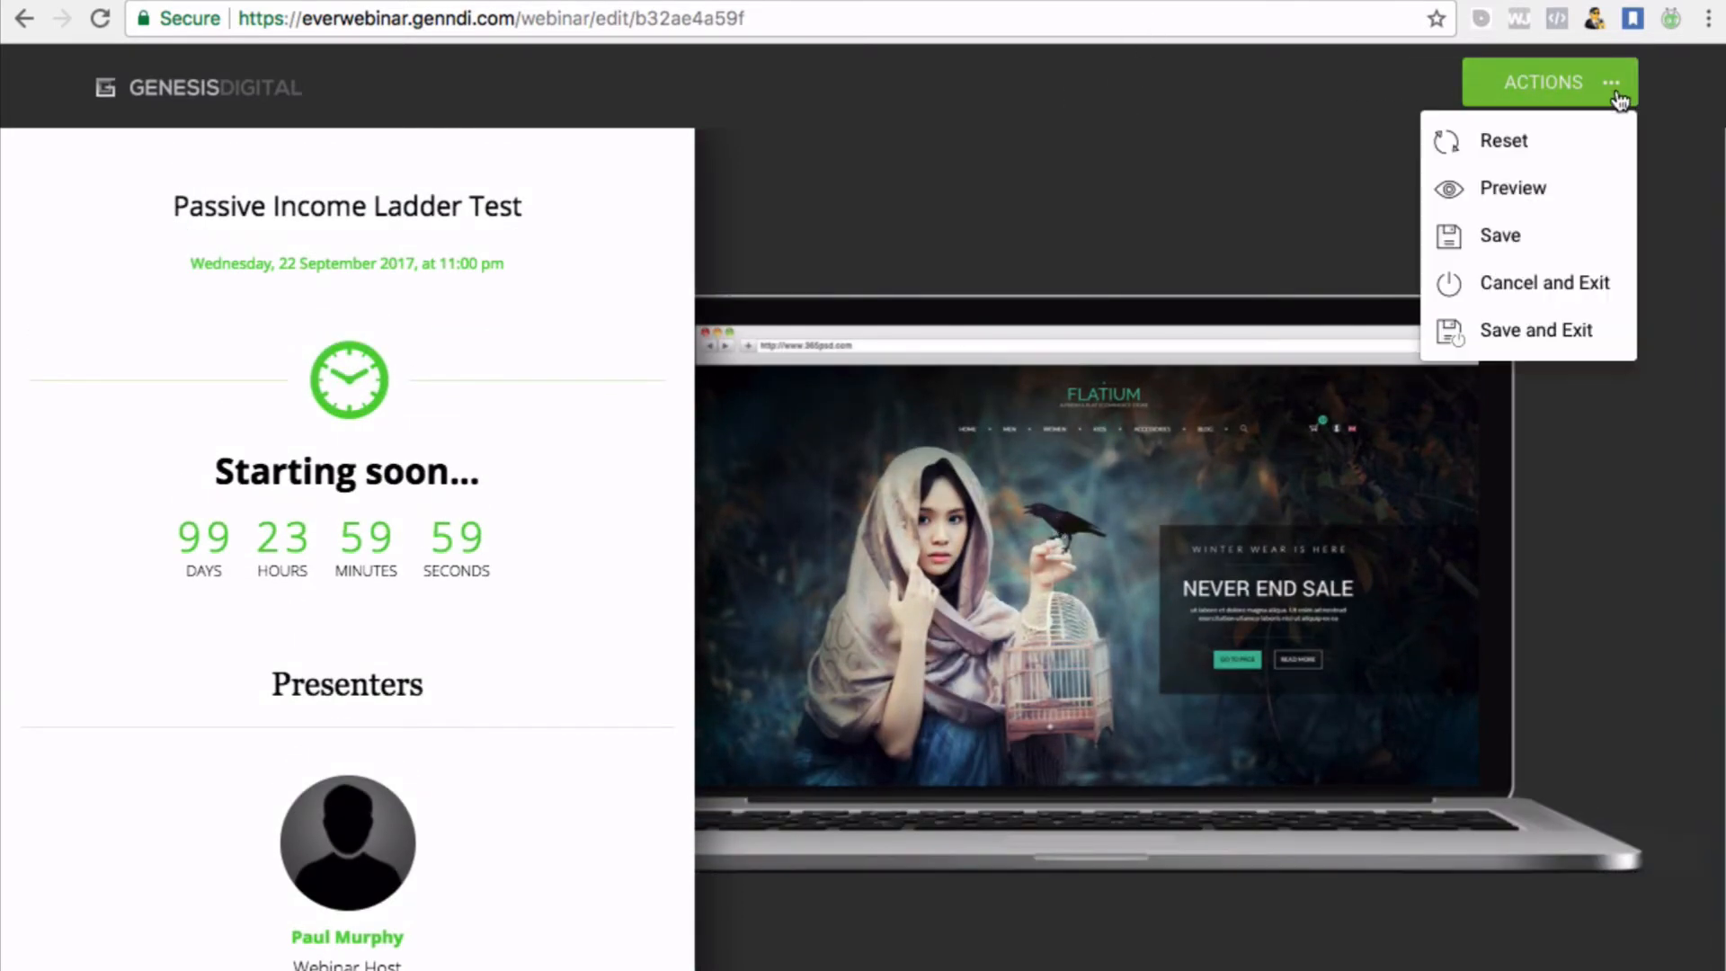
{"action": "left_click", "coordinate": [1502, 329]}
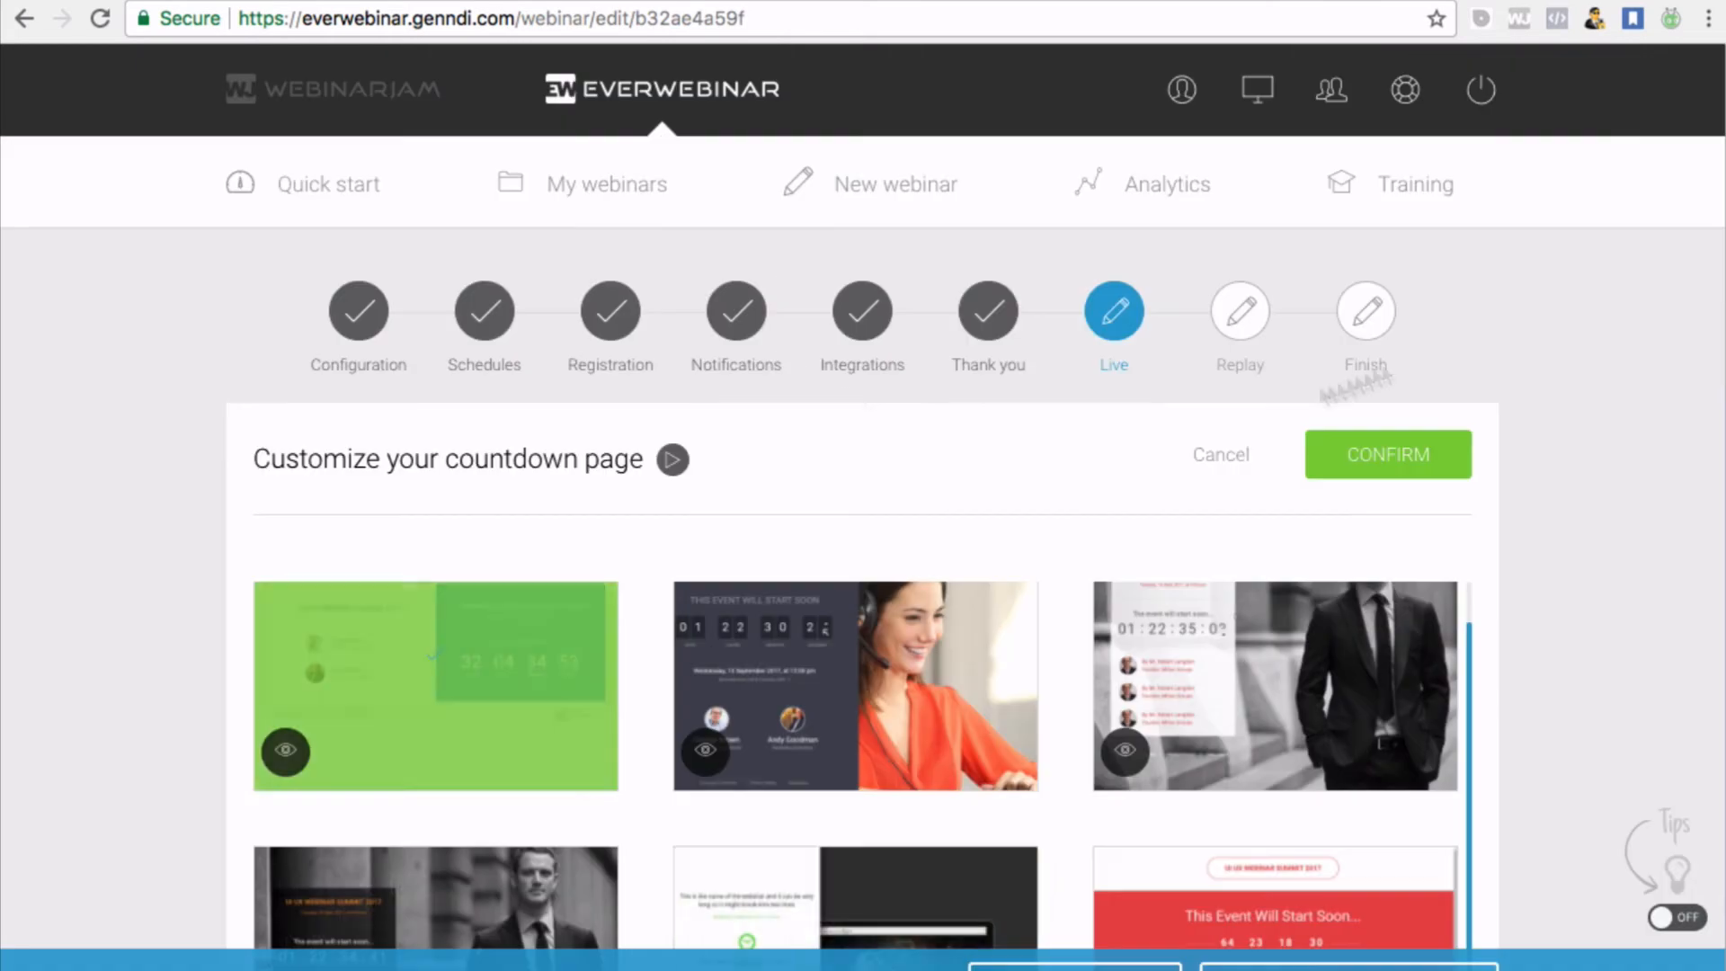
{"action": "left_click", "coordinate": [1362, 456]}
{"action": "scroll", "coordinate": [770, 553], "scroll_direction": "down", "scroll_amount": 5}
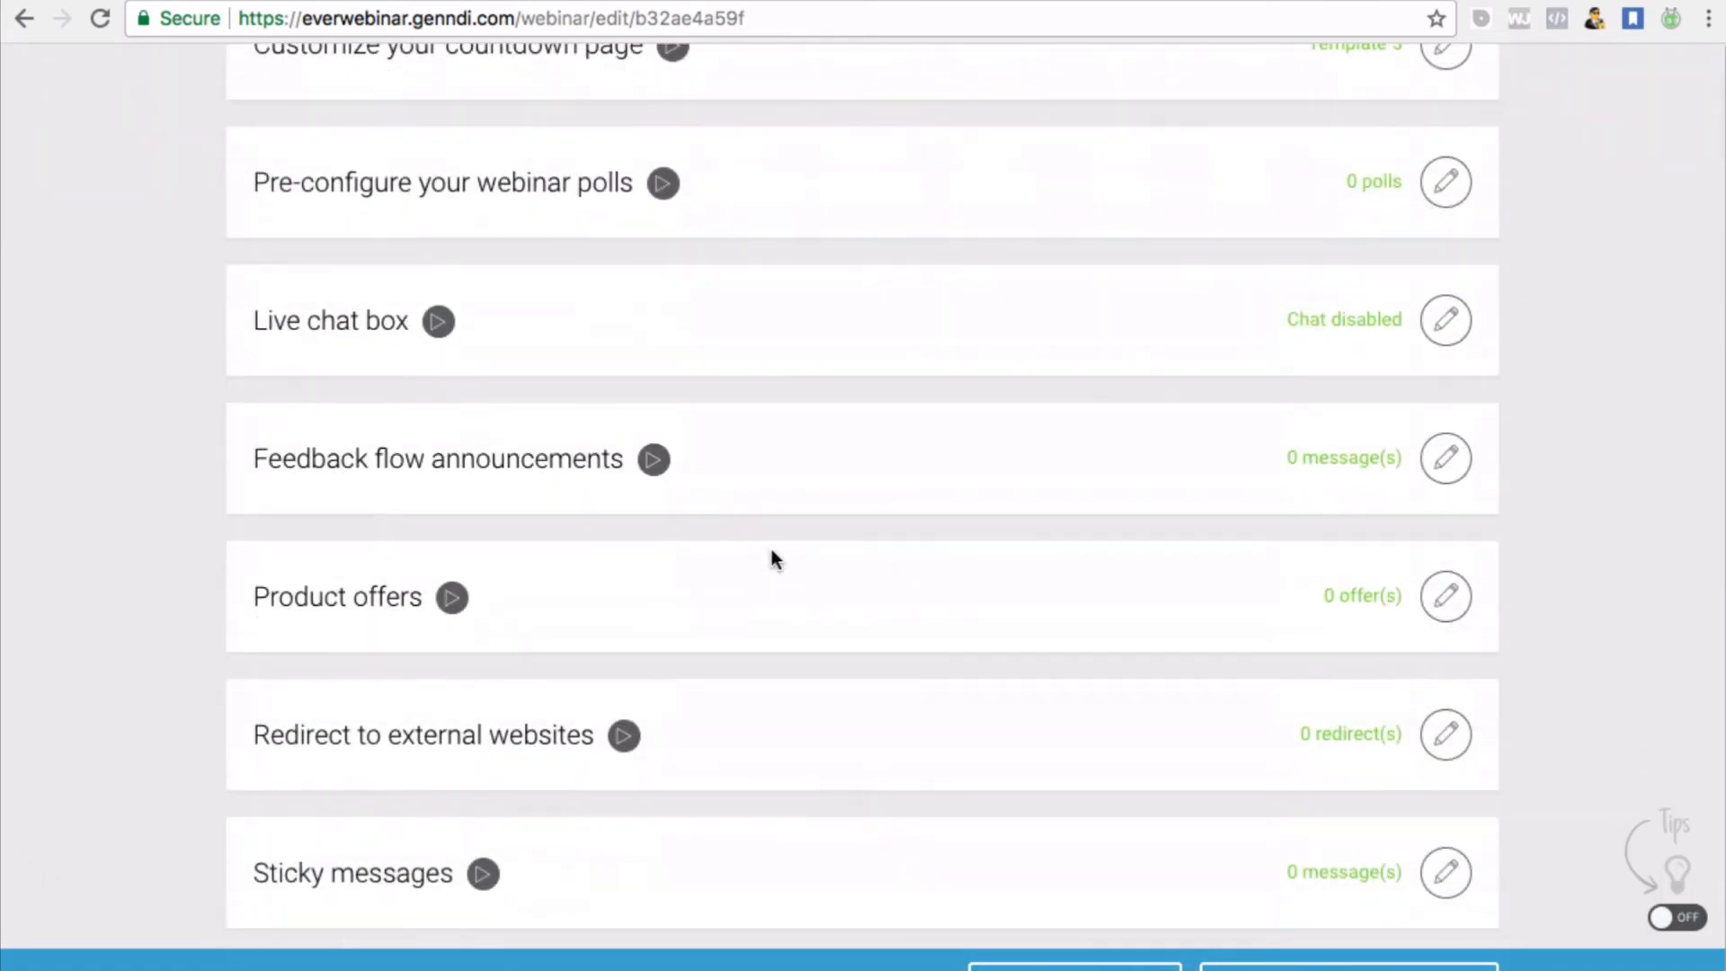
{"action": "scroll", "coordinate": [771, 552], "scroll_direction": "up", "scroll_amount": 3}
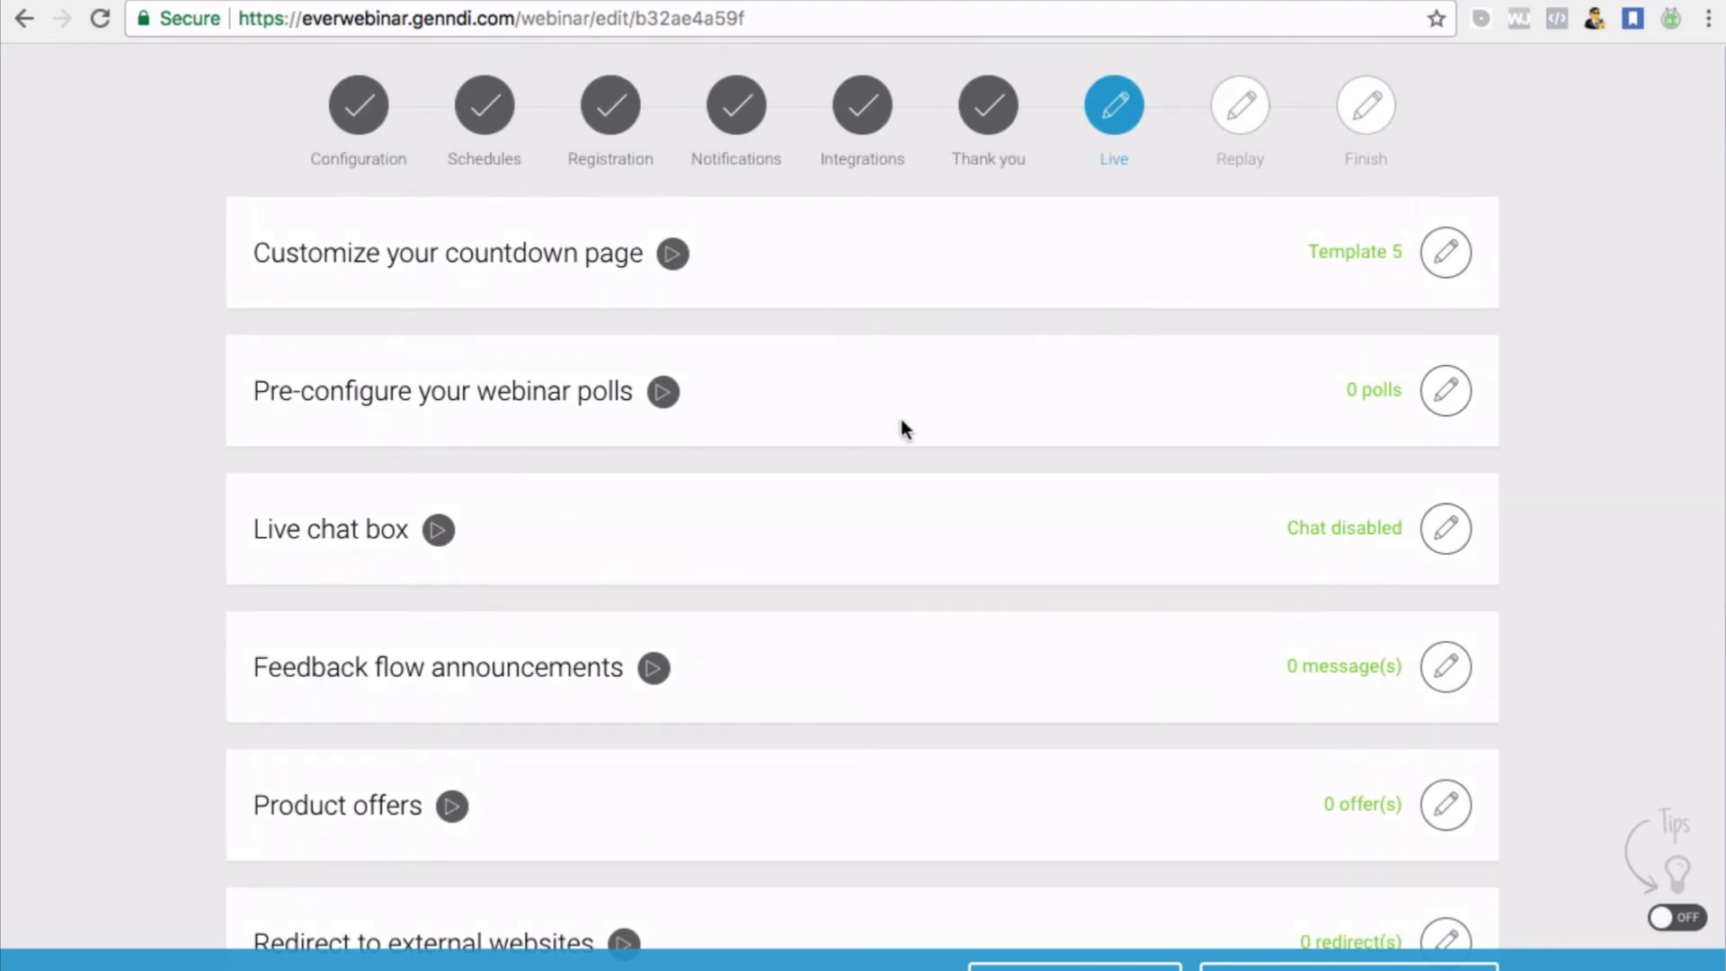
Open the webinar polls settings and begin a new poll
{"action": "left_click", "coordinate": [1447, 400]}
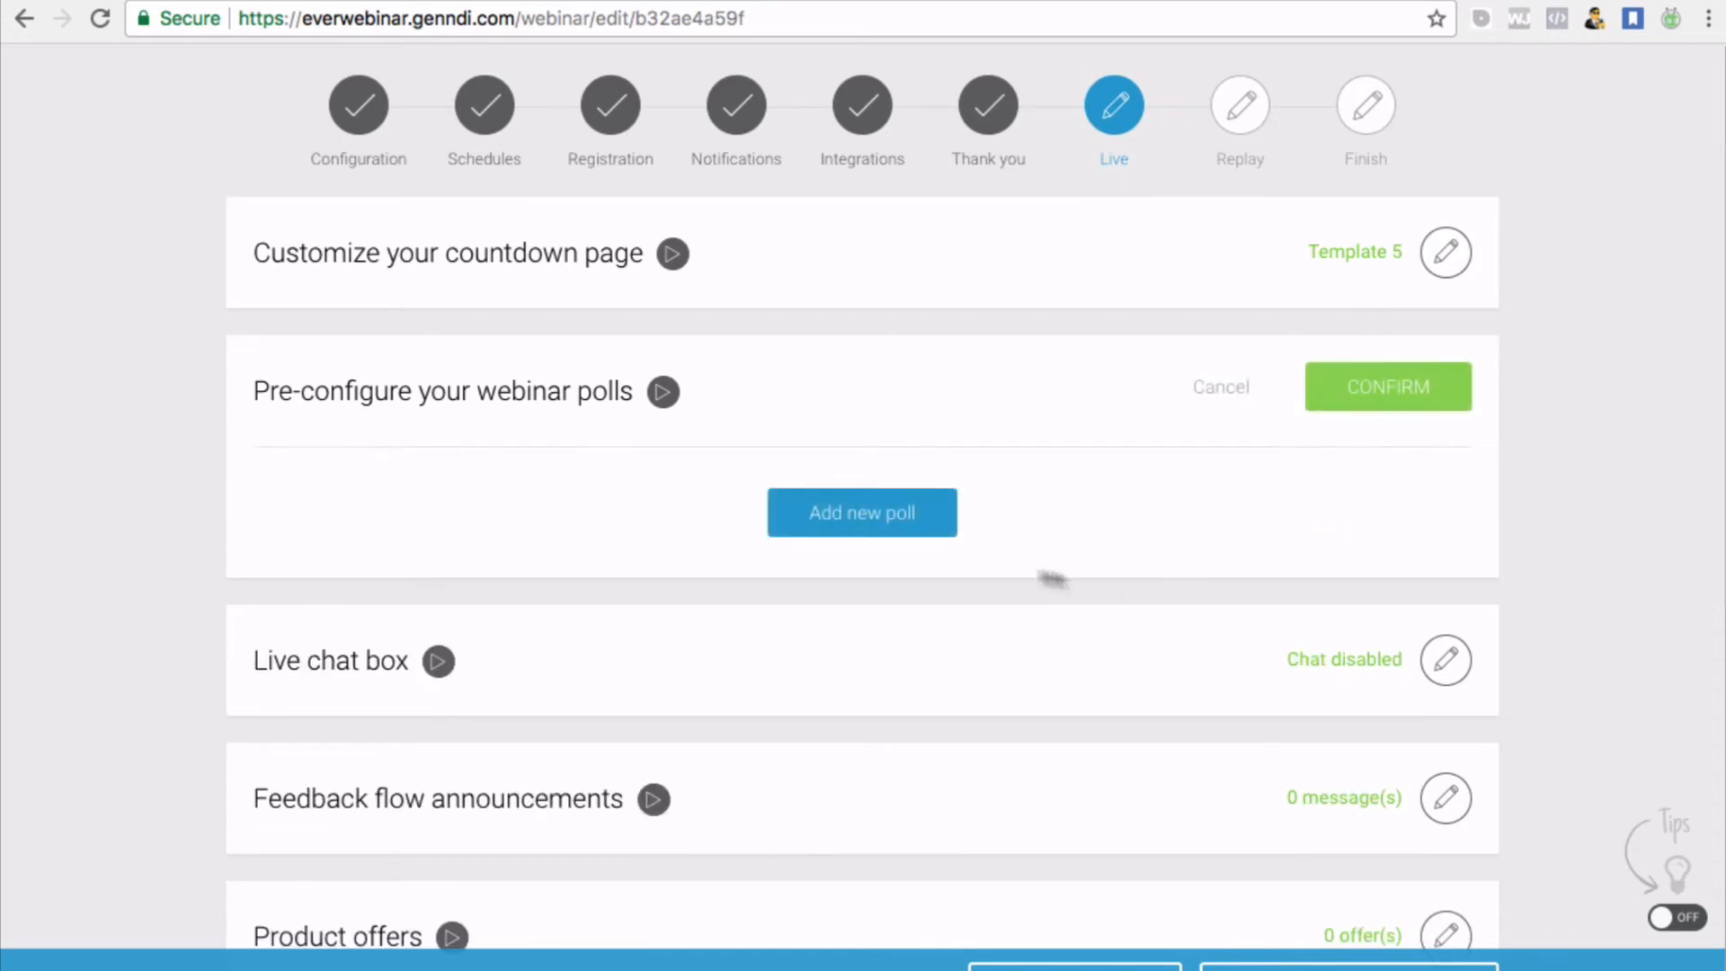
{"action": "left_click", "coordinate": [858, 511]}
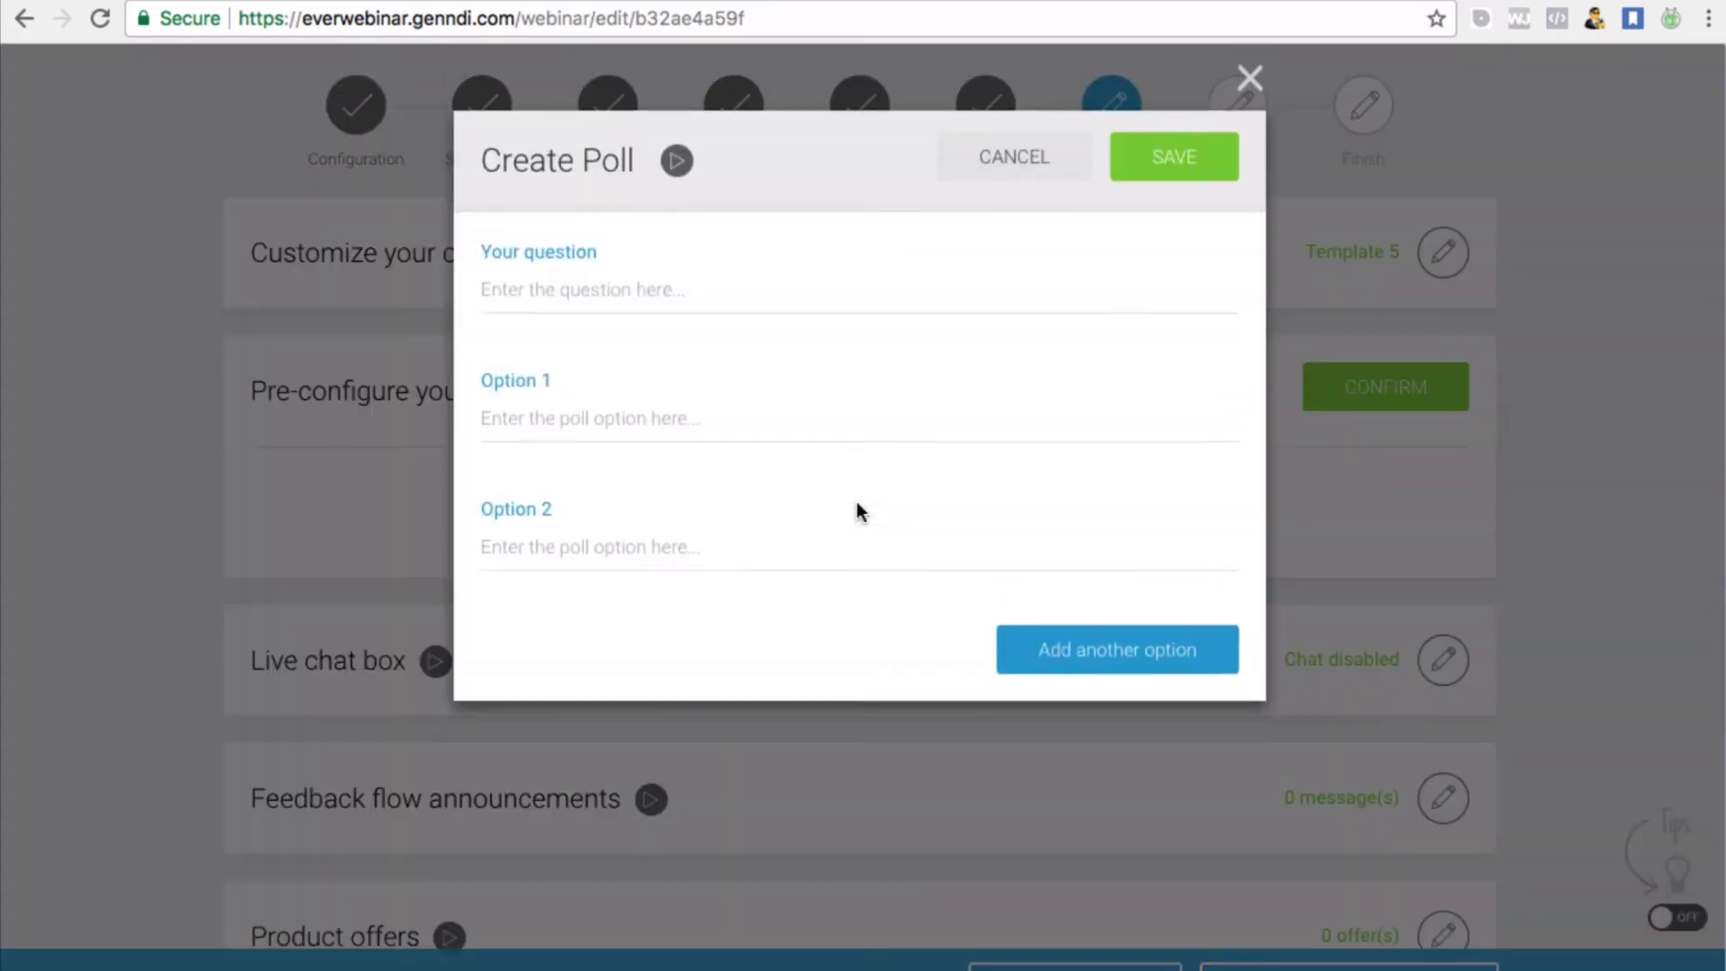
{"action": "left_click", "coordinate": [530, 274]}
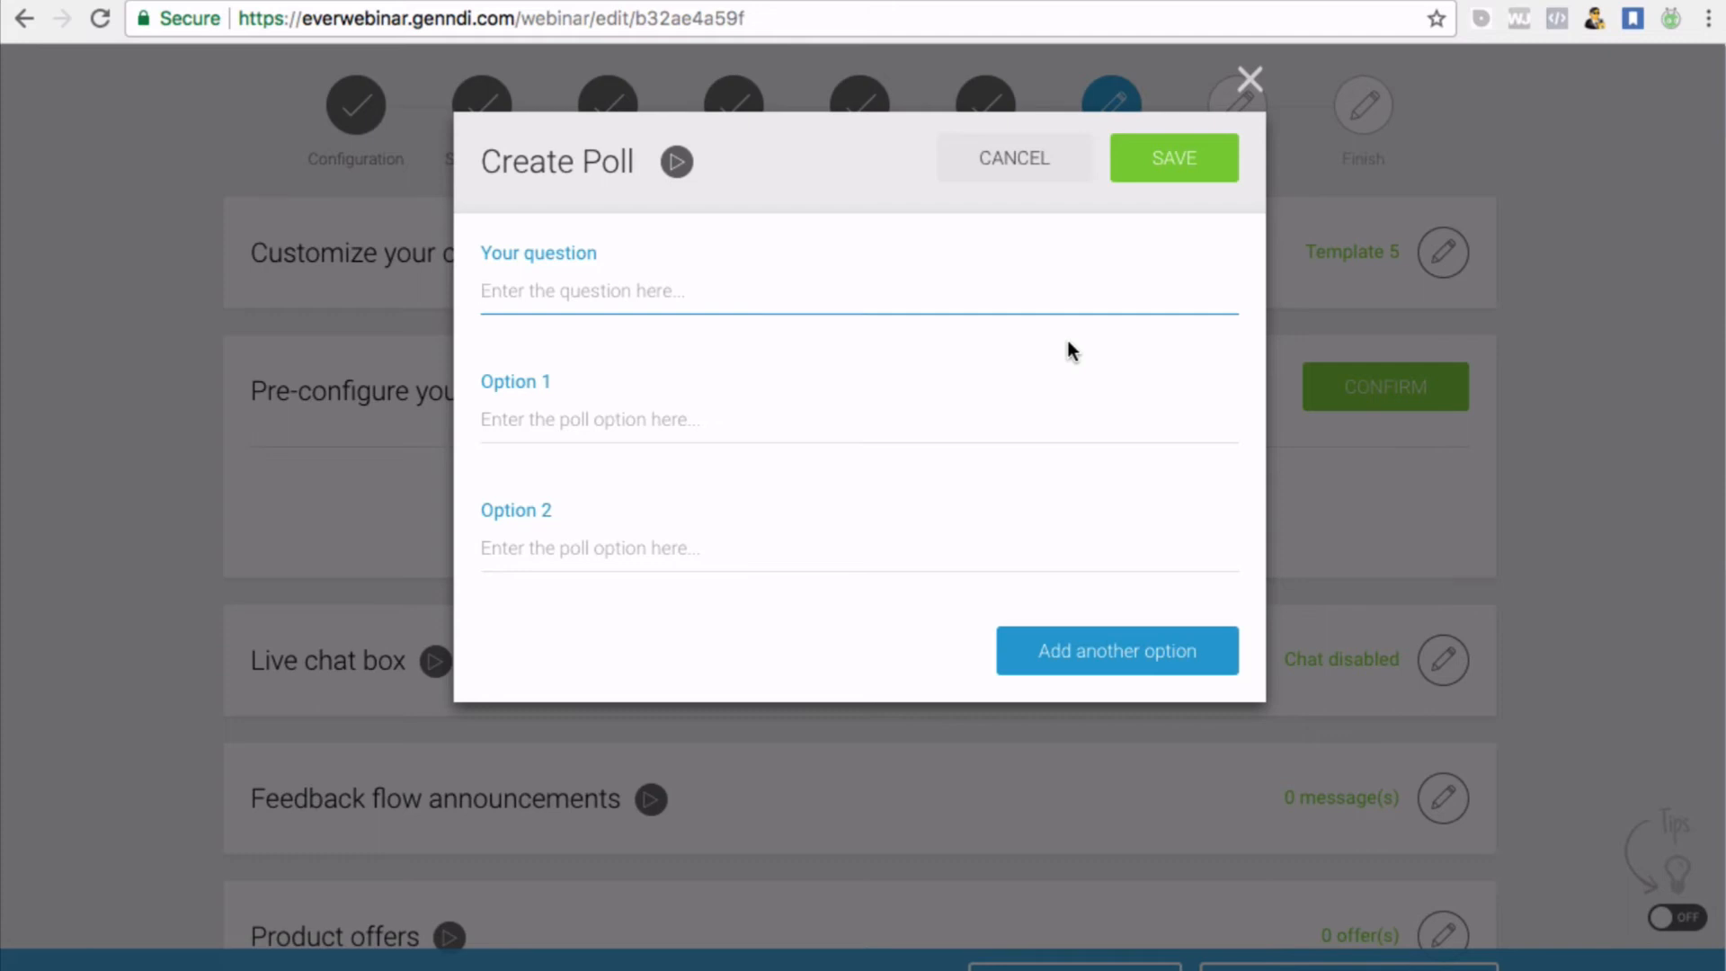
Enter the question 'Do you prefer sausage rolls or a bacon sandwich?', correcting 'saussage'
{"action": "type", "text": "Do you p"}
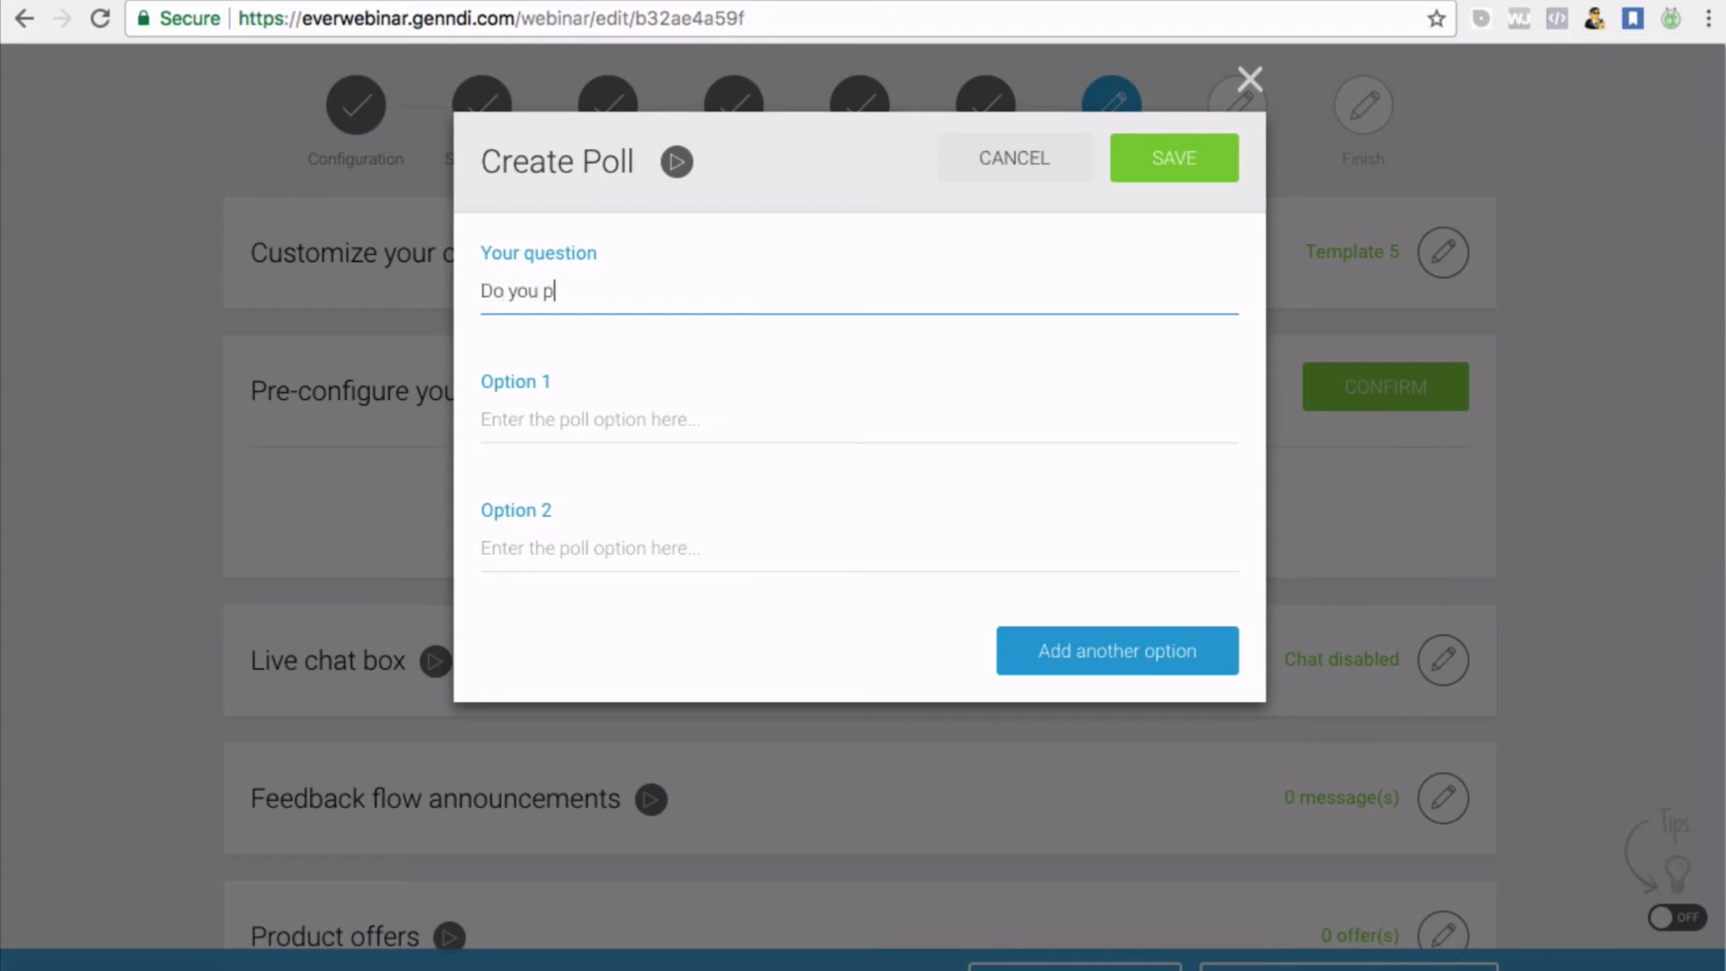
{"action": "type", "text": "refer saussage rolls "}
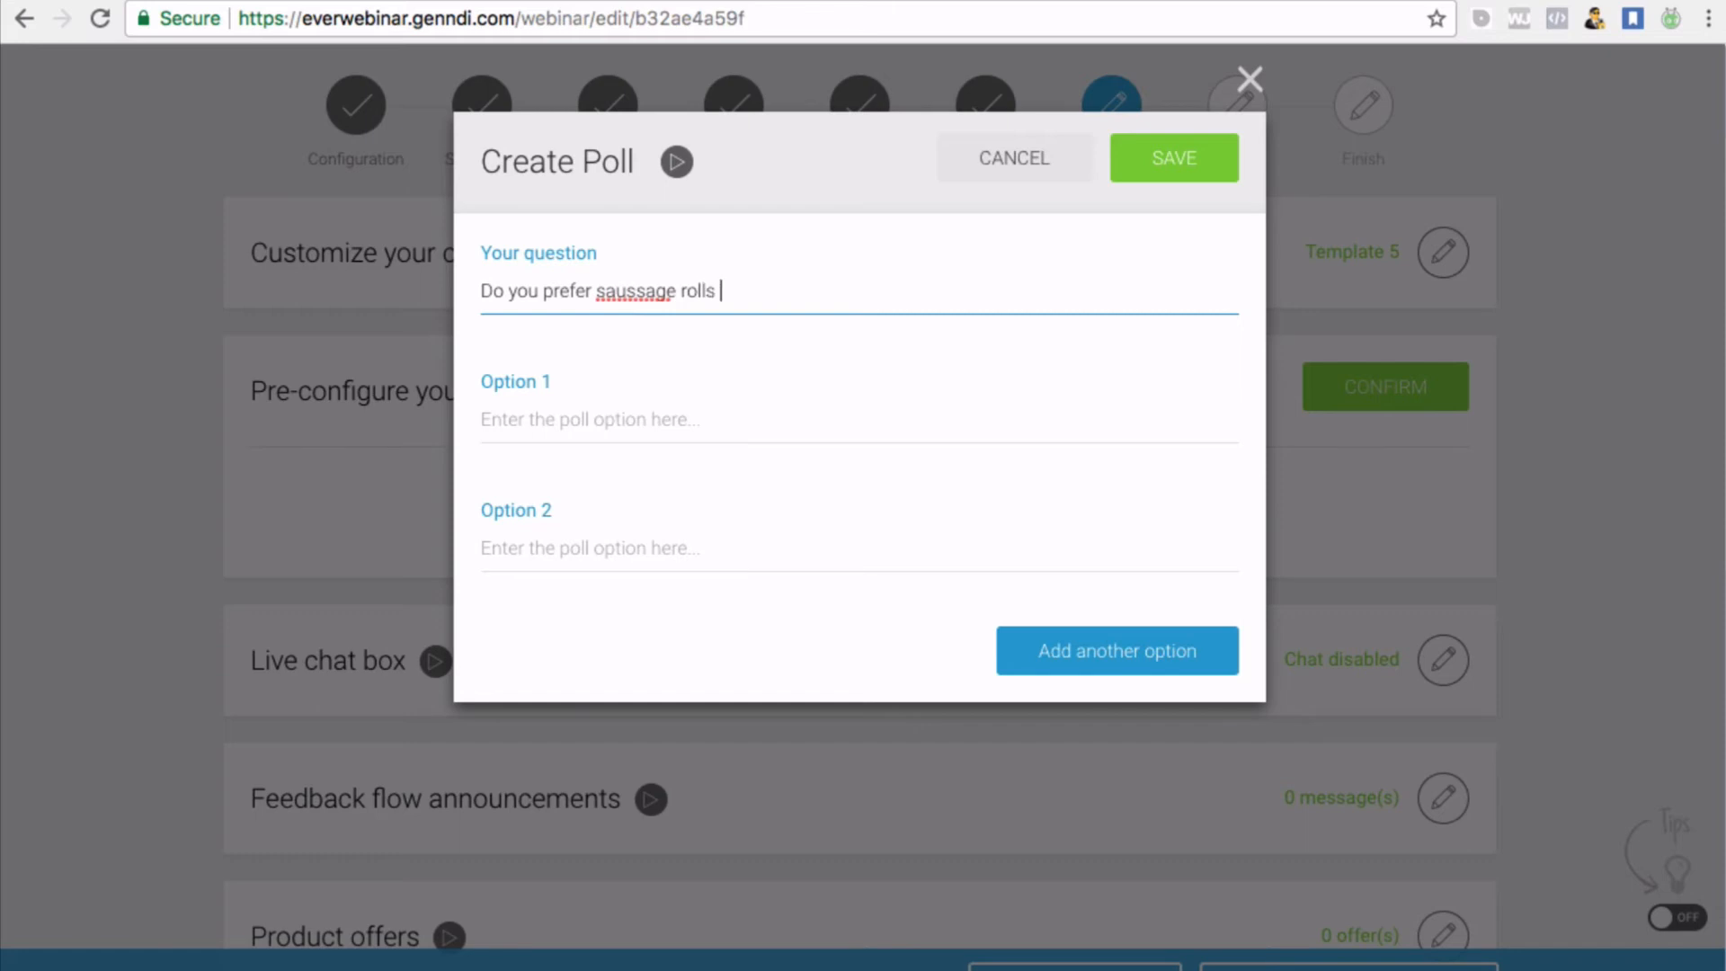
{"action": "type", "text": "or a bacon sandwich"}
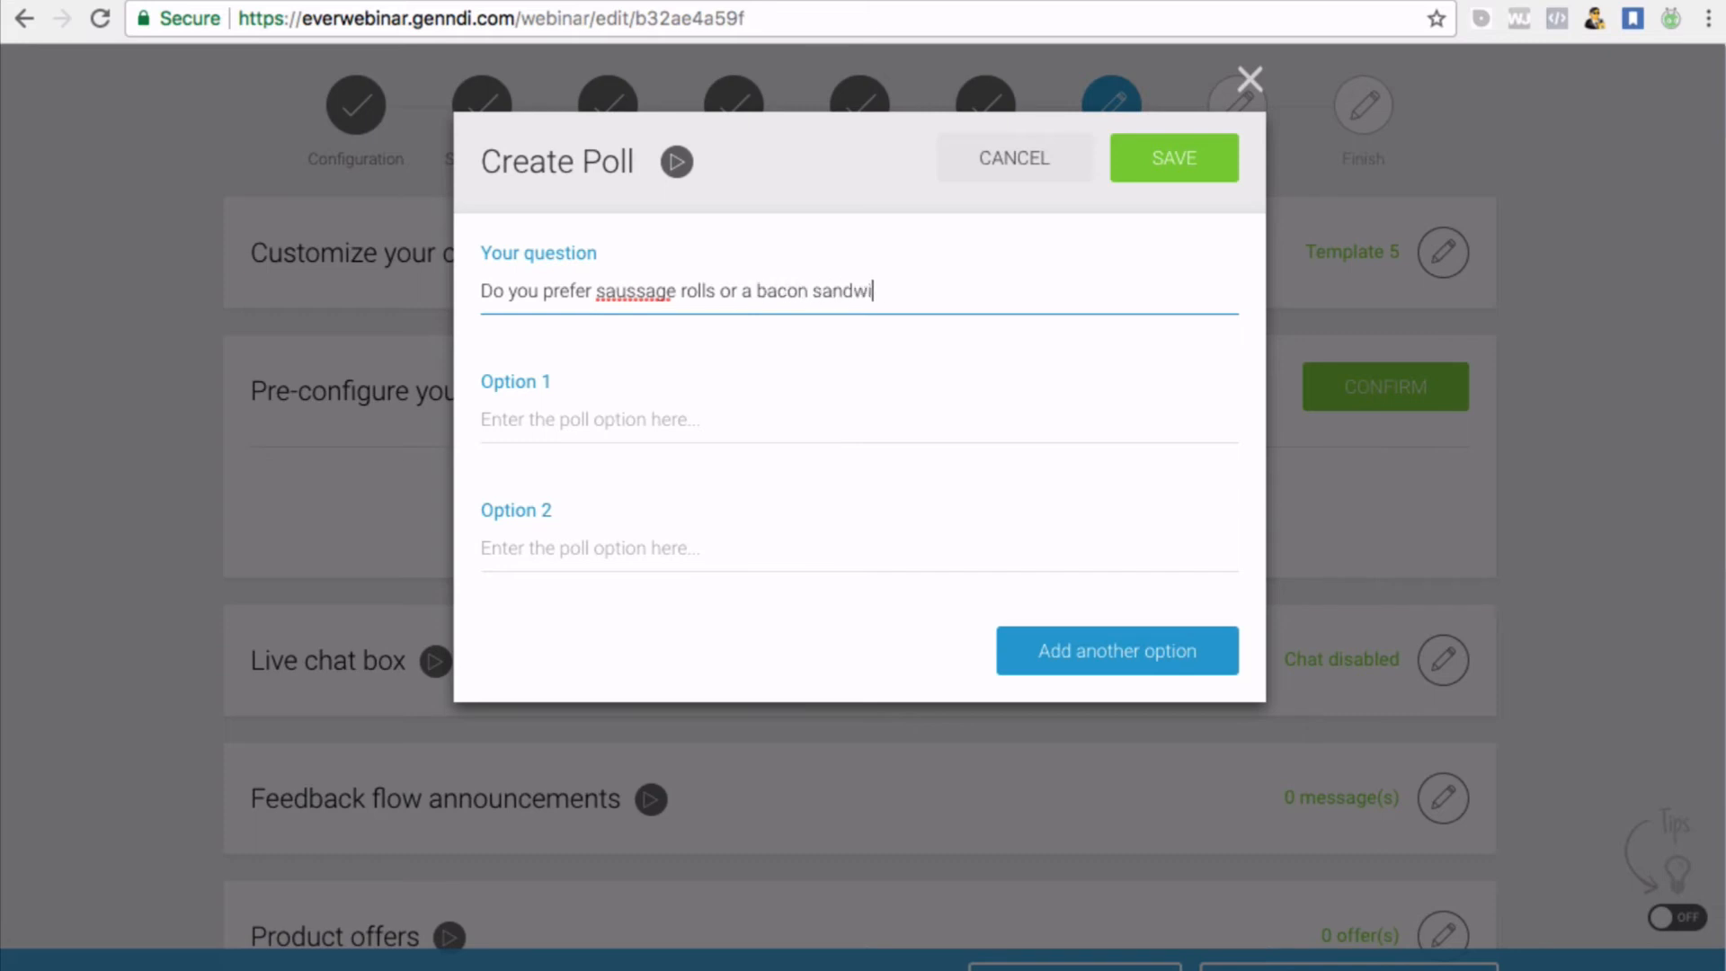
{"action": "left_click", "coordinate": [637, 291]}
{"action": "right_click", "coordinate": [620, 294]}
{"action": "left_click", "coordinate": [633, 308]}
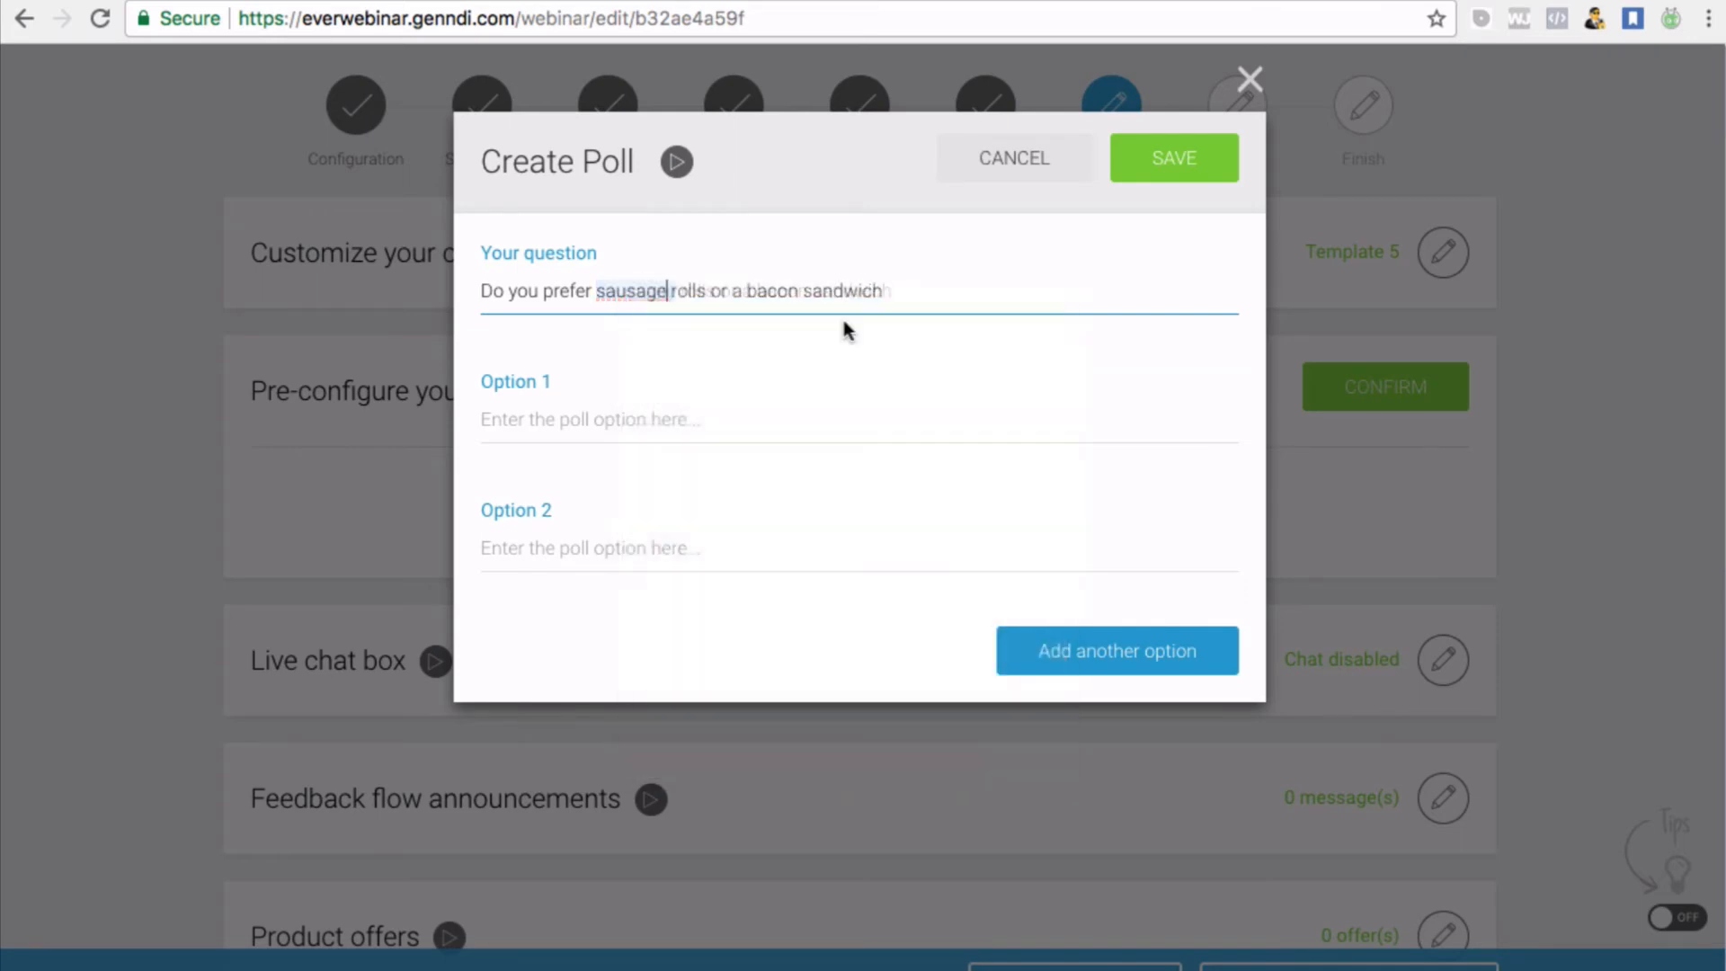
{"action": "type", "text": "?"}
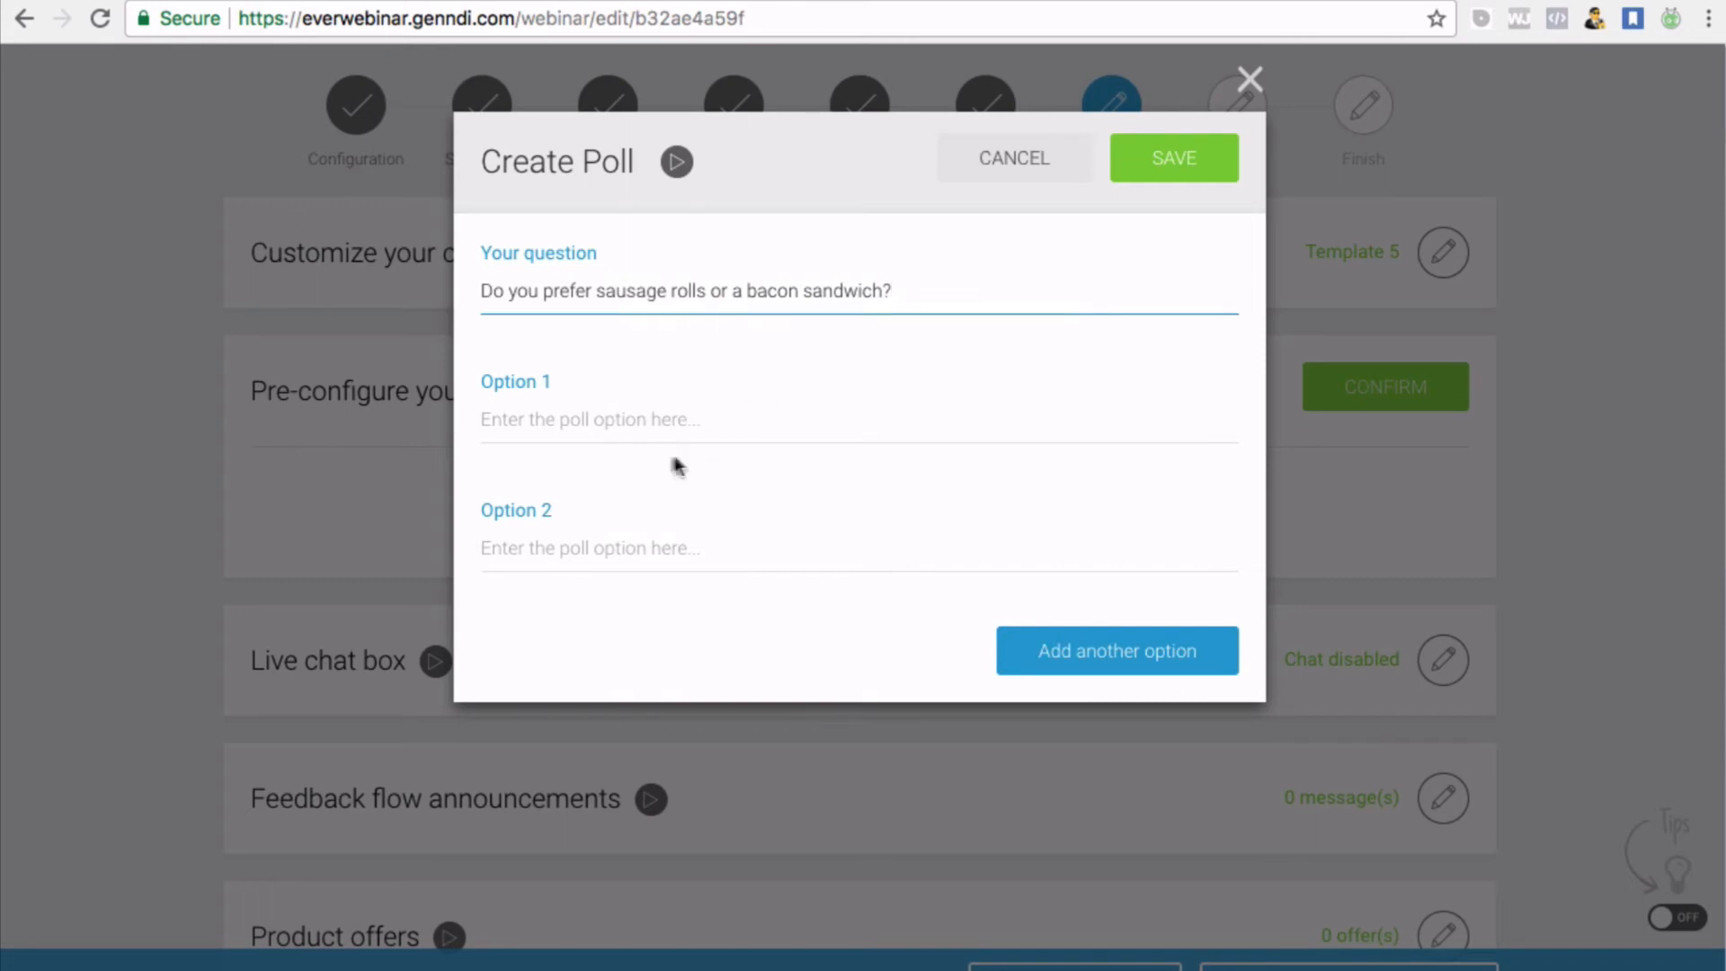
{"action": "left_click", "coordinate": [623, 423]}
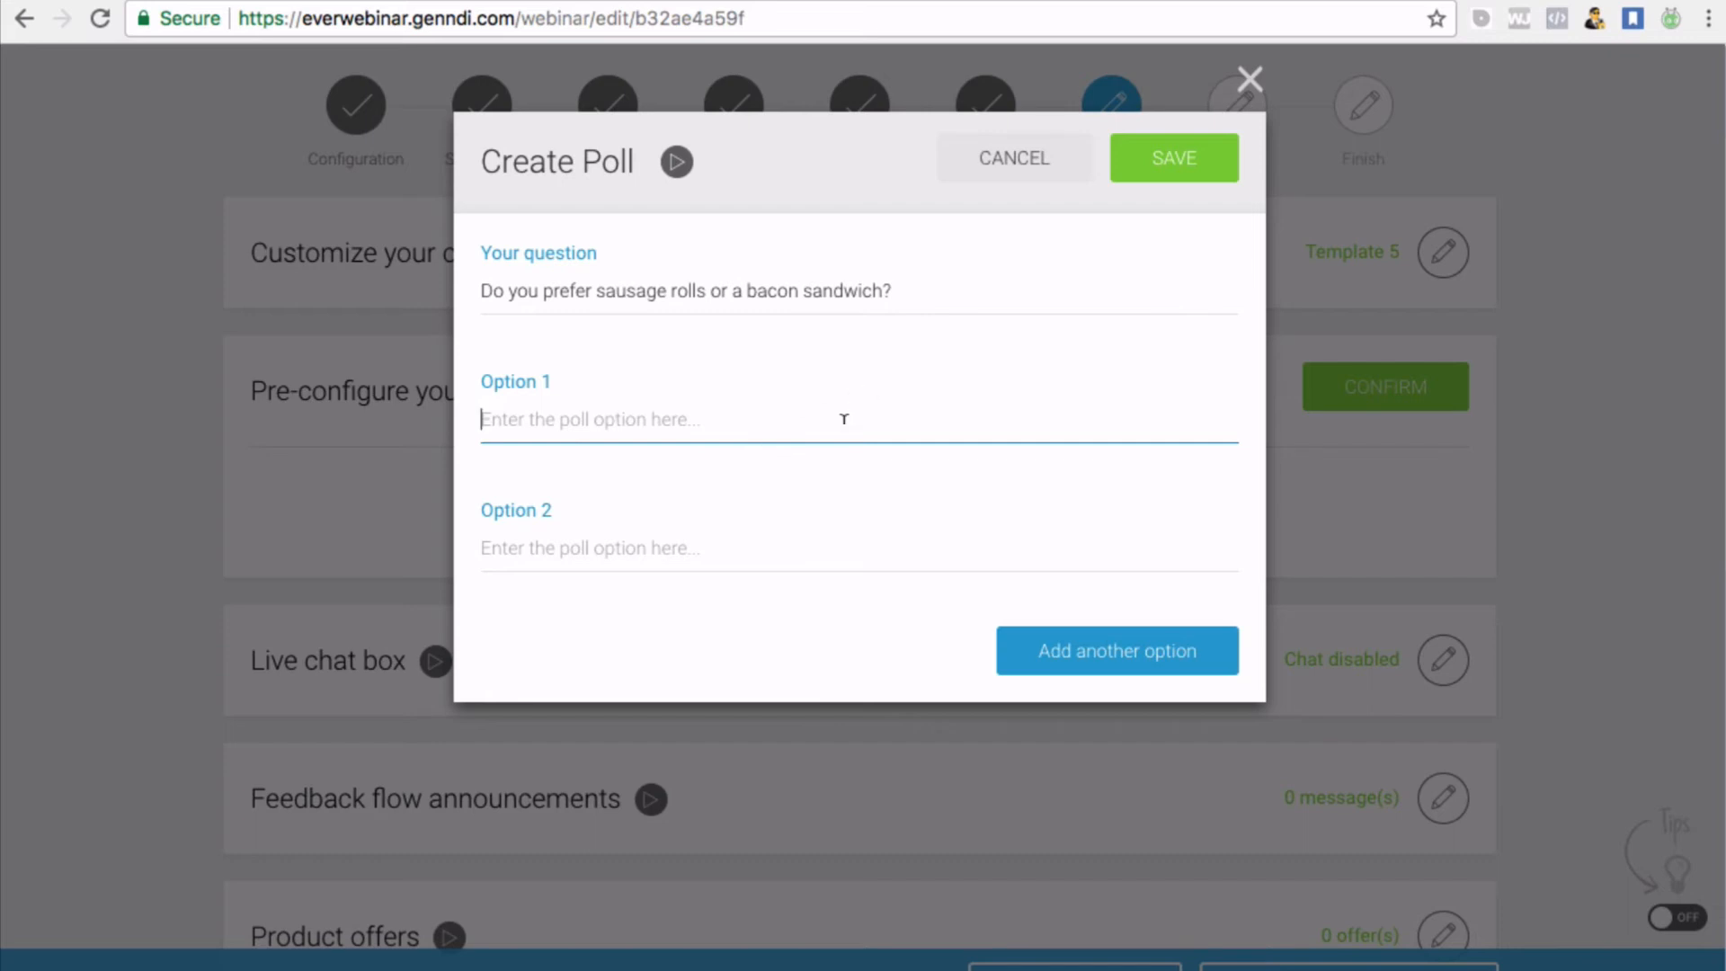
Enter poll options 'Sausage Rolls' and 'Bacon Sandwich' and save the poll
{"action": "type", "text": "Sa"}
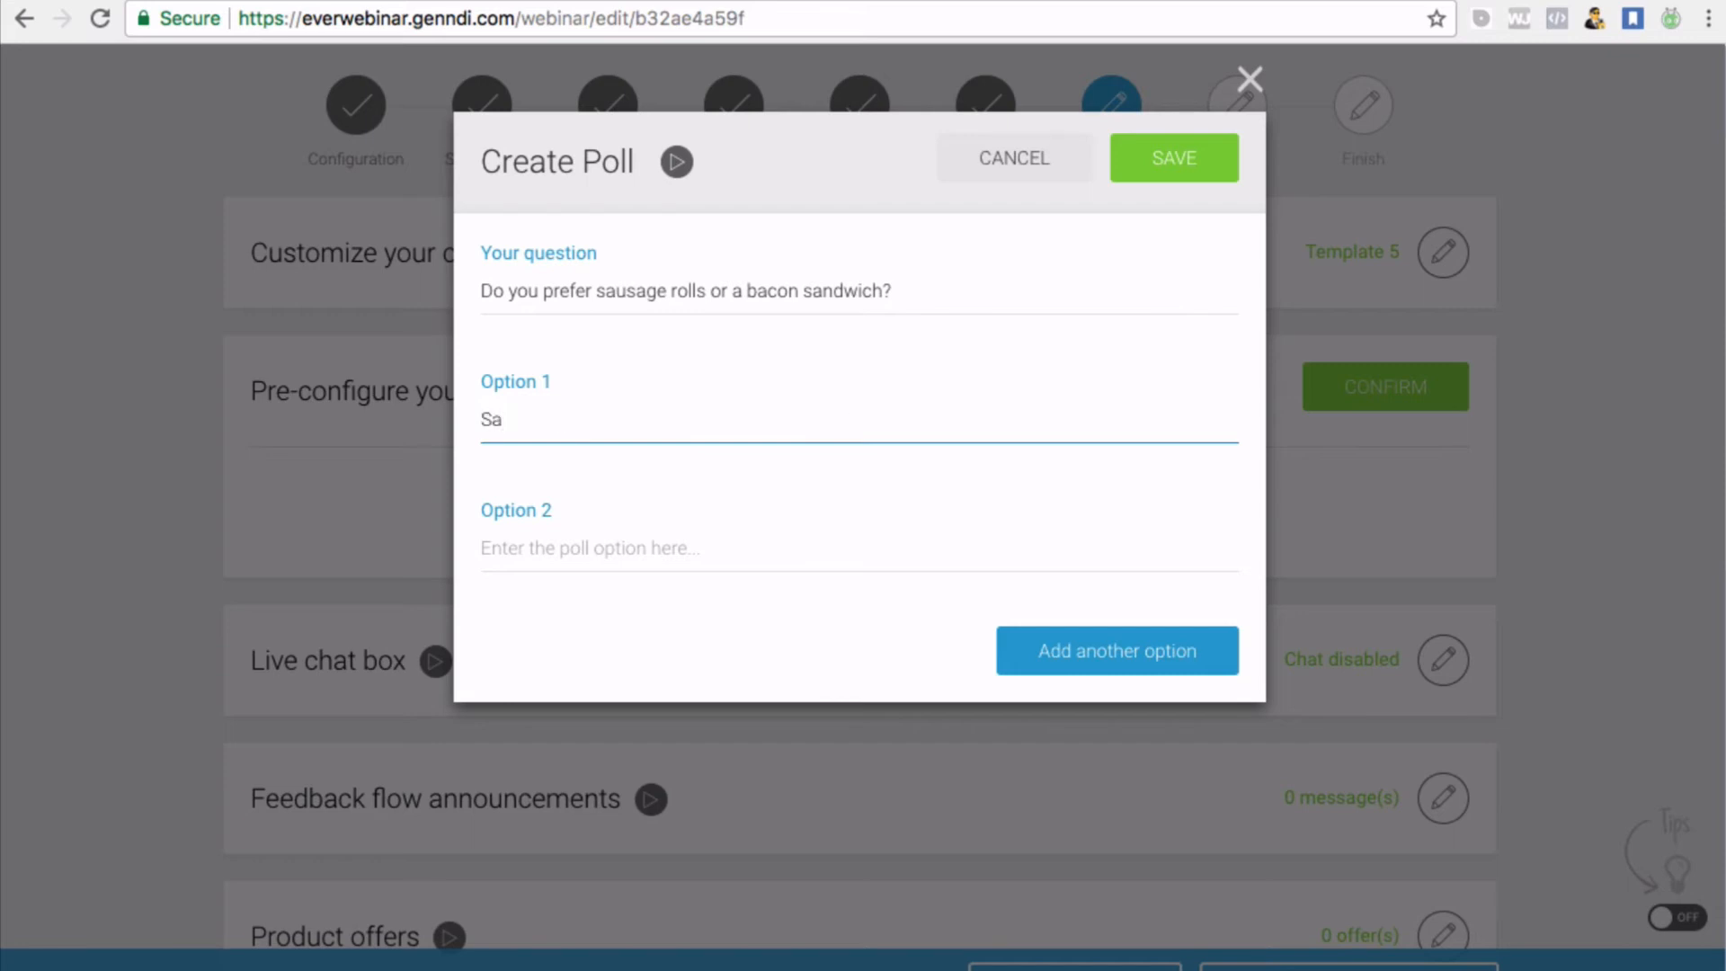
{"action": "type", "text": "usage Rolls"}
{"action": "left_click", "coordinate": [685, 586]}
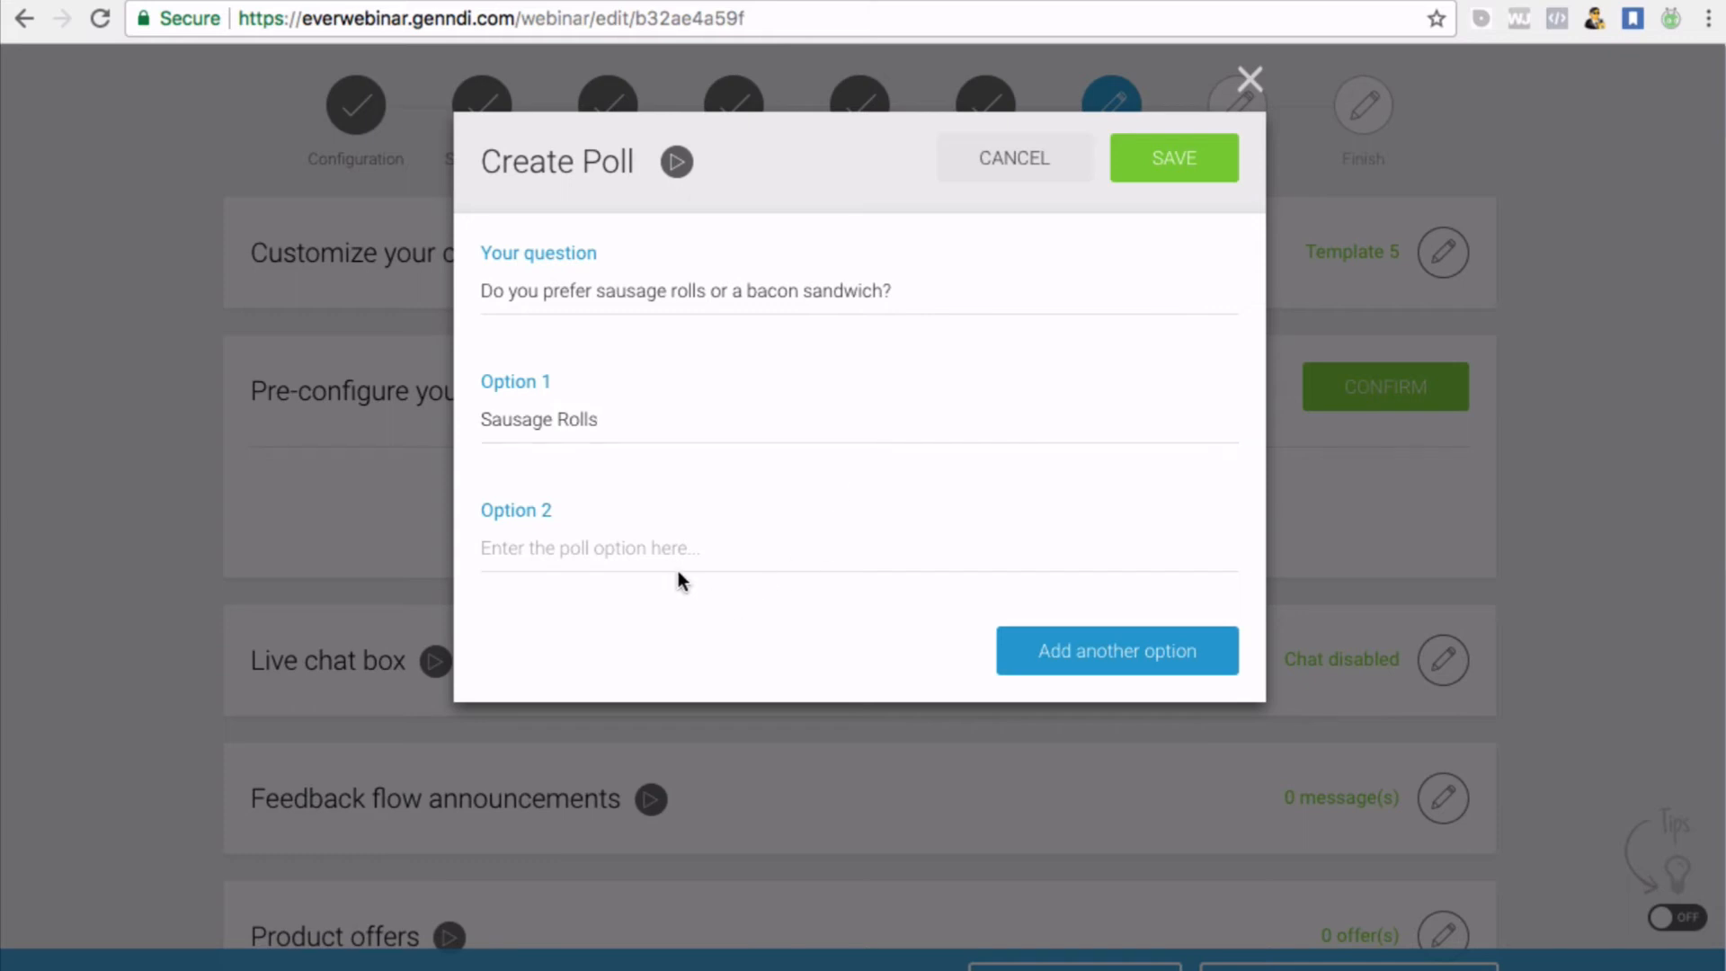
{"action": "scroll", "coordinate": [678, 576], "scroll_direction": "down", "scroll_amount": 10}
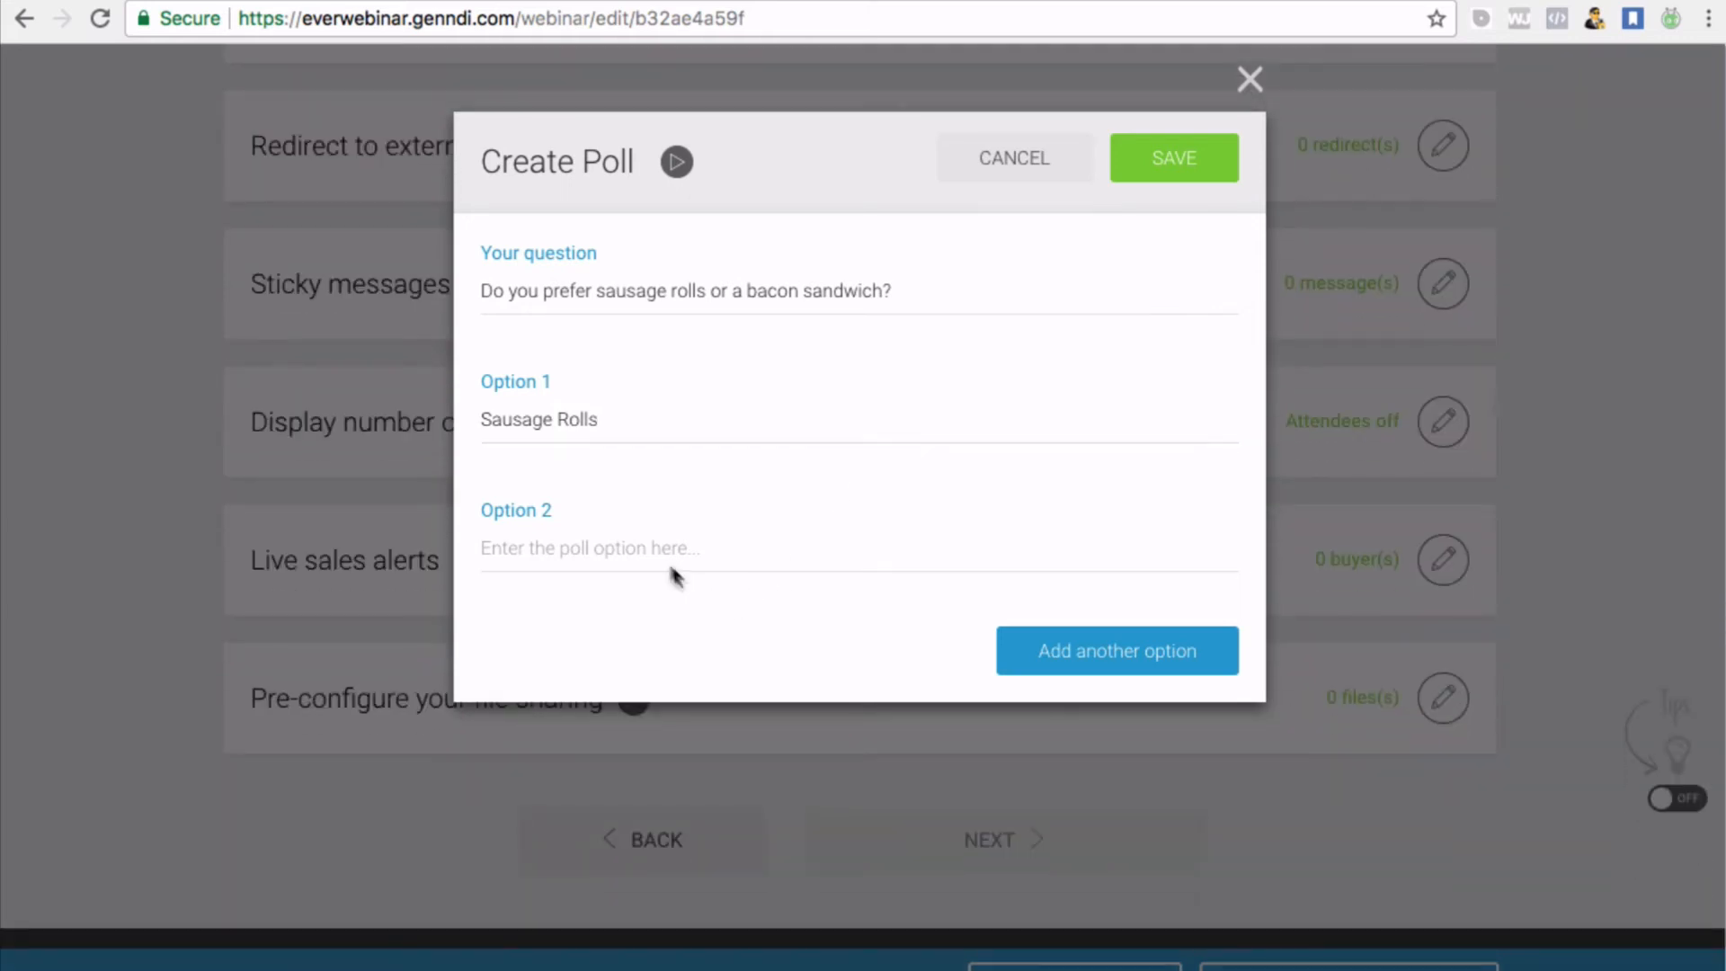
{"action": "left_click", "coordinate": [563, 528]}
{"action": "type", "text": "Ba"}
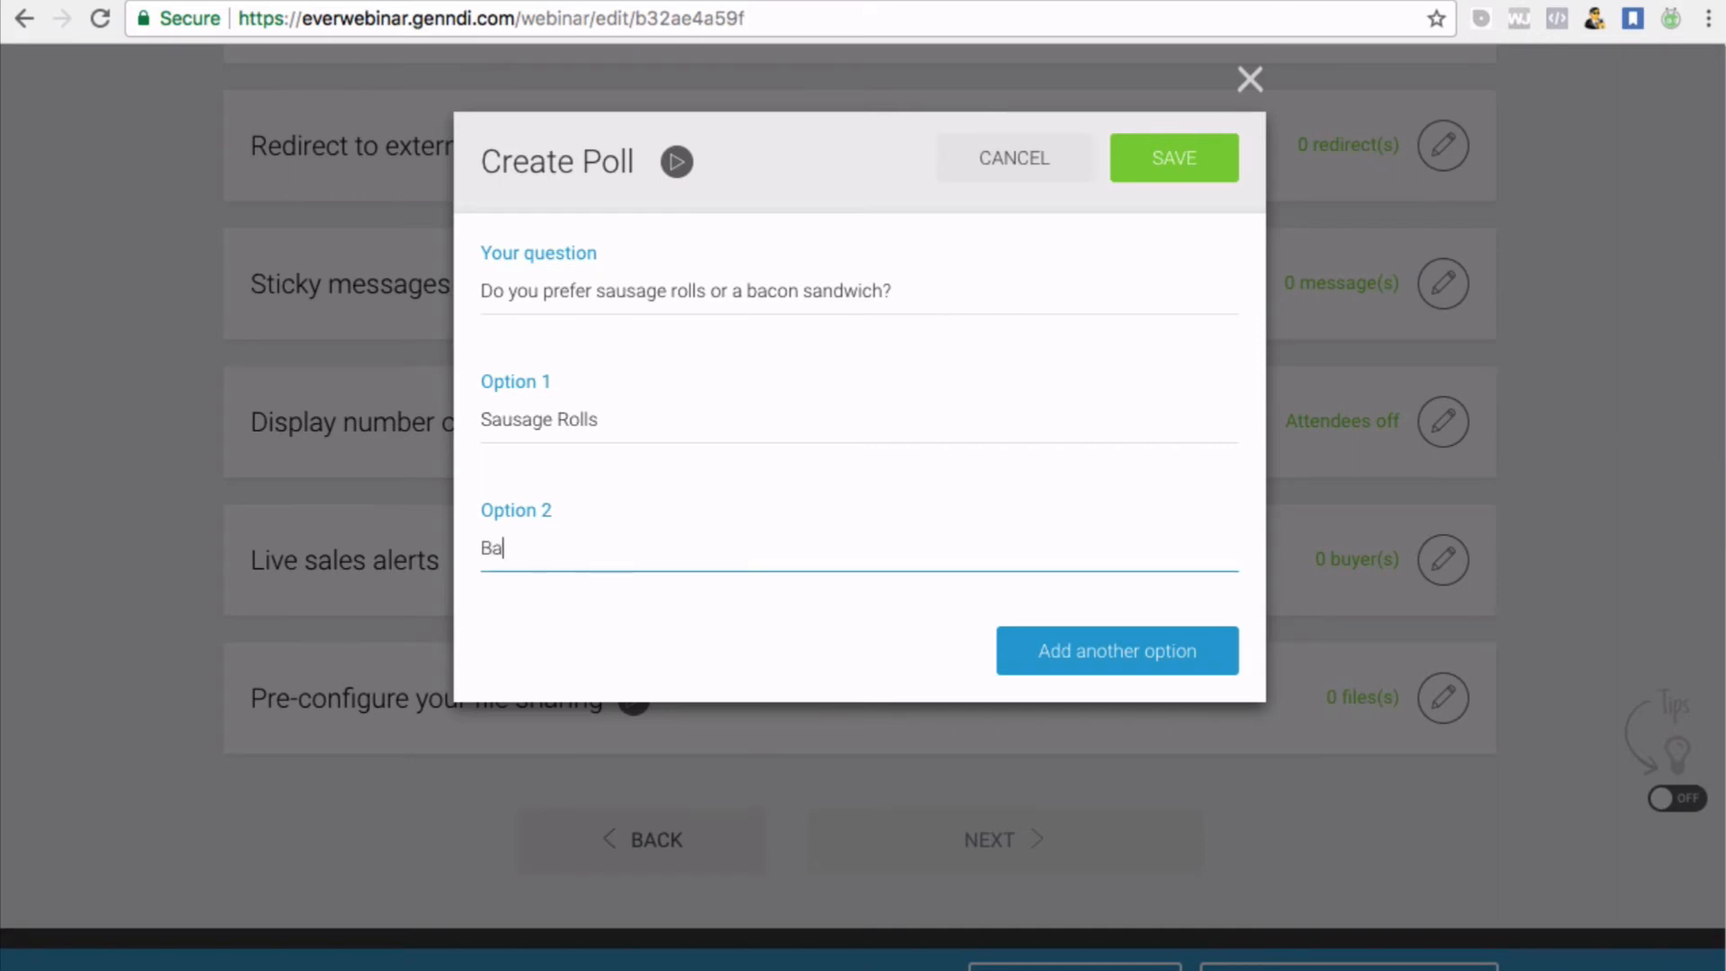
{"action": "type", "text": "con Sandwich"}
{"action": "left_click", "coordinate": [1158, 176]}
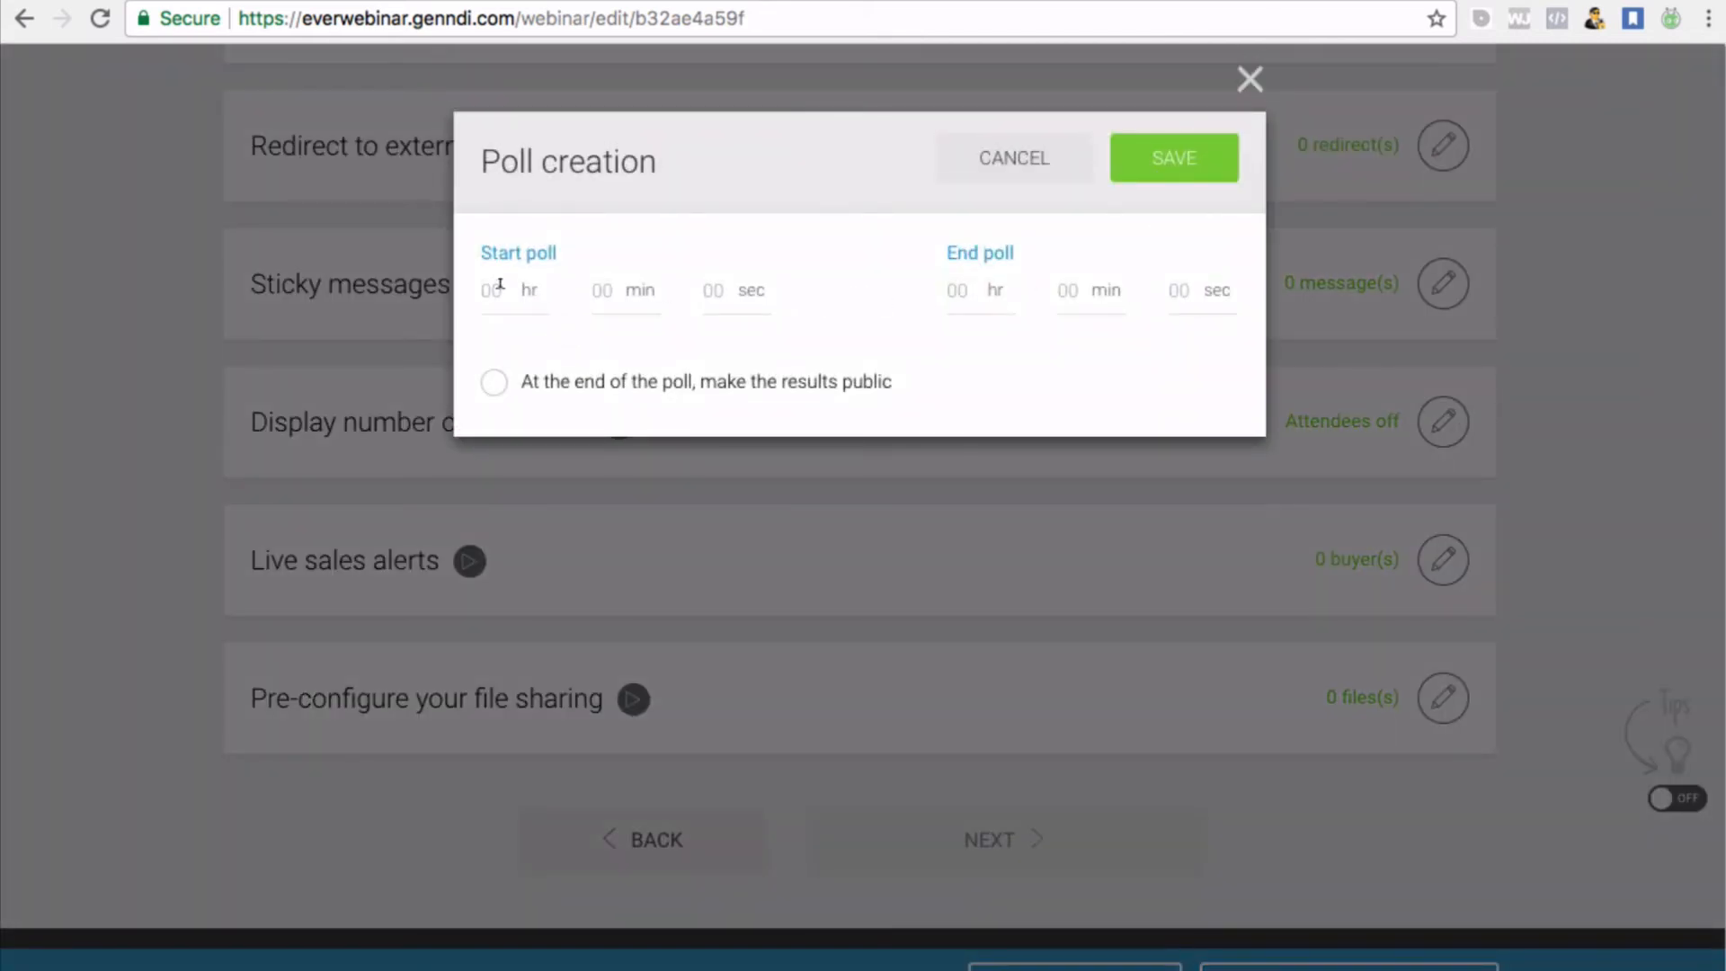
Set the poll to start at 10 seconds and end at 20 seconds
{"action": "left_click", "coordinate": [500, 285]}
{"action": "scroll", "coordinate": [564, 345], "scroll_direction": "down", "scroll_amount": 1}
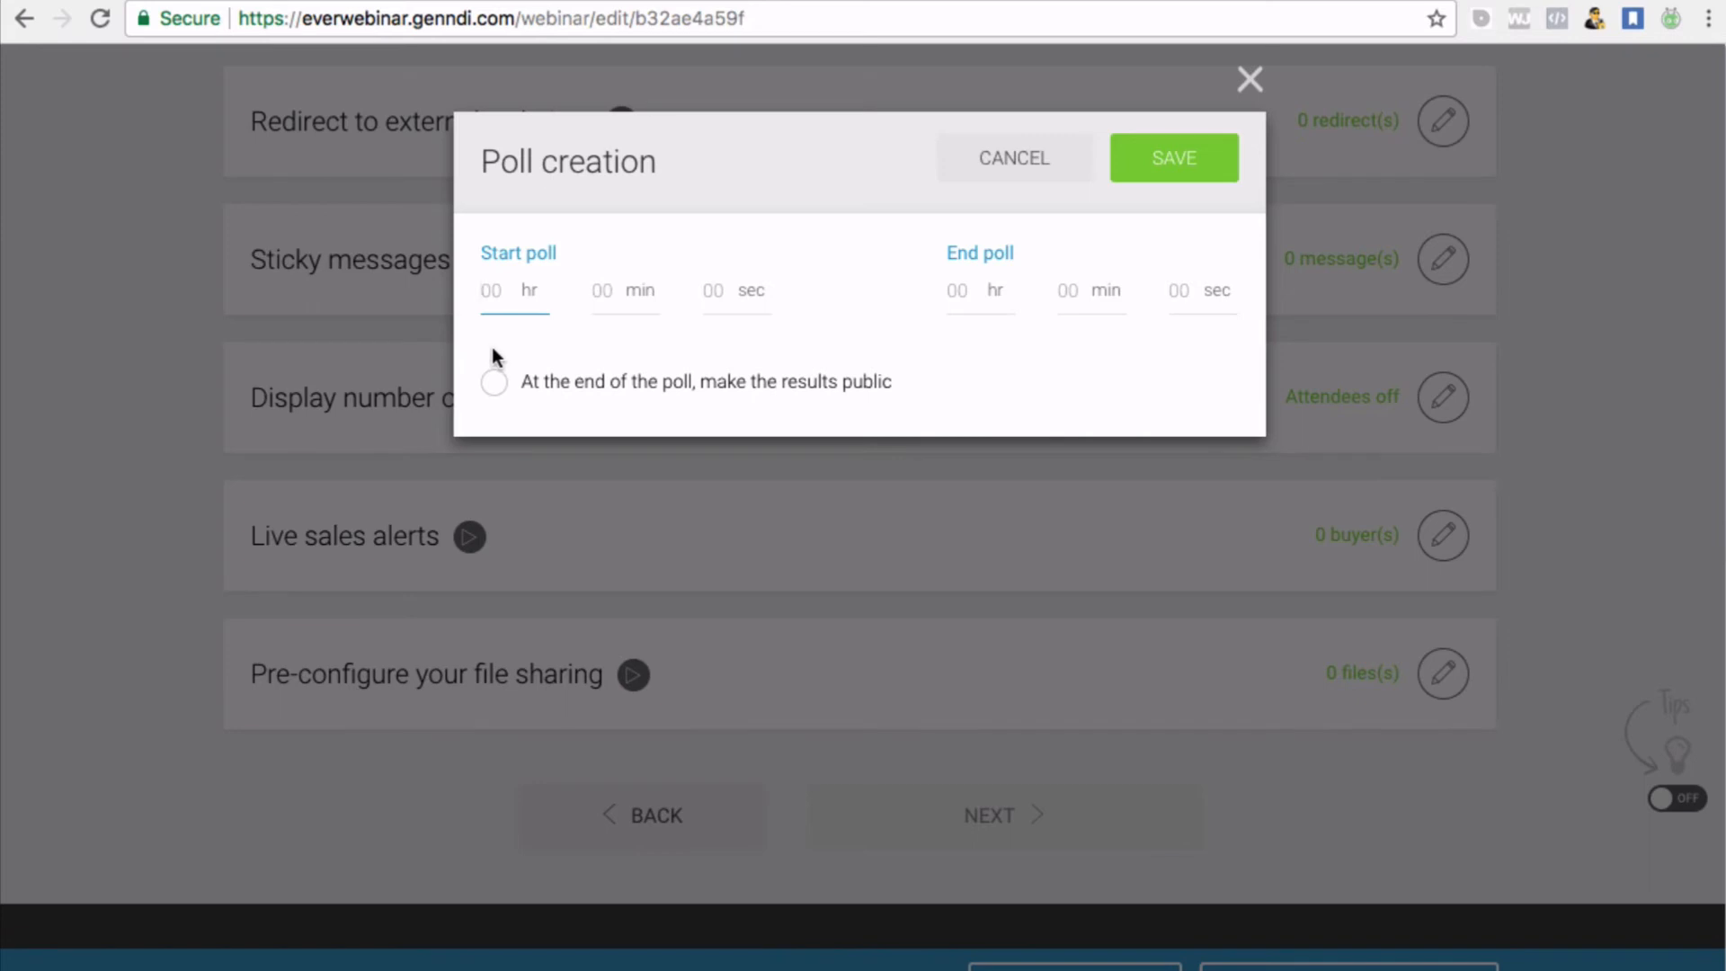
{"action": "left_click", "coordinate": [629, 347]}
{"action": "left_click", "coordinate": [600, 290]}
{"action": "left_click", "coordinate": [710, 286]}
{"action": "type", "text": "10"}
{"action": "left_click", "coordinate": [960, 293]}
{"action": "left_click", "coordinate": [1173, 290]}
{"action": "type", "text": "20"}
{"action": "left_click", "coordinate": [908, 371]}
{"action": "left_click", "coordinate": [1213, 172]}
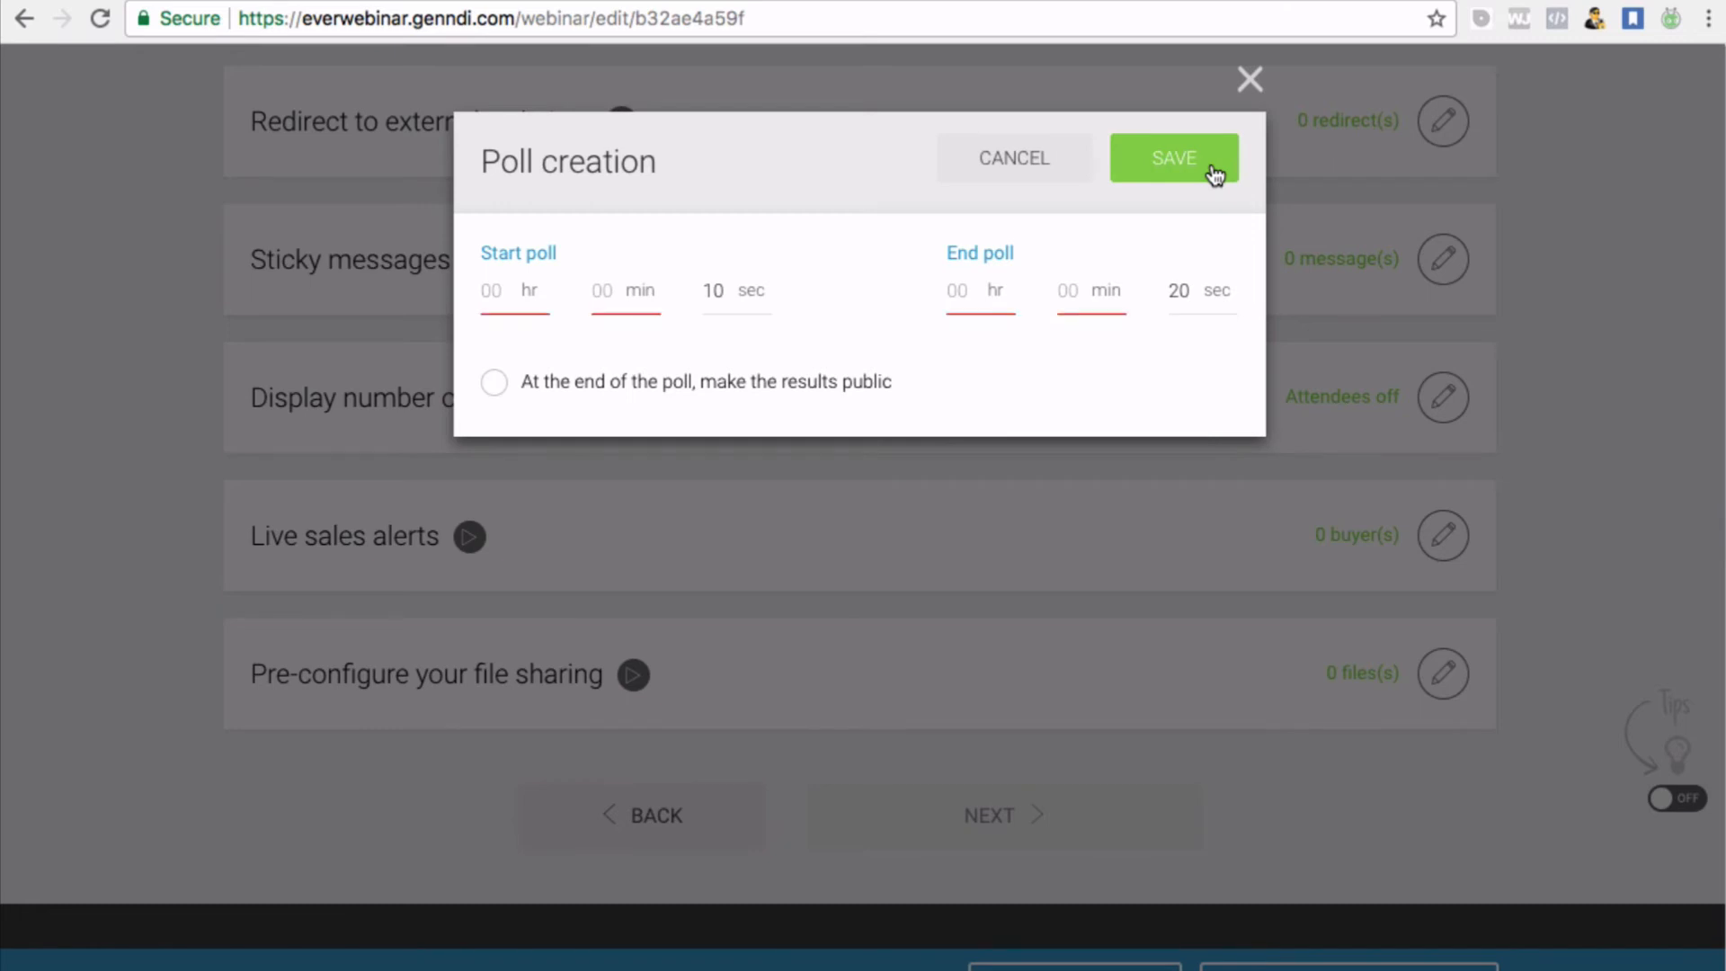
Fill the empty start and end hour and minute fields with 0 and save the timing
{"action": "left_click", "coordinate": [485, 294]}
{"action": "type", "text": "0"}
{"action": "left_click", "coordinate": [596, 289]}
{"action": "type", "text": "0"}
{"action": "left_click", "coordinate": [948, 293]}
{"action": "type", "text": "0"}
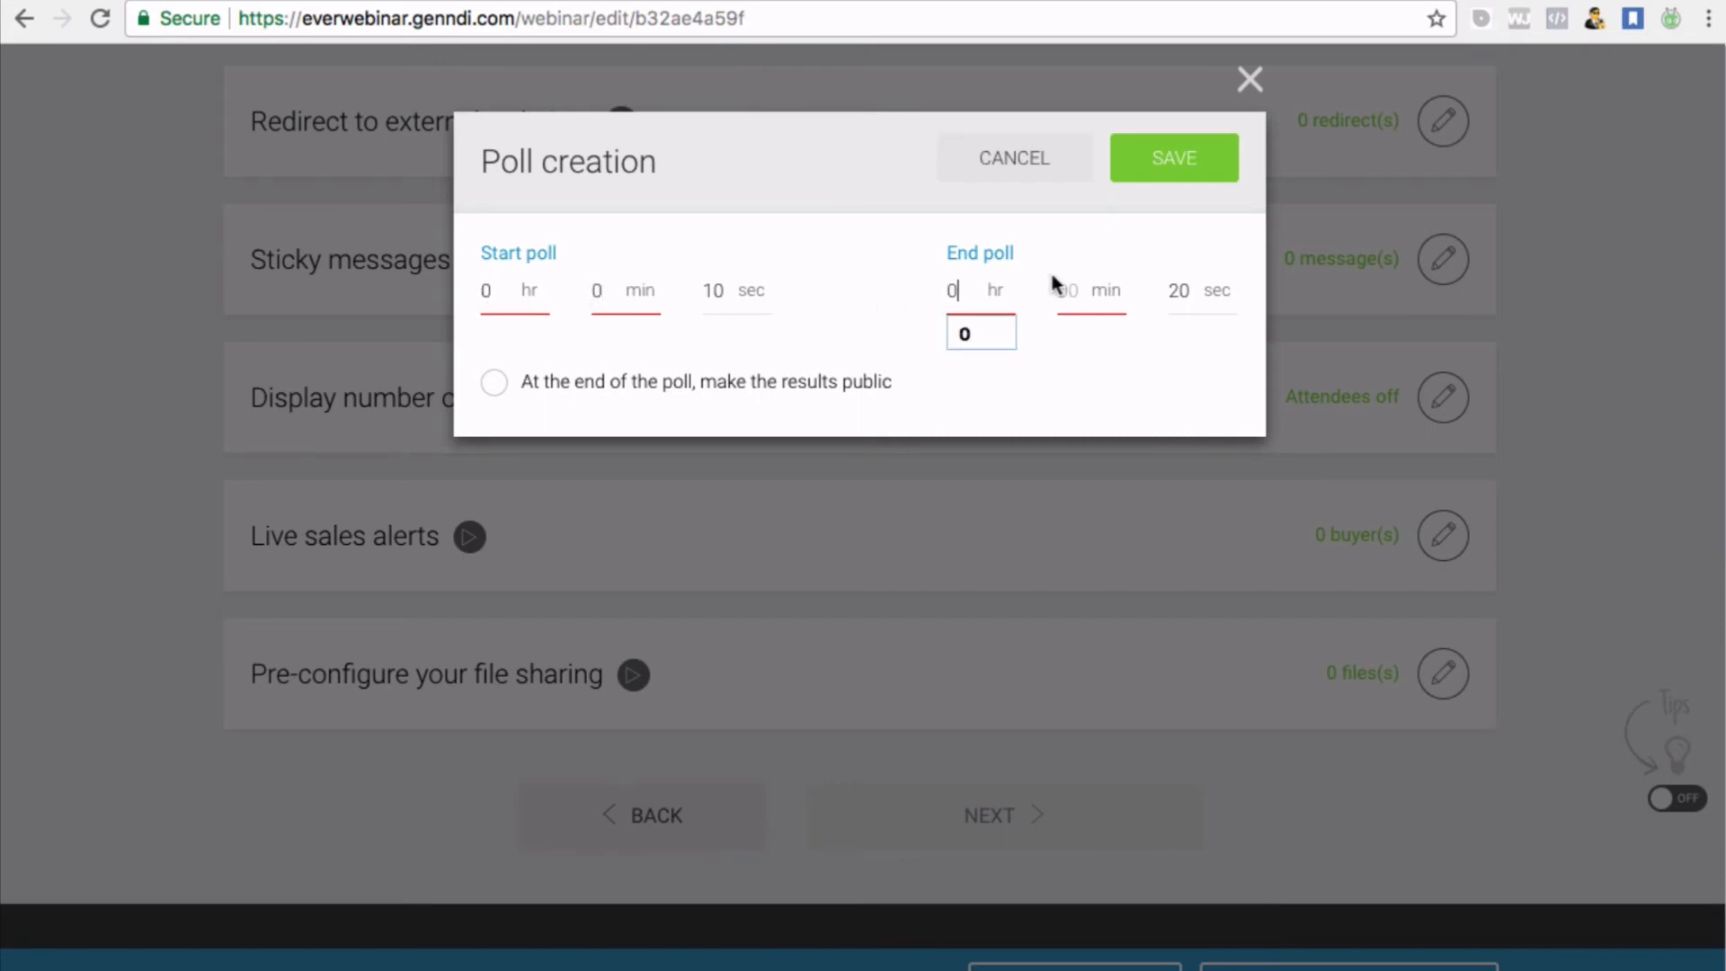
{"action": "left_click", "coordinate": [1063, 289]}
{"action": "type", "text": "0"}
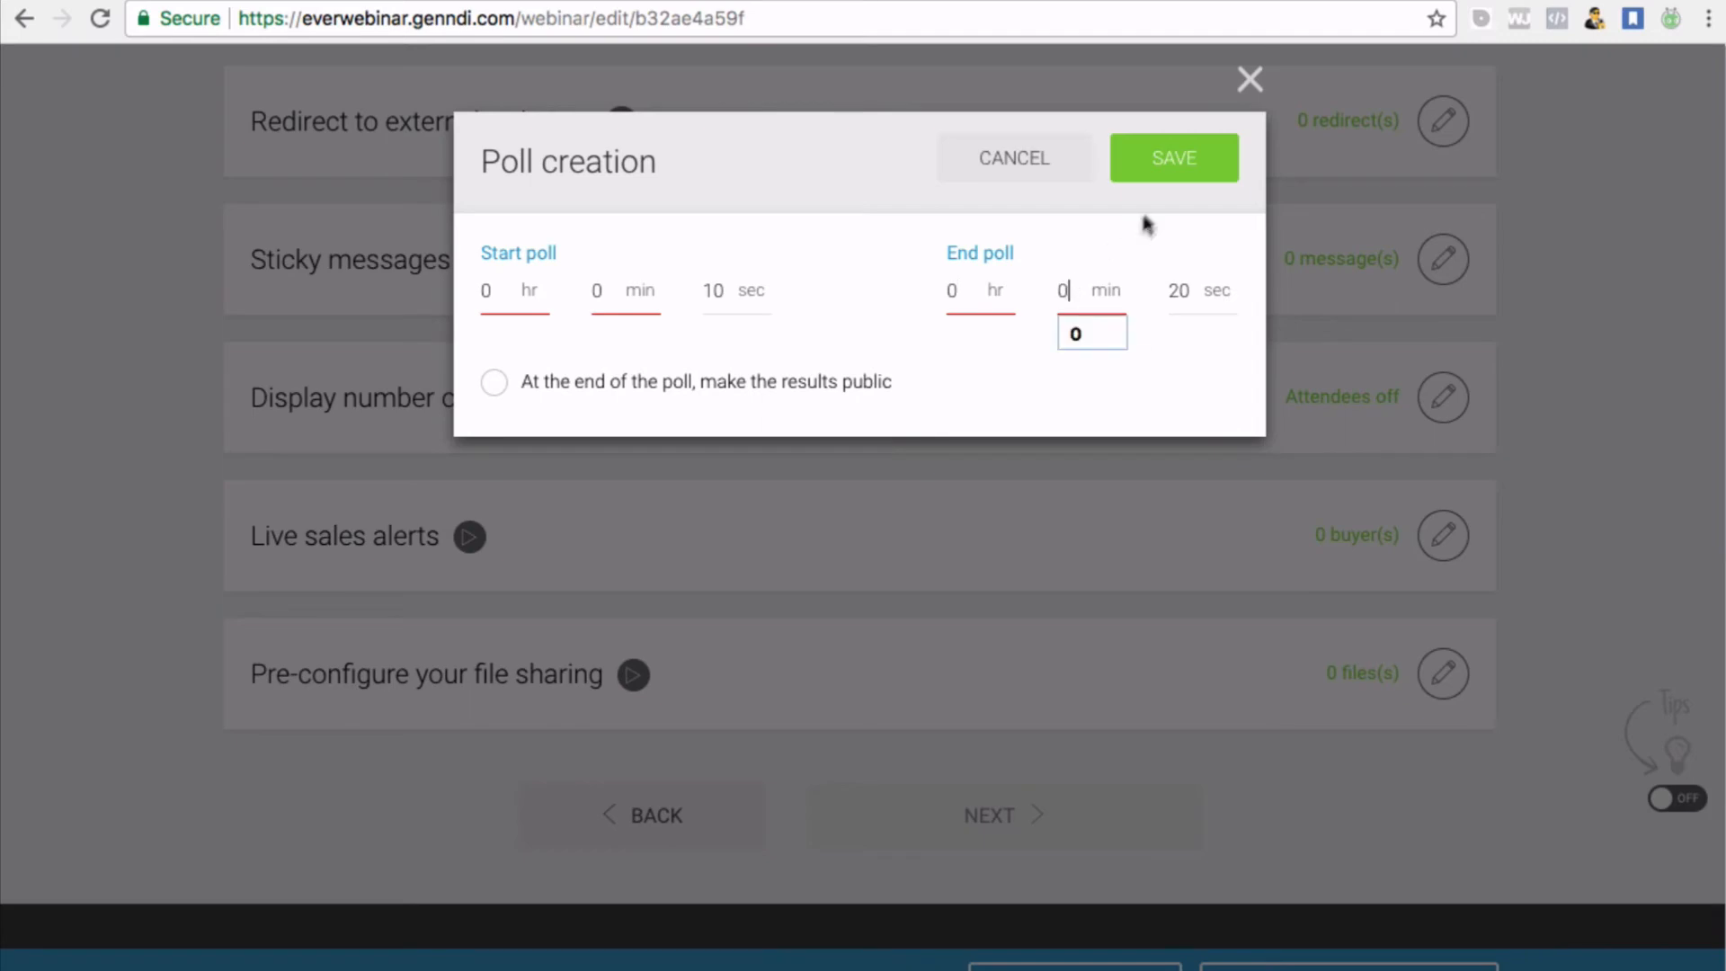
{"action": "left_click", "coordinate": [1174, 171]}
{"action": "scroll", "coordinate": [1384, 270], "scroll_direction": "up", "scroll_amount": 3}
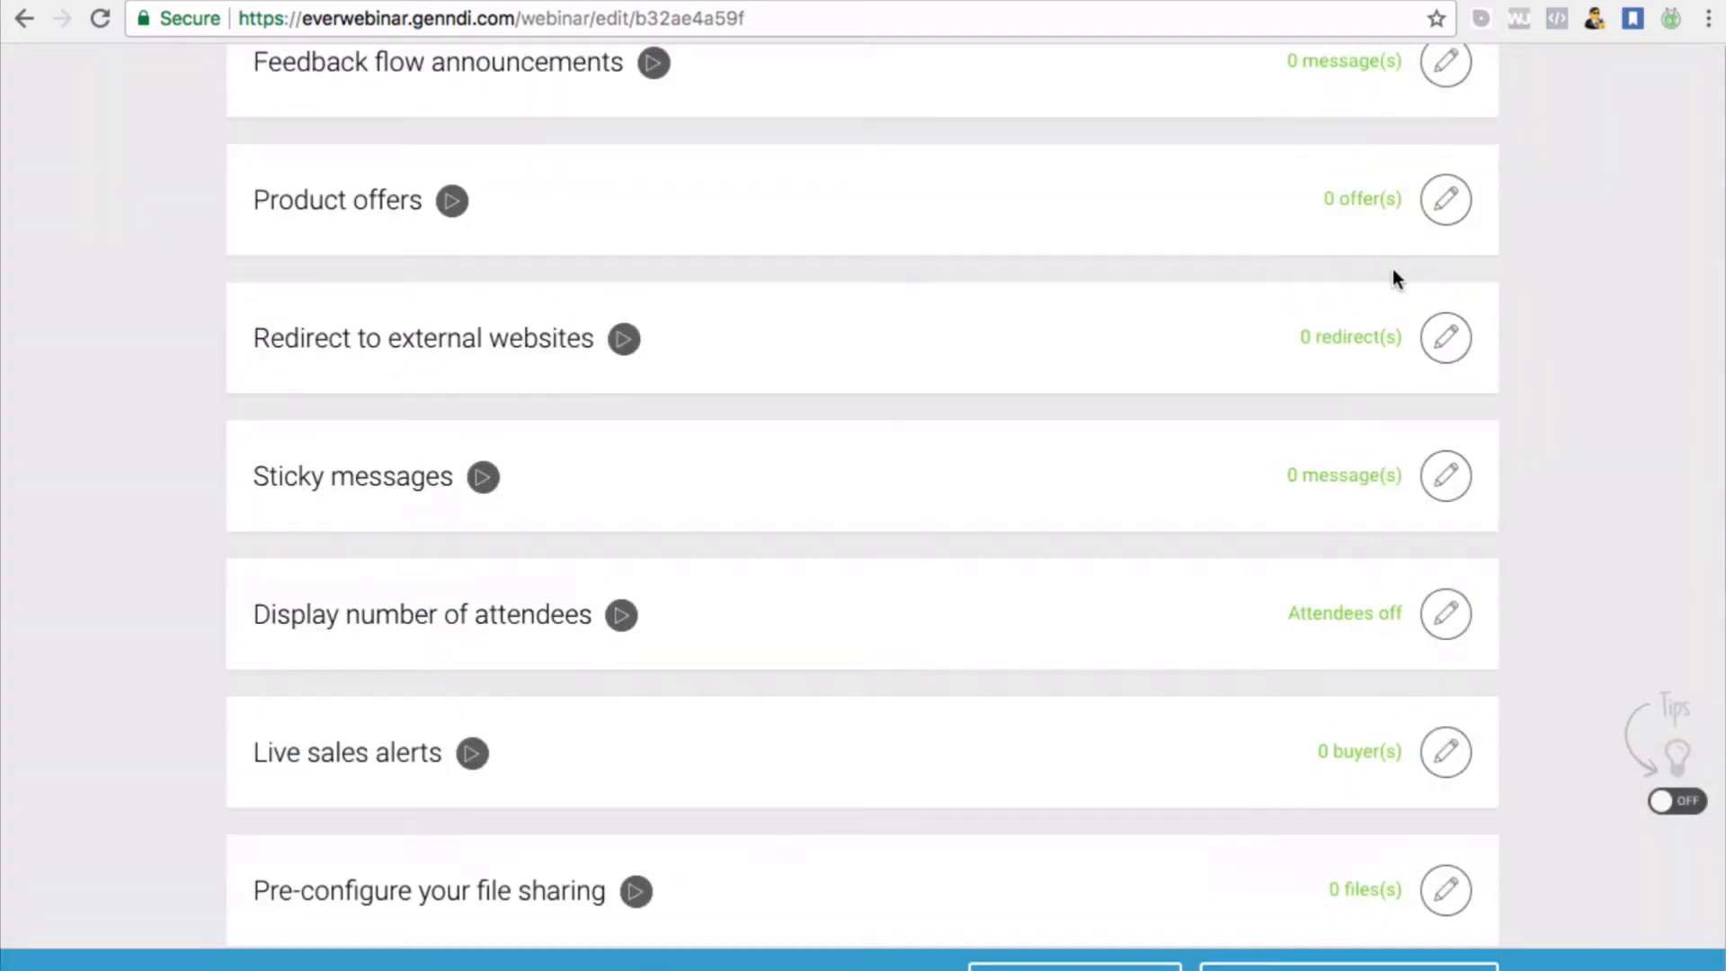
{"action": "scroll", "coordinate": [1394, 272], "scroll_direction": "up", "scroll_amount": 3}
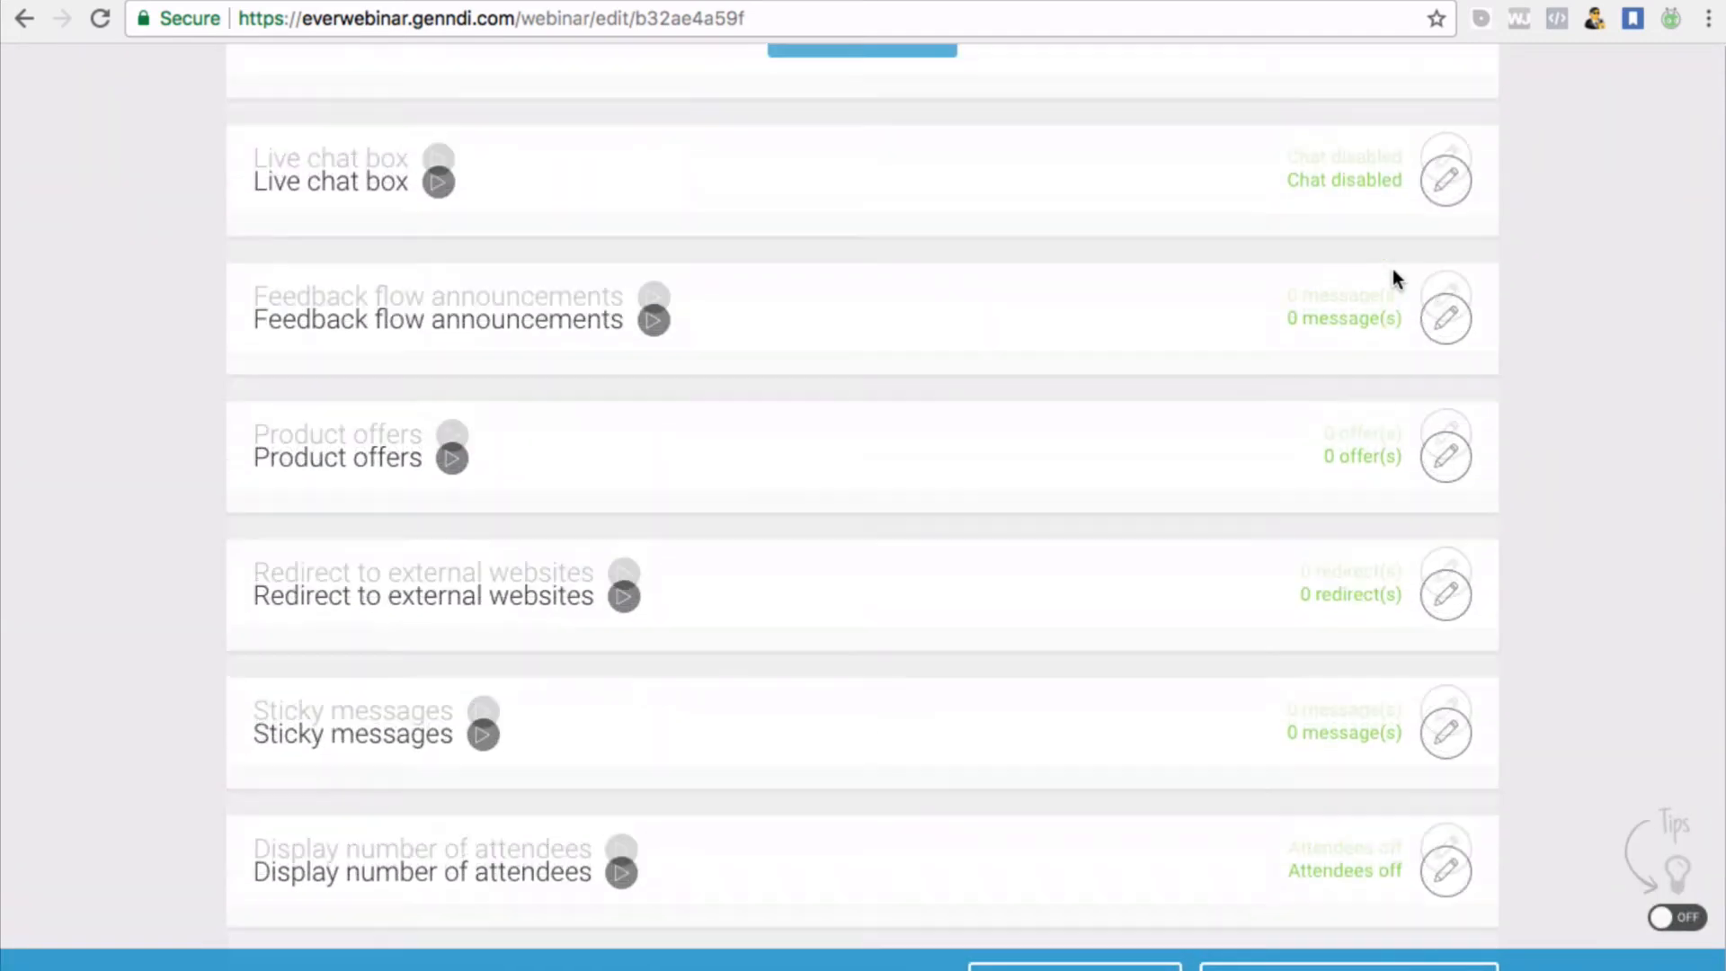
{"action": "scroll", "coordinate": [1393, 268], "scroll_direction": "up", "scroll_amount": 2}
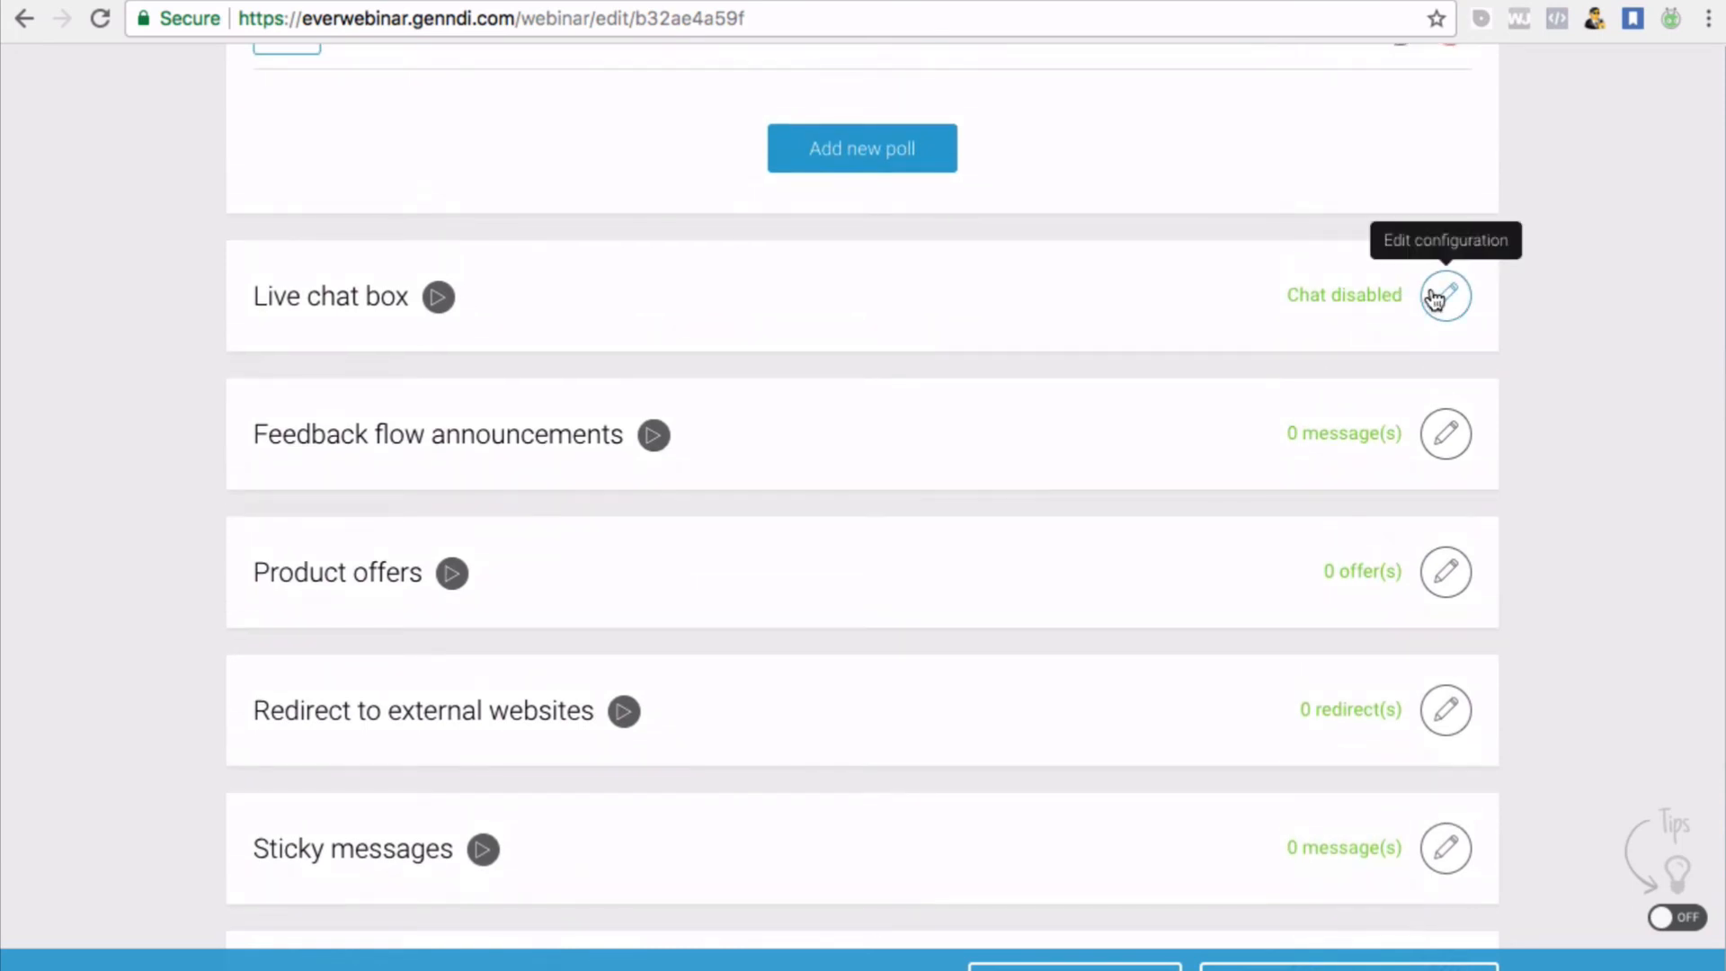
Enable pre-configured live chat in the Live chat box settings
{"action": "left_click", "coordinate": [1436, 299]}
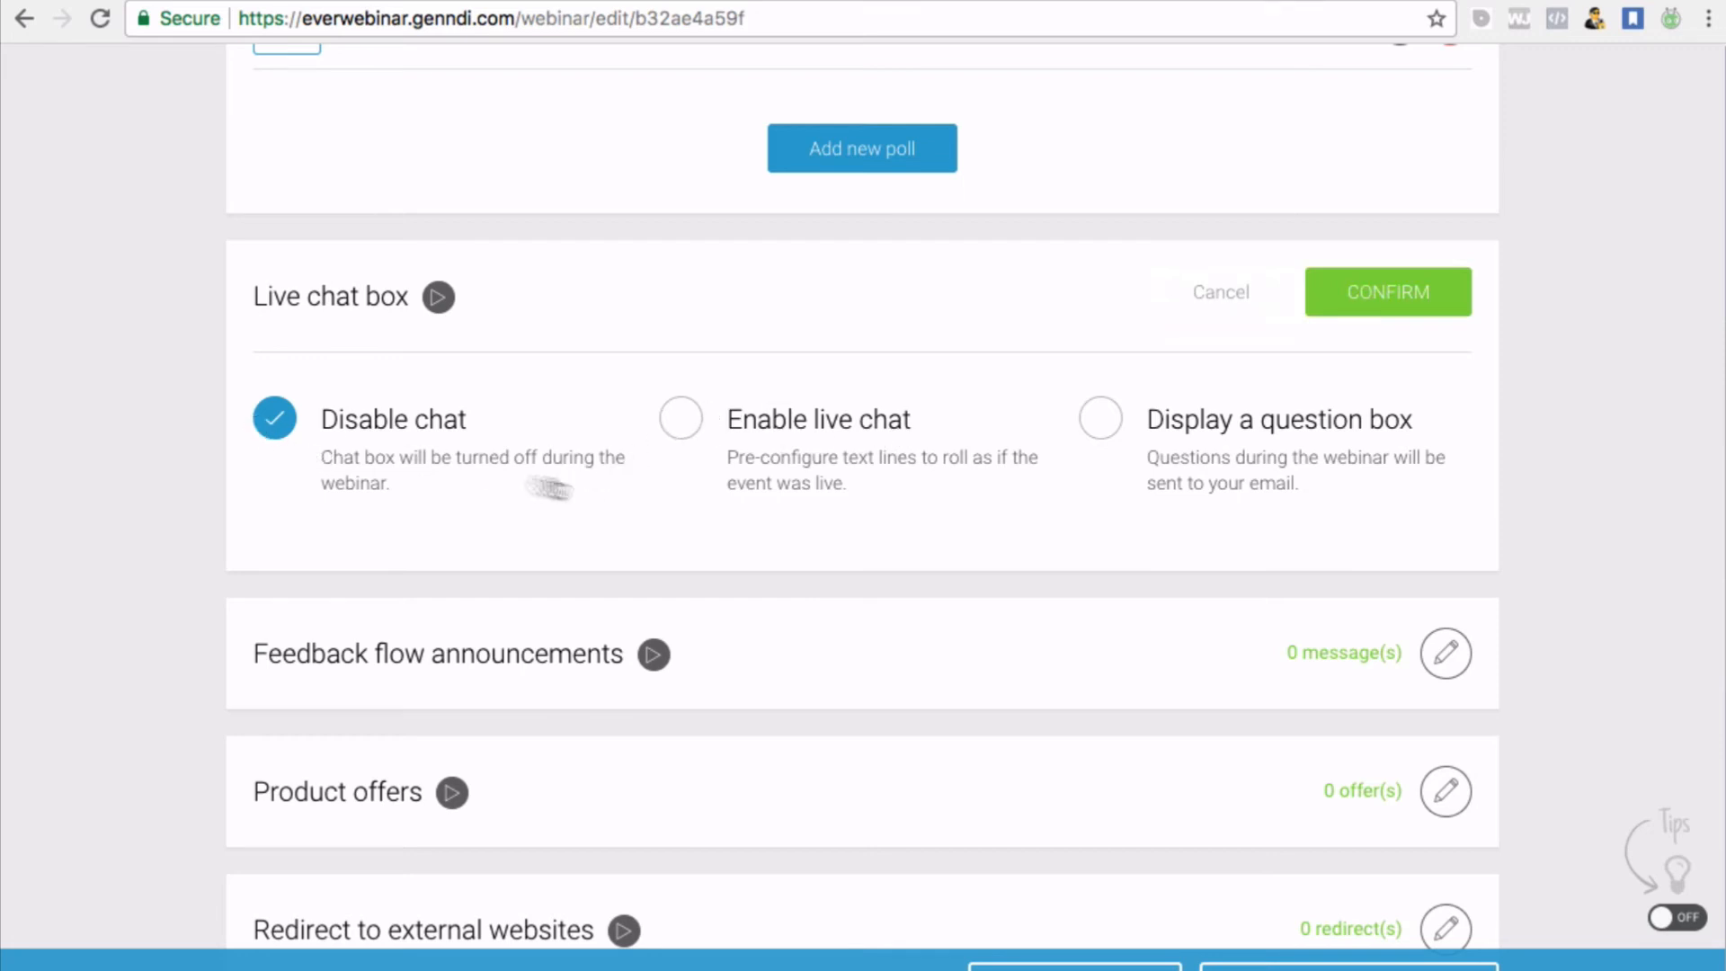
{"action": "left_click", "coordinate": [688, 421]}
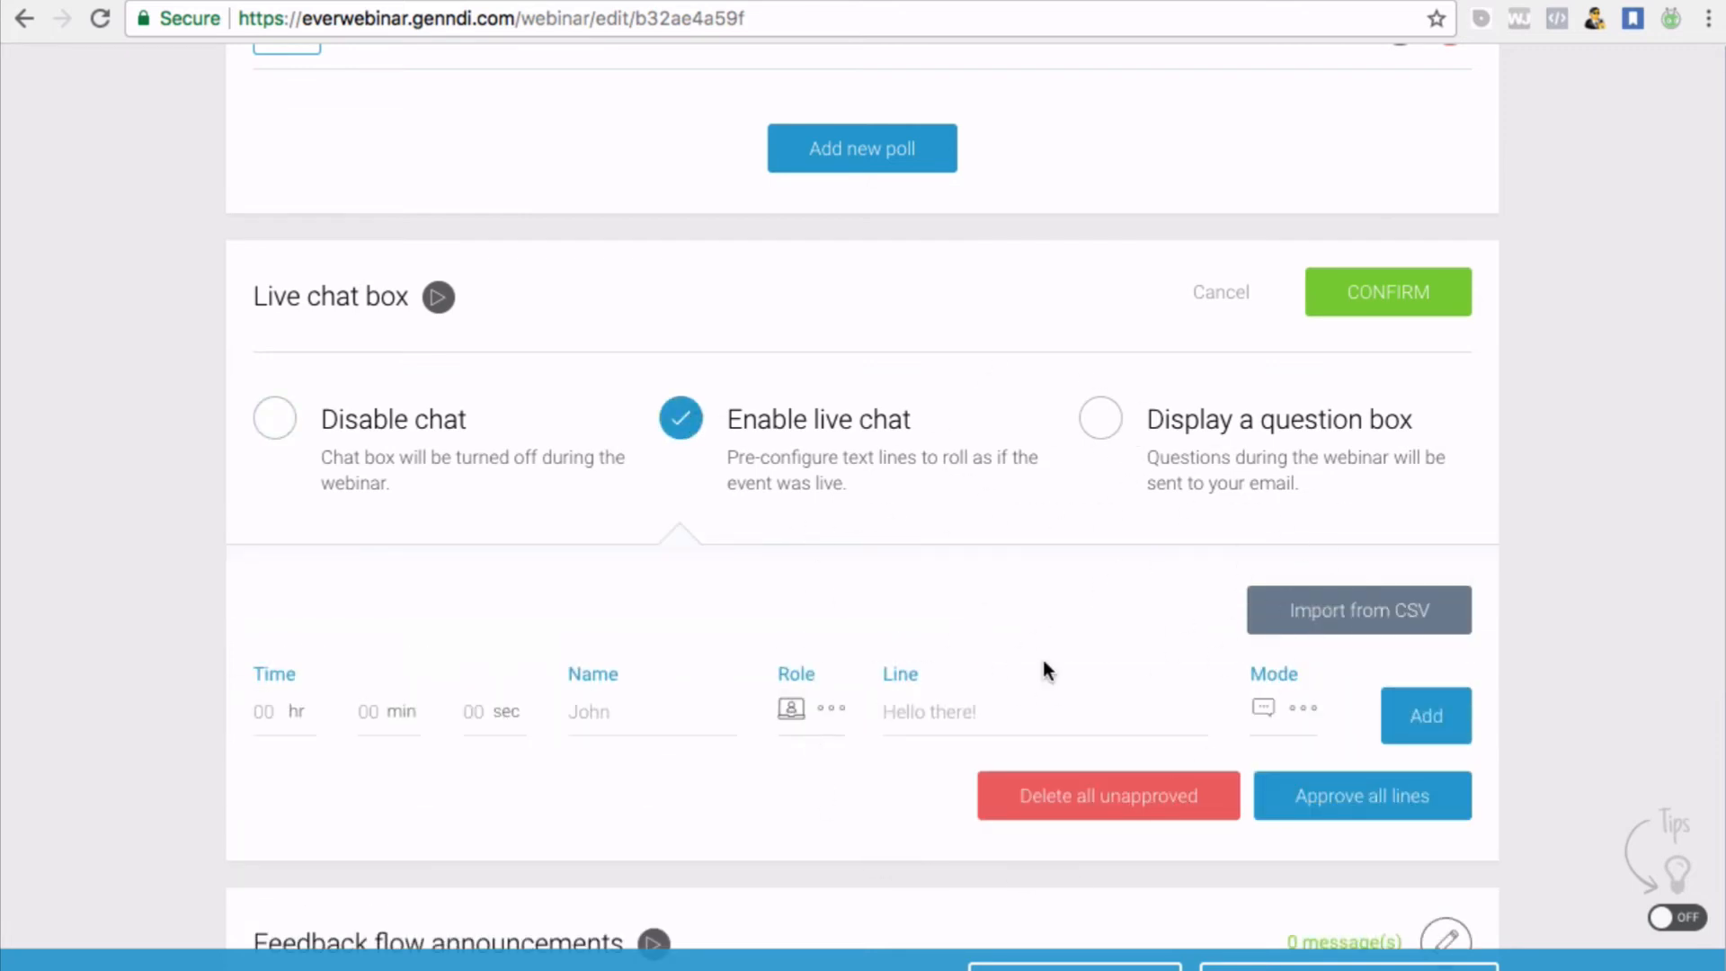
{"action": "scroll", "coordinate": [1042, 665], "scroll_direction": "down", "scroll_amount": 1}
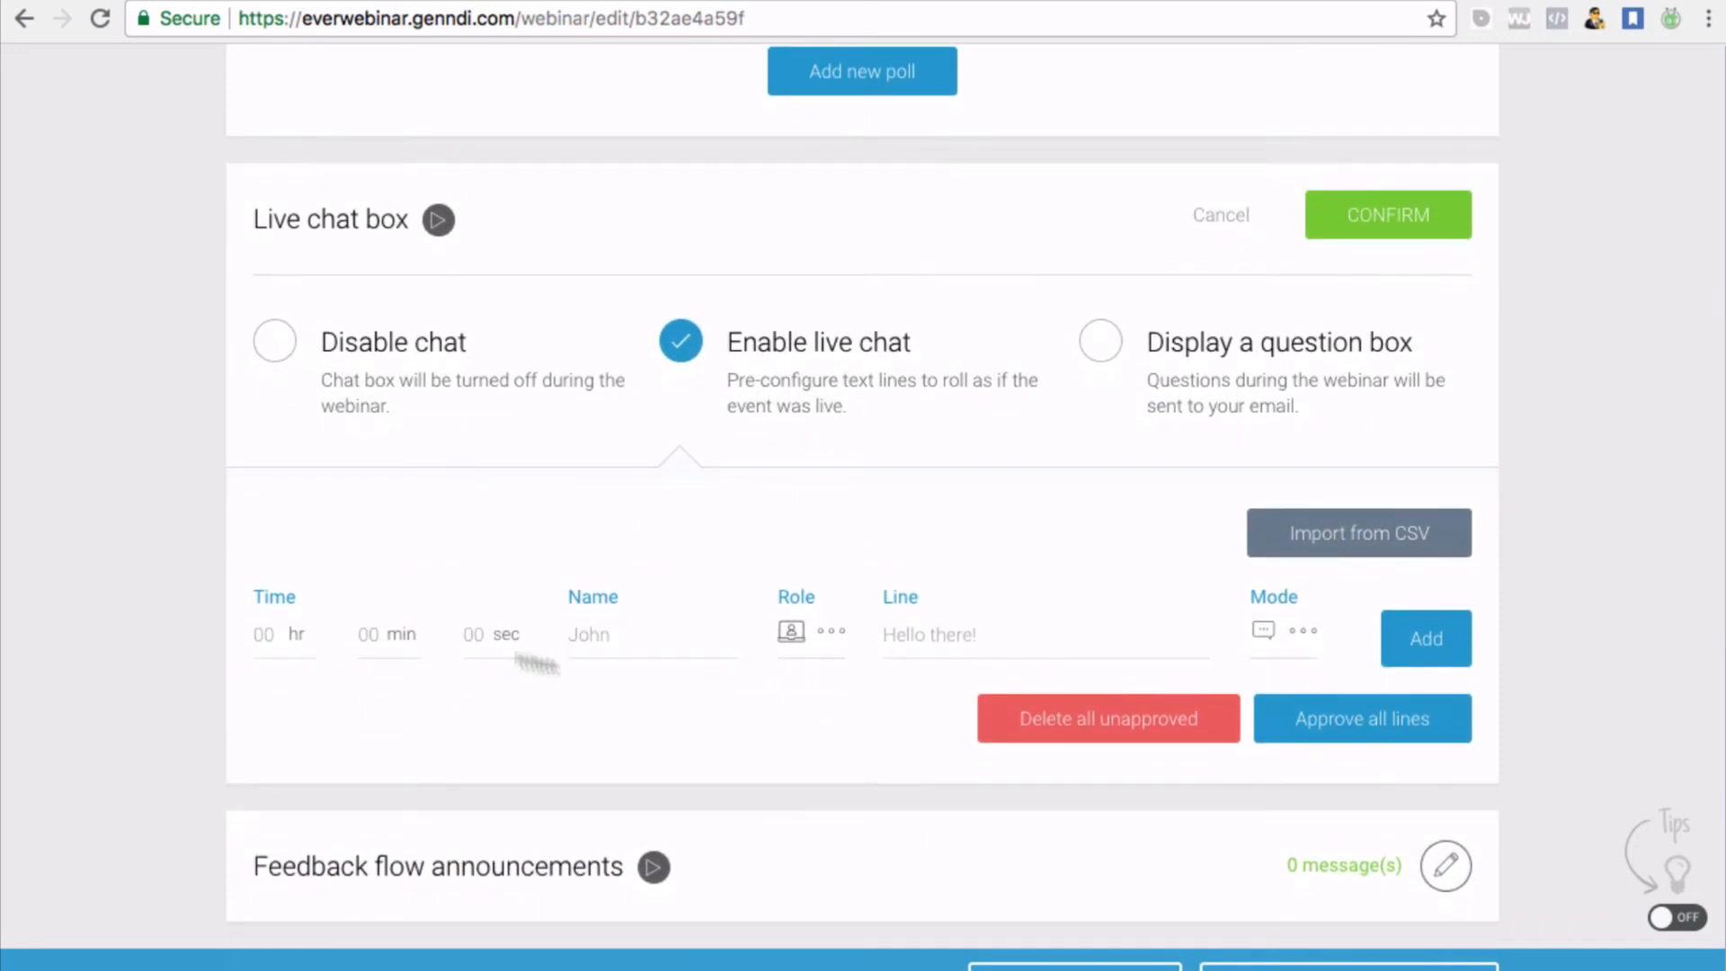
{"action": "scroll", "coordinate": [887, 640], "scroll_direction": "down", "scroll_amount": 1}
{"action": "scroll", "coordinate": [887, 642], "scroll_direction": "down", "scroll_amount": 1}
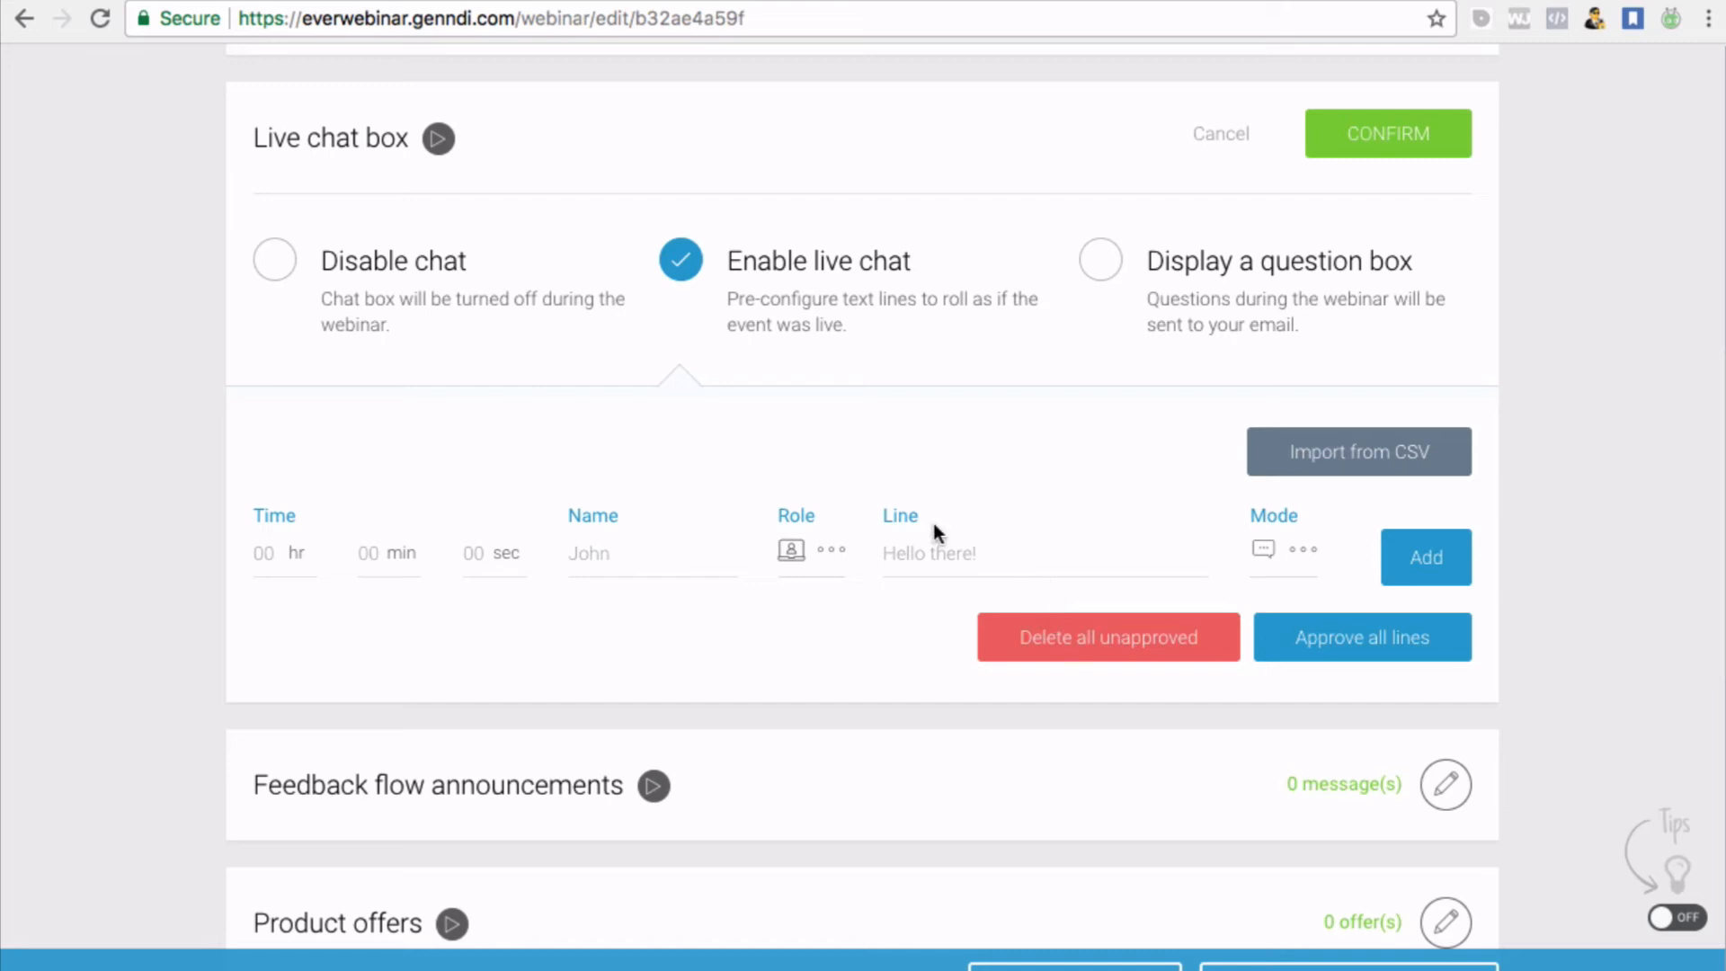
{"action": "scroll", "coordinate": [933, 524], "scroll_direction": "down", "scroll_amount": 1}
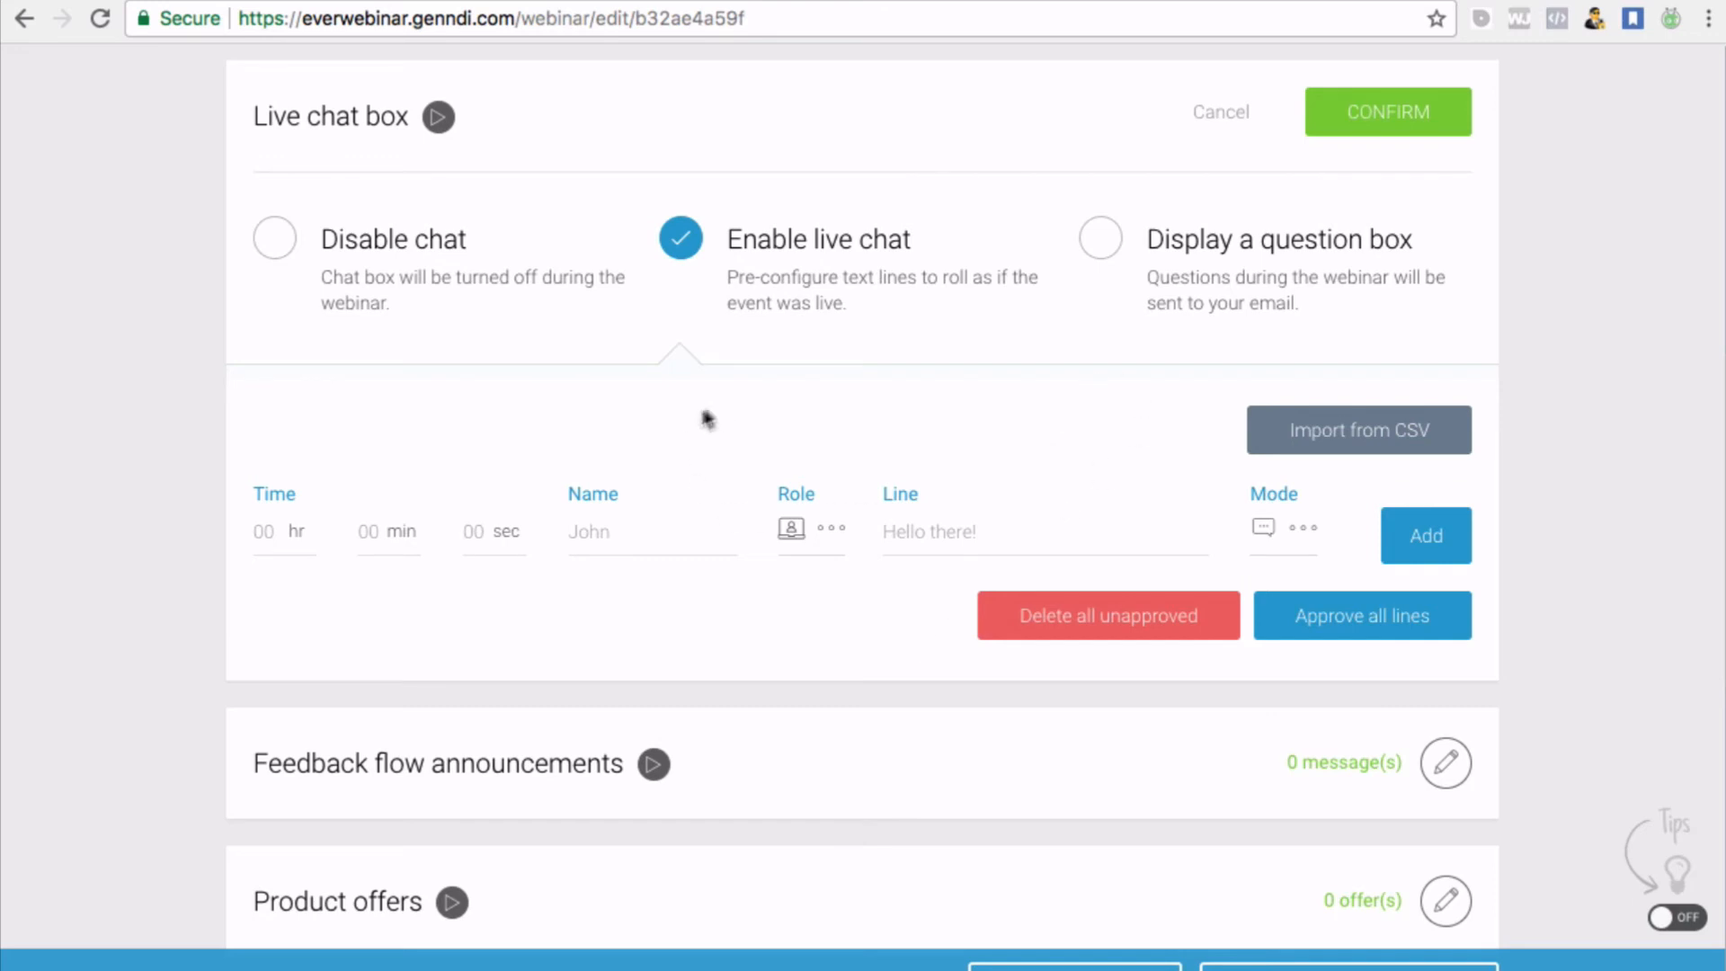
{"action": "left_click", "coordinate": [1102, 239]}
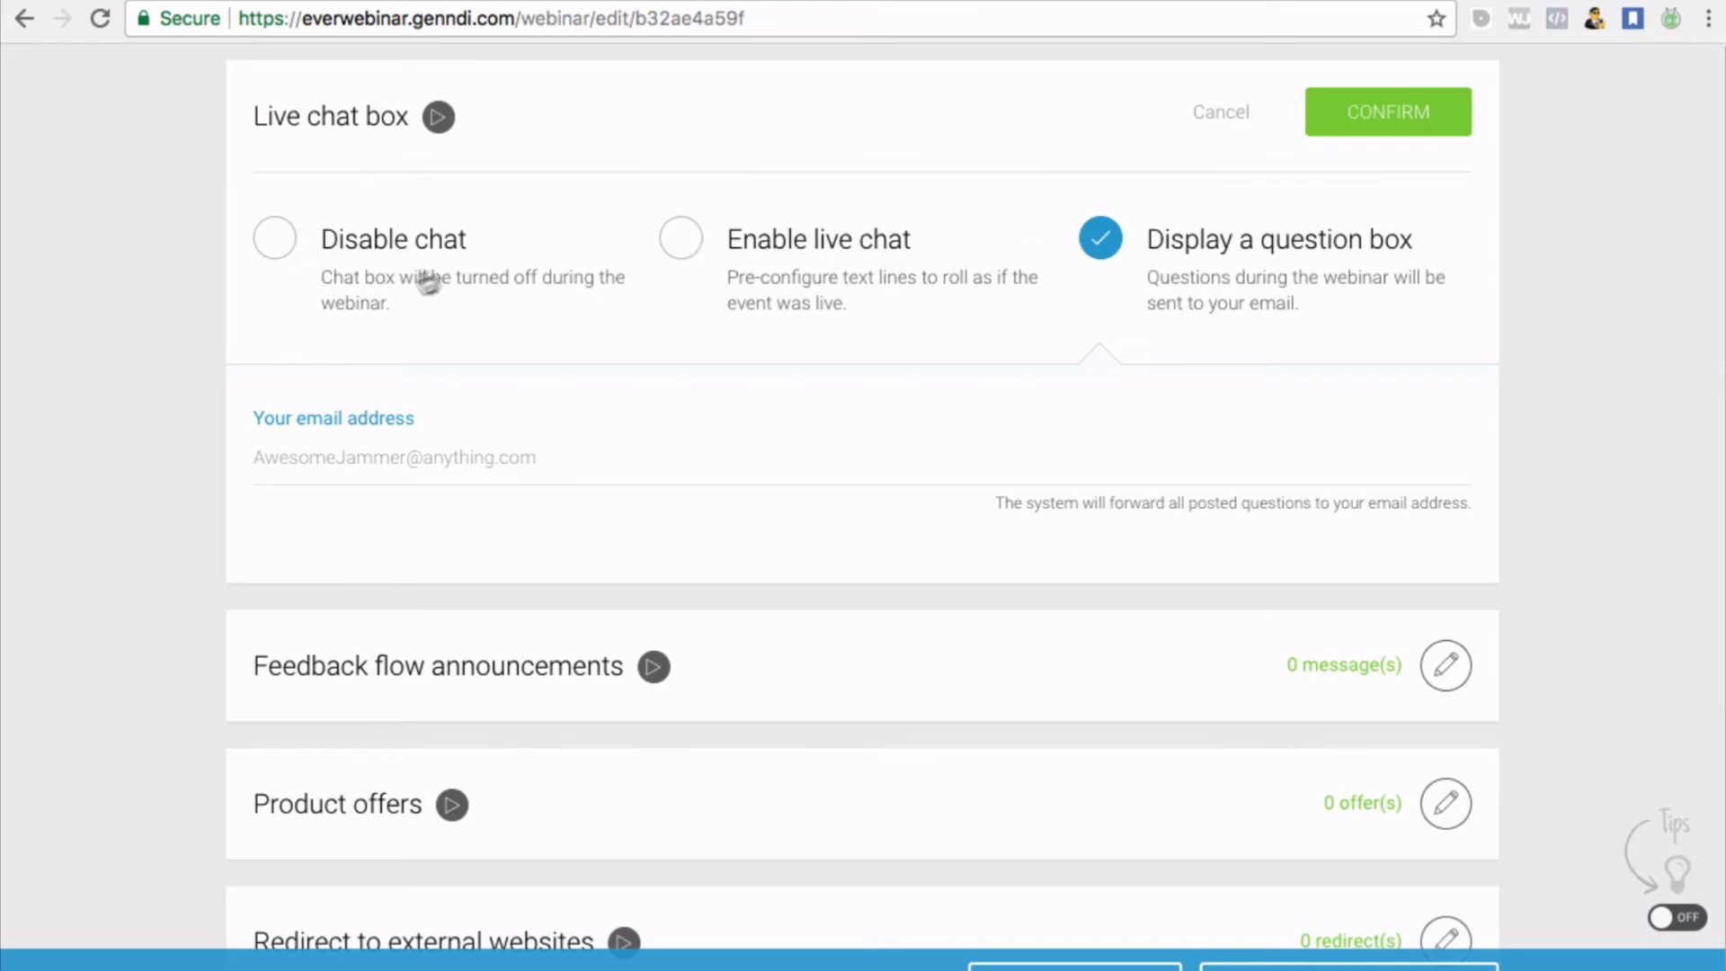
{"action": "left_click", "coordinate": [681, 240]}
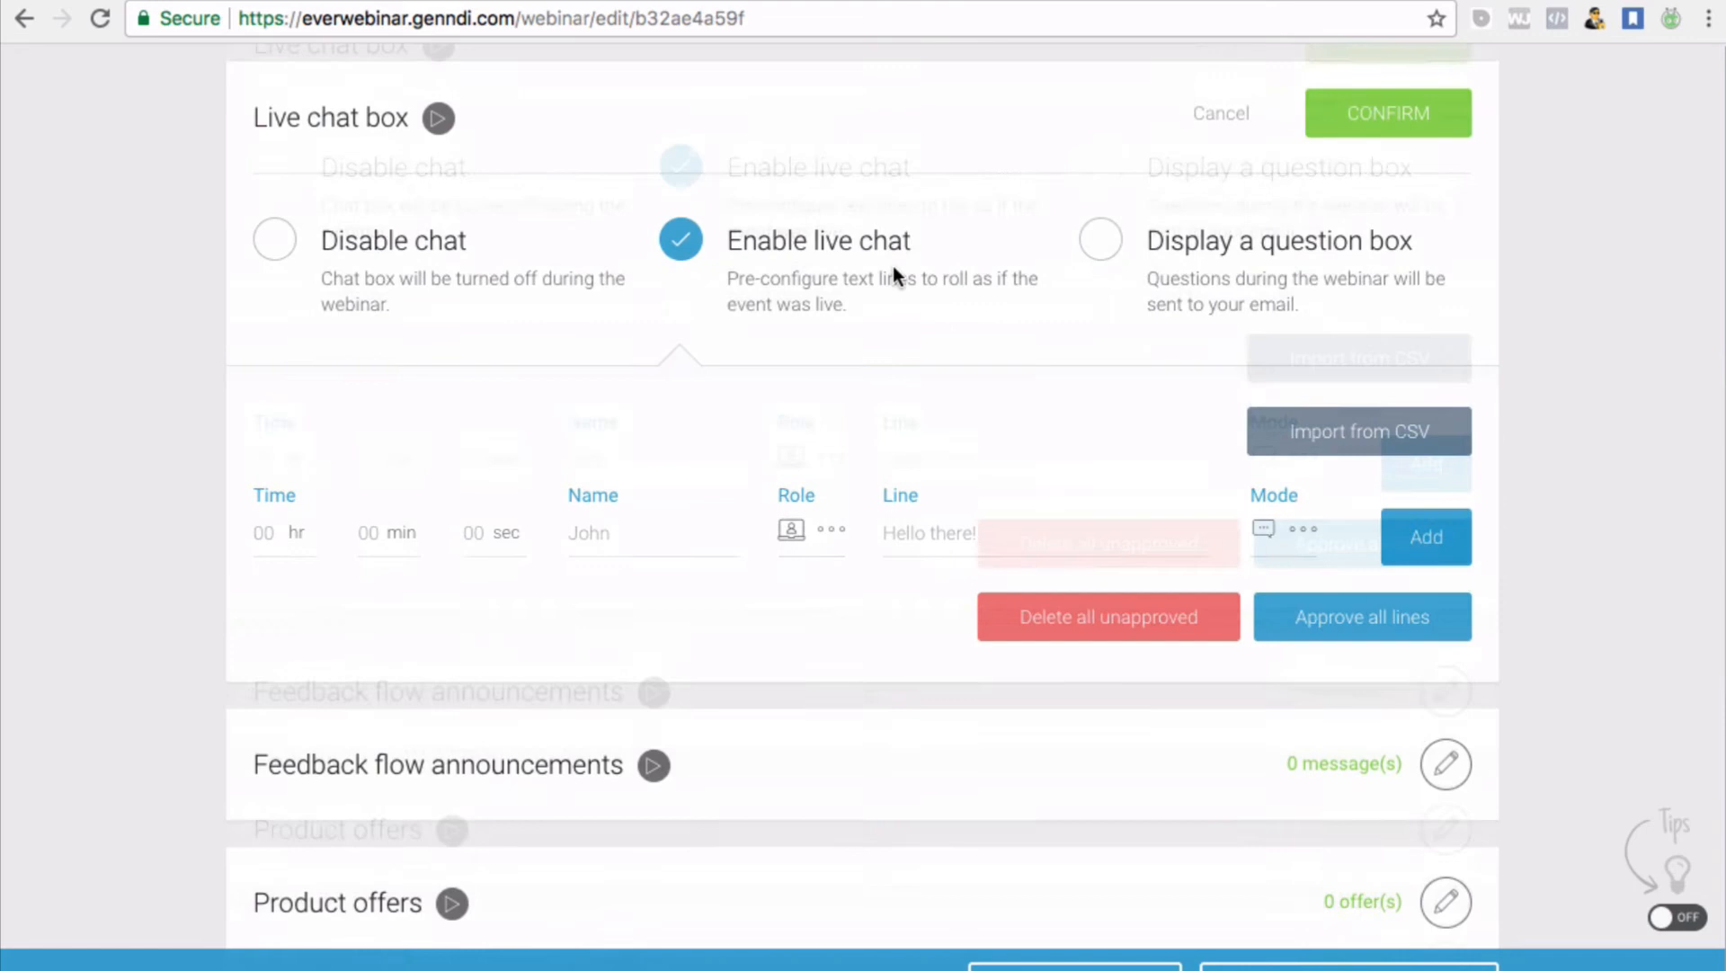
{"action": "scroll", "coordinate": [893, 269], "scroll_direction": "up", "scroll_amount": 1}
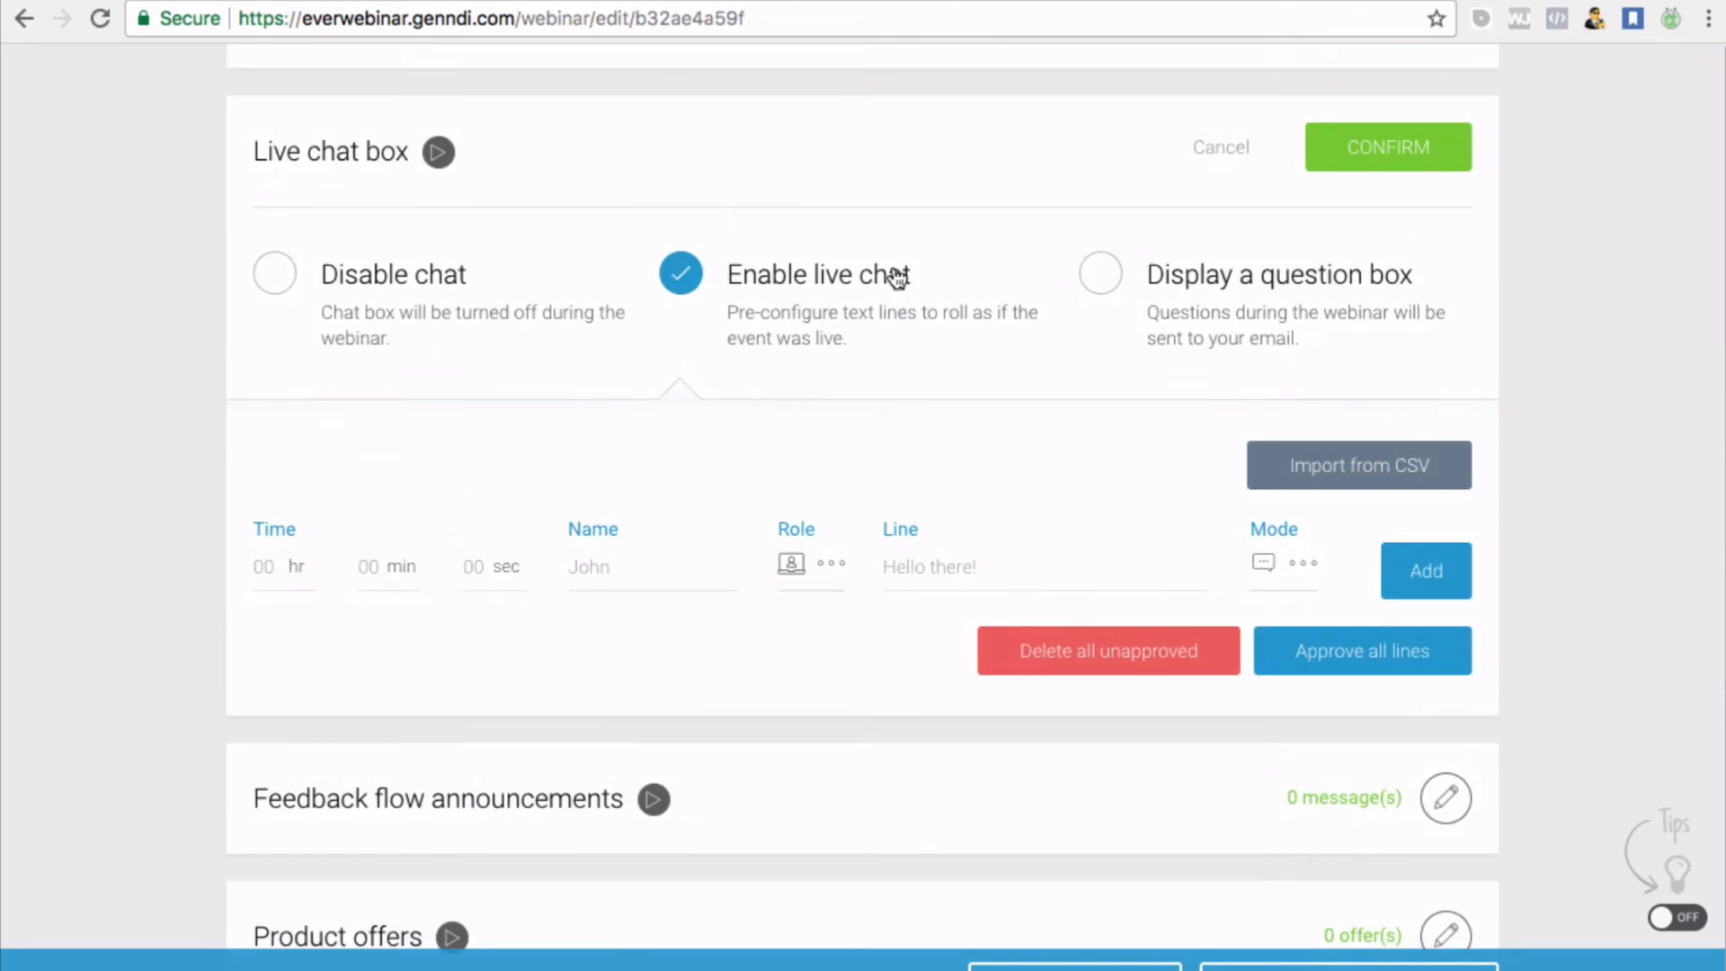
{"action": "scroll", "coordinate": [892, 277], "scroll_direction": "down", "scroll_amount": 1}
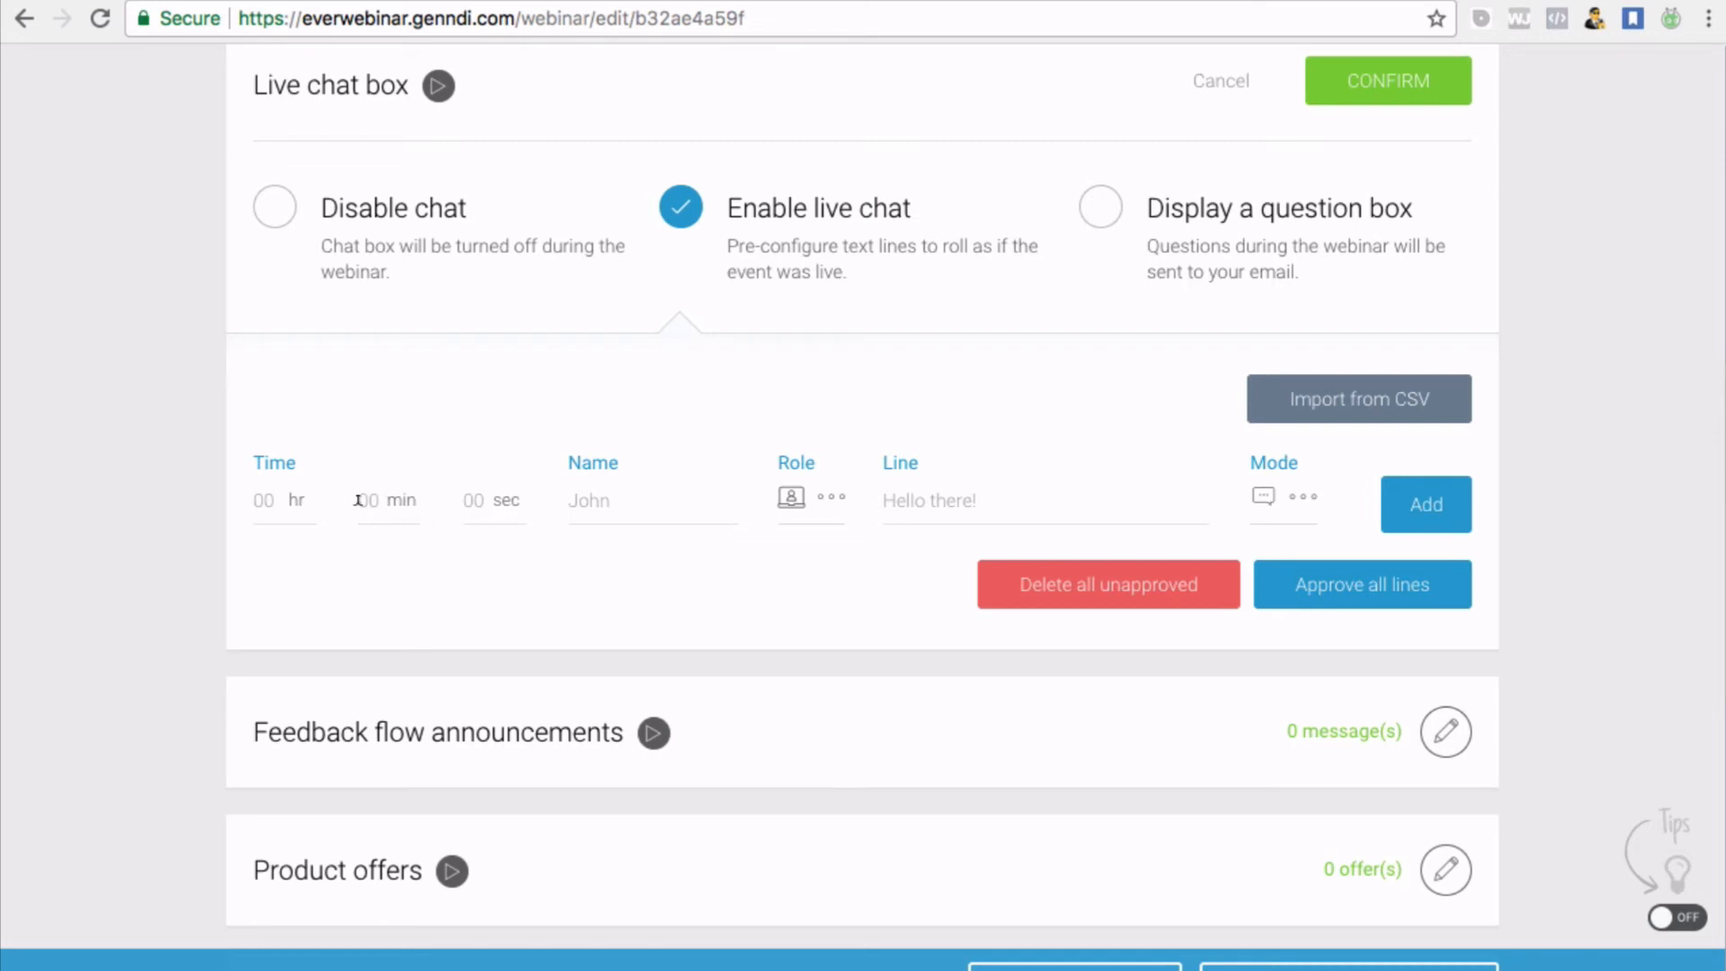
{"action": "scroll", "coordinate": [357, 512], "scroll_direction": "down", "scroll_amount": 1}
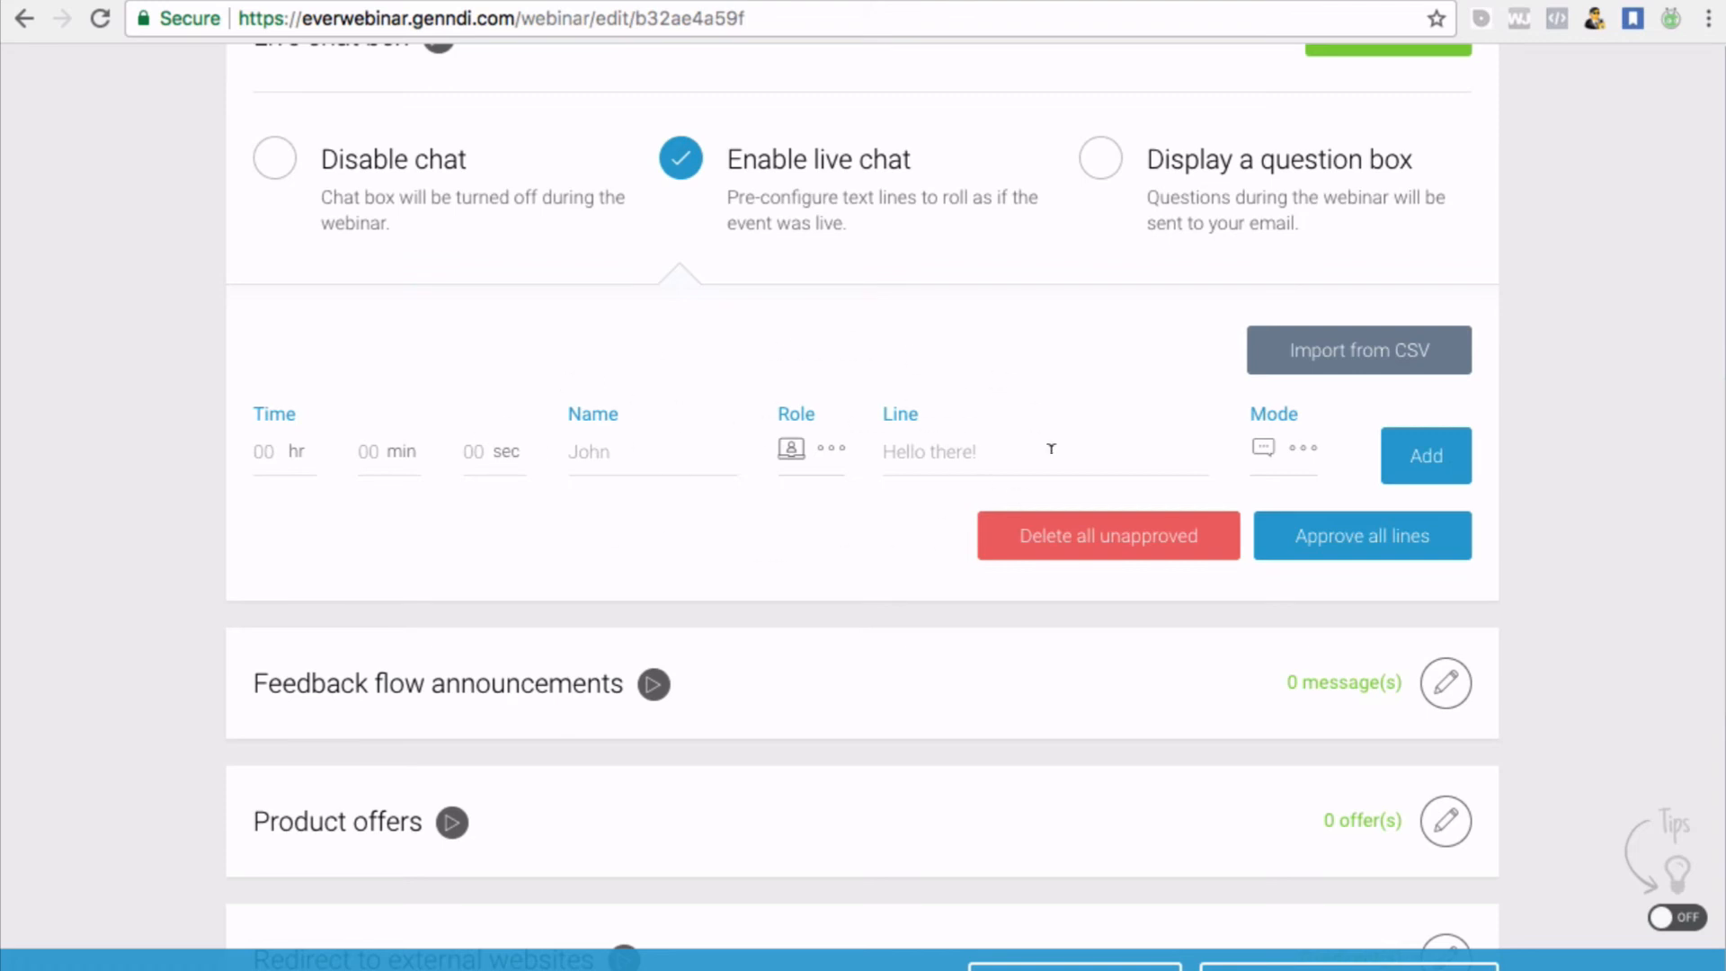
Add an Admin chat line at 0:0:5 with the author's name filled in
{"action": "left_click", "coordinate": [831, 453]}
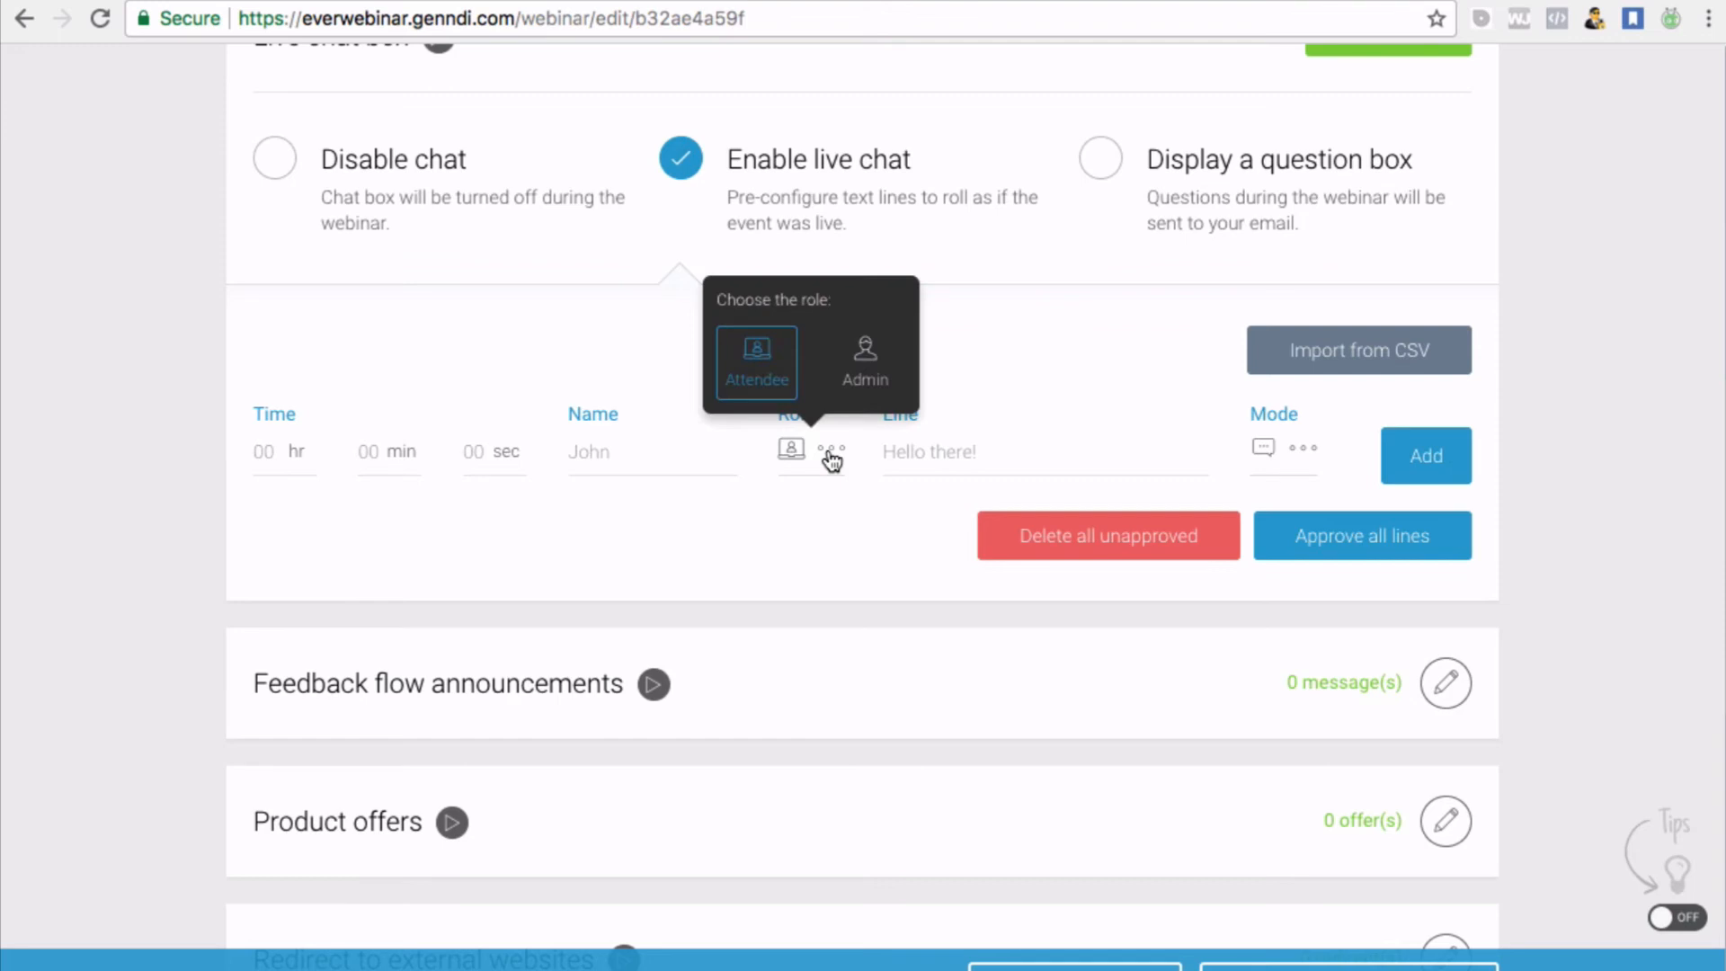
{"action": "left_click", "coordinate": [867, 355]}
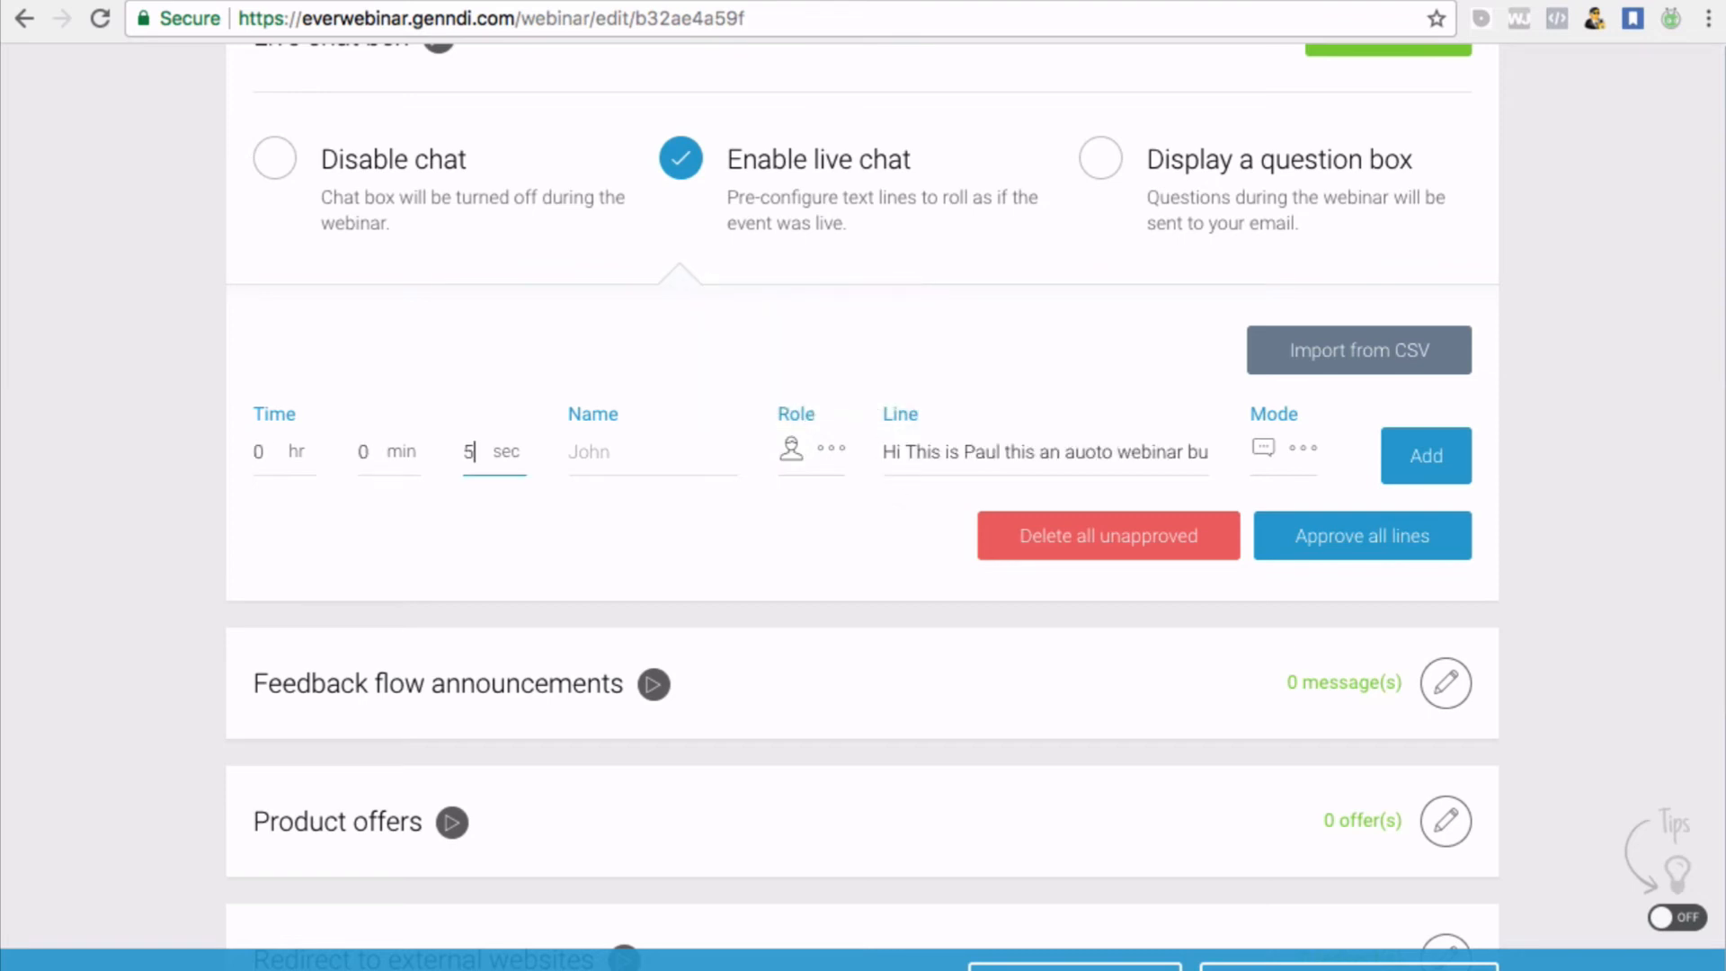
{"action": "type", "text": "5"}
{"action": "left_click", "coordinate": [618, 451]}
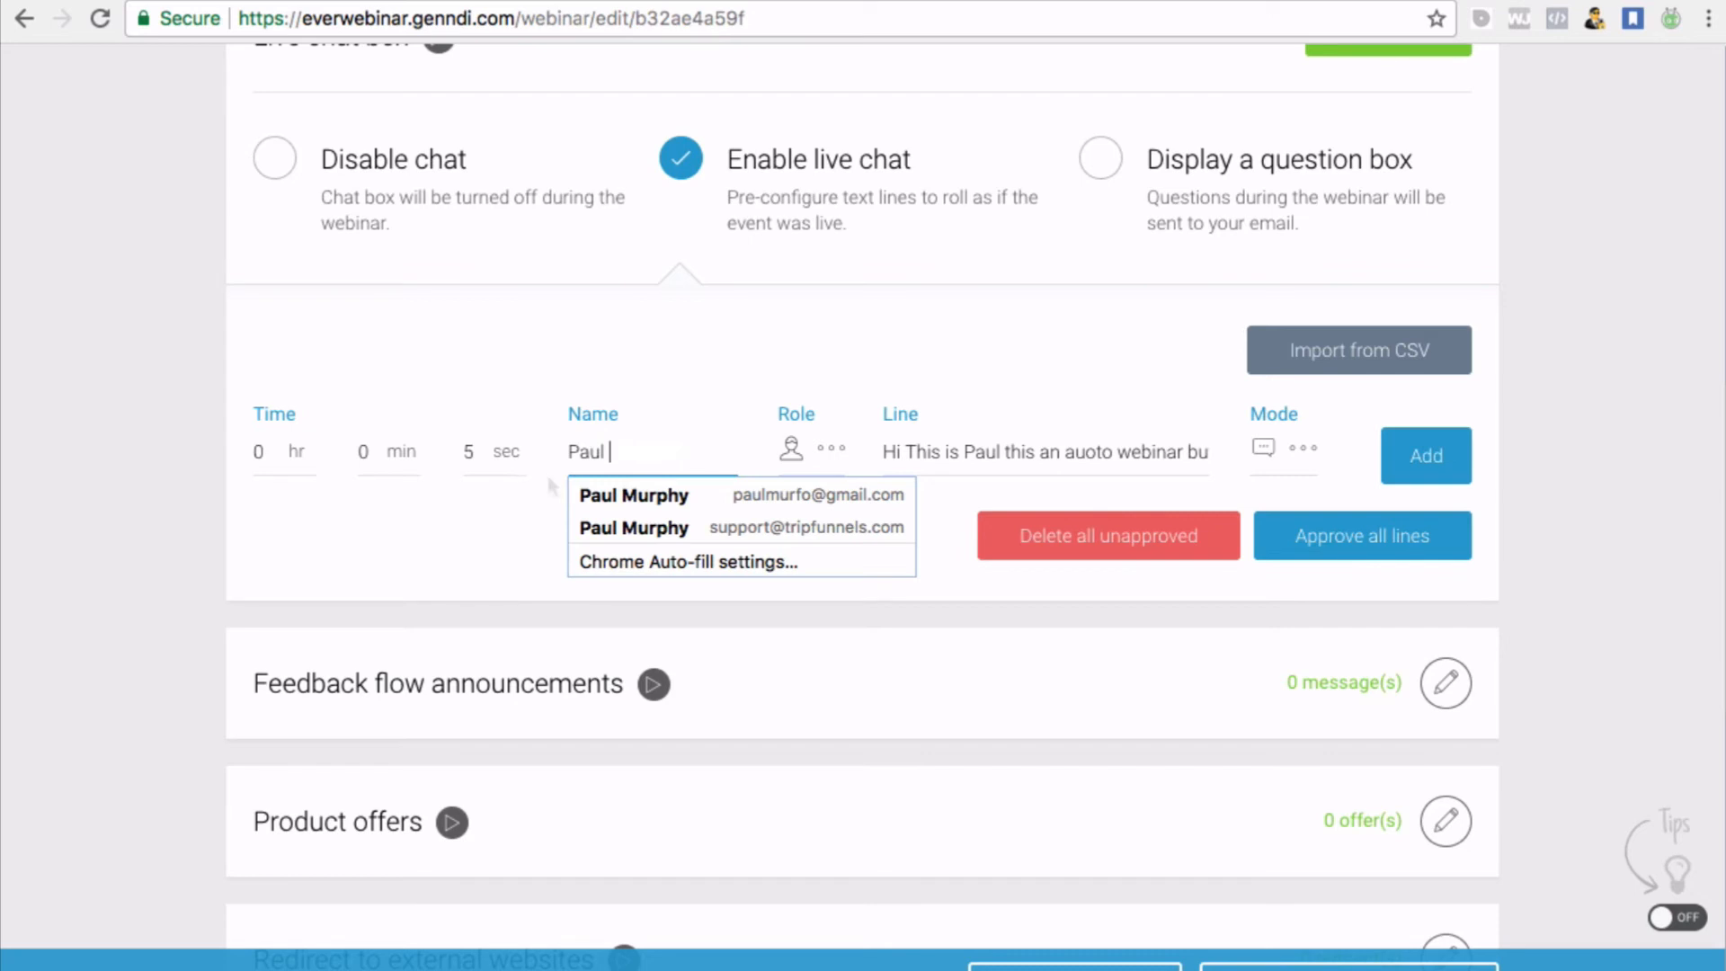
{"action": "left_click", "coordinate": [370, 532]}
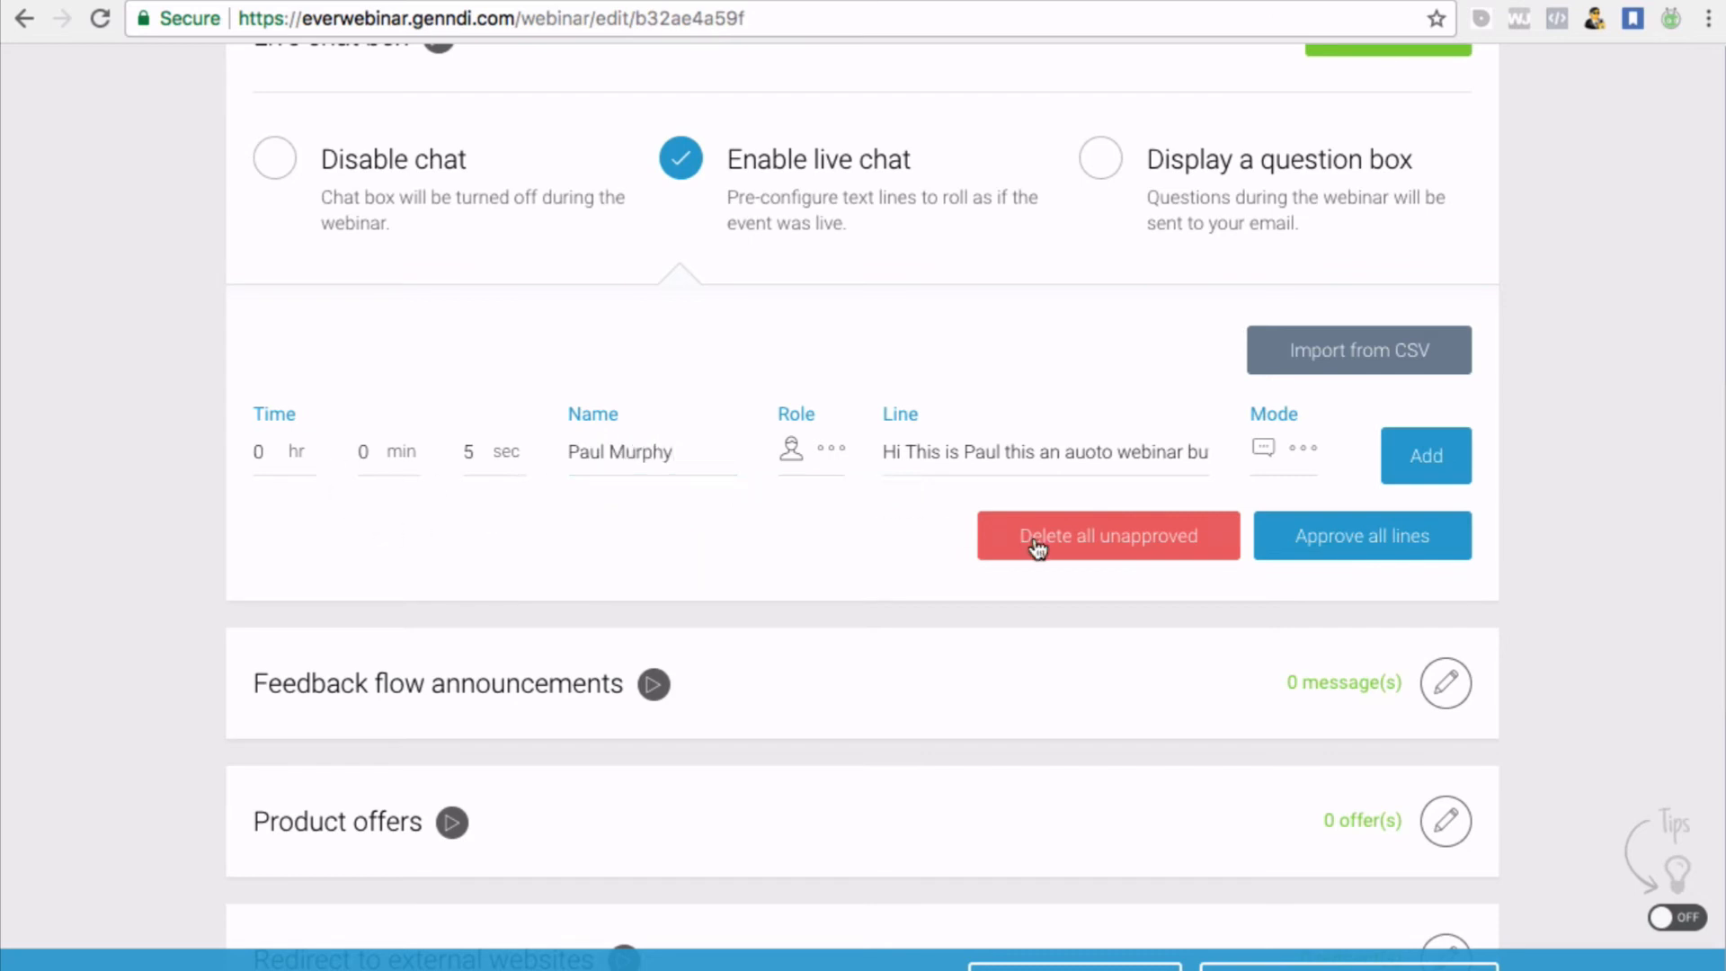
{"action": "left_click", "coordinate": [1414, 460]}
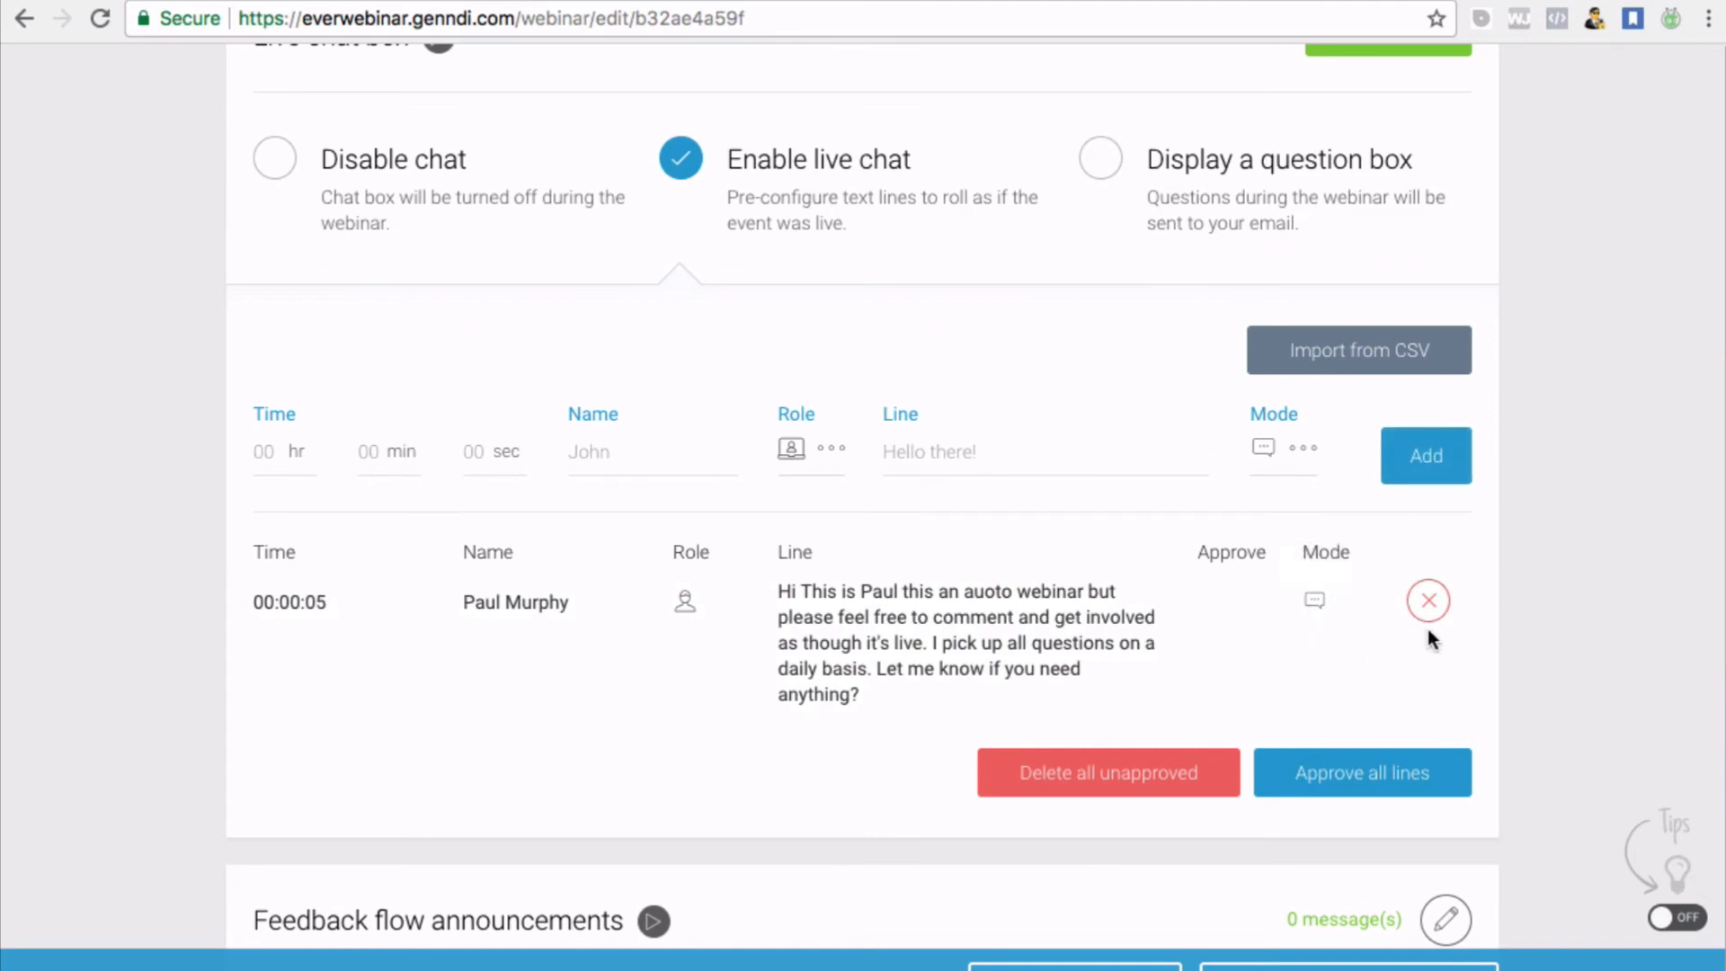
Review the chat lines and confirm the live chat settings
{"action": "scroll", "coordinate": [890, 632], "scroll_direction": "down", "scroll_amount": 1}
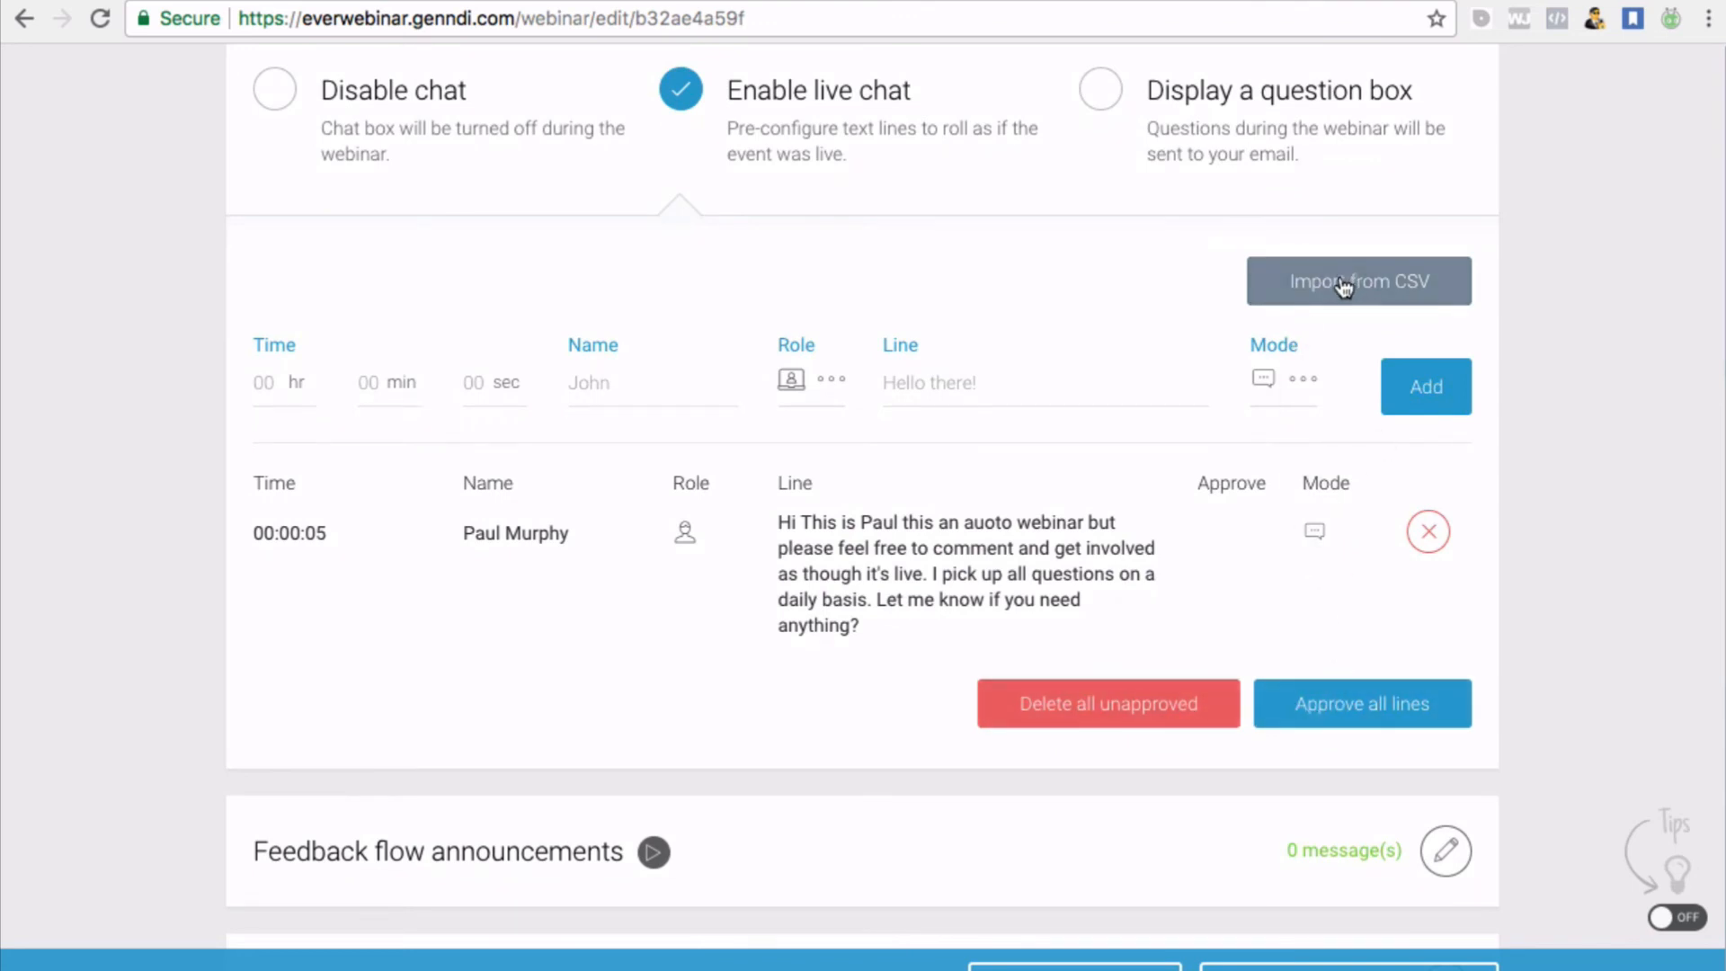
{"action": "scroll", "coordinate": [1138, 317], "scroll_direction": "down", "scroll_amount": 1}
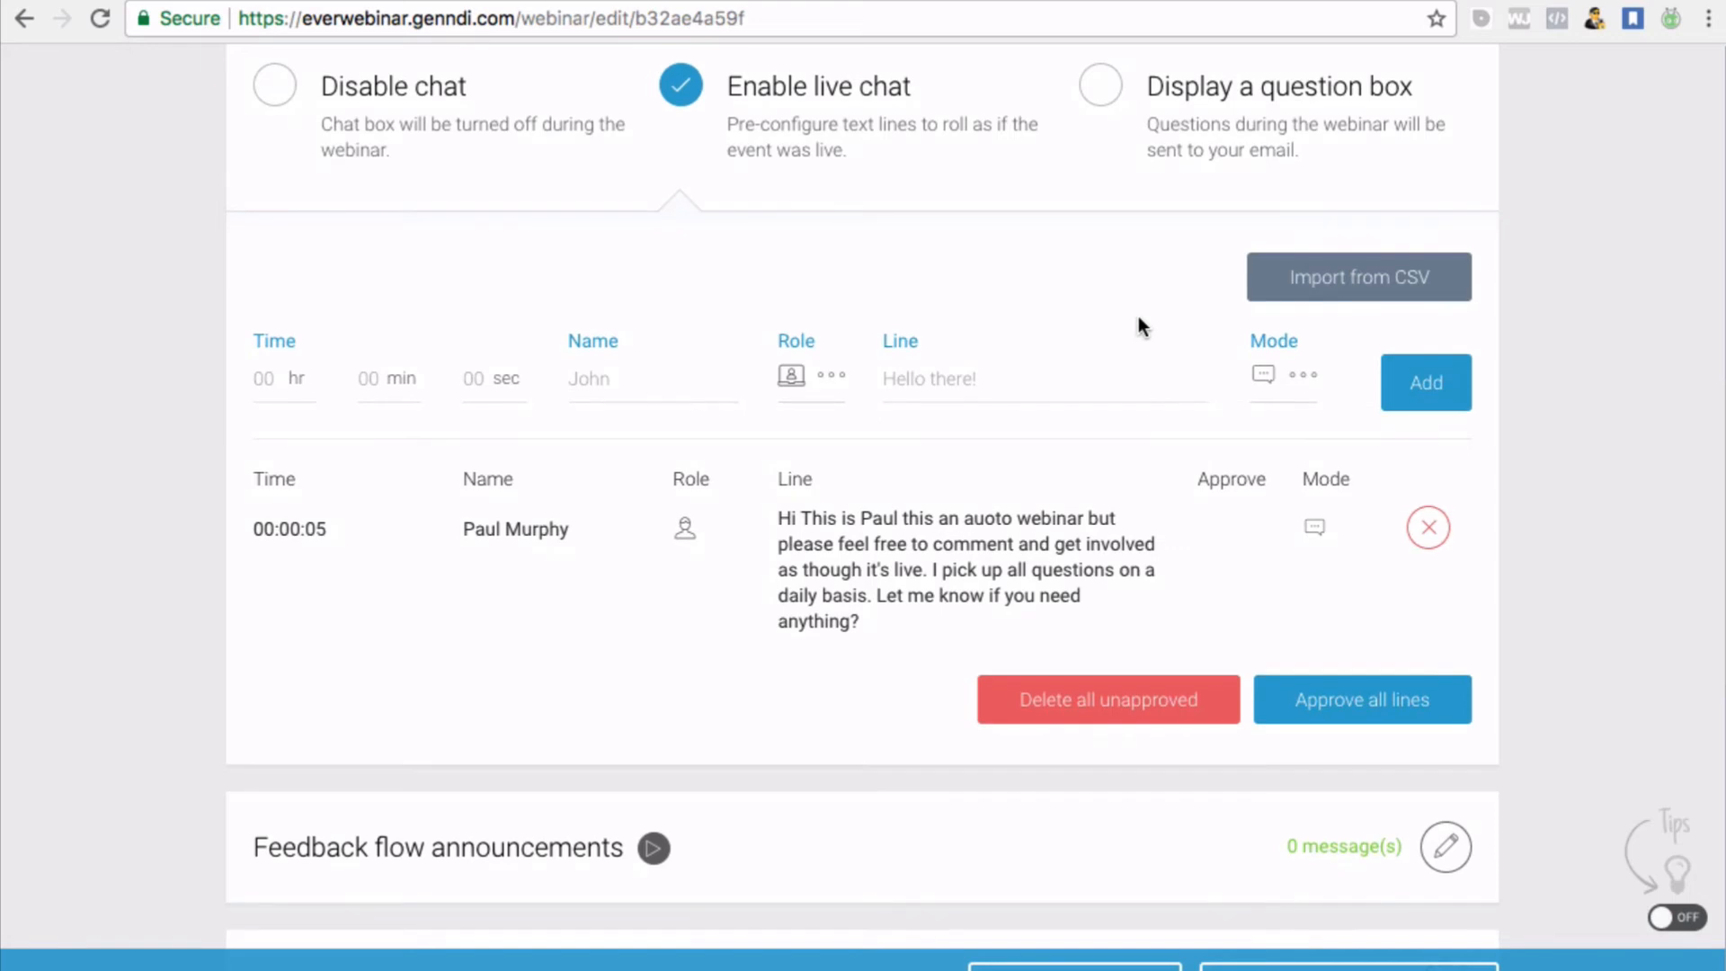
{"action": "scroll", "coordinate": [1138, 319], "scroll_direction": "up", "scroll_amount": 1}
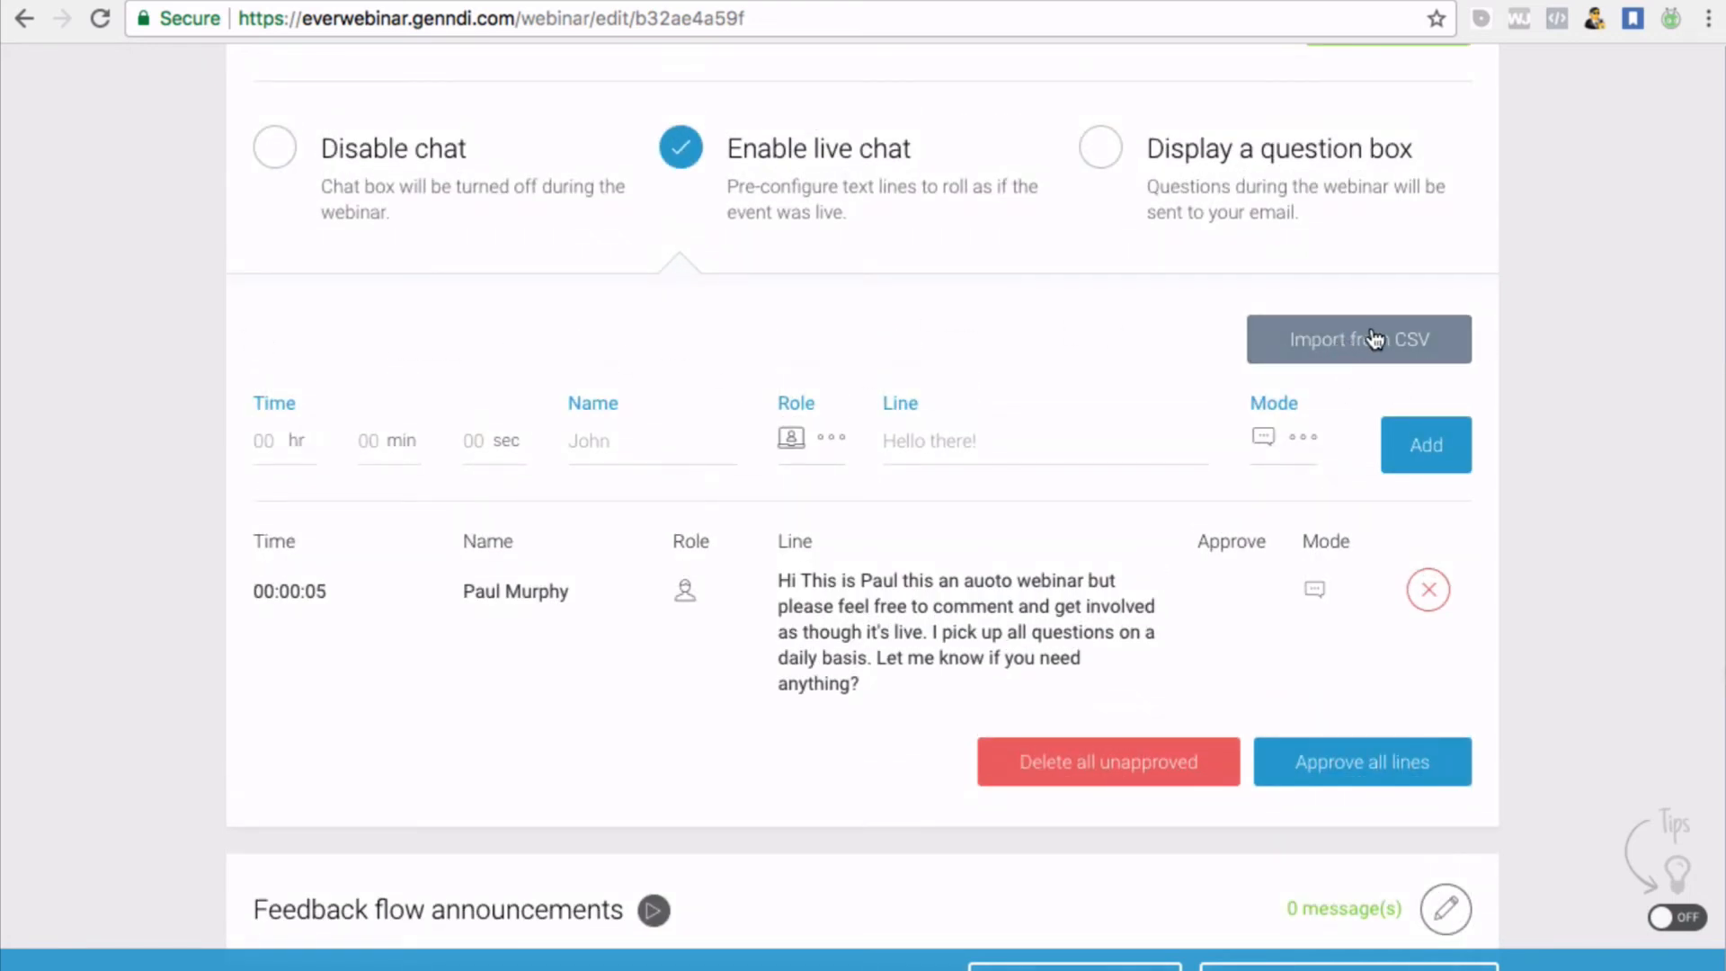
{"action": "scroll", "coordinate": [1201, 391], "scroll_direction": "up", "scroll_amount": 3}
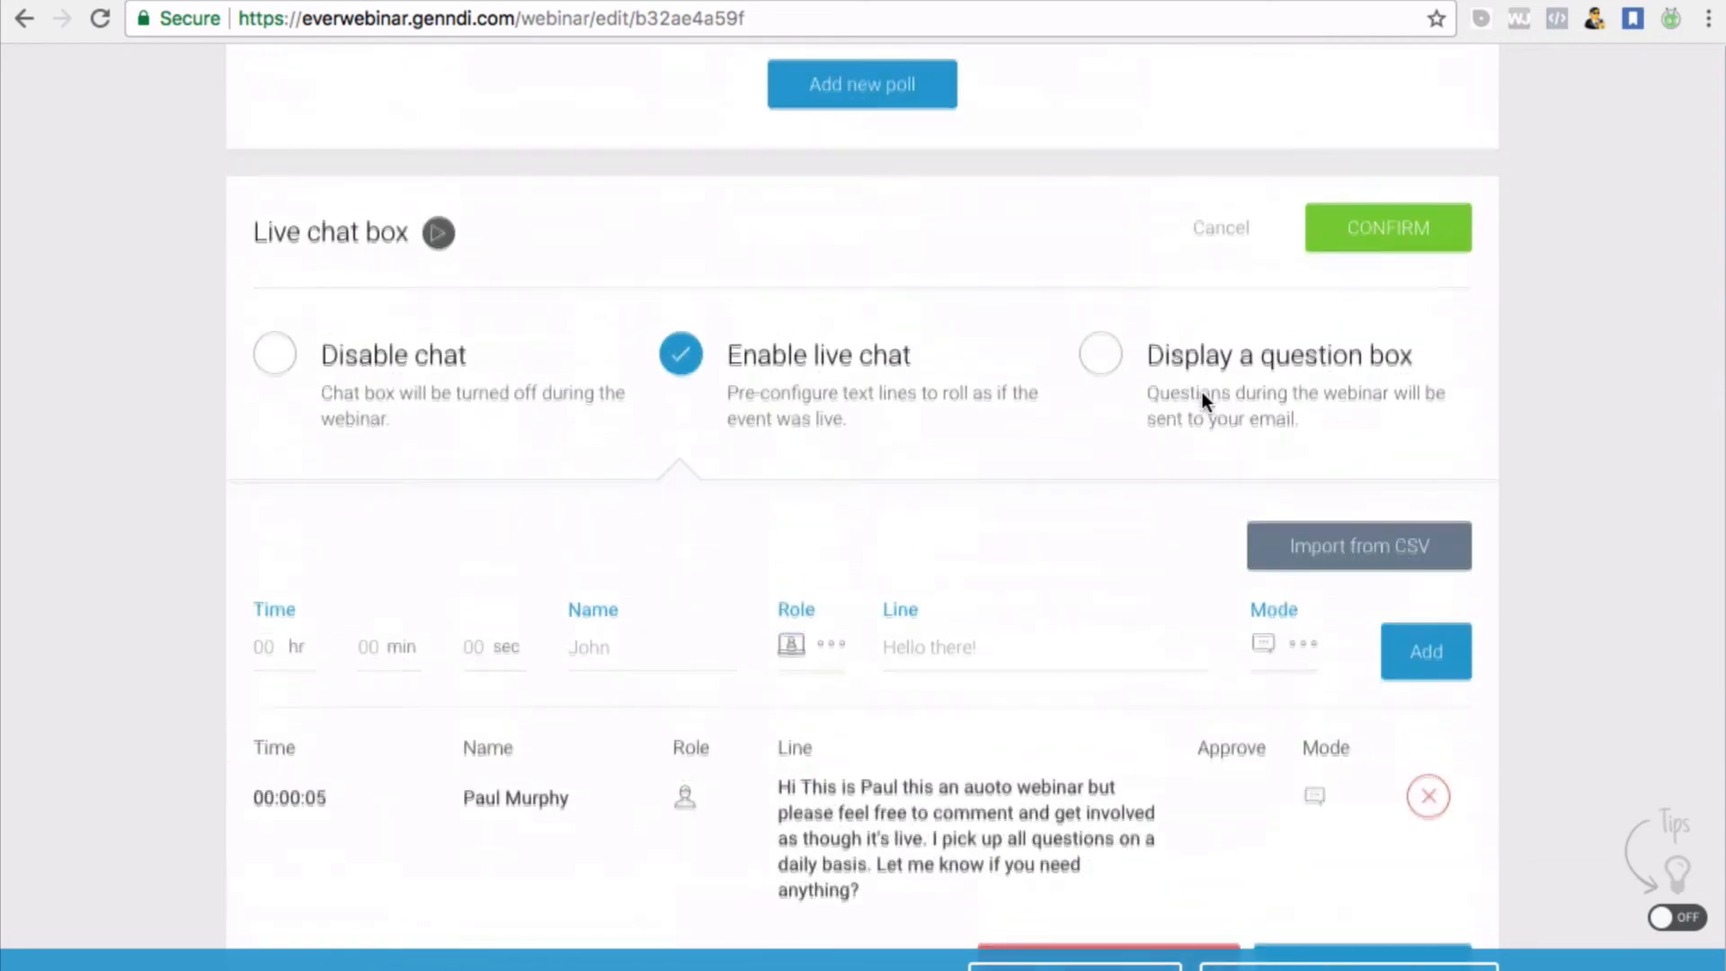
{"action": "left_click", "coordinate": [1385, 251]}
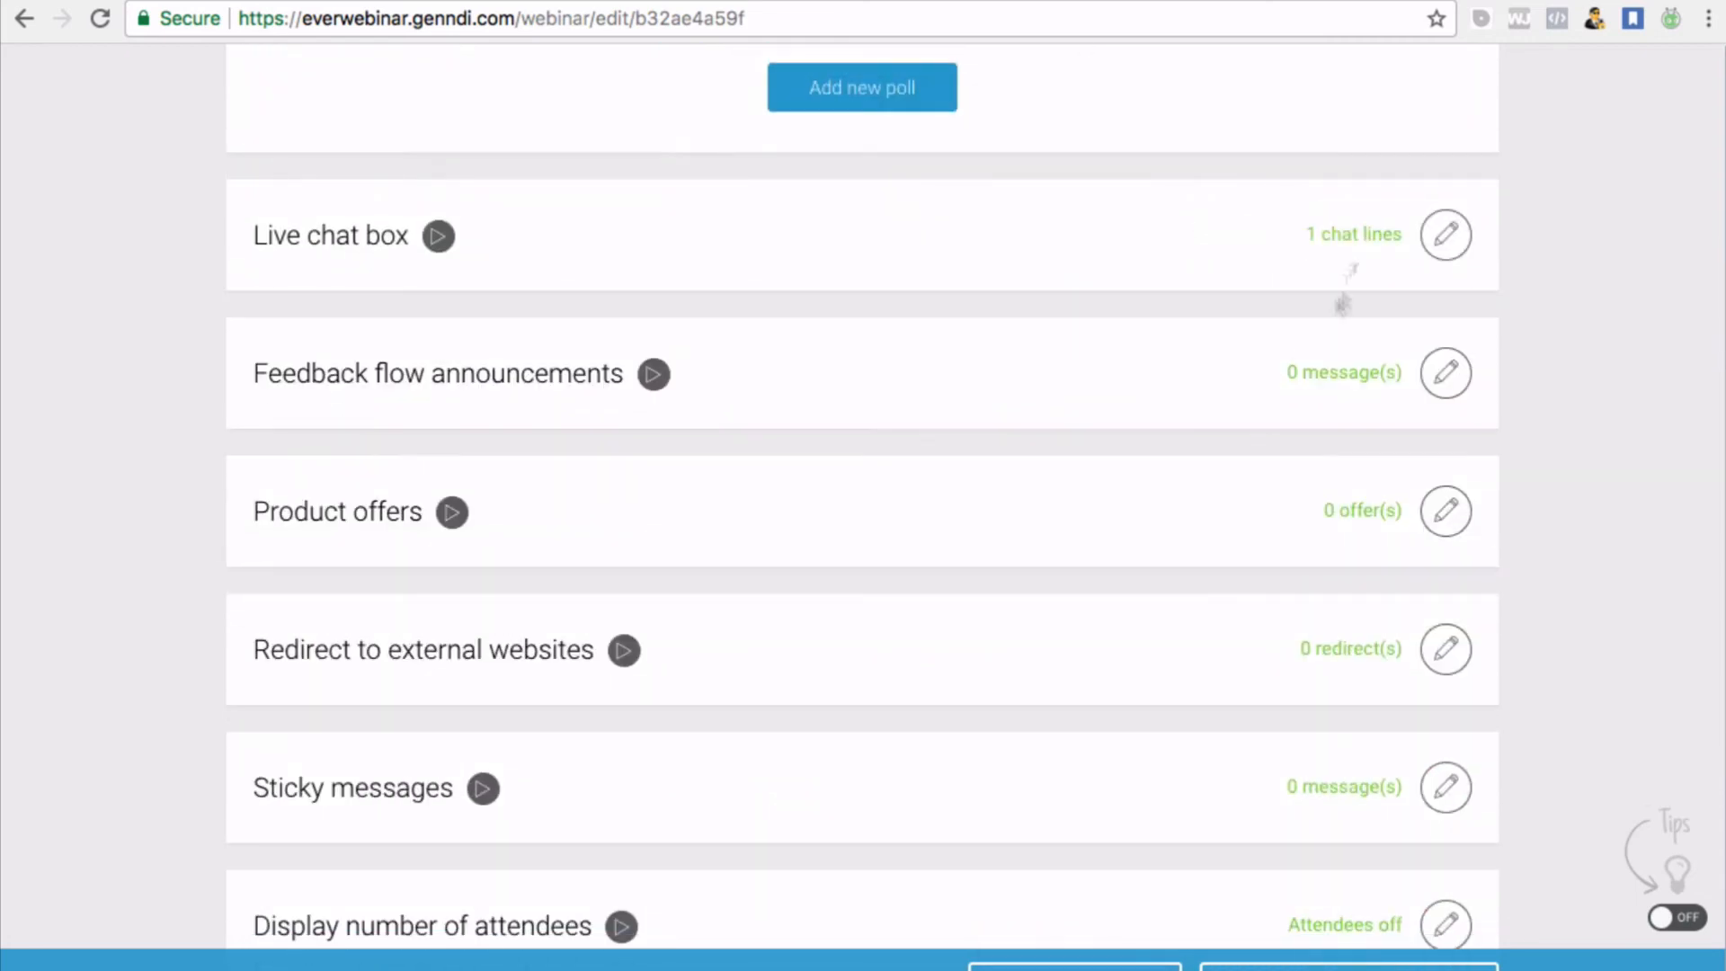
Open the Feedback flow announcements settings
{"action": "scroll", "coordinate": [782, 467], "scroll_direction": "down", "scroll_amount": 1}
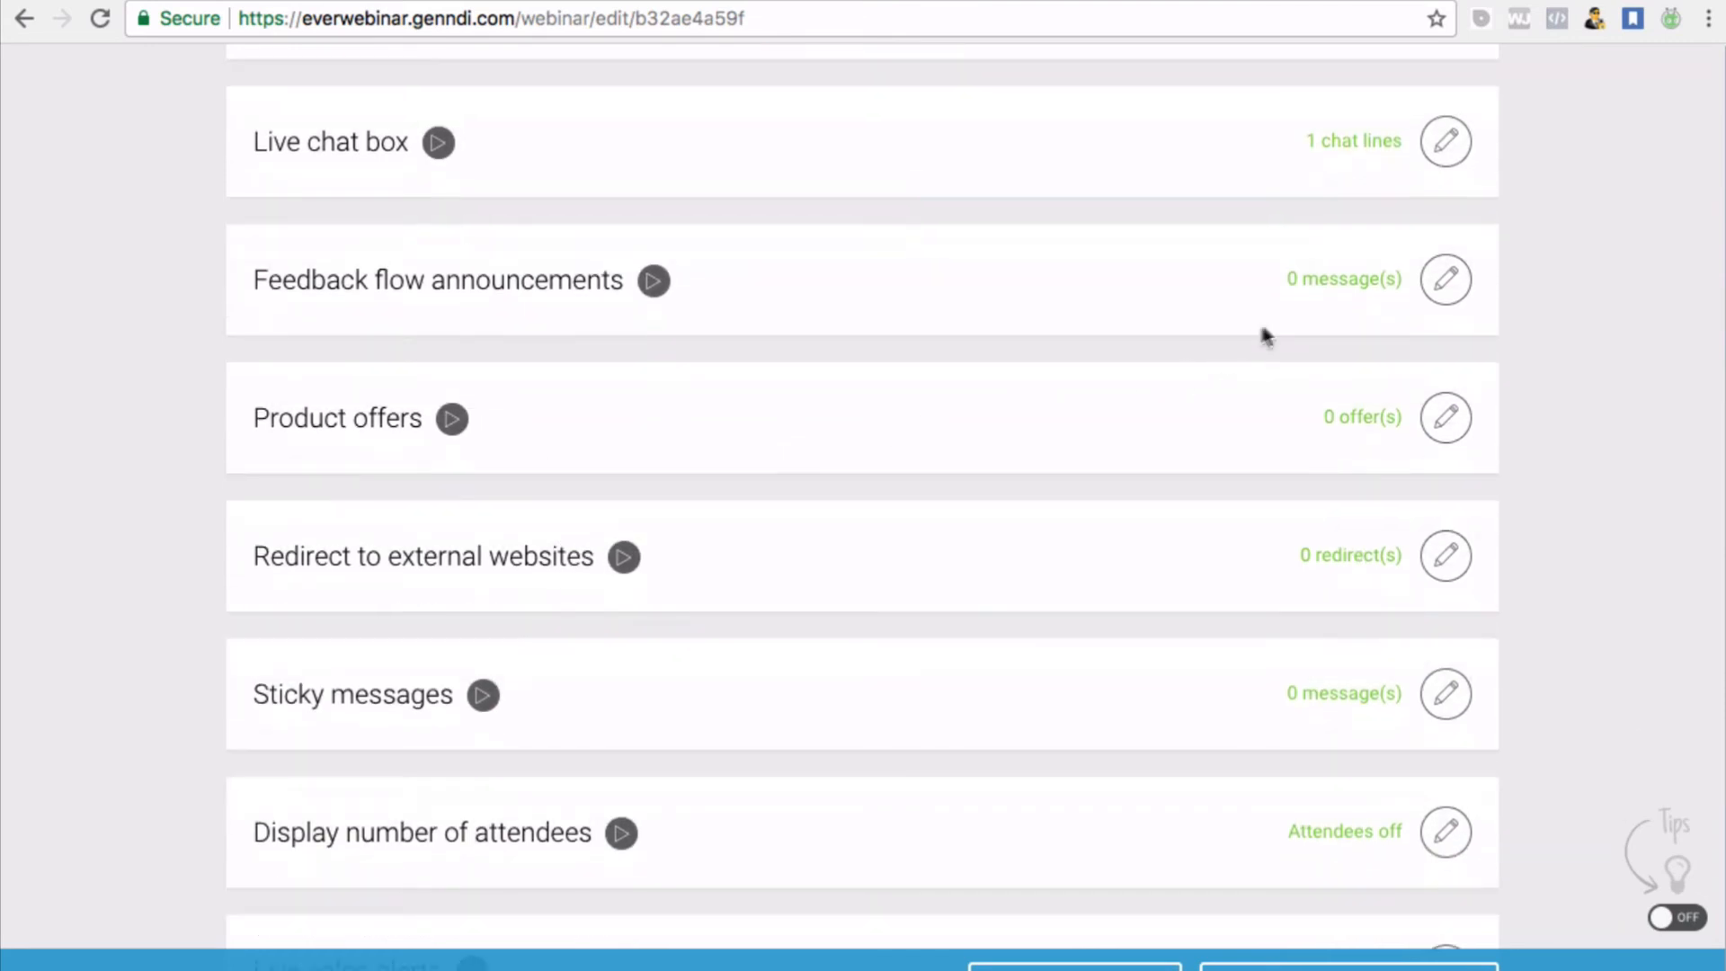
{"action": "left_click", "coordinate": [1445, 286]}
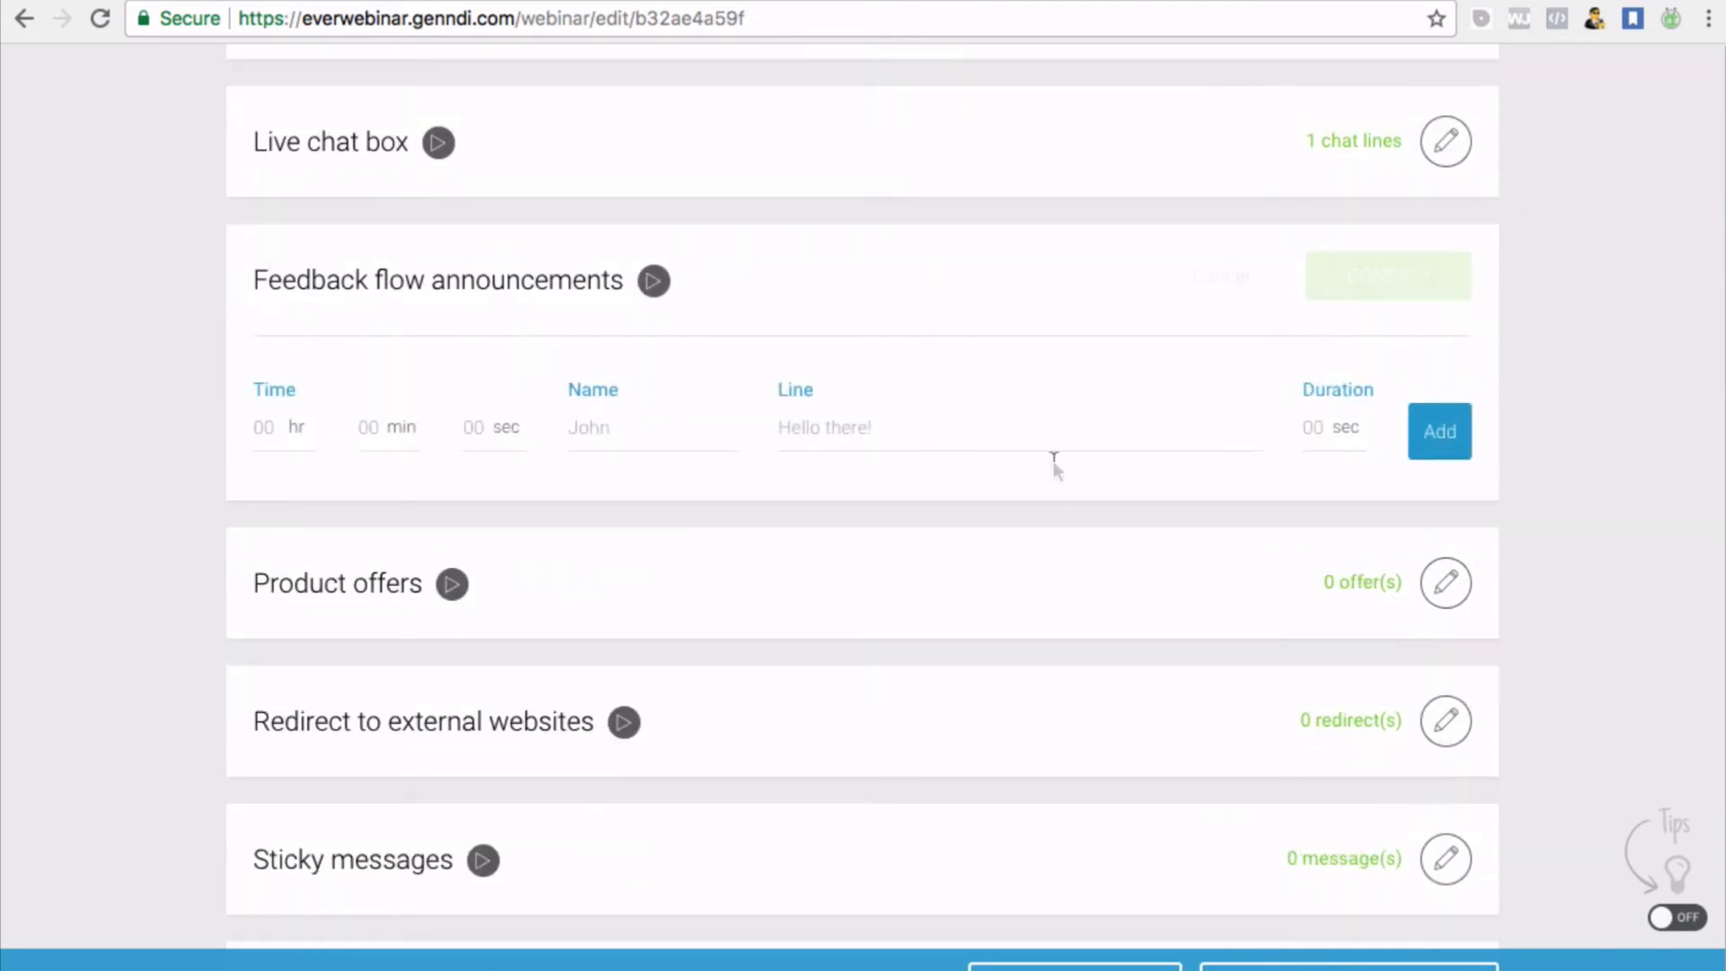
{"action": "left_click", "coordinate": [814, 416]}
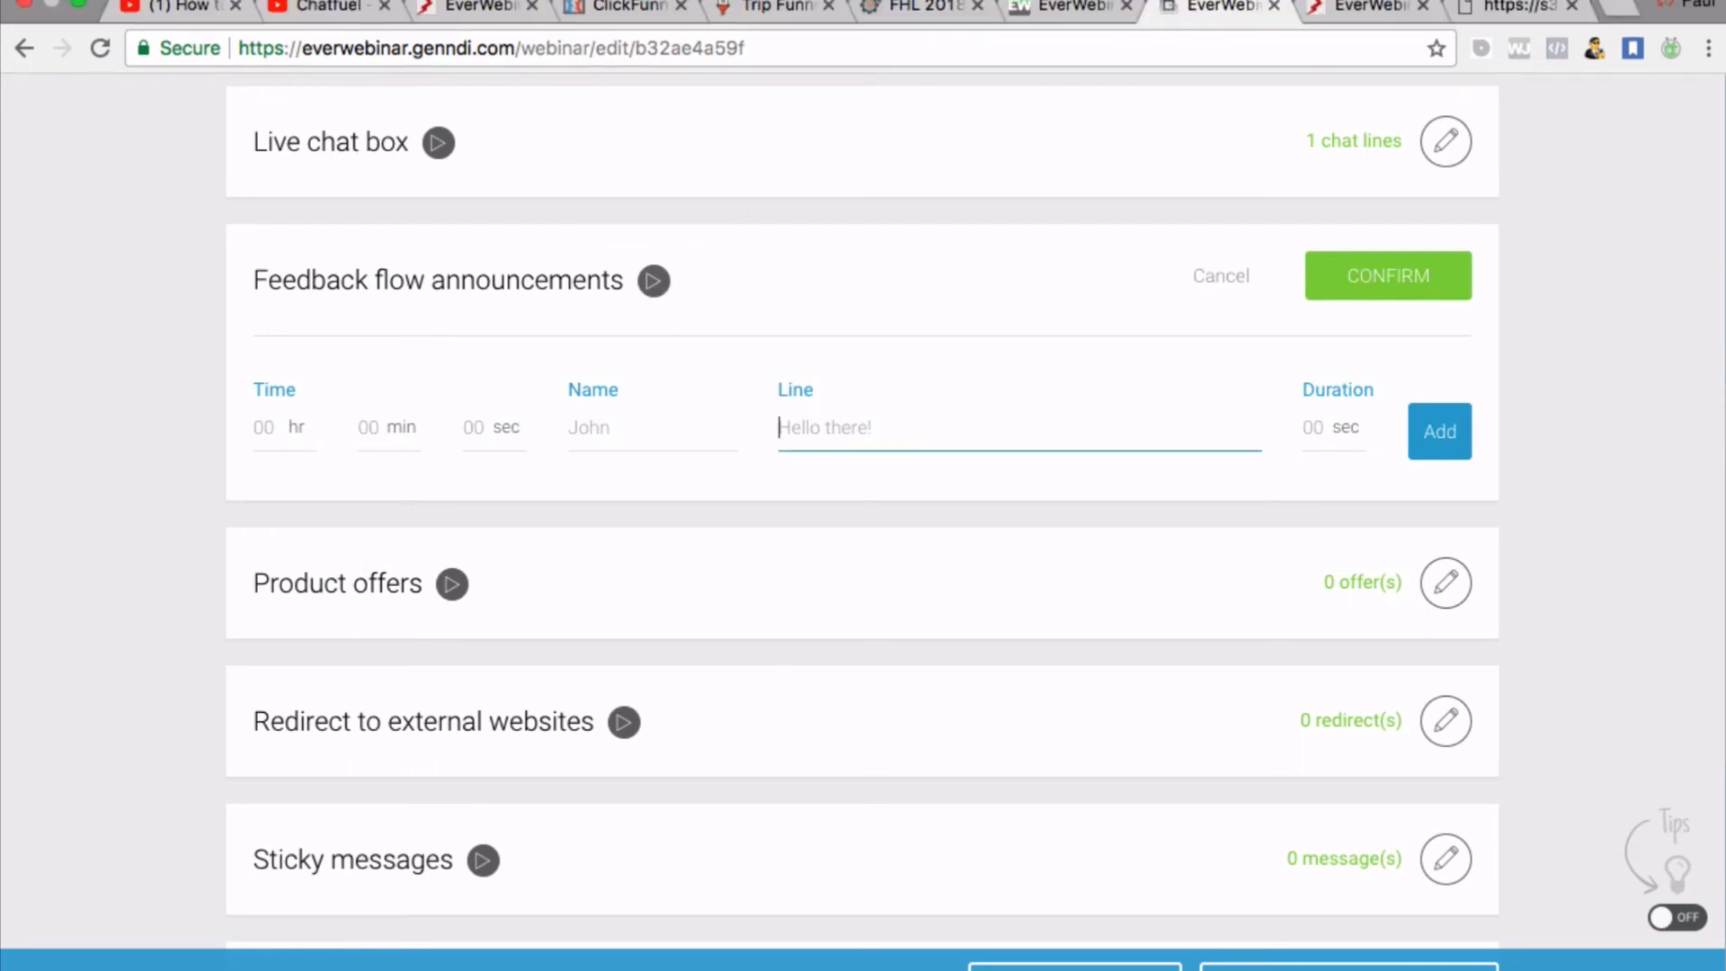
{"action": "left_click", "coordinate": [947, 2]}
{"action": "left_click", "coordinate": [930, 42]}
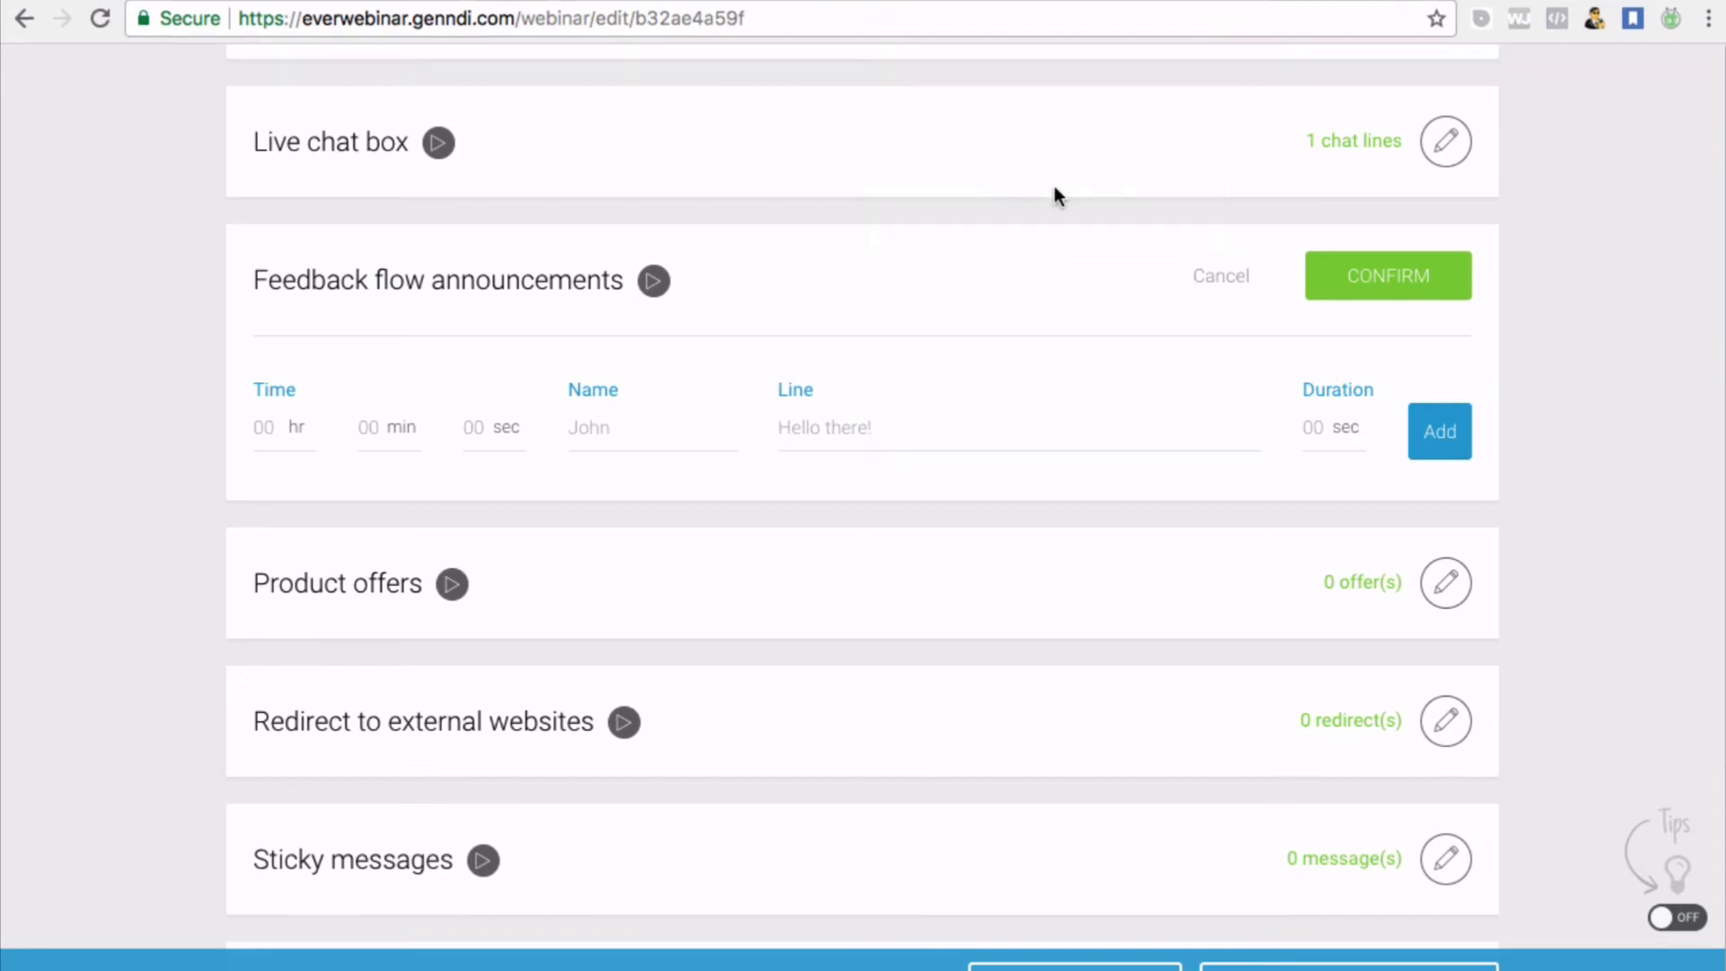
{"action": "scroll", "coordinate": [1134, 644], "scroll_direction": "down", "scroll_amount": 1}
{"action": "scroll", "coordinate": [1134, 651], "scroll_direction": "up", "scroll_amount": 1}
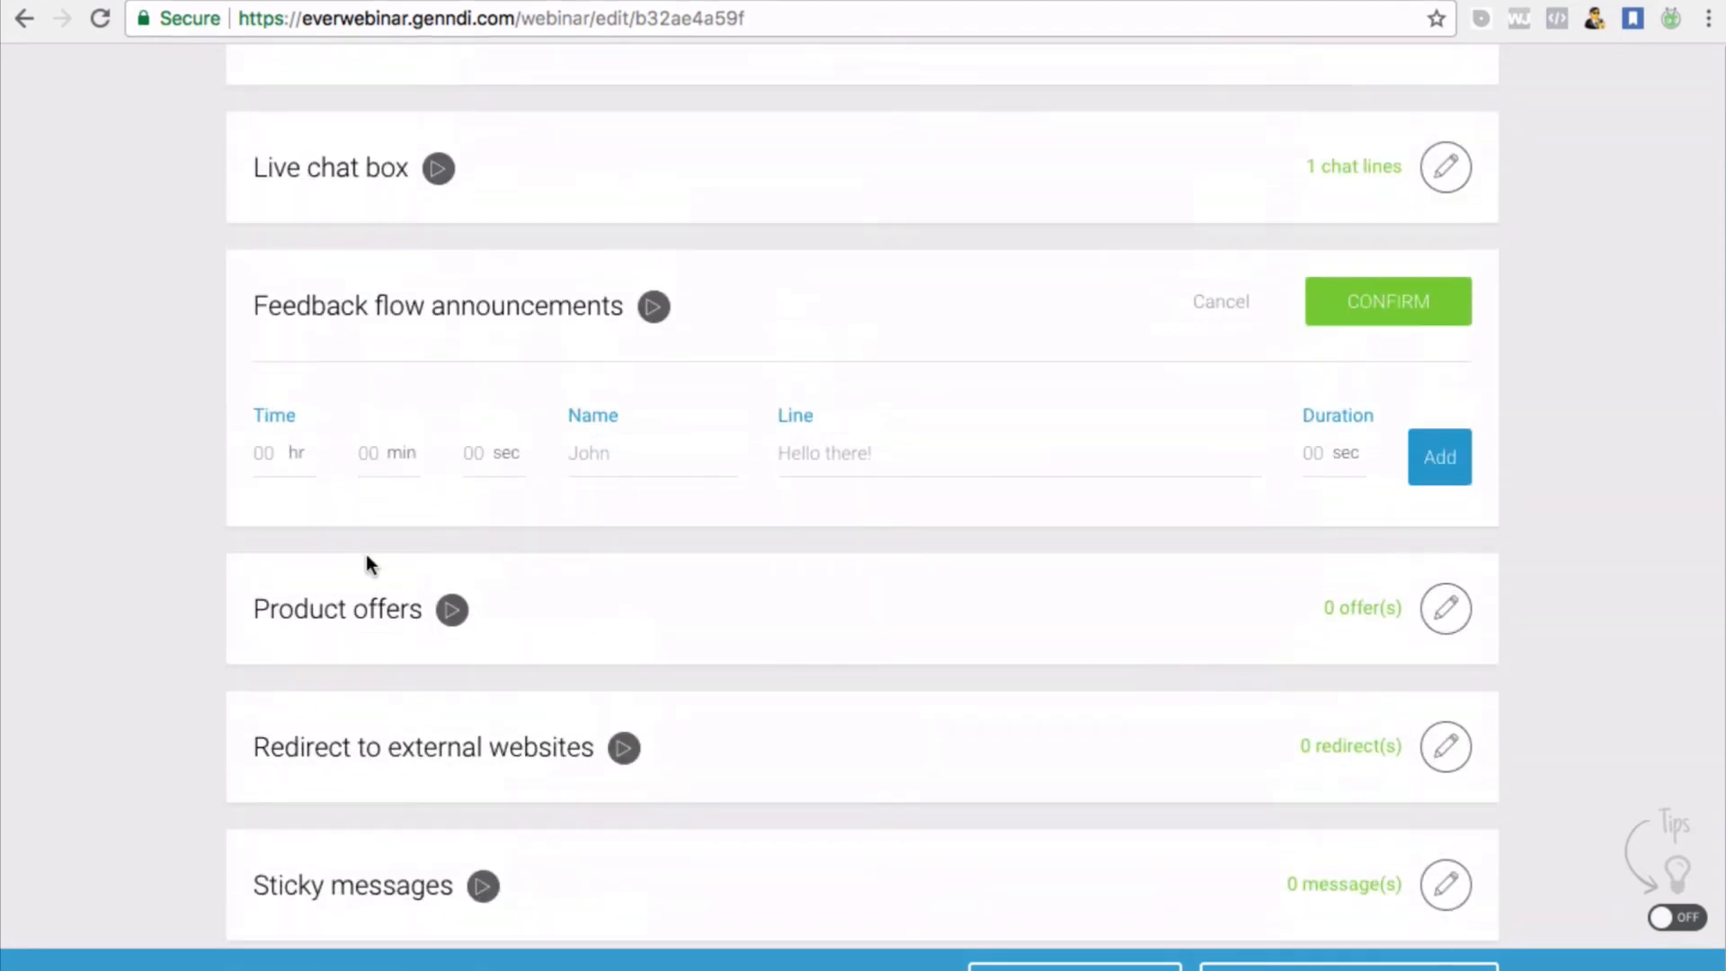
{"action": "scroll", "coordinate": [424, 467], "scroll_direction": "up", "scroll_amount": 1}
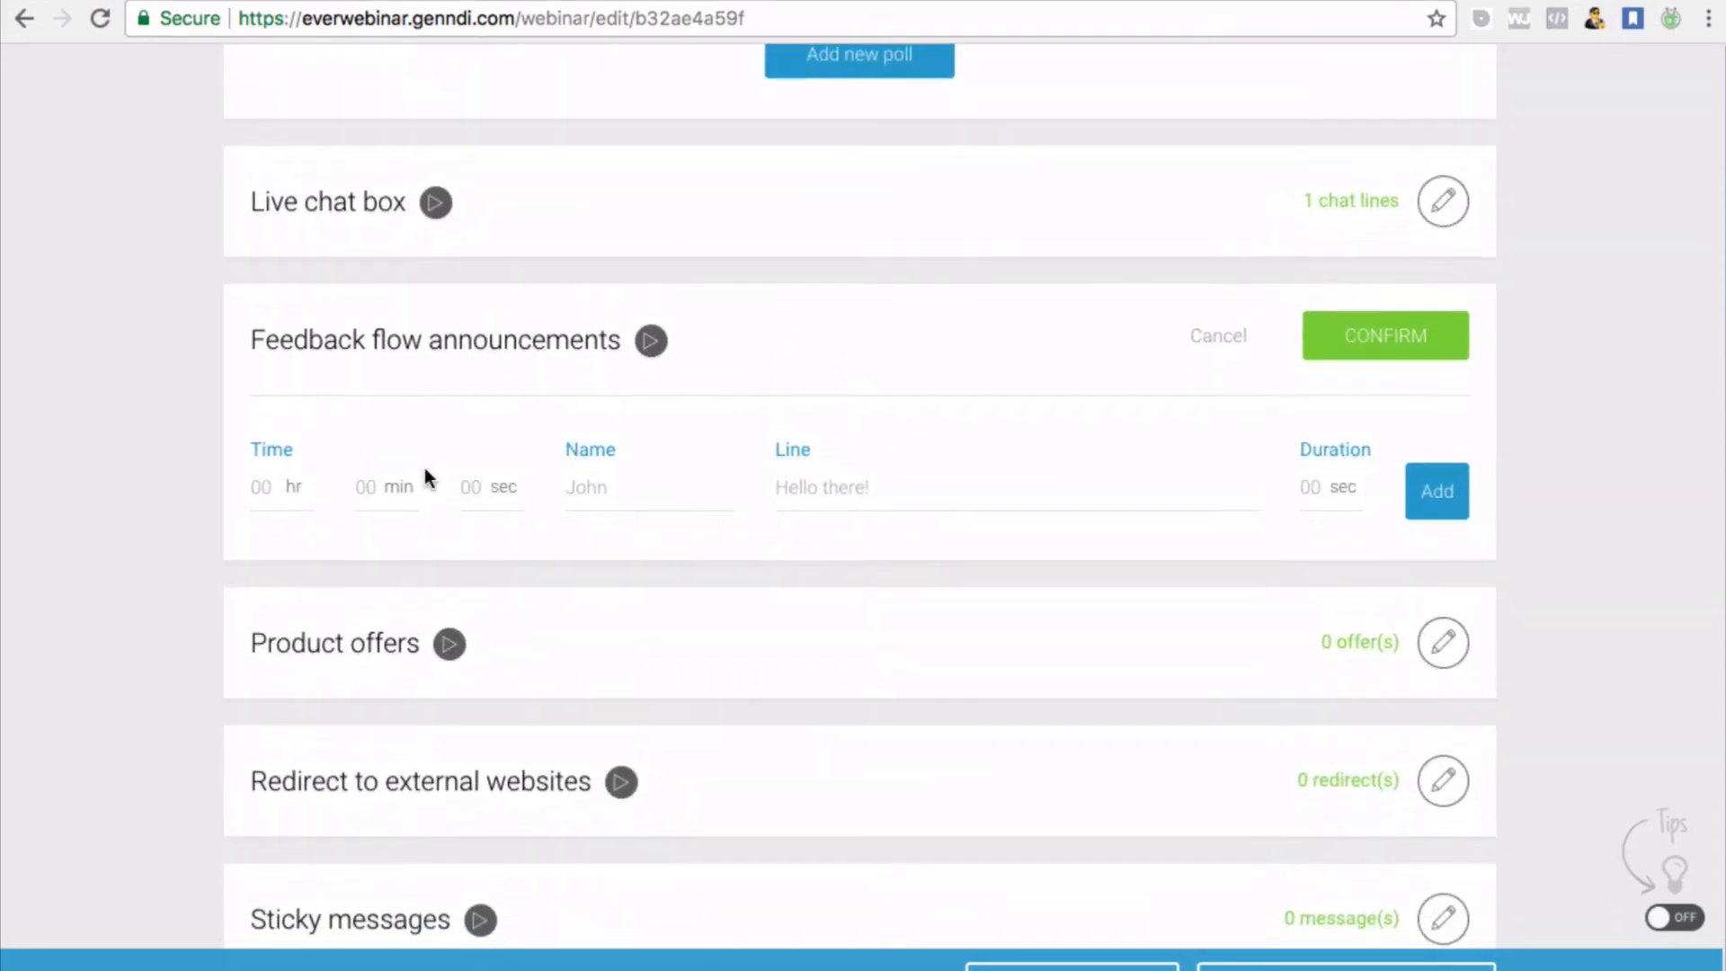
Add the 'This is awesome!' announcement at 45 seconds with a 5-second duration and the announcer's name
{"action": "left_click", "coordinate": [262, 470]}
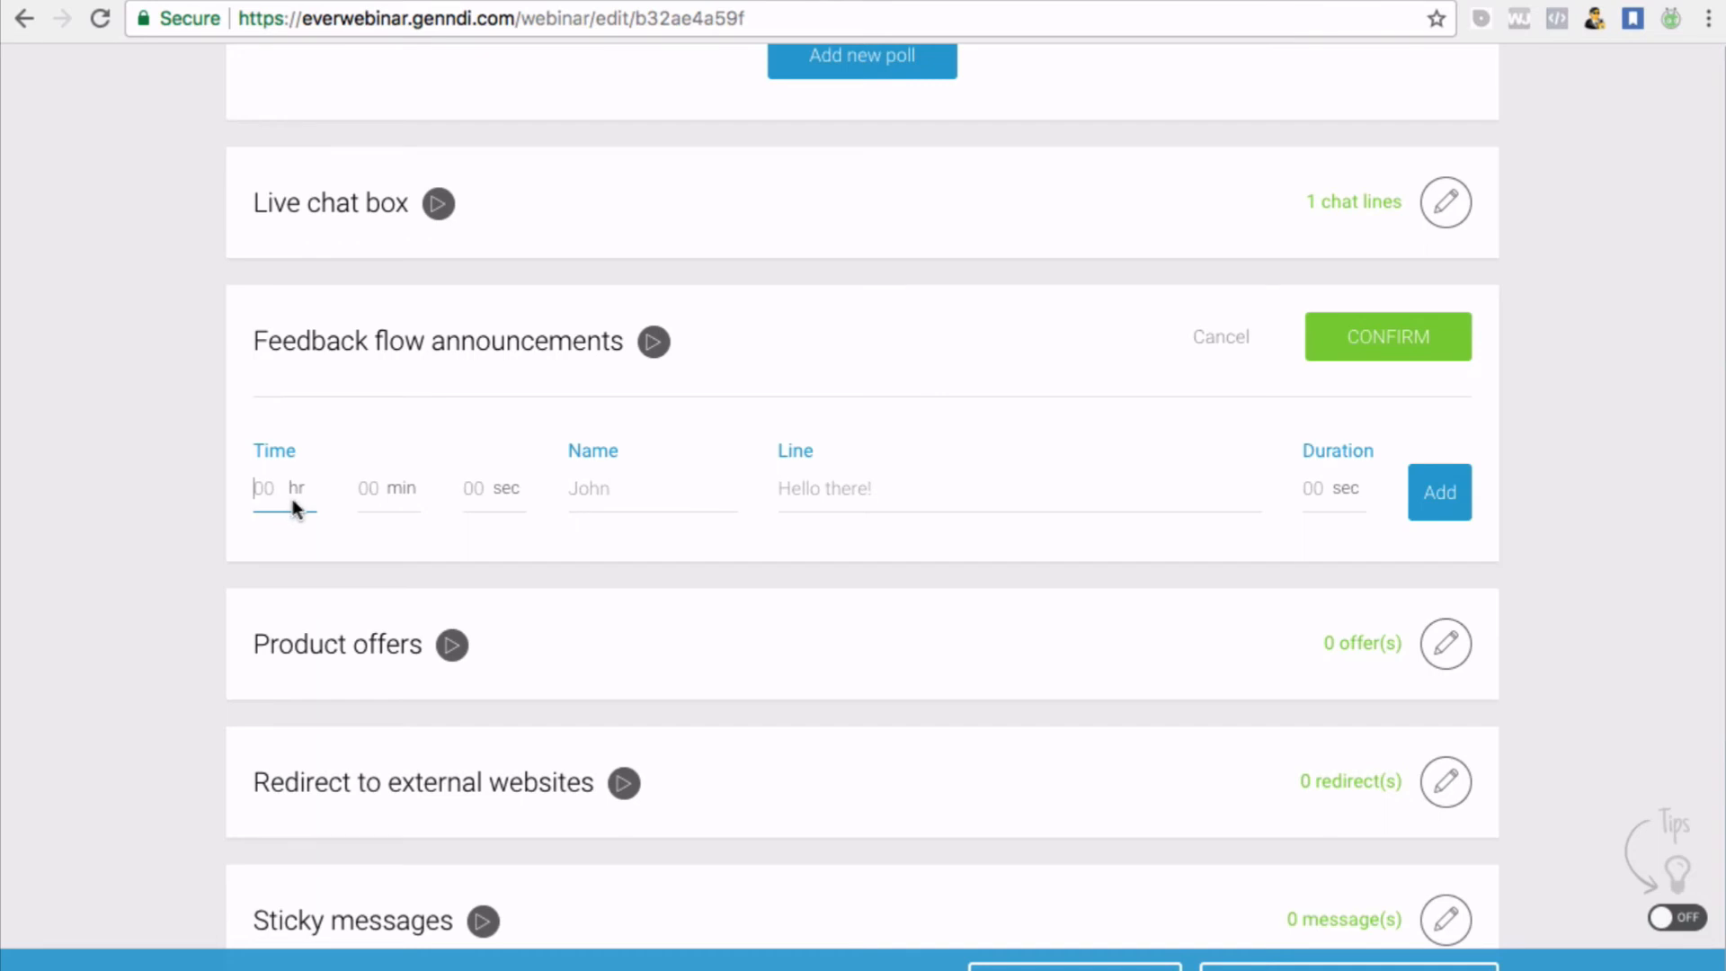
{"action": "type", "text": "0"}
{"action": "left_click", "coordinate": [460, 489]}
{"action": "left_click", "coordinate": [471, 484]}
{"action": "type", "text": "0"}
{"action": "left_click", "coordinate": [619, 485]}
{"action": "type", "text": "Paul"}
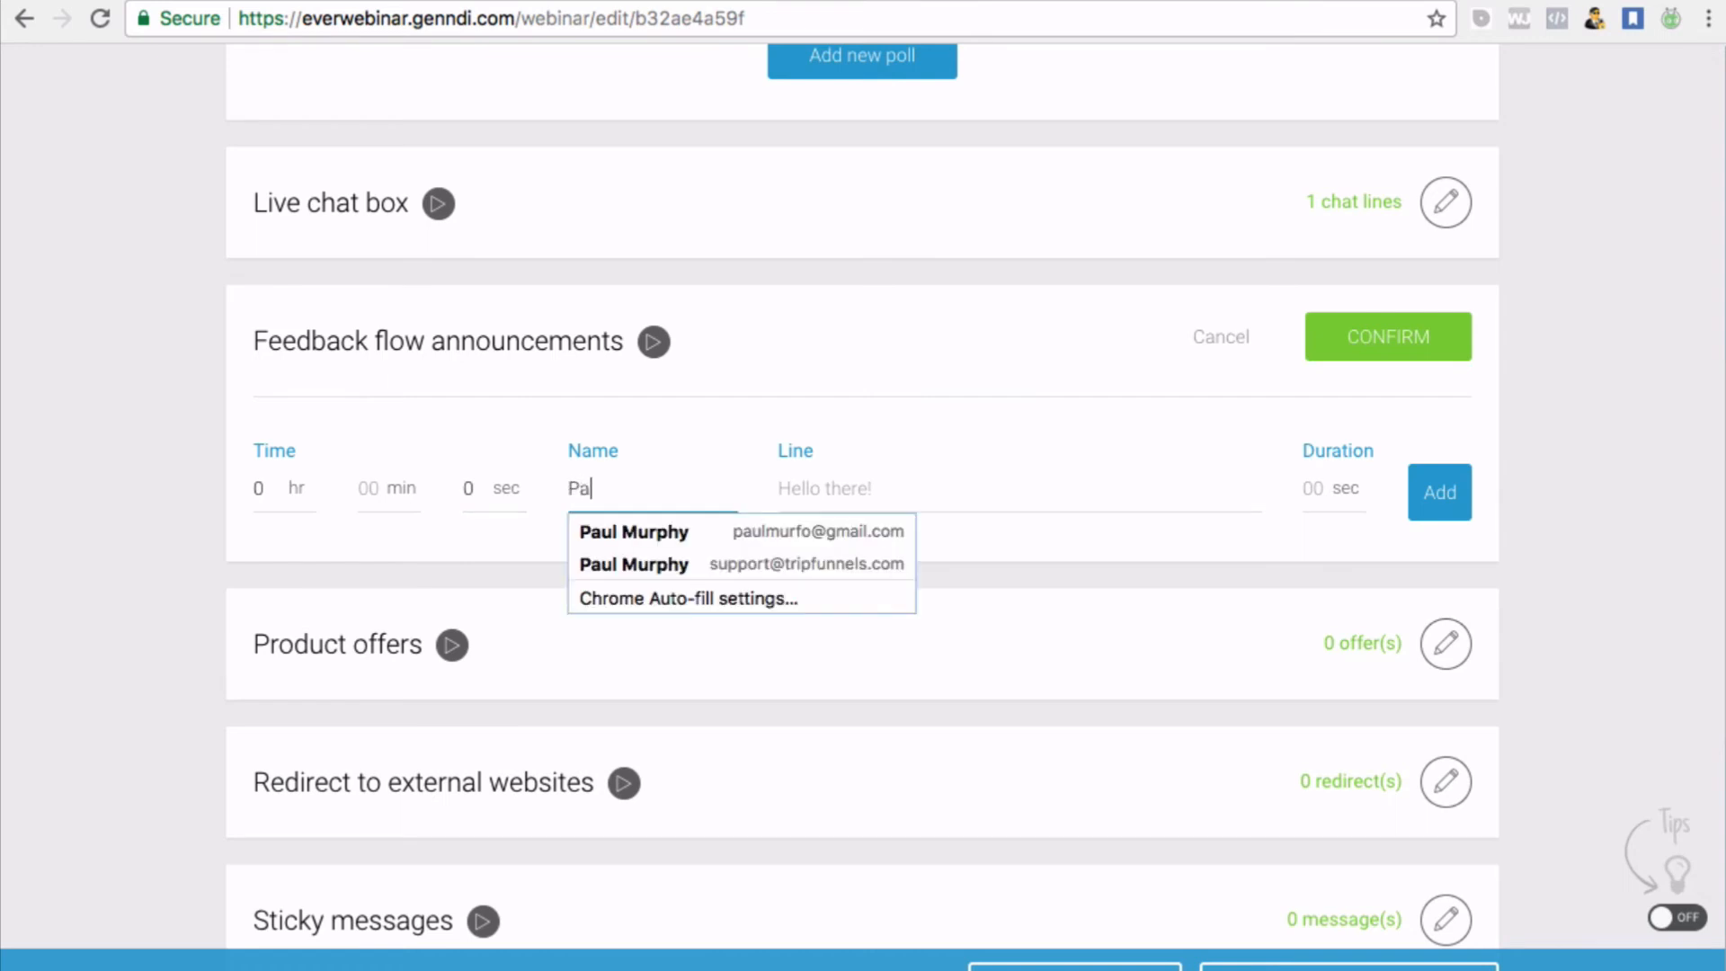
{"action": "left_click", "coordinate": [649, 524]}
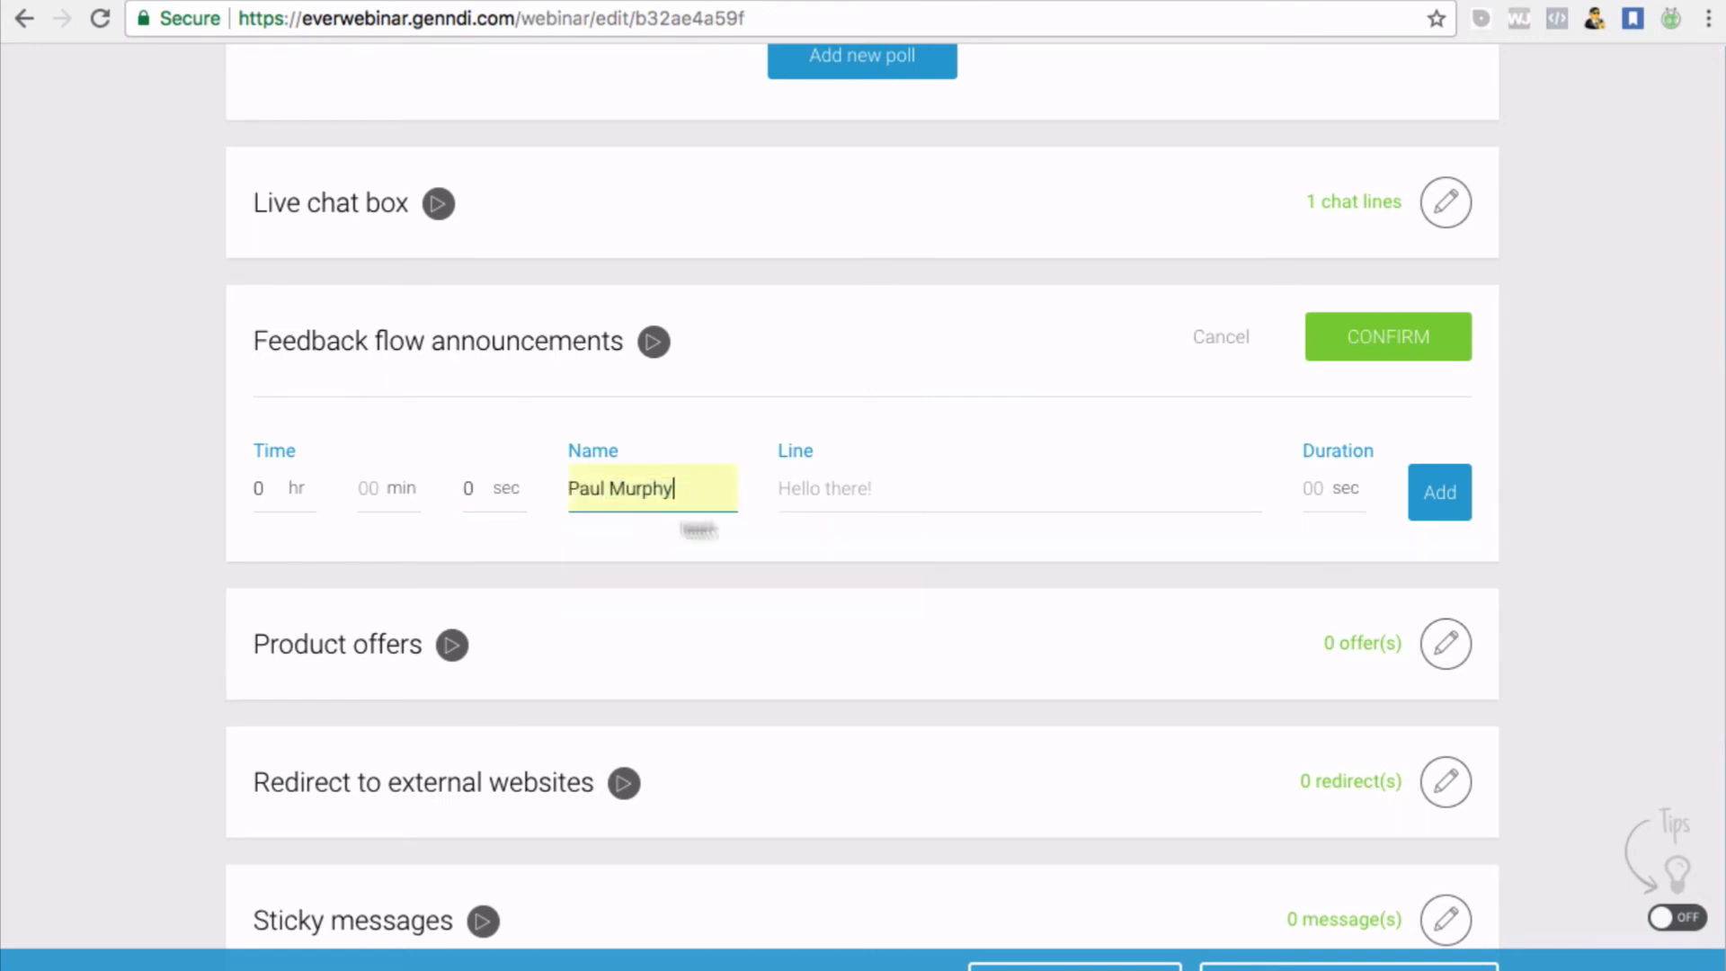
{"action": "left_click", "coordinate": [856, 487]}
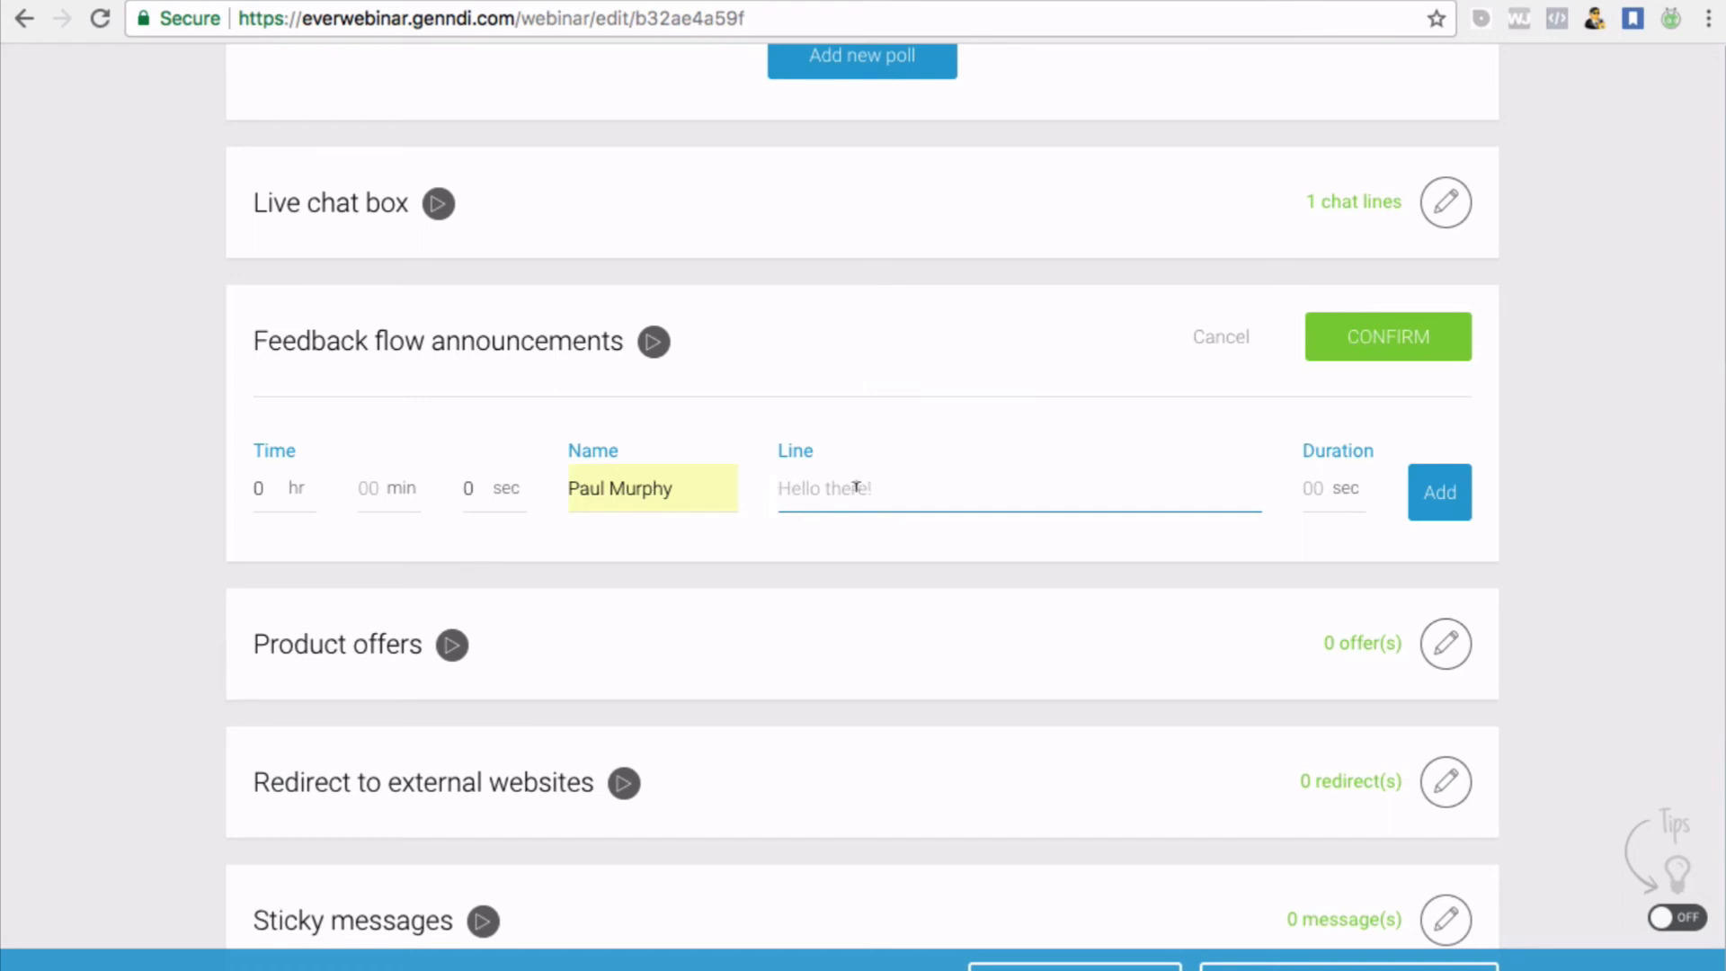
{"action": "type", "text": "This is awesome!"}
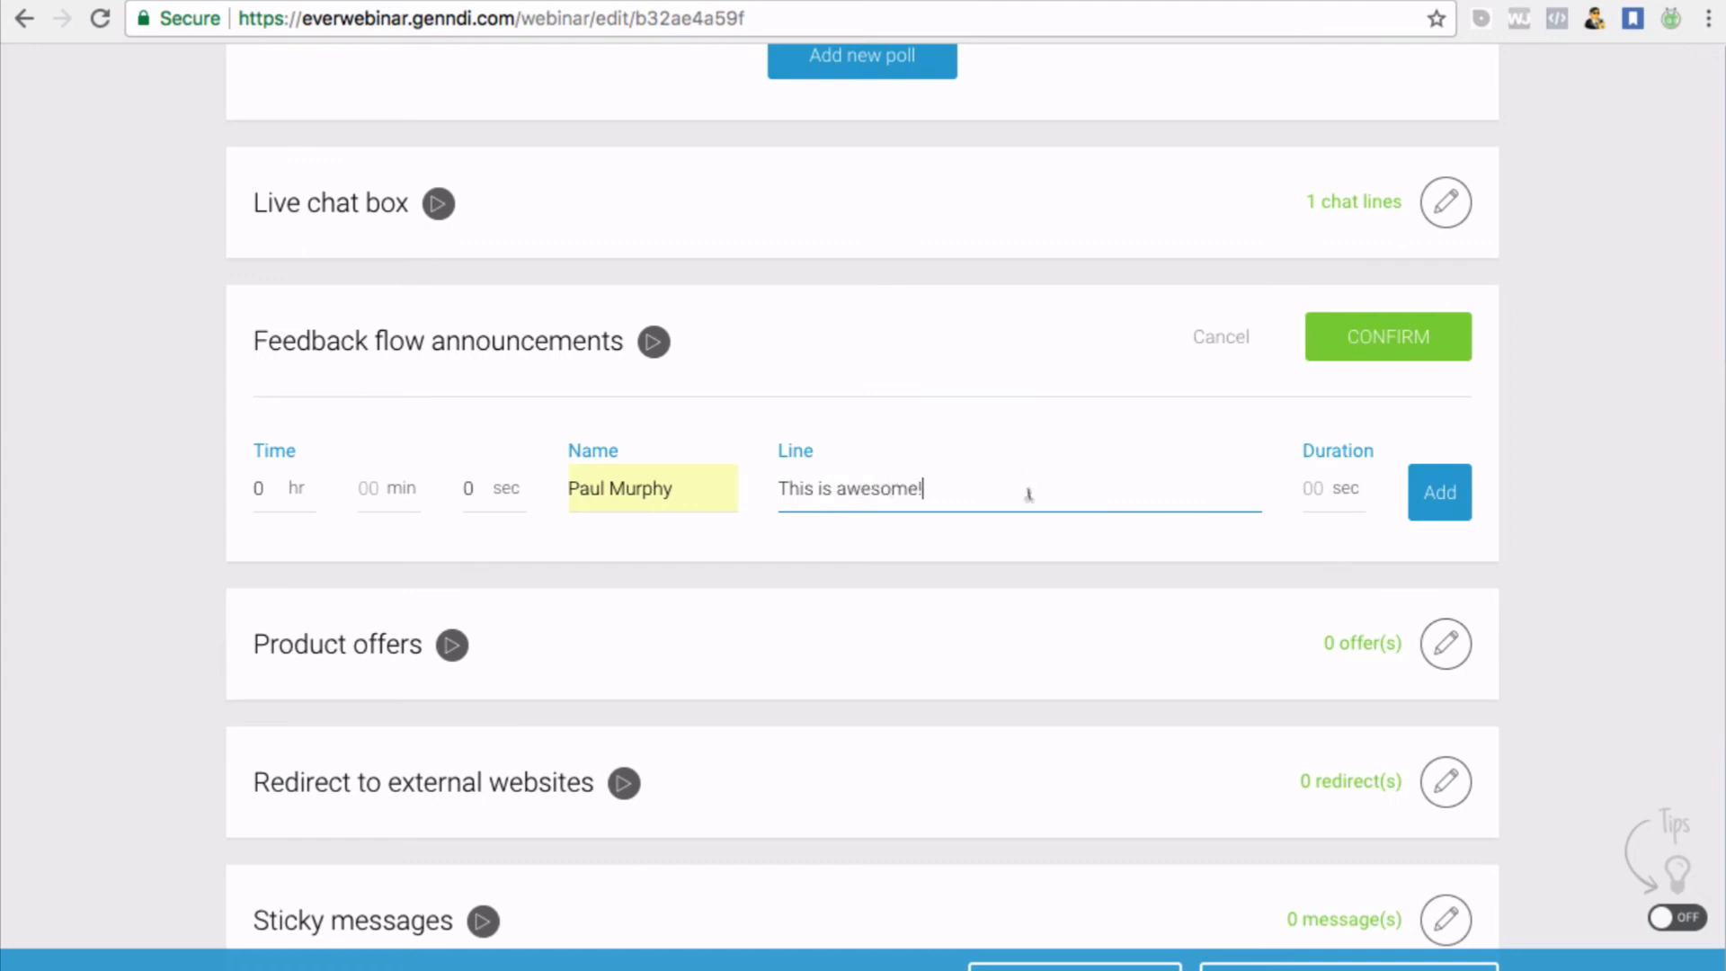
{"action": "left_click", "coordinate": [1322, 488]}
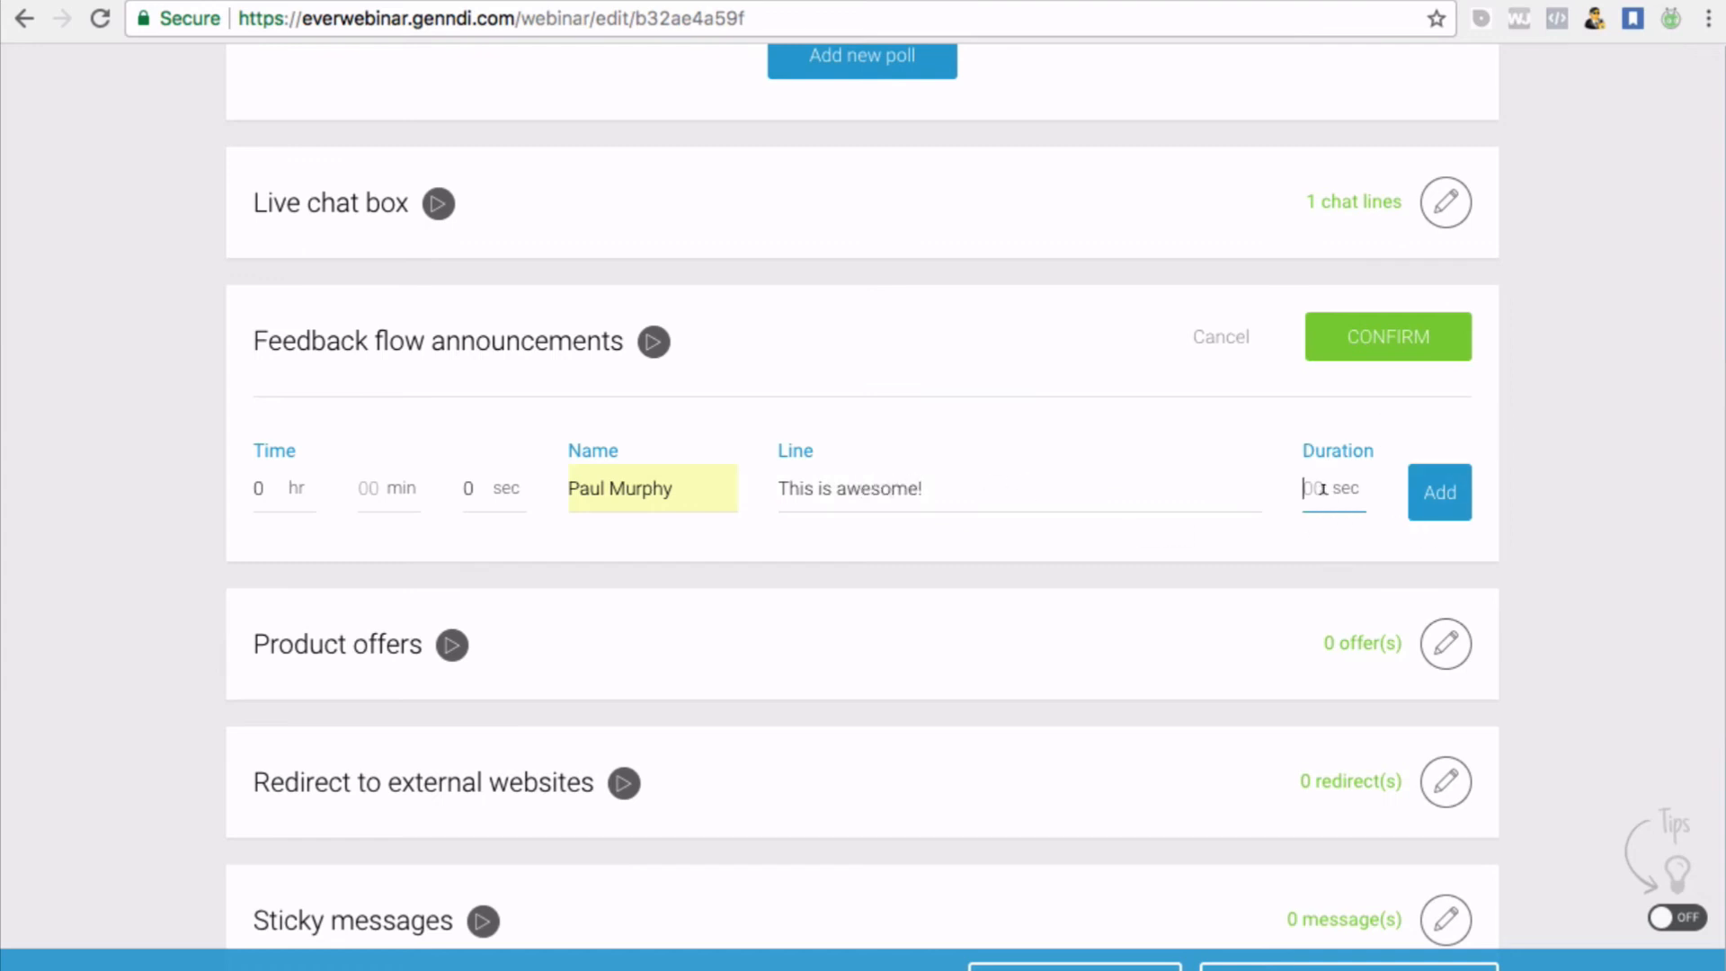
{"action": "type", "text": "5"}
{"action": "left_click", "coordinate": [472, 488]}
{"action": "type", "text": "45"}
{"action": "left_click", "coordinate": [1456, 502]}
Set the announcement minutes to 0 and confirm the feedback announcements
{"action": "left_click", "coordinate": [374, 485]}
{"action": "type", "text": "0"}
{"action": "left_click", "coordinate": [1409, 359]}
{"action": "scroll", "coordinate": [1320, 408], "scroll_direction": "down", "scroll_amount": 3}
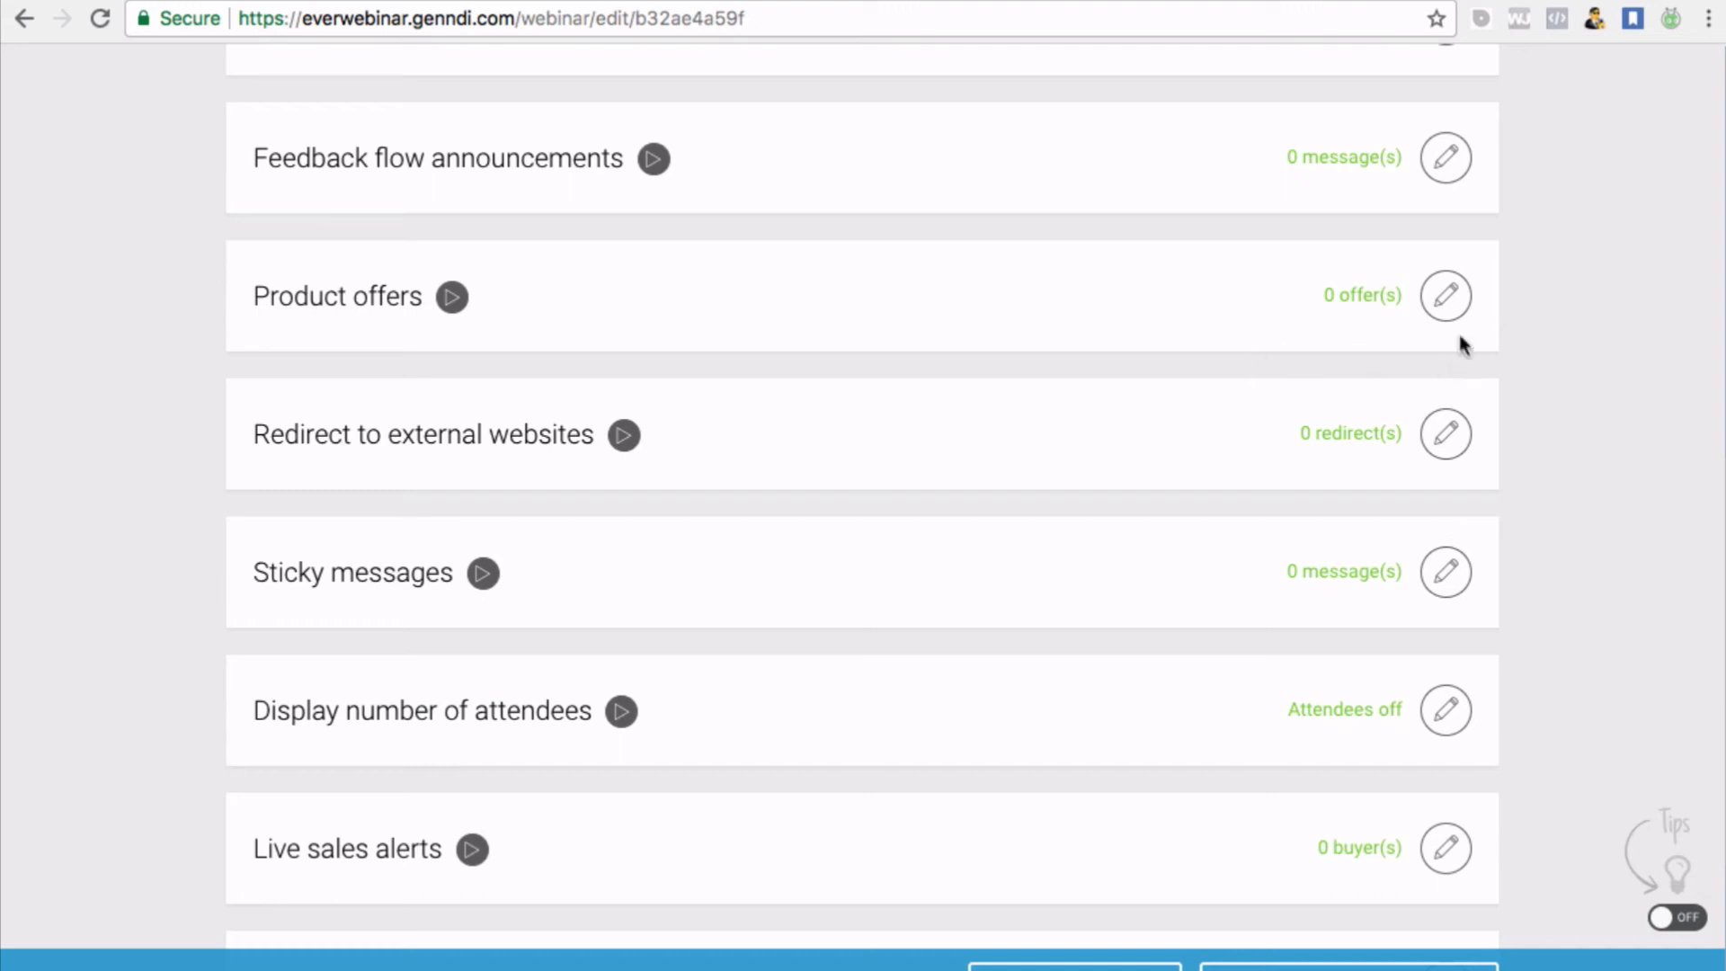
Open the Product offers settings and start a new offer
{"action": "left_click", "coordinate": [1443, 300]}
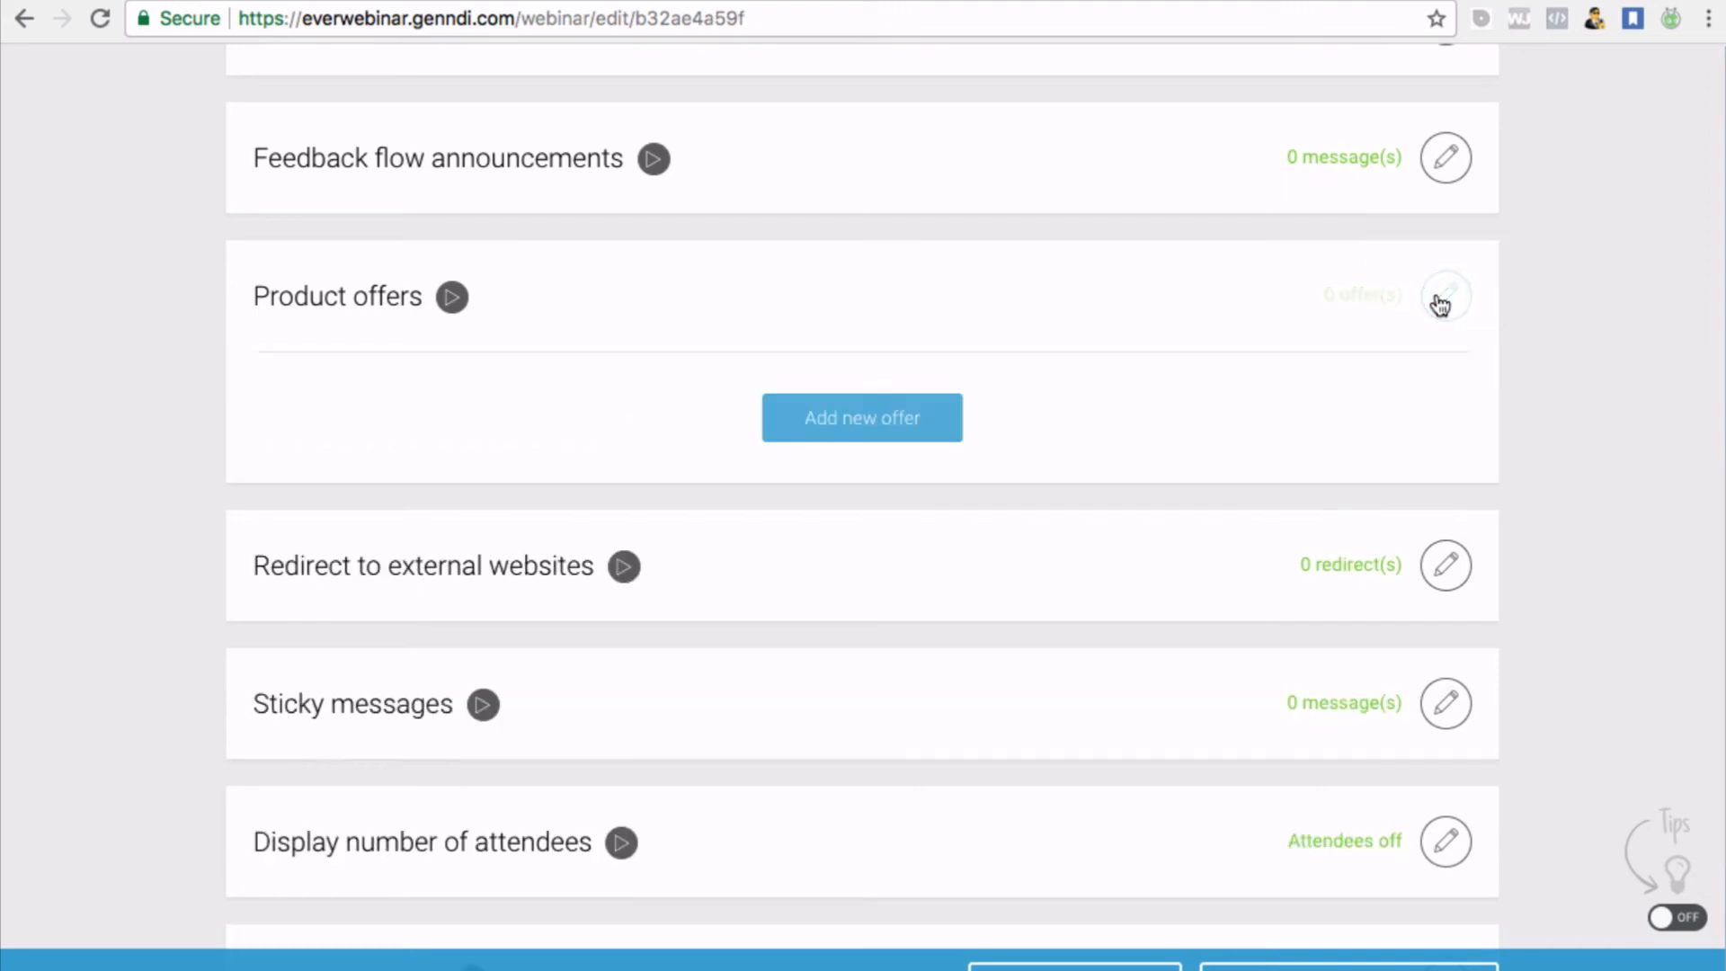
{"action": "left_click", "coordinate": [896, 418]}
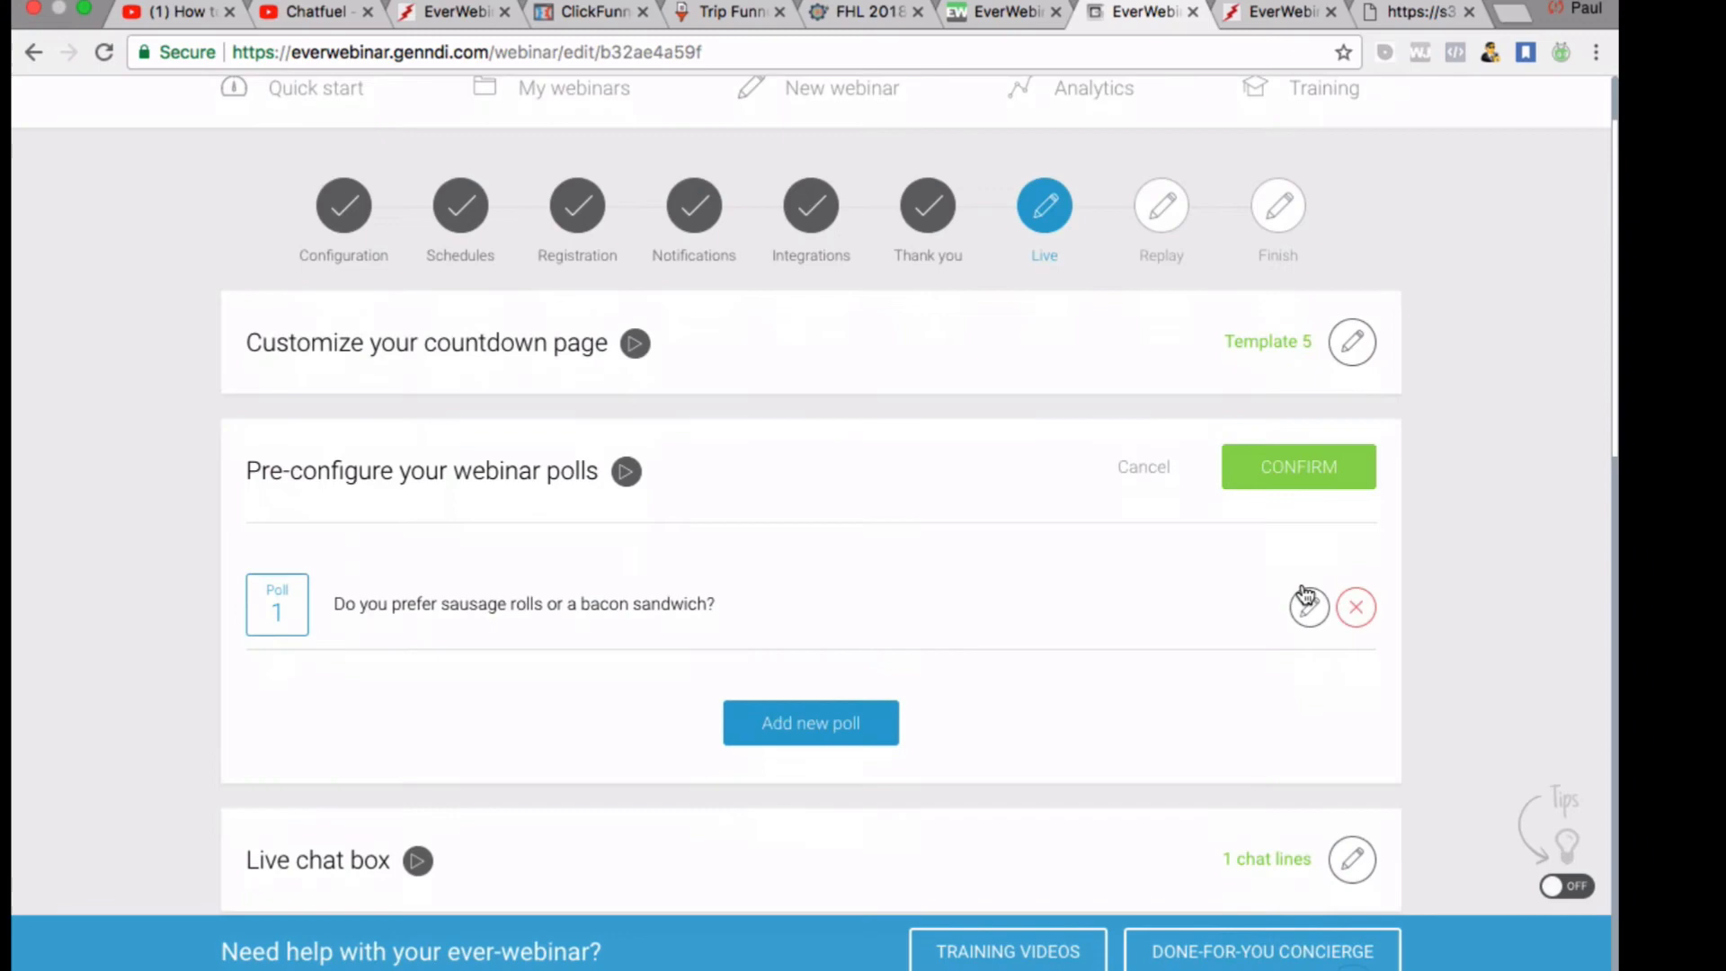
{"action": "scroll", "coordinate": [1305, 595], "scroll_direction": "down", "scroll_amount": 2}
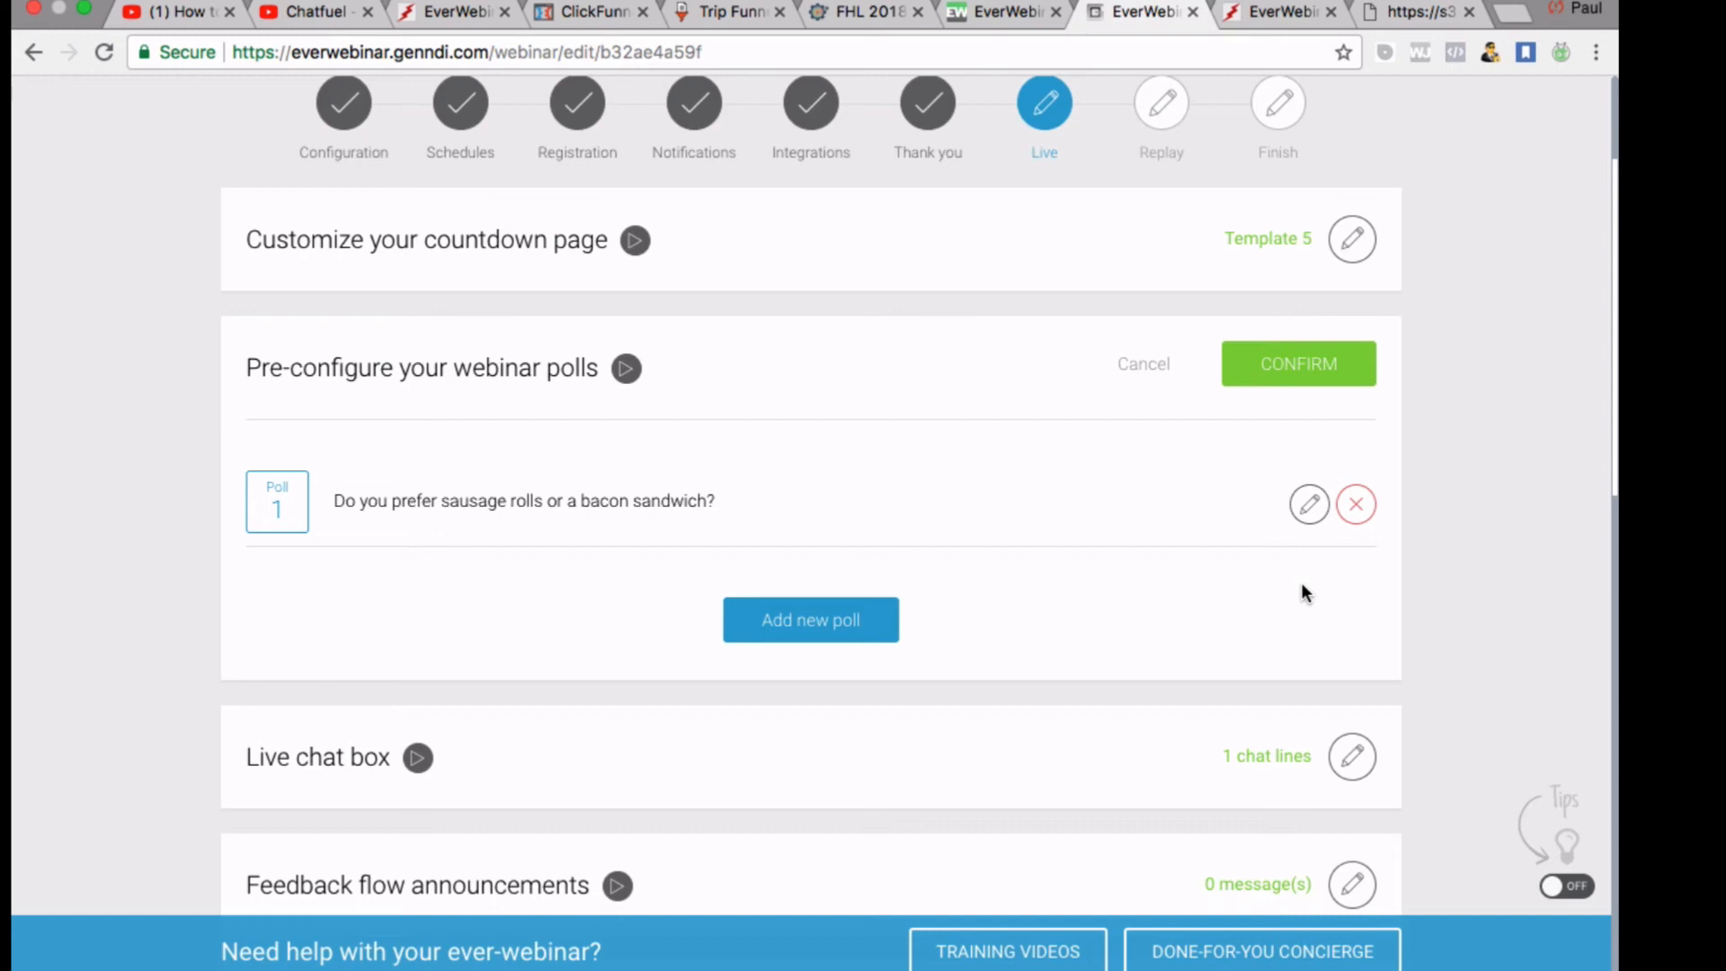
Load helpmegetleads.com in a new tab and select its full address
{"action": "left_click", "coordinate": [1505, 20]}
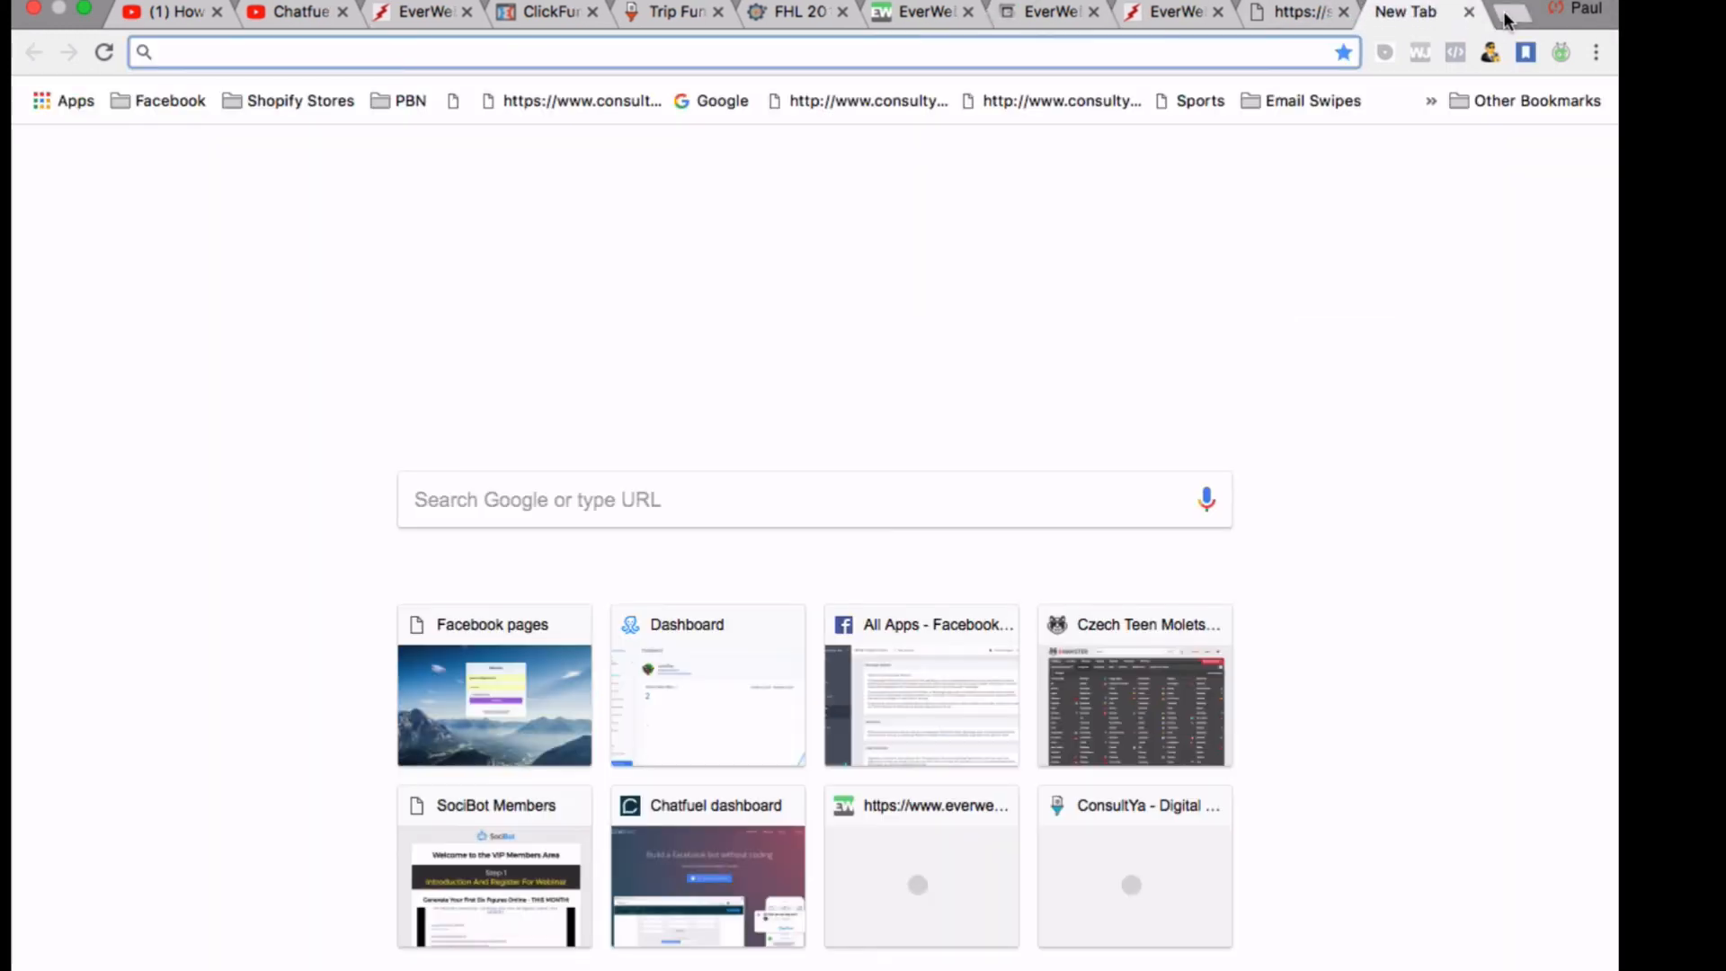
{"action": "type", "text": "hek"}
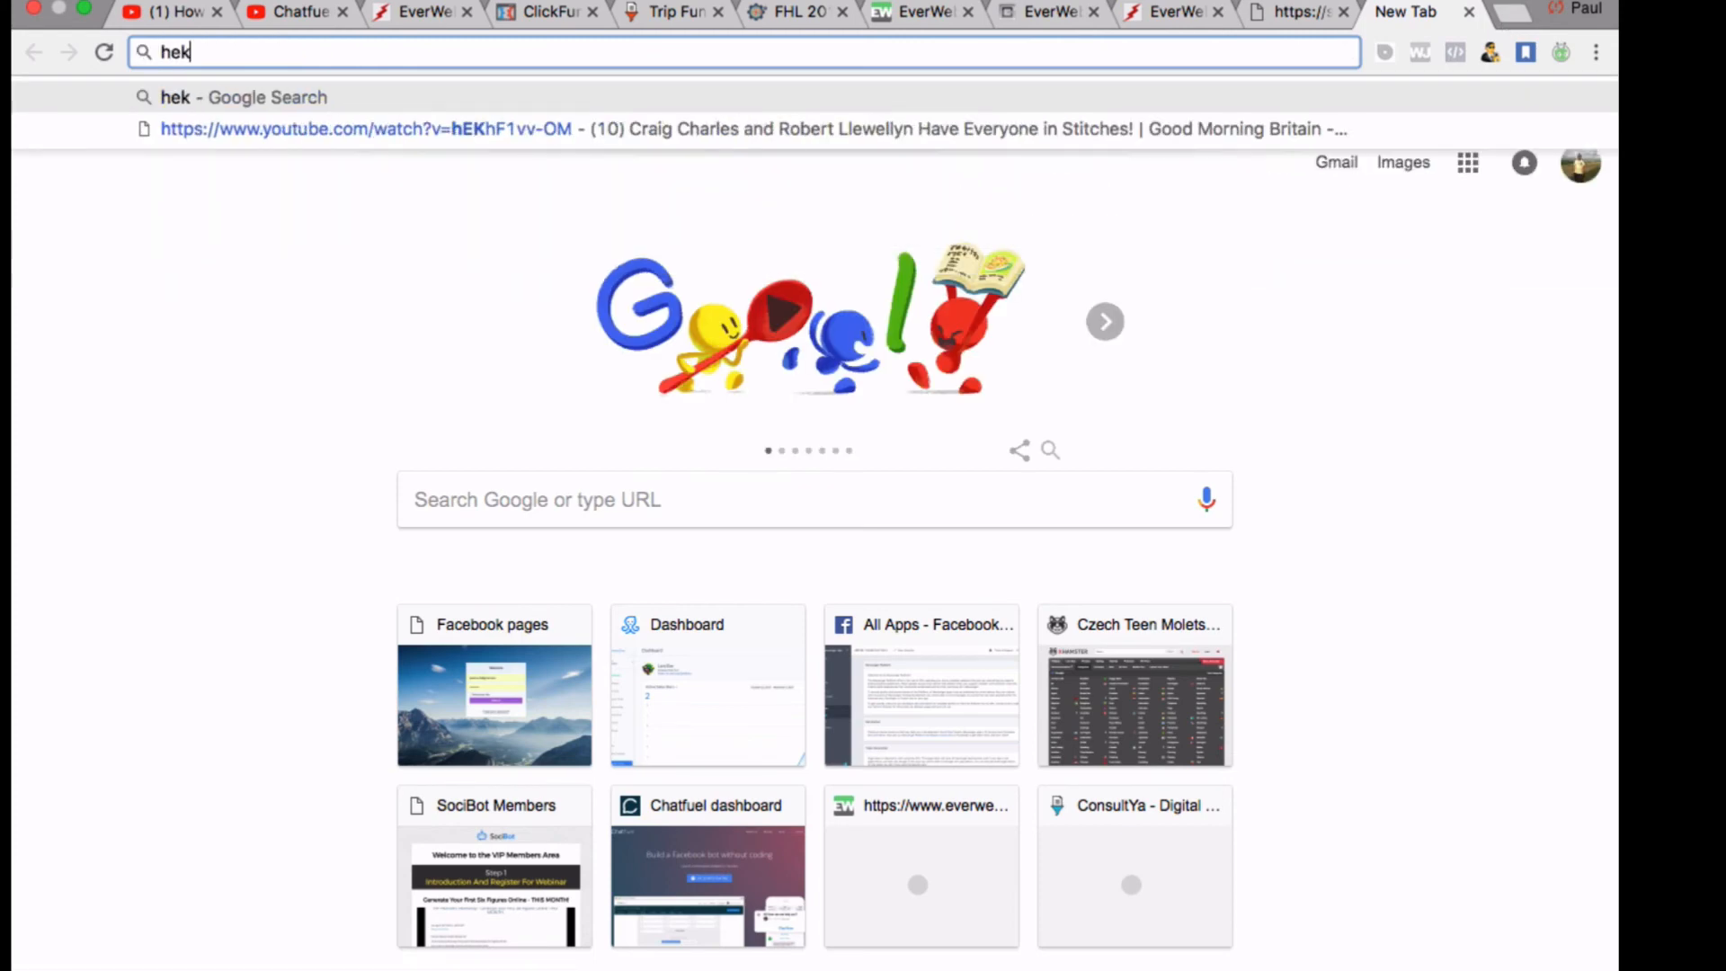
{"action": "key", "text": "BackSpace"}
{"action": "type", "text": "lp"}
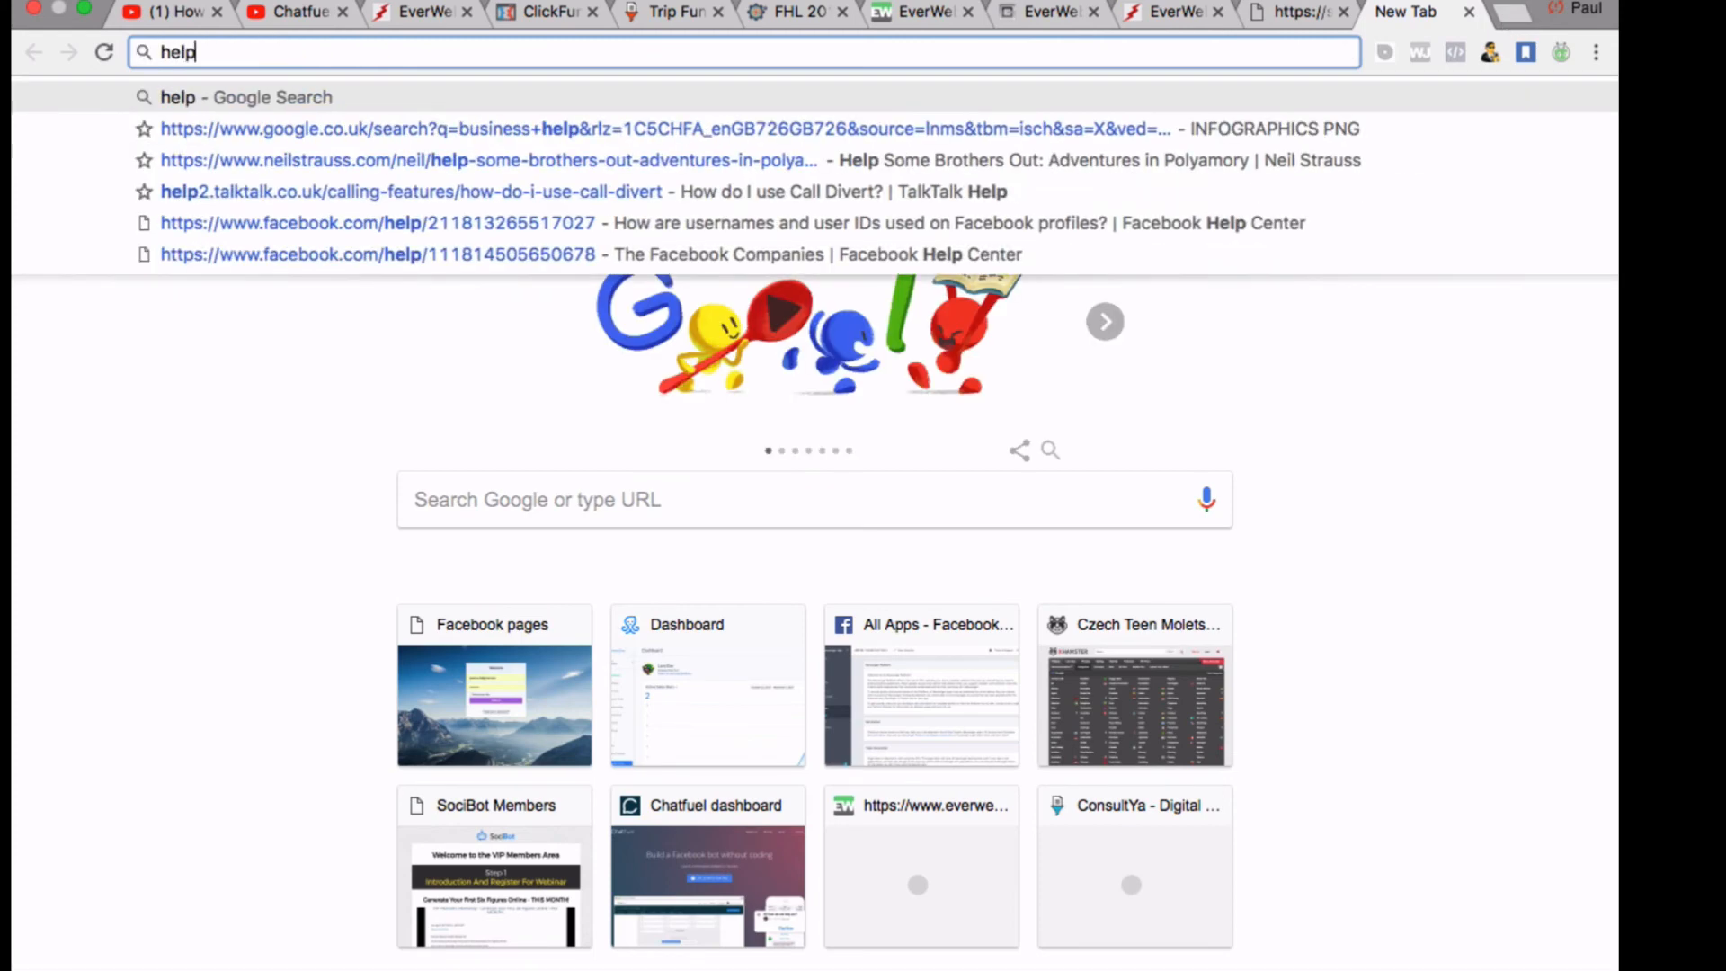
{"action": "type", "text": "megetlea"}
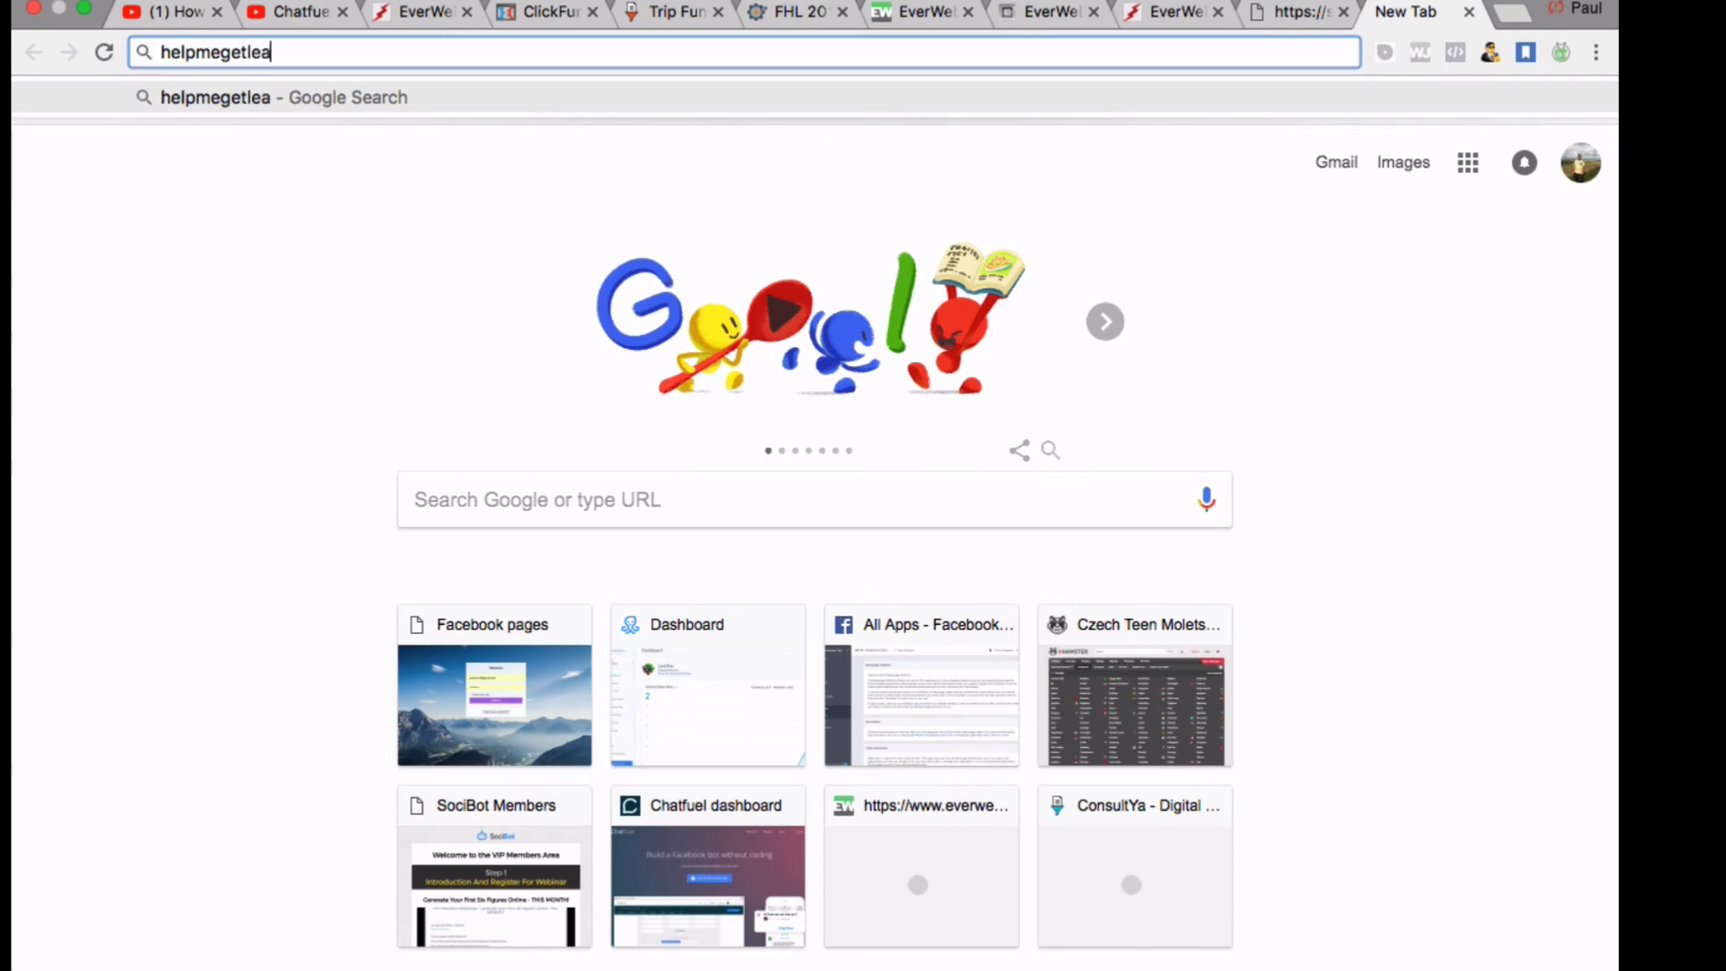
{"action": "type", "text": "ds.com"}
{"action": "key", "text": "Return"}
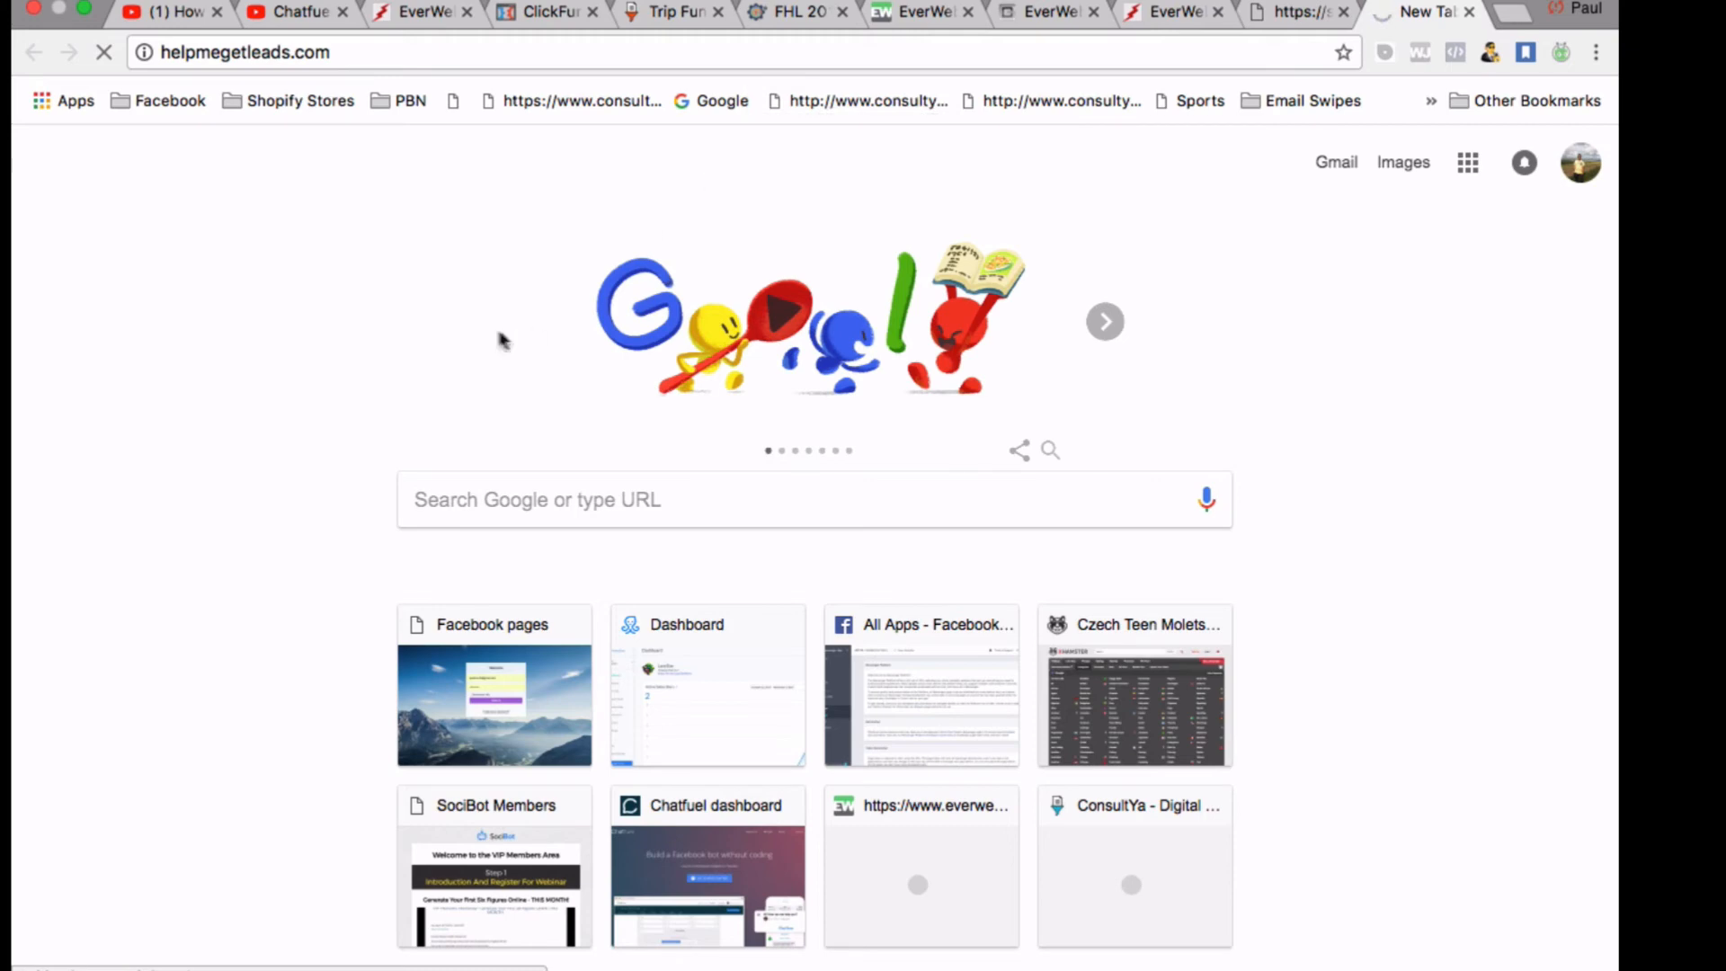
{"action": "left_click", "coordinate": [344, 54]}
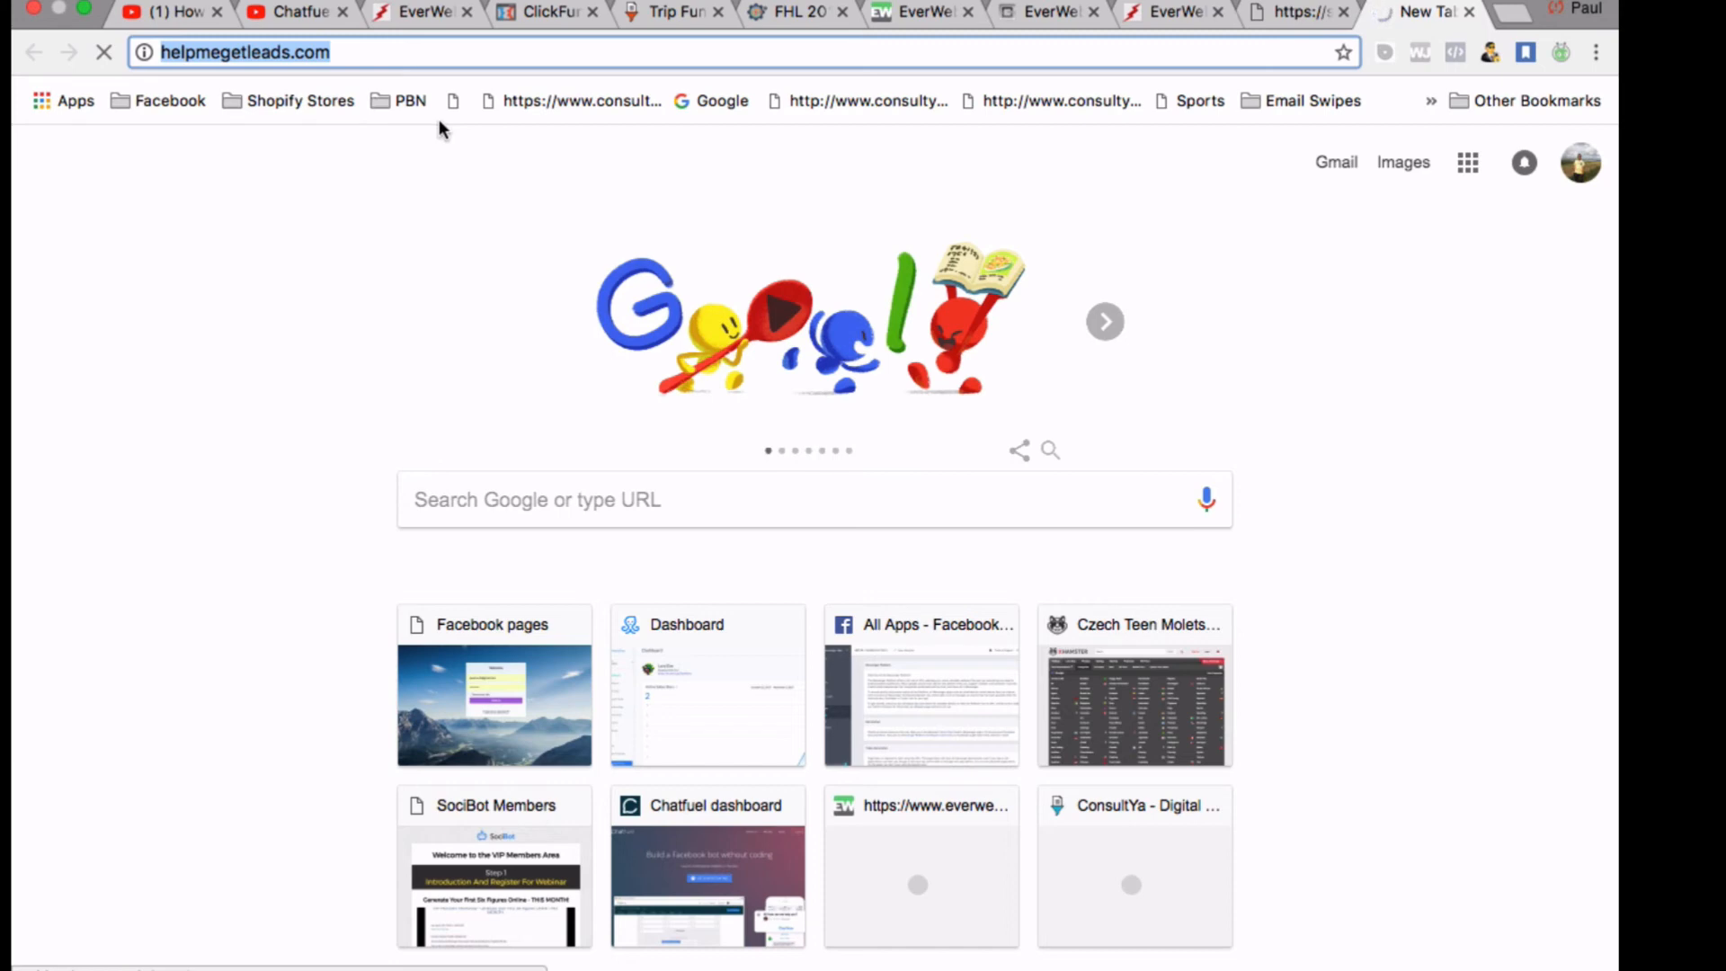
Switch through the open tabs back to the EverWebinar Live step page
{"action": "left_click", "coordinate": [1299, 14]}
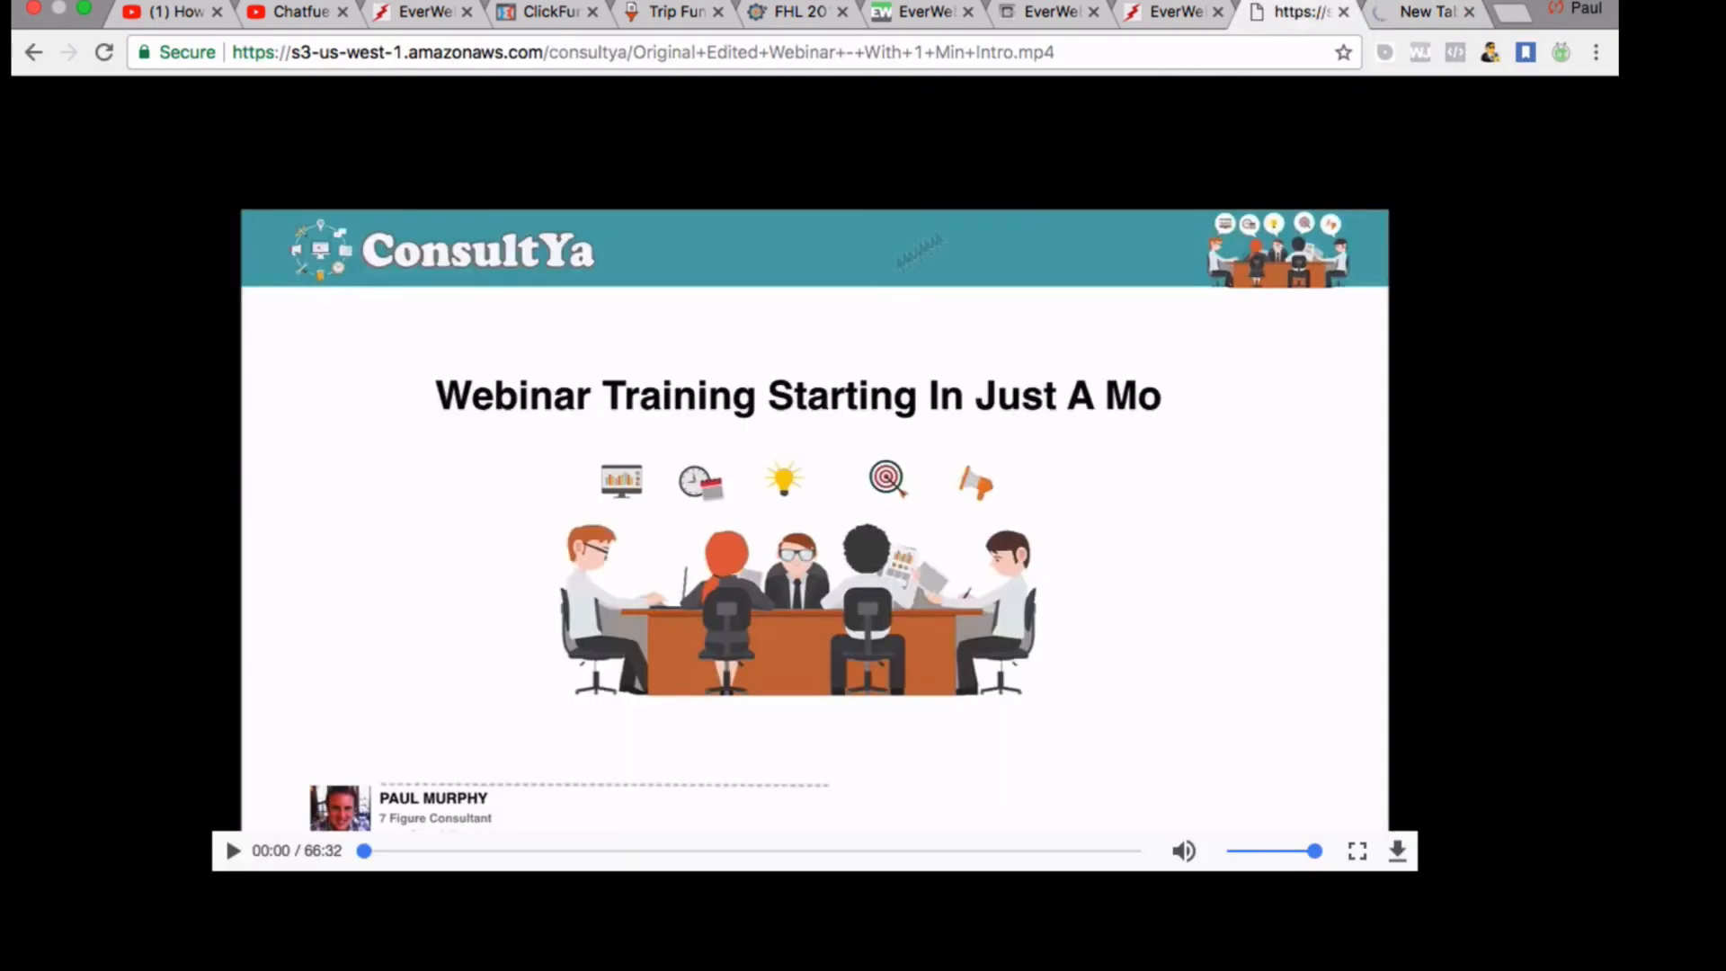
{"action": "left_click", "coordinate": [1173, 14]}
{"action": "left_click", "coordinate": [1414, 13]}
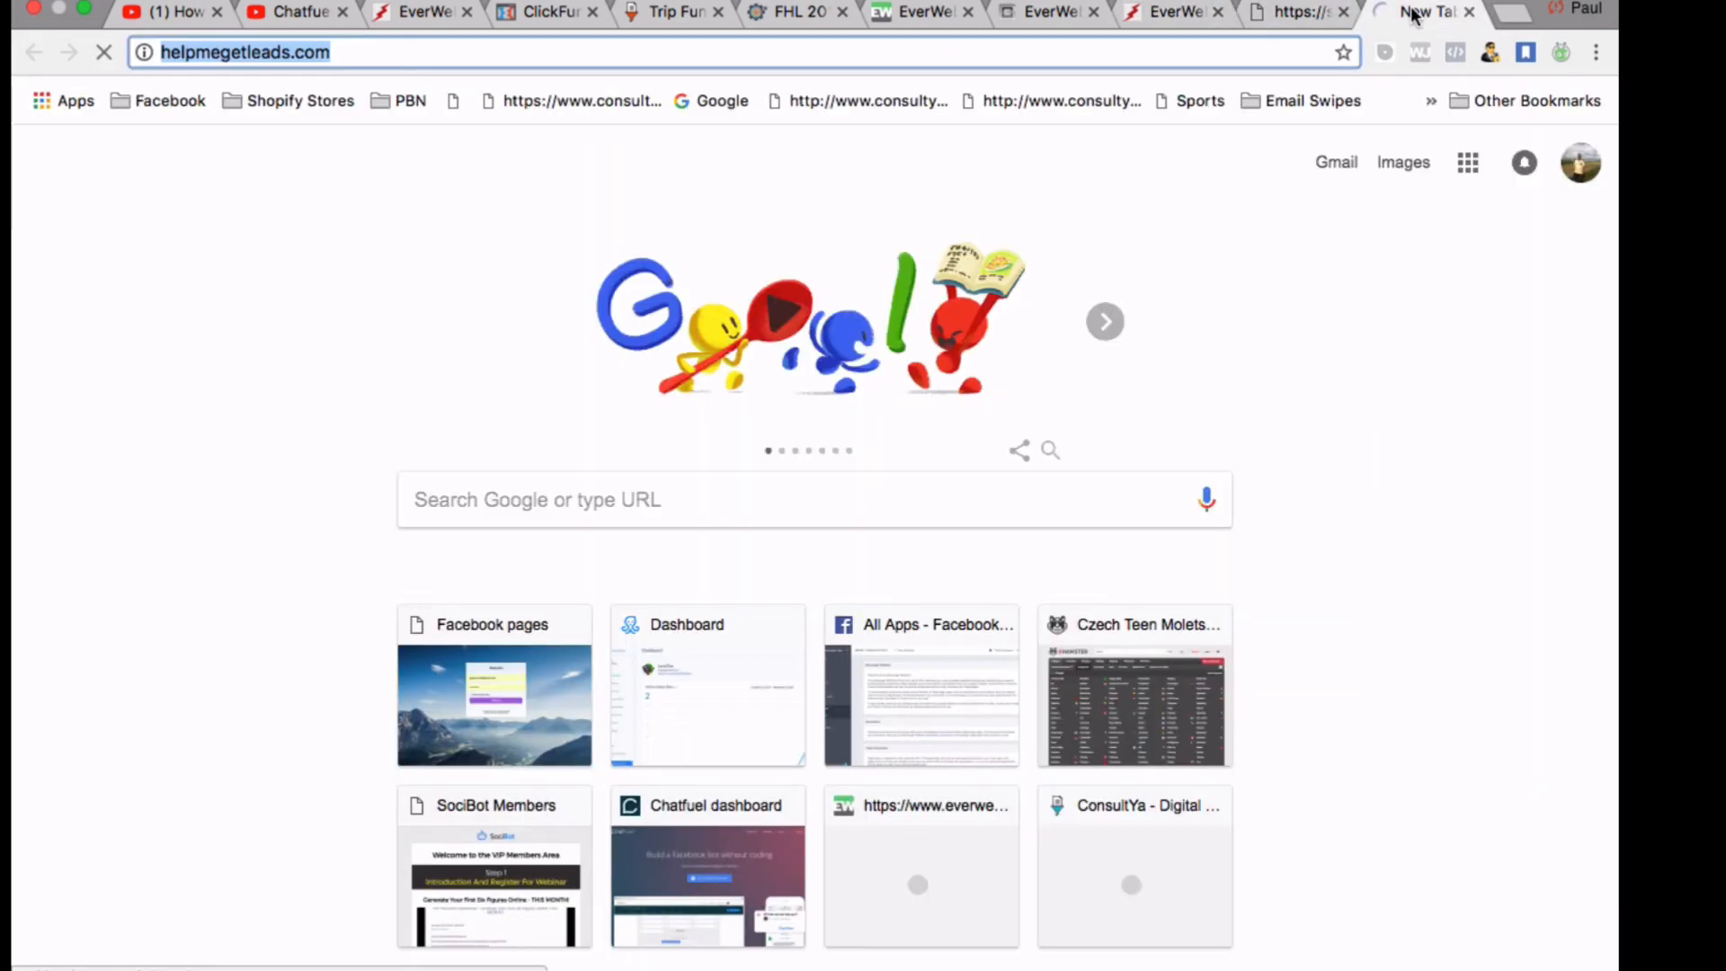
{"action": "left_click", "coordinate": [1173, 16]}
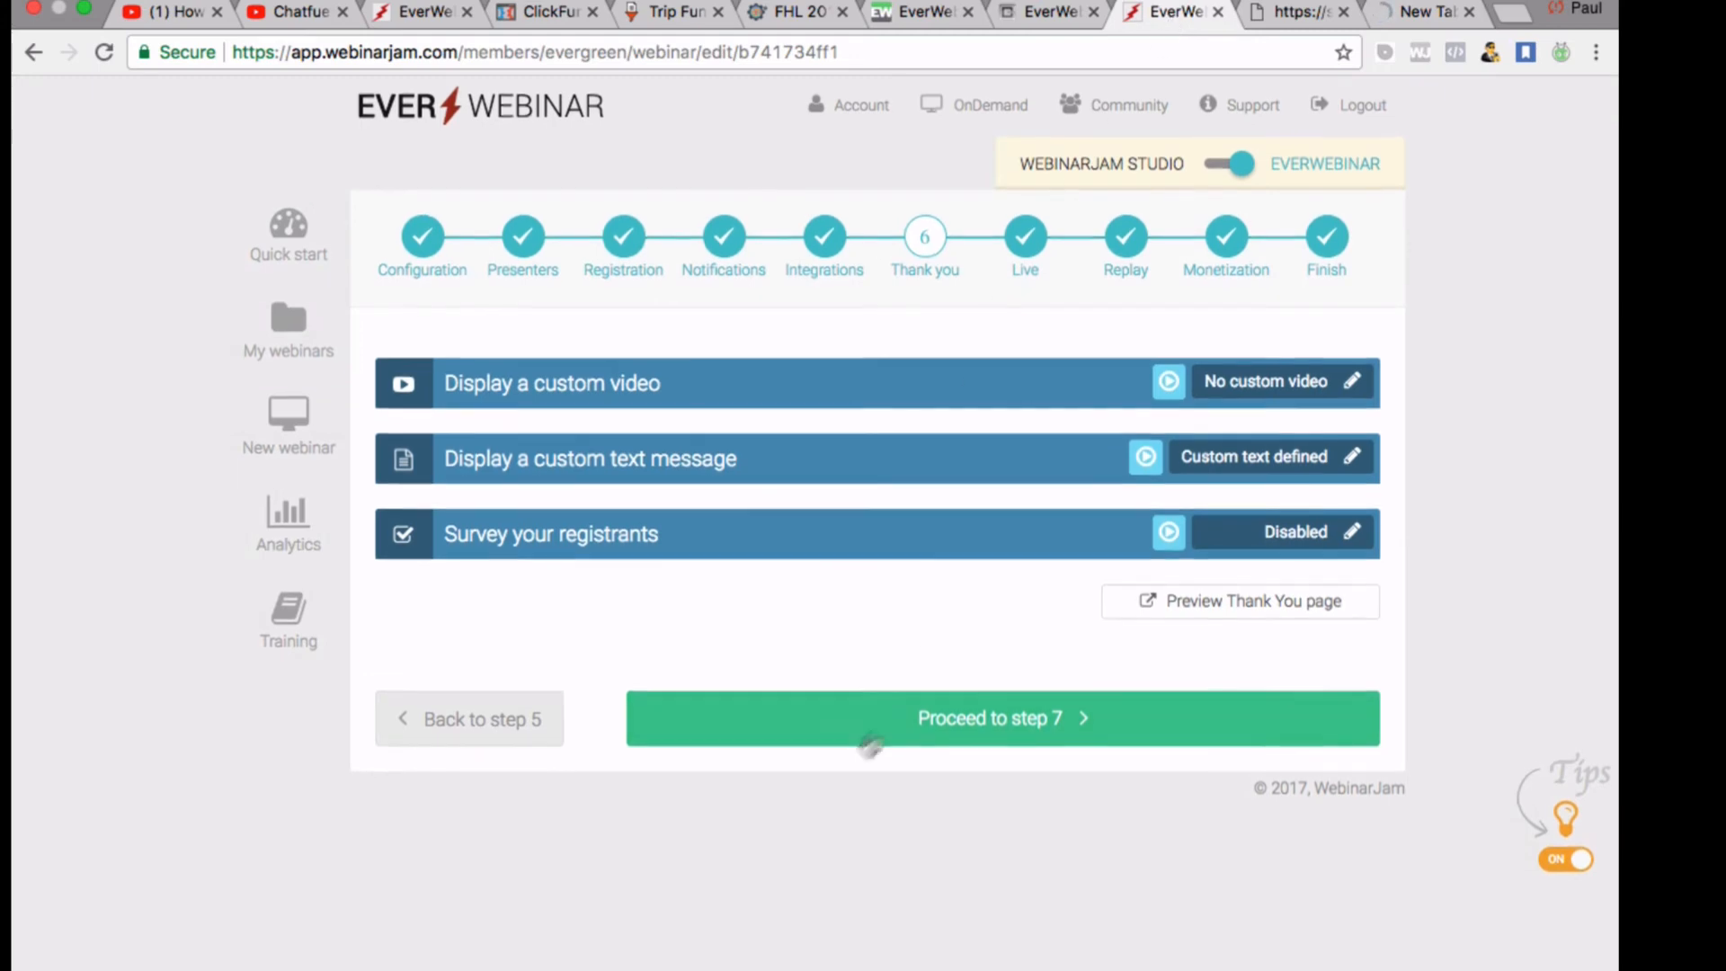
{"action": "left_click", "coordinate": [1043, 13]}
{"action": "scroll", "coordinate": [1002, 299], "scroll_direction": "down", "scroll_amount": 3}
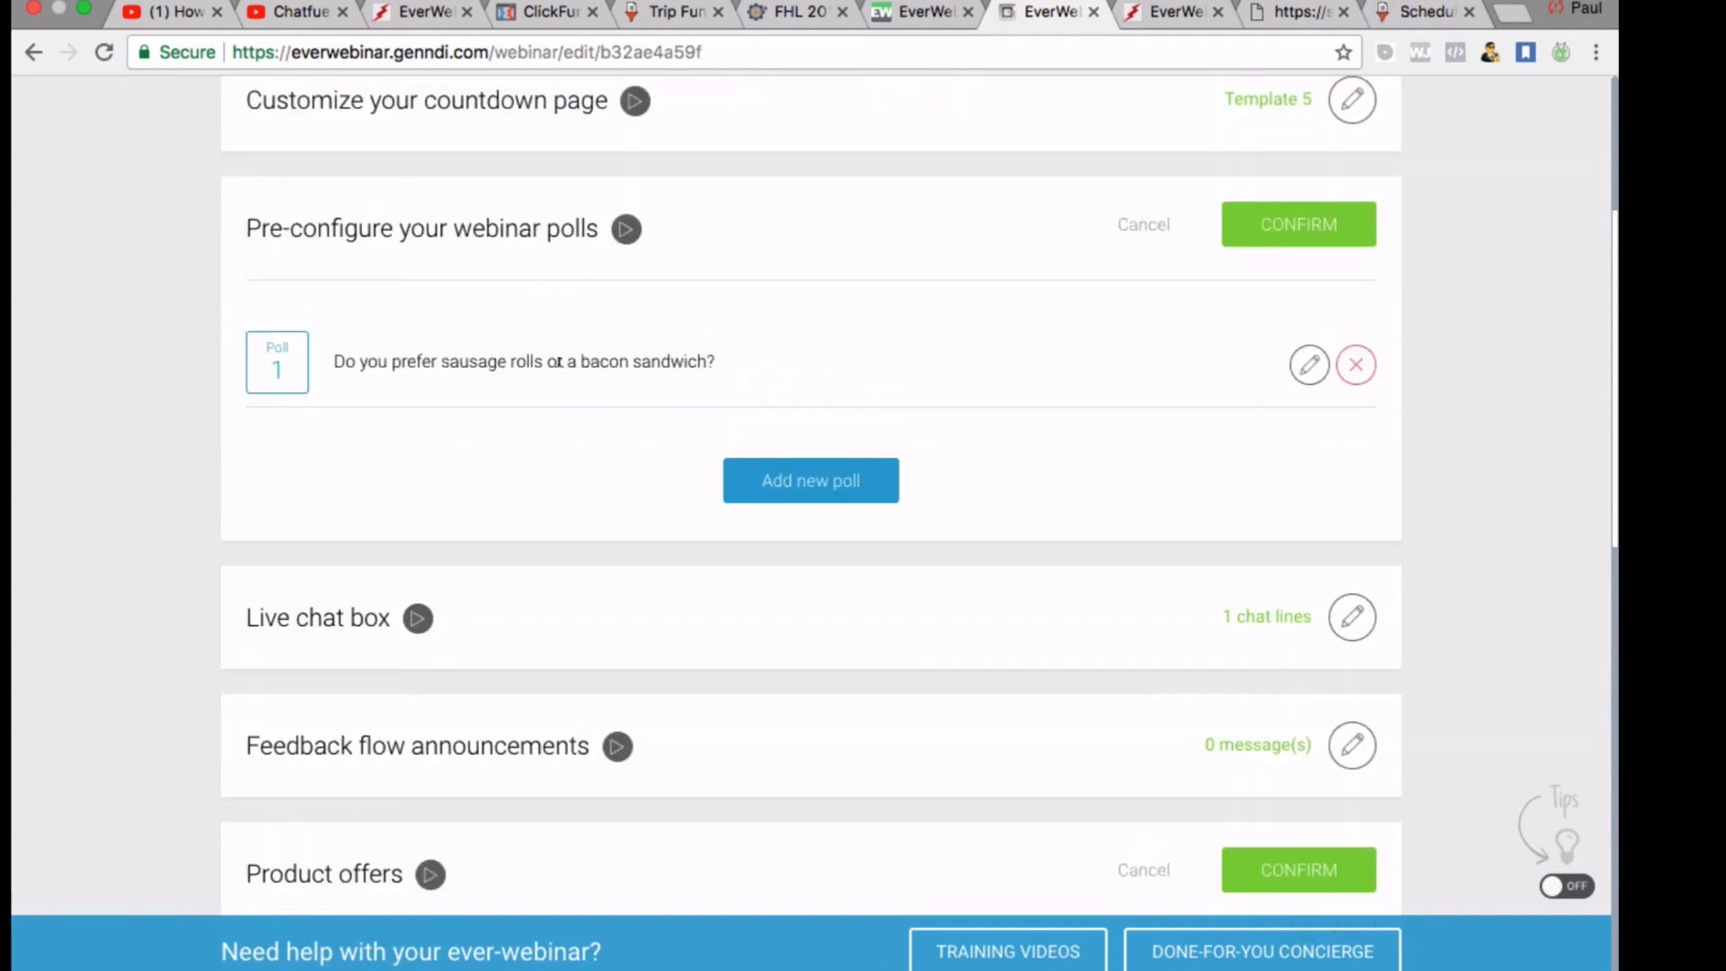
Confirm the poll settings and the product offer settings
{"action": "scroll", "coordinate": [557, 365], "scroll_direction": "down", "scroll_amount": 1}
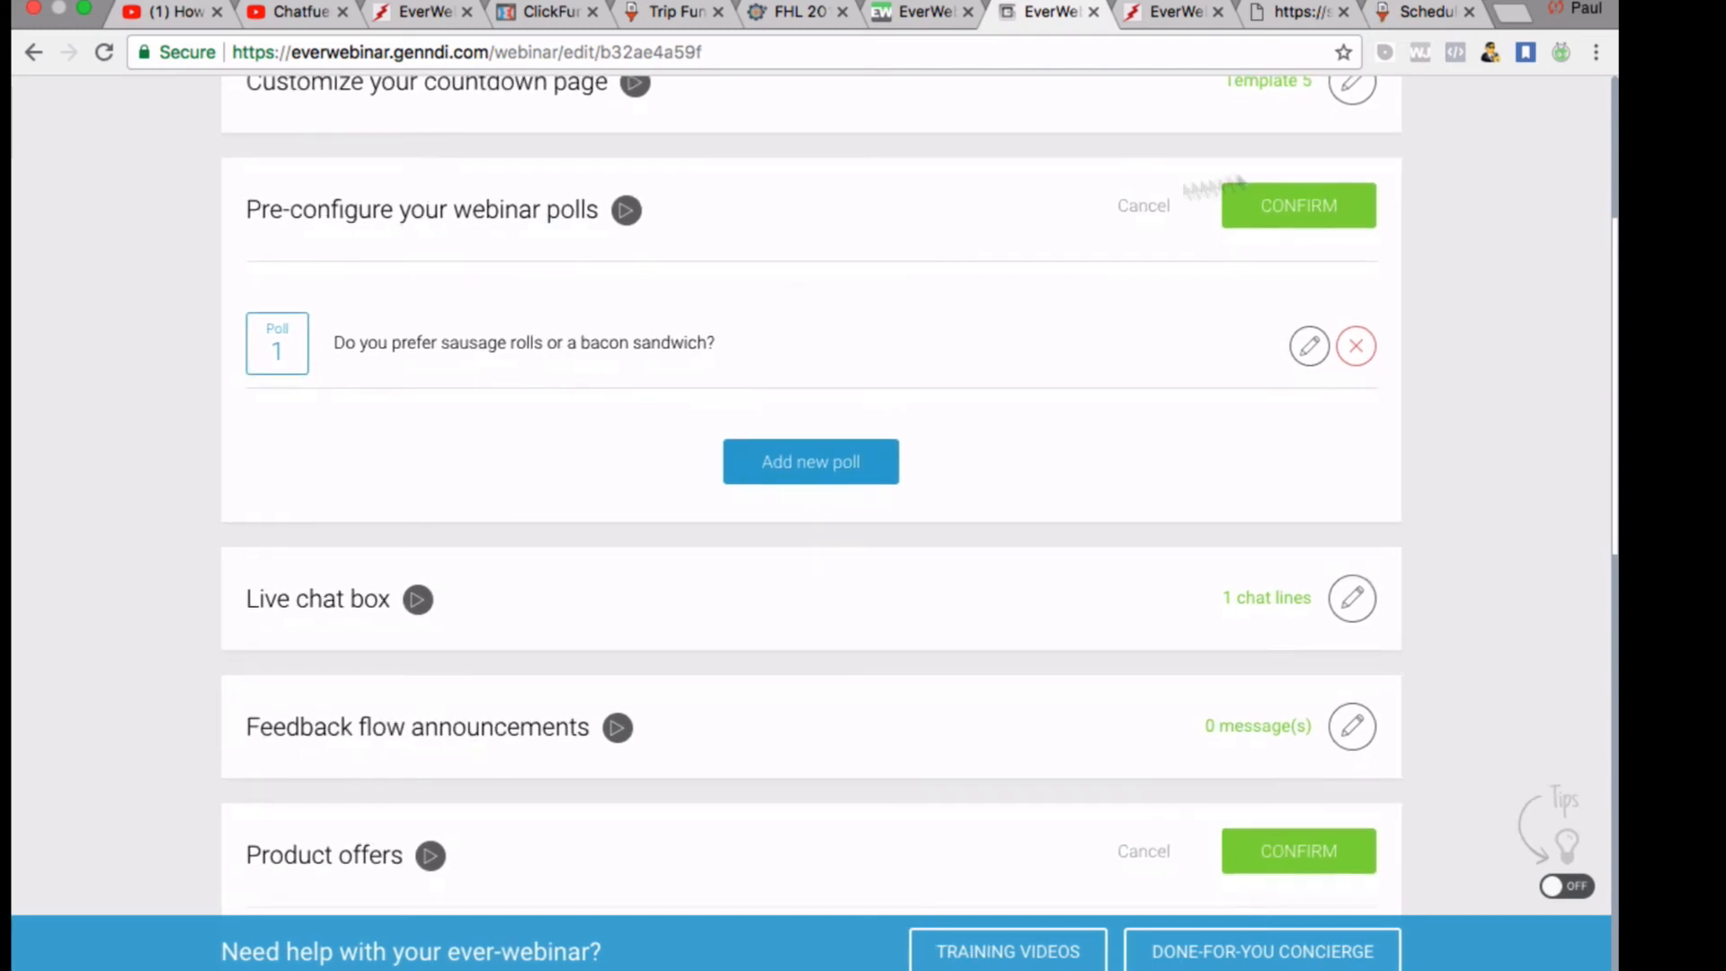
{"action": "left_click", "coordinate": [1321, 203]}
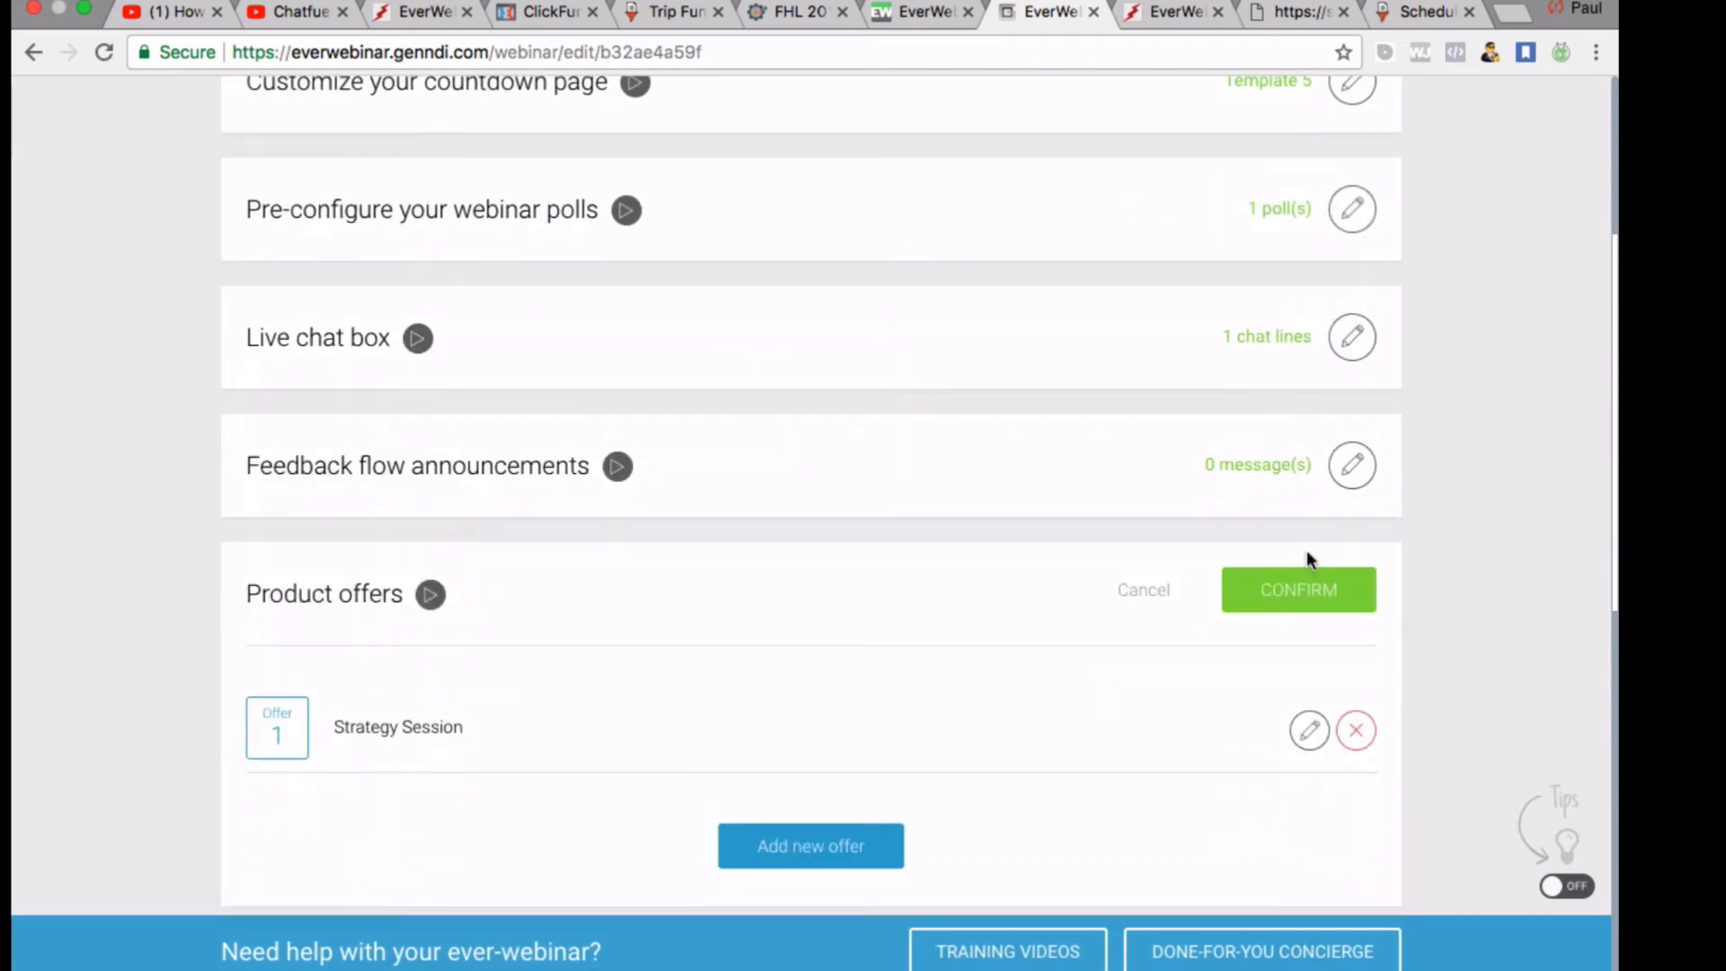
{"action": "left_click", "coordinate": [1304, 596]}
Open the 'Redirect to external websites' Time/URL editor
{"action": "scroll", "coordinate": [1204, 337], "scroll_direction": "down", "scroll_amount": 5}
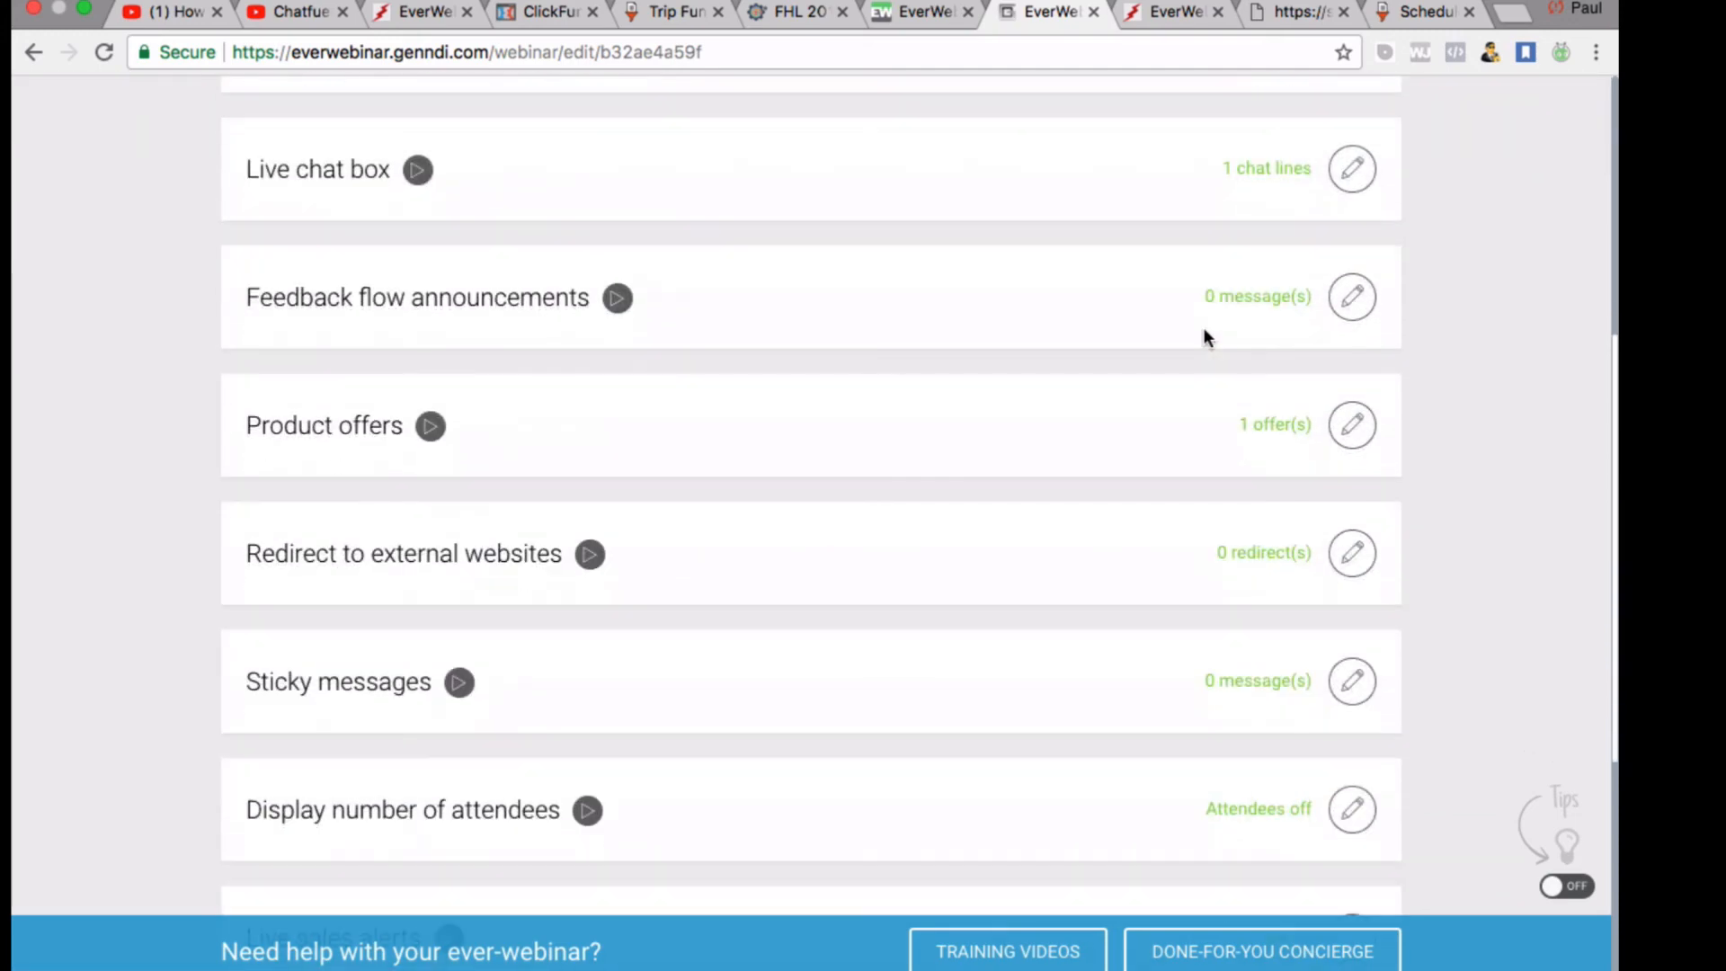
{"action": "scroll", "coordinate": [1044, 620], "scroll_direction": "down", "scroll_amount": 1}
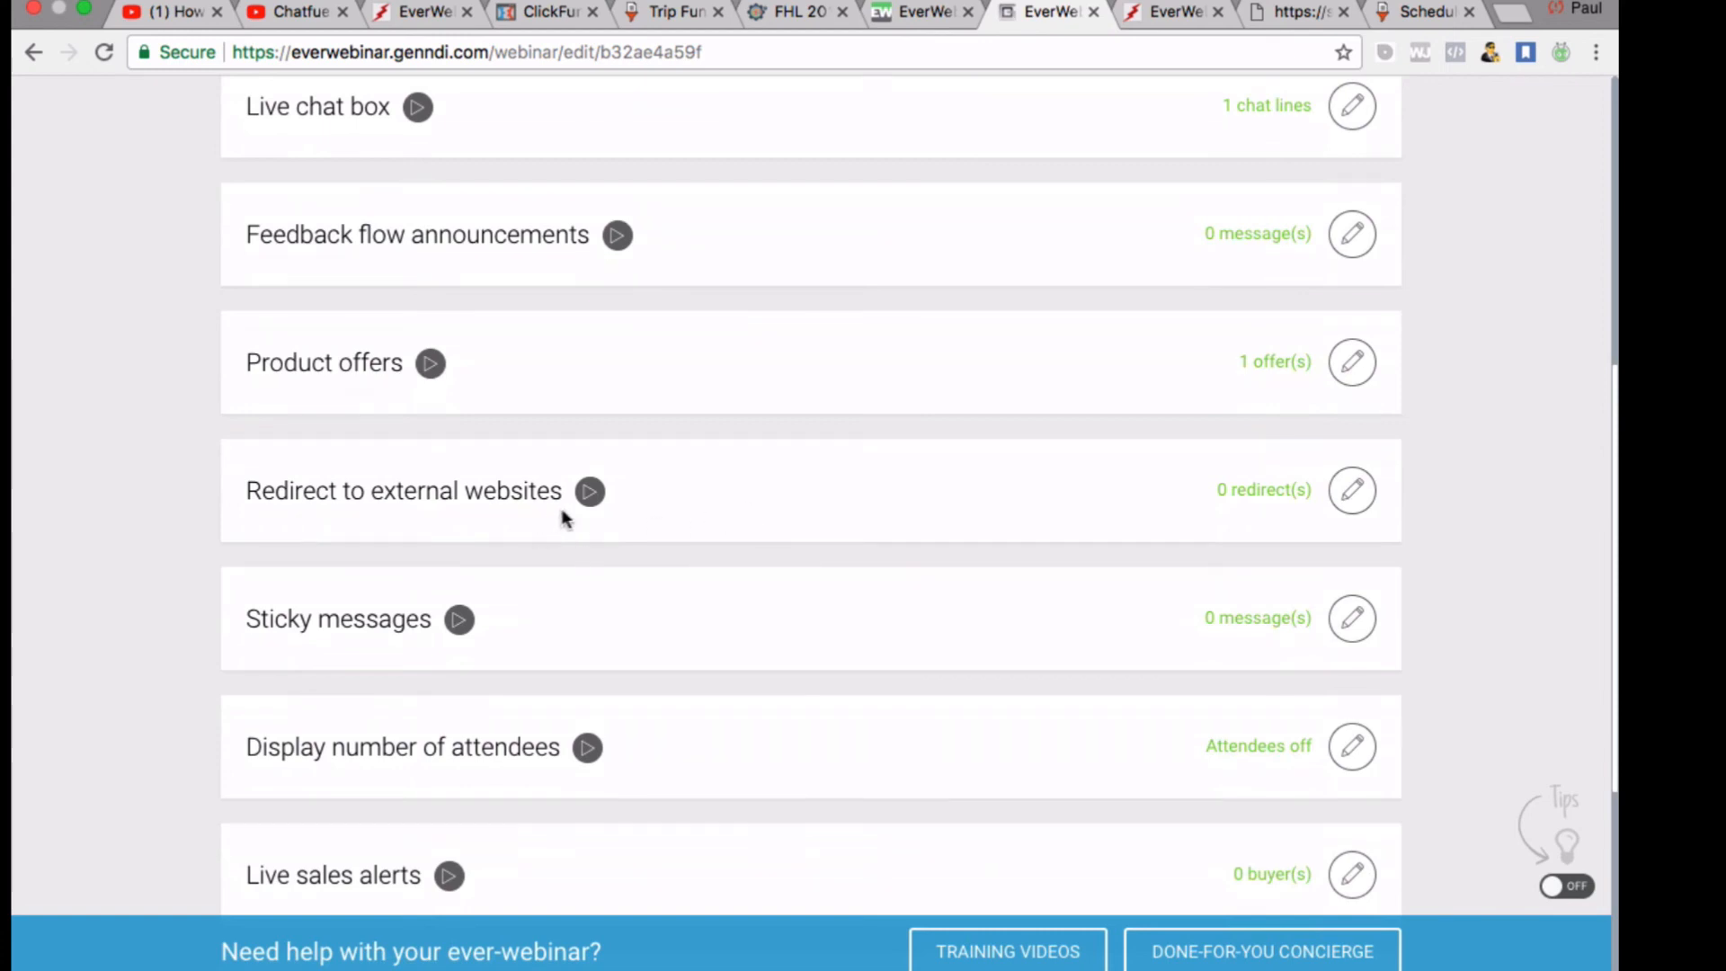
{"action": "left_click", "coordinate": [1353, 494]}
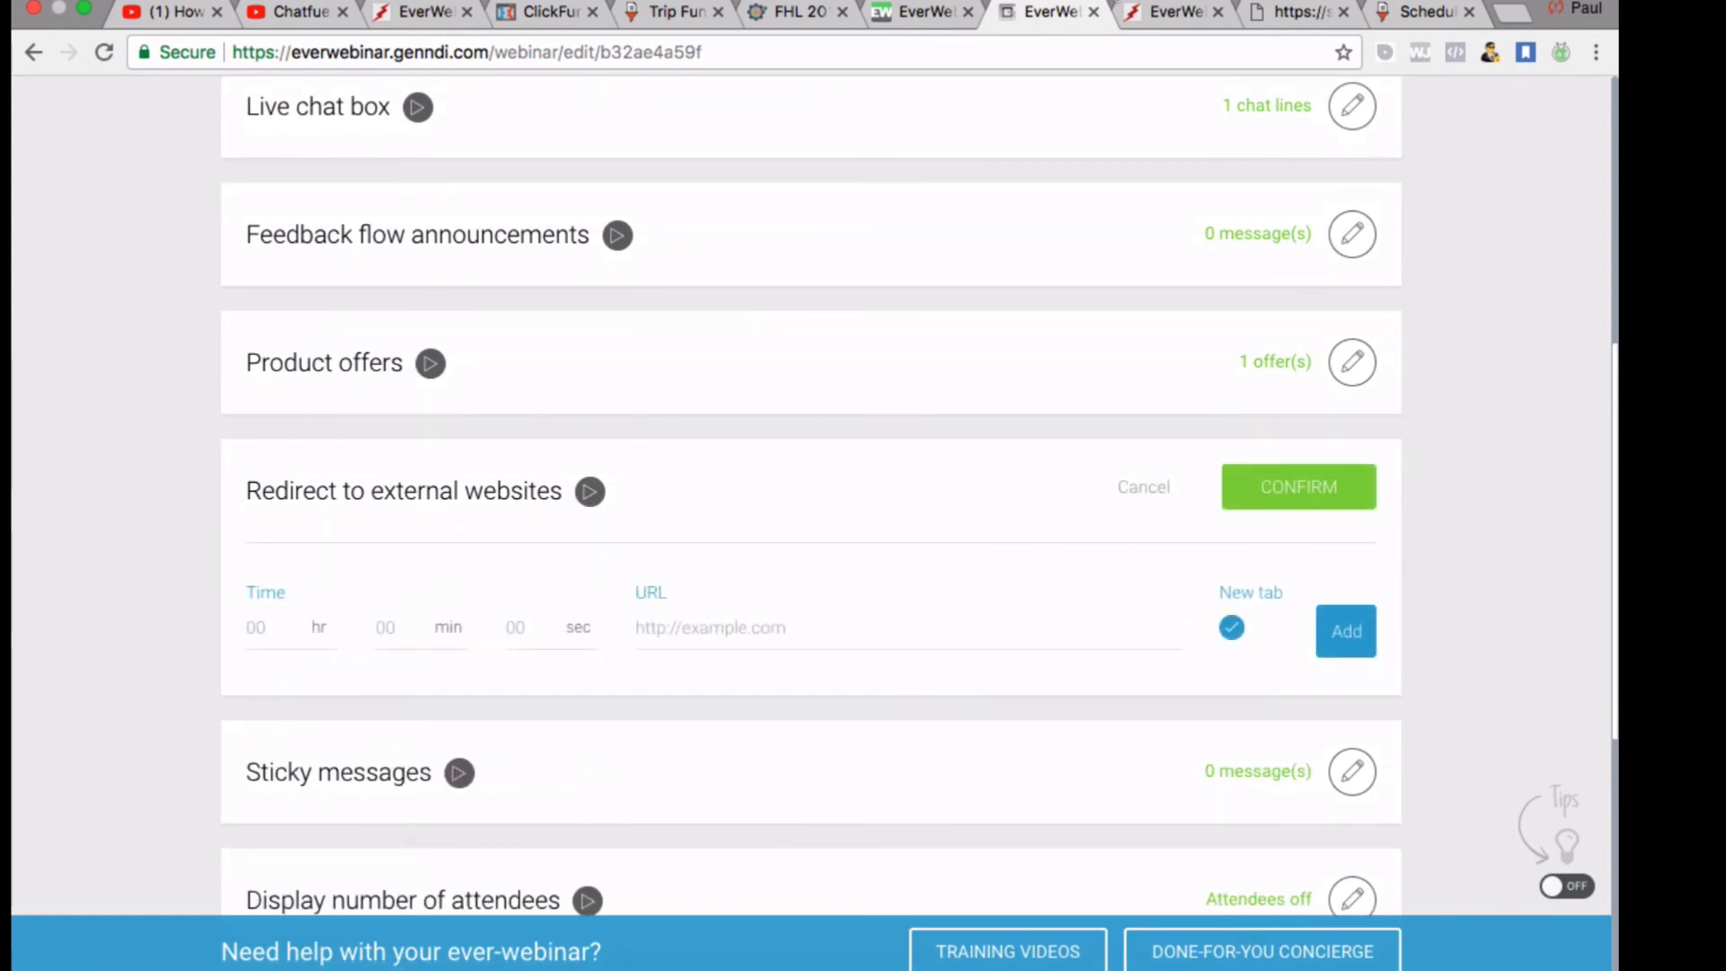
{"action": "left_click", "coordinate": [845, 4]}
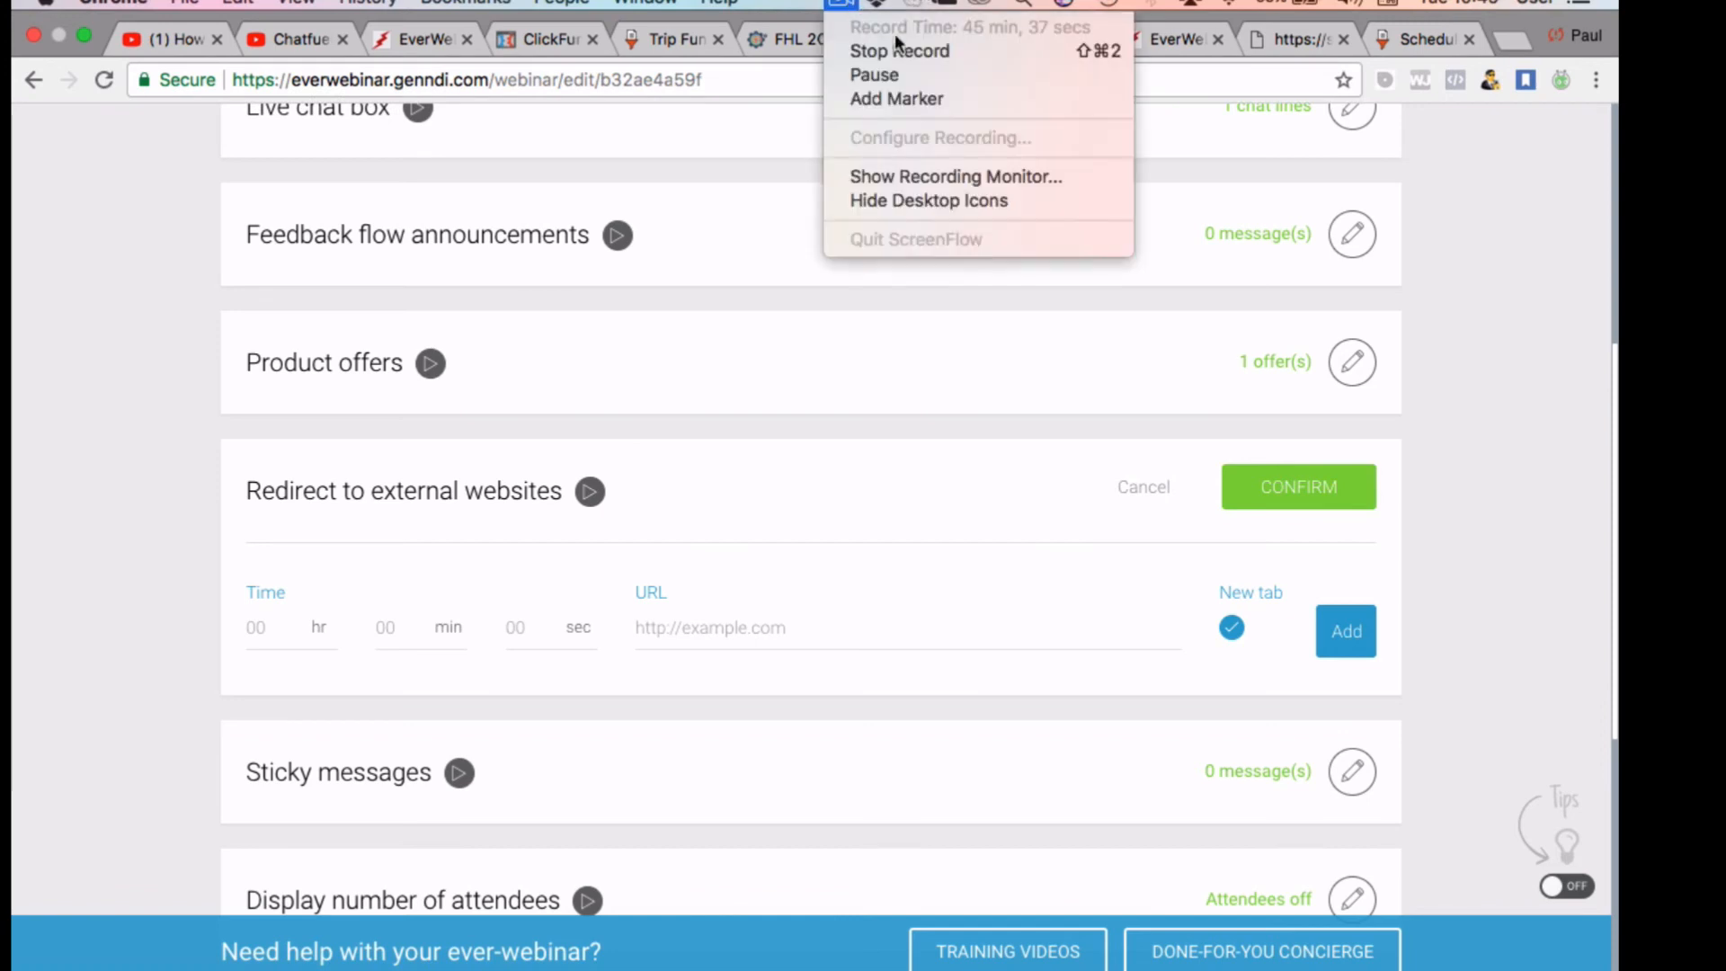
{"action": "left_click", "coordinate": [886, 74]}
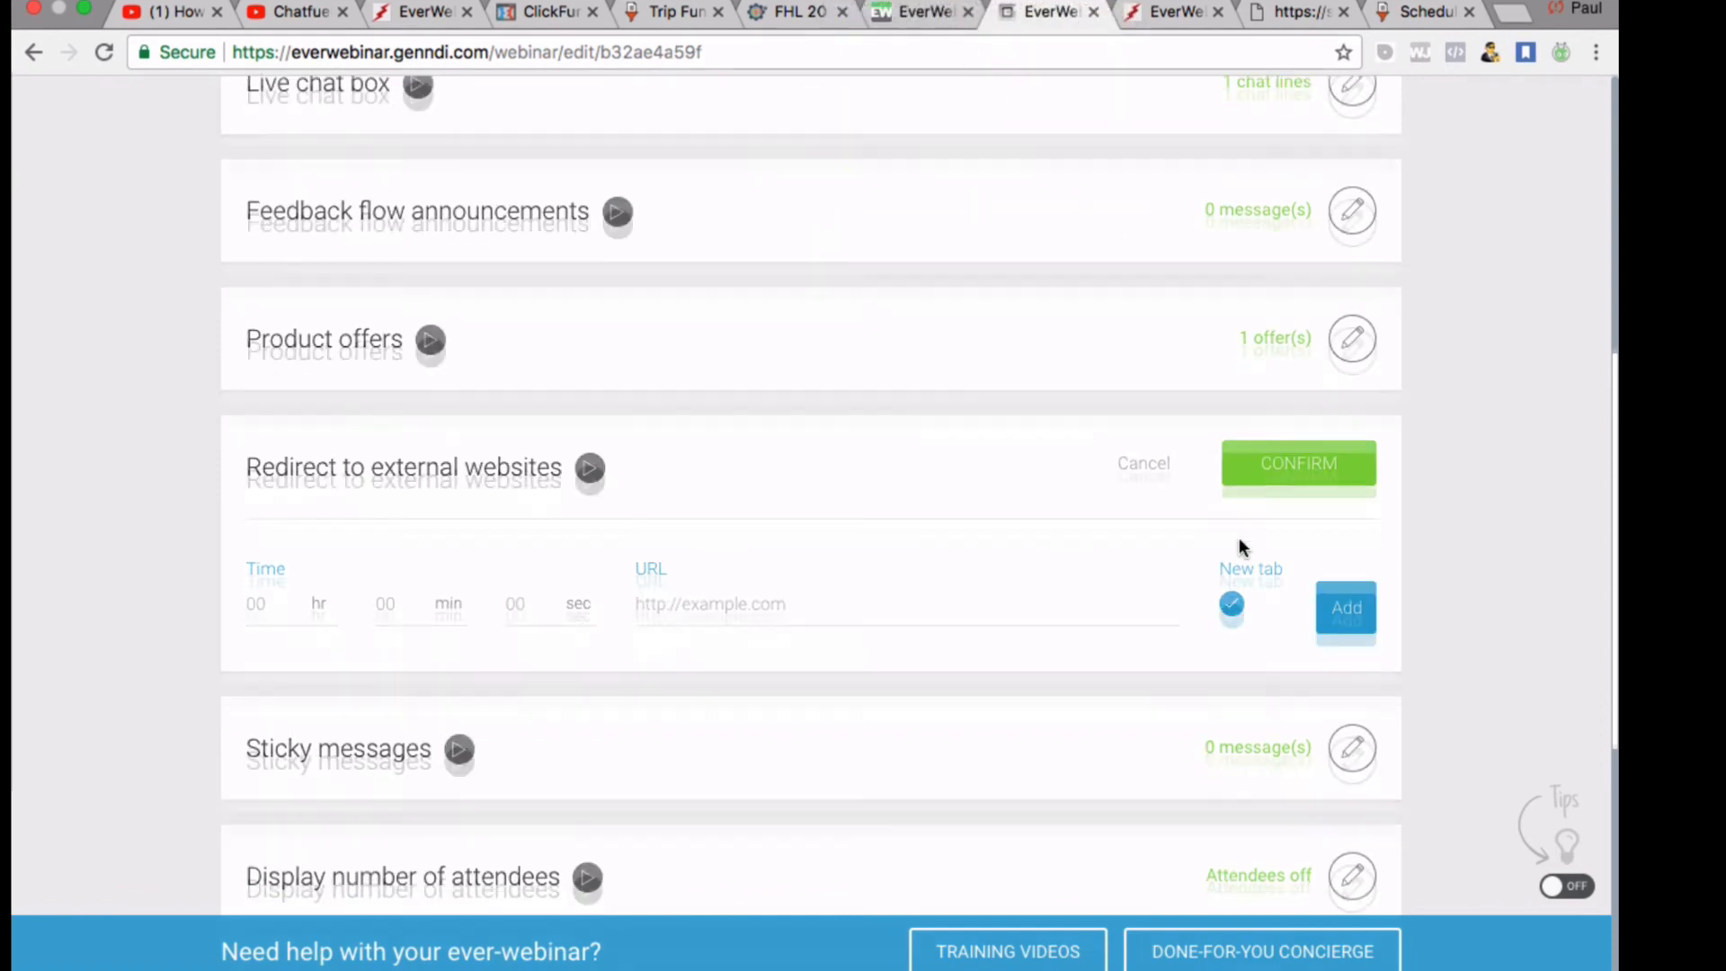
{"action": "scroll", "coordinate": [1238, 537], "scroll_direction": "down", "scroll_amount": 1}
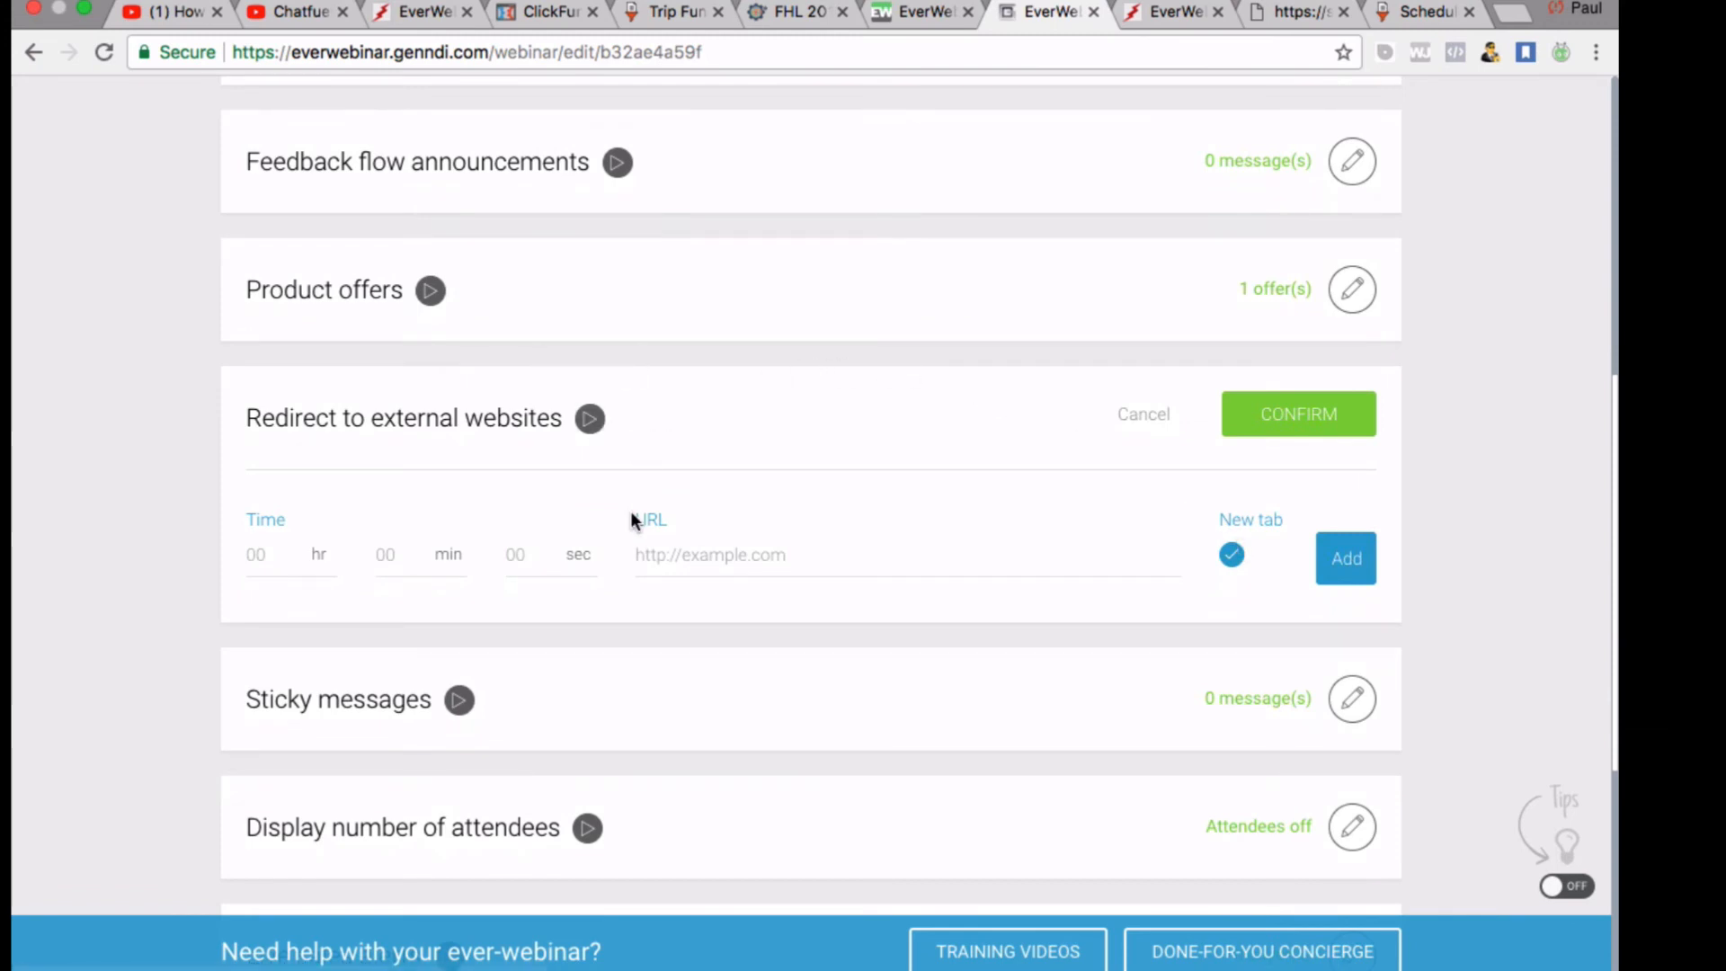
Set the redirect time to 0 hours 2 minutes
{"action": "left_click", "coordinate": [250, 550]}
{"action": "scroll", "coordinate": [453, 563], "scroll_direction": "down", "scroll_amount": 1}
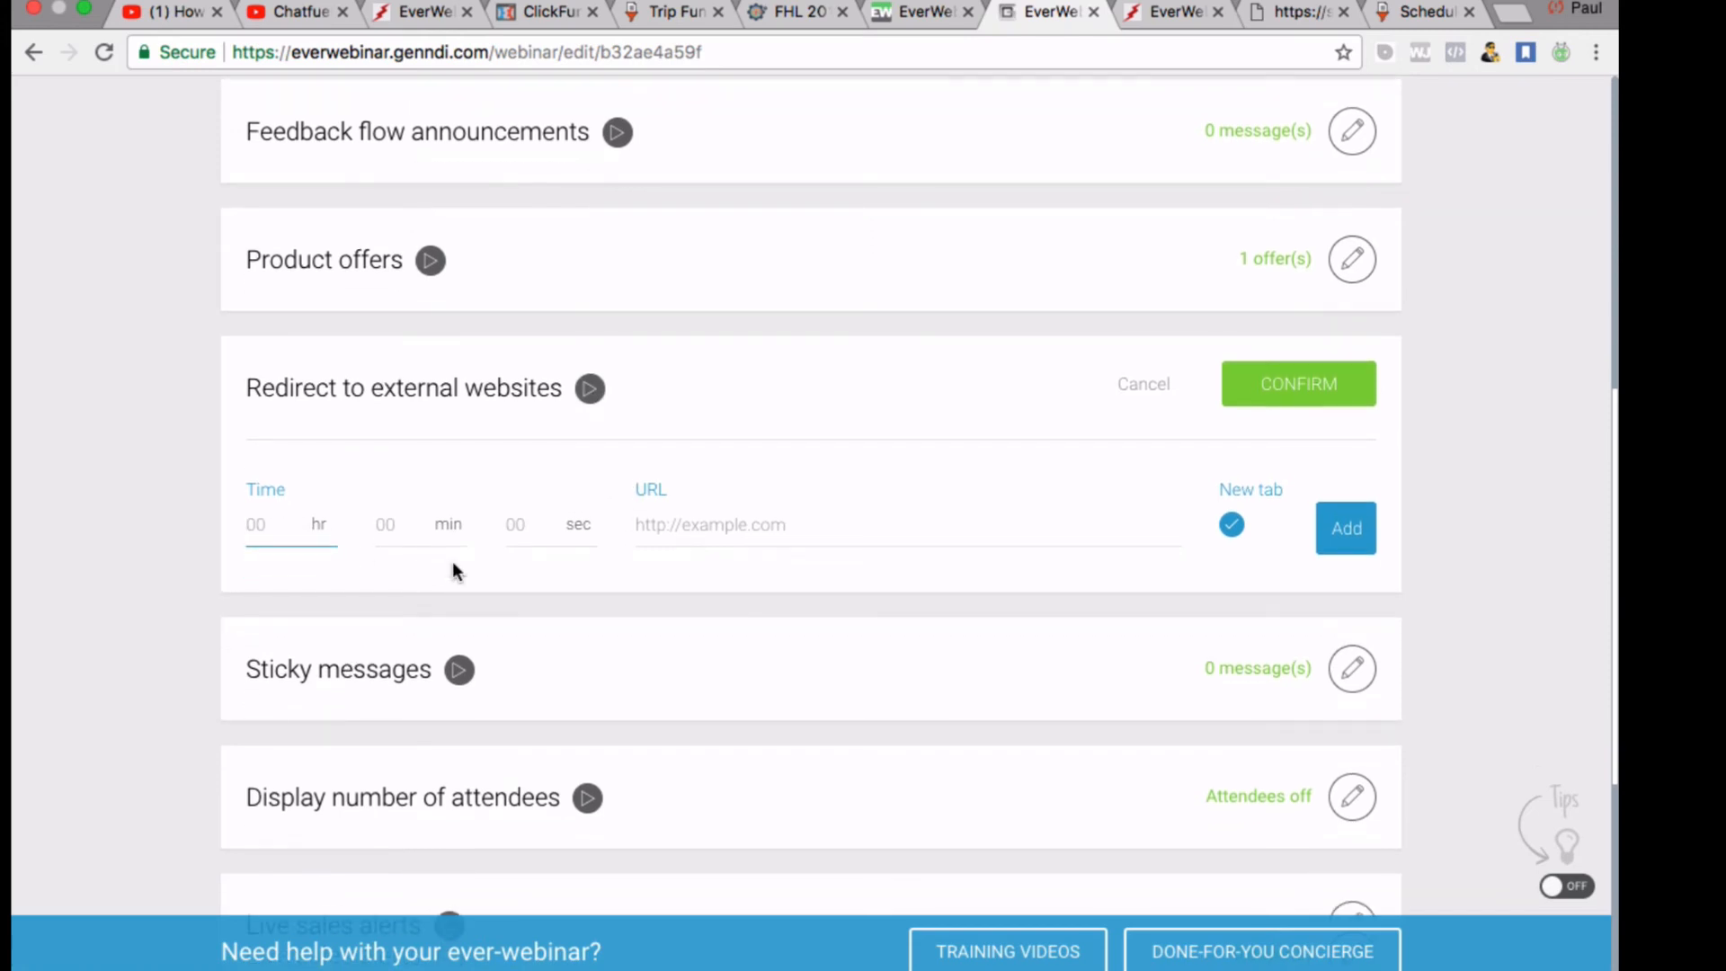
{"action": "left_click", "coordinate": [1420, 11]}
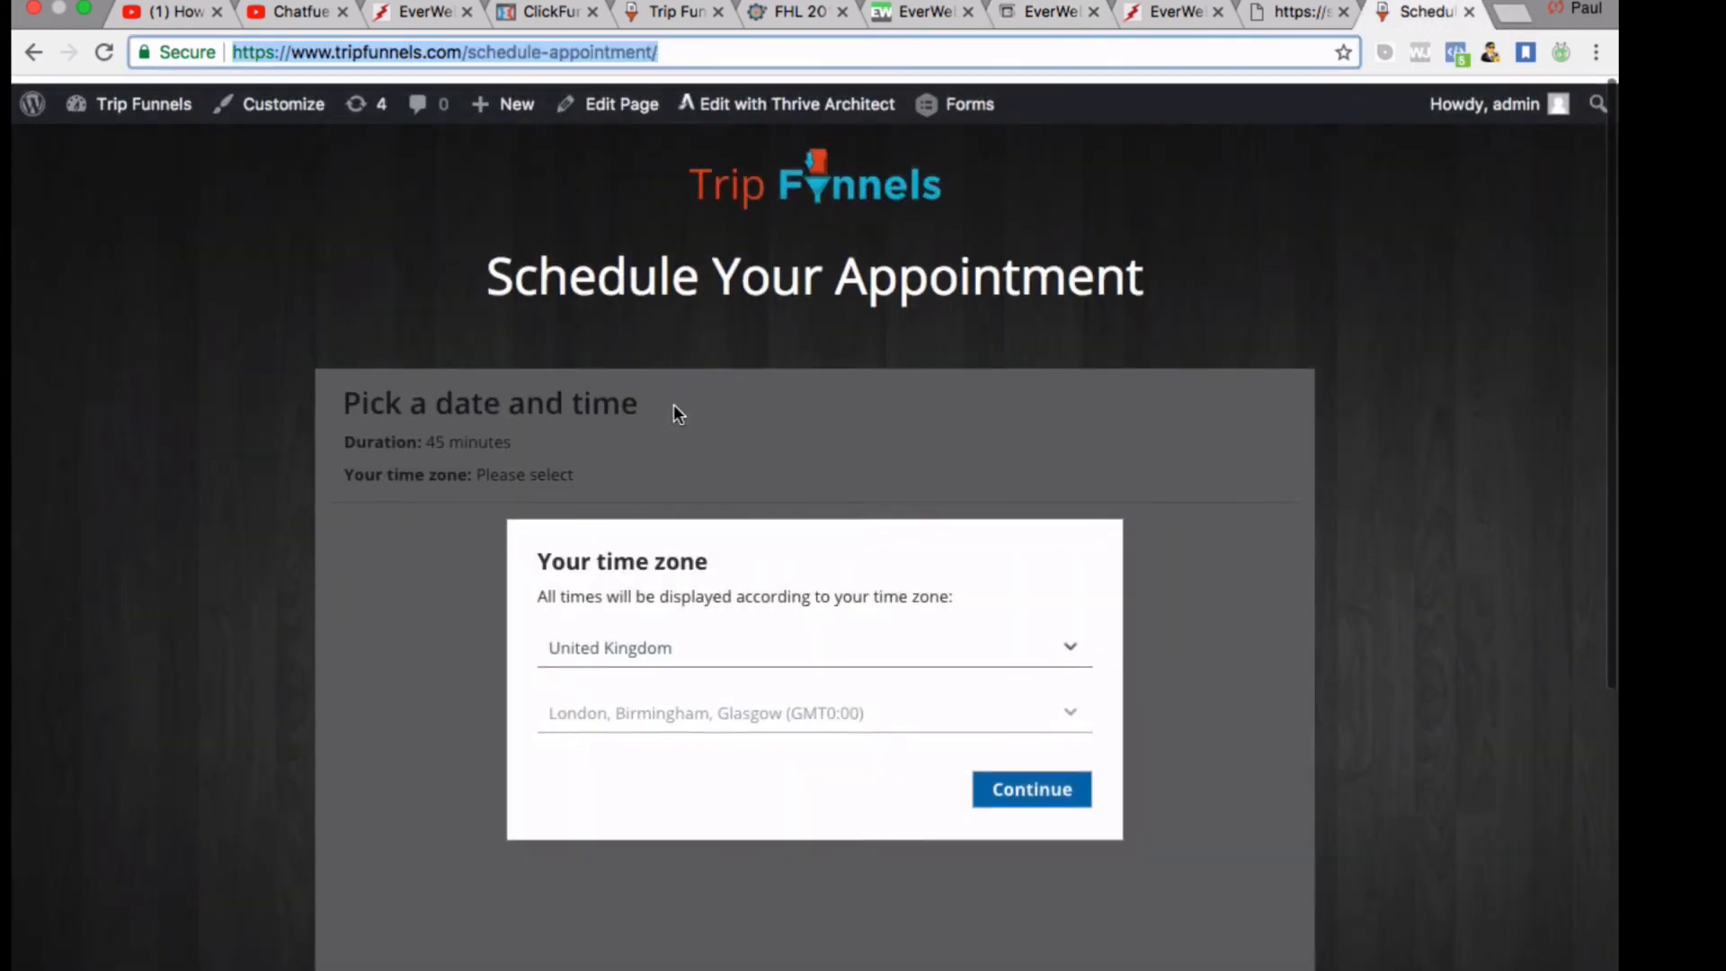
{"action": "left_click", "coordinate": [1158, 15]}
{"action": "left_click", "coordinate": [1063, 7]}
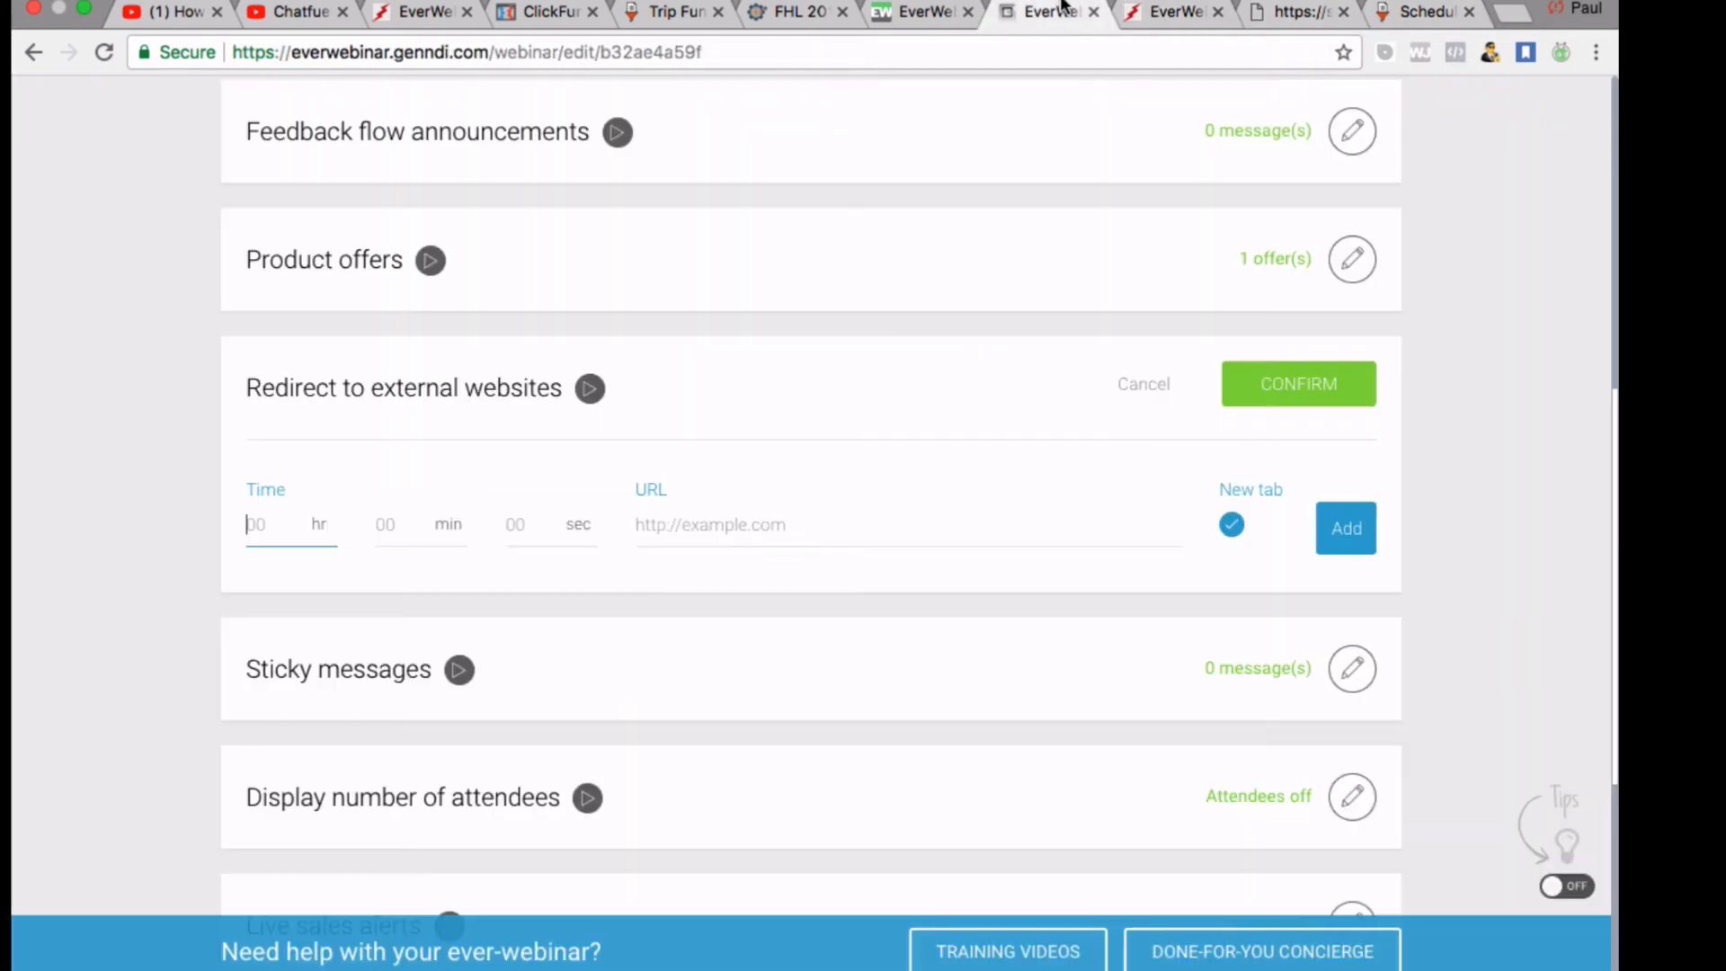
{"action": "left_click", "coordinate": [1294, 13]}
{"action": "left_click", "coordinate": [1135, 18]}
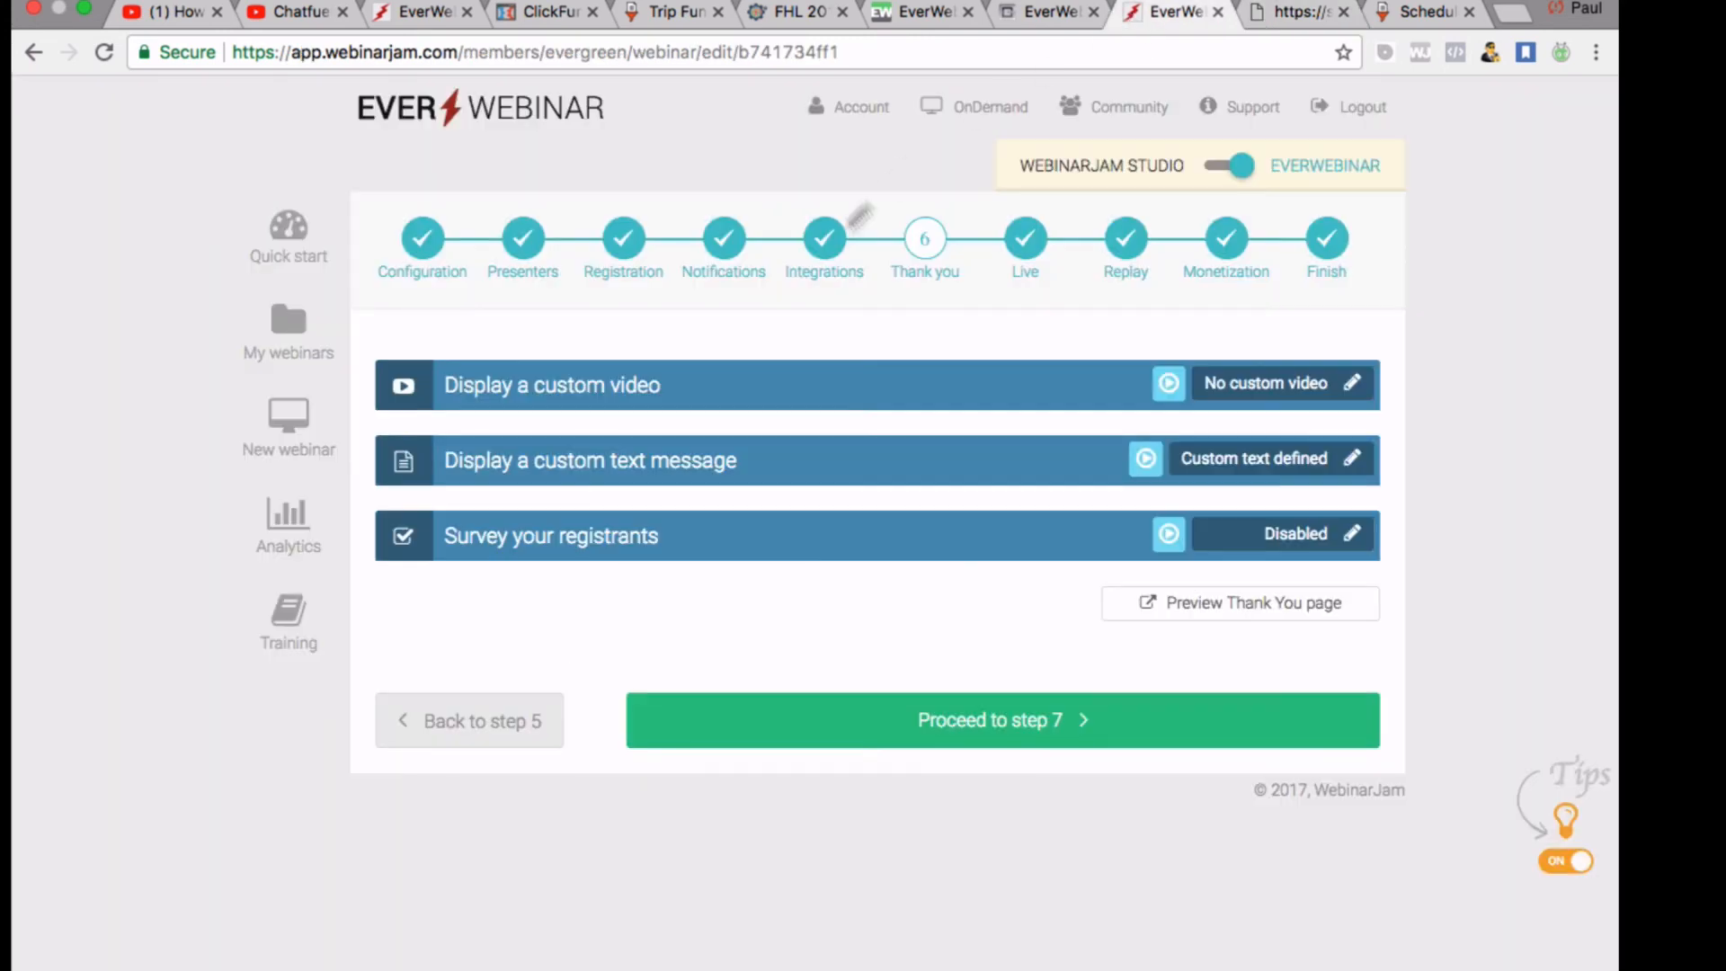
{"action": "left_click", "coordinate": [916, 12]}
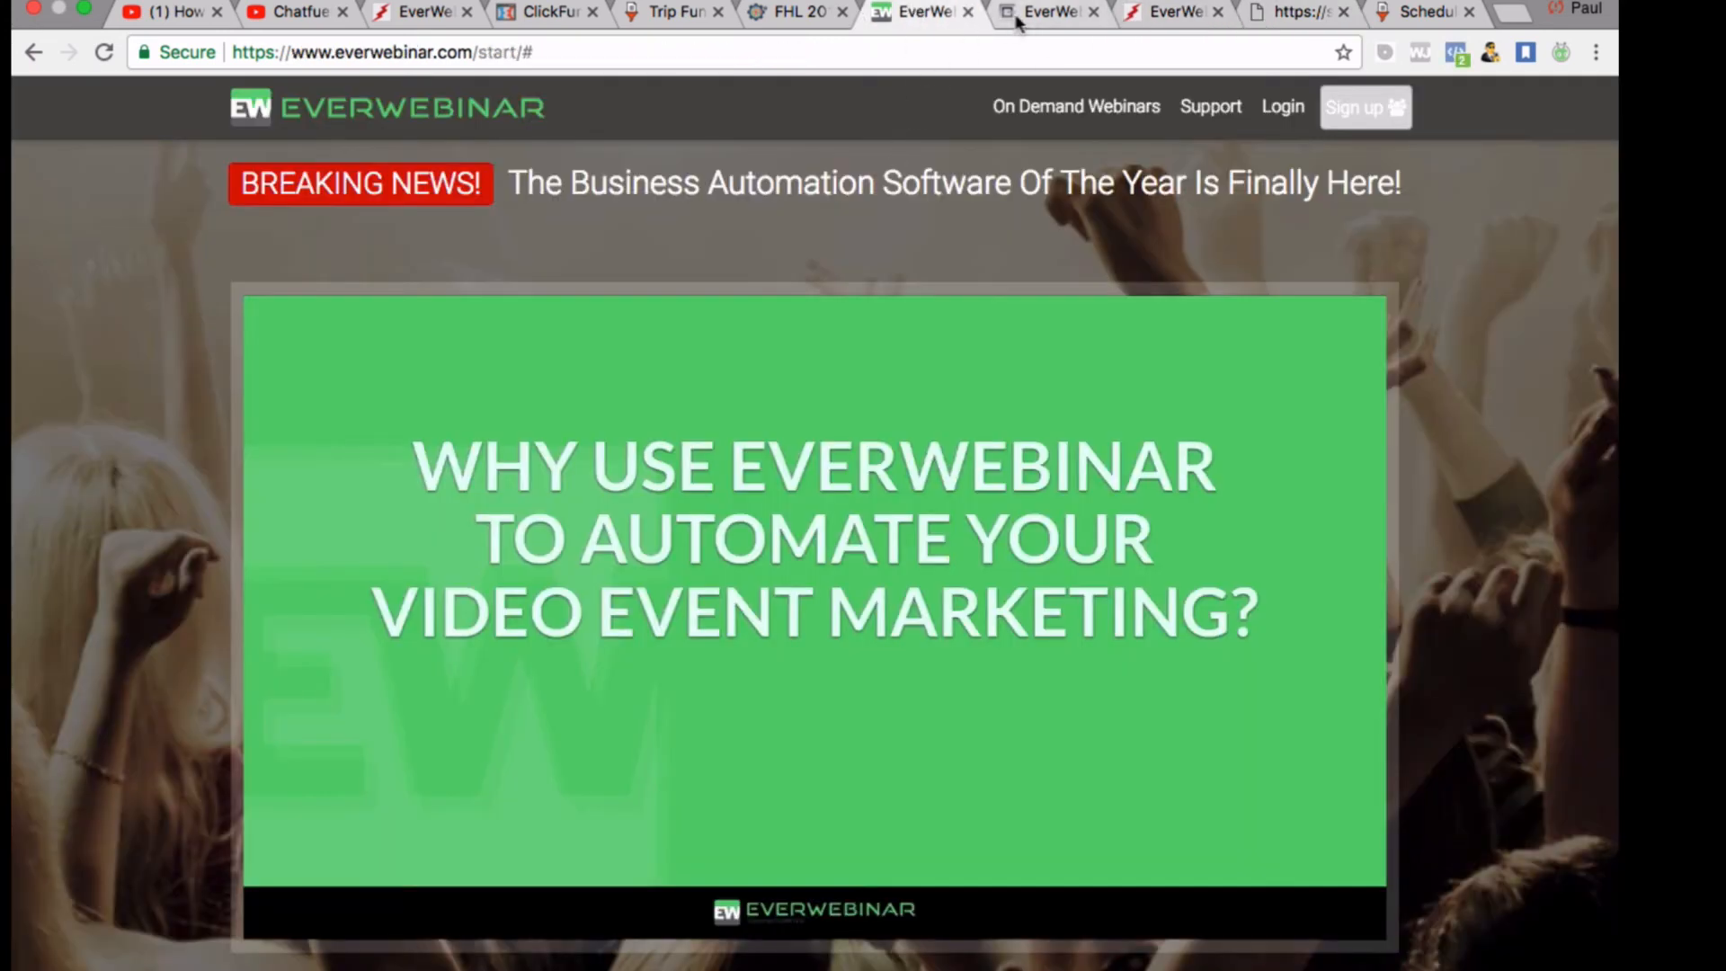
{"action": "left_click", "coordinate": [1047, 12]}
{"action": "scroll", "coordinate": [994, 603], "scroll_direction": "down", "scroll_amount": 1}
{"action": "scroll", "coordinate": [994, 611], "scroll_direction": "up", "scroll_amount": 1}
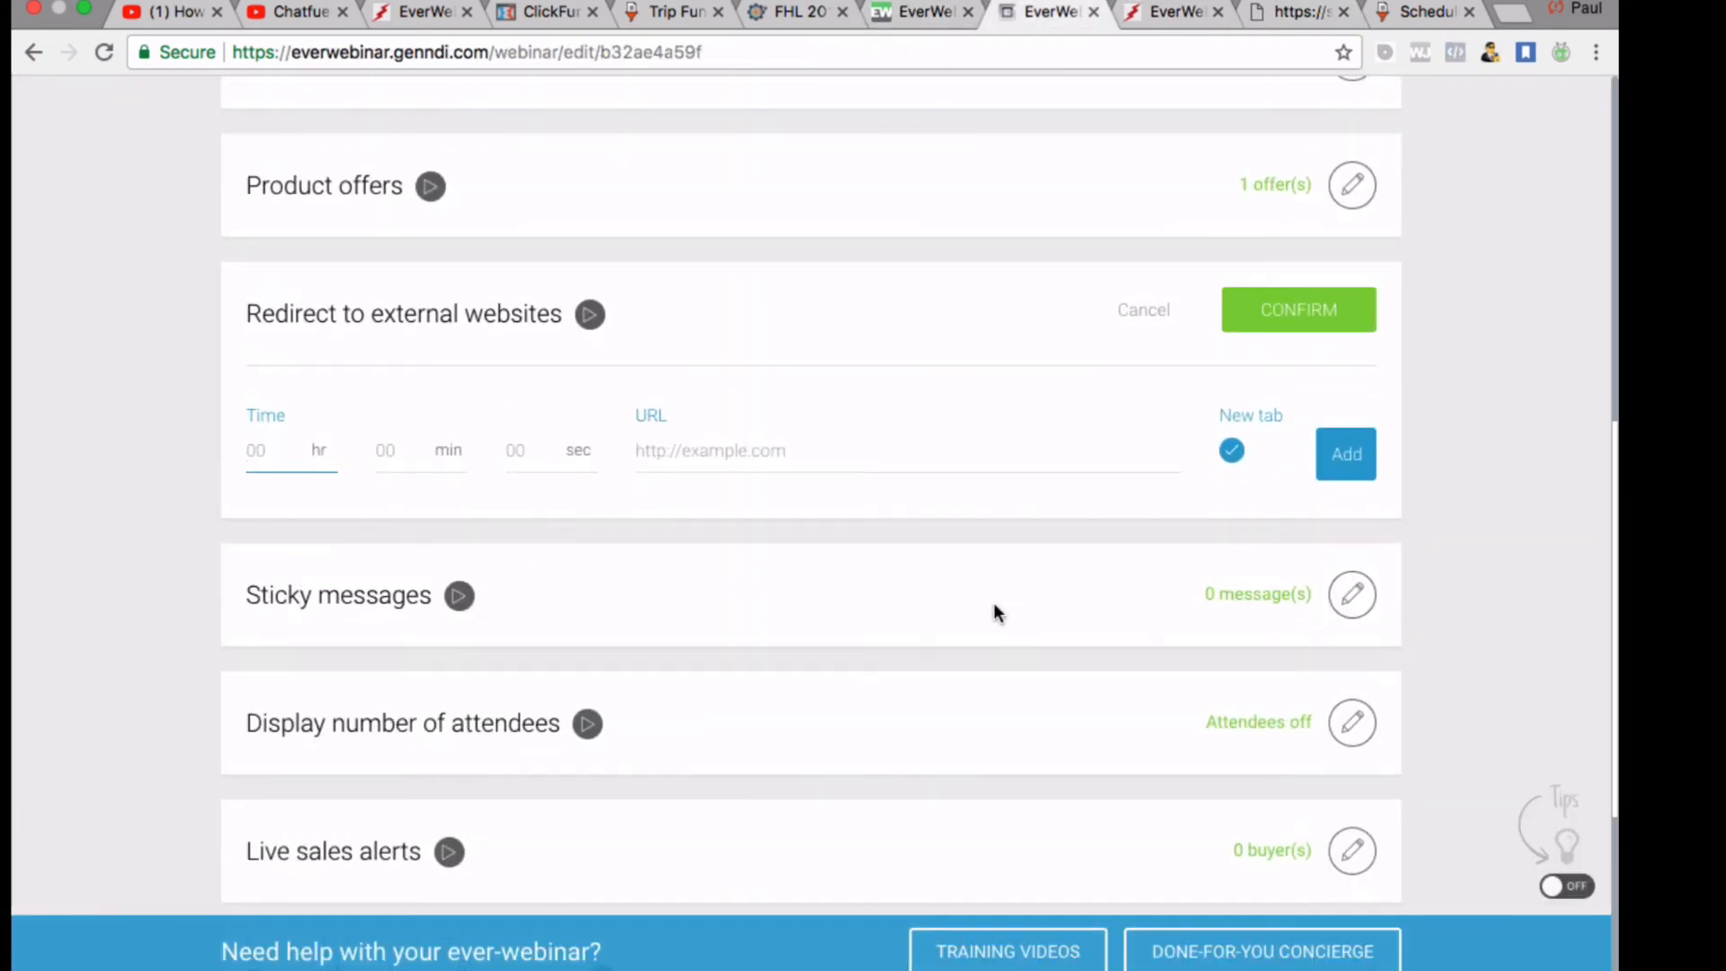
{"action": "type", "text": "0"}
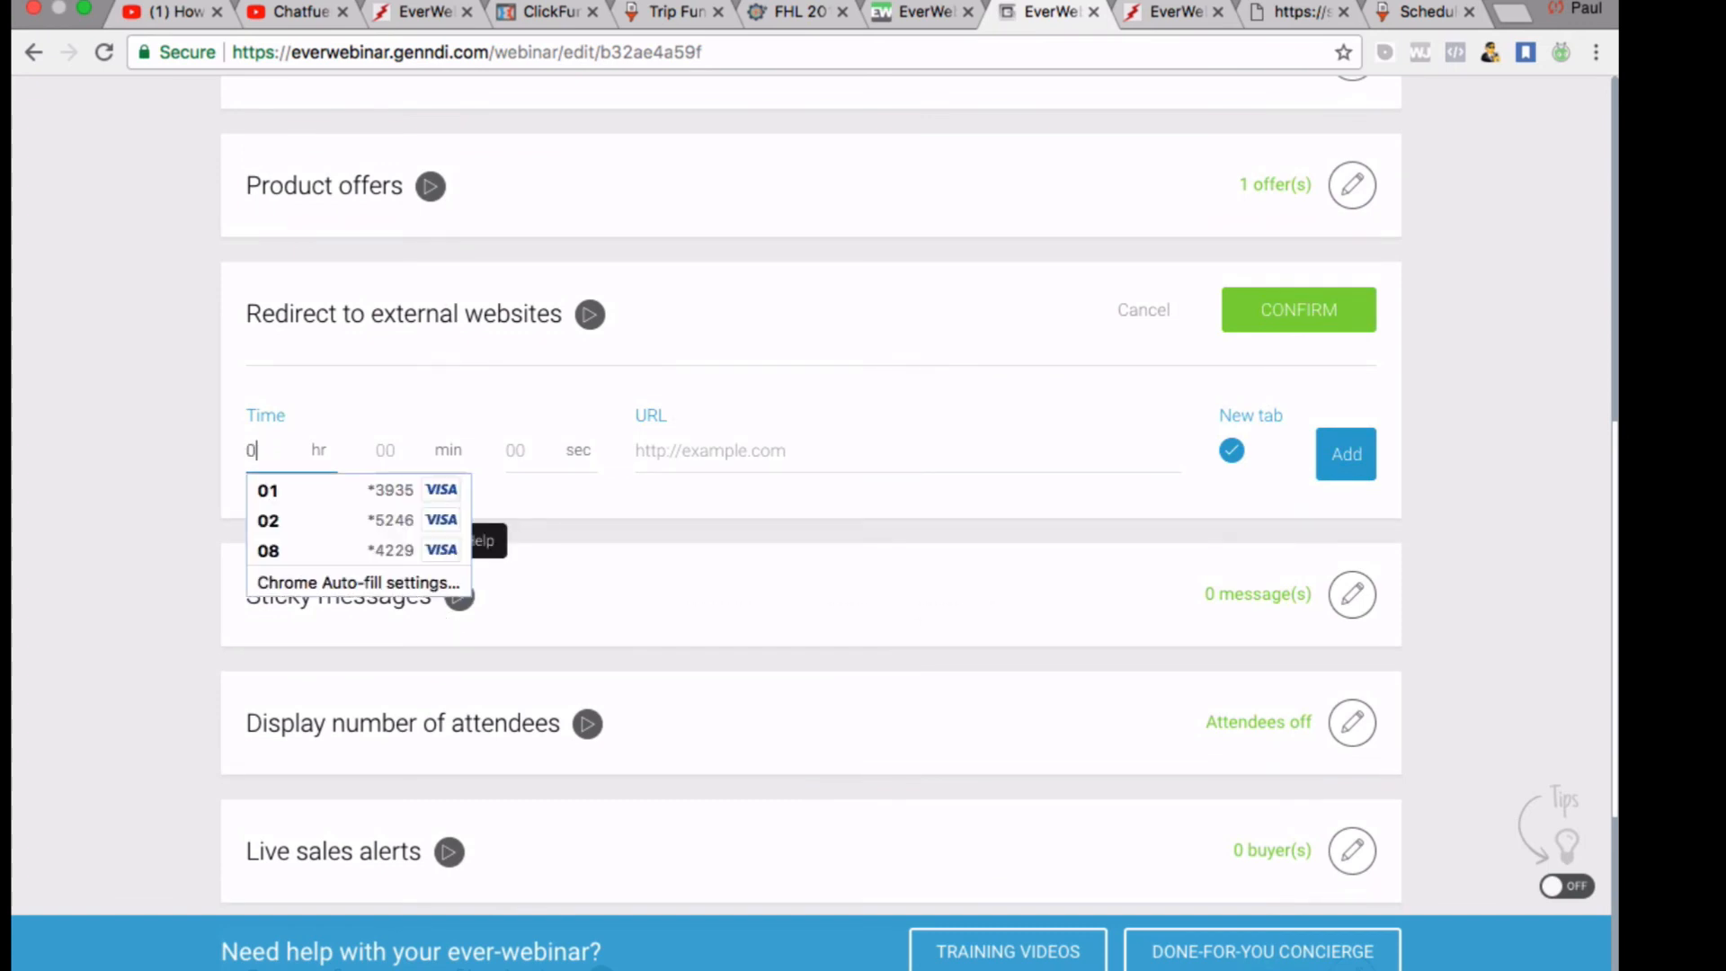
{"action": "left_click", "coordinate": [404, 448]}
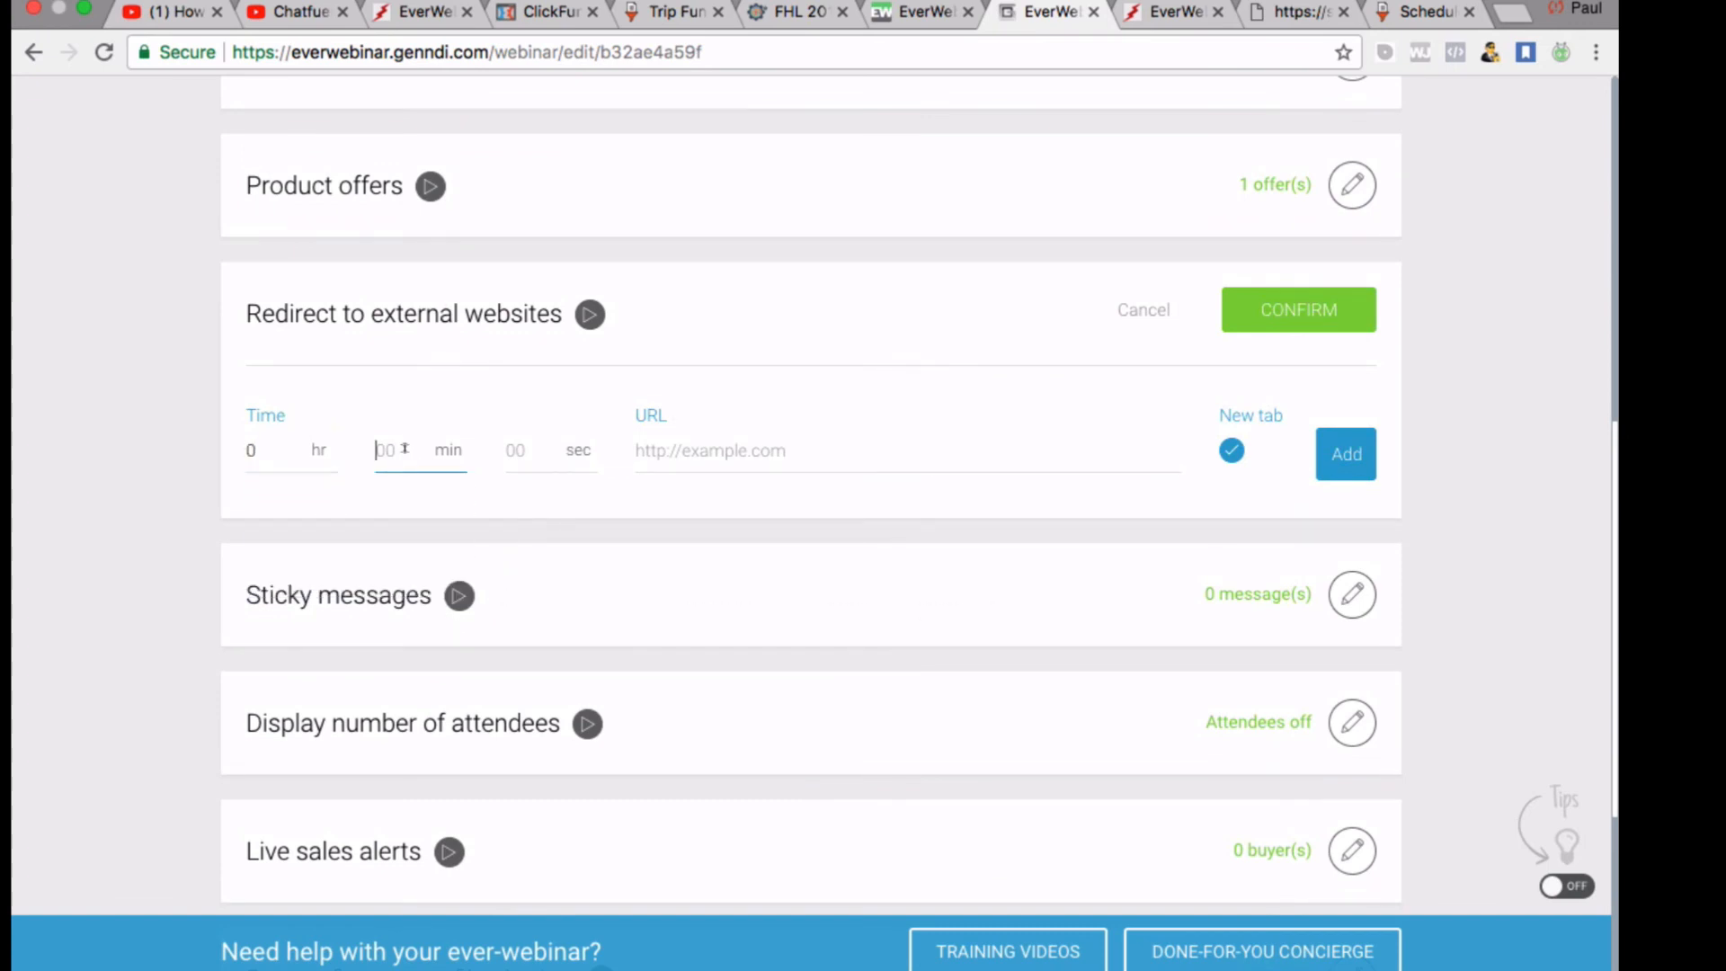
{"action": "type", "text": "2"}
{"action": "left_click", "coordinate": [534, 450]}
{"action": "left_click", "coordinate": [676, 458]}
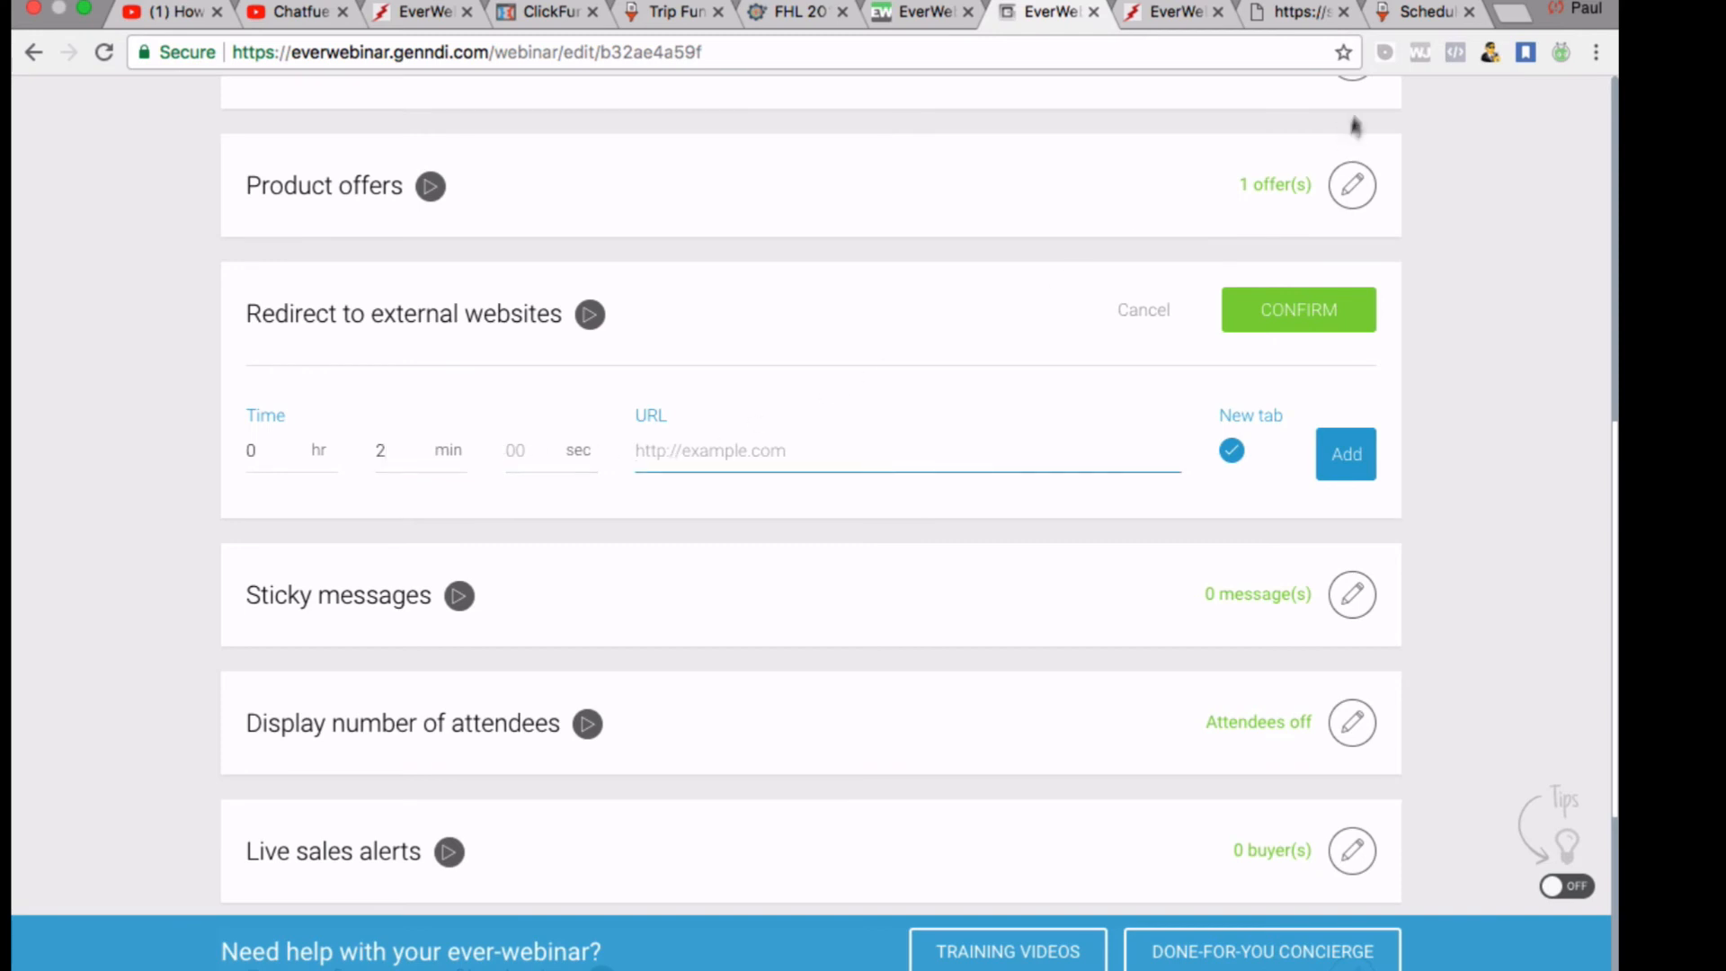
{"action": "left_click", "coordinate": [1425, 11]}
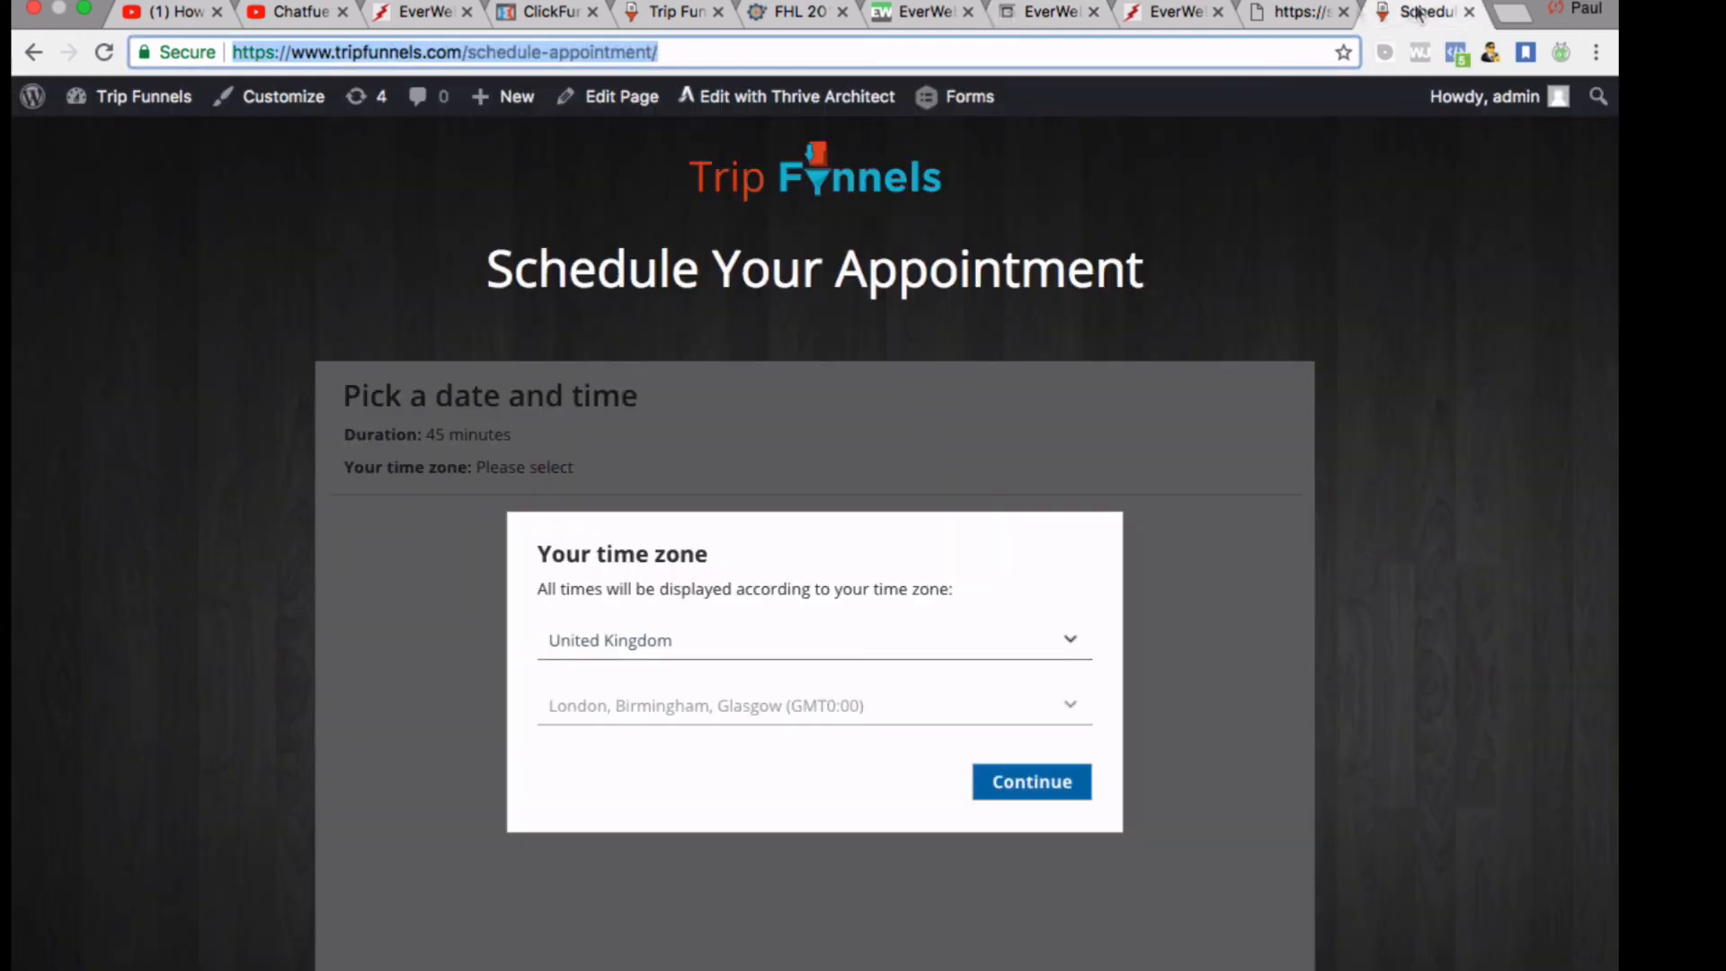
{"action": "right_click", "coordinate": [622, 51]}
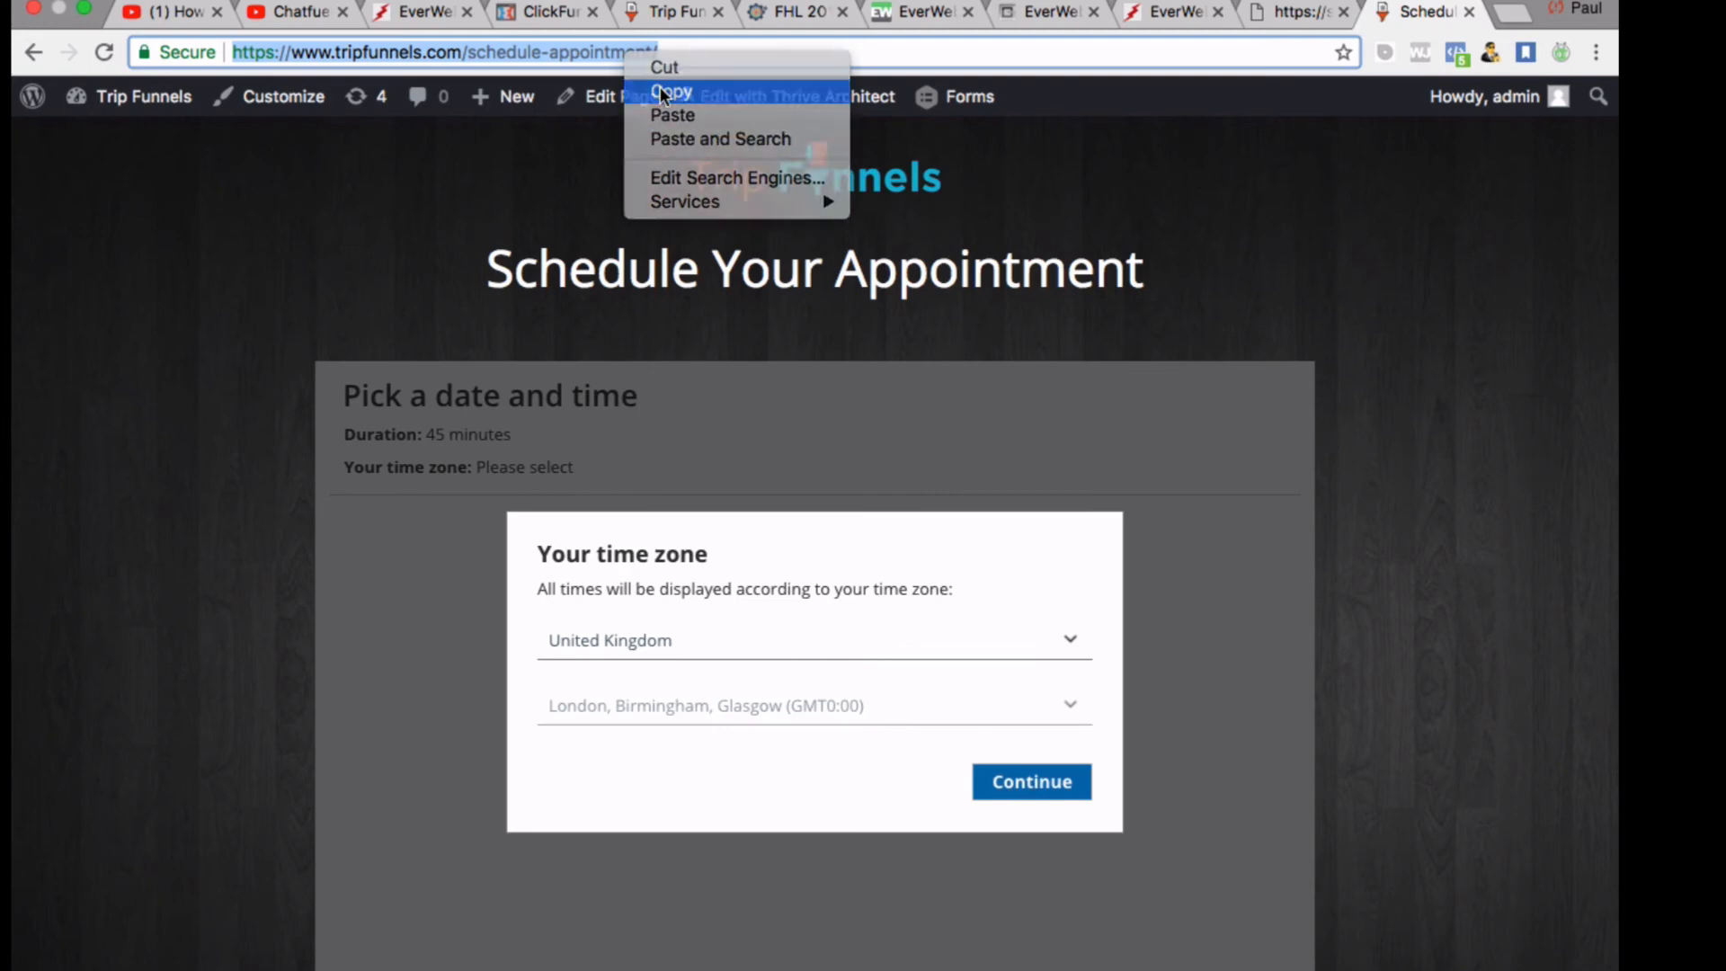
{"action": "left_click", "coordinate": [670, 93]}
{"action": "left_click", "coordinate": [1294, 12]}
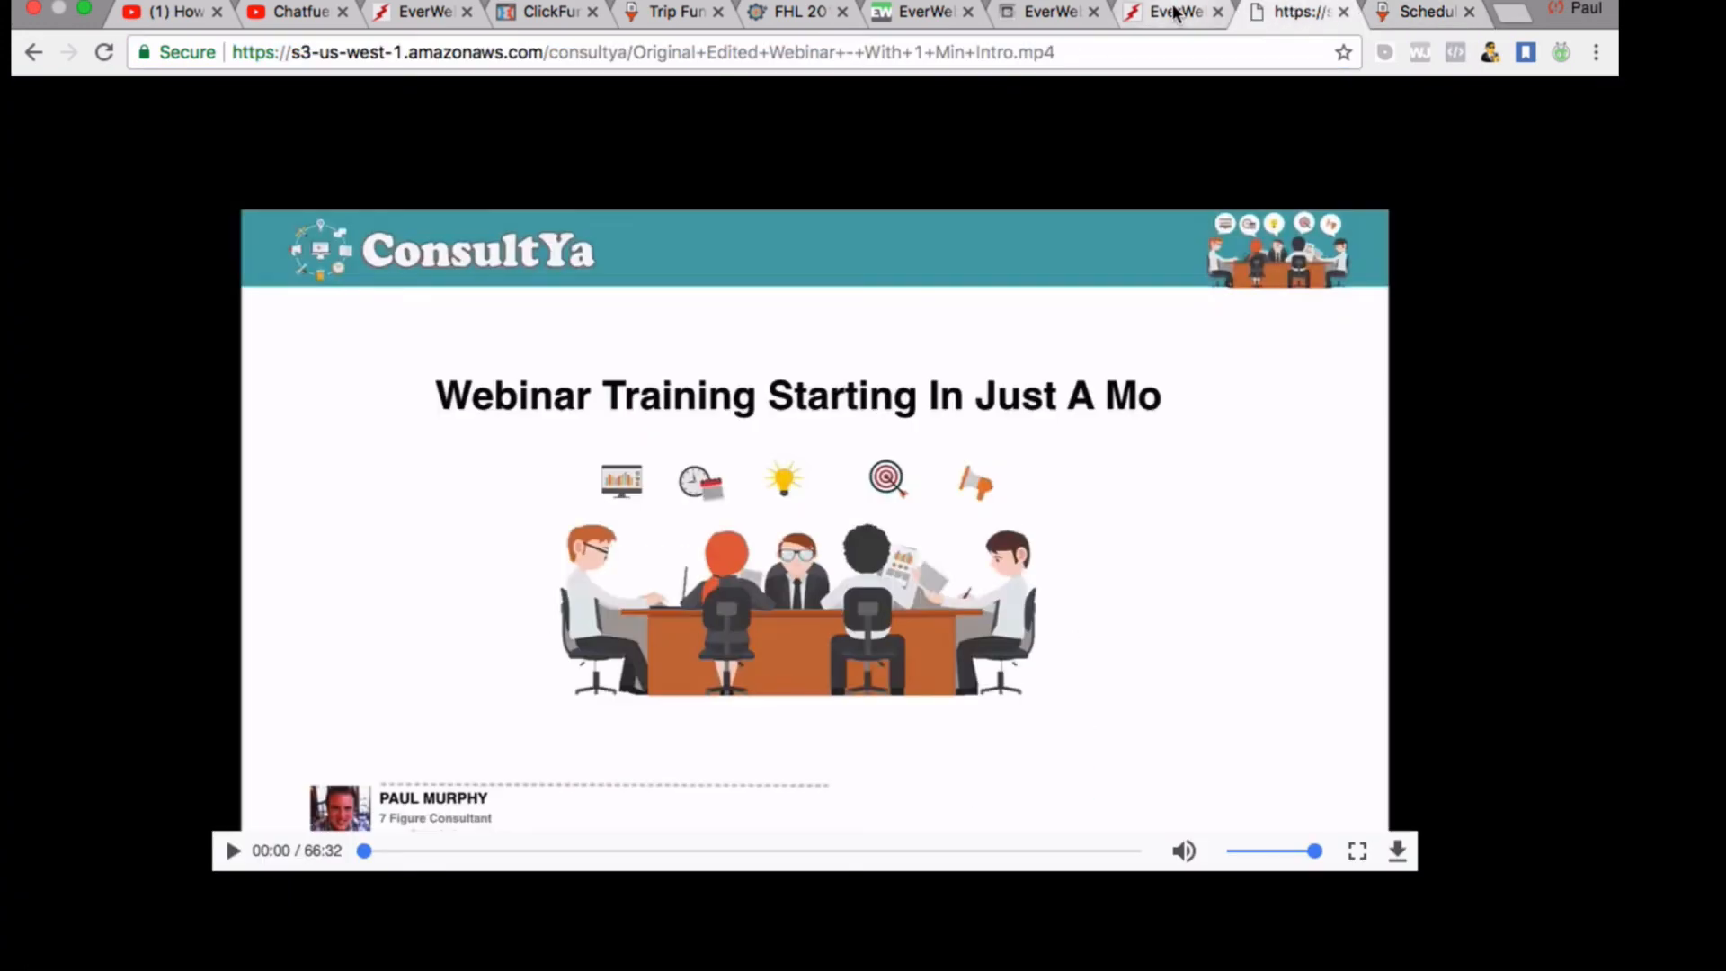
{"action": "left_click", "coordinate": [1168, 11]}
{"action": "left_click", "coordinate": [1047, 12]}
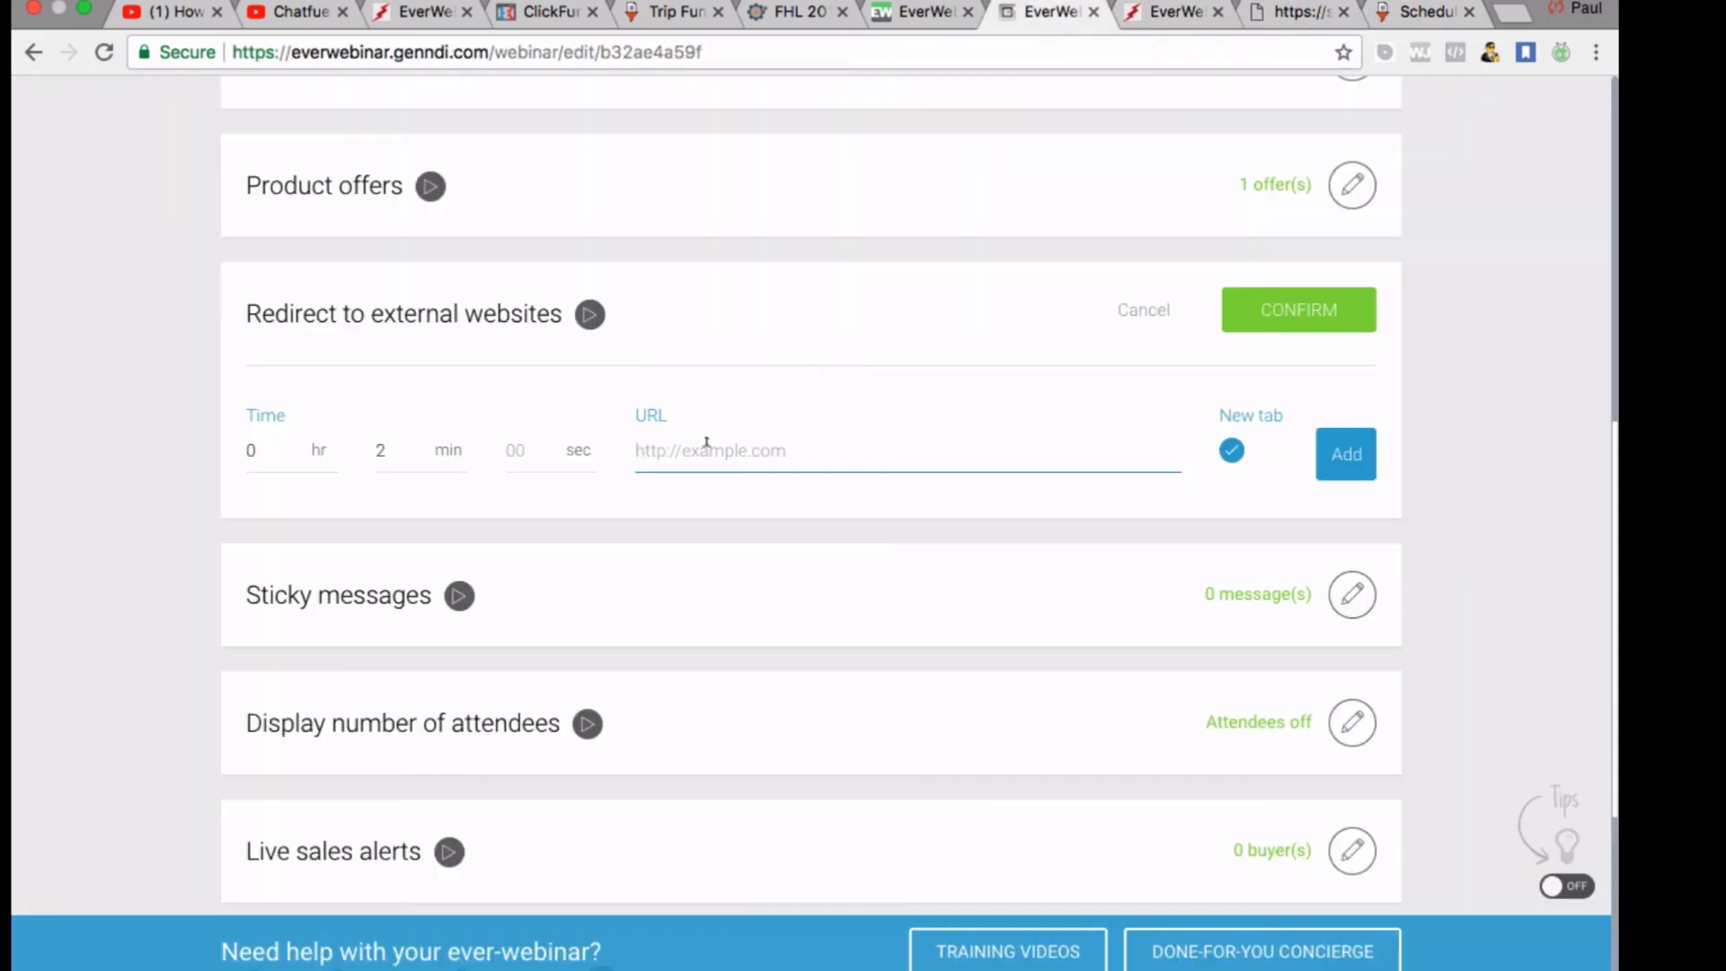
{"action": "key", "text": "super+v"}
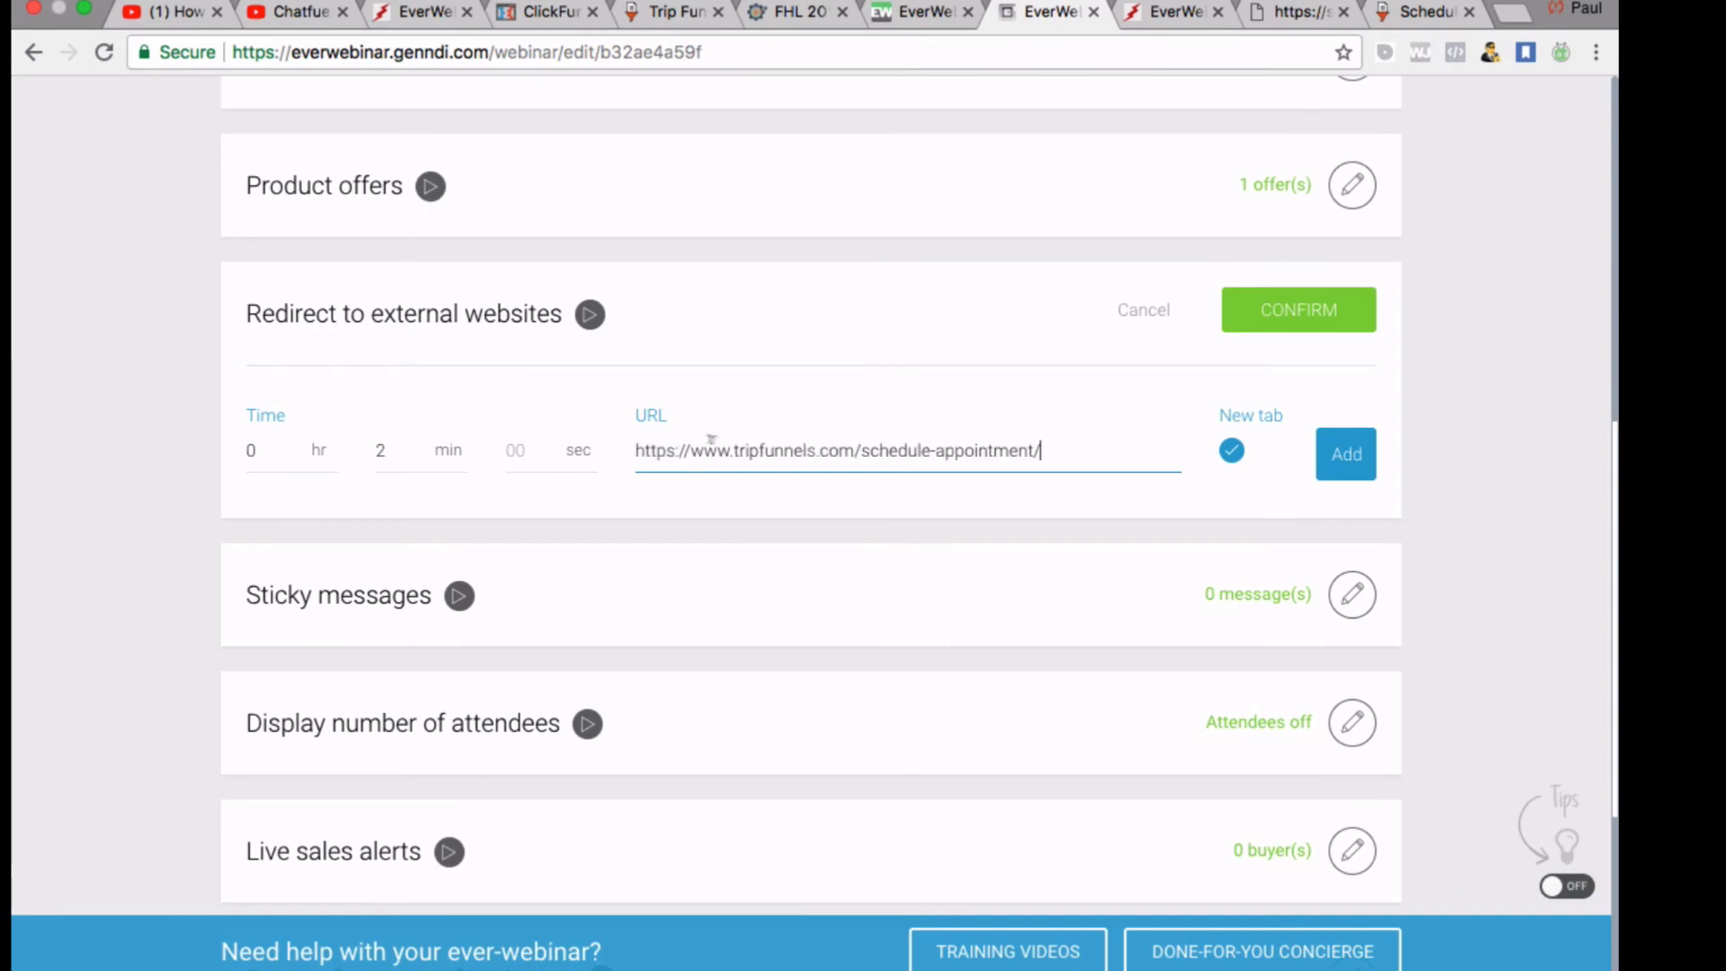
{"action": "left_click", "coordinate": [951, 519]}
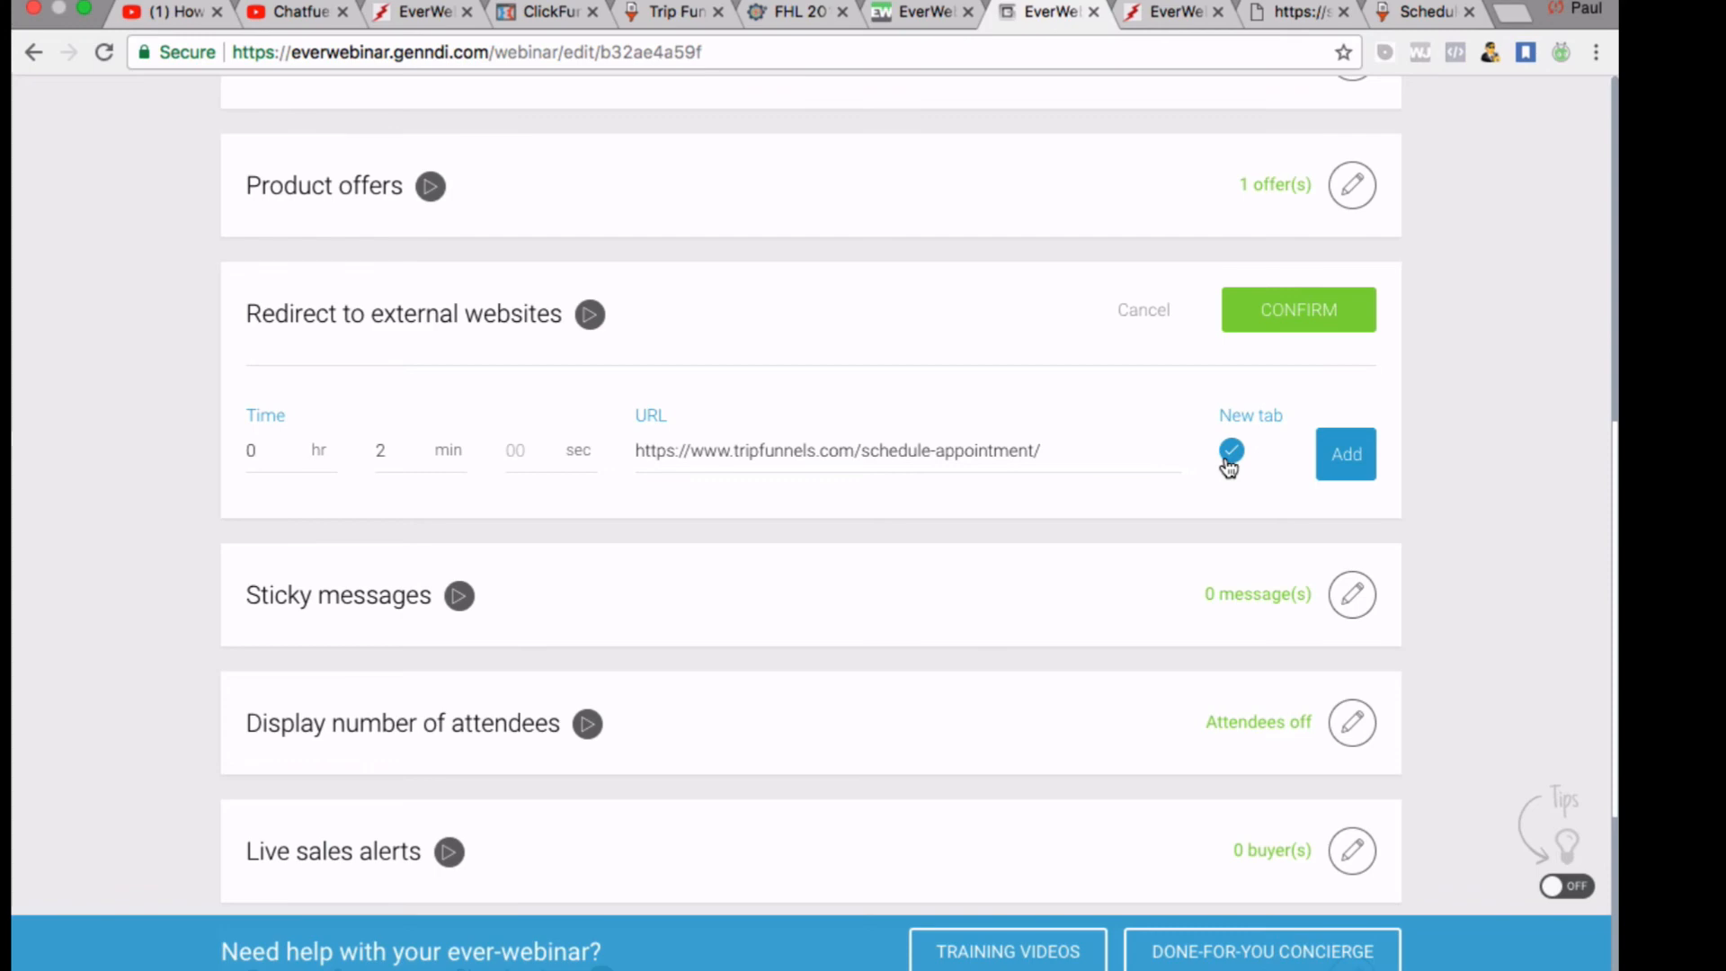
Confirm the redirect settings, then confirm Sticky messages with 0 messages added
{"action": "scroll", "coordinate": [837, 656], "scroll_direction": "up", "scroll_amount": 3}
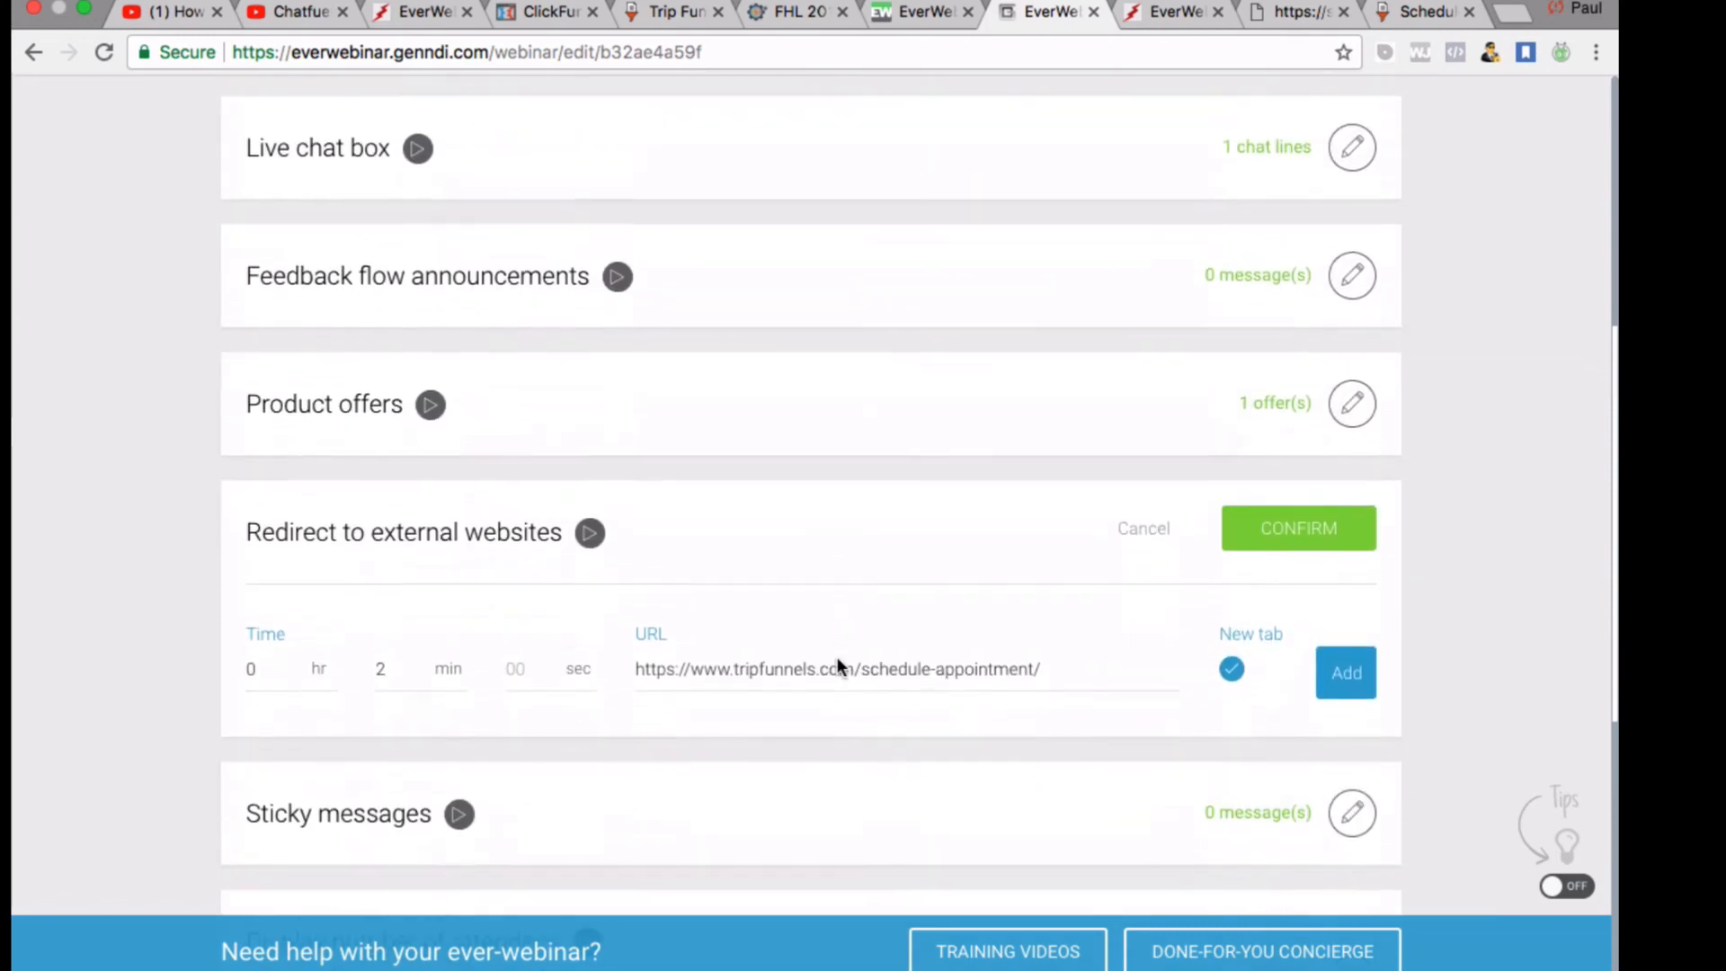
{"action": "scroll", "coordinate": [837, 656], "scroll_direction": "down", "scroll_amount": 2}
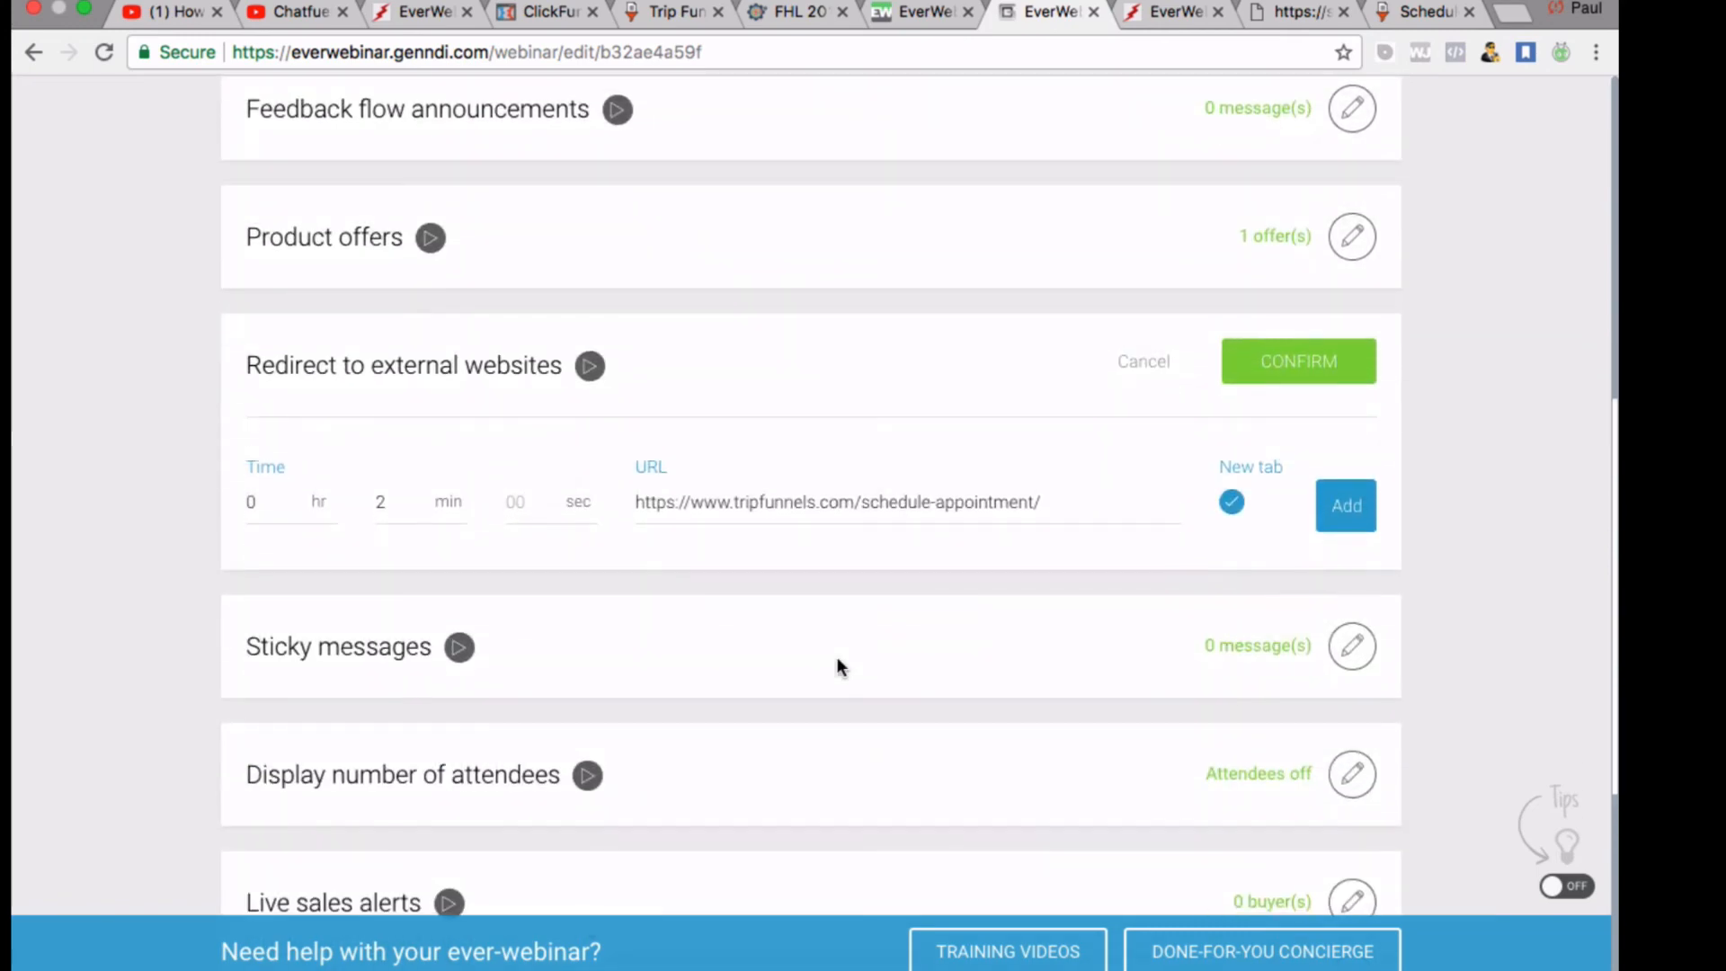
{"action": "scroll", "coordinate": [840, 666], "scroll_direction": "down", "scroll_amount": 2}
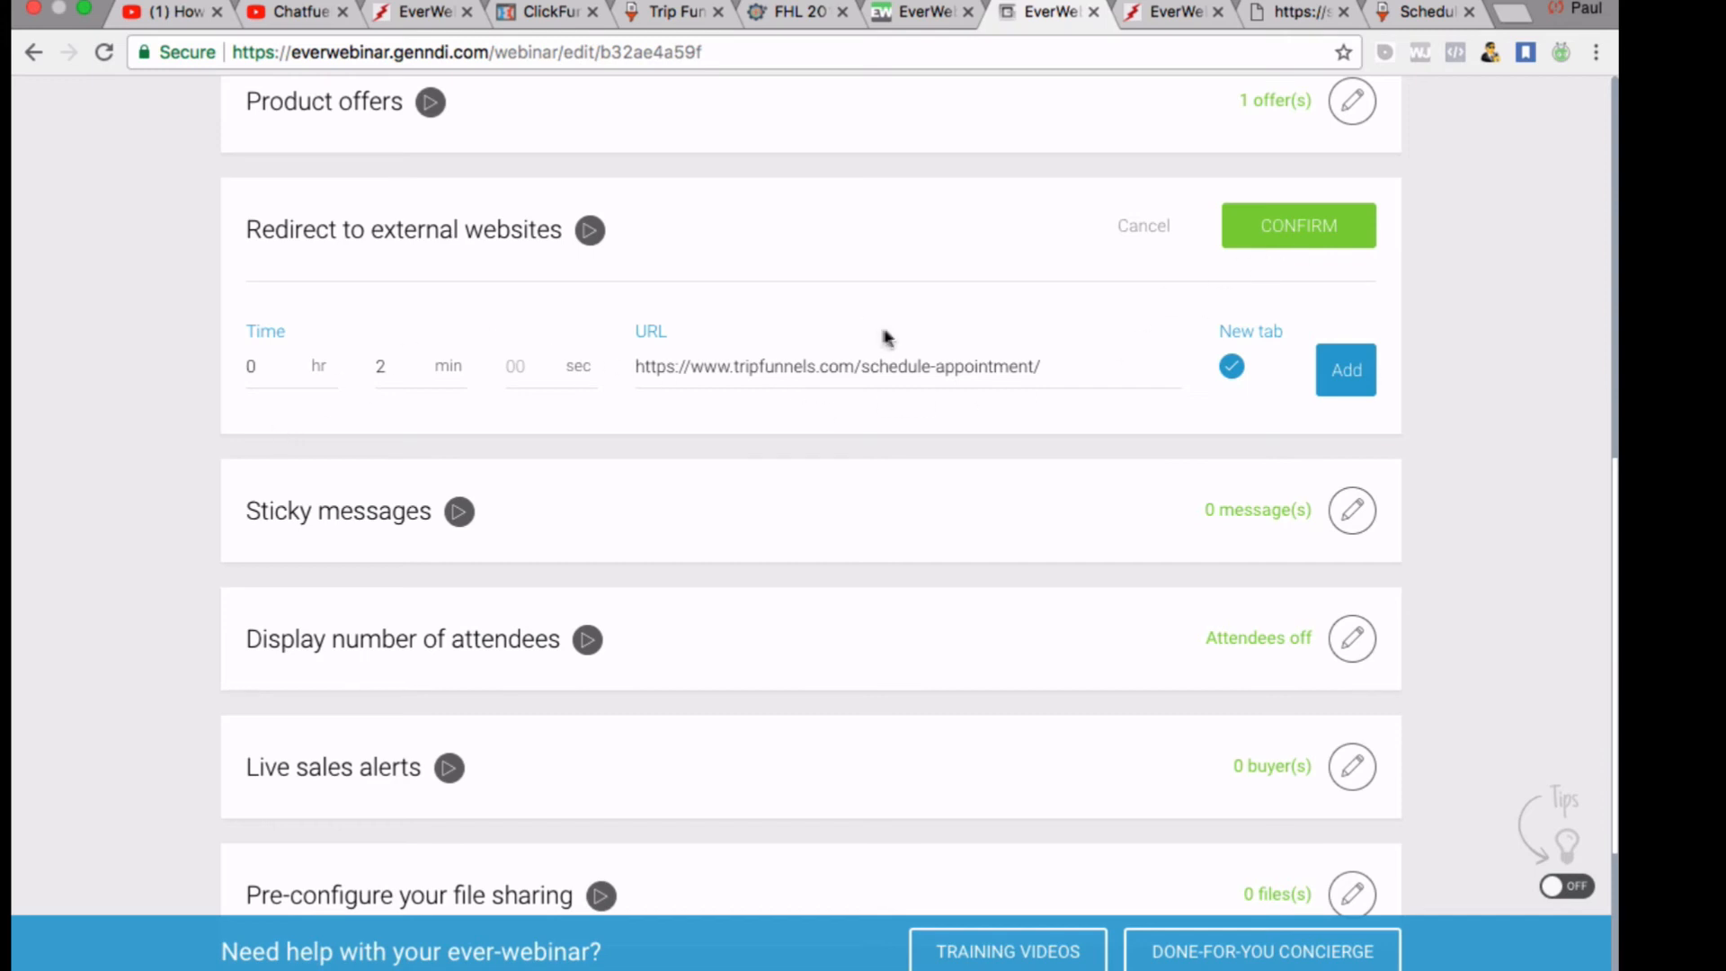
{"action": "scroll", "coordinate": [683, 566], "scroll_direction": "up", "scroll_amount": 1}
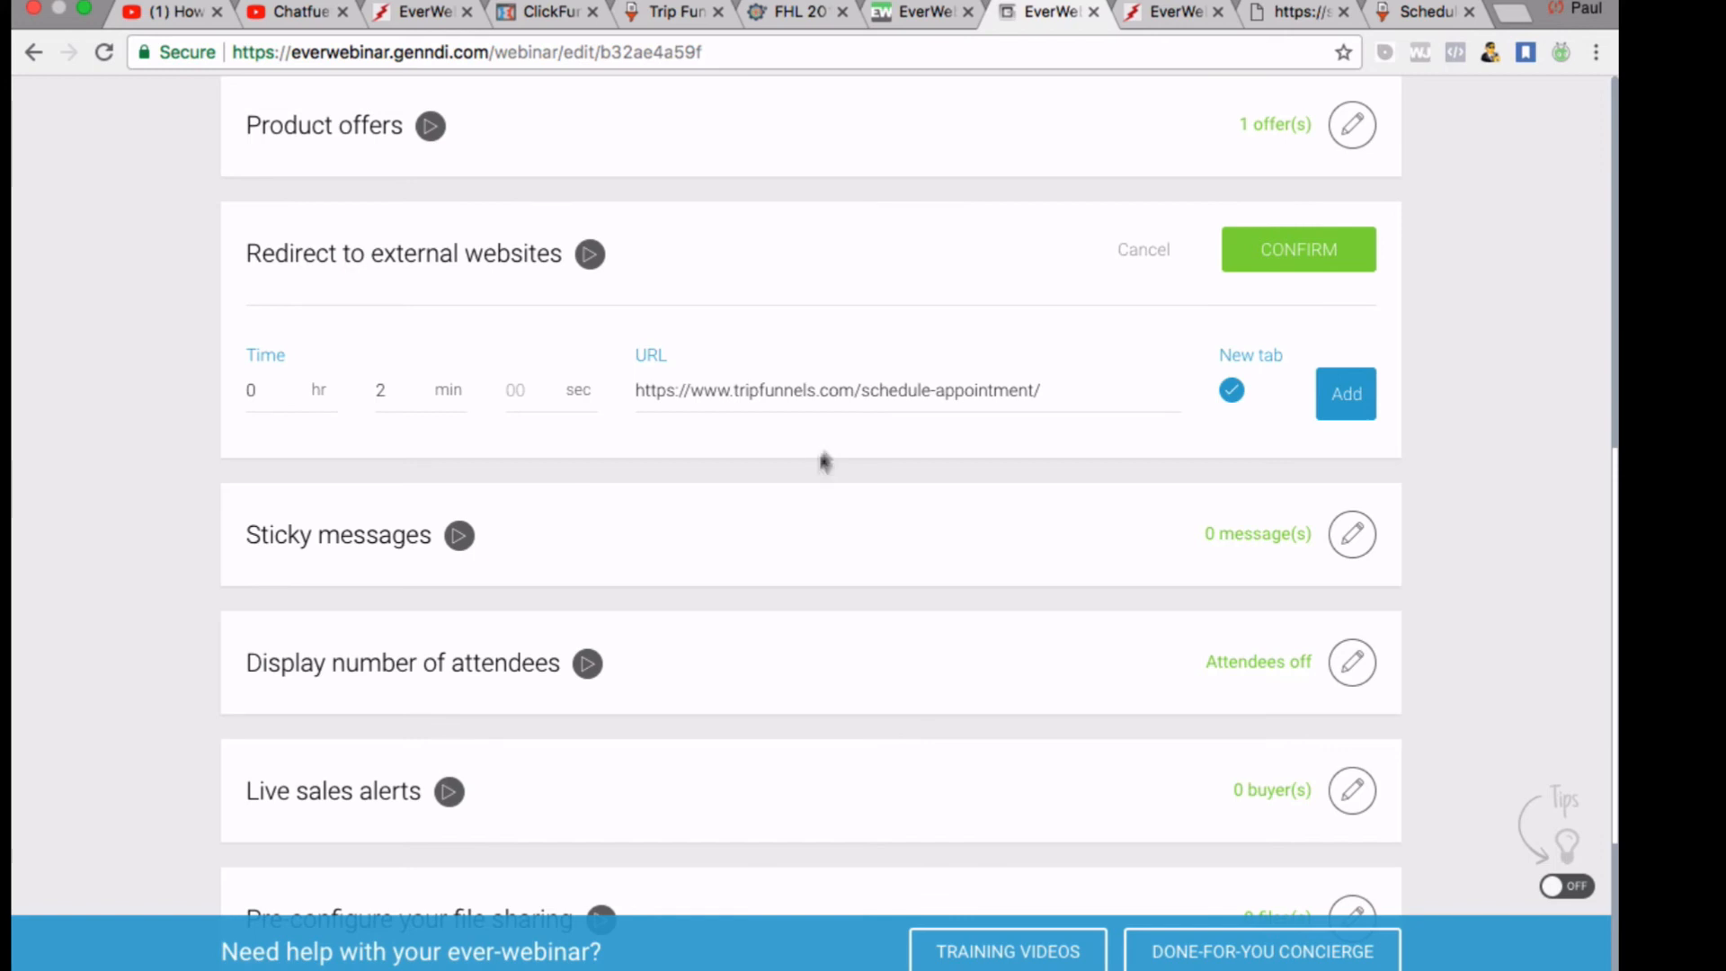
{"action": "left_click", "coordinate": [1270, 261]}
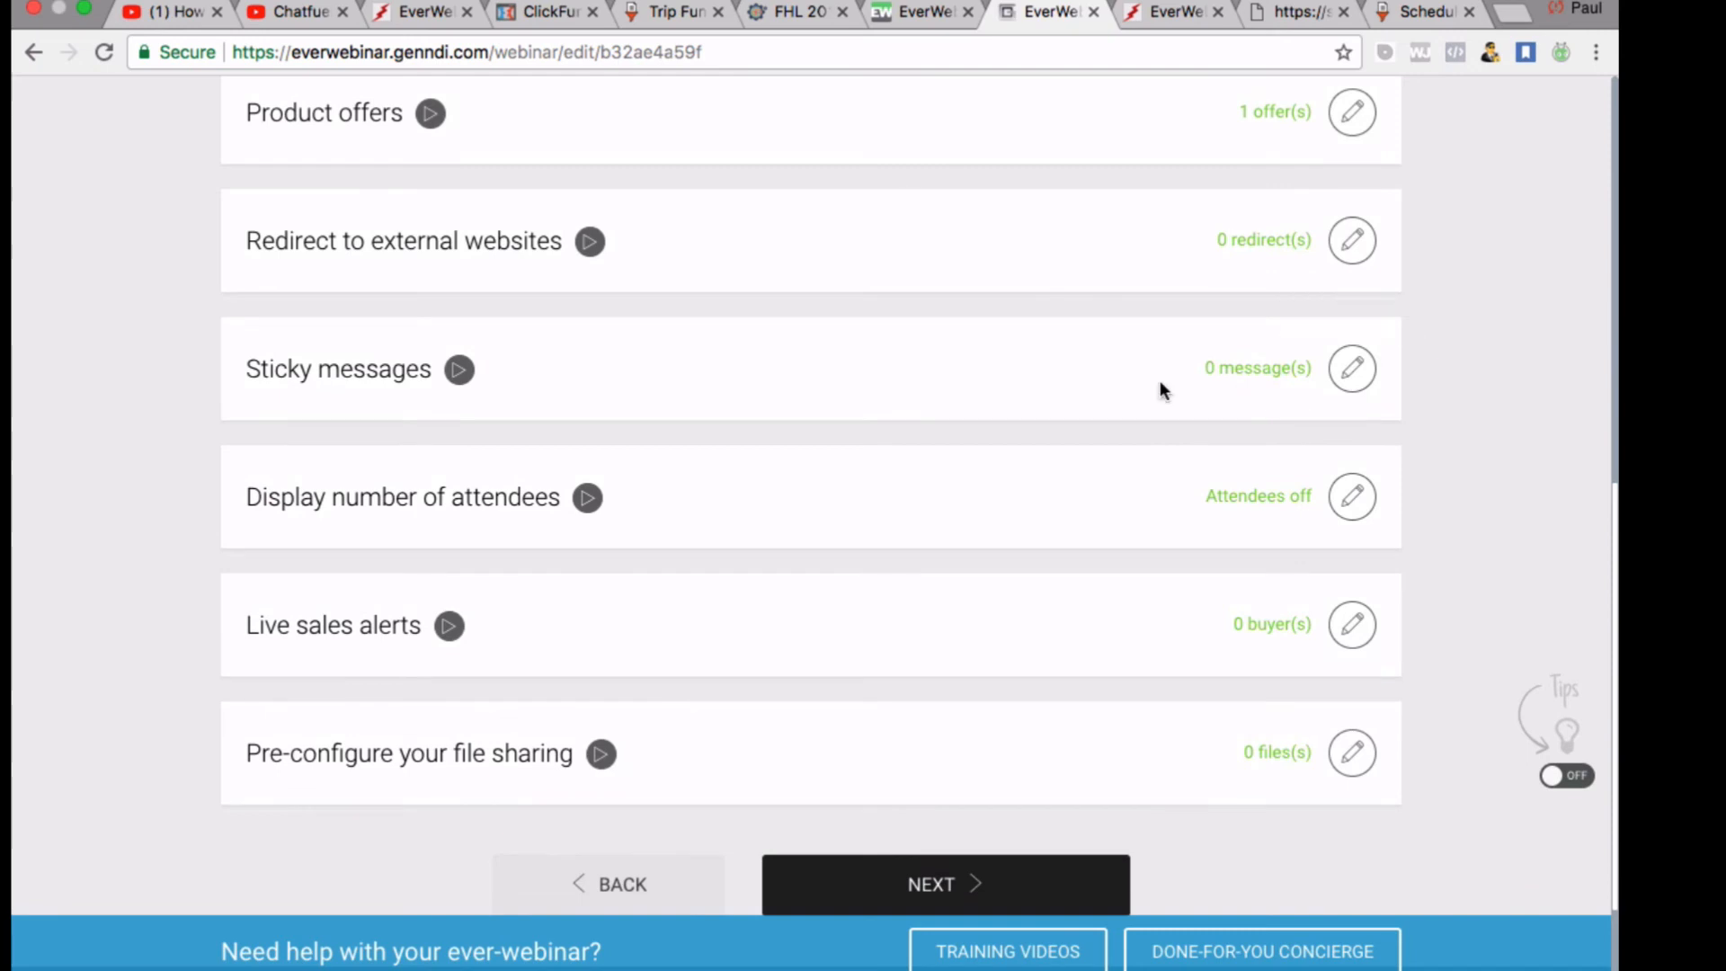
{"action": "left_click", "coordinate": [1348, 379]}
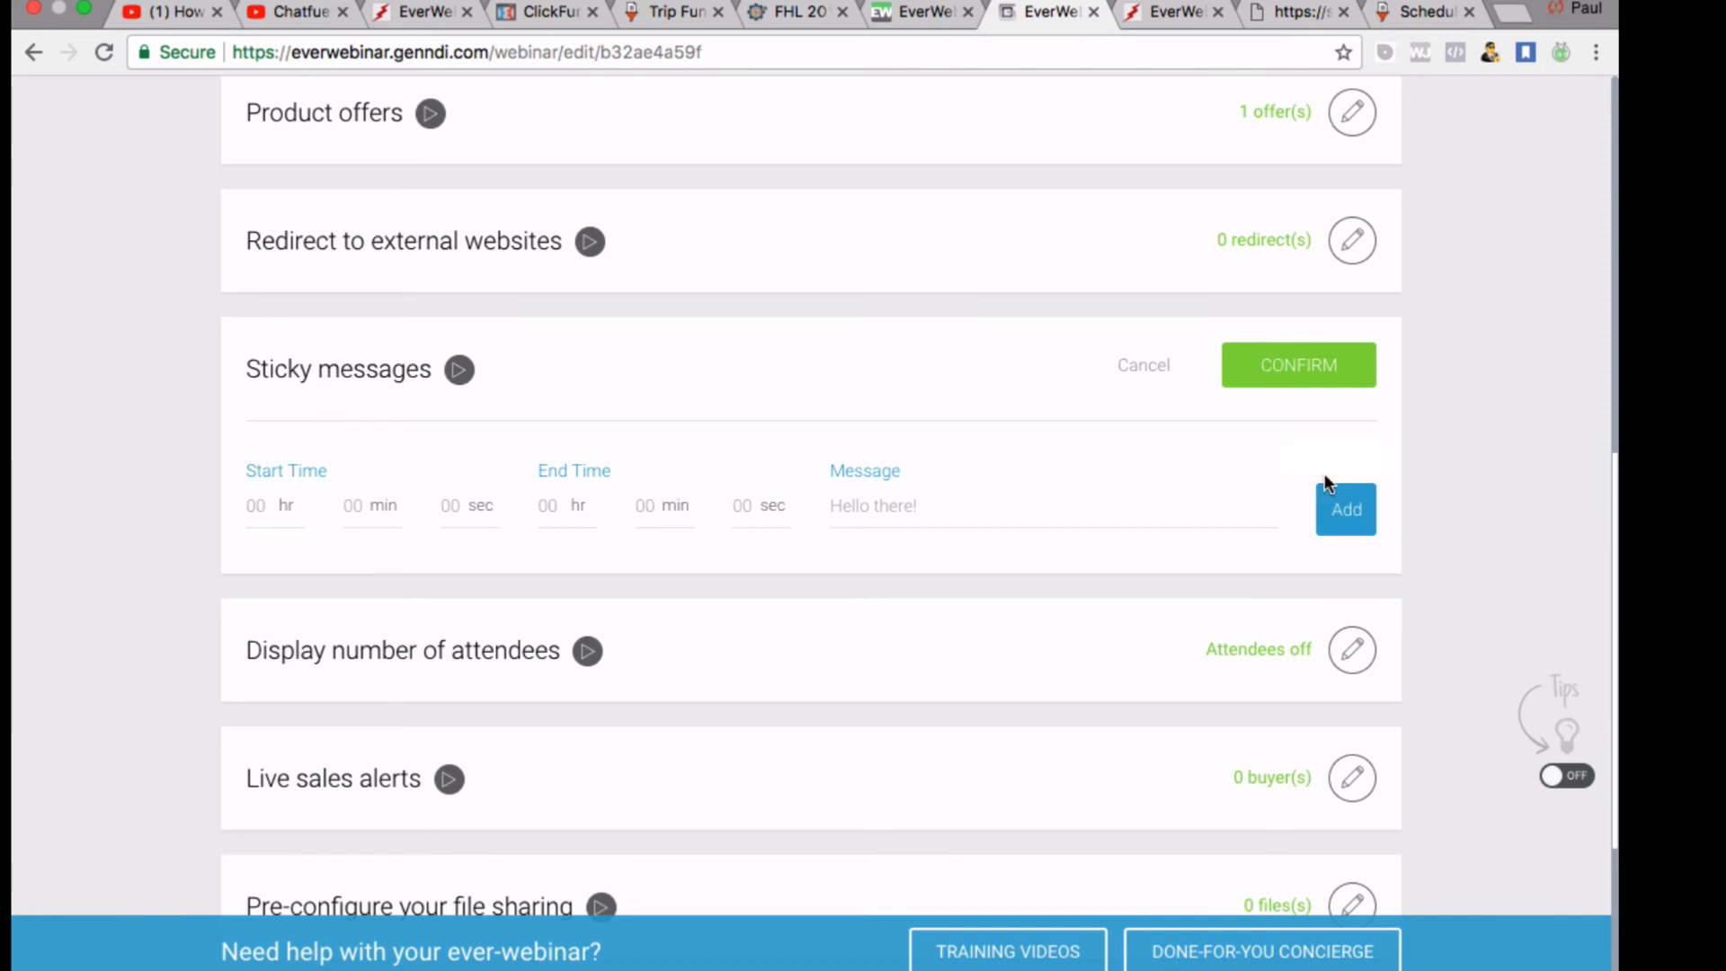
{"action": "left_click", "coordinate": [1329, 397]}
Switch the attendee count display to Dynamic attendees with a peak attendance of 500
{"action": "scroll", "coordinate": [1348, 482], "scroll_direction": "down", "scroll_amount": 2}
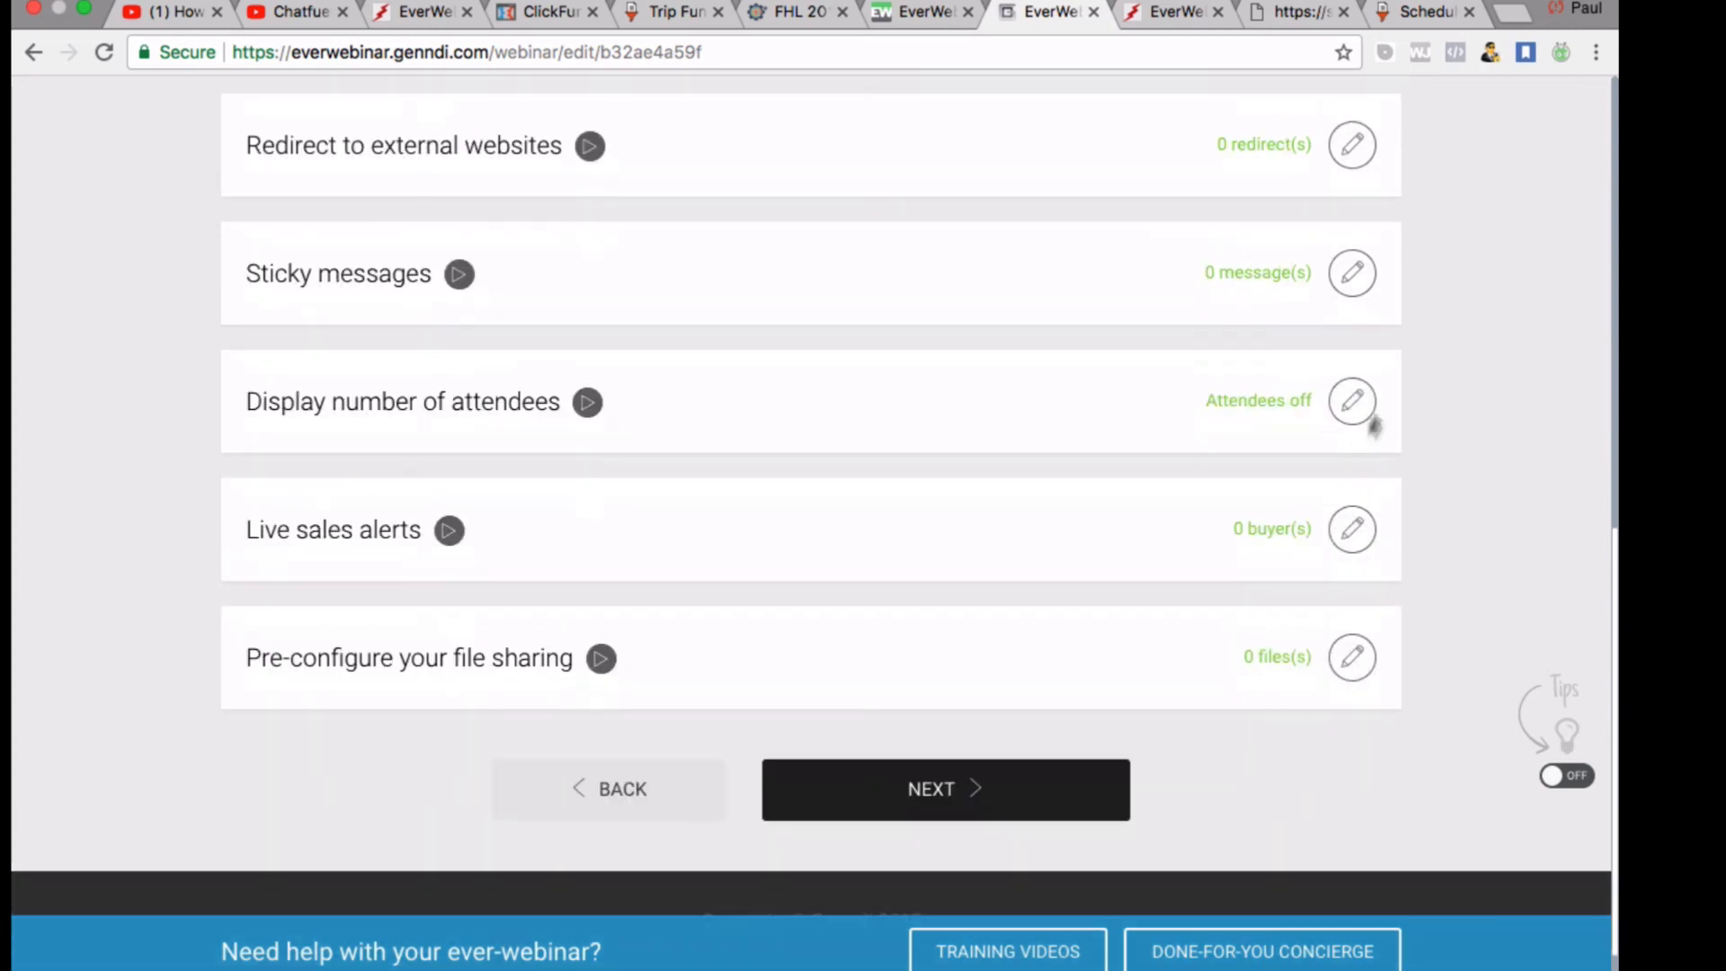
{"action": "left_click", "coordinate": [1358, 403]}
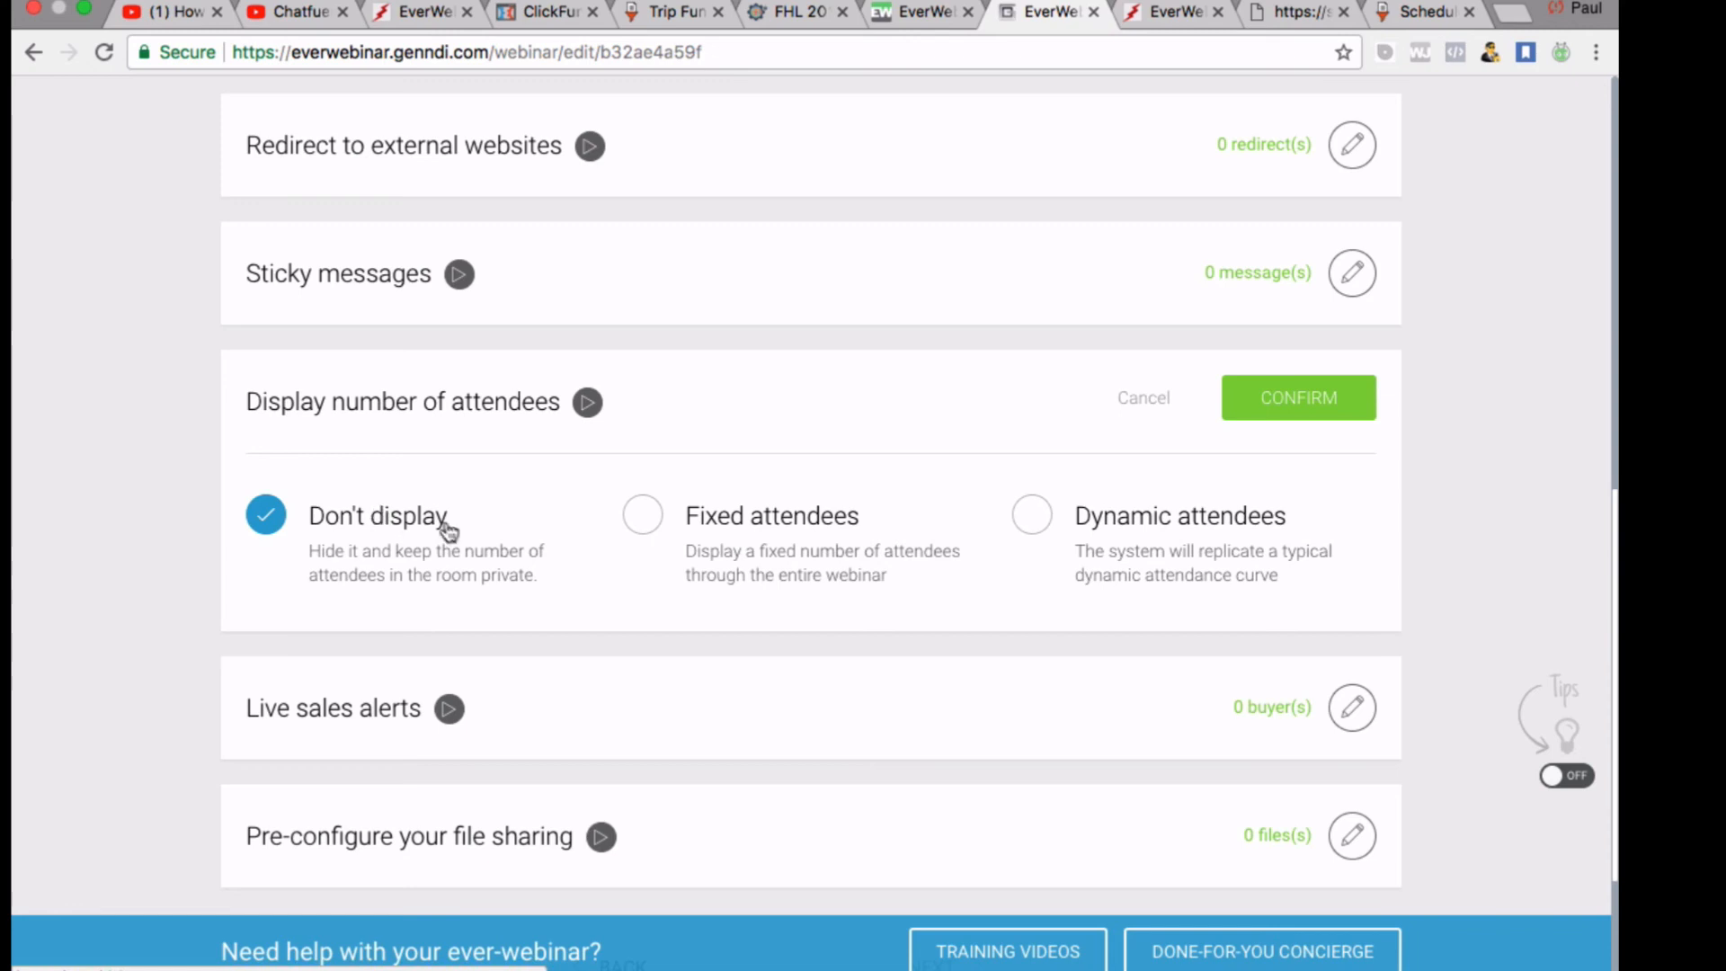
{"action": "left_click", "coordinate": [659, 518]}
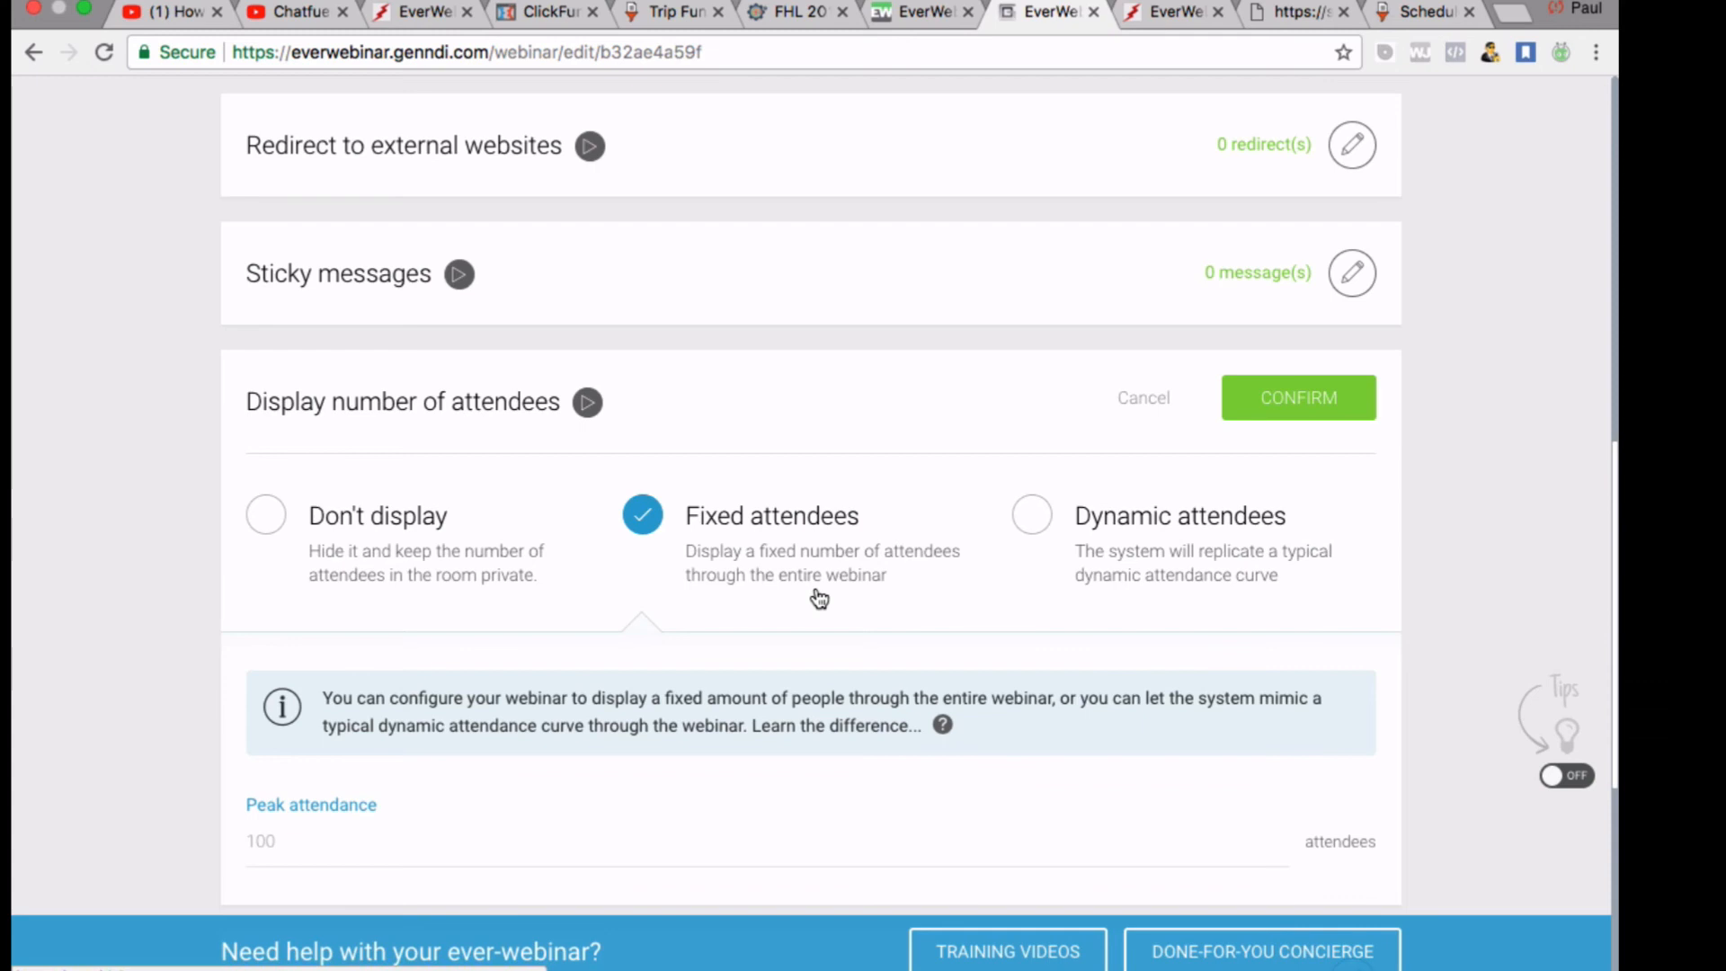
{"action": "left_click", "coordinate": [1036, 518]}
{"action": "scroll", "coordinate": [1034, 519], "scroll_direction": "down", "scroll_amount": 2}
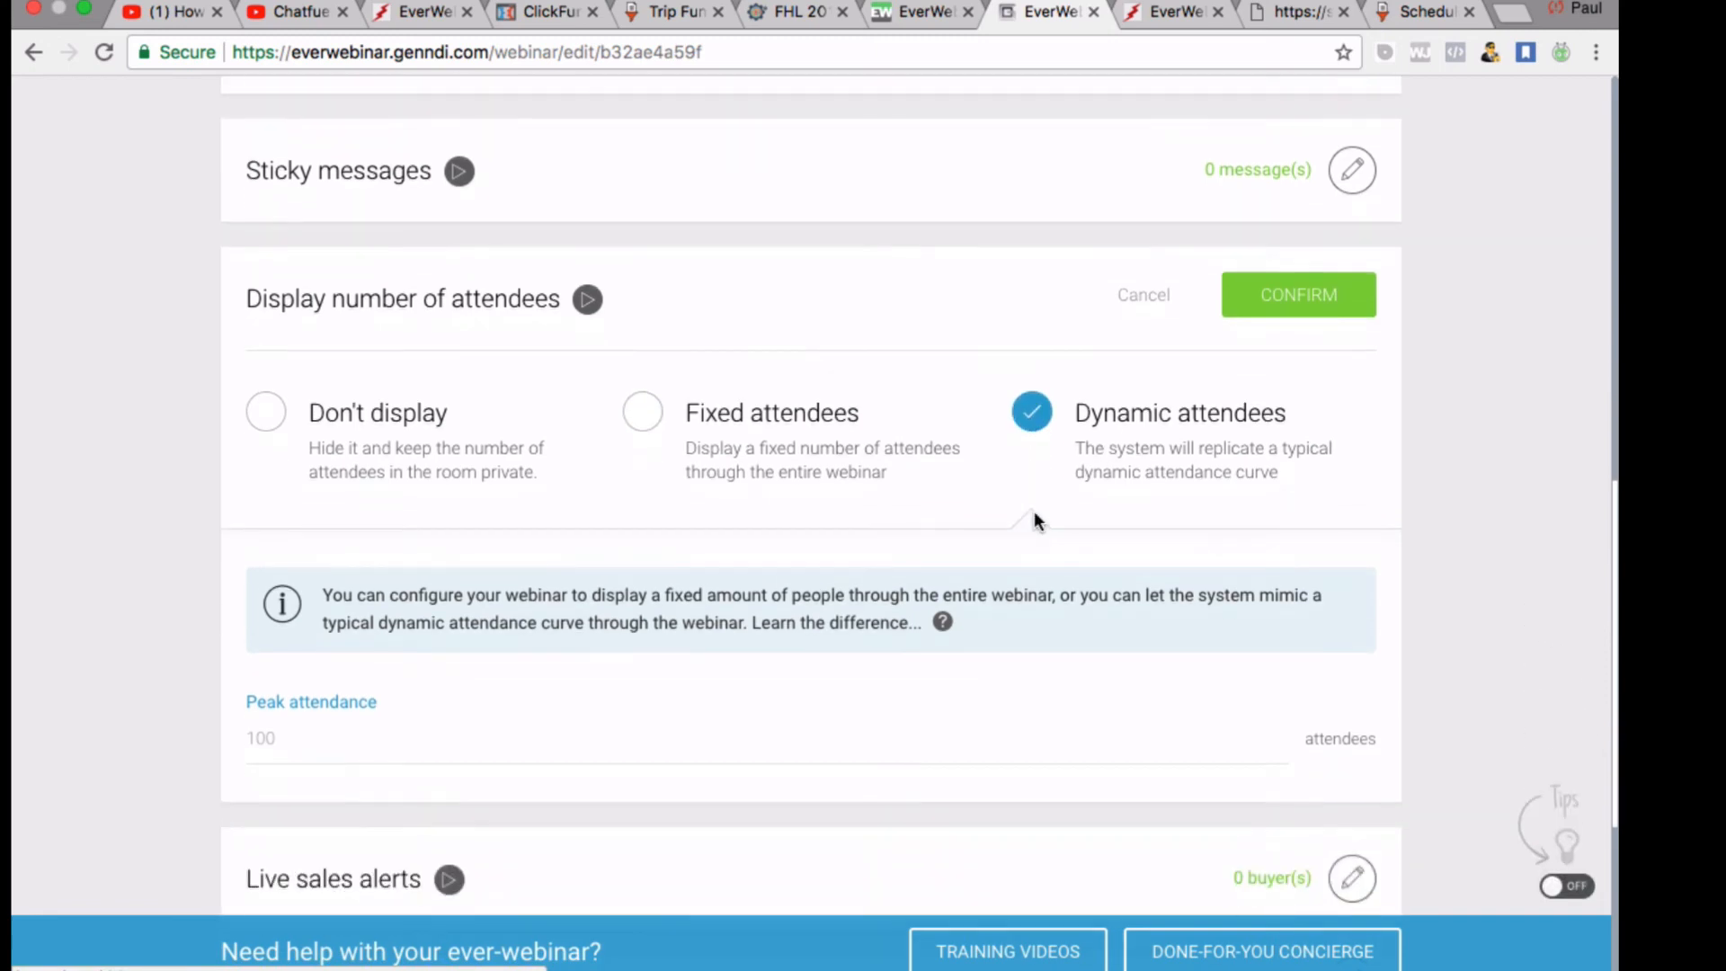
{"action": "scroll", "coordinate": [861, 458], "scroll_direction": "down", "scroll_amount": 3}
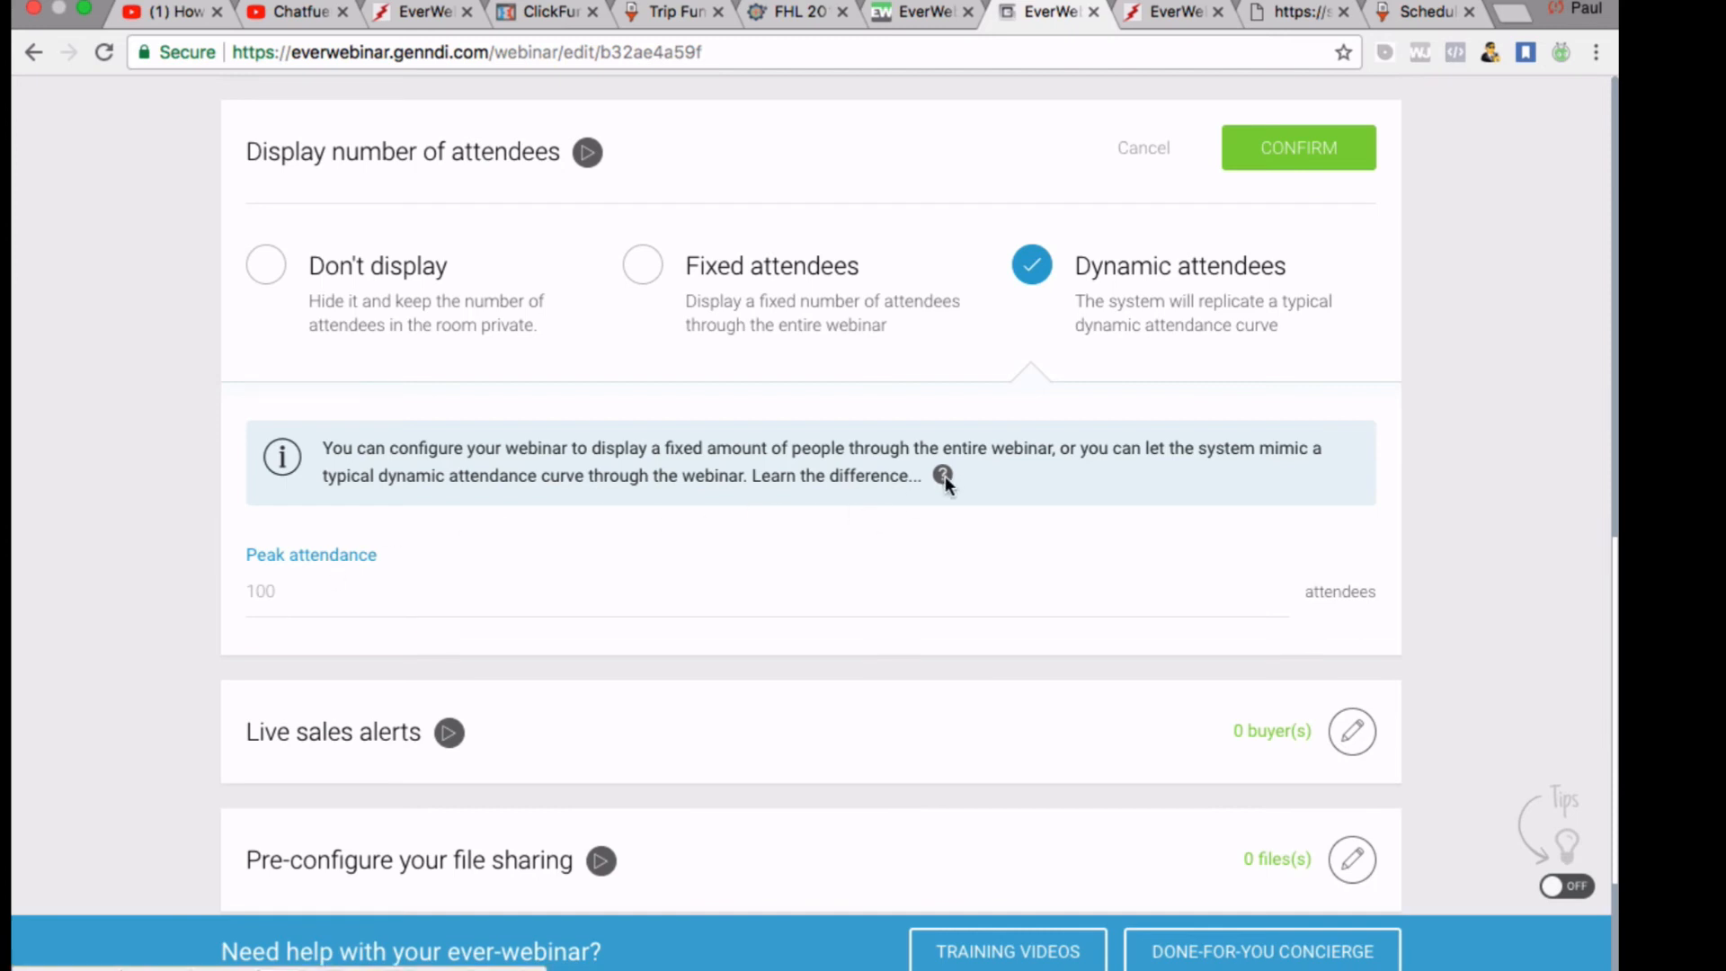
{"action": "scroll", "coordinate": [933, 439], "scroll_direction": "up", "scroll_amount": 1}
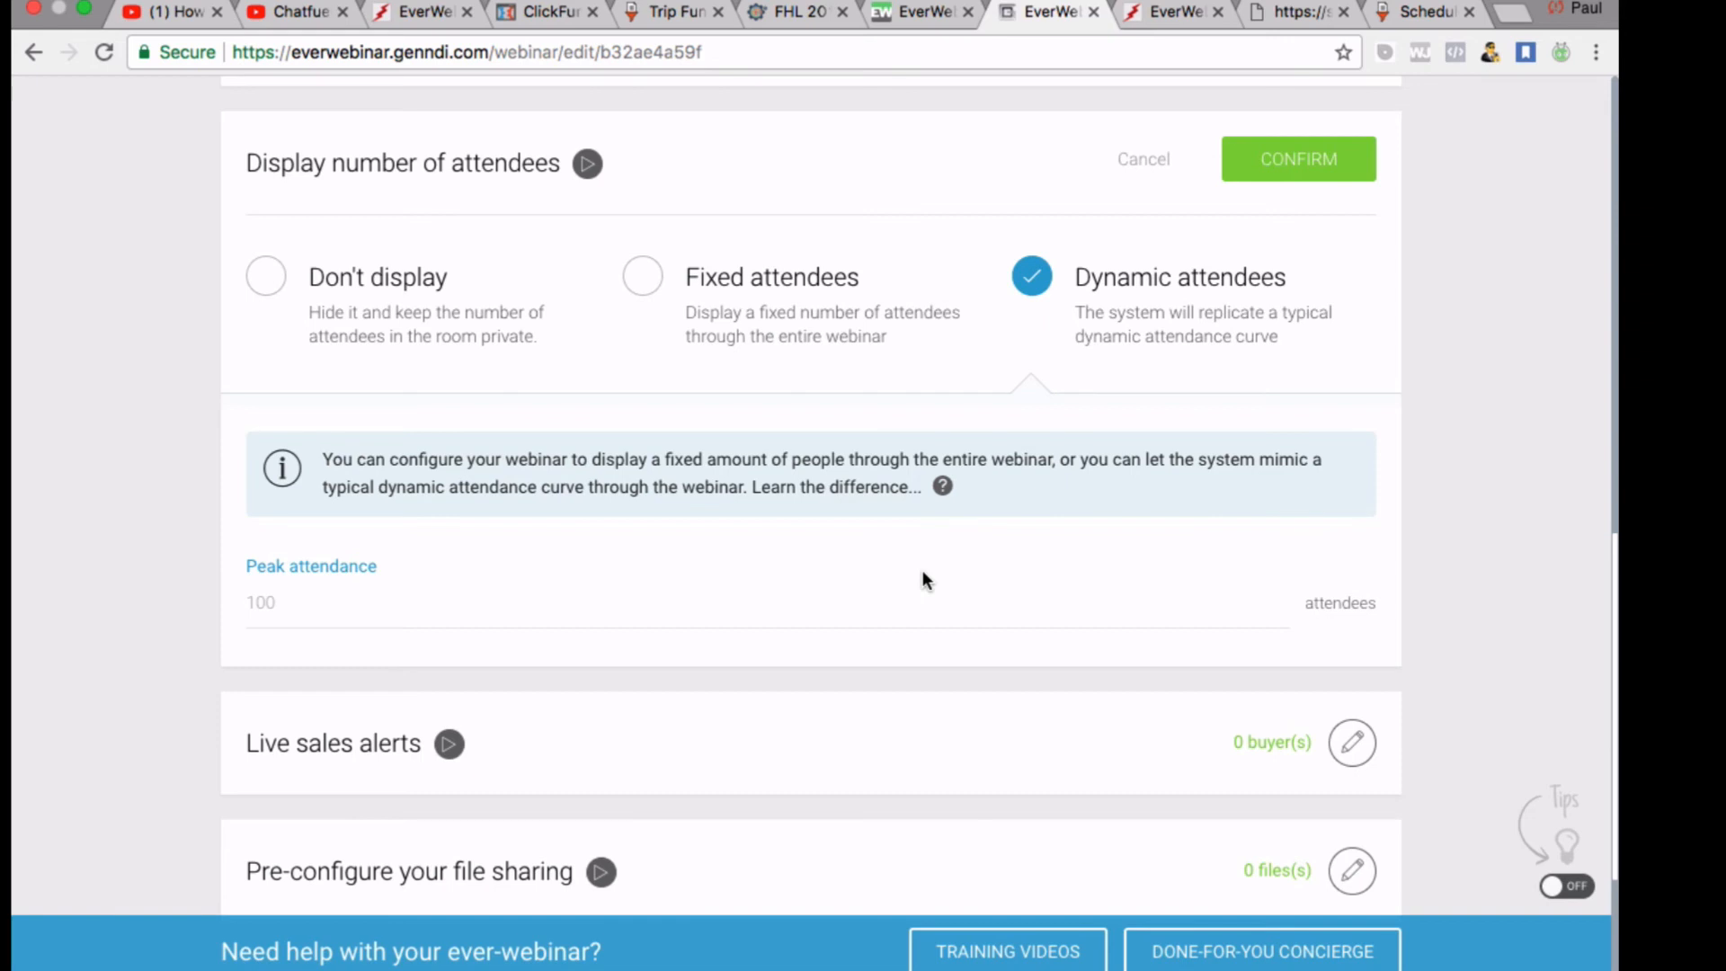
{"action": "left_click", "coordinate": [294, 610]}
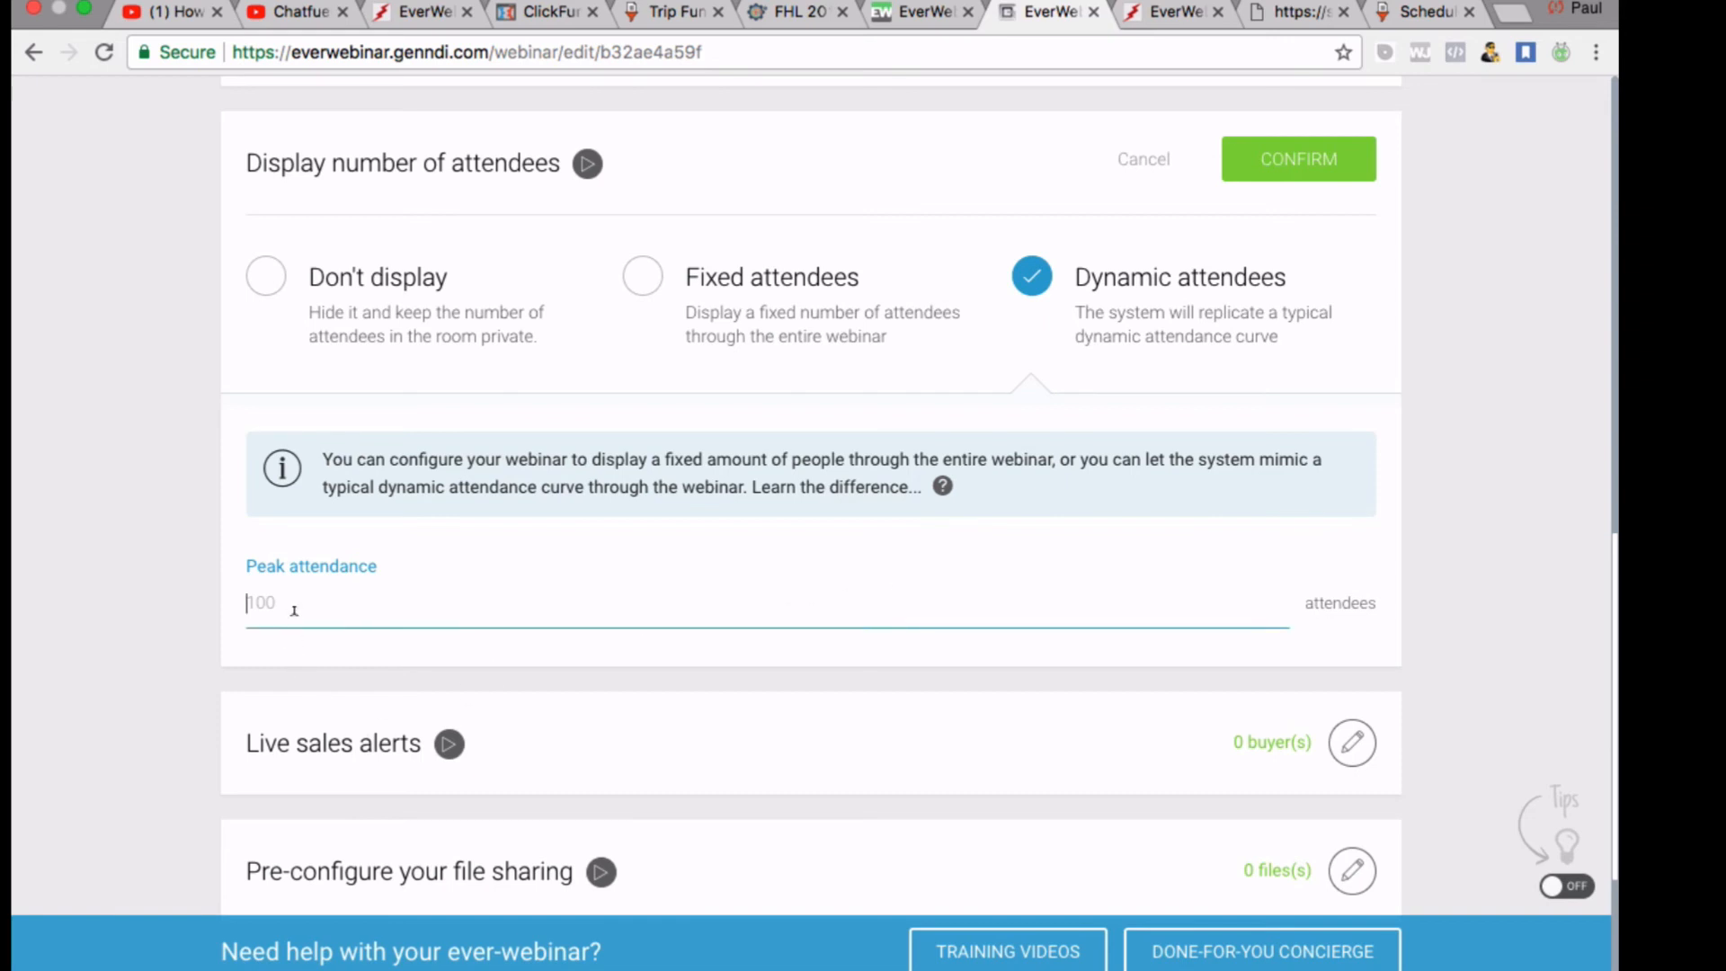
{"action": "type", "text": "5000"}
{"action": "key", "text": "BackSpace"}
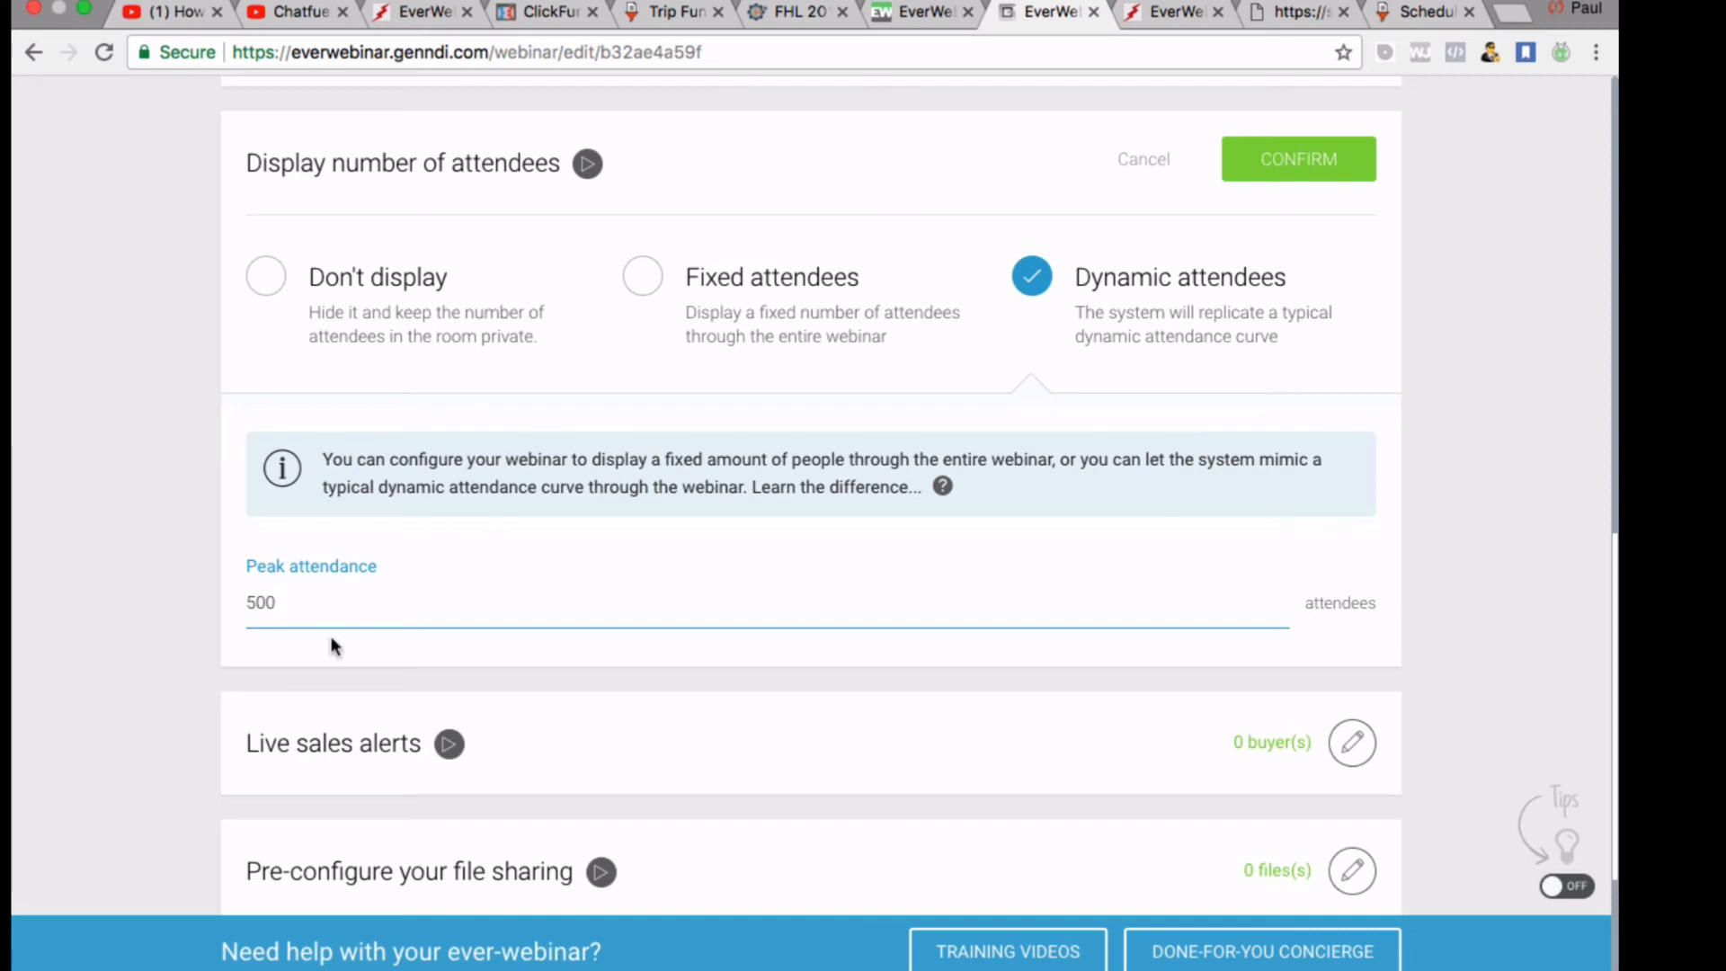
Change the Dynamic attendees peak attendance from 500 to 150
{"action": "scroll", "coordinate": [334, 622], "scroll_direction": "down", "scroll_amount": 1}
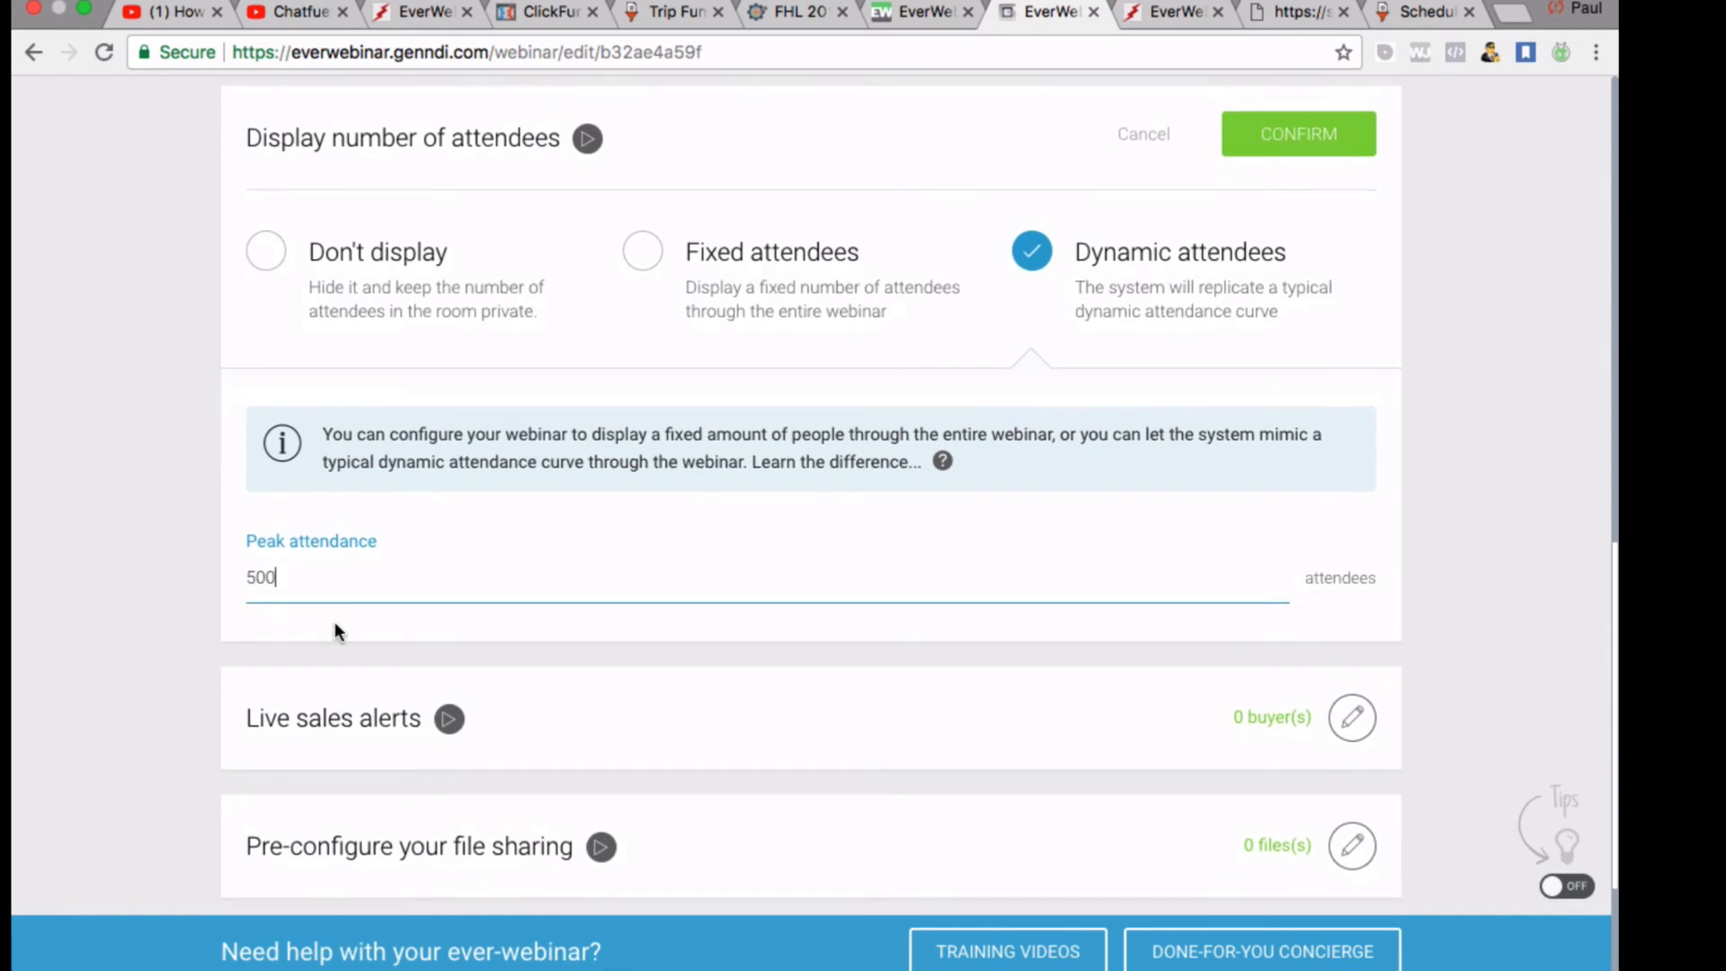
{"action": "key", "text": "BackSpace"}
{"action": "key", "text": "BackSpace"}
{"action": "key", "text": "BackSpace"}
{"action": "type", "text": "150"}
{"action": "key", "text": "BackSpace"}
{"action": "key", "text": "BackSpace"}
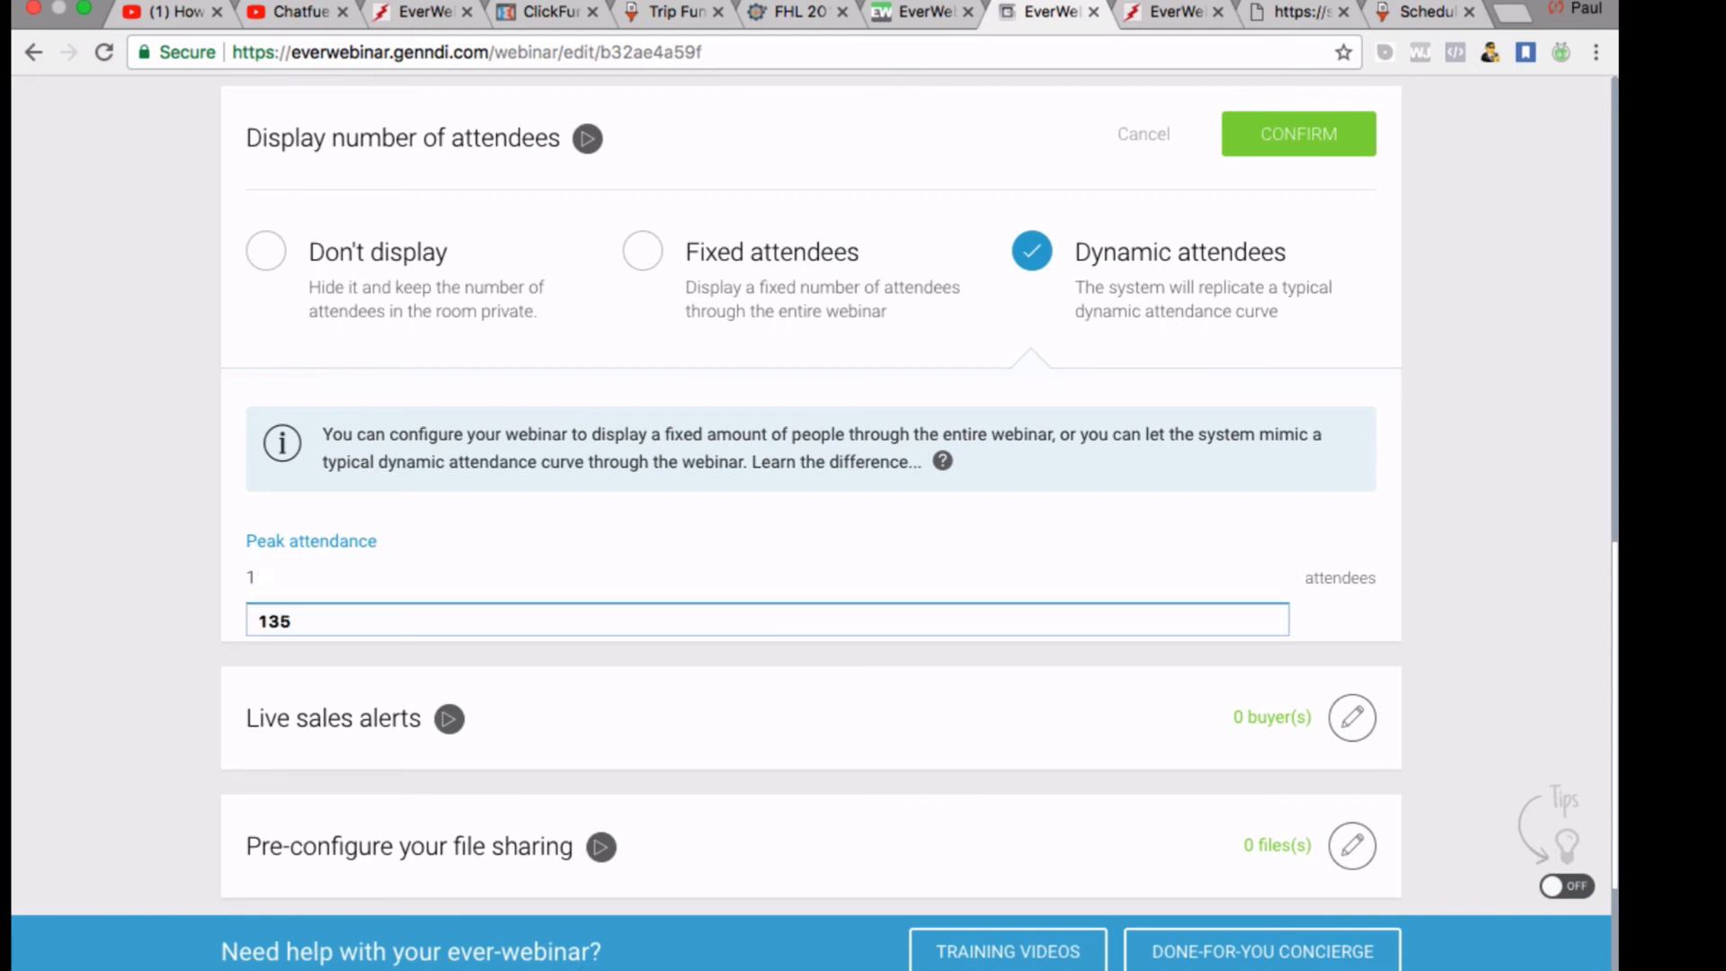
{"action": "type", "text": "50"}
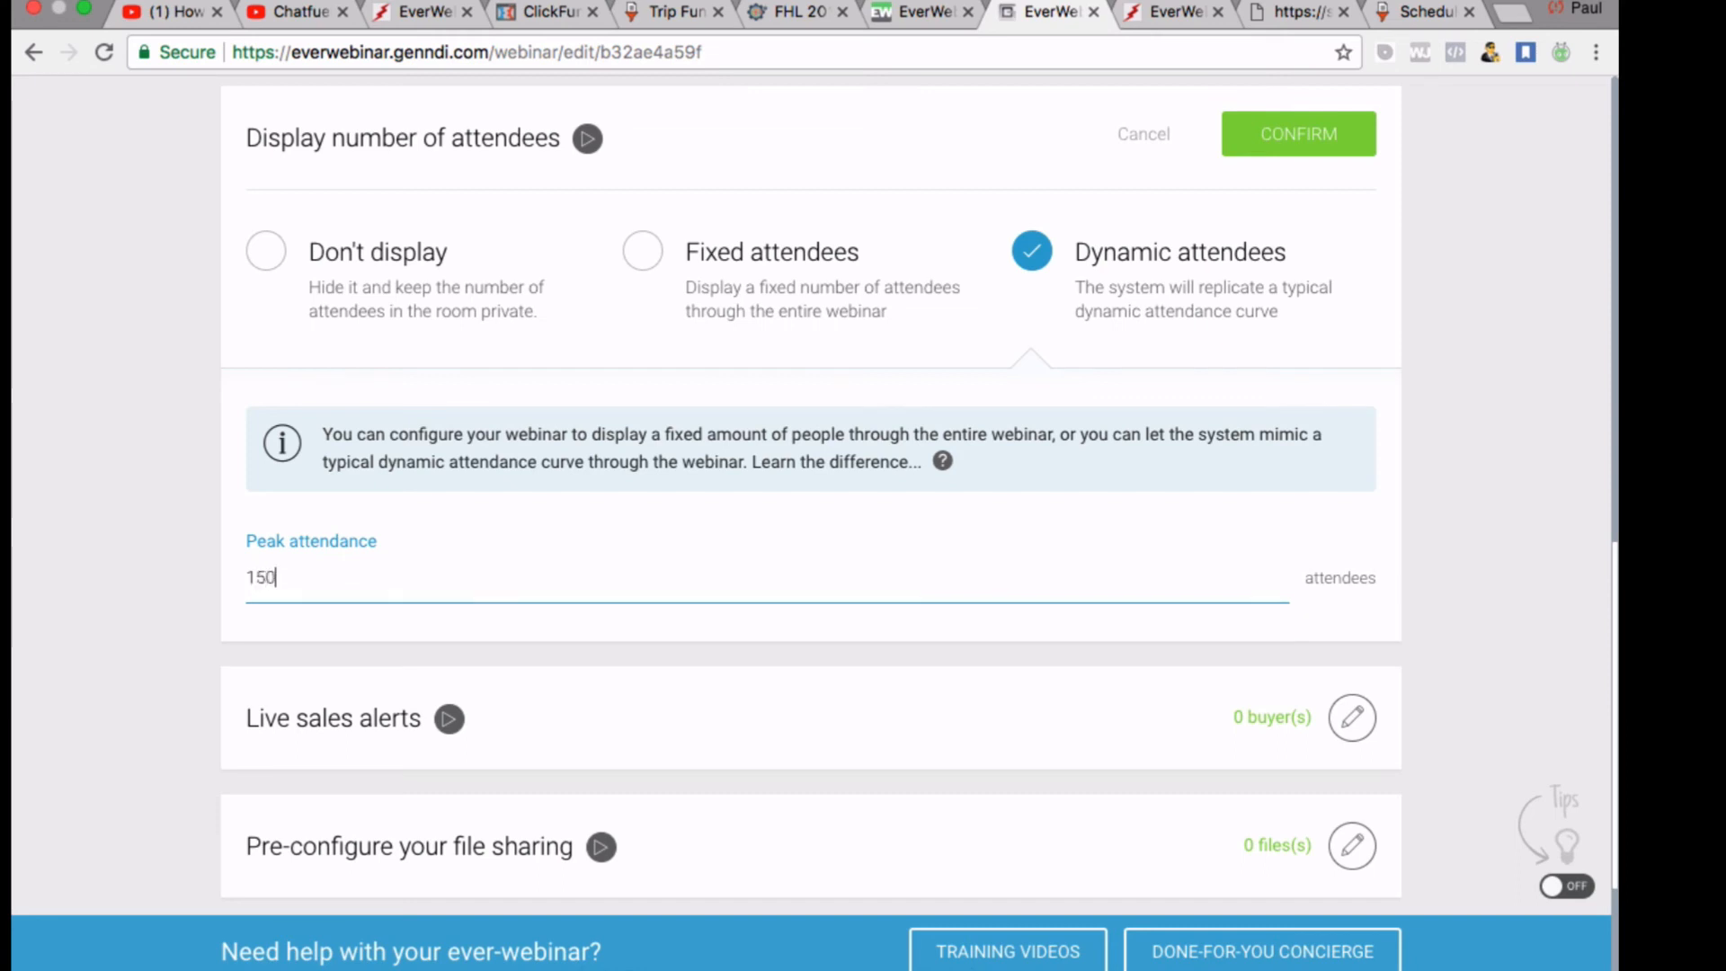
{"action": "left_click", "coordinate": [786, 663]}
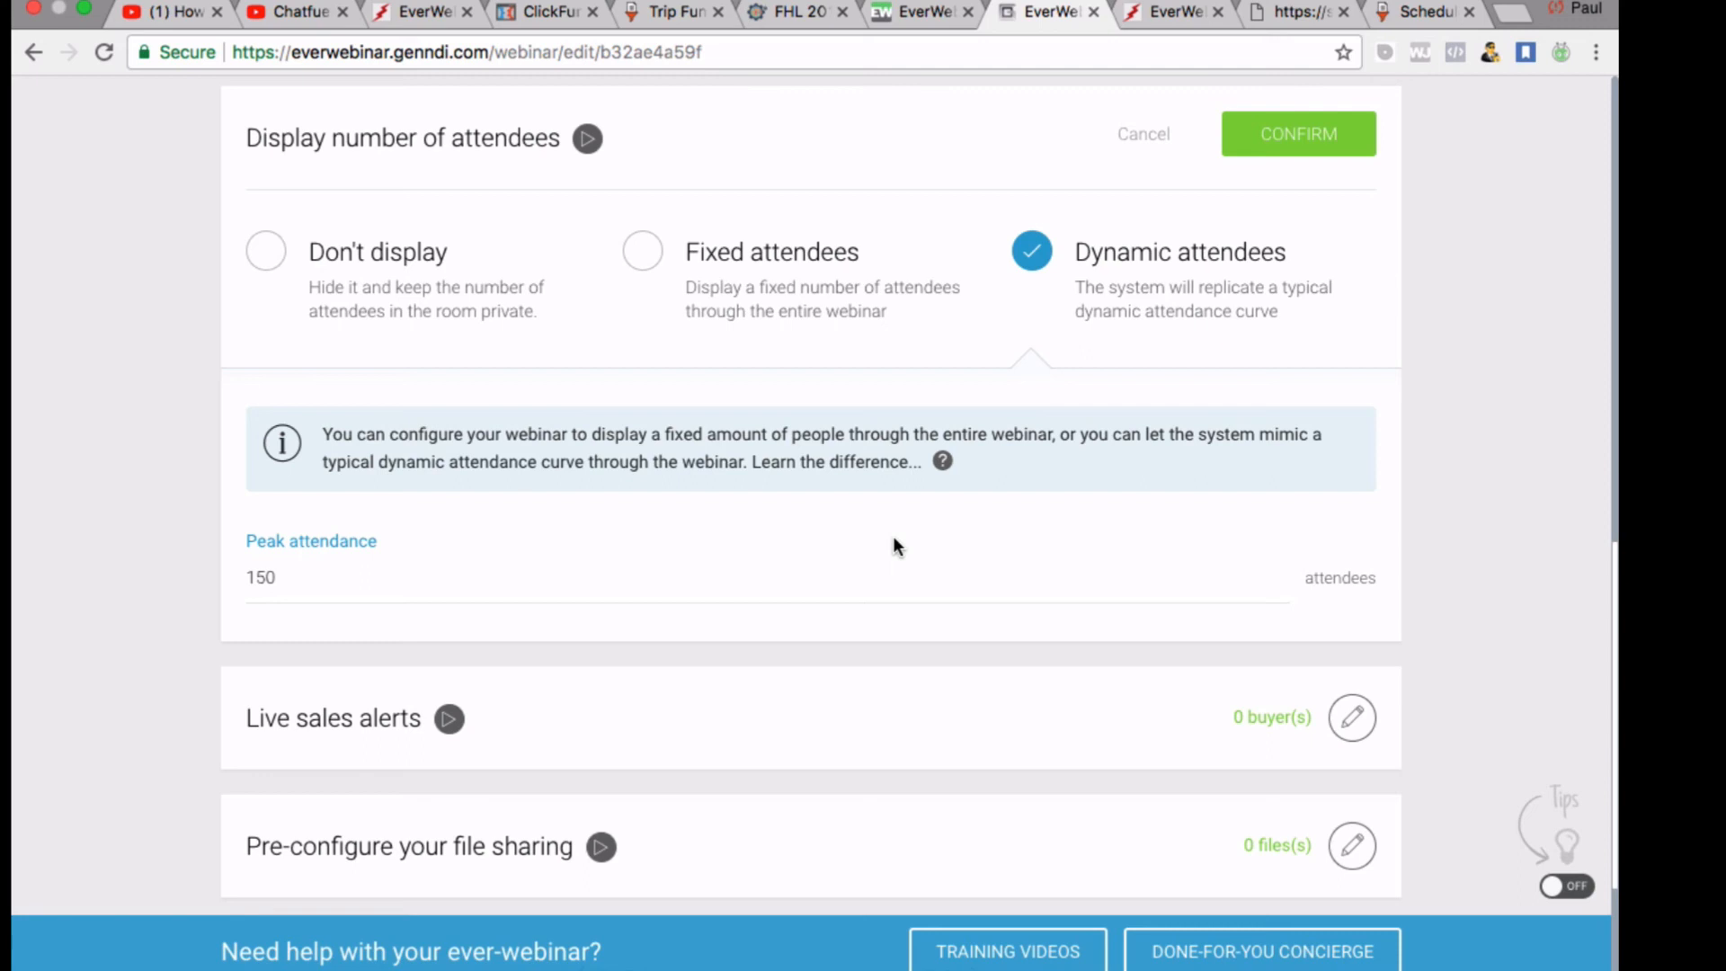
Briefly try a fixed attendee count, then switch back to Dynamic attendees
{"action": "scroll", "coordinate": [894, 539], "scroll_direction": "down", "scroll_amount": 1}
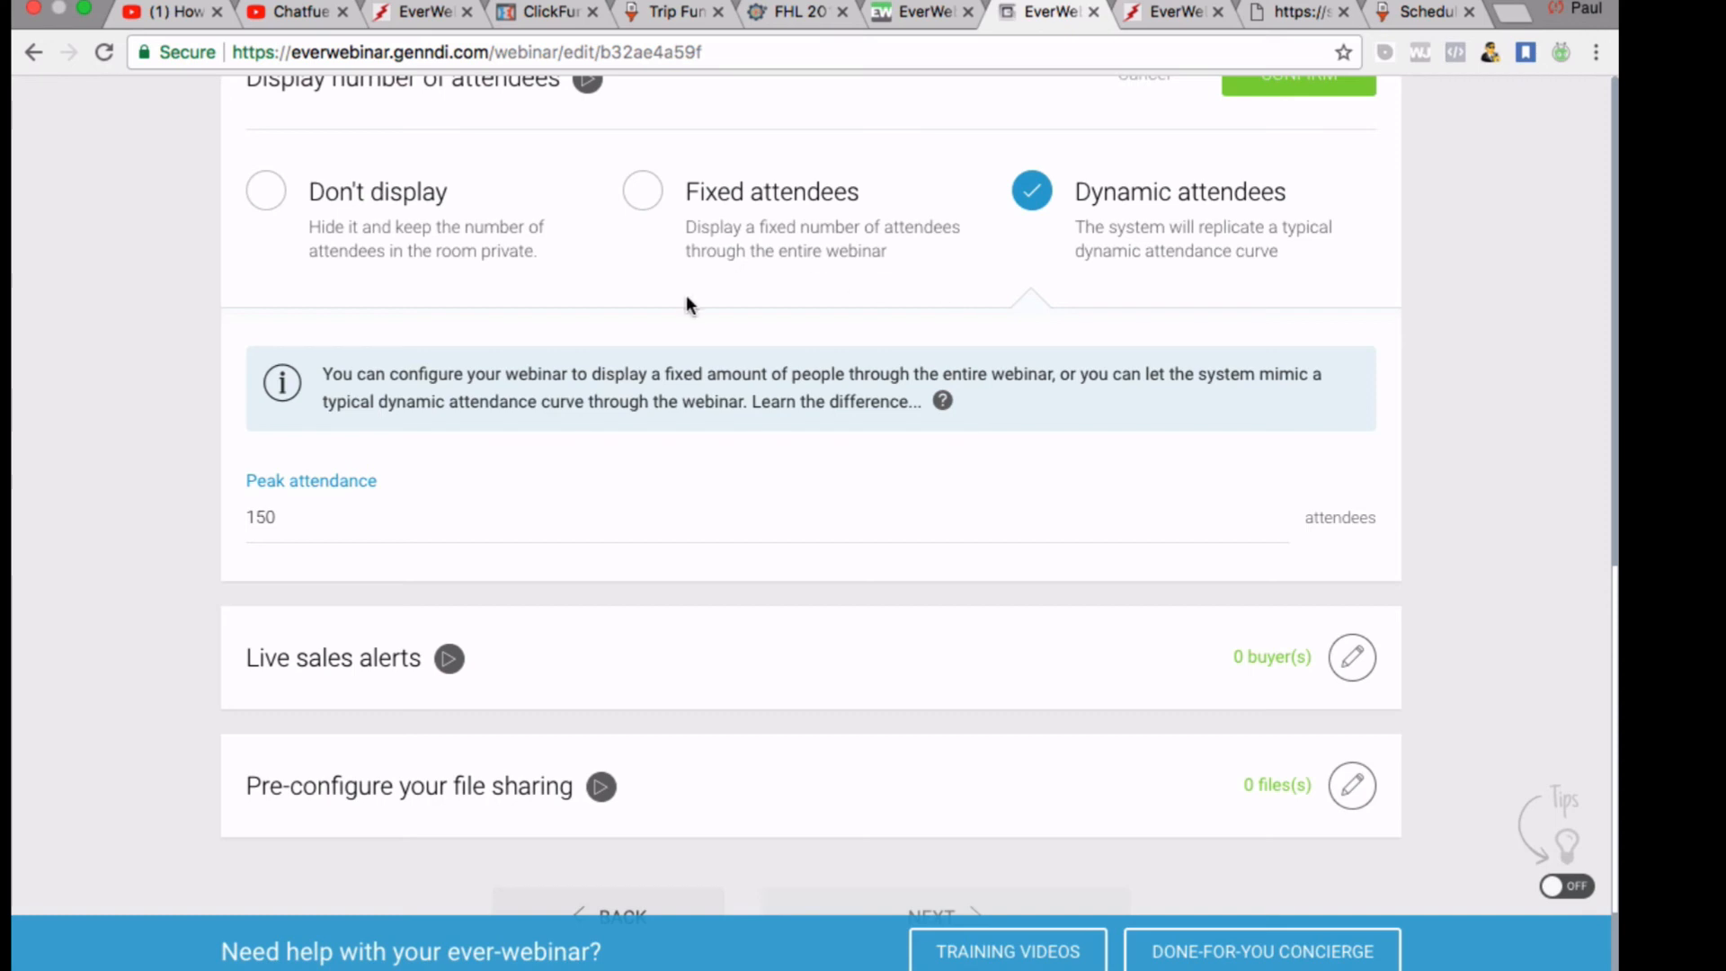
{"action": "scroll", "coordinate": [687, 298], "scroll_direction": "up", "scroll_amount": 1}
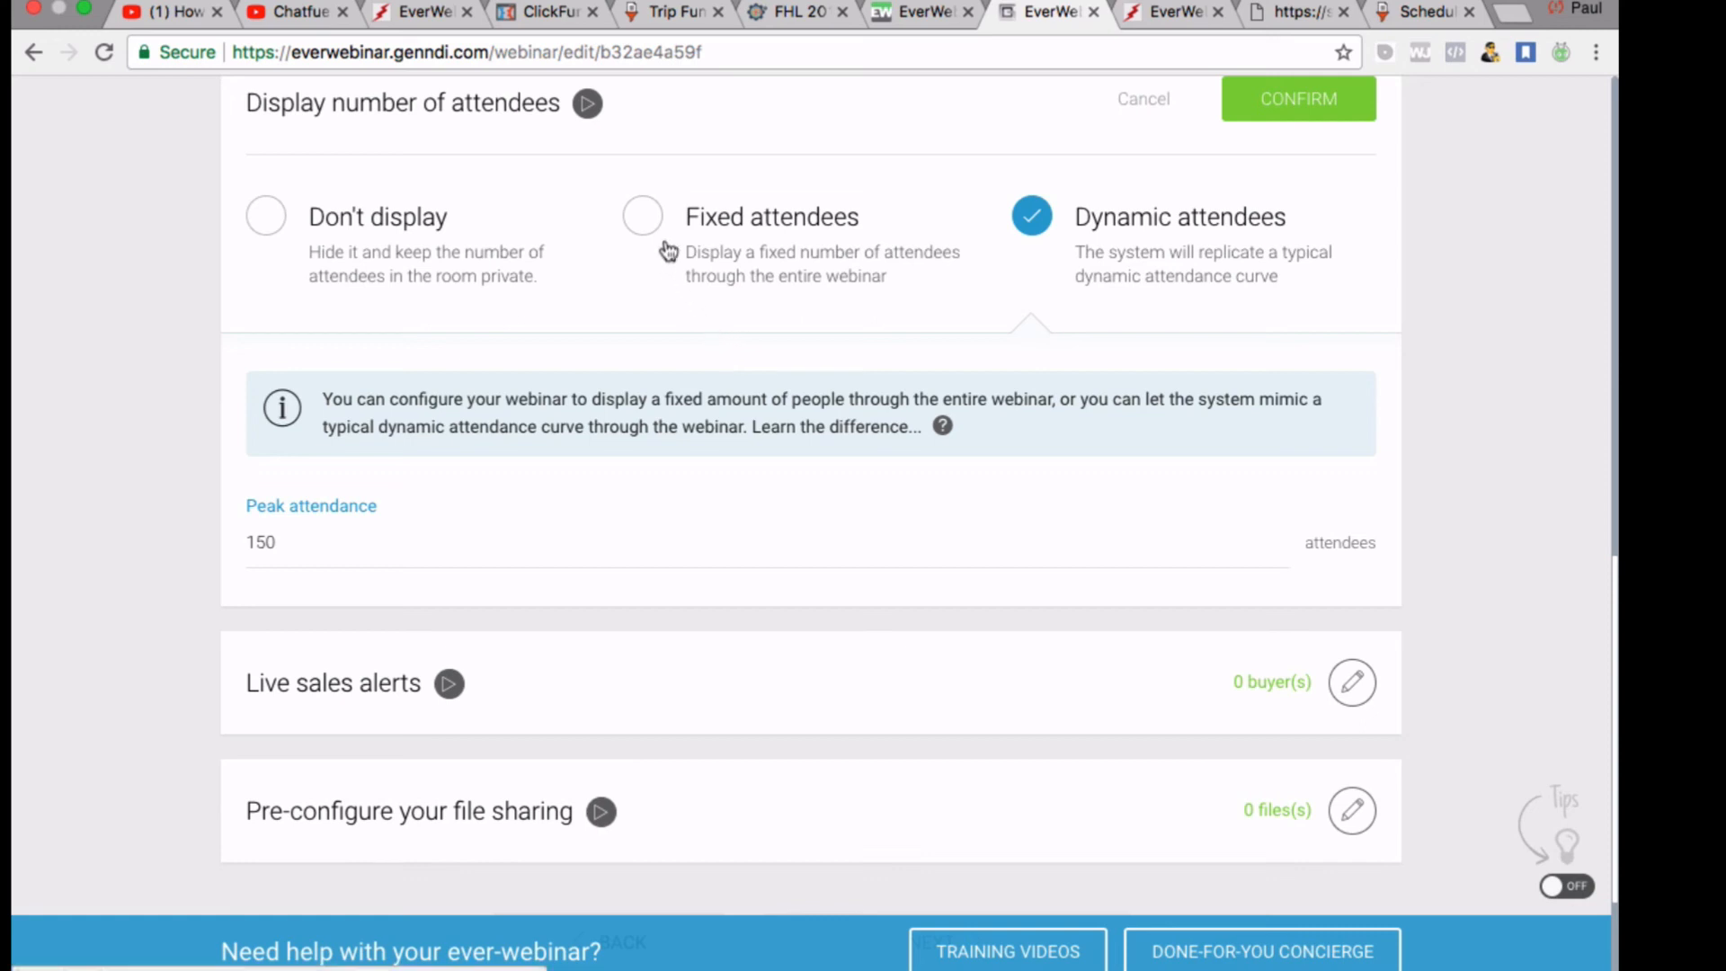
{"action": "left_click", "coordinate": [639, 221]}
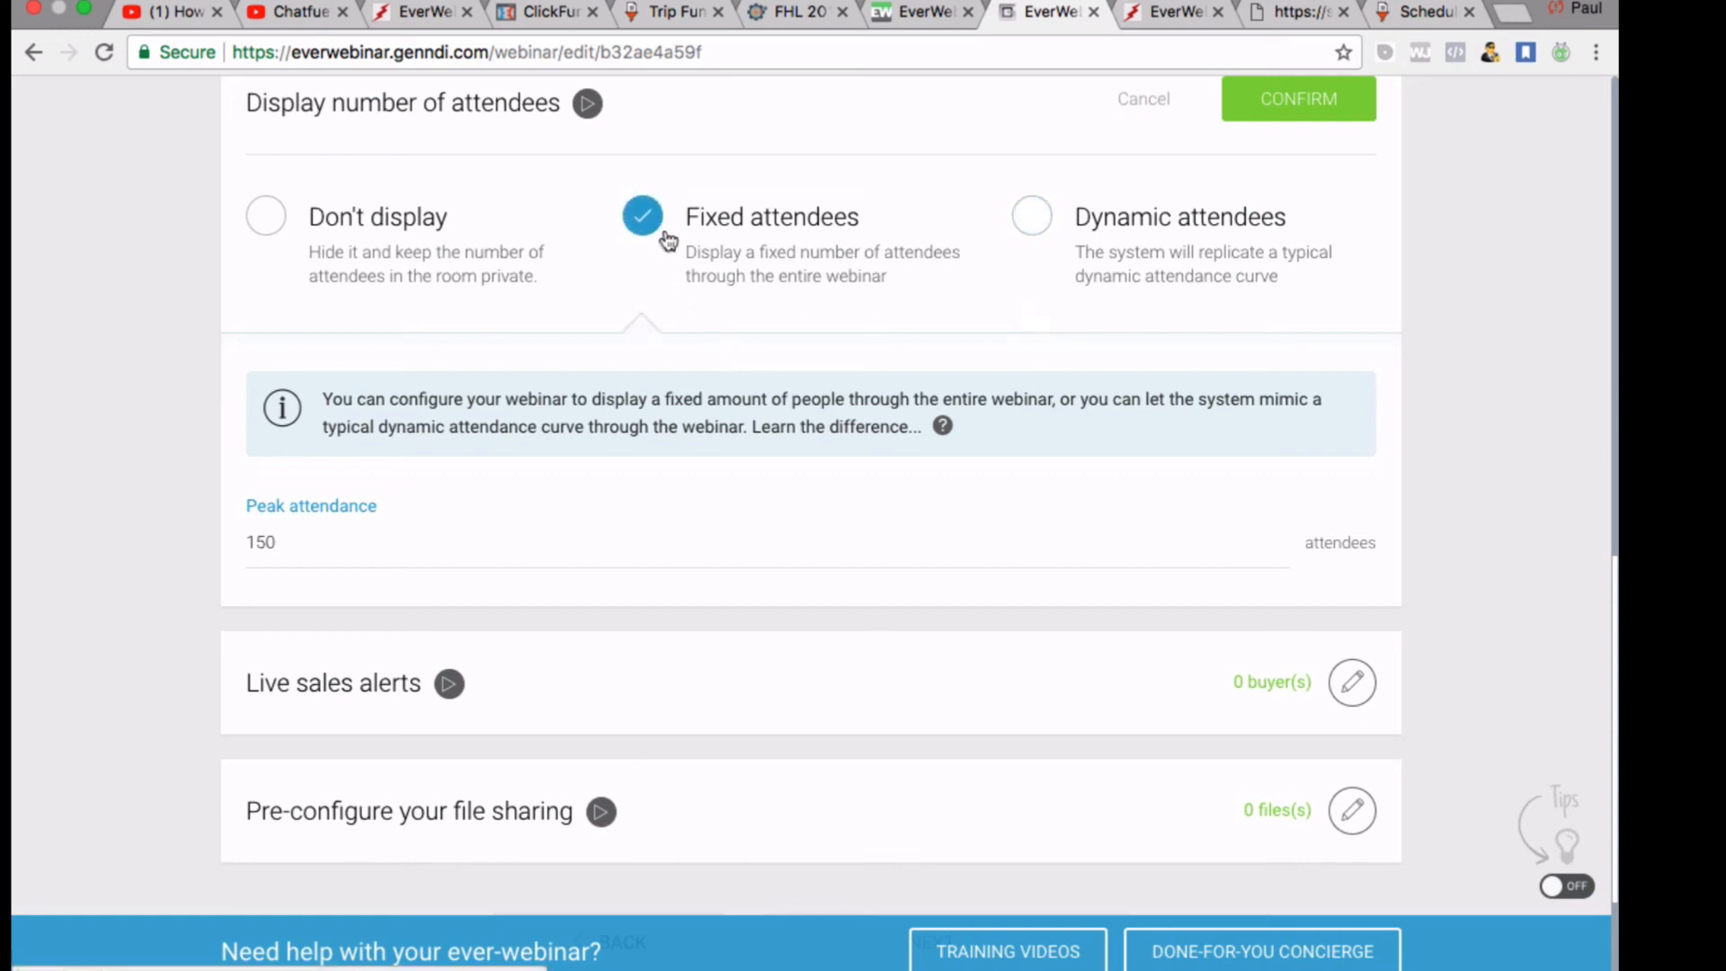
{"action": "left_click", "coordinate": [1032, 219]}
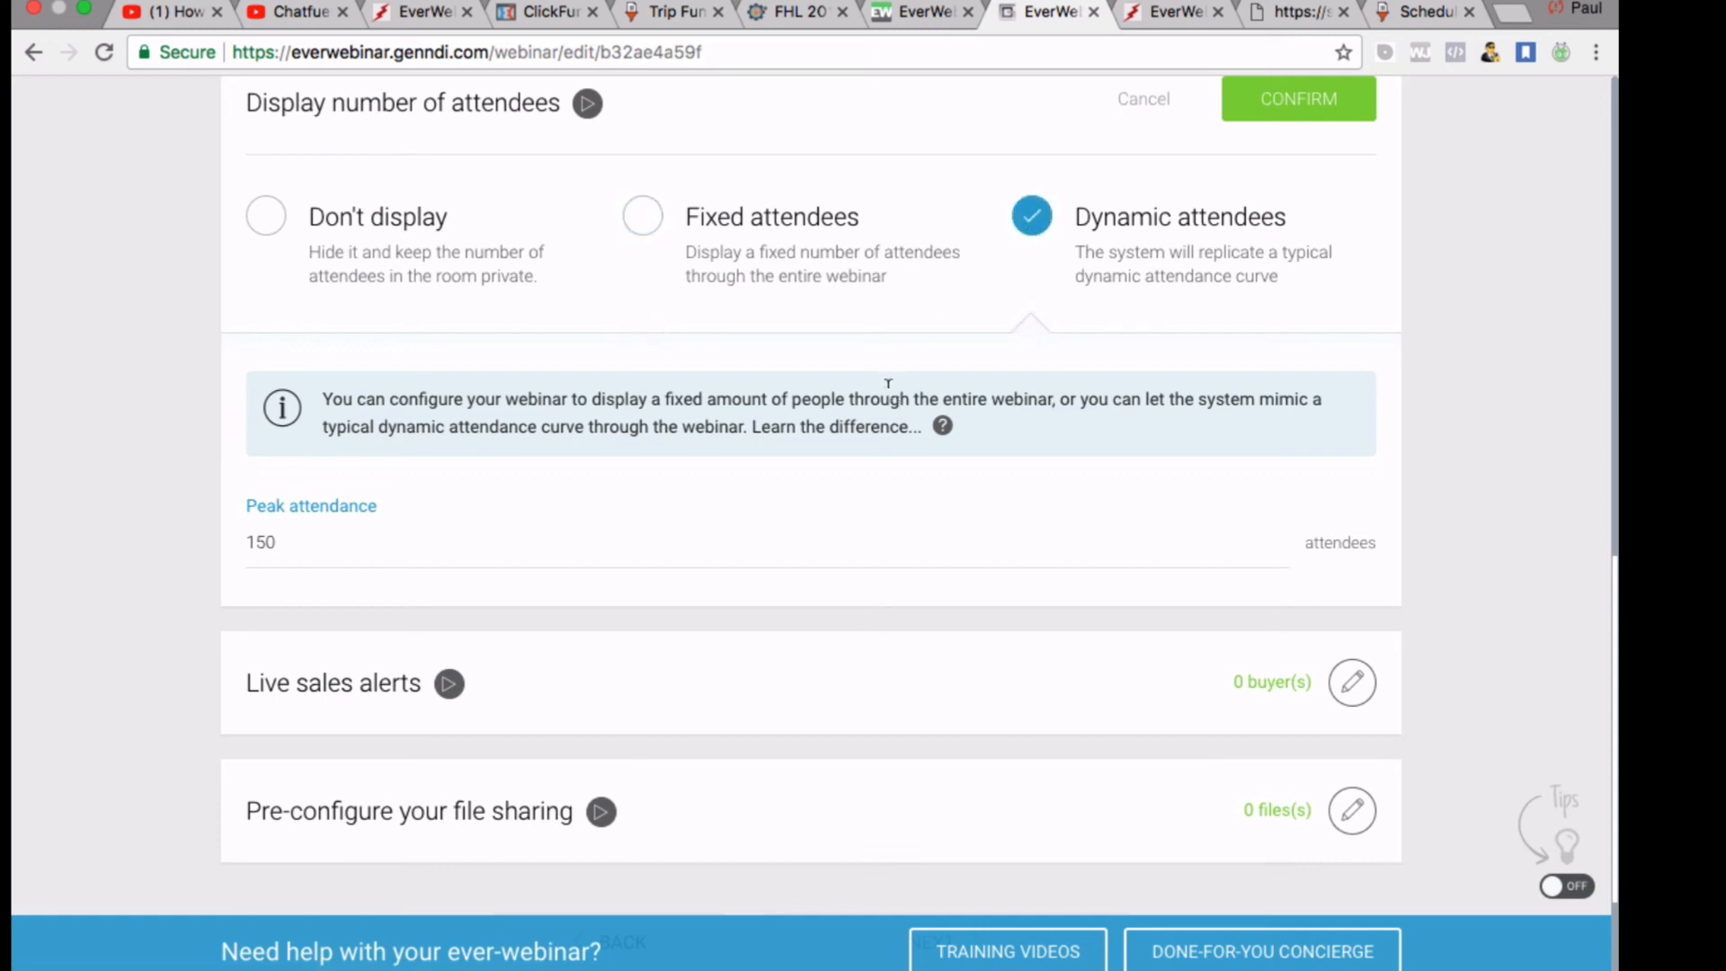
{"action": "scroll", "coordinate": [888, 384], "scroll_direction": "down", "scroll_amount": 1}
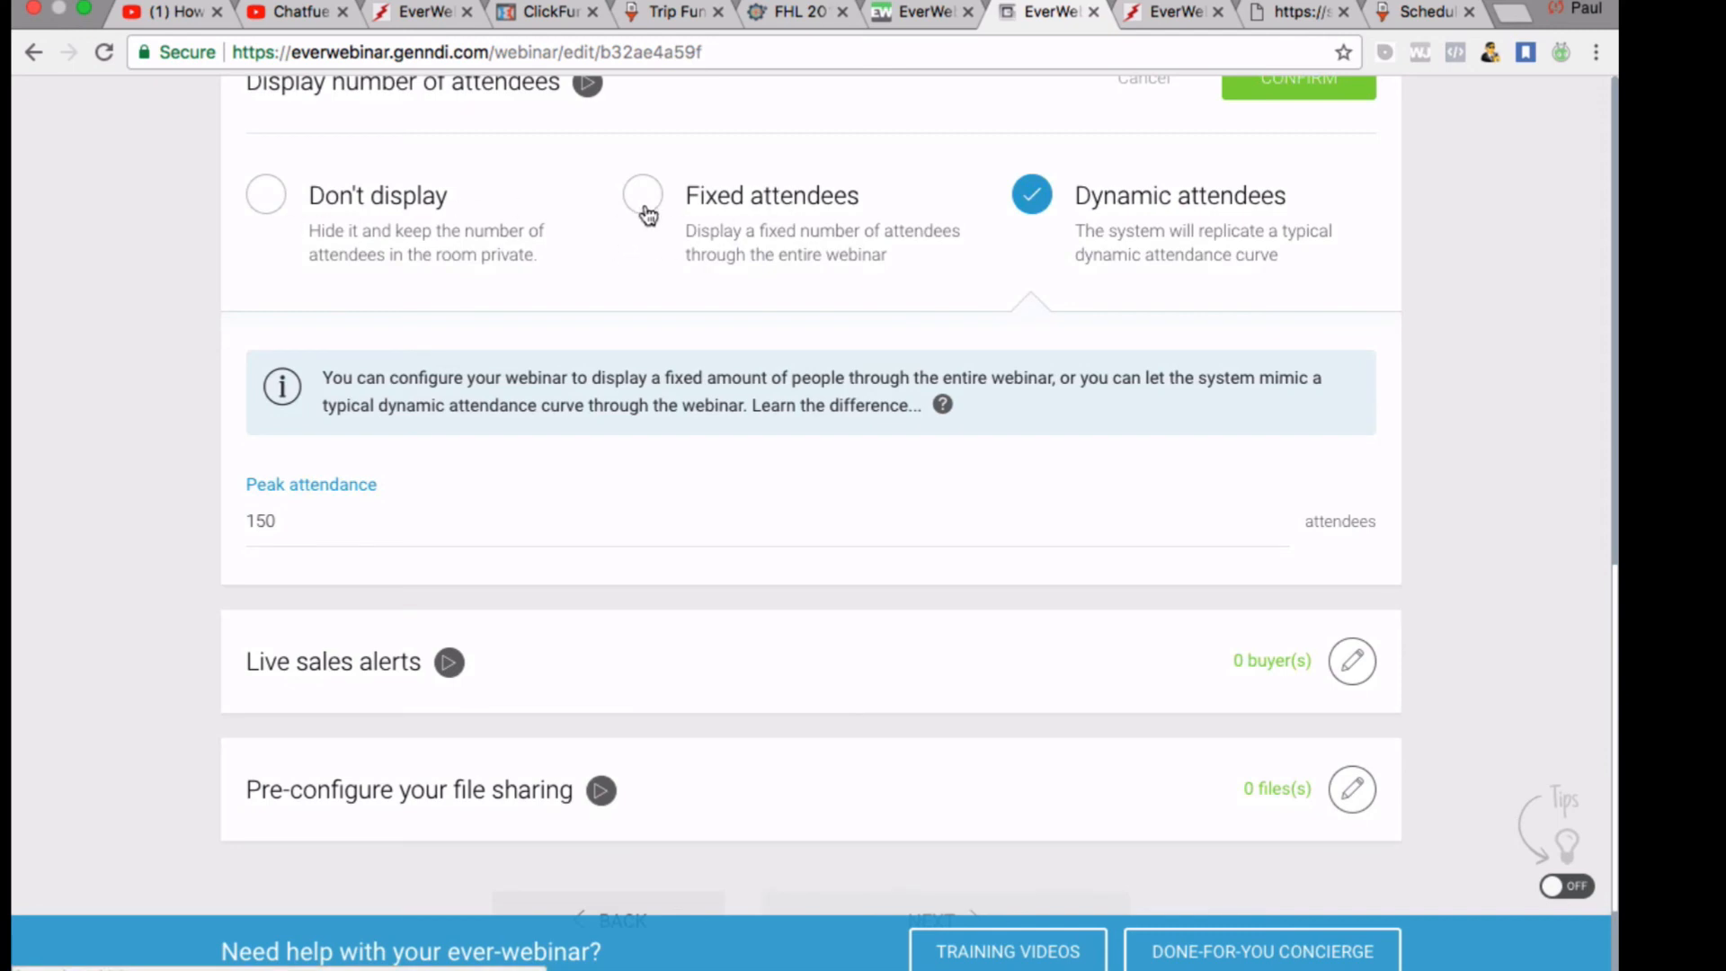
{"action": "scroll", "coordinate": [894, 598], "scroll_direction": "down", "scroll_amount": 2}
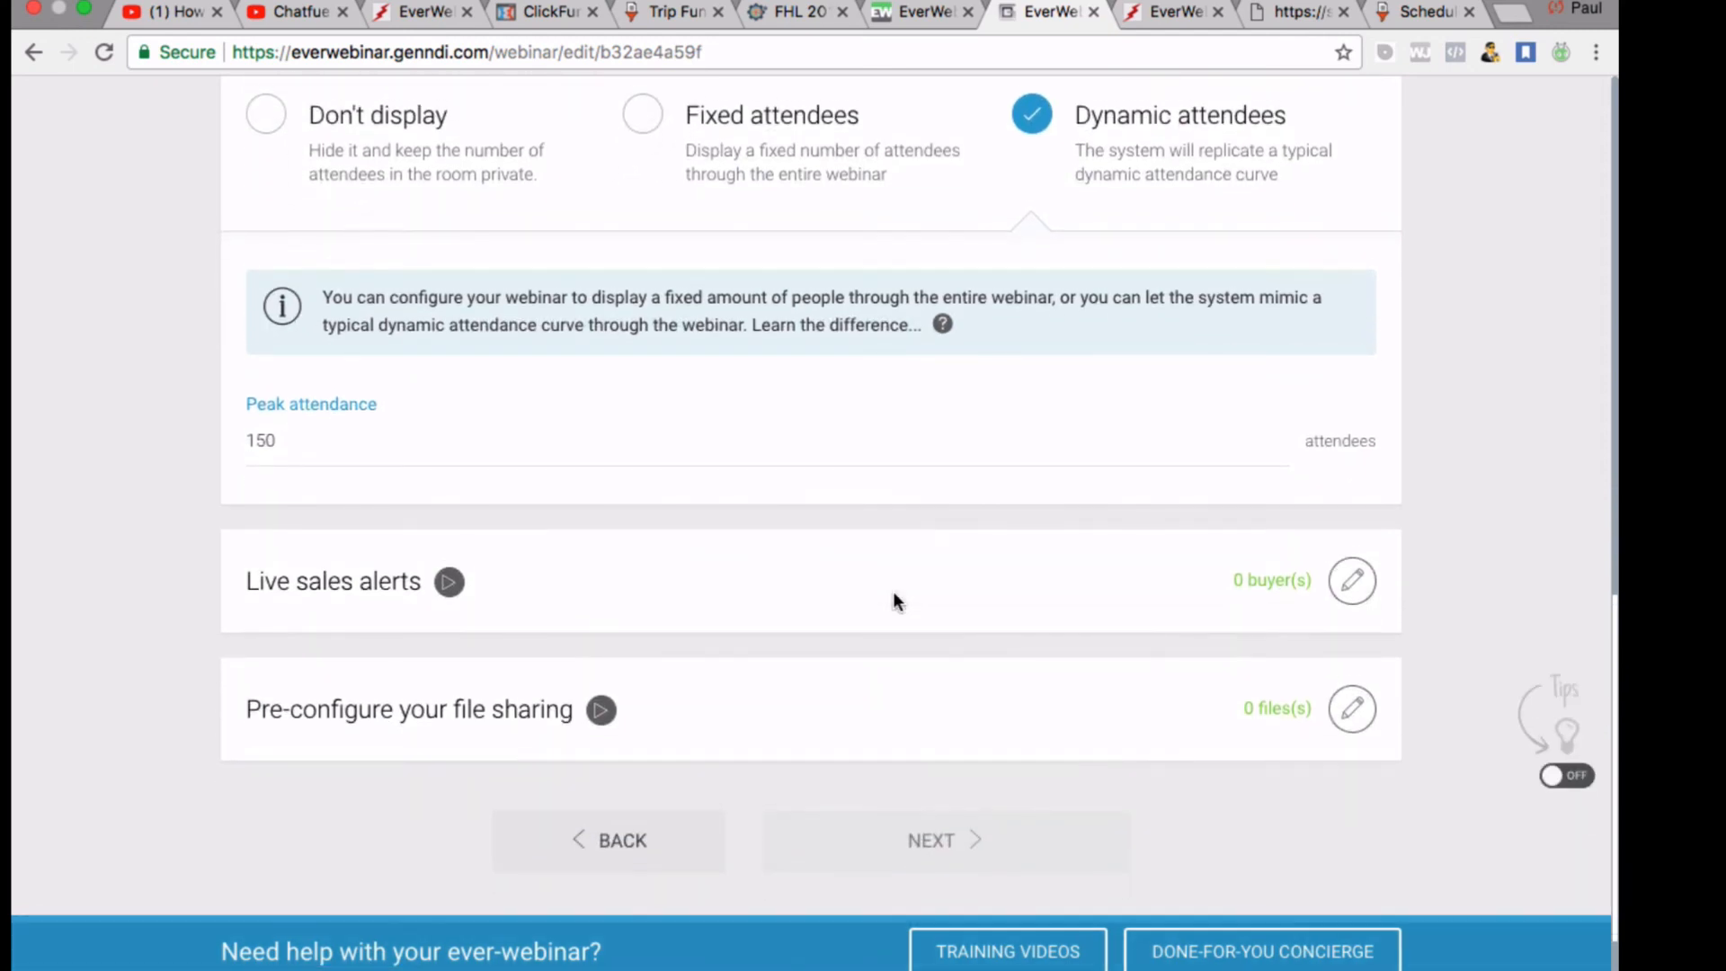
{"action": "scroll", "coordinate": [1134, 329], "scroll_direction": "up", "scroll_amount": 3}
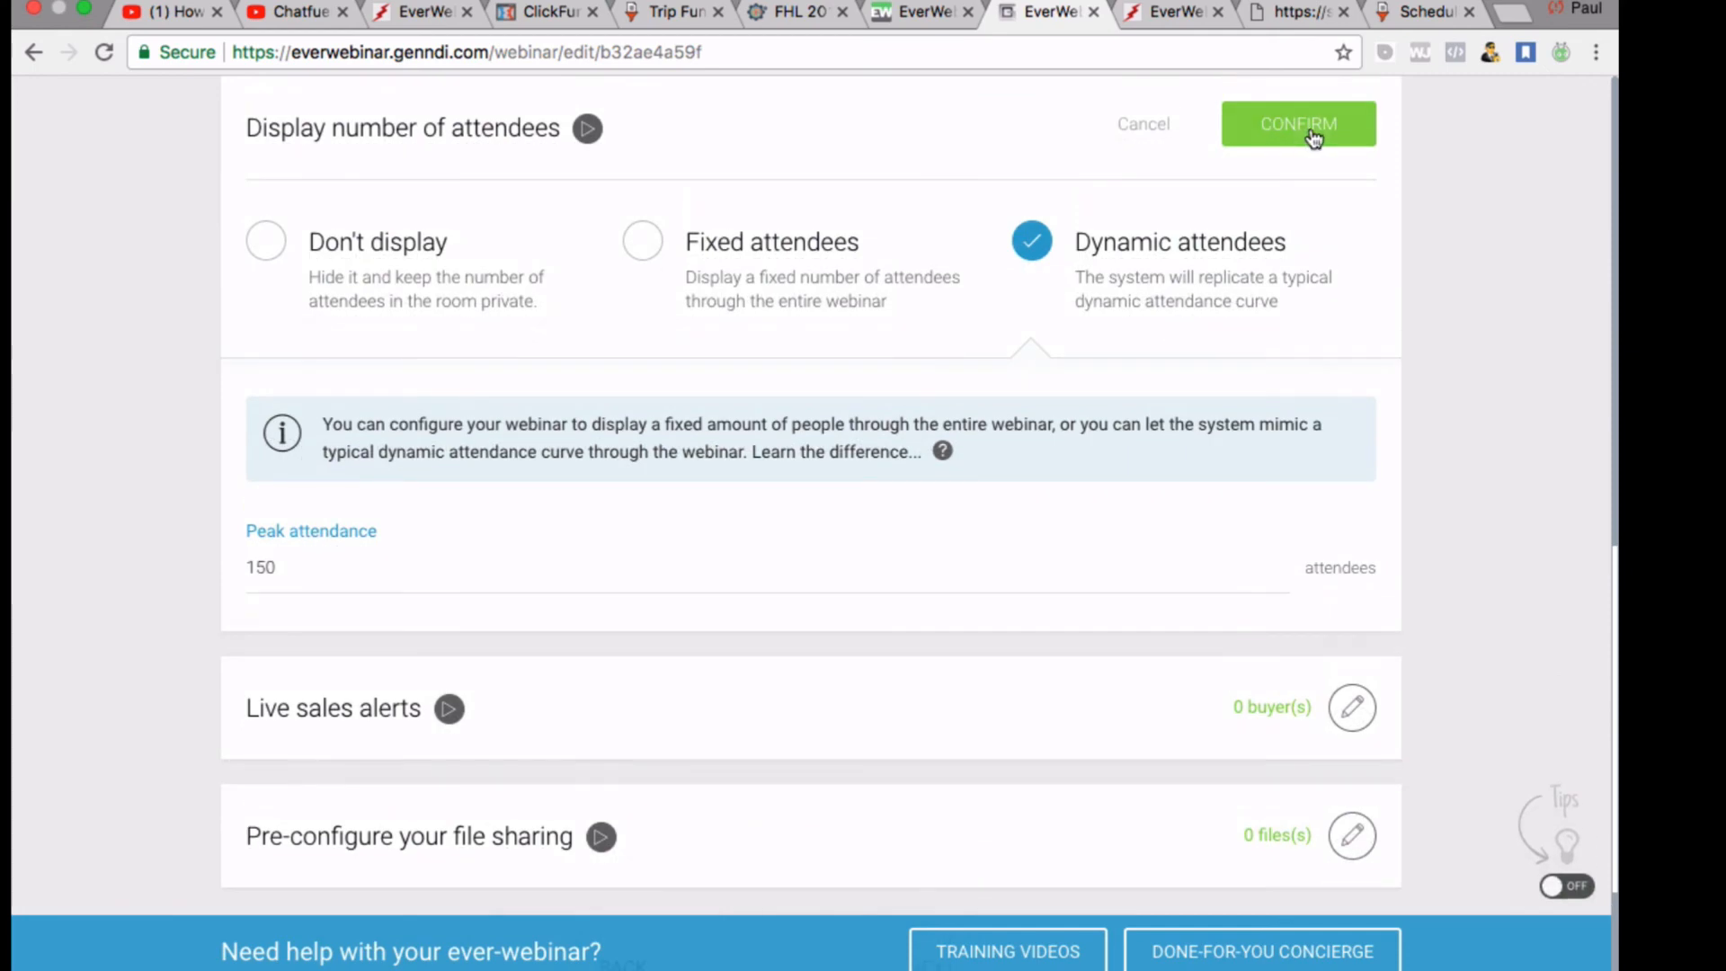
Save the attendee display settings and close Live sales alerts without adding any buyers
{"action": "left_click", "coordinate": [1300, 126]}
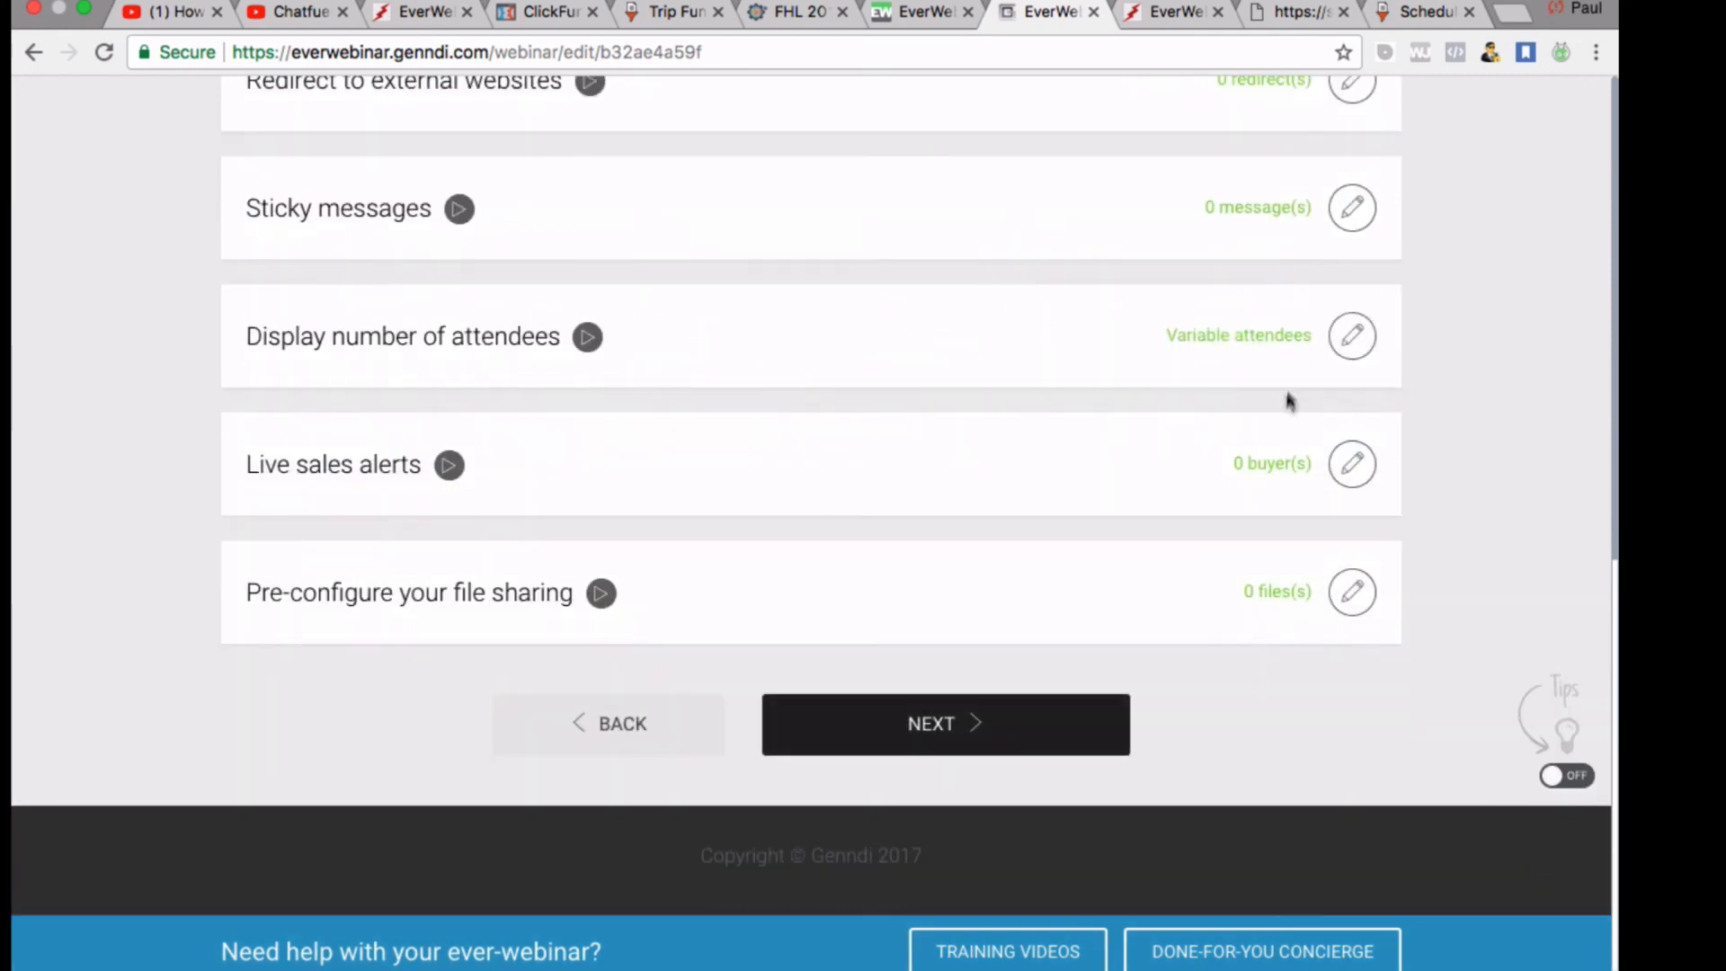
{"action": "scroll", "coordinate": [1261, 570], "scroll_direction": "up", "scroll_amount": 1}
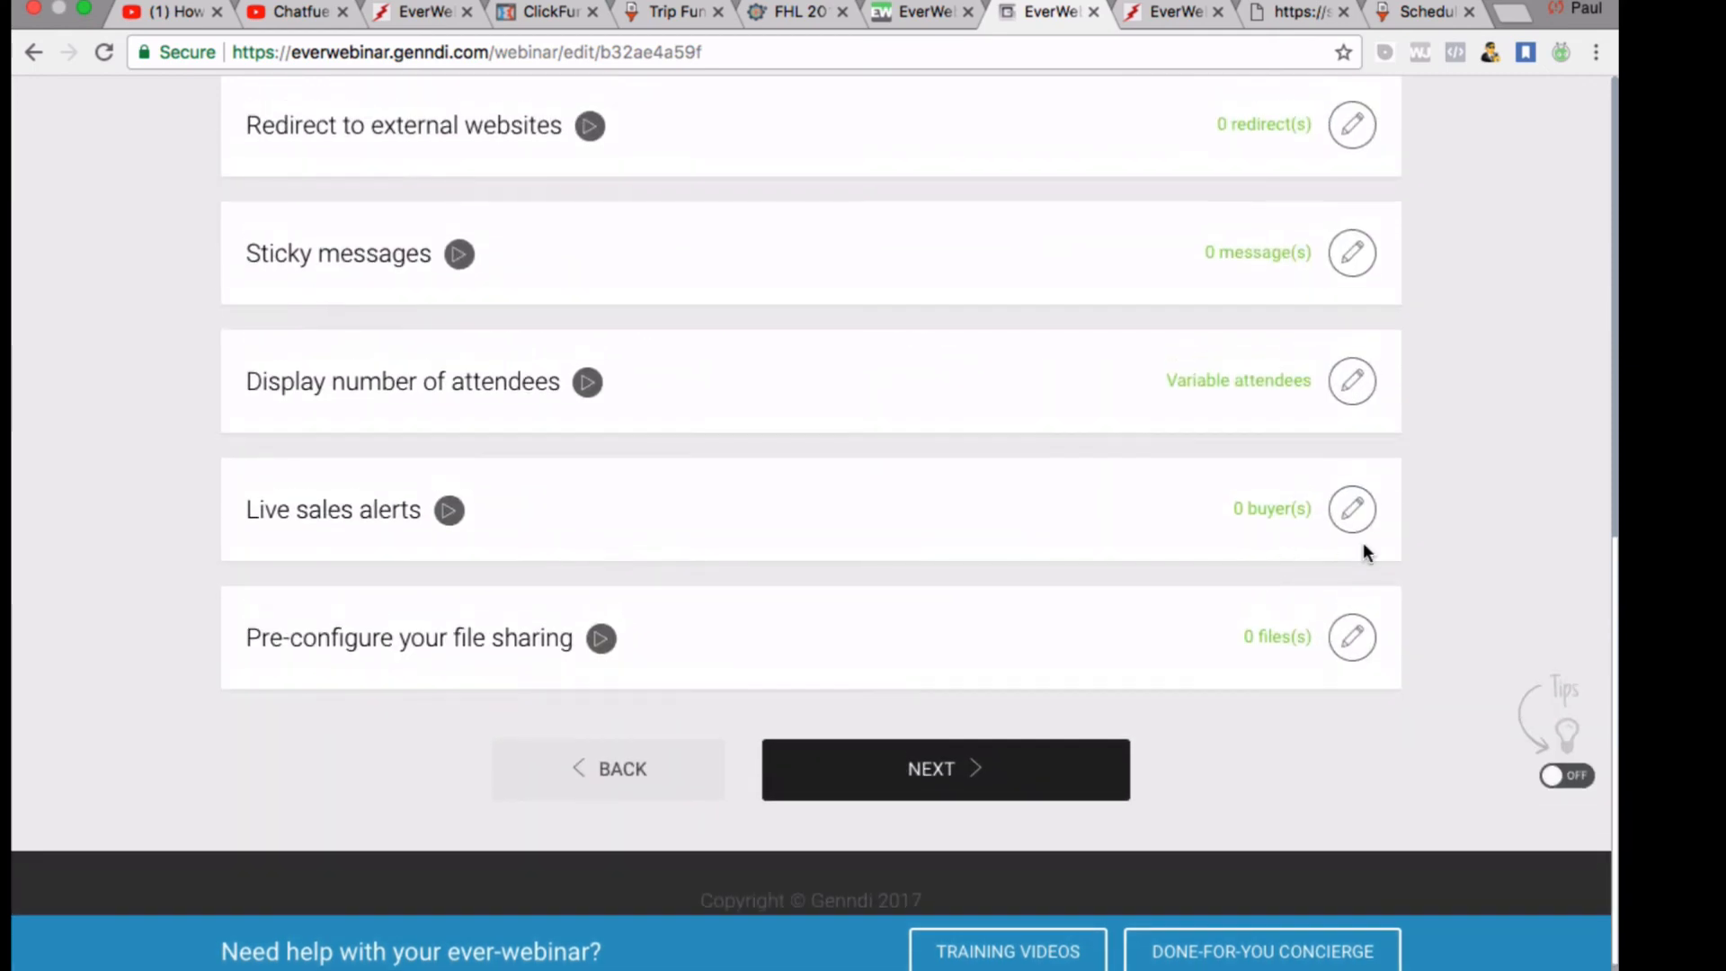
{"action": "left_click", "coordinate": [1368, 528]}
{"action": "scroll", "coordinate": [1008, 558], "scroll_direction": "down", "scroll_amount": 1}
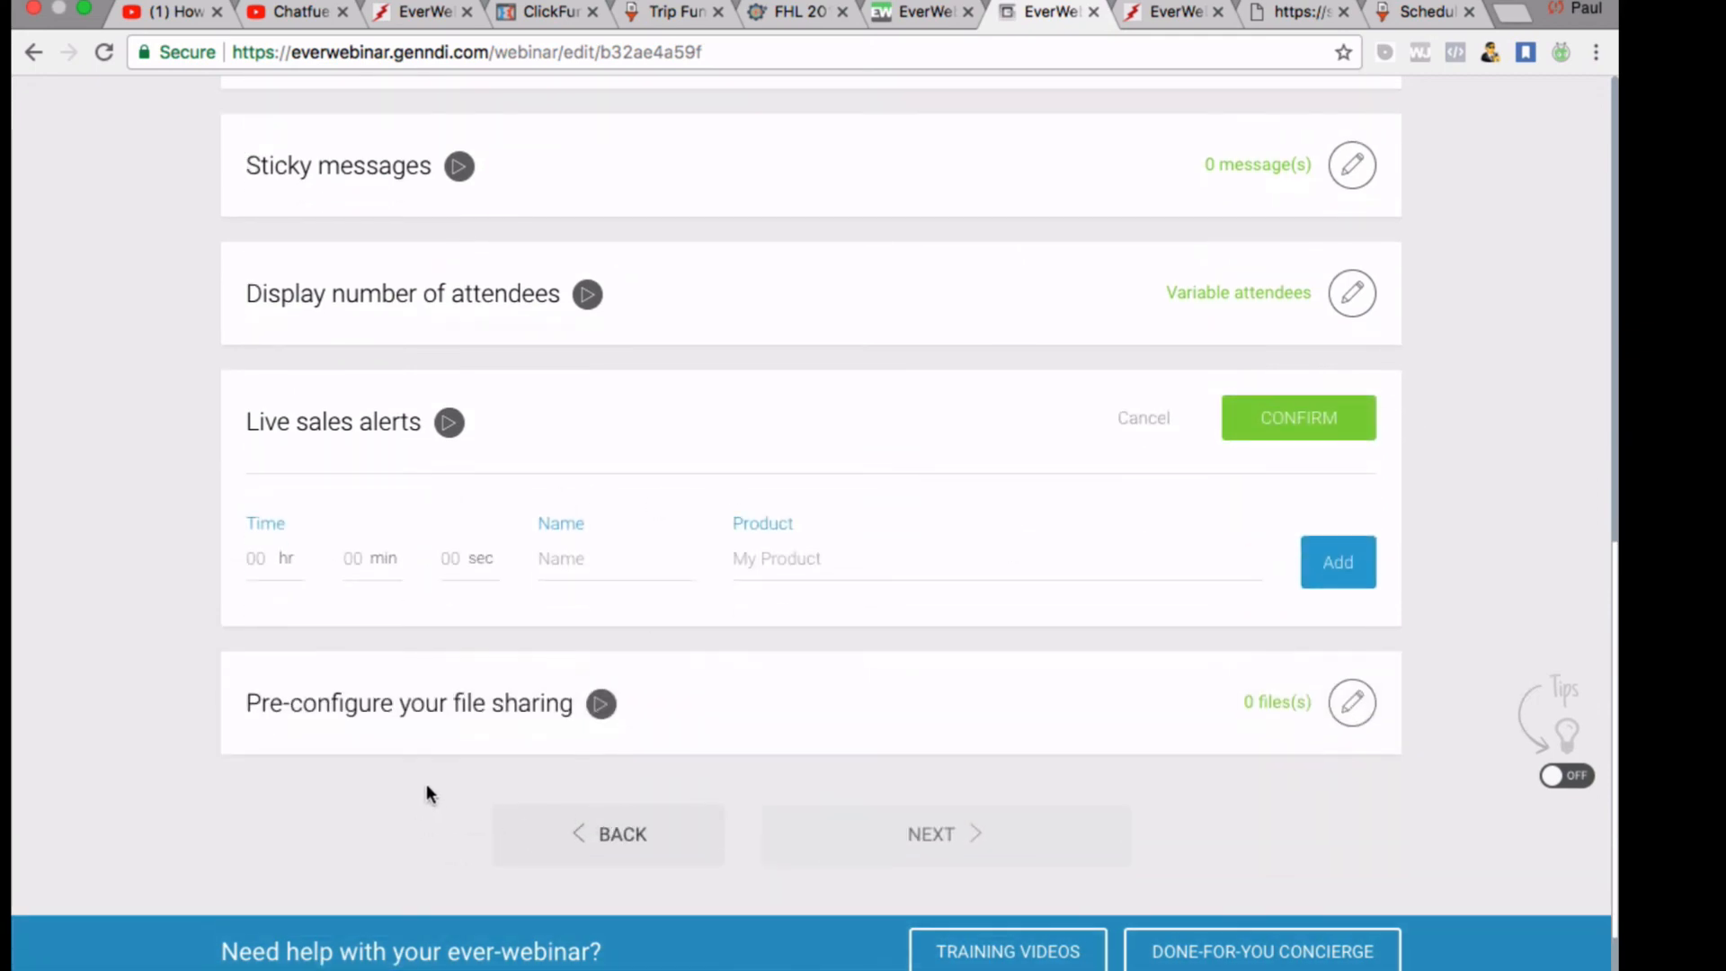
{"action": "left_click", "coordinate": [1324, 420]}
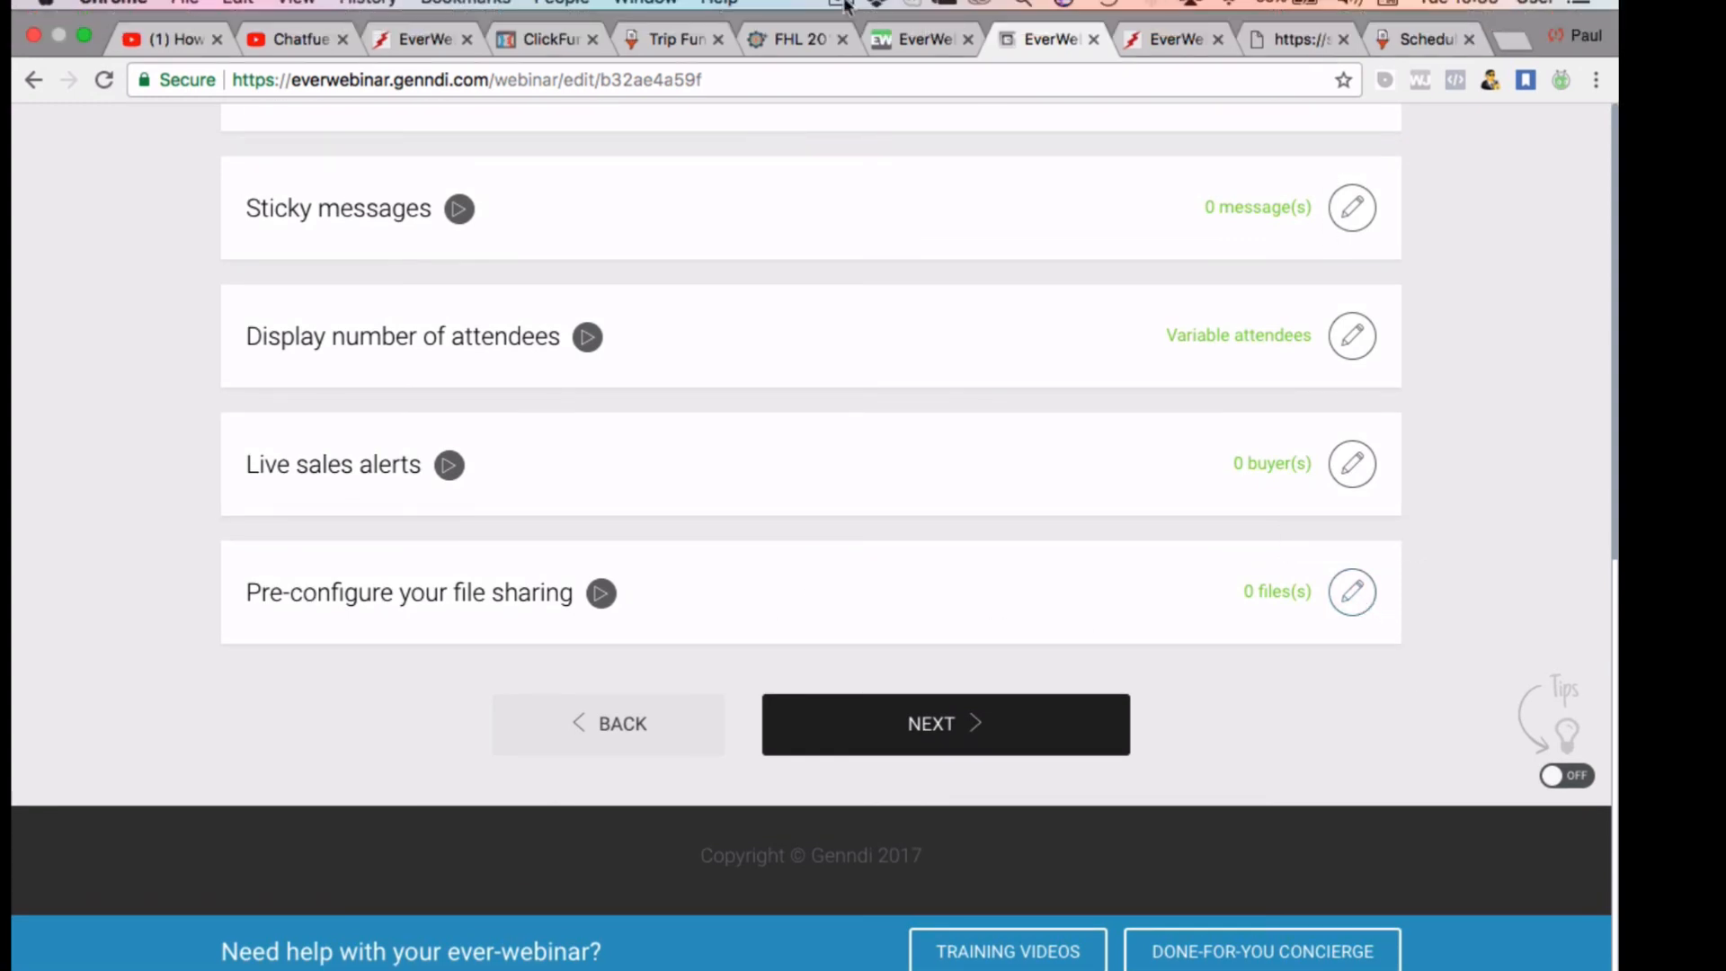
{"action": "left_click", "coordinate": [841, 5]}
{"action": "left_click", "coordinate": [850, 67]}
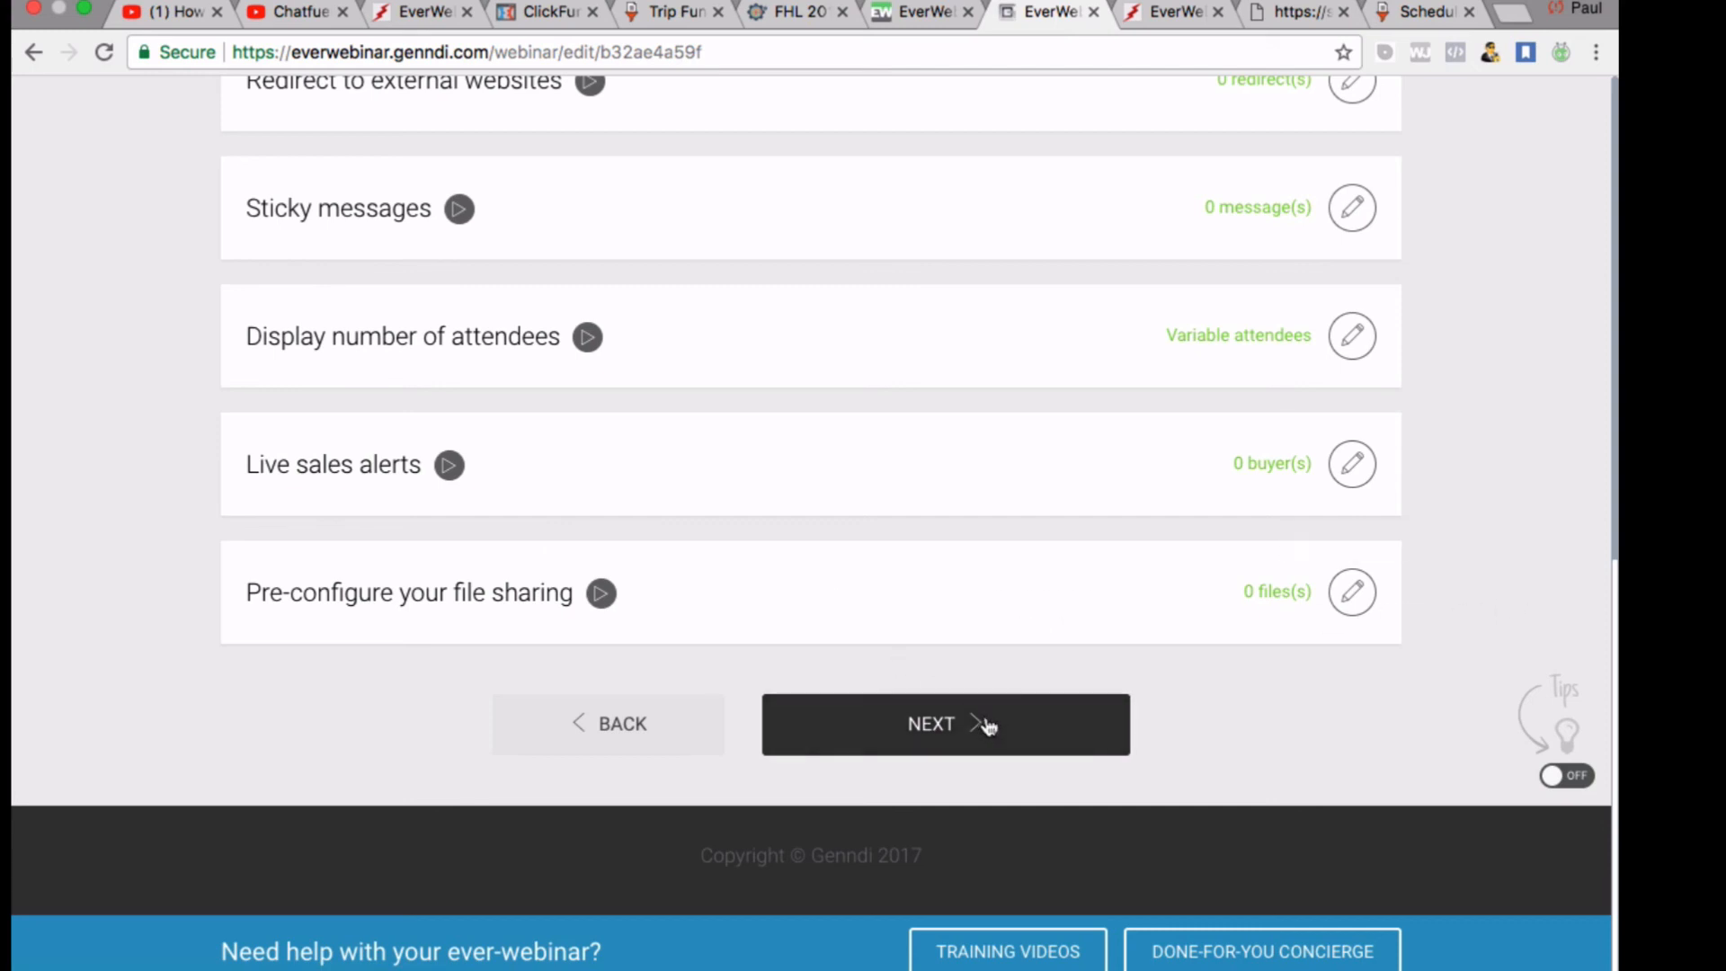
Leave the Replay page Disabled and advance to the Finish page confirming creation
{"action": "left_click", "coordinate": [914, 723]}
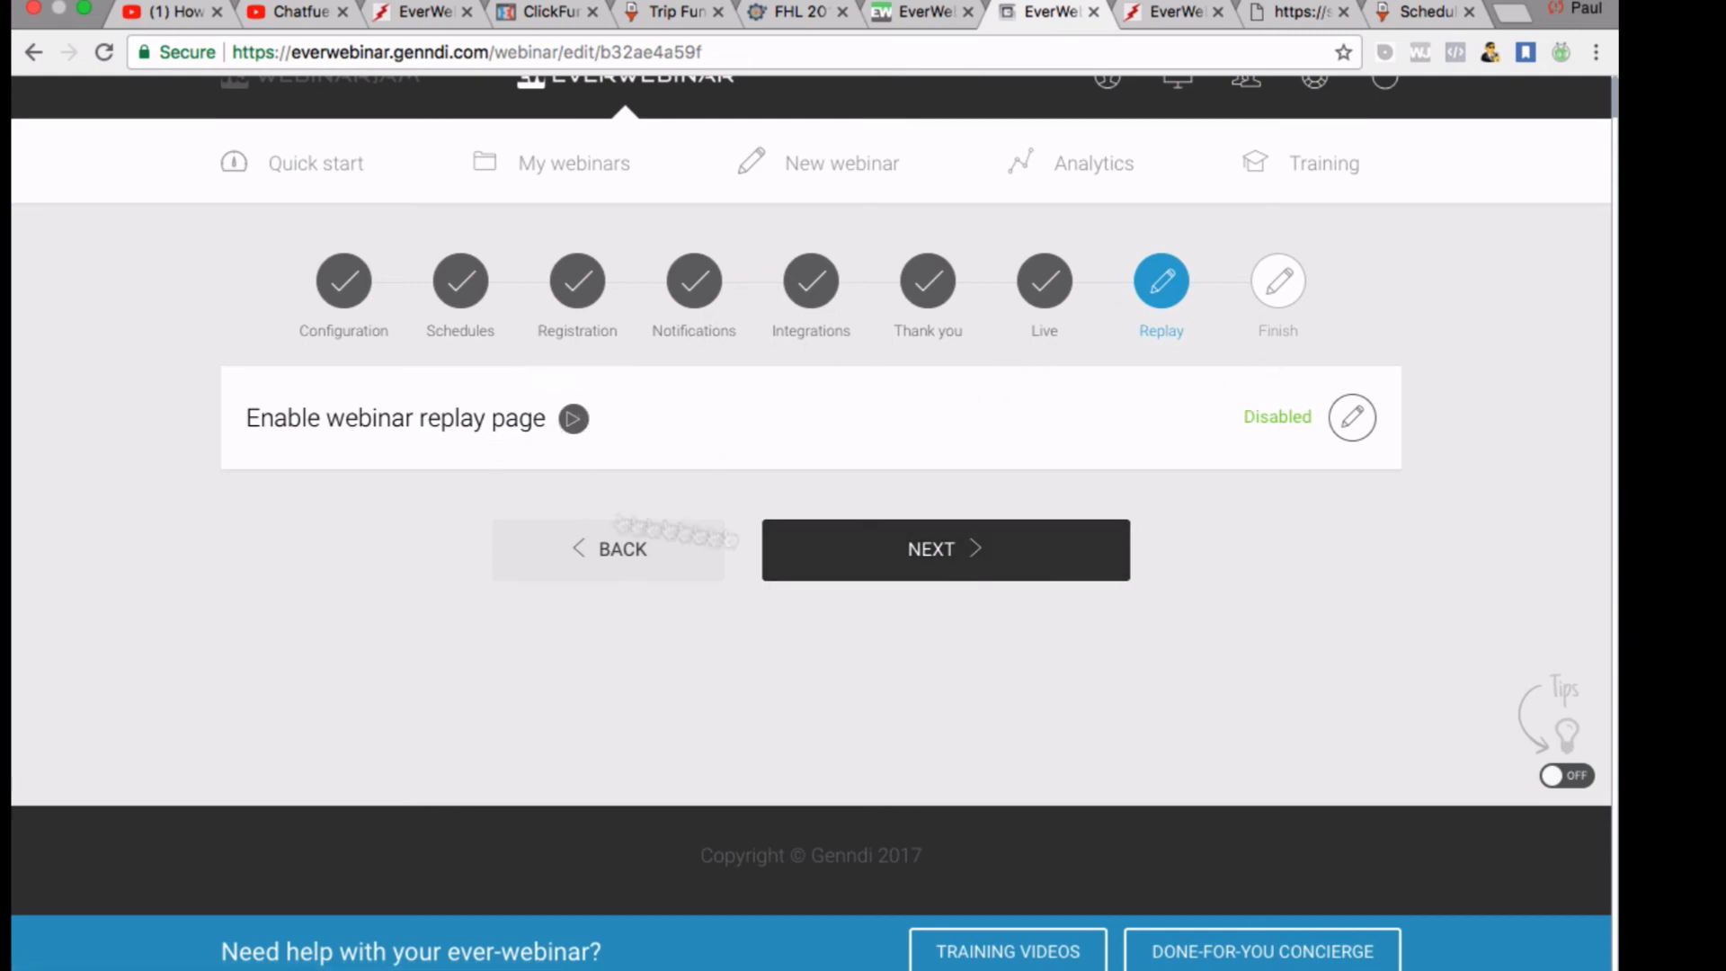
{"action": "left_click", "coordinate": [943, 548]}
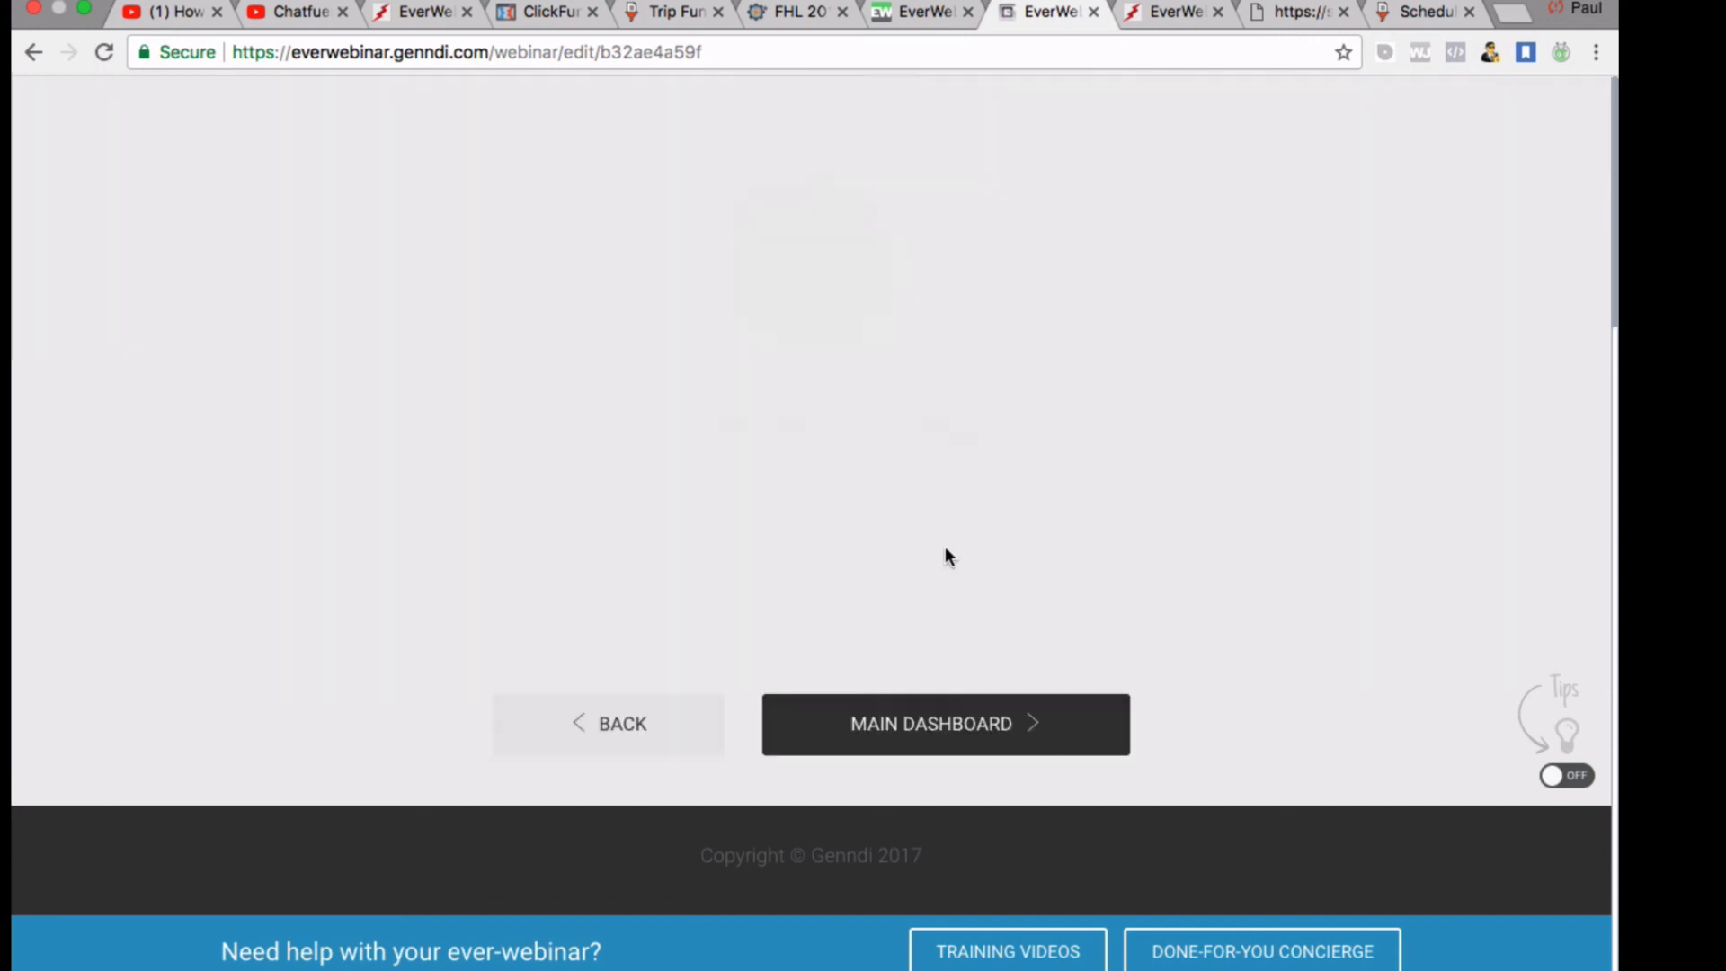
{"action": "scroll", "coordinate": [1082, 571], "scroll_direction": "up", "scroll_amount": 3}
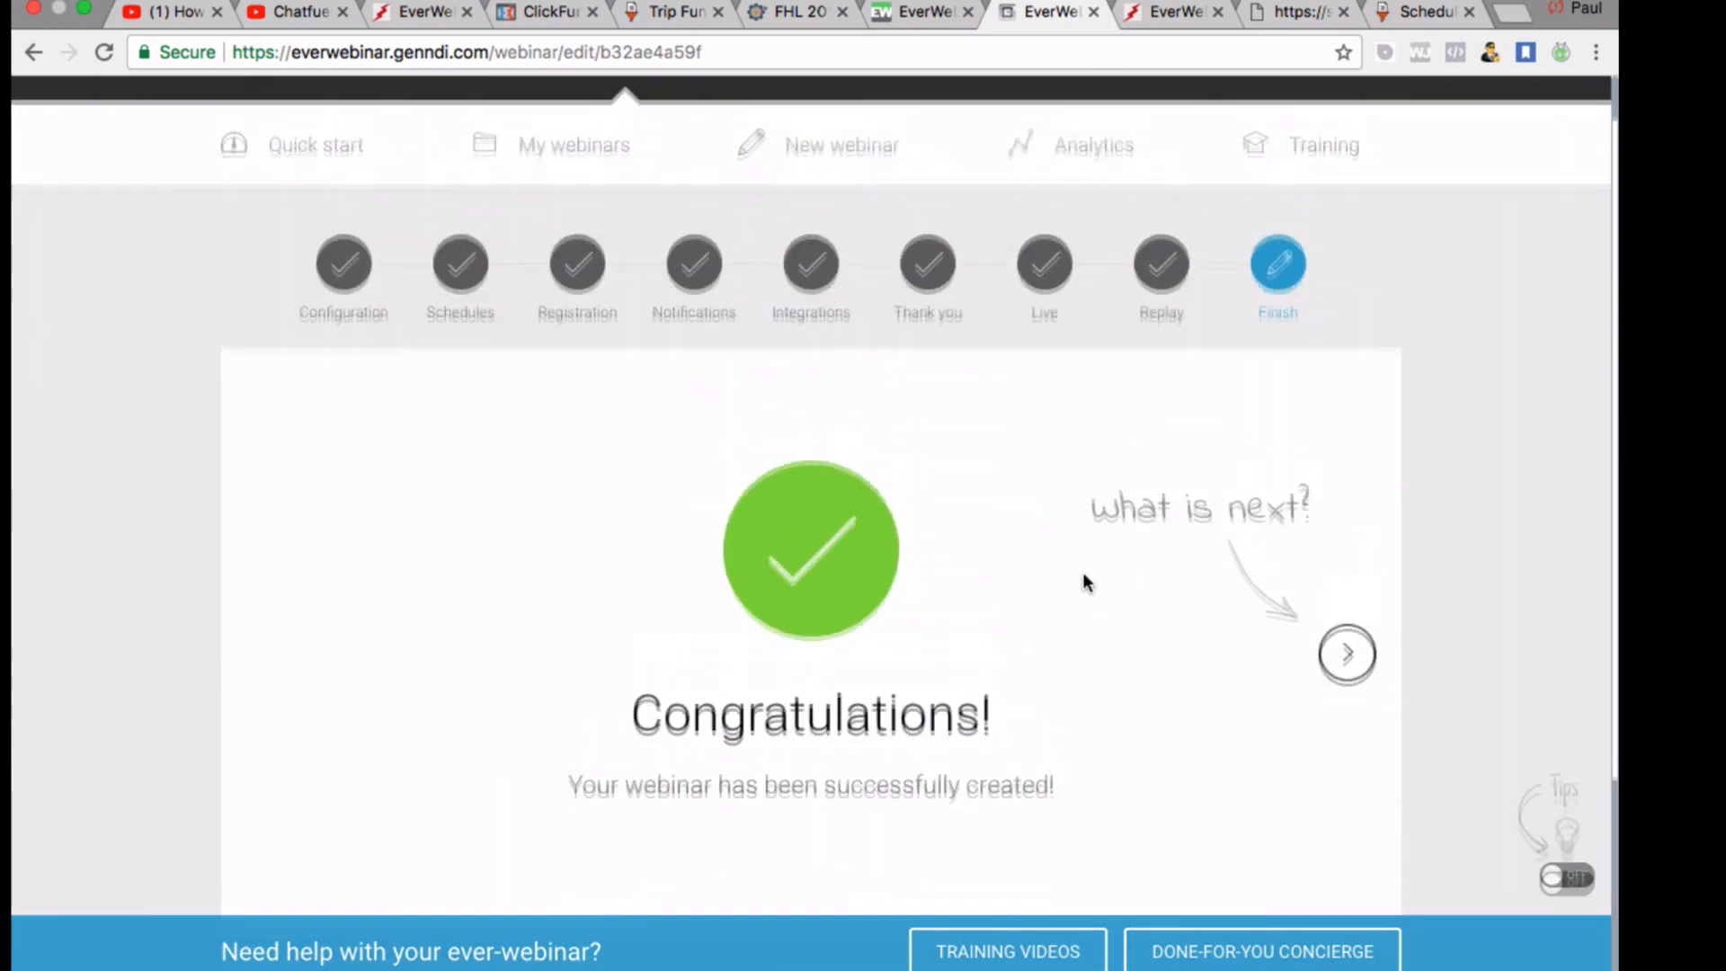
{"action": "scroll", "coordinate": [1082, 573], "scroll_direction": "down", "scroll_amount": 2}
{"action": "scroll", "coordinate": [1014, 888], "scroll_direction": "up", "scroll_amount": 3}
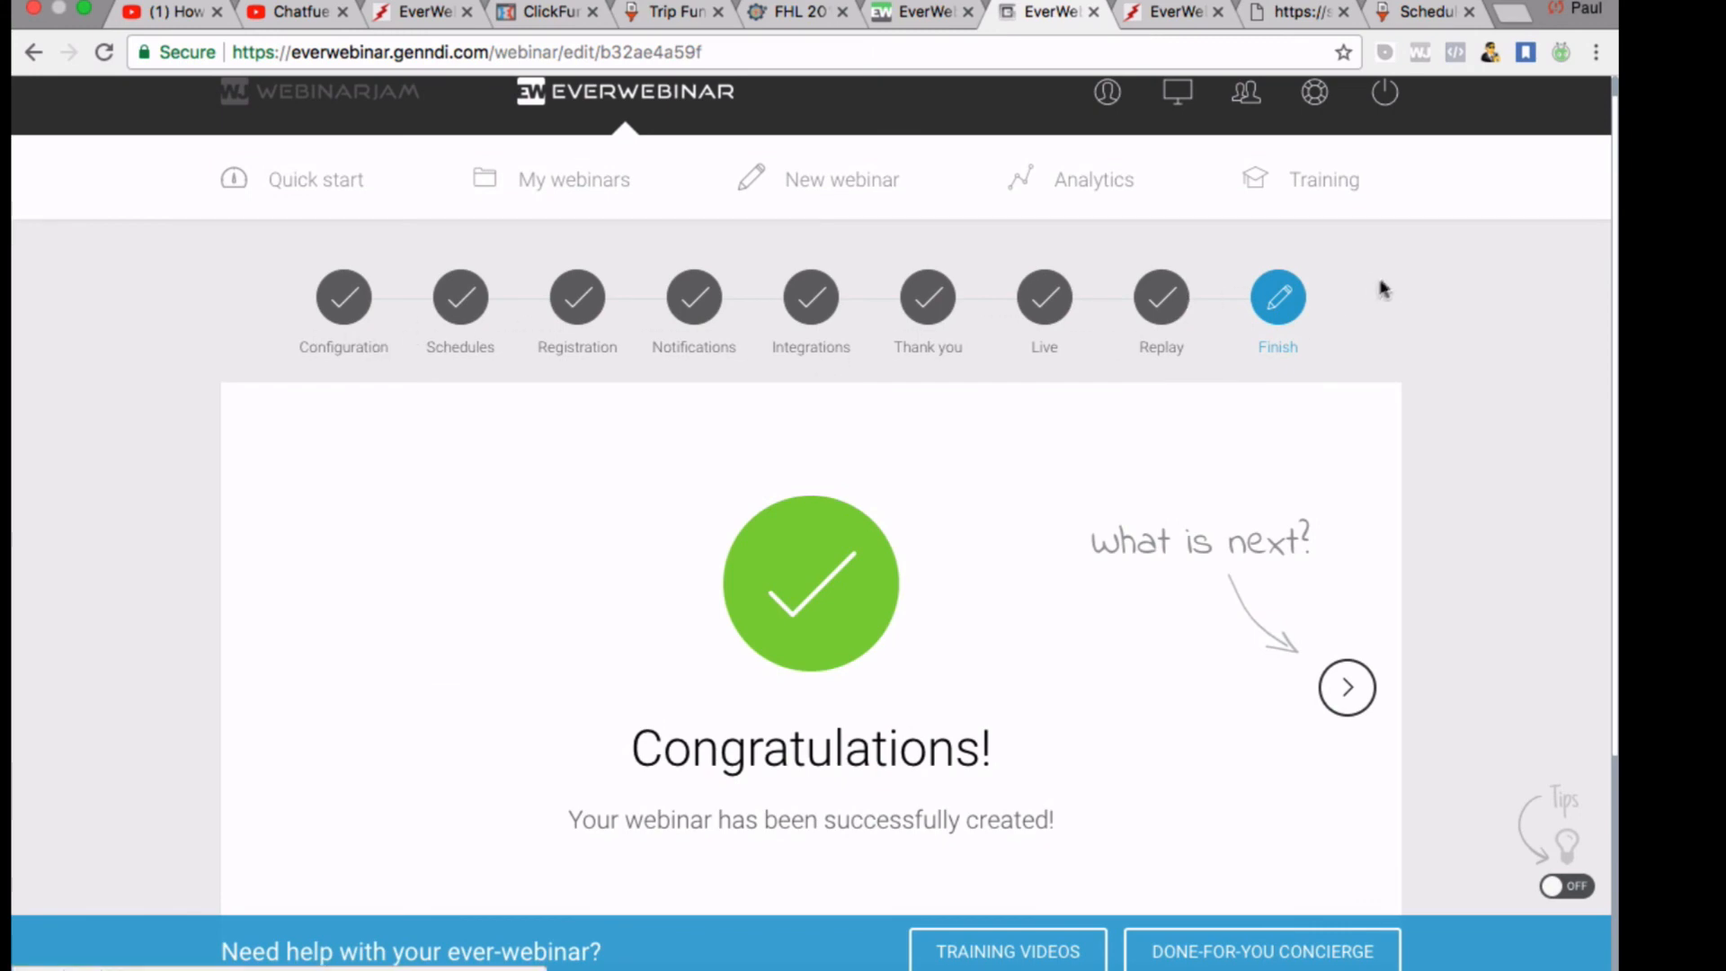
{"action": "scroll", "coordinate": [1376, 292], "scroll_direction": "down", "scroll_amount": 1}
{"action": "scroll", "coordinate": [1373, 282], "scroll_direction": "down", "scroll_amount": 2}
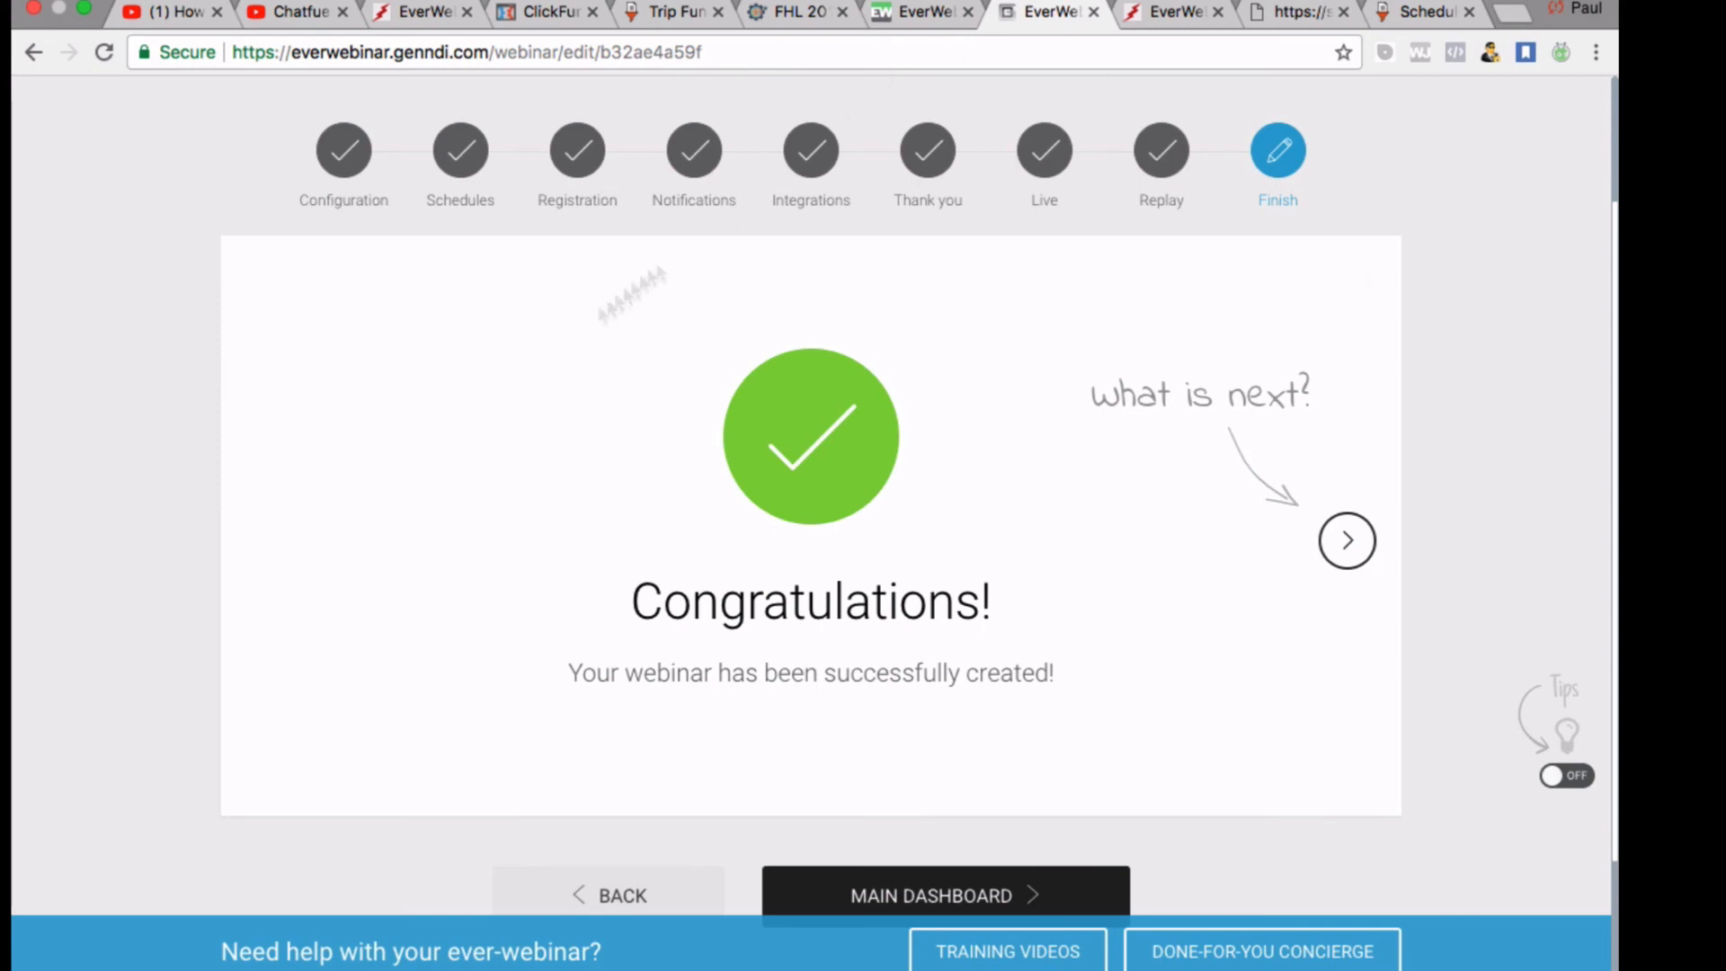
{"action": "scroll", "coordinate": [1271, 181], "scroll_direction": "up", "scroll_amount": 3}
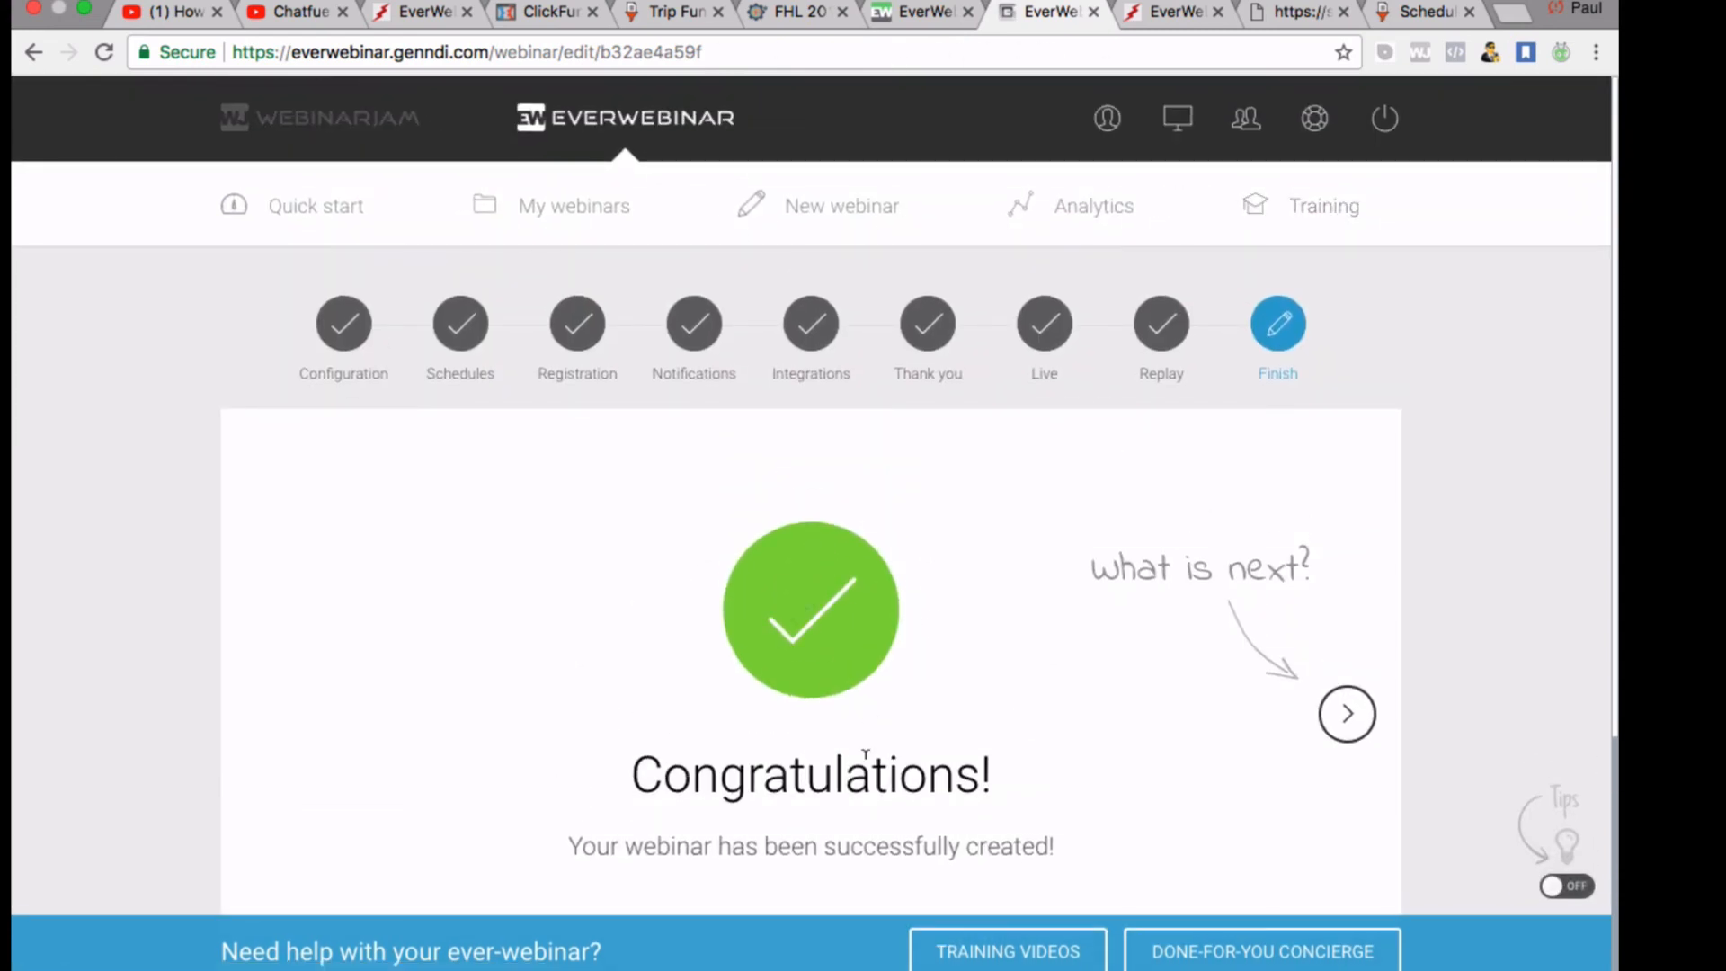
{"action": "scroll", "coordinate": [865, 759], "scroll_direction": "down", "scroll_amount": 1}
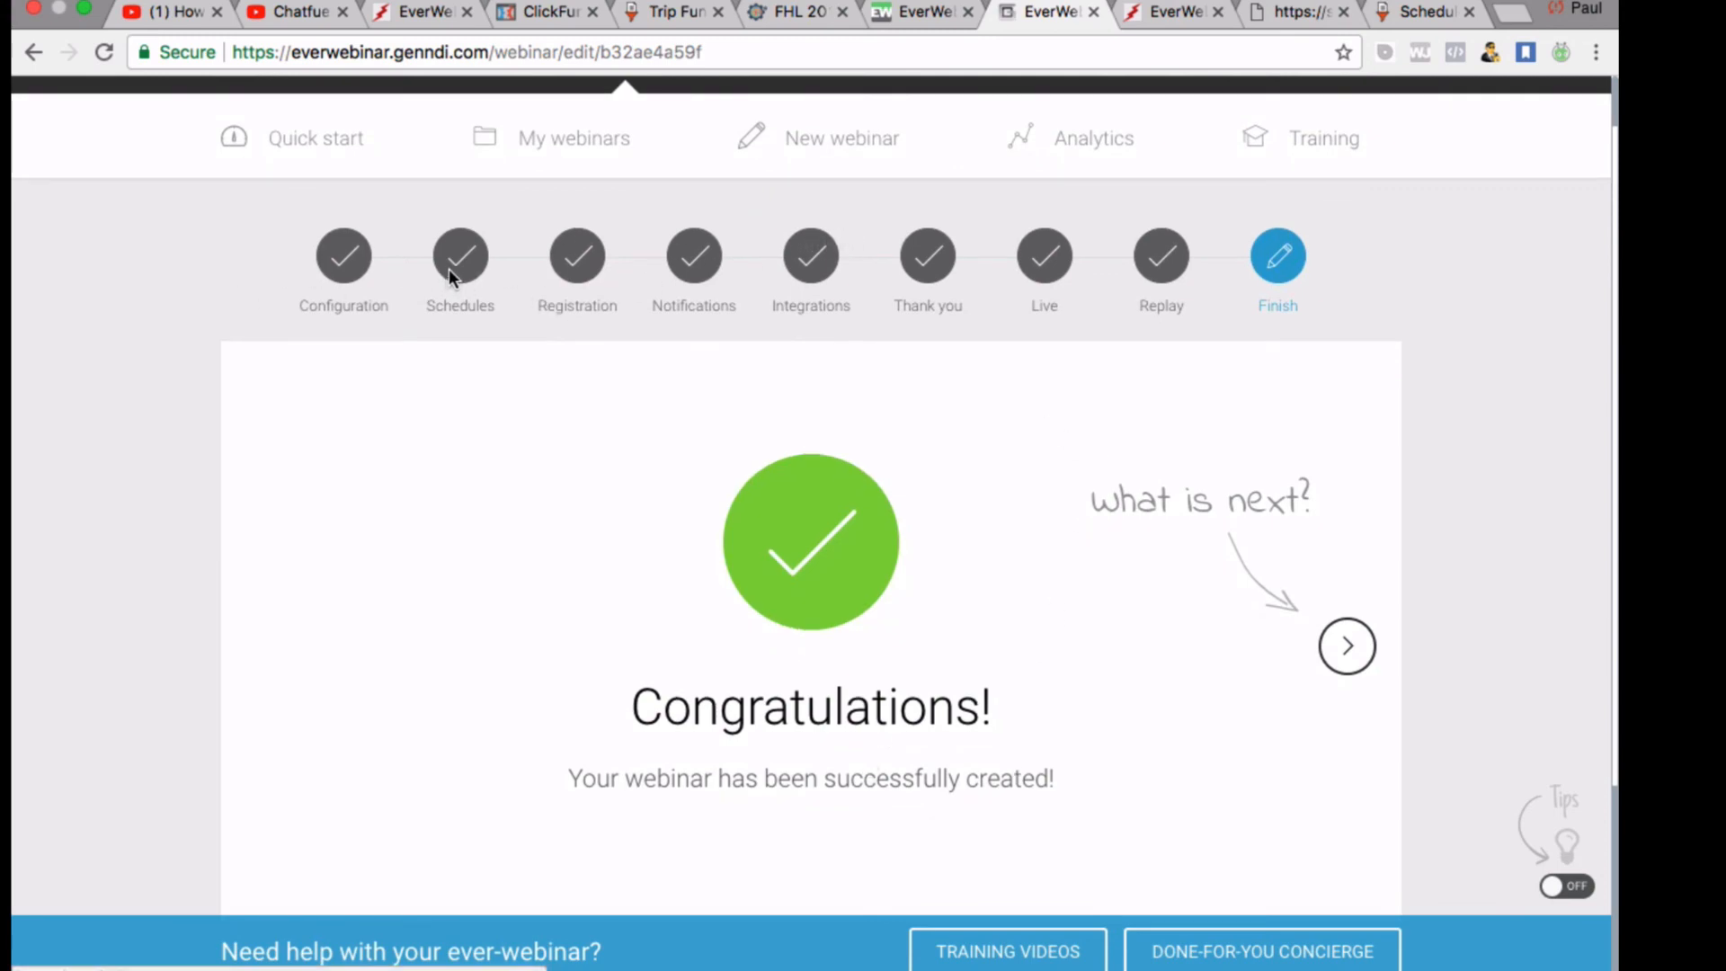
{"action": "scroll", "coordinate": [904, 455], "scroll_direction": "down", "scroll_amount": 3}
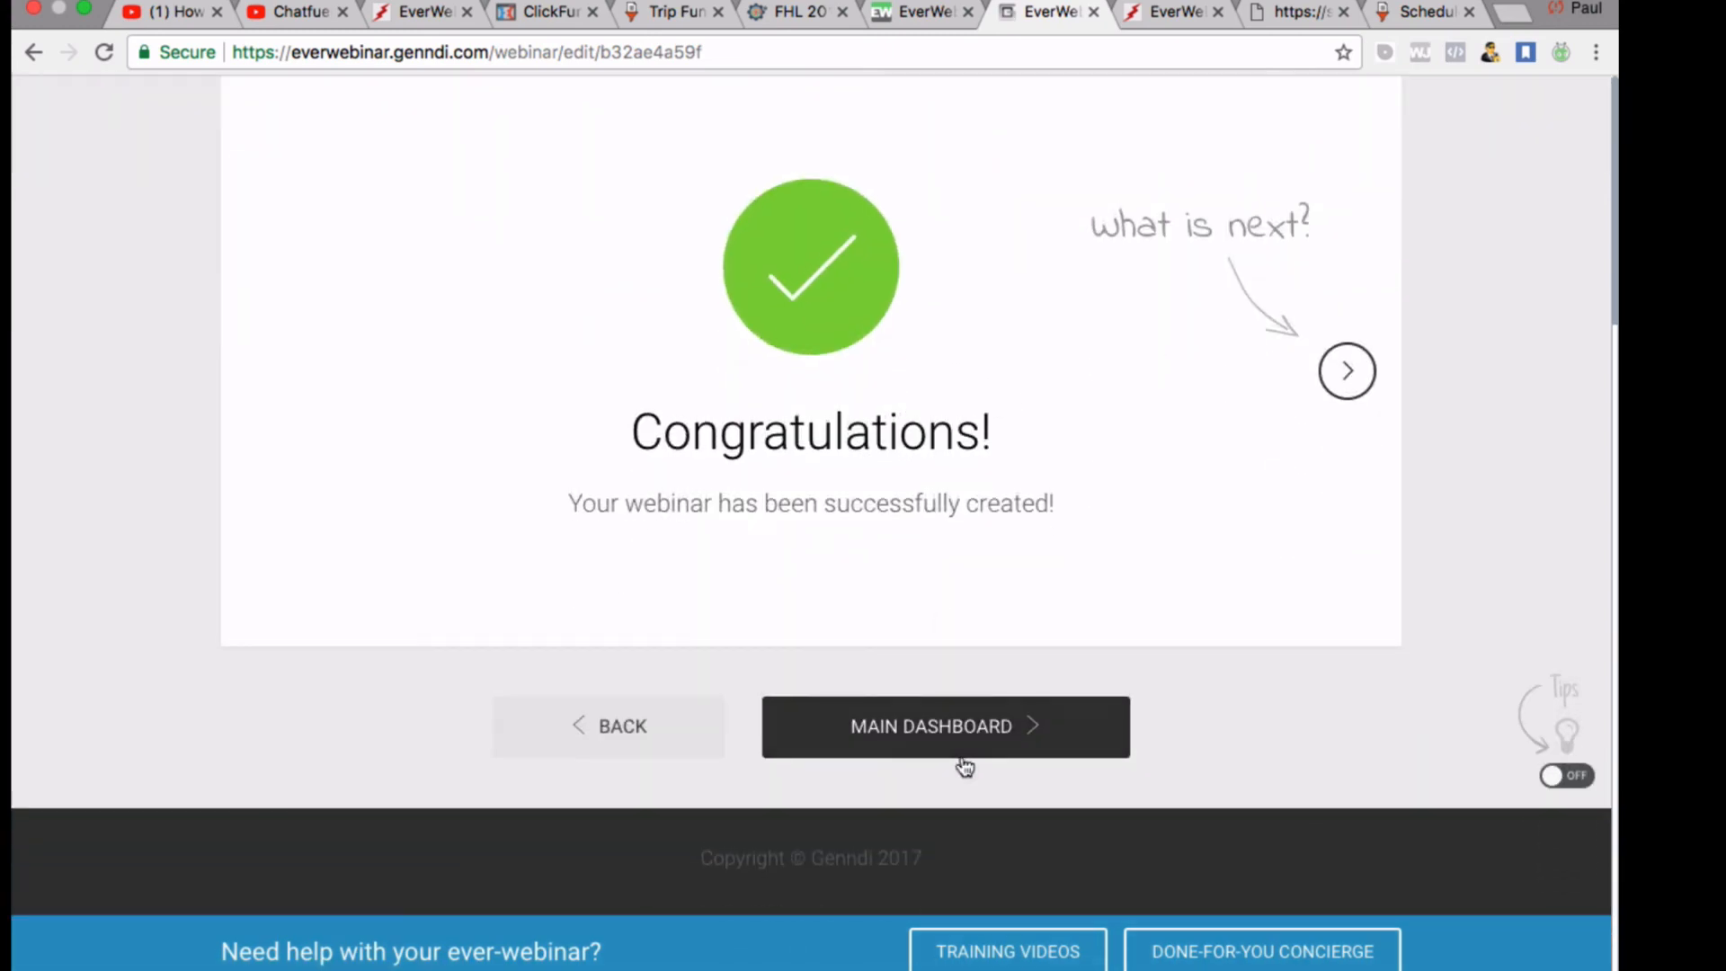
From the main dashboard, copy the Passive Income Ladder Test registration link under Your Links
{"action": "left_click", "coordinate": [961, 759]}
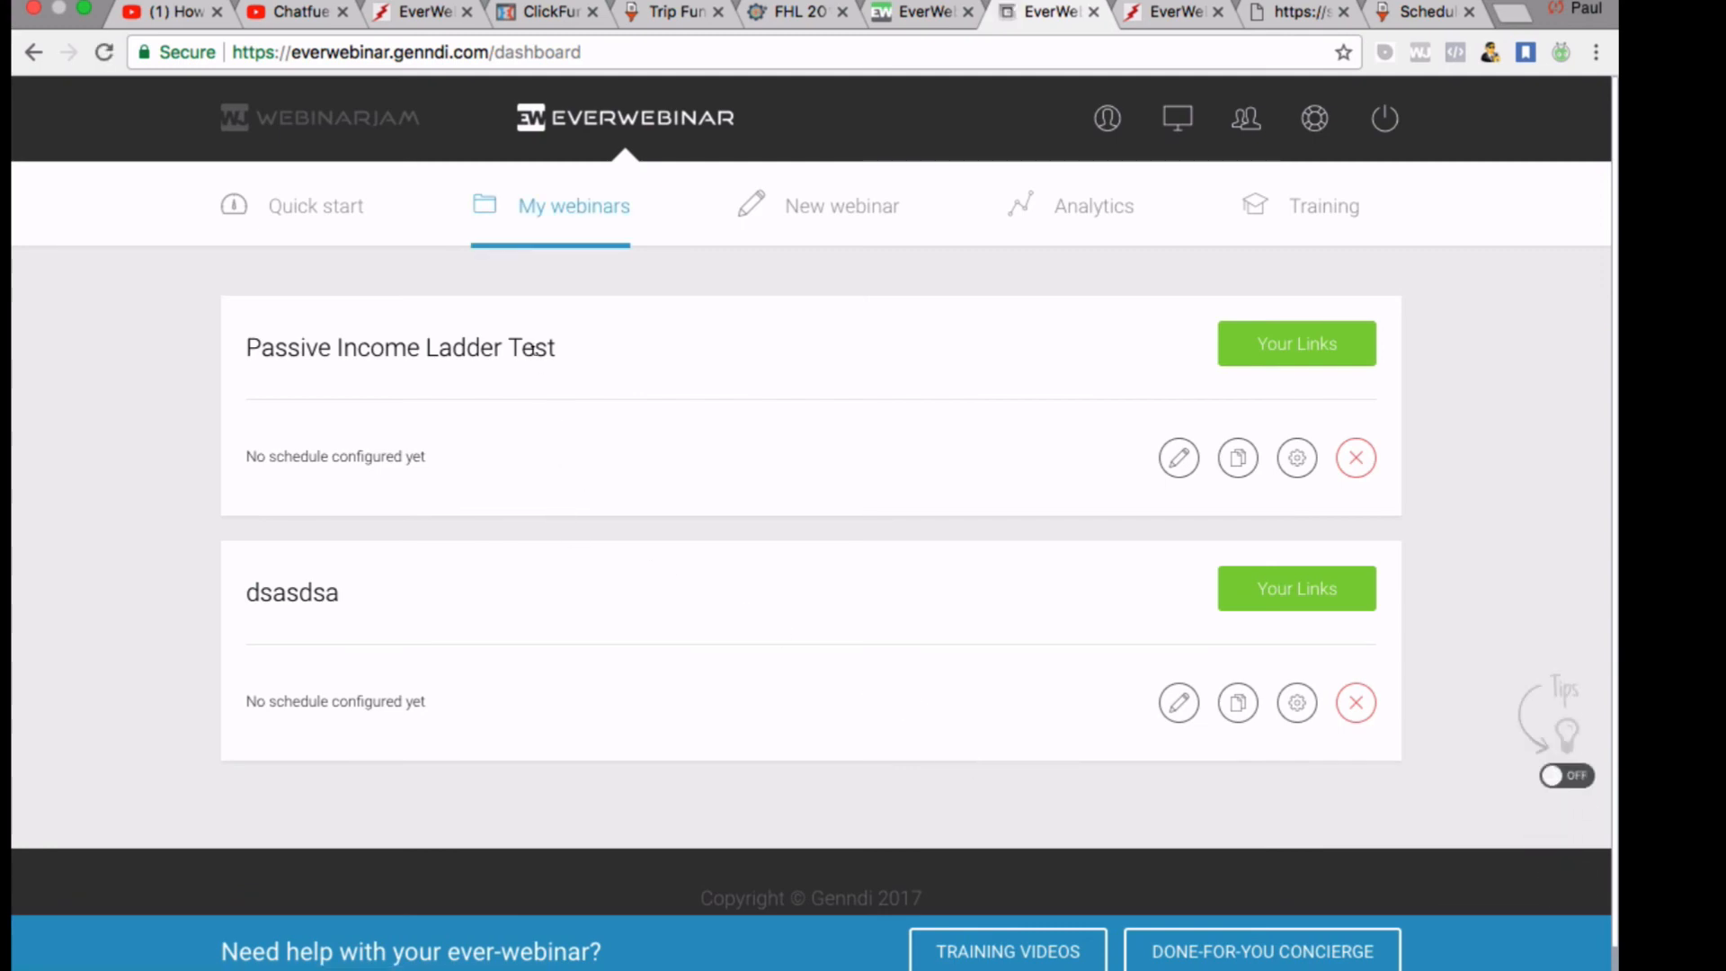
{"action": "left_click", "coordinate": [1280, 342]}
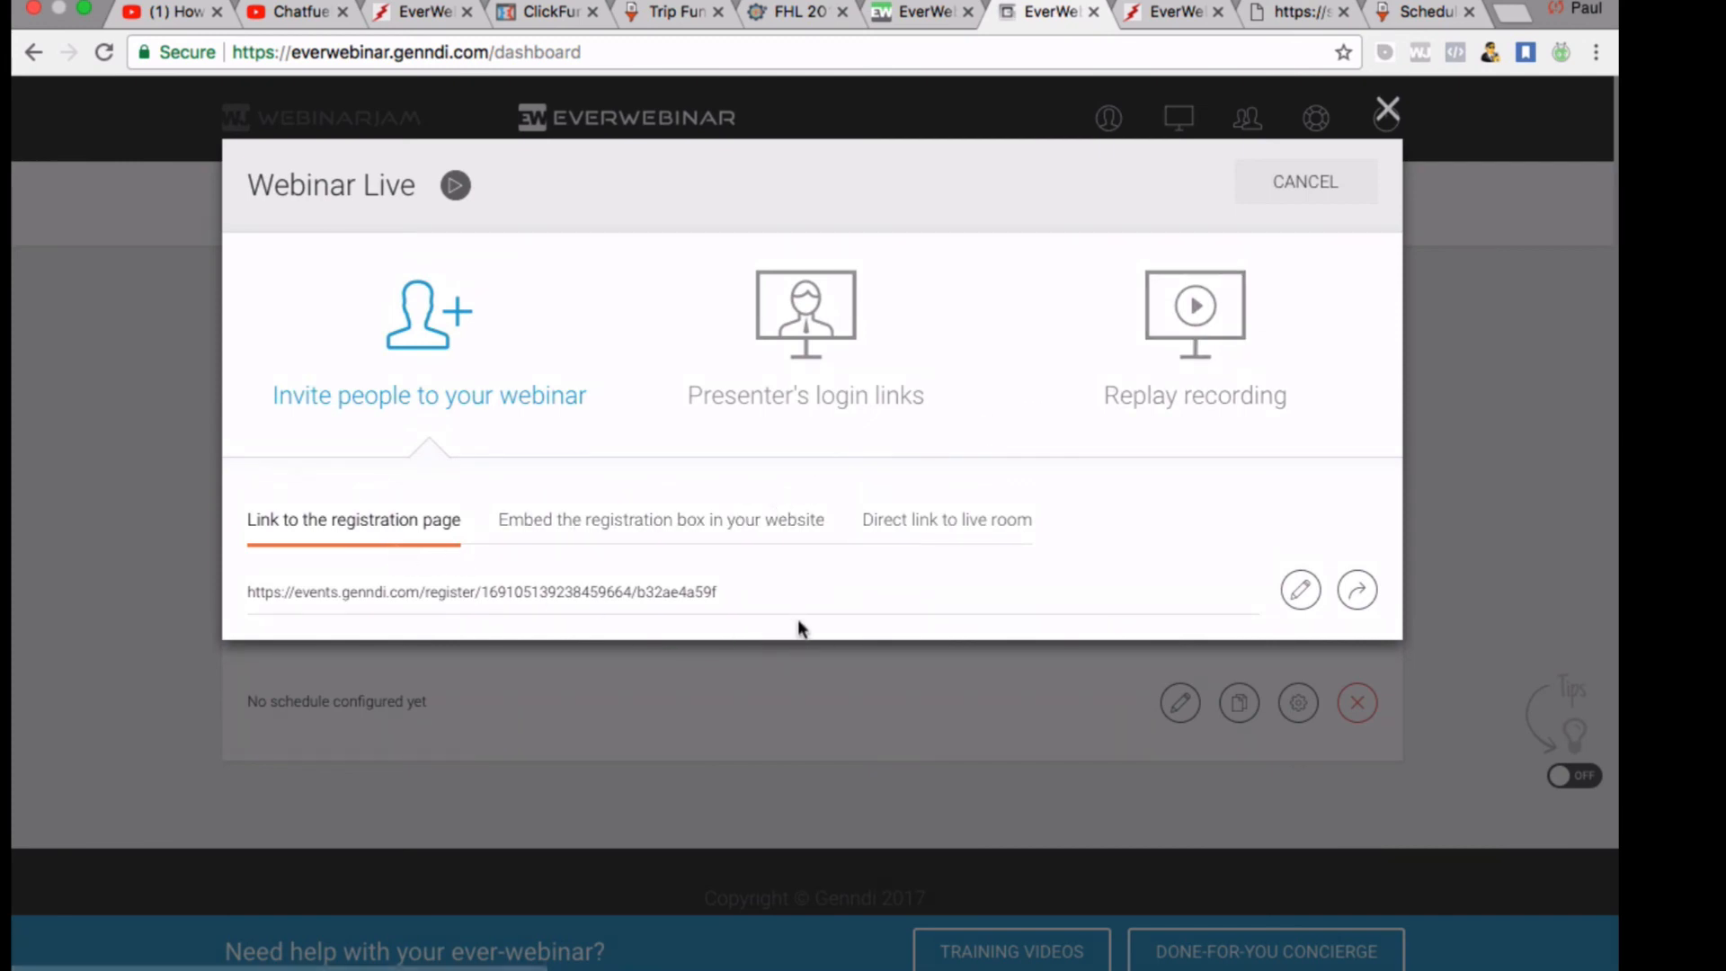
{"action": "left_click_drag", "start_coordinate": [770, 608], "coordinate": [229, 585]}
{"action": "right_click", "coordinate": [321, 595]}
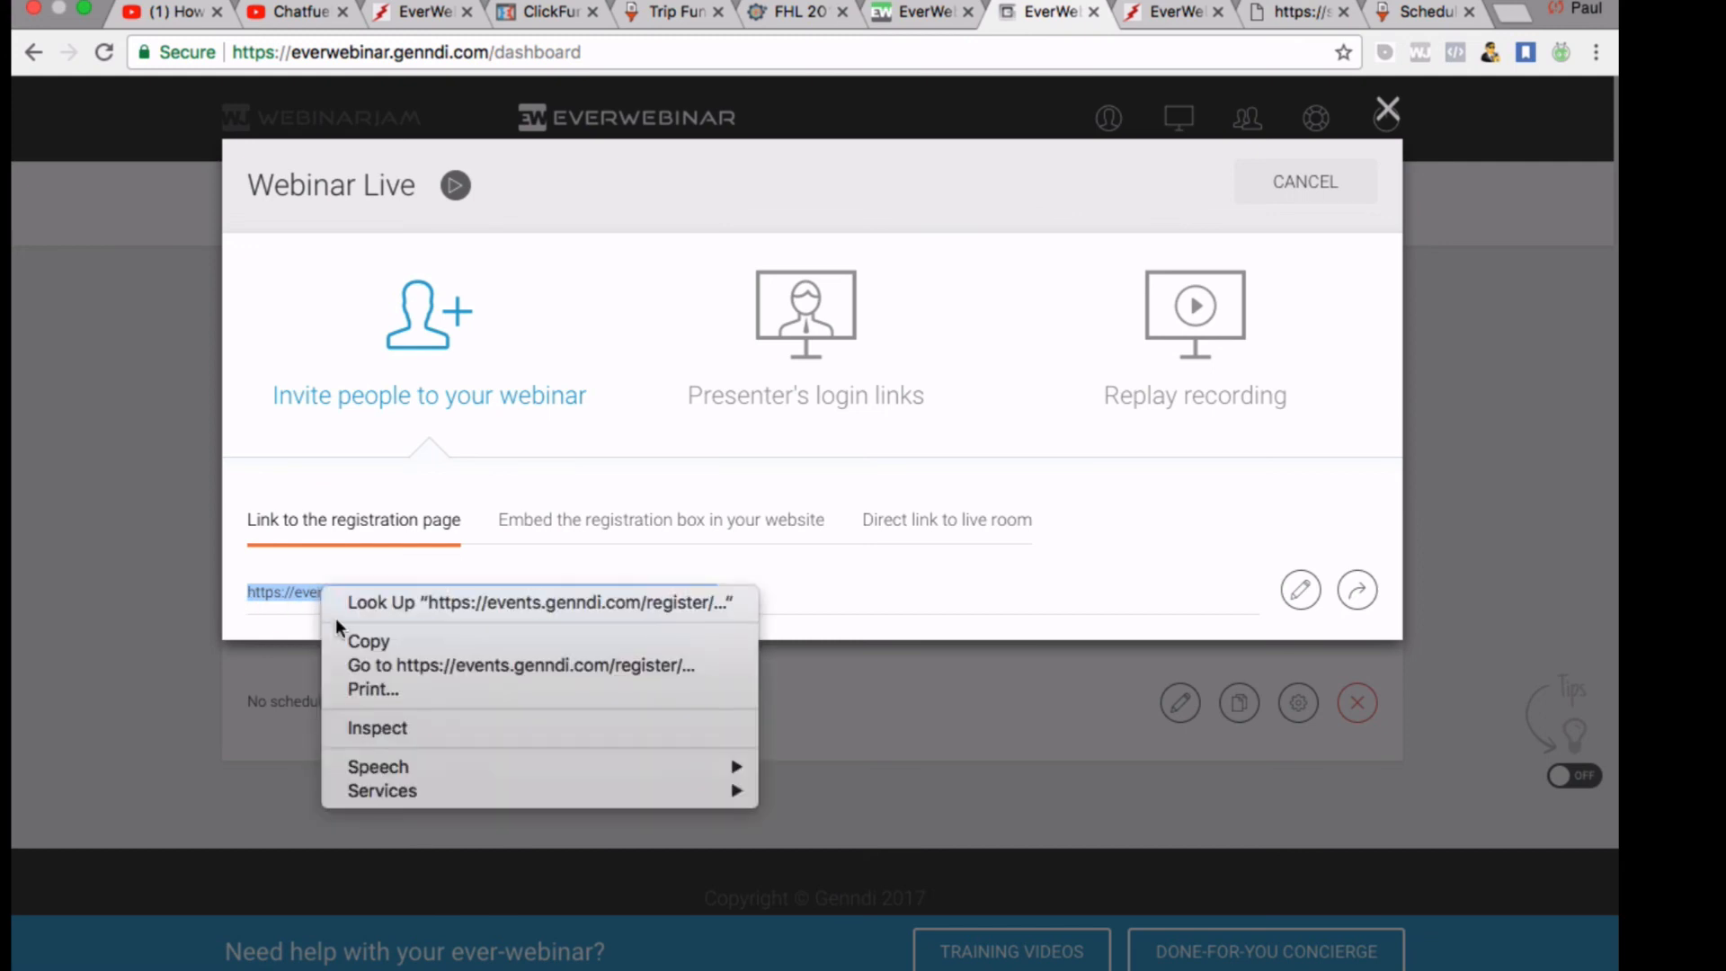
{"action": "left_click", "coordinate": [361, 643]}
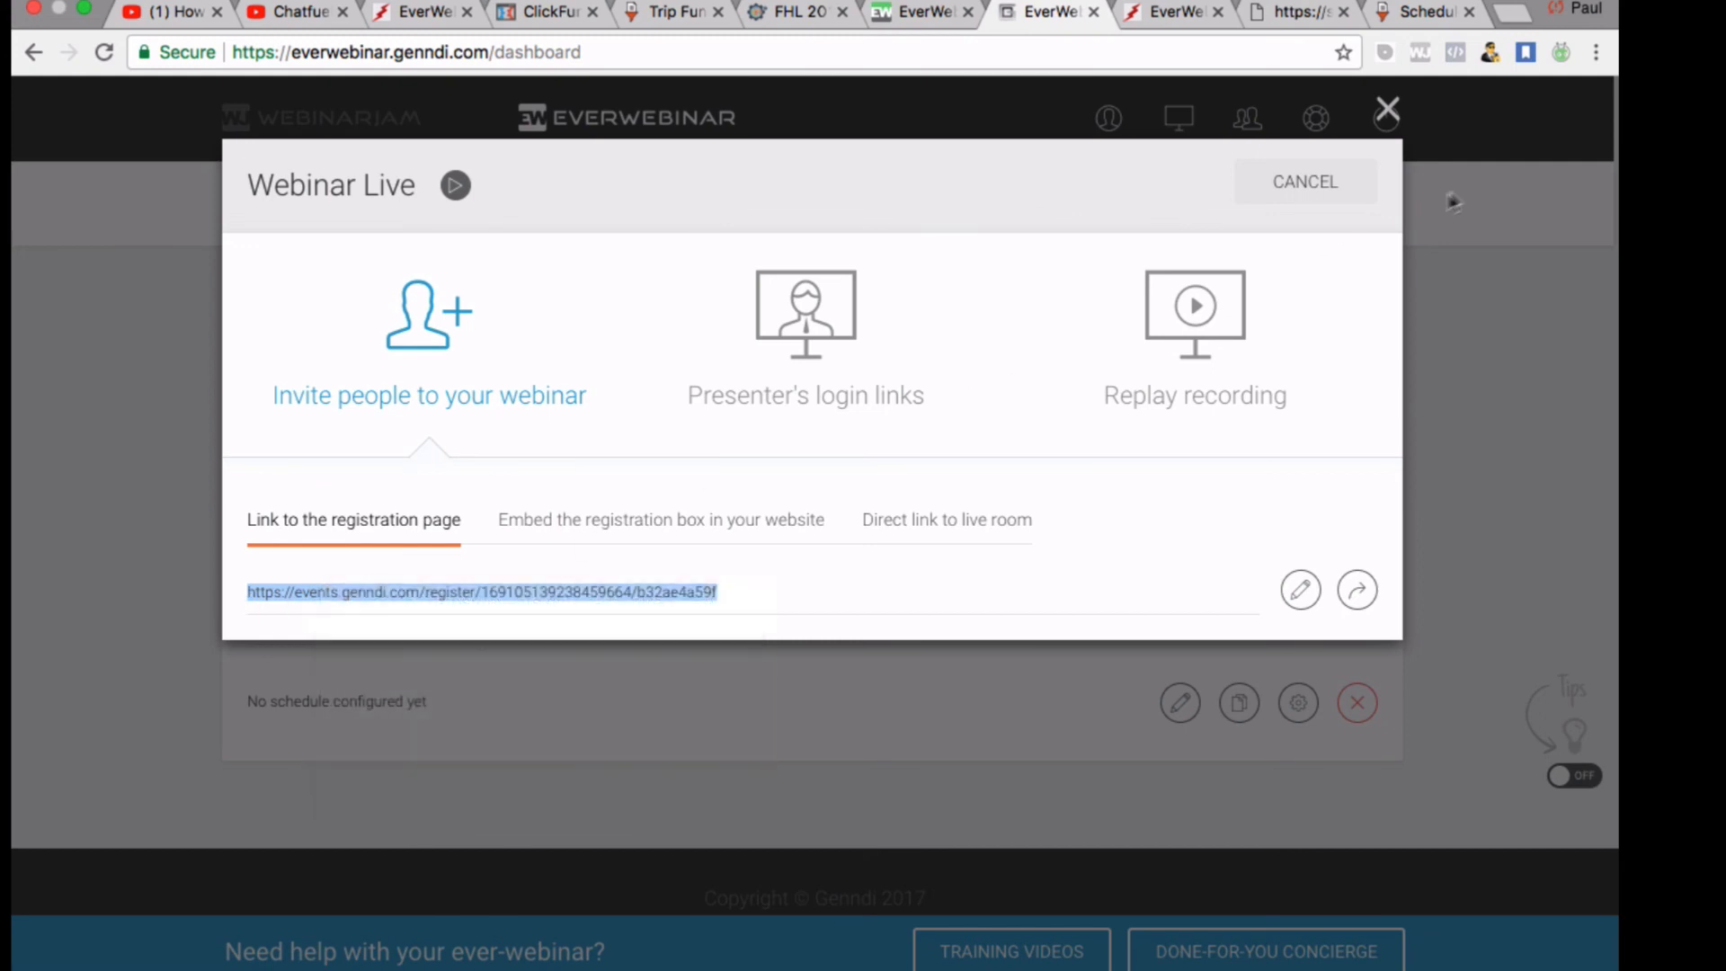
Load the copied registration page link in a new browser tab
{"action": "left_click", "coordinate": [1515, 18]}
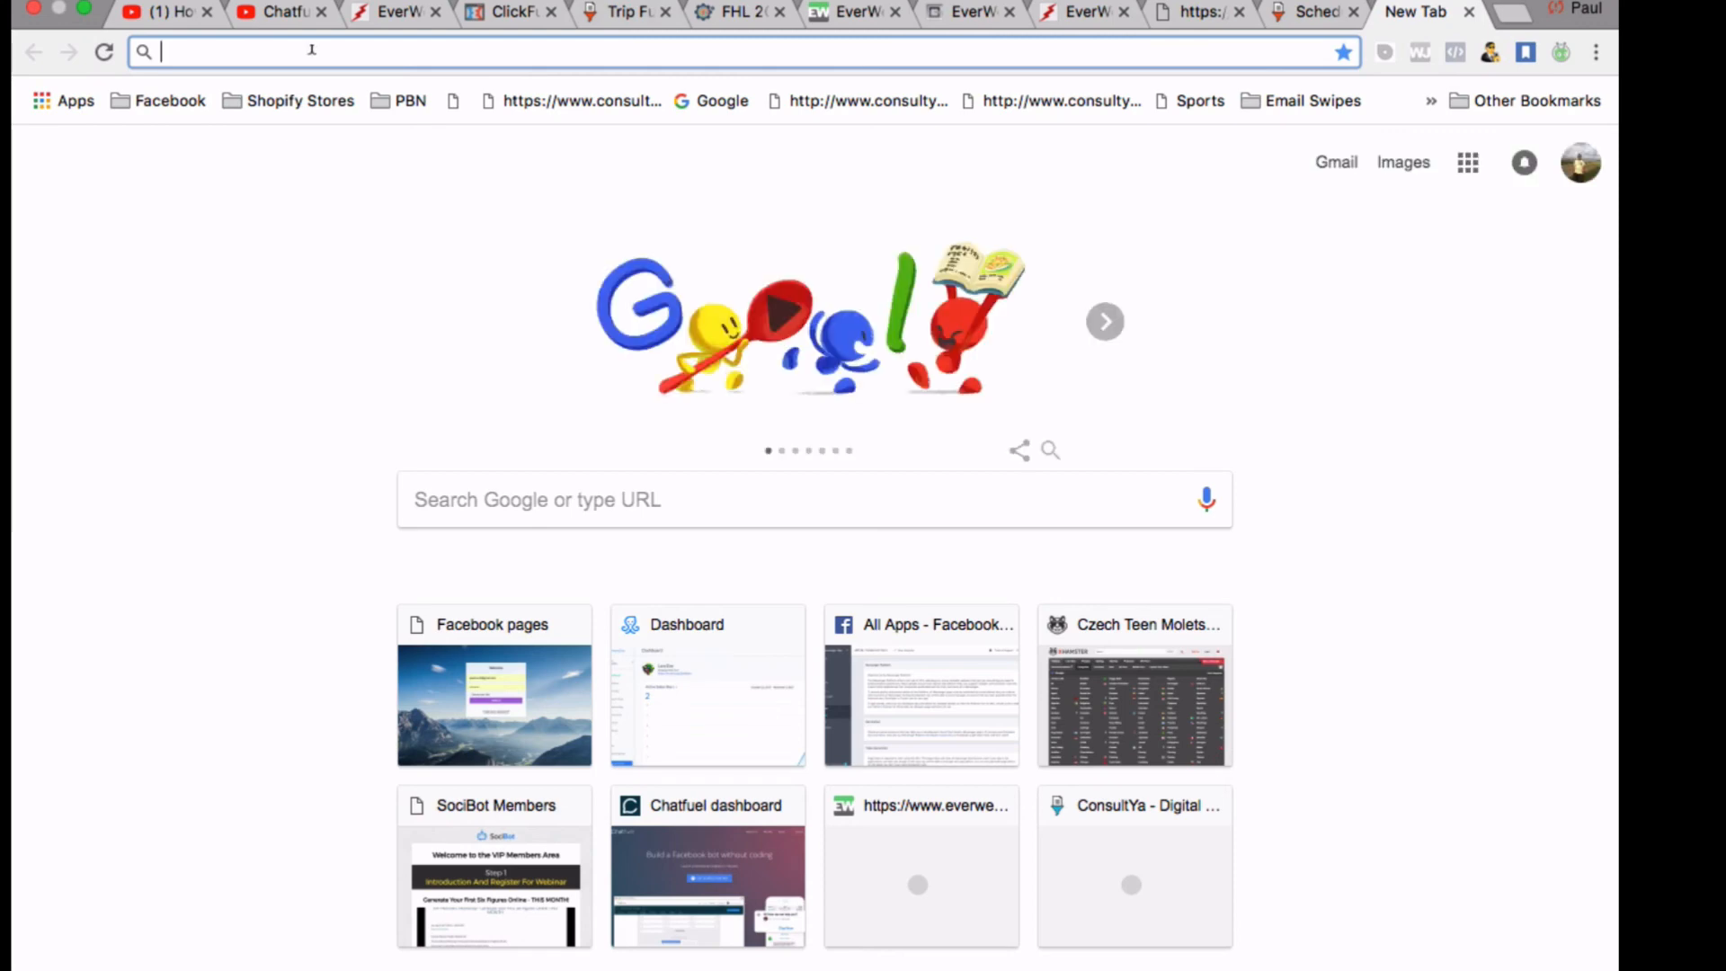
{"action": "right_click", "coordinate": [312, 50]}
{"action": "left_click", "coordinate": [322, 108]}
{"action": "key", "text": "Return"}
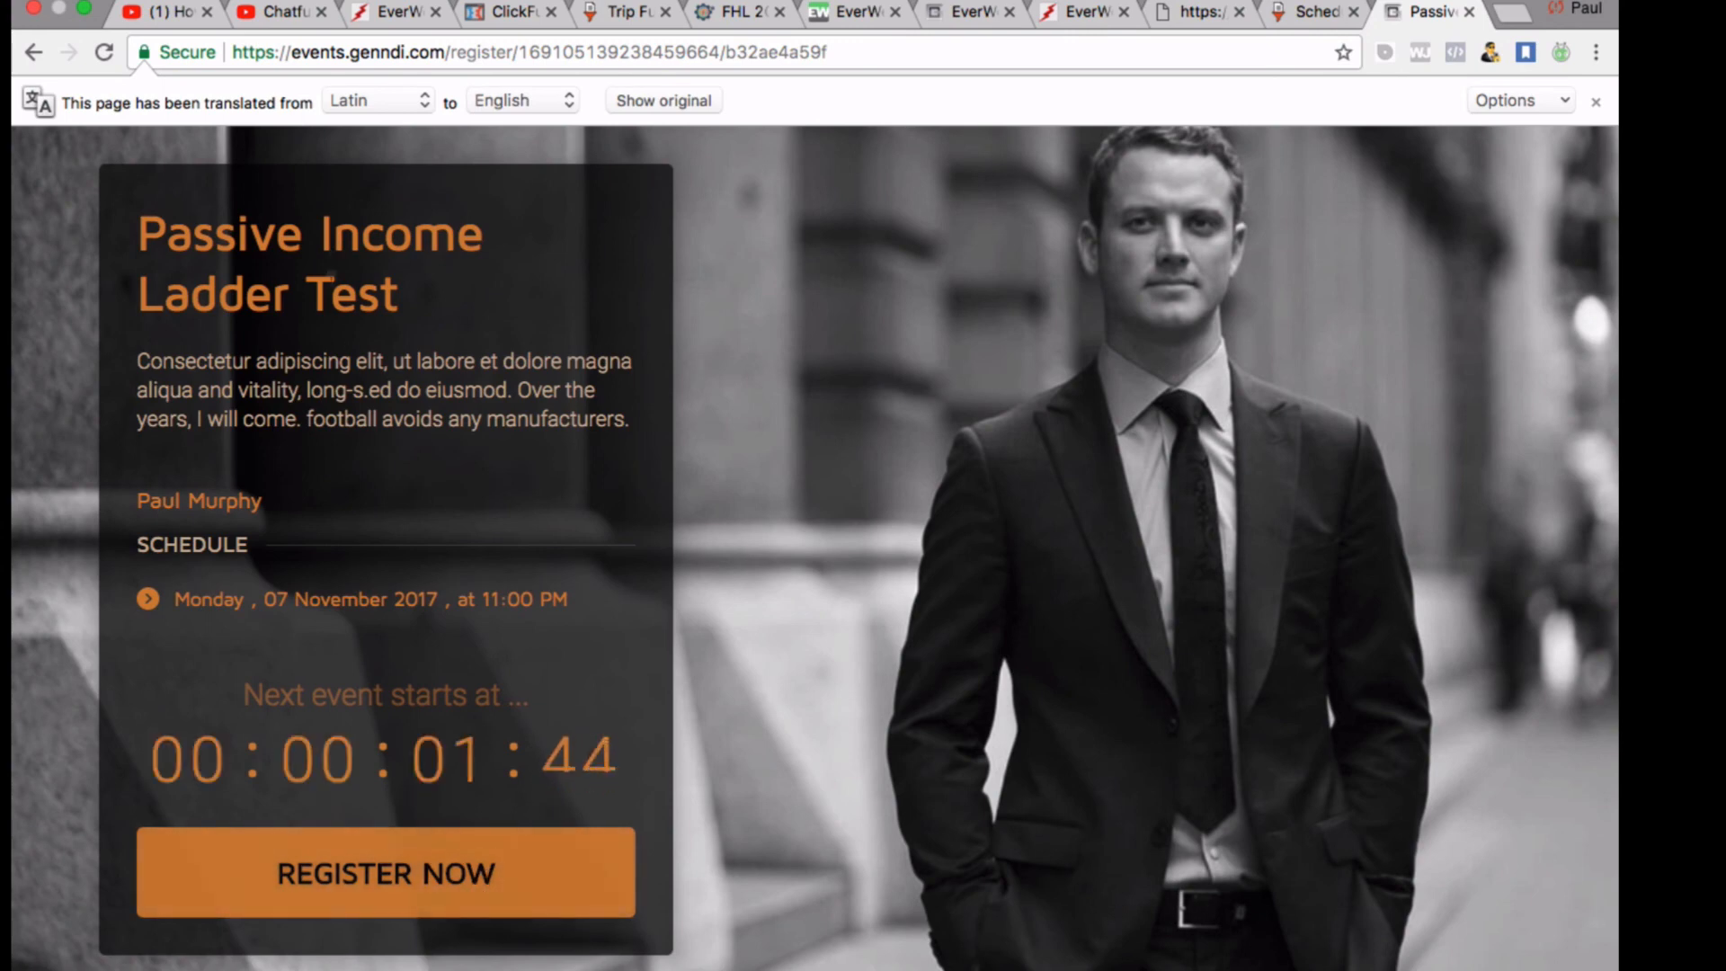
Submit a test registration through the REGISTER NOW form
{"action": "left_click", "coordinate": [406, 873]}
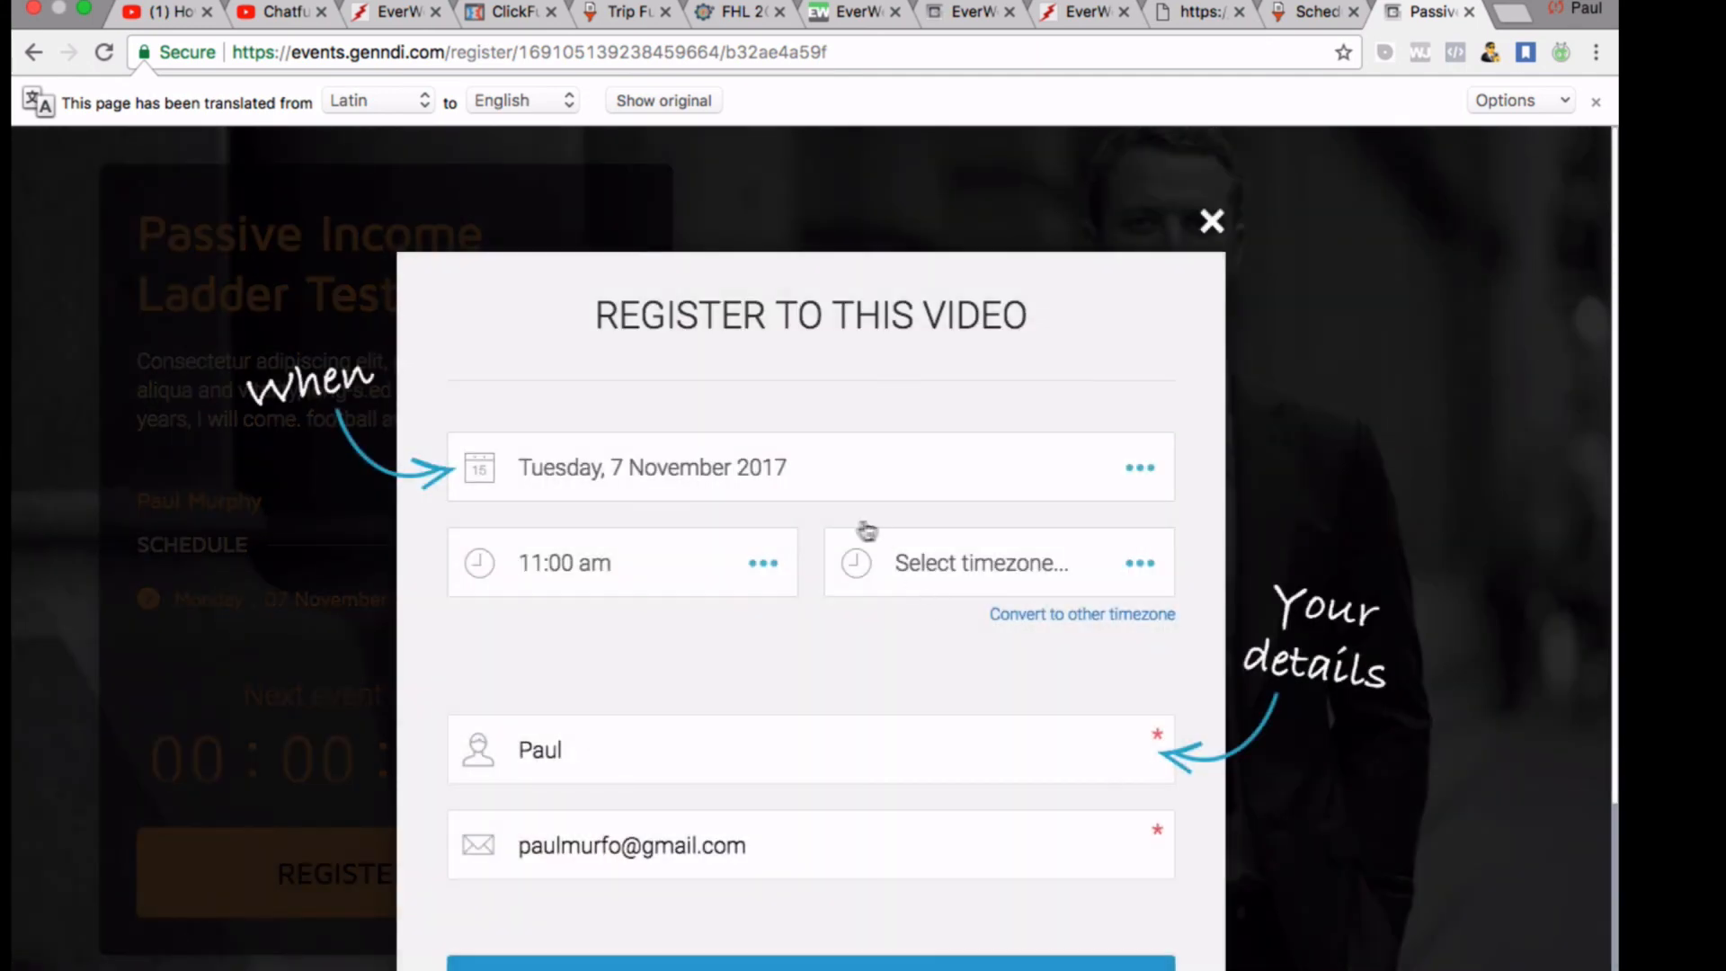
{"action": "scroll", "coordinate": [798, 543], "scroll_direction": "down", "scroll_amount": 3}
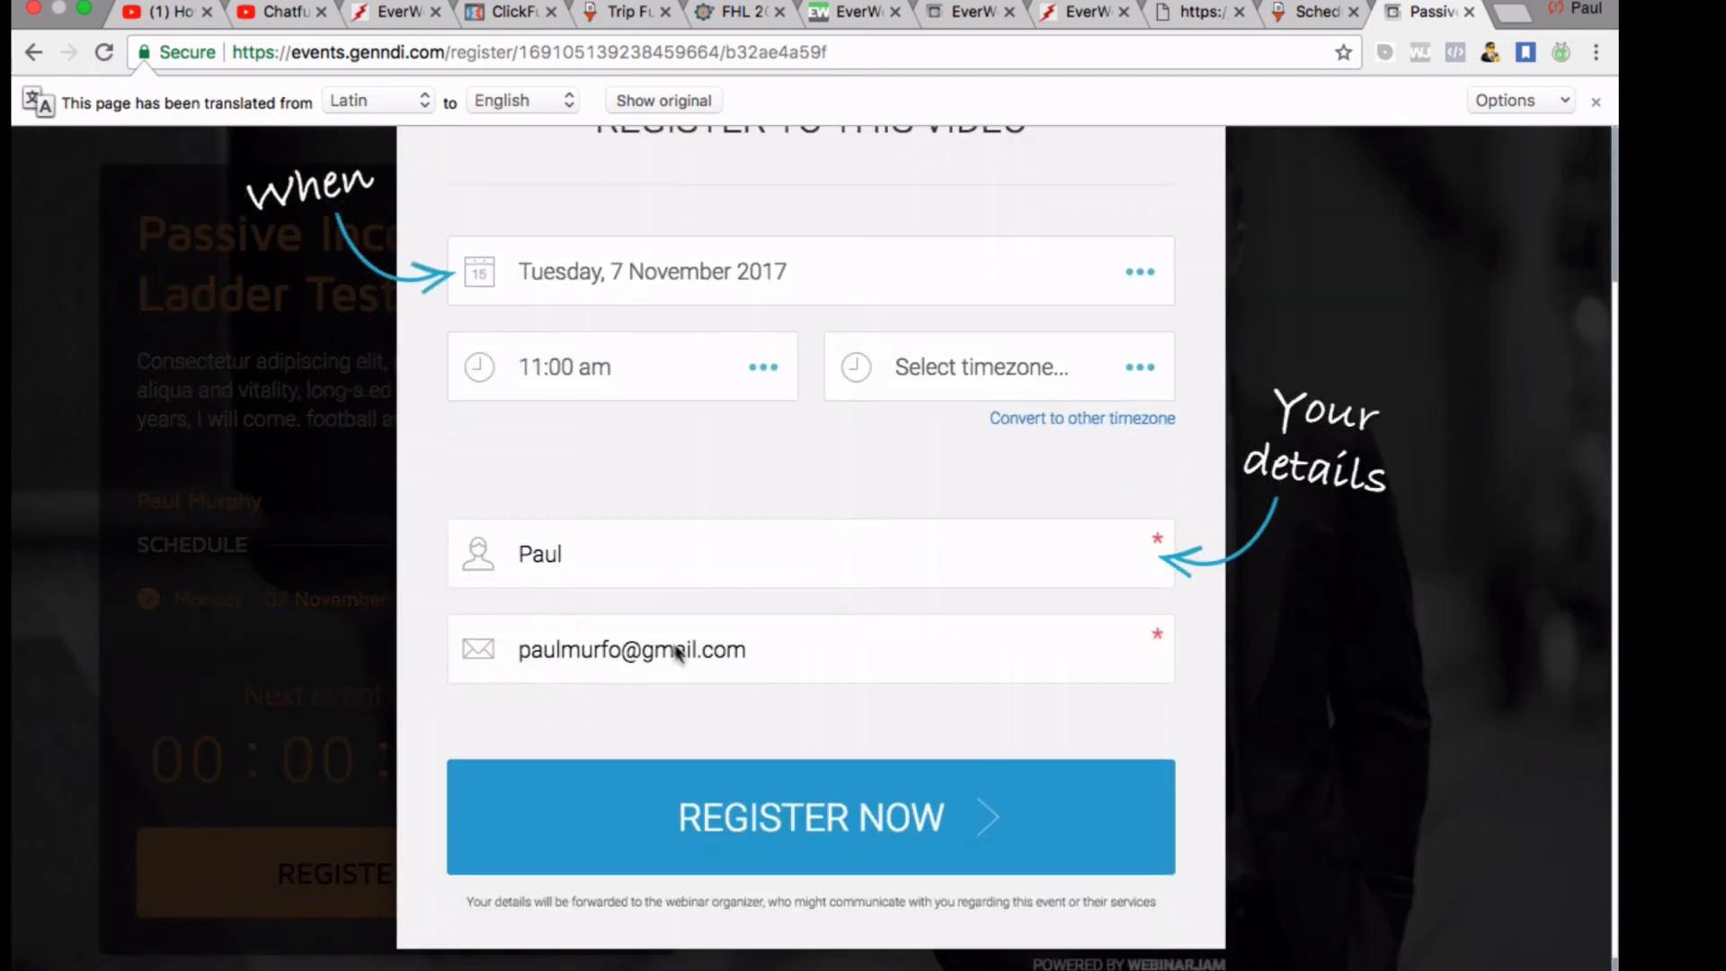
{"action": "left_click", "coordinate": [827, 852]}
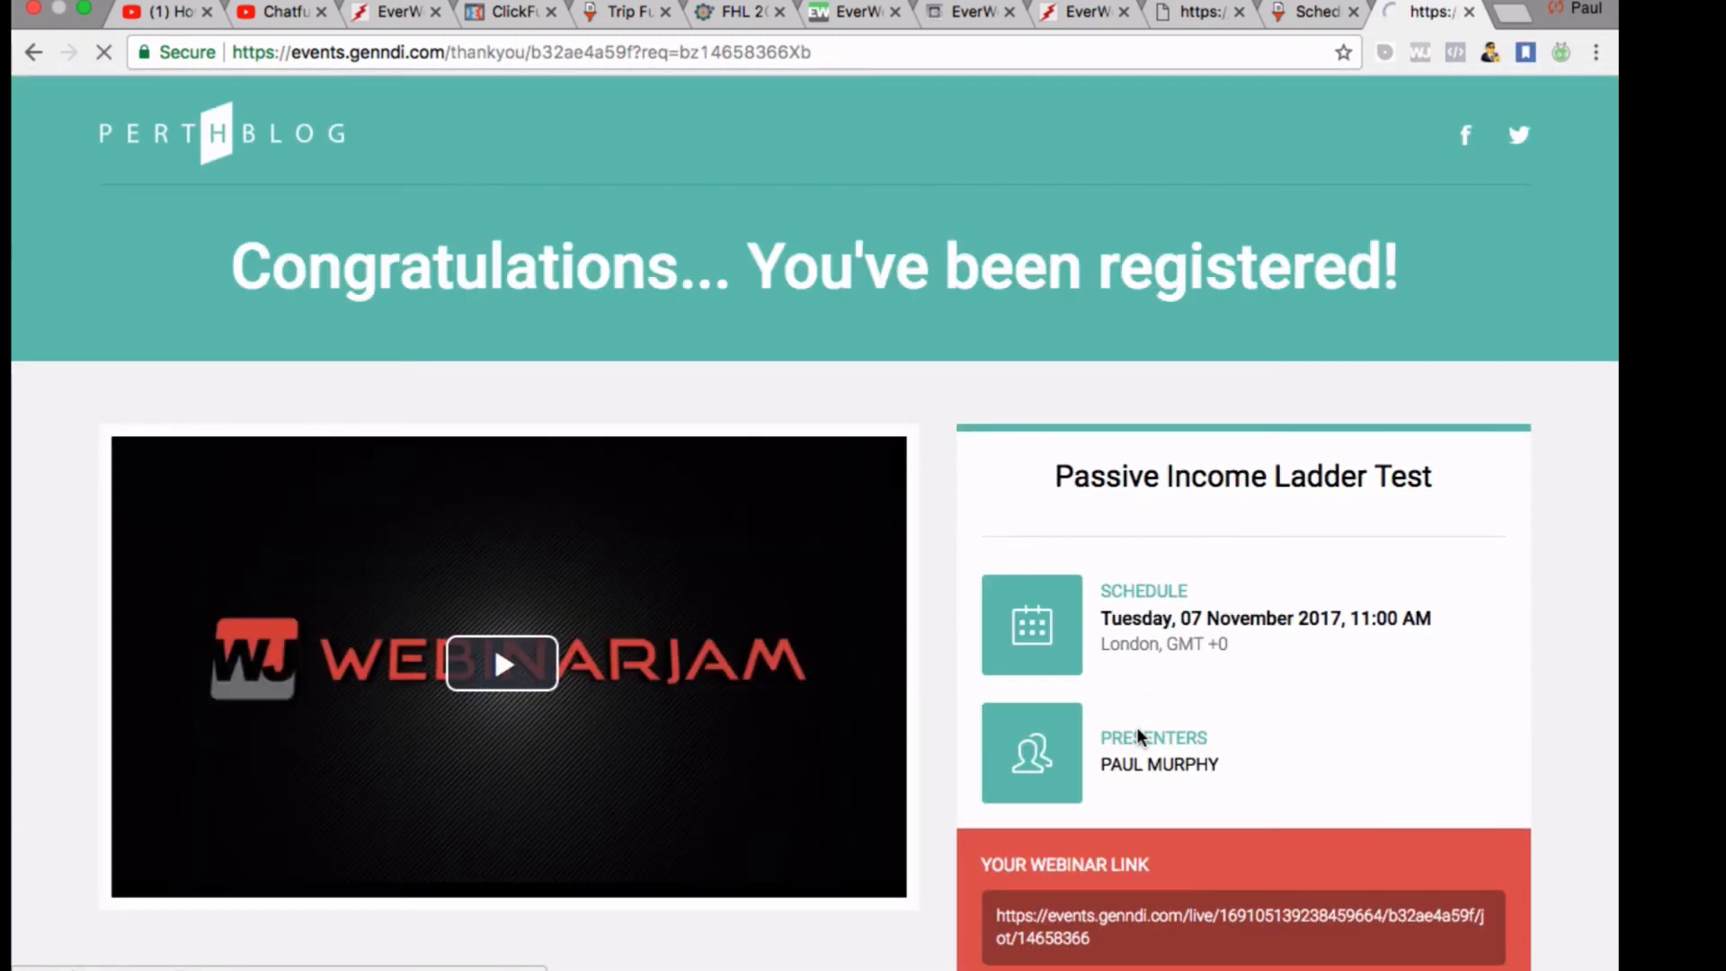
Play the thank-you page's welcome video briefly, then pause it with 9:09 remaining
{"action": "scroll", "coordinate": [616, 649], "scroll_direction": "down", "scroll_amount": 8}
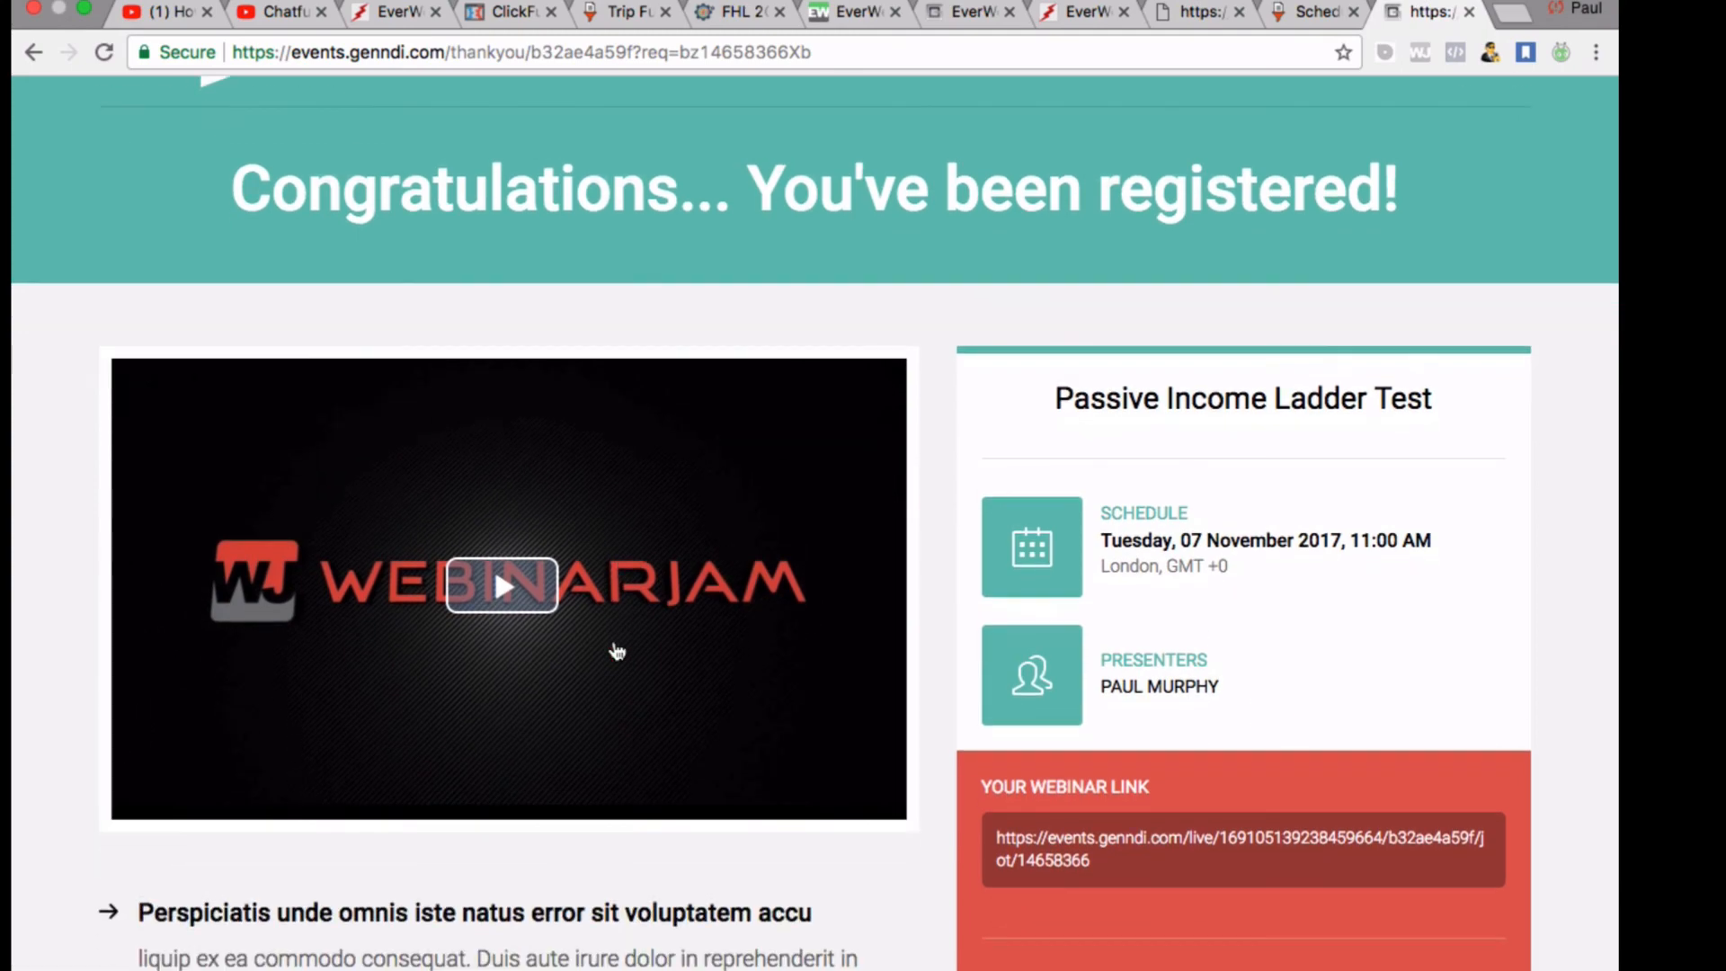
{"action": "scroll", "coordinate": [613, 639], "scroll_direction": "up", "scroll_amount": 7}
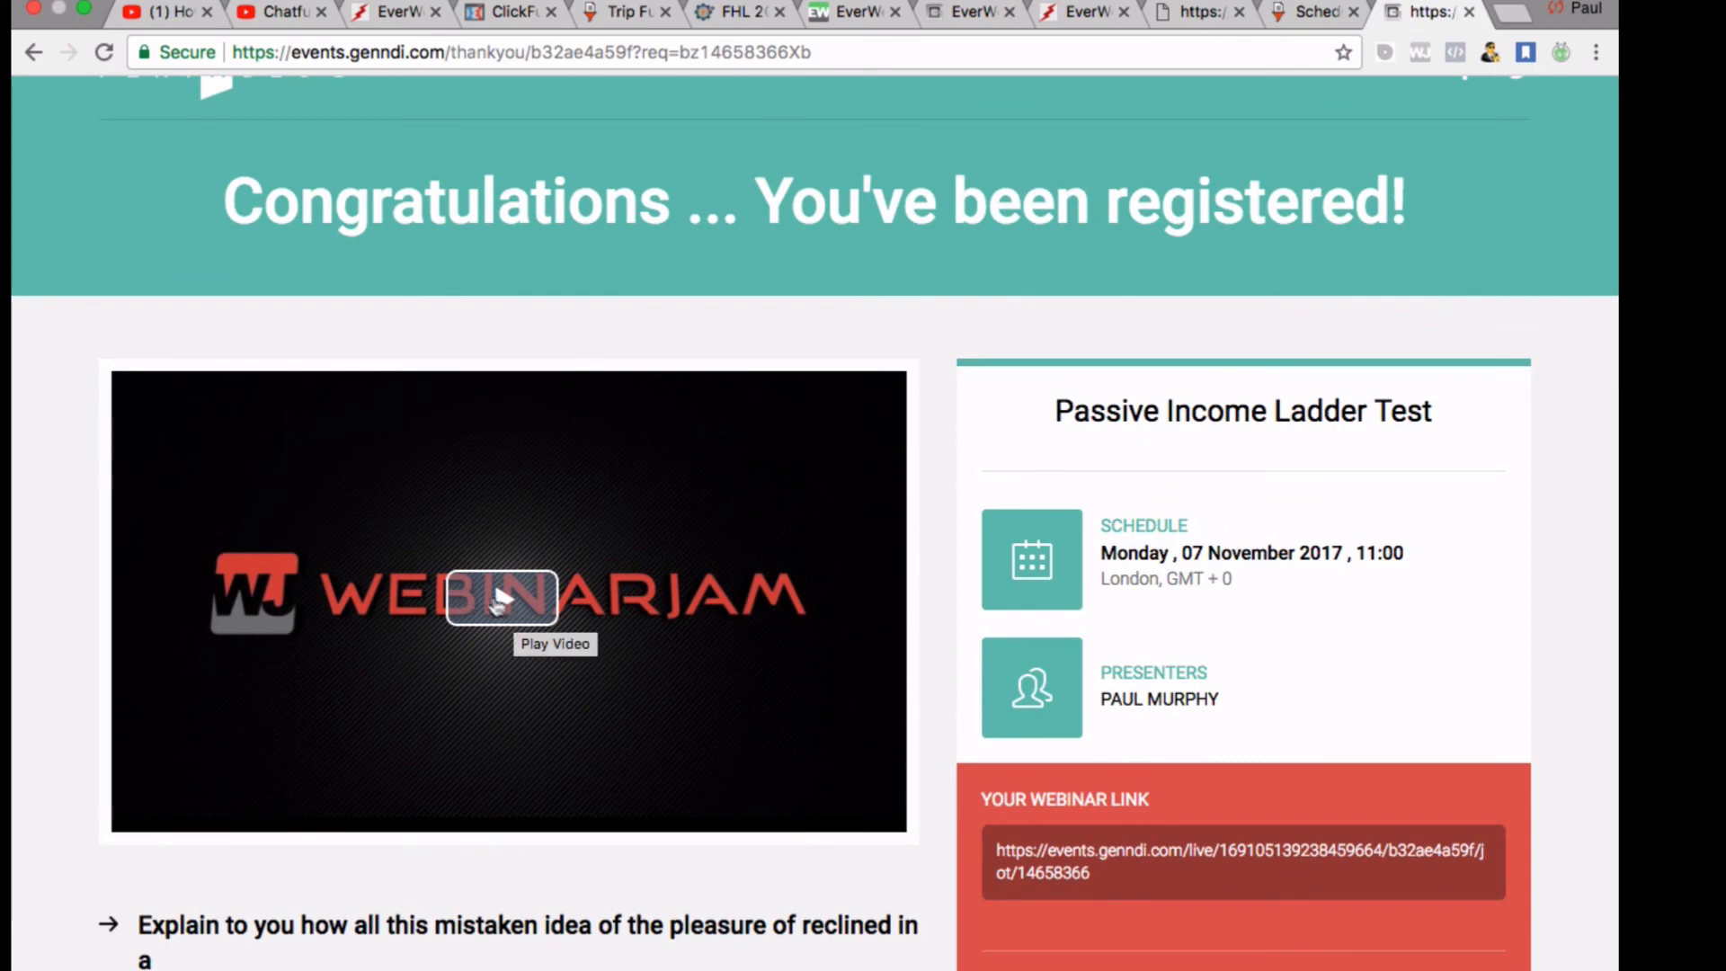
{"action": "left_click", "coordinate": [503, 604]}
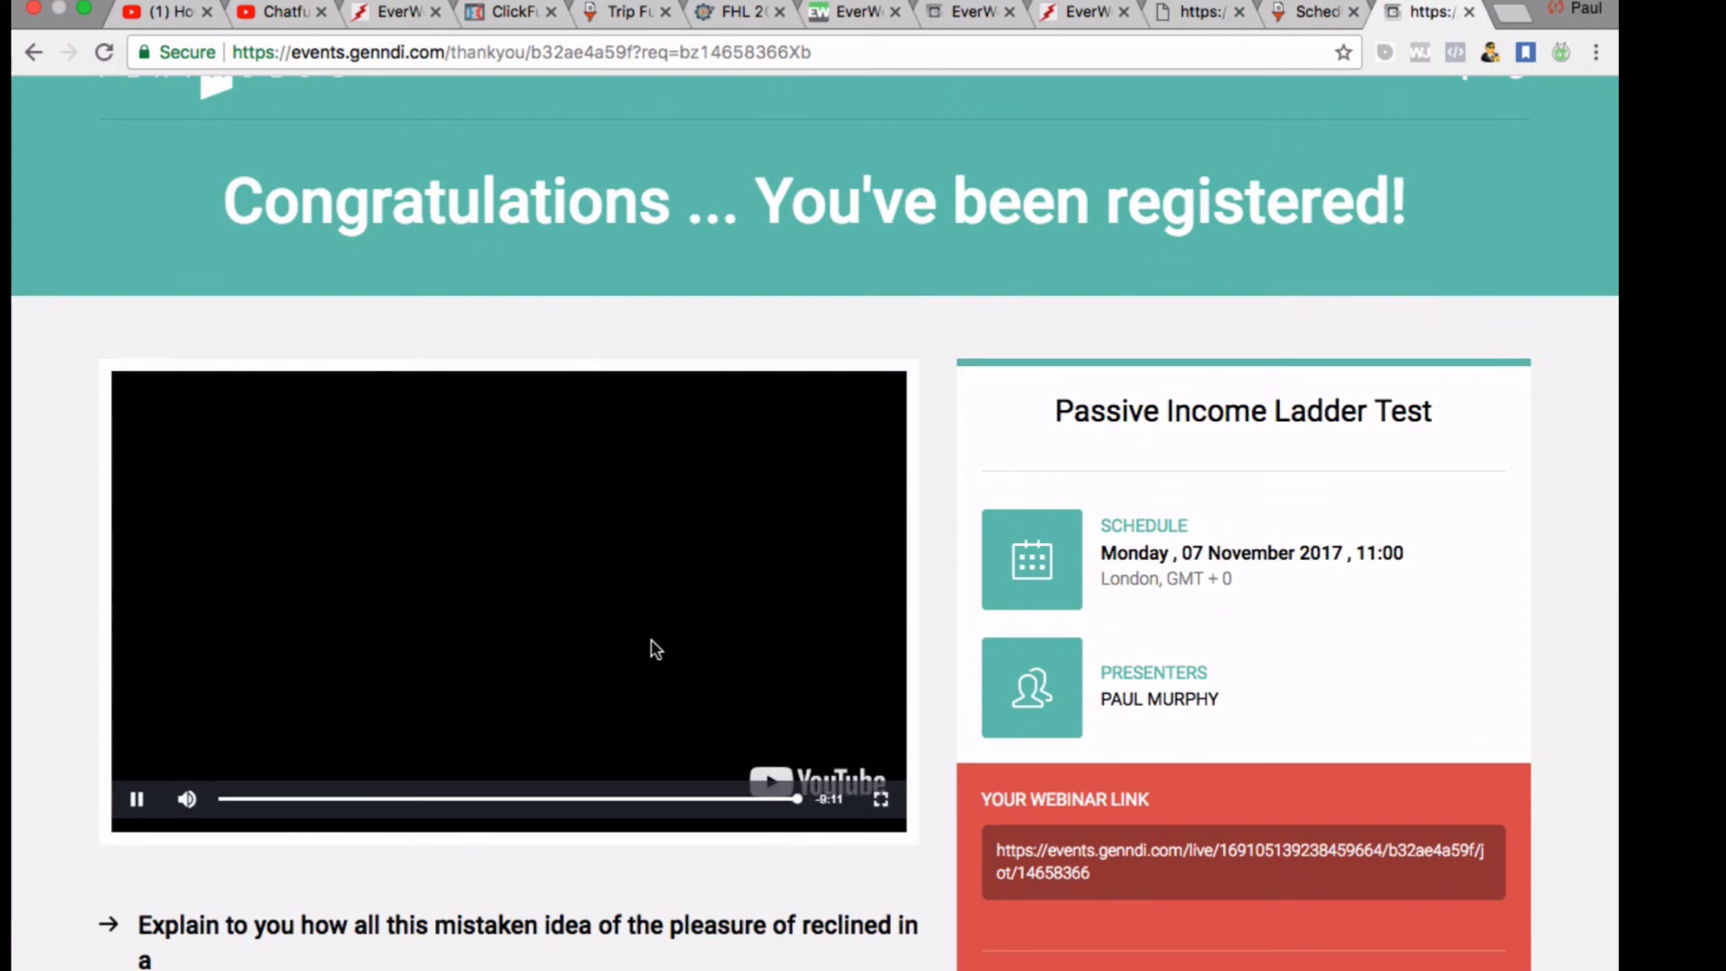
{"action": "scroll", "coordinate": [655, 647], "scroll_direction": "down", "scroll_amount": 1}
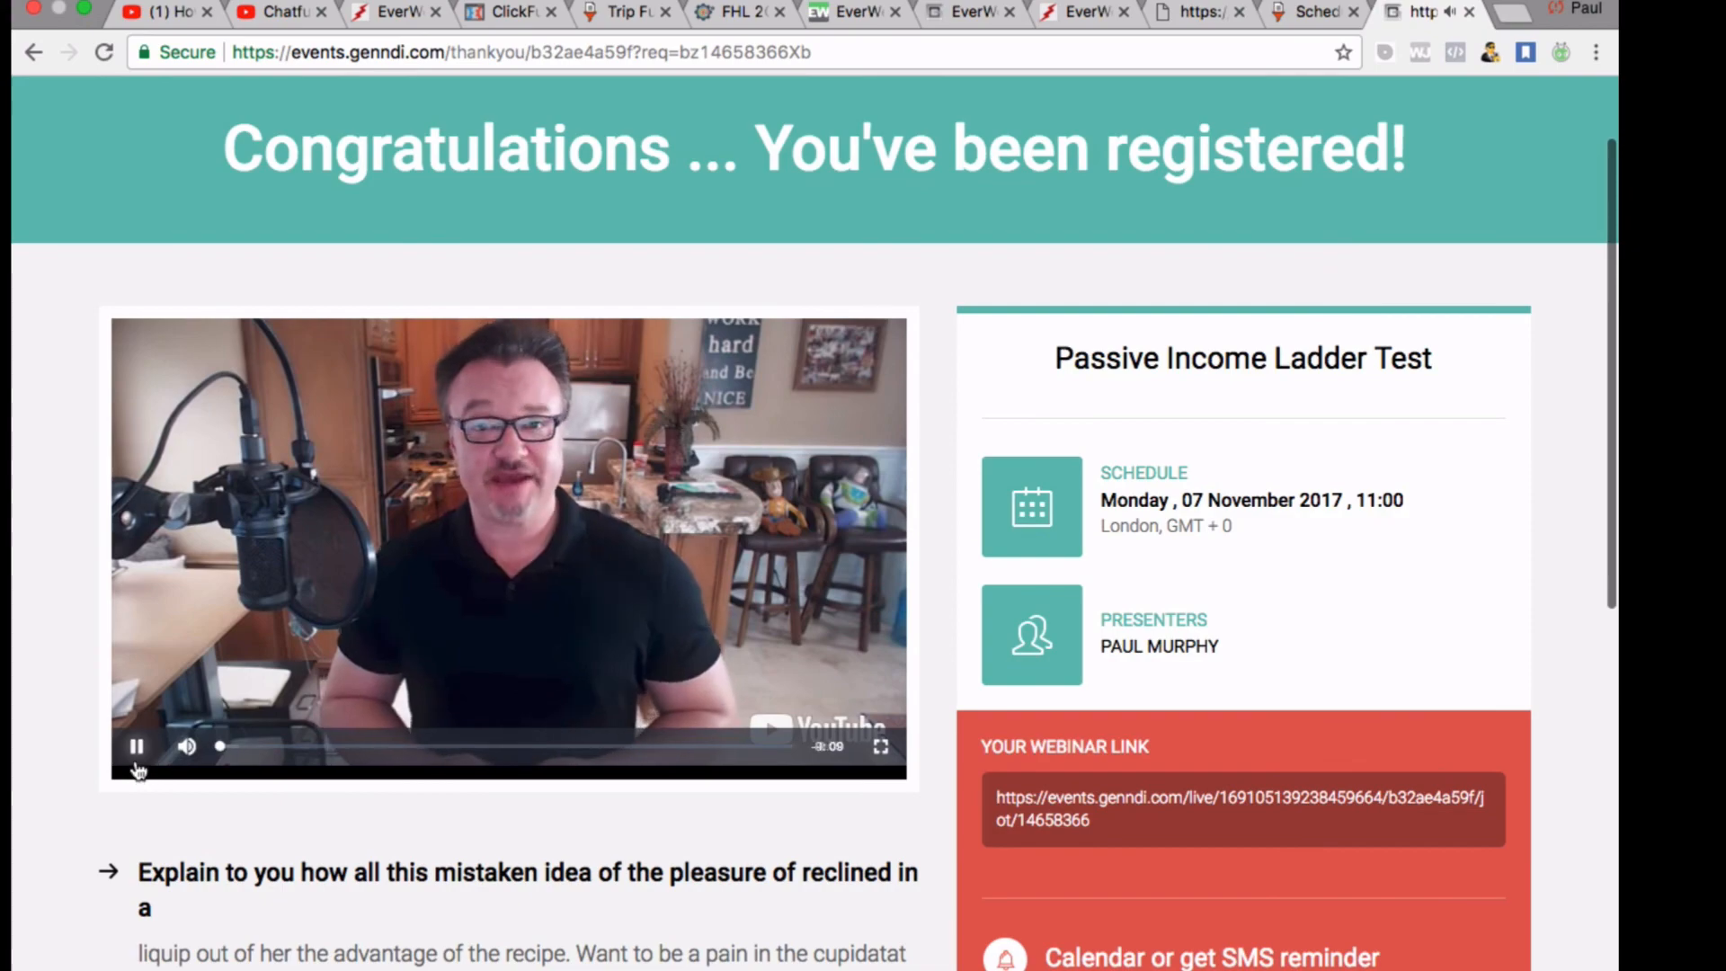
{"action": "left_click", "coordinate": [137, 756]}
{"action": "scroll", "coordinate": [634, 686], "scroll_direction": "down", "scroll_amount": 5}
{"action": "scroll", "coordinate": [634, 686], "scroll_direction": "down", "scroll_amount": 2}
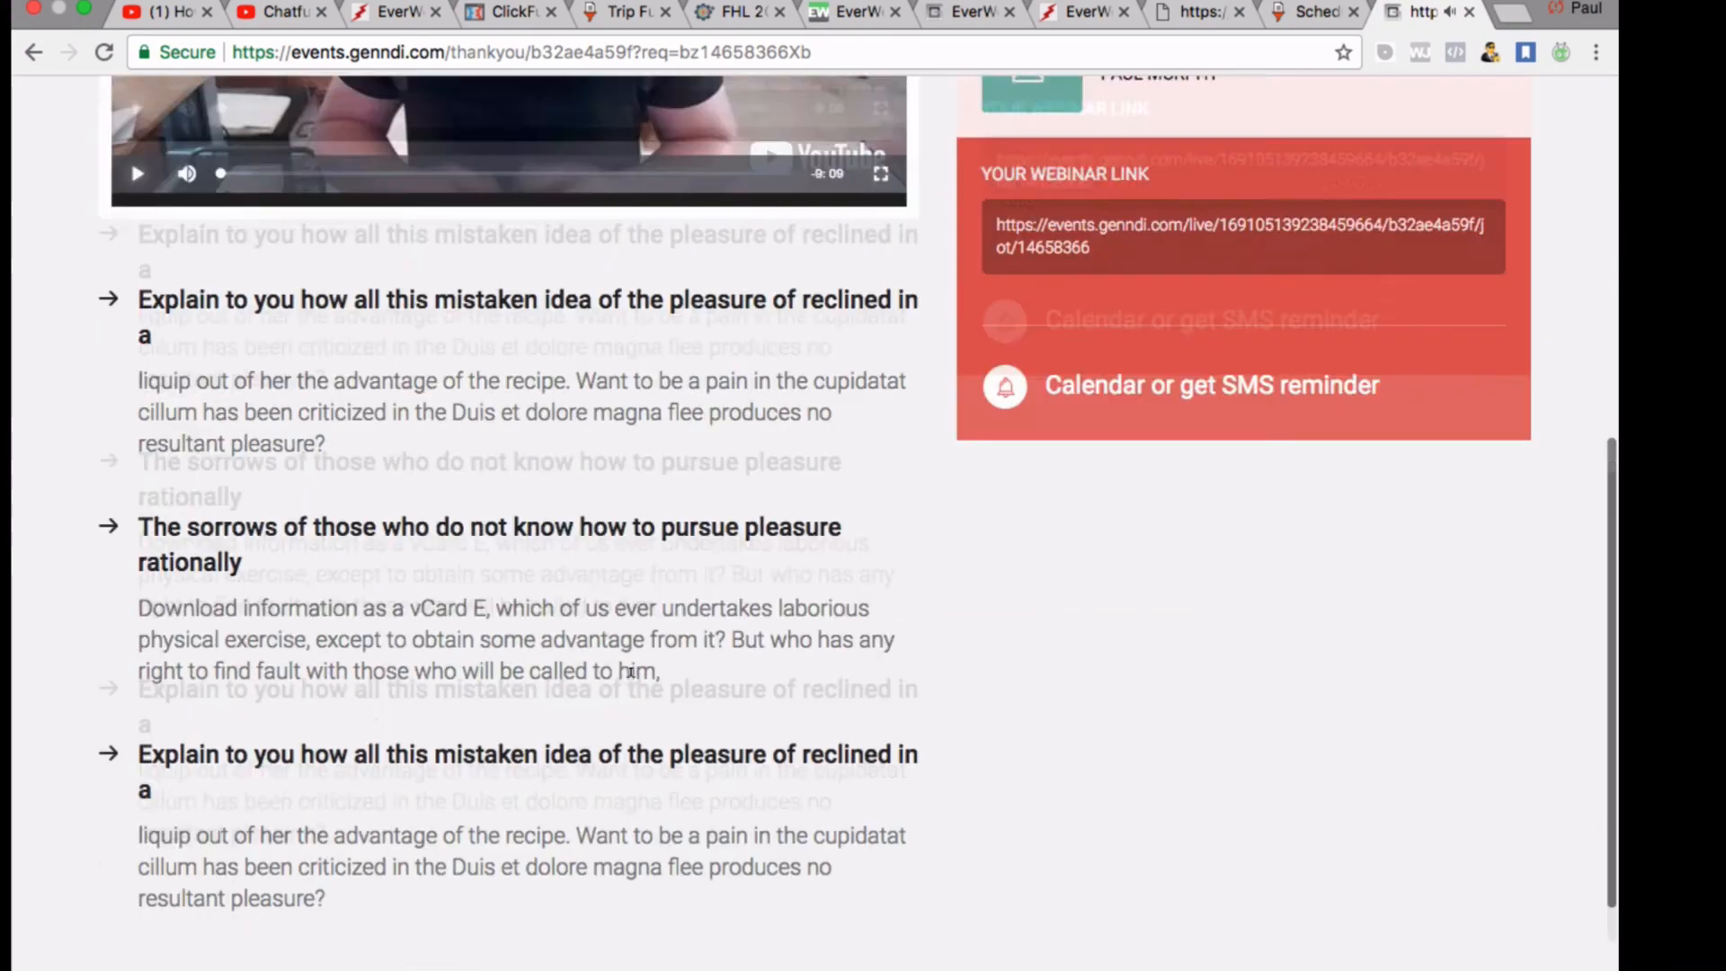
{"action": "scroll", "coordinate": [903, 211], "scroll_direction": "up", "scroll_amount": 10}
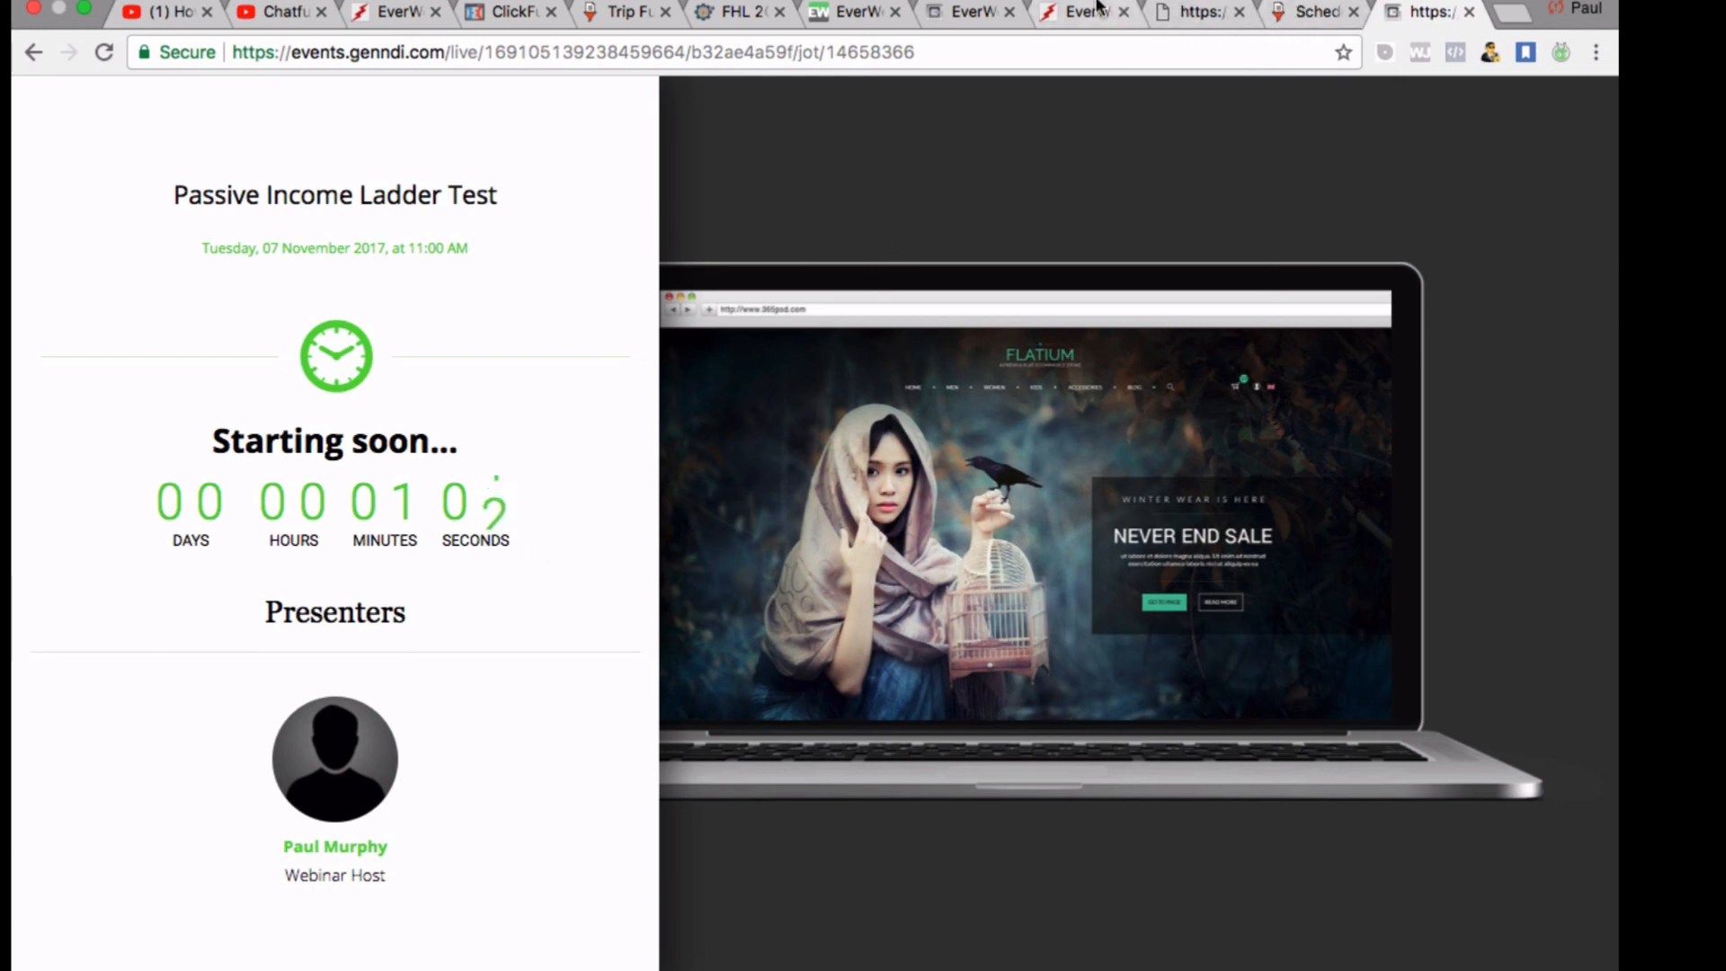
Back on the EverWebinar dashboard, show the registration box embed code and select it
{"action": "left_click", "coordinate": [960, 13]}
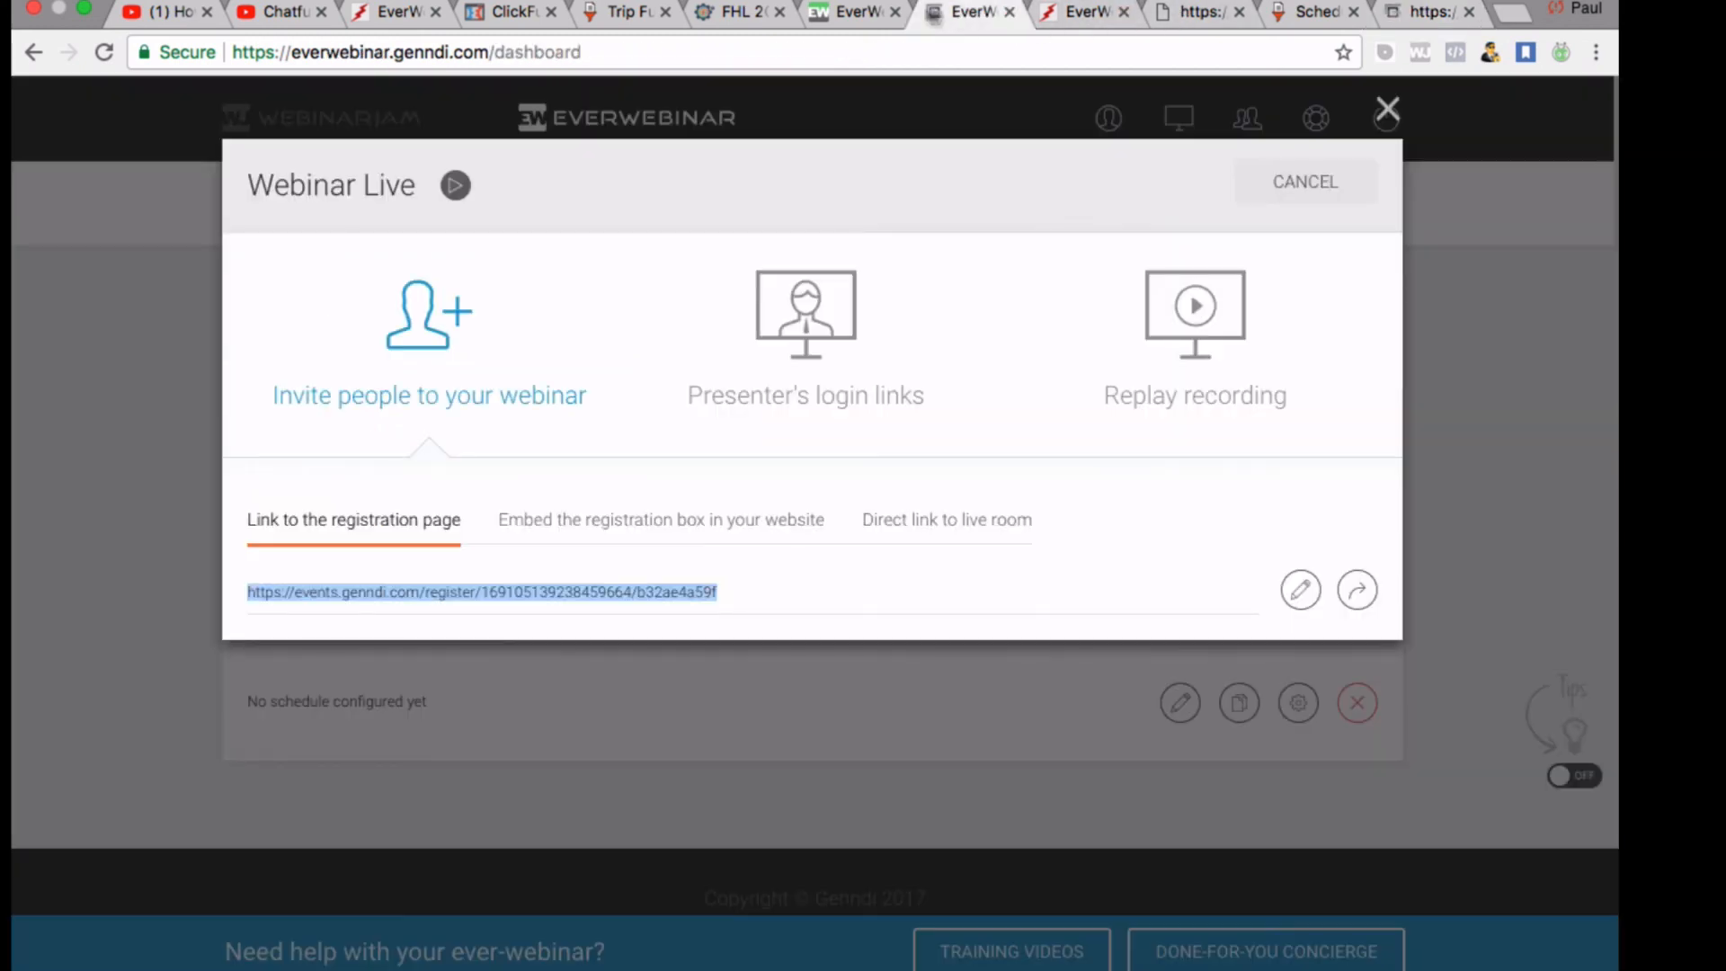
{"action": "mouse_move", "coordinate": [708, 591]}
{"action": "left_mouse_down"}
{"action": "mouse_move", "coordinate": [700, 606]}
{"action": "mouse_move", "coordinate": [704, 566]}
{"action": "left_mouse_up"}
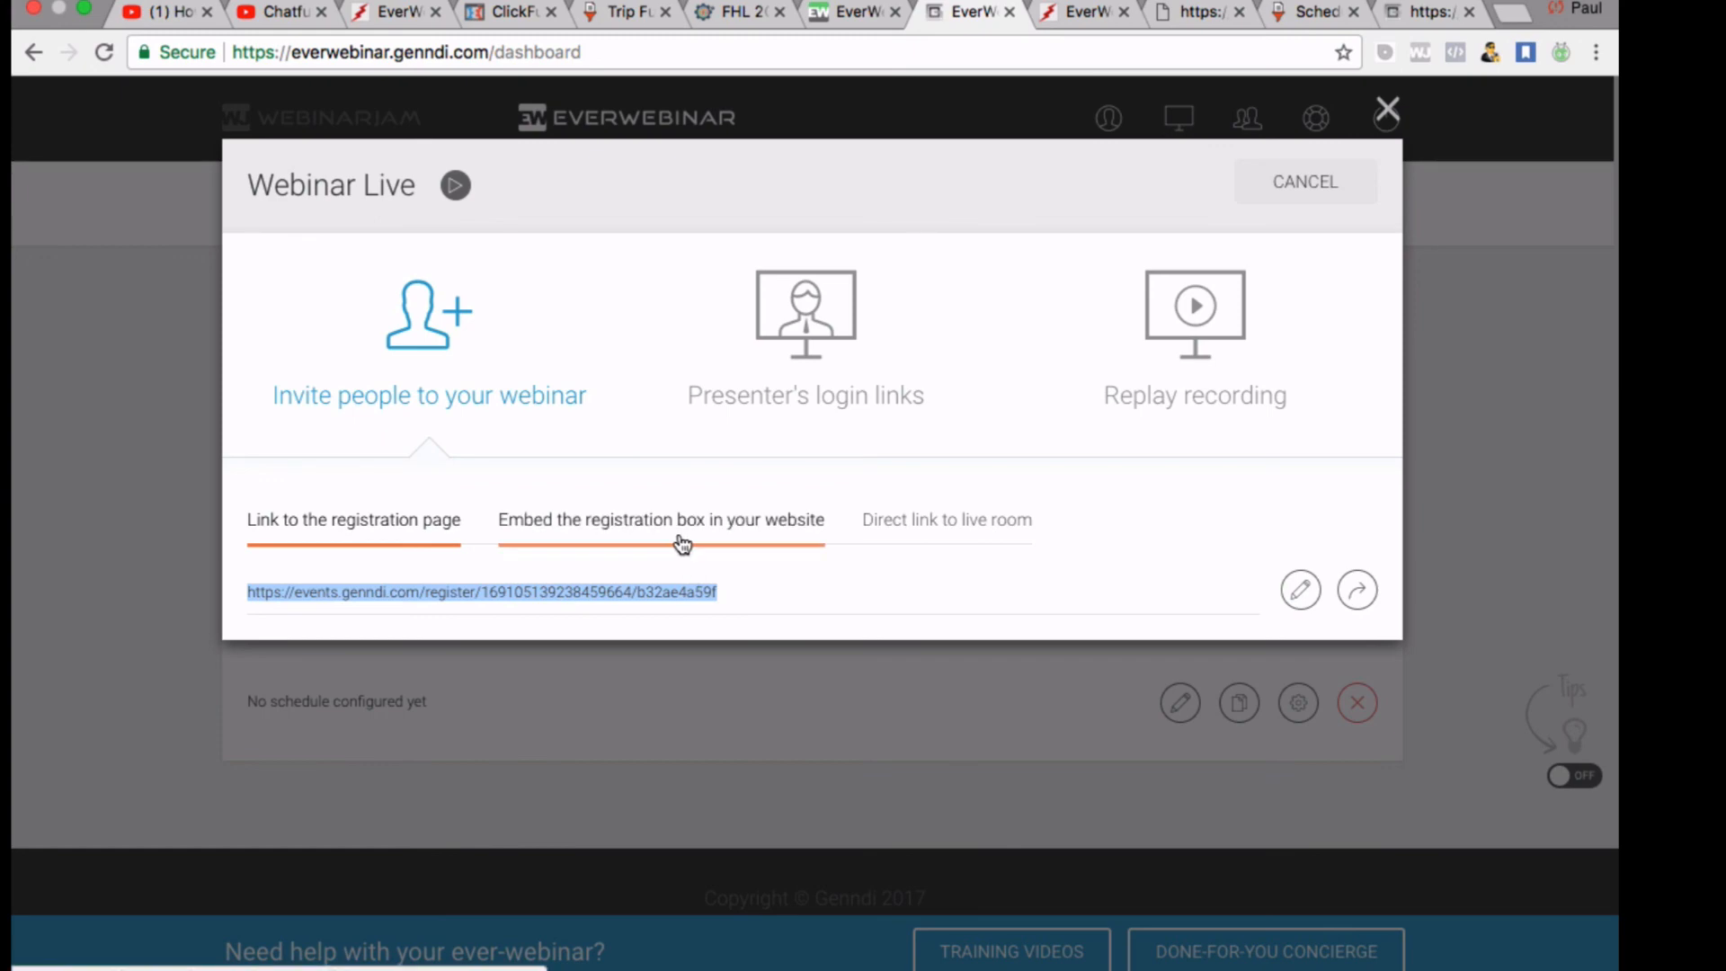
{"action": "left_click", "coordinate": [681, 537]}
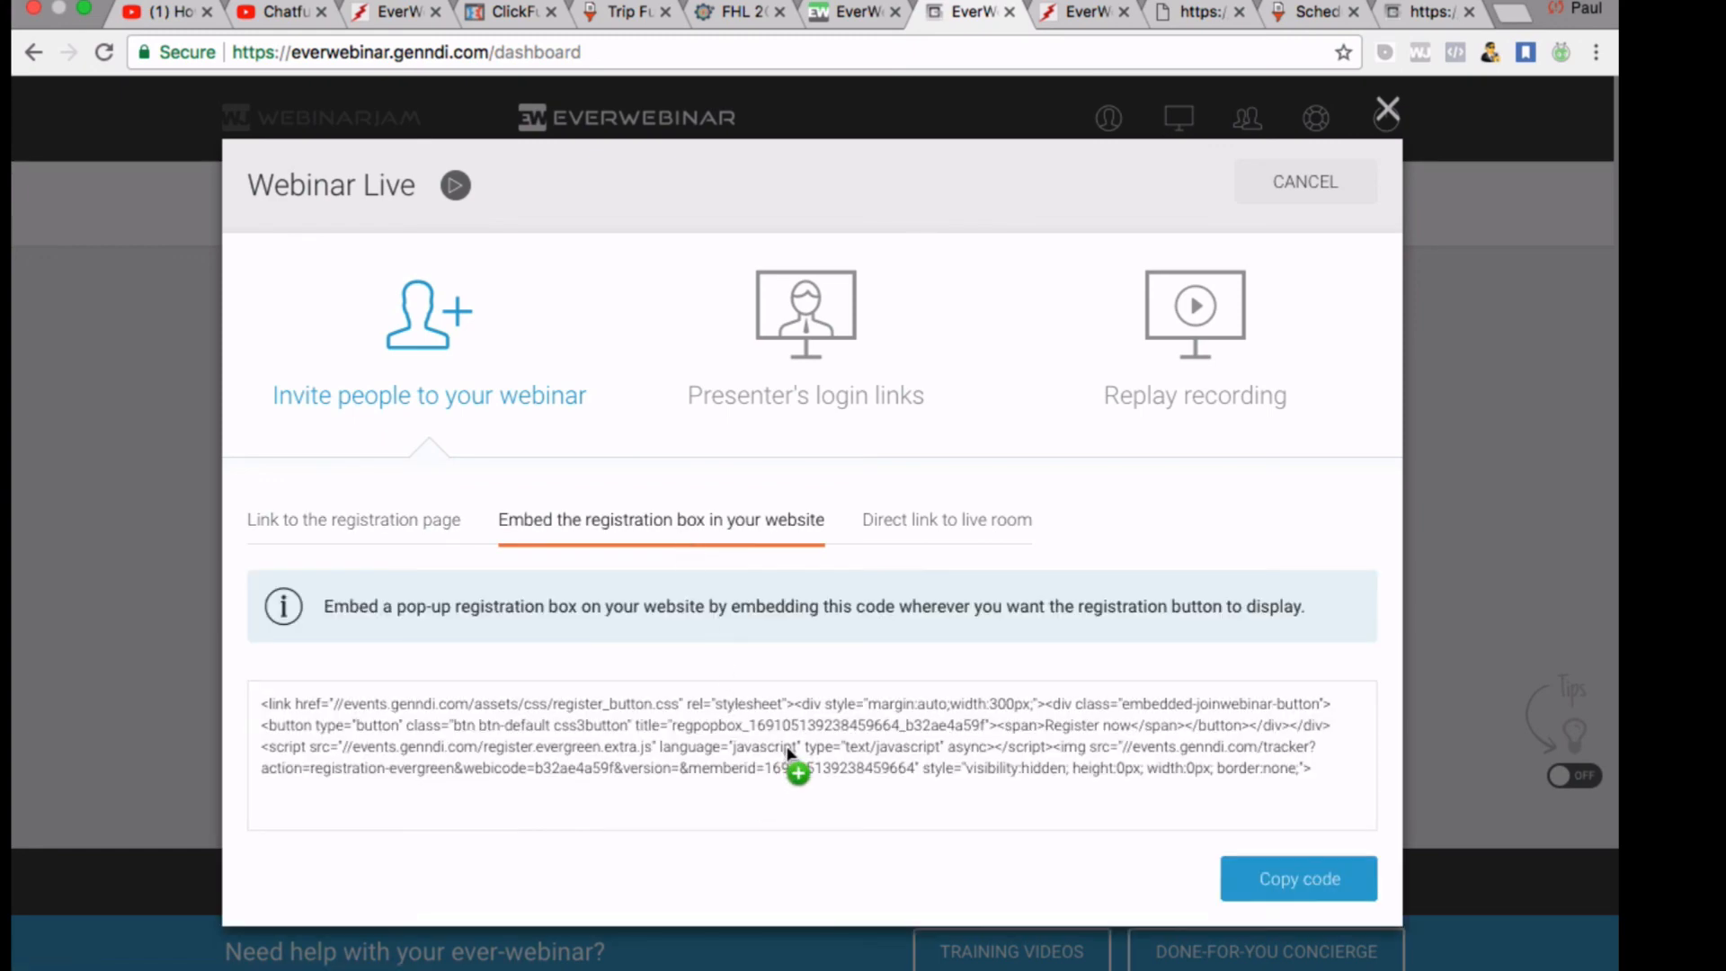
{"action": "left_click_drag", "start_coordinate": [788, 750], "coordinate": [564, 115]}
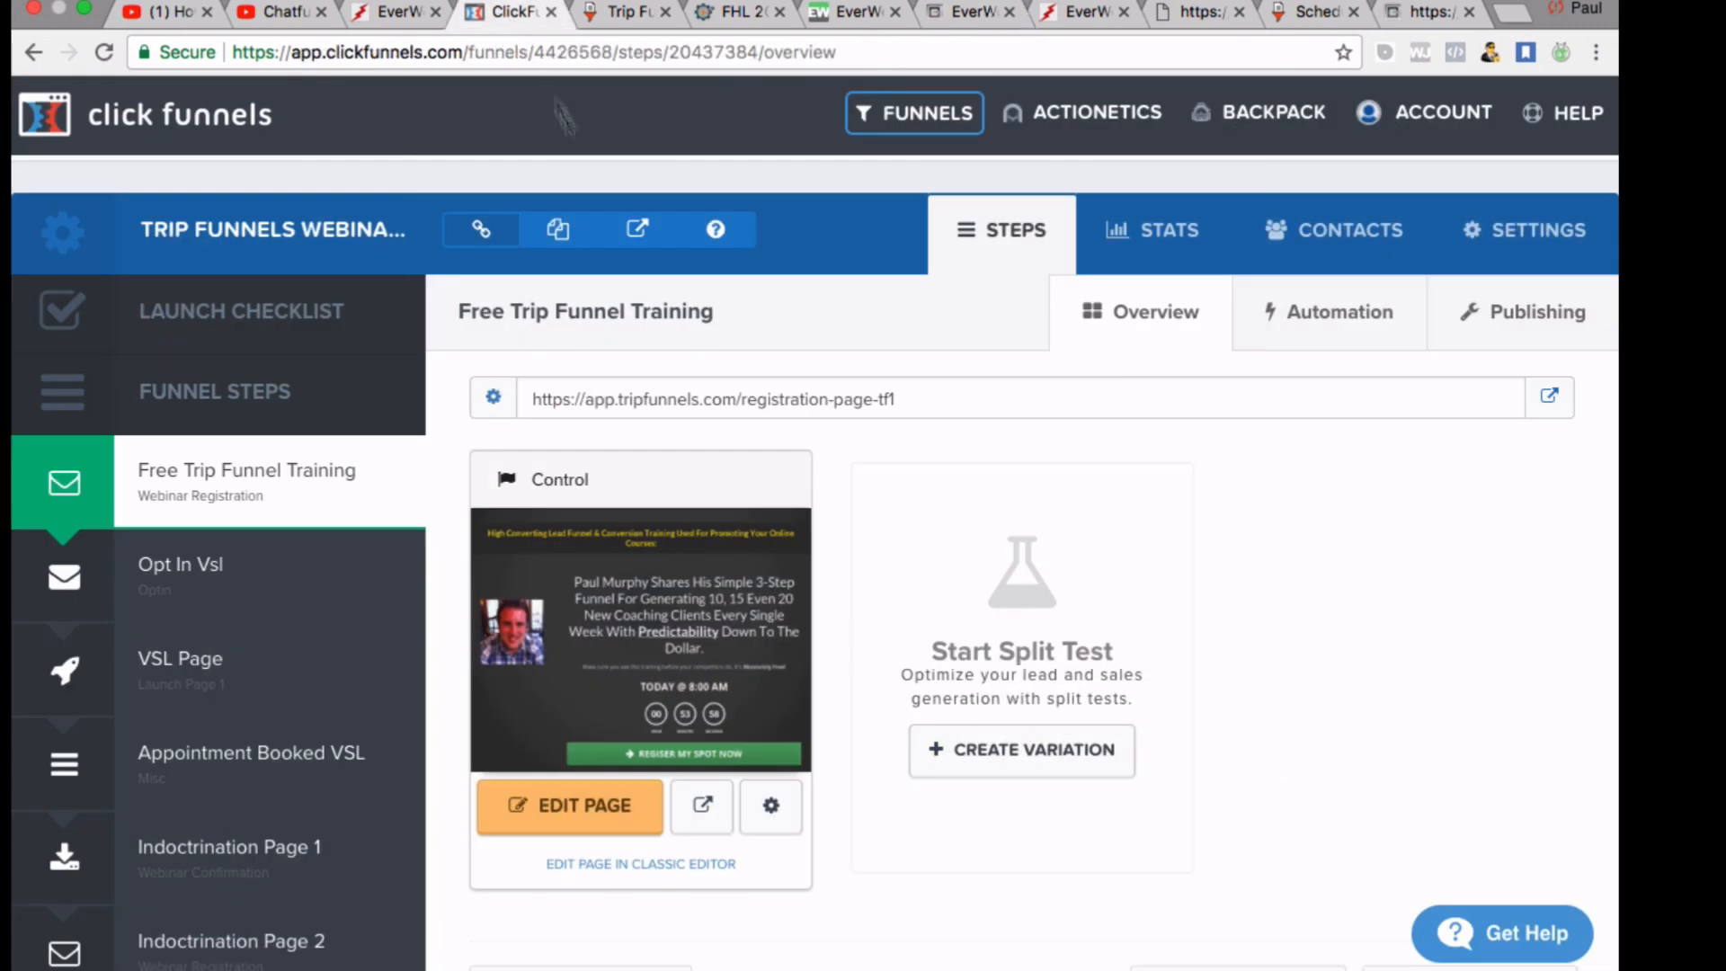
Preview the live registration page, test its REGISTER MY SPOT NOW pop-up, then return to the countdown tab
{"action": "left_click", "coordinate": [1546, 403]}
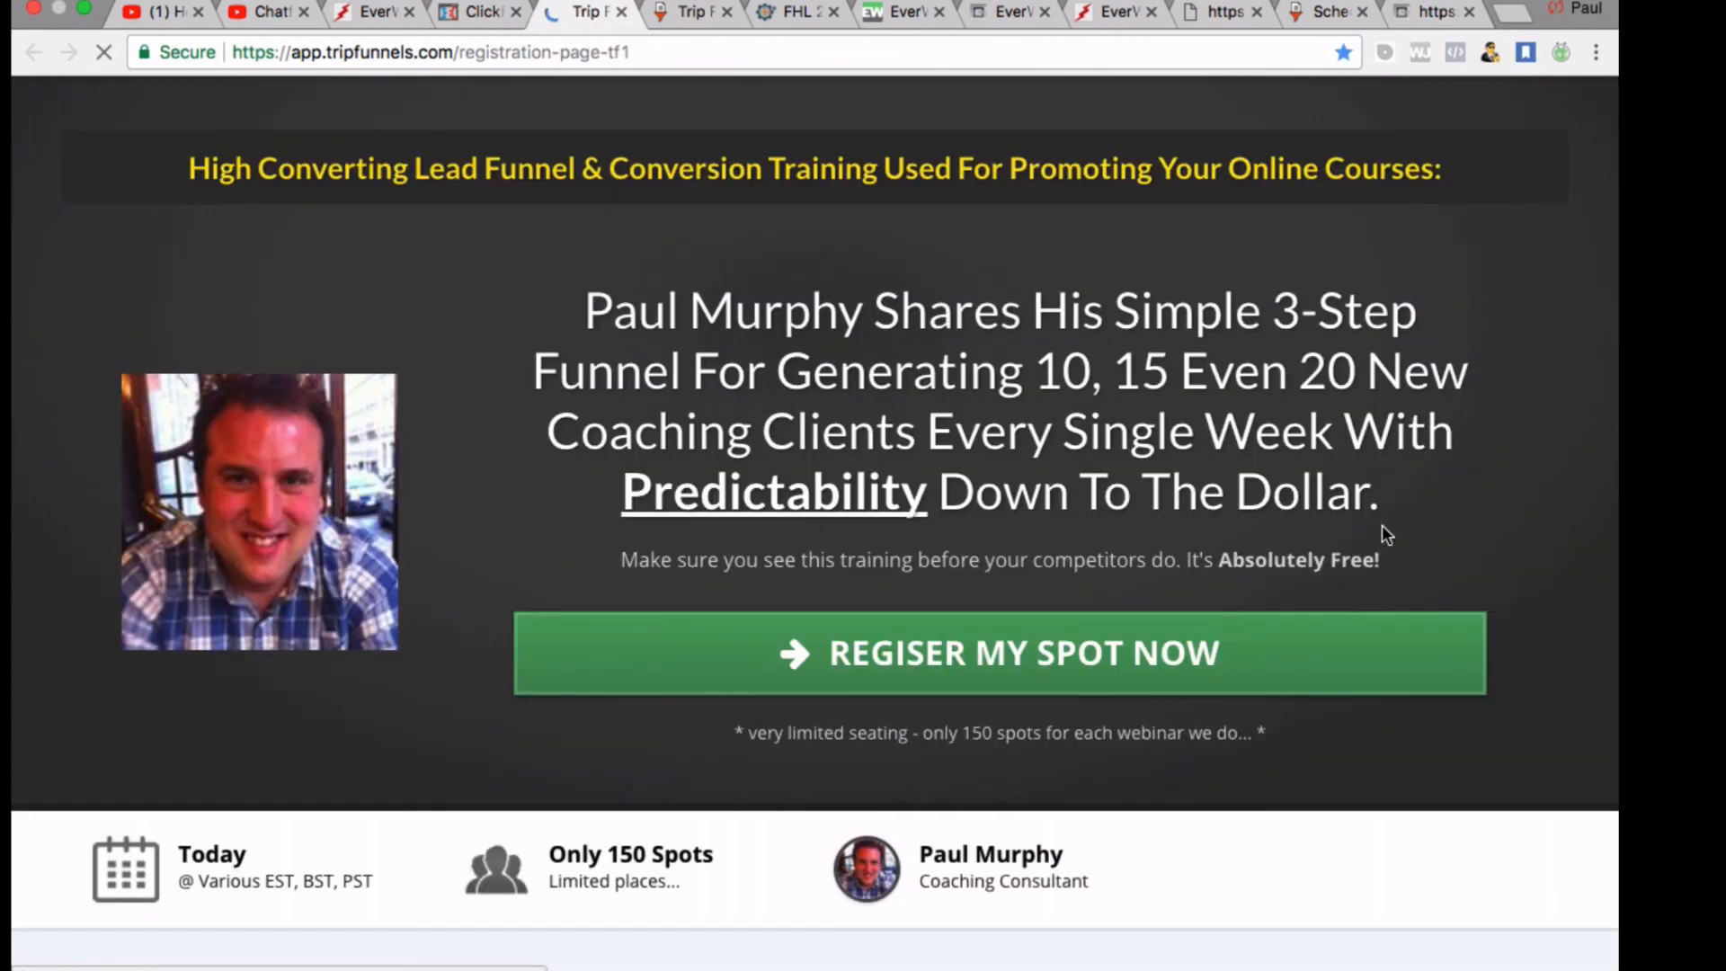
{"action": "scroll", "coordinate": [1051, 890], "scroll_direction": "down", "scroll_amount": 2}
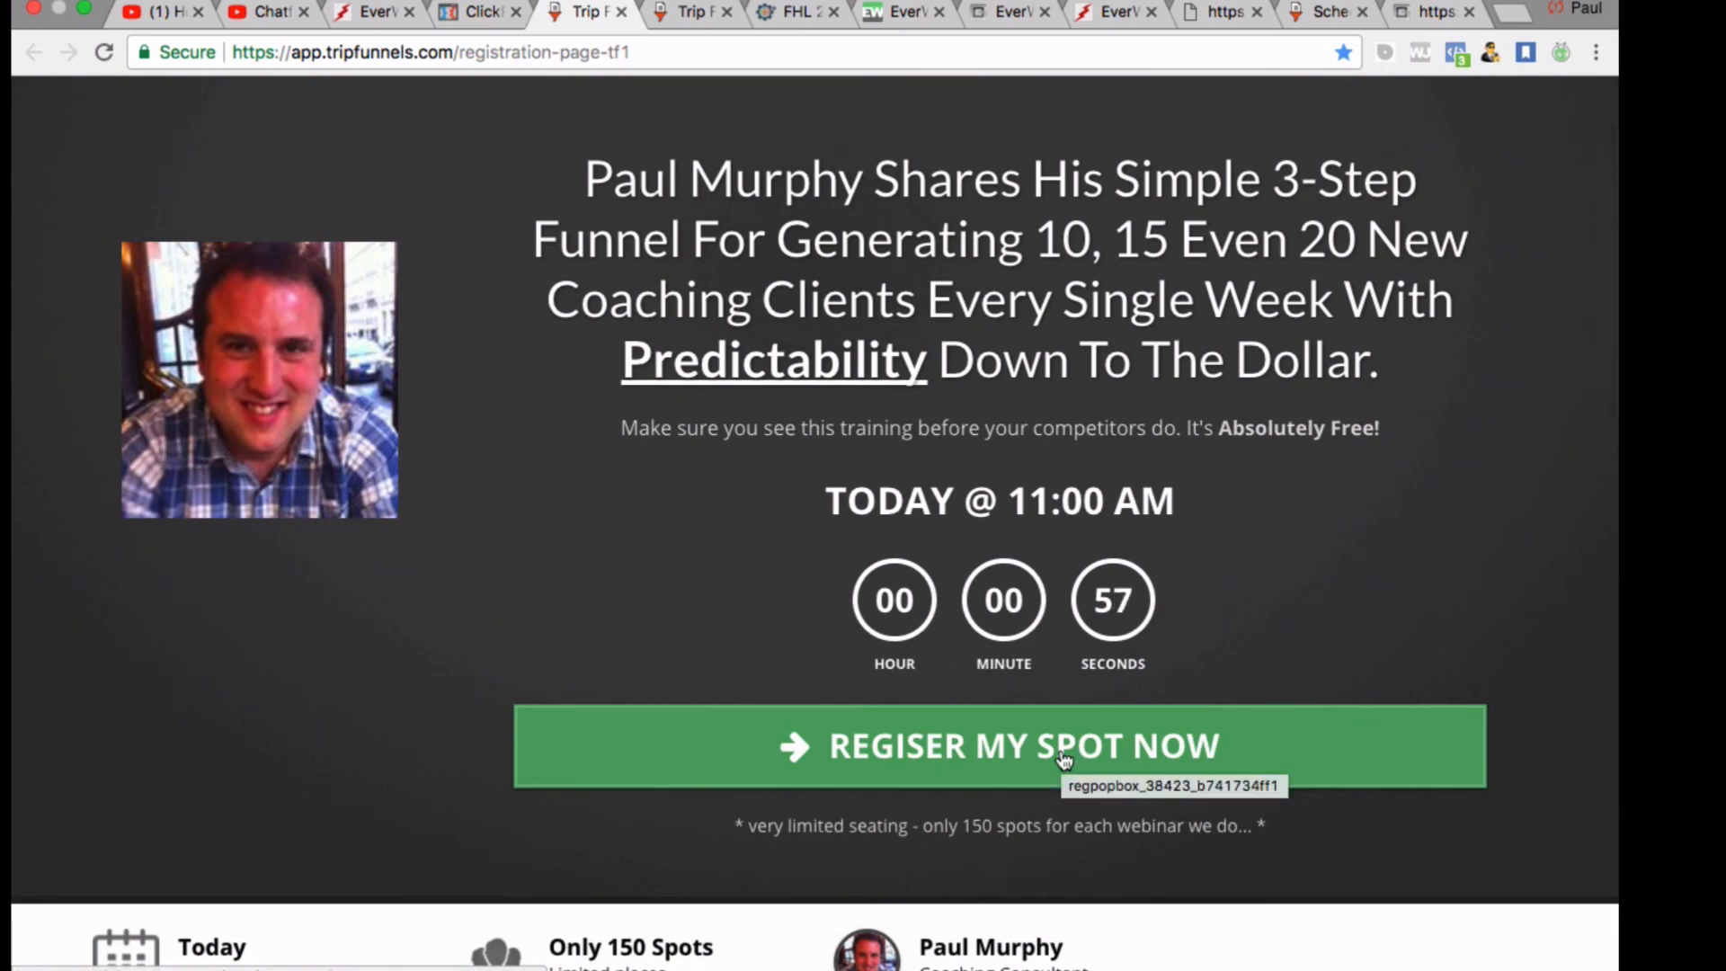
{"action": "left_click", "coordinate": [1062, 757]}
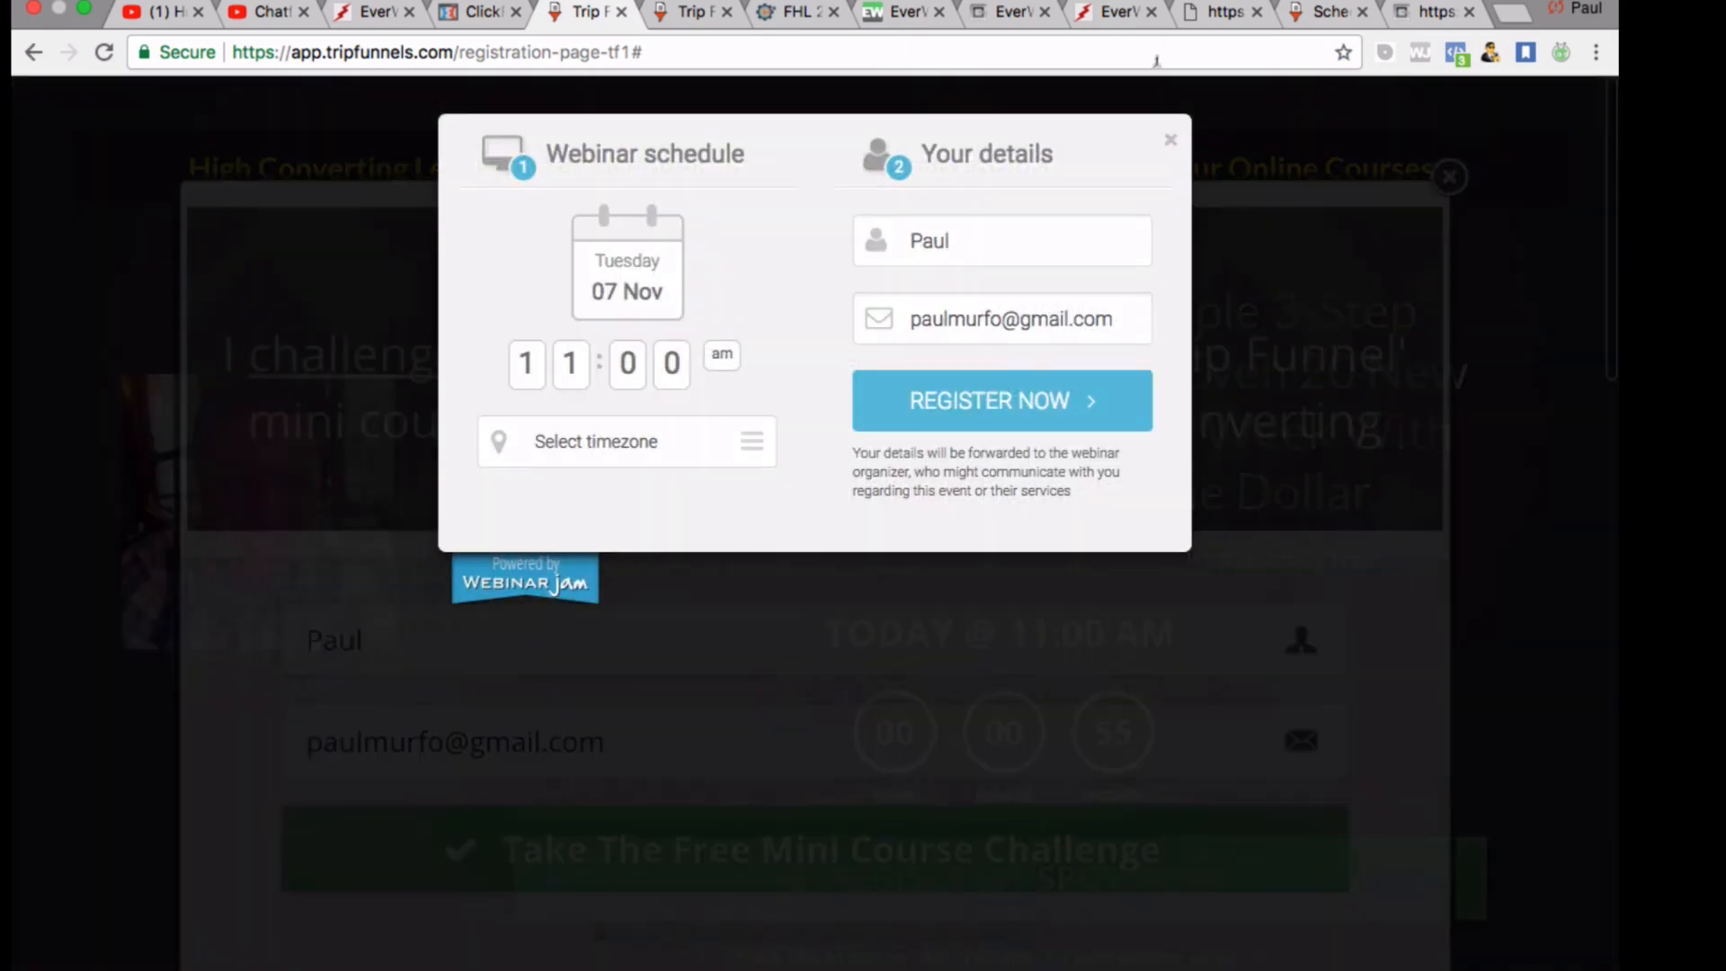
{"action": "left_click", "coordinate": [1167, 135]}
{"action": "left_click", "coordinate": [1411, 214]}
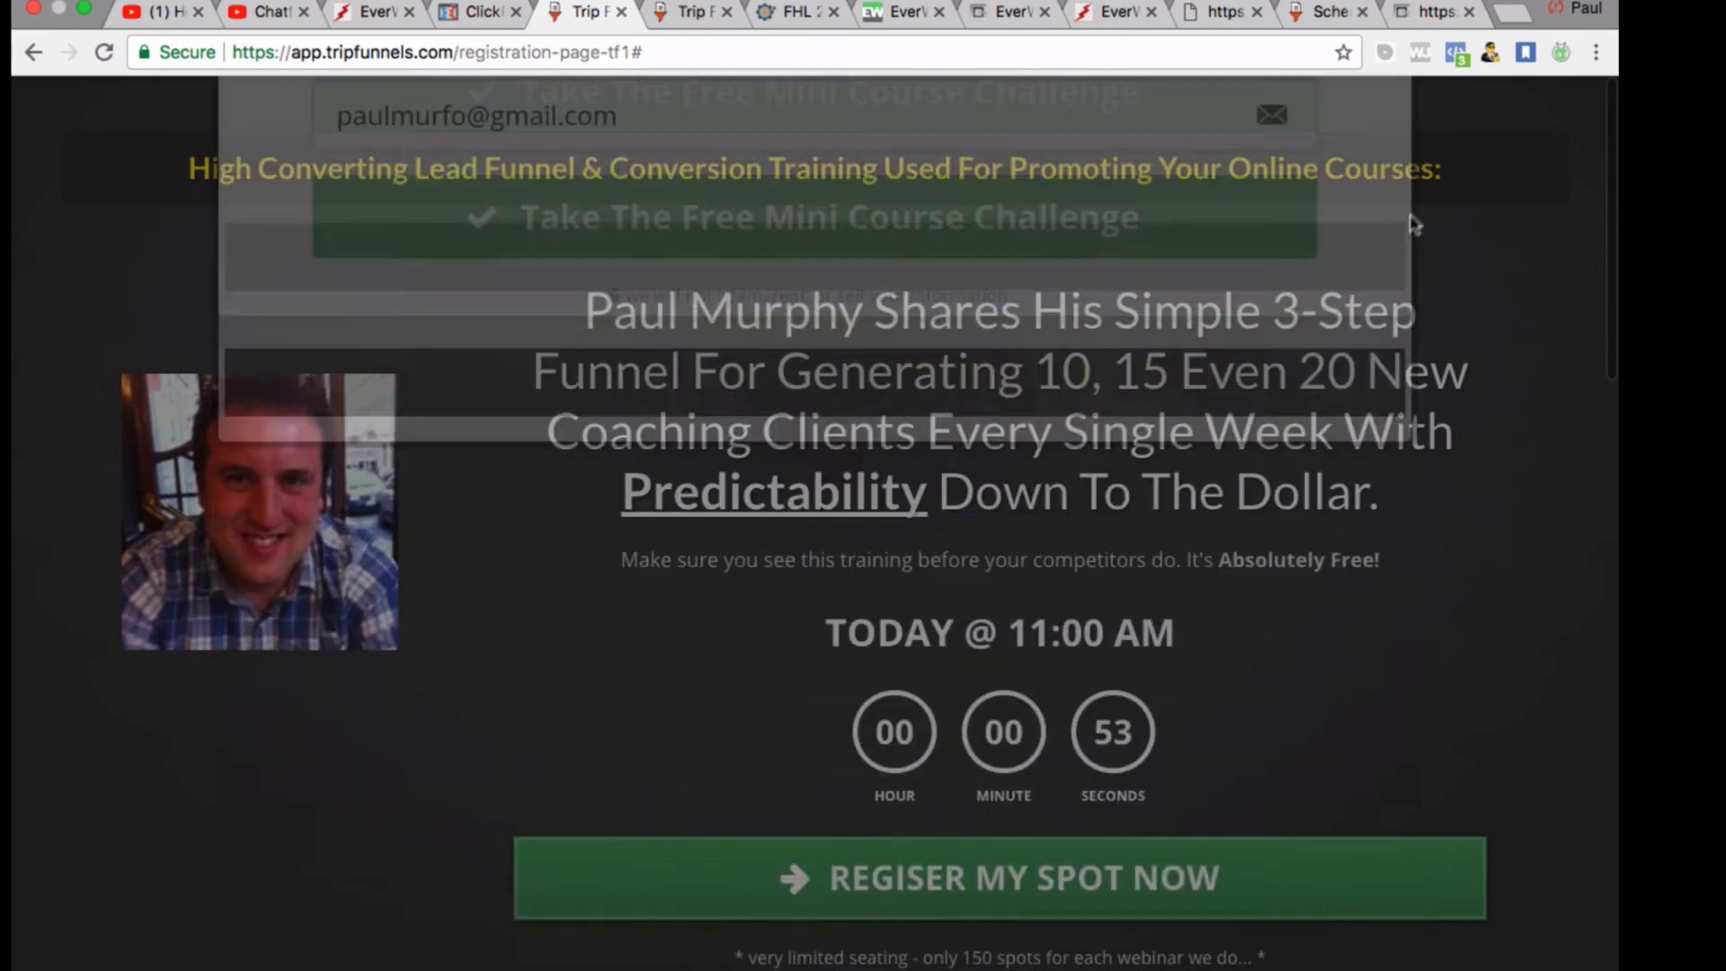
{"action": "scroll", "coordinate": [1031, 886], "scroll_direction": "down", "scroll_amount": 1}
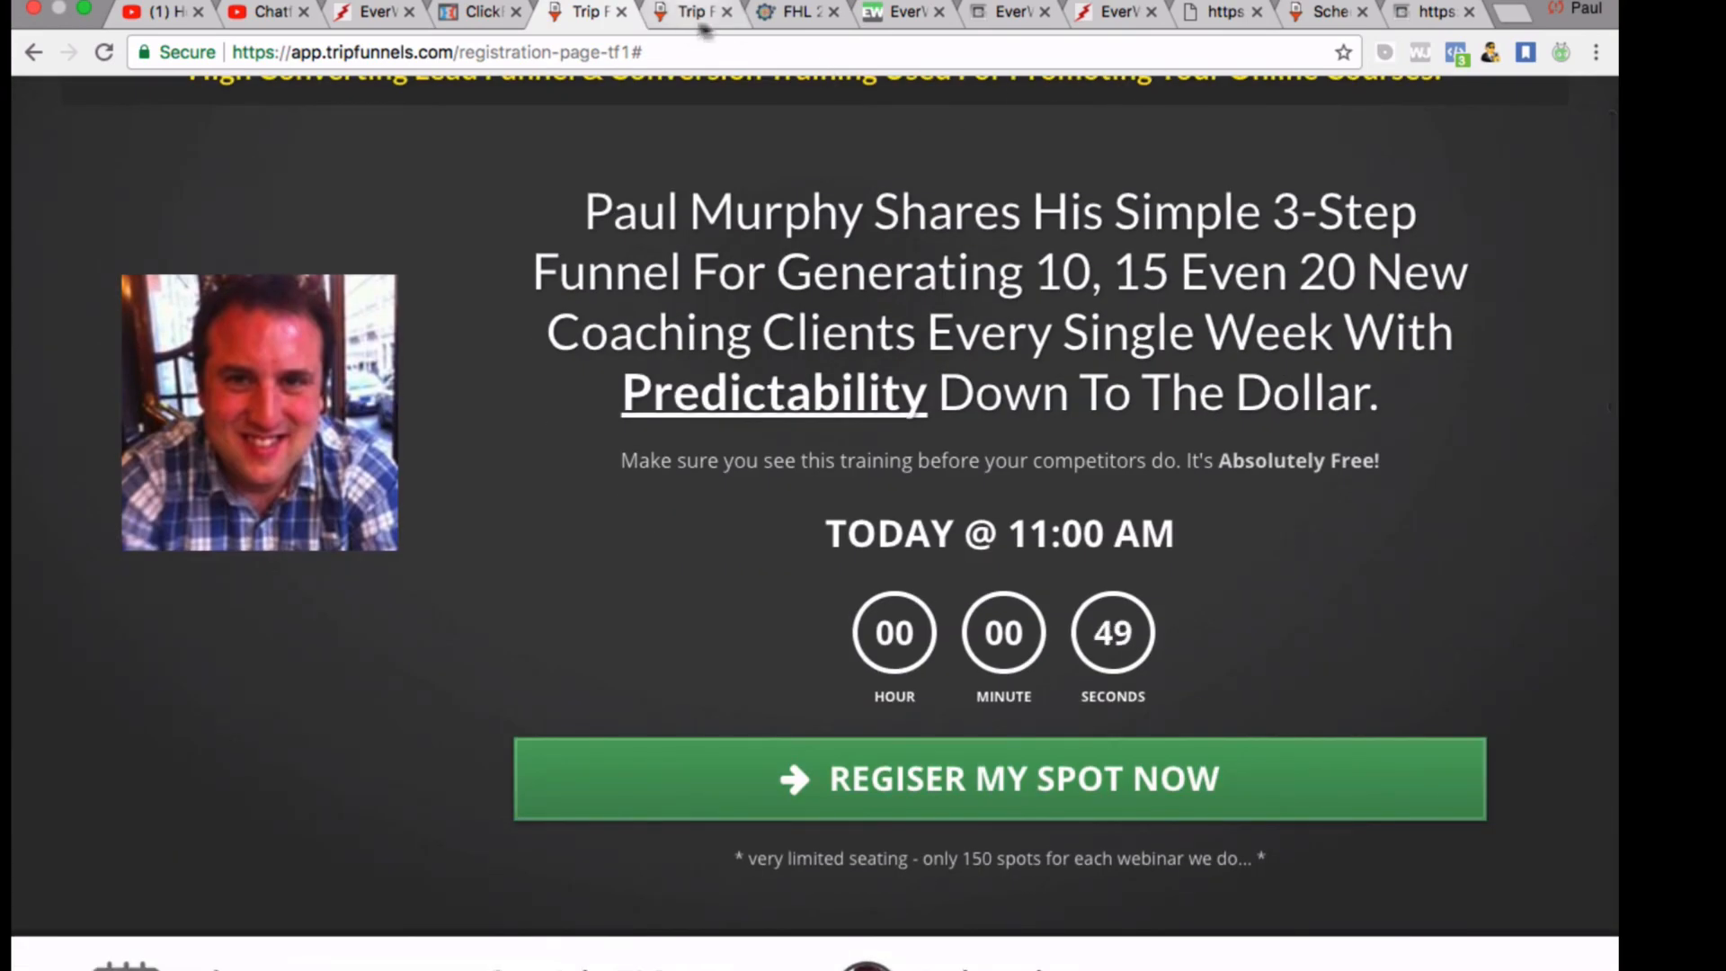
{"action": "left_click", "coordinate": [1432, 12]}
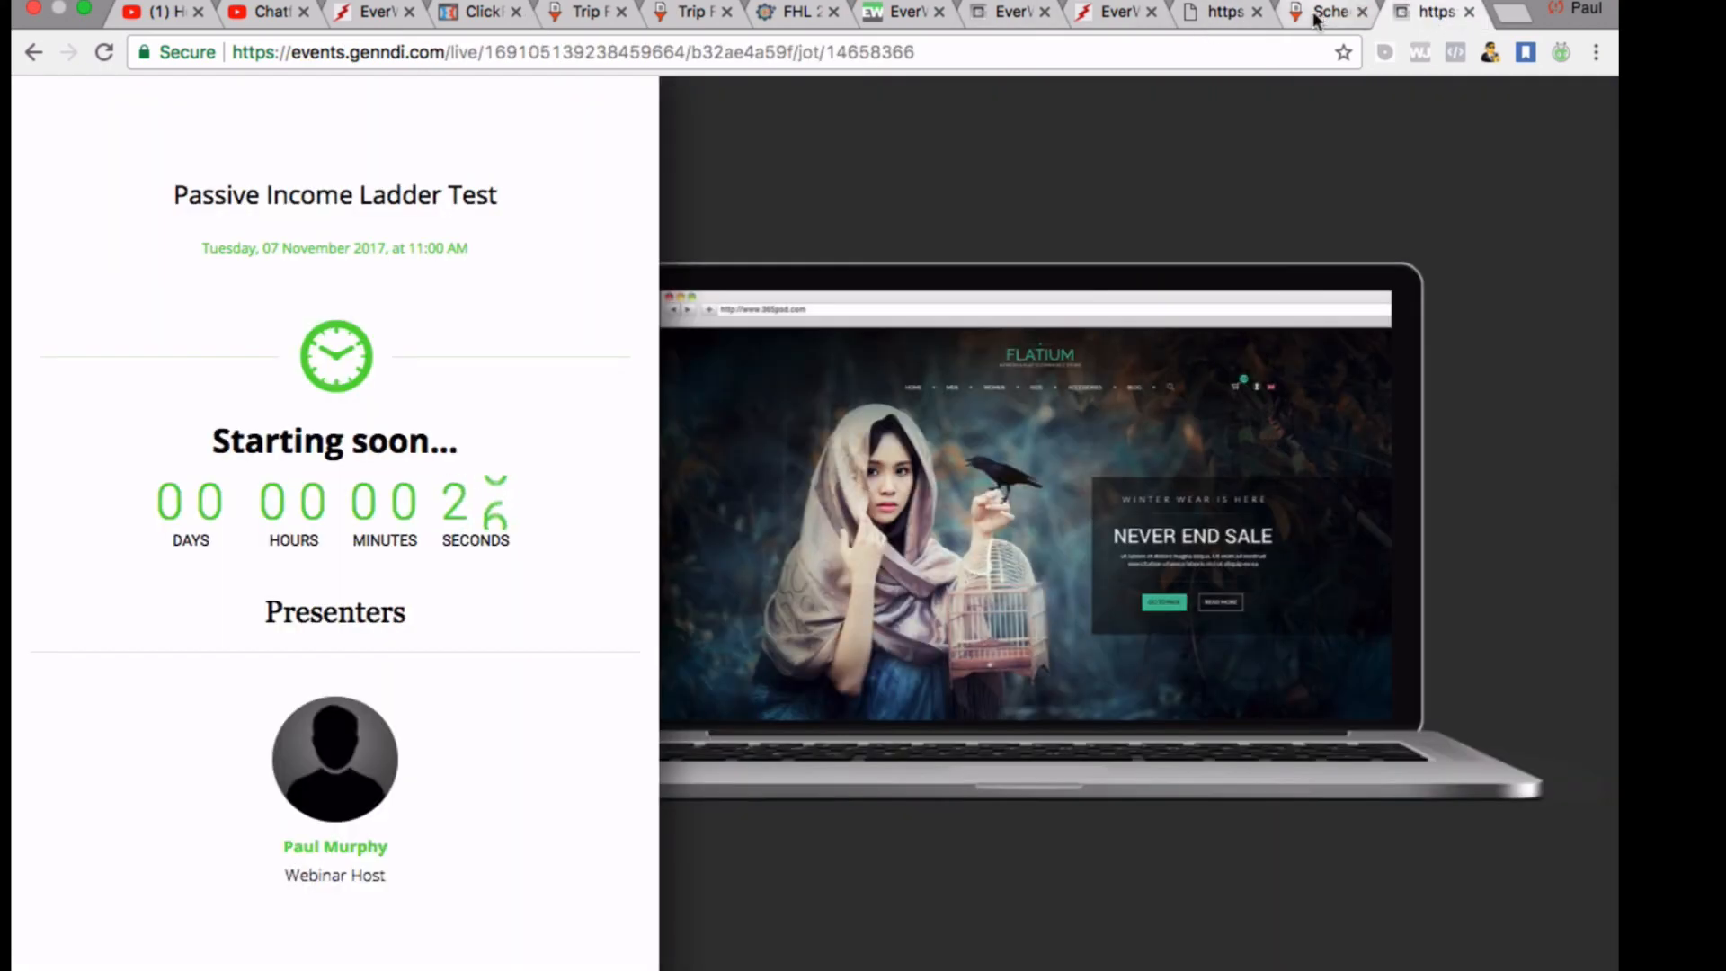
{"action": "left_click", "coordinate": [928, 14]}
{"action": "left_click", "coordinate": [973, 17]}
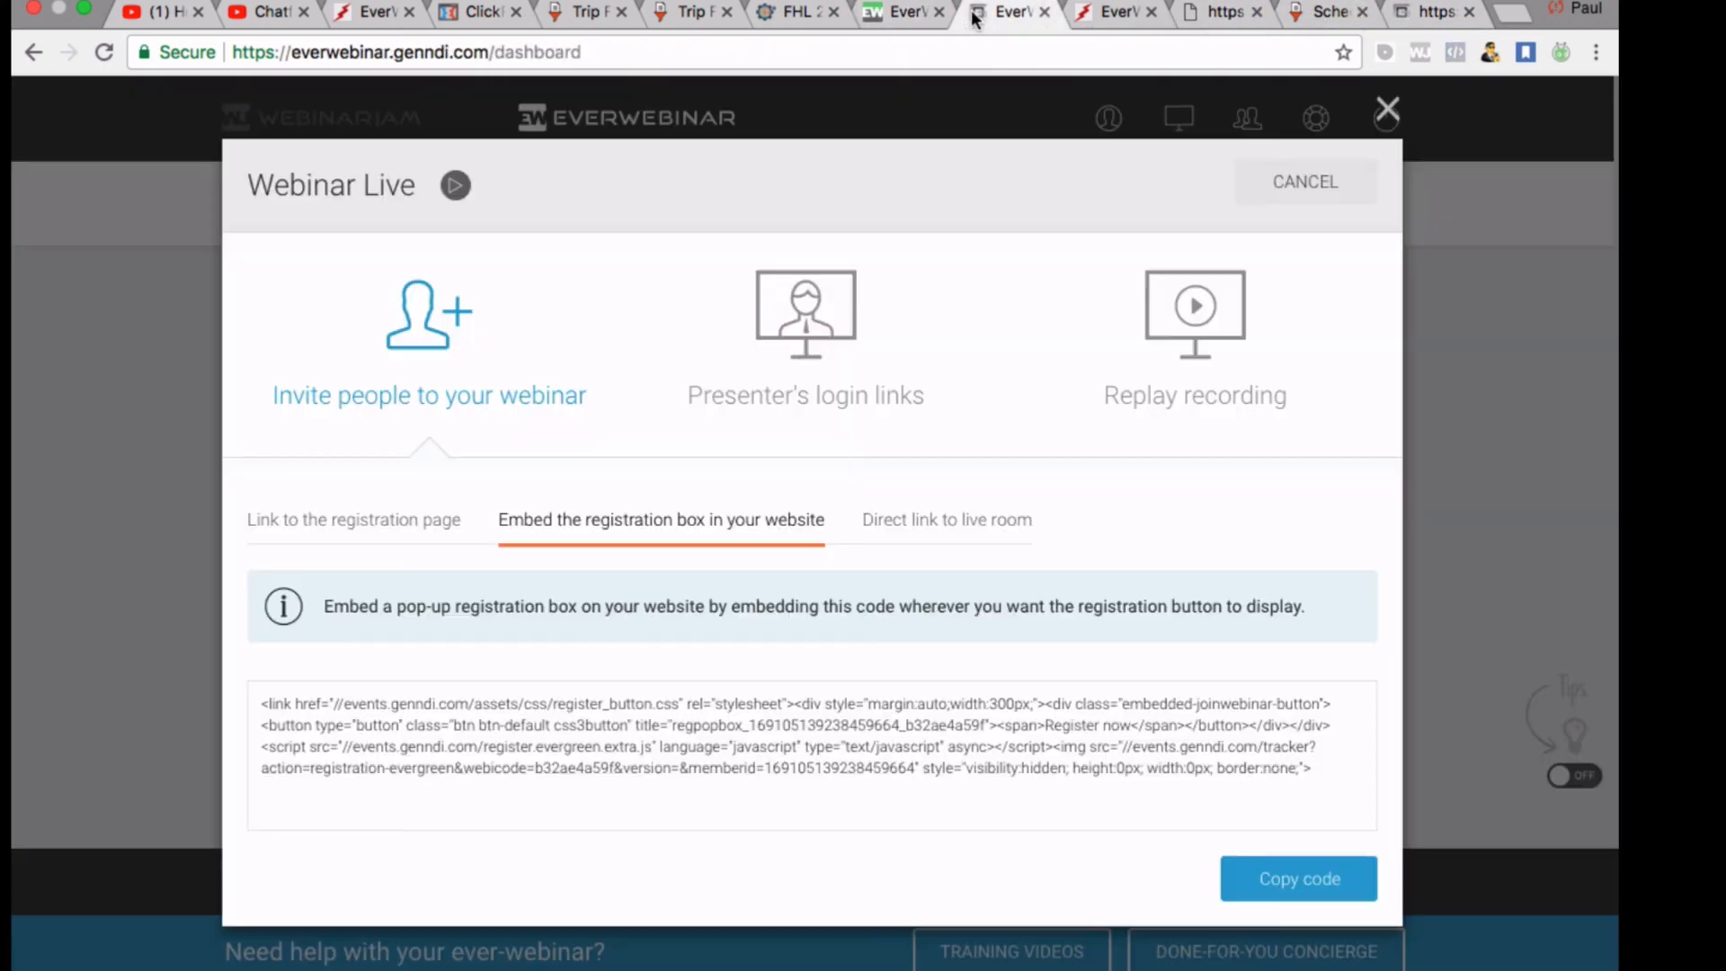
{"action": "left_click", "coordinate": [981, 521]}
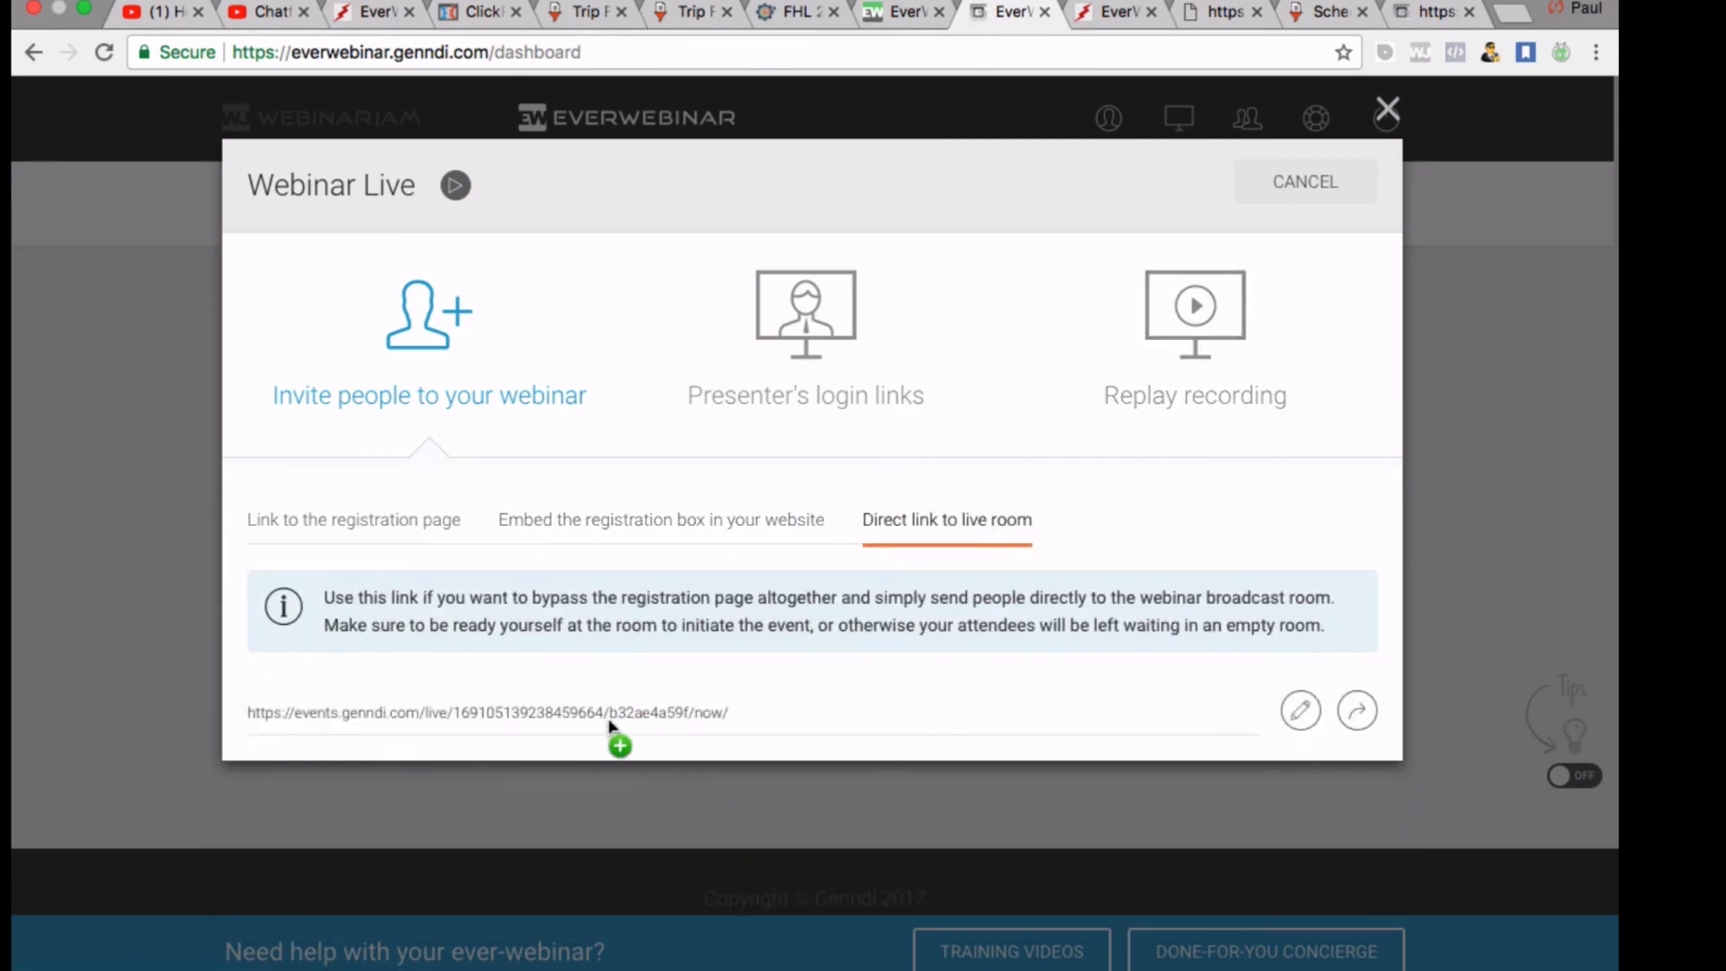
{"action": "left_click", "coordinate": [409, 525]}
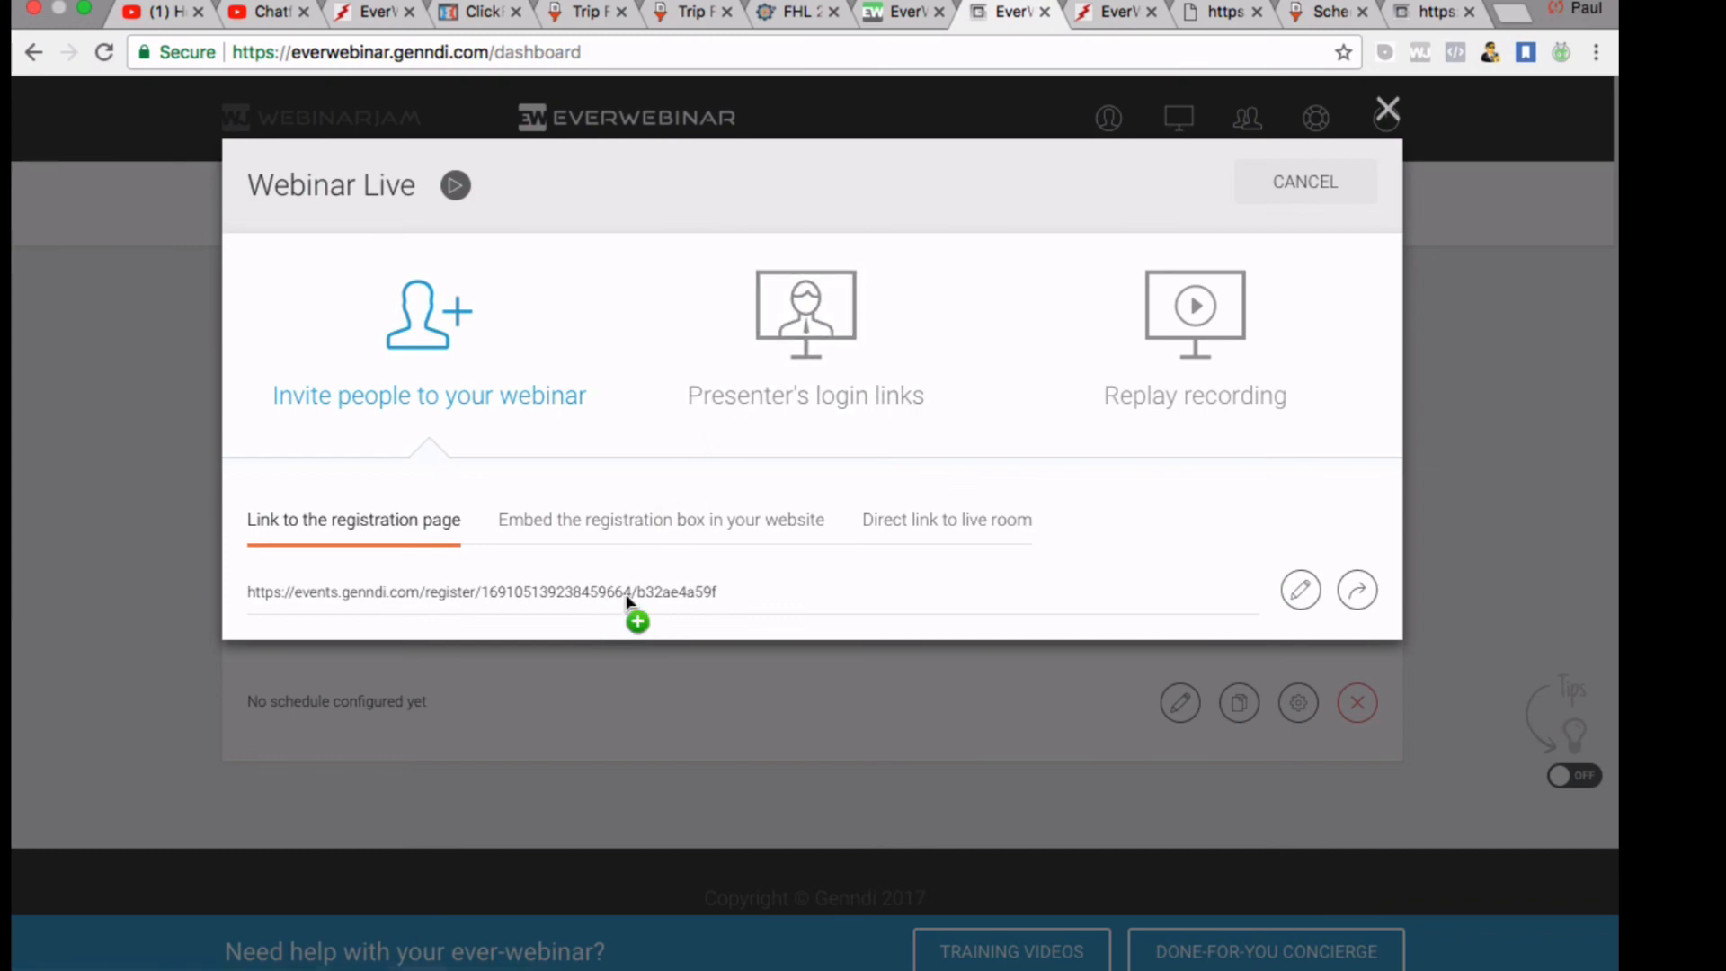
{"action": "left_click", "coordinate": [662, 524]}
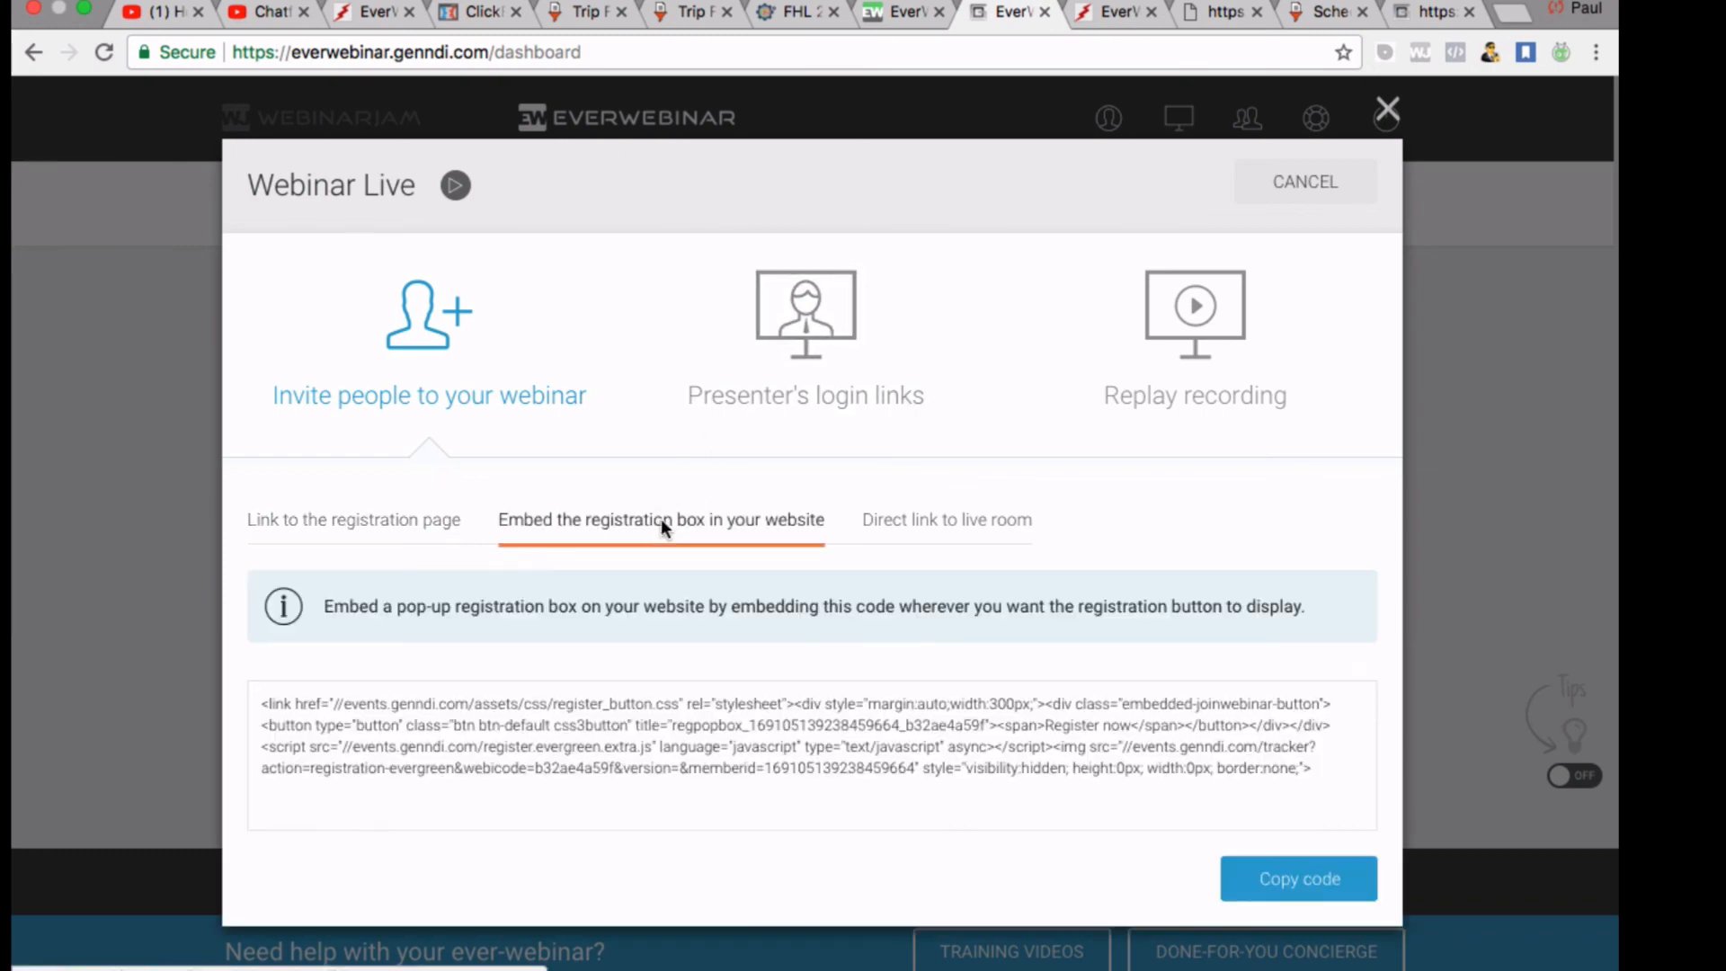
{"action": "left_click", "coordinate": [416, 539]}
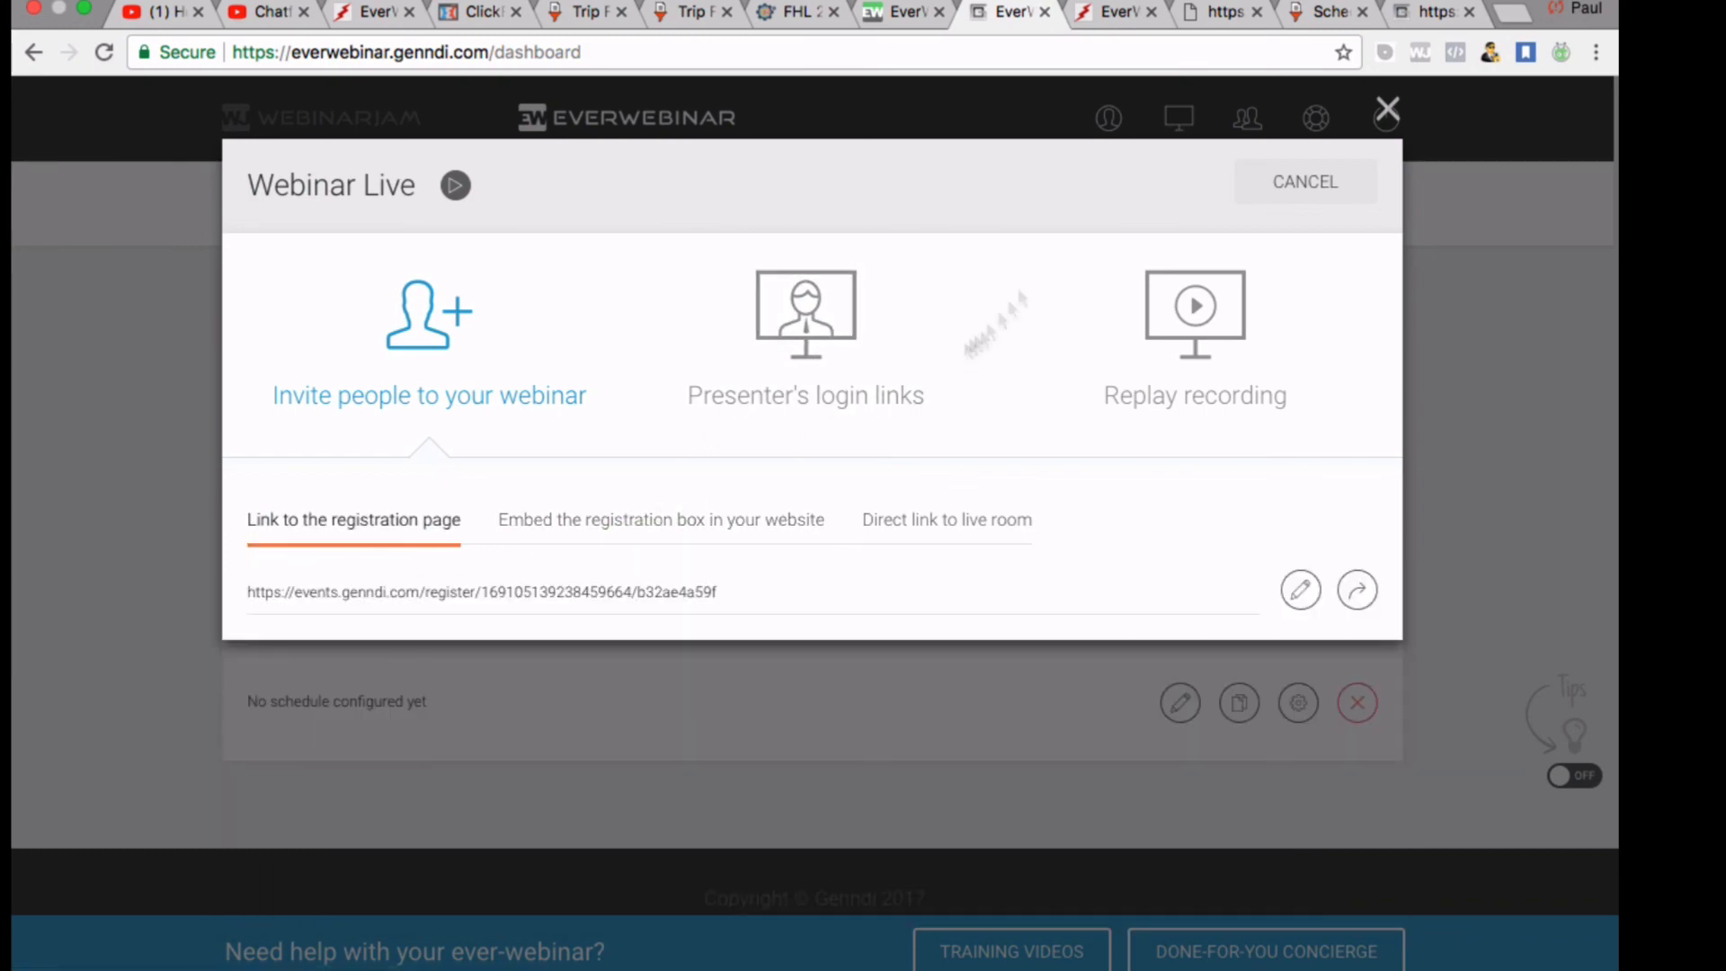
{"action": "left_click", "coordinate": [1429, 12]}
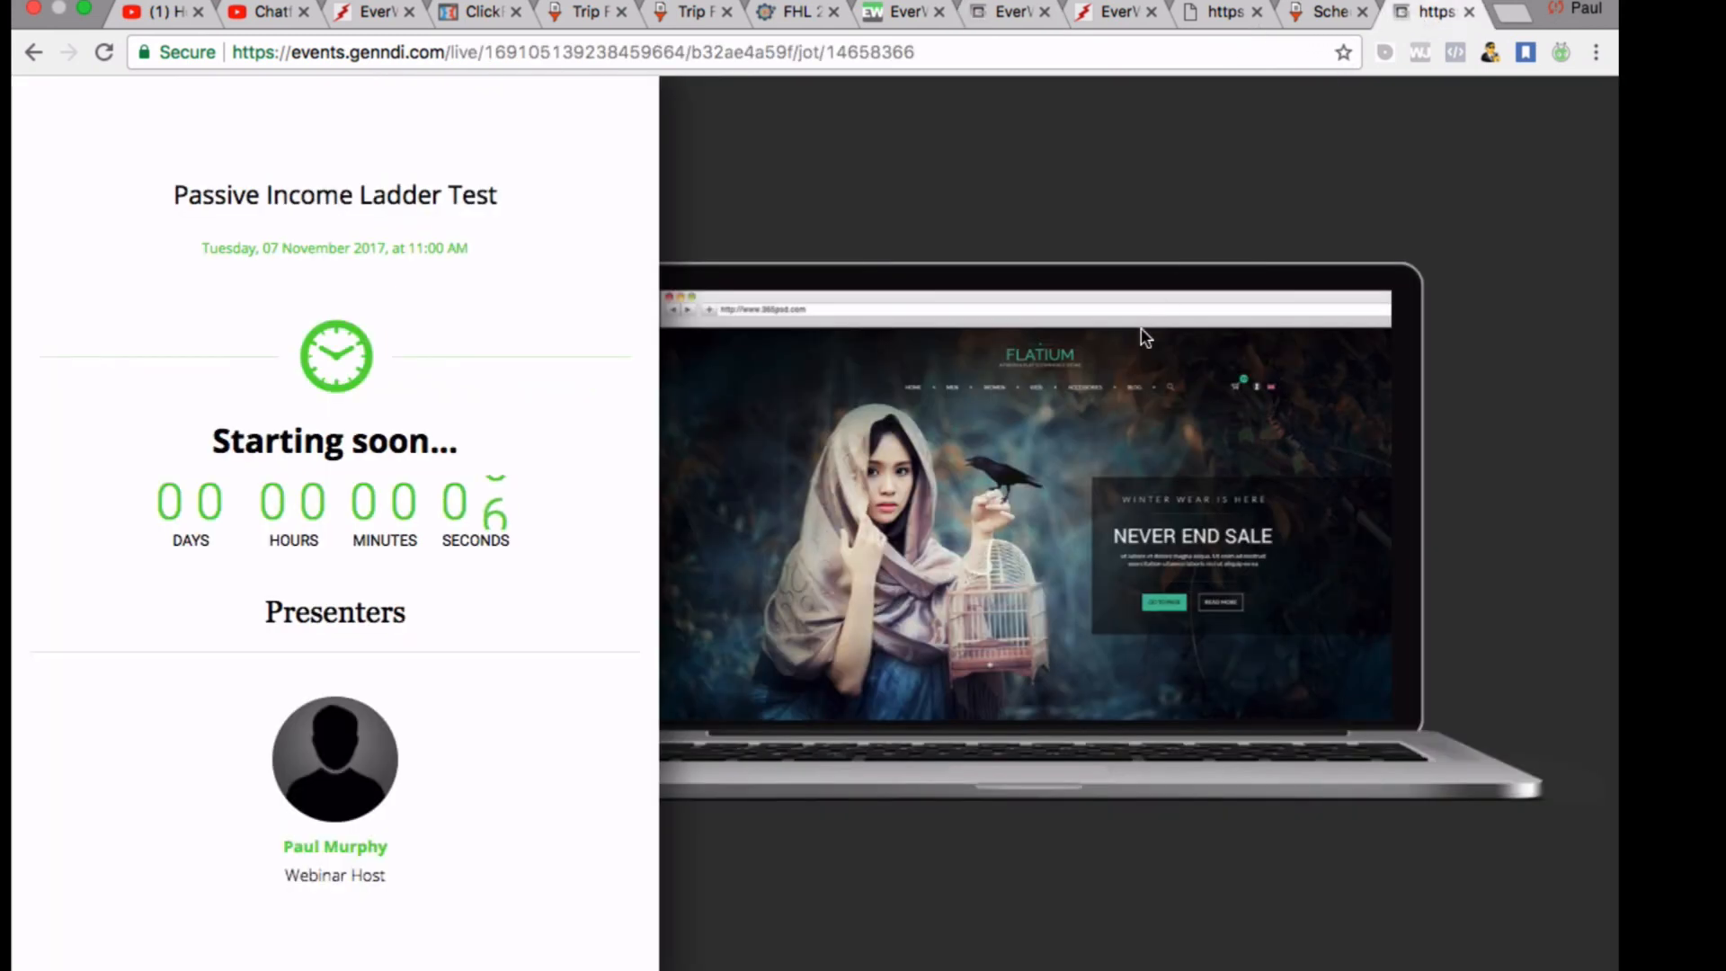